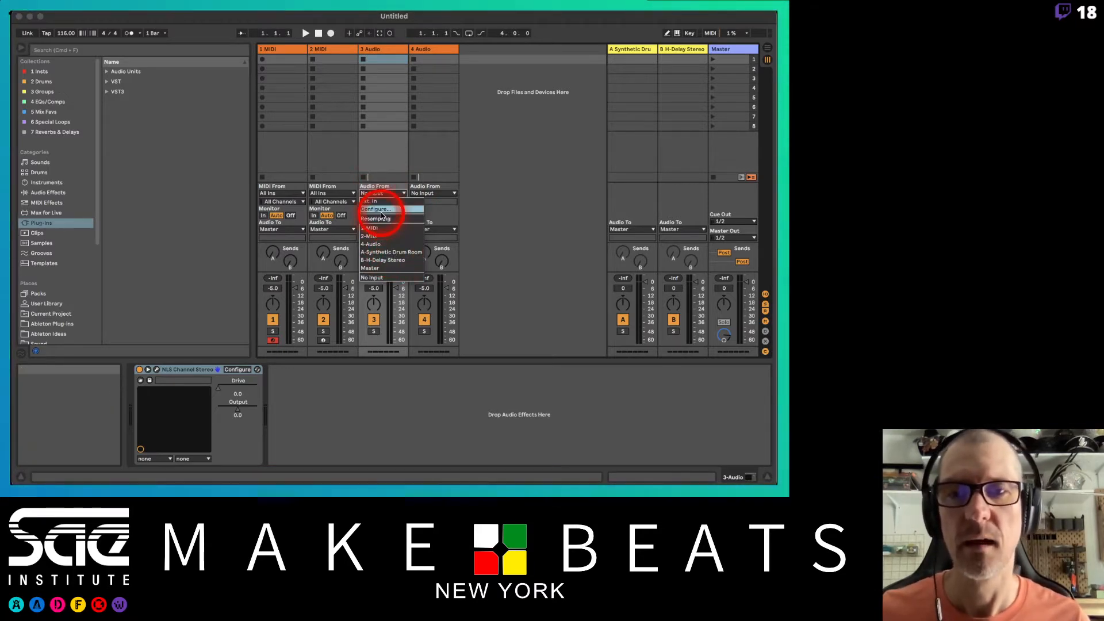
Step: Set the third track's audio input to Ext. In and choose External Microphone as the audio input device
left_click(374, 201)
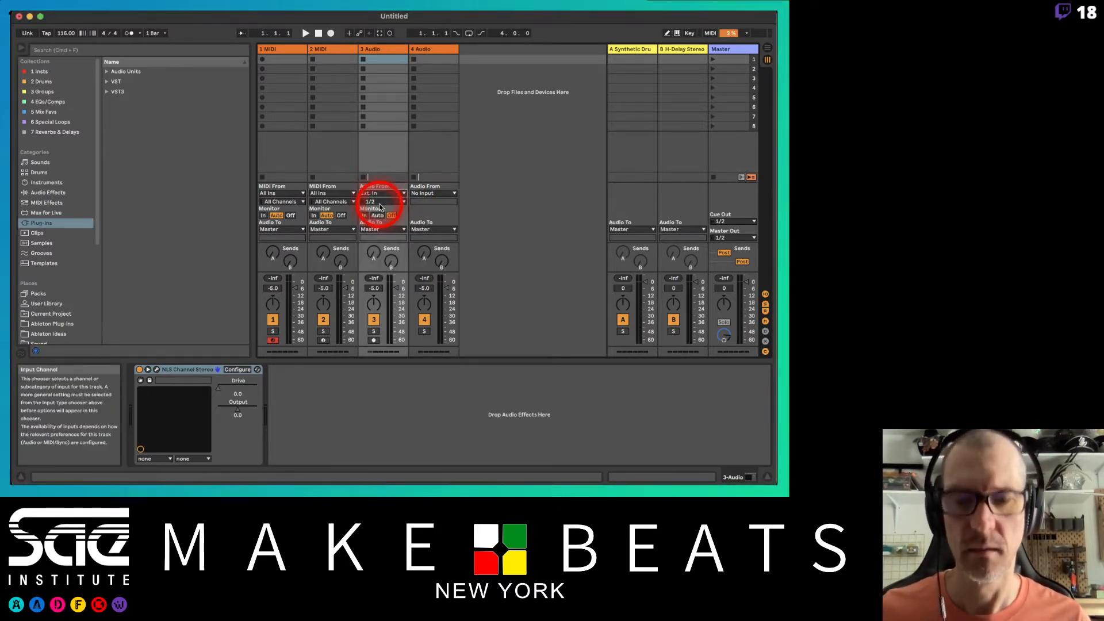
key("super+comma")
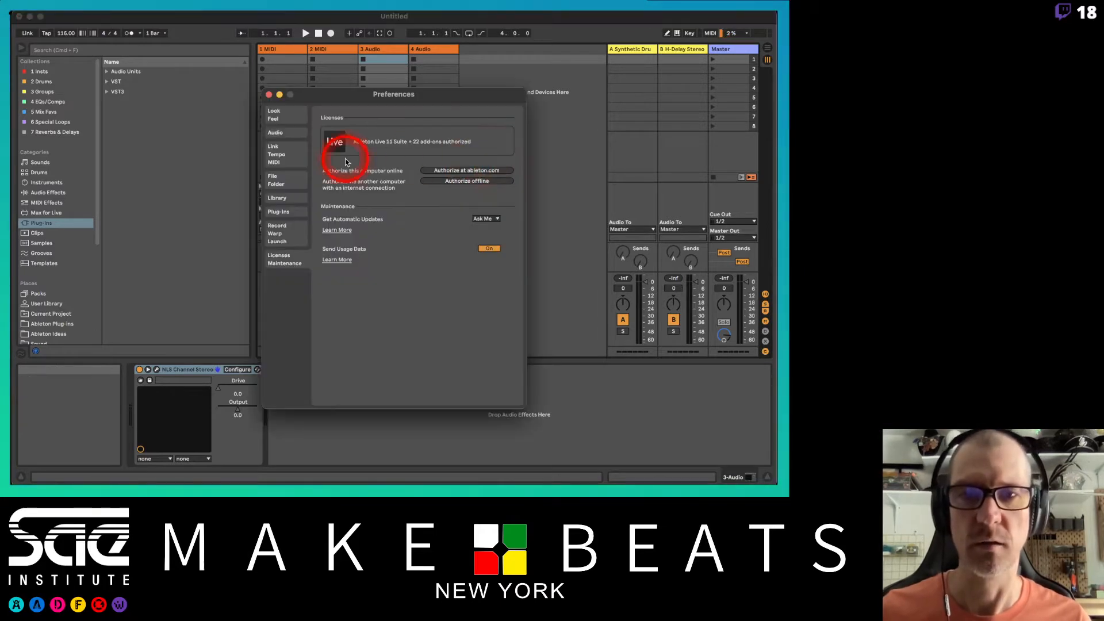
left_click(276, 133)
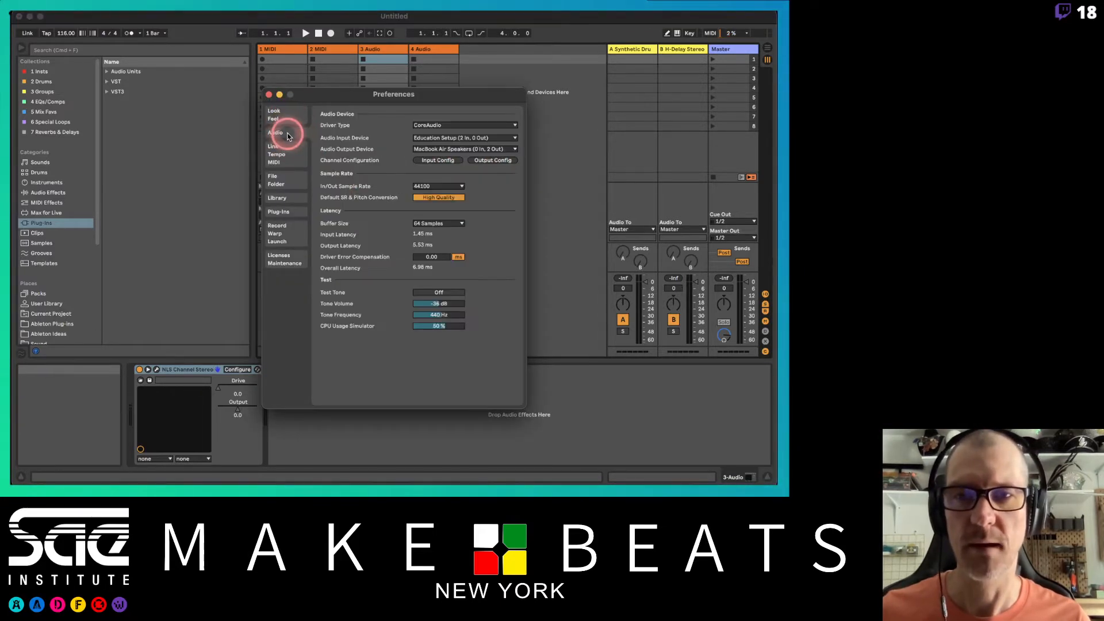
left_click(437, 138)
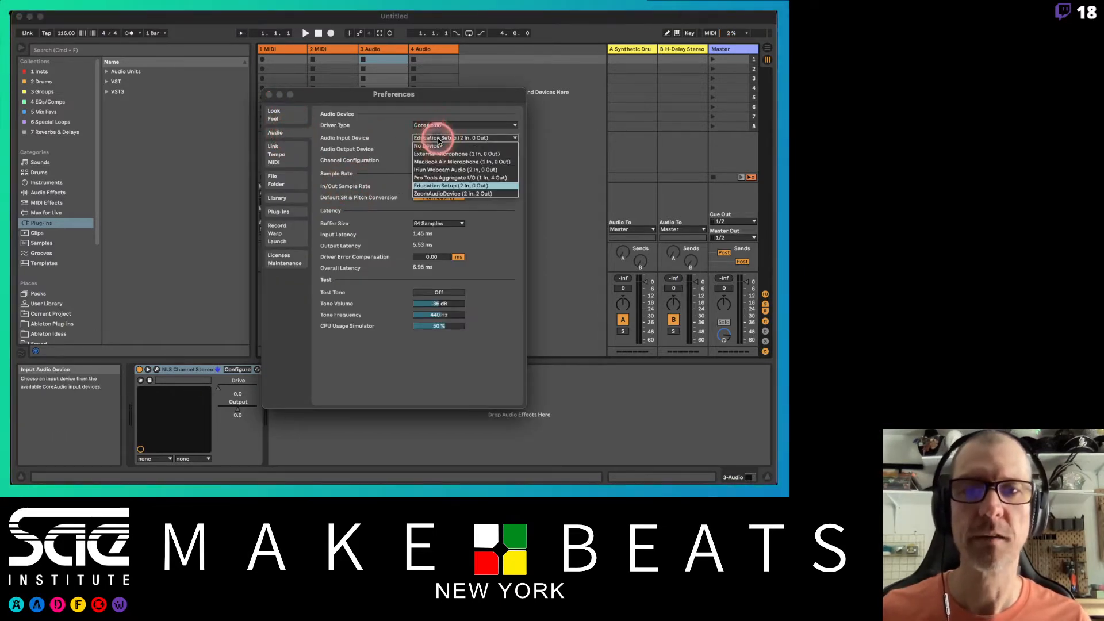
left_click(470, 156)
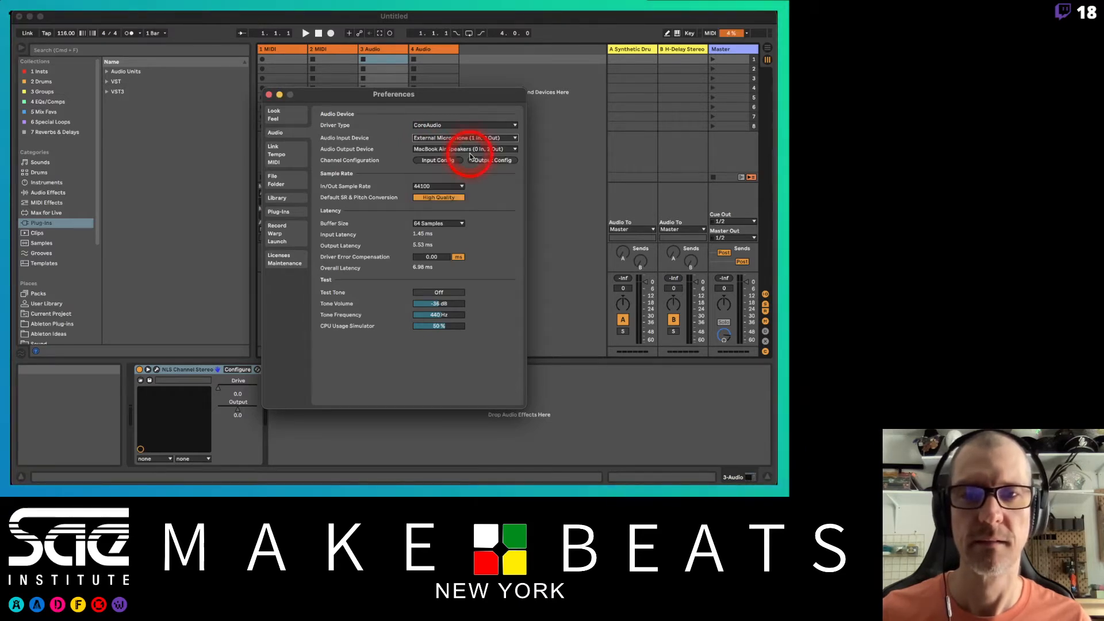
left_click(269, 94)
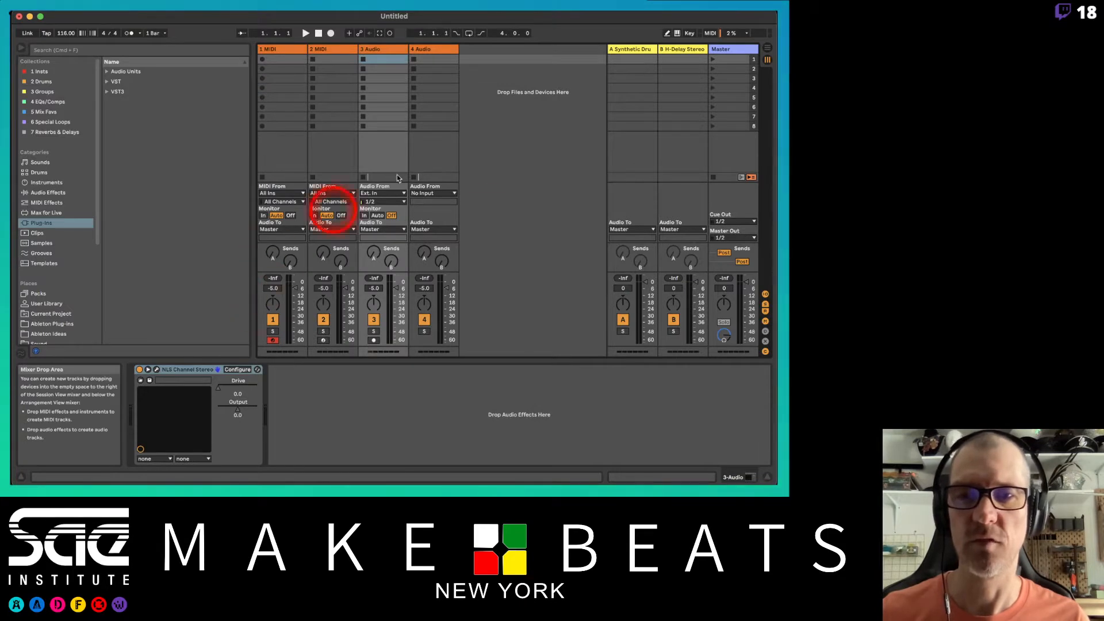
Step: Rename the 3 Audio track as BeatBox
left_click(385, 50)
key("super+r")
type("BeatBOx")
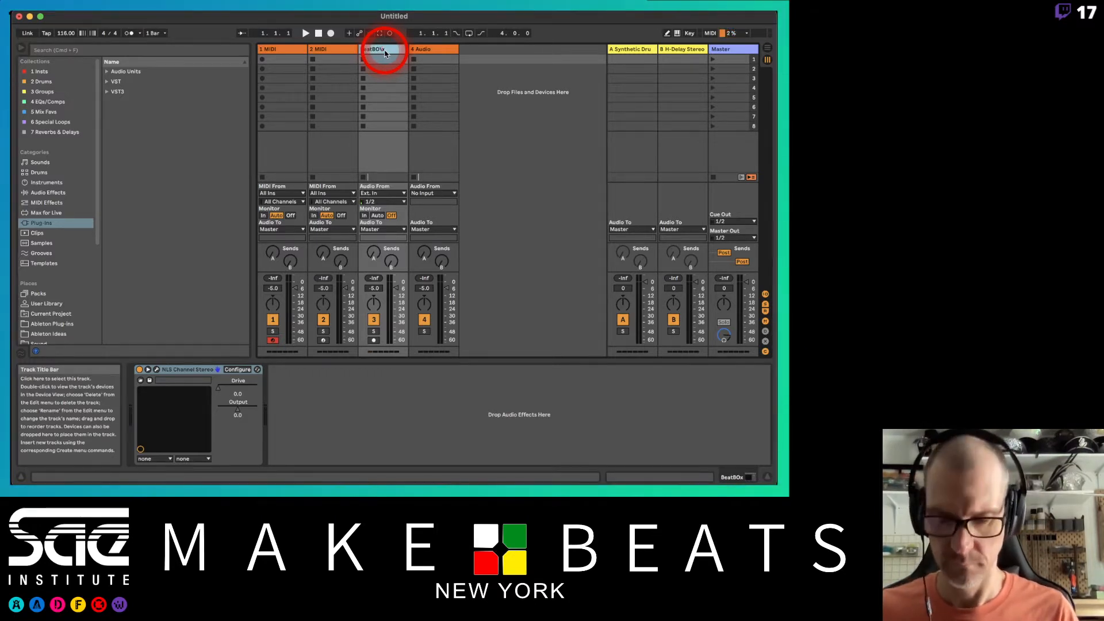
key("Return")
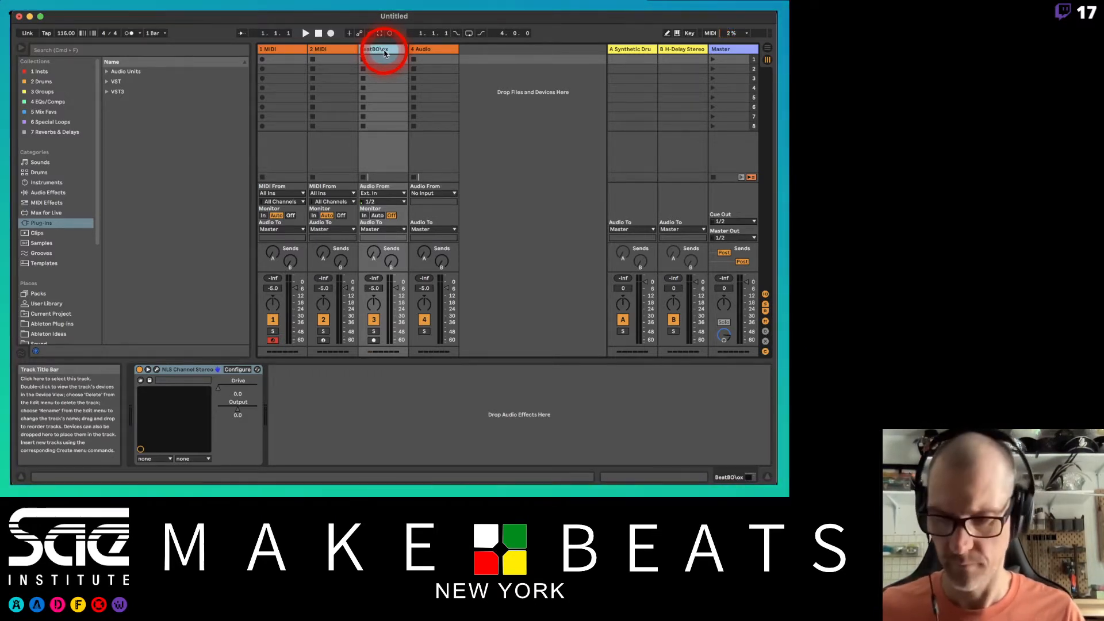
key("super+r")
key("Right")
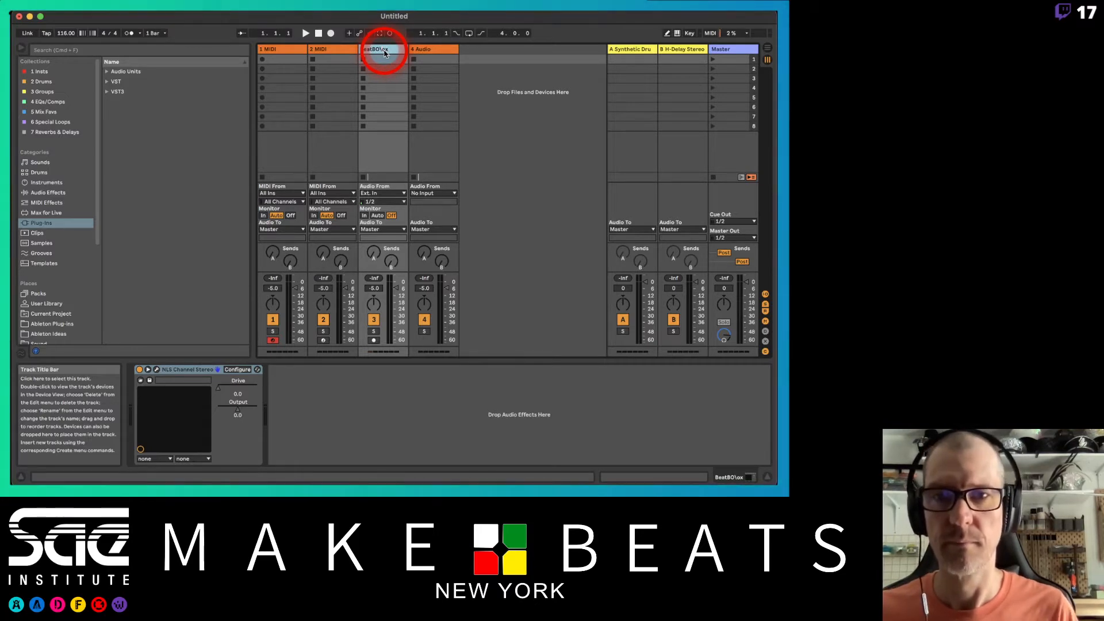
key("Return")
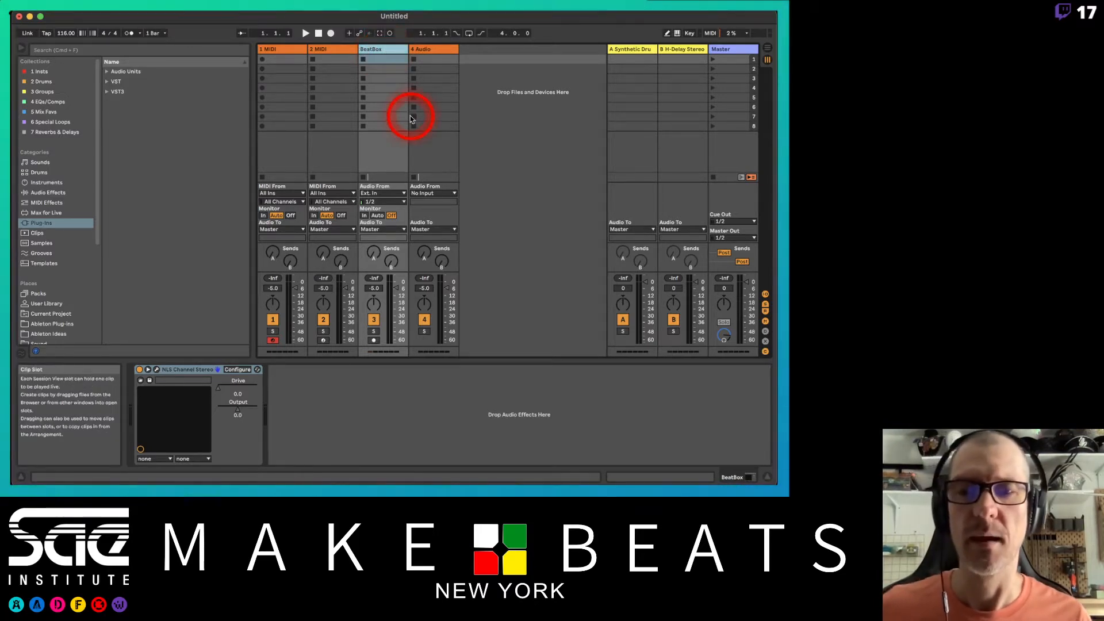
Step: Set the BeatBox track's input channel to 1 and hide the Info View
left_click(395, 201)
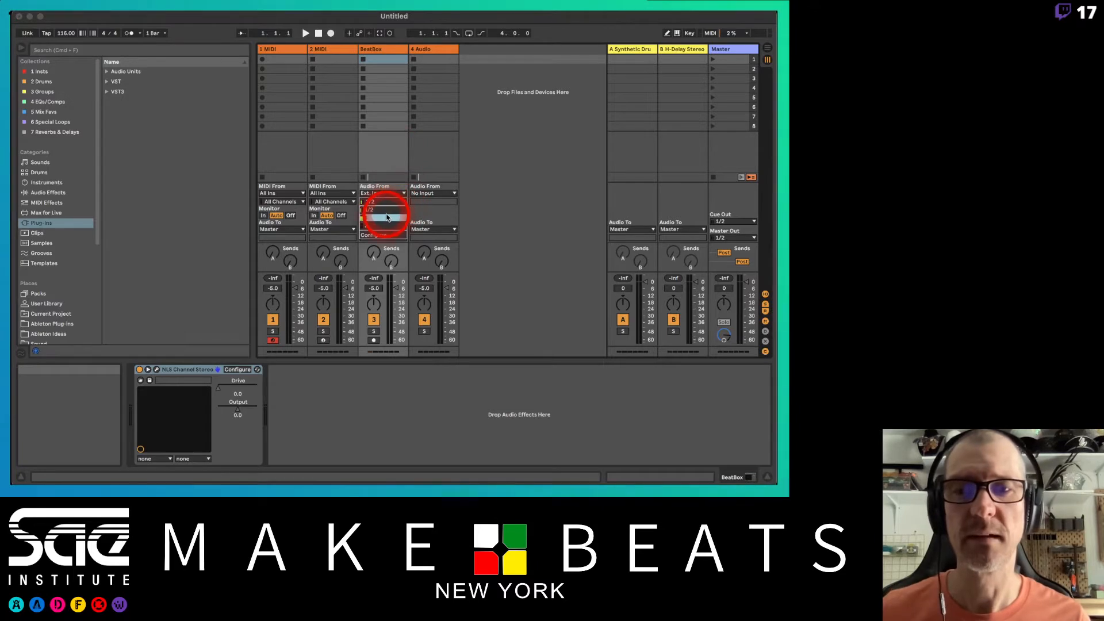
left_click(386, 217)
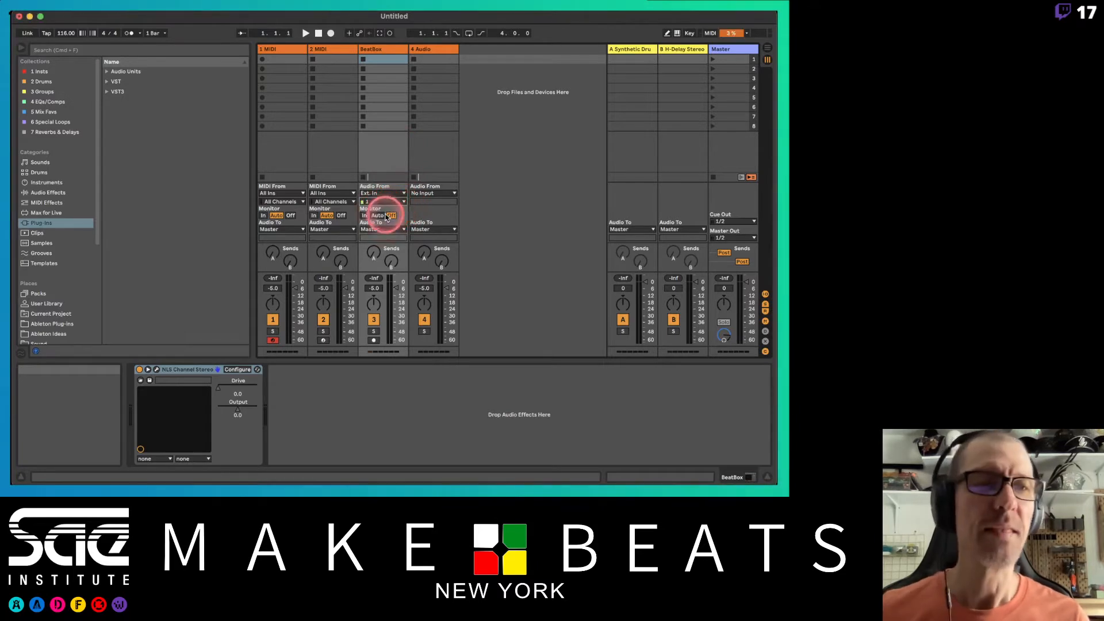
left_click(383, 48)
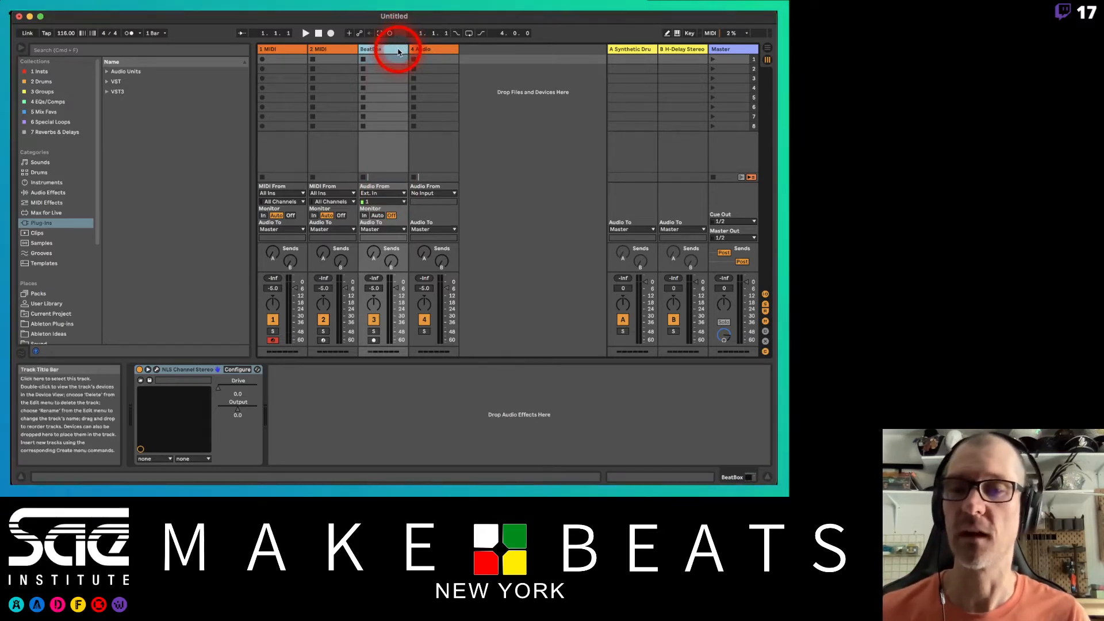
key("shift+question")
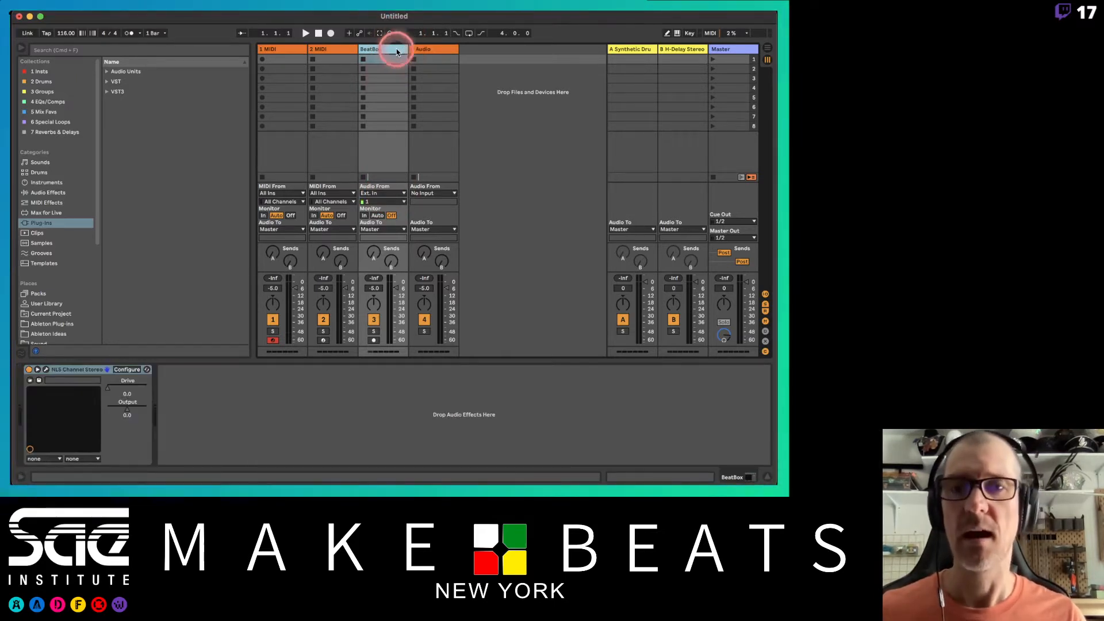
Step: Try input channel 1/2 on the BeatBox track, and return it to channel 1
left_click(387, 202)
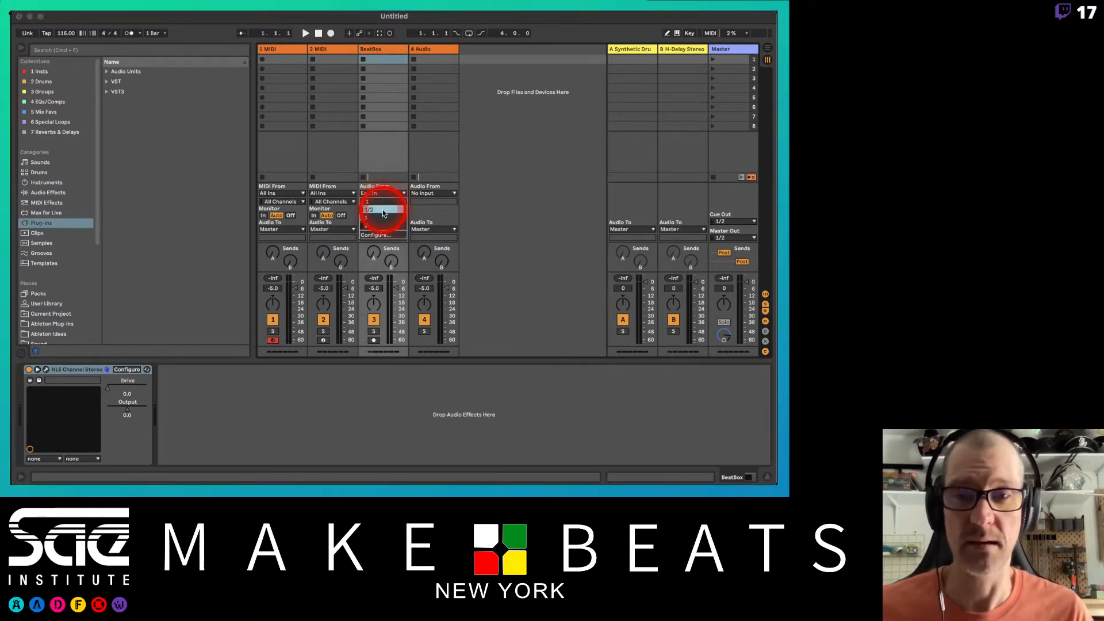
left_click(382, 210)
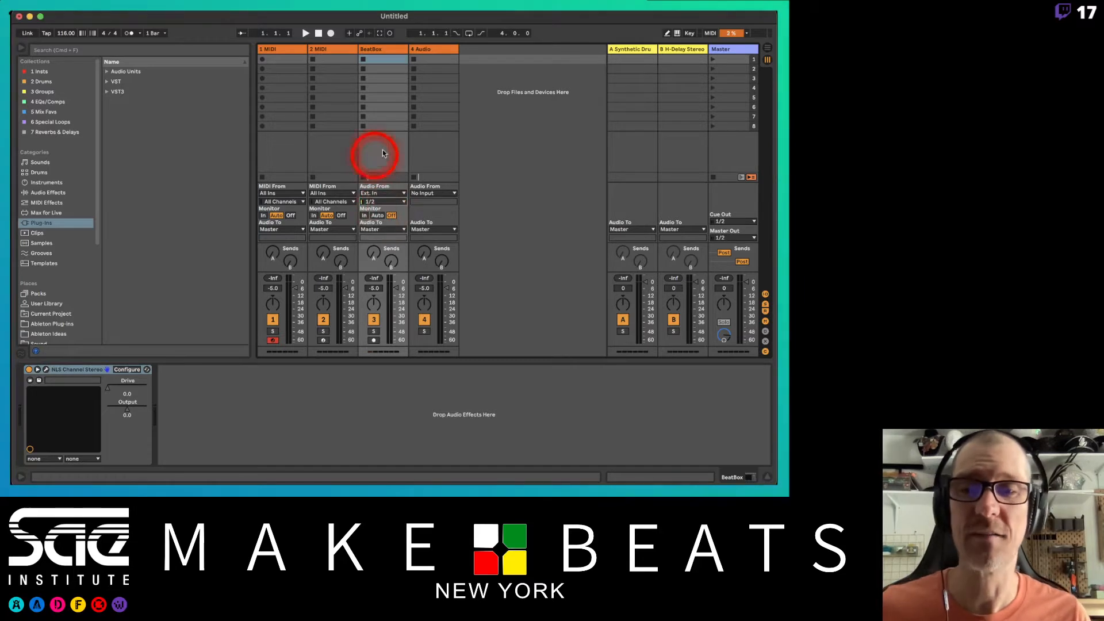
left_click(385, 202)
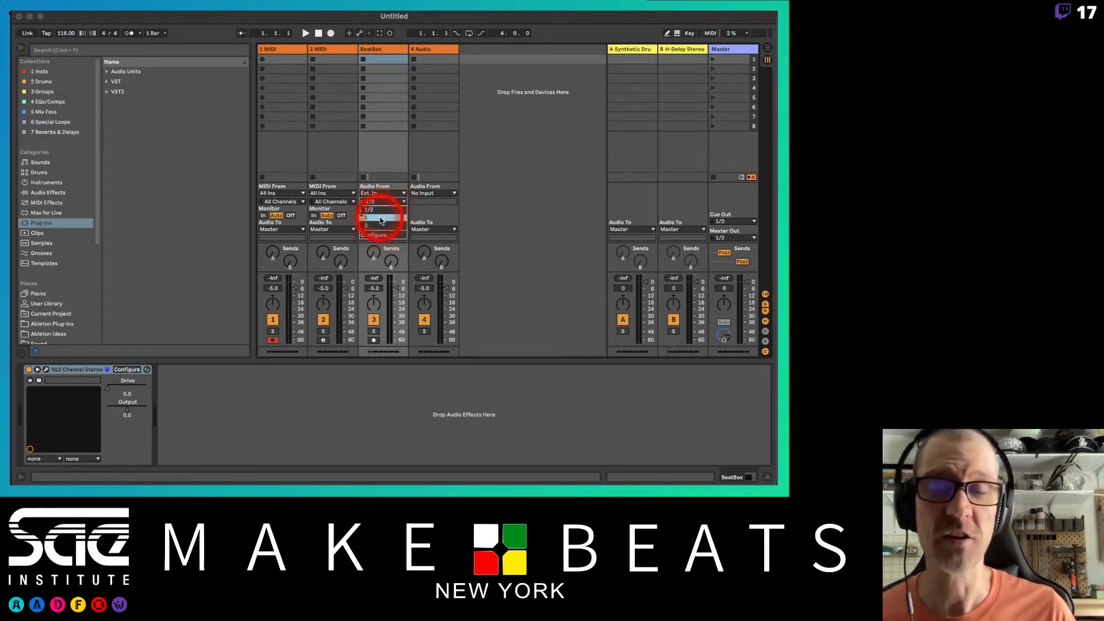
left_click(378, 218)
left_click(382, 150)
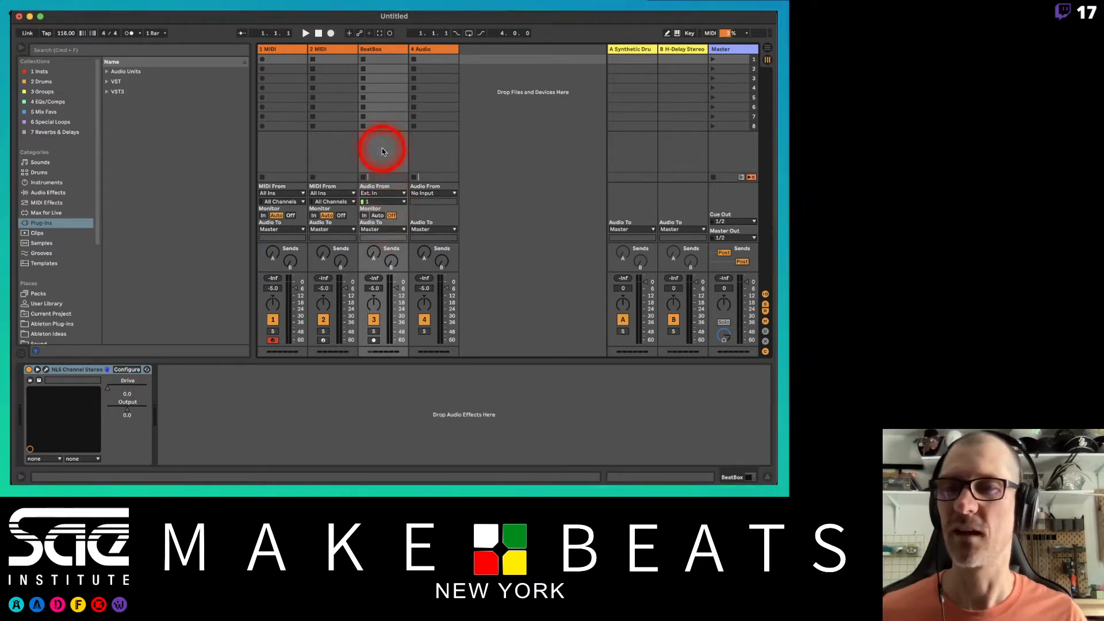
Step: Select the first clip slot of the BeatBox track and arm the track for recording
left_click(388, 70)
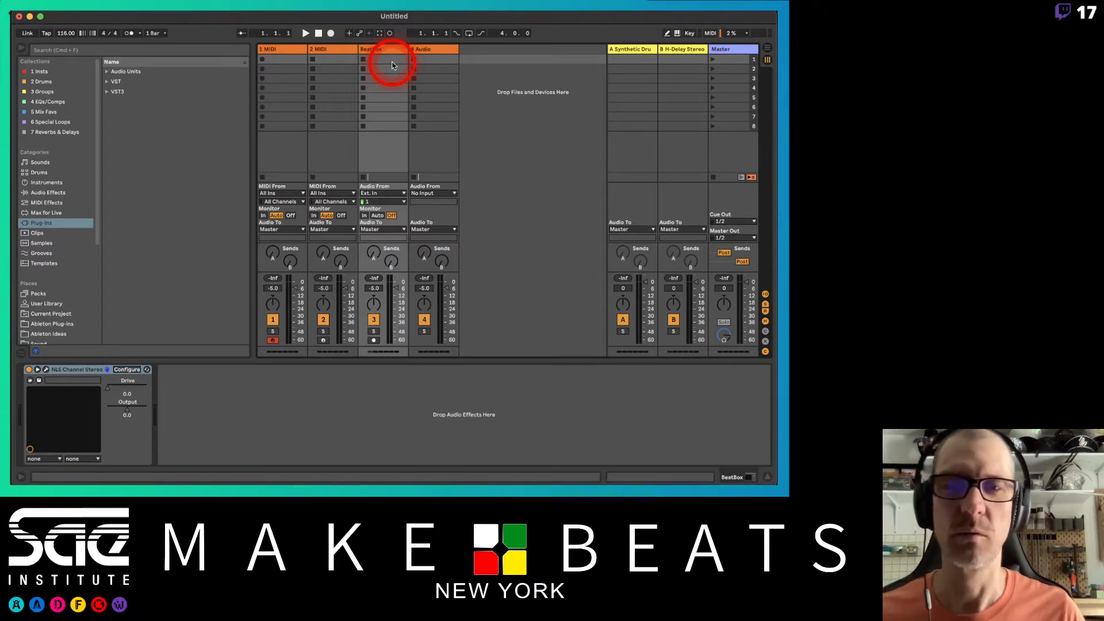
left_click(392, 62)
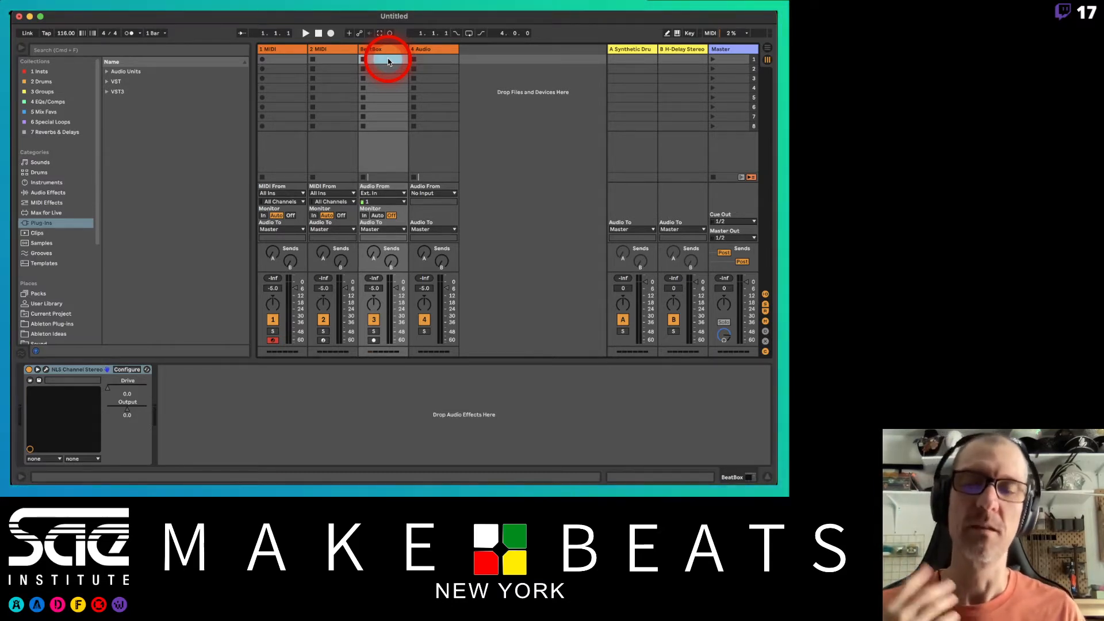
left_click(374, 340)
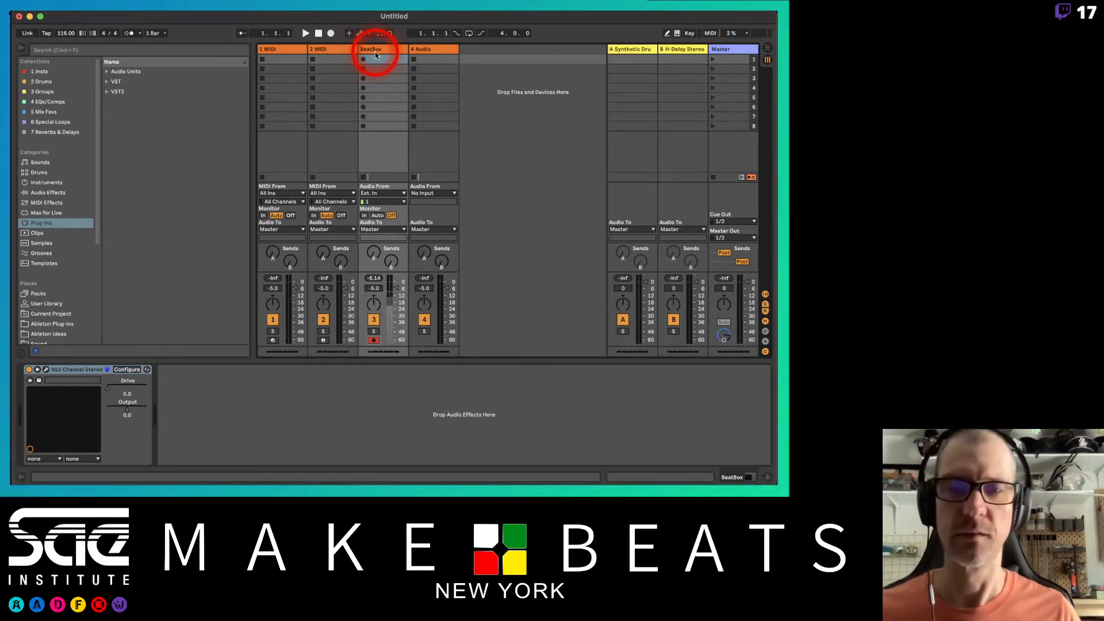
Step: Save the Live Set as "Sampling Assignment 2105" in the Ableton Teaching Projects folder
key("super+s")
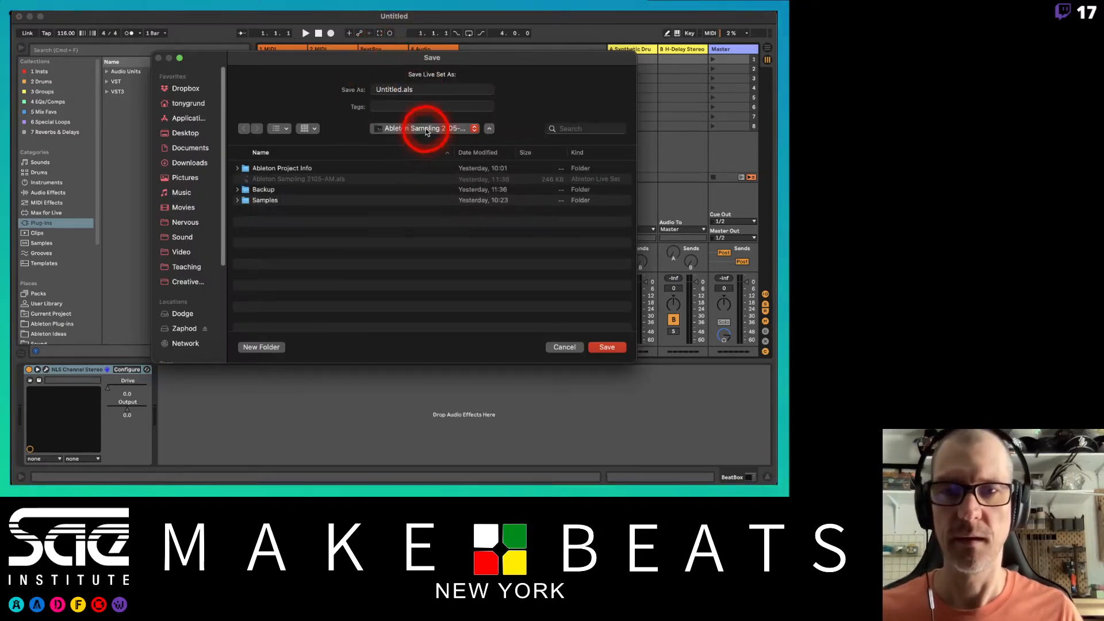
left_click(424, 128)
left_click(427, 143)
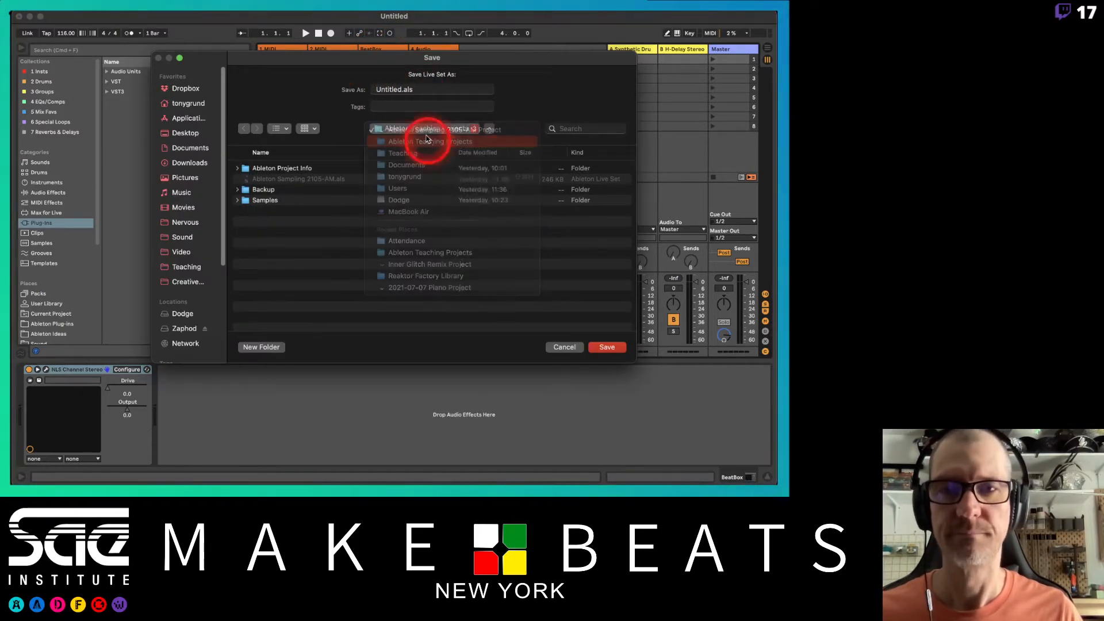
double_click(385, 87)
type("Sampling")
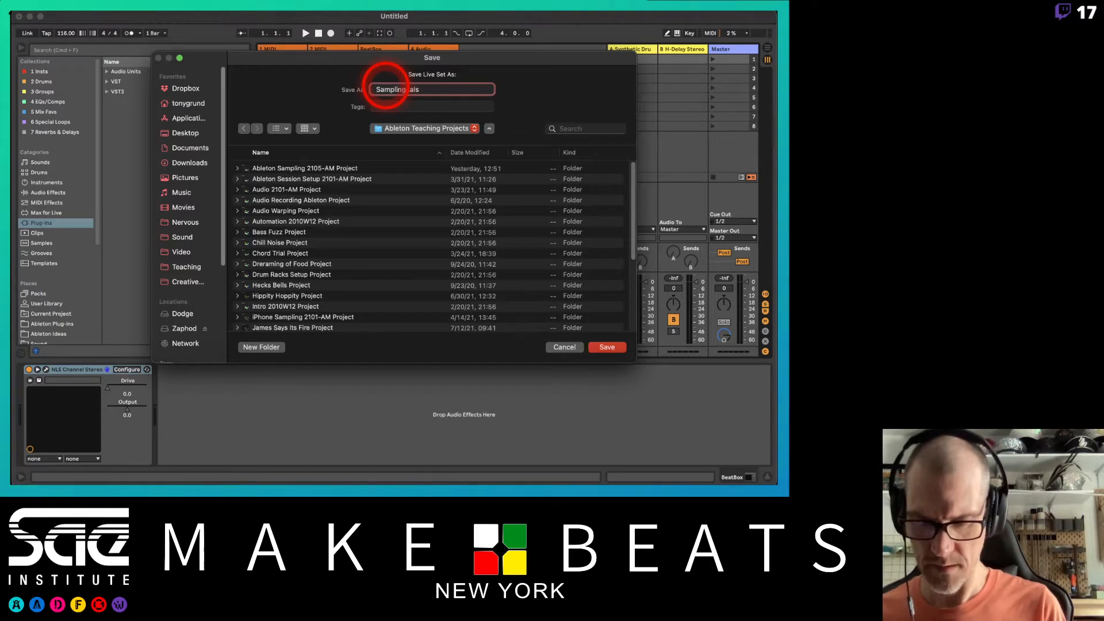
type(" Assignment")
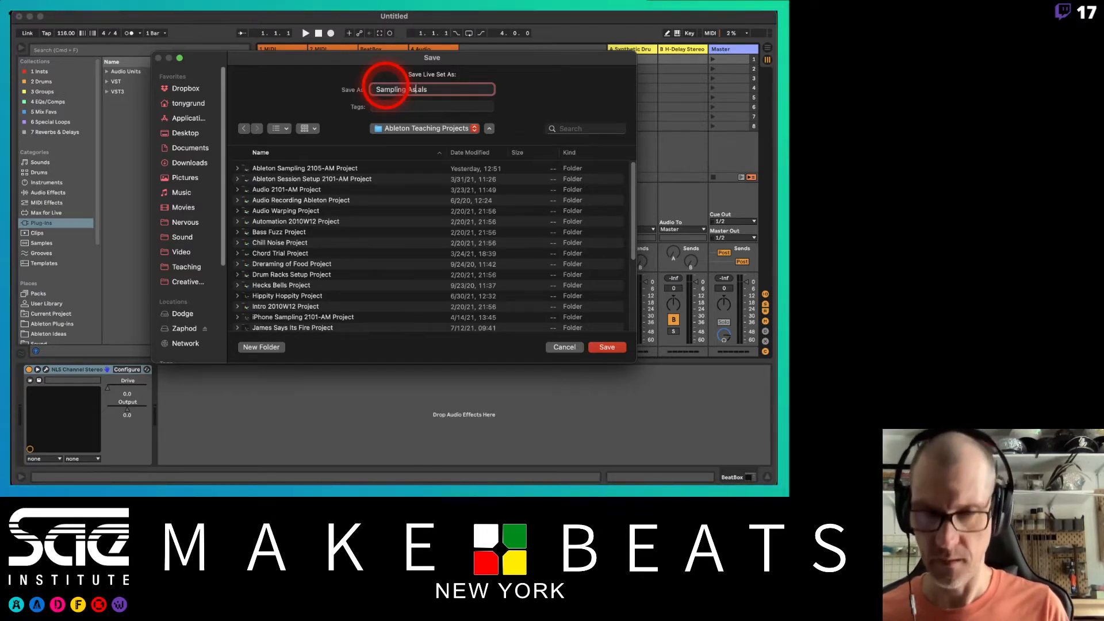
type(" 2105")
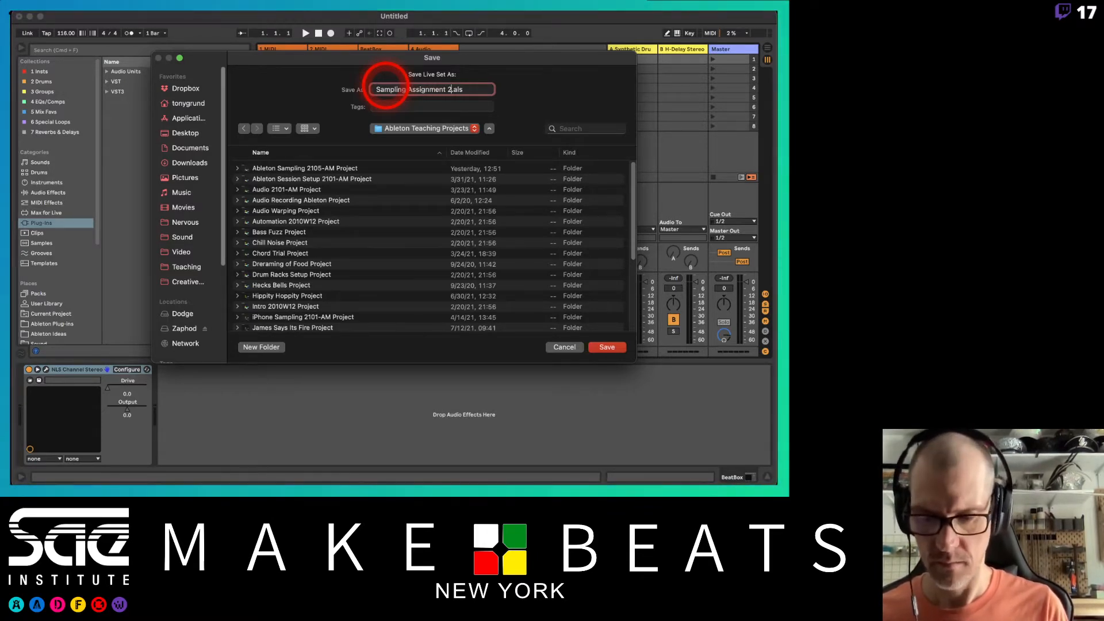
key("Return")
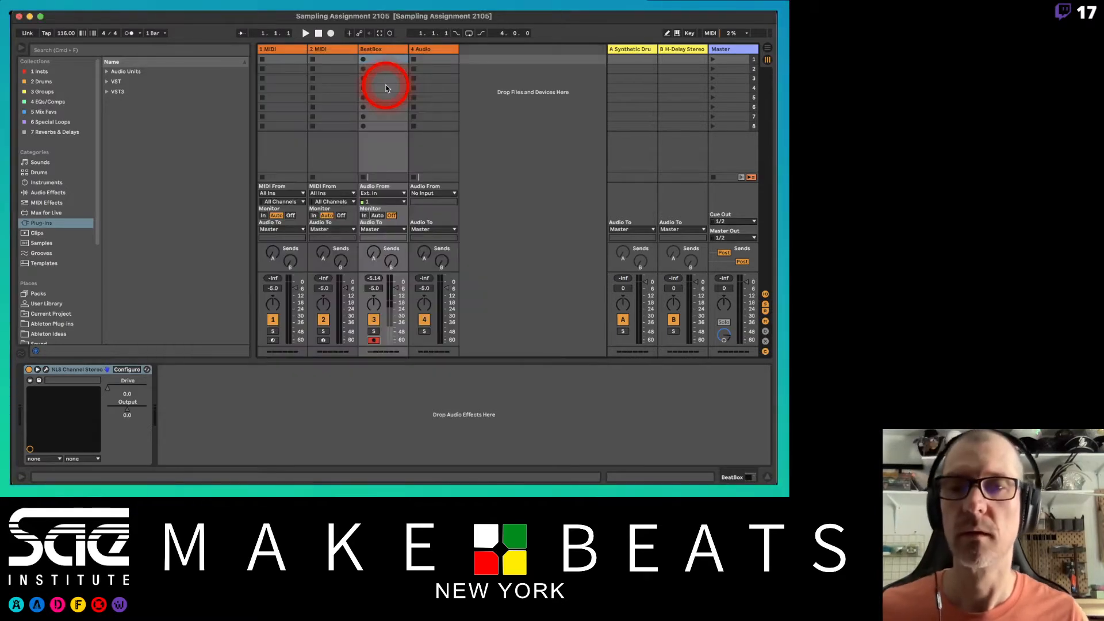
Step: Record a beatbox take into the BeatBox track's first clip slot and turn off Warp for the clip
left_click(363, 60)
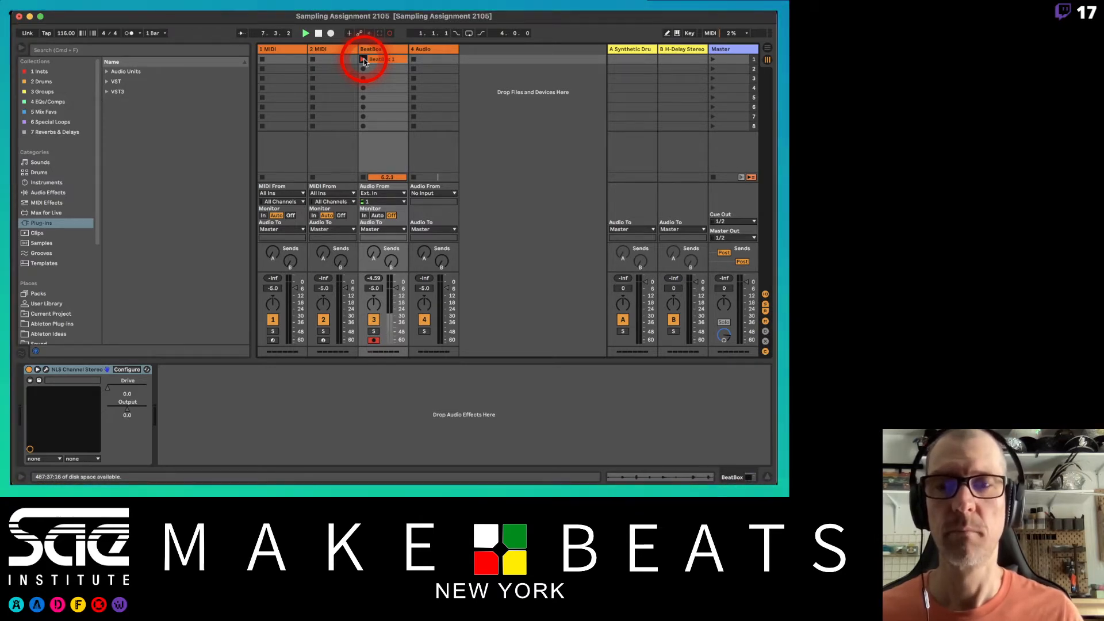
left_click(363, 60)
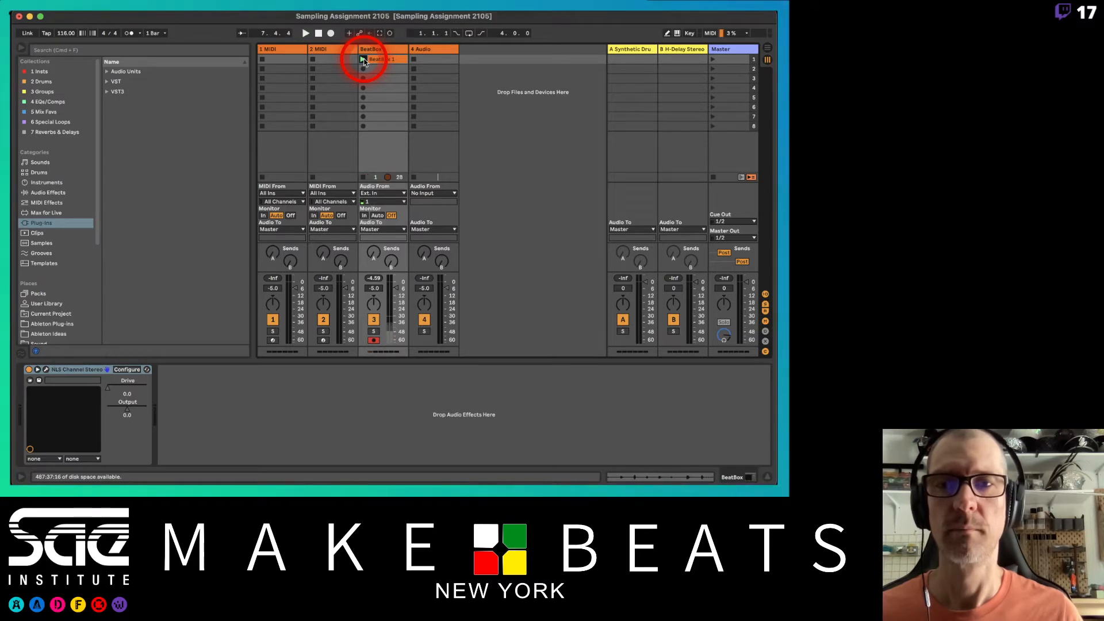
left_click(396, 57)
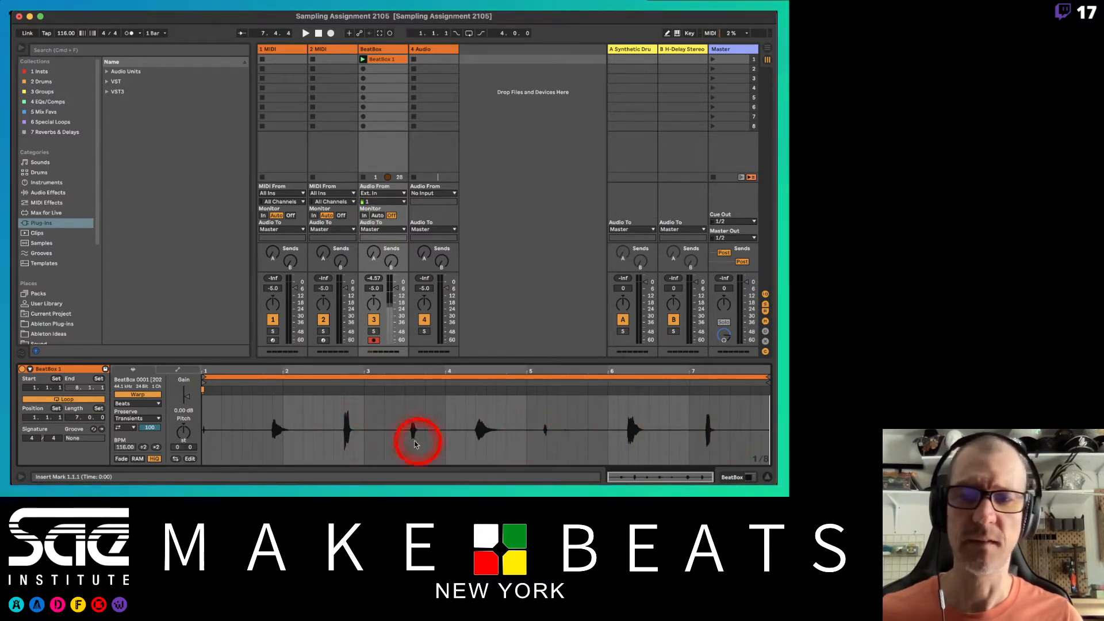
left_click(138, 395)
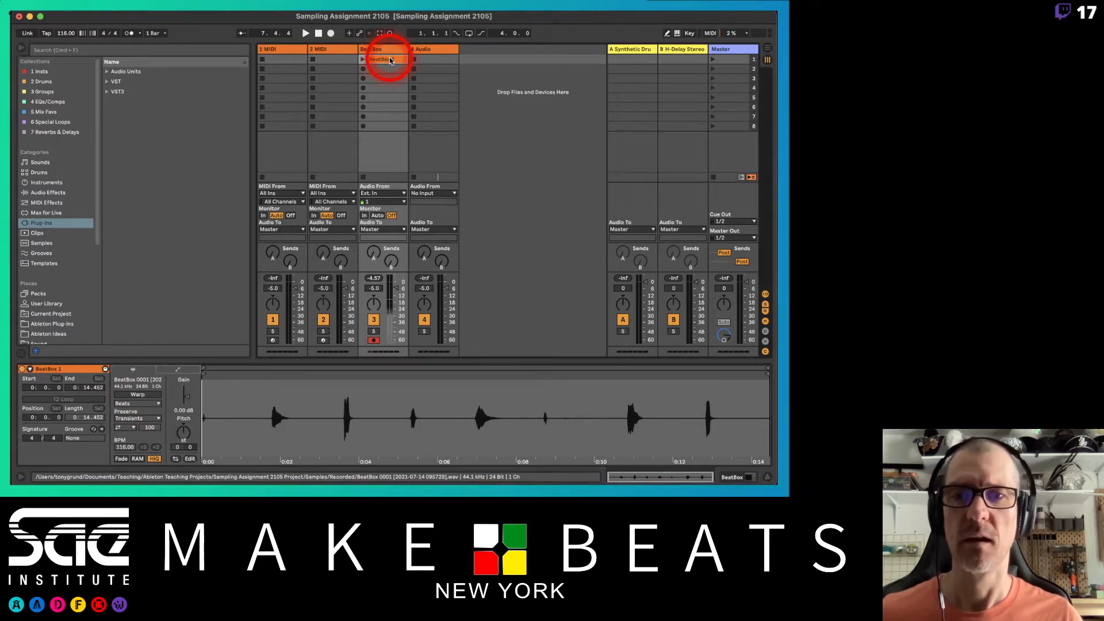
Step: Trim the recorded clip around the first hit, from about 1.70 s to 2.33 s, and duplicate it into the second slot
left_click_drag(202, 375, 268, 388)
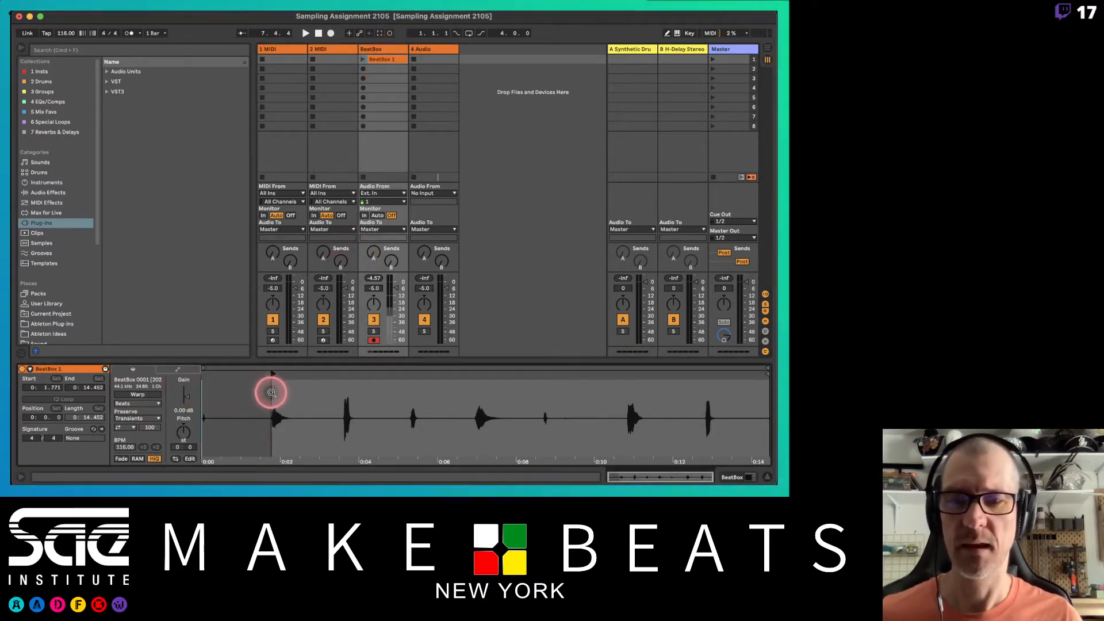
mouse_move(762, 377)
left_mouse_down()
mouse_move(352, 349)
mouse_move(272, 373)
left_mouse_up()
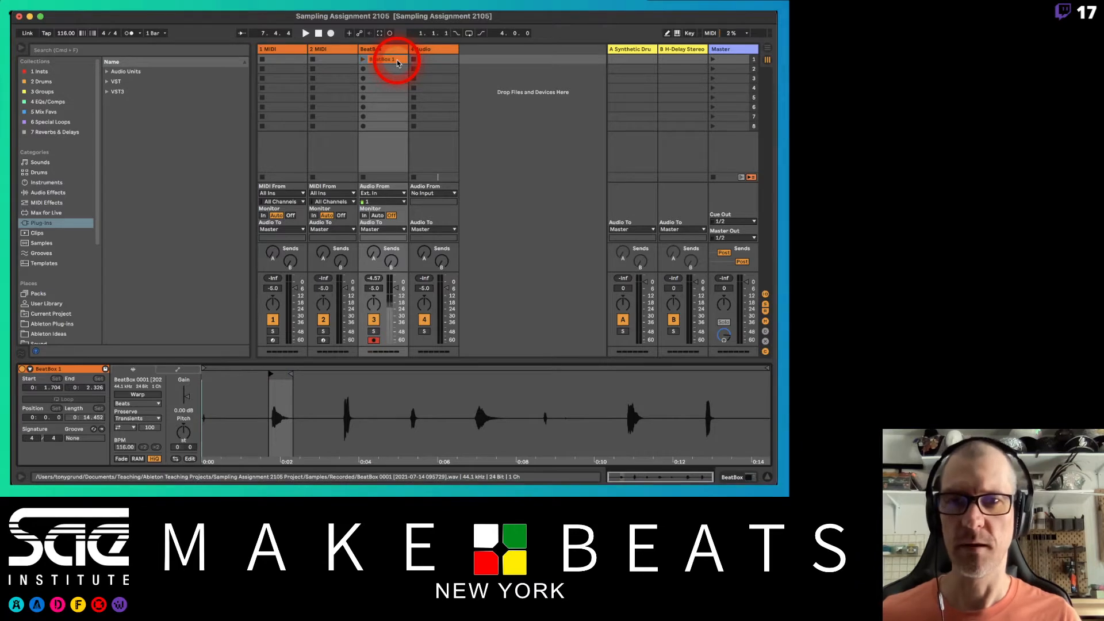
left_click_drag(397, 63, 394, 69)
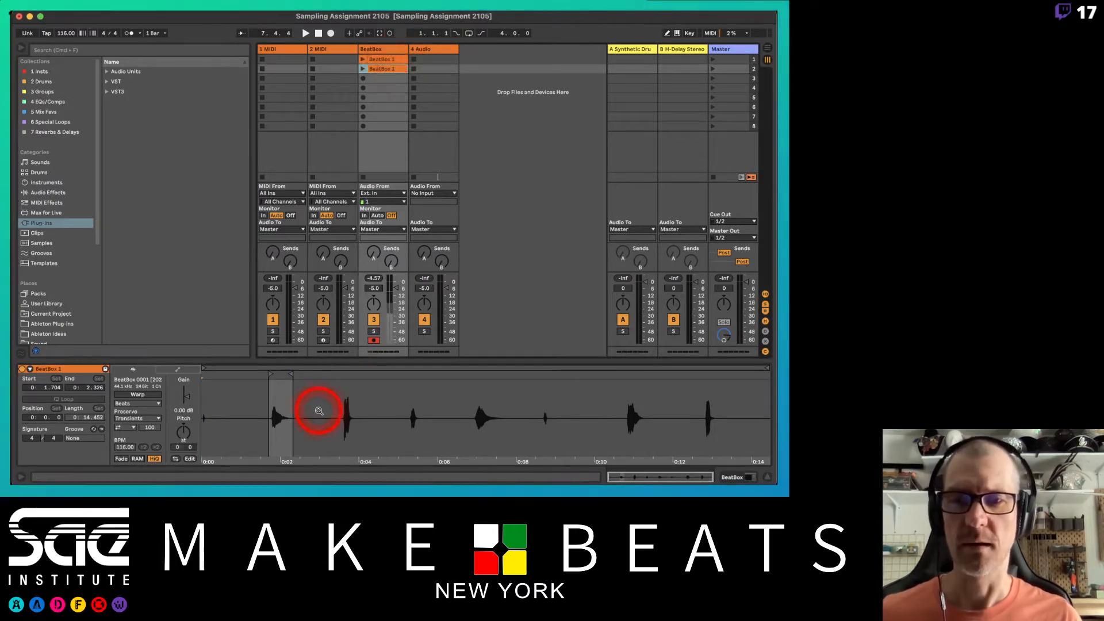
Step: Move the clip's start and end markers around the second hit, from about 3.48 s to 4.0 s
mouse_move(291, 373)
left_mouse_down()
mouse_move(357, 374)
mouse_move(330, 374)
mouse_move(339, 386)
left_mouse_up()
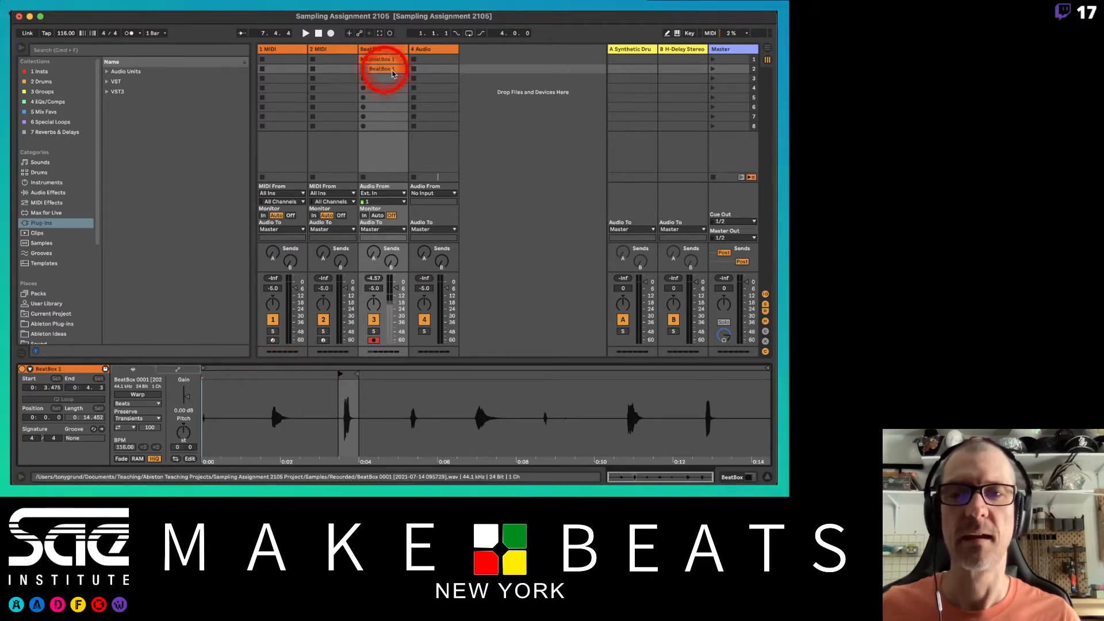
Step: Duplicate the trimmed clip into the third and fourth slots, bracketing the third hit (about 5.18–5.63 s) and fourth hit (about 6.91–7.7 s)
left_click_drag(386, 69, 392, 78)
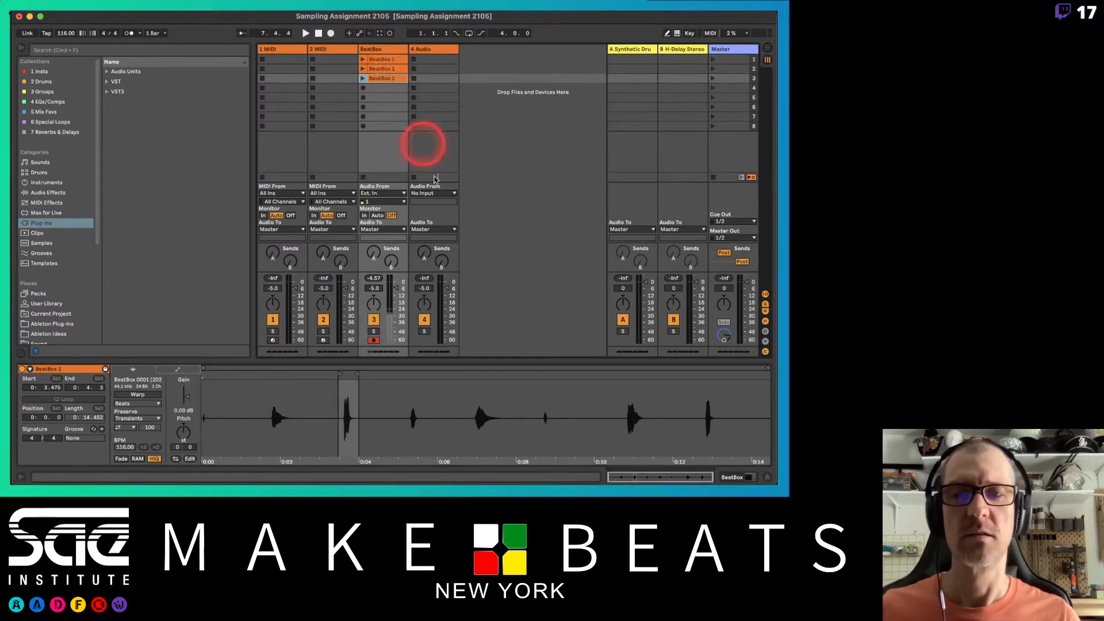
left_click_drag(355, 374, 421, 374)
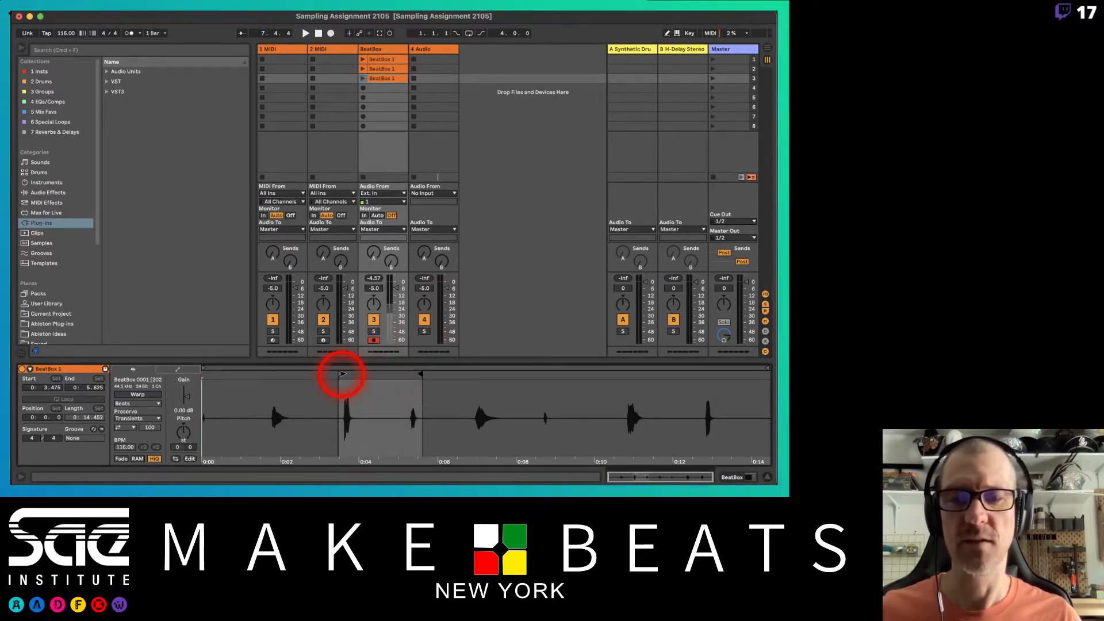
left_click_drag(342, 374, 407, 374)
left_click_drag(389, 79, 389, 88)
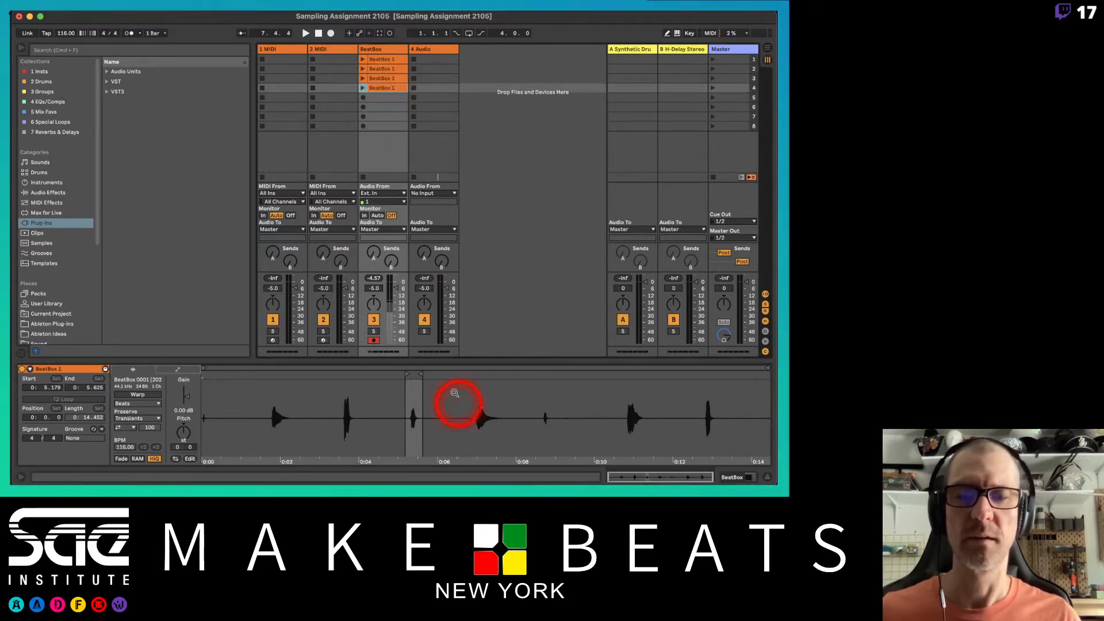
left_click_drag(420, 375, 502, 377)
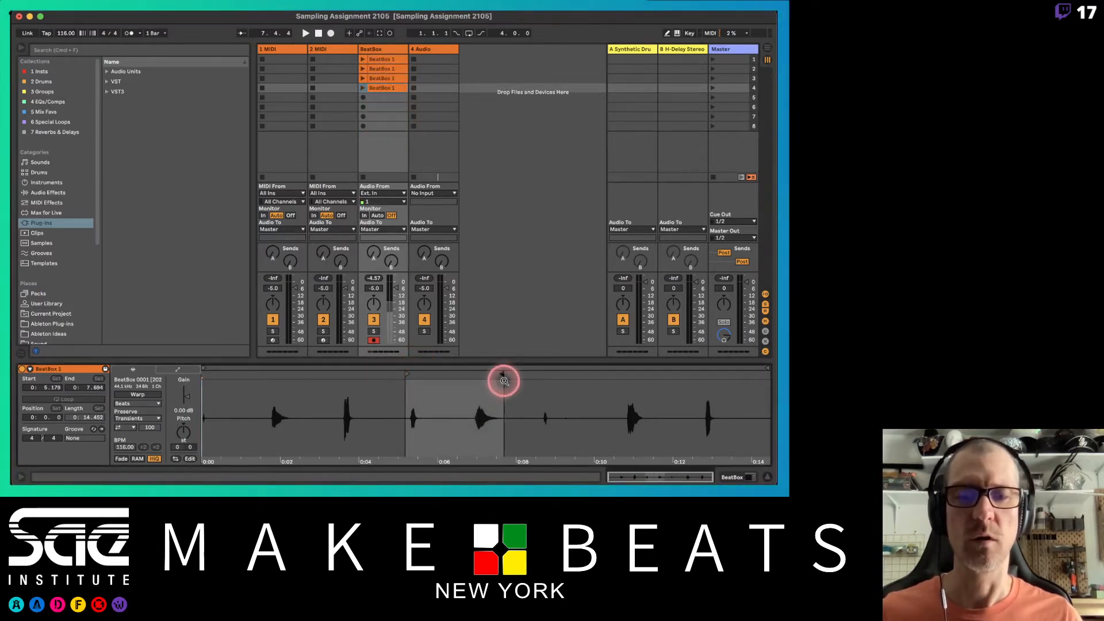
left_click_drag(407, 375, 475, 380)
Step: Duplicate the fourth clip into the fifth slot and move its start and end markers around the fifth hit, about 8.64 s to 8.87 s
left_click(398, 92)
left_click_drag(398, 91, 399, 102)
left_click_drag(502, 374, 543, 384)
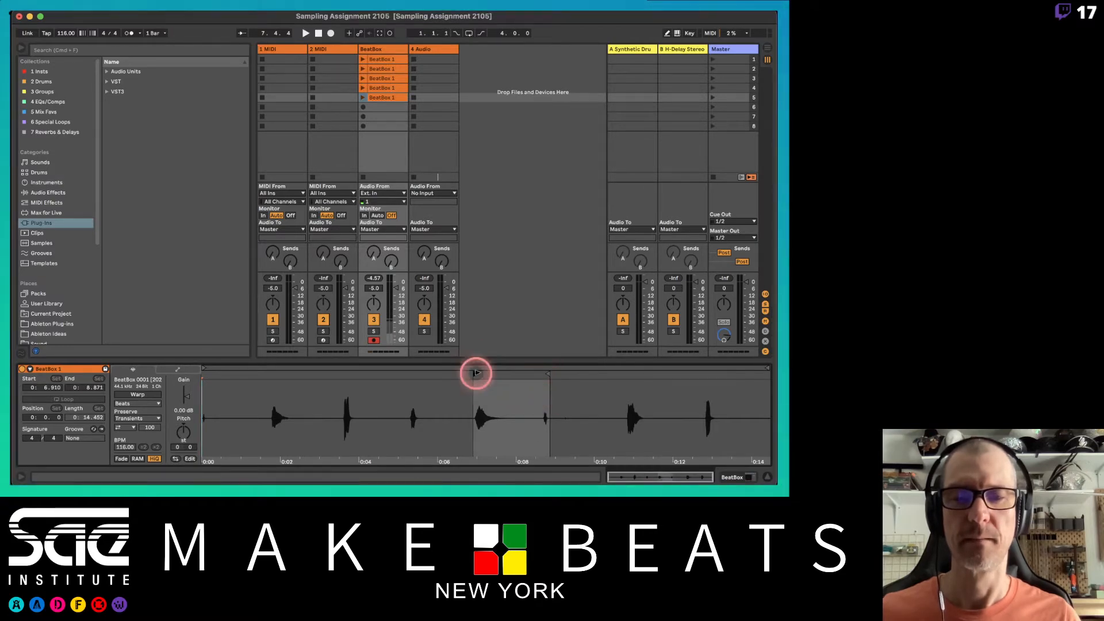
left_click_drag(475, 373, 541, 377)
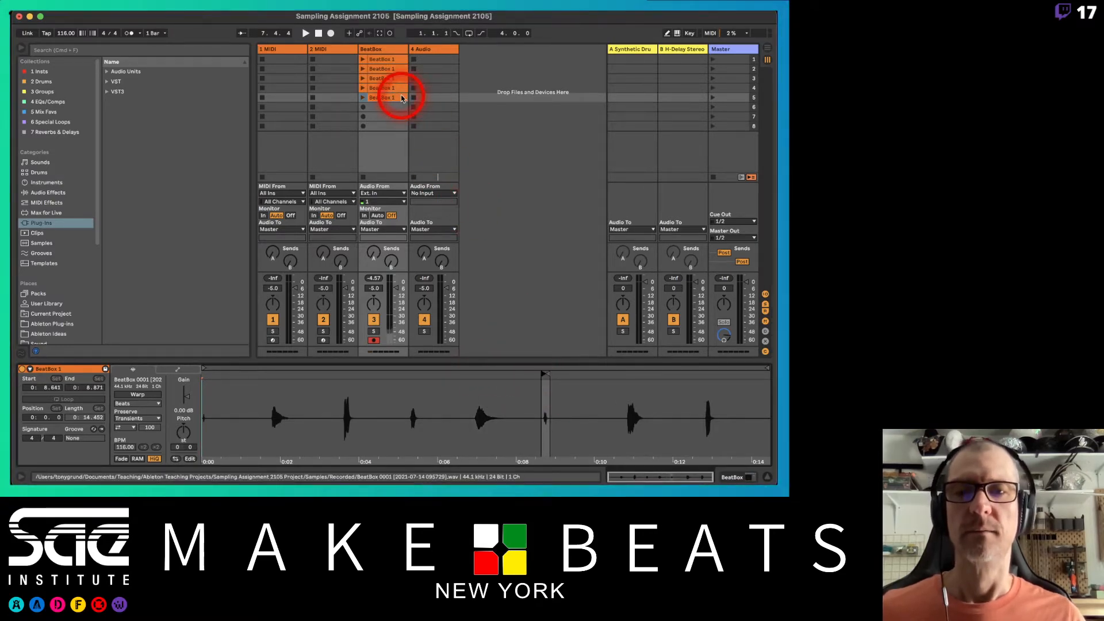
Step: Duplicate the clip into the sixth and seventh slots, bracketing the sixth hit (about 10.79–11.35 s) and seventh hit (about 12.74–13.19 s)
left_click_drag(402, 95, 403, 107)
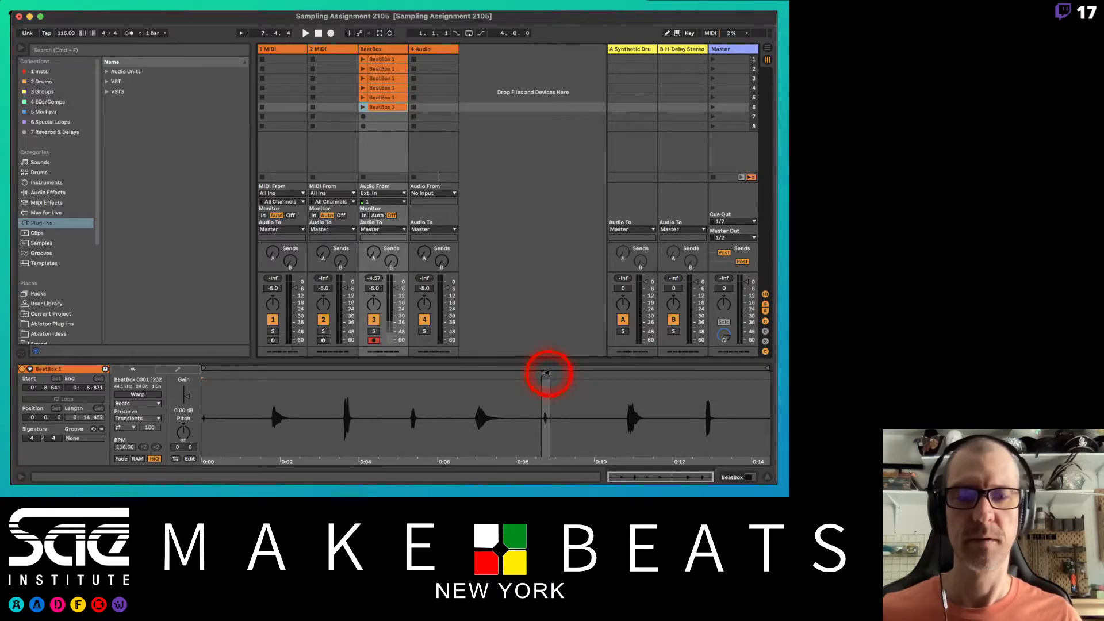
left_click_drag(547, 373, 648, 375)
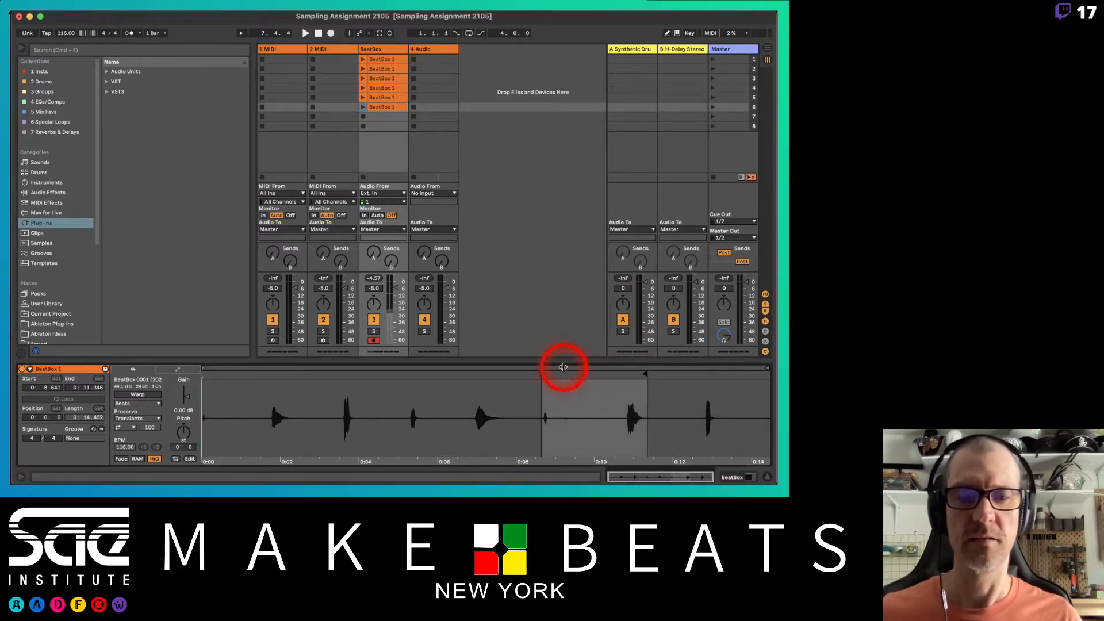
left_click_drag(541, 374, 627, 380)
left_click_drag(380, 107, 384, 119)
left_click_drag(644, 374, 717, 374)
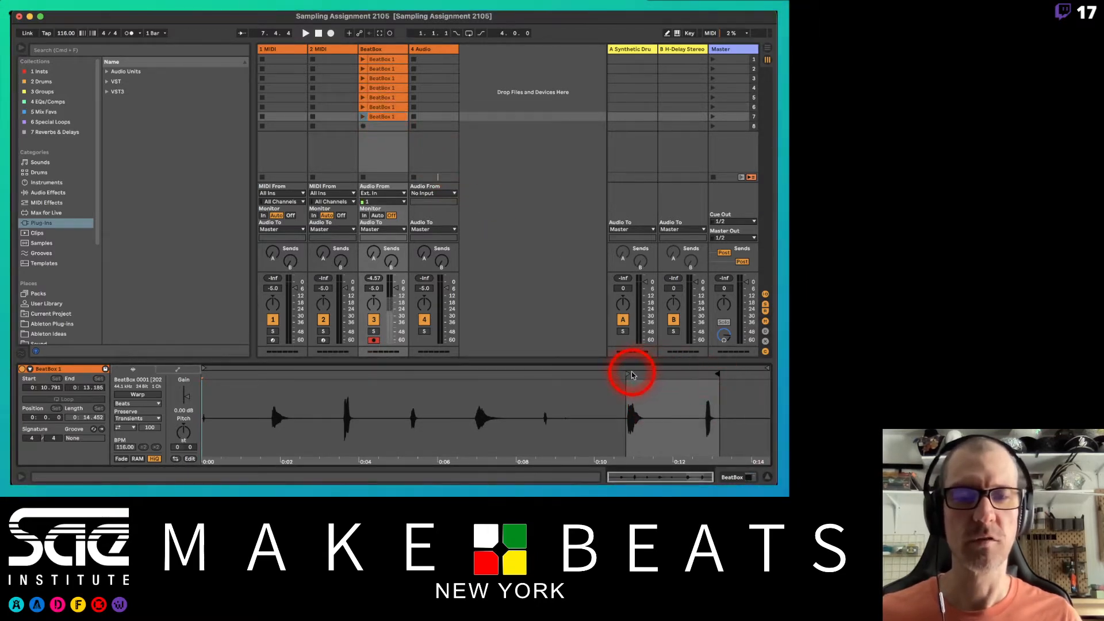
left_click_drag(632, 374, 703, 385)
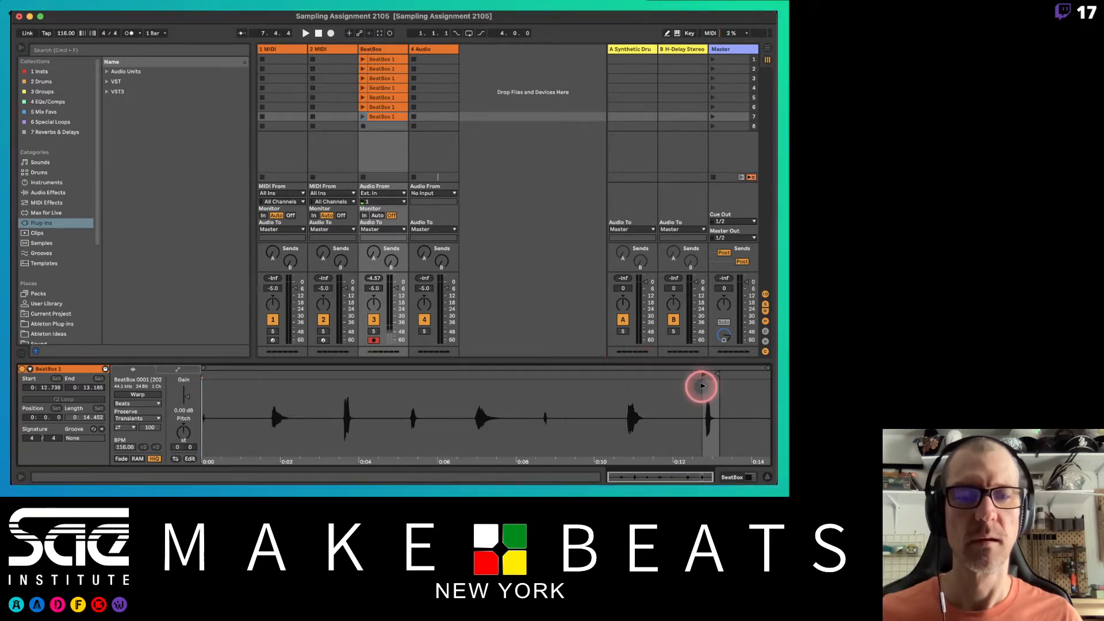
Step: Audition the first BeatBox clip and rename it Boom
left_click(362, 59)
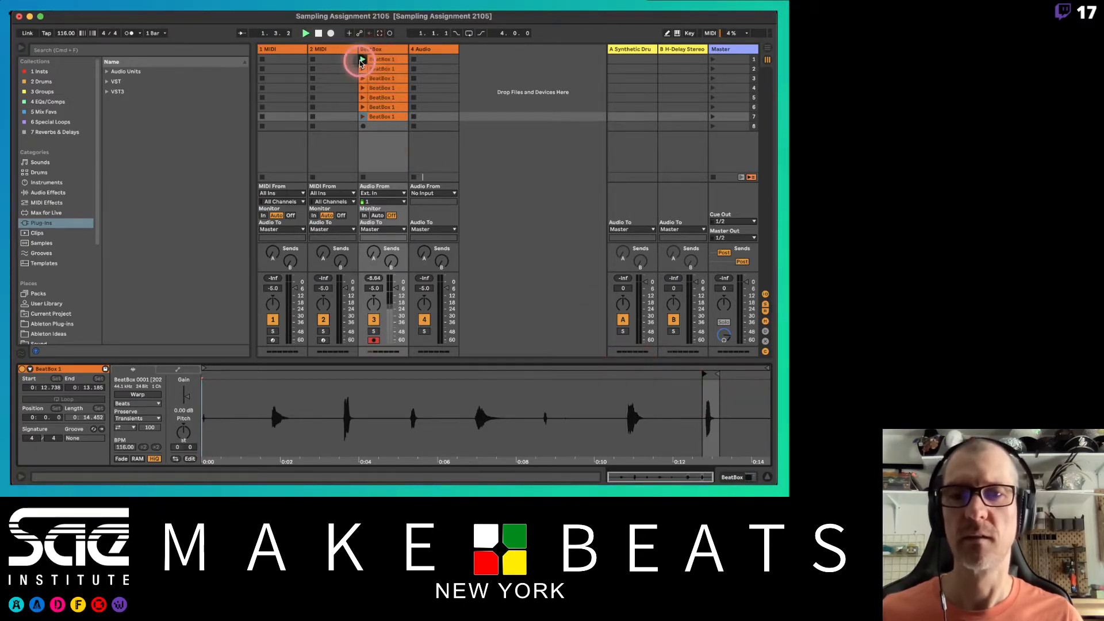
key("space")
key("space")
key("space")
left_click(384, 60)
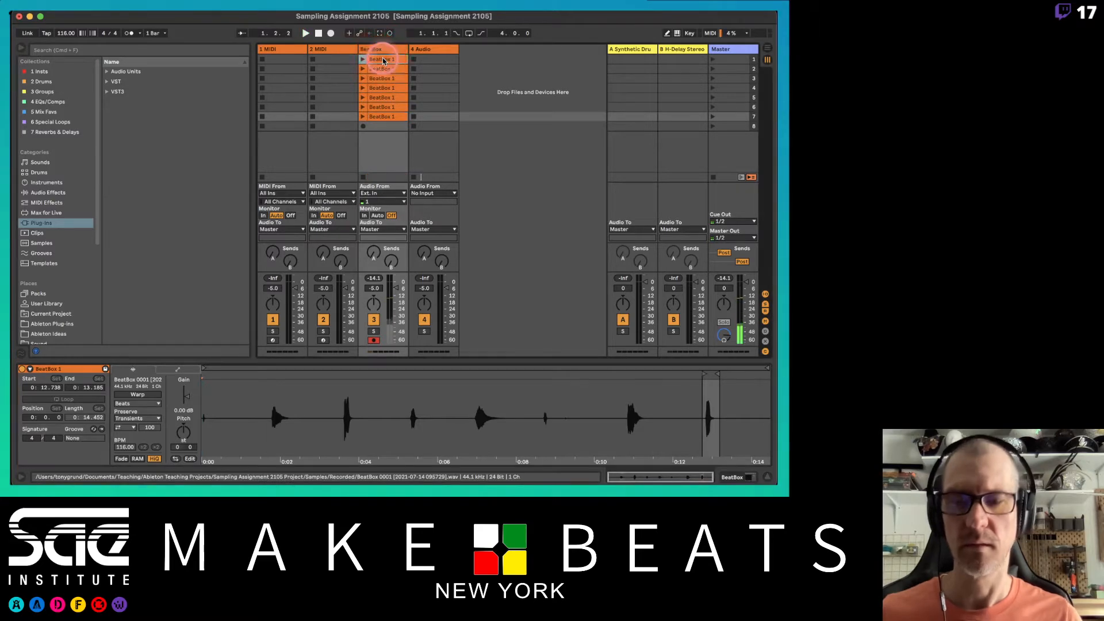
key("super+r")
type("B")
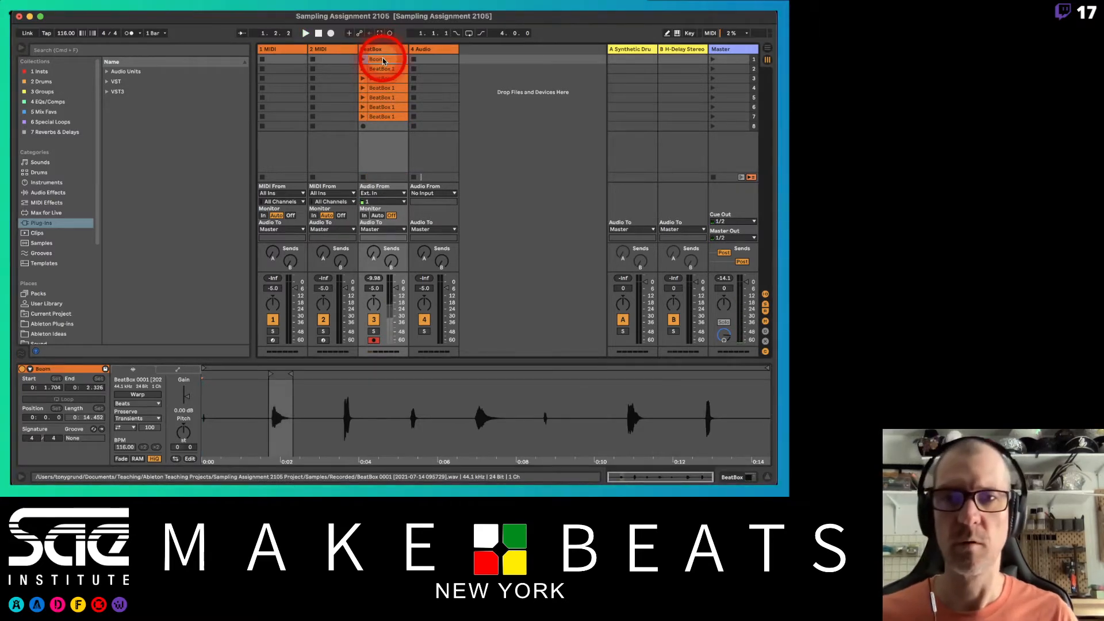
Step: Audition the second BeatBox clip and rename it Bap
left_click(364, 69)
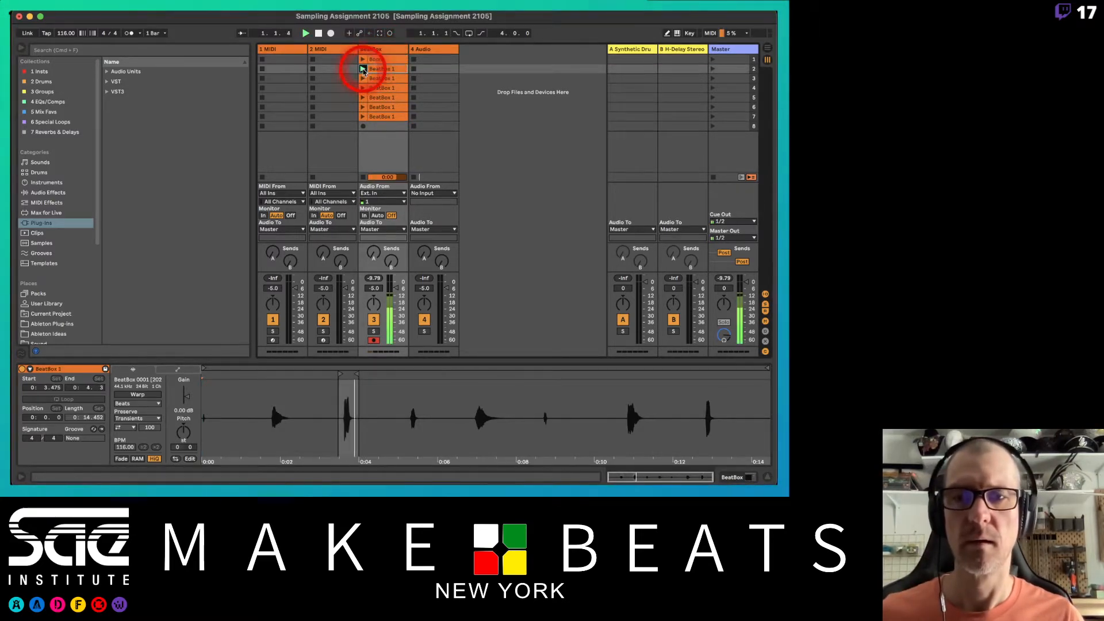
key("space")
left_click(383, 69)
key("super+r")
type("Ba")
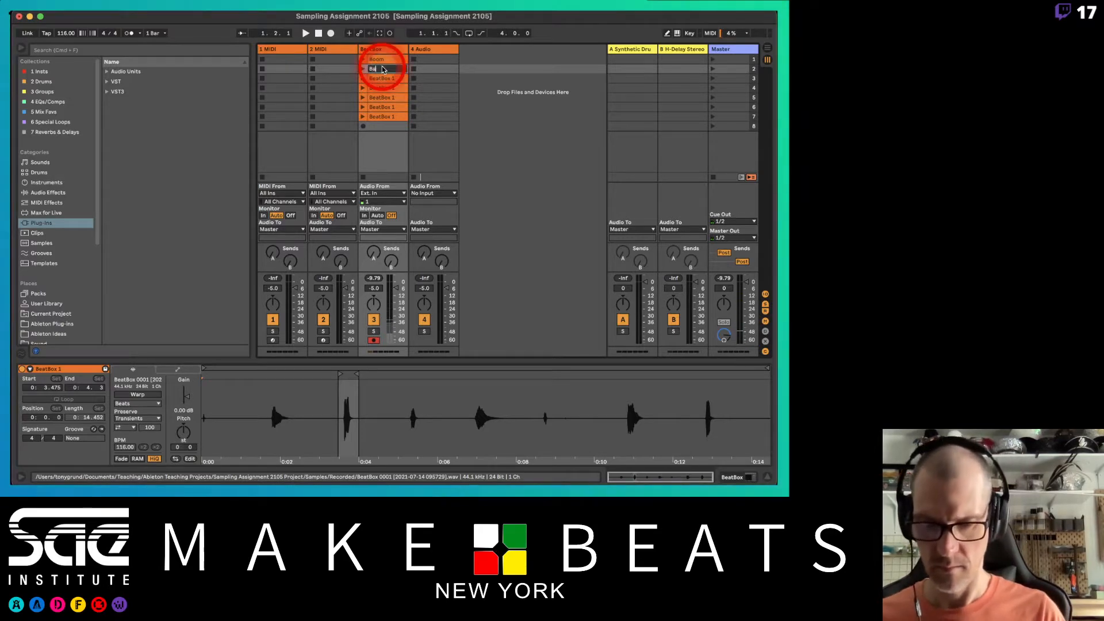
type("p")
key("Return")
Step: Audition the third and fourth BeatBox clips and rename them CH and OH
left_click(366, 77)
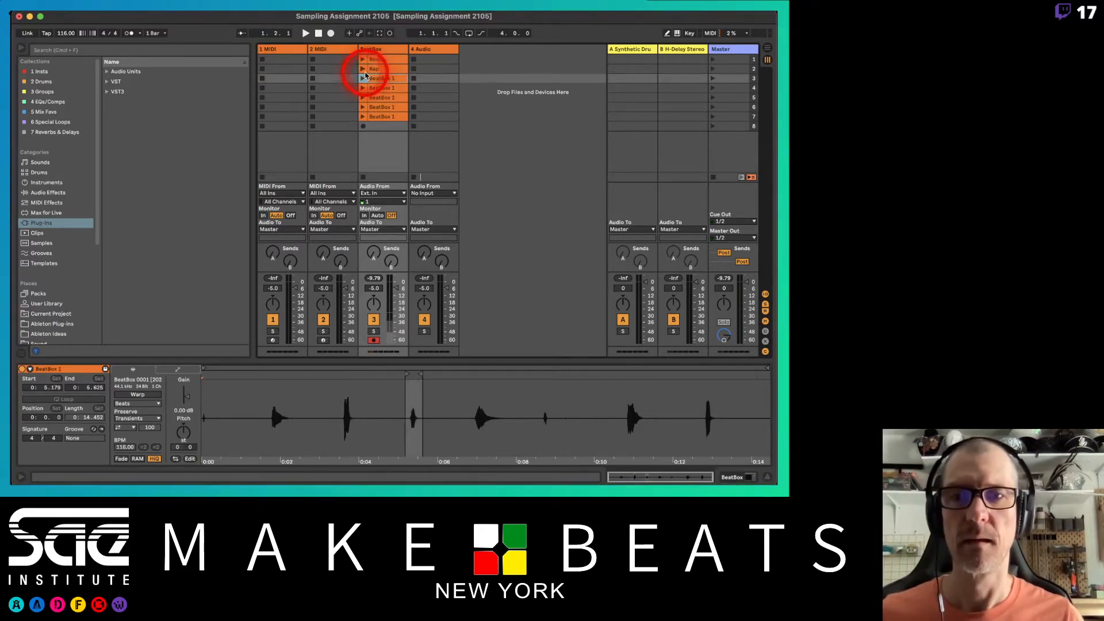
left_click(378, 79)
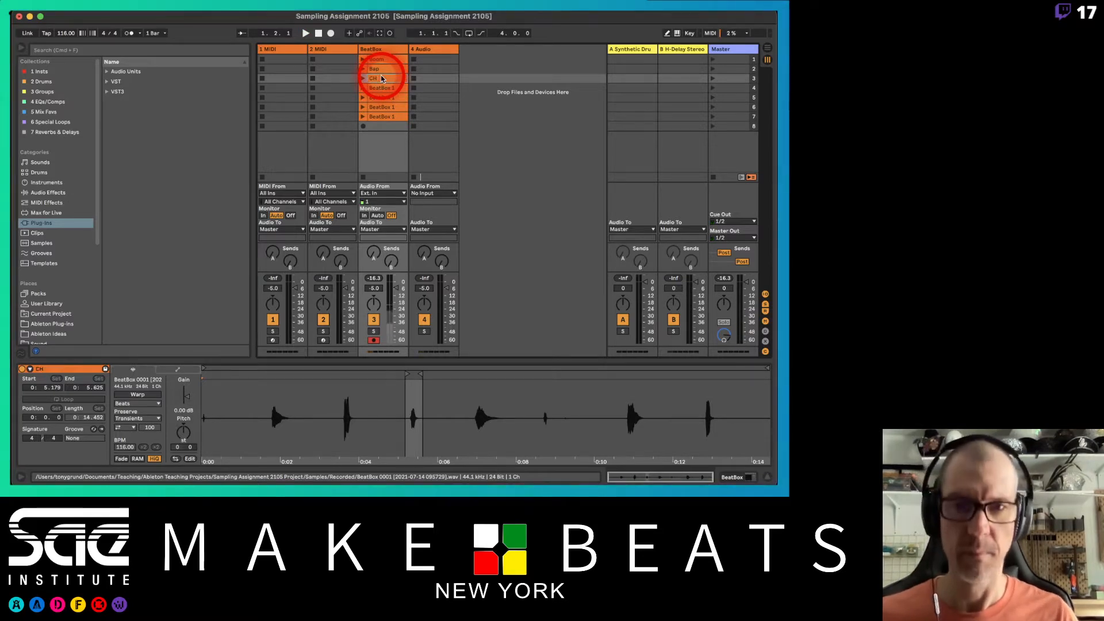
left_click(363, 88)
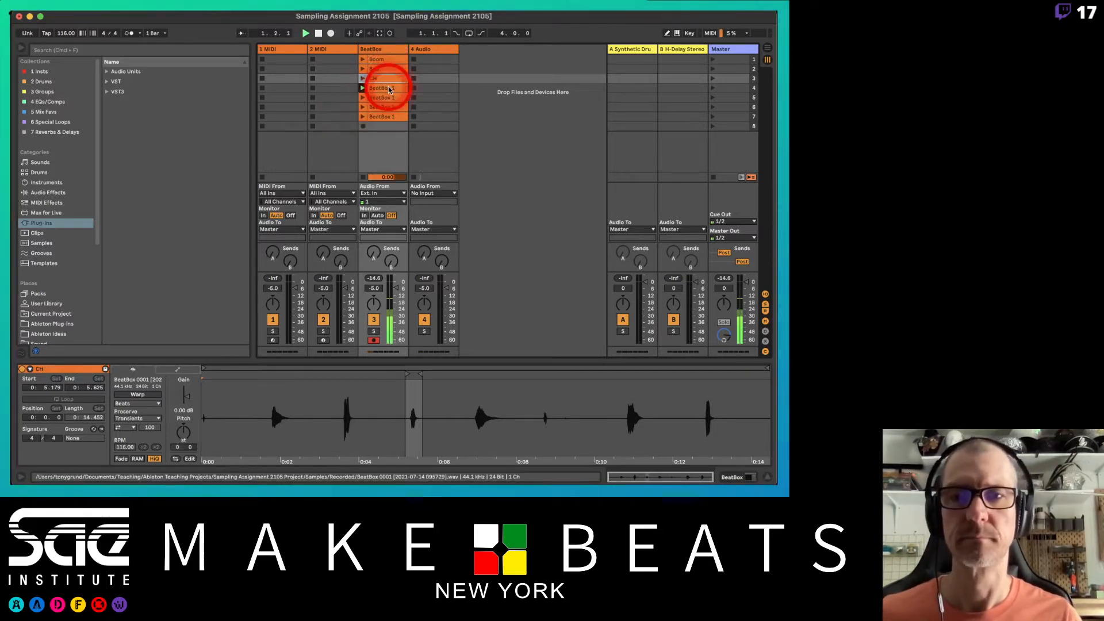
left_click(389, 88)
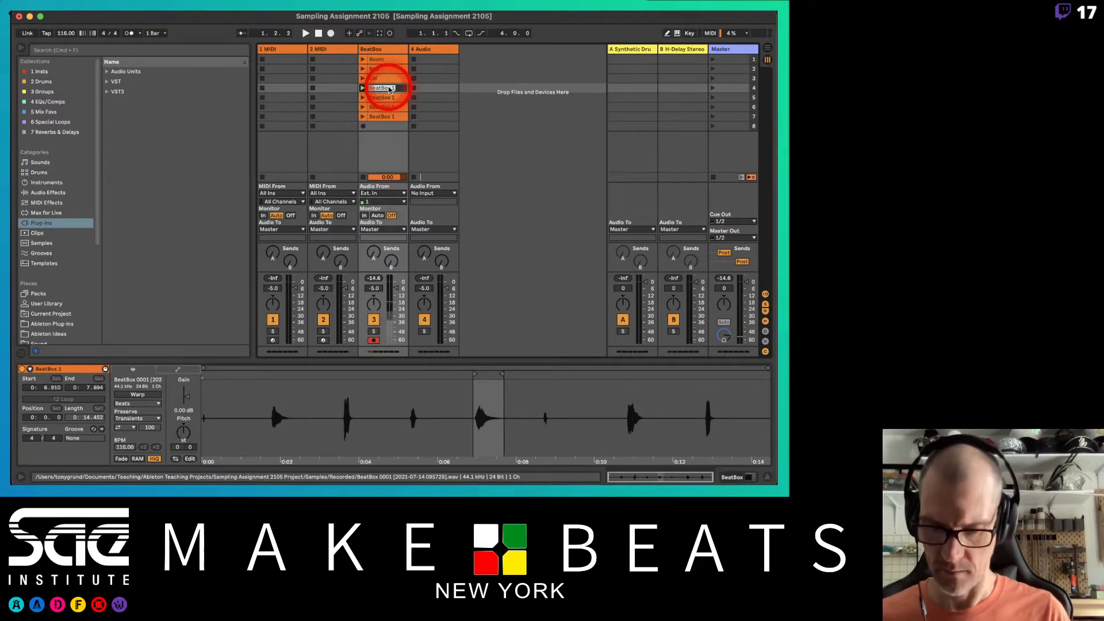
type("OH")
key("Return")
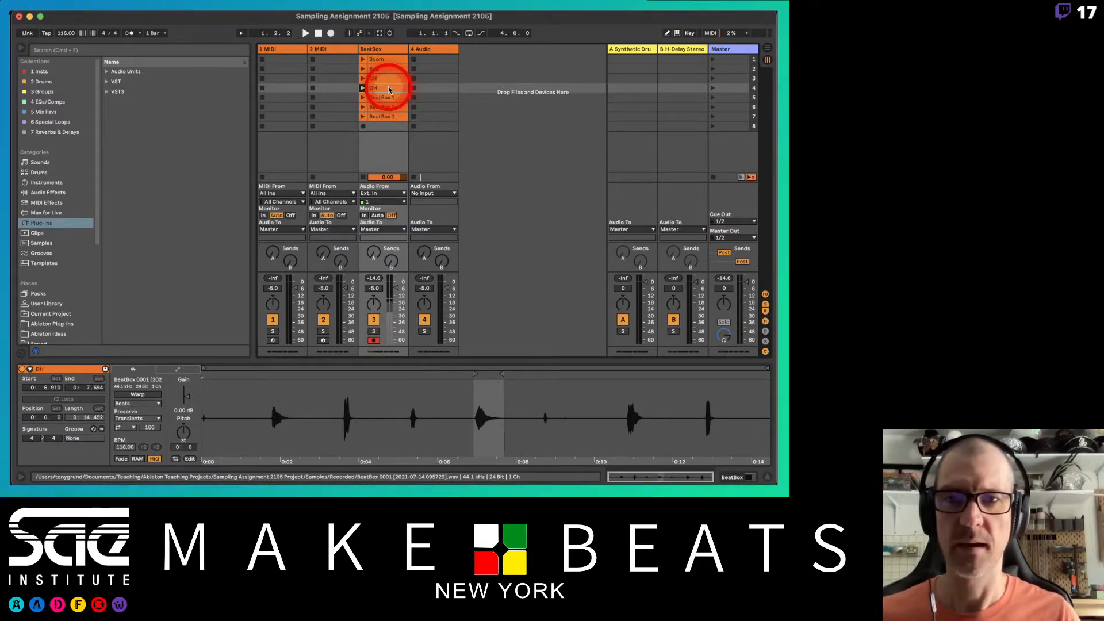
Step: Audition the fifth BeatBox clip and rename it Clock
left_click(365, 99)
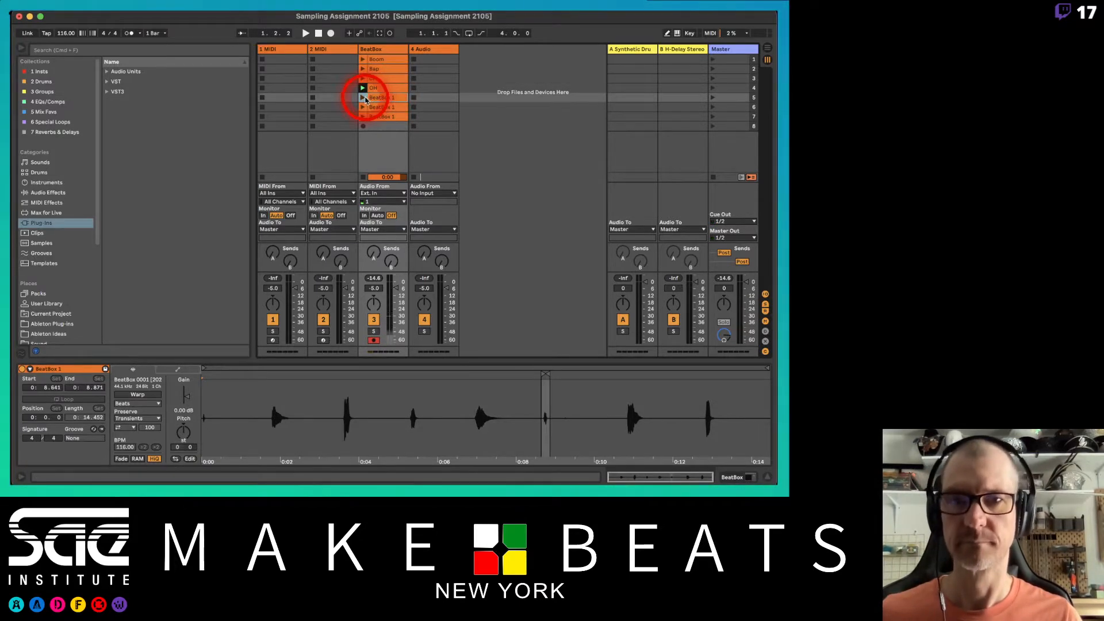
left_click(383, 101)
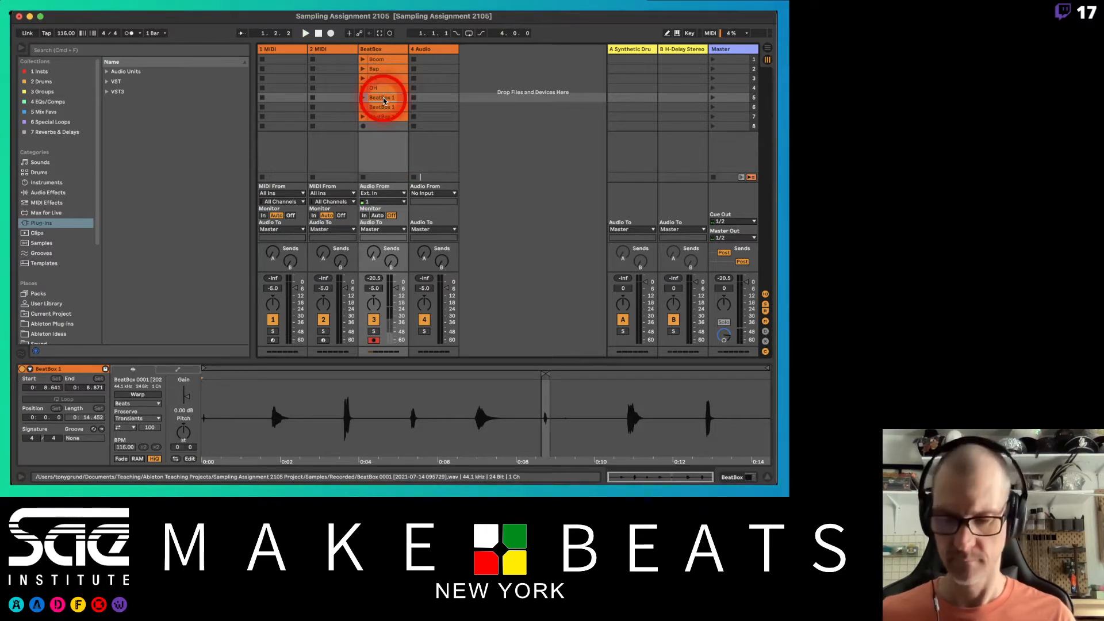
type("Clock")
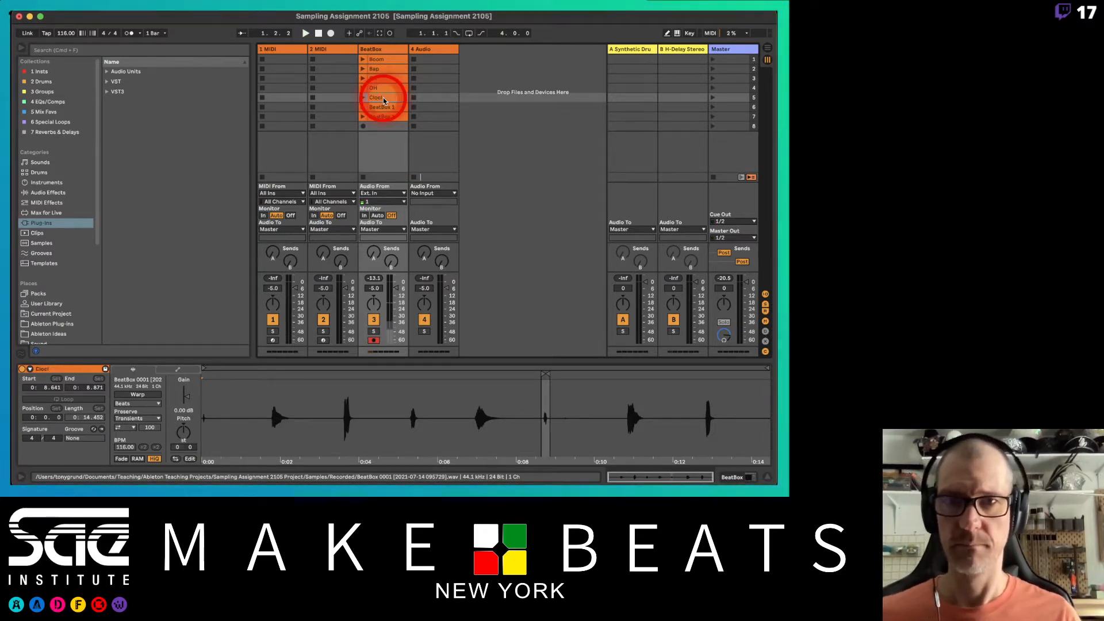
key("super+r")
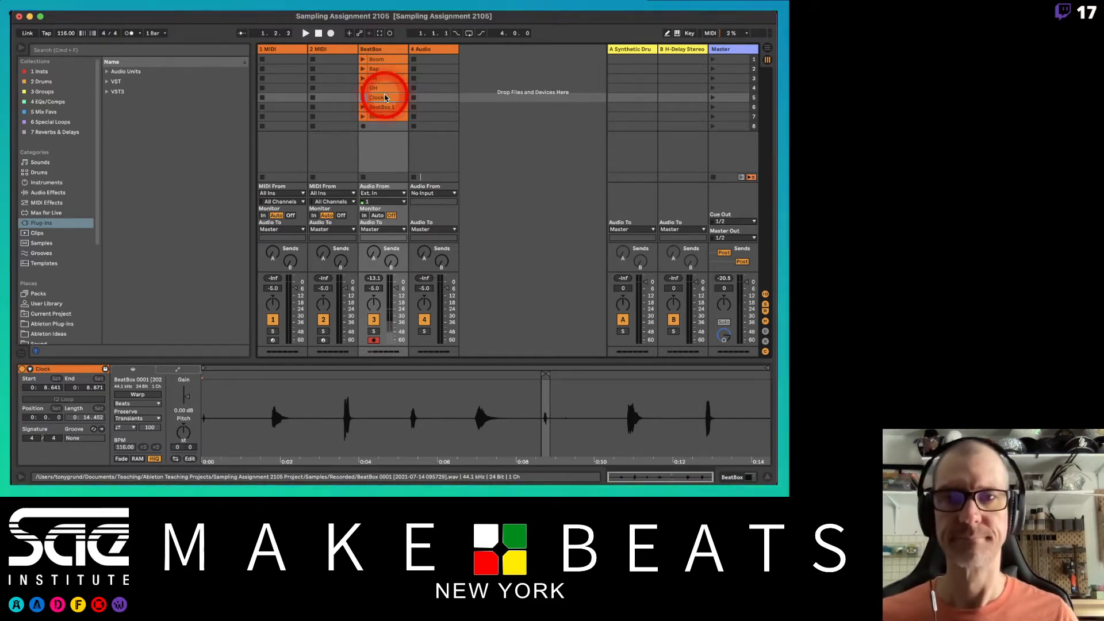
Step: Audition the sixth BeatBox clip and rename it Zap
left_click(382, 107)
left_click(362, 107)
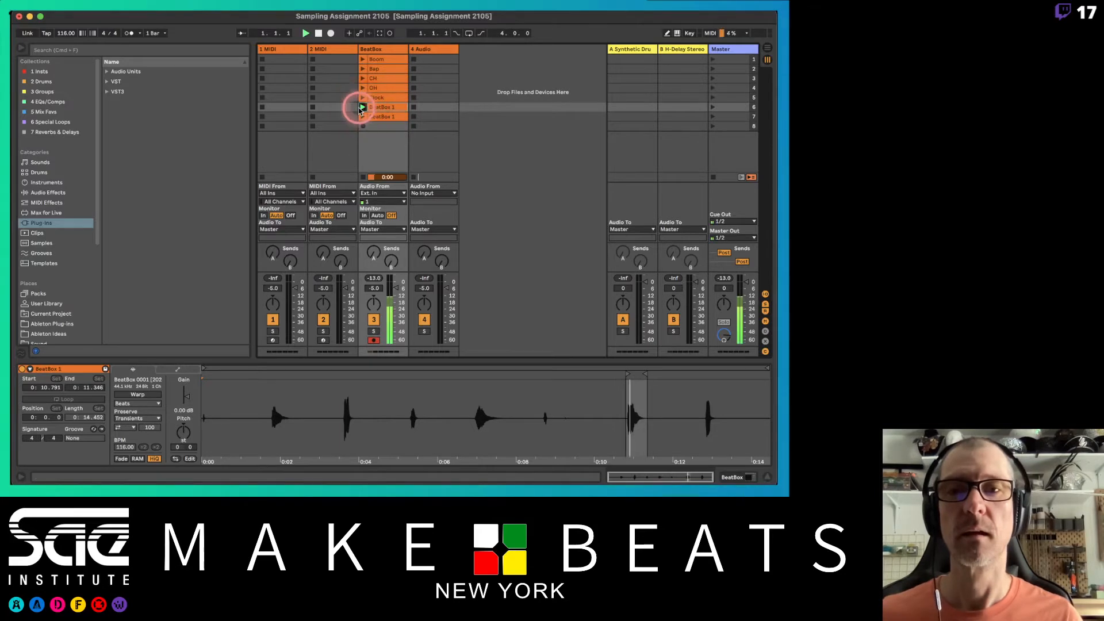
left_click(373, 109)
key("super+r")
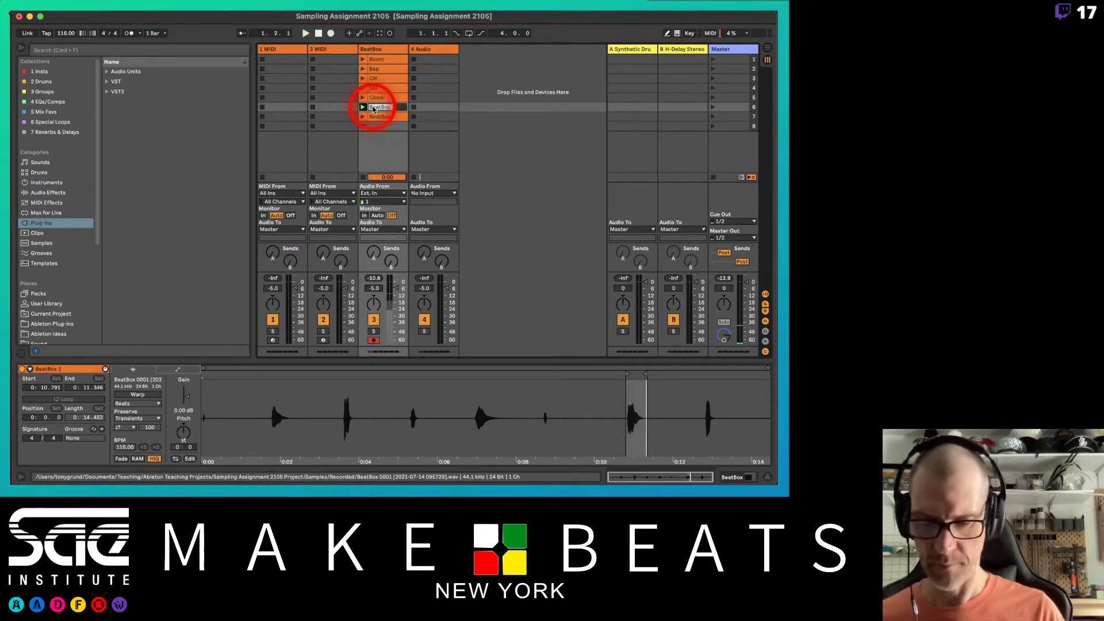
Step: Audition the seventh BeatBox clip and rename it Beep
left_click(377, 117)
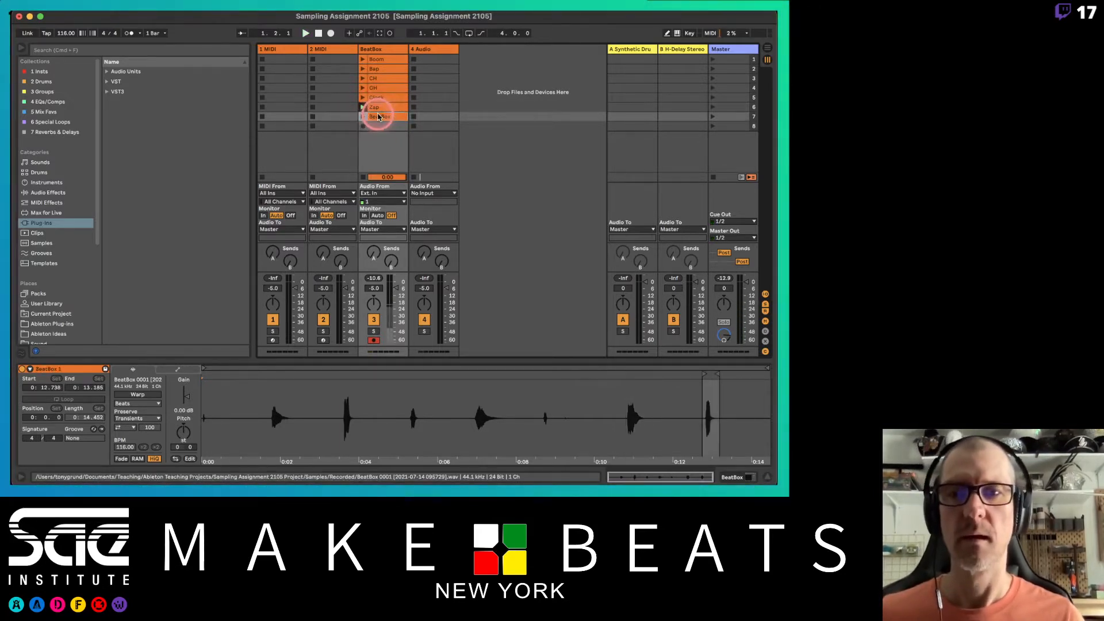
left_click(363, 117)
left_click(382, 117)
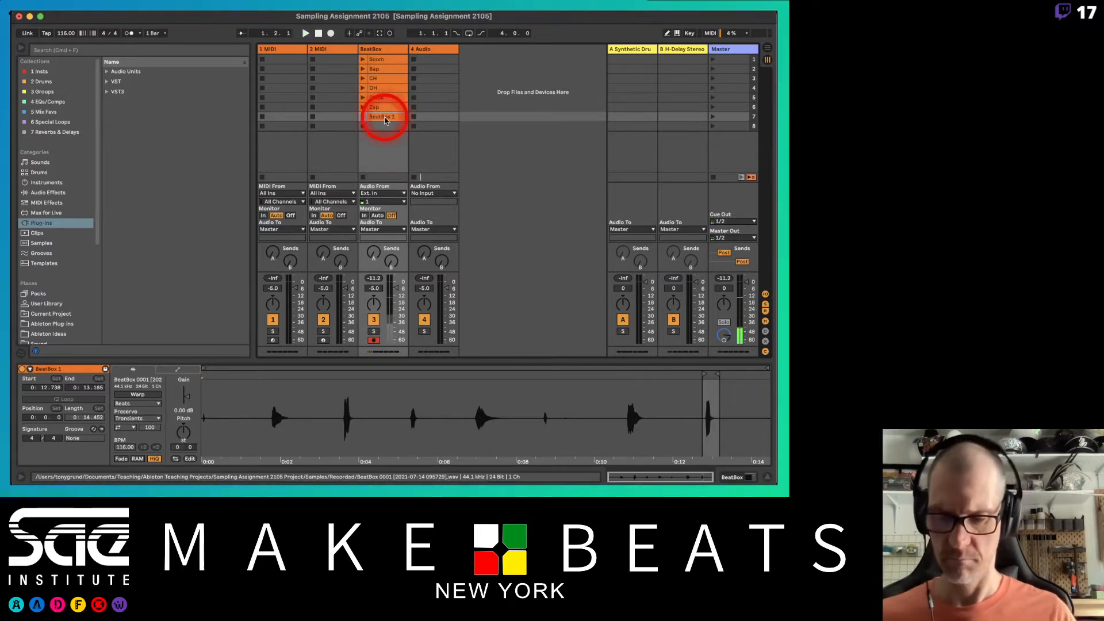
key("super+r")
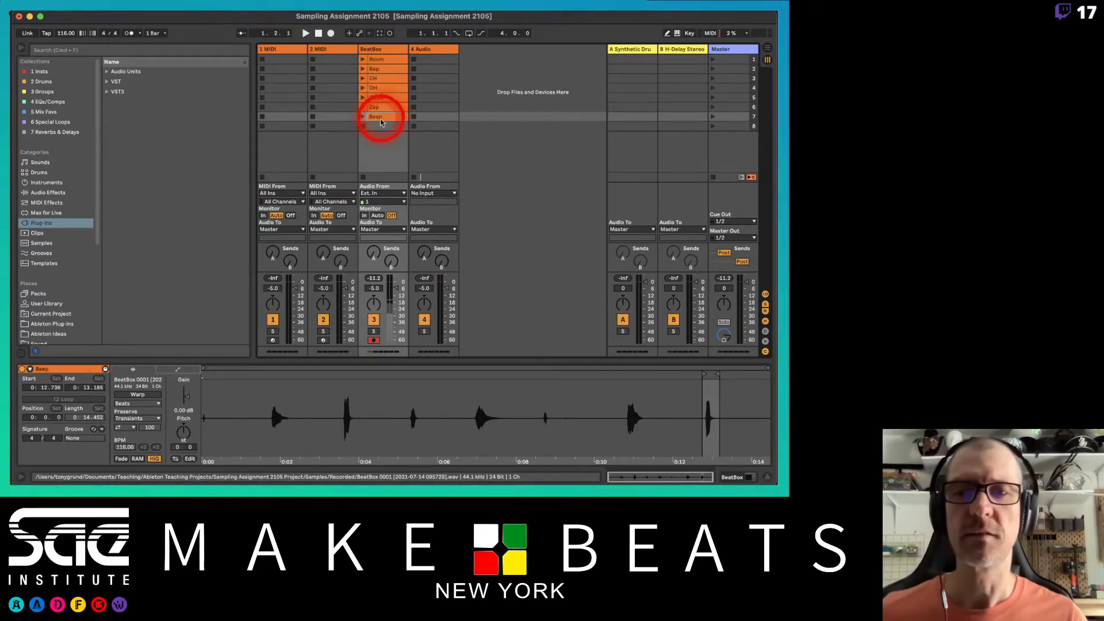
Step: Crop all seven BeatBox clips from Boom to Beep to their marked regions and inspect the cropped Boom clip
left_click(380, 59)
left_click(385, 116)
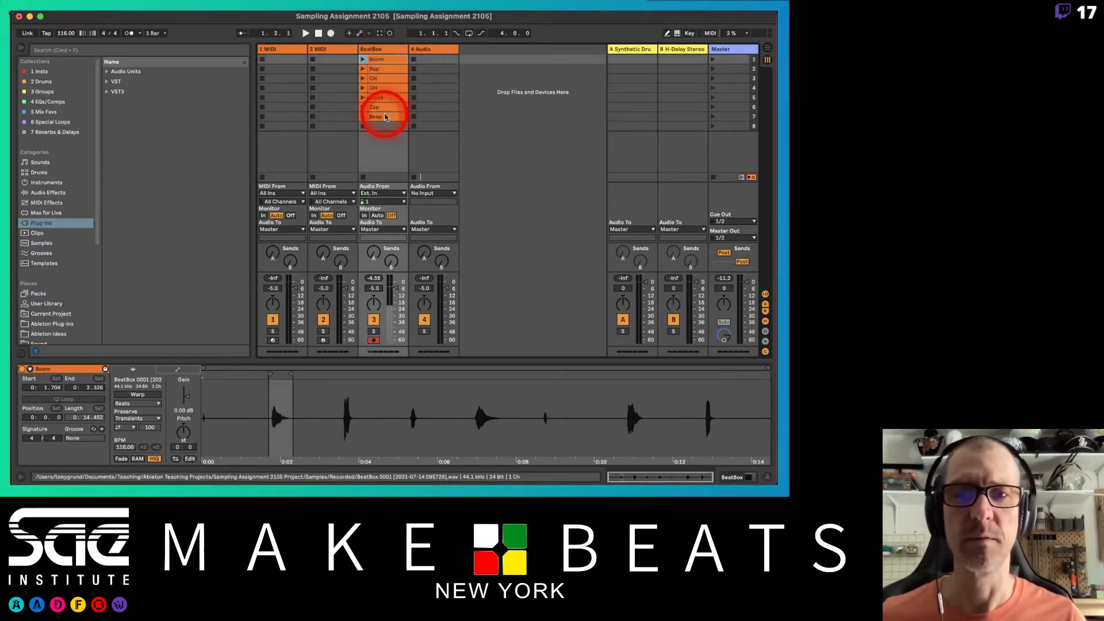
right_click(386, 117)
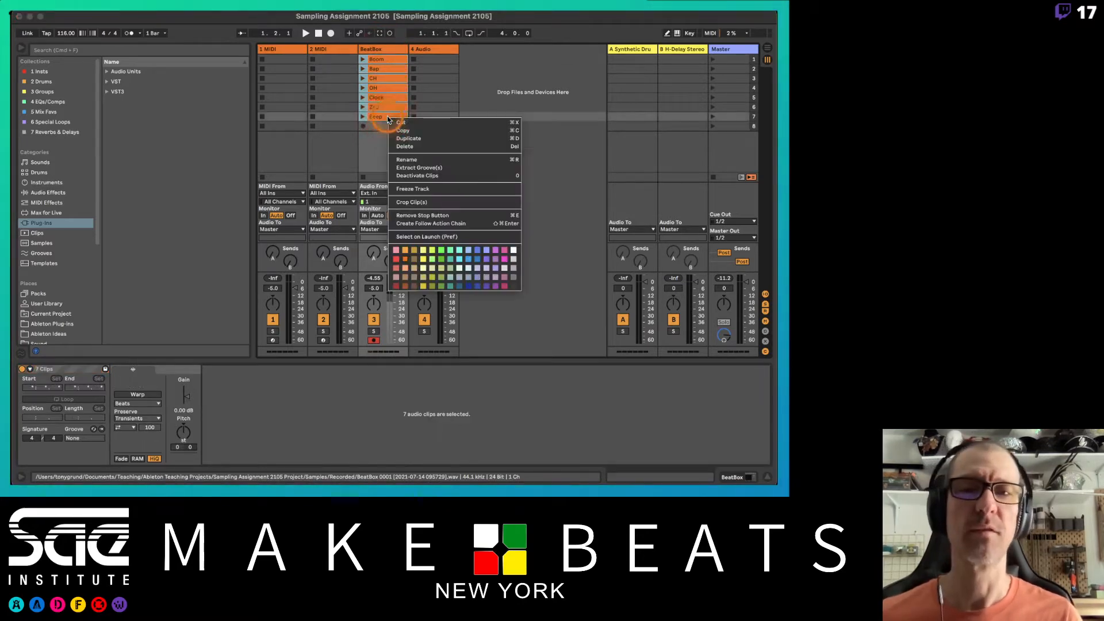
left_click(408, 202)
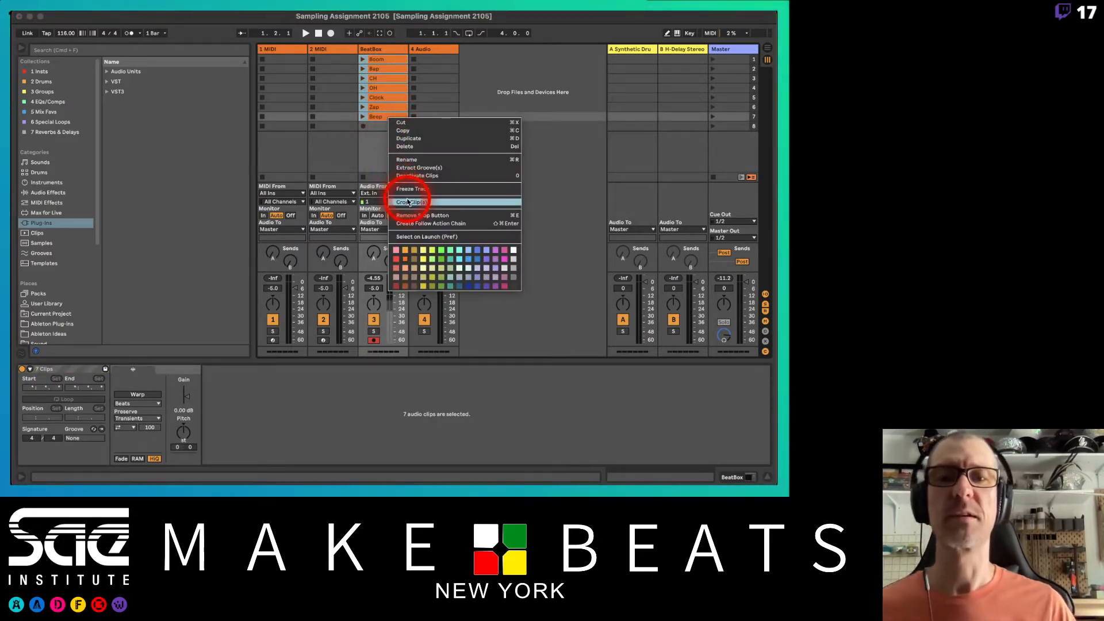
left_click(384, 61)
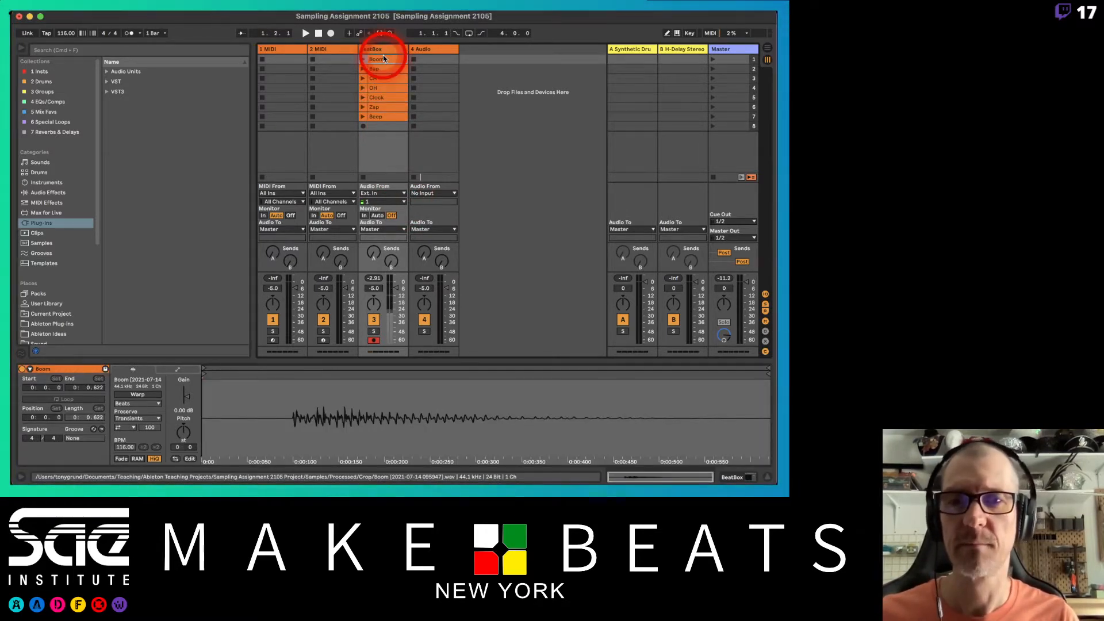
Step: Load an empty Drum Rack onto the first MIDI track
left_click(287, 48)
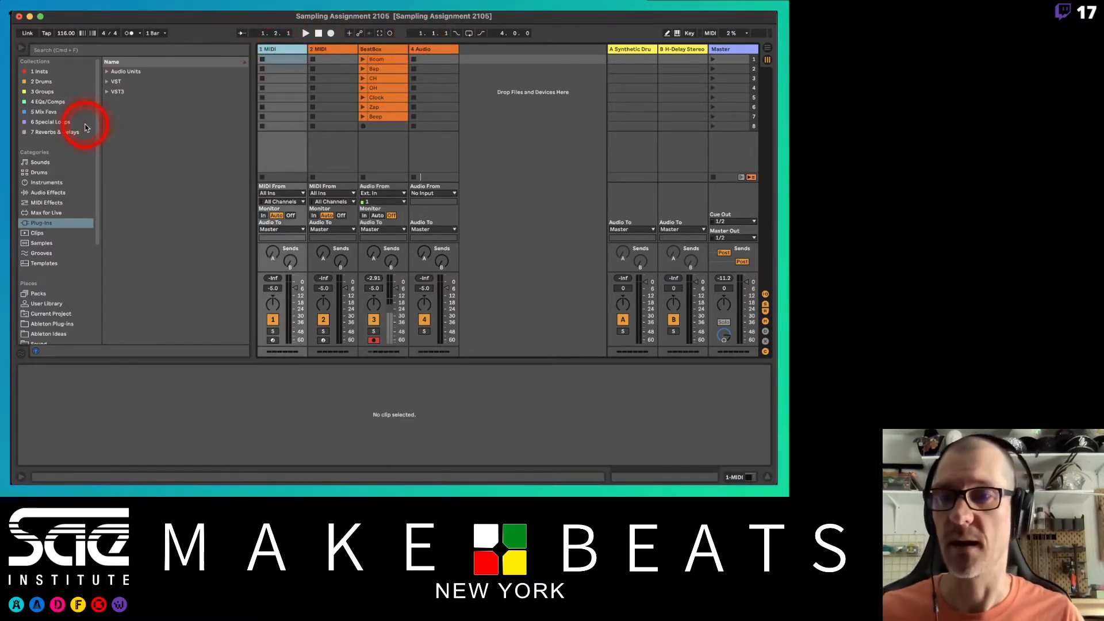
left_click(45, 173)
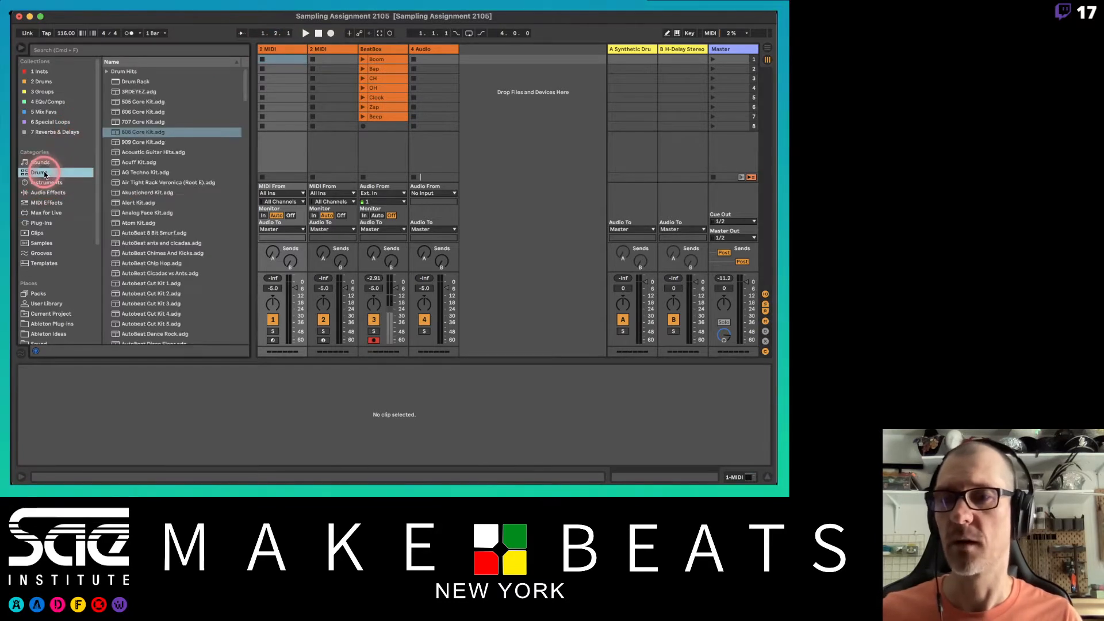
double_click(124, 81)
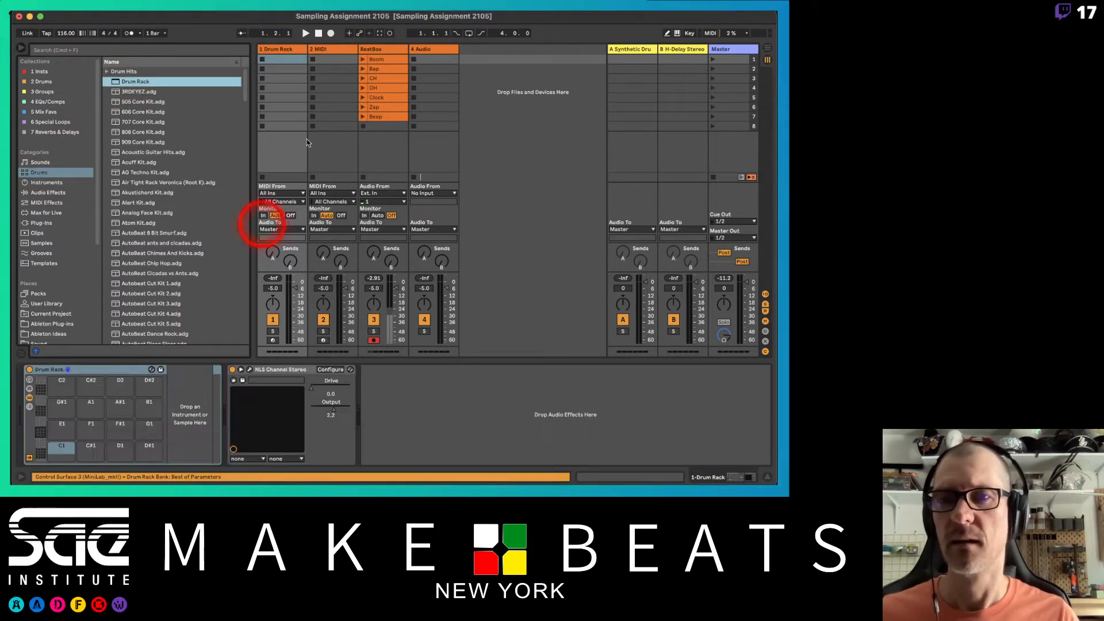
Step: Place all seven BeatBox clips, Boom to Beep, on consecutive Drum Rack pads starting at C1
left_click(375, 51)
left_click(379, 118)
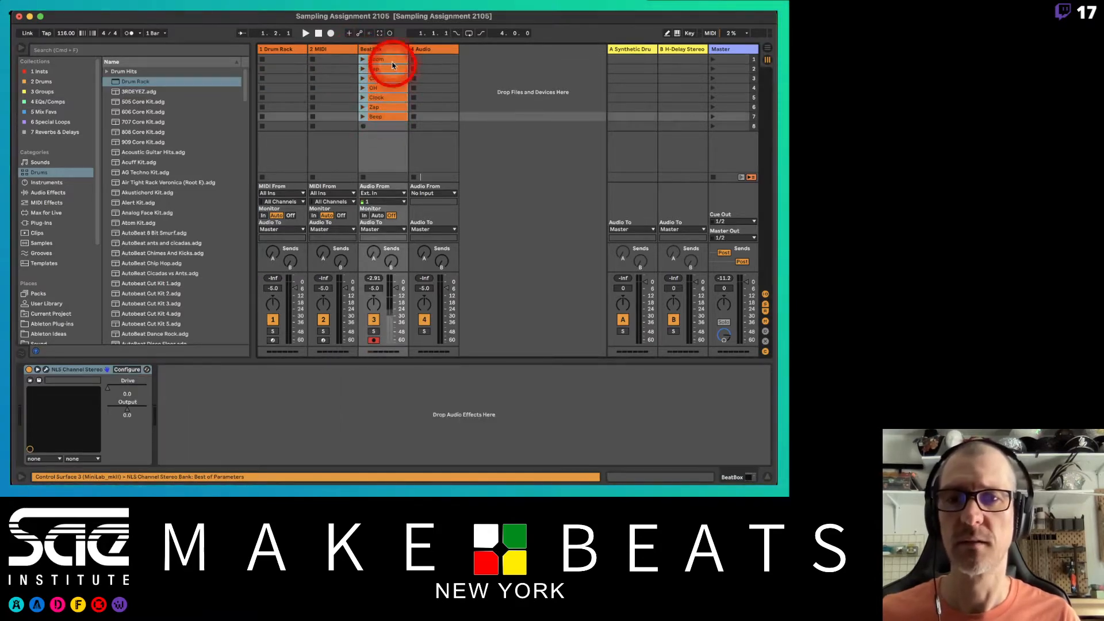
left_click(282, 51)
left_click(381, 49)
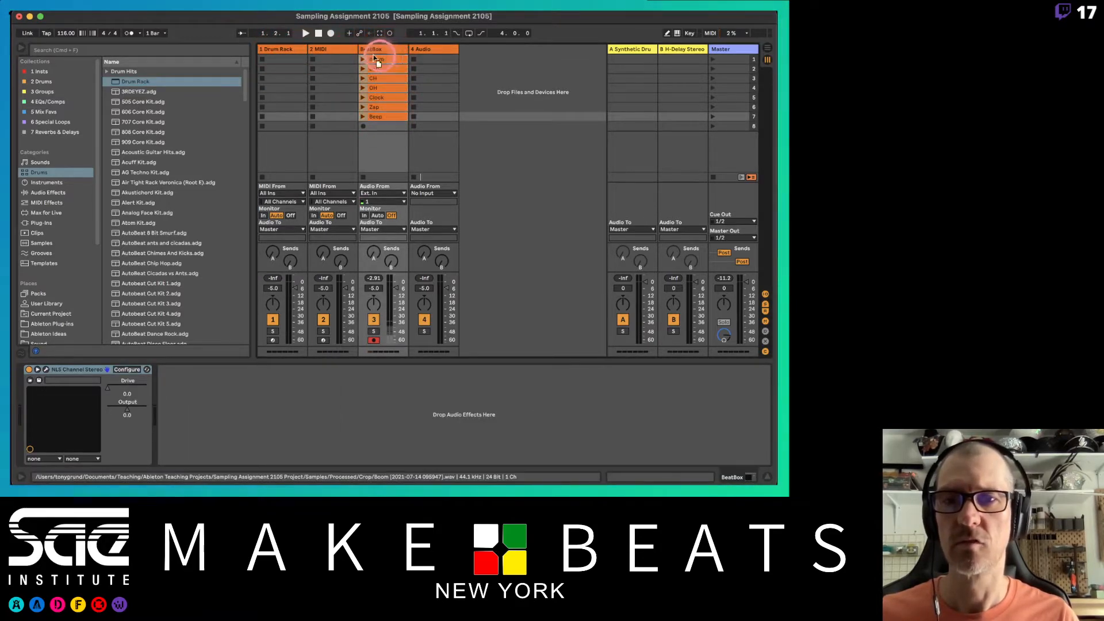
left_click(282, 46)
left_click(260, 100)
left_click(108, 382)
left_click(64, 448)
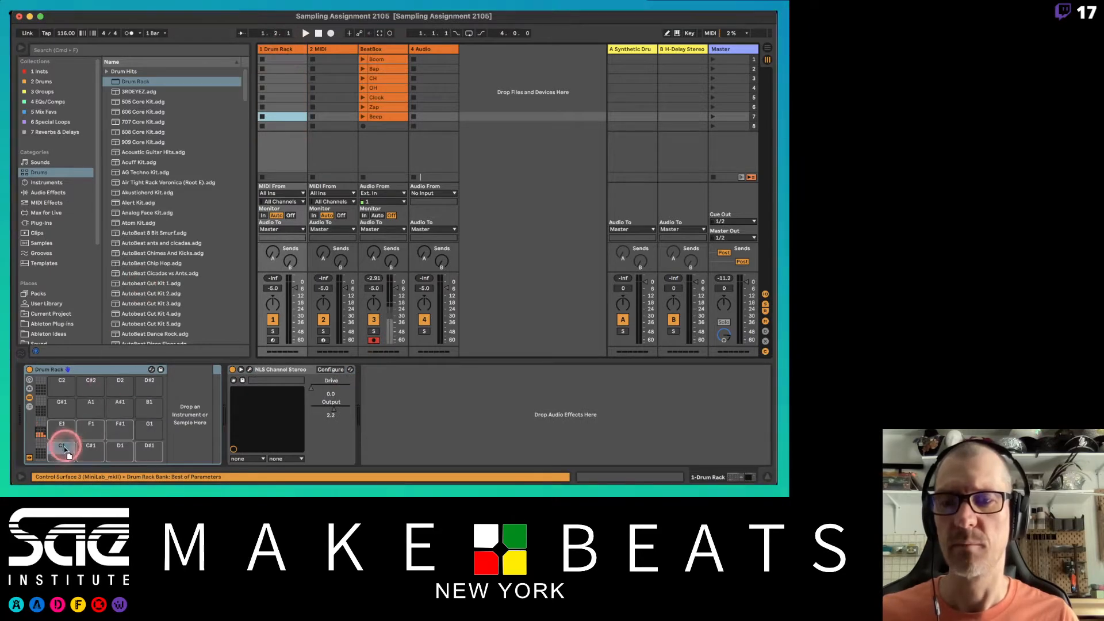
left_click(61, 451)
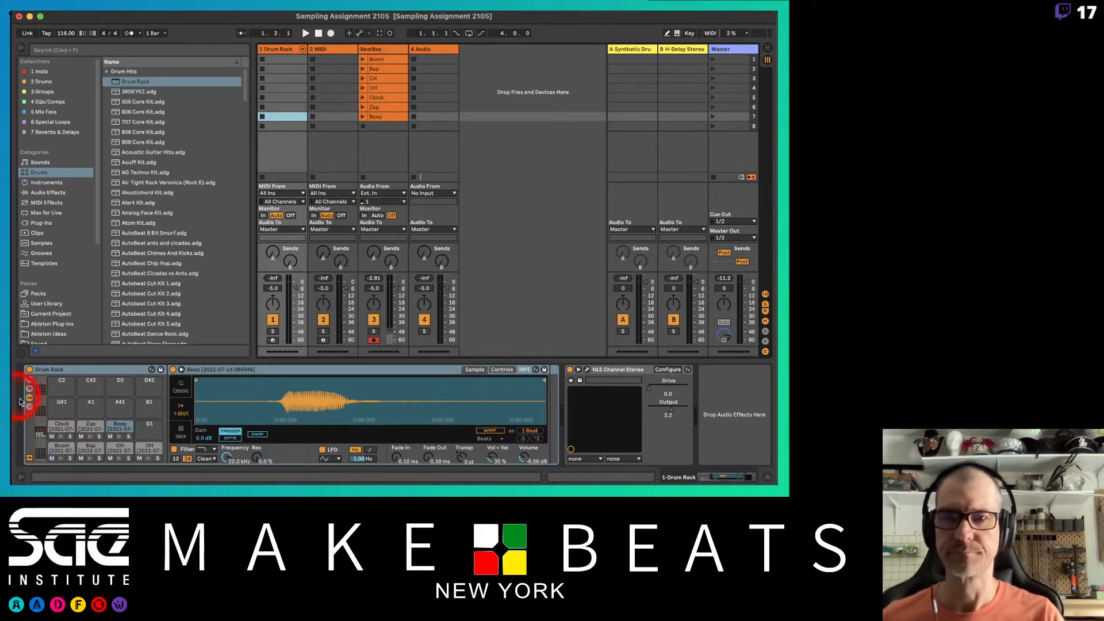
Step: Arm the Drum Rack track and trim the Boom sample's start to its attack in the enlarged waveform view, with a fade-out
left_click(273, 339)
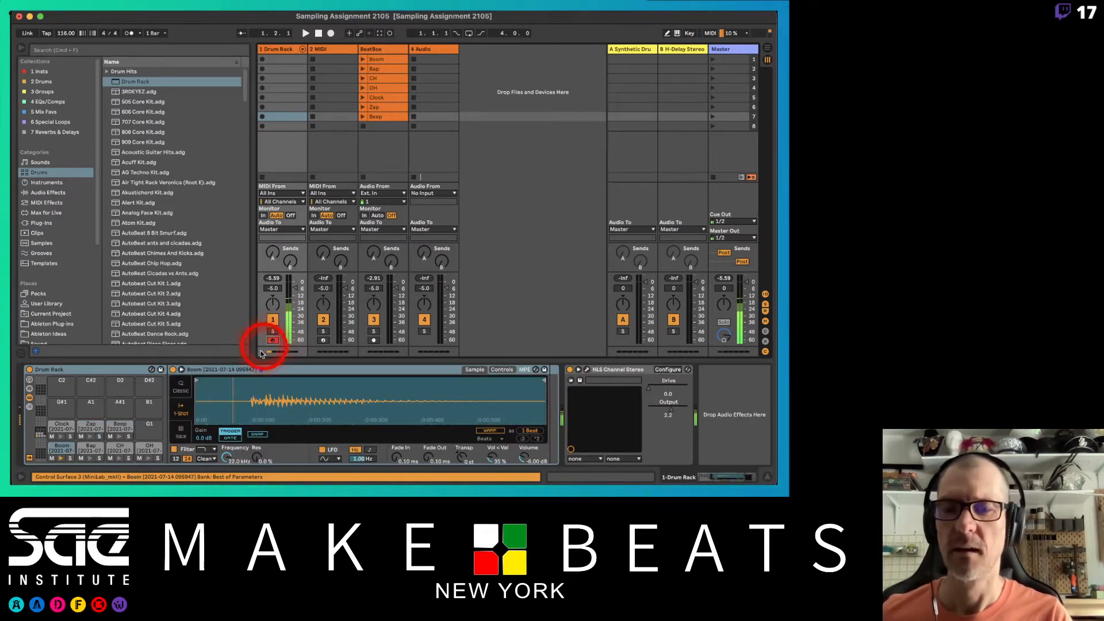
left_click_drag(201, 381, 239, 381)
left_click(180, 370)
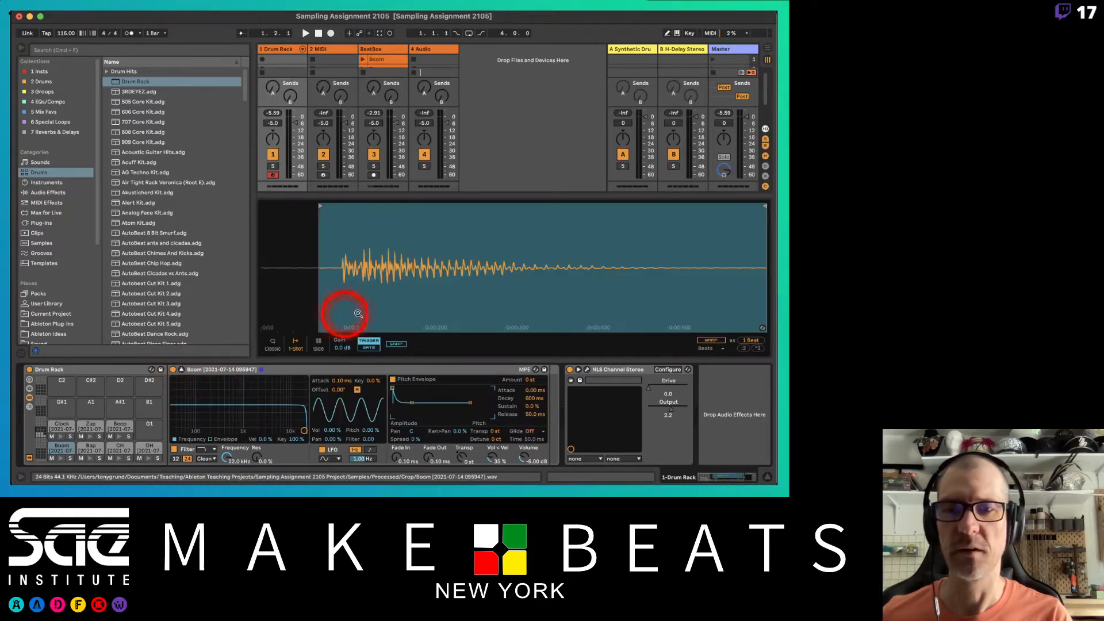
mouse_move(320, 204)
left_mouse_down()
mouse_move(336, 205)
mouse_move(339, 227)
mouse_move(349, 212)
mouse_move(343, 235)
left_mouse_up()
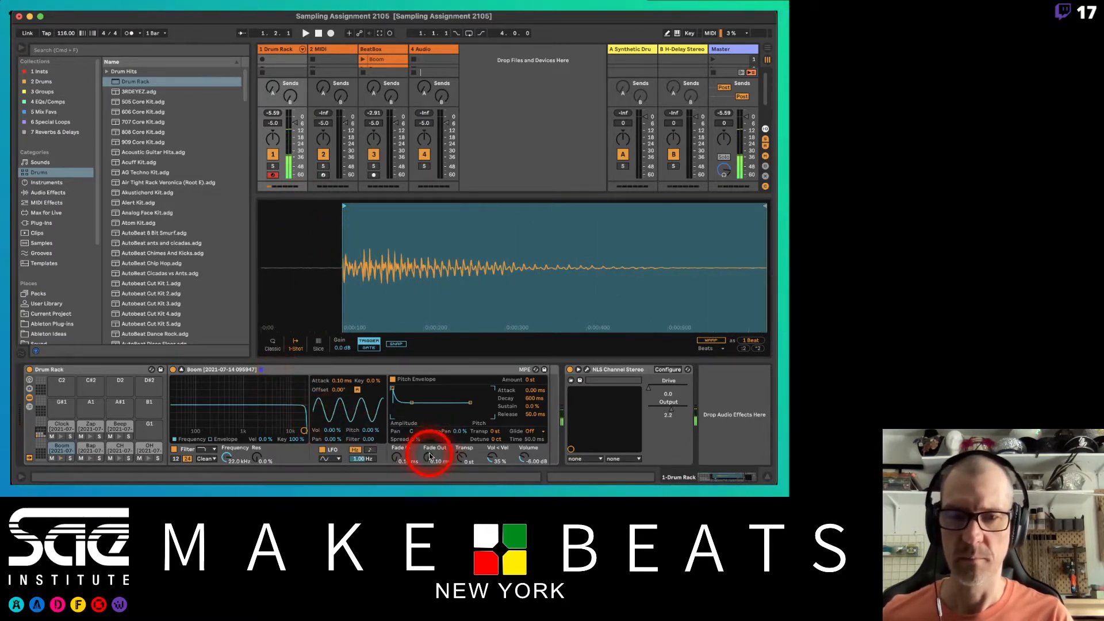
left_click_drag(429, 461, 428, 454)
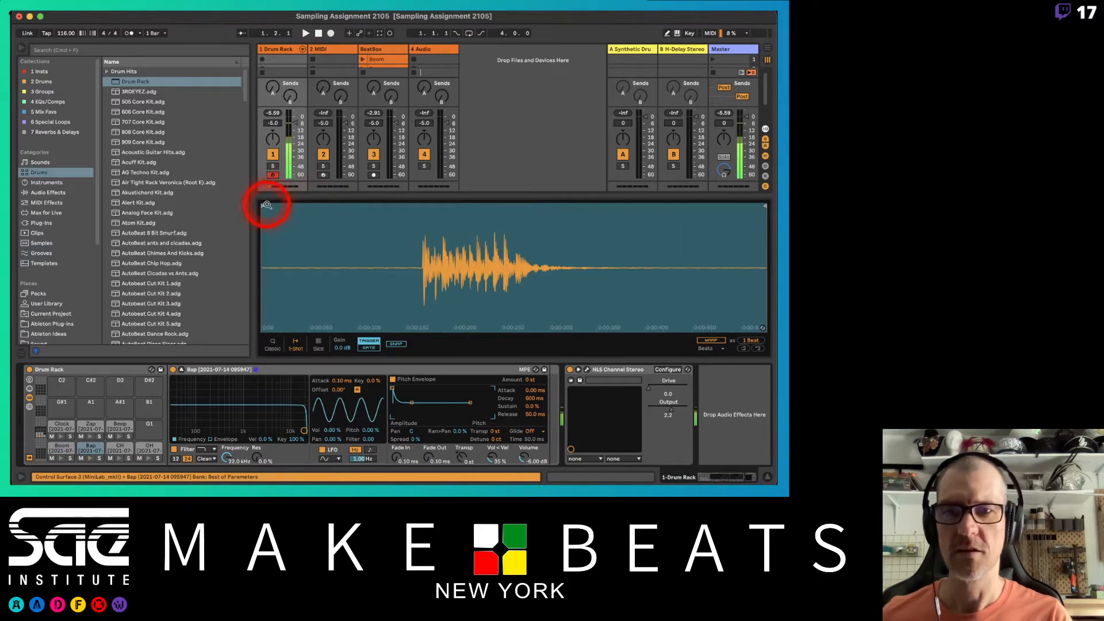
Step: Trim the Bap sample to its audible hit by cutting the silence before and after it, and add a fade-out
mouse_move(263, 205)
left_mouse_down()
mouse_move(421, 220)
mouse_move(421, 236)
mouse_move(385, 202)
mouse_move(372, 207)
mouse_move(404, 215)
mouse_move(390, 230)
left_mouse_up()
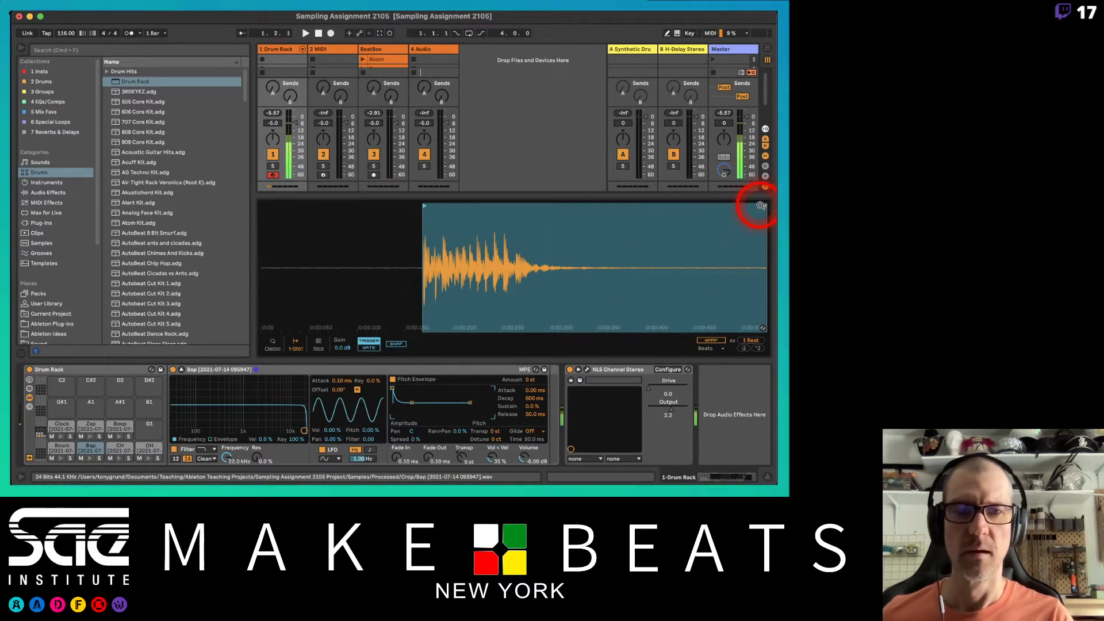
left_click_drag(763, 201, 625, 211)
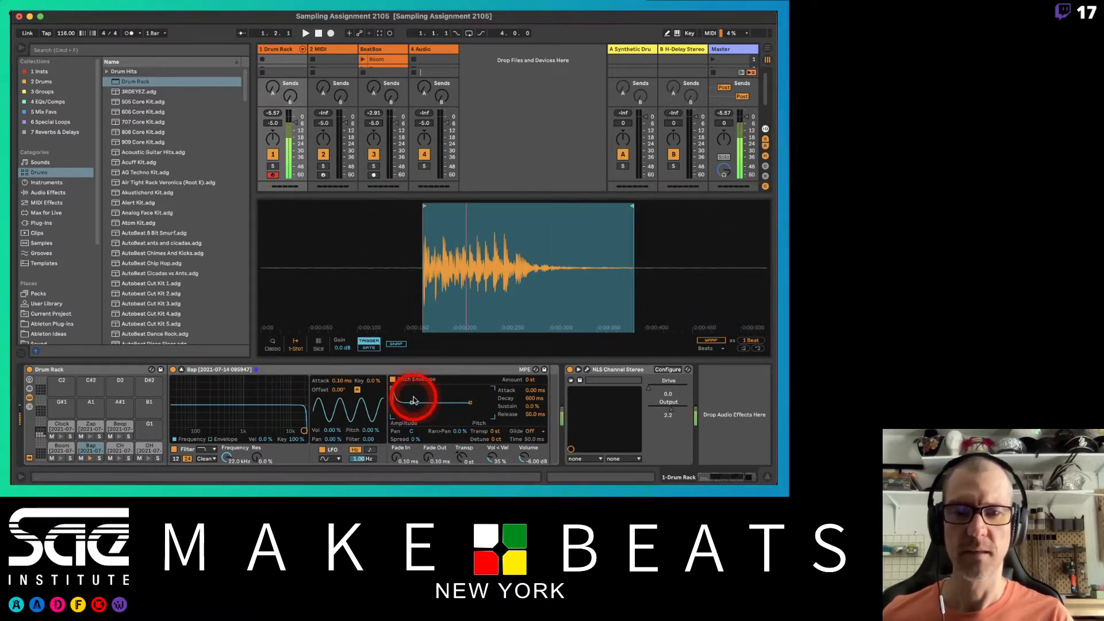
left_click_drag(429, 460, 428, 461)
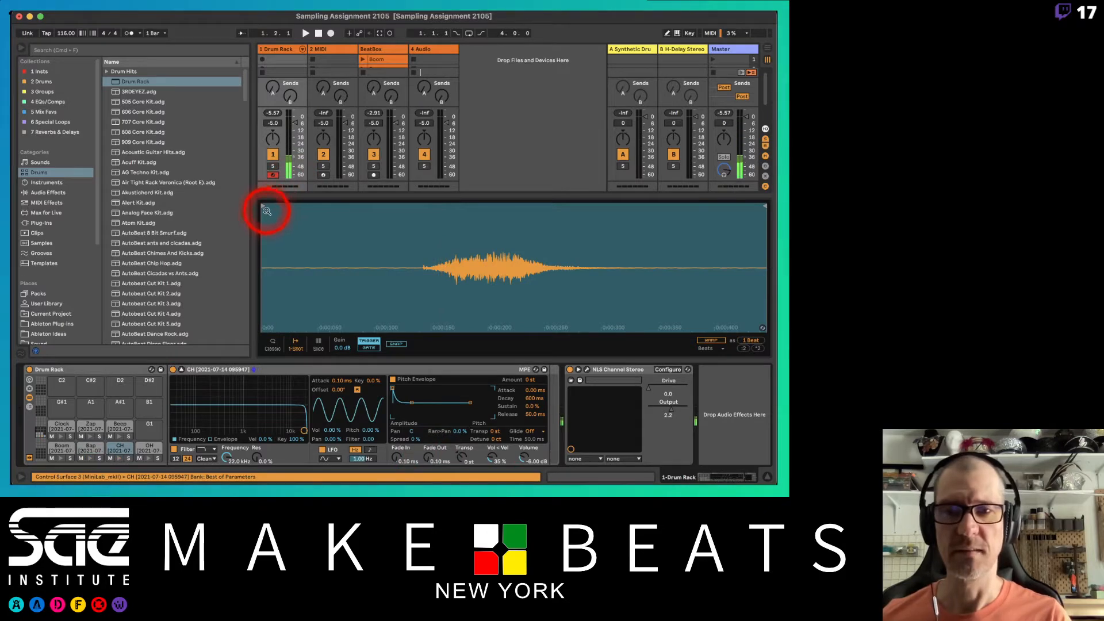
Step: Trim the CH sample to start at its loud part and end after its tail, with a fade-out of about 85 ms
mouse_move(264, 207)
left_mouse_down()
mouse_move(516, 210)
mouse_move(477, 214)
mouse_move(486, 217)
left_mouse_up()
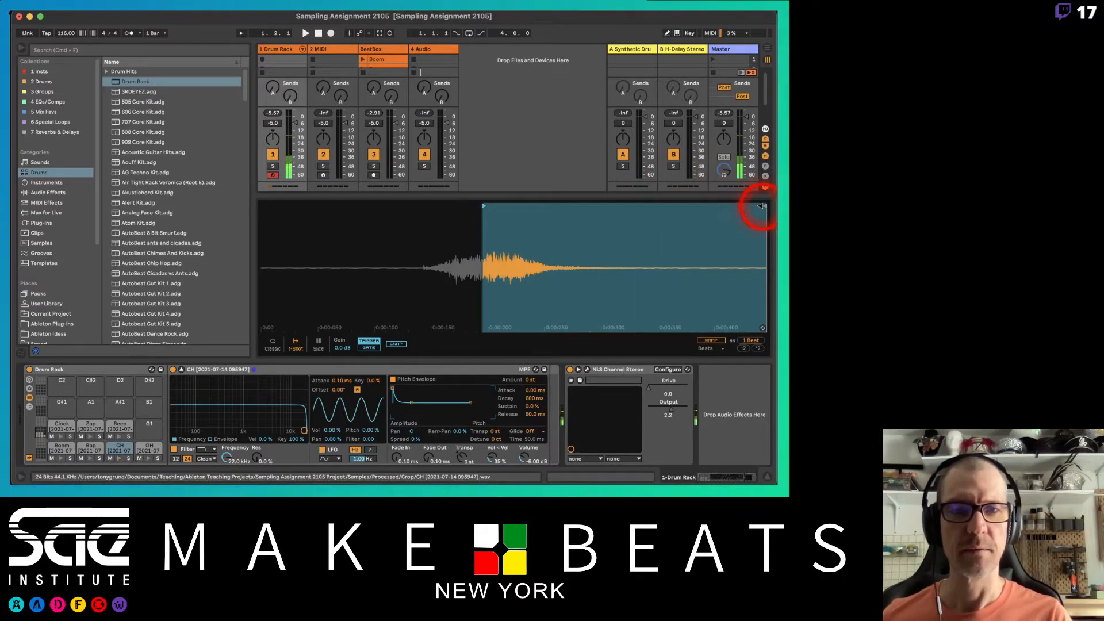
left_click_drag(764, 206, 630, 217)
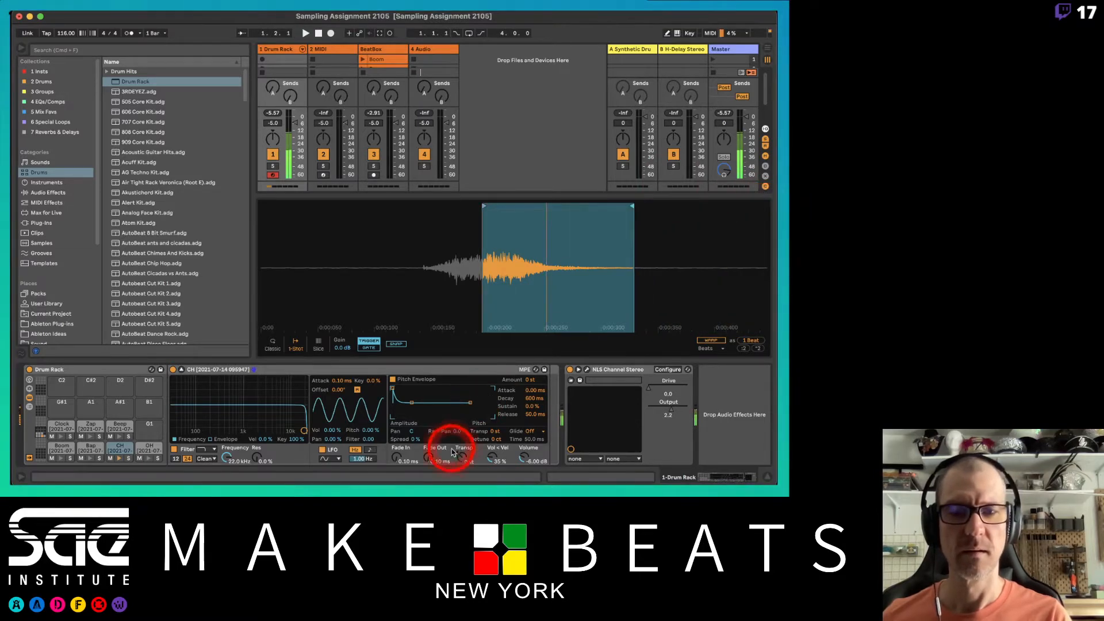
left_click_drag(432, 459, 430, 456)
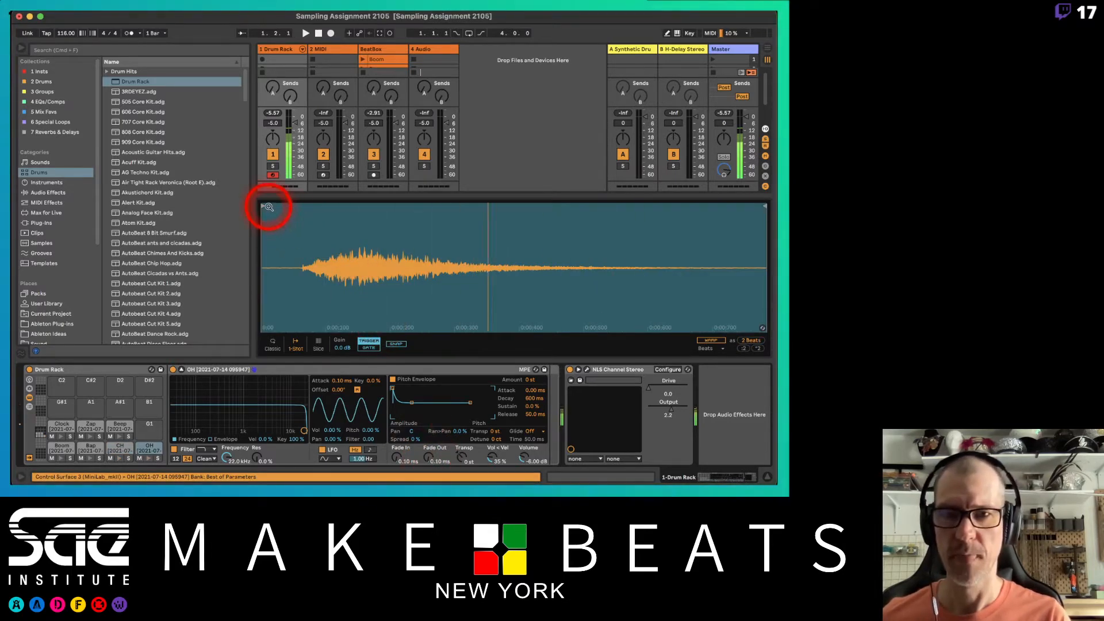
Step: Trim the OH sample to start past its slow rise and end soon after its decay, and add a fade-out
left_click_drag(264, 205, 358, 218)
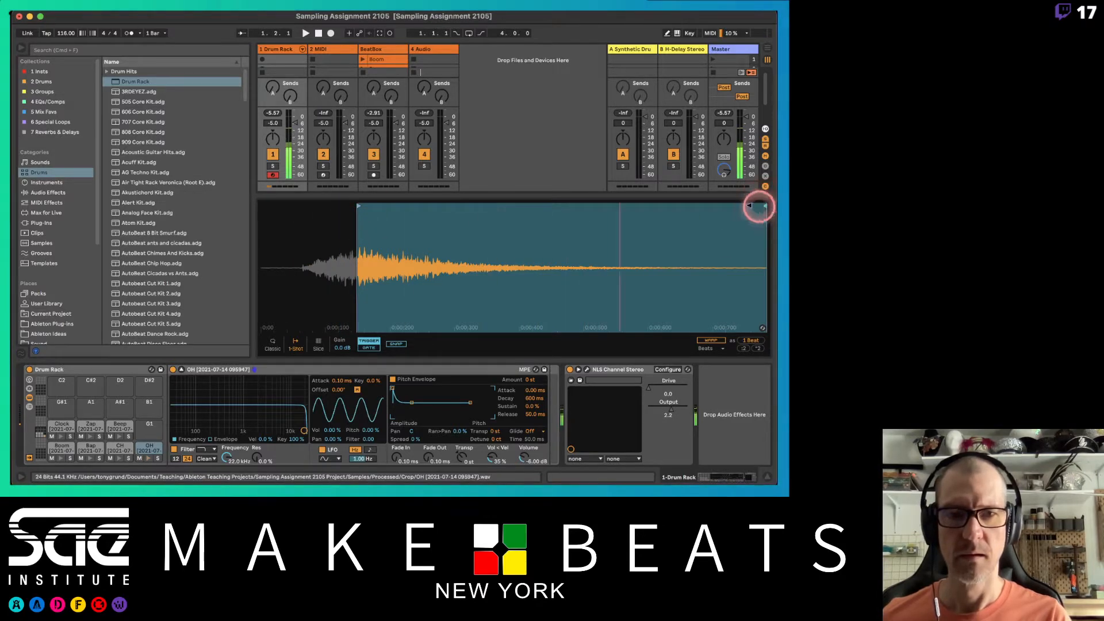
left_click_drag(759, 206, 610, 207)
left_click(435, 425)
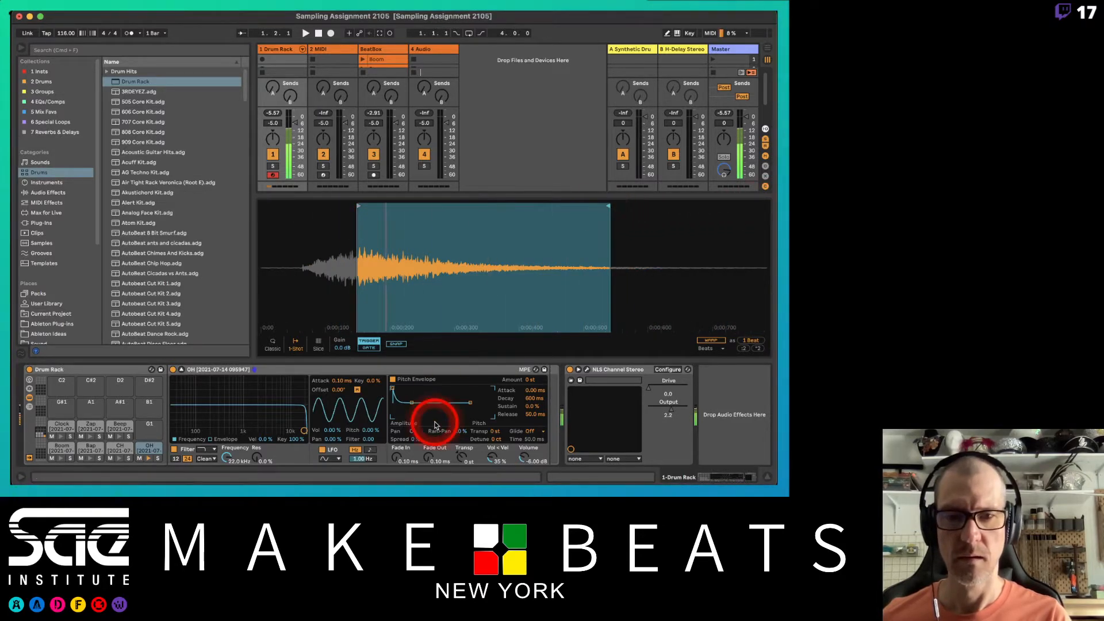
left_click_drag(427, 458, 427, 455)
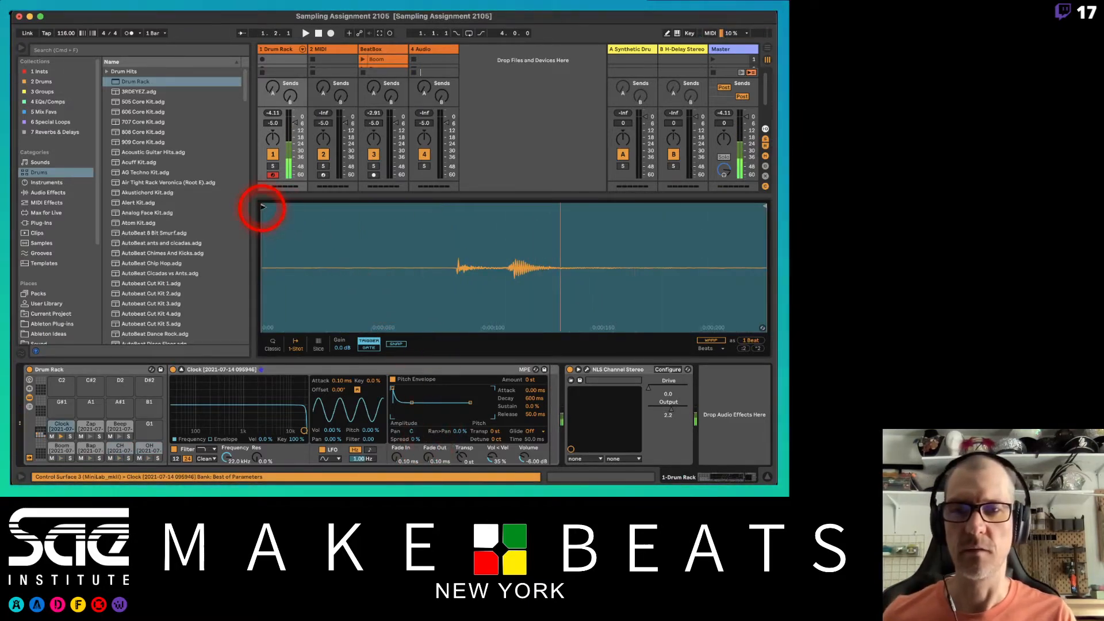
Step: Trim the Clock sample tightly around its two short transients and add a fade-out
left_click_drag(263, 206, 456, 223)
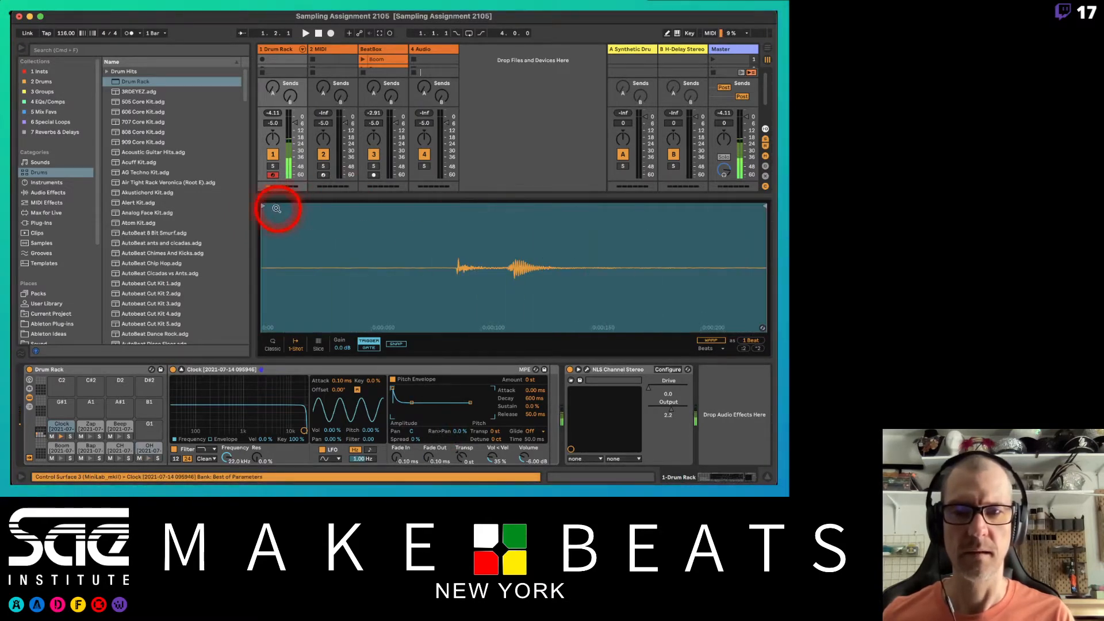
left_click_drag(264, 205, 456, 223)
left_click_drag(760, 206, 584, 208)
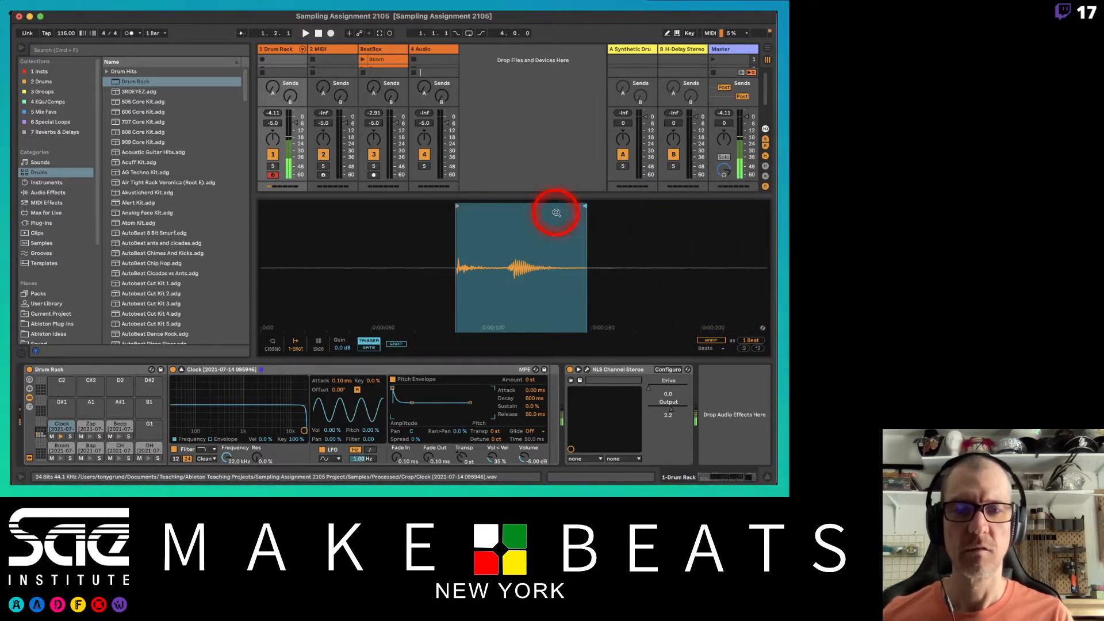
left_click_drag(427, 459, 428, 458)
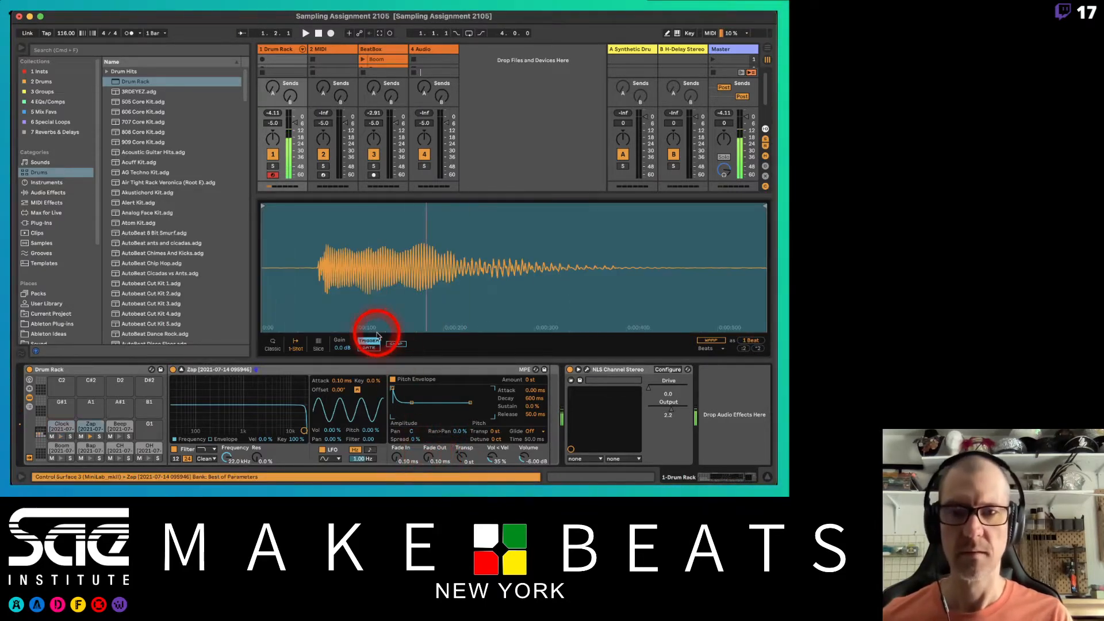
Step: Trim the silence before and after the Zap sample and add a fade-out
left_click_drag(264, 205, 320, 225)
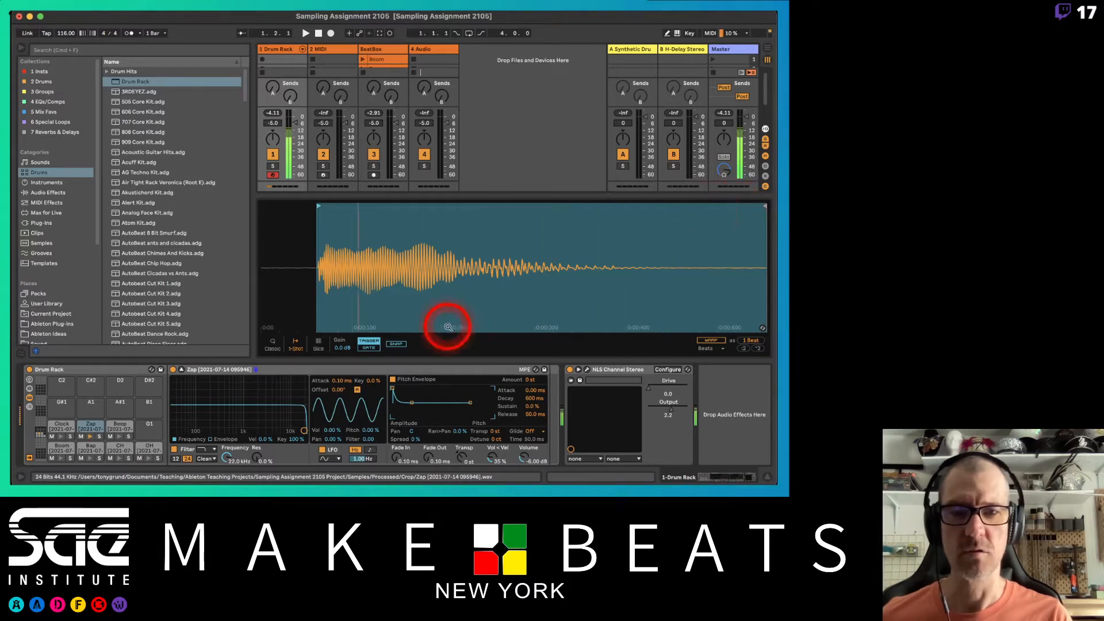
left_click_drag(764, 205, 685, 205)
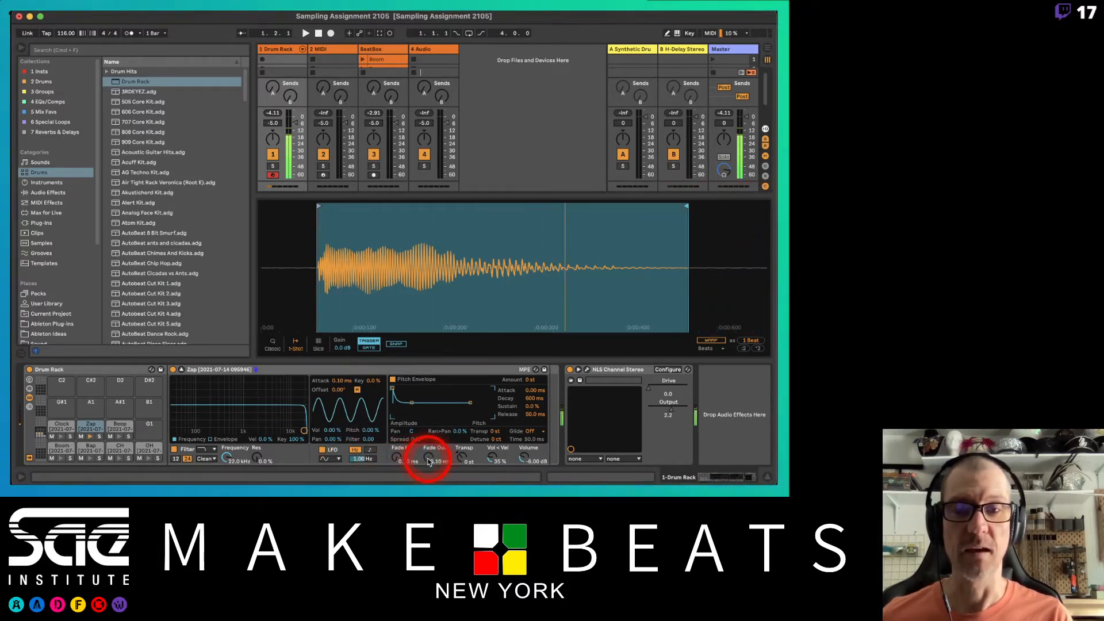
left_click_drag(429, 462, 428, 463)
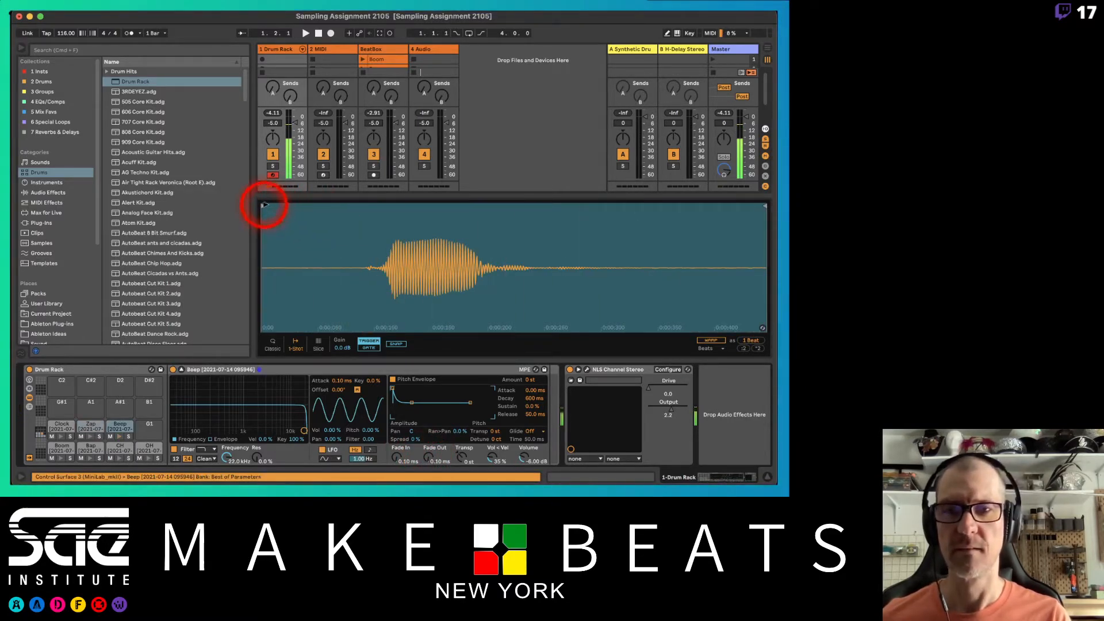
Step: Trim the Beep sample from its onset to just after its tail and add a fade-out
mouse_move(264, 206)
left_mouse_down()
mouse_move(382, 207)
mouse_move(368, 210)
left_mouse_up()
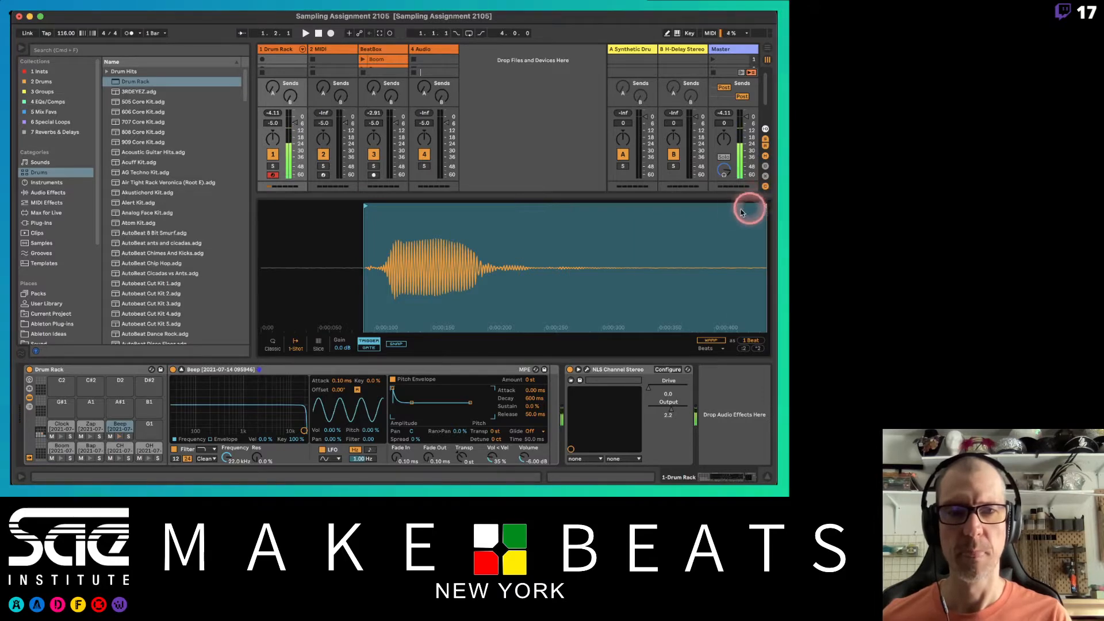
mouse_move(747, 204)
left_mouse_down()
mouse_move(759, 205)
mouse_move(542, 212)
left_mouse_up()
left_click_drag(427, 459, 429, 458)
left_click(429, 459)
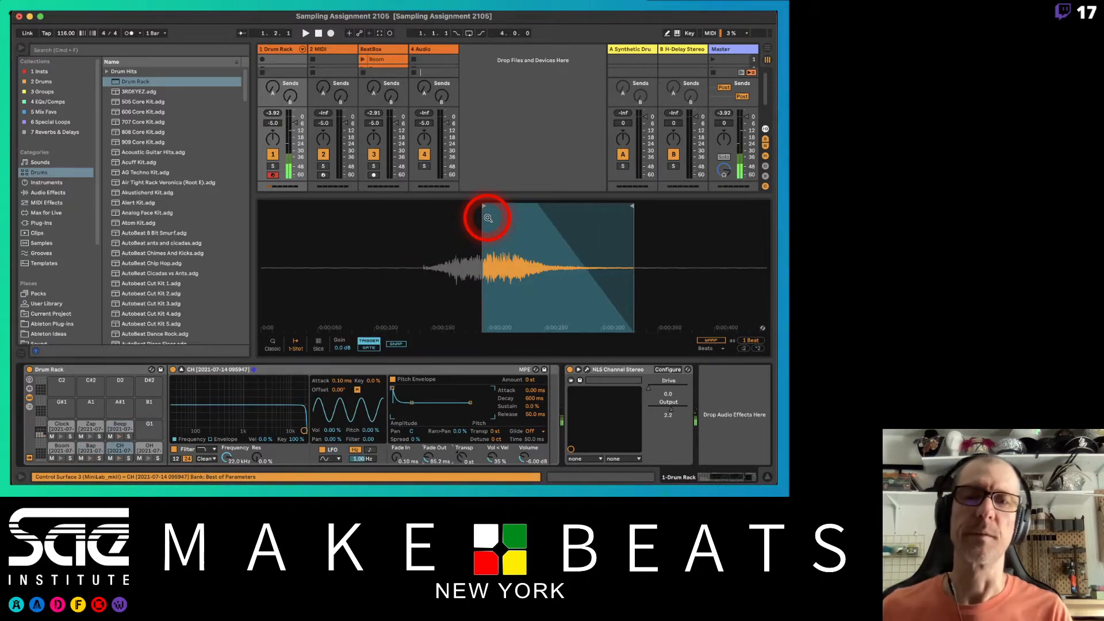
Step: Collapse the enlarged sample view and rename the Drum Rack as Boom Bap Kit
left_click(180, 371)
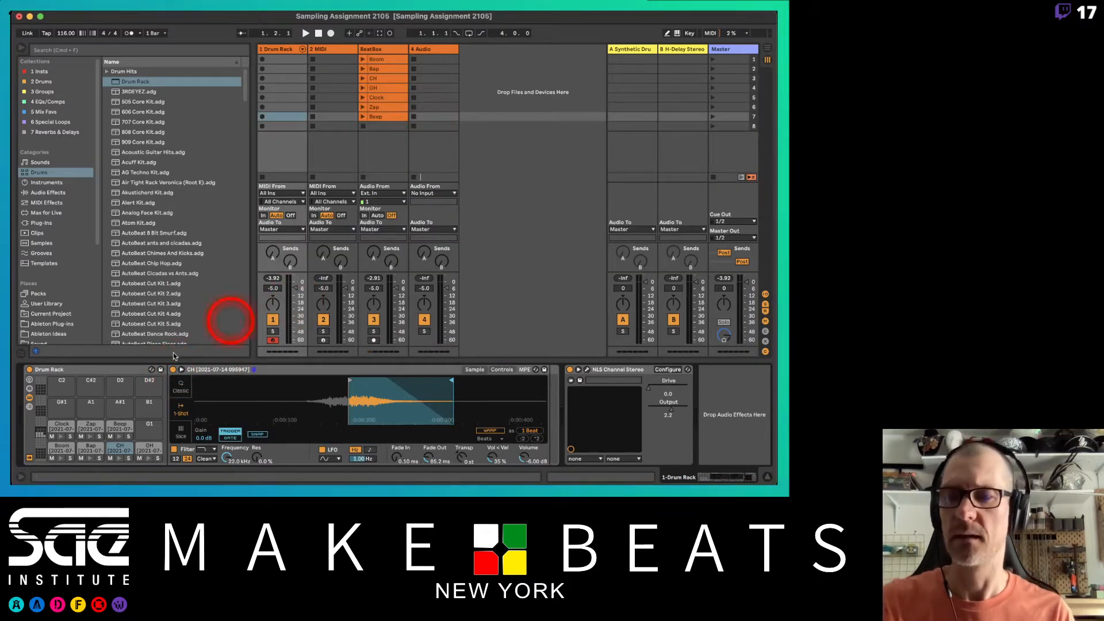
left_click(64, 371)
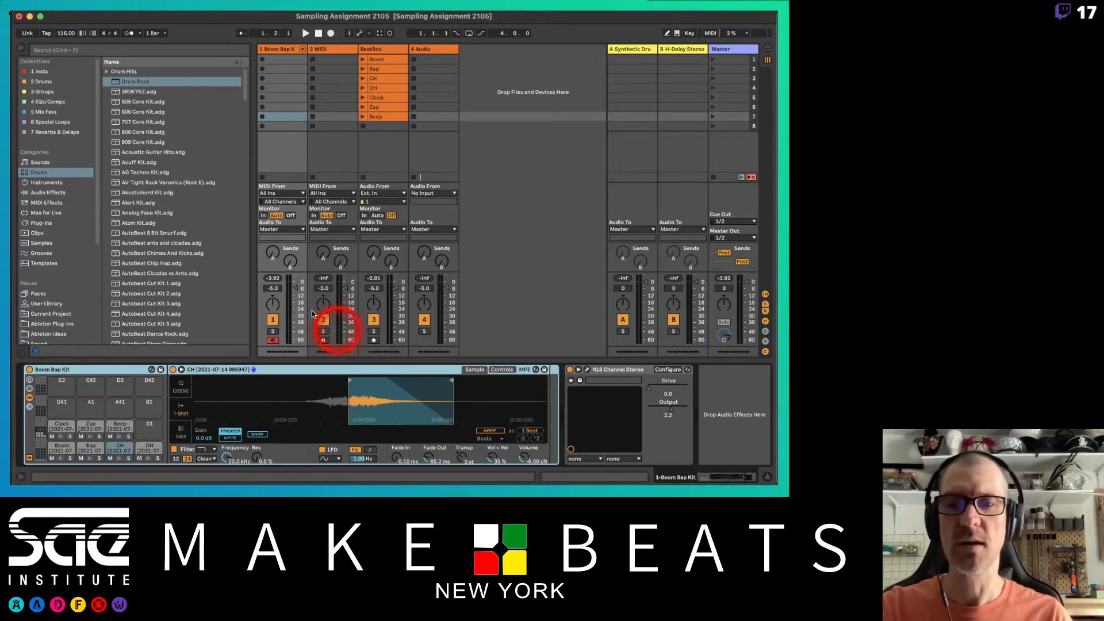
Step: Set Collect Files on Export to Always in the Library preferences
key("super+comma")
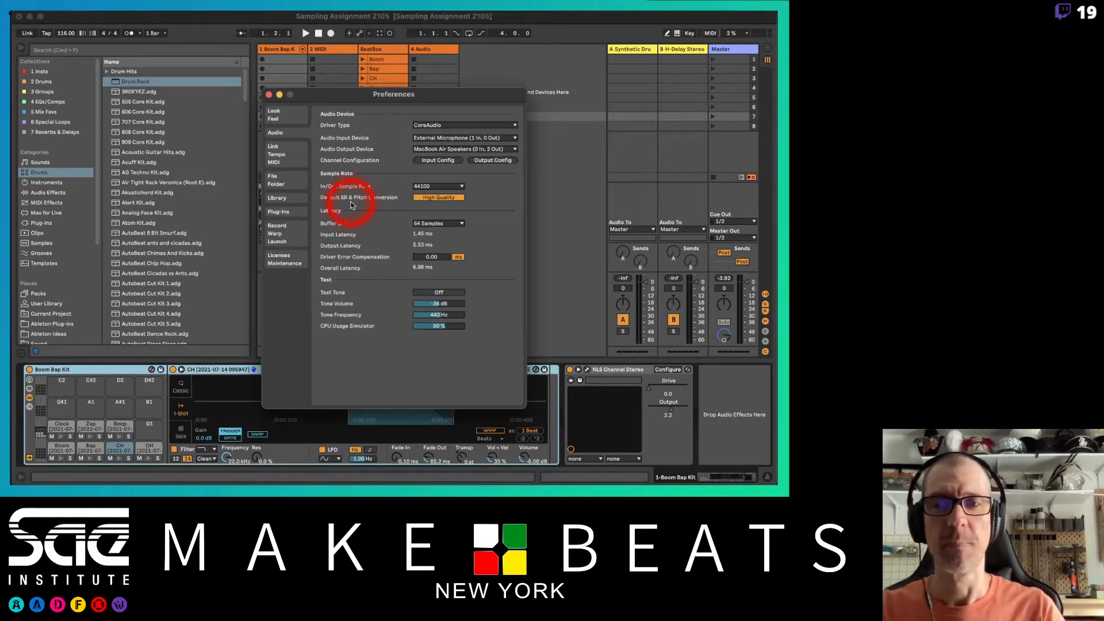
left_click(284, 184)
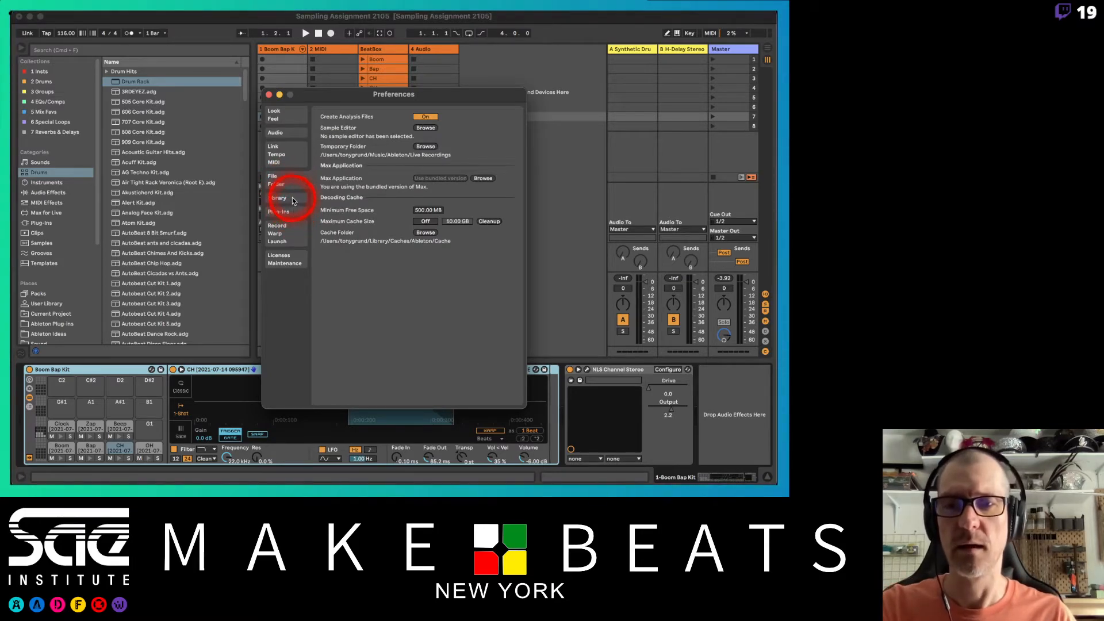
left_click(291, 198)
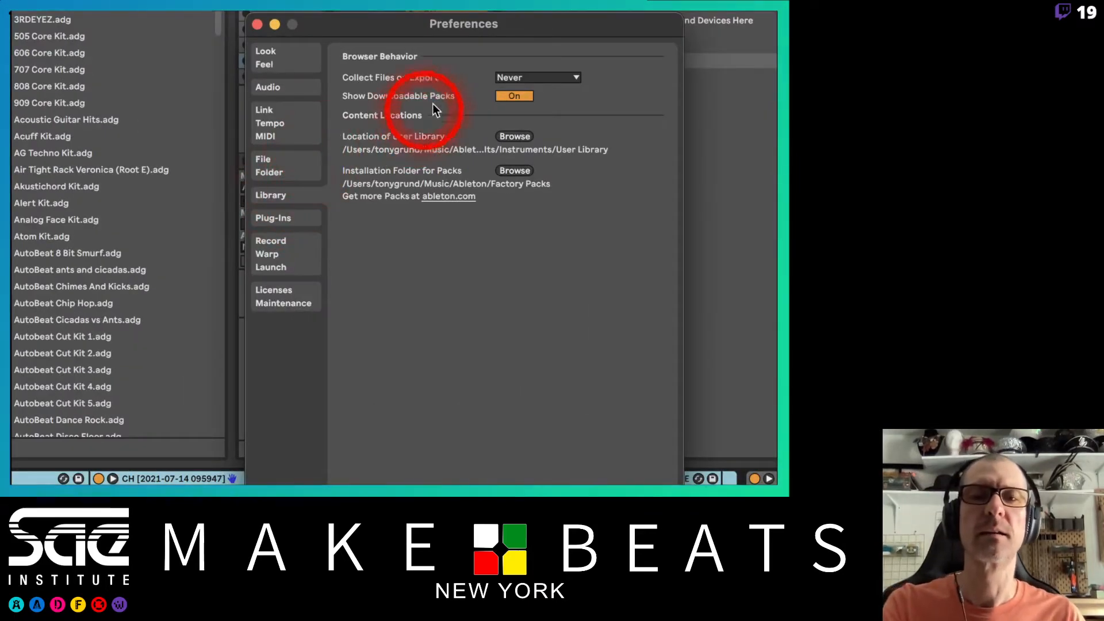
left_click(533, 79)
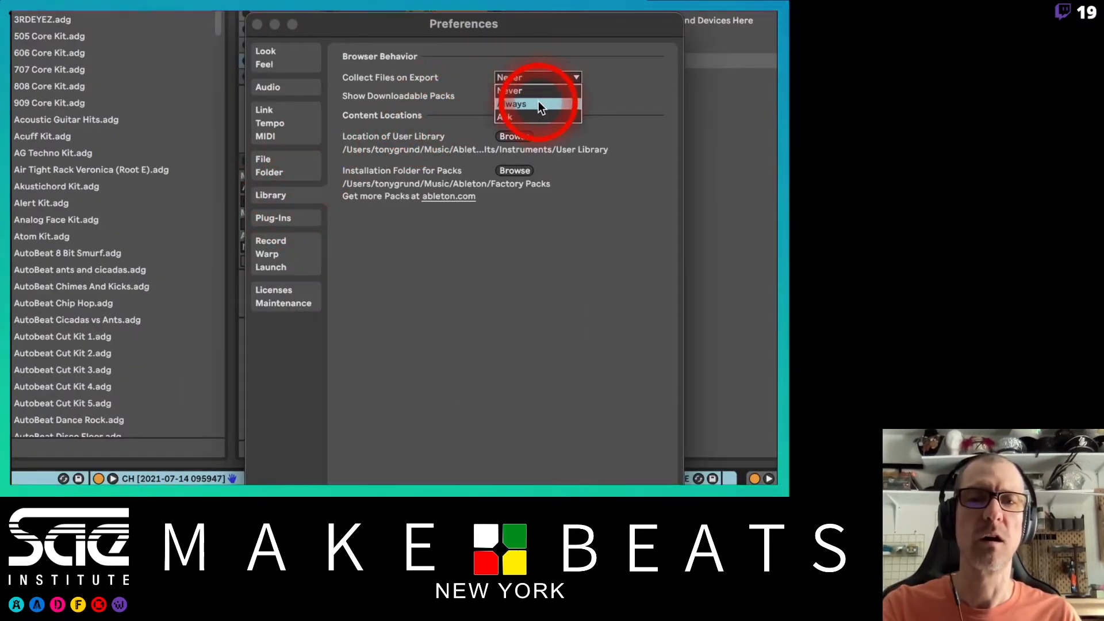
left_click(538, 101)
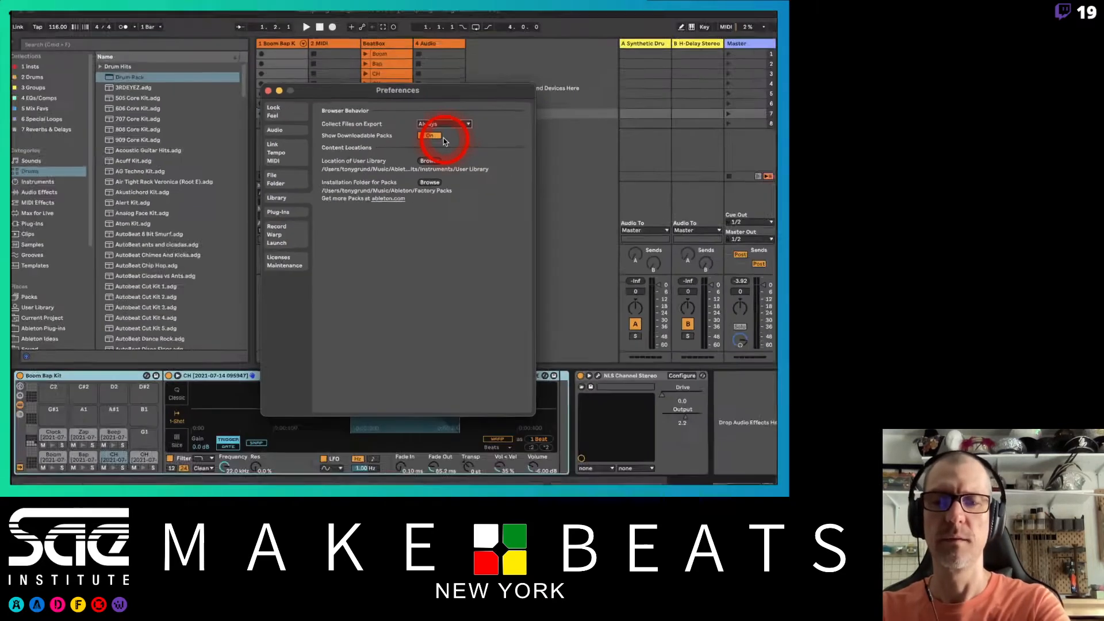
Step: Close the preferences and save the Boom Bap Kit Drum Rack to the User Library as Boom Bap Kit.adg
key("Escape")
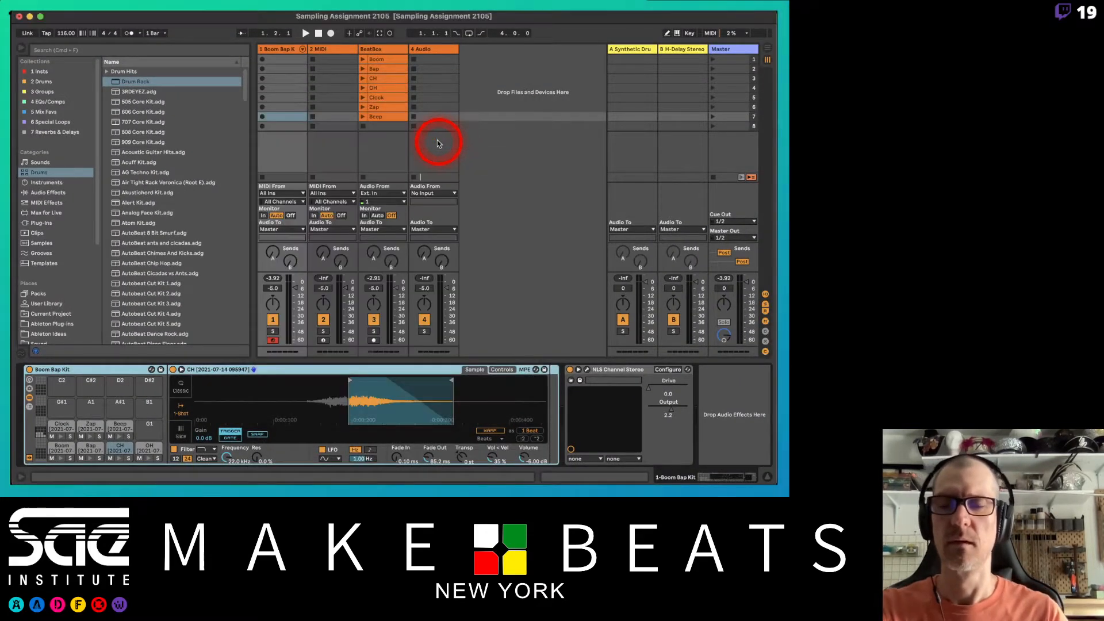
left_click(161, 370)
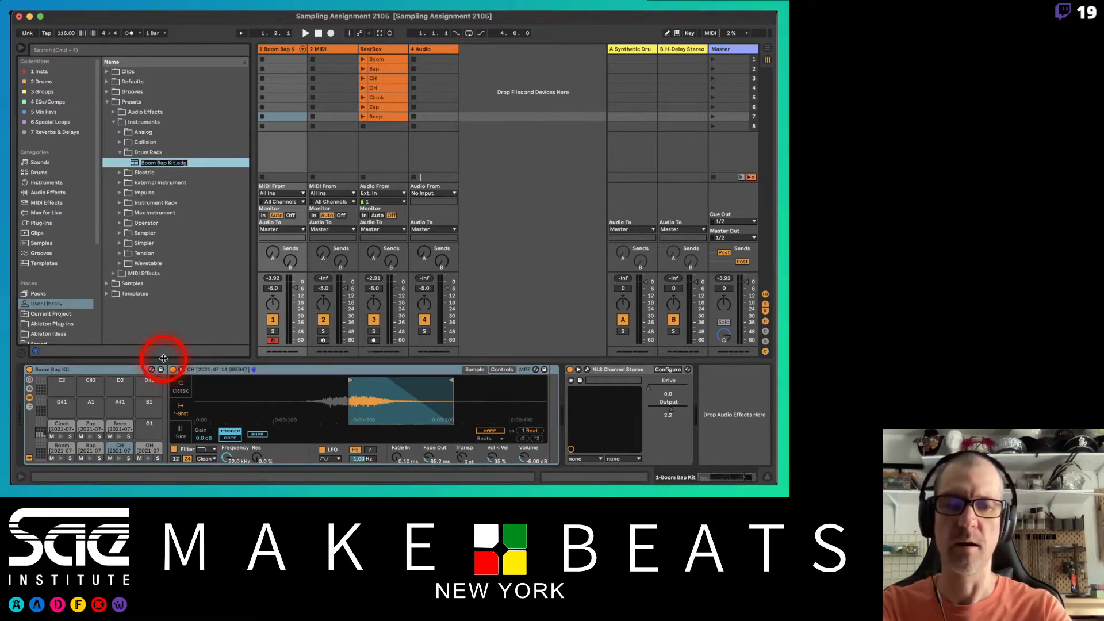
key("Return")
key("Return")
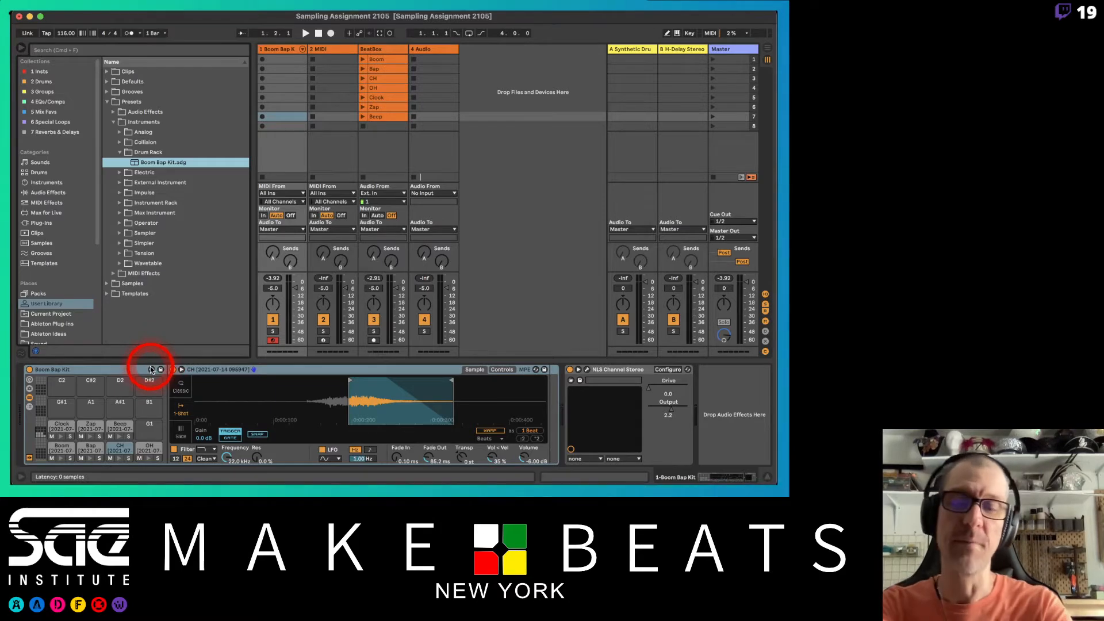
Step: Set Collect Files on Export to Never in the Library preferences and close the preferences
key("super+comma")
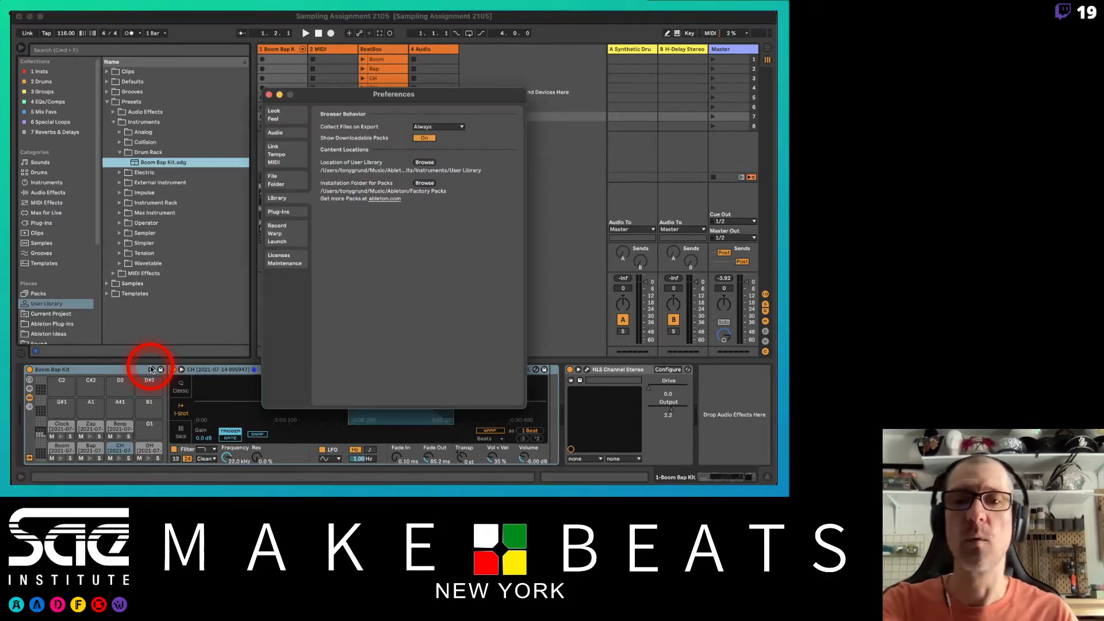
left_click(439, 127)
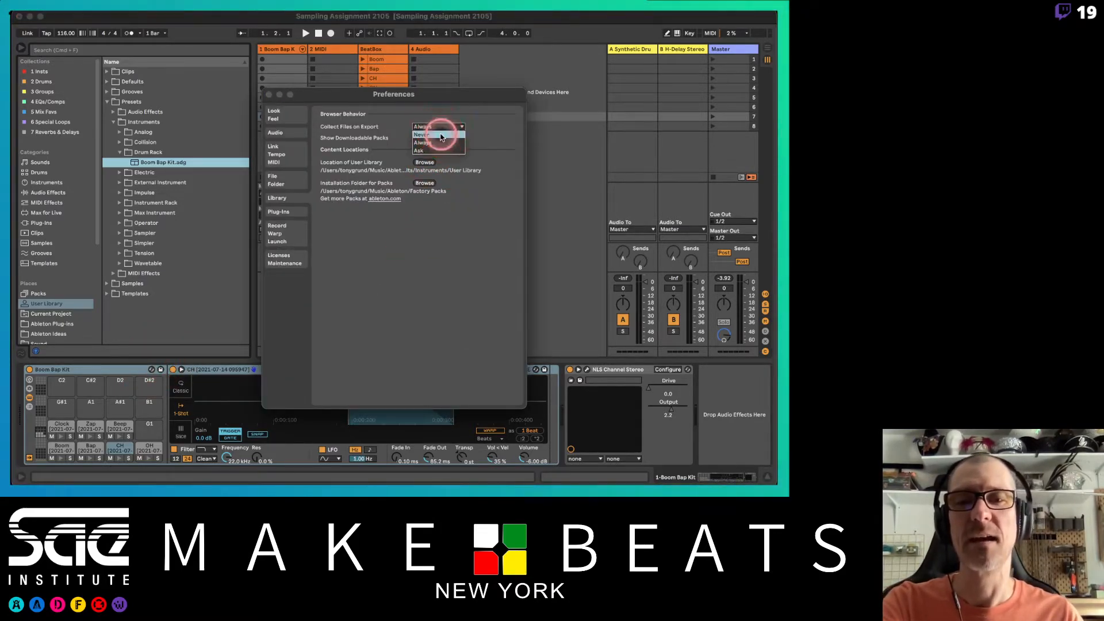
left_click(439, 136)
left_click(269, 95)
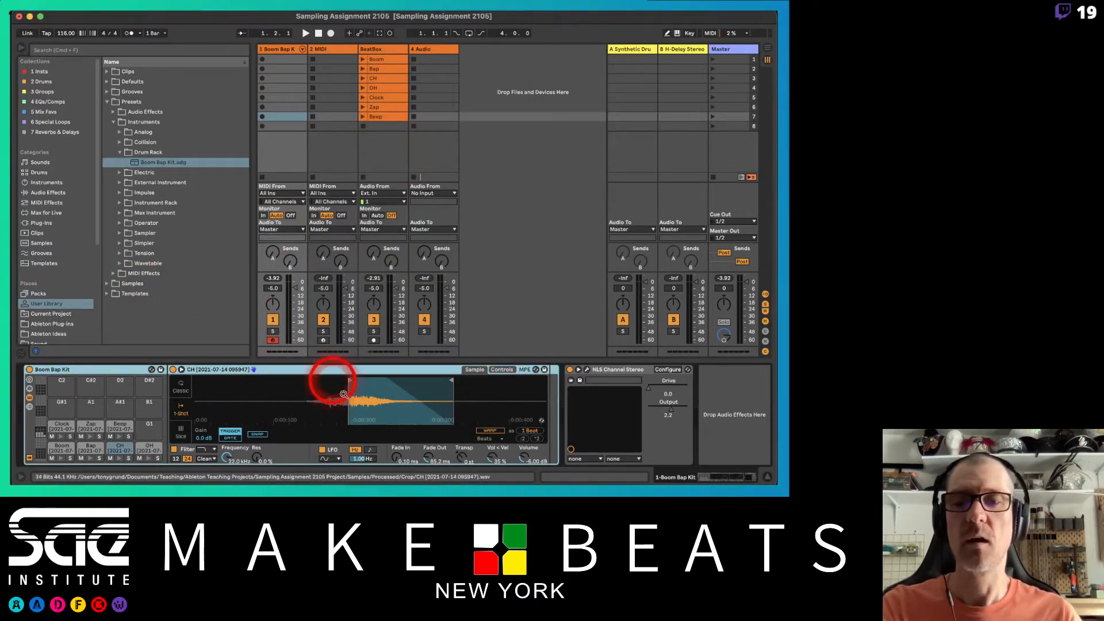
Step: Open the Boom clip on the BeatBox track and set its clip gain to -10.0 dB
left_click(385, 61)
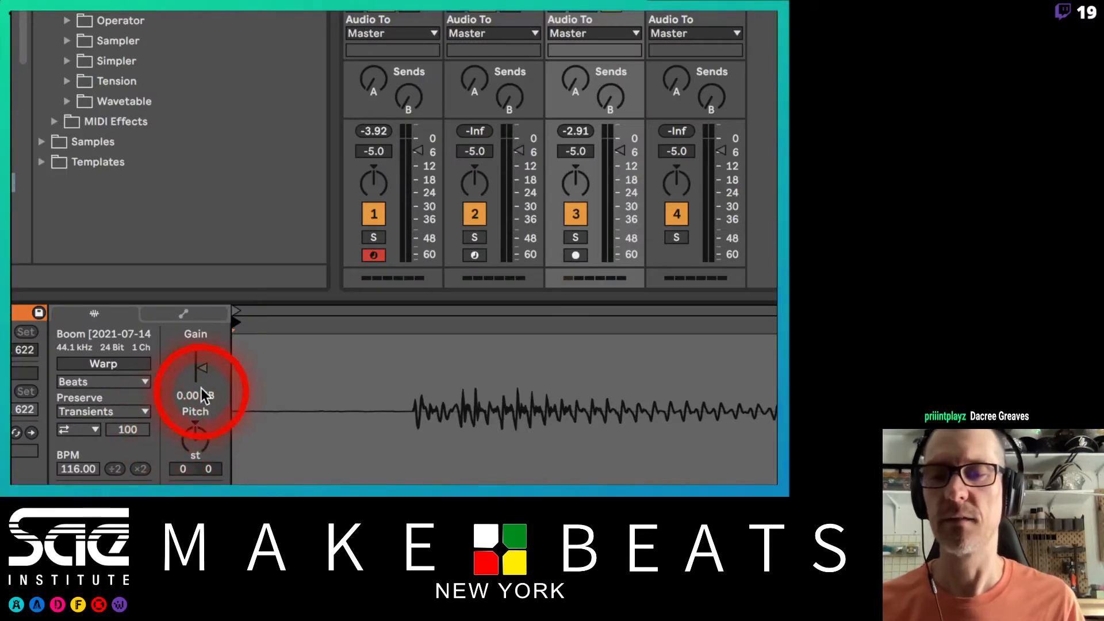
left_click_drag(202, 364, 202, 373)
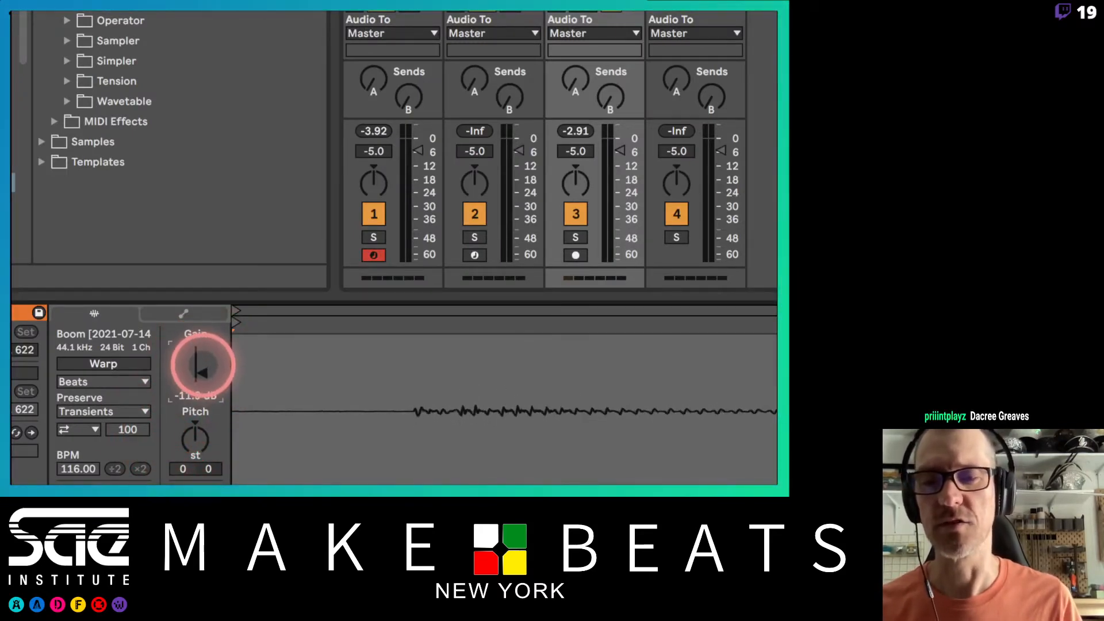
left_click(202, 370)
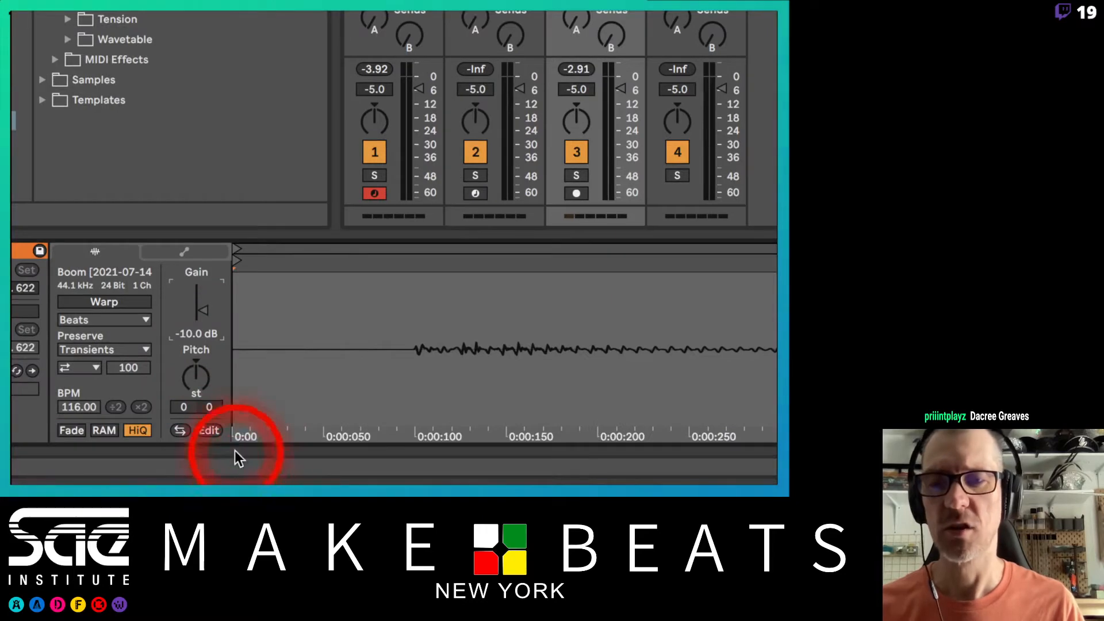
Step: Look at the Boom clip's envelope settings and return to its sample settings
left_click(180, 408)
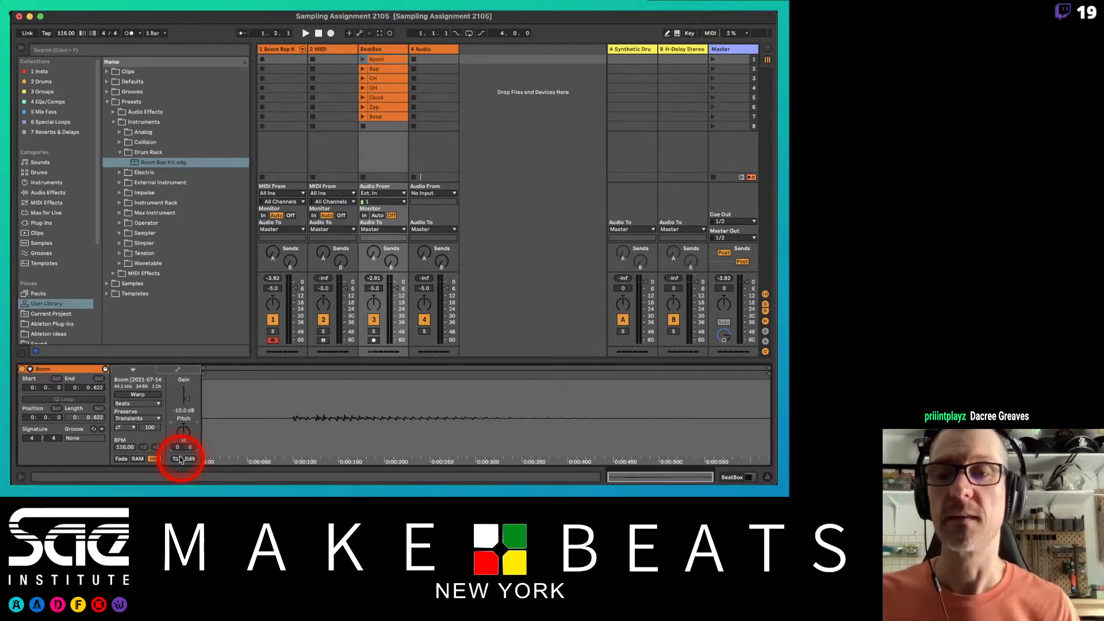
left_click(176, 370)
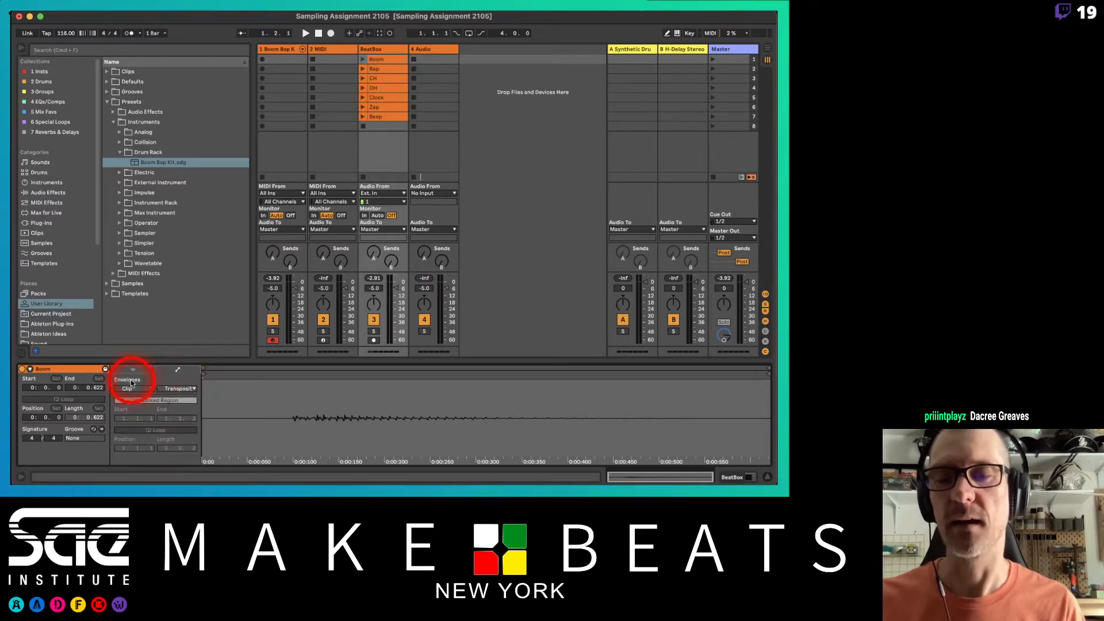
left_click(130, 371)
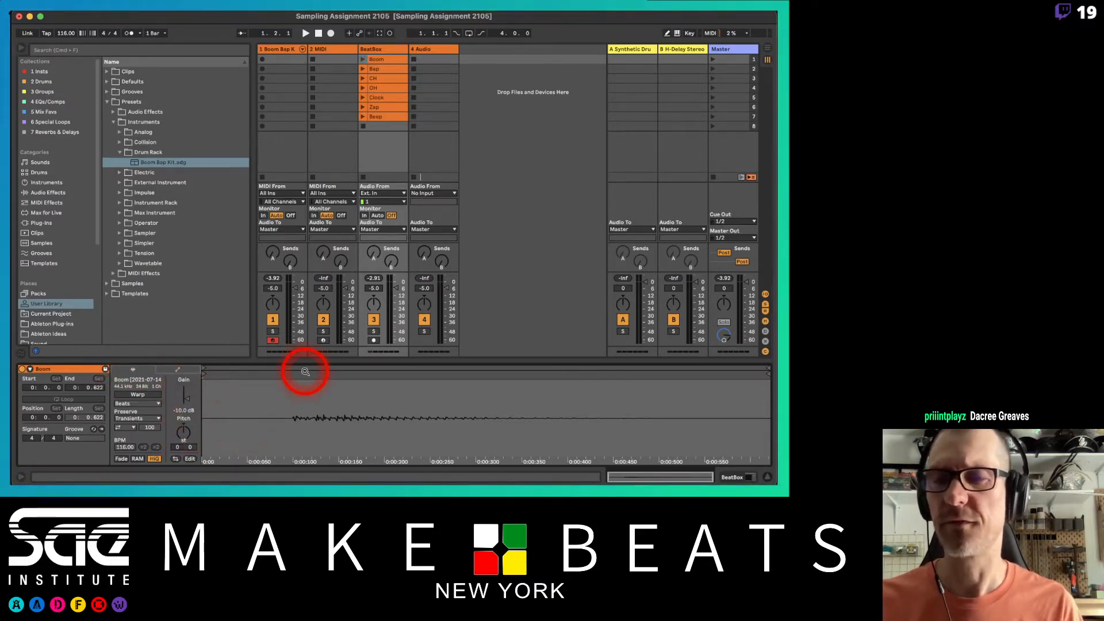
left_click(339, 94)
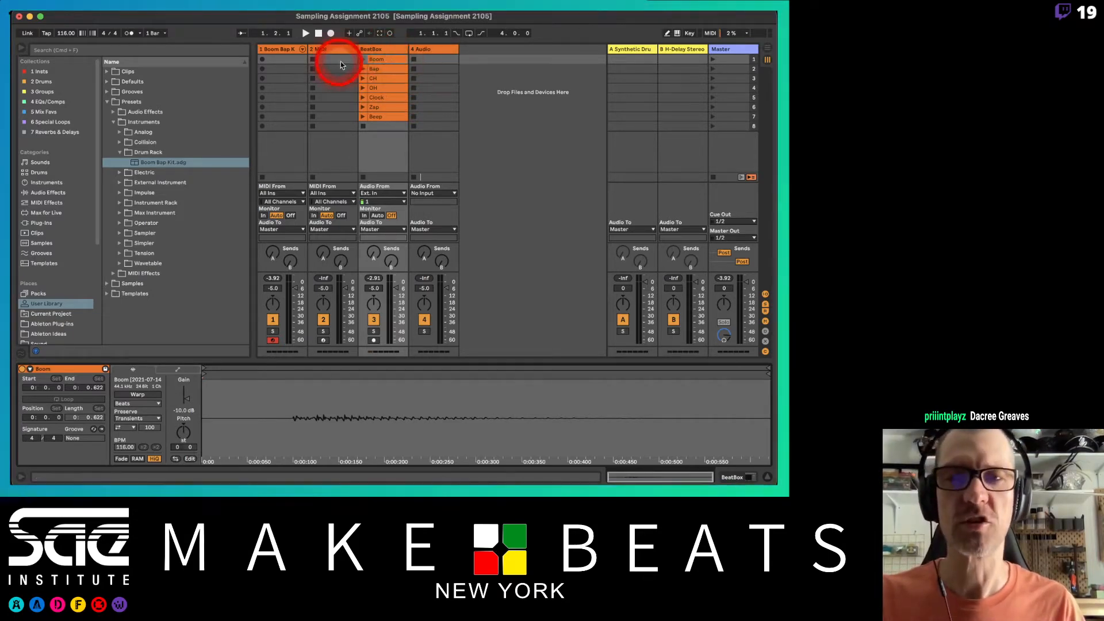
Step: Select the Boom Bap Kit track, enable the metronome with preview volume about -12.7 dB, and set the tempo to 92 BPM
left_click(273, 50)
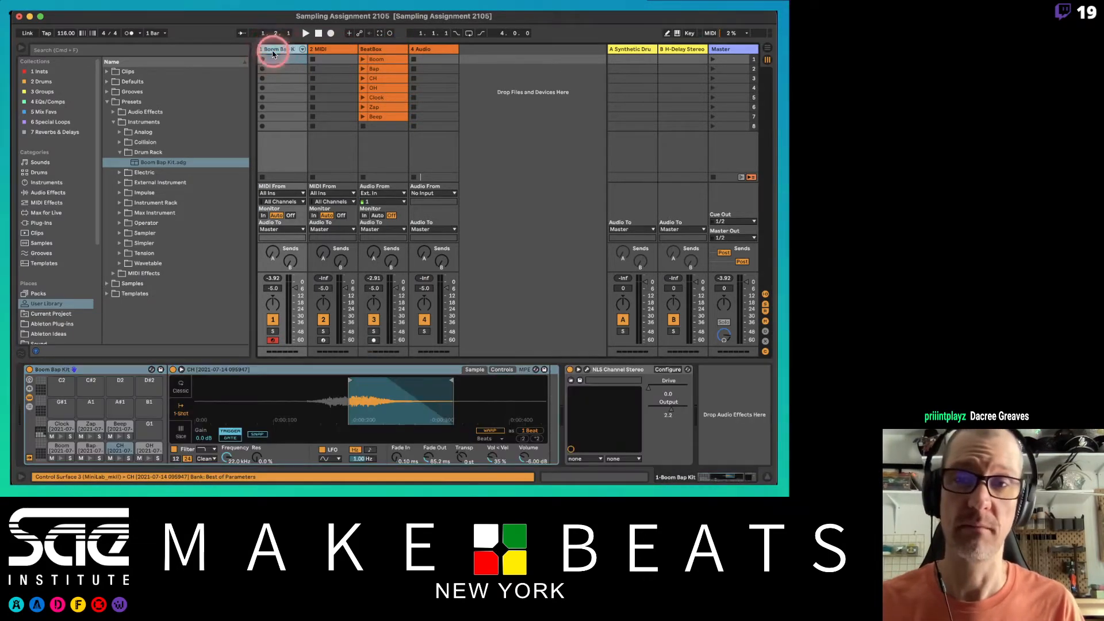
left_click(128, 33)
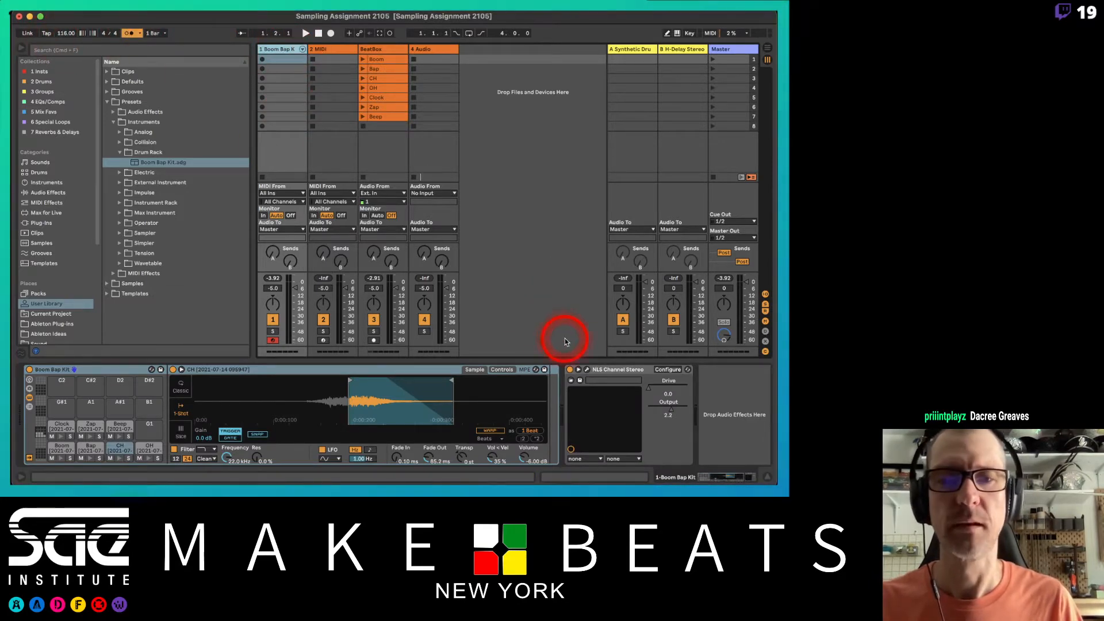
left_click_drag(722, 328, 723, 330)
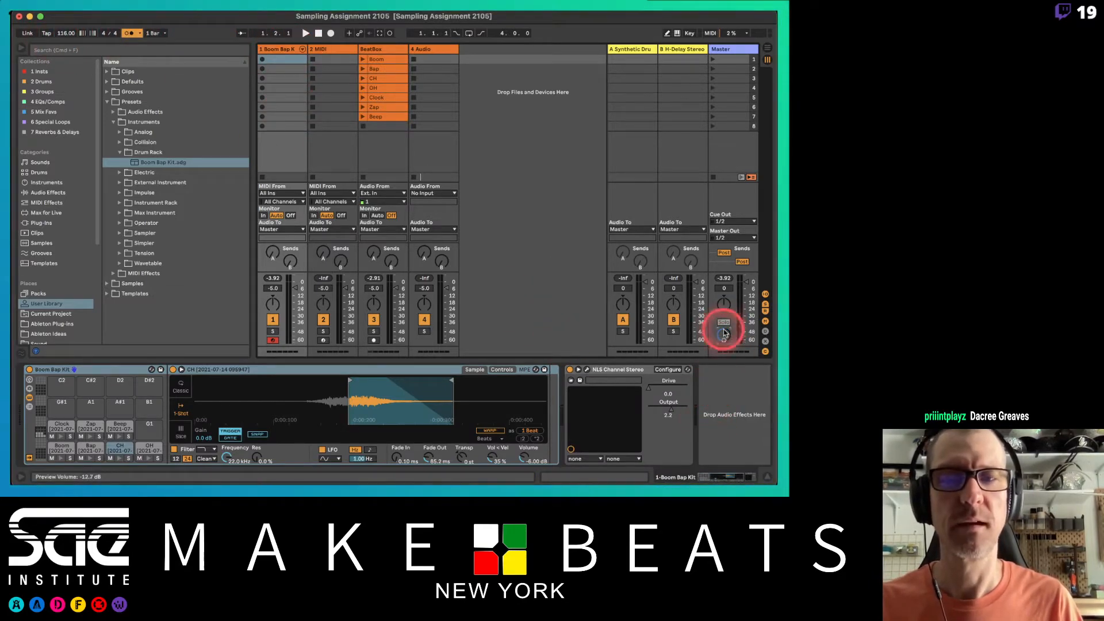
left_click(61, 35)
type("90")
key("Return")
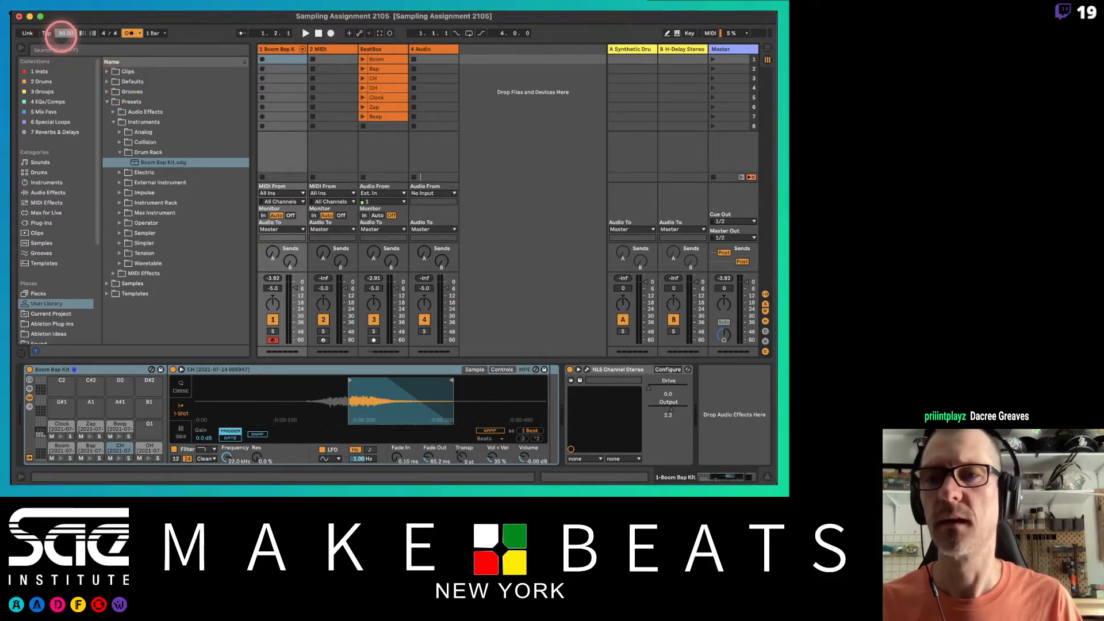
Step: Record a two-bar CH and OH hi-hat pattern into the first clip slot of the Boom Bap Kit track and open the clip
key("space")
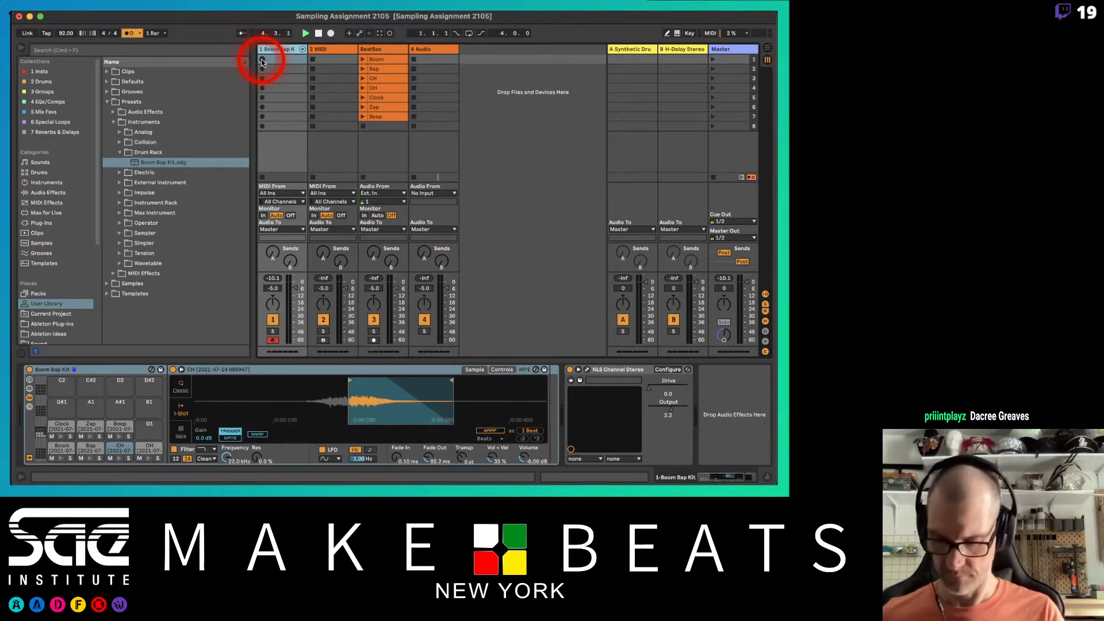
left_click(263, 60)
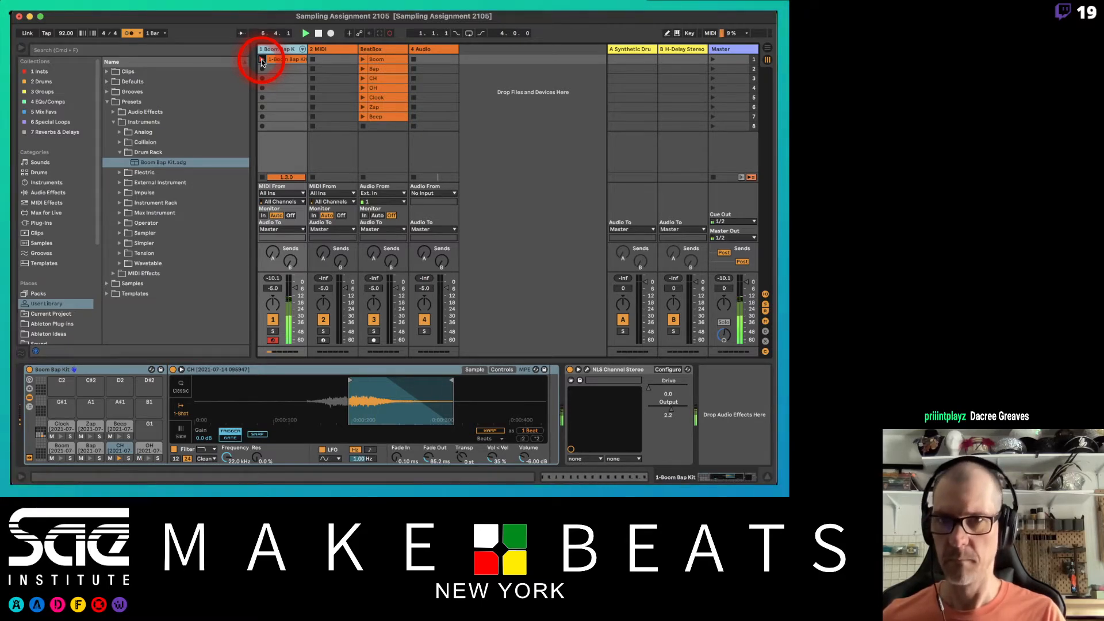
left_click(274, 60)
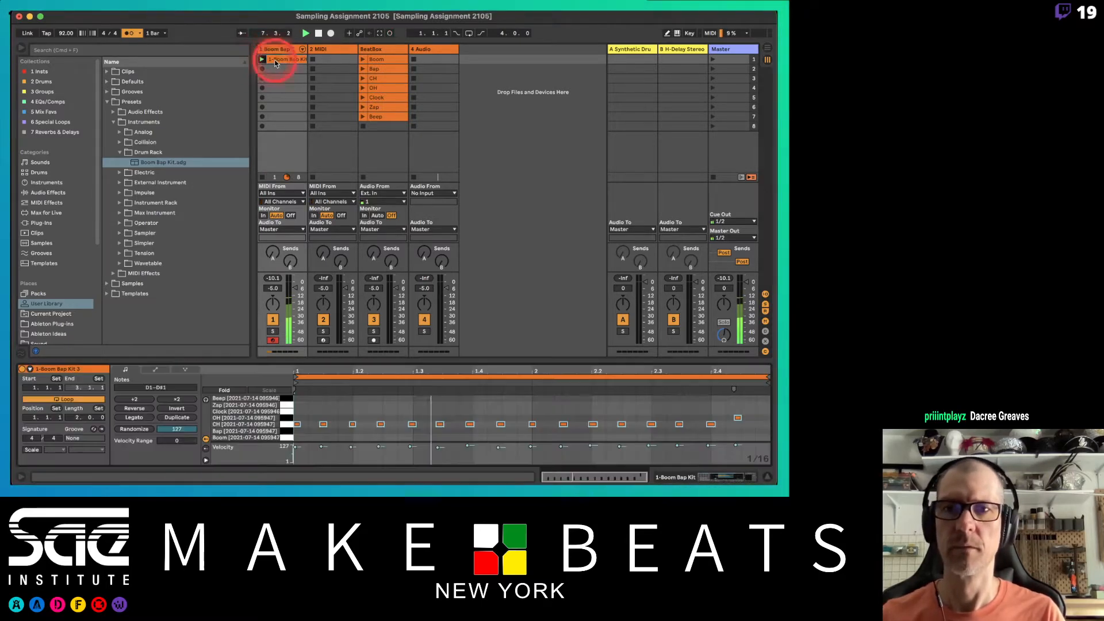
Step: Select all the recorded hi-hat notes in the clip and quantize them to the grid
left_click(327, 407)
left_click(326, 410)
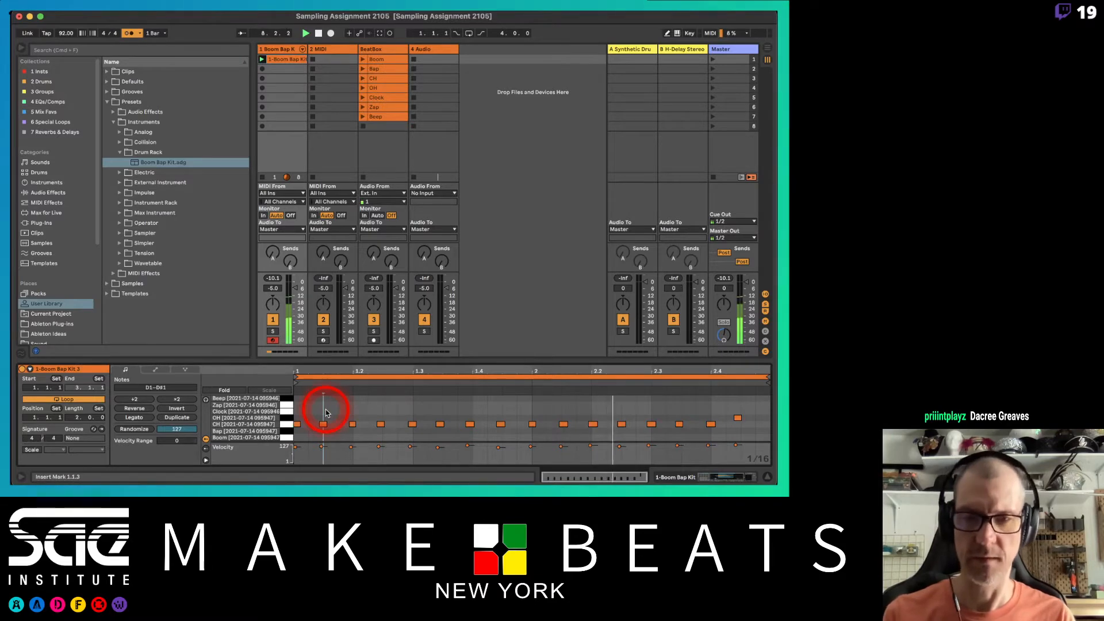
key("super+a")
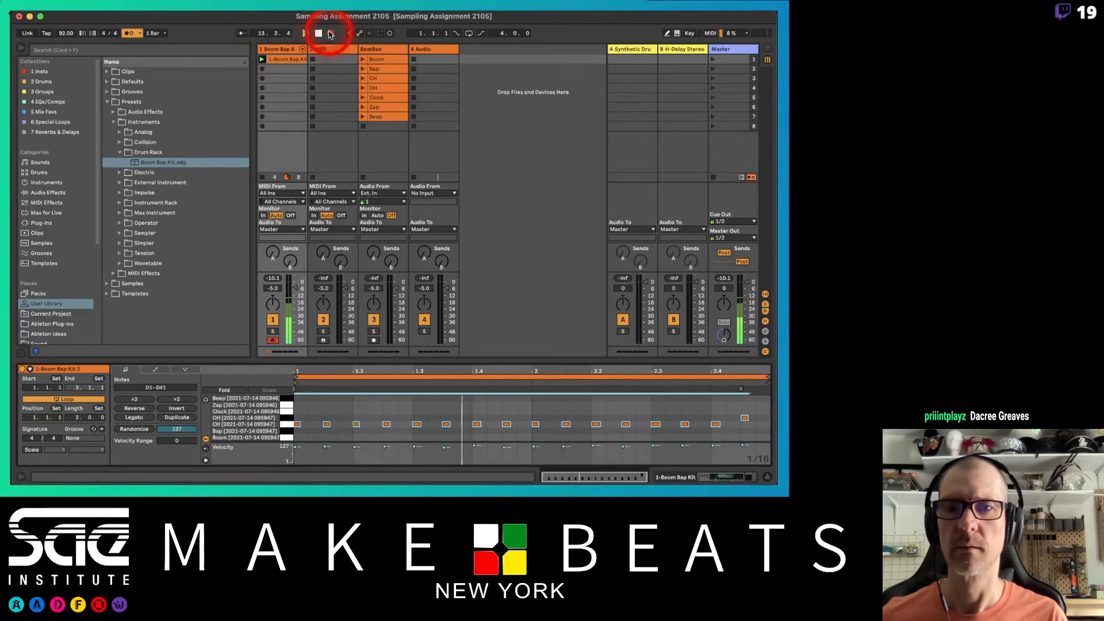
Step: Overdub Boom and Bap hits onto the looping hi-hat clip and select all notes in those two lanes to tighten their timing
left_click(390, 35)
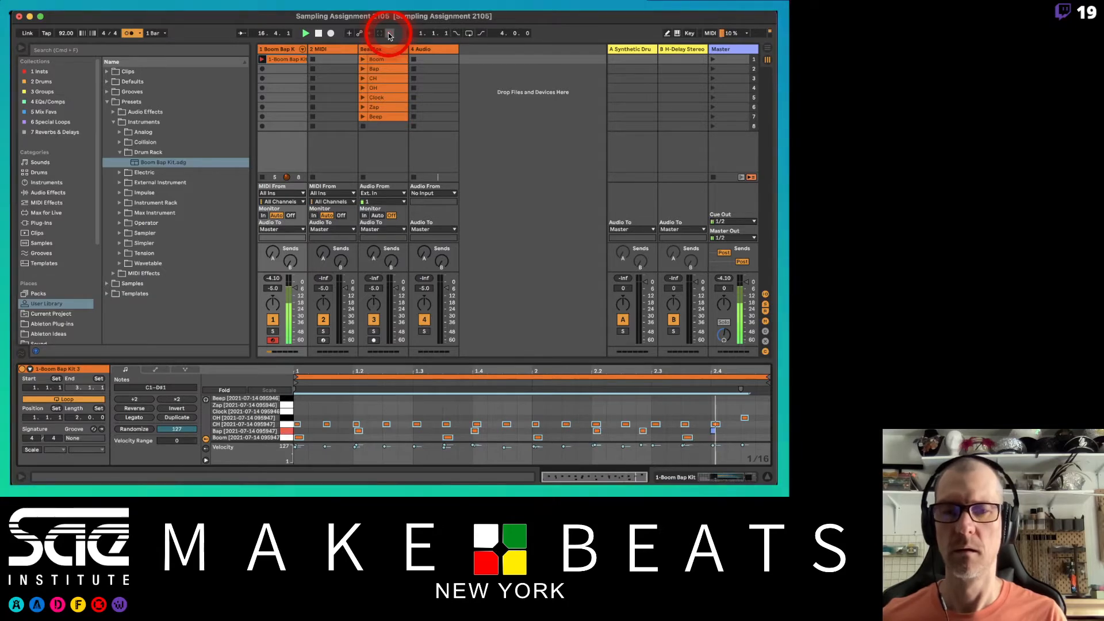
left_click(389, 34)
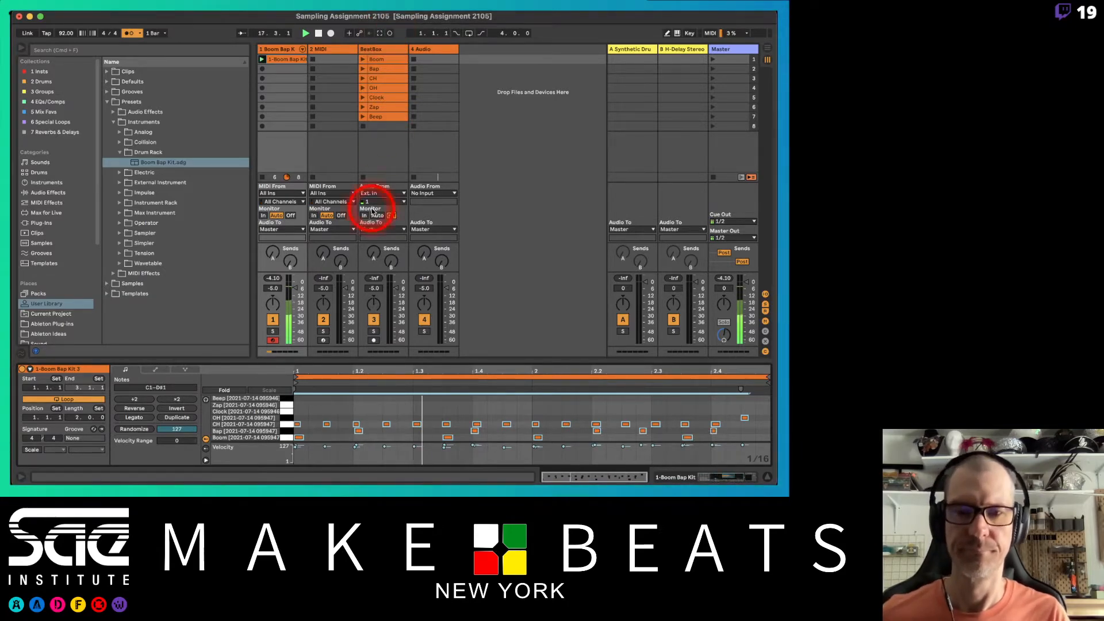
left_click(283, 431)
left_click(282, 438, "shift")
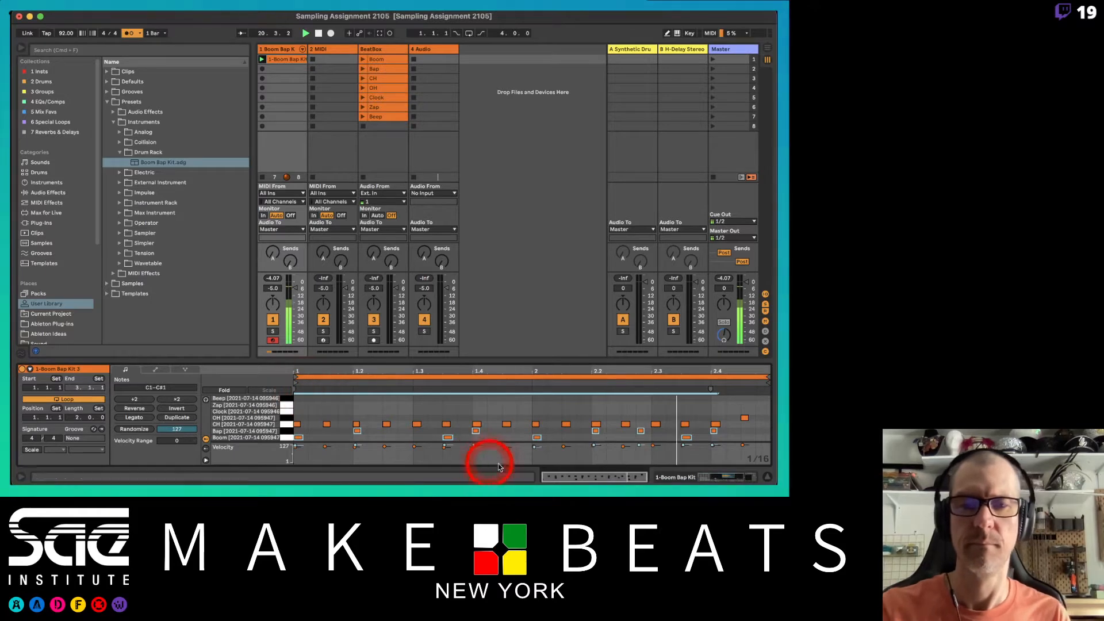
Step: Nudge the Bap notes near 1.4 and 2.4 slightly later so they line up with the hi-hat hits
left_click(487, 420)
left_click(476, 431)
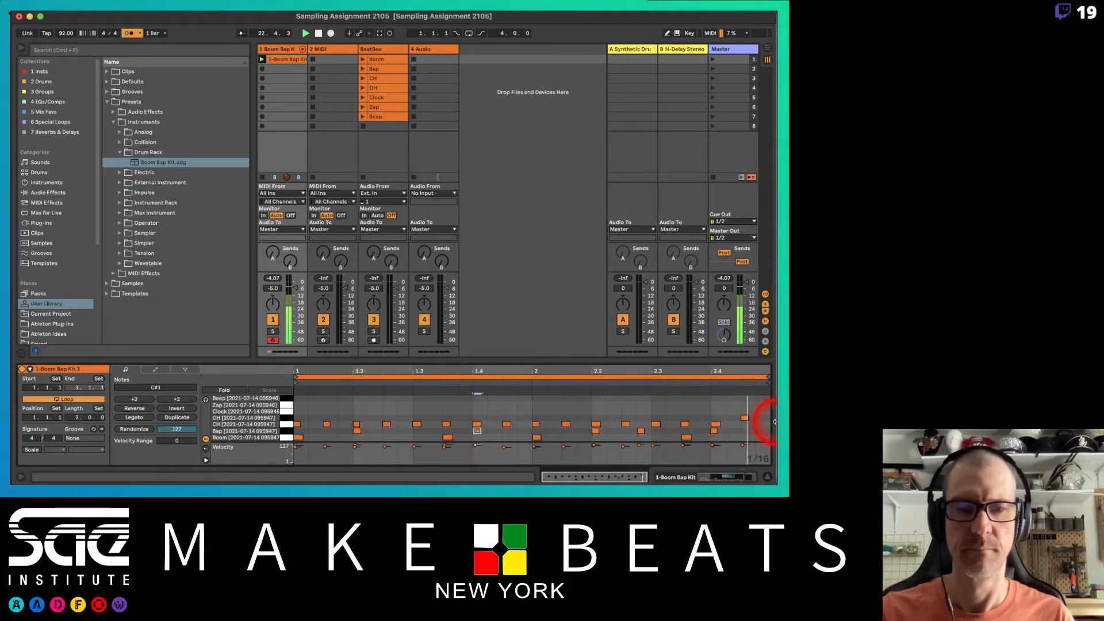
left_click(713, 432)
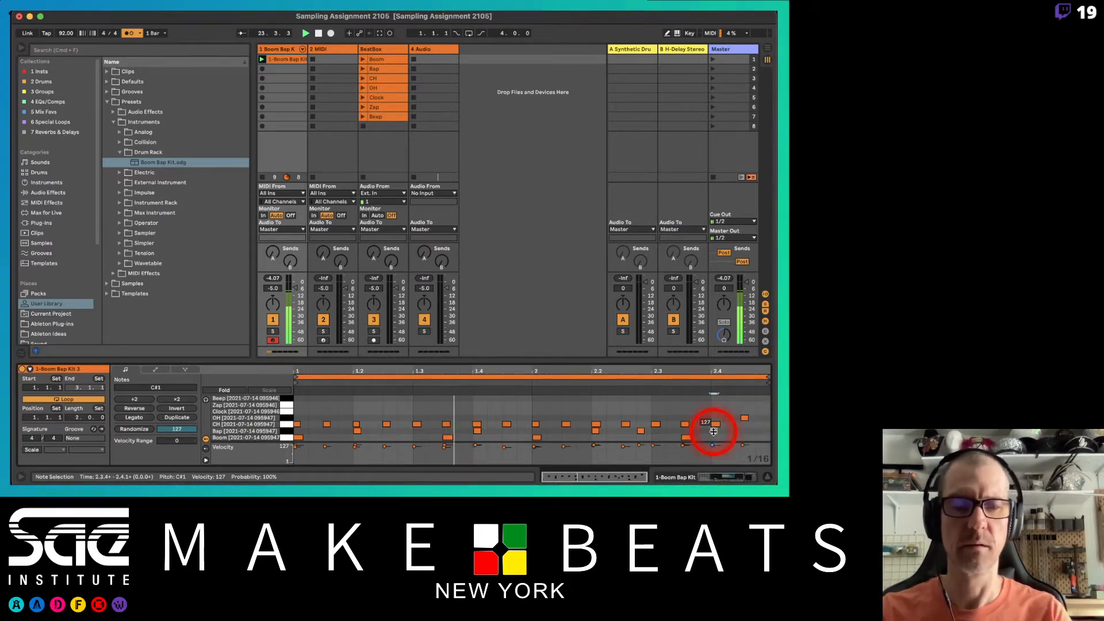
left_click_drag(713, 434, 713, 432)
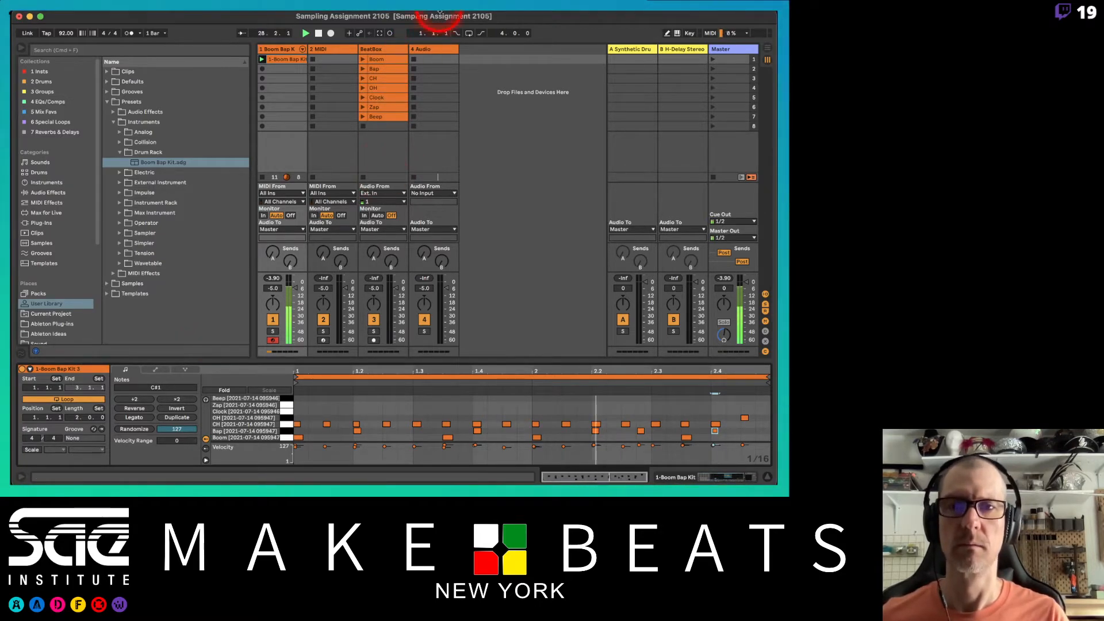
Step: Overdub a Clock hit between beats 1.2 and 1.3 and a Beep hit near the end of the looping clip
left_click(391, 34)
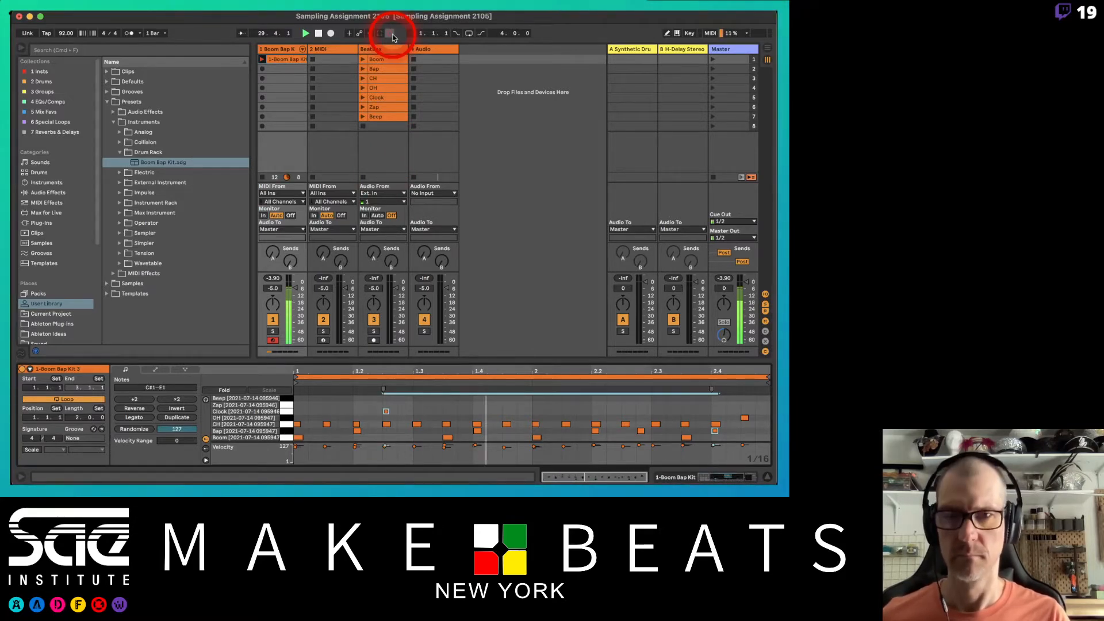
left_click(392, 36)
left_click(391, 35)
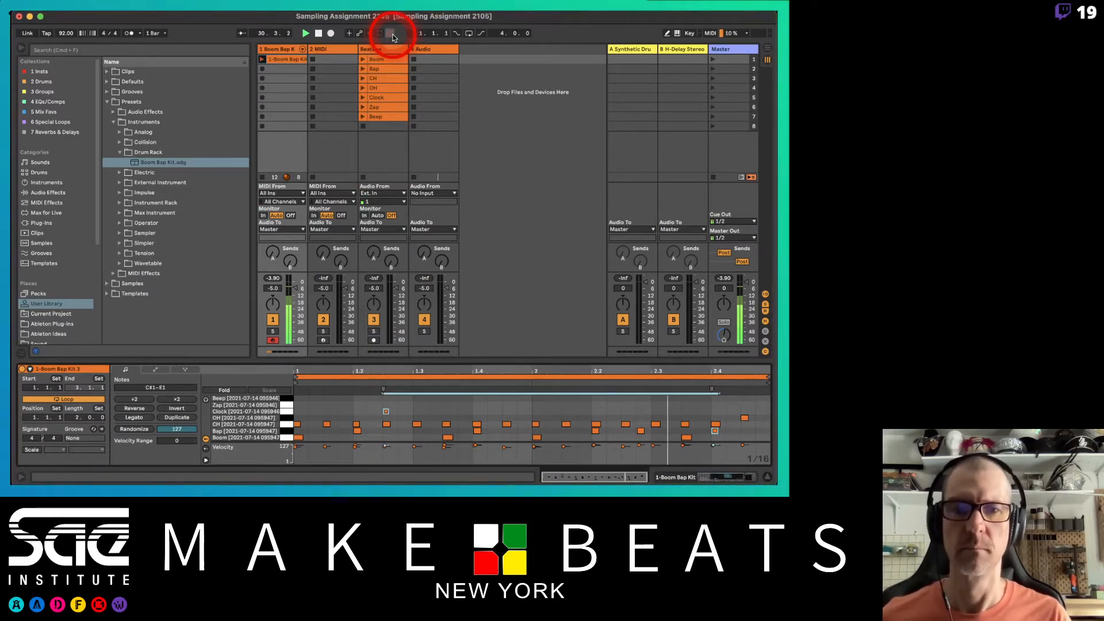
left_click(393, 35)
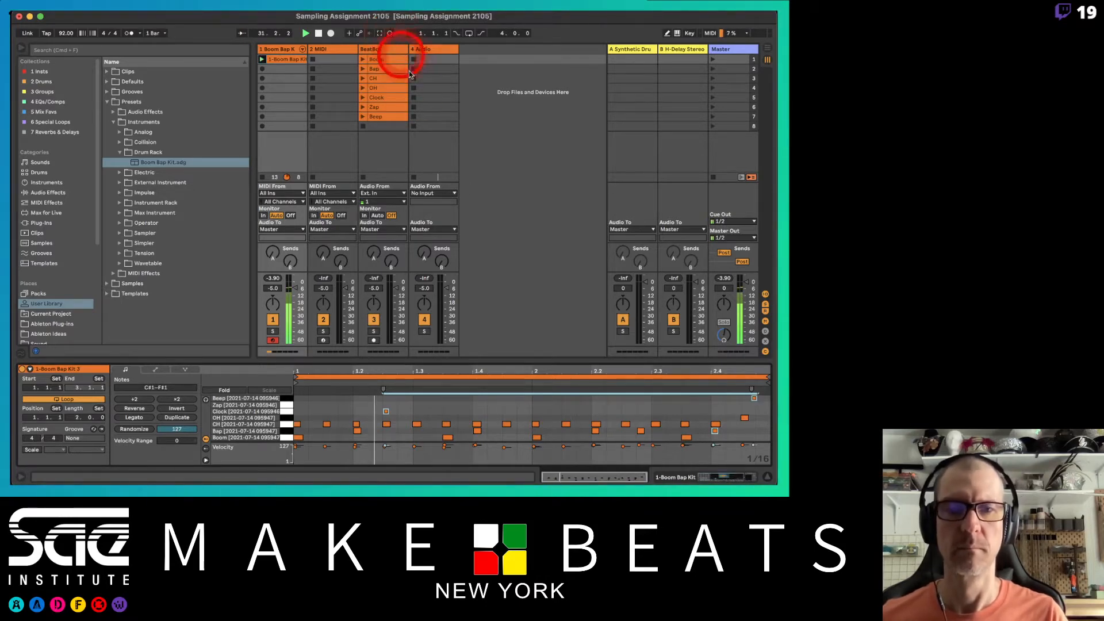
Step: Move the Beep note at the end of the clip slightly later, onto the final sixteenth
left_click(737, 409)
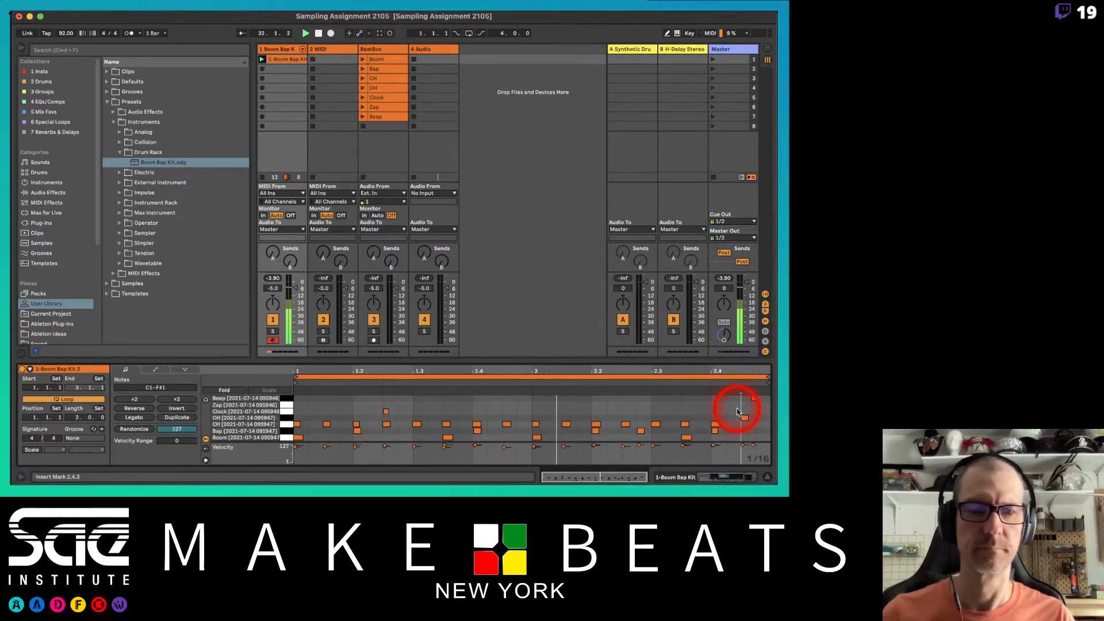
left_click_drag(737, 410, 760, 399)
left_click(750, 399)
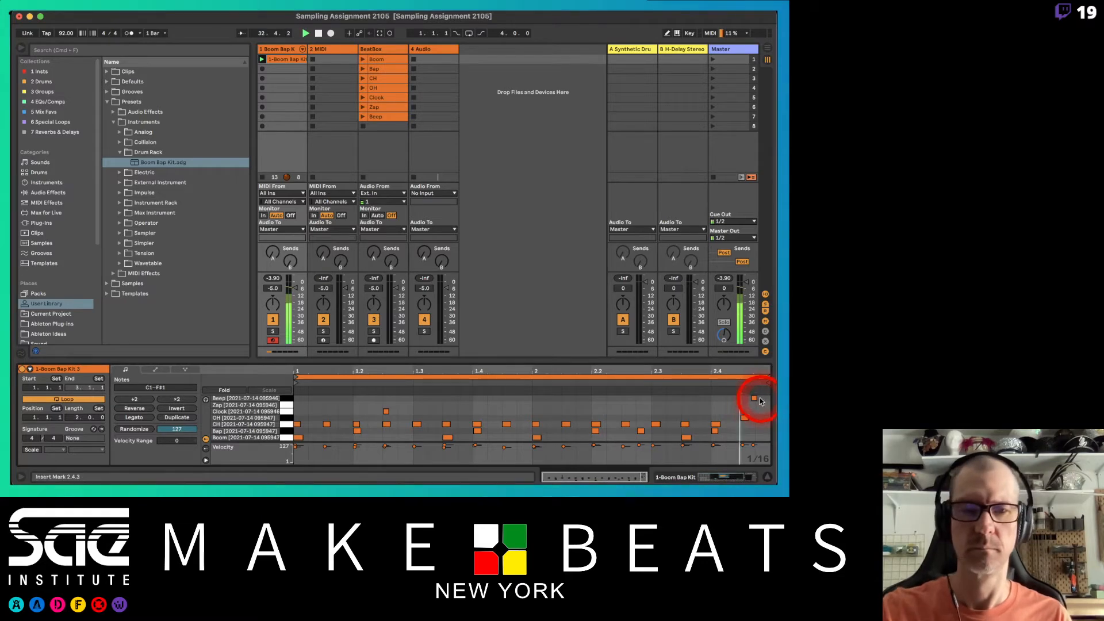
left_click(753, 399)
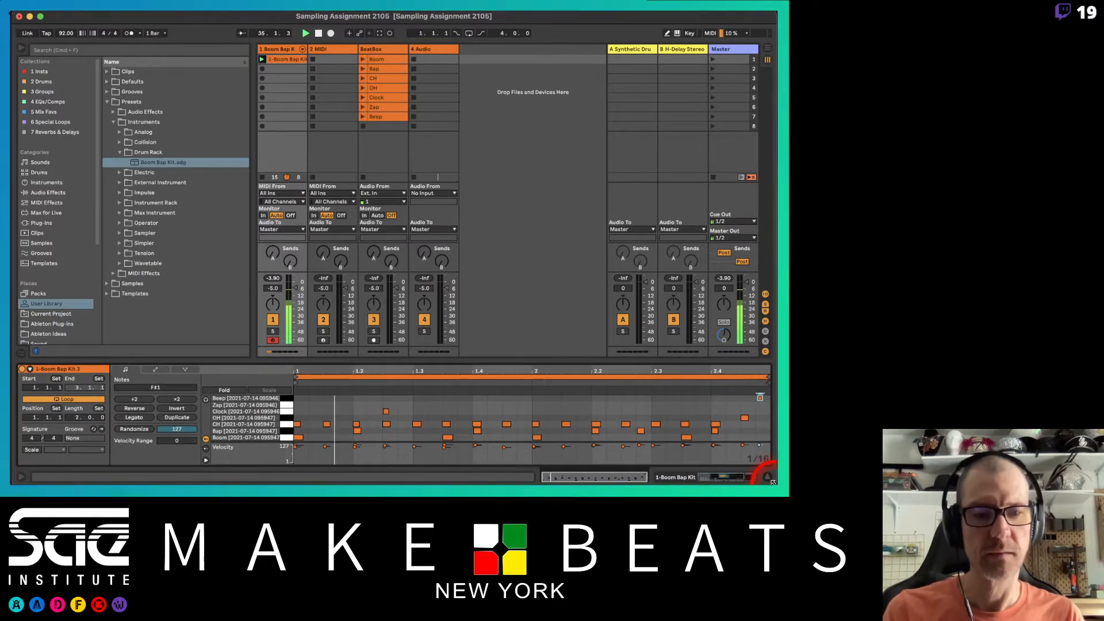
left_click(587, 410)
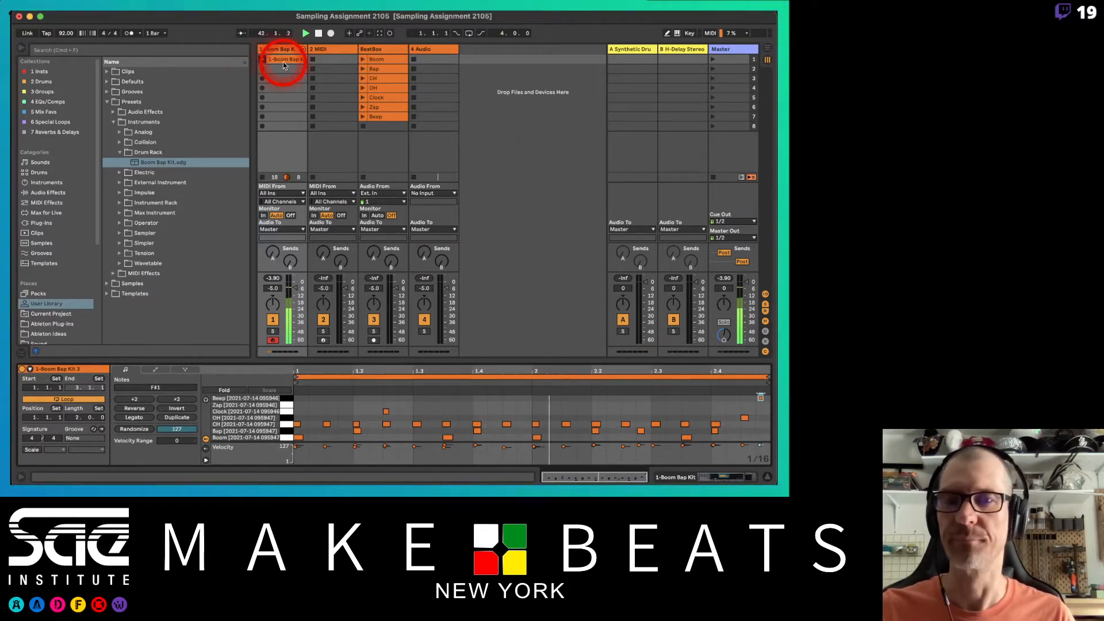
Step: Stop playback and bring up the Boom Bap Kit track's device chain
key("space")
left_click_drag(252, 103, 223, 102)
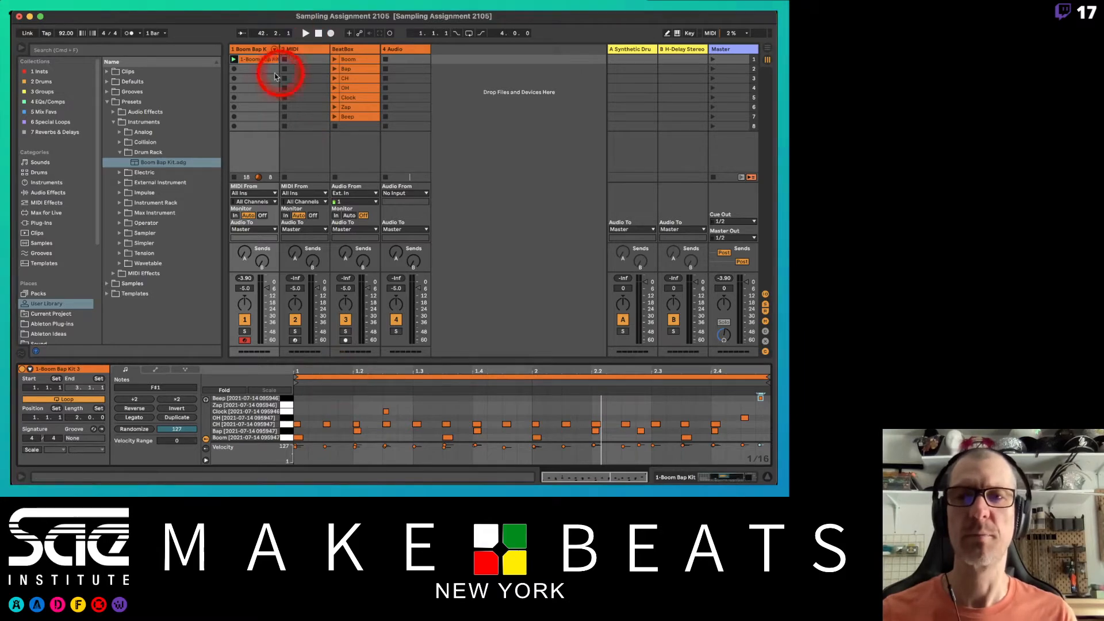
left_click(311, 49)
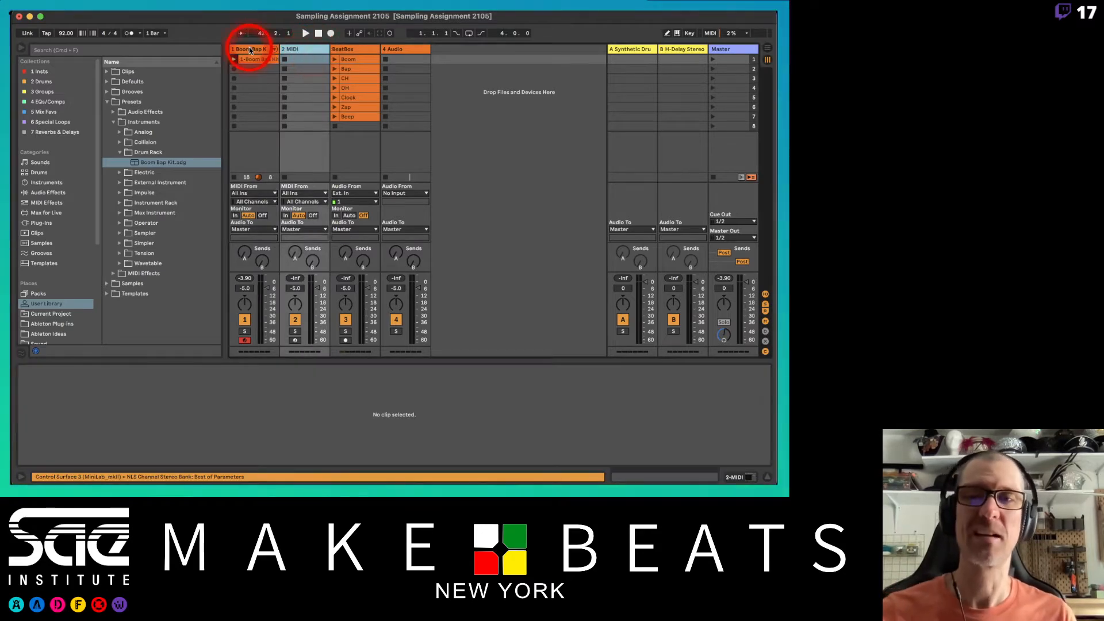
left_click(250, 49)
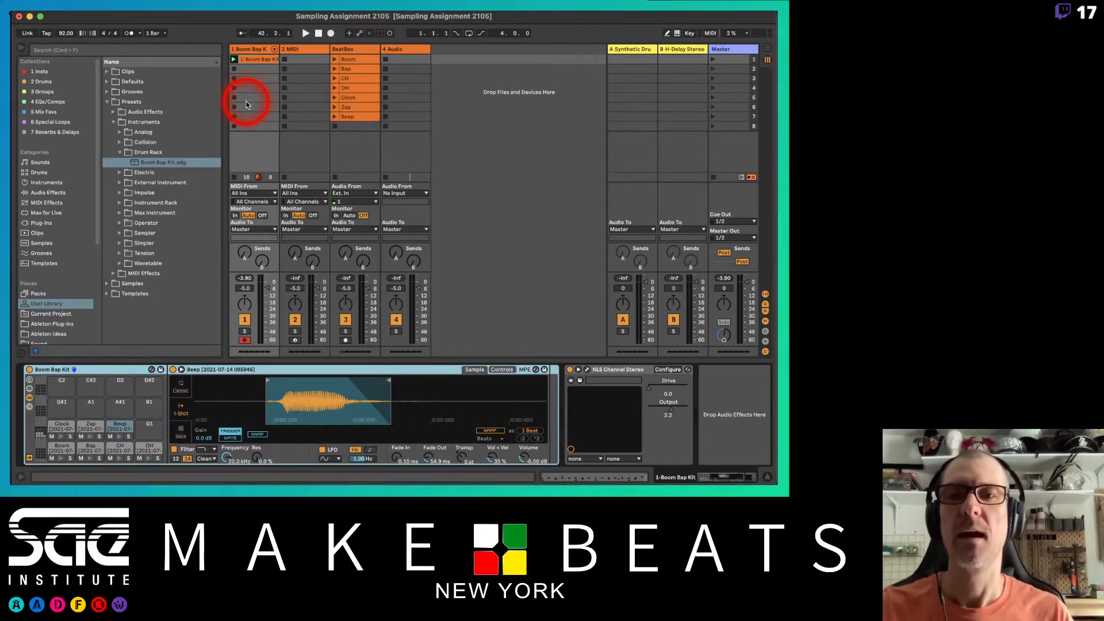
Step: Unfold the Boom Bap Kit track's drum chains and inspect the devices on the Boom, Bap, CH, OH and Clock chains
left_click(274, 50)
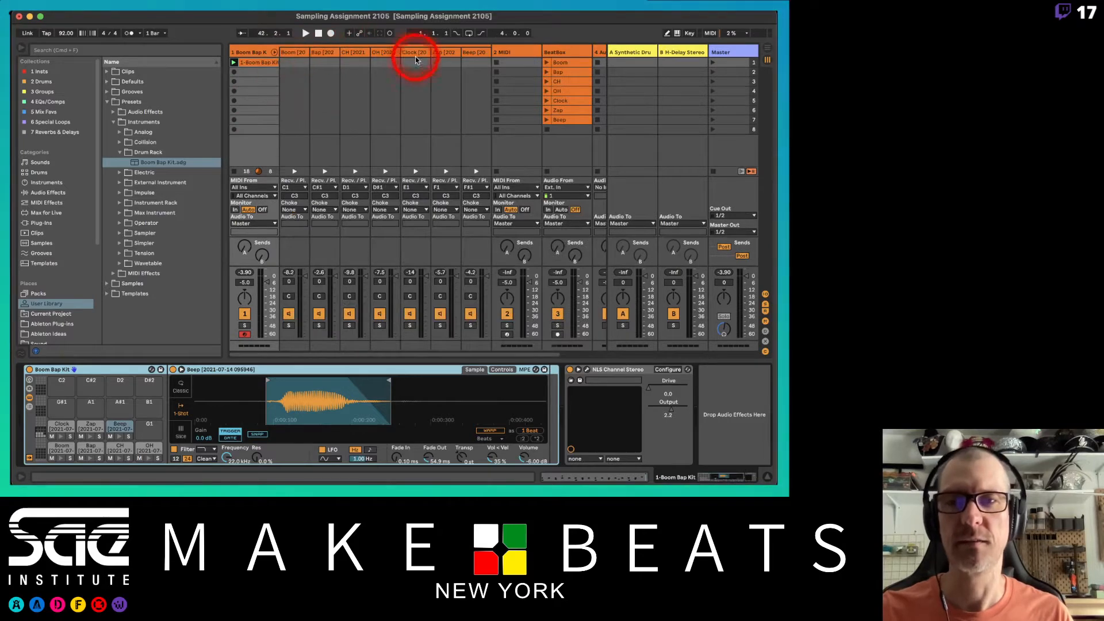
left_click(275, 53)
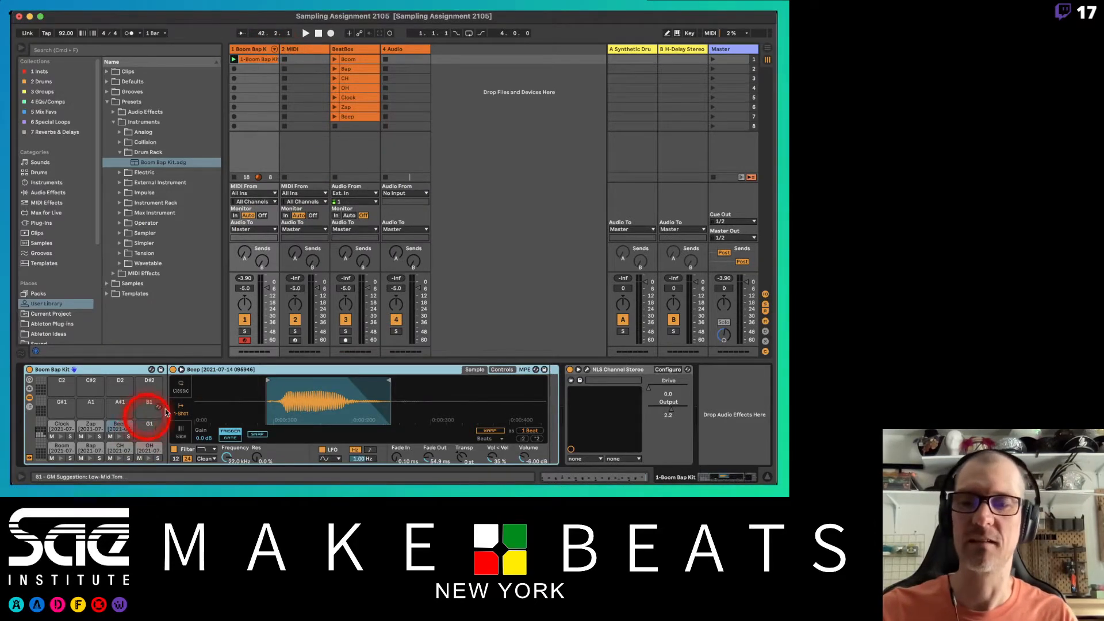
left_click(272, 48)
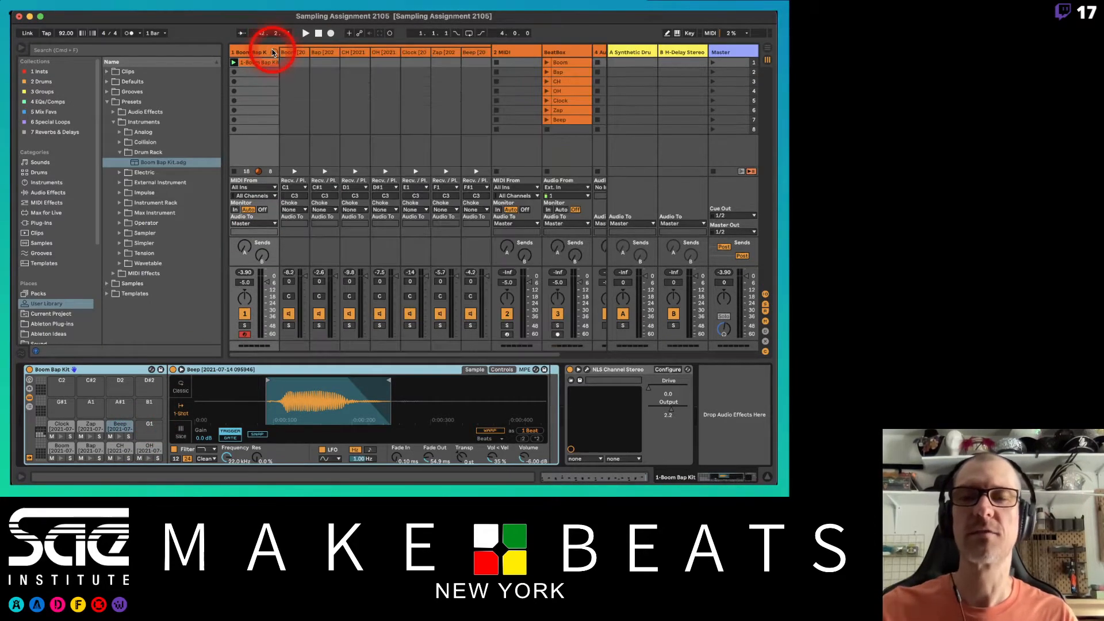
left_click(292, 53)
left_click(323, 53)
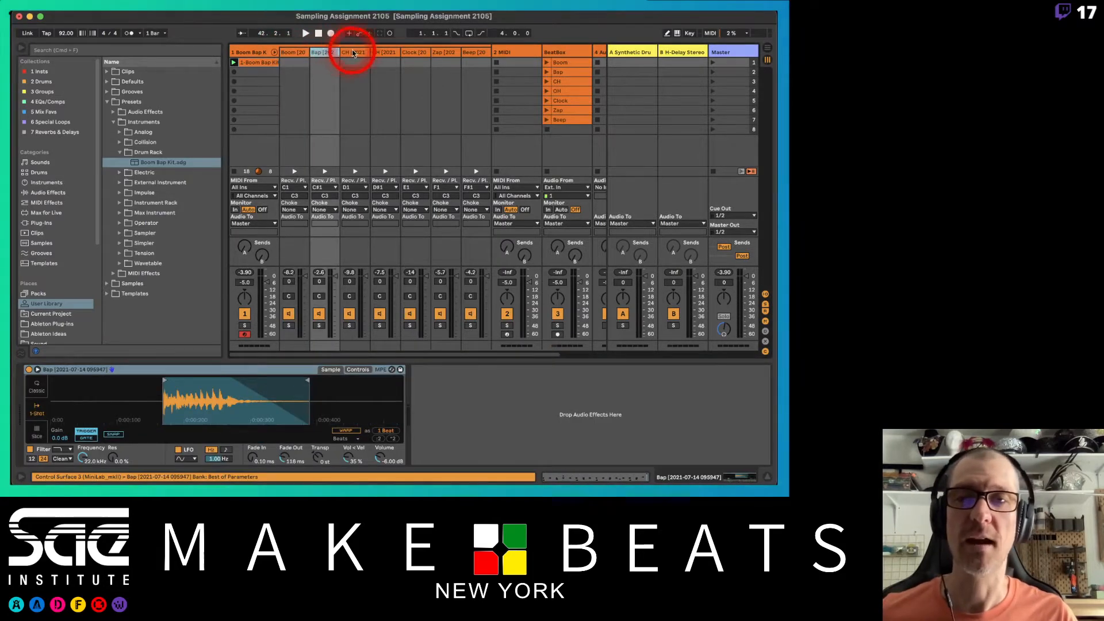
left_click(354, 53)
left_click(384, 52)
left_click(406, 53)
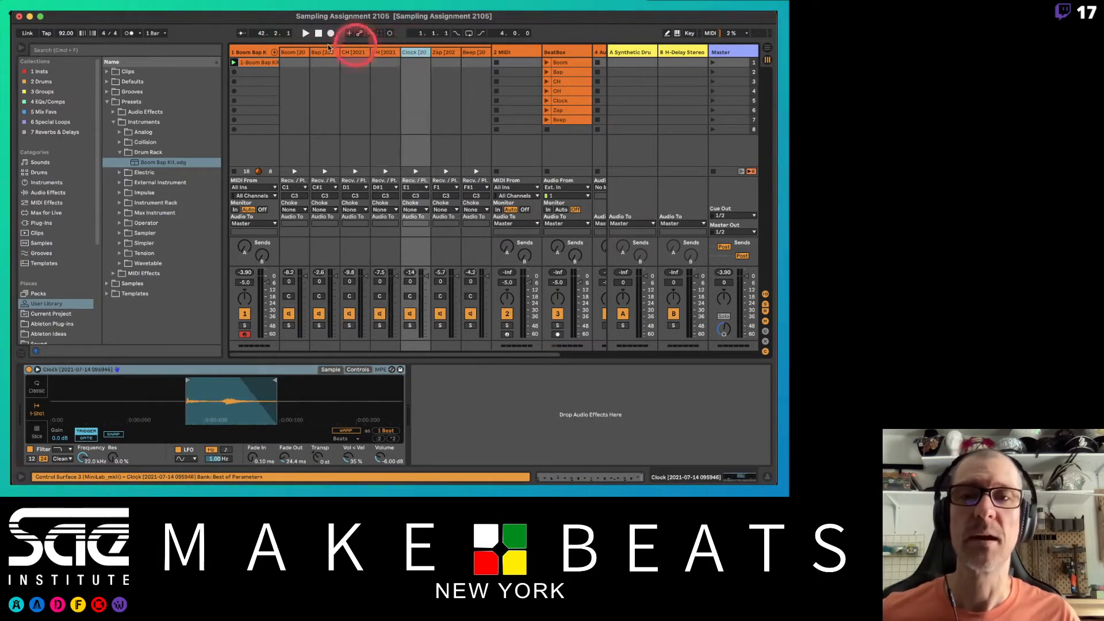
left_click(273, 51)
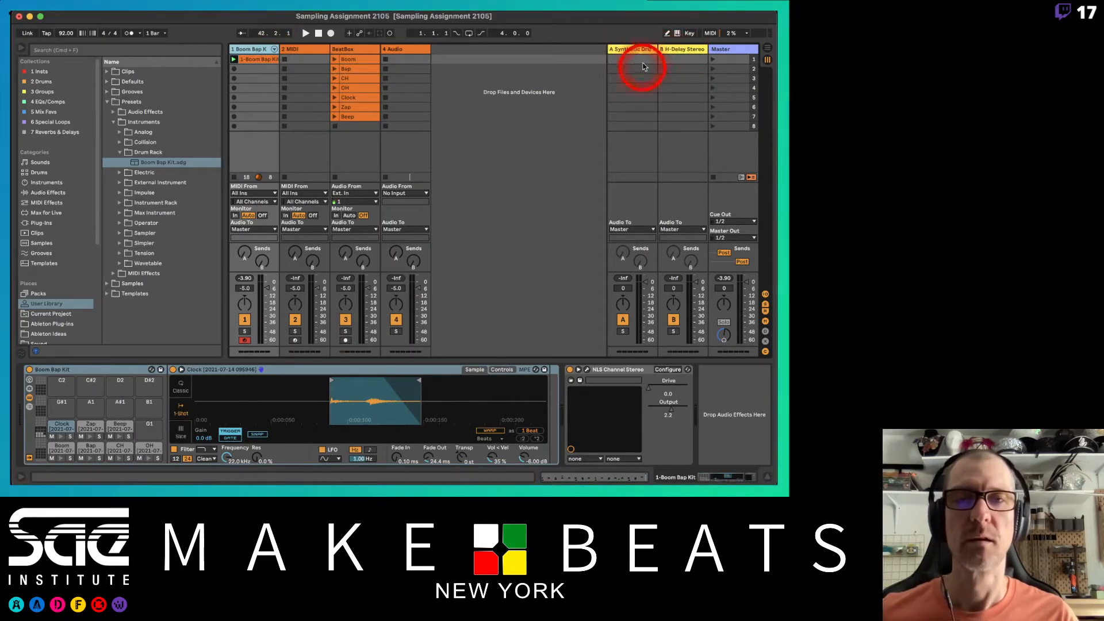
Step: Unfold the Boom Bap Kit track's chains and extract the Boom chain onto its own track
left_click(274, 50)
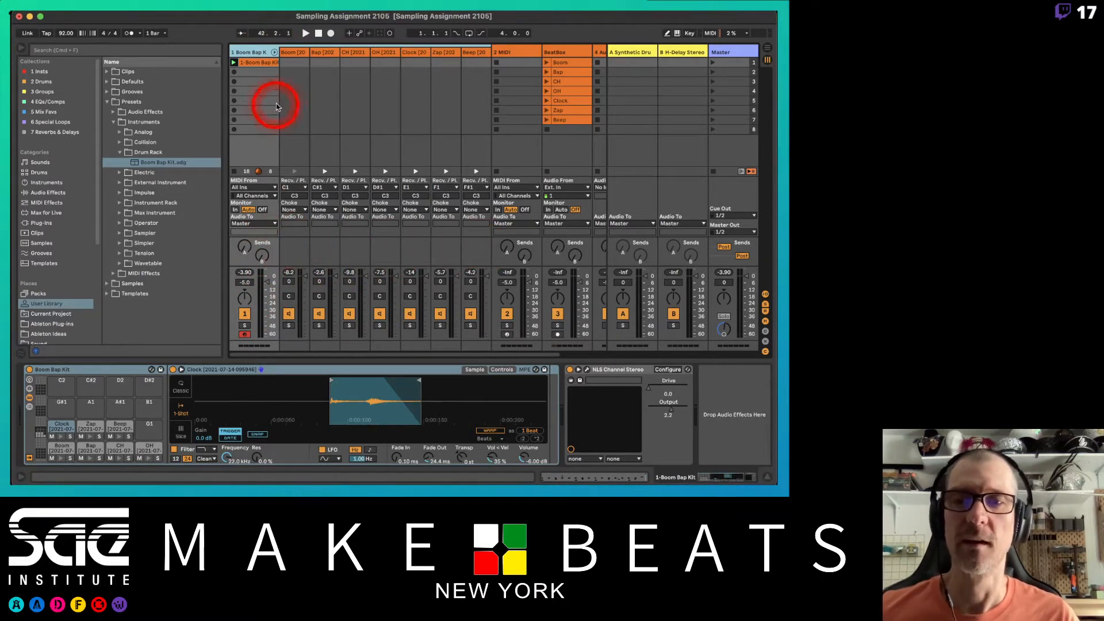
left_click(275, 52)
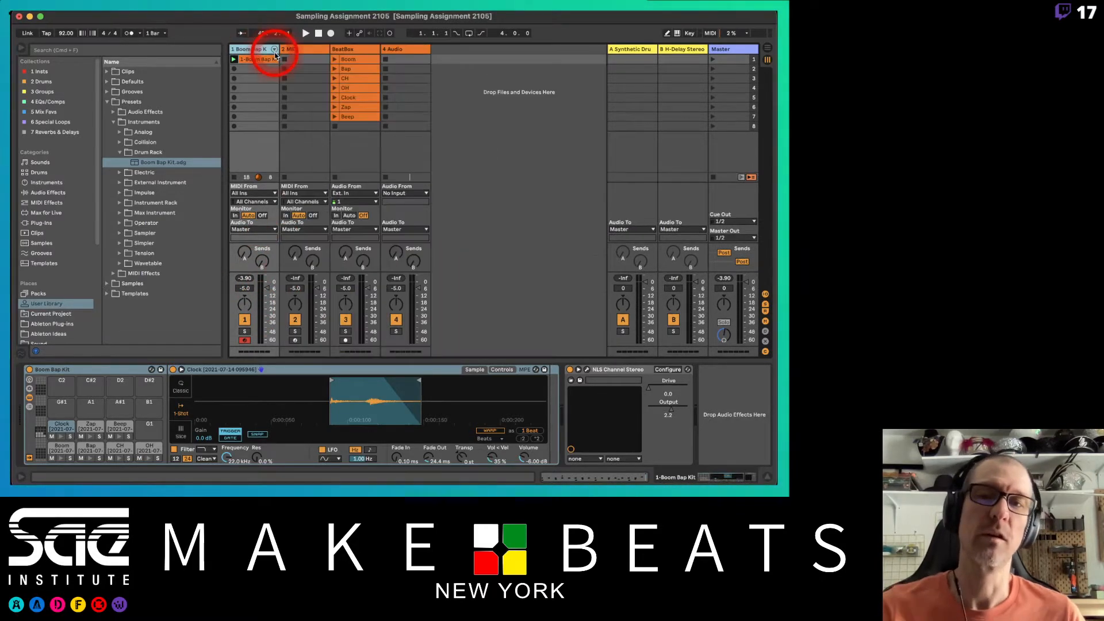
left_click(274, 51)
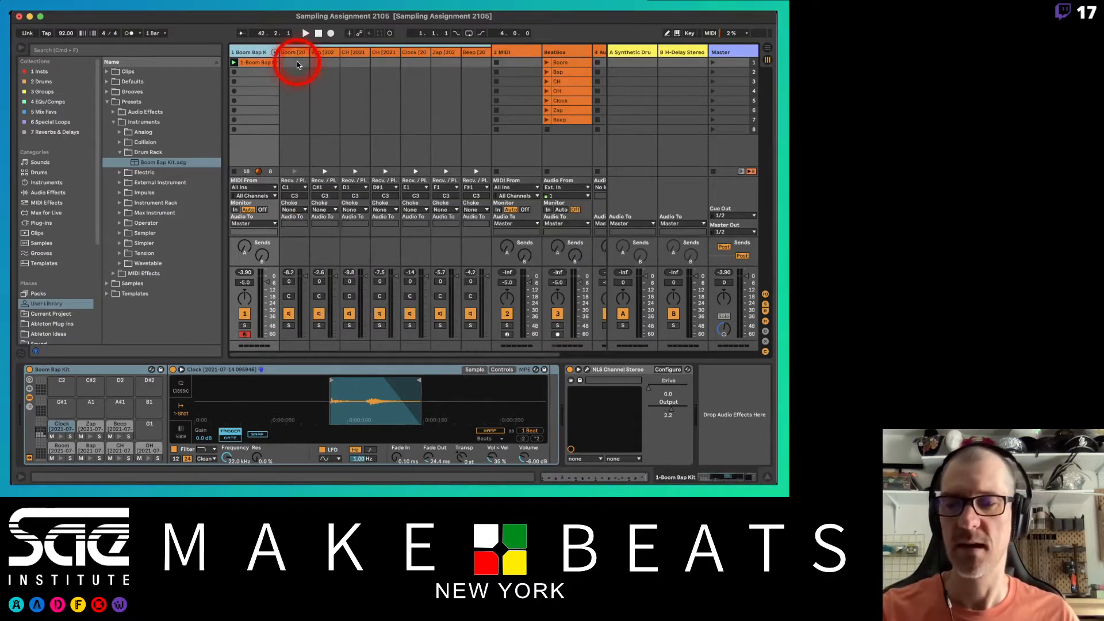
left_click(296, 51)
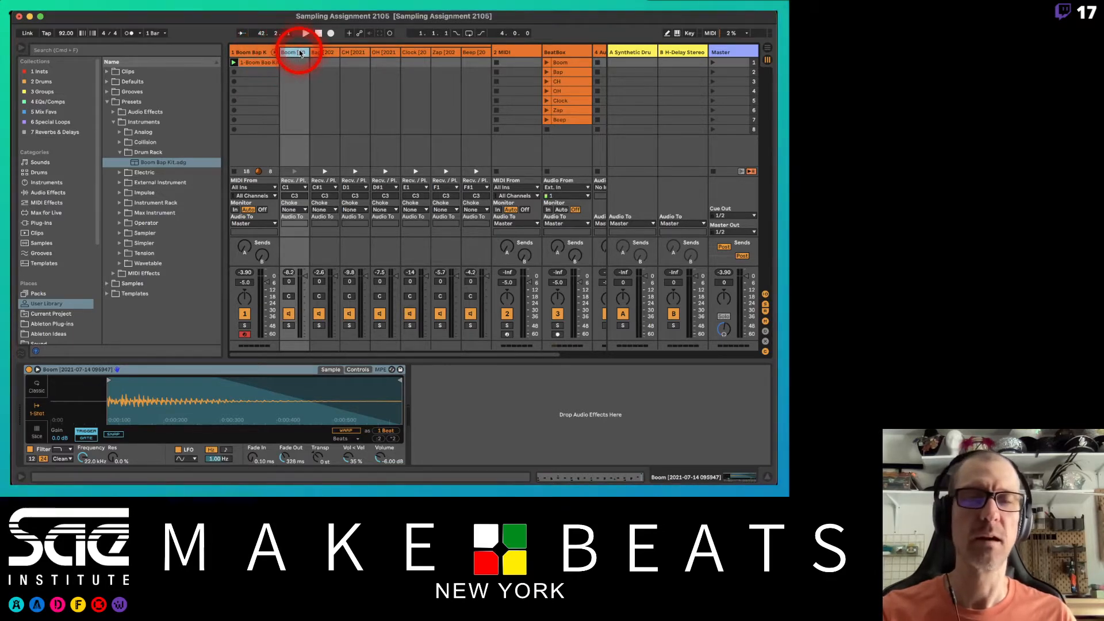
right_click(300, 53)
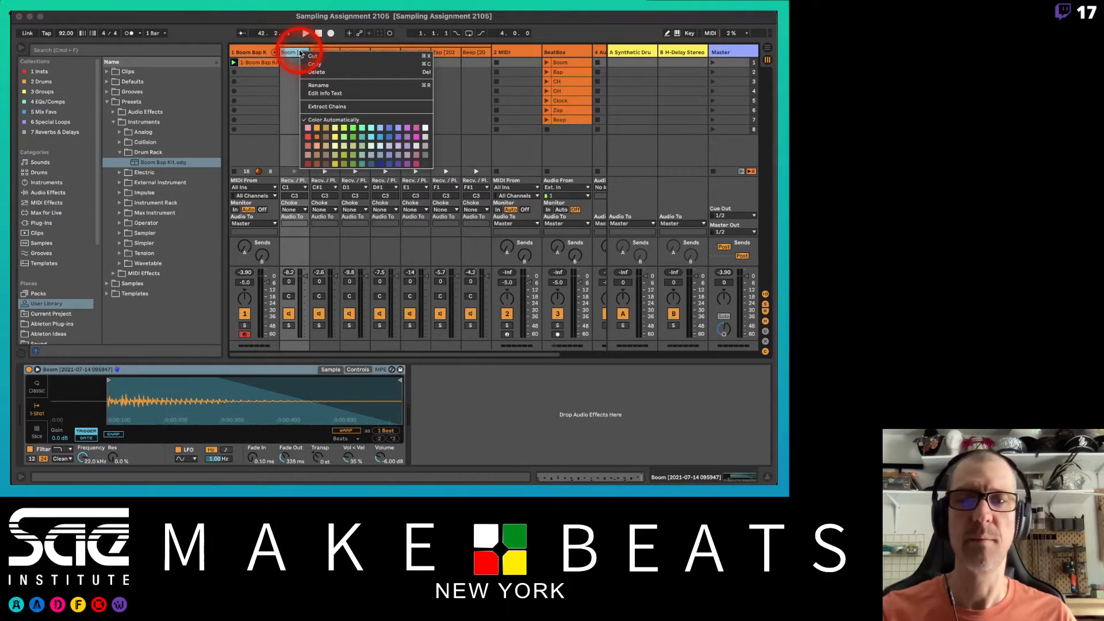
left_click(326, 108)
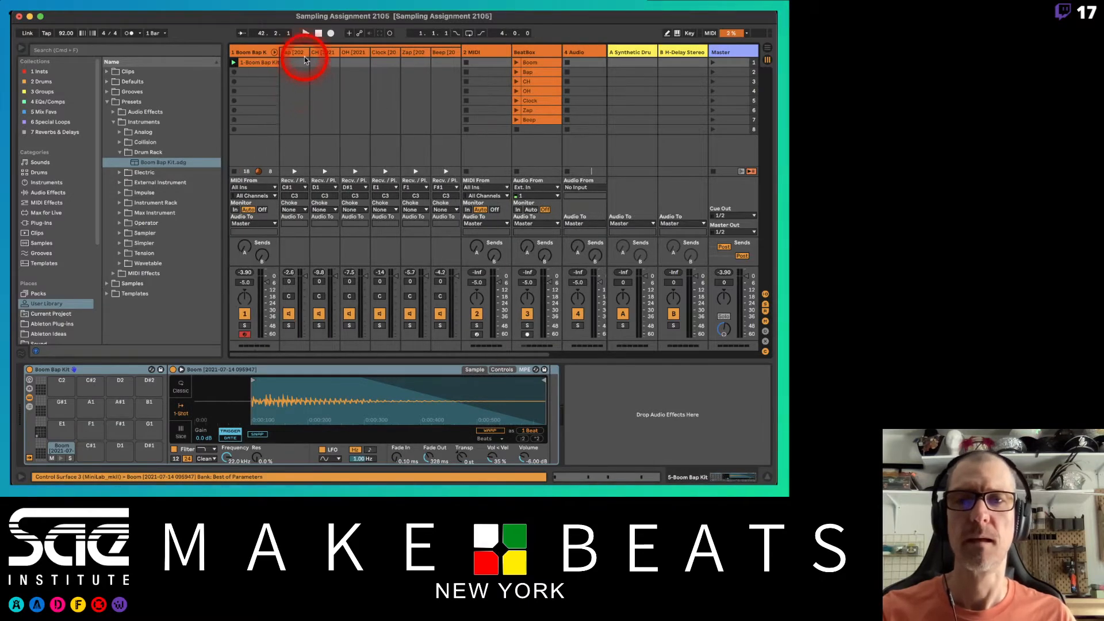
Step: Extract the Bap chain from the Boom Bap Kit track onto its own track
right_click(303, 53)
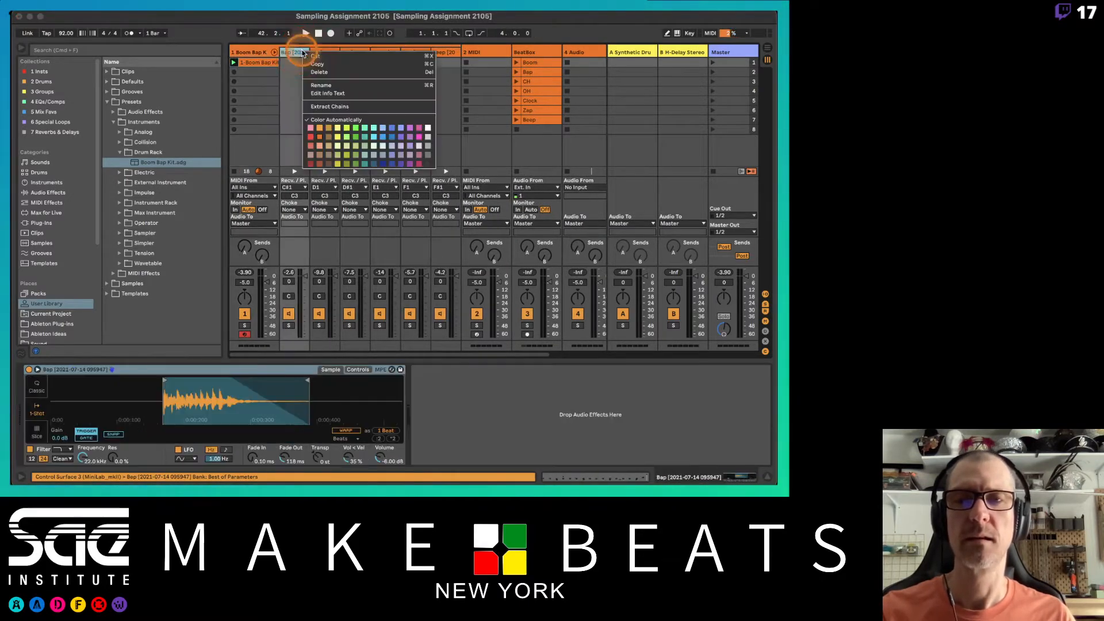
left_click(316, 106)
scroll(316, 86, "left", 4)
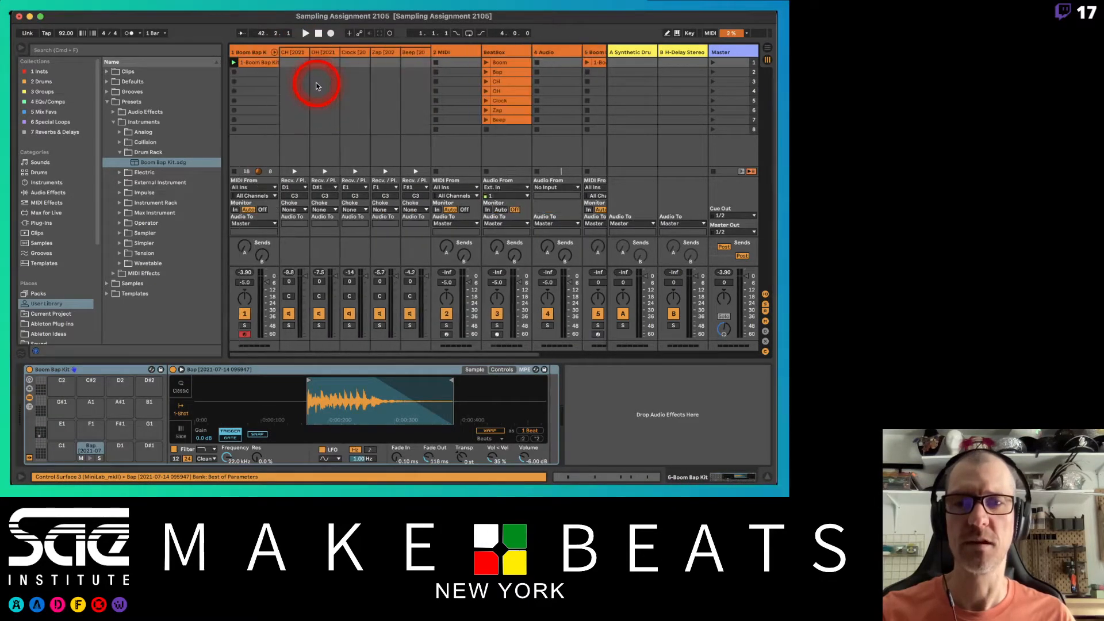
Step: Extract the CH and OH chains together from the Boom Bap Kit track onto one shared track
left_click(292, 52)
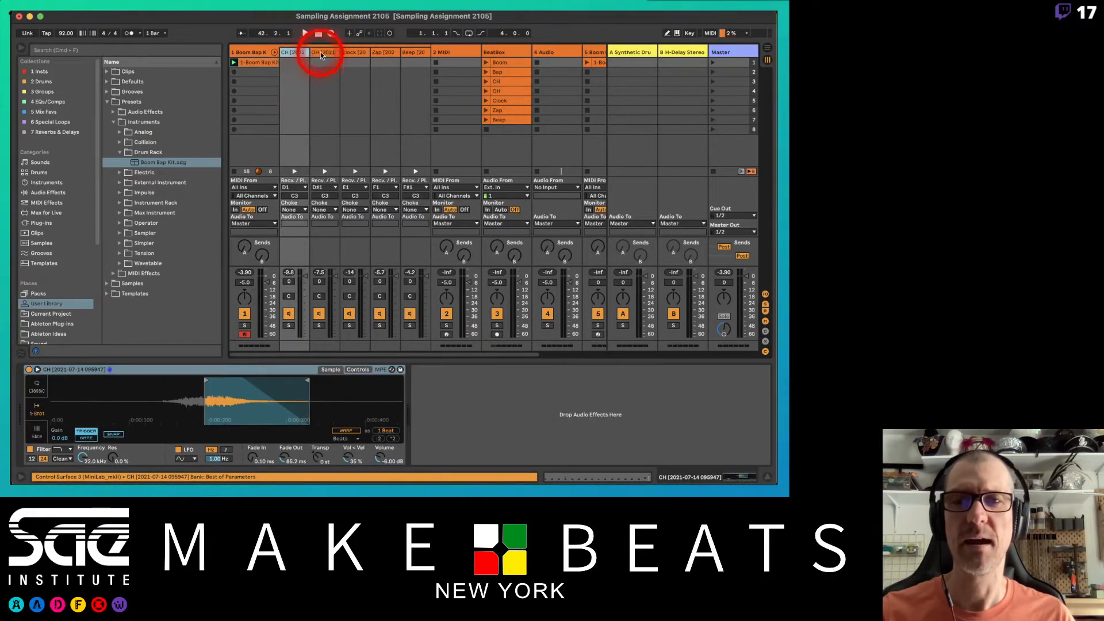
left_click(321, 53)
right_click(321, 54)
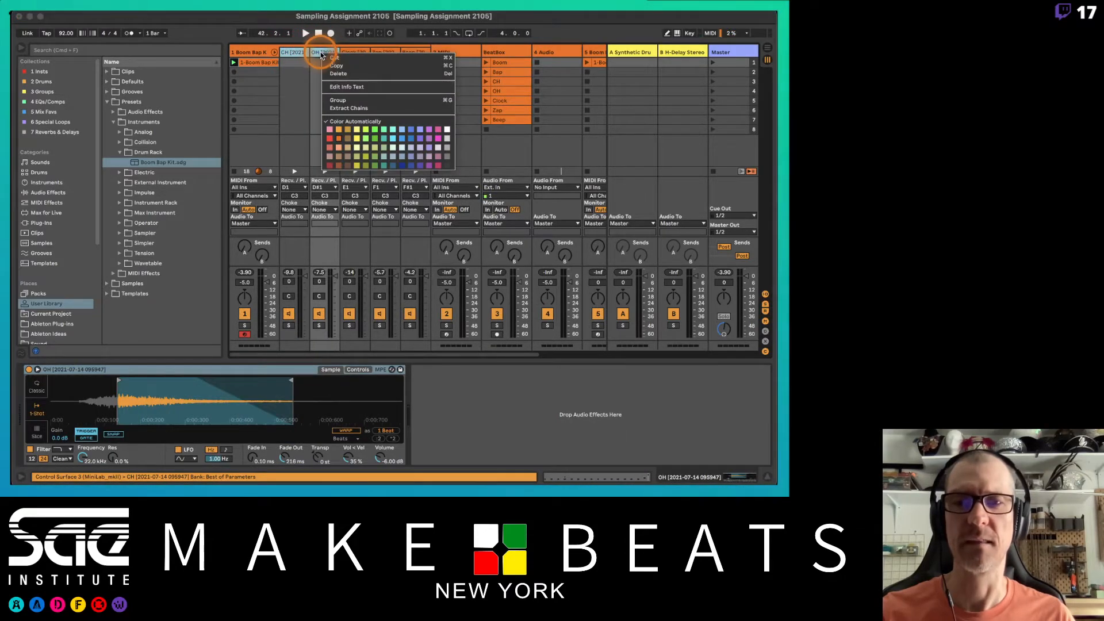
left_click(349, 108)
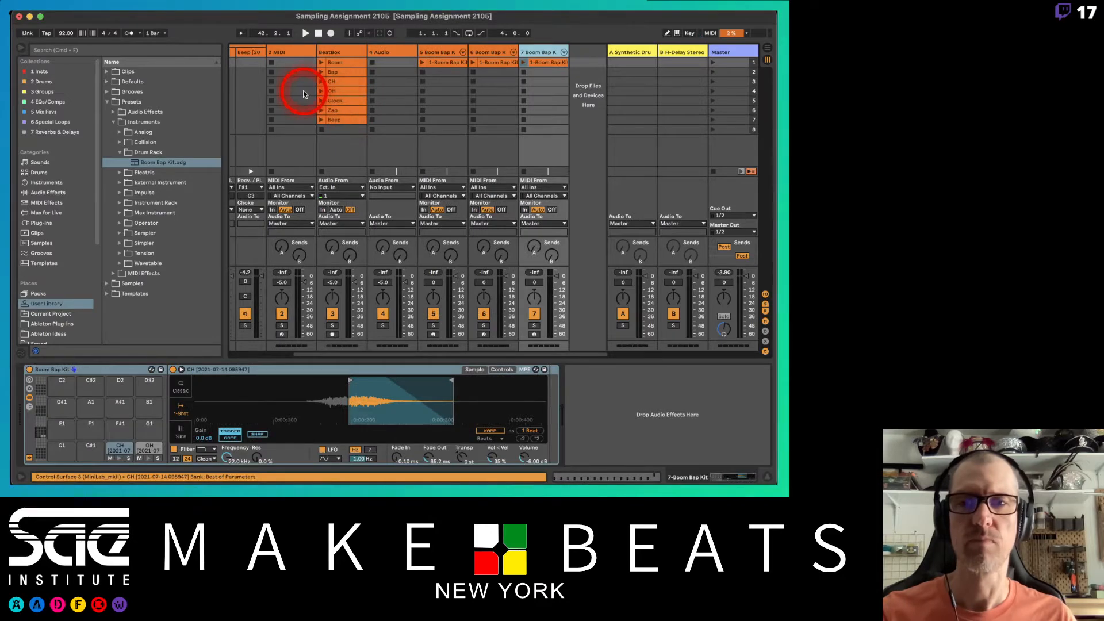
scroll(303, 93, "left", 4)
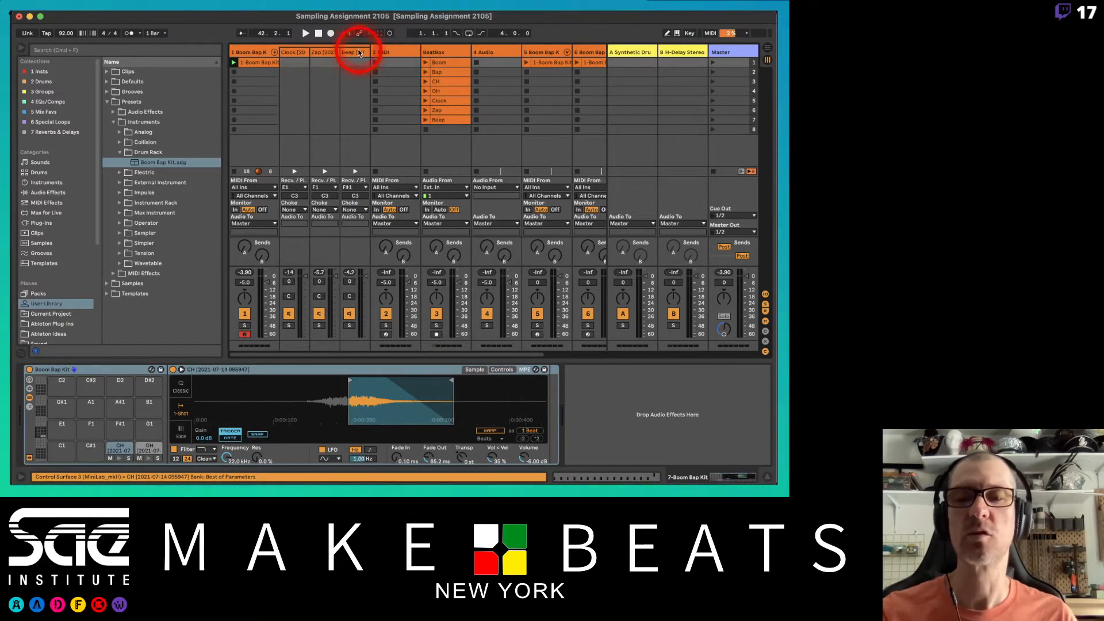
Step: Extract the Beep chain and the Clock chain from the Boom Bap Kit track onto two separate tracks
left_click(357, 52)
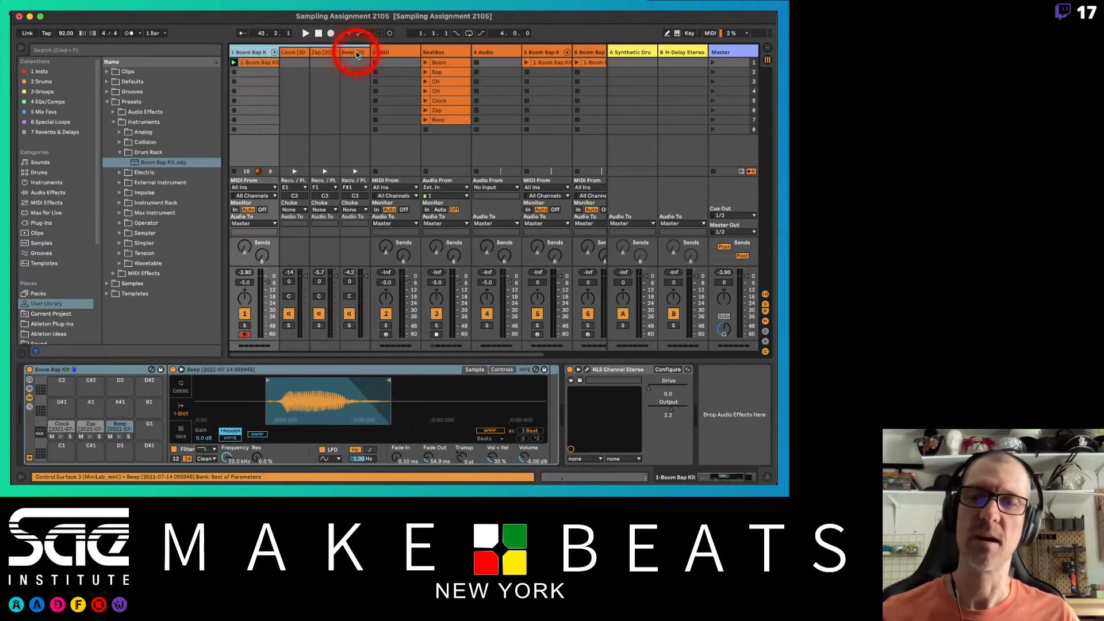
right_click(357, 53)
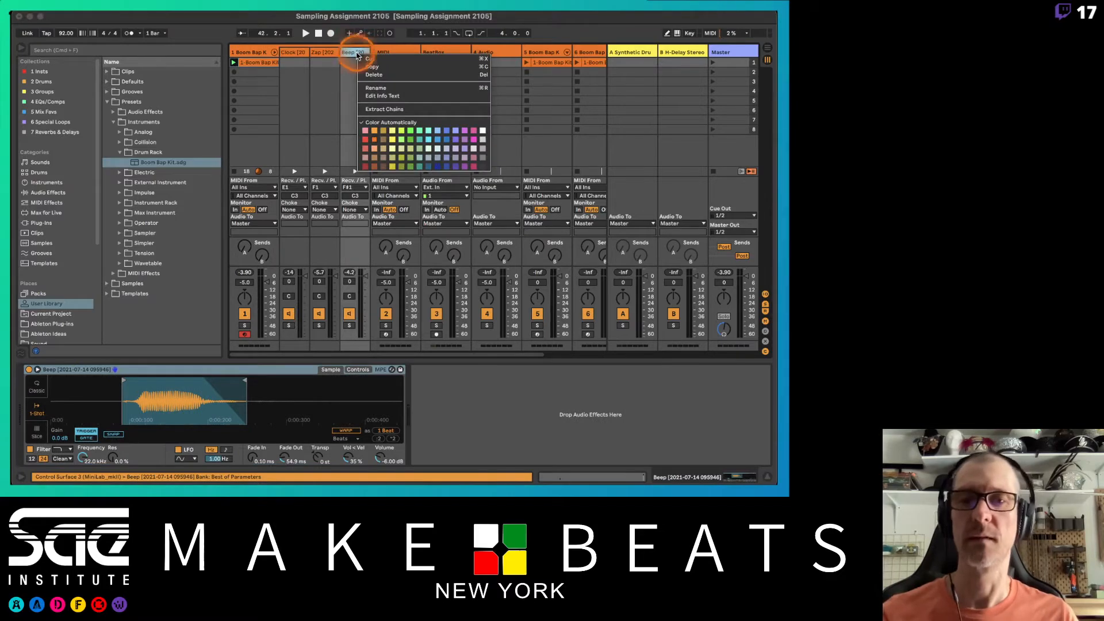
left_click(385, 109)
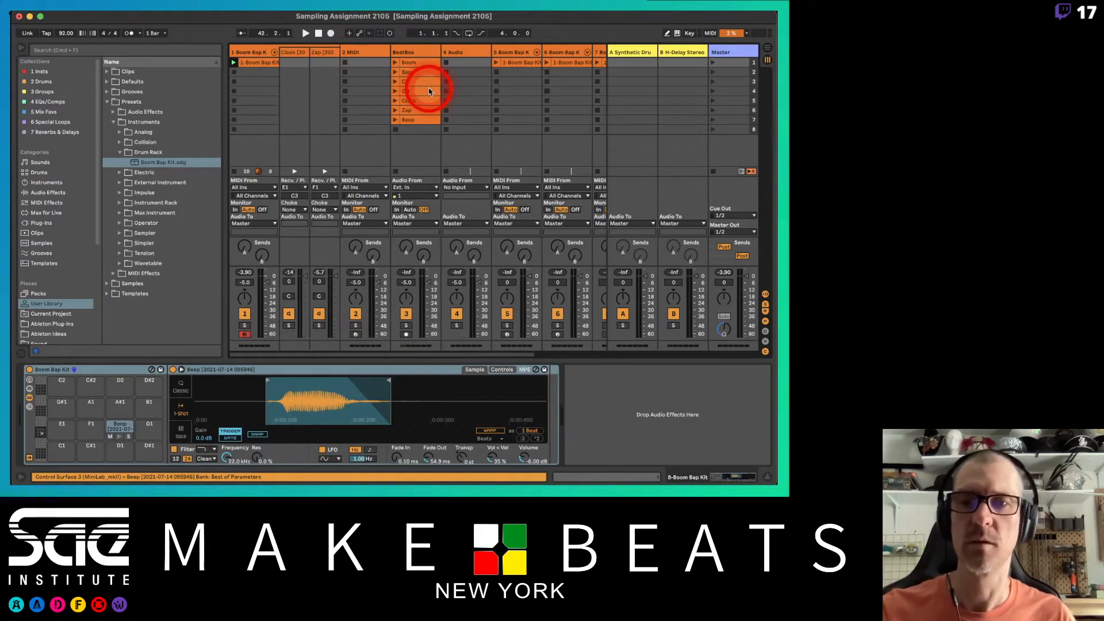
left_click(291, 81)
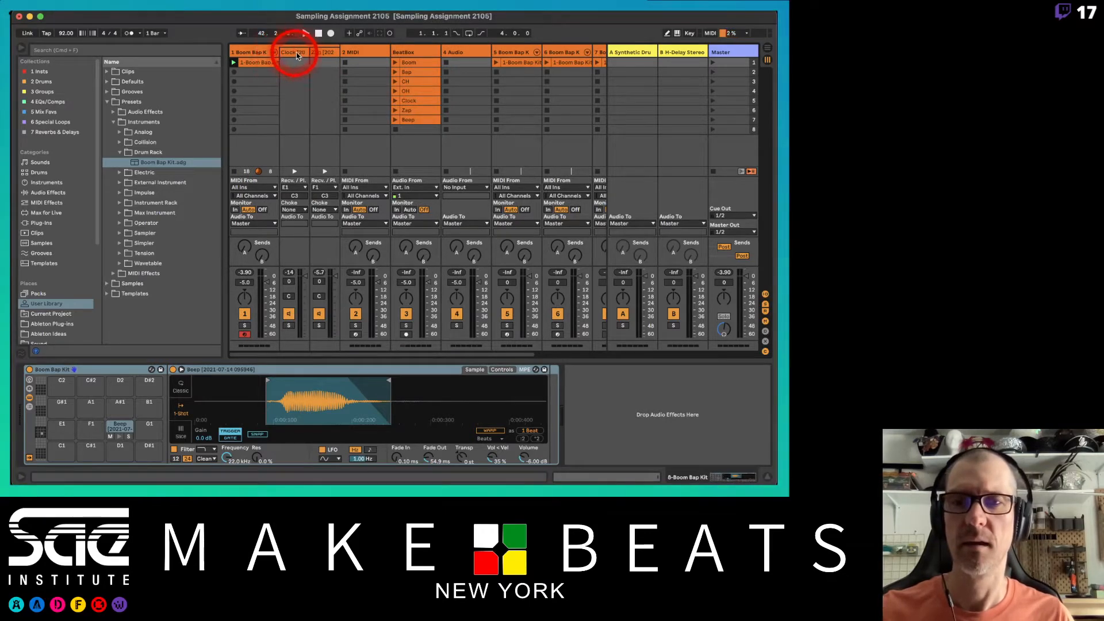
right_click(294, 53)
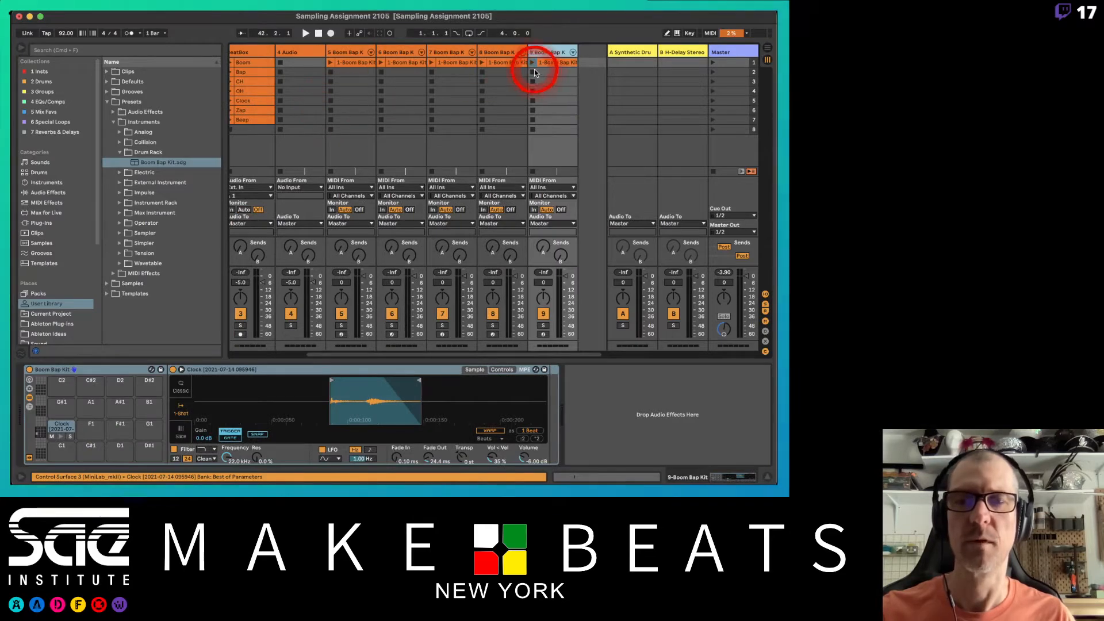
Step: Examine the MIDI notes in each extracted clip on tracks 5 to 9
left_click(360, 62)
left_click(360, 62)
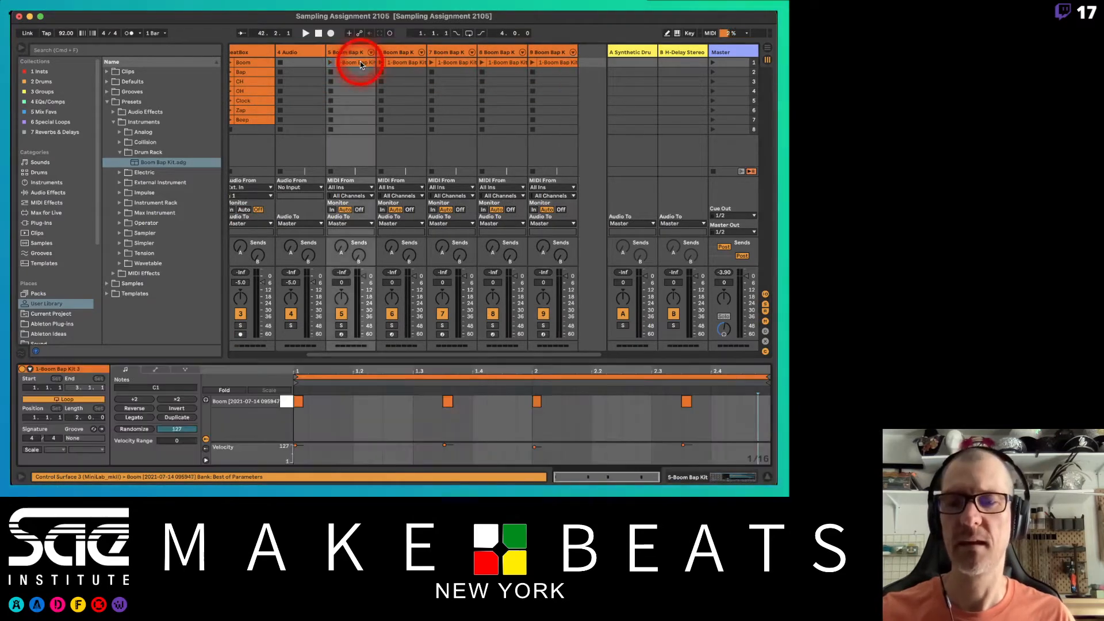
left_click(403, 62)
left_click(443, 63)
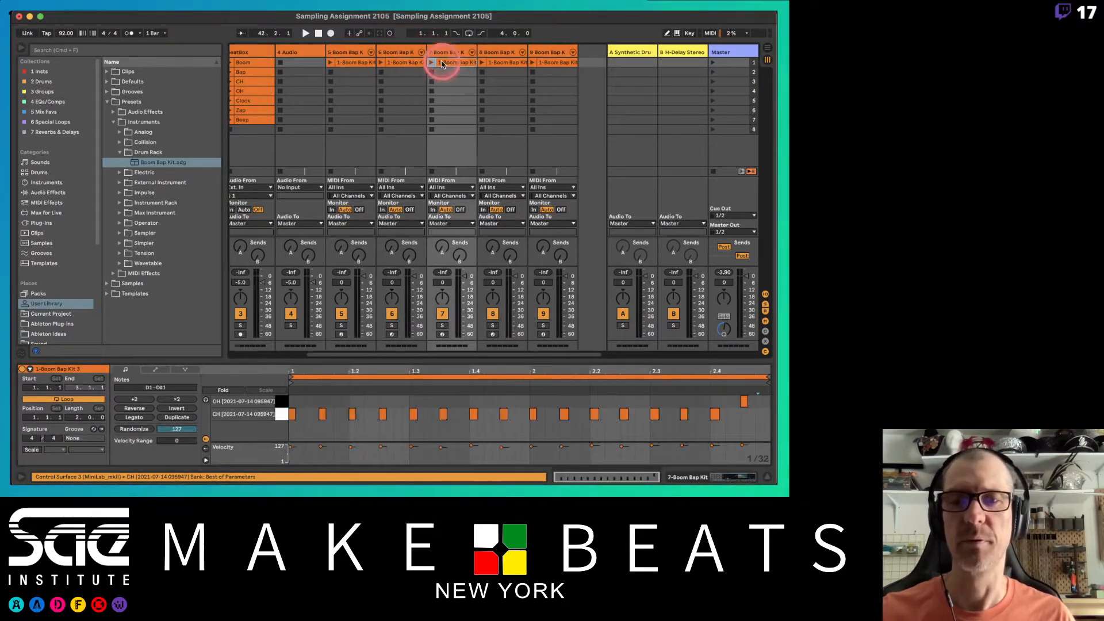
left_click(492, 62)
left_click(552, 66)
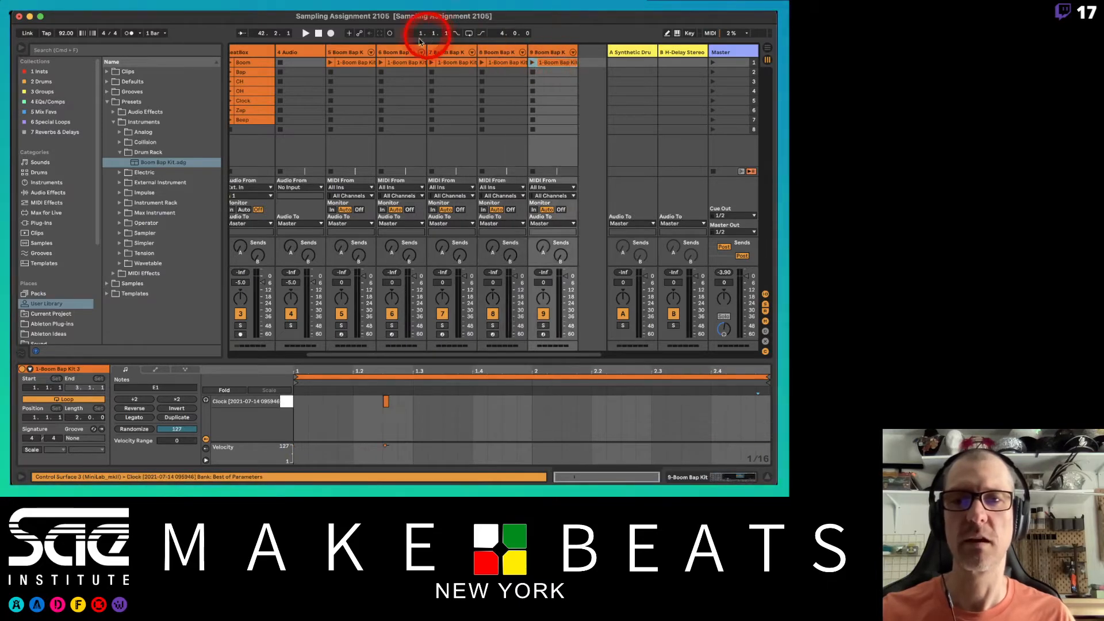
left_click(351, 53)
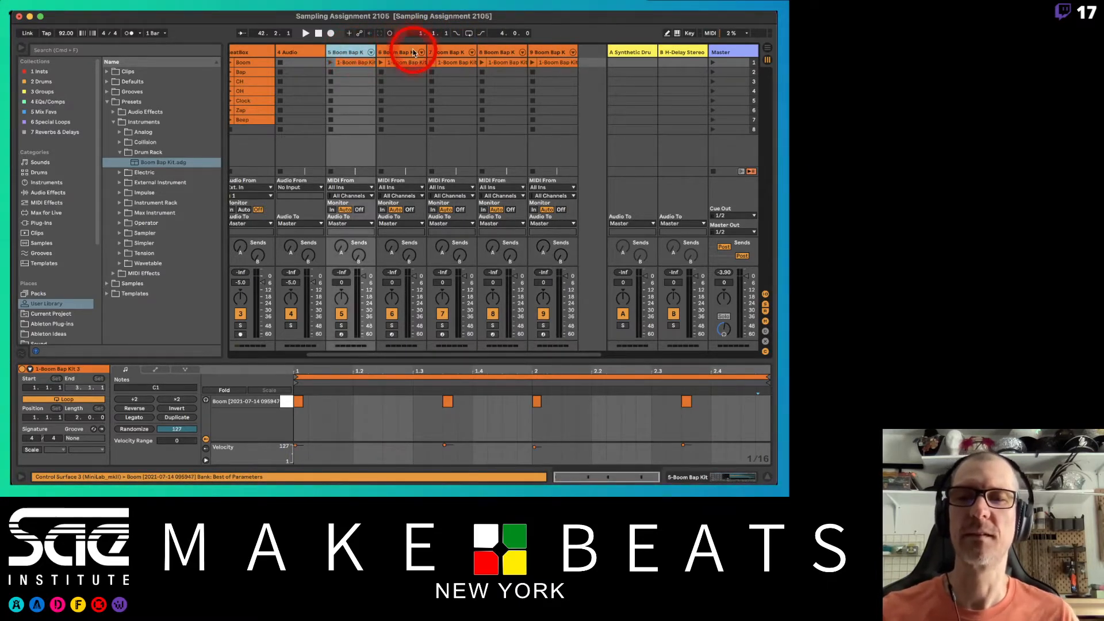
Step: Remove the original clip from track 1, deactivate all seven BeatBox clips, and fold the Boom Bap Kit chains
scroll(451, 84, "left", 3)
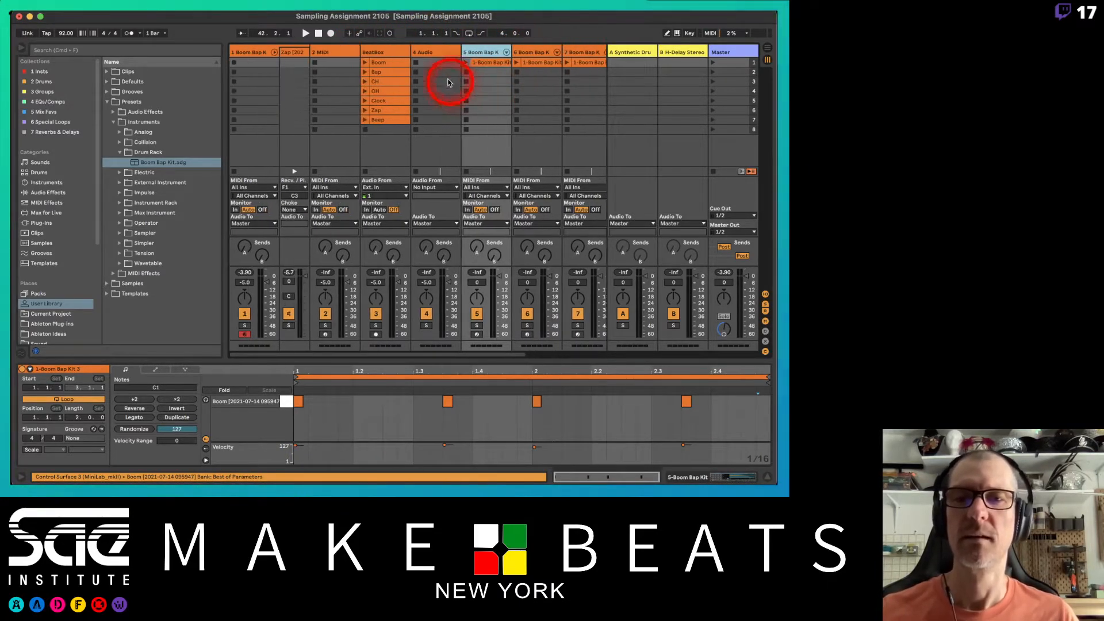
left_click(396, 65)
left_click(400, 120, "shift")
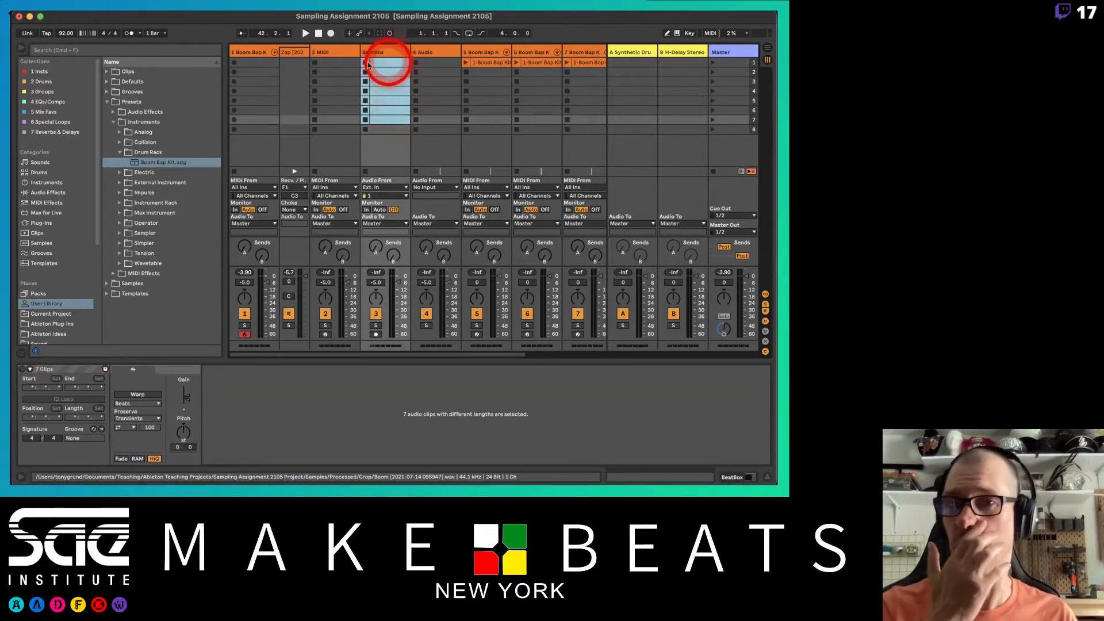
left_click(275, 52)
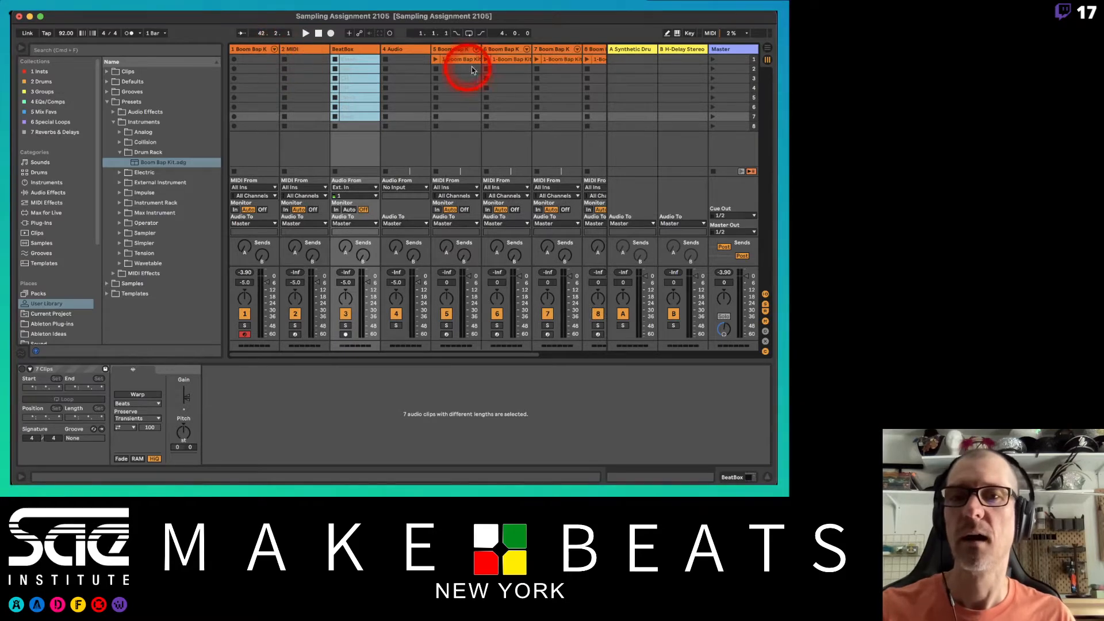
Step: Launch the first scene to play the extracted Boom Bap Kit clips on tracks 5 to 9 together
left_click(456, 49)
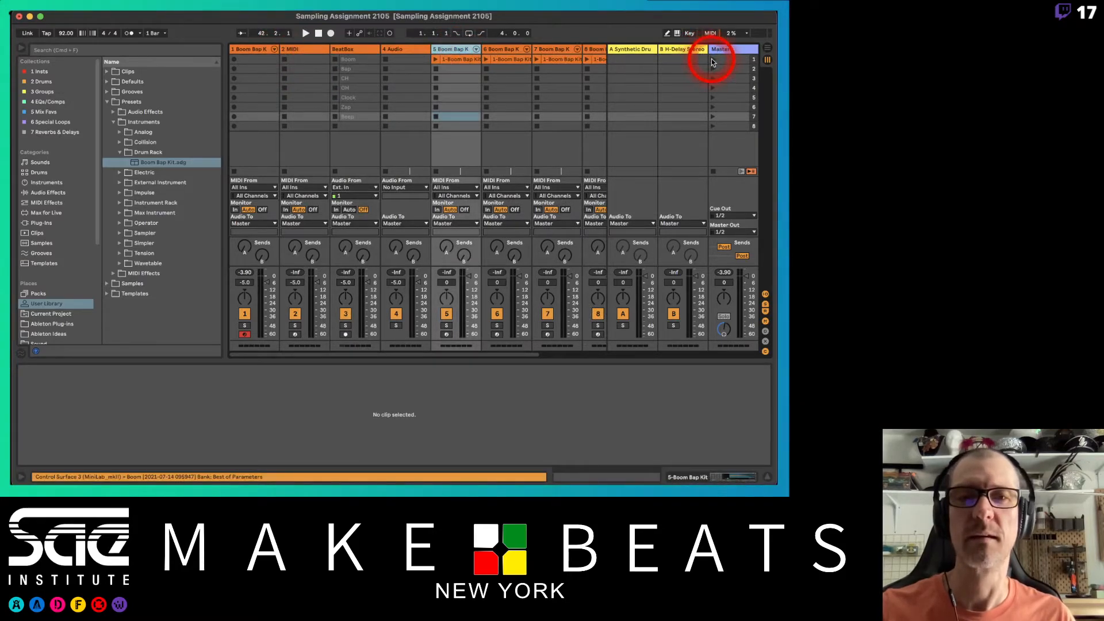
left_click(712, 60)
scroll(540, 73, "right", 3)
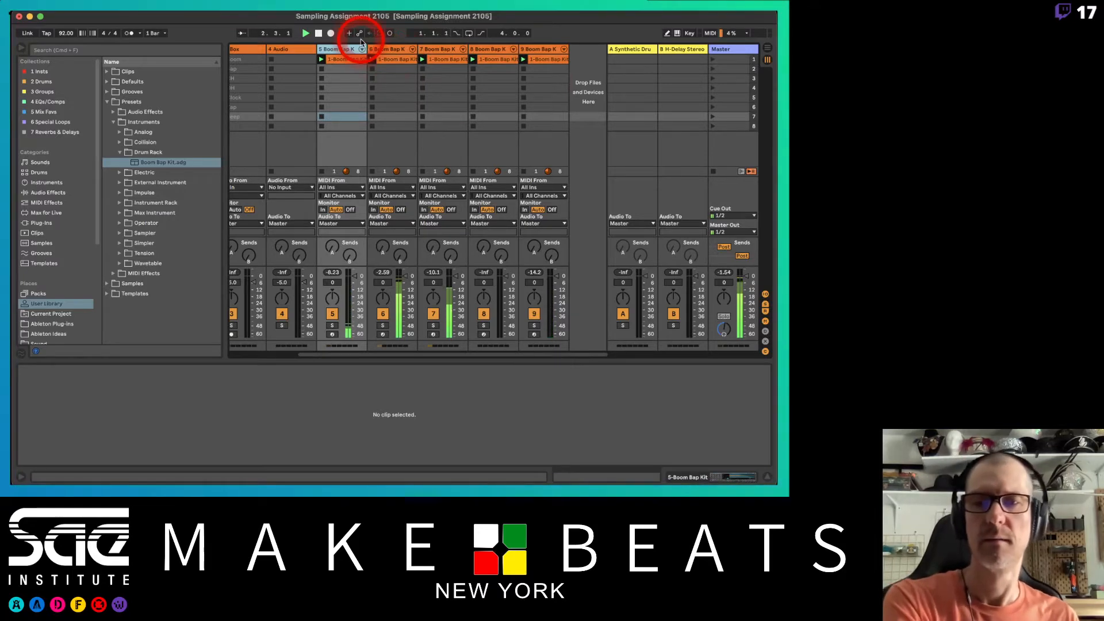
Step: Rename the five extracted tracks 5 to 9 as Boom, Bap, CH, OH and Clock
key("super+r")
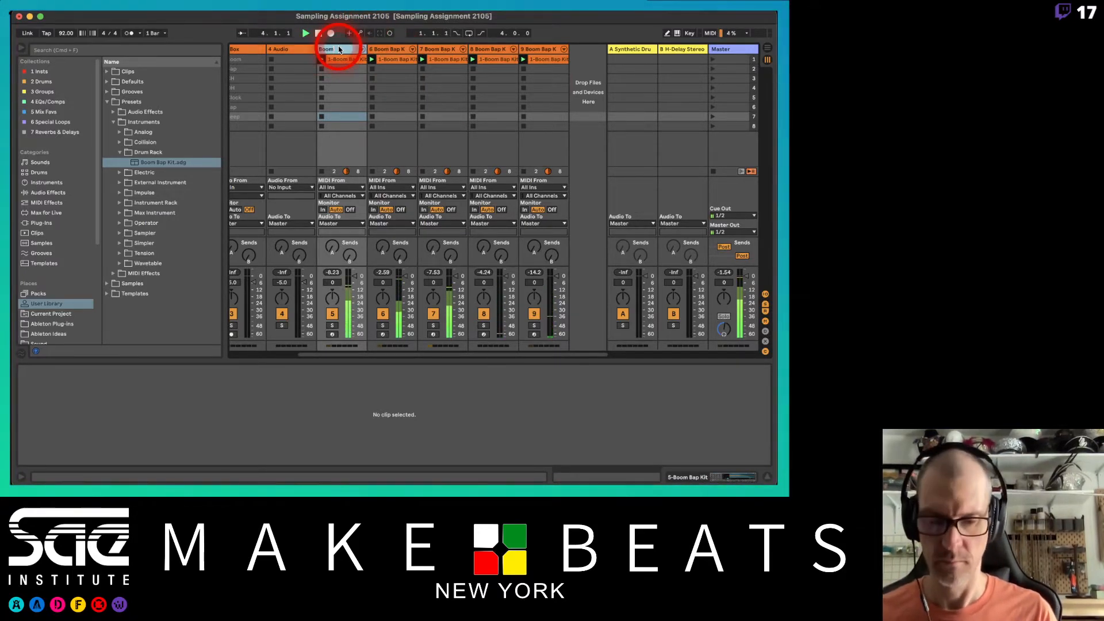
type("Boom")
key("Tab")
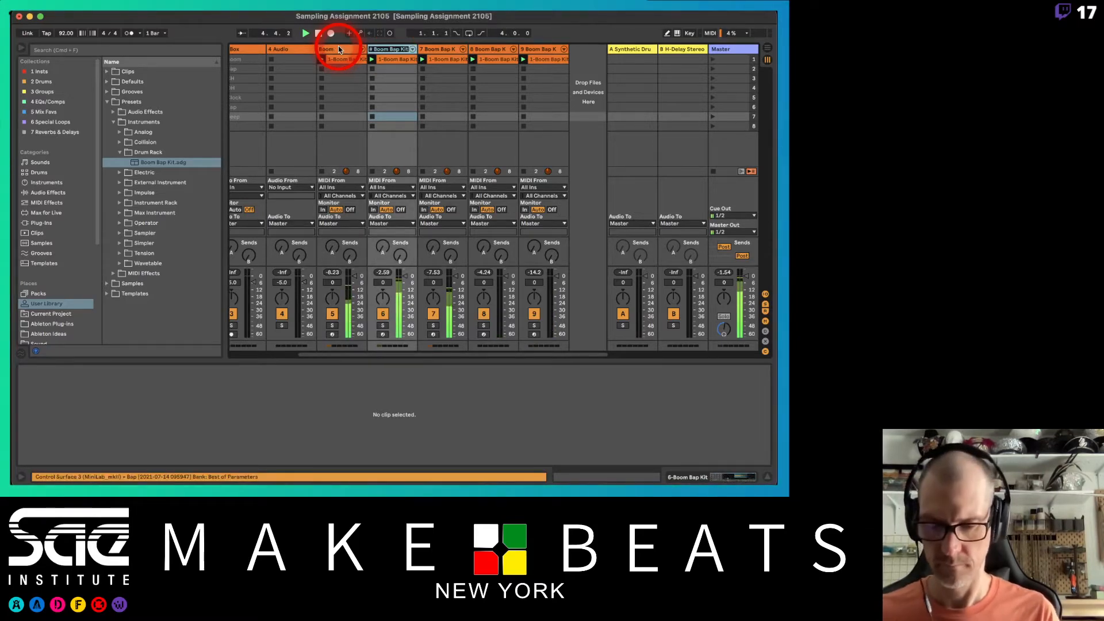
type("Bap")
key("Tab")
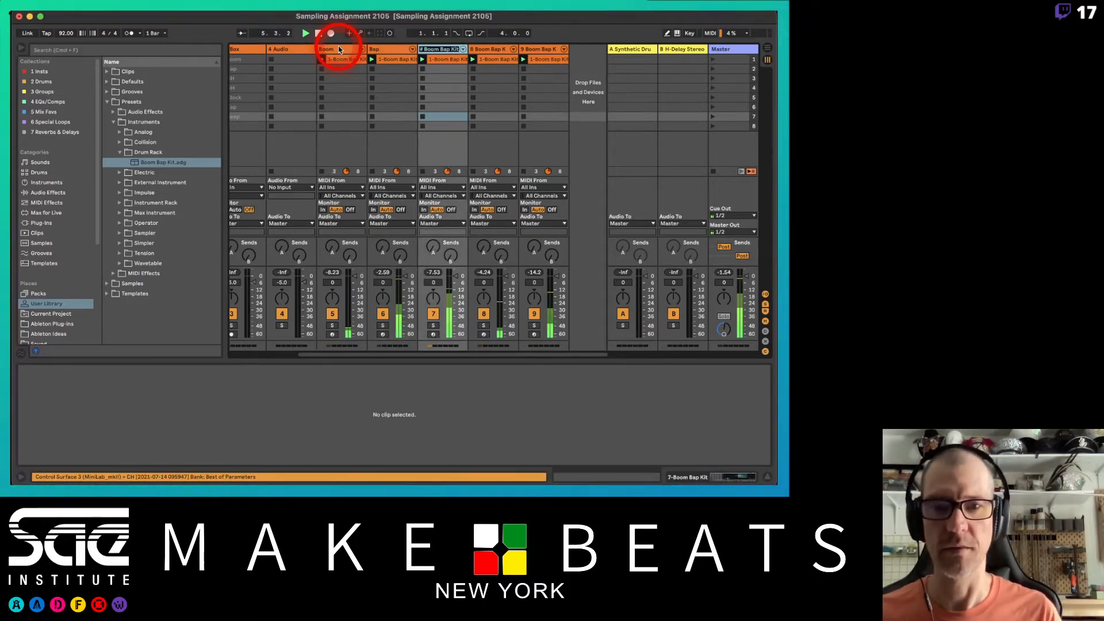
type("CH")
key("Tab")
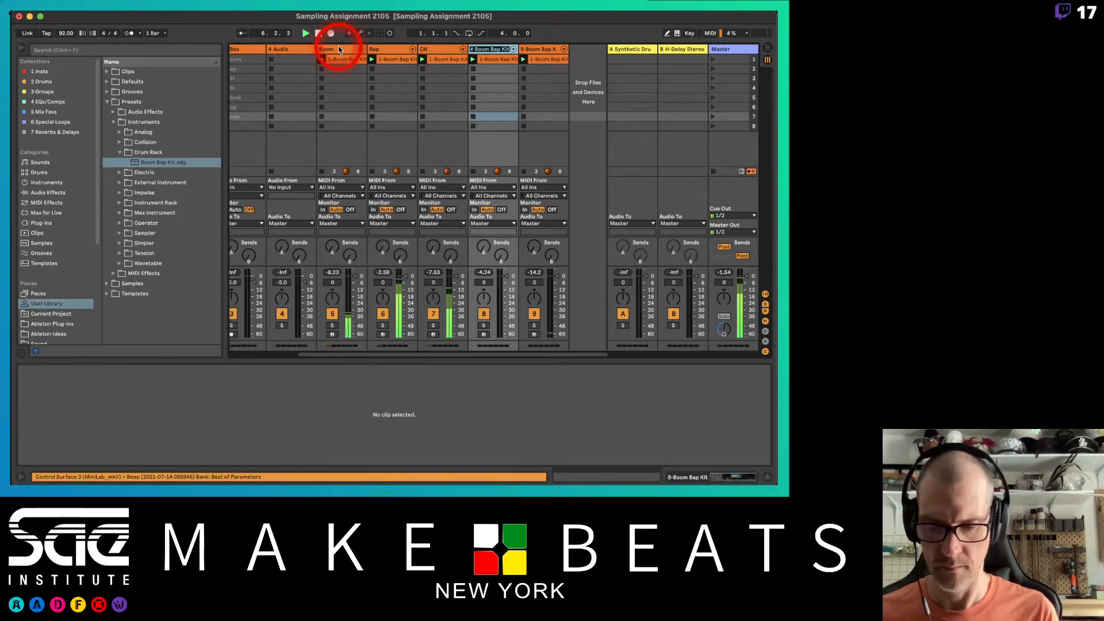
type("OH")
key("Tab")
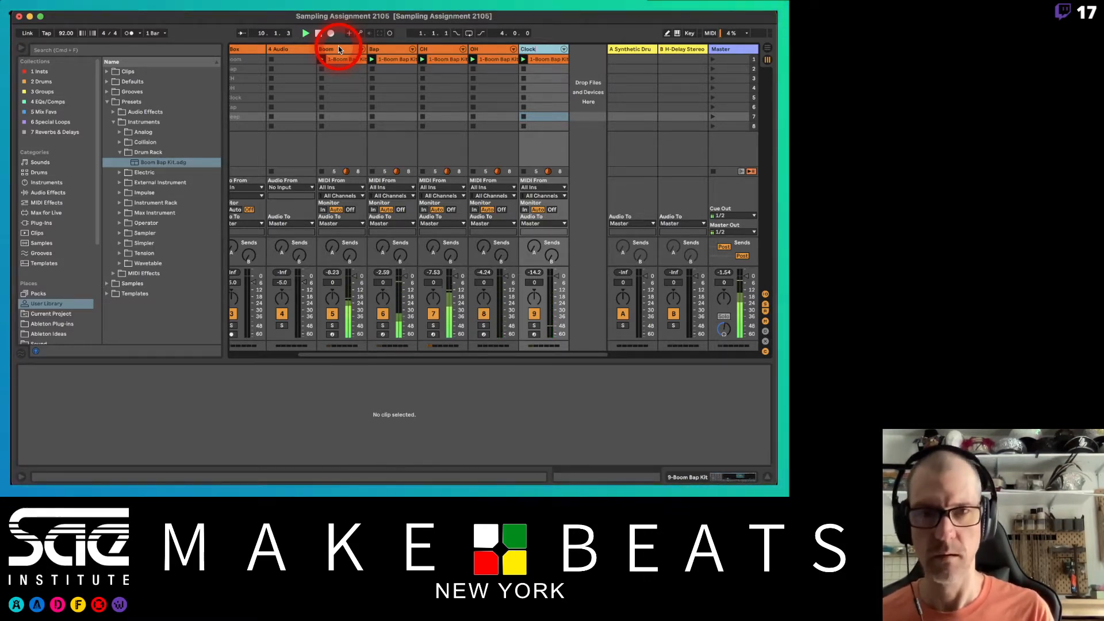
Step: Rename the OH track as Boop and the CH track as HH
key("Left")
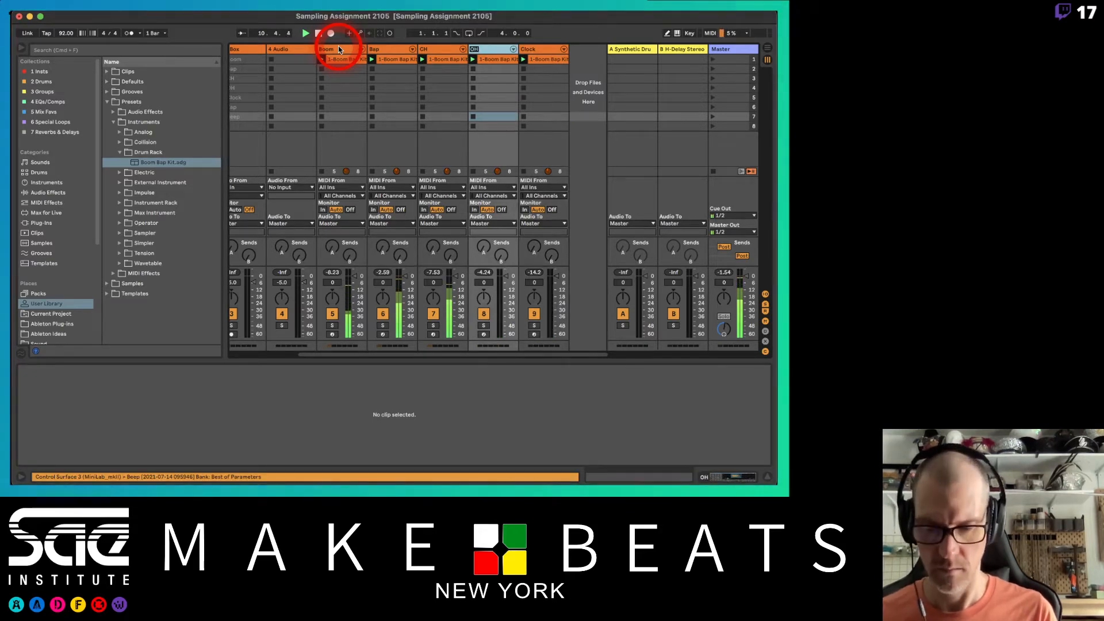
key("Left")
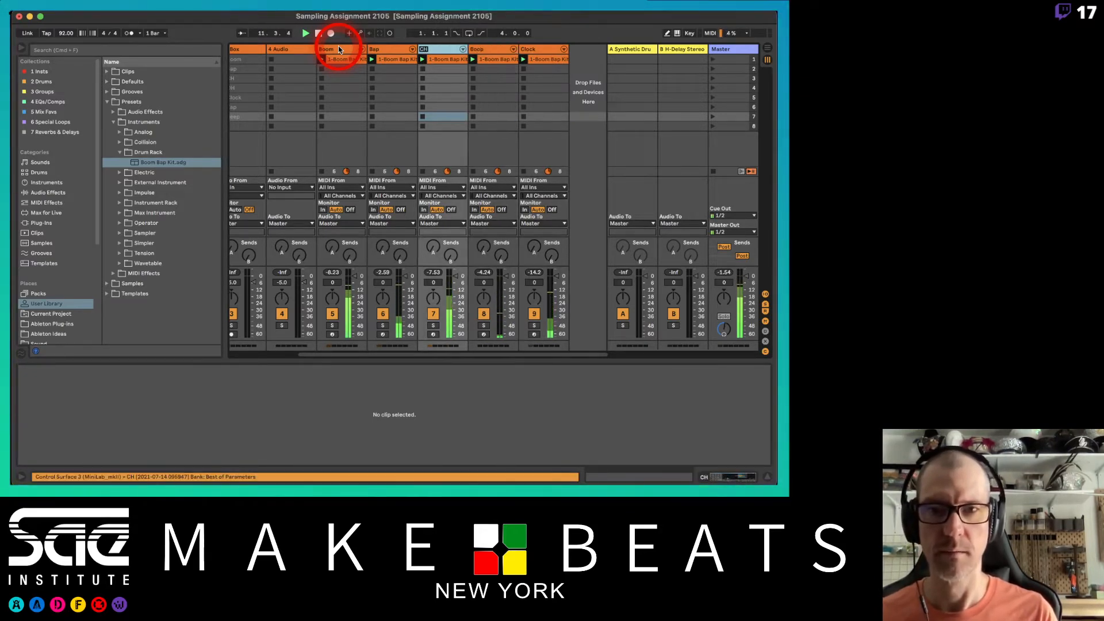
type("HH")
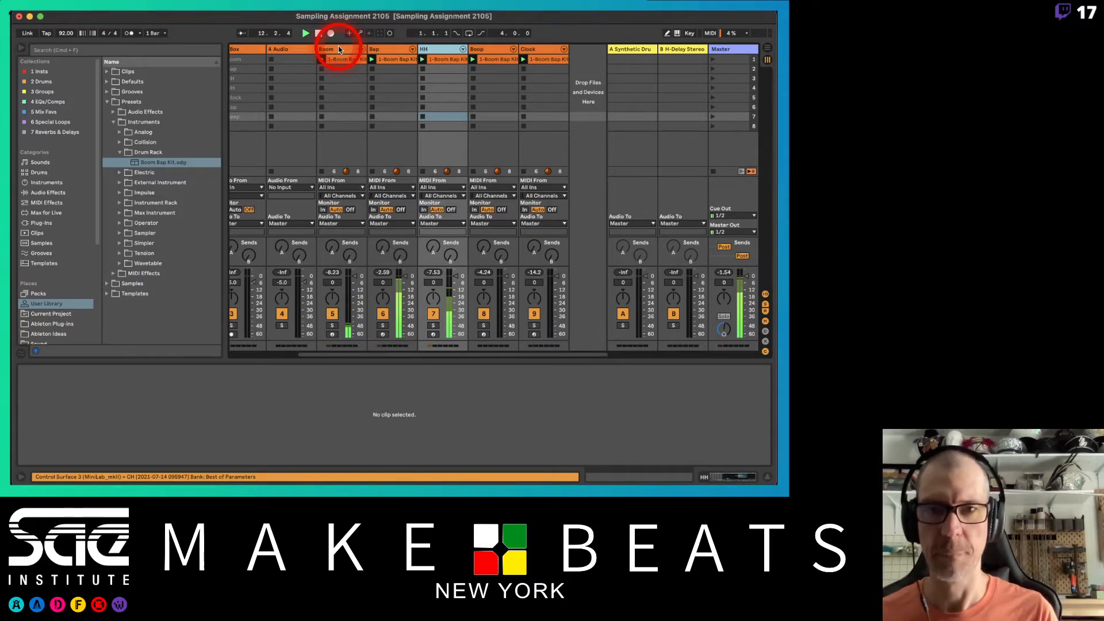
key("Return")
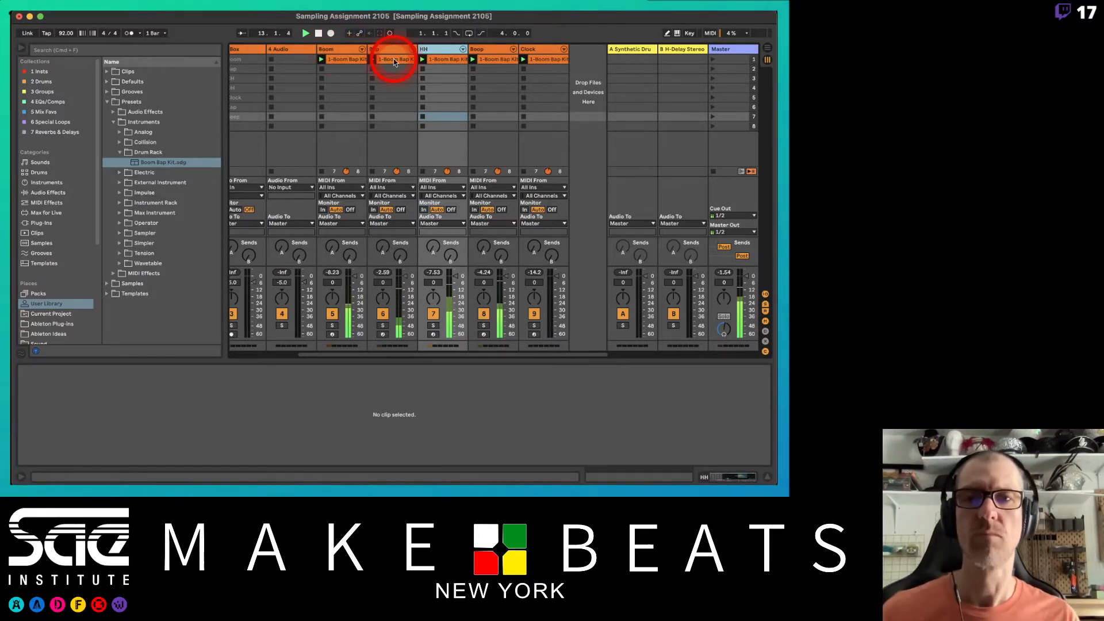
Step: Open the HH clip's notes, solo the HH track for playback, and enlarge the note editor
left_click(445, 60)
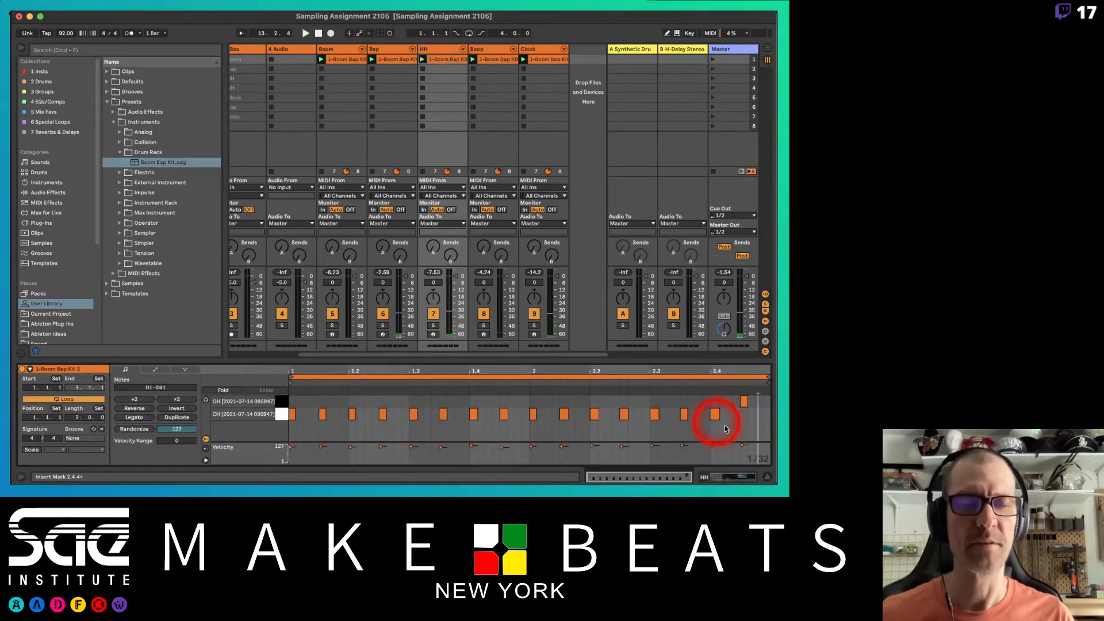
left_click(744, 403)
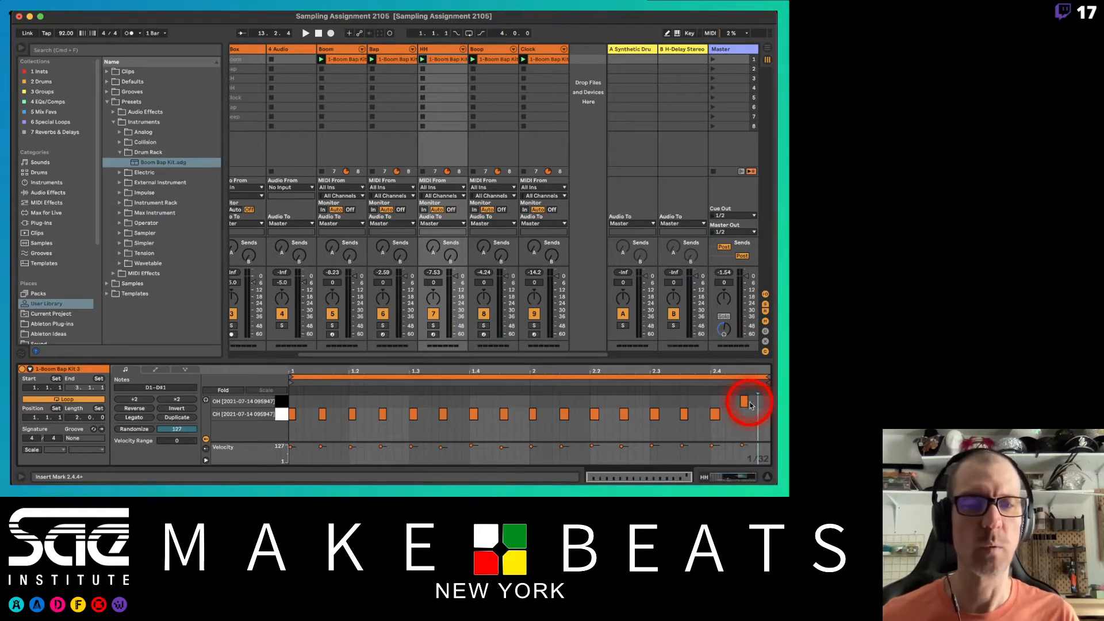
left_click(740, 403)
left_click(460, 87)
left_click(440, 337)
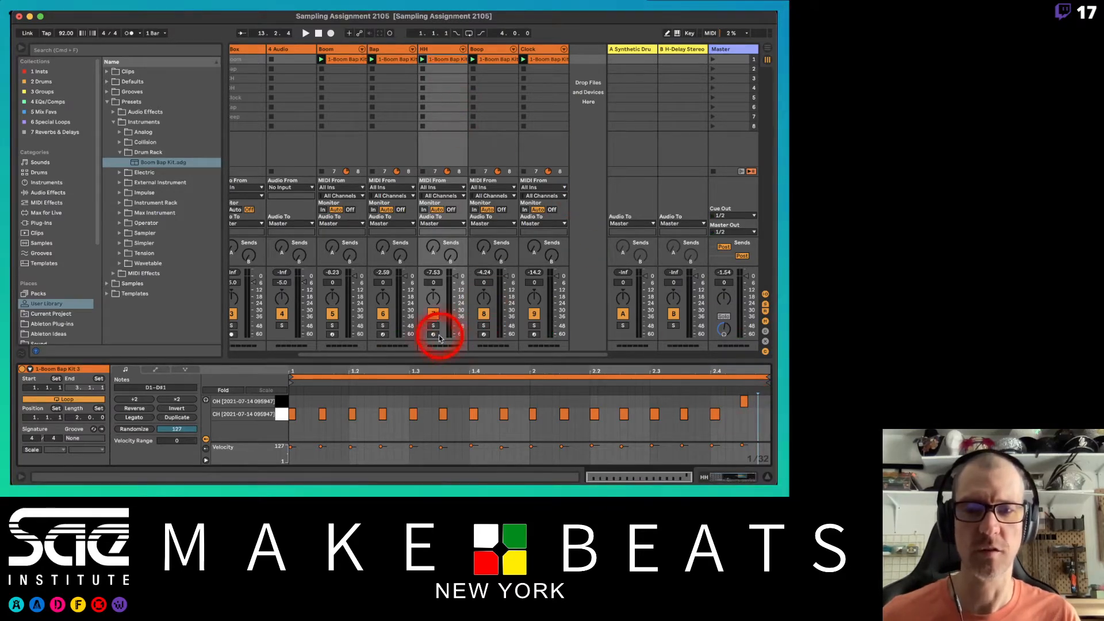
left_click(433, 326)
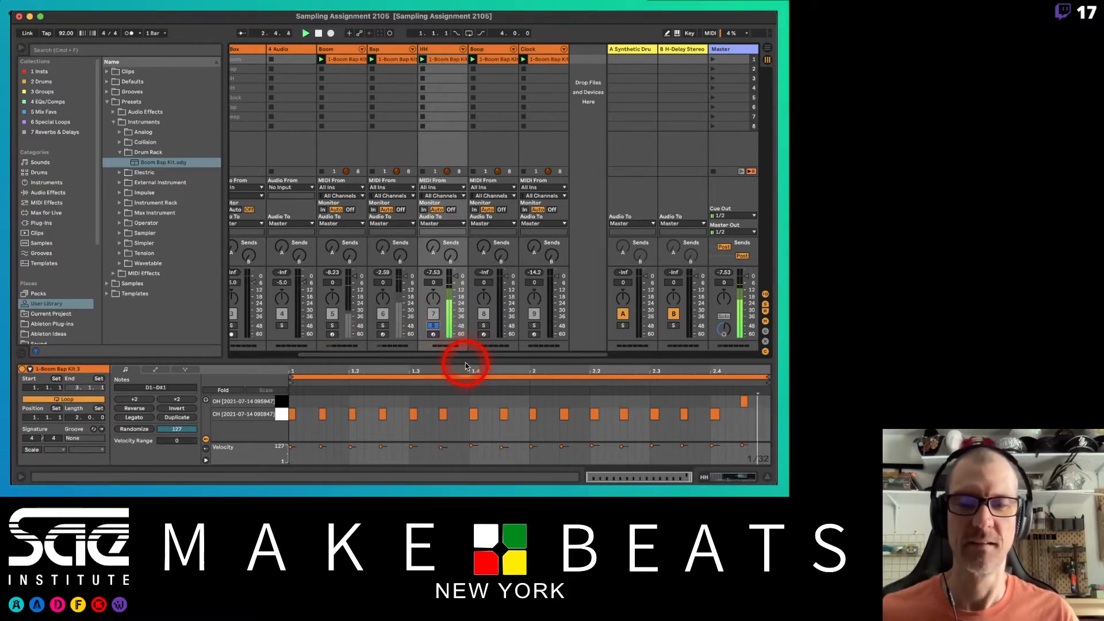
left_click_drag(464, 361, 481, 283)
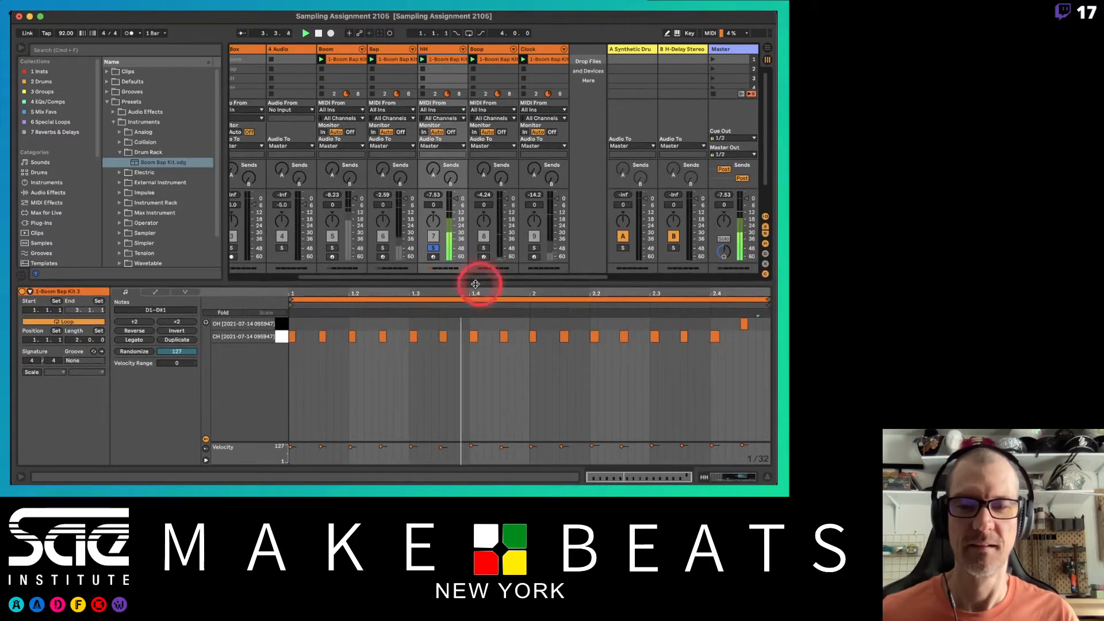
Step: Lower the velocity of the off-beat CH notes from 1.1.2 to 2.3.2 in the HH clip to 57–64
left_click_drag(315, 334, 684, 337)
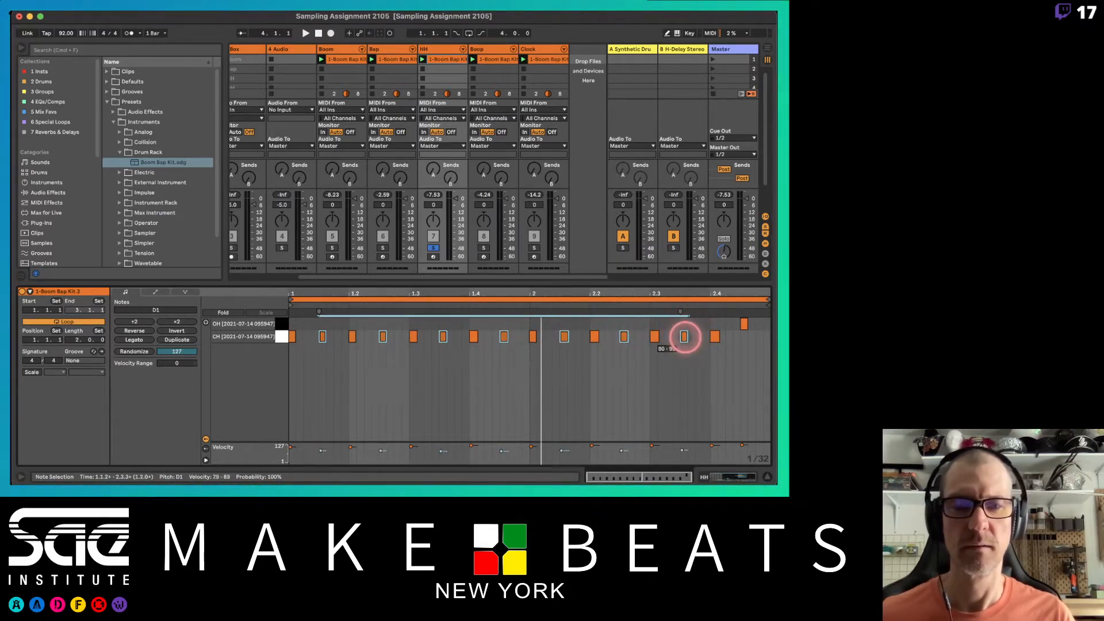
left_click(685, 338)
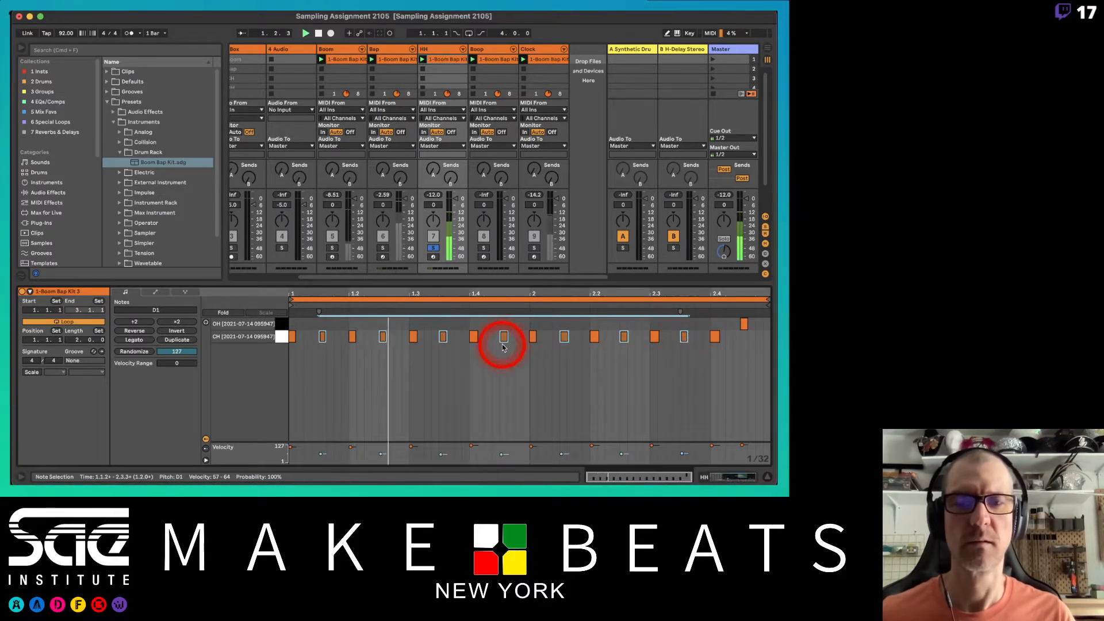
left_click(530, 326)
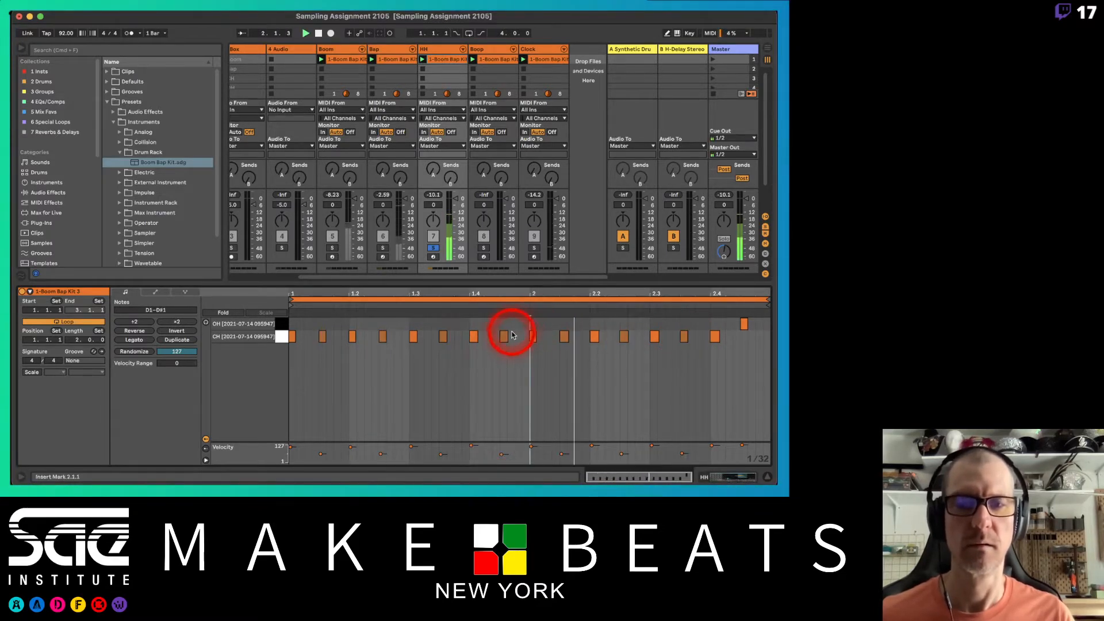
Step: Duplicate the off-beat CH note just before bar 2 half a grid beat later and set the copy's velocity to 30
left_click_drag(505, 337, 518, 338)
left_click(519, 337)
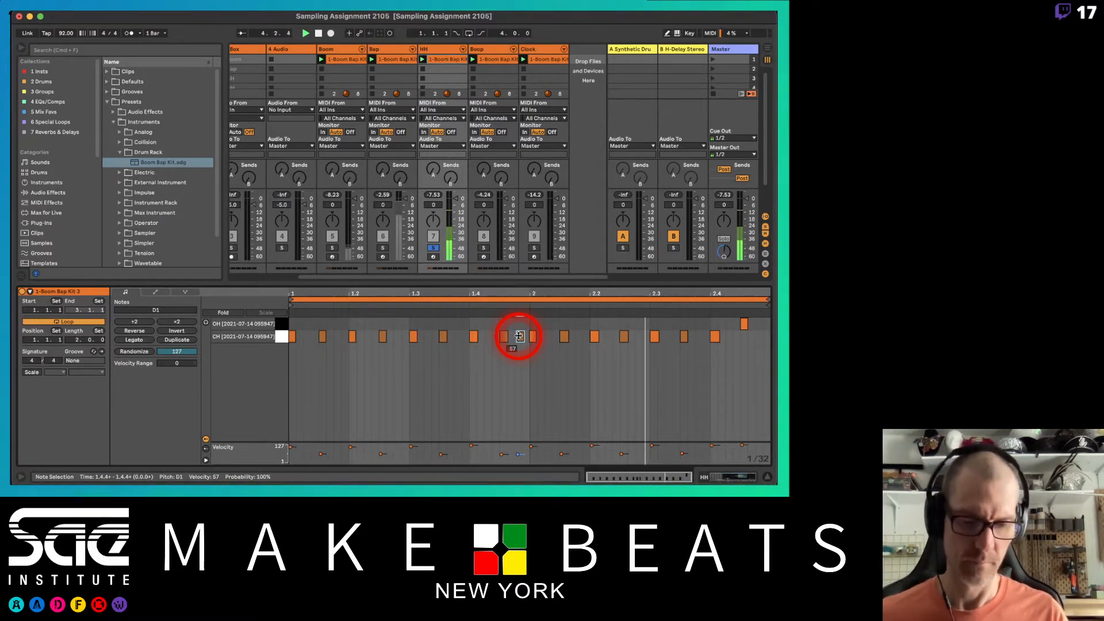
left_click_drag(520, 338, 519, 340)
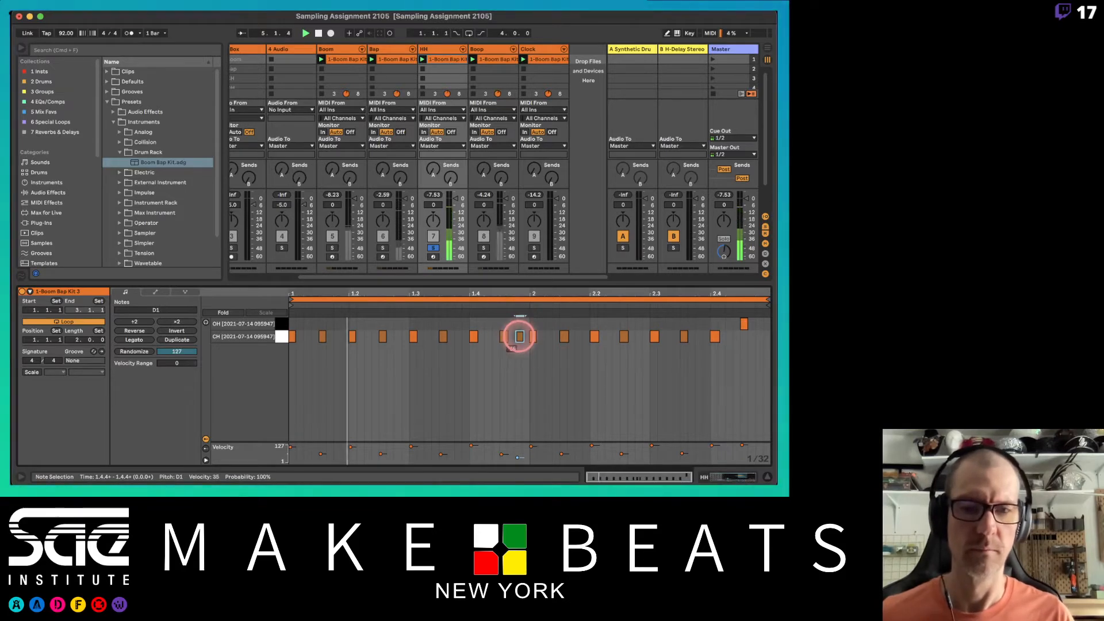
left_click(519, 338)
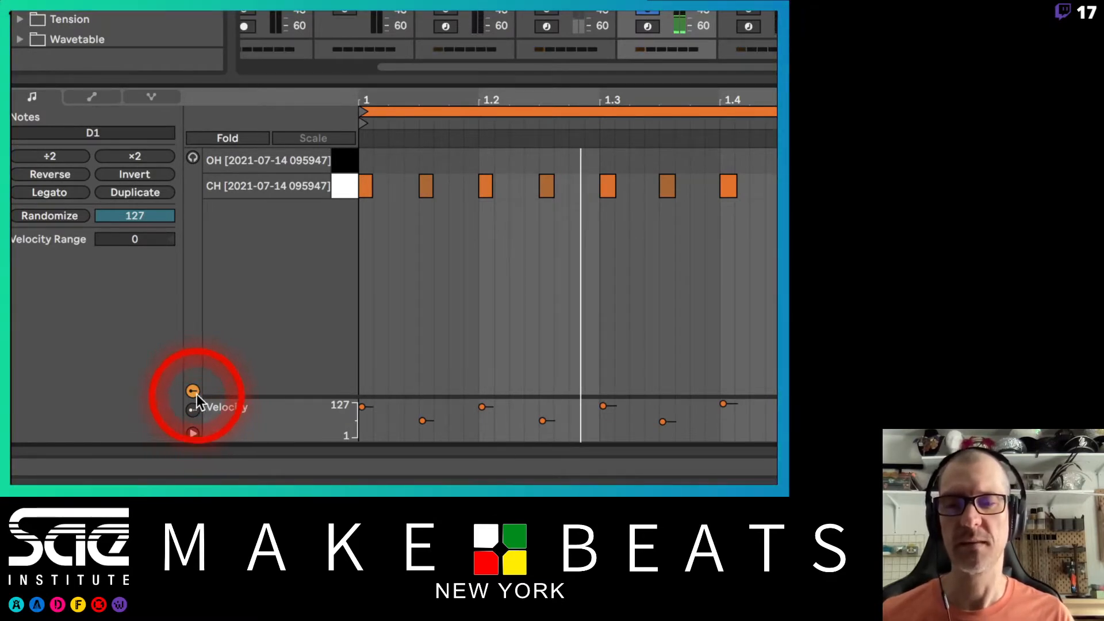
Step: Show the Chance lane below Velocity in the HH clip and enlarge both lanes
left_click(192, 410)
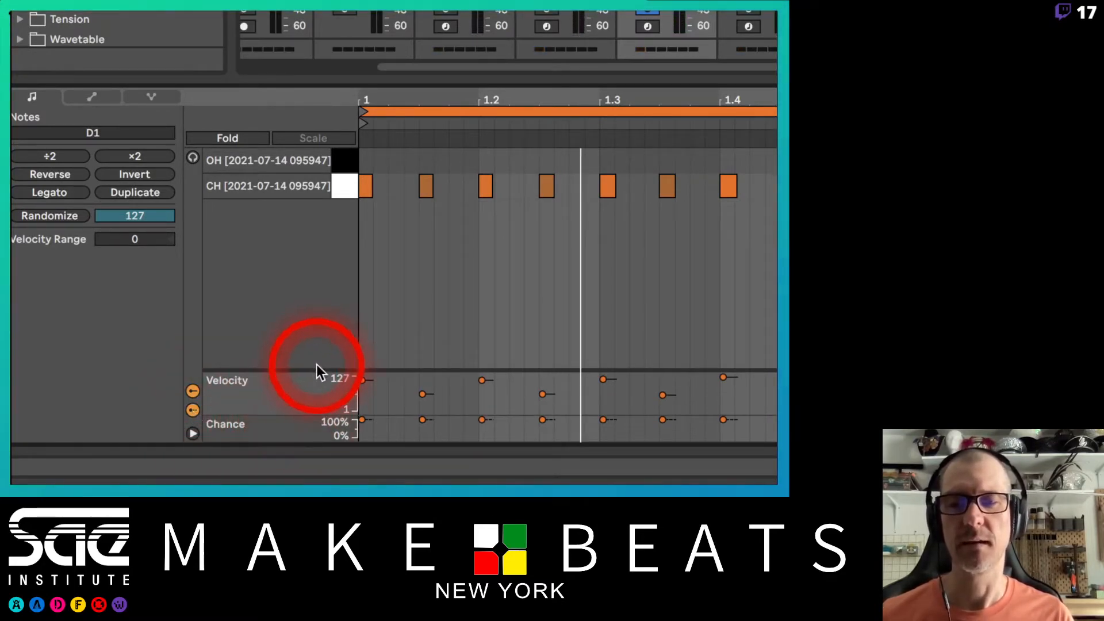
left_click_drag(314, 372, 317, 297)
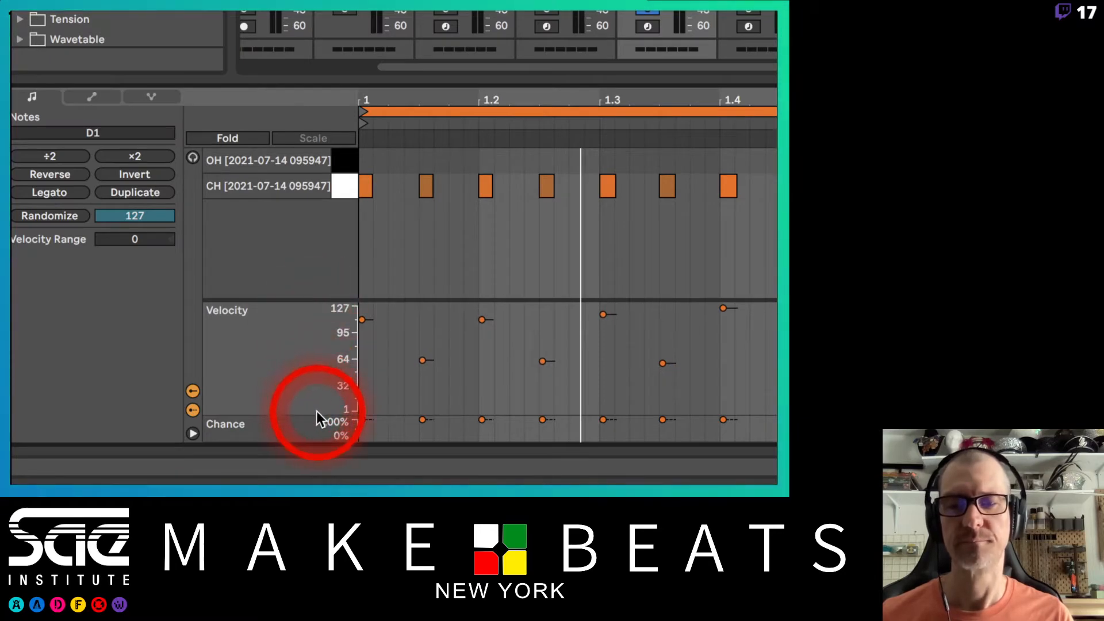
left_click_drag(316, 415, 305, 345)
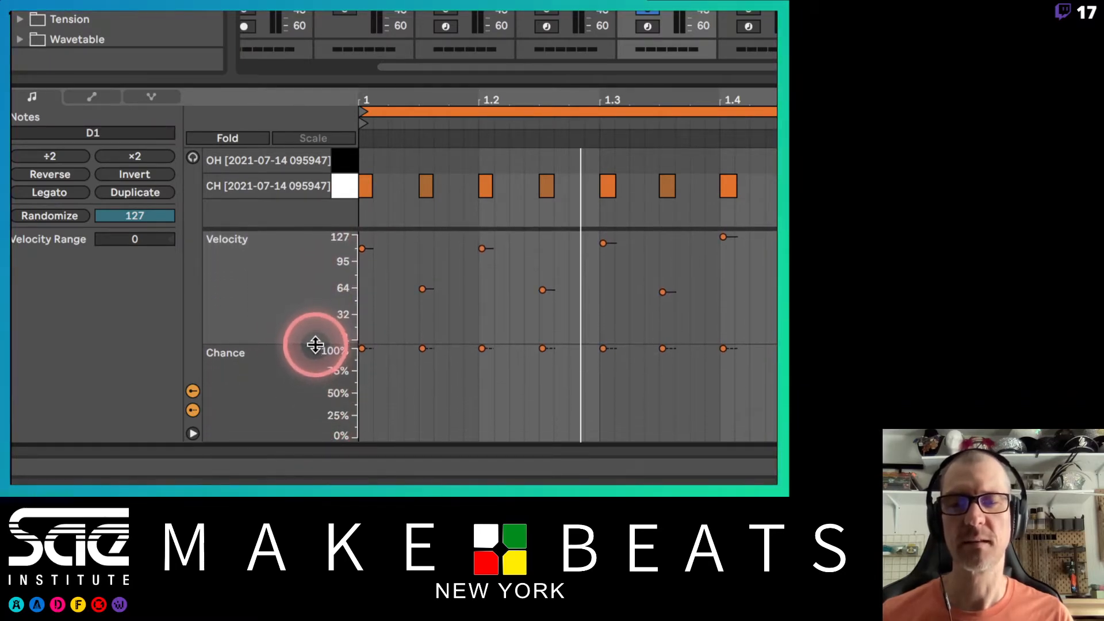
left_click_drag(347, 230, 345, 259)
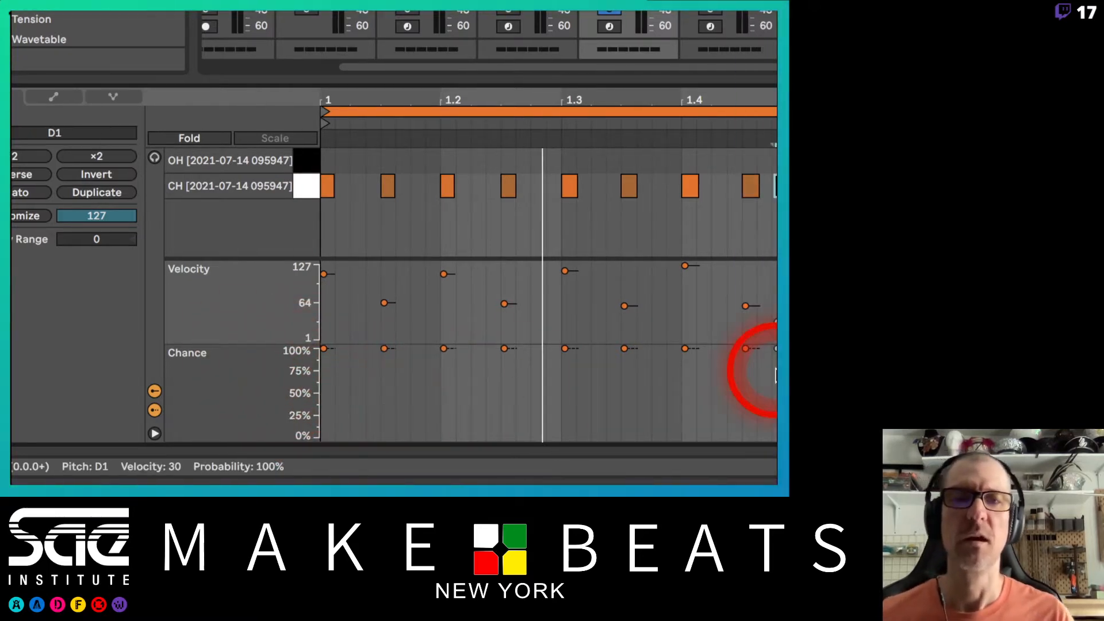
Step: Set the chance of the quiet CH note before bar 2 and of the final OH note to slightly above 50%
left_click(313, 295)
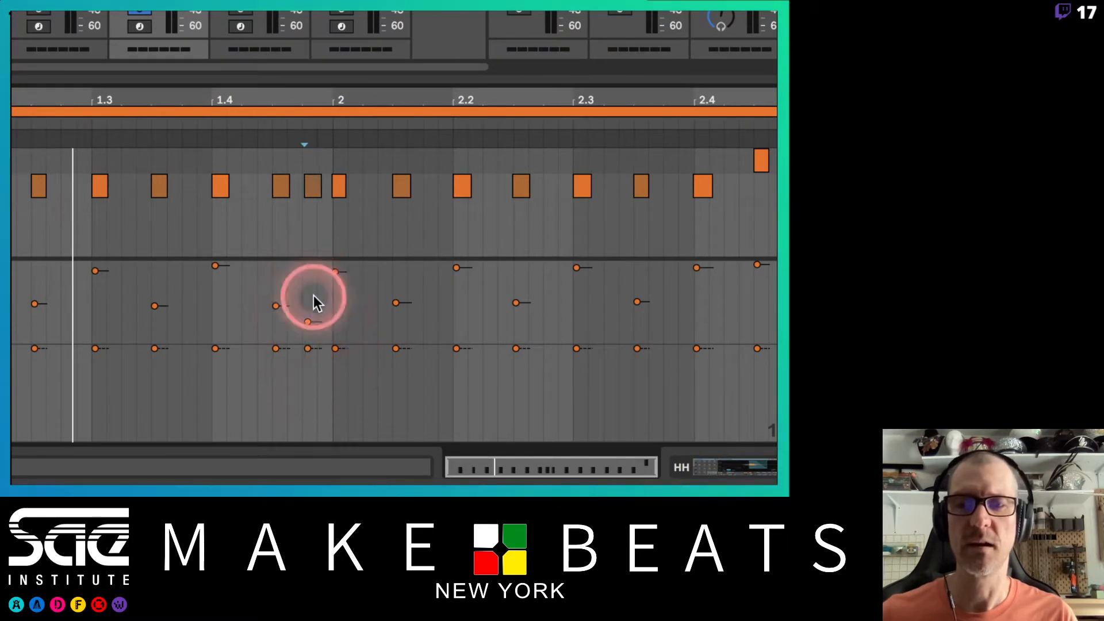
left_click_drag(307, 348, 308, 356)
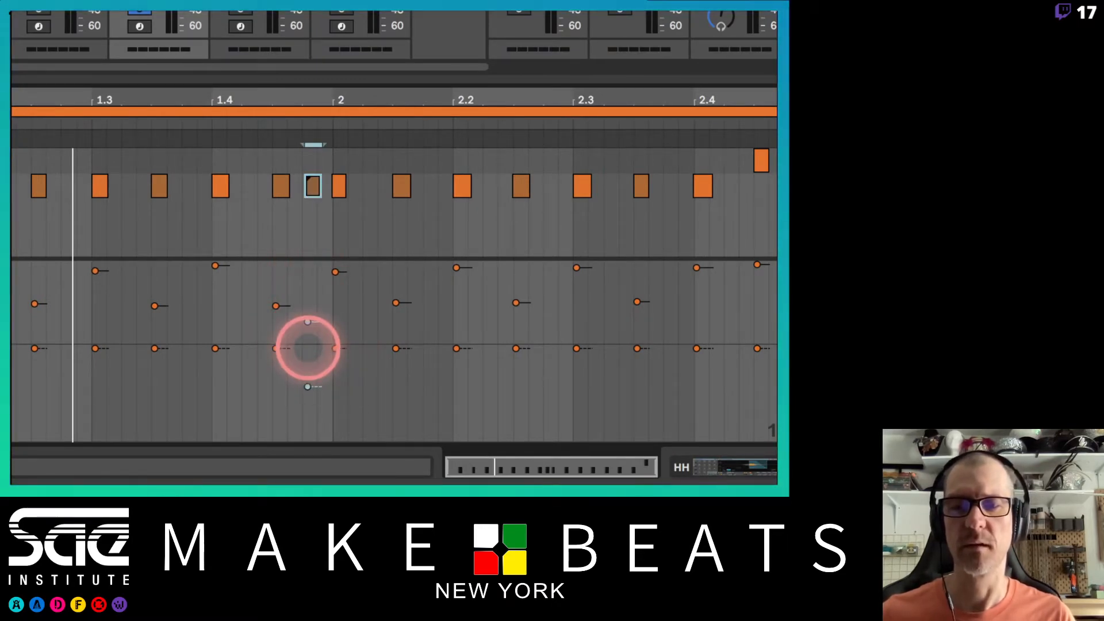
left_click(508, 380)
left_click(754, 352)
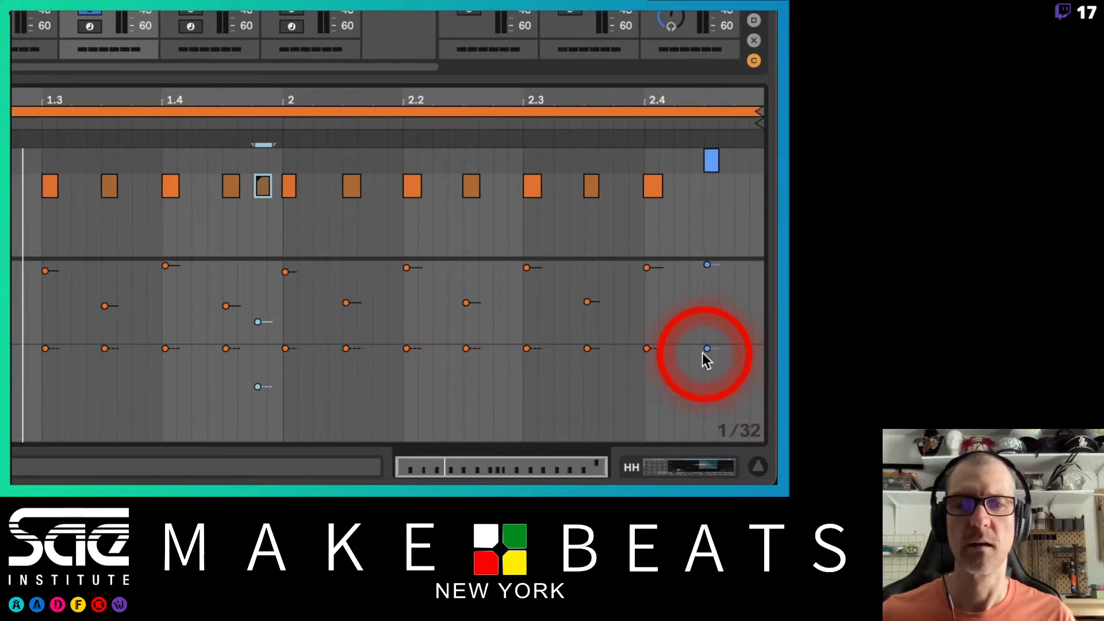
left_click_drag(706, 350, 706, 371)
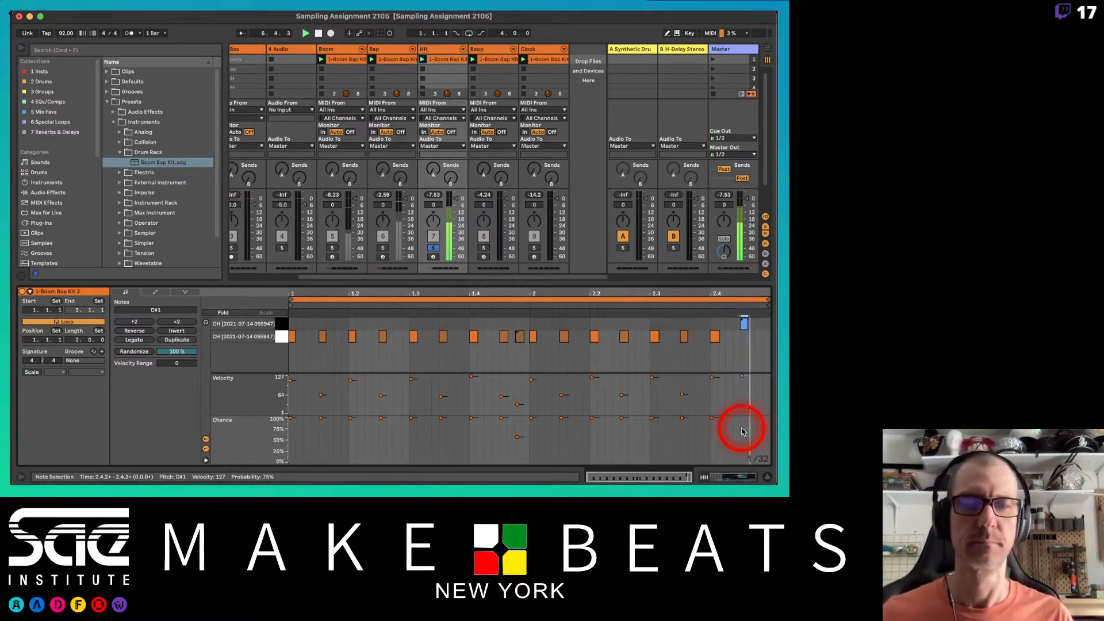
left_click_drag(742, 431, 742, 435)
left_click(740, 429)
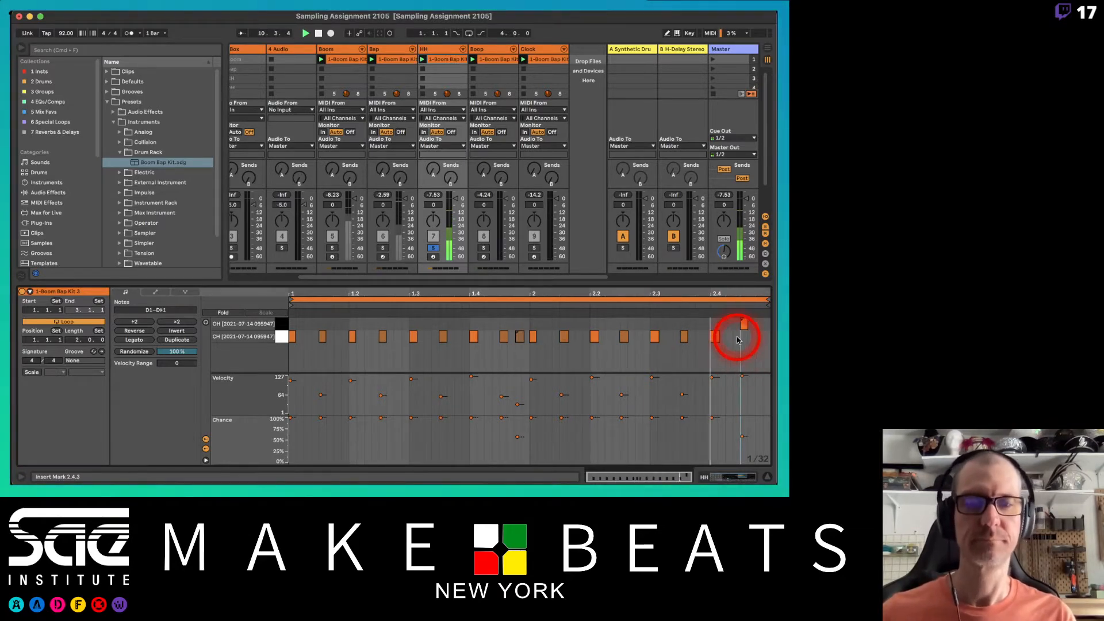
Step: Unsolo the HH track and lower the chance of the Boop clip's Beep note to about 37%
left_click(434, 248)
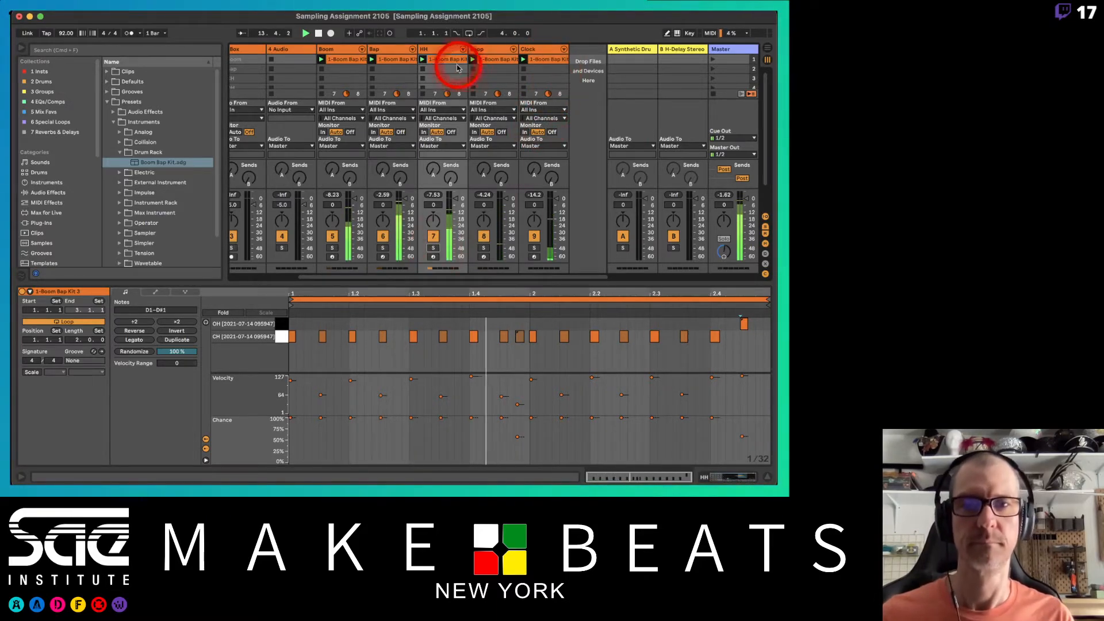
left_click(499, 58)
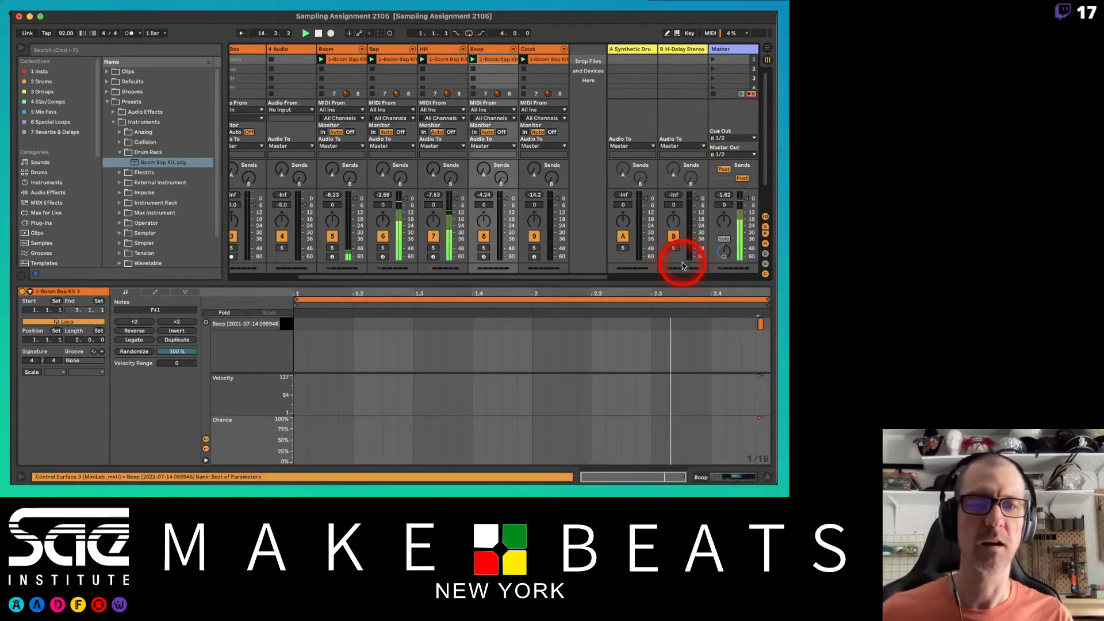
left_click_drag(758, 419, 758, 445)
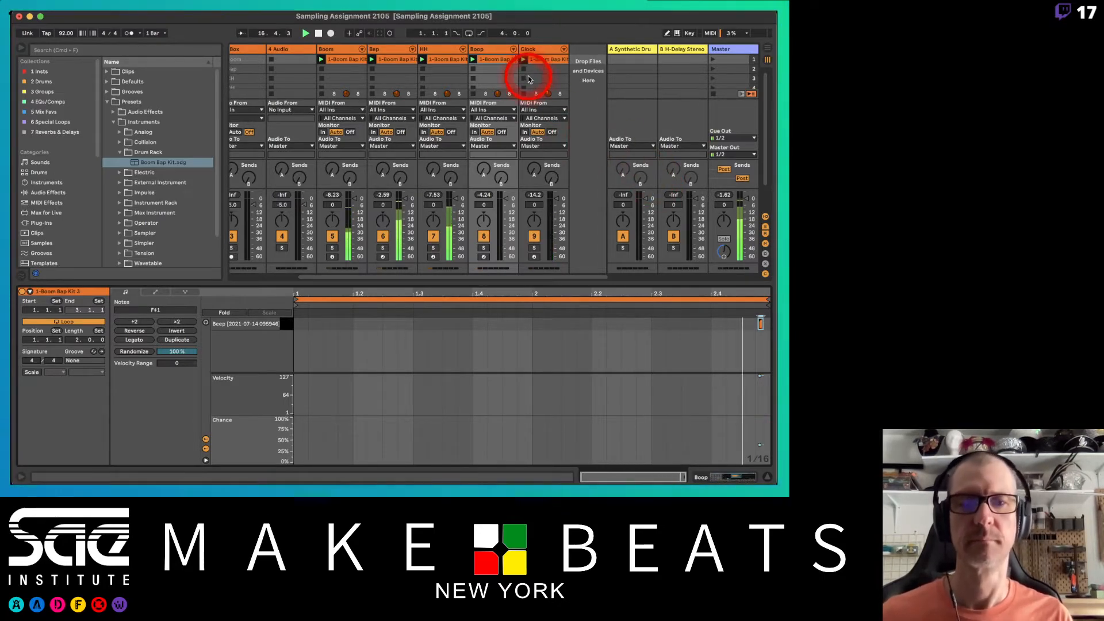
Step: In the HH clip, set the final OH note's chance to 37% and copy a CH note to 2.4.3 with velocity 64
left_click(437, 59)
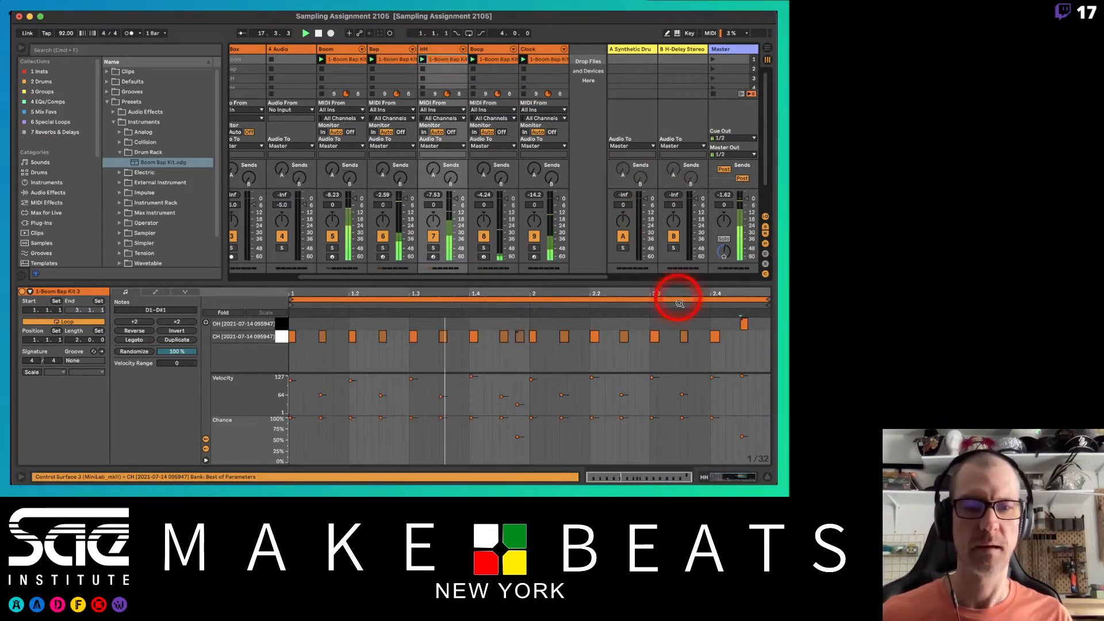
left_click_drag(742, 435, 746, 449)
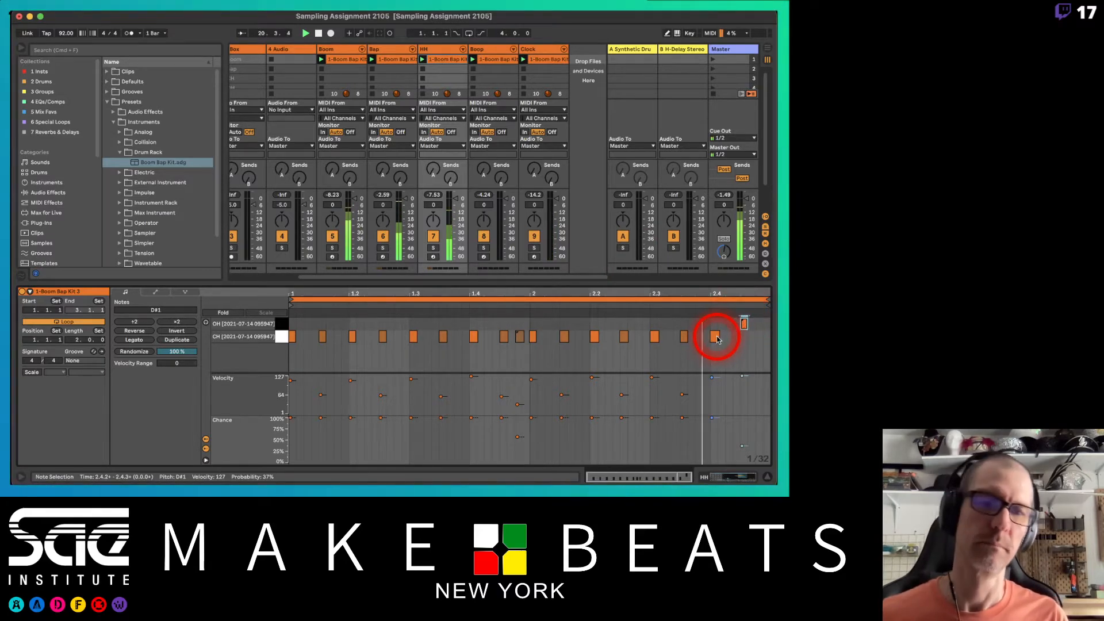
mouse_move(717, 339)
left_mouse_down()
mouse_move(685, 334)
mouse_move(744, 336)
left_mouse_up()
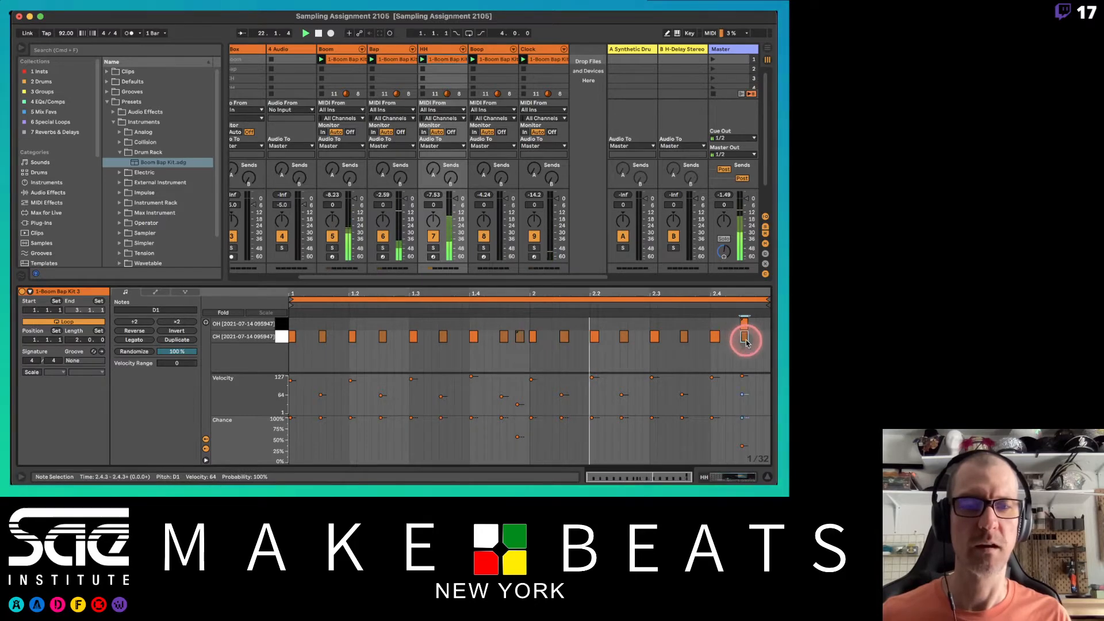
Step: In the HH clip, set the chance of the CH note at 2.4.3 to 60% and lower its velocity slightly below 64
left_click_drag(744, 418, 743, 447)
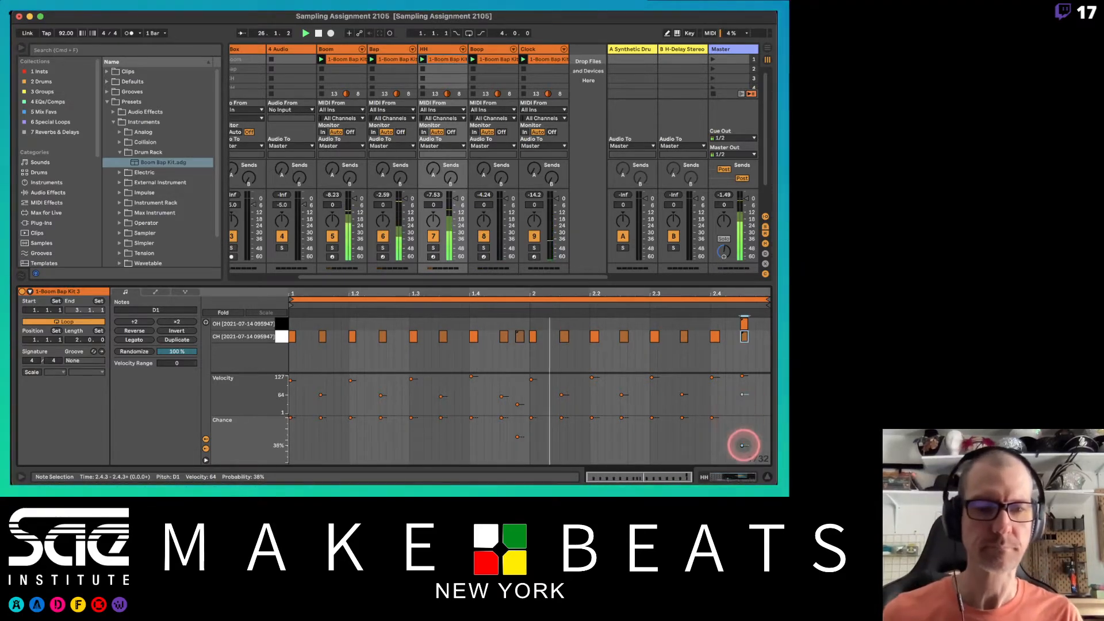
mouse_move(743, 446)
left_mouse_down()
mouse_move(743, 432)
mouse_move(743, 446)
left_mouse_up()
left_click(744, 437)
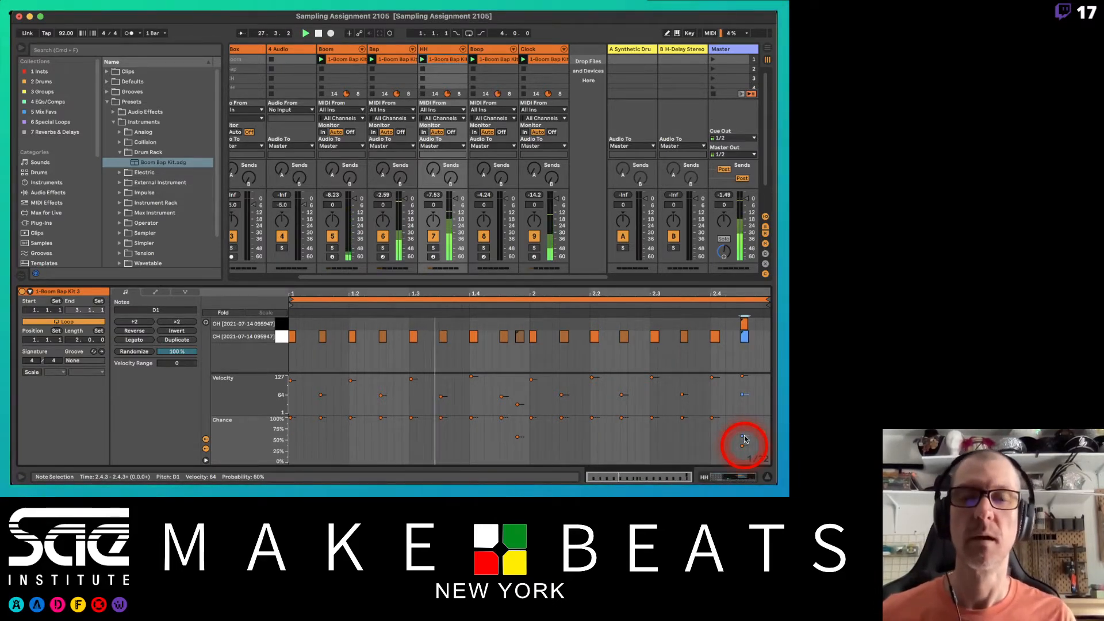
left_click(743, 361)
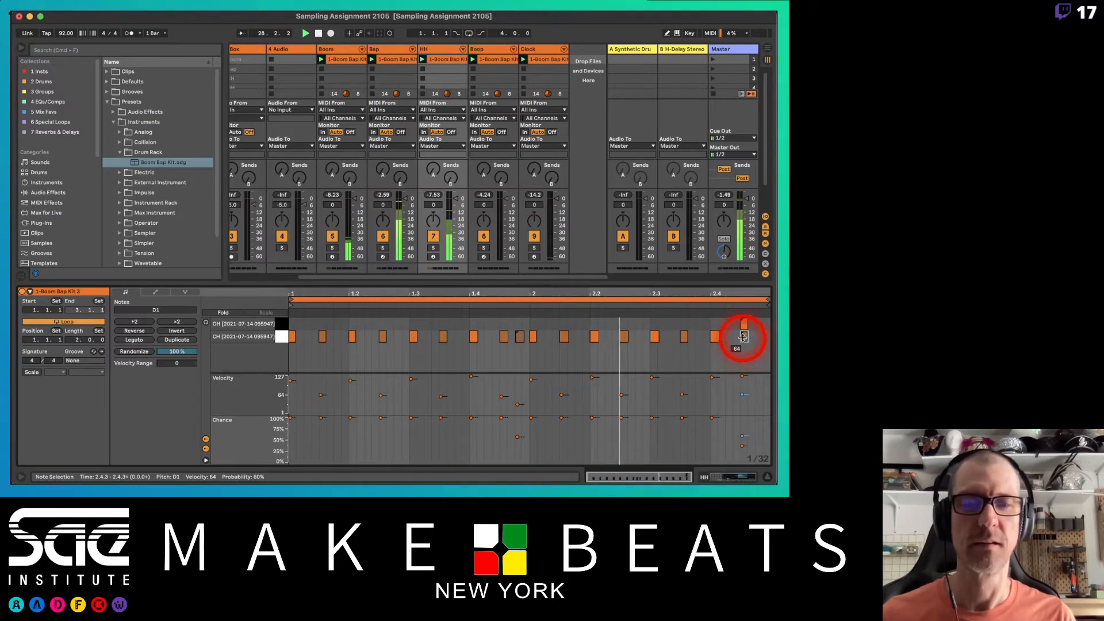
left_click_drag(743, 338, 749, 387)
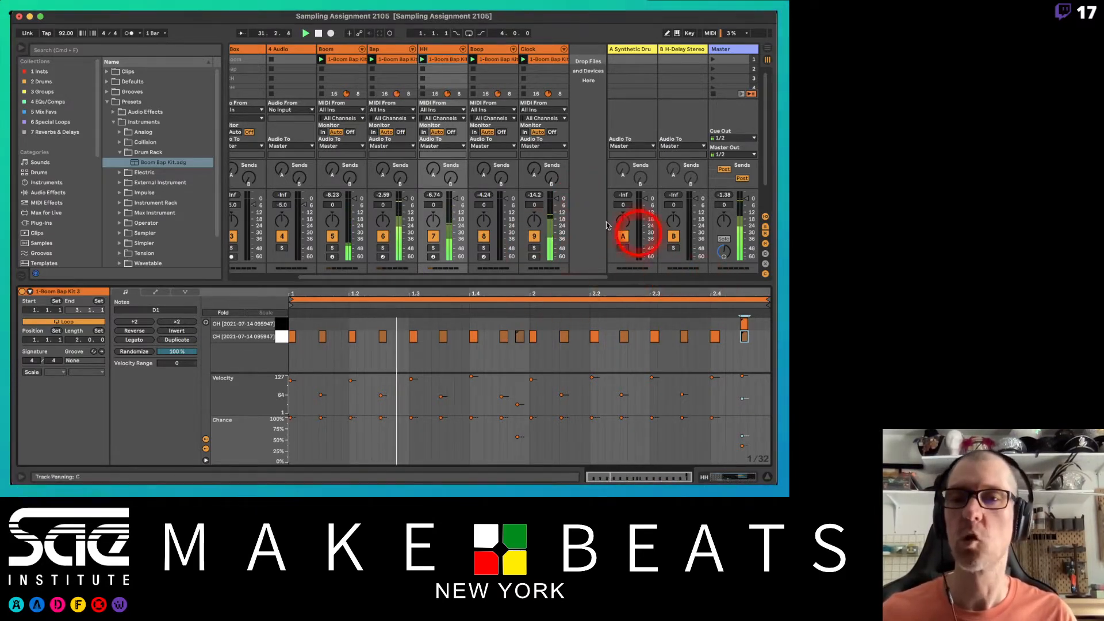
Step: Show the Boom track's devices, search the Drums category for 808 and list the matching Kick samples
left_click(347, 51)
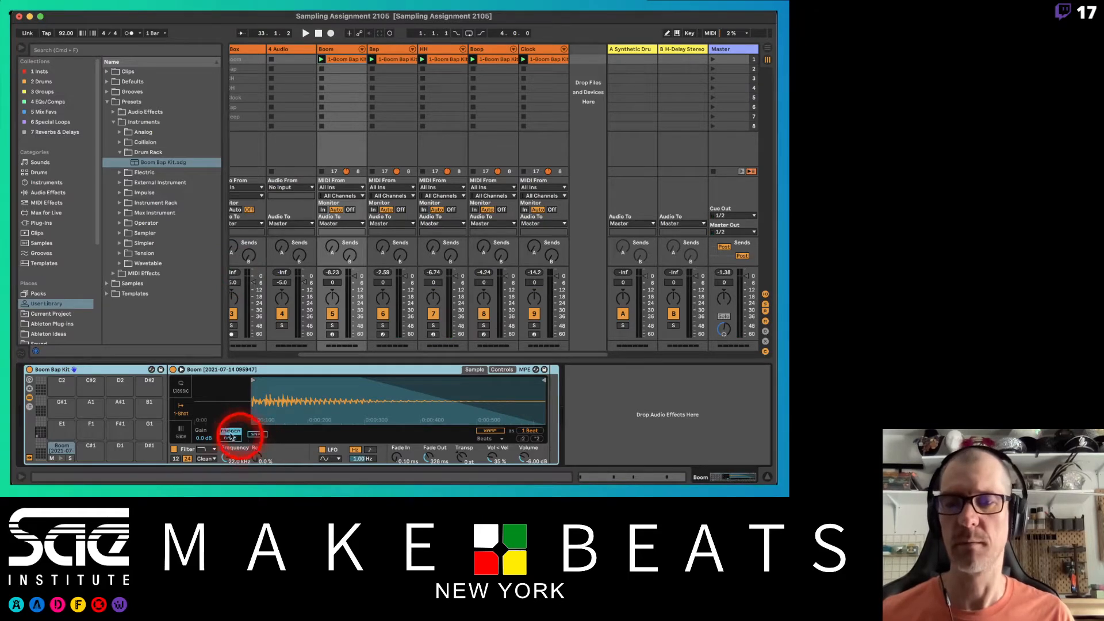
left_click(39, 173)
left_click(108, 72)
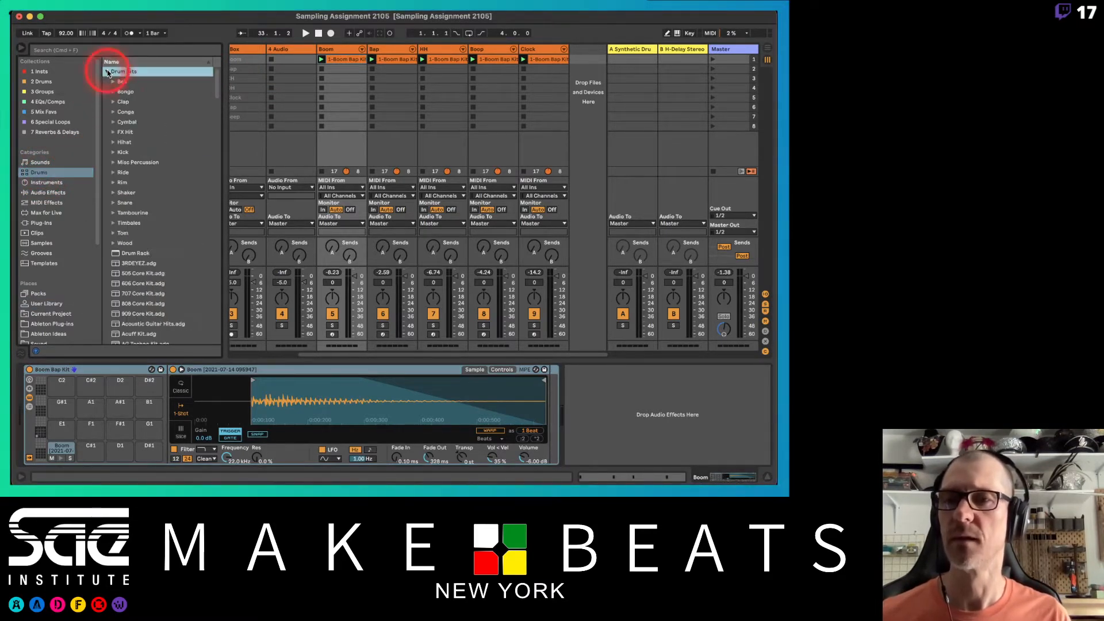
left_click(142, 50)
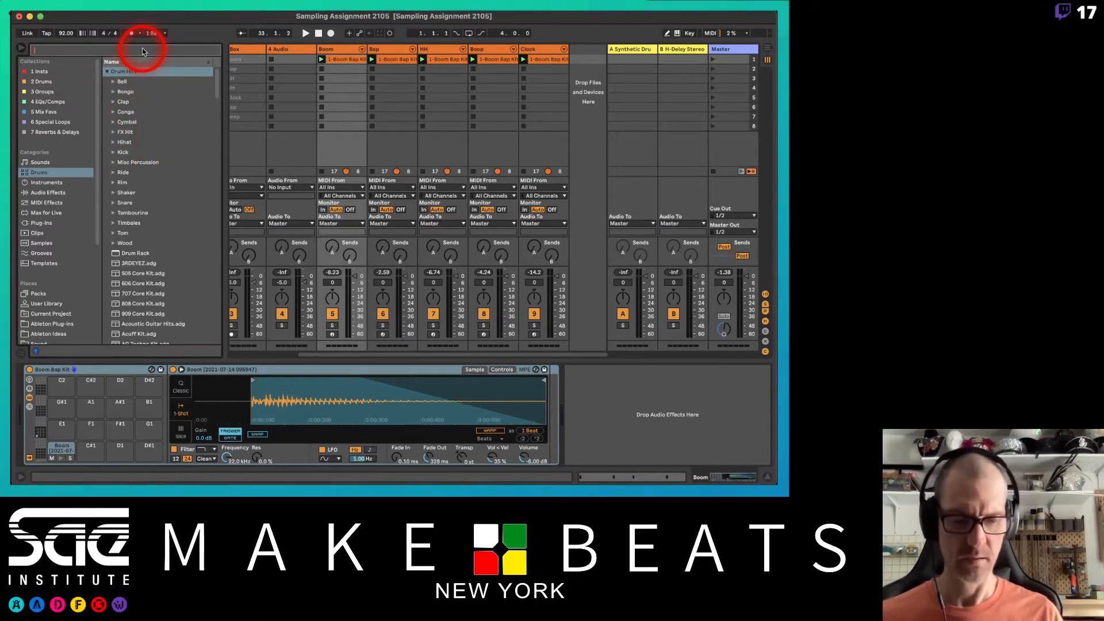
type("808")
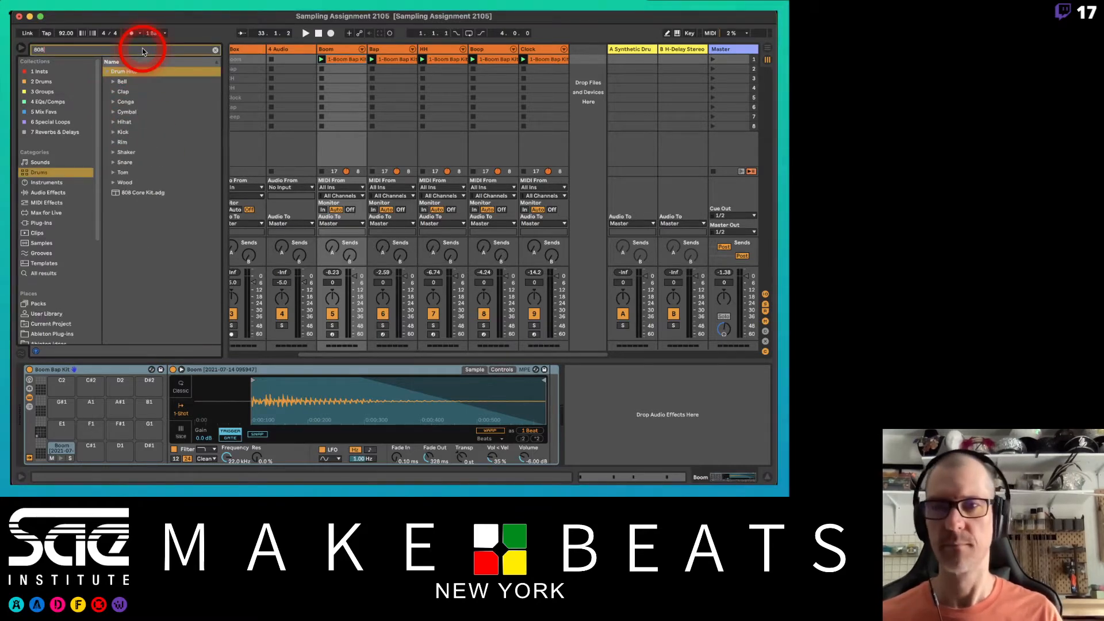
left_click(113, 132)
Step: Audition the 808 kick samples one after another, ending on Kick 808 Tone.aif
left_click(146, 172)
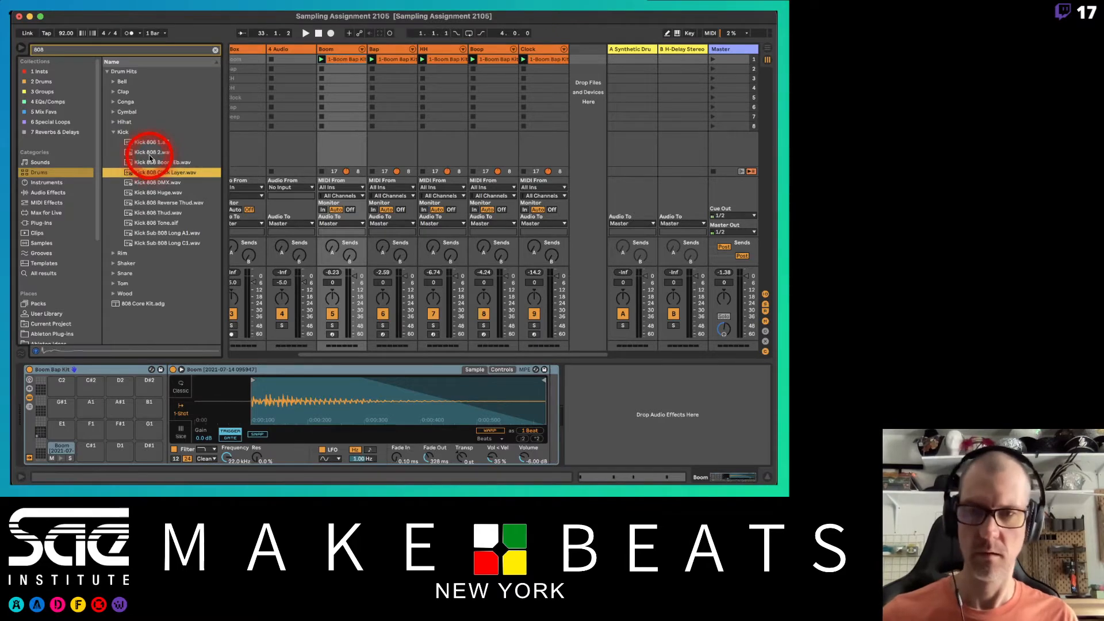
key("Down")
key("Down")
key("Down")
key("Up")
key("Up")
key("Up")
key("Down")
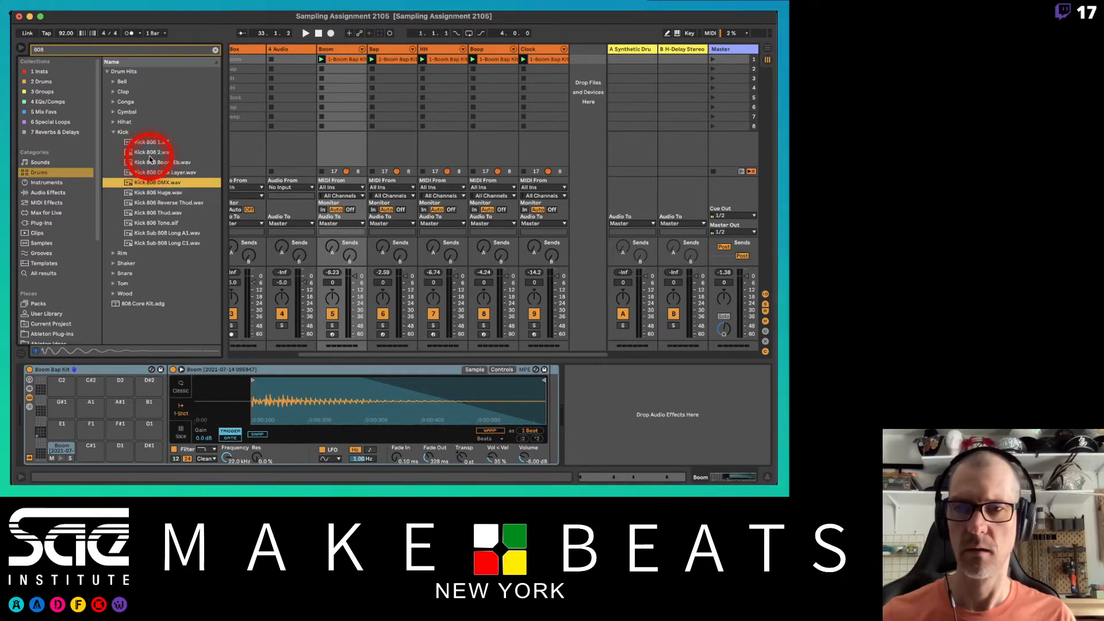
key("Down")
key("Down")
key("Down")
key("Down")
key("Up")
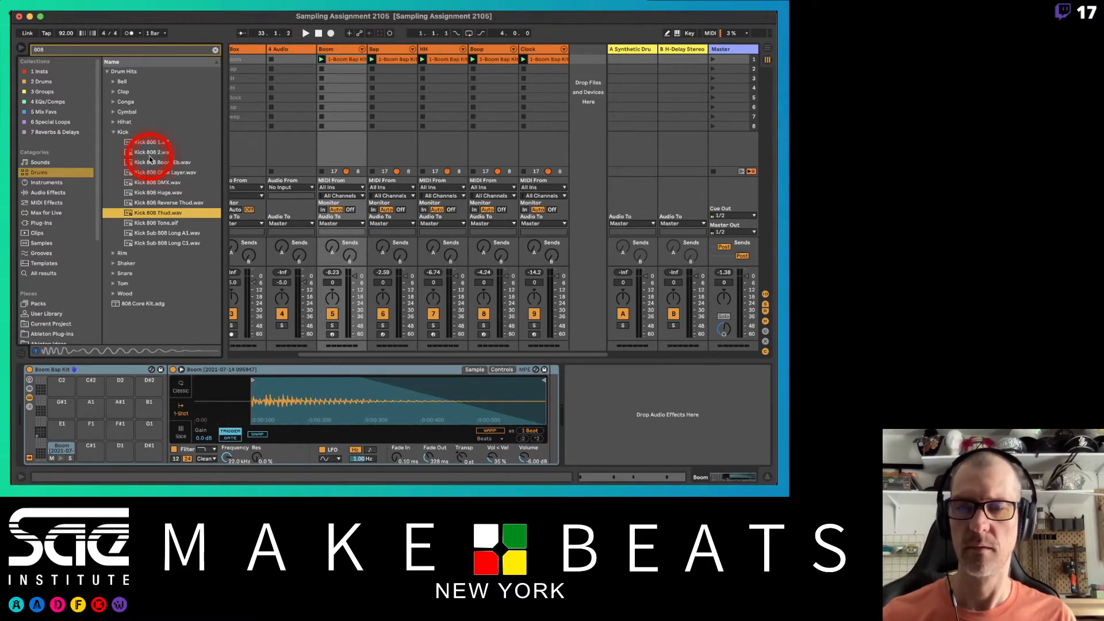
key("Down")
key("Down")
key("Up")
key("Up")
key("Down")
key("Down")
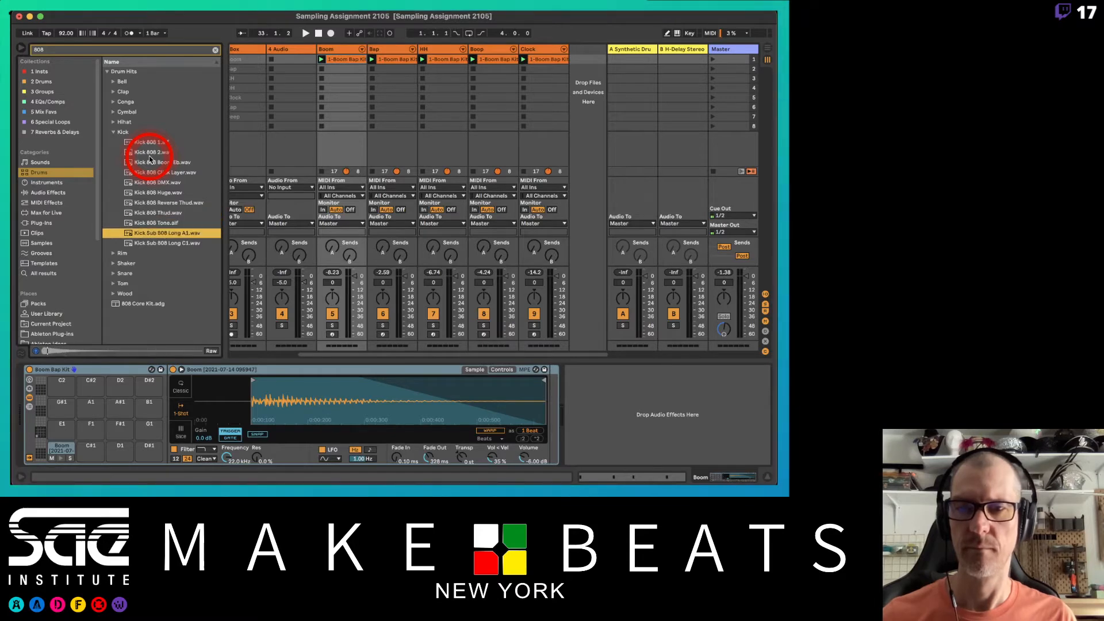
key("Down")
key("Up")
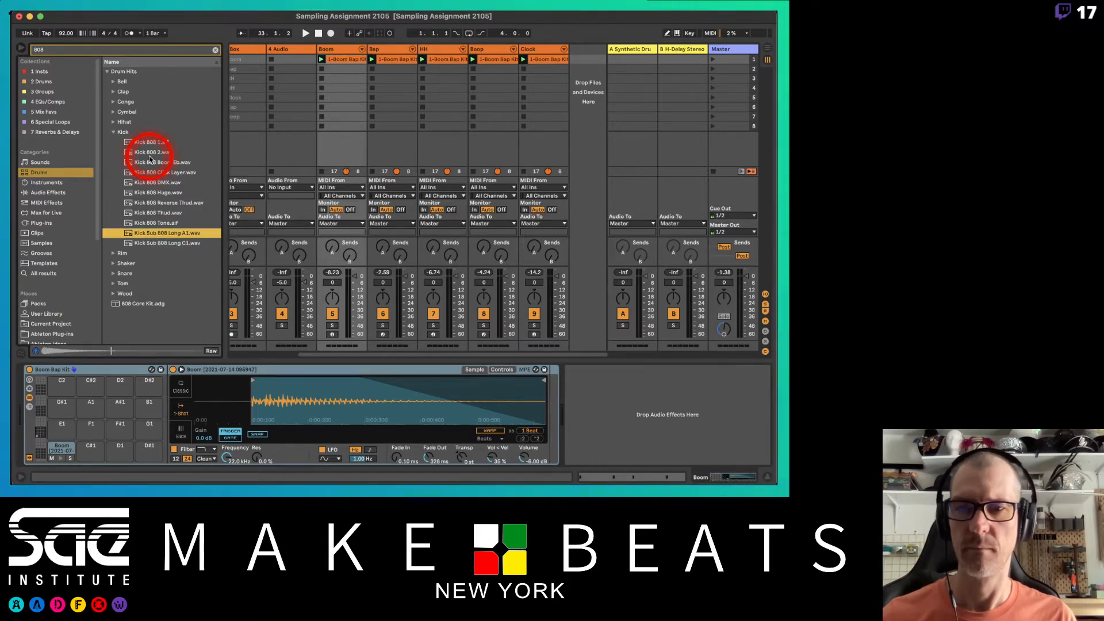
key("Up")
key("Up")
key("Up")
key("Up")
key("Up")
key("Up")
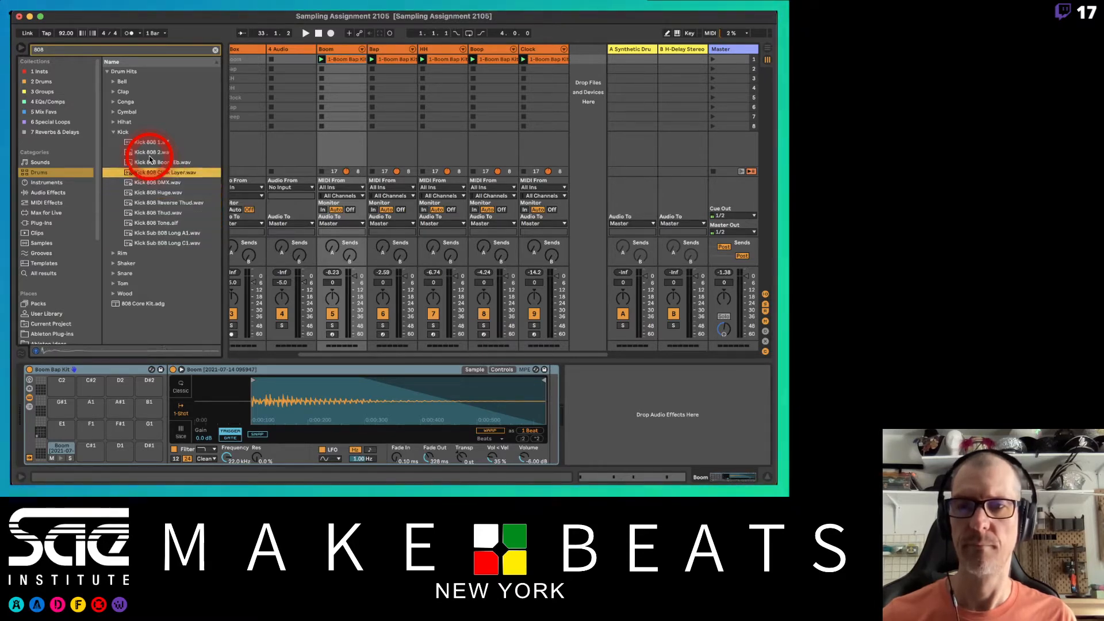
key("Up")
key("Up")
key("Up")
key("Down")
key("Down")
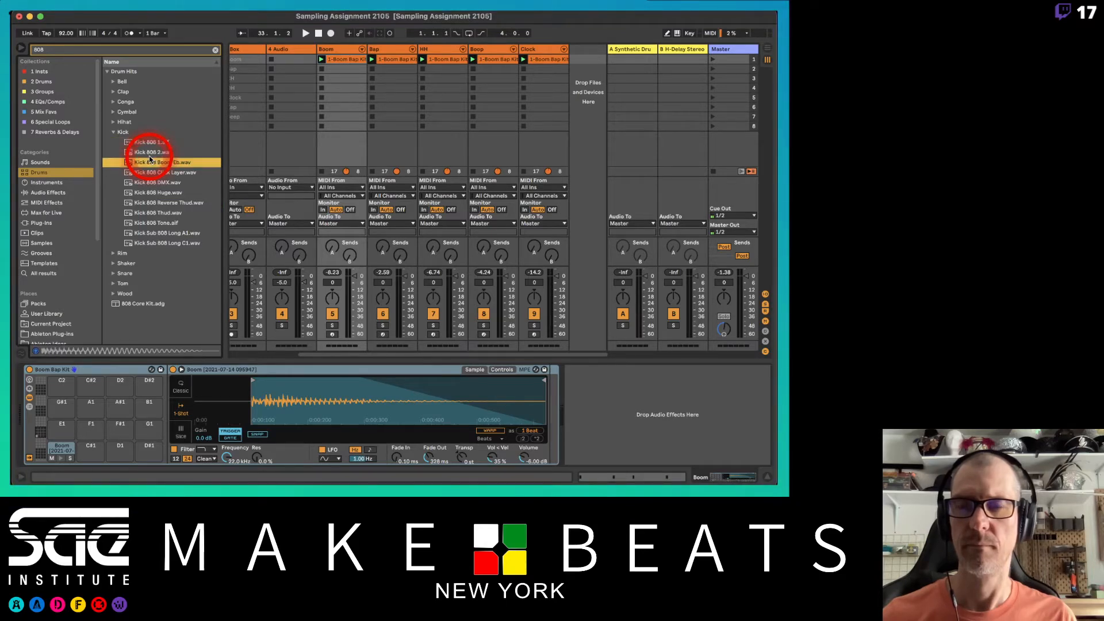
key("Down")
key("Down")
key("Down")
key("Down")
key("Down")
key("Down")
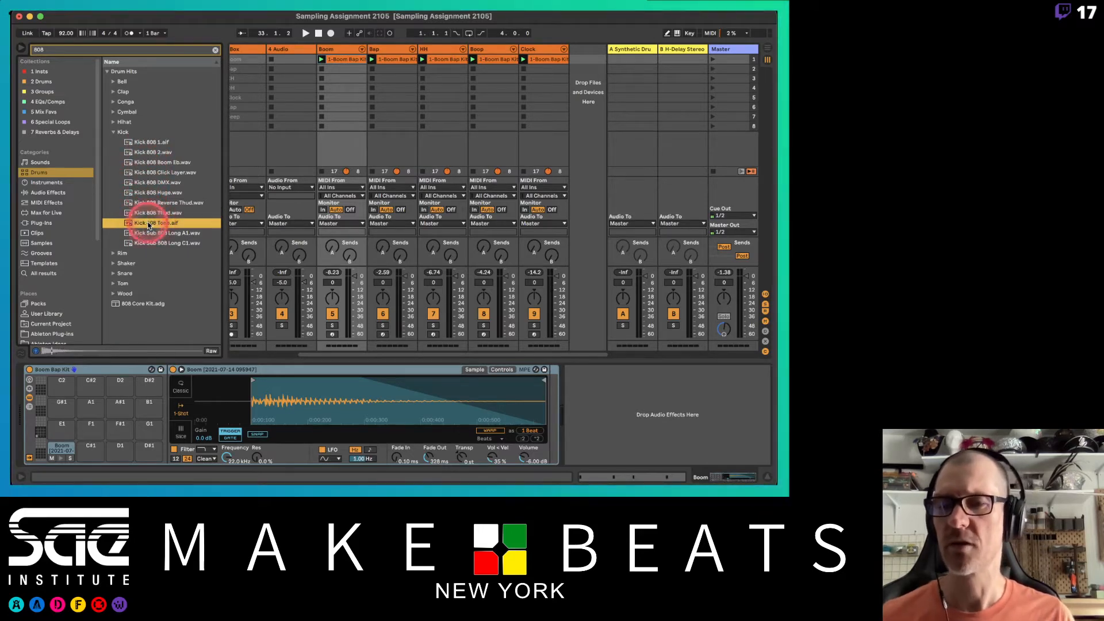
Step: Show the chain list of the Boom track's Boom Bap Kit rack, keeping the Boom pad's device visible
double_click(61, 452)
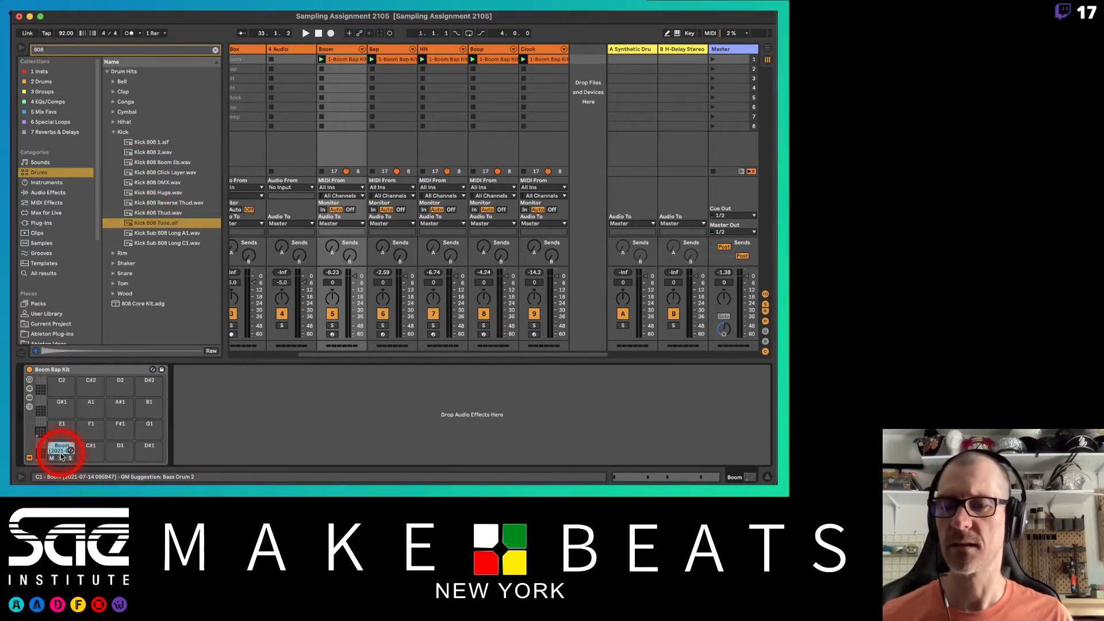
double_click(62, 452)
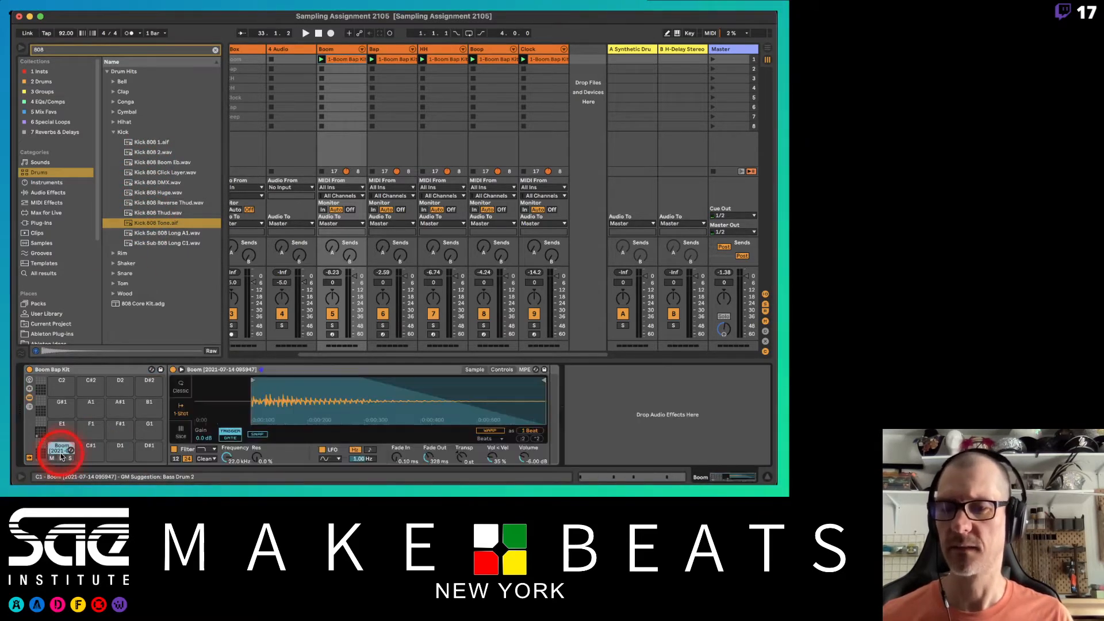
left_click(30, 407)
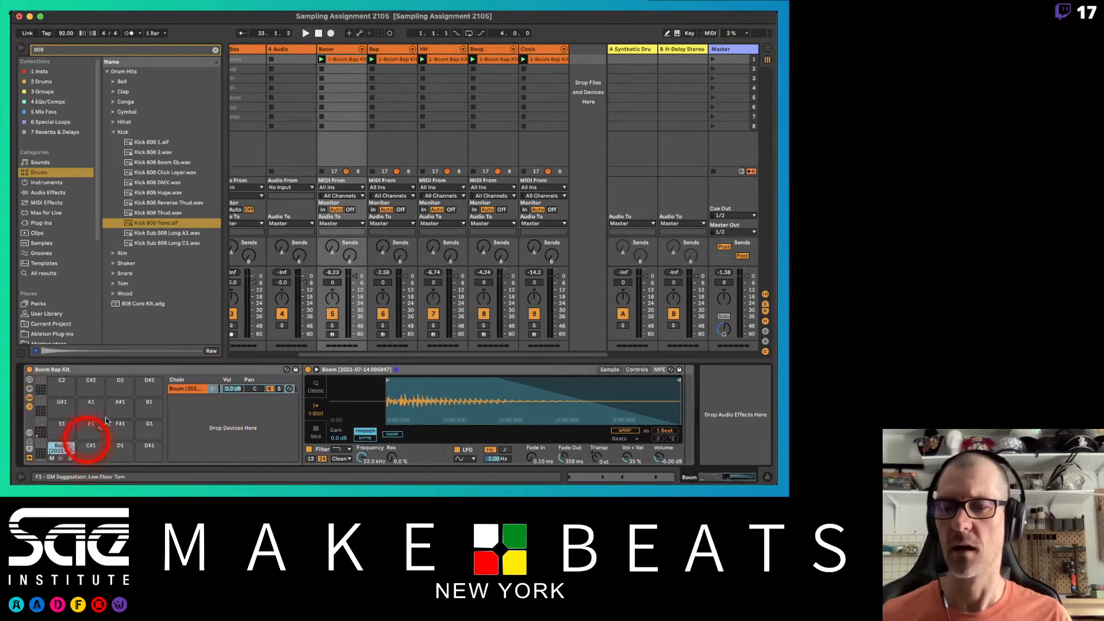
Step: Try adding Kick 808 Tone.aif to the Boom Bap Kit rack as a second chain, and delete its C#1 pad
left_click_drag(164, 223, 229, 425)
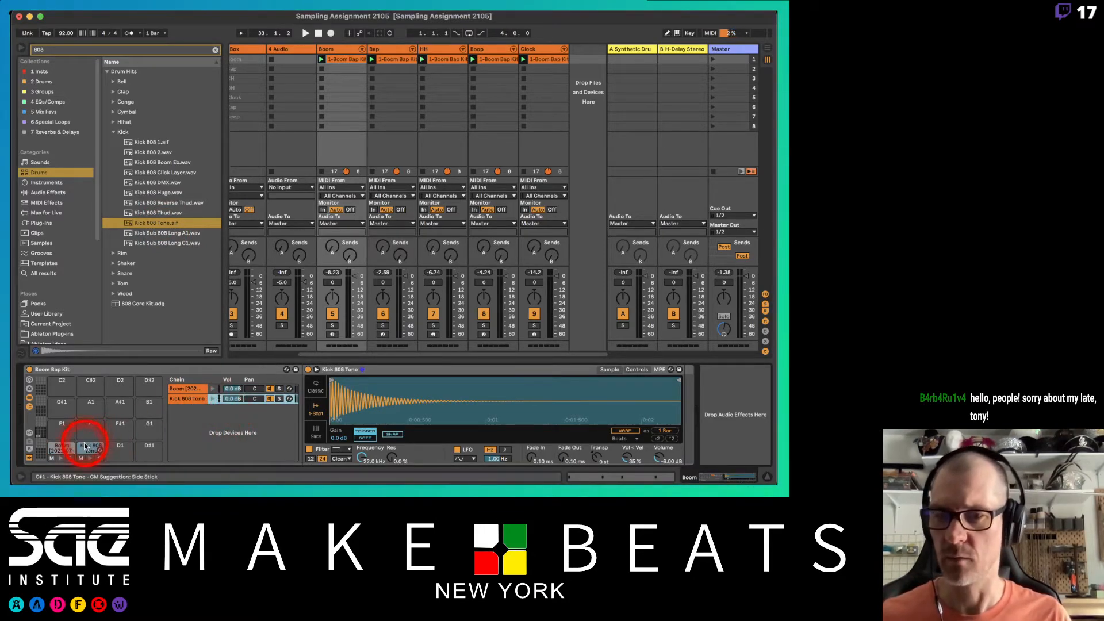
left_click(85, 447)
key("Delete")
left_click(185, 390)
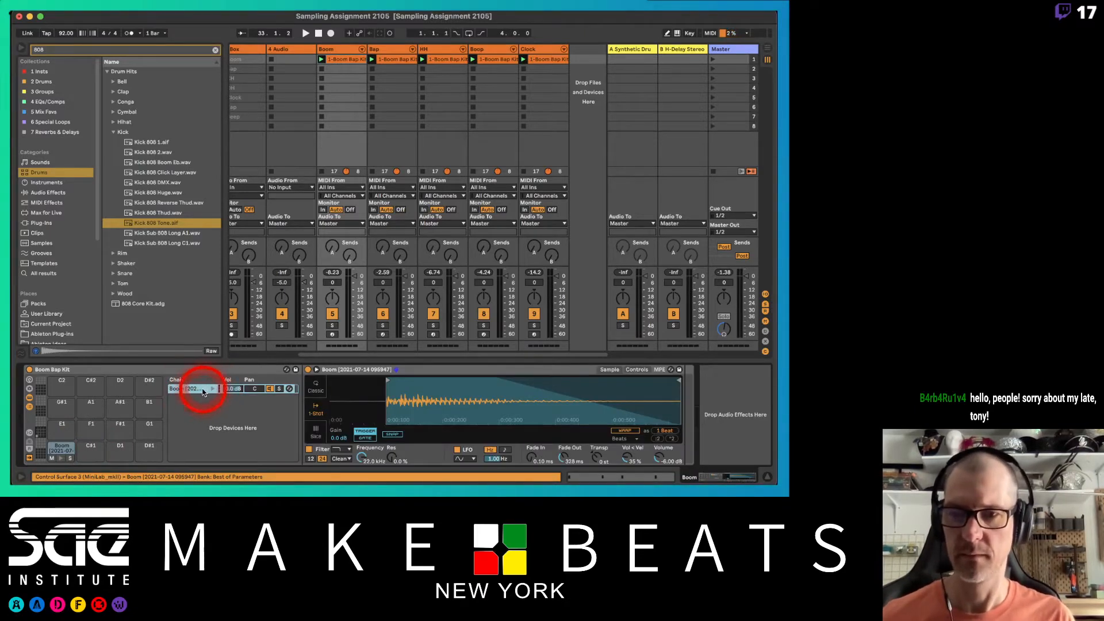
right_click(198, 392)
left_click(185, 392)
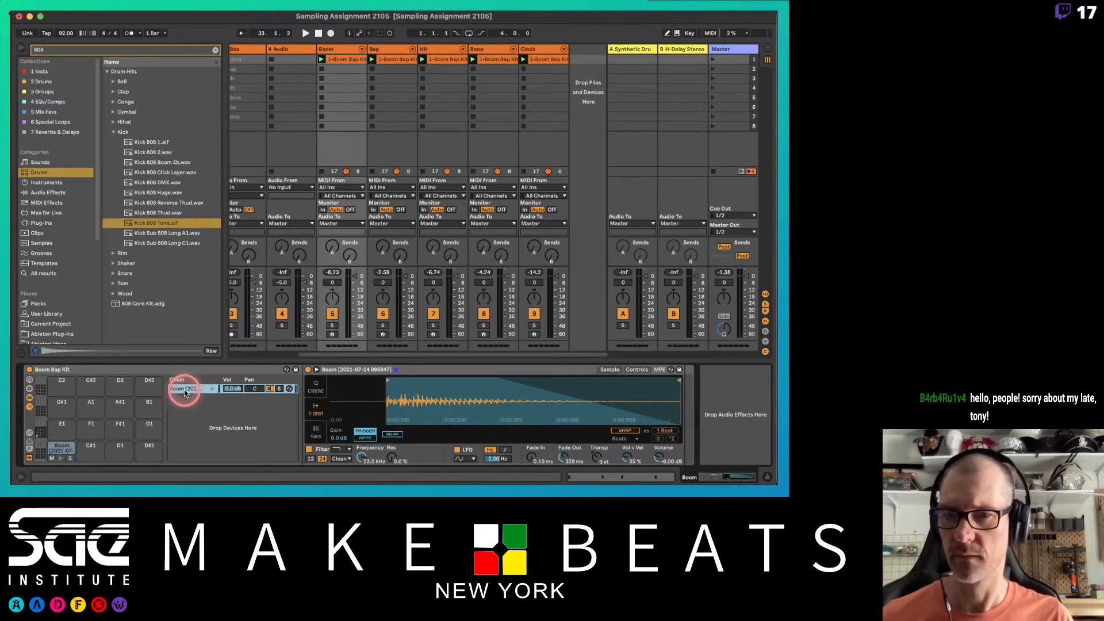
left_click(29, 434)
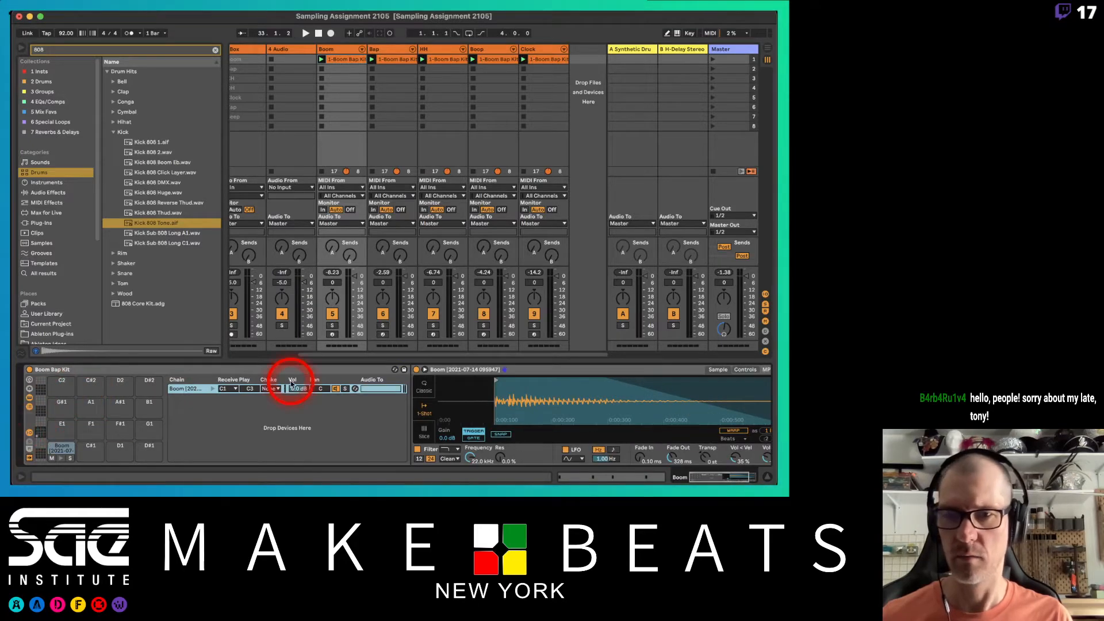
left_click(30, 433)
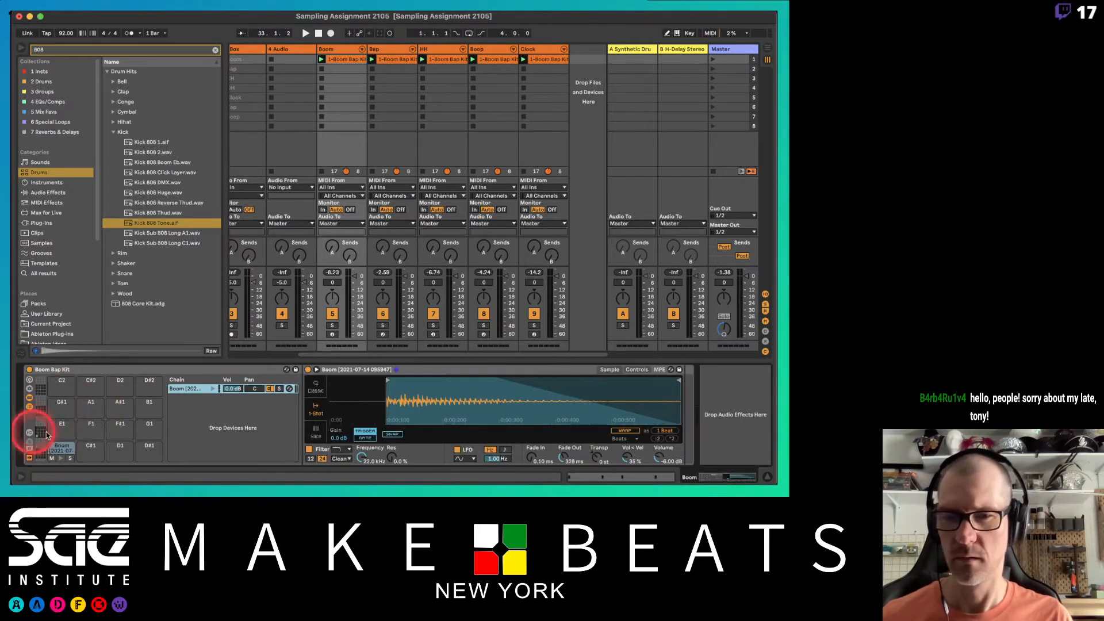
Step: Try grouping the Boom Simpler into an Instrument Rack with its chain list shown, and undo the grouping
left_click(375, 371)
key("super+g")
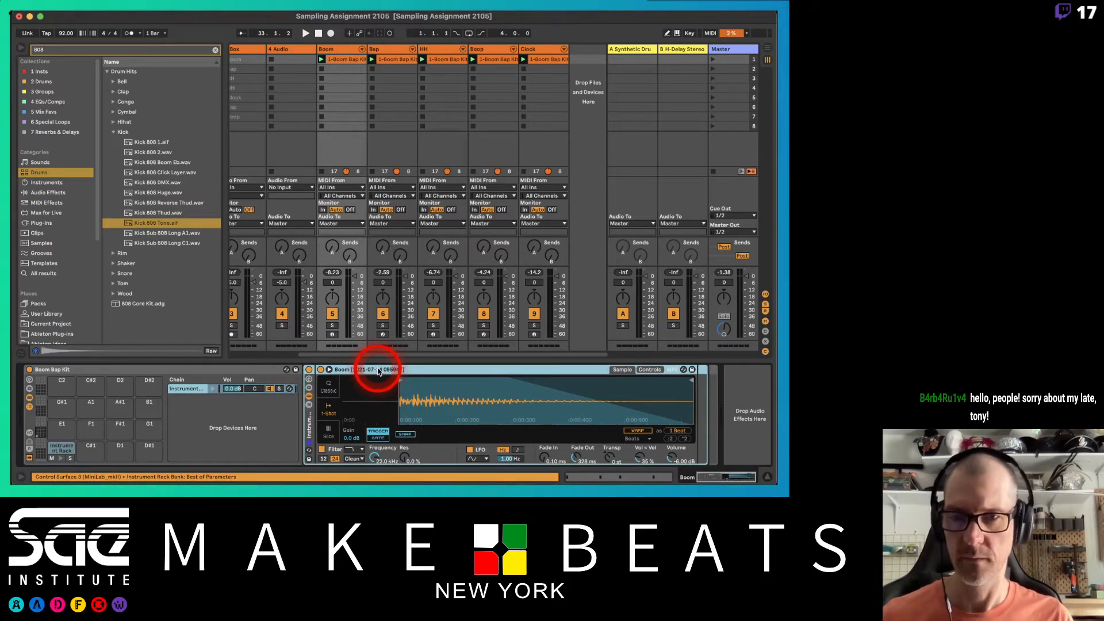
left_click(309, 404)
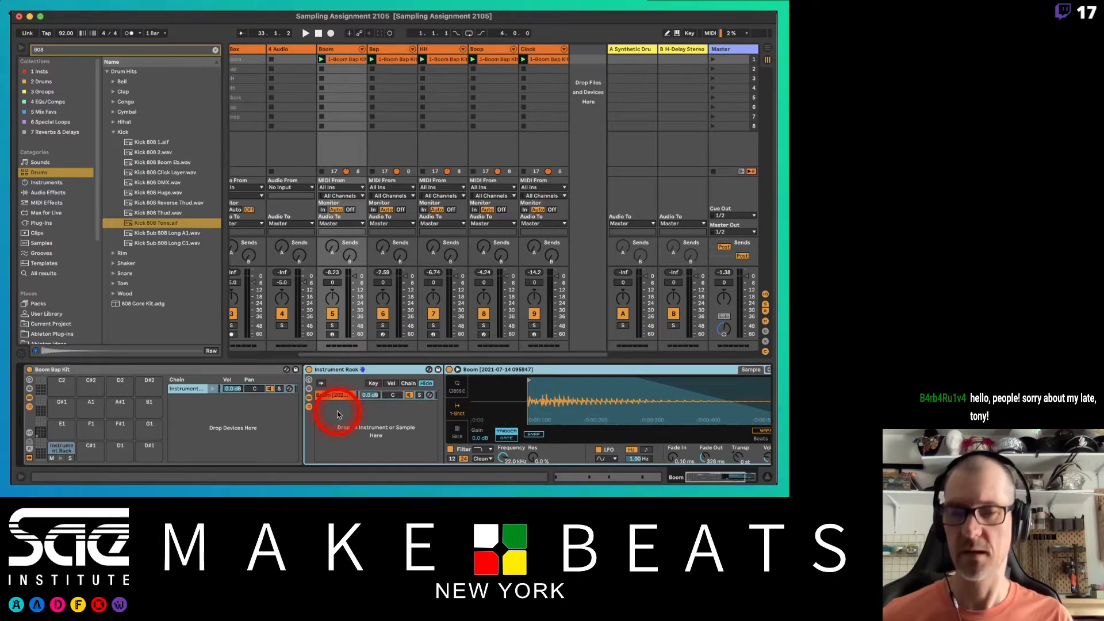
key("super+z")
left_click(189, 428)
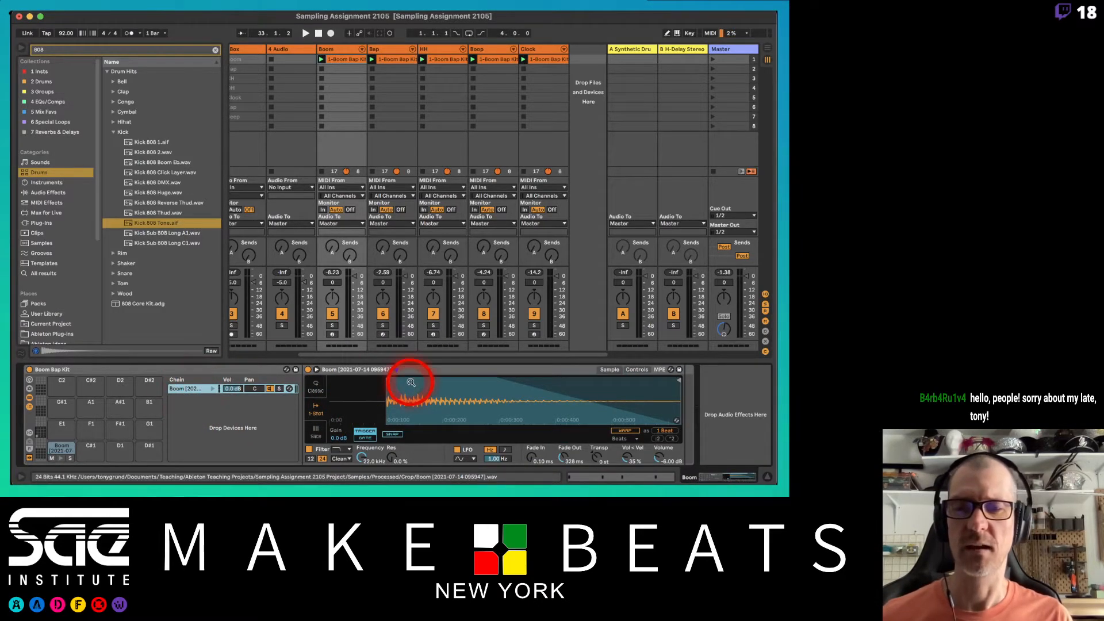
Step: Try to layer Kick 808 Tone.aif by dropping it onto the existing Boom chain, and undo each attempt
left_click(374, 371)
left_click(154, 223)
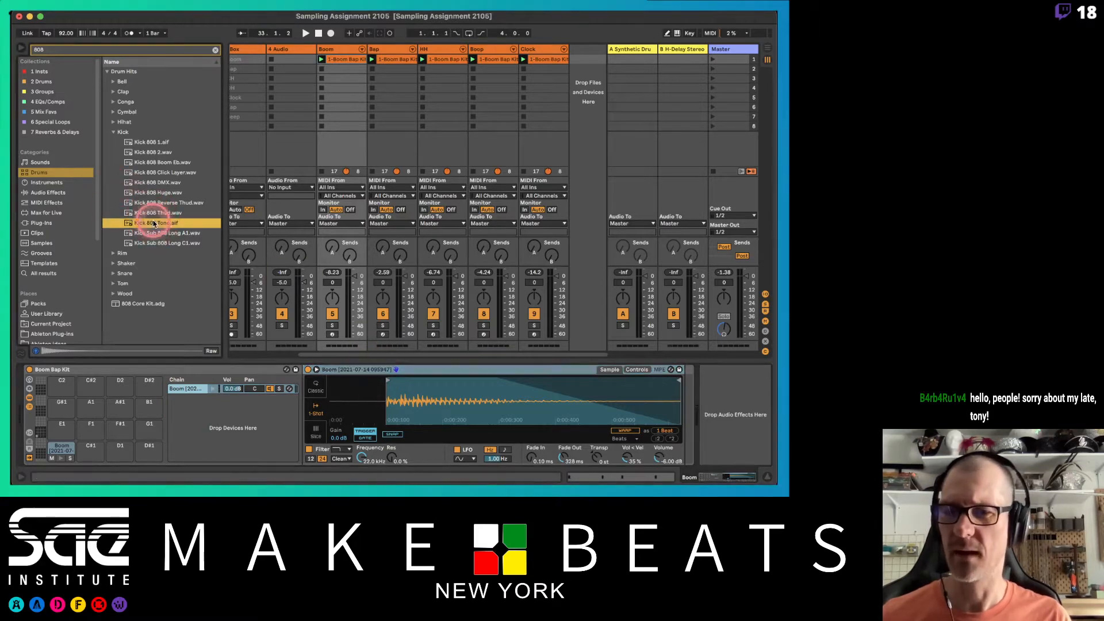
left_click_drag(154, 223, 192, 389)
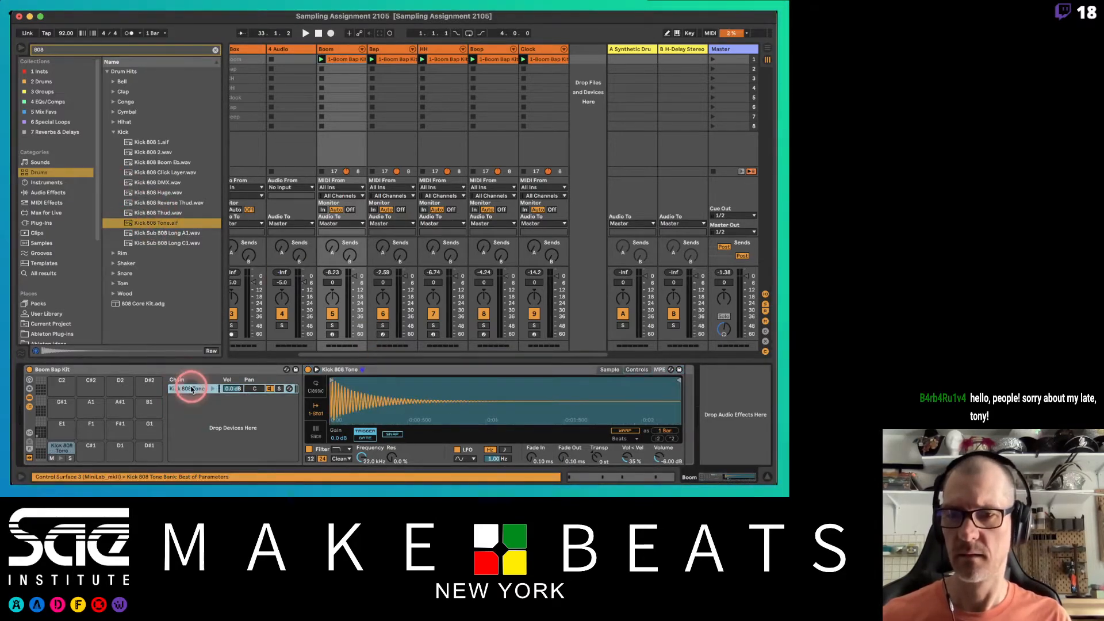
key("super+z")
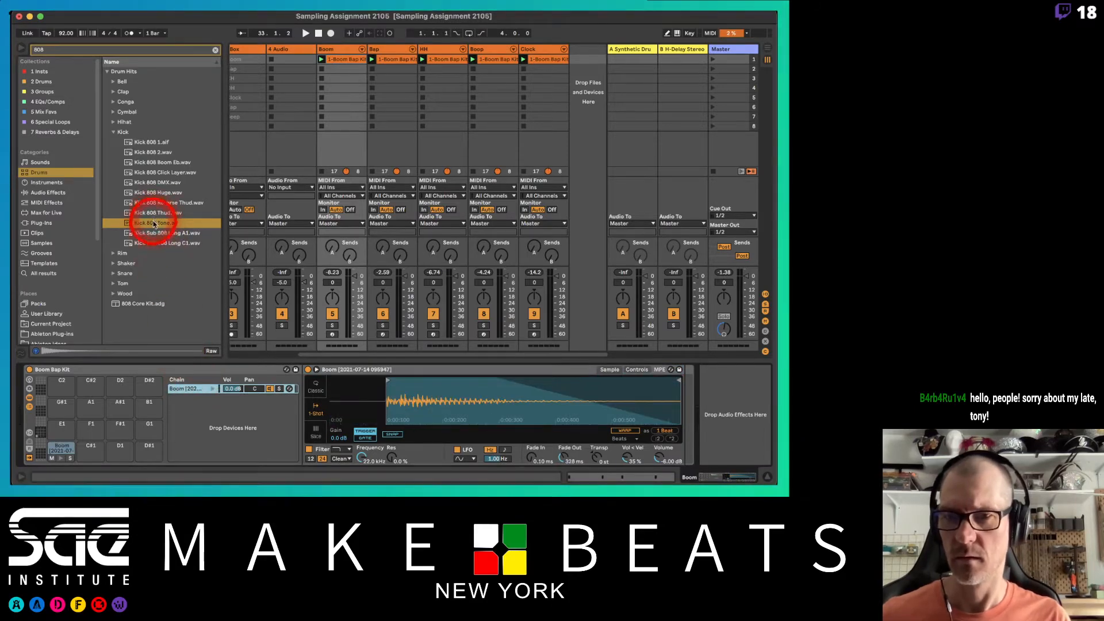
left_click_drag(153, 223, 188, 392)
key("super+z")
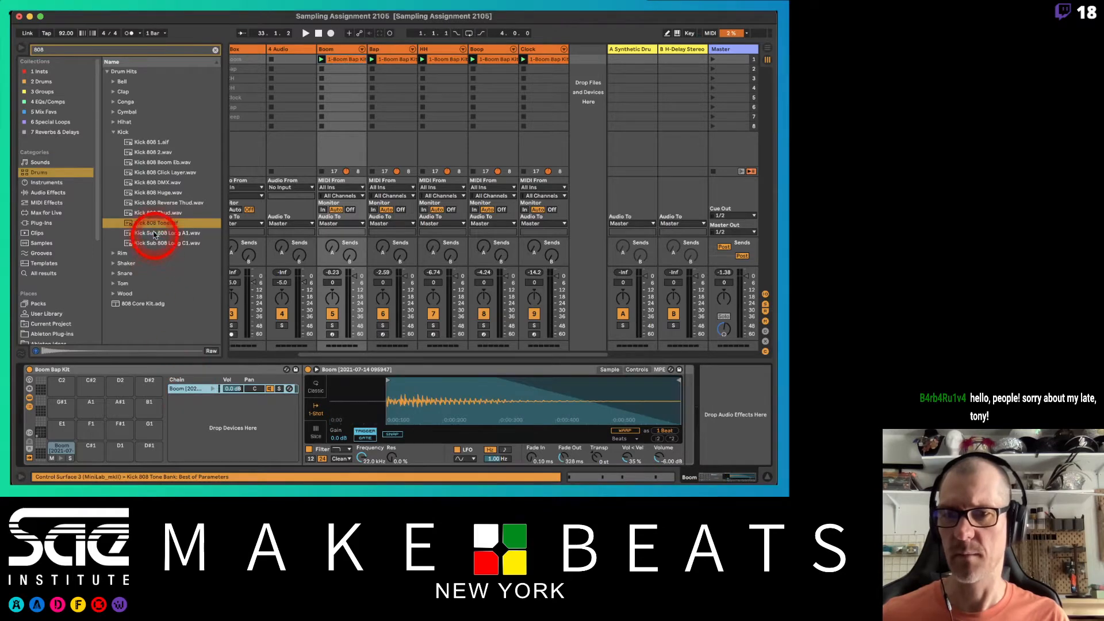
left_click_drag(154, 223, 190, 393)
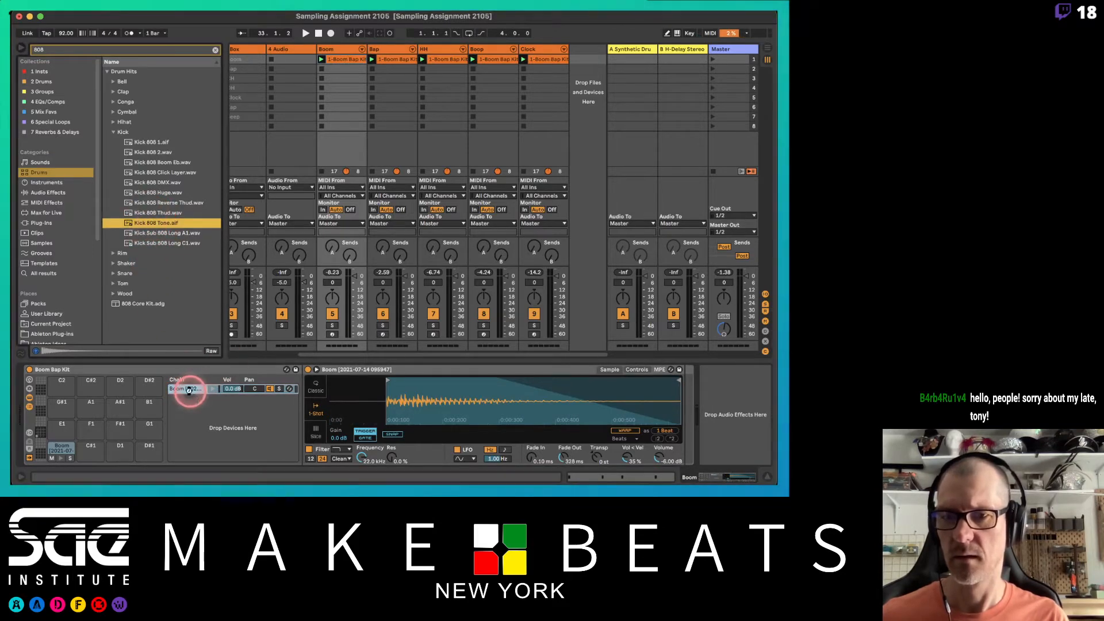
left_click(189, 392)
key("super+z")
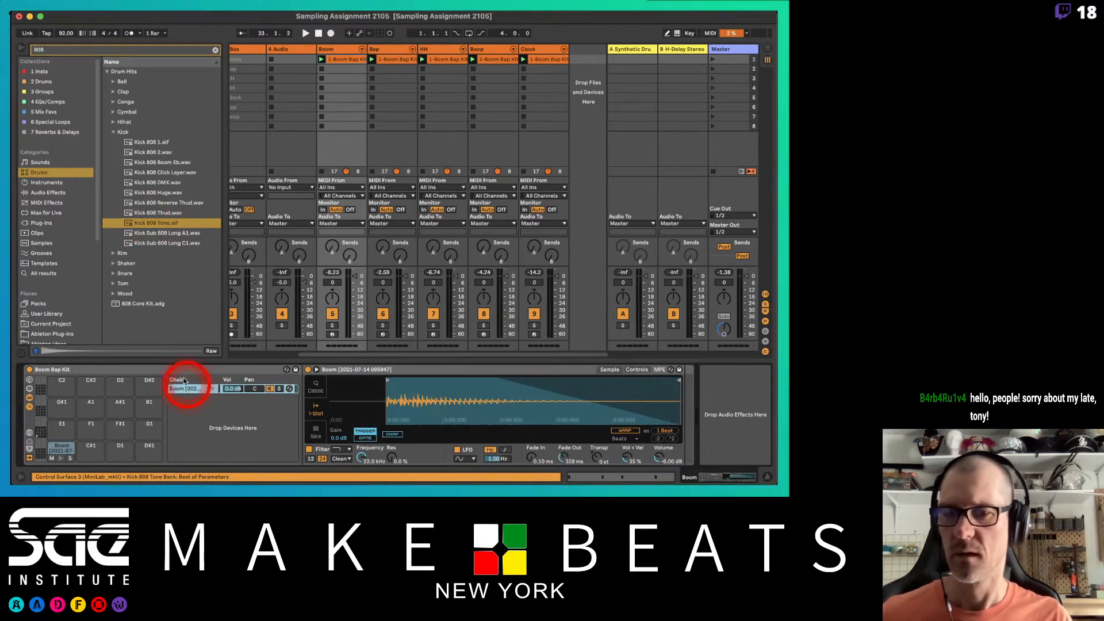
left_click(157, 227)
left_click_drag(156, 226, 201, 379)
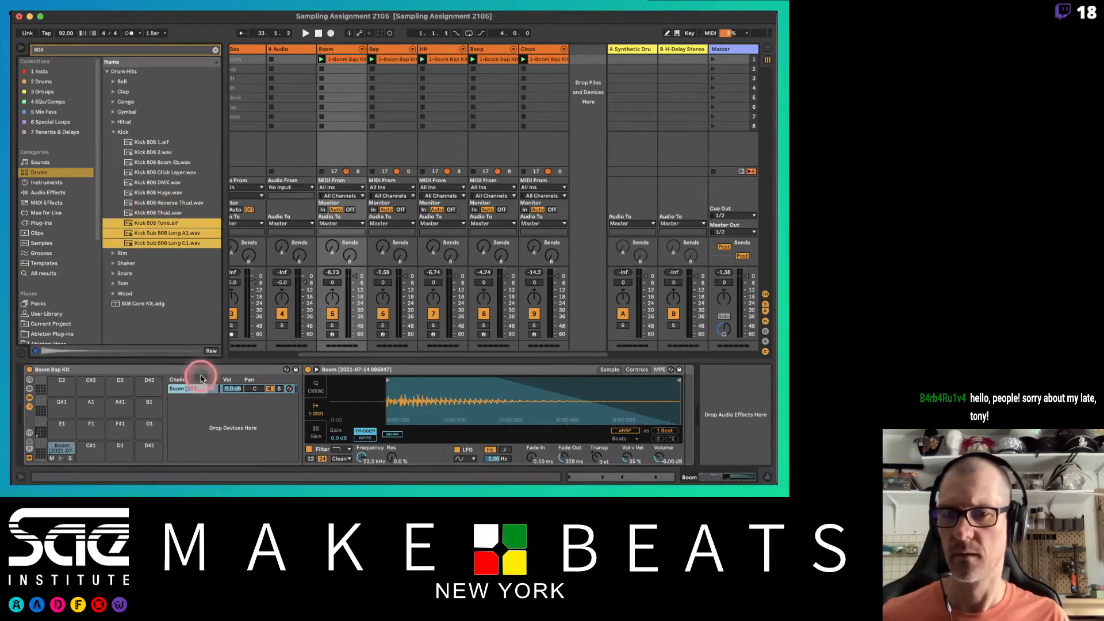
left_click(185, 223)
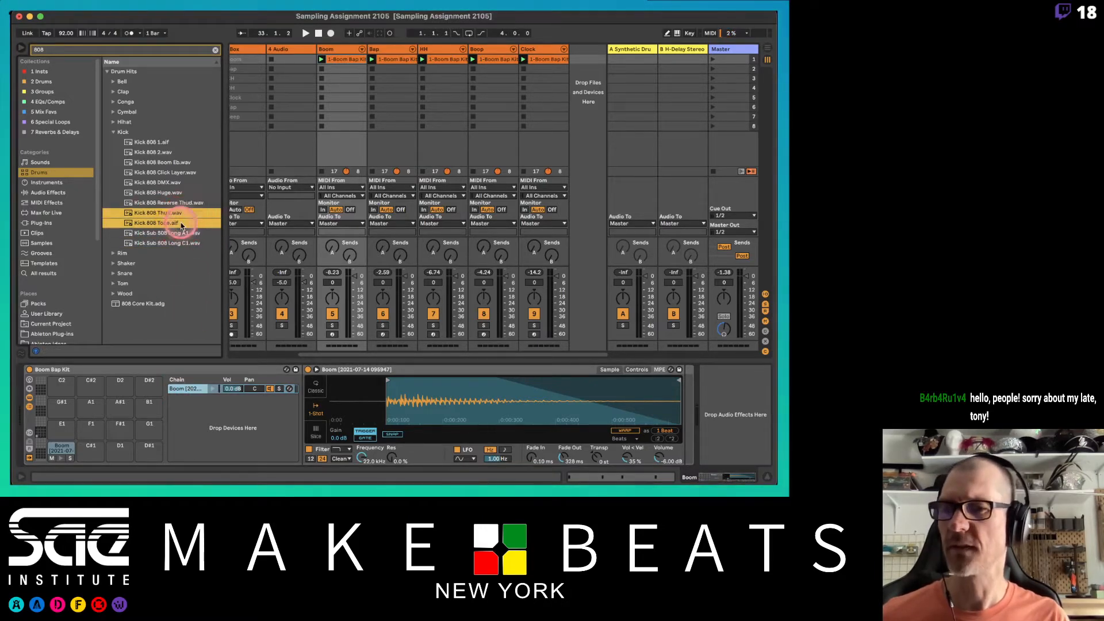
left_click(183, 223)
left_click(192, 336)
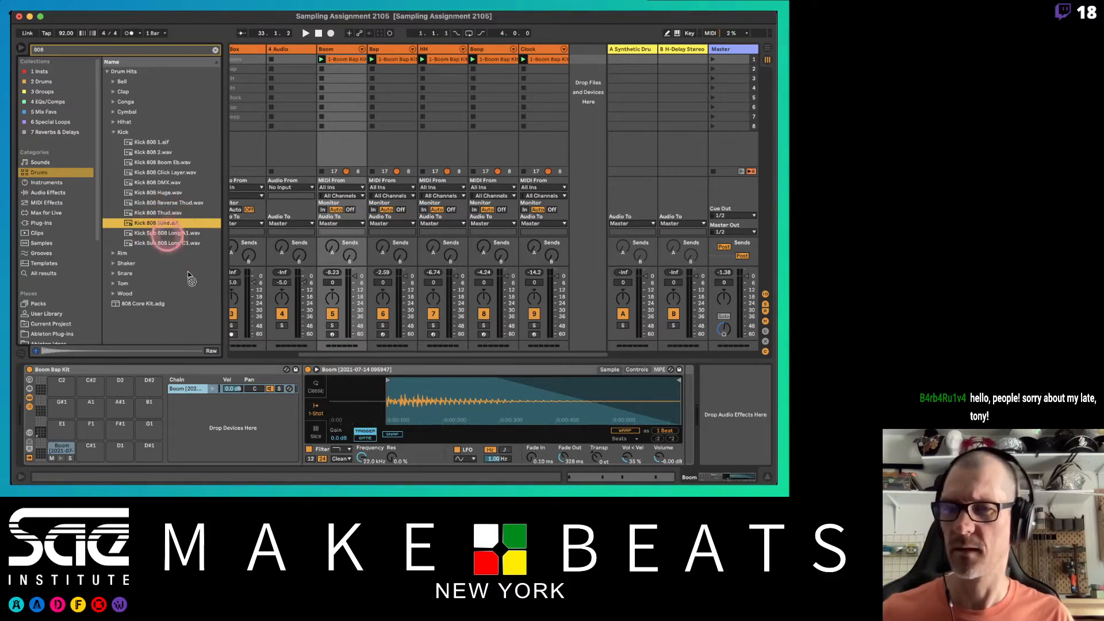
Step: Group the Boom Simpler into an Instrument Rack, show its chain list, and add Kick 808 Tone.aif as a second chain
left_click_drag(374, 372, 374, 377)
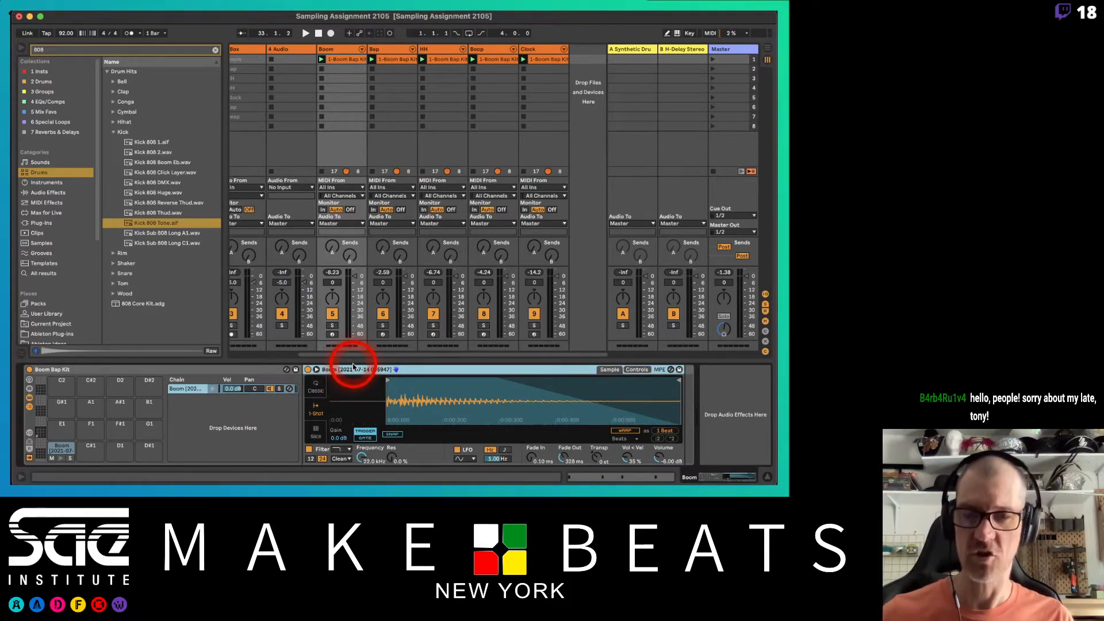
key("super+g")
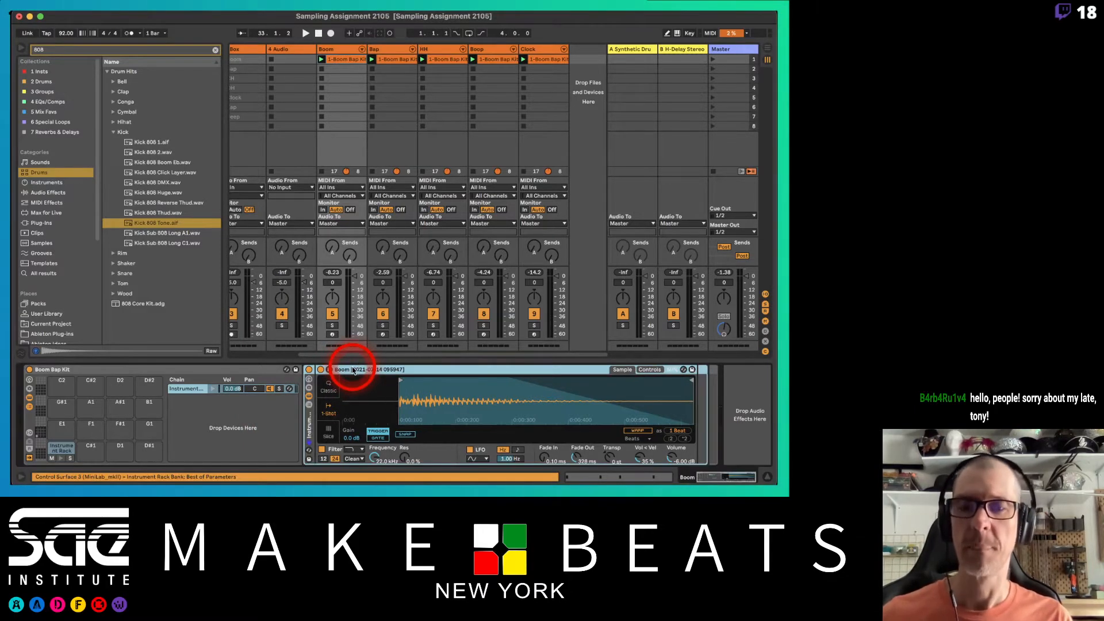
left_click(309, 399)
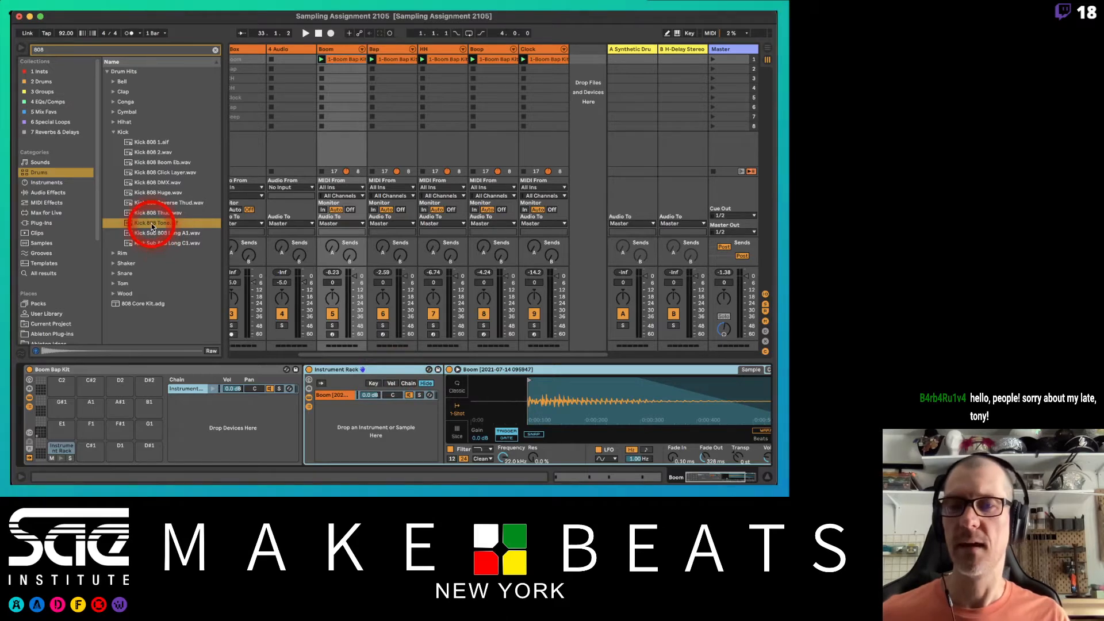
left_click_drag(152, 226, 337, 418)
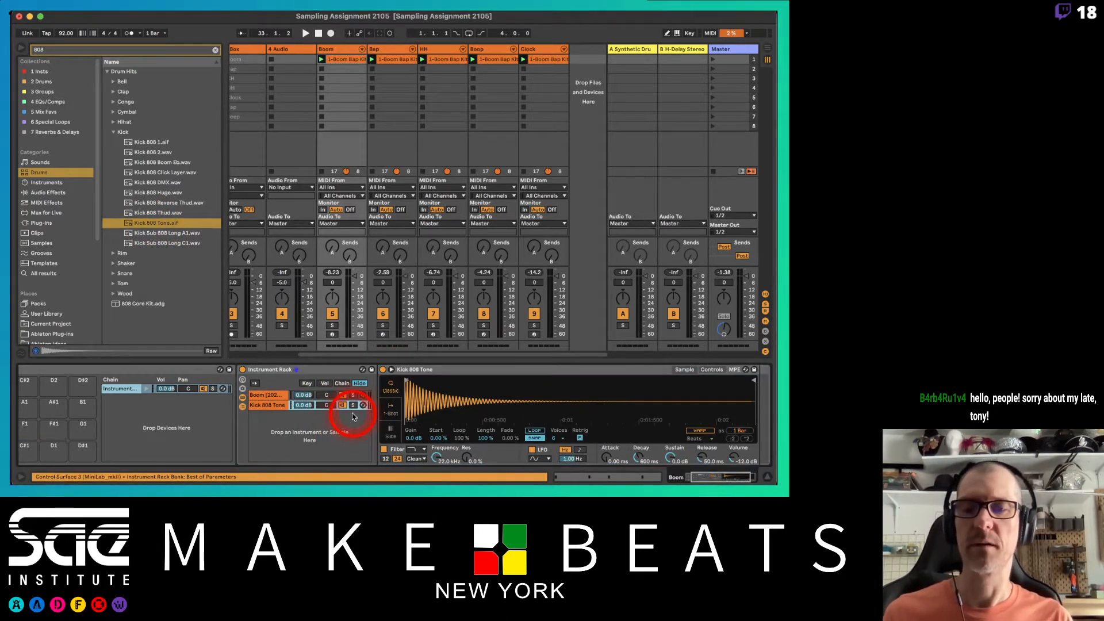
Step: Play the beat with the Boom track soloed and set Kick 808 Tone's attack to about 1 ms
key("space")
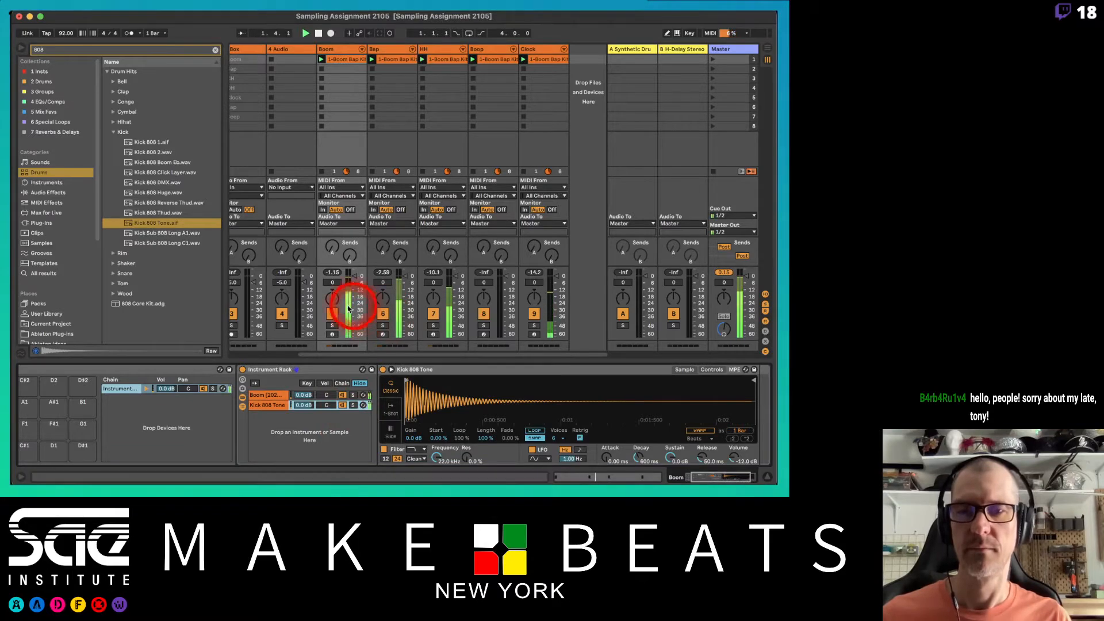
left_click(332, 325)
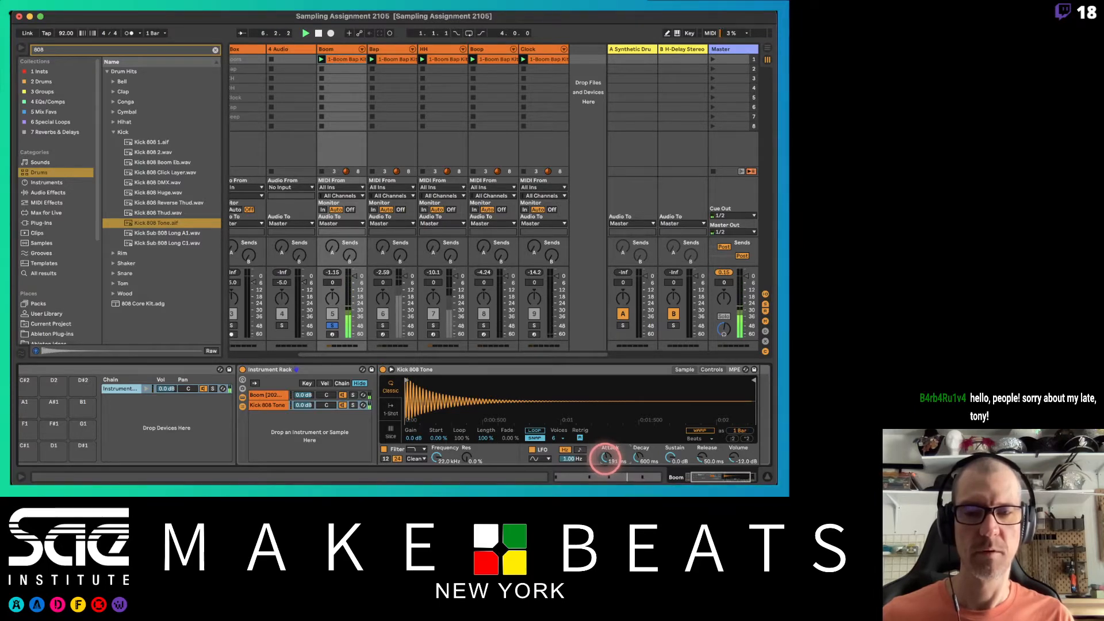
left_click_drag(605, 460, 605, 462)
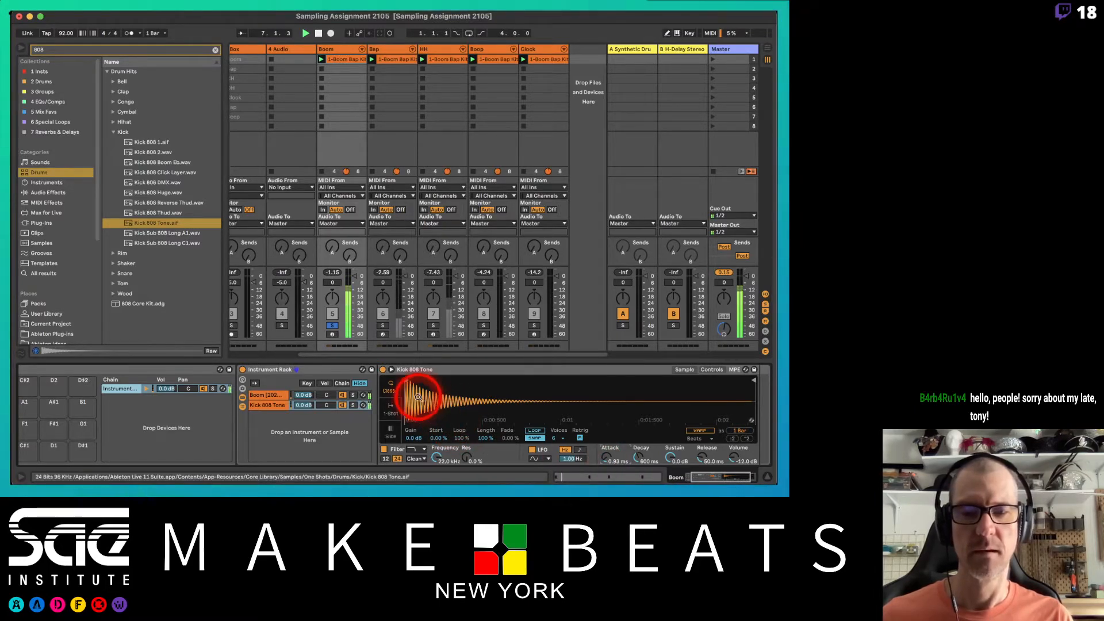
left_click_drag(408, 397, 418, 398)
left_click(630, 477)
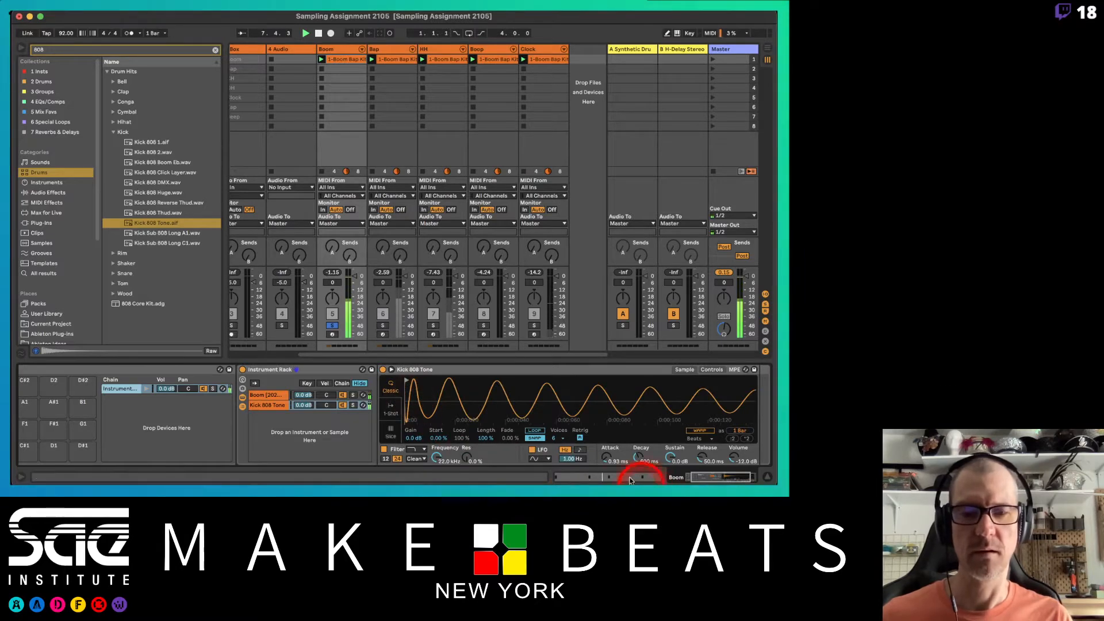
left_click(604, 455)
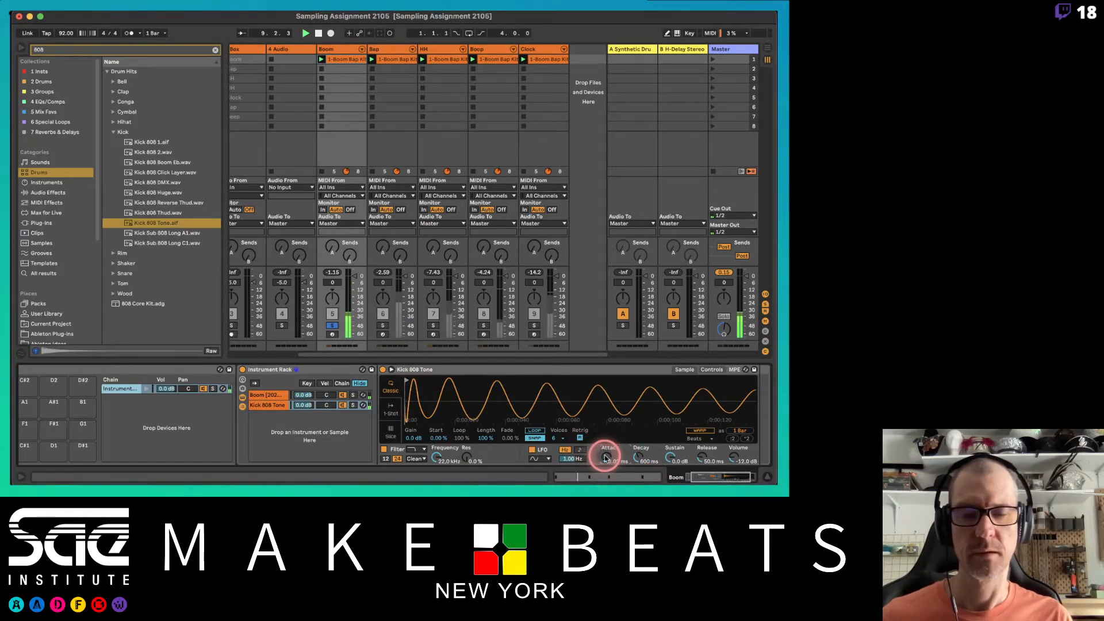
left_click_drag(470, 402, 468, 400)
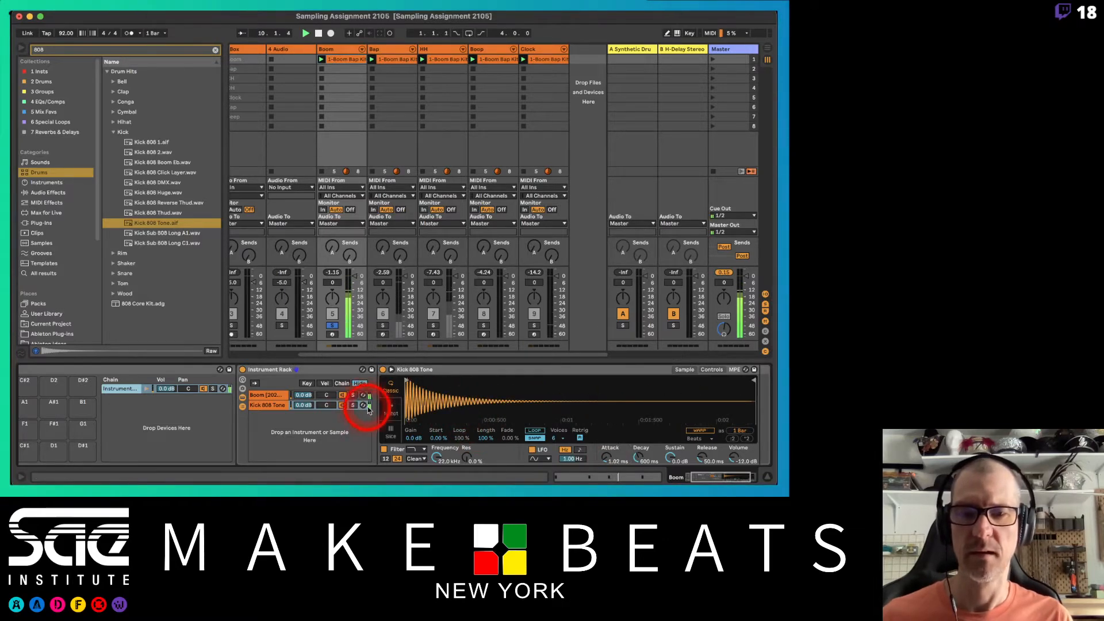
Step: Switch Kick 808 Tone to 1-Shot mode and shape it with a 6 ms fade-in, an earlier sample end and a 227 ms fade-out
left_click(391, 408)
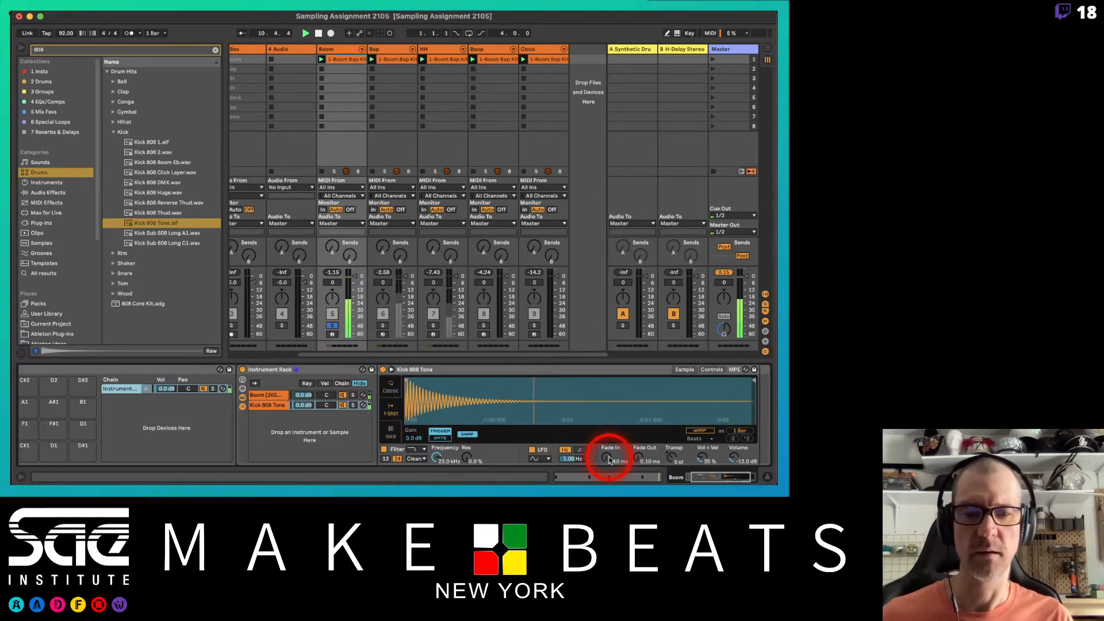
left_click_drag(609, 458, 636, 438)
left_click_drag(754, 380, 465, 382)
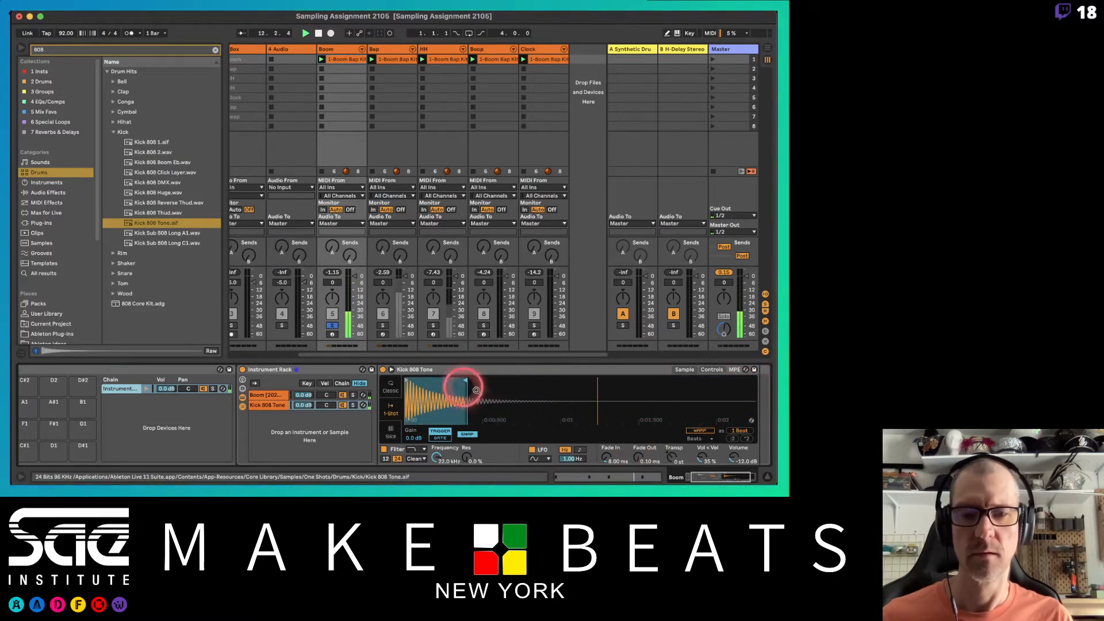
left_click(639, 458)
left_click_drag(640, 460, 640, 453)
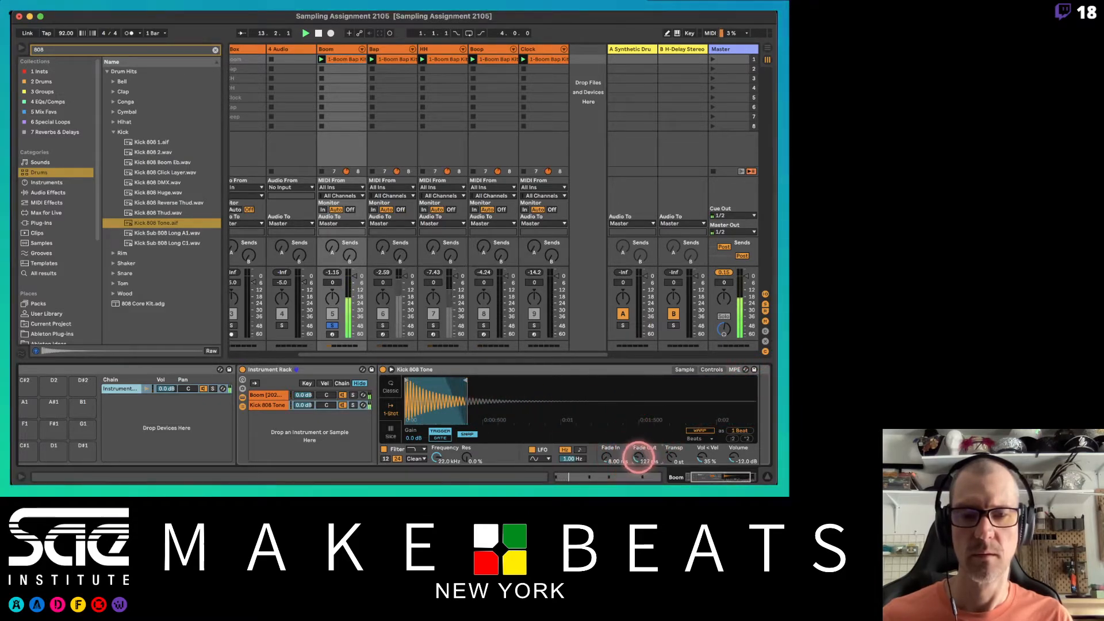
Step: Trim Kick 808 Tone's sample end to about 200 ms, with a fade-out of about 149 ms and Snap off
left_click_drag(435, 396, 435, 395)
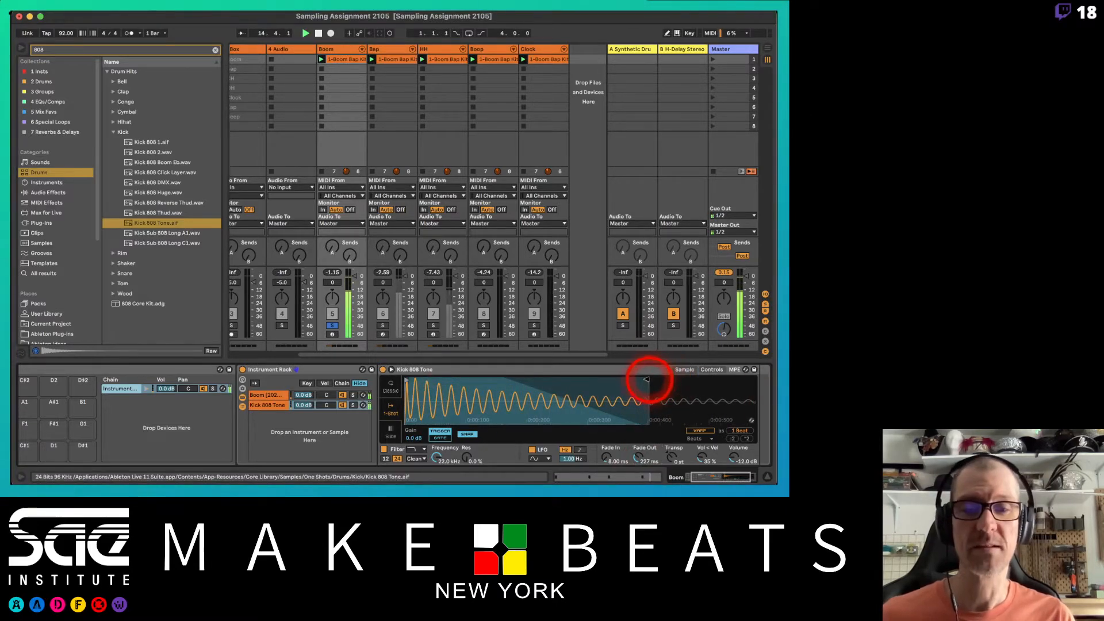
left_click_drag(646, 377, 570, 380)
left_click_drag(452, 392, 451, 393)
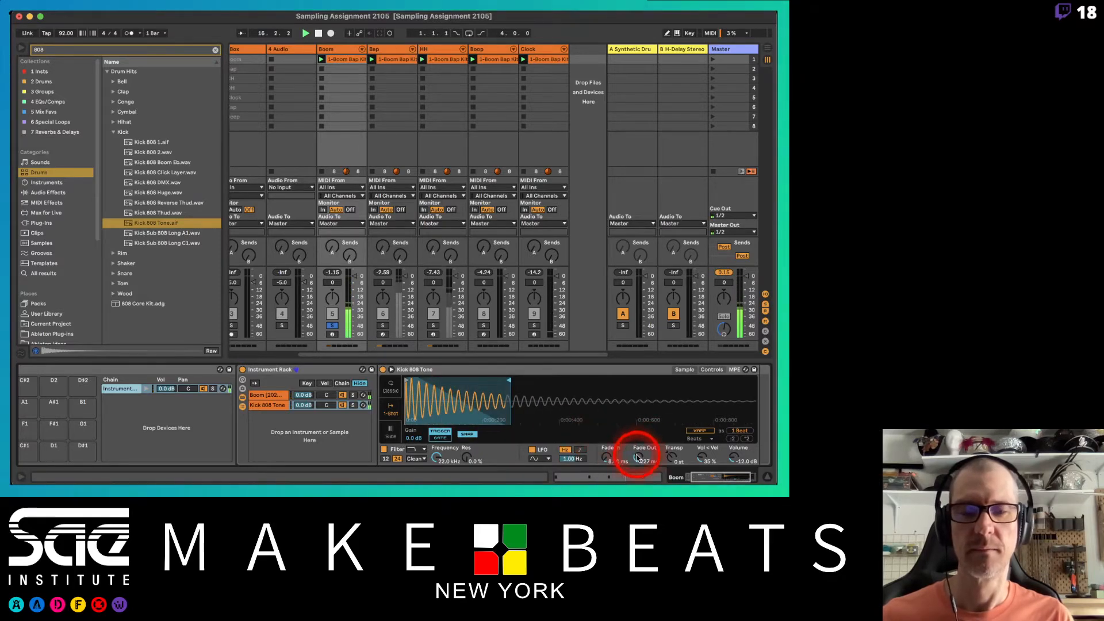
left_click_drag(636, 453, 637, 457)
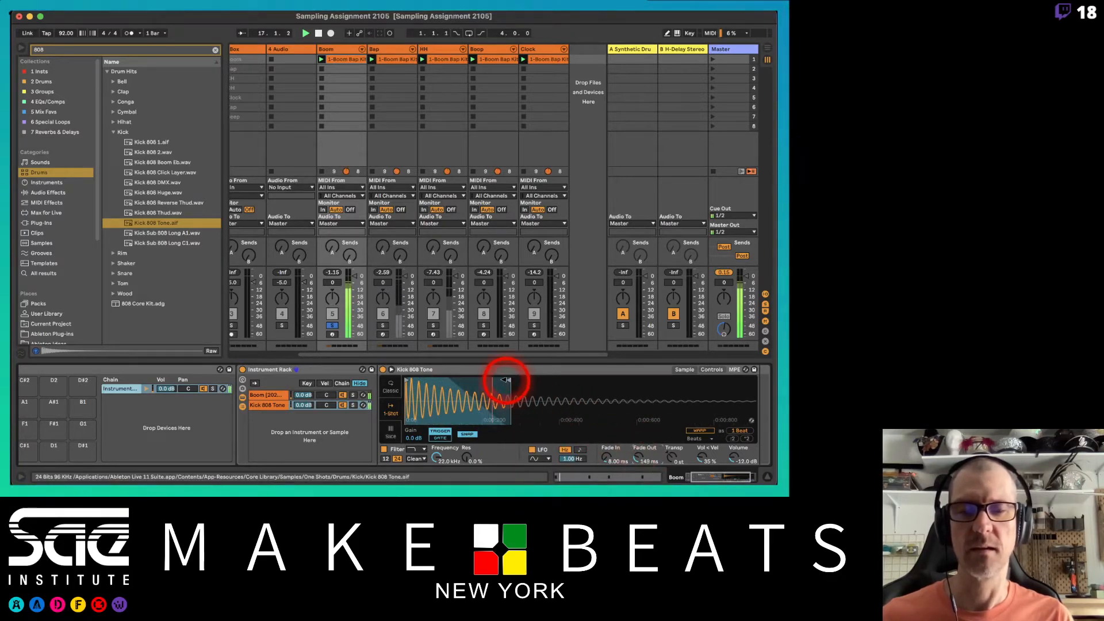
left_click_drag(508, 381, 492, 381)
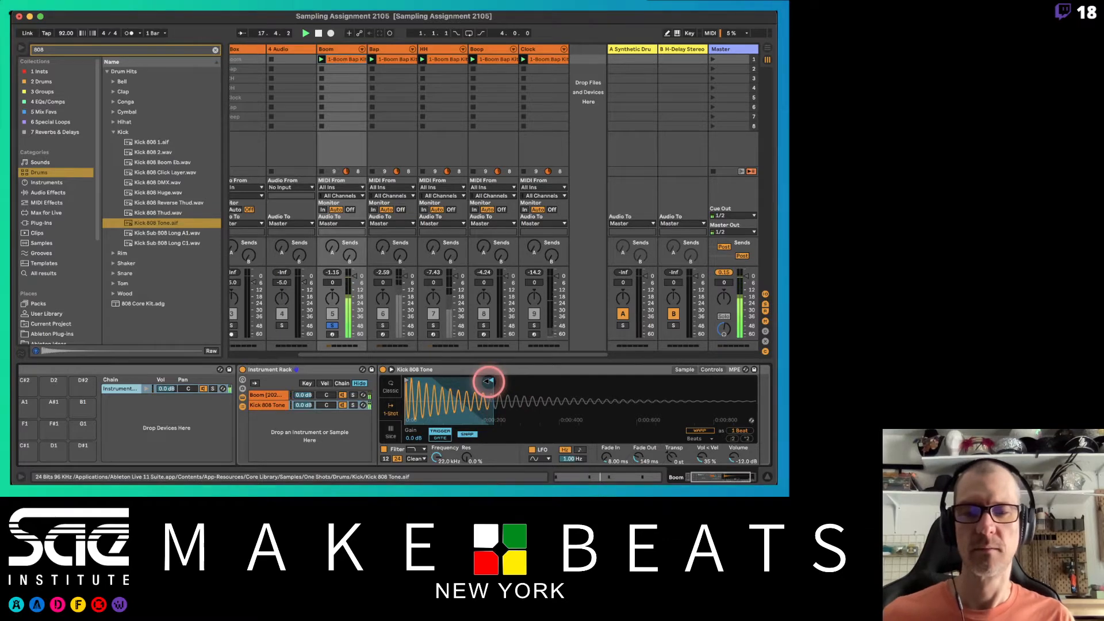
left_click(469, 434)
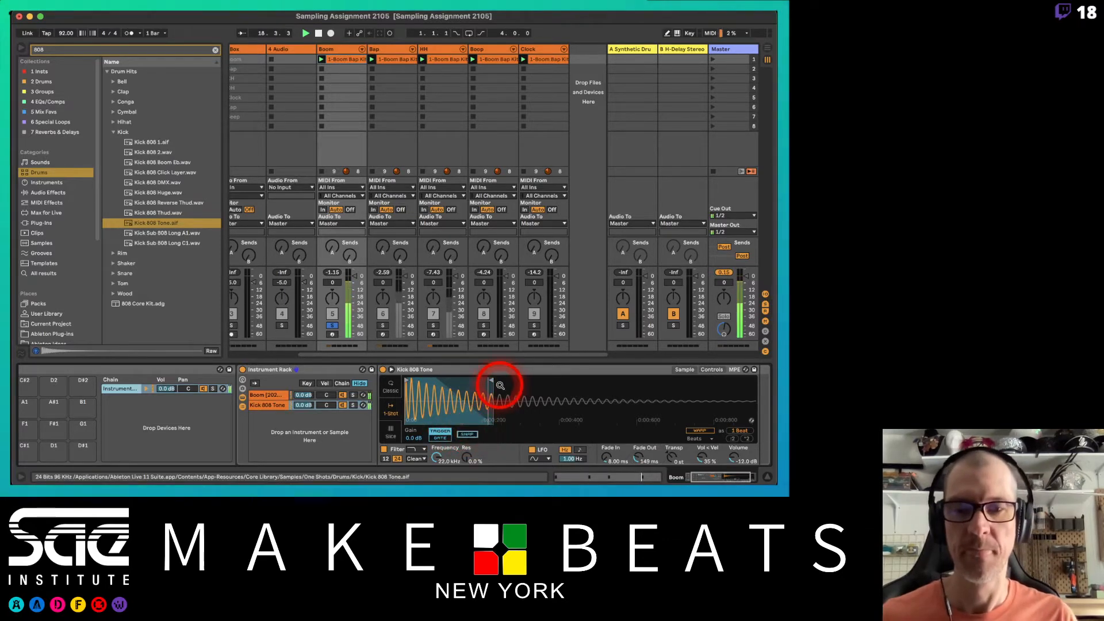
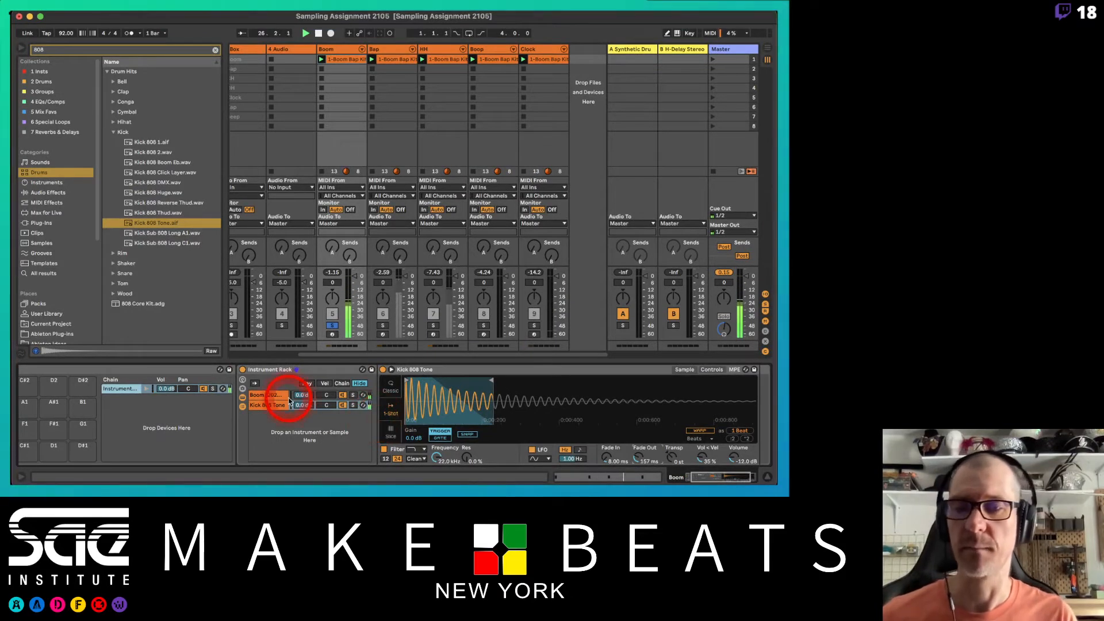
Step: Collapse the Boom pad's Instrument Rack by hiding its chain list and devices
left_click(240, 407)
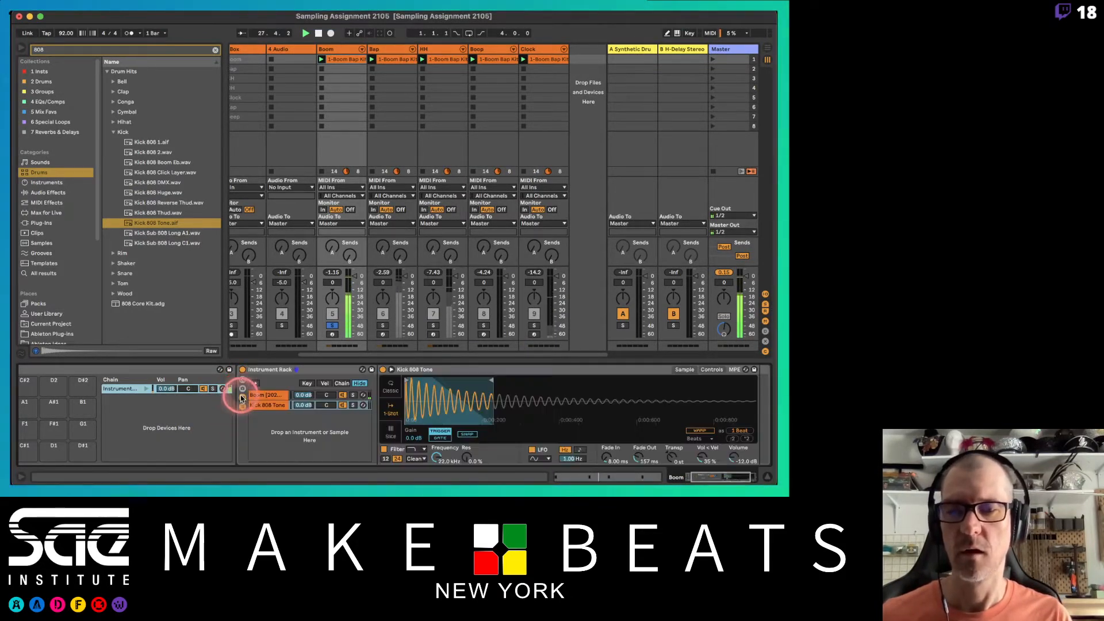
left_click(244, 397)
left_click(243, 397)
left_click(242, 406)
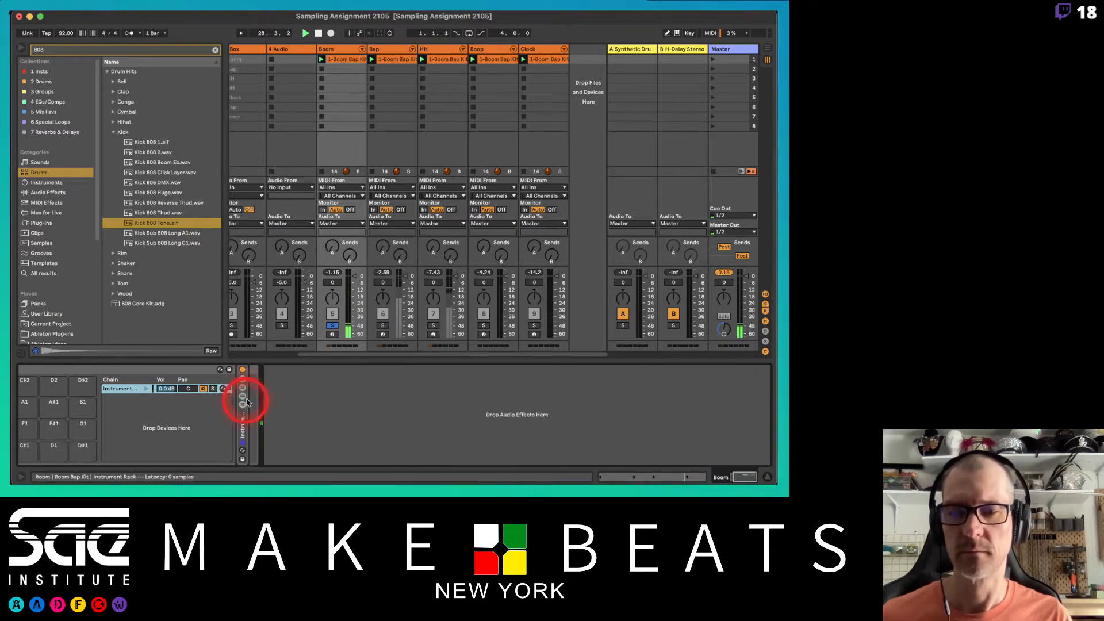
left_click(132, 399)
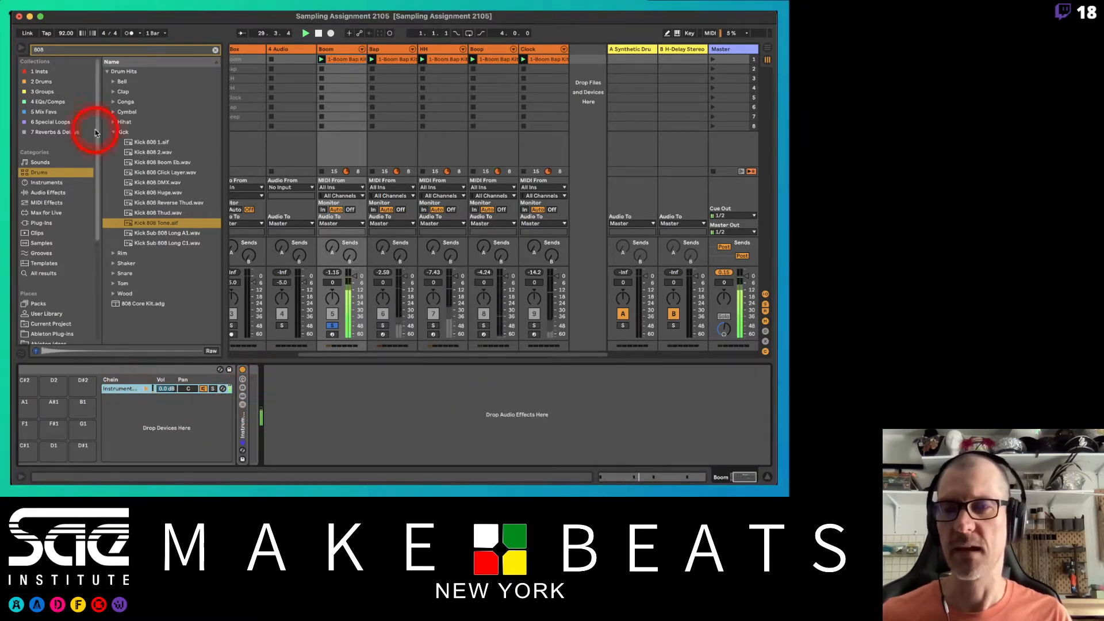
Step: Clear the browser search and add a Saturator from the Drive & Color audio effects after the Boom pad's Instrument Rack
left_click(217, 50)
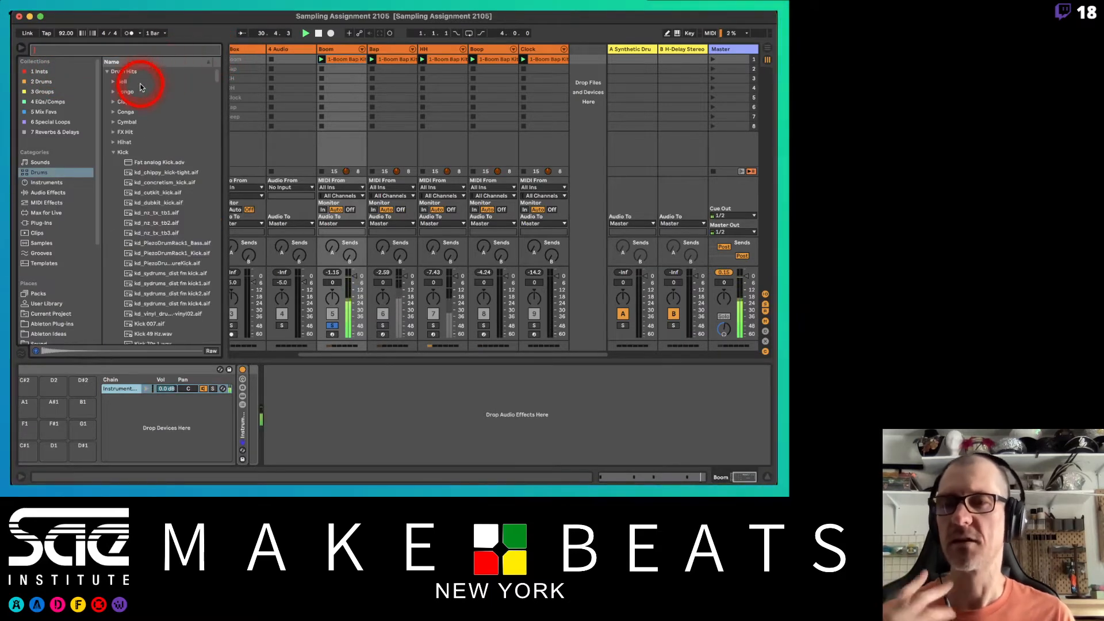
left_click(113, 154)
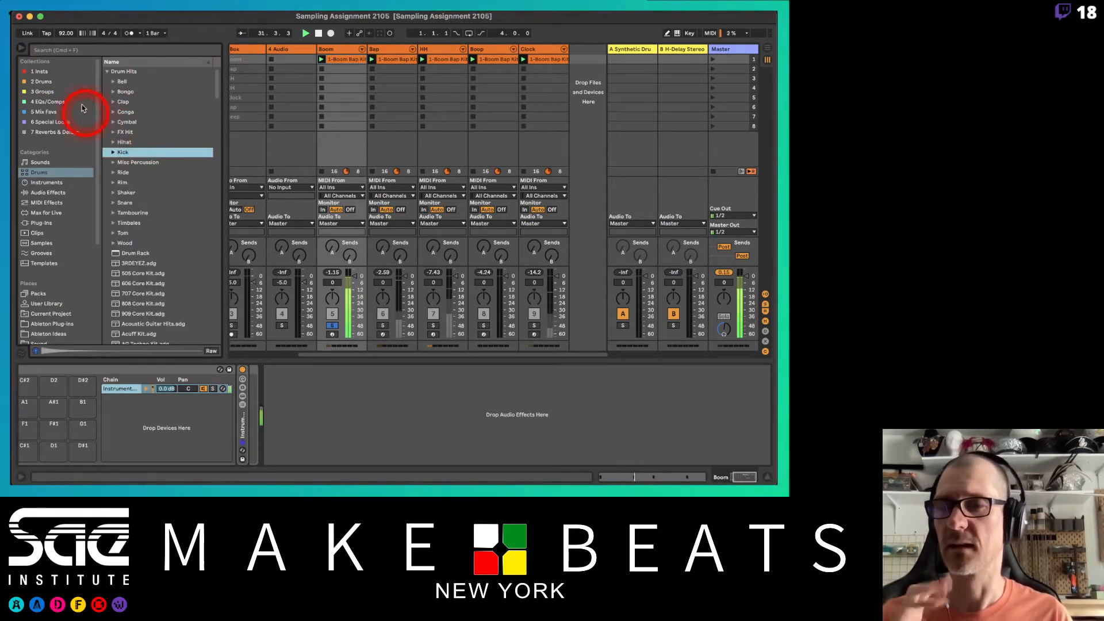
left_click(51, 192)
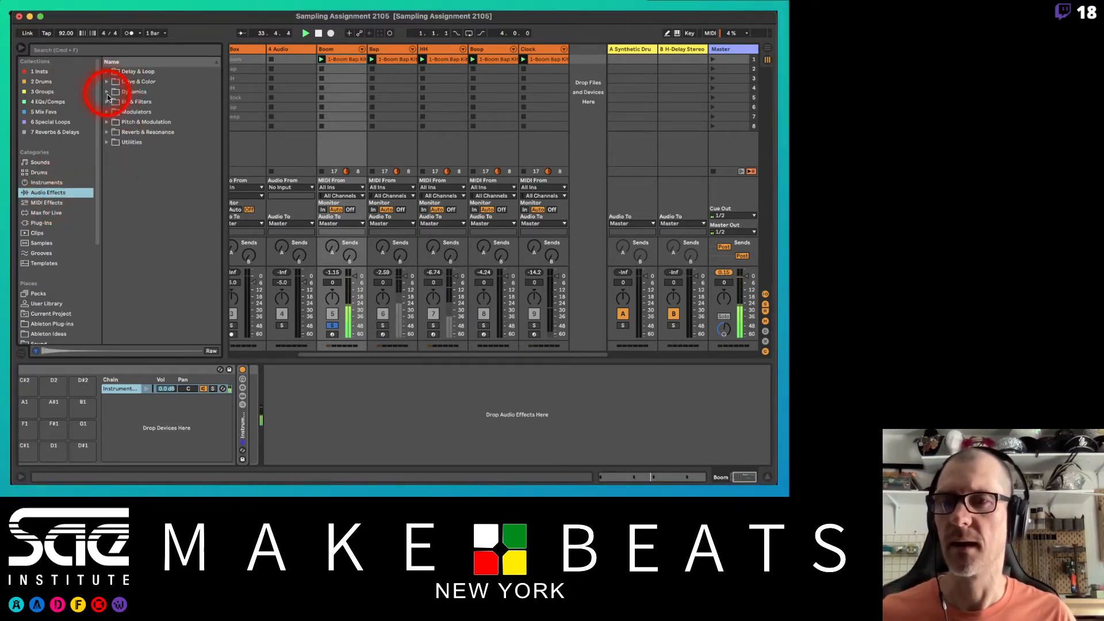
left_click(107, 102)
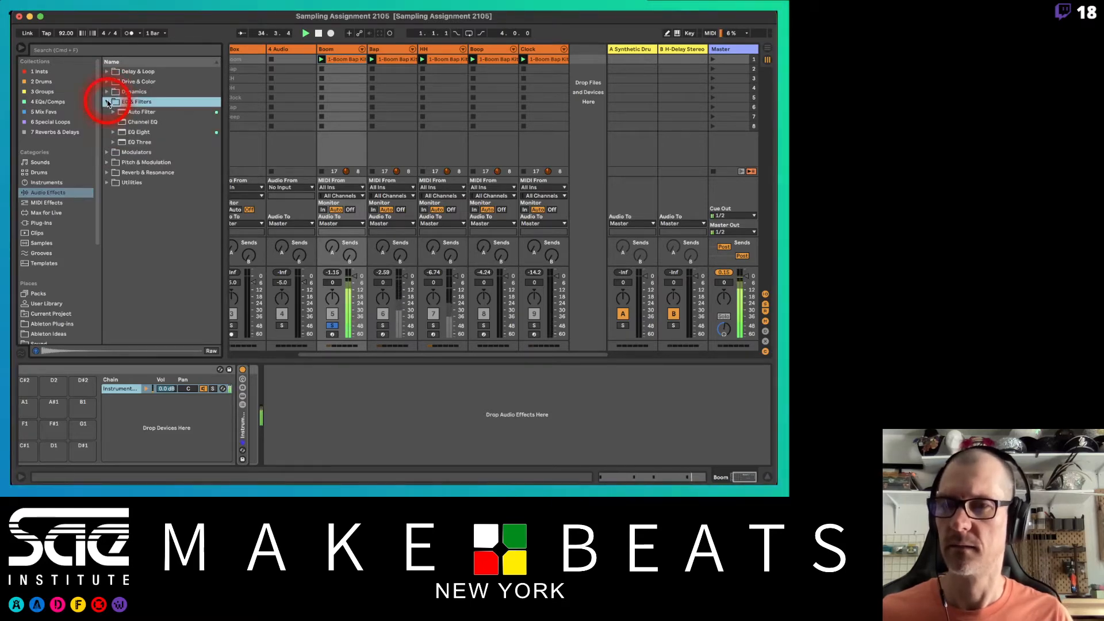
left_click(107, 82)
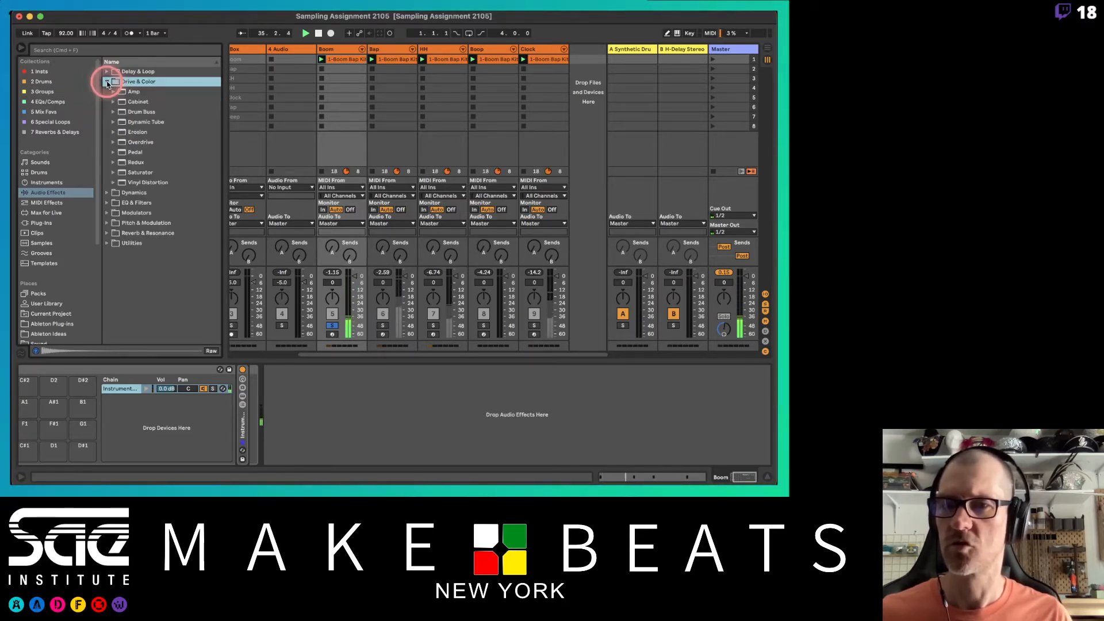
left_click_drag(125, 176, 246, 396)
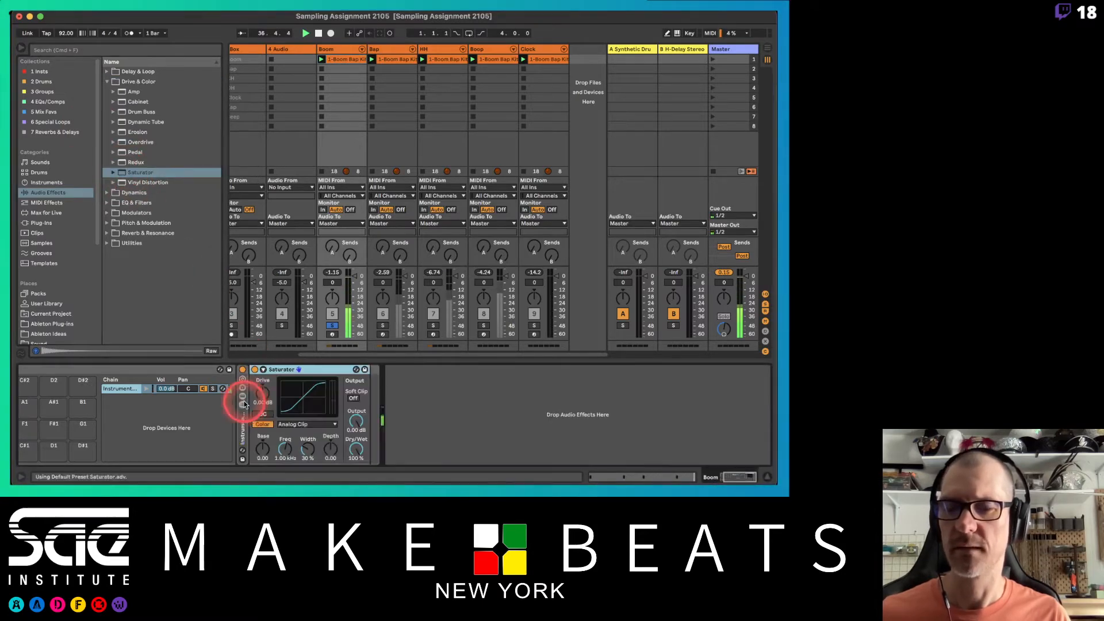
Step: Load Saturator's A Bit Warmer preset and set Drive to 2.19 dB, Color on, Base -21.7, Freq 153 Hz and Dry/Wet 46.8%
left_click(356, 370)
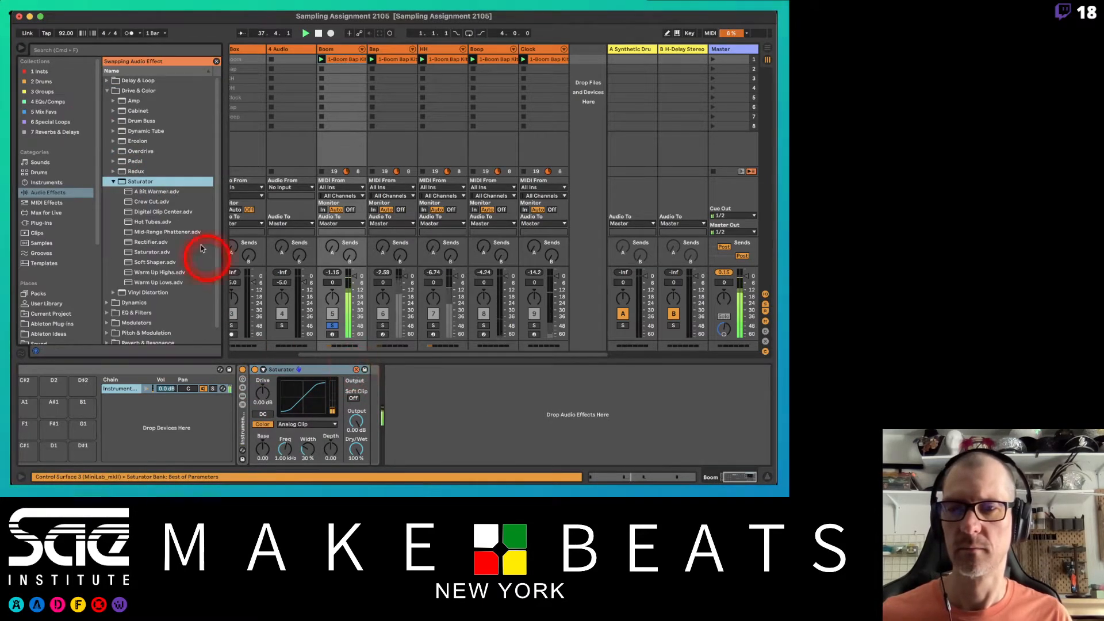
double_click(148, 192)
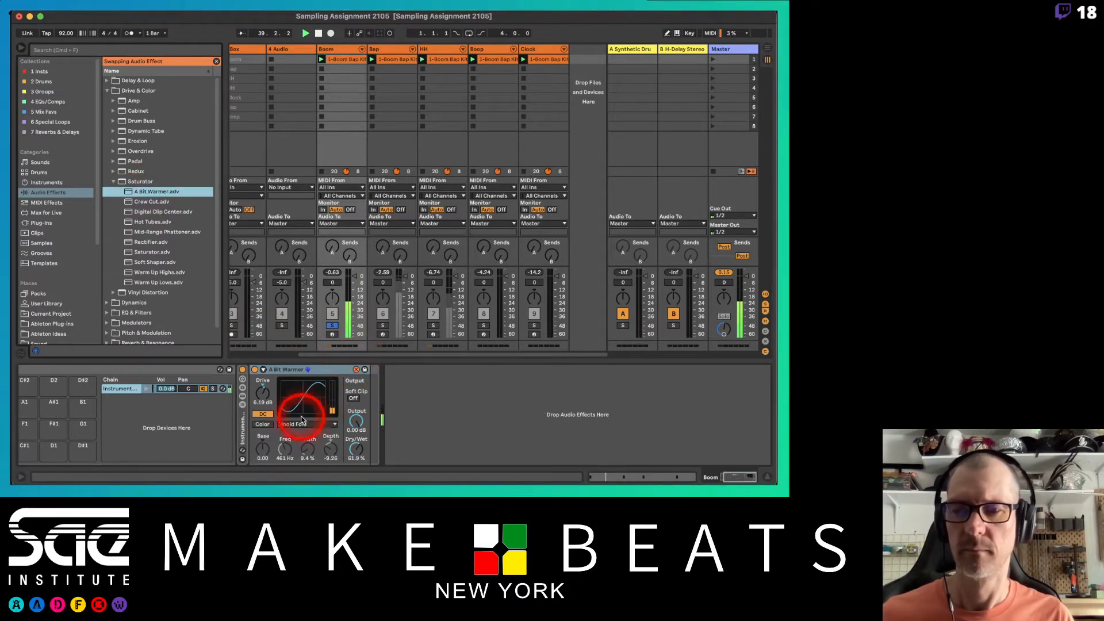
left_click_drag(268, 389, 268, 390)
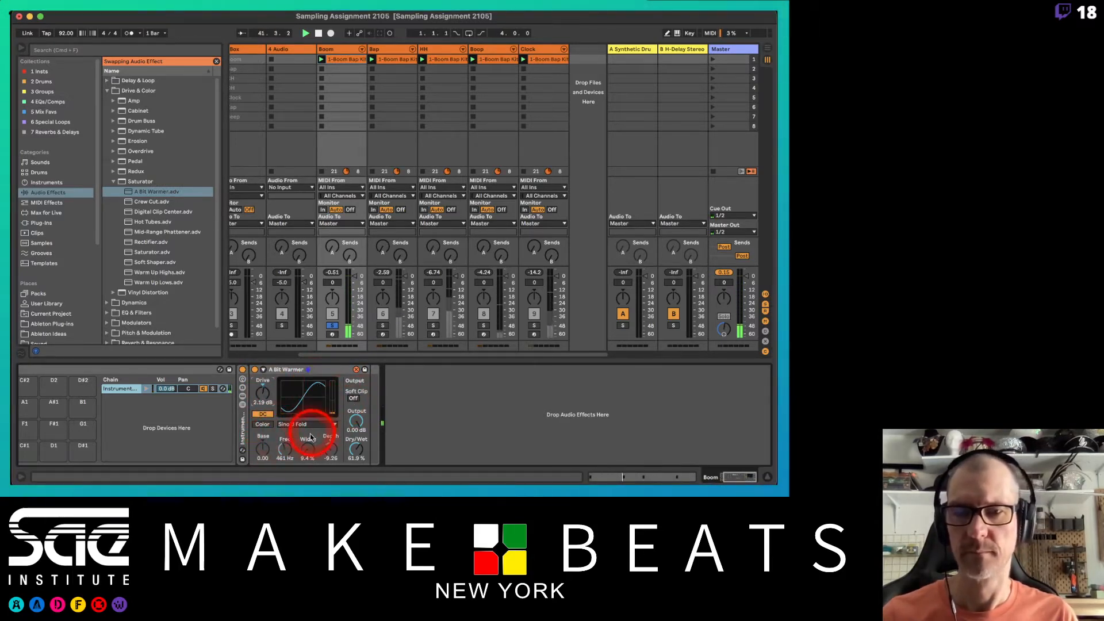
left_click(262, 424)
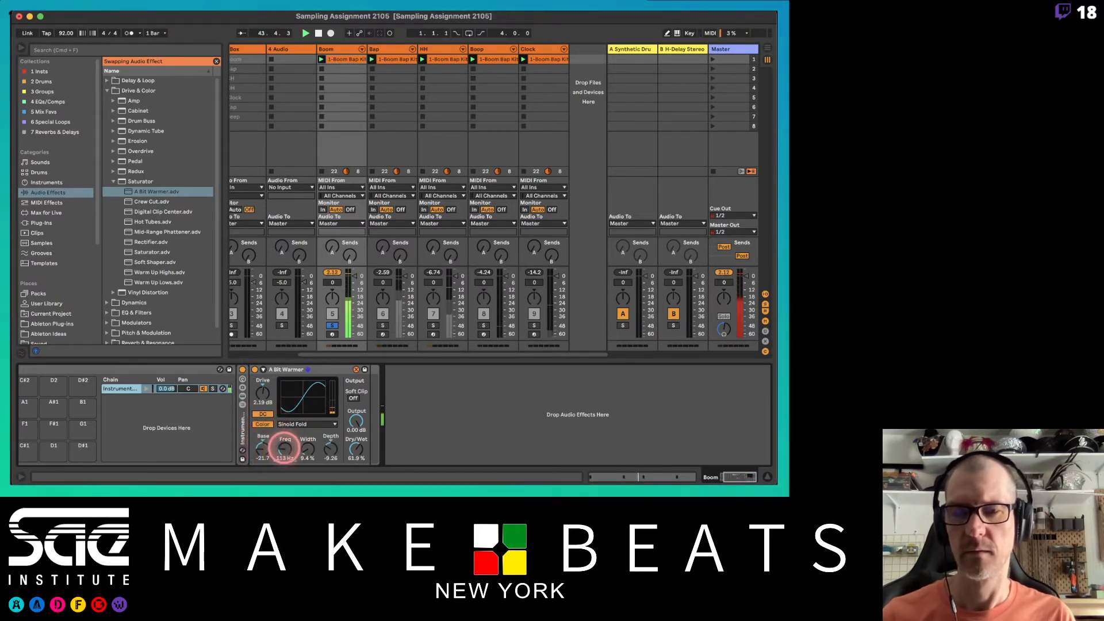
left_click_drag(284, 447, 284, 444)
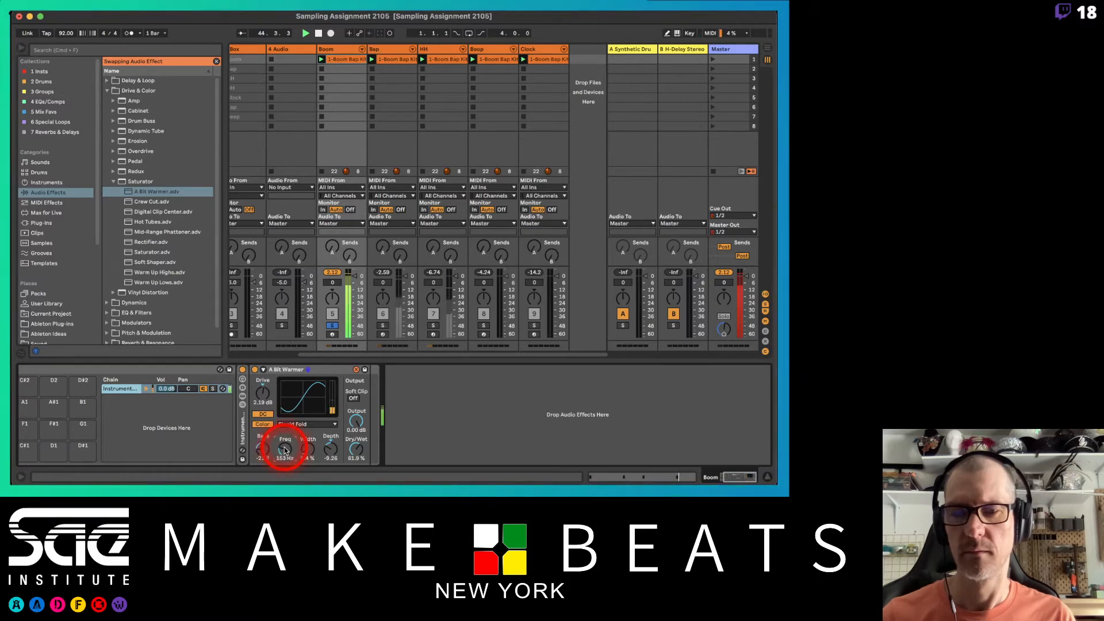
left_click_drag(356, 448, 356, 450)
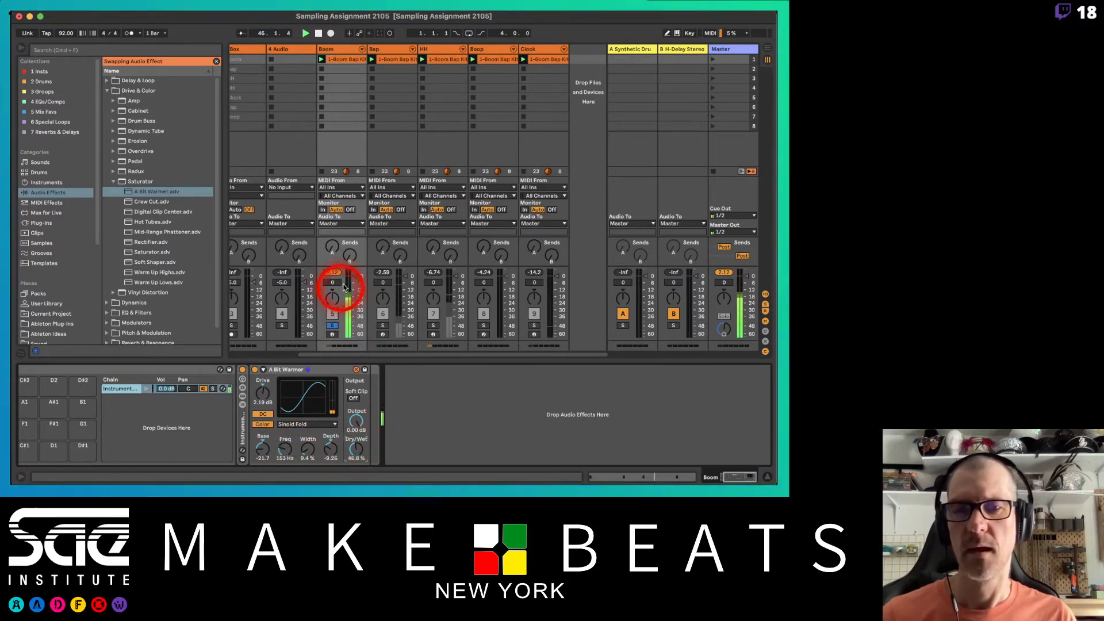
Step: Lower the Boom track's volume to -7.5 dB, and show its Instrument Rack's chains with Kick 808 Tone's volume reset to 0.0 dB
left_click_drag(354, 281, 353, 280)
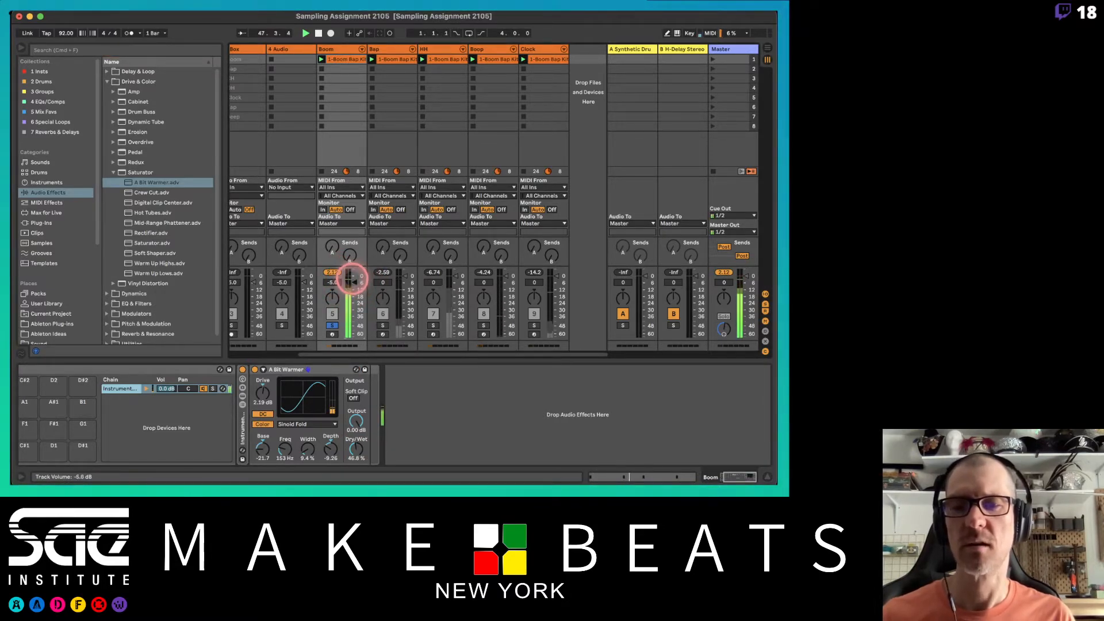
key("XF86AudioRaiseVolume")
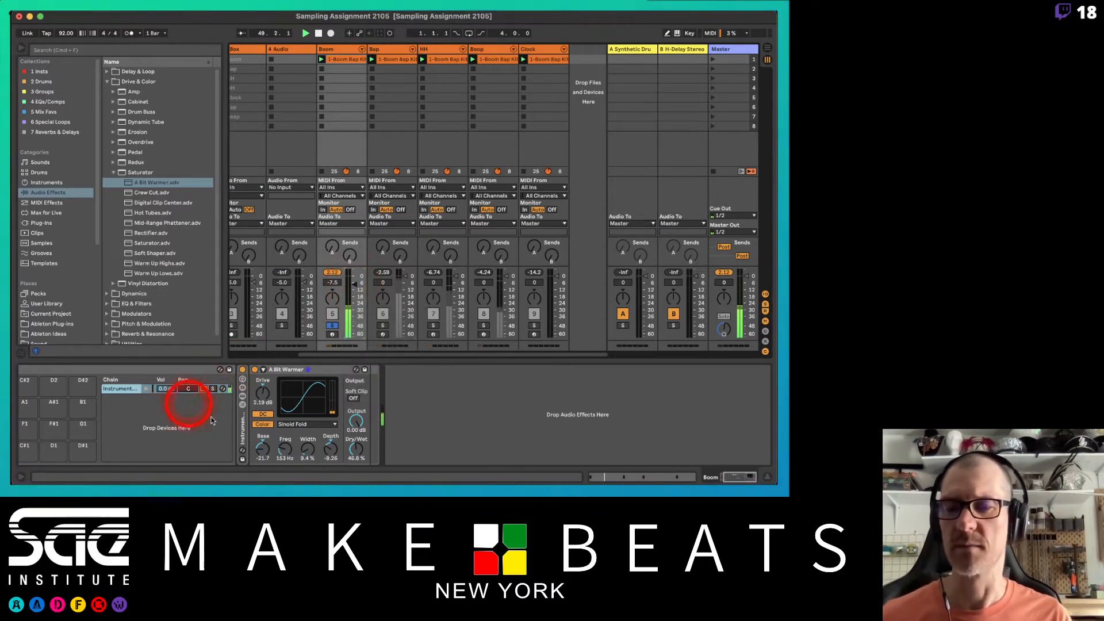
left_click(242, 405)
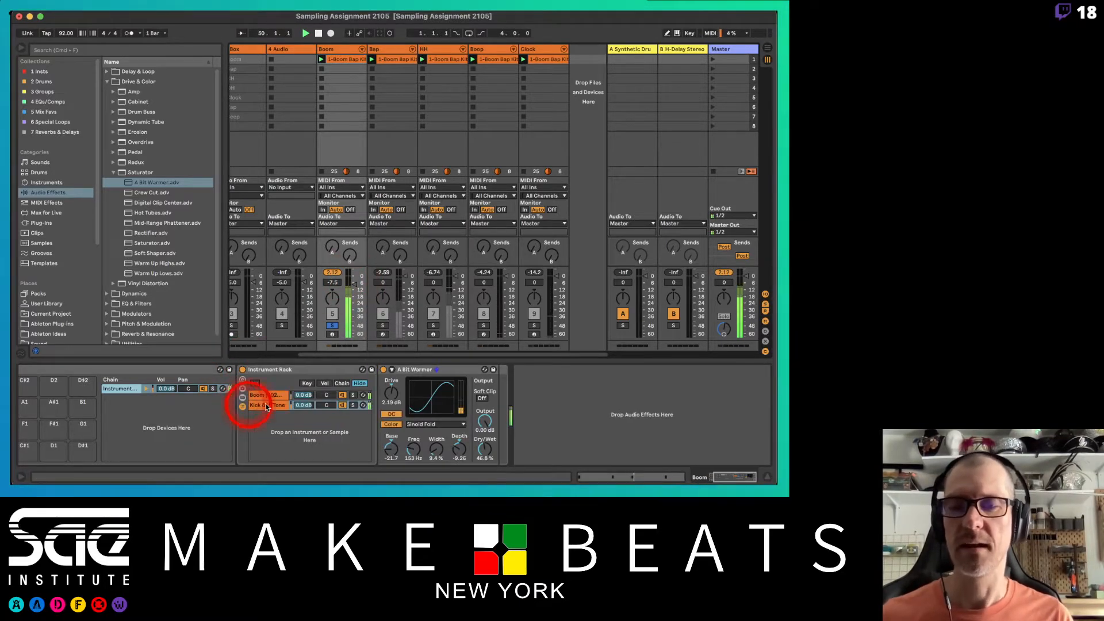
left_click_drag(305, 407, 304, 417)
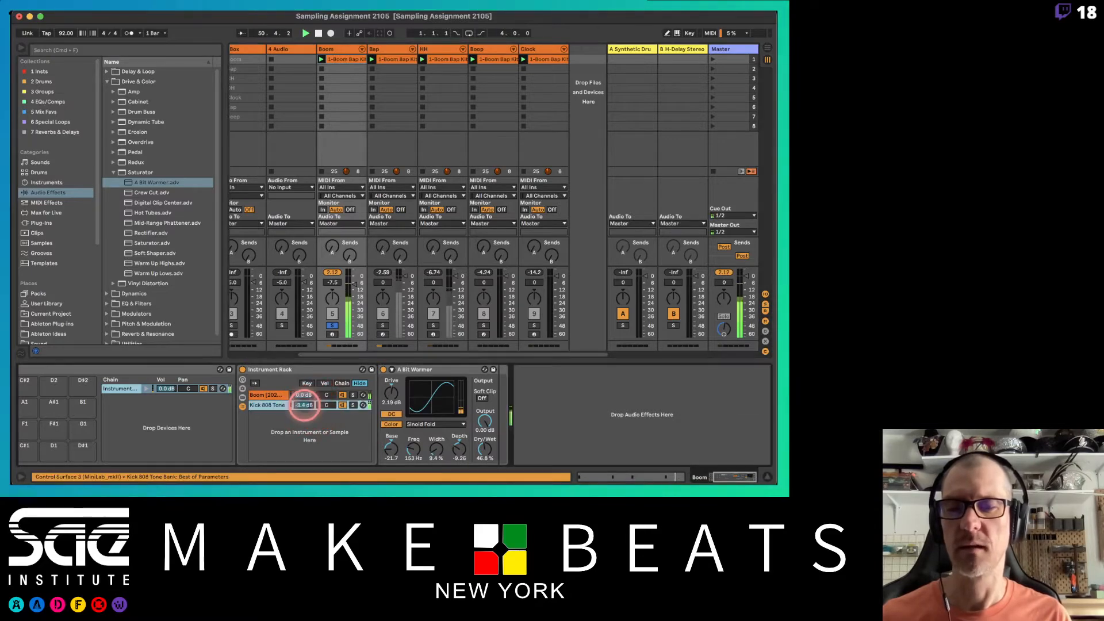
double_click(305, 405)
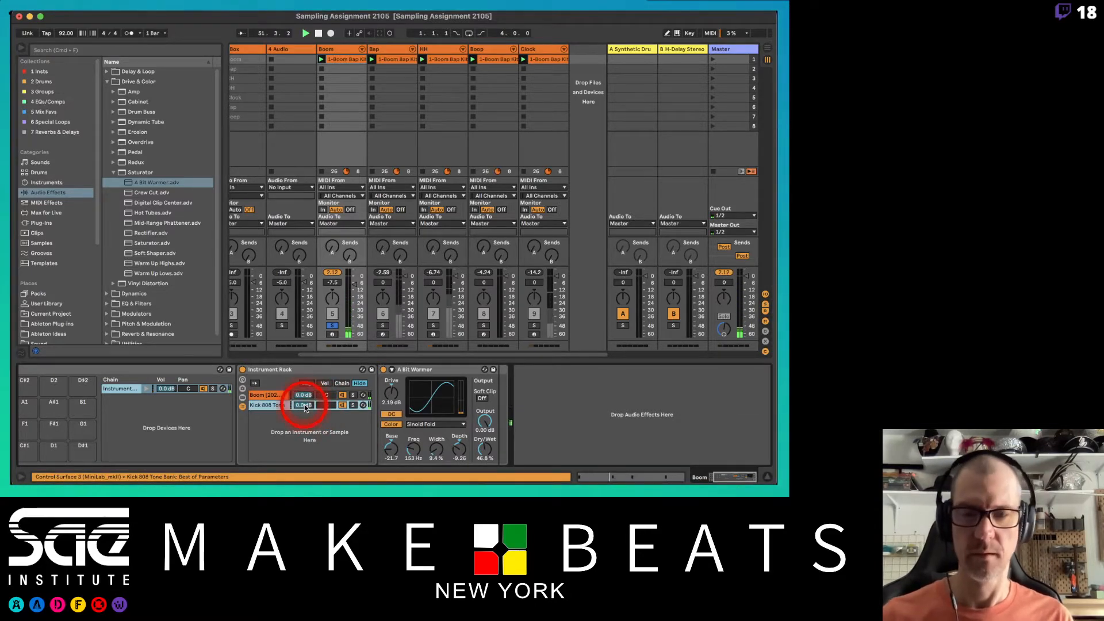
Step: Rename the Instrument Rack chain in the Boom Bap Kit drum rack as BD Combo
left_click(127, 389)
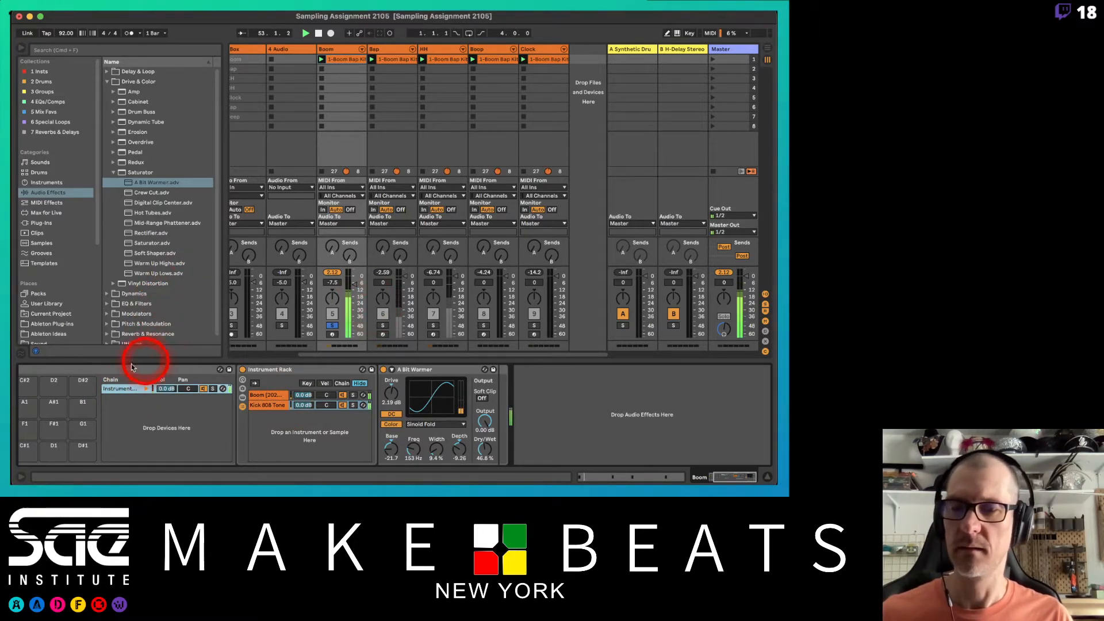
left_click(189, 390)
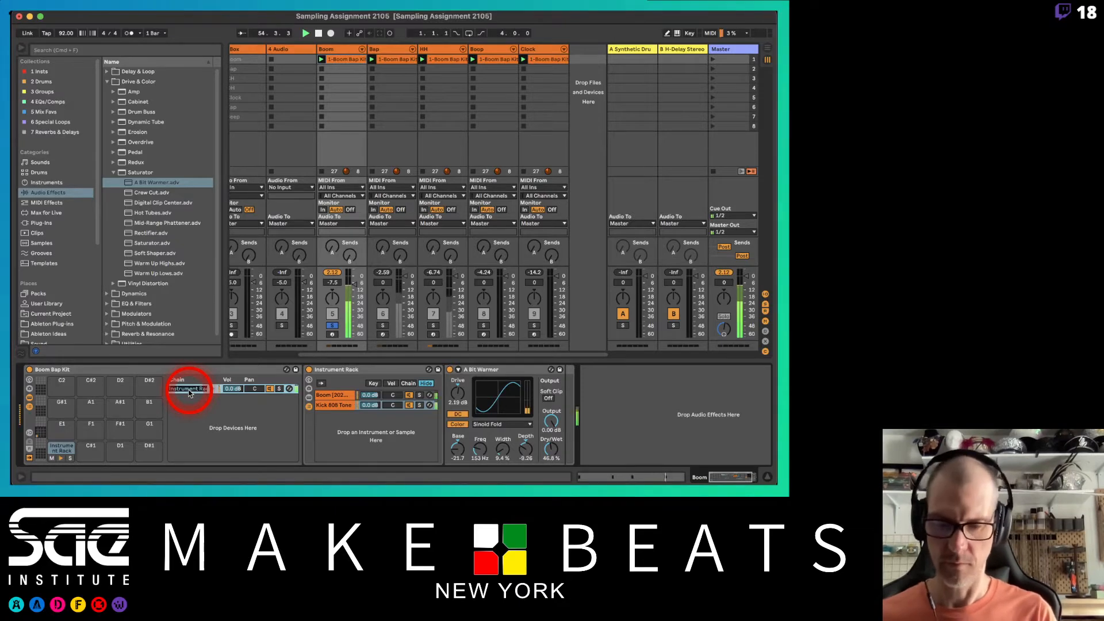
type("80")
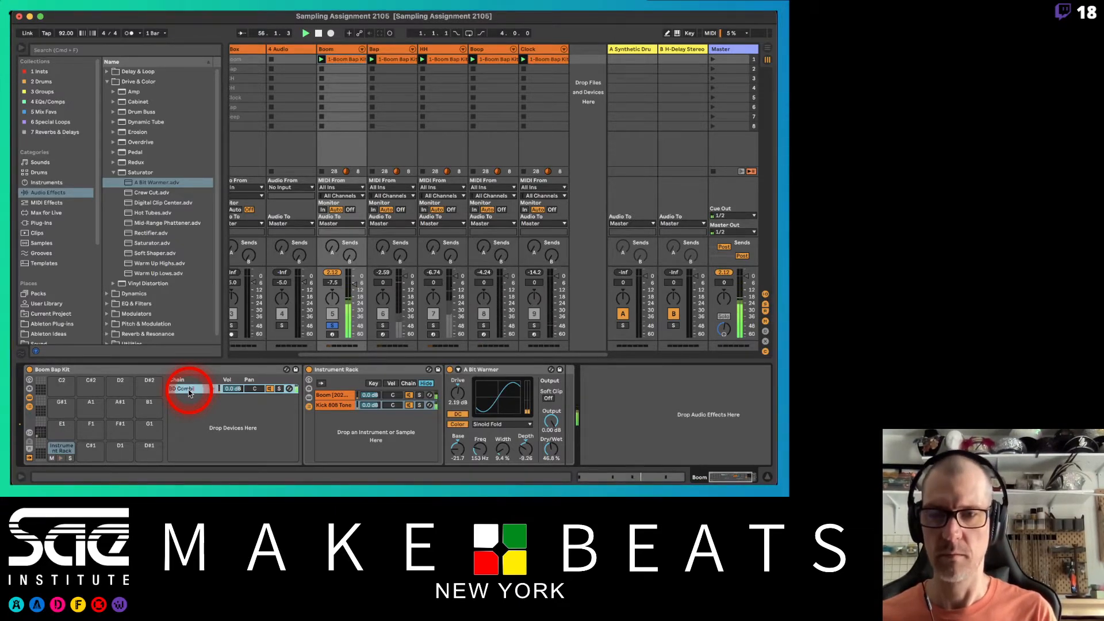
type(" Combo")
key("Return")
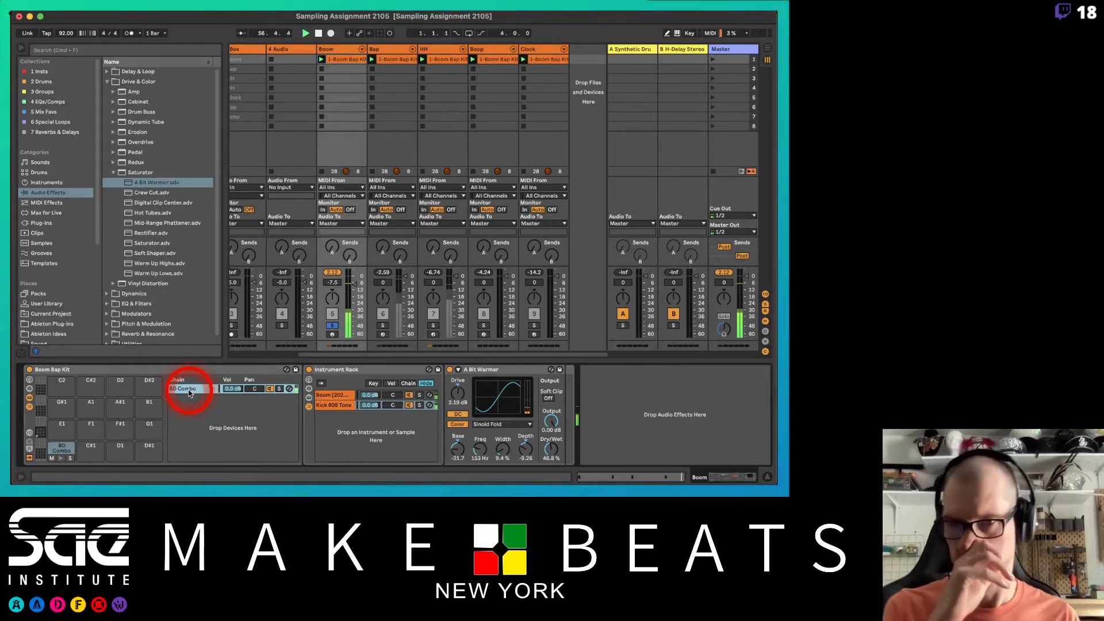
Step: Unsolo the Boom track and lower the Bap, HH, Beep and Clock tracks together to -4.2 dB
left_click(332, 325)
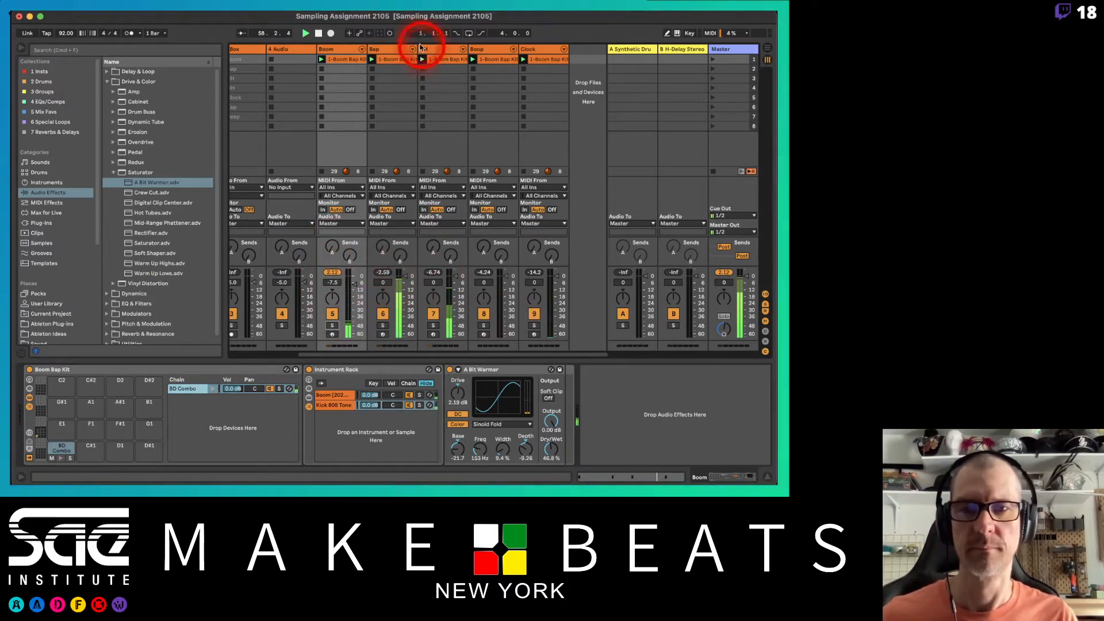
key("space")
left_click(390, 50)
left_click(543, 51, "shift")
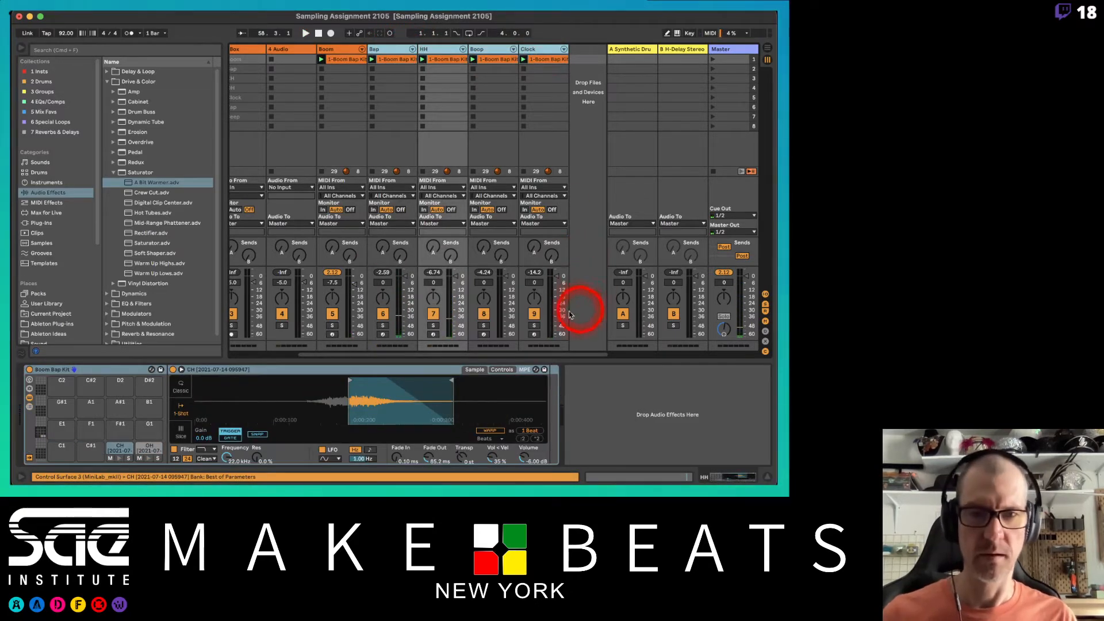
left_click_drag(549, 271, 552, 283)
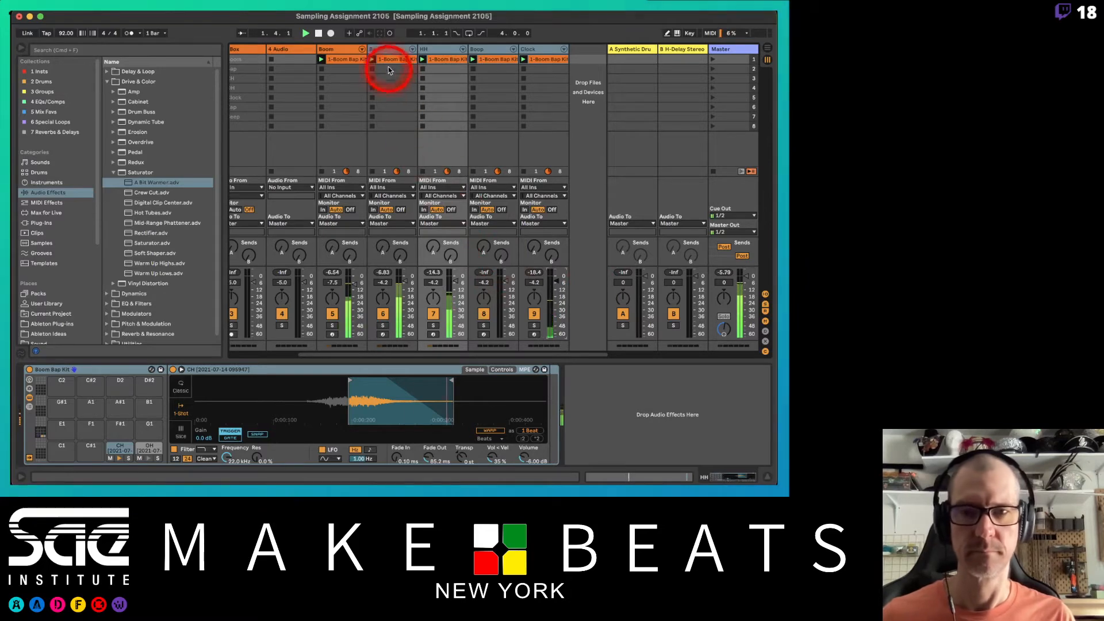
Step: Balance the individual track volumes during playback: HH at -9.2 dB, Beep at -13.2 dB and Clock at -2.2 dB
left_click(394, 49)
left_click(435, 48)
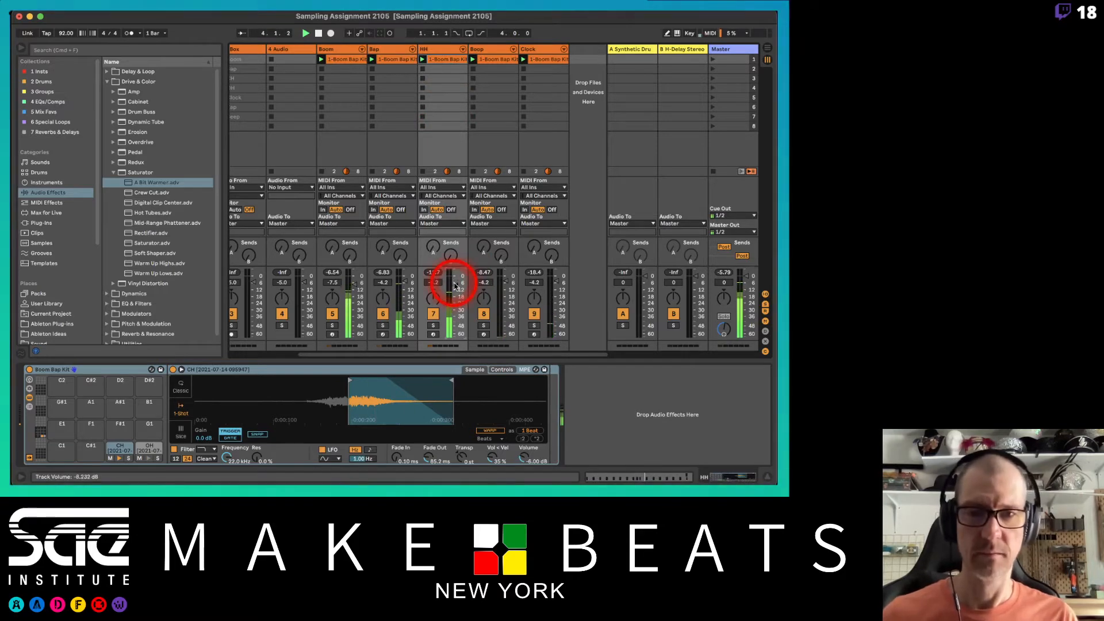
left_click(506, 282)
key("Down")
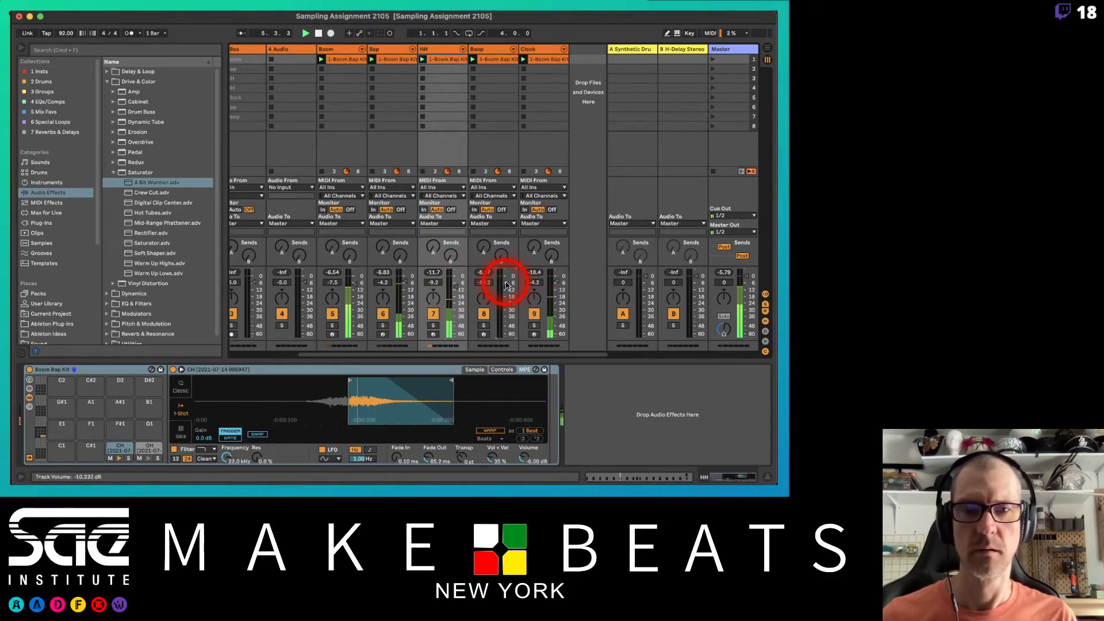
key("Down")
key("Down")
left_click(558, 282)
key("Up")
key("Up")
key("Up")
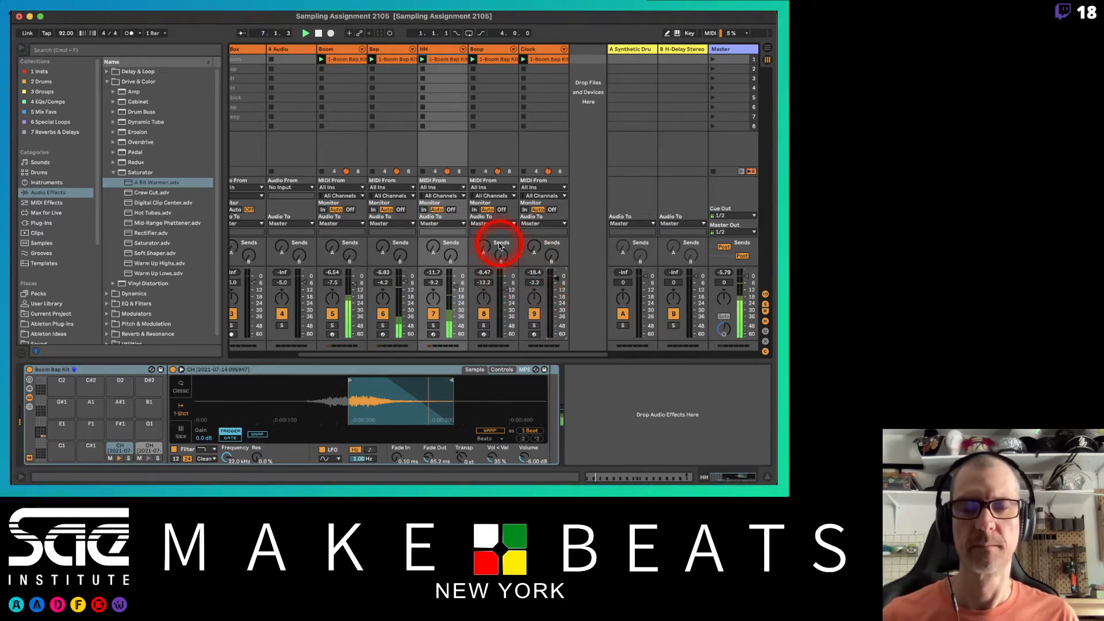
left_click(507, 291)
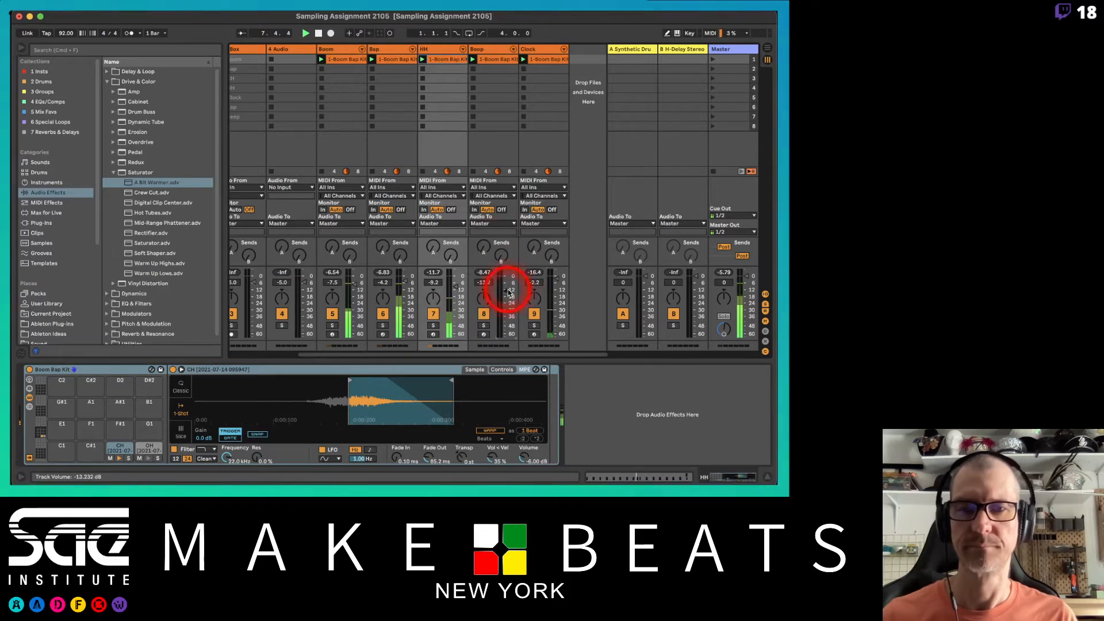
key("Down")
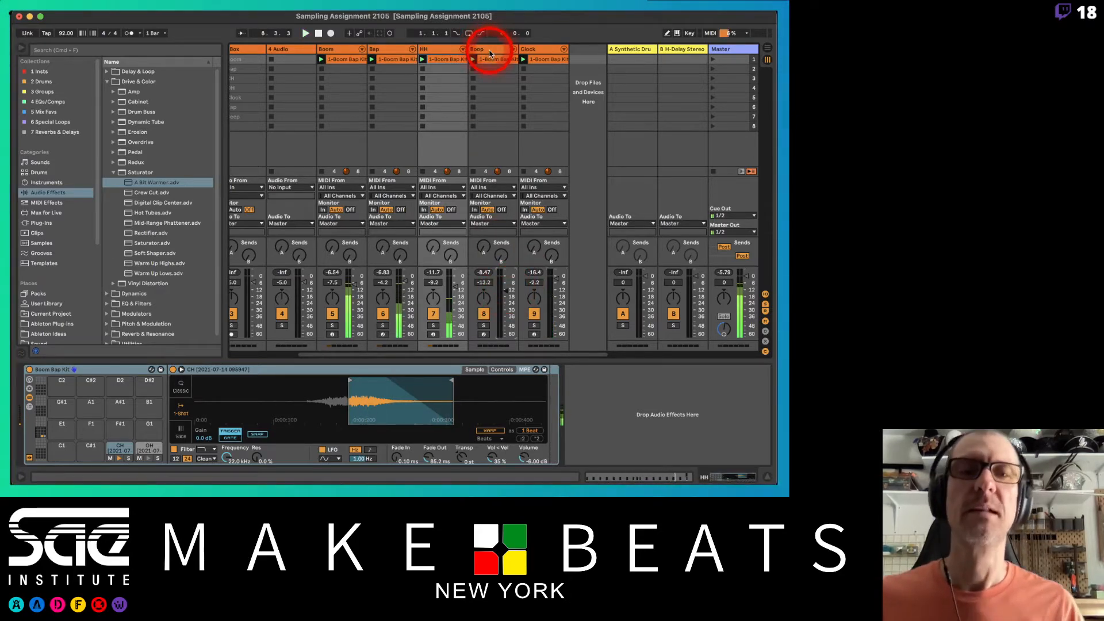
Step: Send the Beep track to return B at about -5.2 dB and enable Ping Pong in that return's H-Delay
left_click(490, 54)
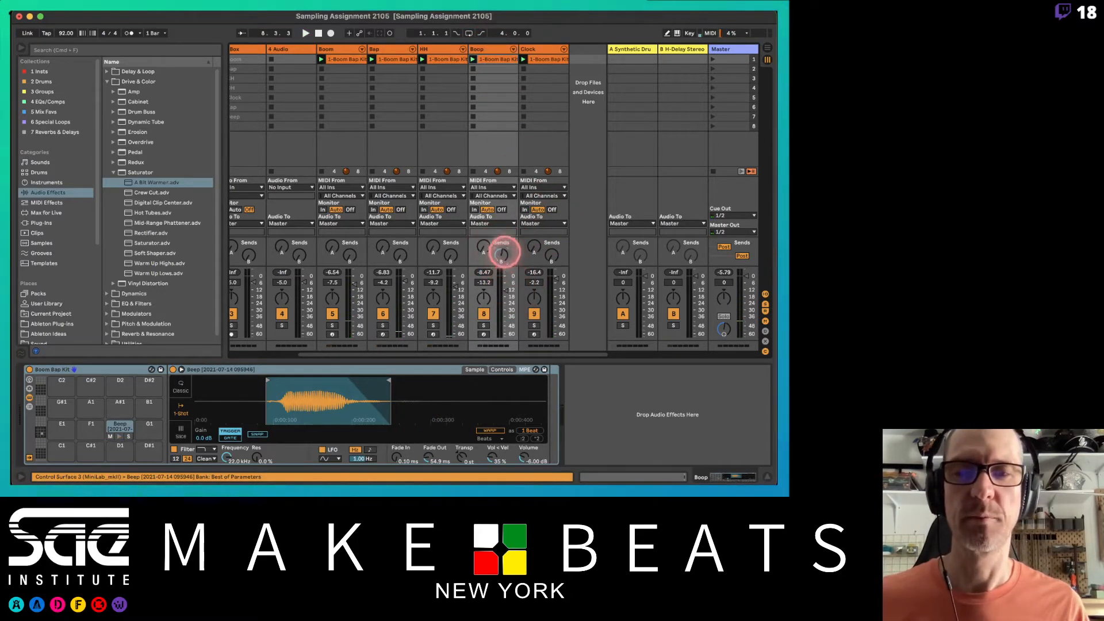
left_click(681, 49)
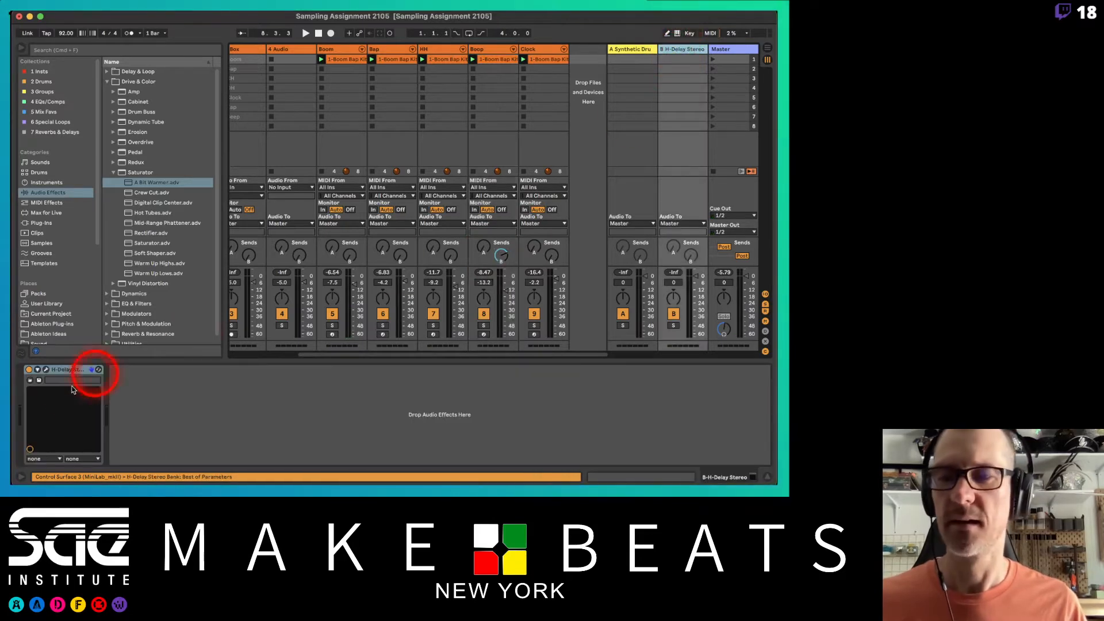
left_click(46, 369)
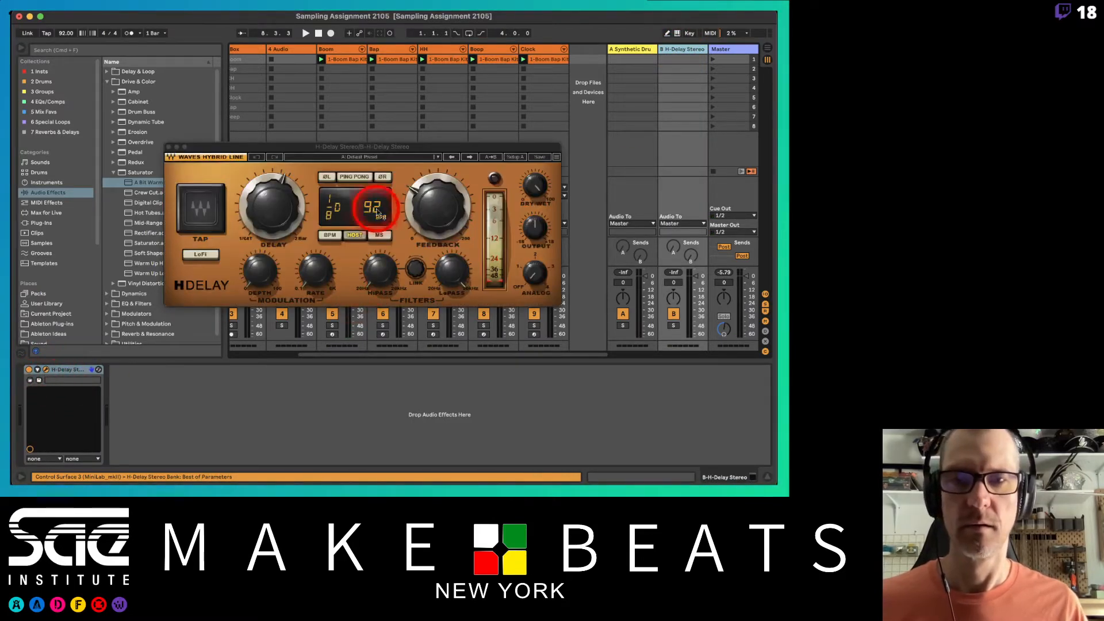
left_click(354, 176)
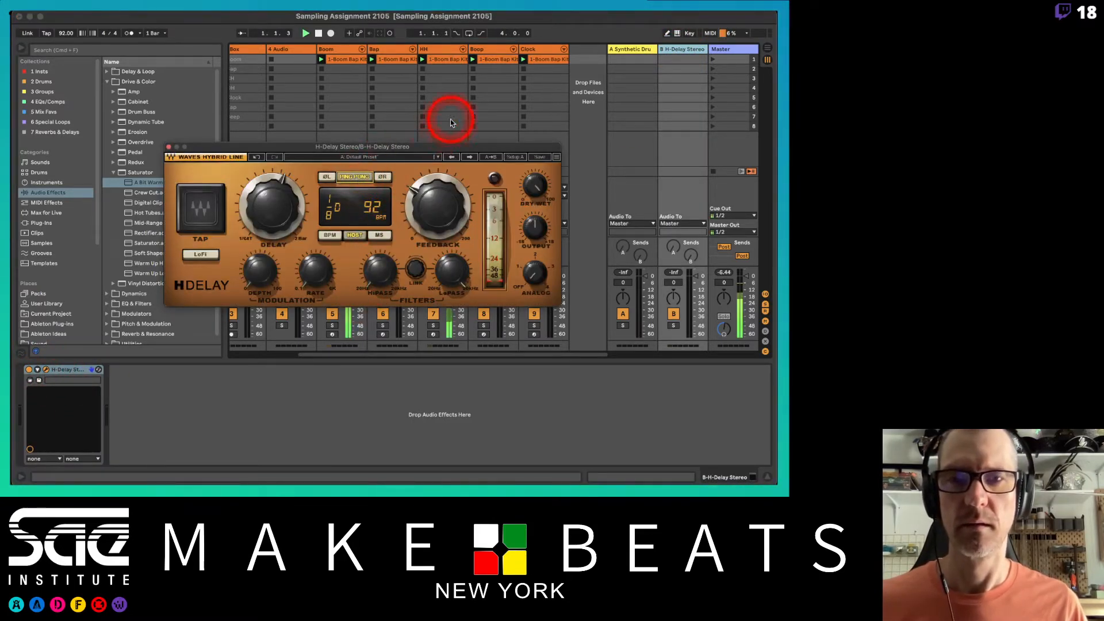
left_click_drag(447, 148, 300, 98)
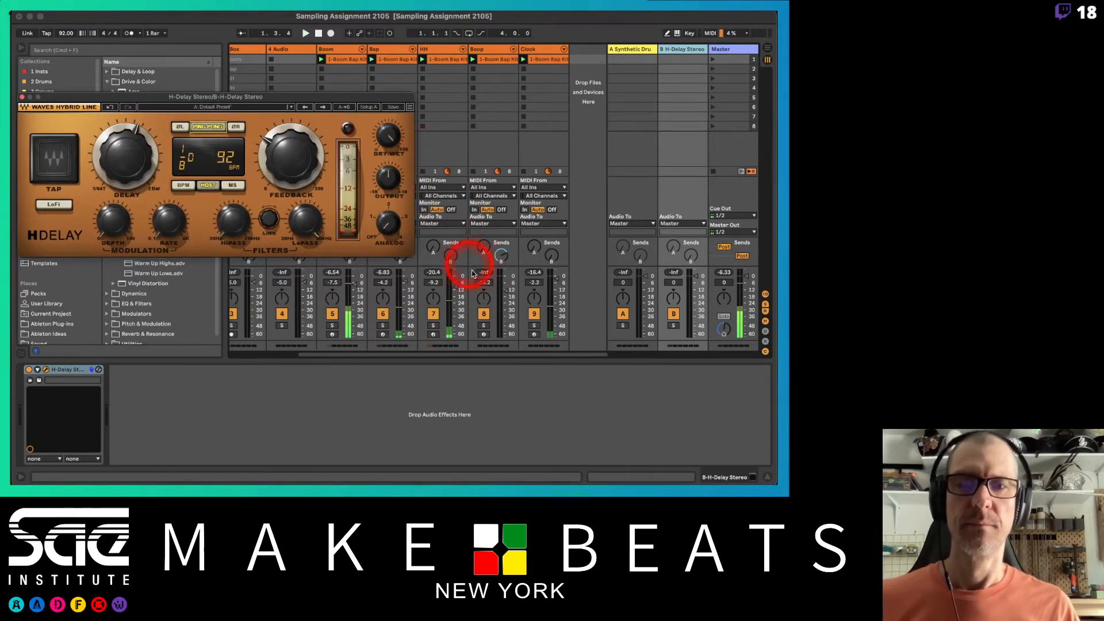
left_click_drag(497, 257, 500, 256)
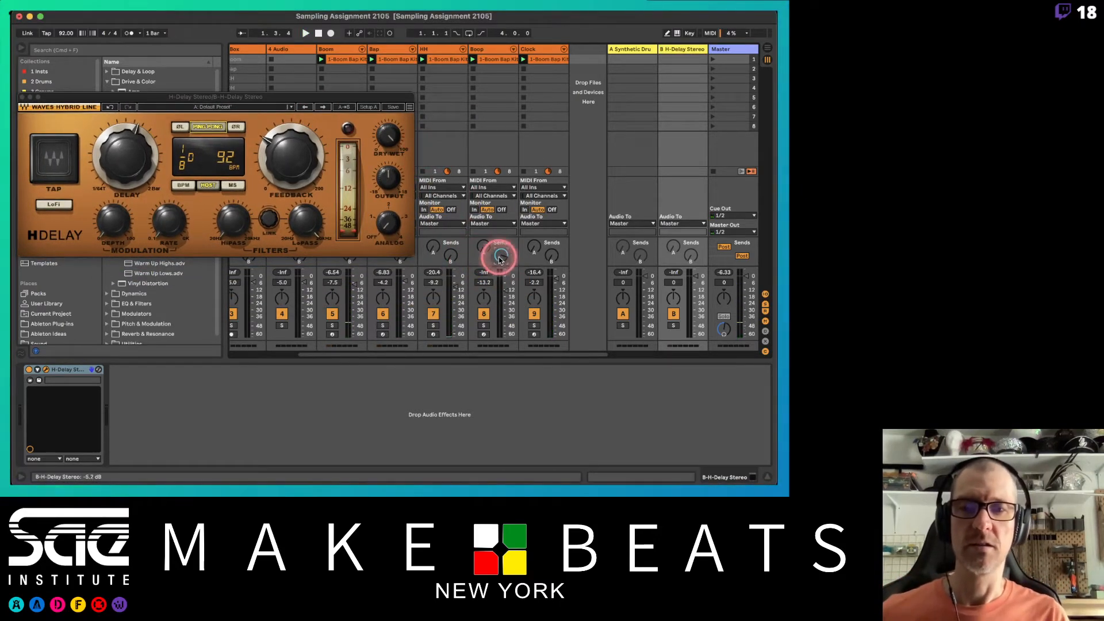
Step: Arm the Beep track, set the H-Delay time to 1/16 D while auditioning the beat, and close the plug-in window
left_click(483, 334)
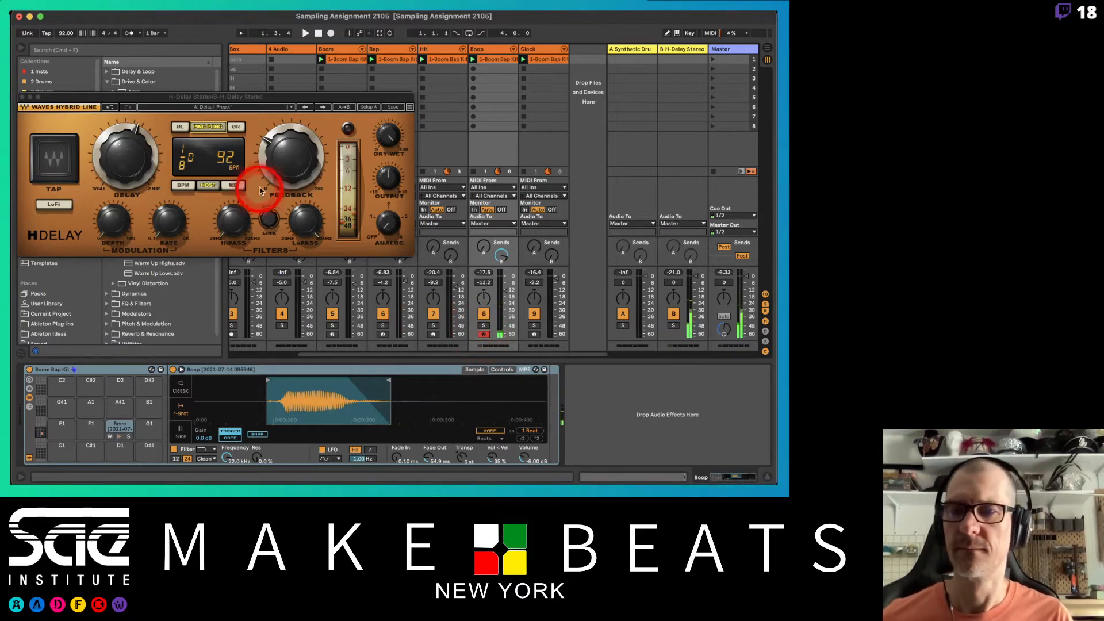
left_click(130, 159)
left_click_drag(133, 159, 134, 208)
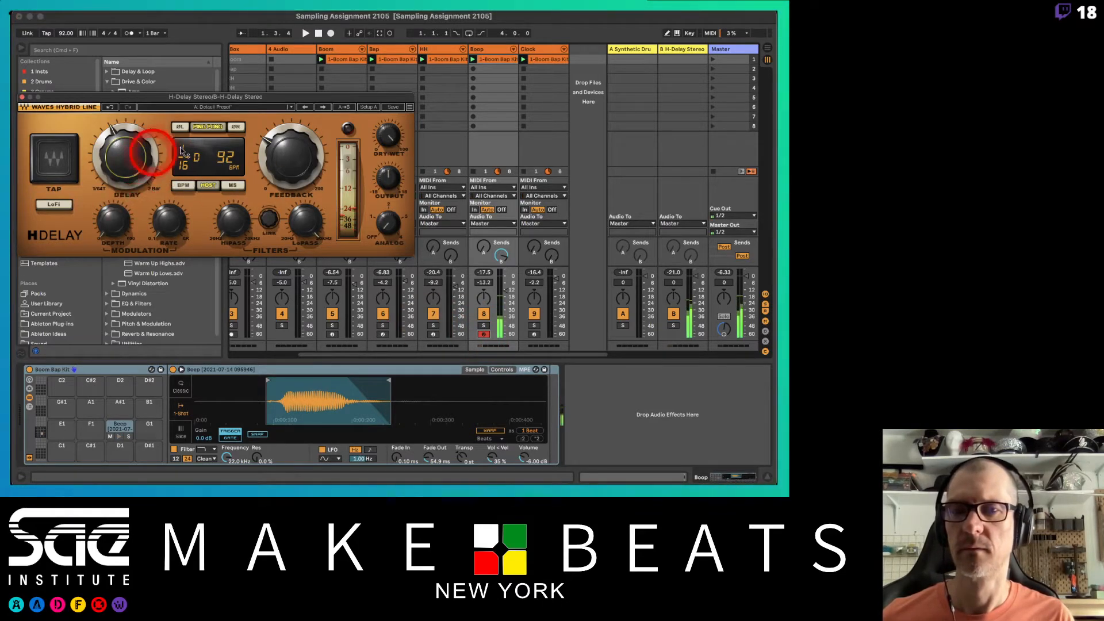
key("space")
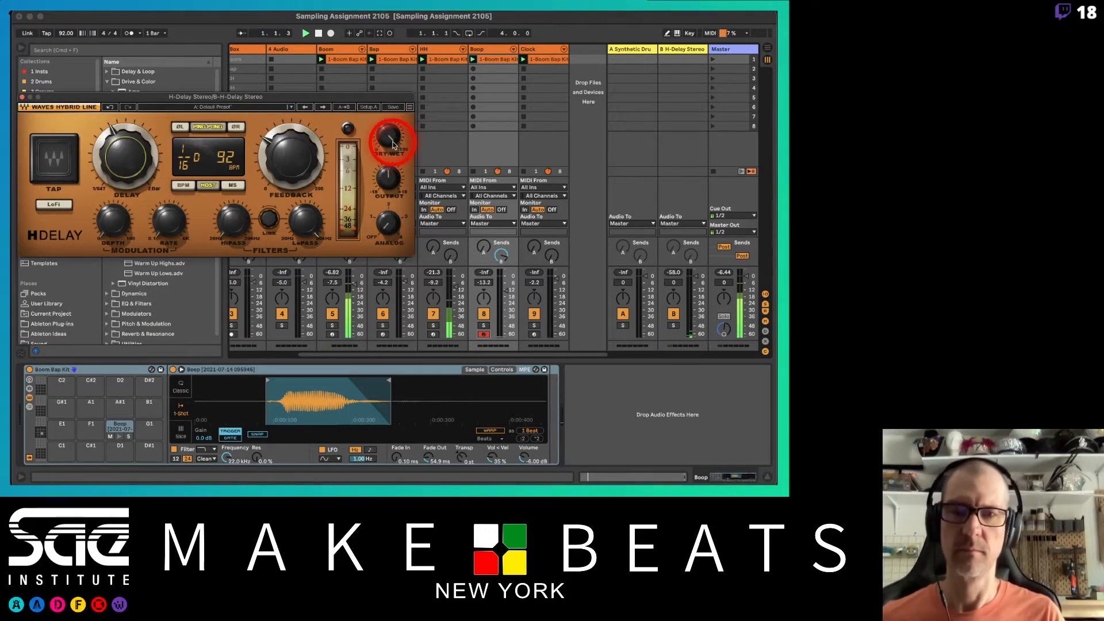
left_click_drag(338, 99, 469, 69)
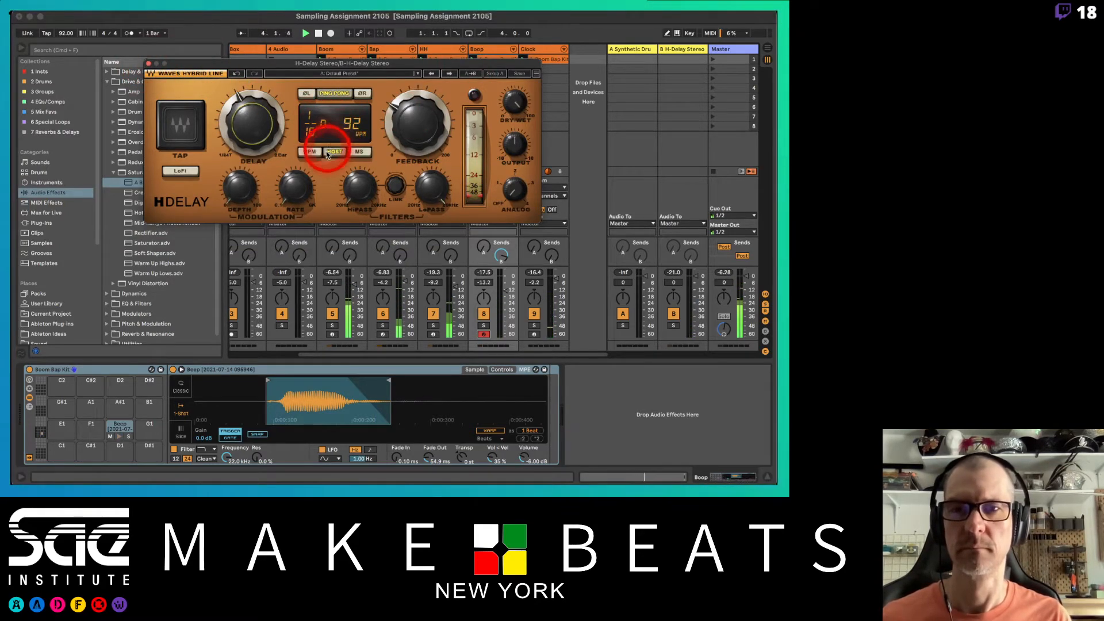
left_click_drag(258, 119, 257, 114)
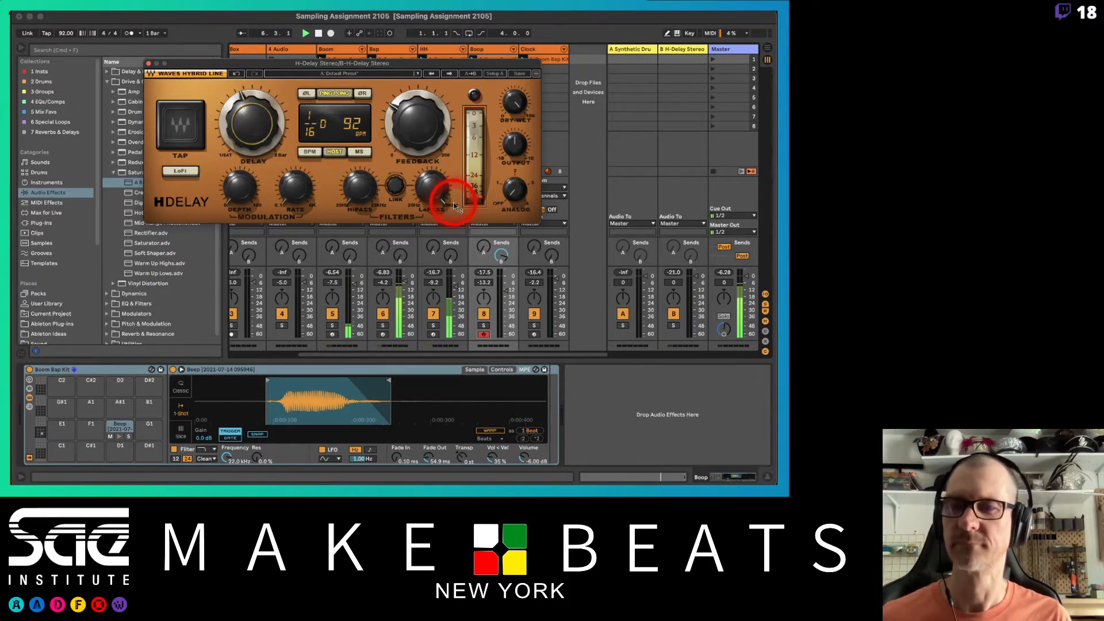
left_click(148, 63)
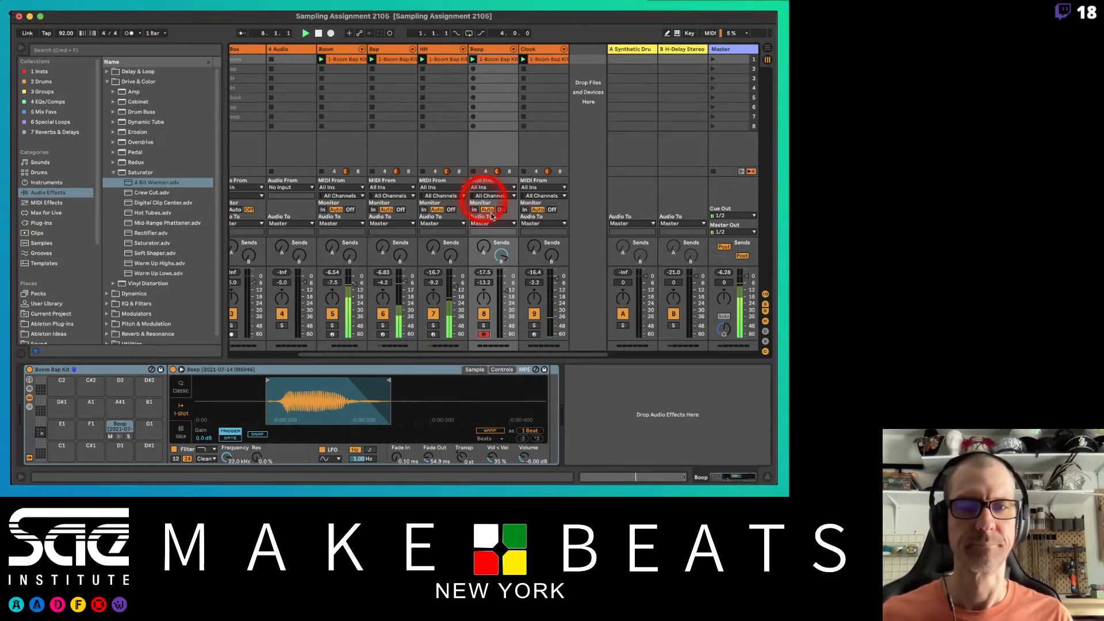
Step: Swap the reverb preset on return A for Fat Drum Studio from the Hybrid Reverb drum presets
left_click(638, 49)
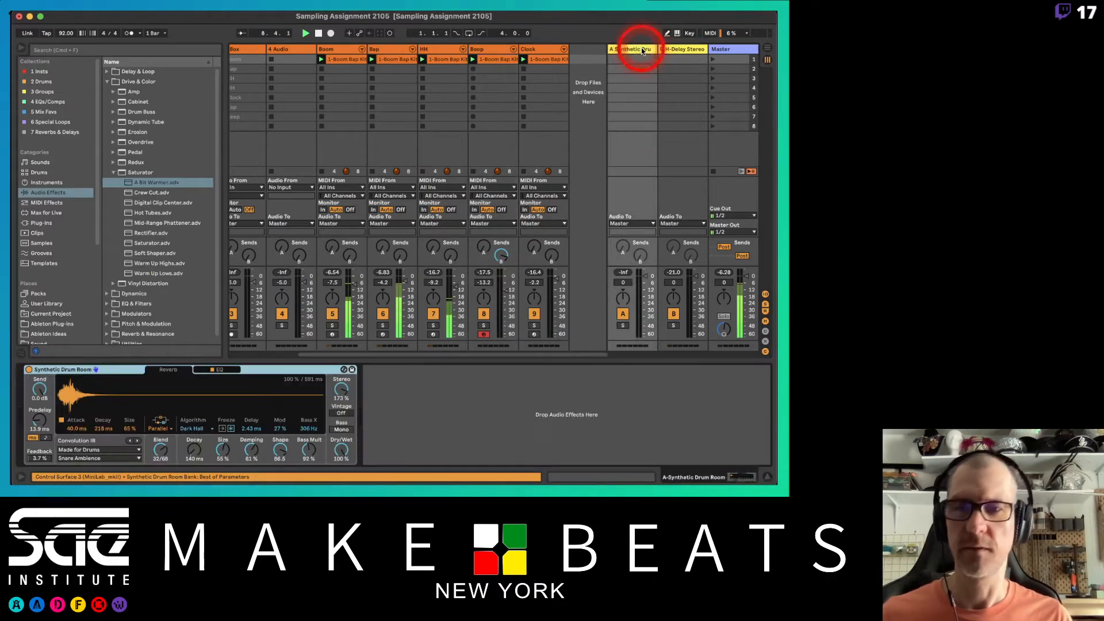
left_click(344, 369)
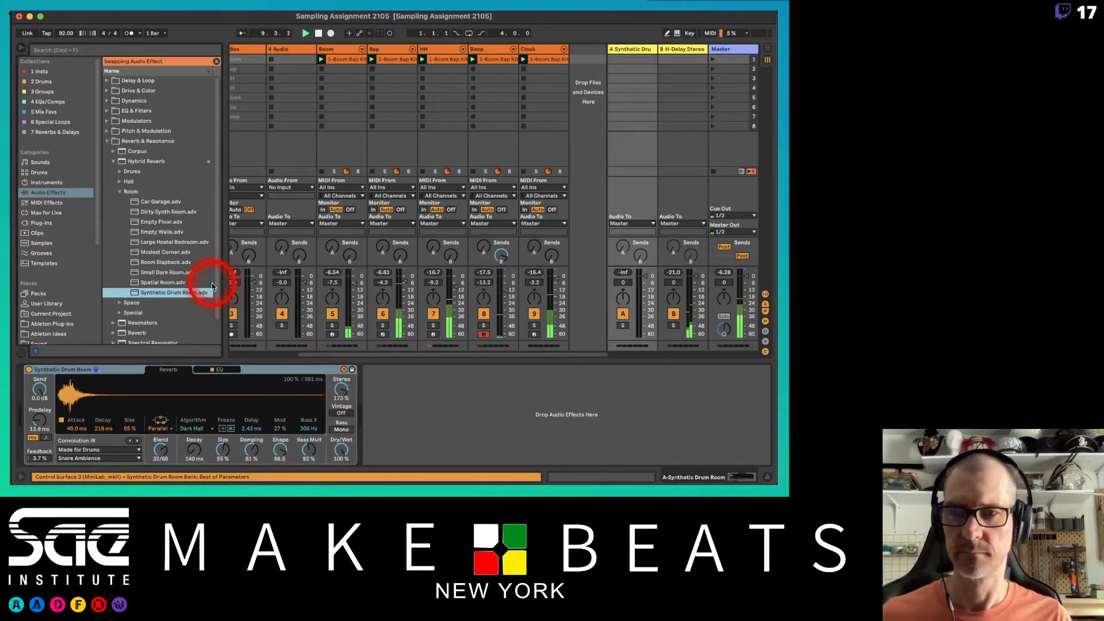
left_click(130, 171)
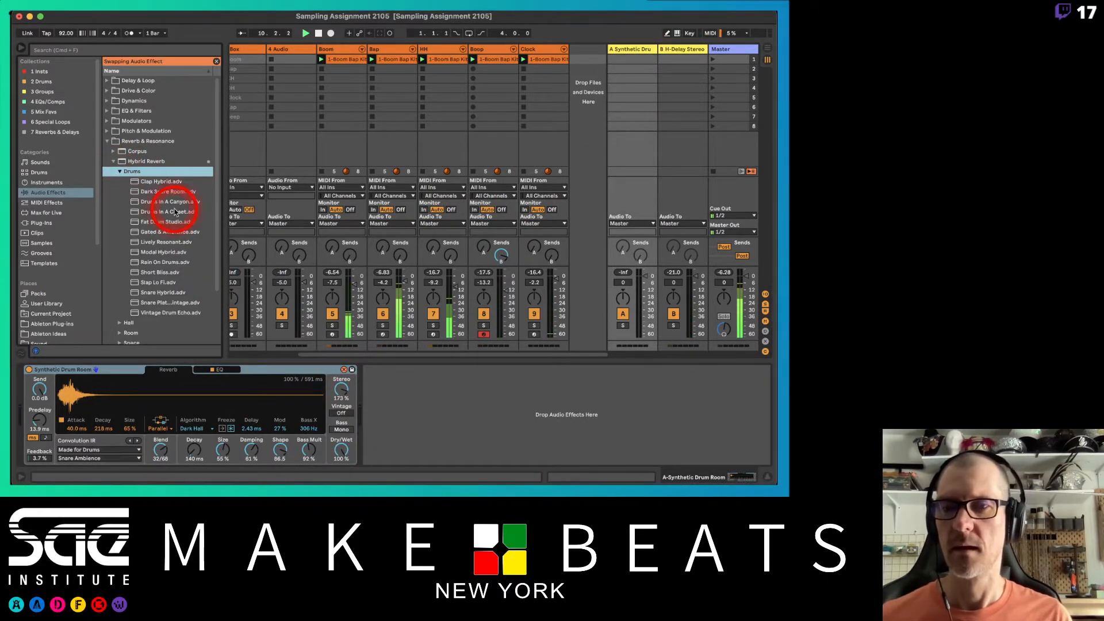
left_click(161, 223)
left_click(357, 296)
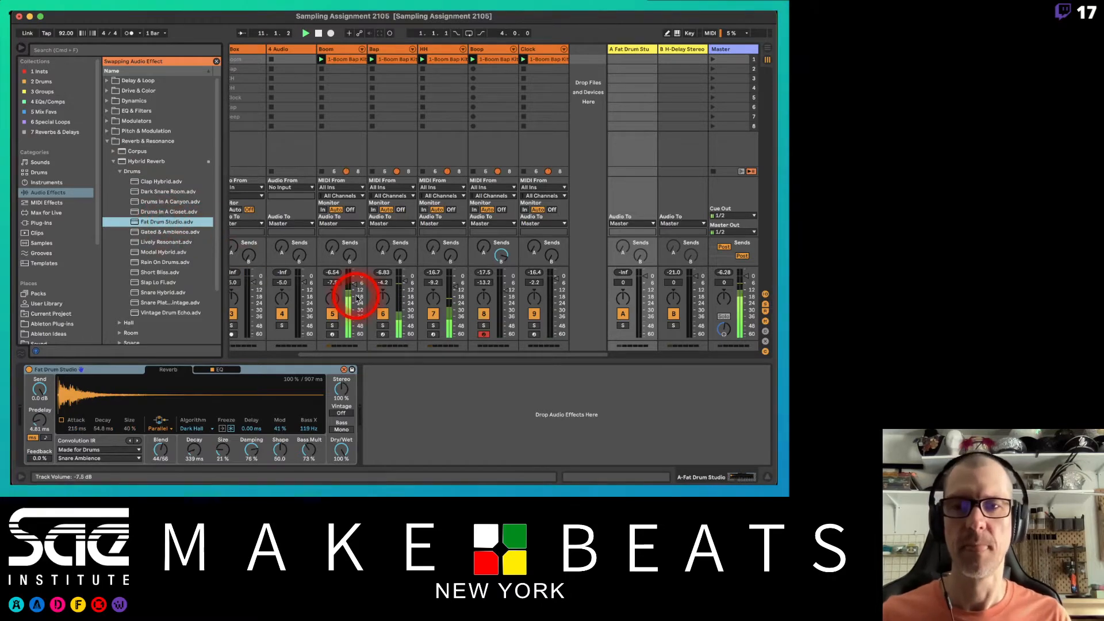
Step: Send the Bap and HH tracks to the Fat Drum Studio reverb and lower the HH volume to -11.2 dB
left_click(383, 247)
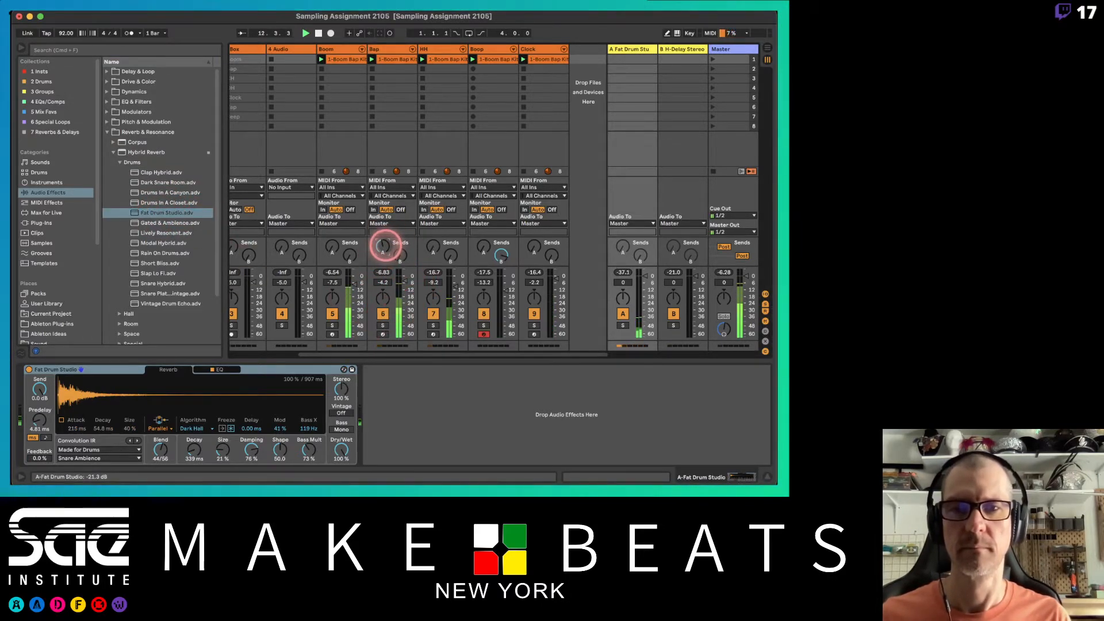
left_click(434, 247)
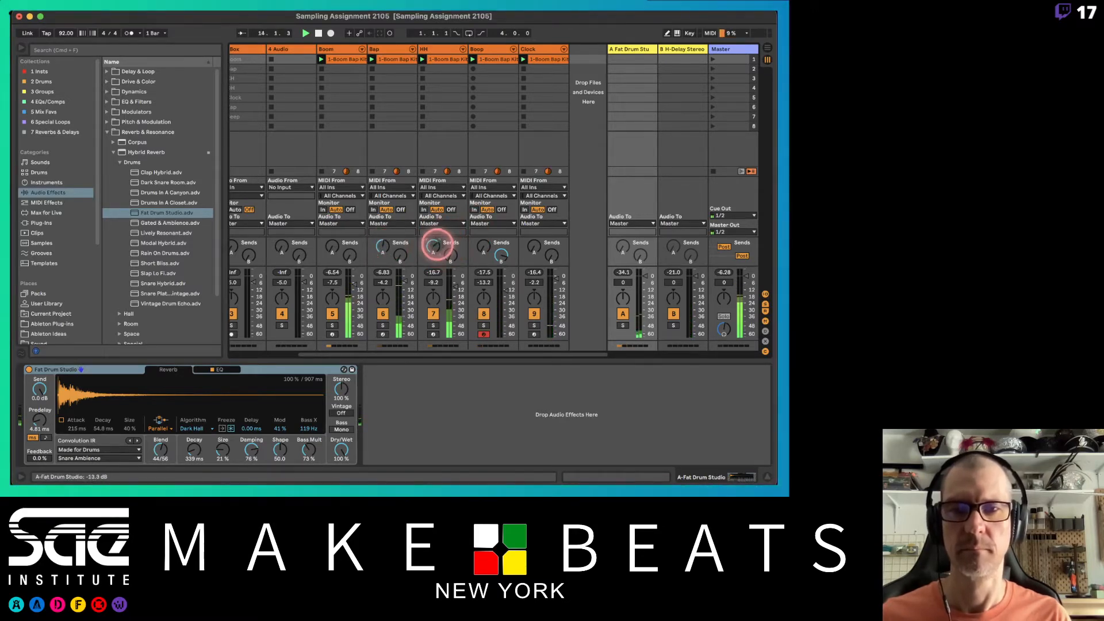
left_click(455, 289)
Step: Send the Beep and Clock tracks to return A, Clock at about -13.6 dB, and Clock to return B at about -32 dB
left_click(483, 246)
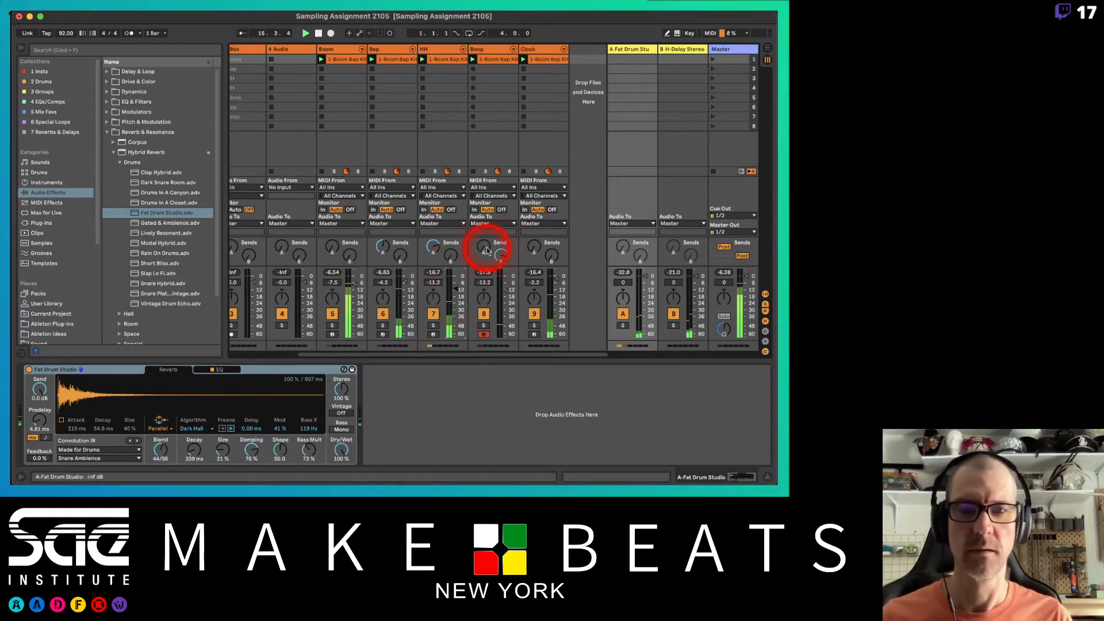
left_click(528, 250)
left_click_drag(528, 250, 528, 243)
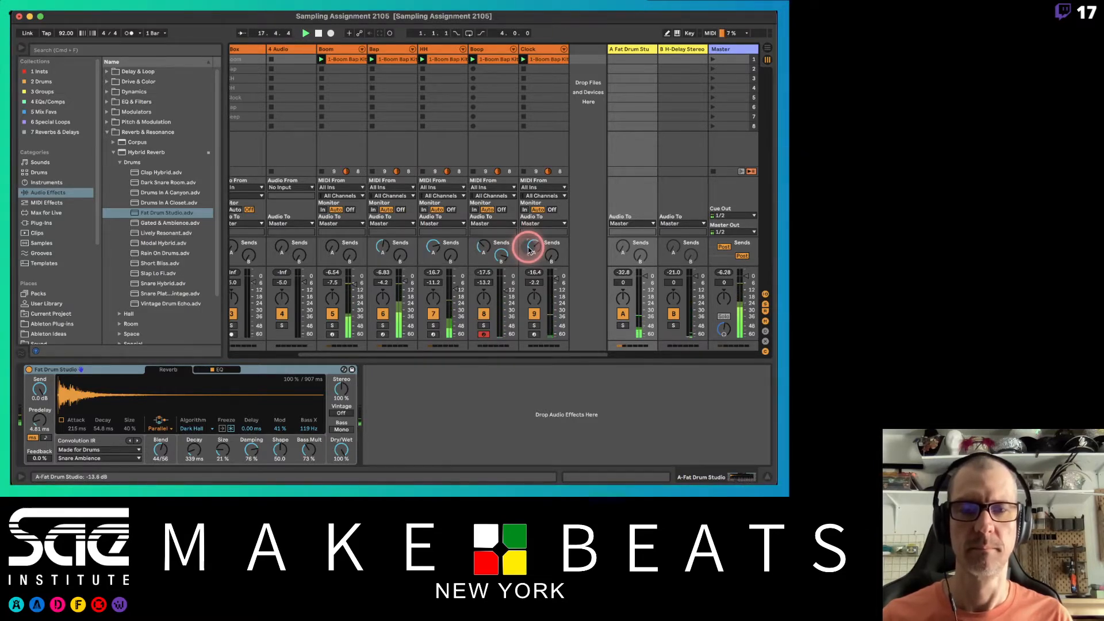
left_click(551, 254)
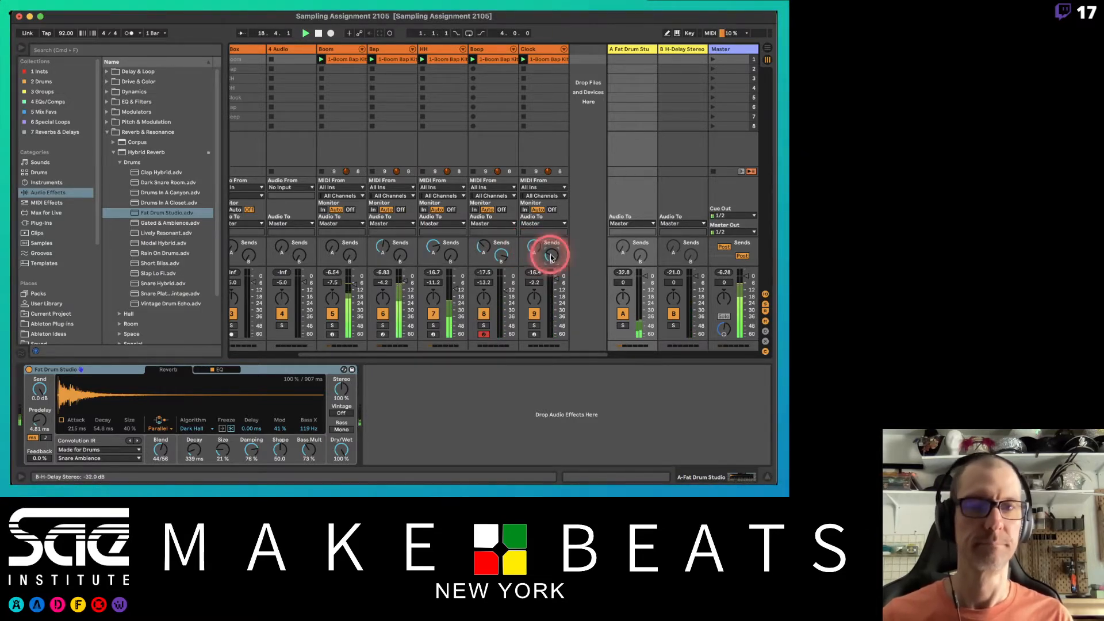
Step: Insert a new return track after the H-Delay return and collapse the Reverb & Resonance folder in the browser
left_click(681, 50)
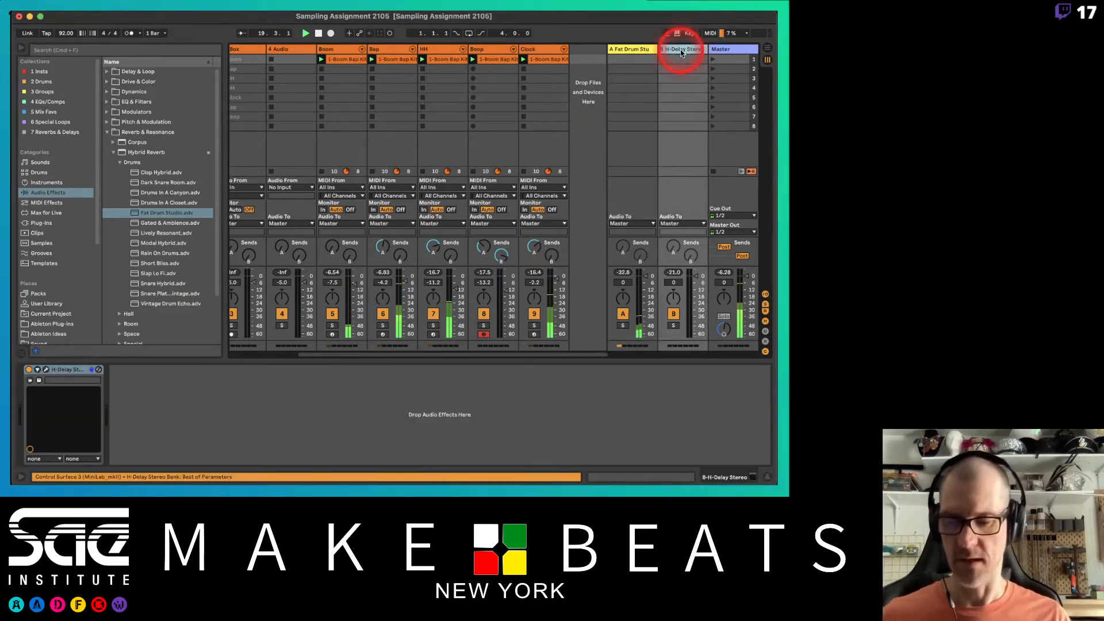
key("super+alt+t")
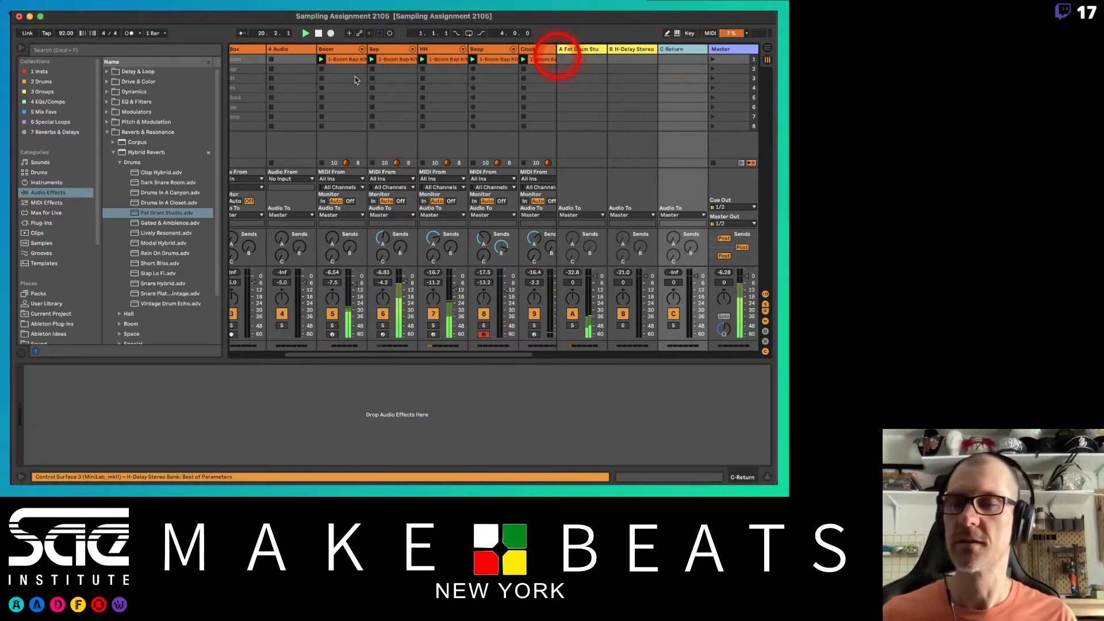
left_click(108, 131)
Step: Search the audio effects and plug-ins for "reflek" and clear the search
left_click(101, 51)
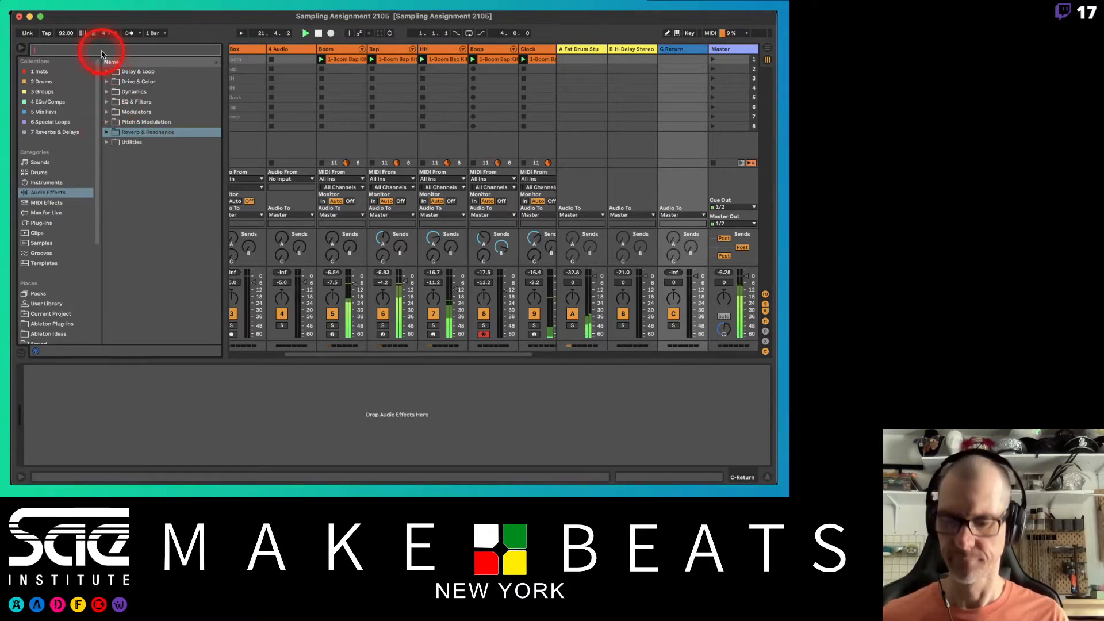
type("re")
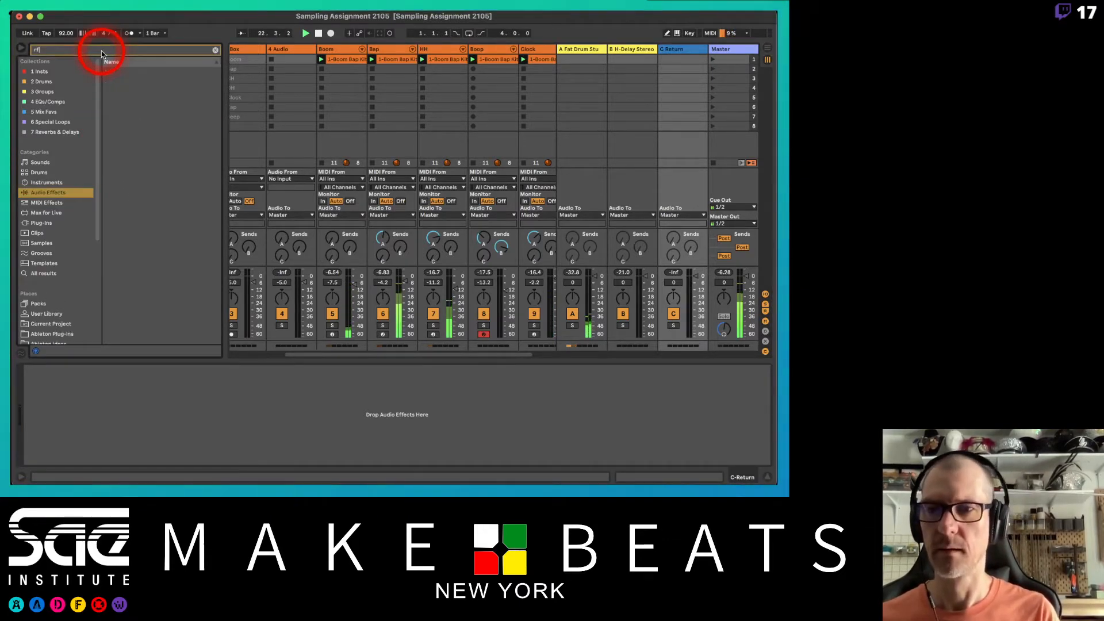
type("fl")
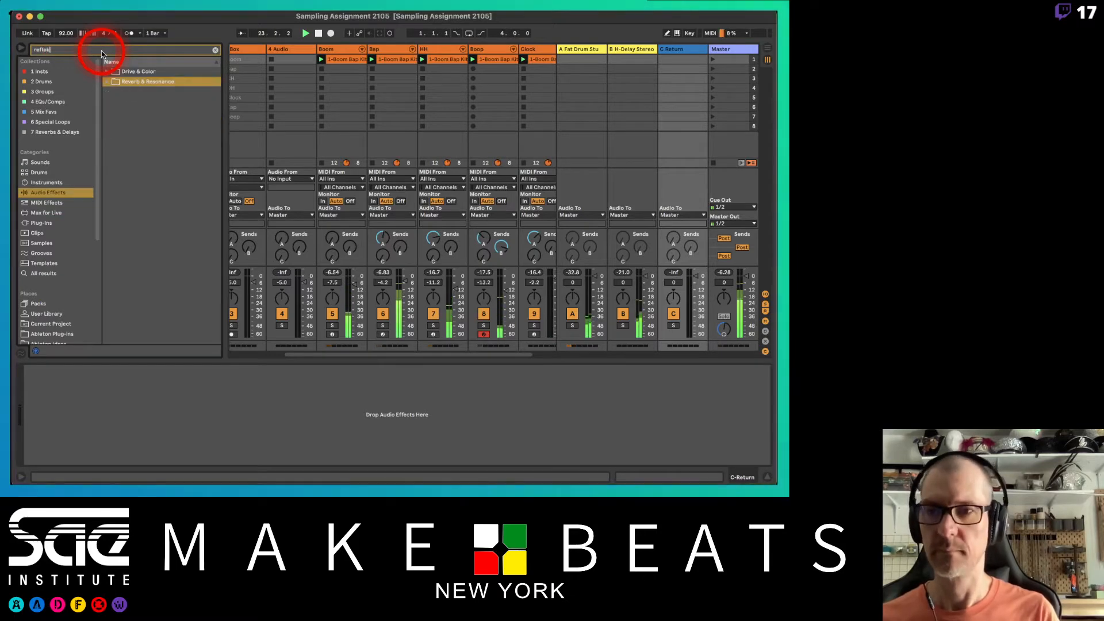
type("ek")
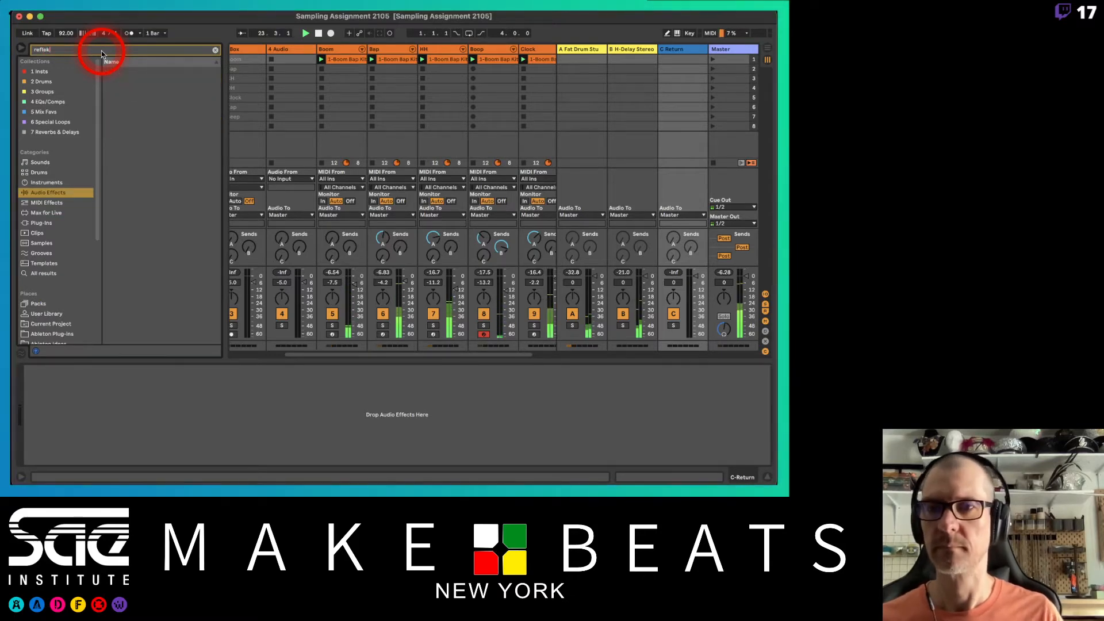
left_click(41, 224)
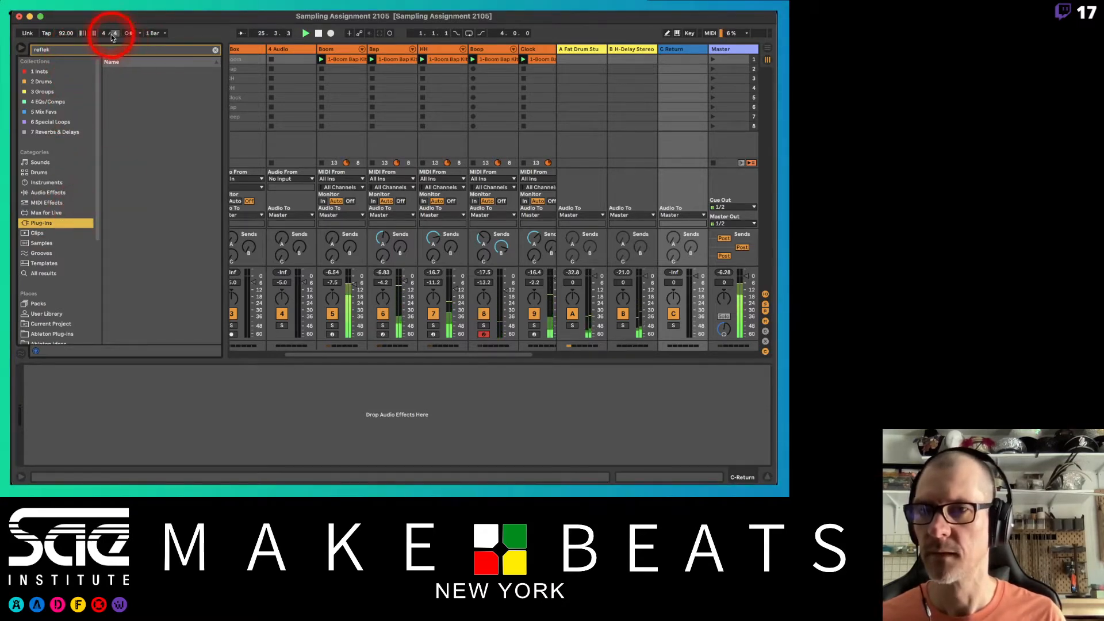
left_click(215, 50)
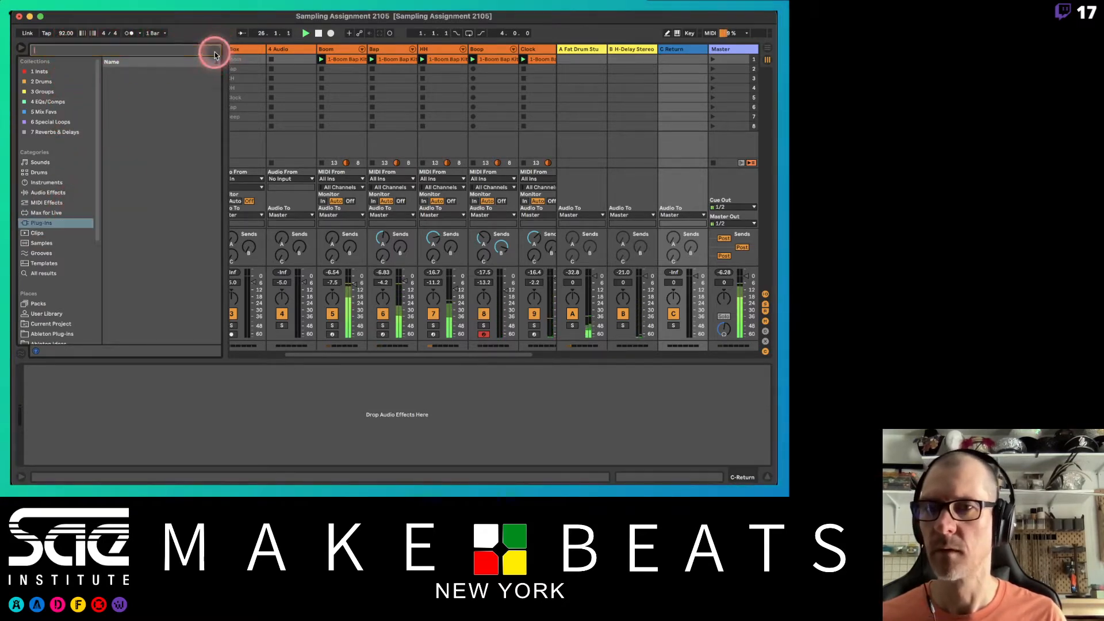
Step: Load the Replika XT plug-in onto return C and move its window clear of the Clock track's mixer controls
left_click(106, 85)
scroll(123, 192, "down", 15)
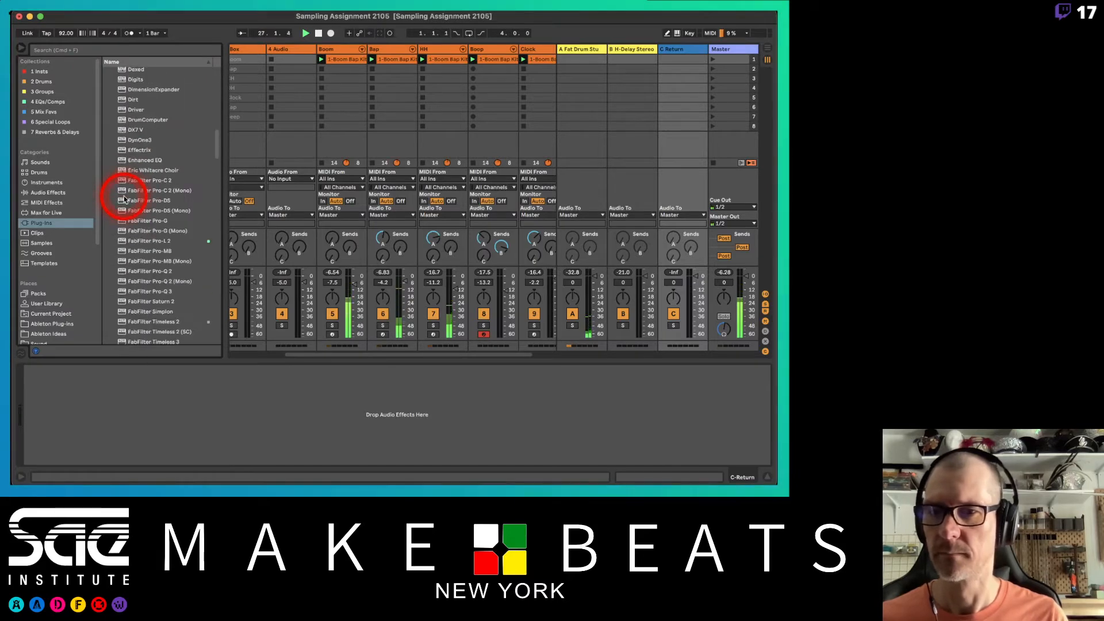
scroll(193, 208, "down", 20)
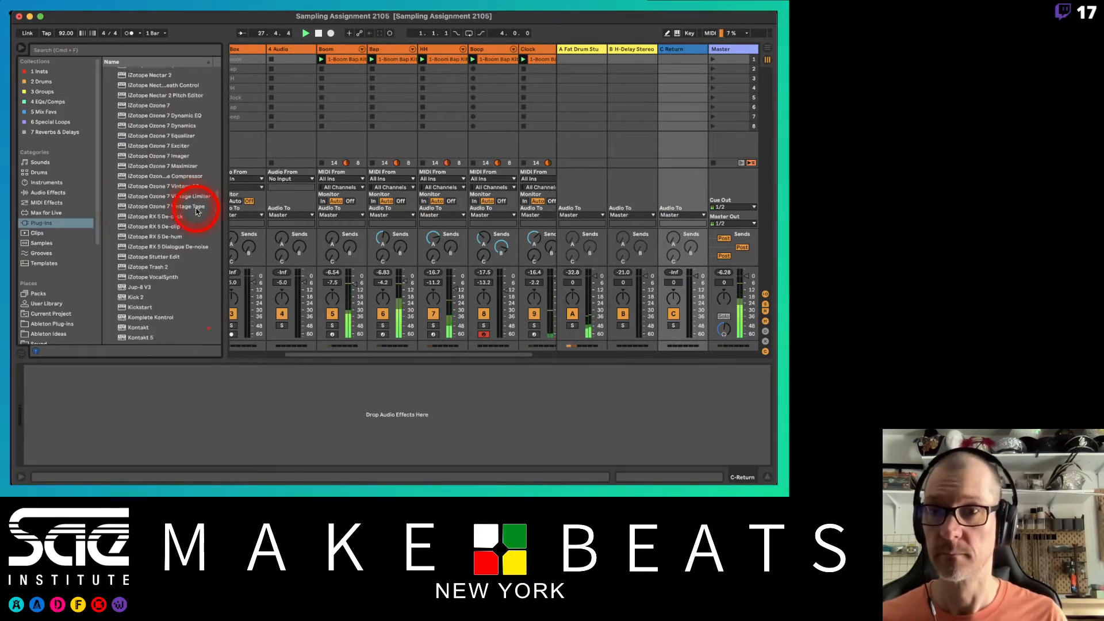
scroll(195, 210, "down", 6)
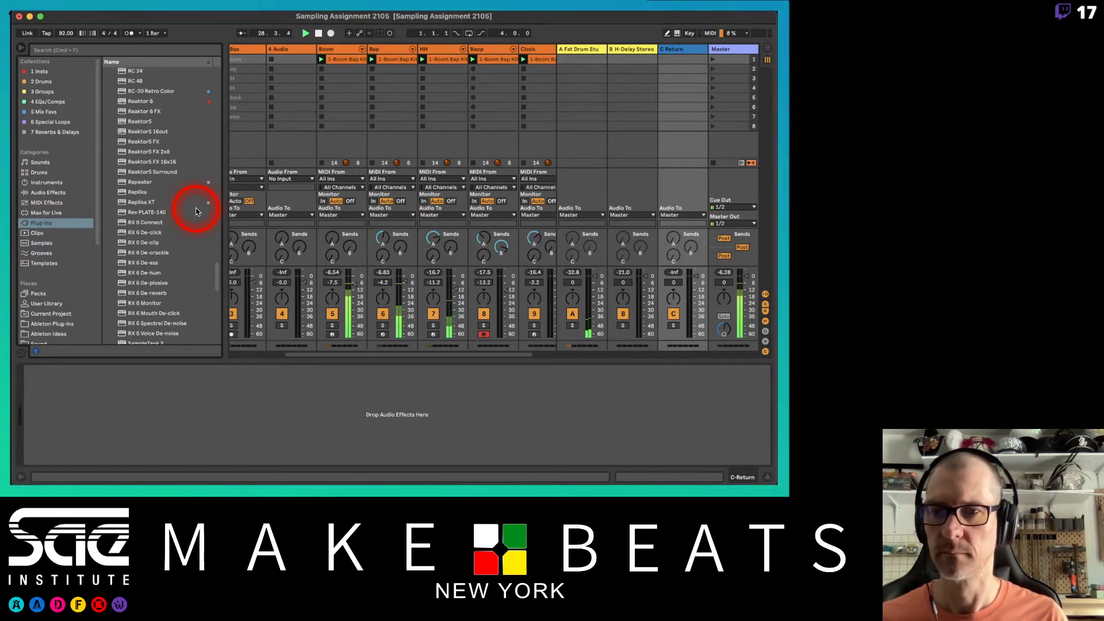
scroll(195, 211, "down", 2)
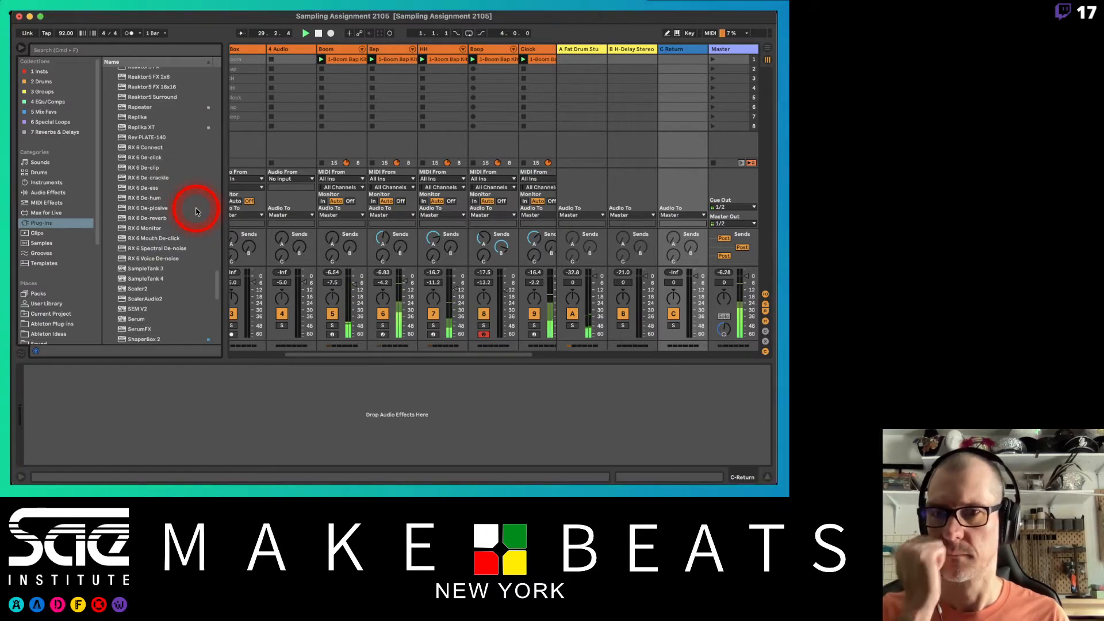
left_click(136, 143)
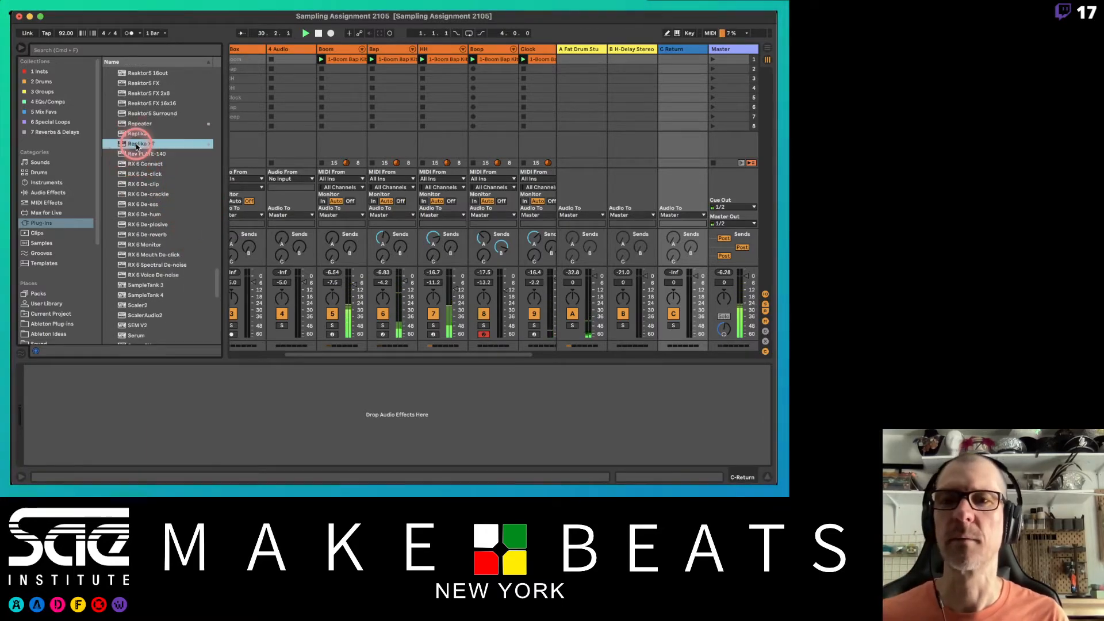
left_click_drag(136, 147, 683, 69)
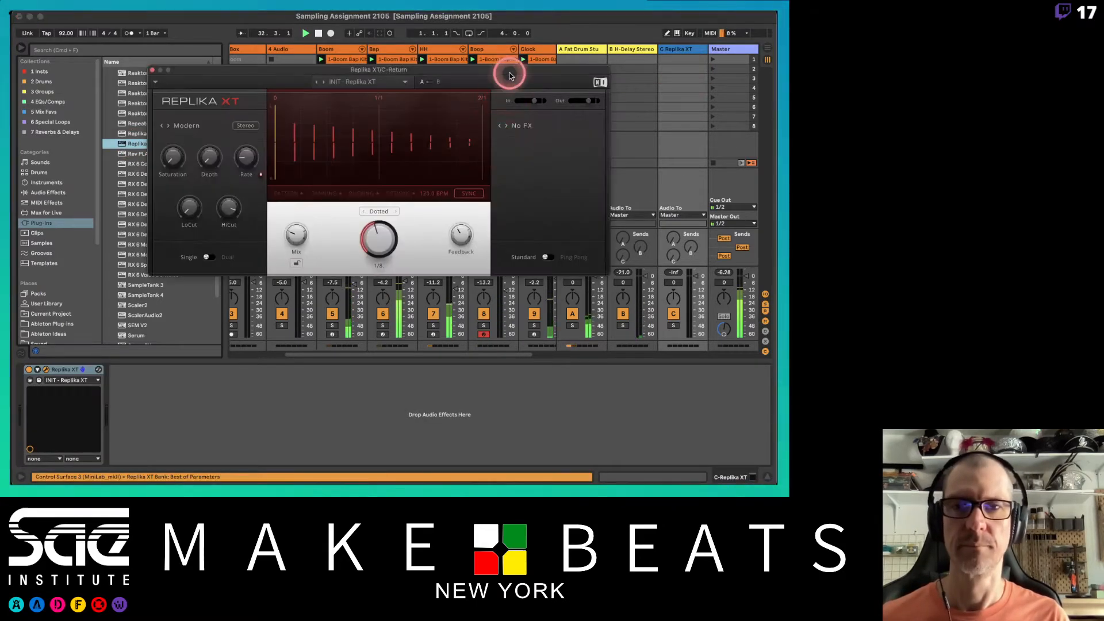
left_click_drag(509, 75, 360, 69)
Step: Solo and arm the Clock track and raise its send to the Replika XT return to about -7 dB
left_click(534, 333)
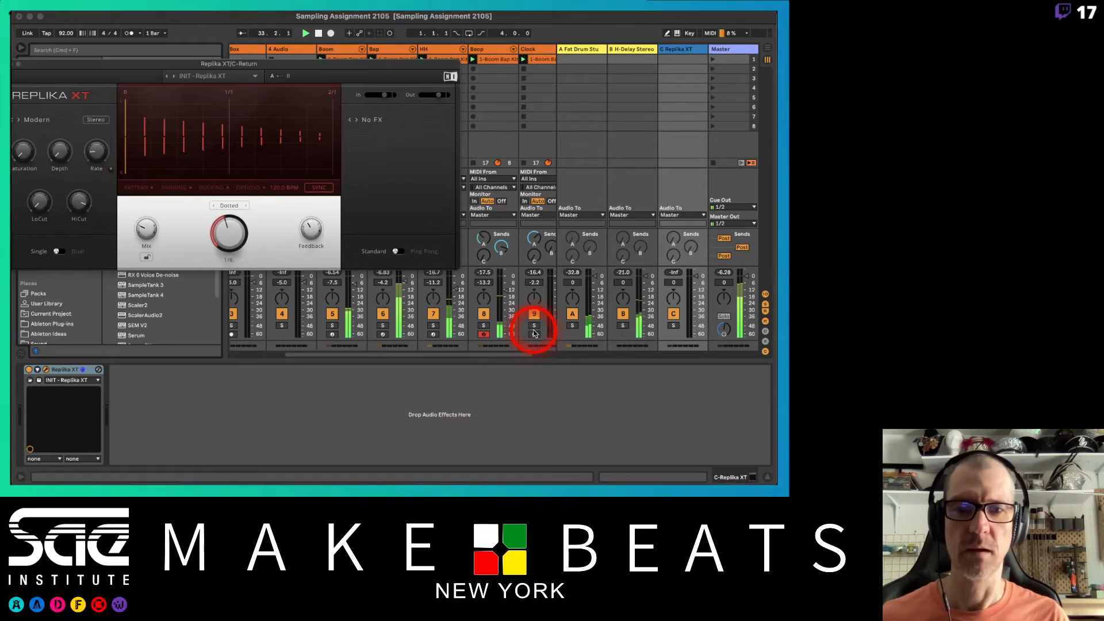
left_click(535, 327)
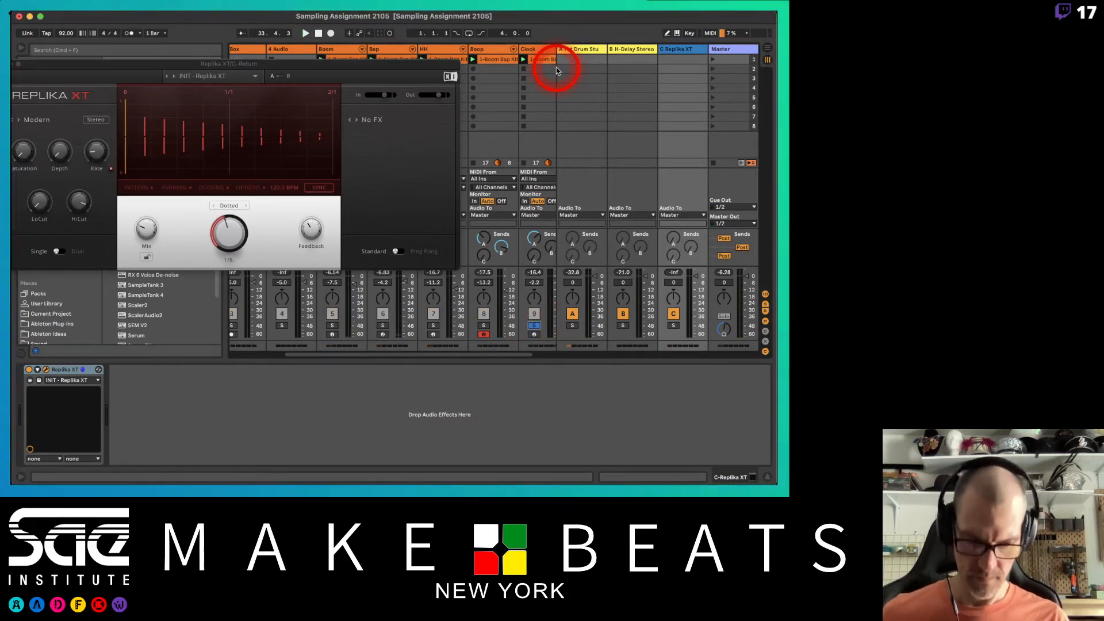
left_click(534, 334)
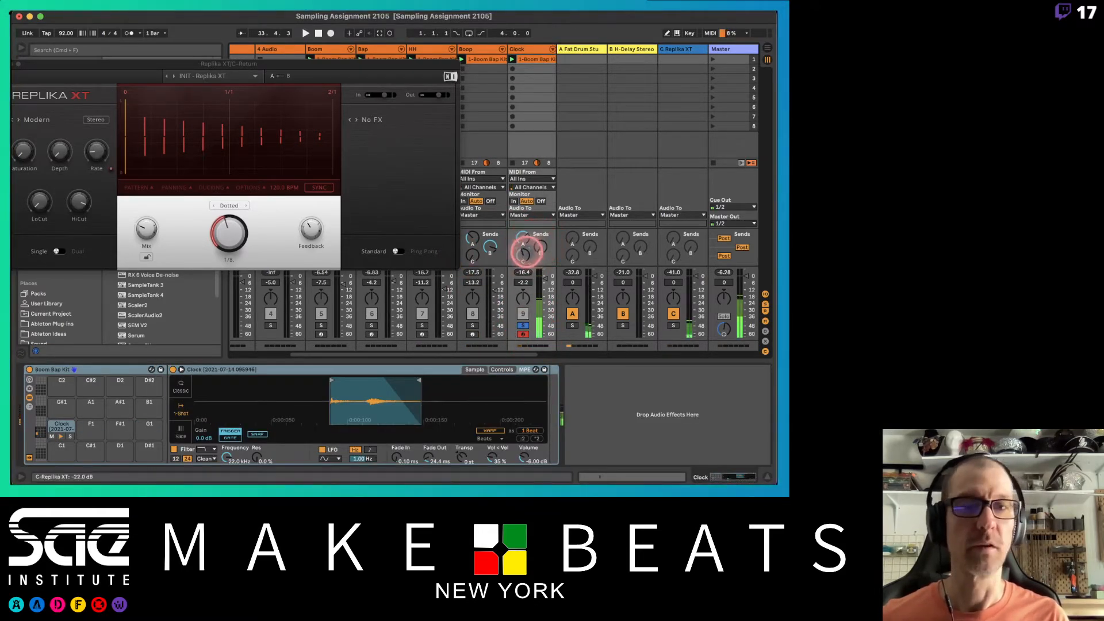
left_click_drag(523, 255, 524, 253)
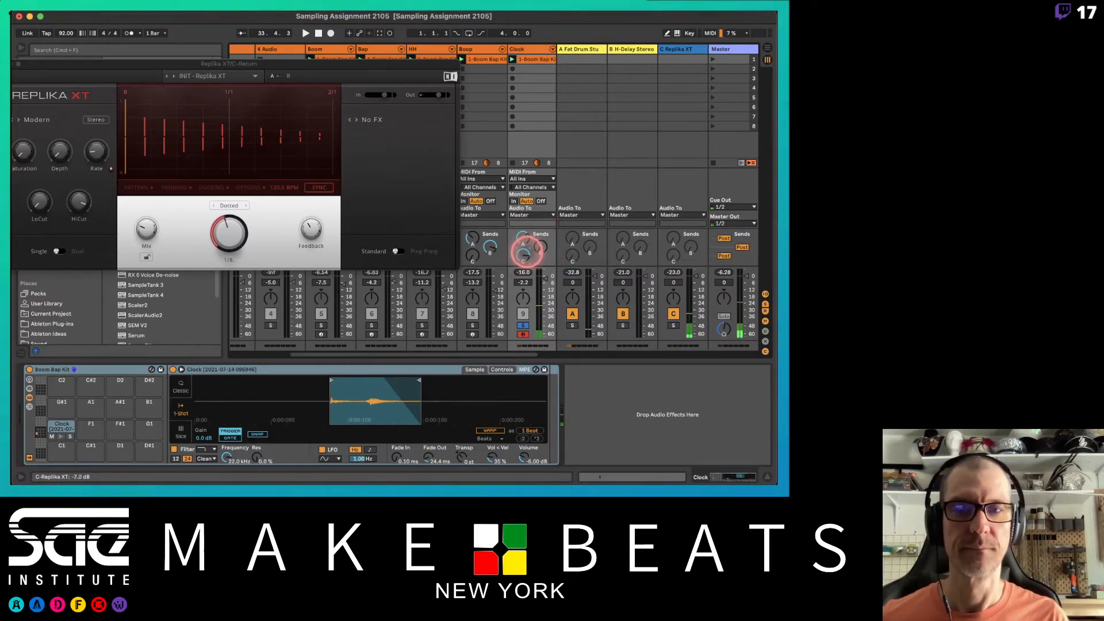
Step: Step through the Replika XT presets while playing the Clock sound and settle on Chorus Slap
left_click_drag(302, 63, 379, 39)
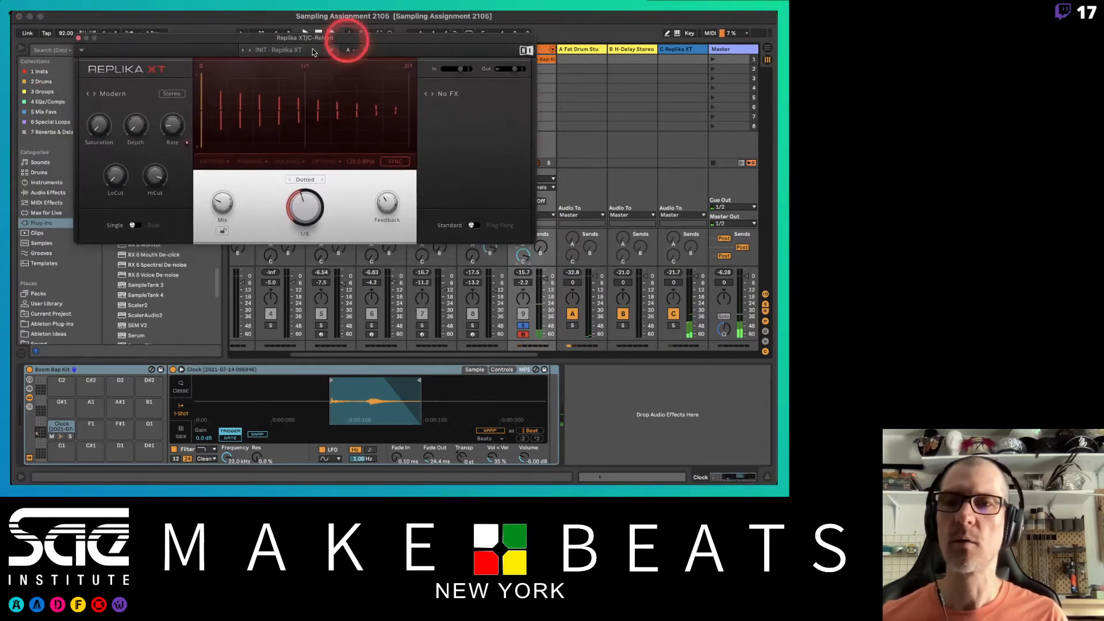
left_click(250, 52)
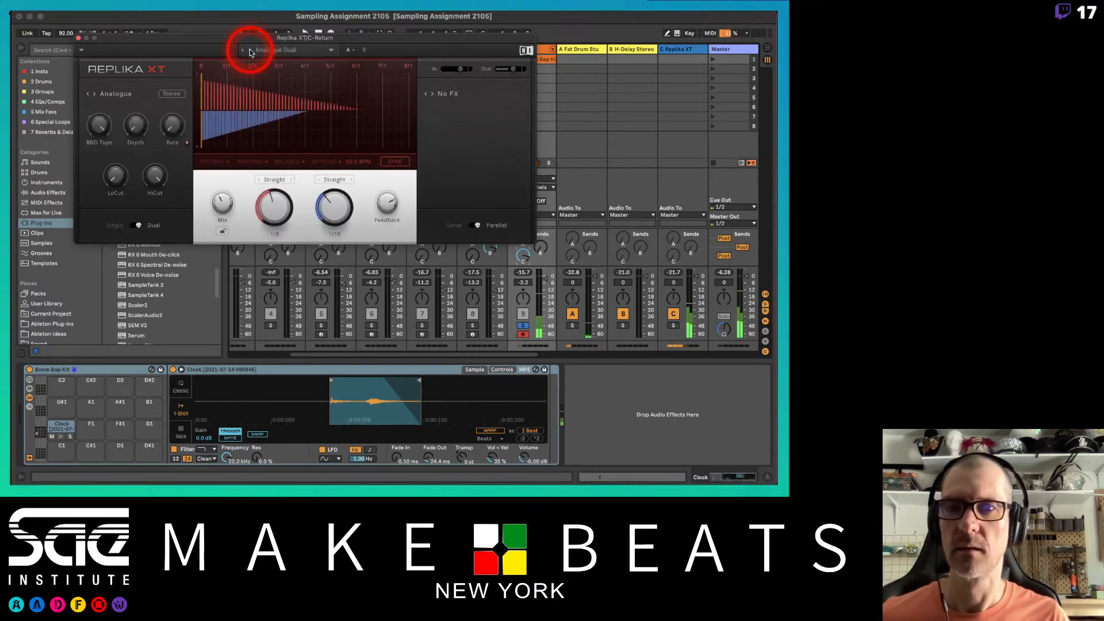
left_click(250, 51)
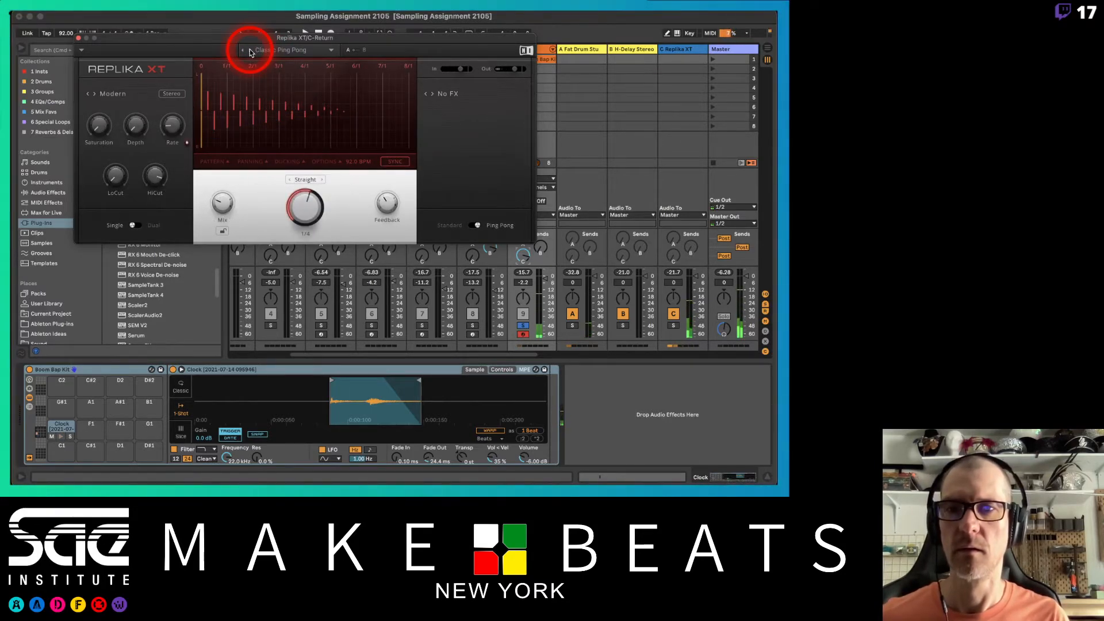
left_click(250, 52)
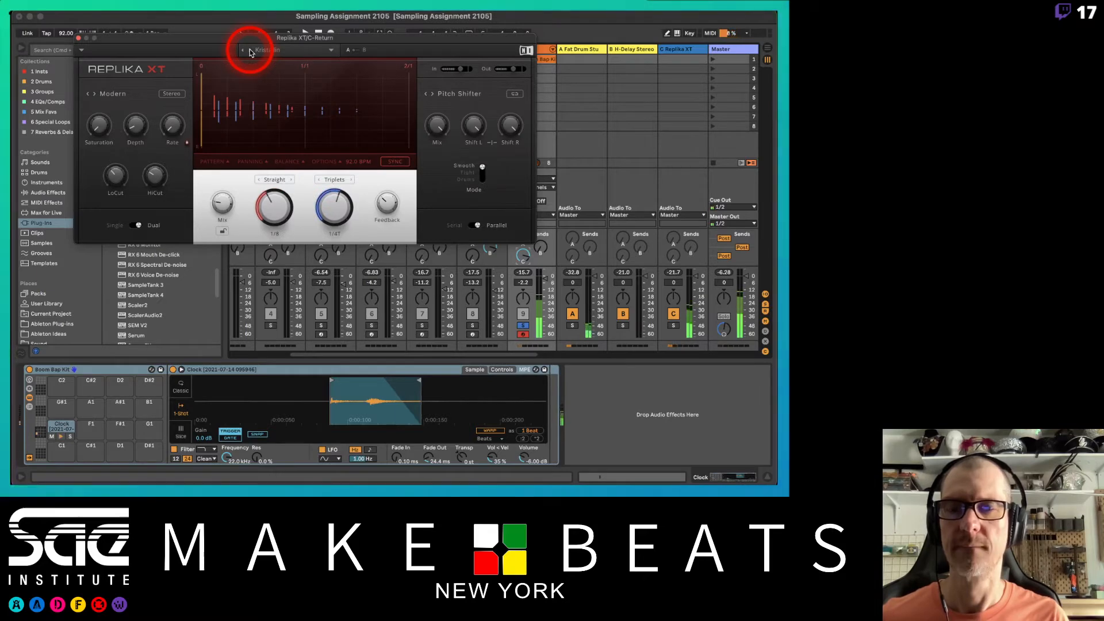
left_click(249, 52)
left_click(249, 52)
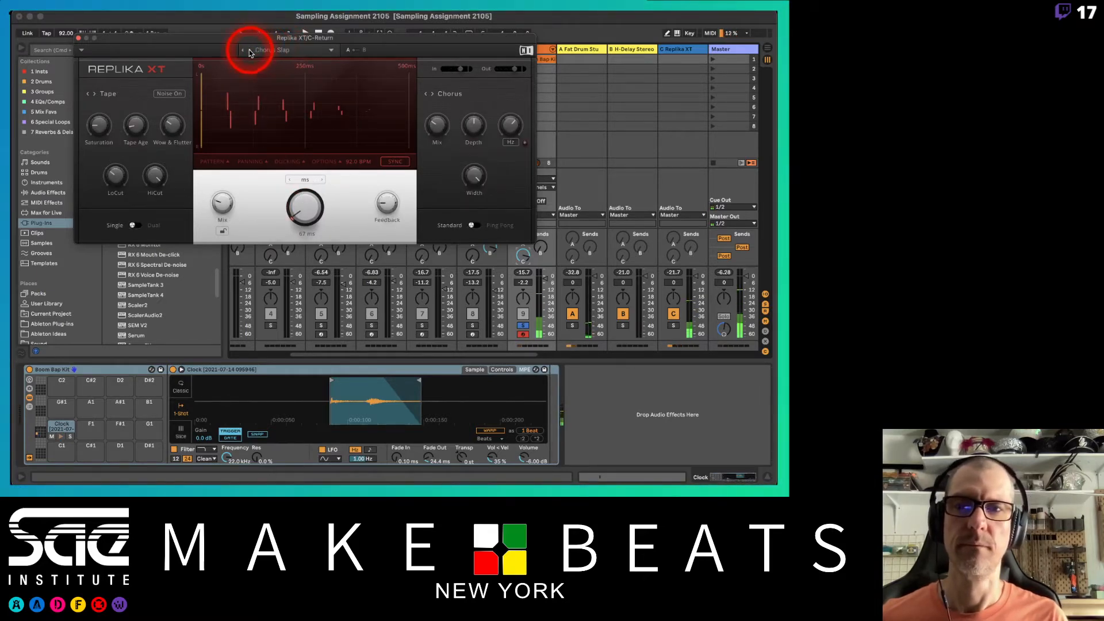
Step: Move the Replika XT window out of the way and raise the Chorus Slap preset's Mix
left_click_drag(255, 40, 217, 40)
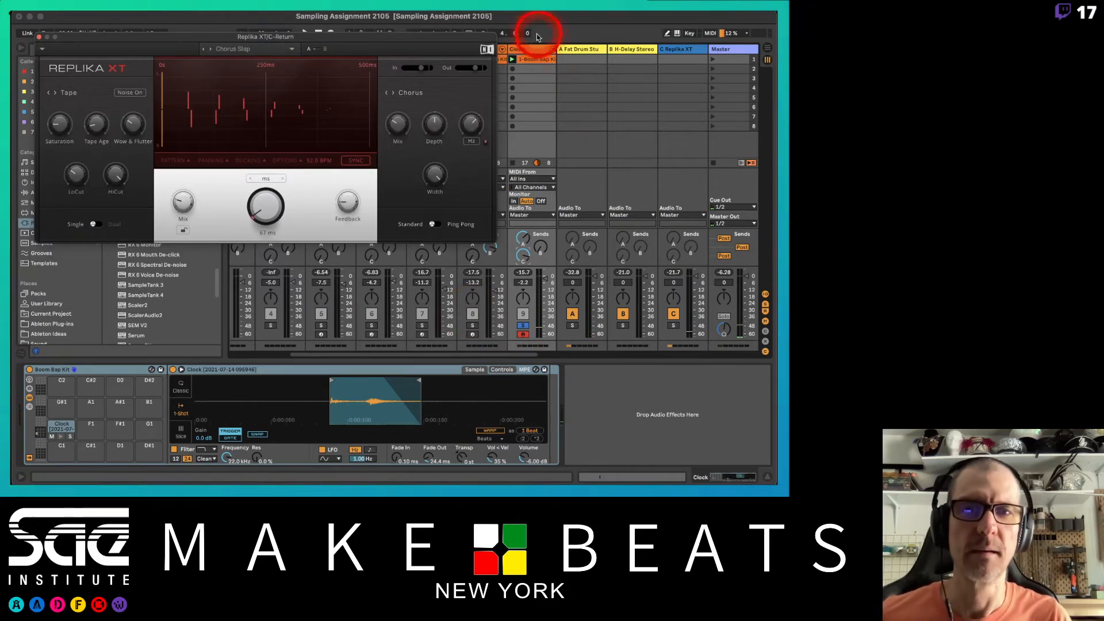
left_click_drag(431, 42, 411, 20)
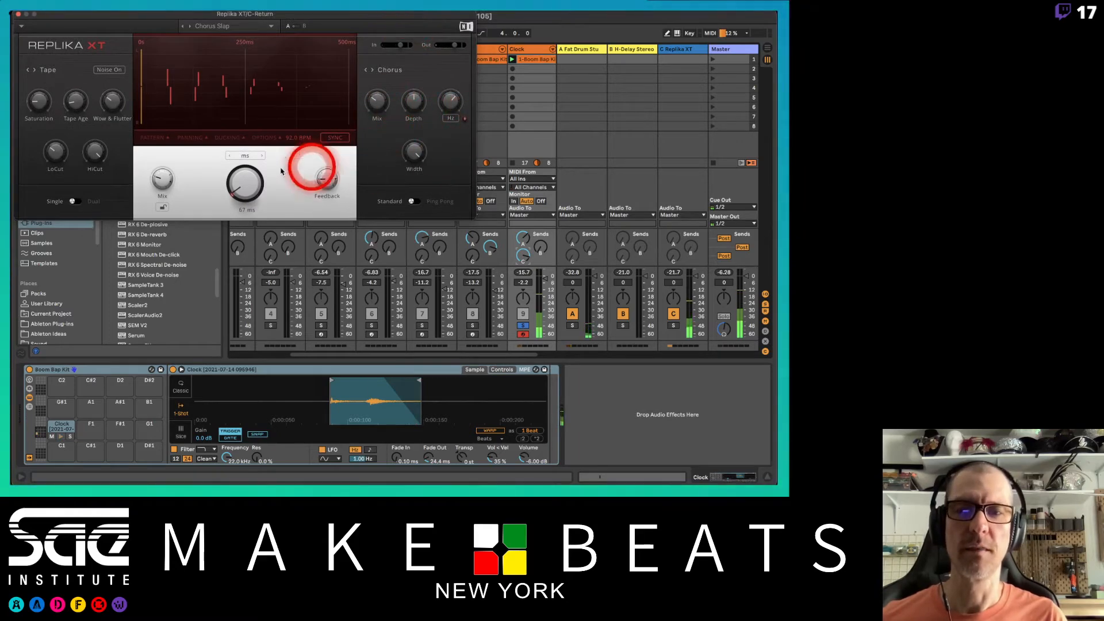
left_click_drag(167, 180, 169, 176)
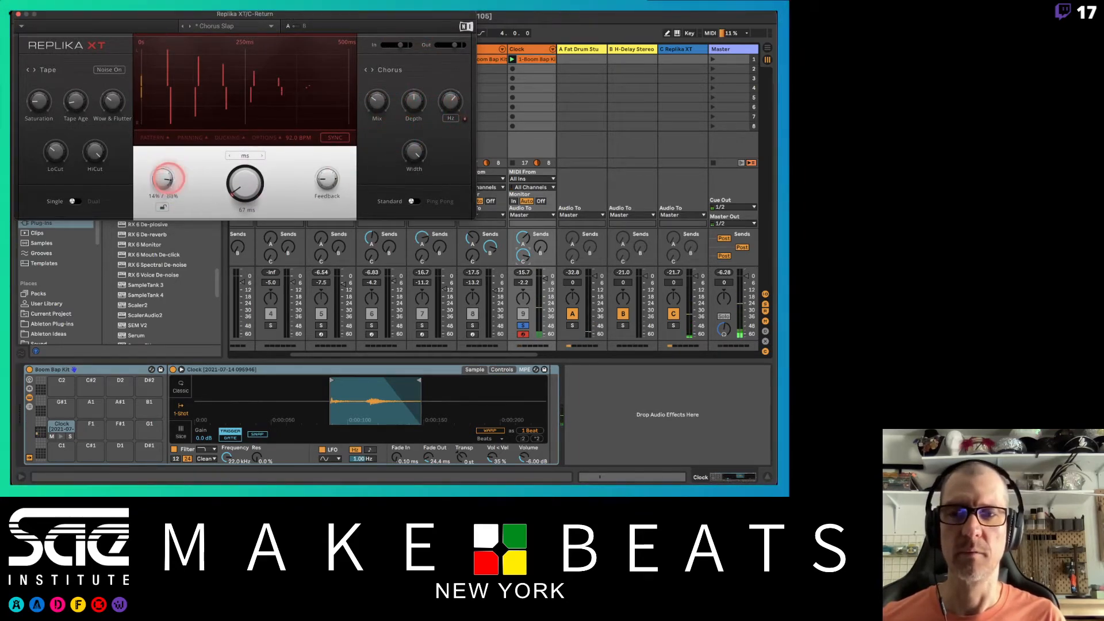
Step: Close the Replika XT window and insert an audio track named Clock FX Bnc directly after the Clock track
left_click(524, 255)
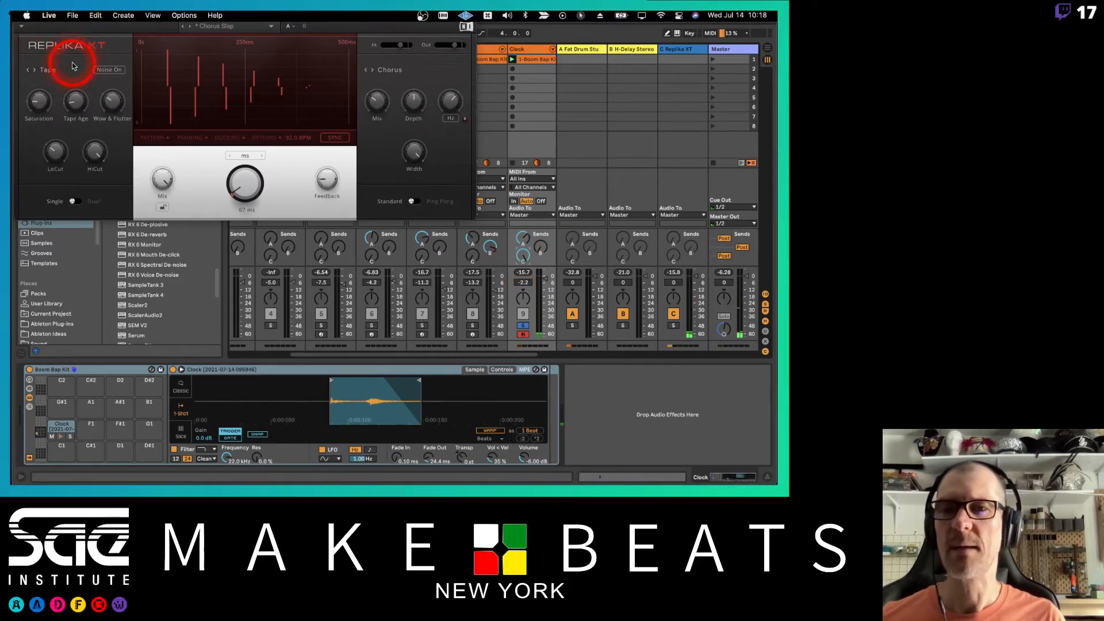
left_click(19, 14)
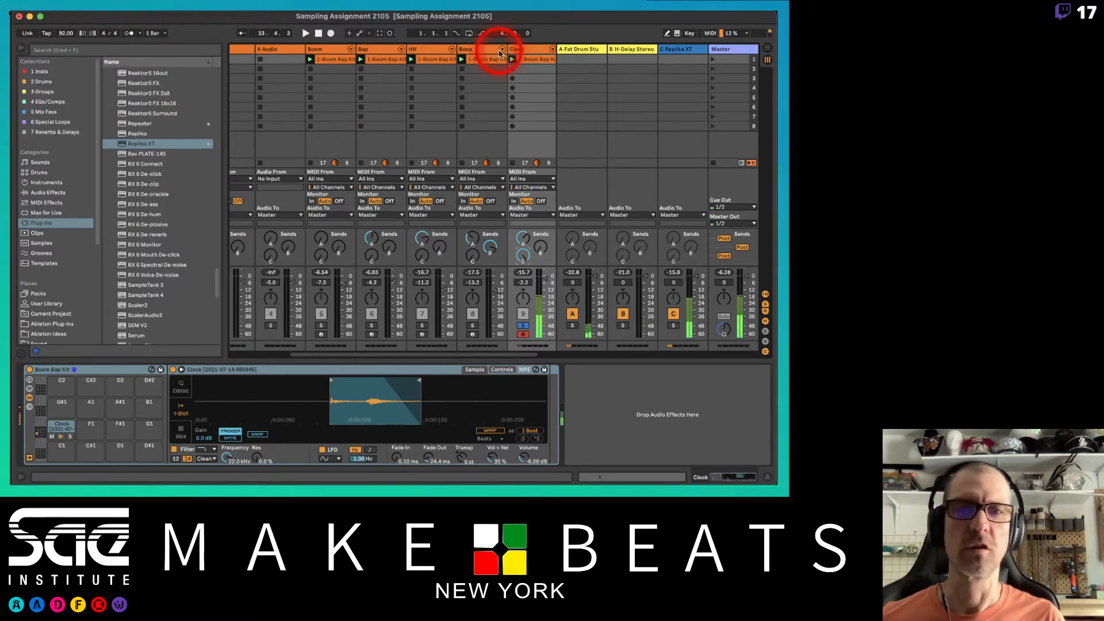
key("super+t")
left_click(531, 50)
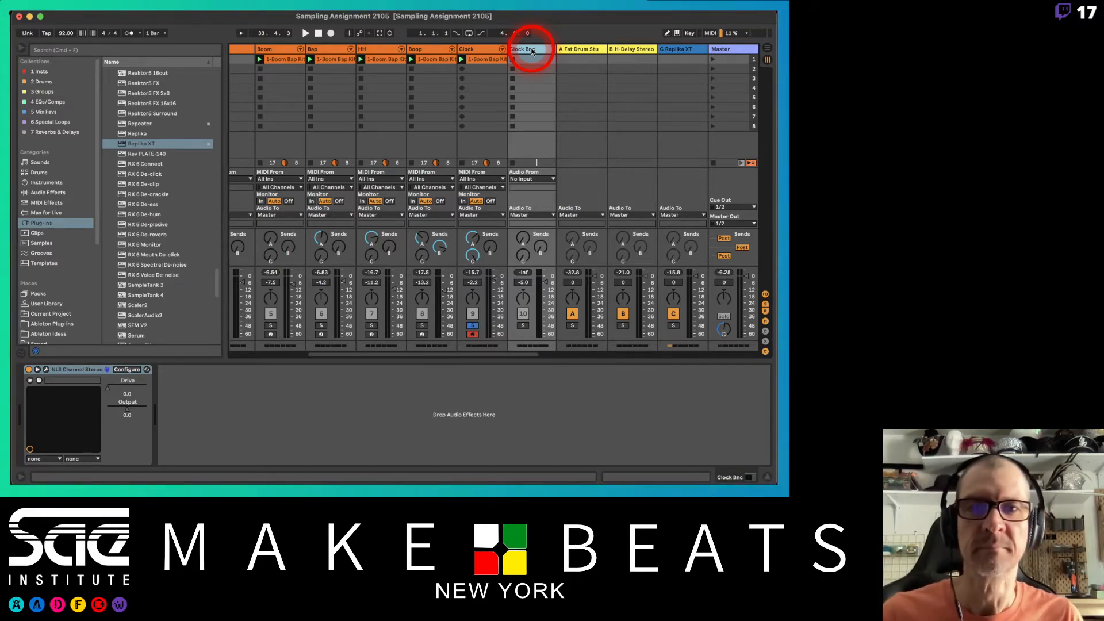
key("super+r")
key("Return")
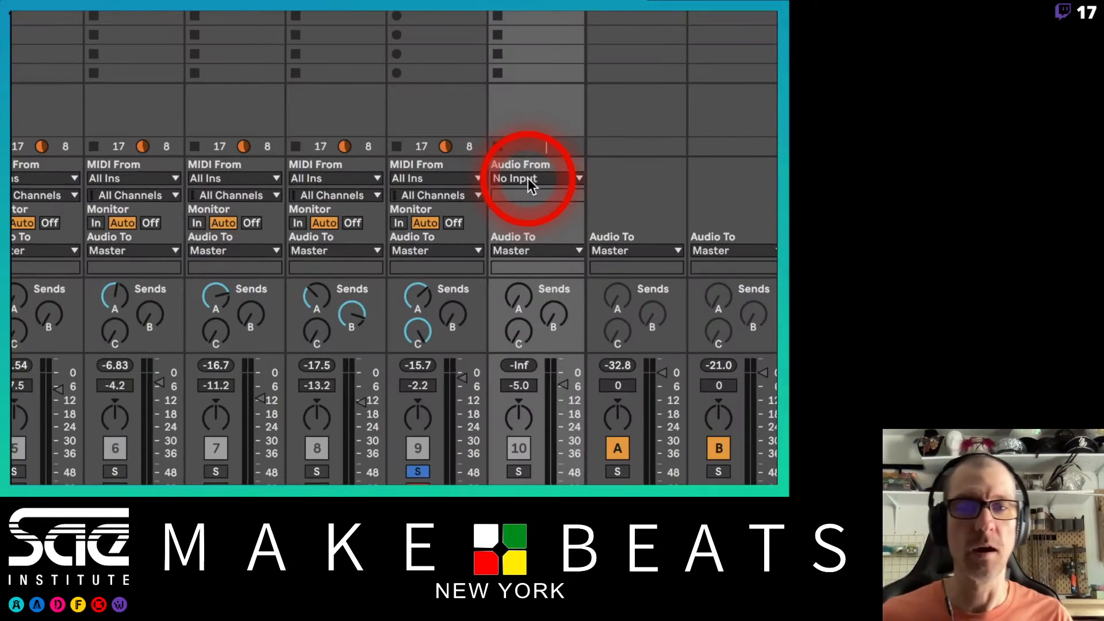
Step: Set the Clock FX Bnc track's audio input to Resampling and arm it together with the Clock track
left_click(526, 179)
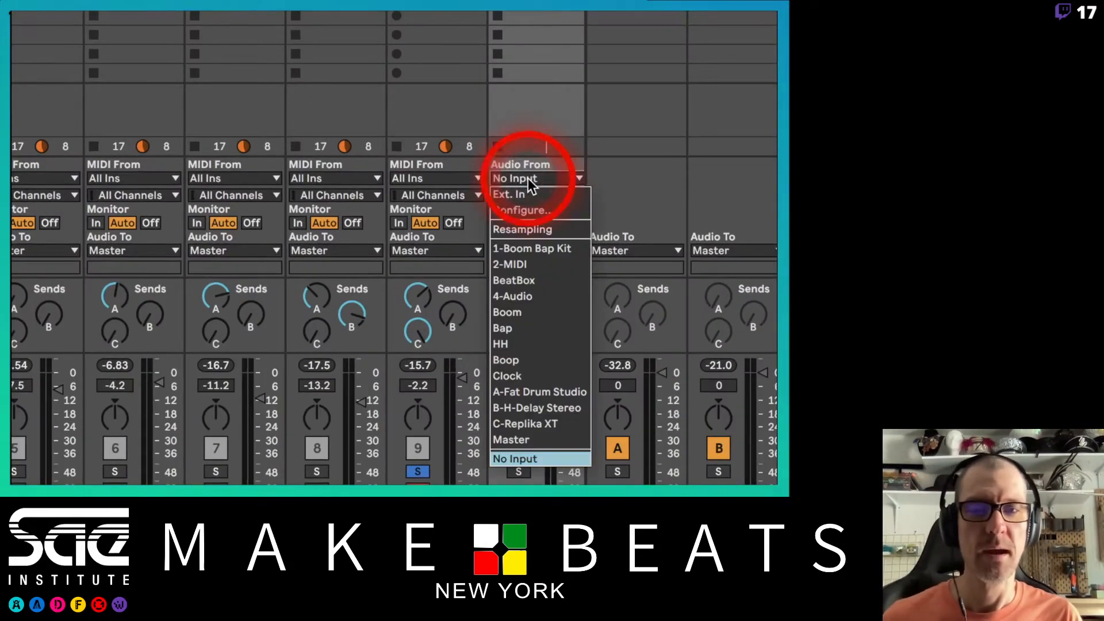
left_click(533, 227)
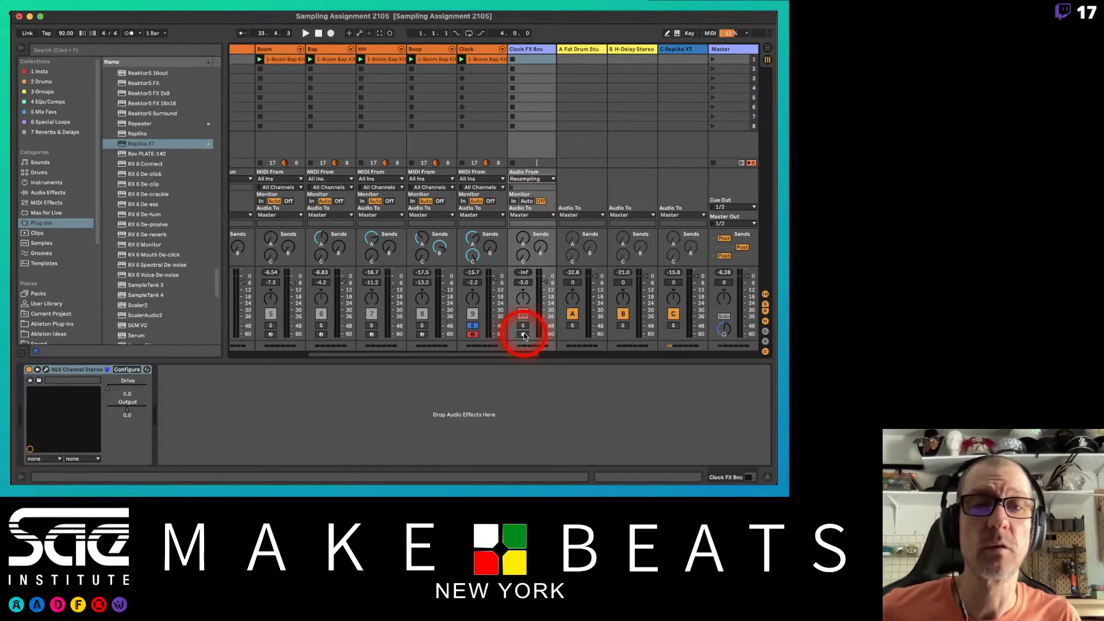
left_click(523, 334)
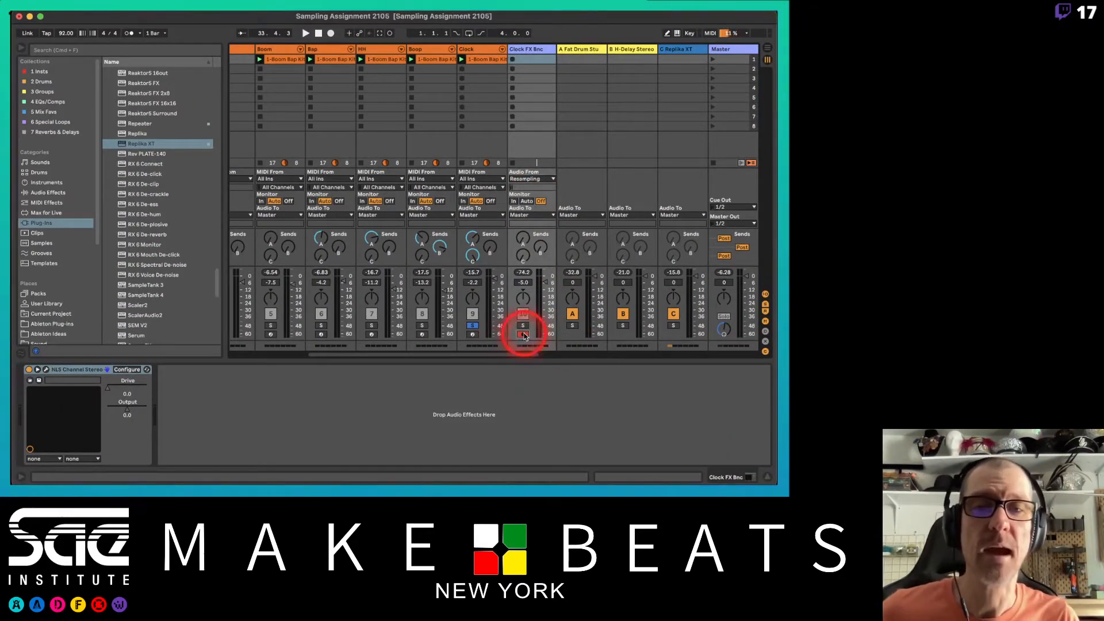
left_click(471, 335)
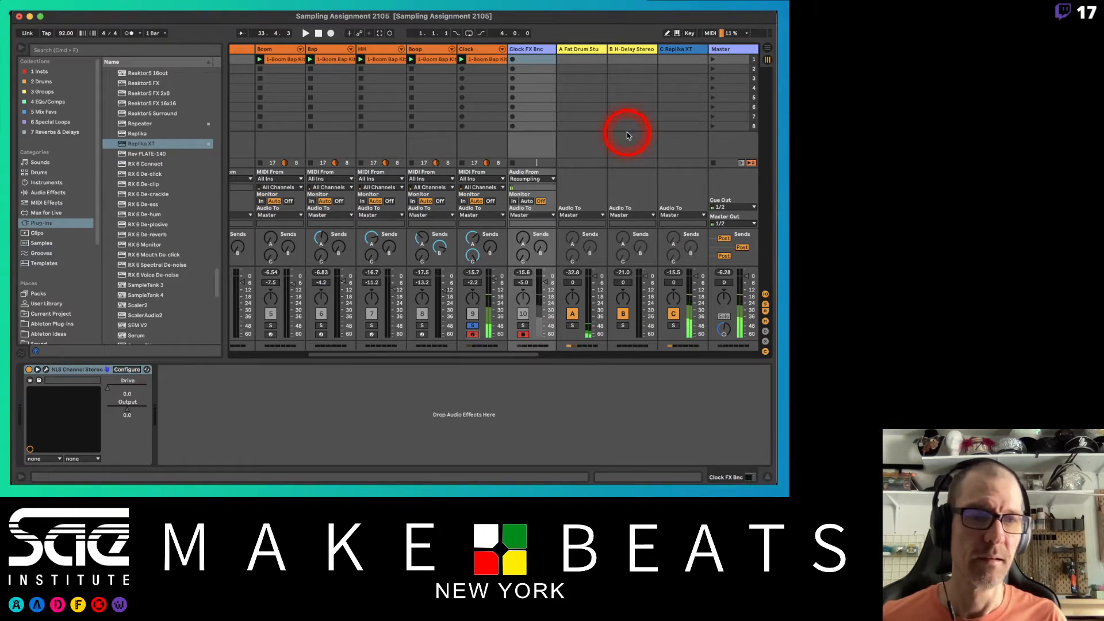
Step: Enable send A on the C-Replika XT return and raise it to 0.0 dB
right_click(674, 234)
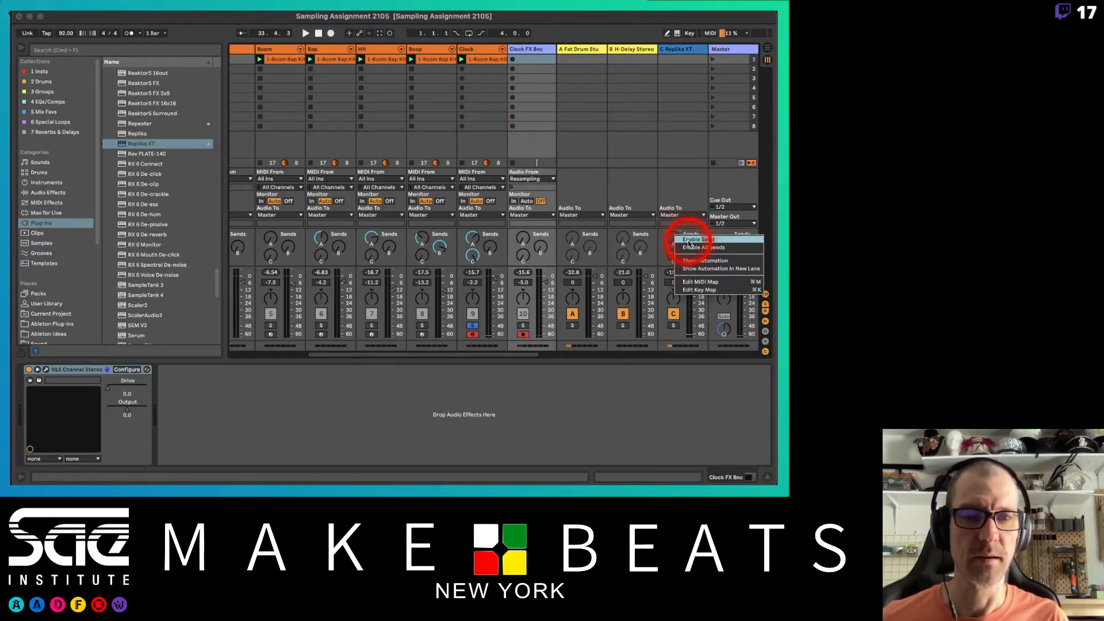
left_click(691, 239)
left_click(678, 236)
left_click(677, 235)
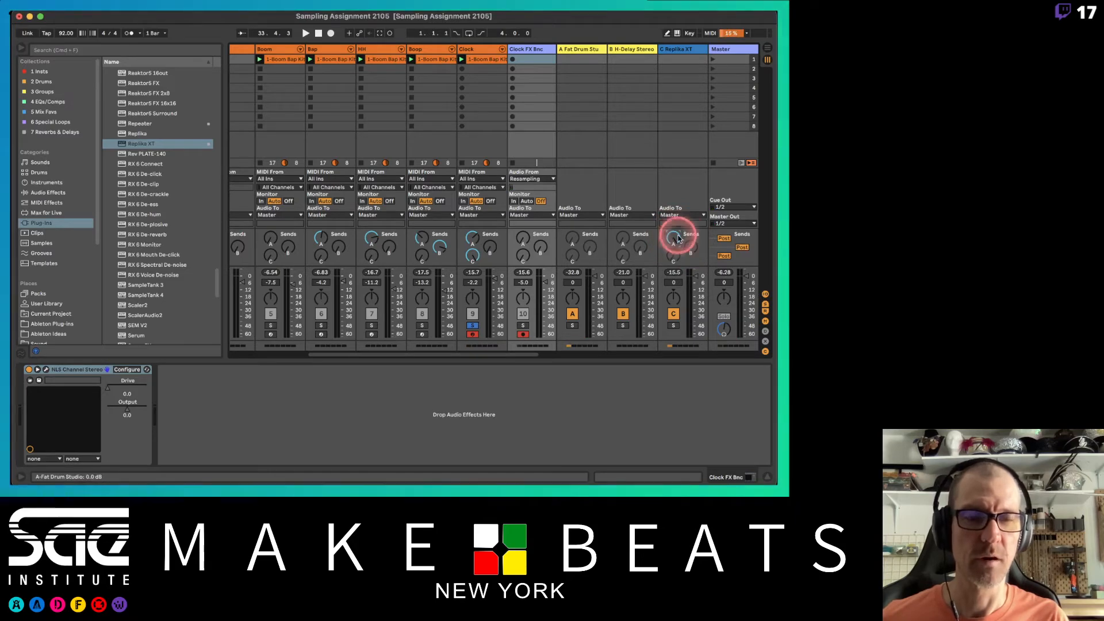
left_click_drag(676, 240, 677, 241)
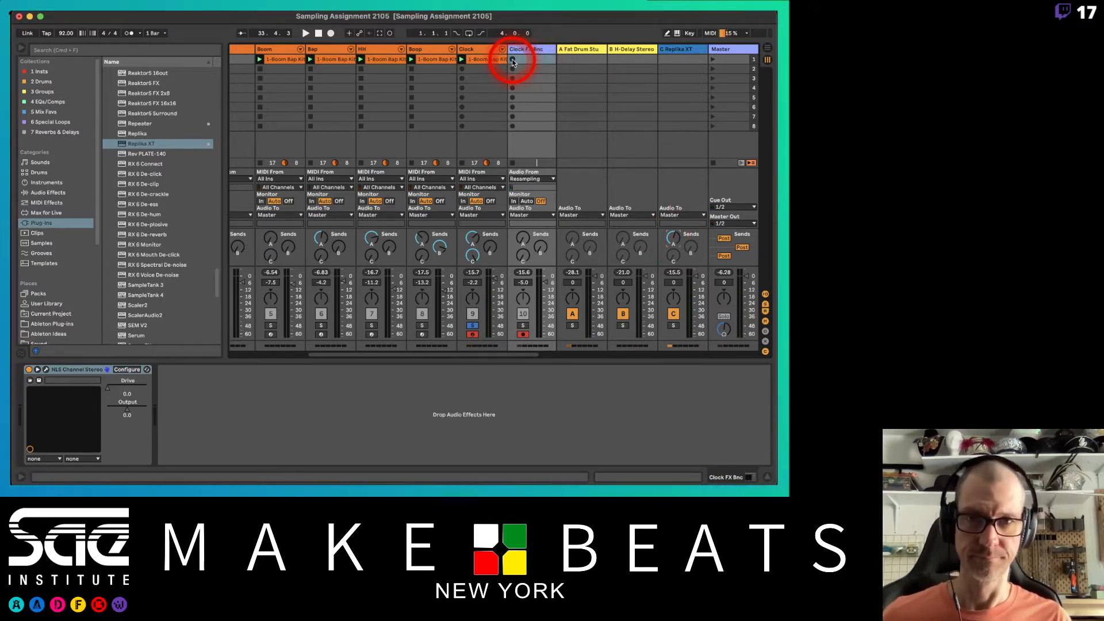
Step: Stop all clips and record the clock hit with its effects into the first slot of the Clock FX Bnc track
left_click(712, 164)
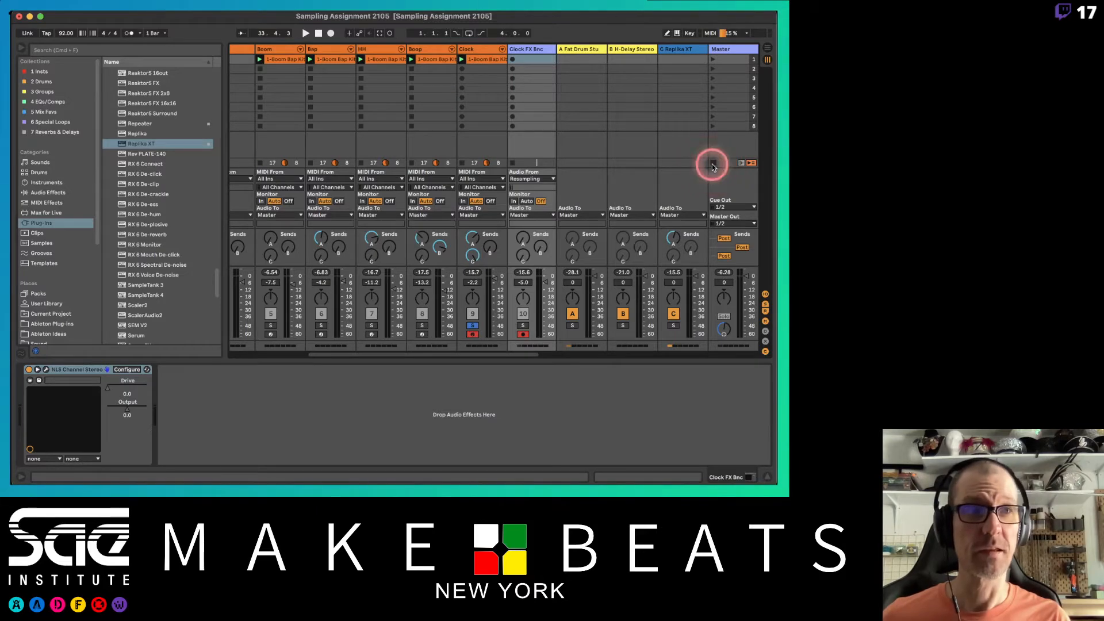
left_click(566, 83)
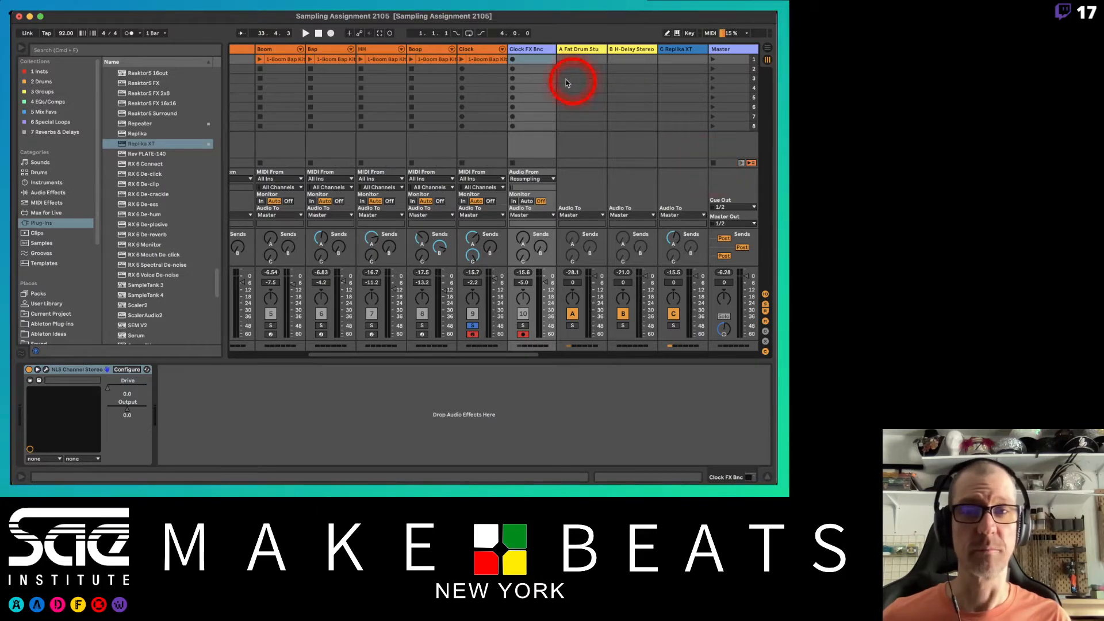
left_click(512, 60)
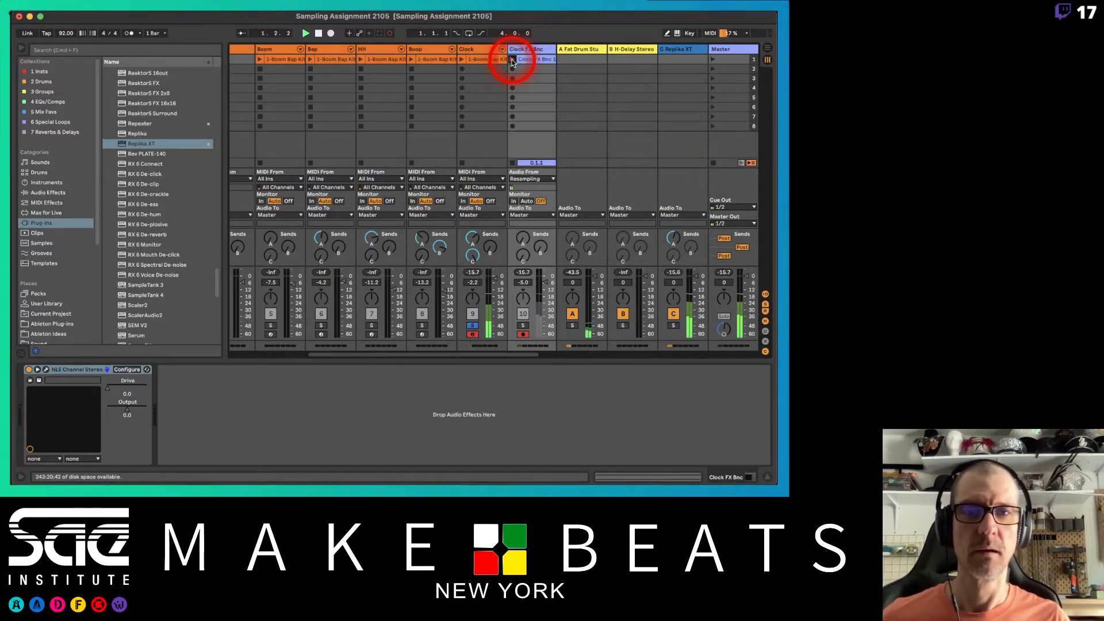
left_click(513, 61)
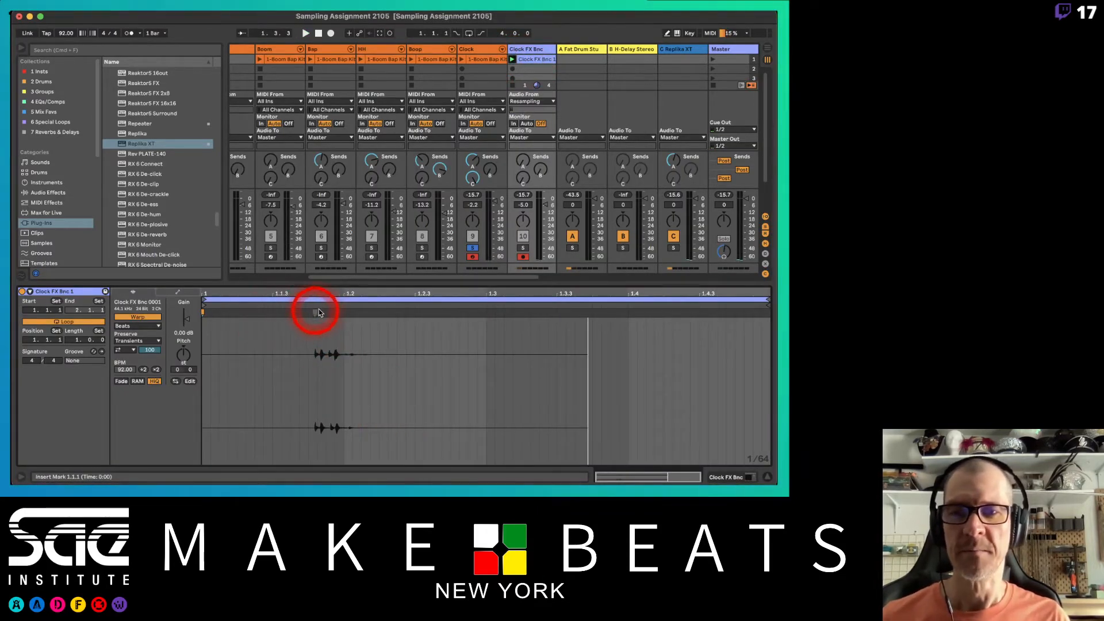
Step: Turn off Warp for the recorded clip and trim it around the hit, from 0.512 to about 0.782 seconds
left_click(144, 316)
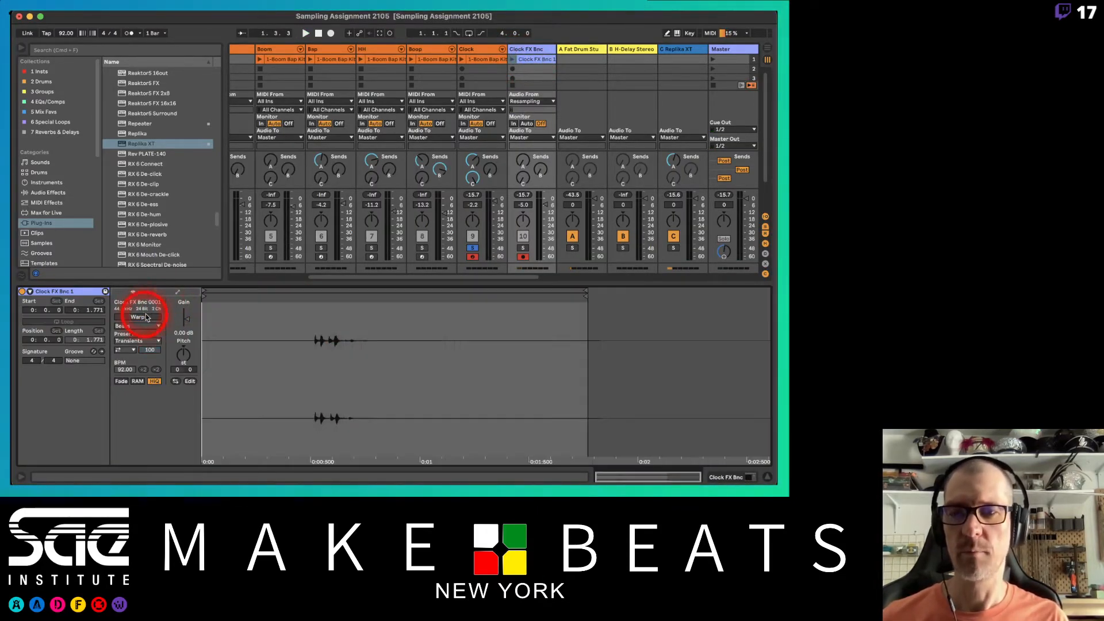
left_click_drag(205, 292, 312, 305)
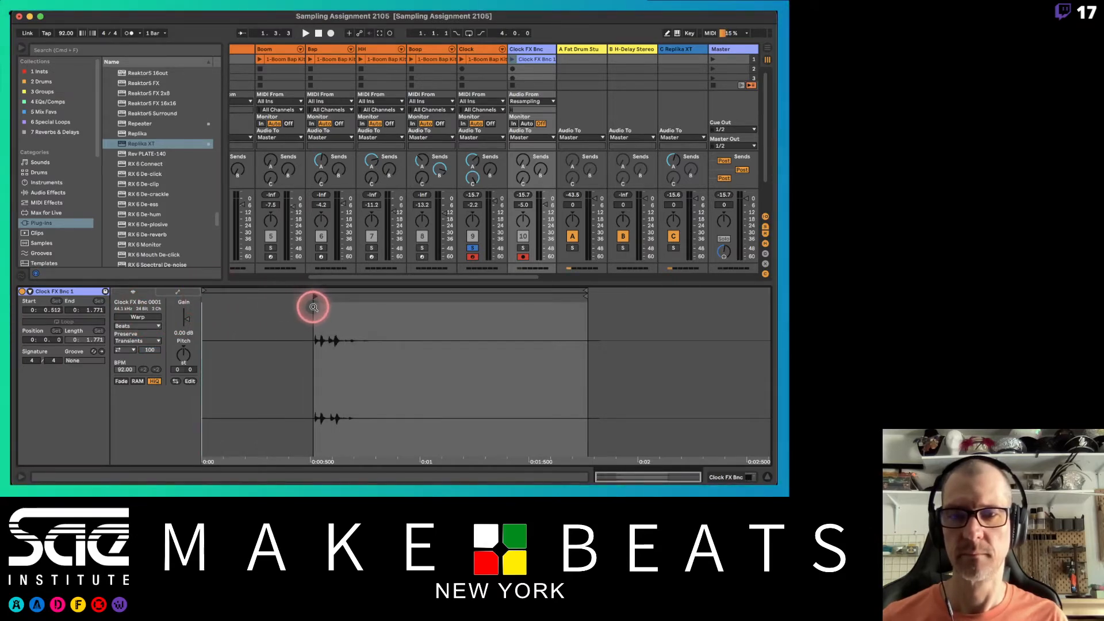
left_click_drag(585, 293, 372, 291)
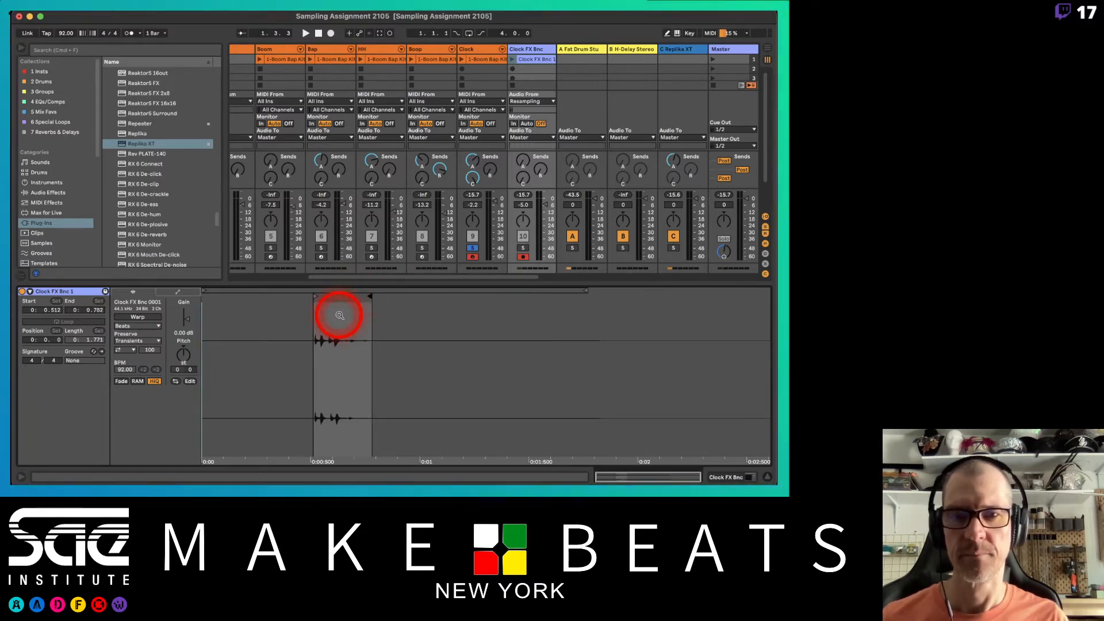
Step: Disarm and solo the Clock FX Bnc track and play back the trimmed clip
left_click(530, 59)
left_click(512, 59)
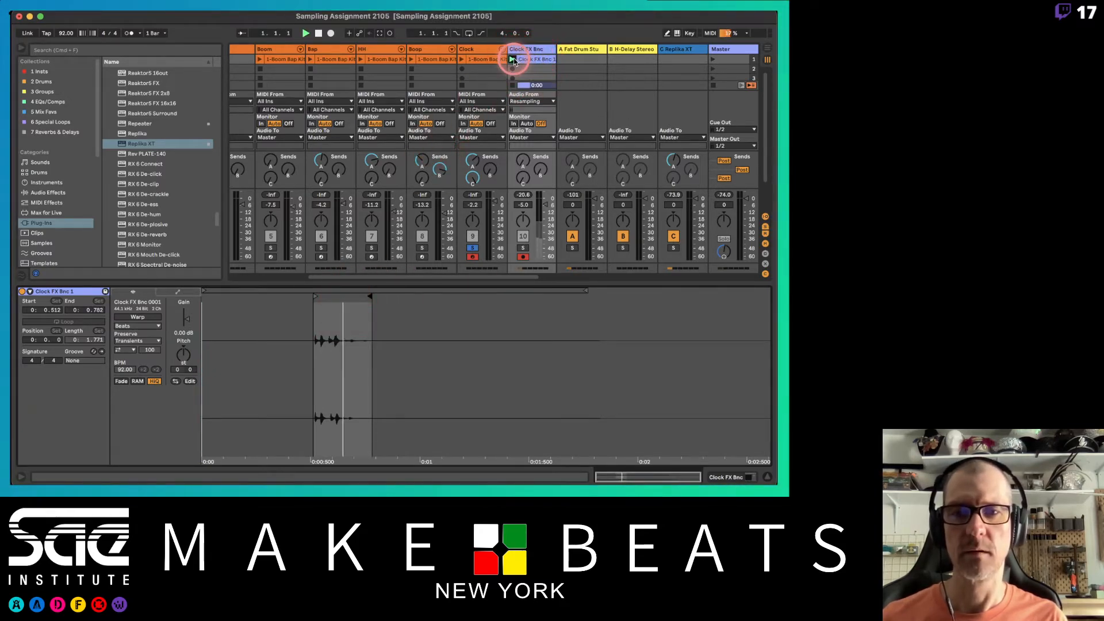
left_click(523, 256)
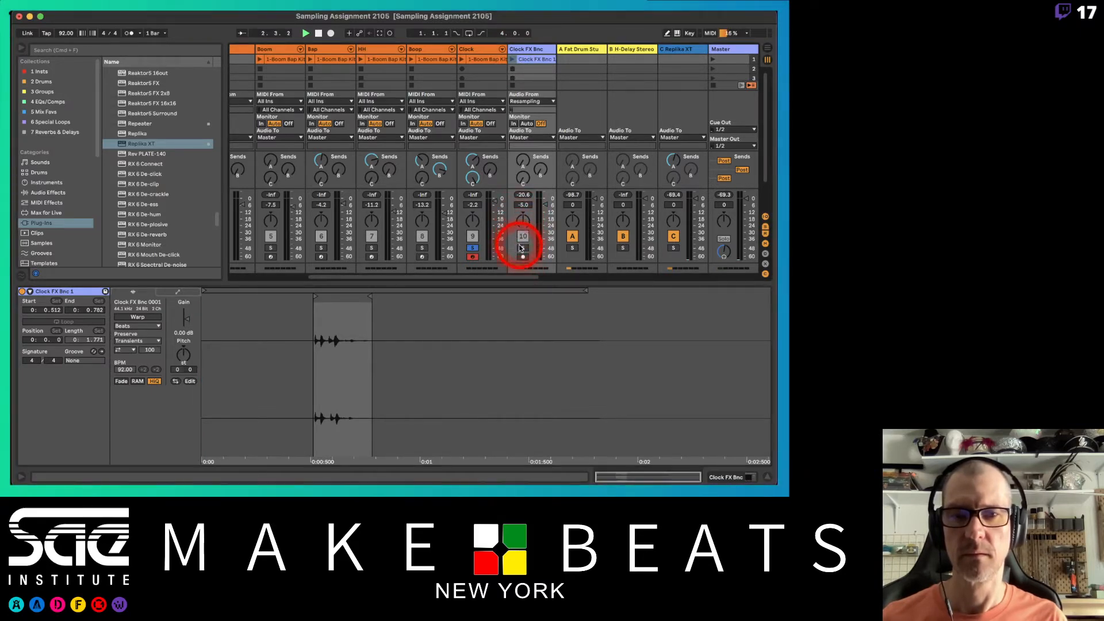
left_click(521, 248)
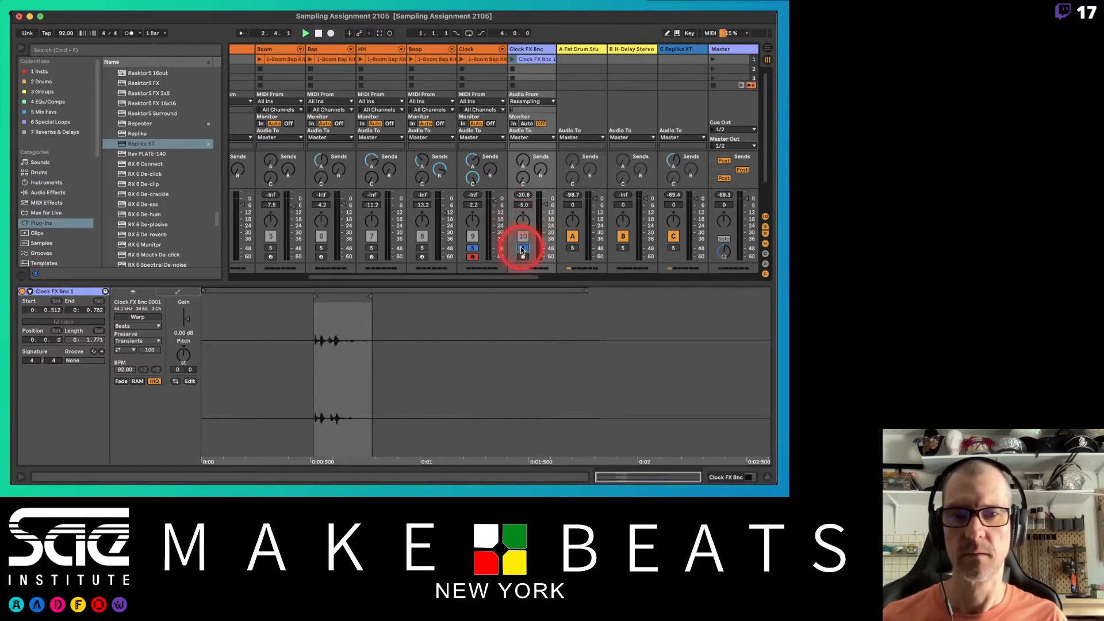
left_click(512, 59)
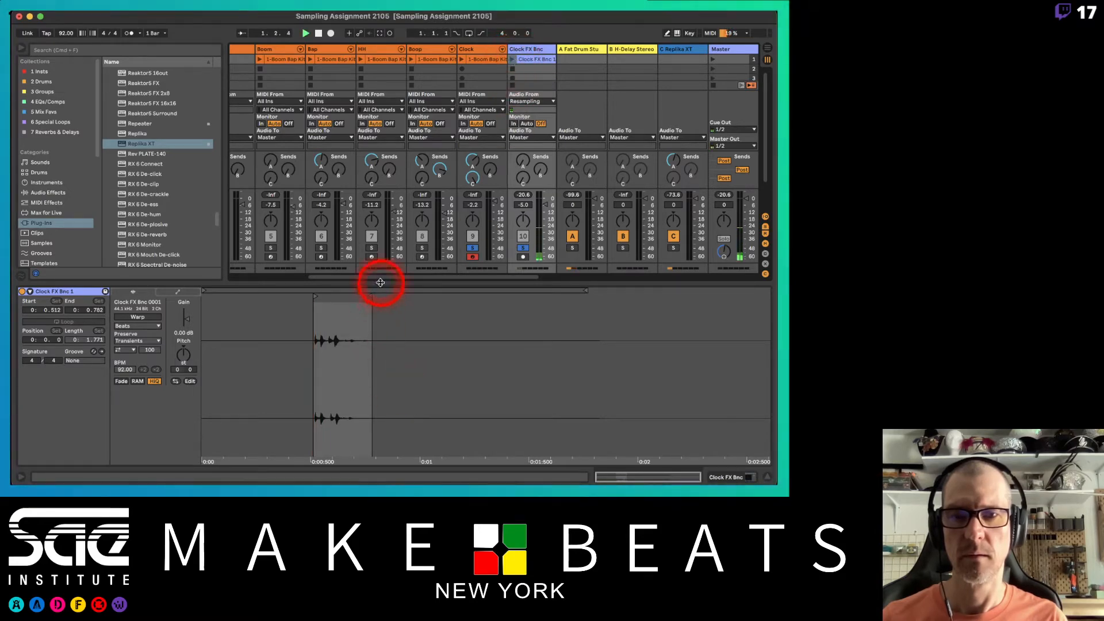
Step: Extend the Clock FX Bnc clip's end to about 0.945 seconds, play it, and crop the sample to the trimmed range
left_click_drag(369, 295, 405, 300)
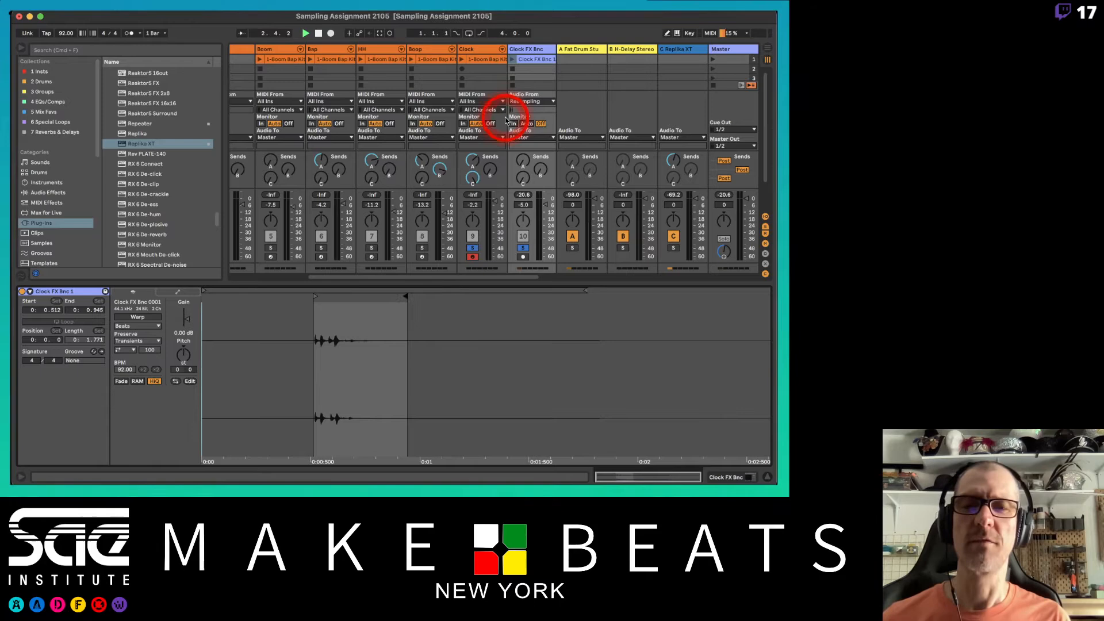
left_click(511, 60)
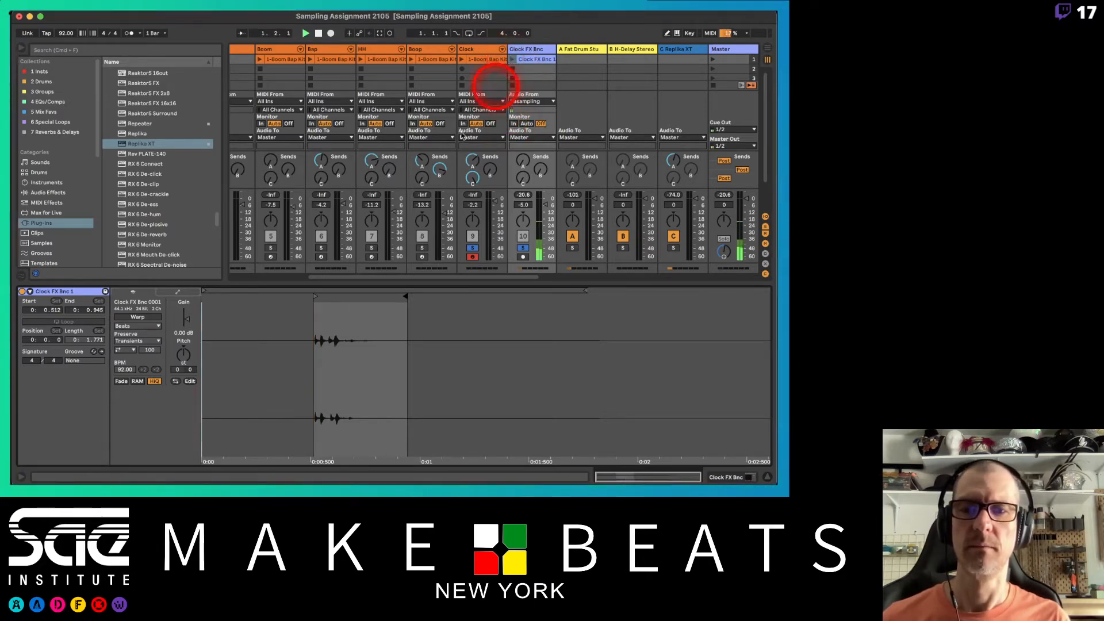
left_click_drag(309, 322, 309, 348)
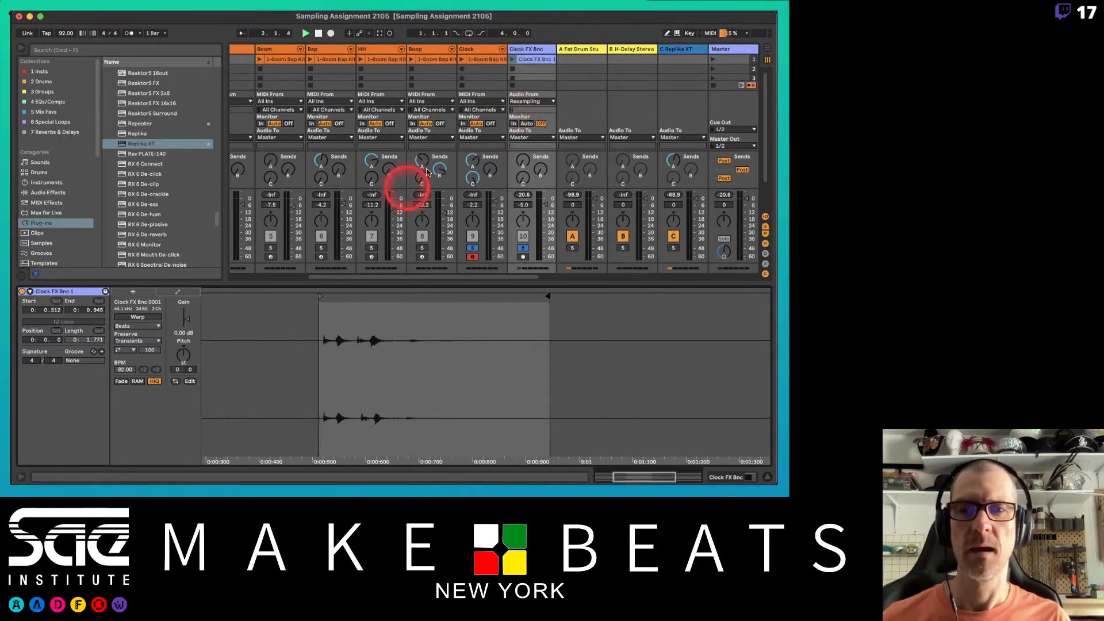
right_click(543, 60)
left_click(567, 168)
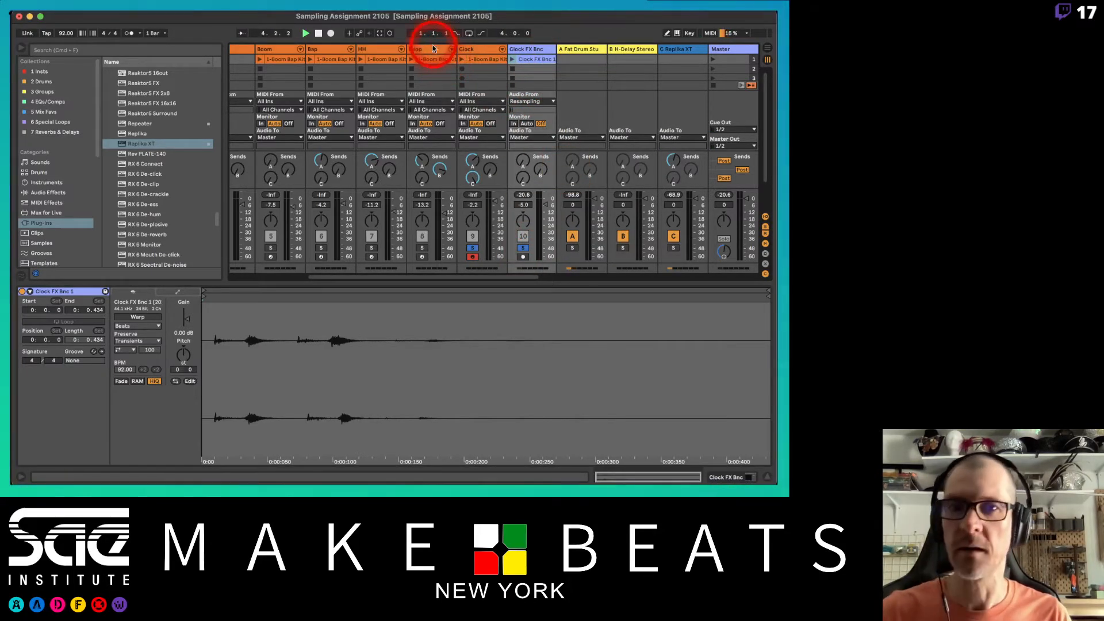
Step: Load the cropped Clock FX Bnc clip onto the F#1 pad of the Clock track's Boom Bap Kit drum rack
left_click(488, 50)
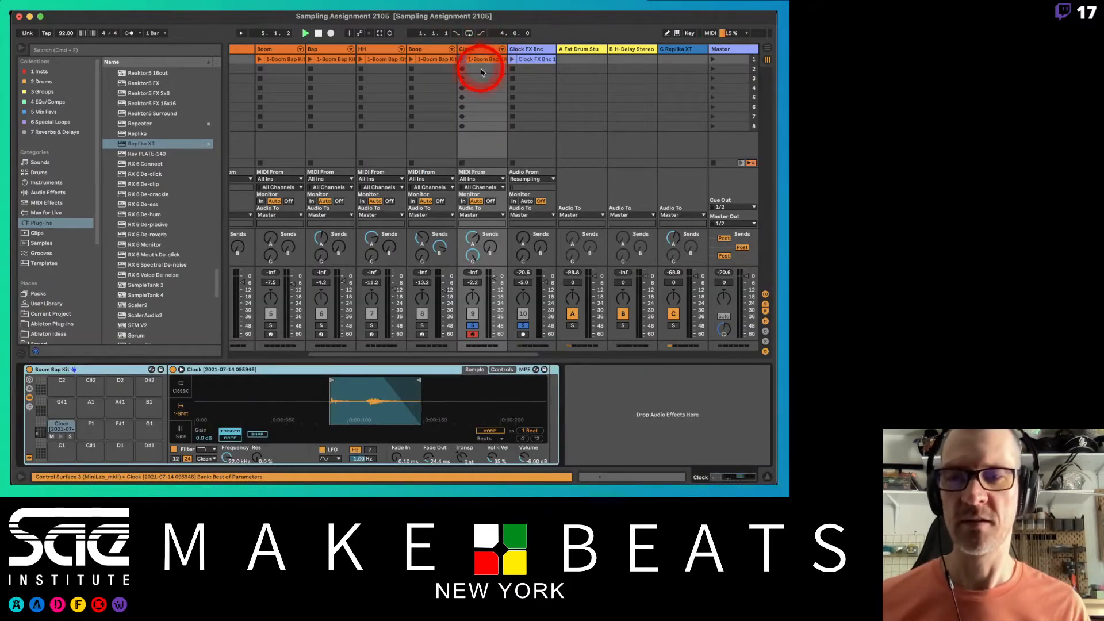
left_click(531, 49)
left_click_drag(536, 61, 117, 435)
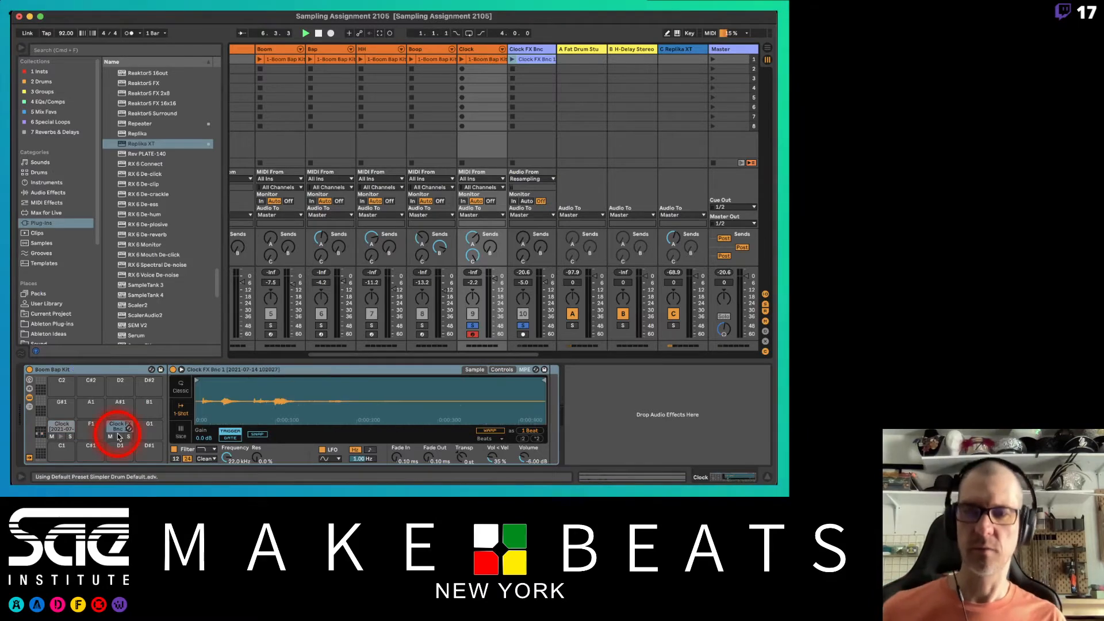
left_click(332, 342)
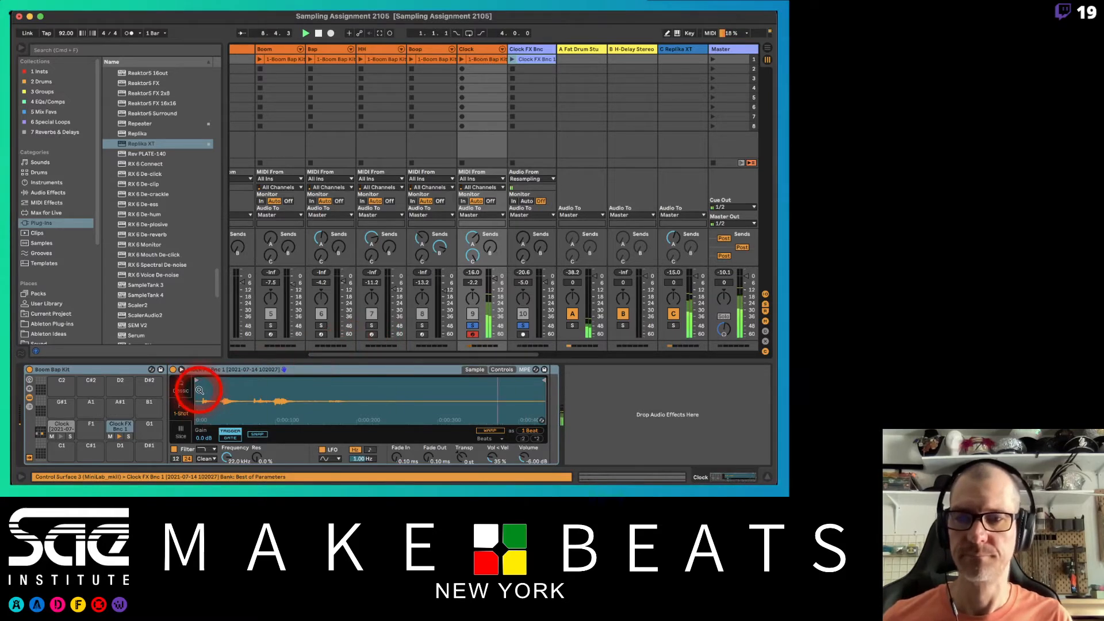
Step: Move the bounced sample's start to its first transient in Simpler and set Fade Out to 195 ms
mouse_move(200, 393)
left_mouse_down()
mouse_move(197, 381)
mouse_move(226, 382)
mouse_move(191, 402)
left_mouse_up()
left_click_drag(270, 393, 342, 423)
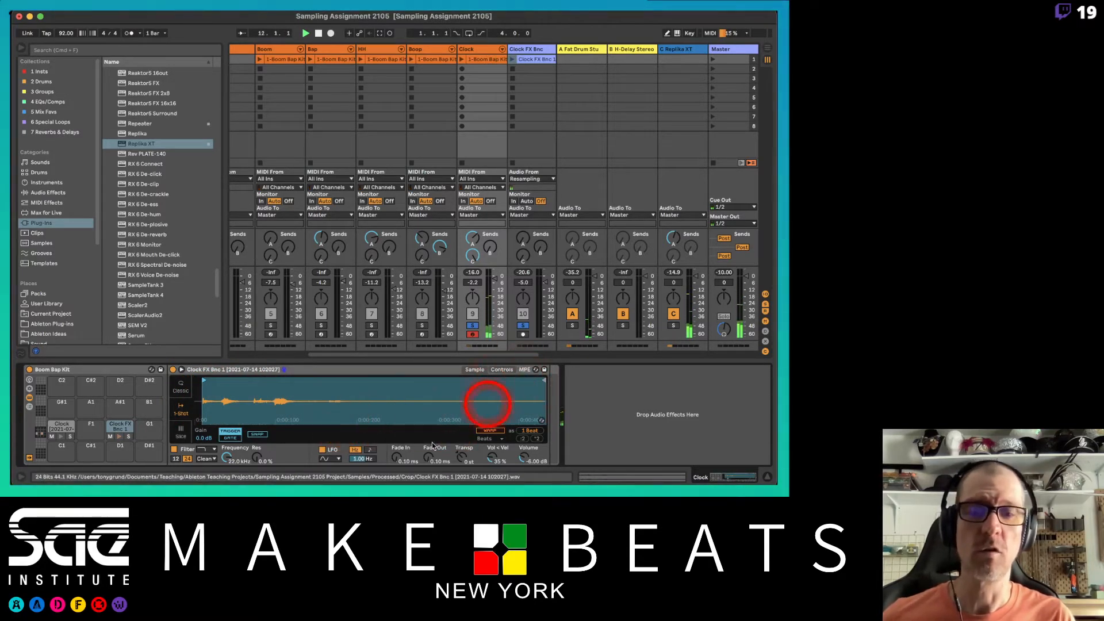
left_click_drag(428, 459, 429, 459)
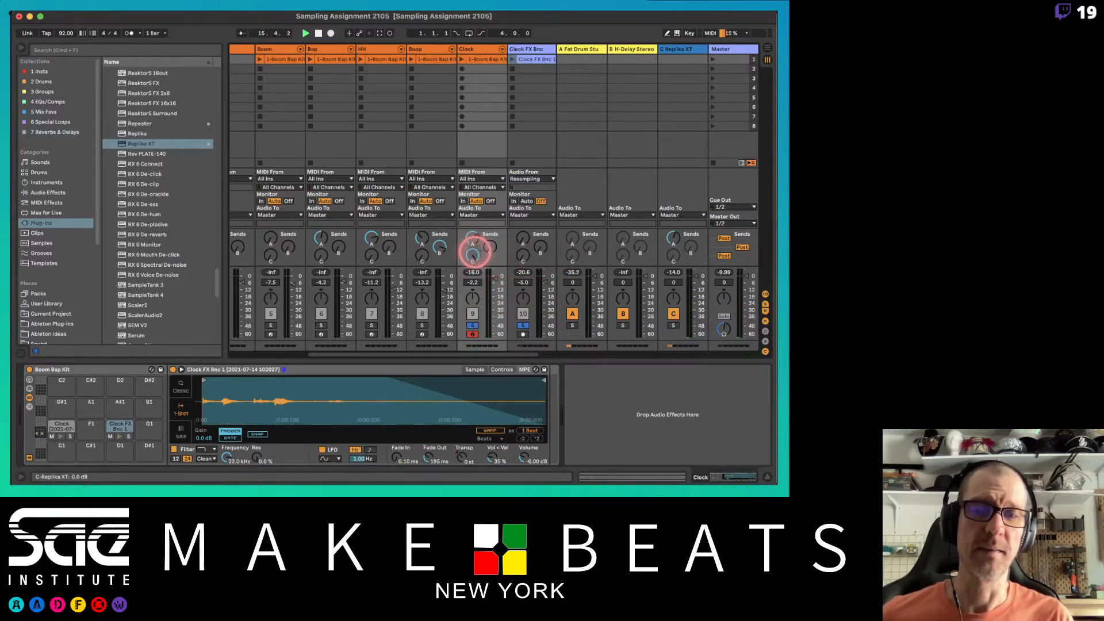
Step: Zero the Clock track's A and C sends to audition the bounced sample dry, and restore both sends
double_click(475, 254)
double_click(473, 240)
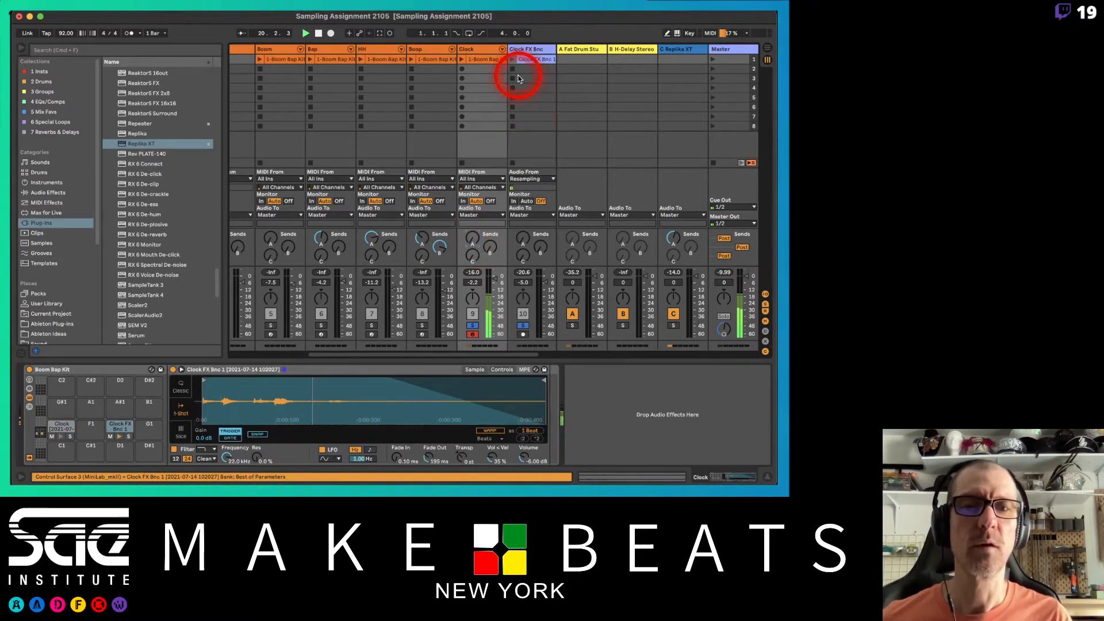
left_click(471, 256)
left_click(473, 241)
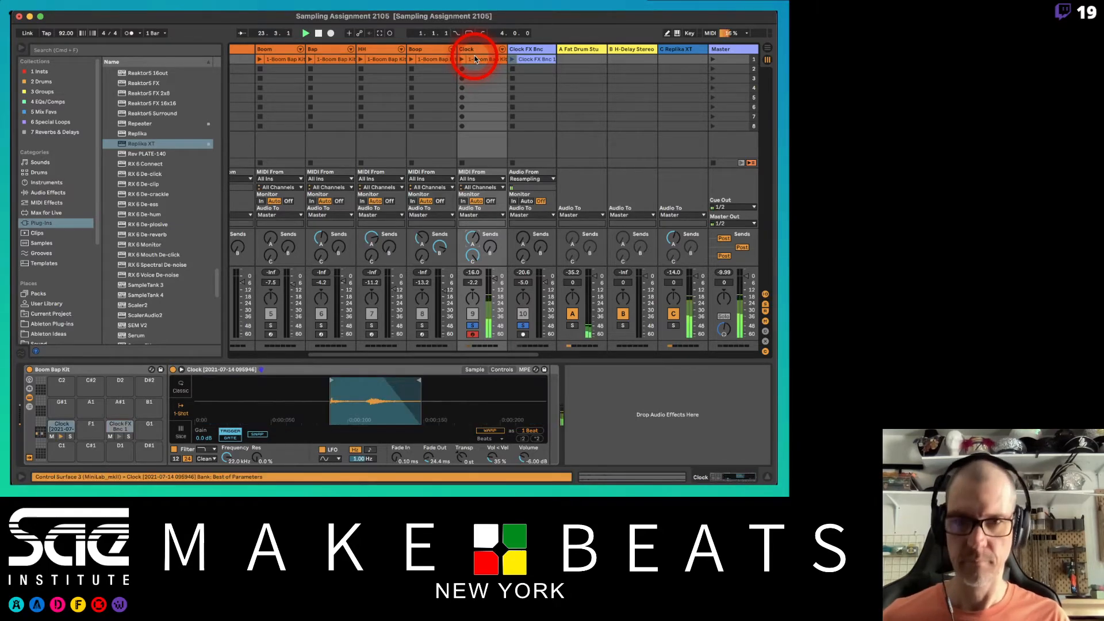
Step: Open Replika XT on return C, audition its presets up to Pad Land, and set that preset's mix to 100% wet
left_click(684, 49)
left_click(47, 370)
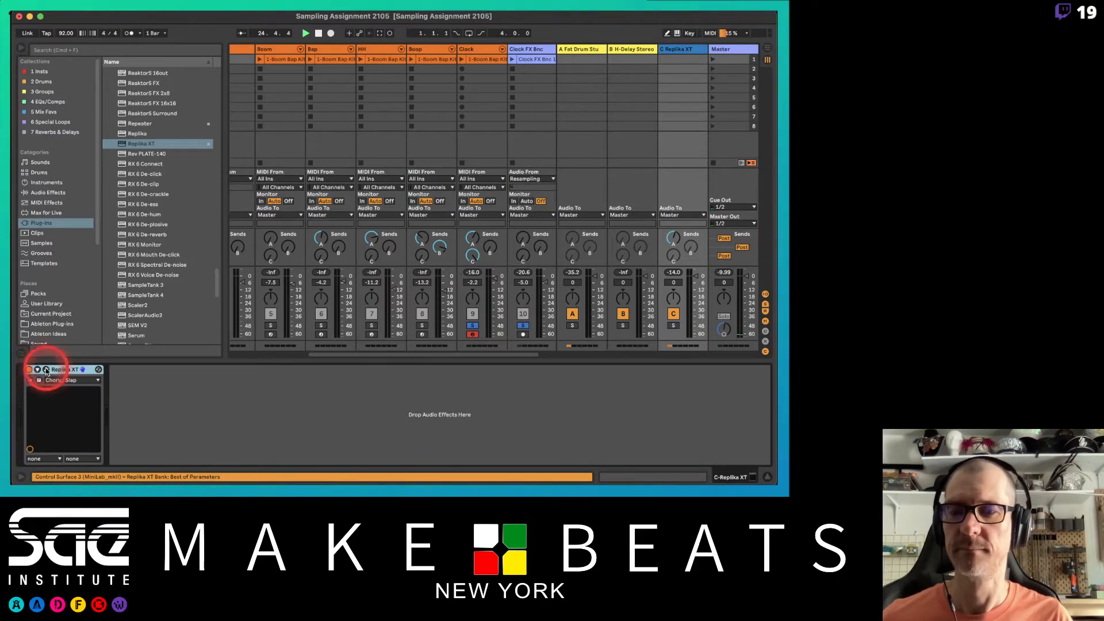
left_click(187, 28)
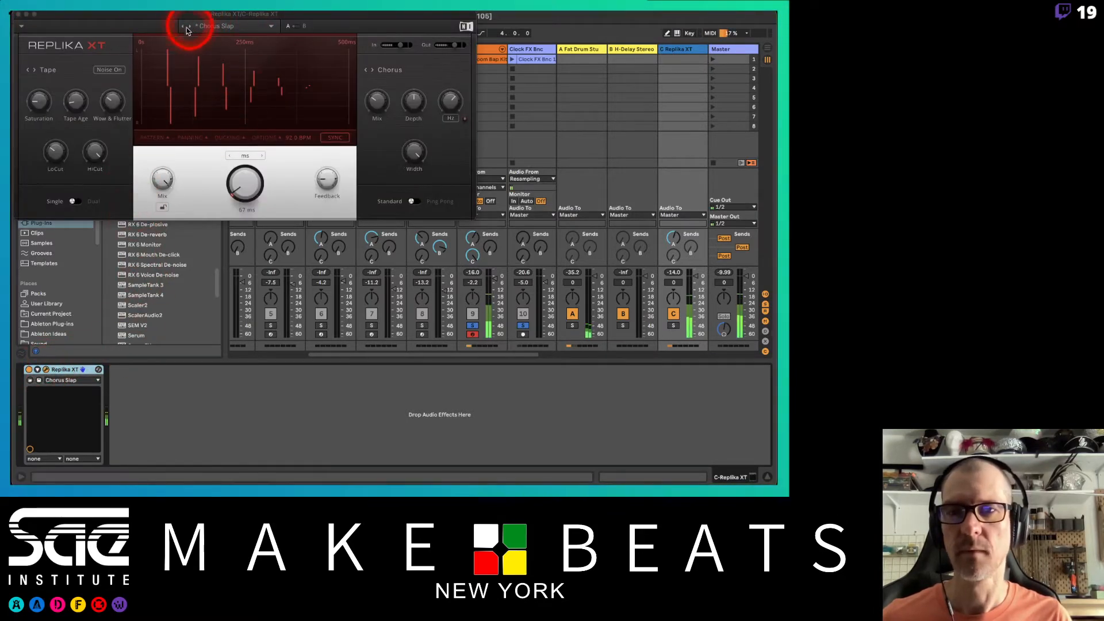
left_click(188, 28)
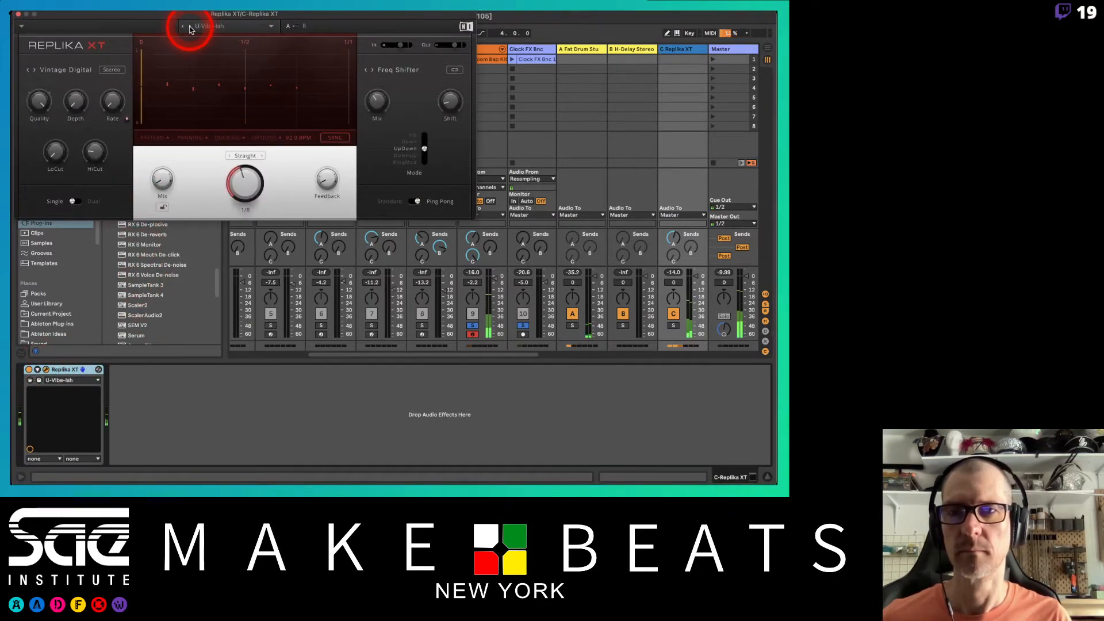
left_click(189, 28)
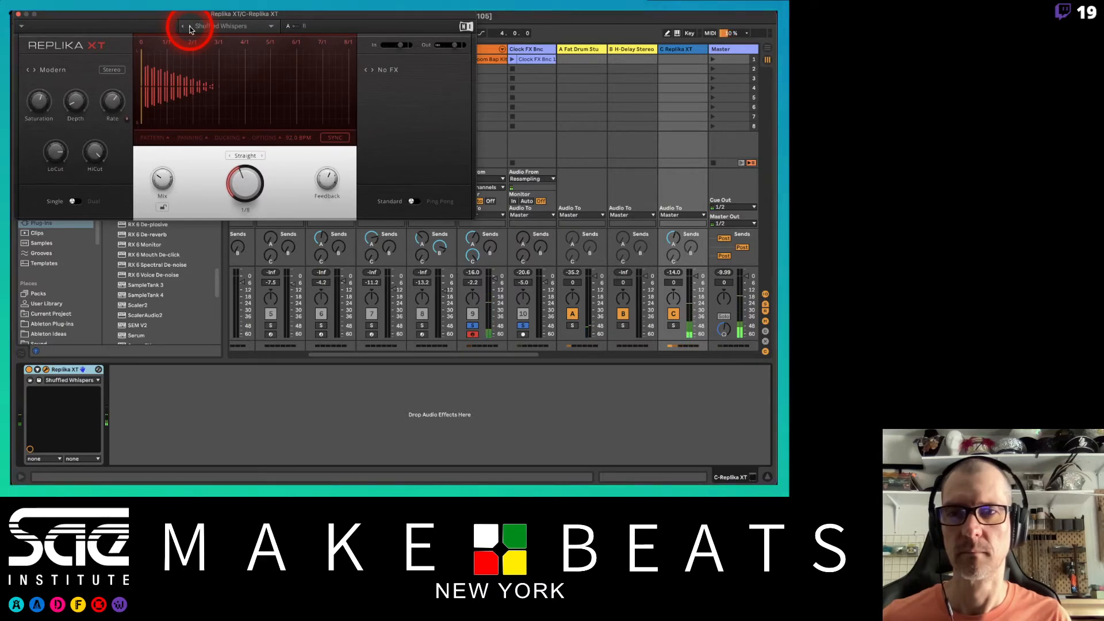
left_click(190, 27)
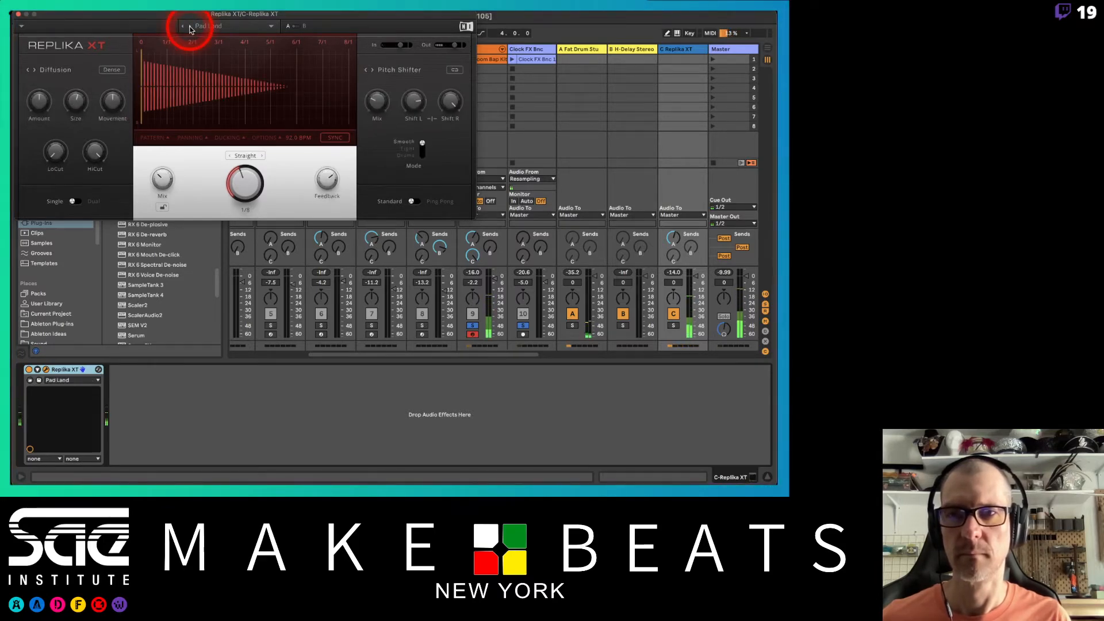
left_click_drag(161, 182, 161, 127)
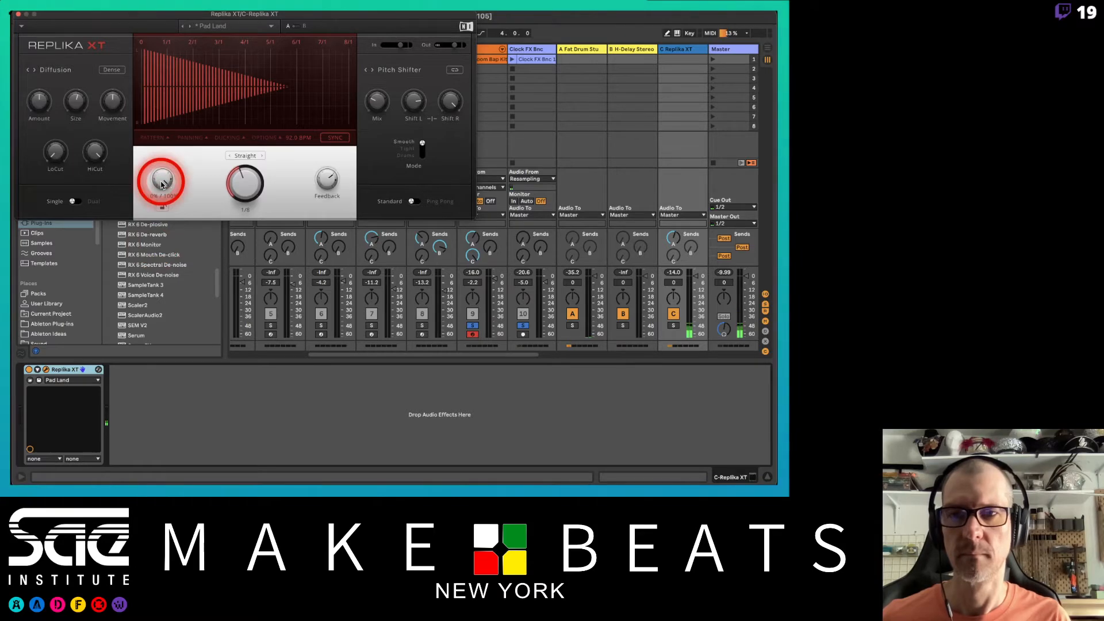
Step: Audition the Replika XT presets that follow Pad Land, up to Tape 15ips
left_click(190, 26)
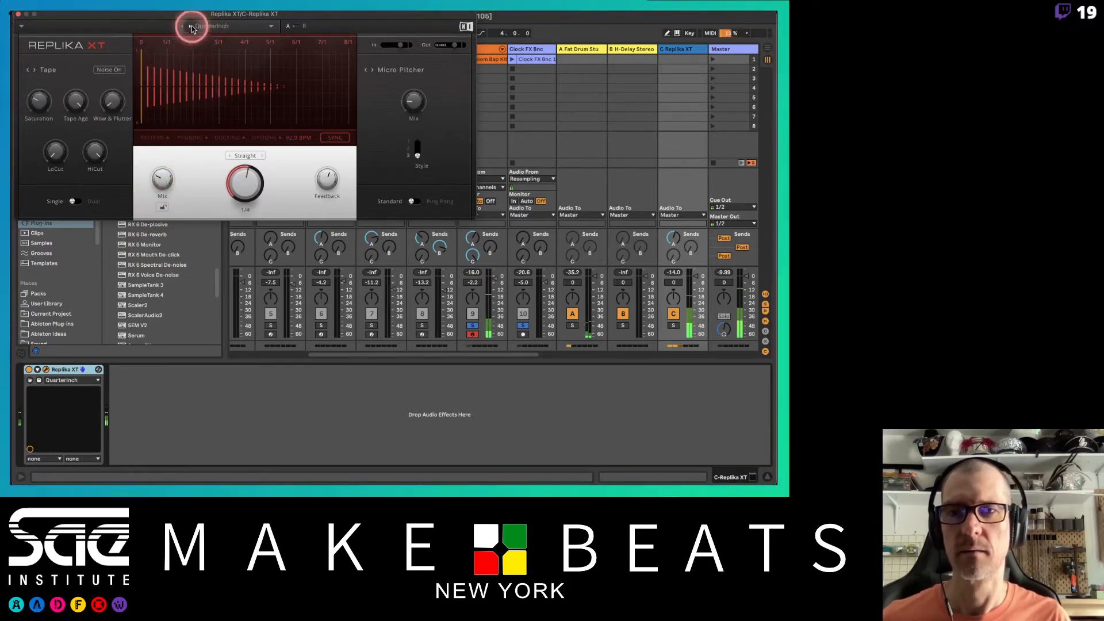
left_click(191, 26)
left_click(191, 26)
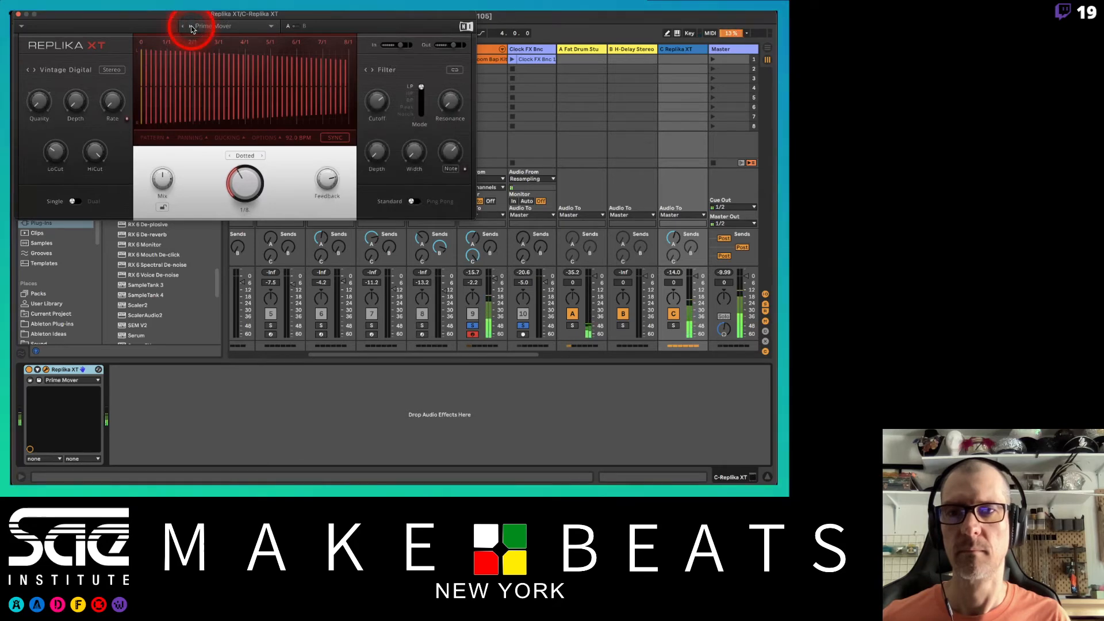
left_click(190, 25)
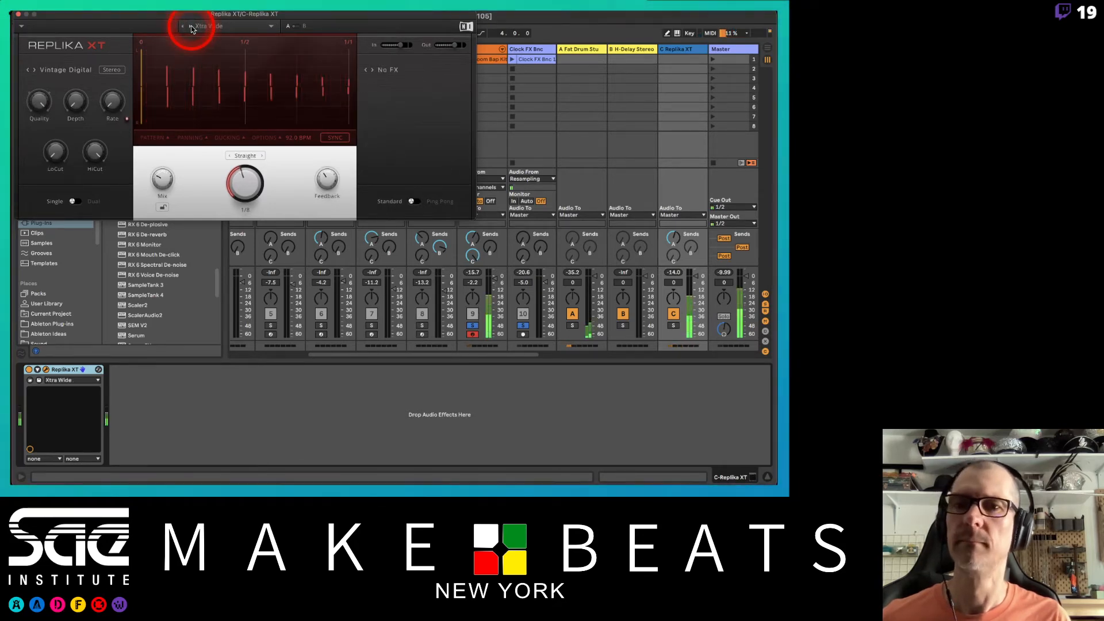
left_click(191, 26)
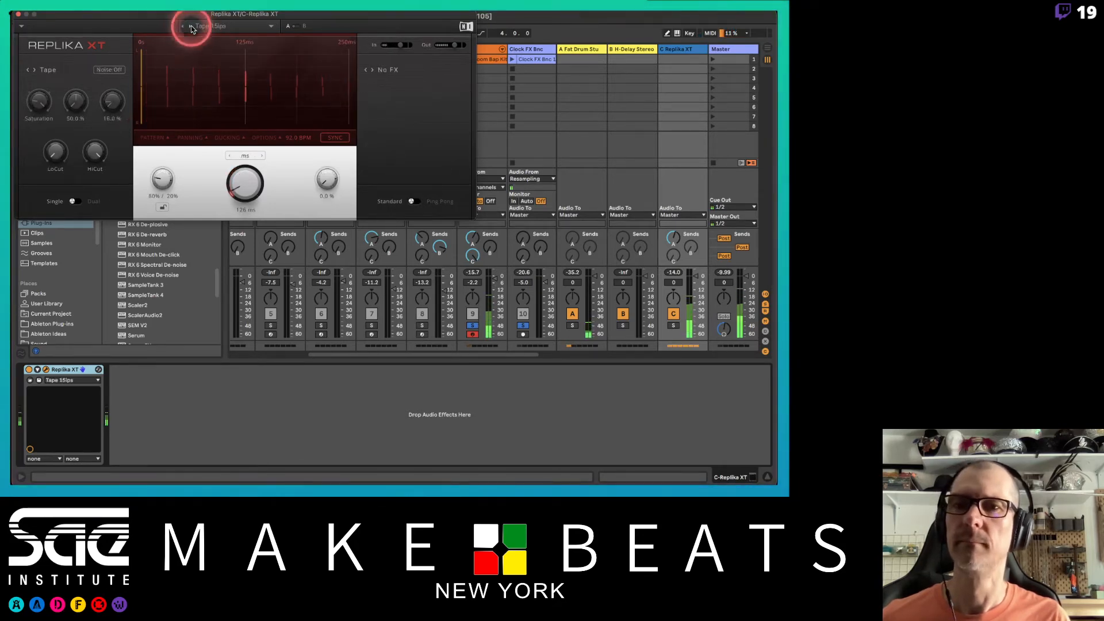
Step: Load the Rhythmic preset Odd Eight in Replika XT and set its mix to 100% wet
left_click(241, 29)
mouse_move(245, 58)
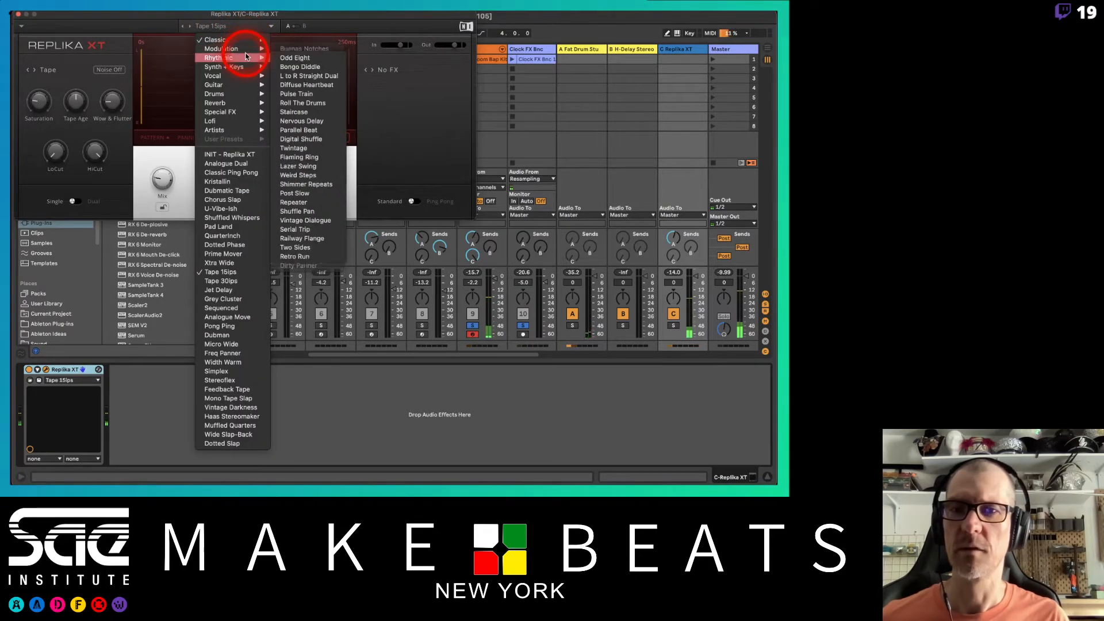
left_click(286, 58)
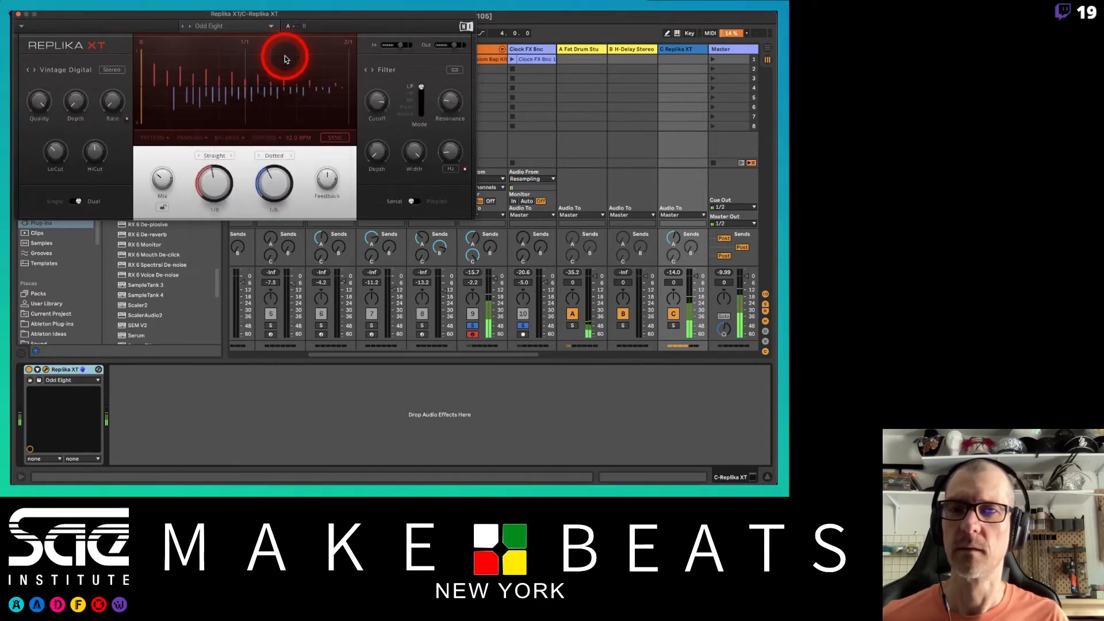
left_click_drag(162, 179, 163, 178)
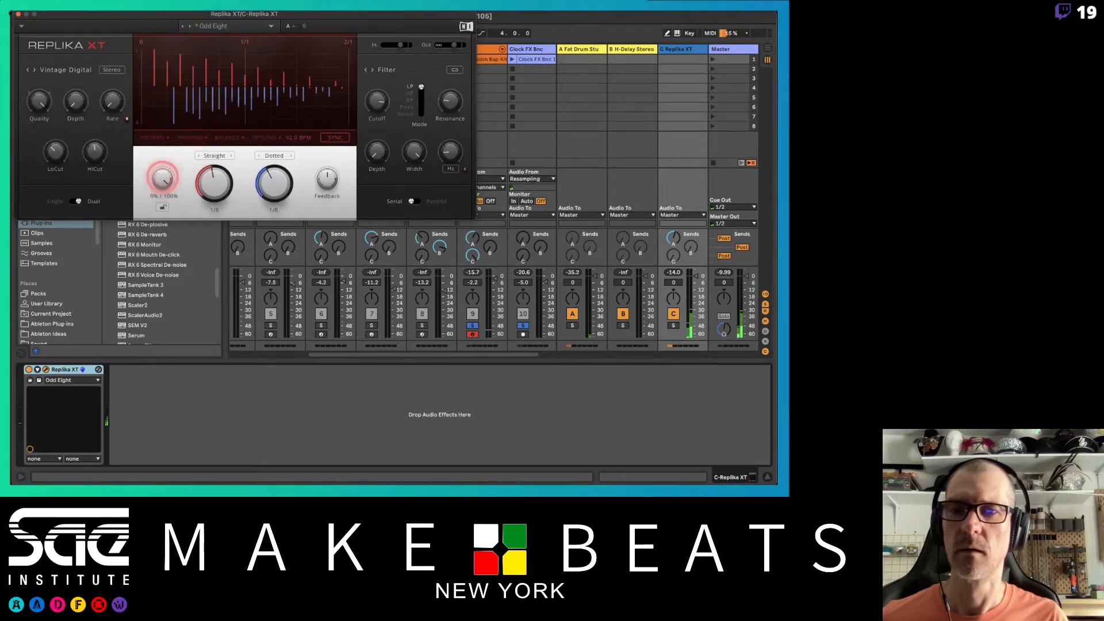
left_click(163, 178)
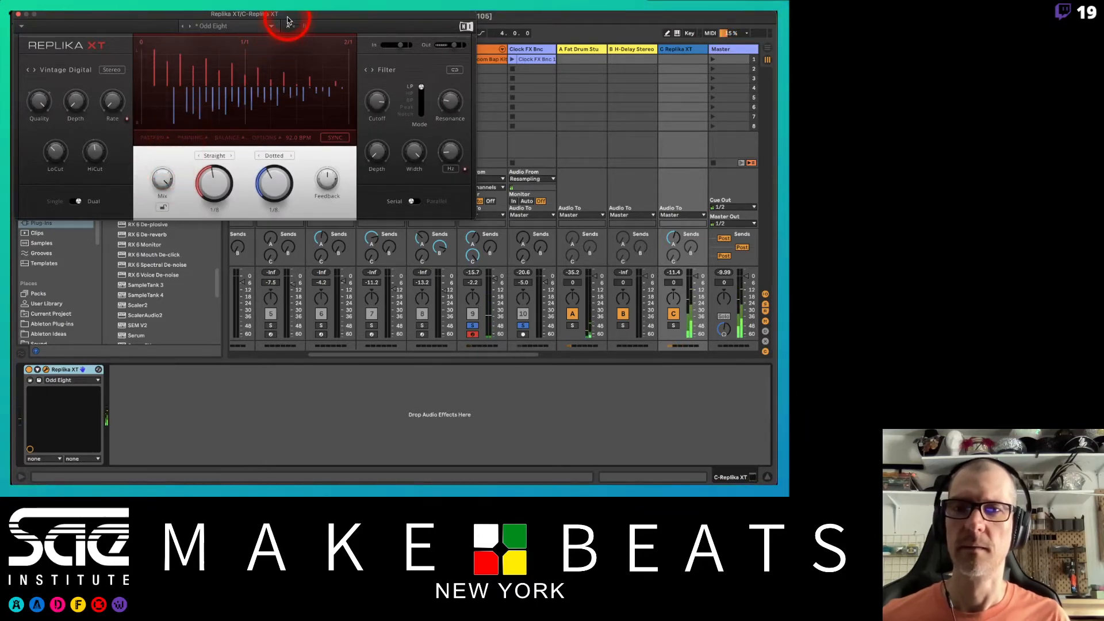
Step: Arm the Clock FX Bnc track, resample the Odd Eight delay into its second clip slot, and move the plug-in window clear of the tracks
left_click_drag(287, 16, 266, 80)
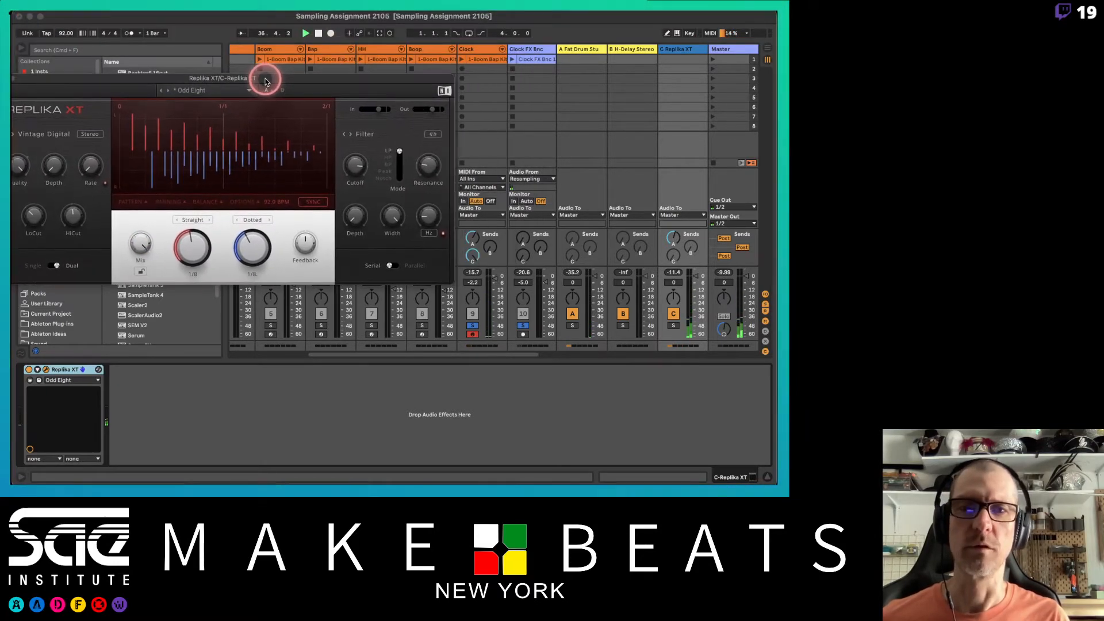
left_click(523, 333)
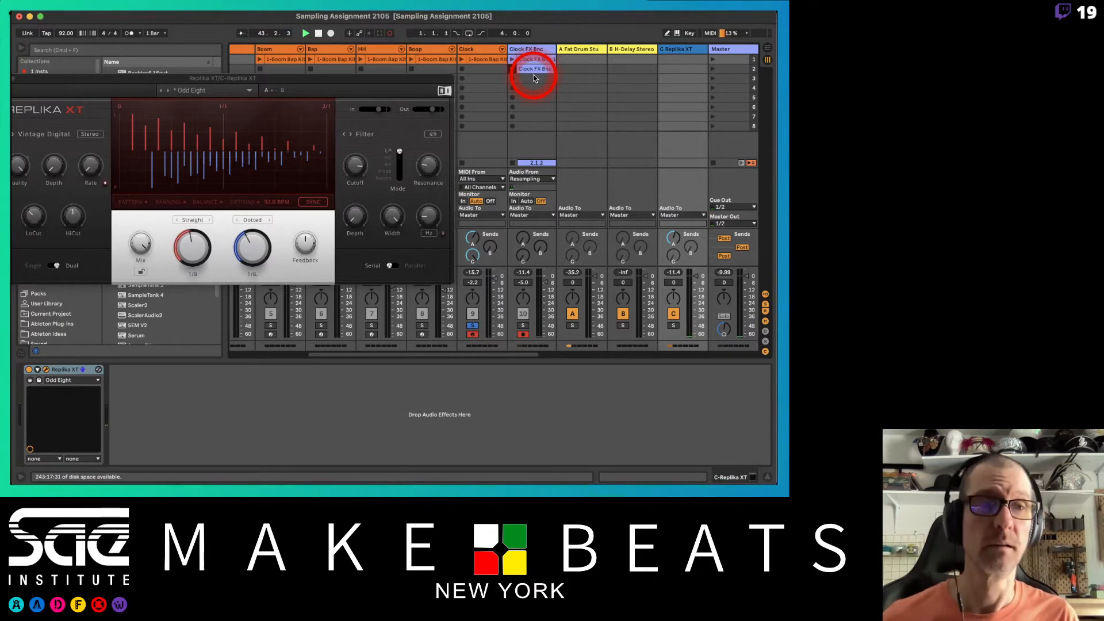
left_click_drag(120, 78, 189, 99)
left_click(67, 100)
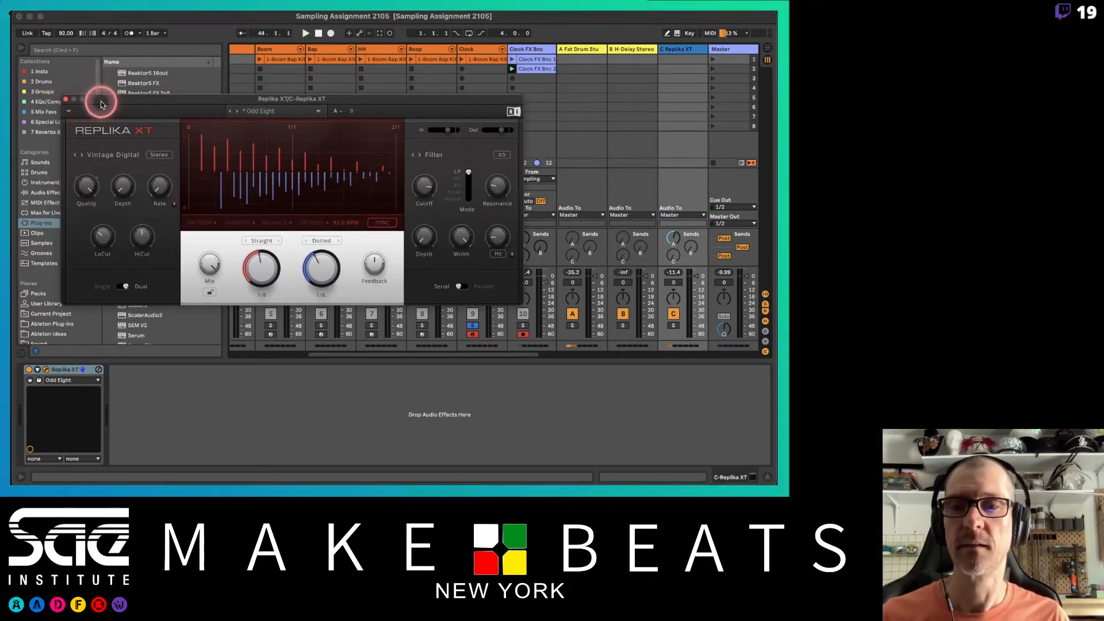
left_click_drag(81, 102, 14, 48)
left_click(403, 49)
left_click_drag(403, 48, 366, 58)
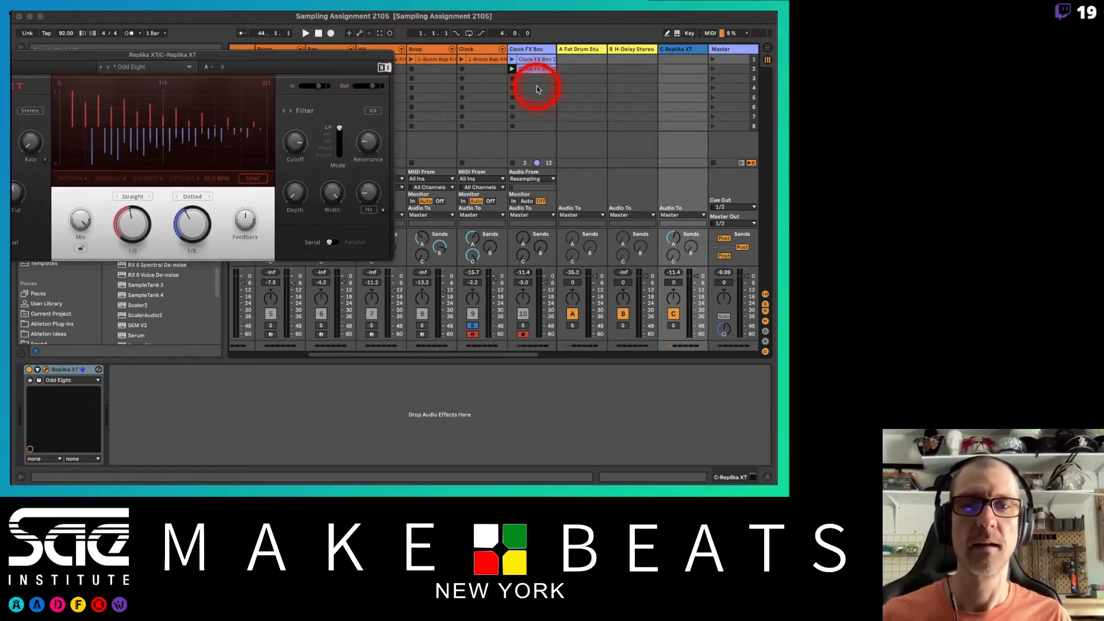
Step: Rename the newly resampled clip in the second slot as Clock Rhythm Lp
double_click(528, 70)
mouse_move(529, 69)
left_mouse_down()
mouse_move(567, 69)
mouse_move(537, 71)
left_mouse_up()
type("Cl")
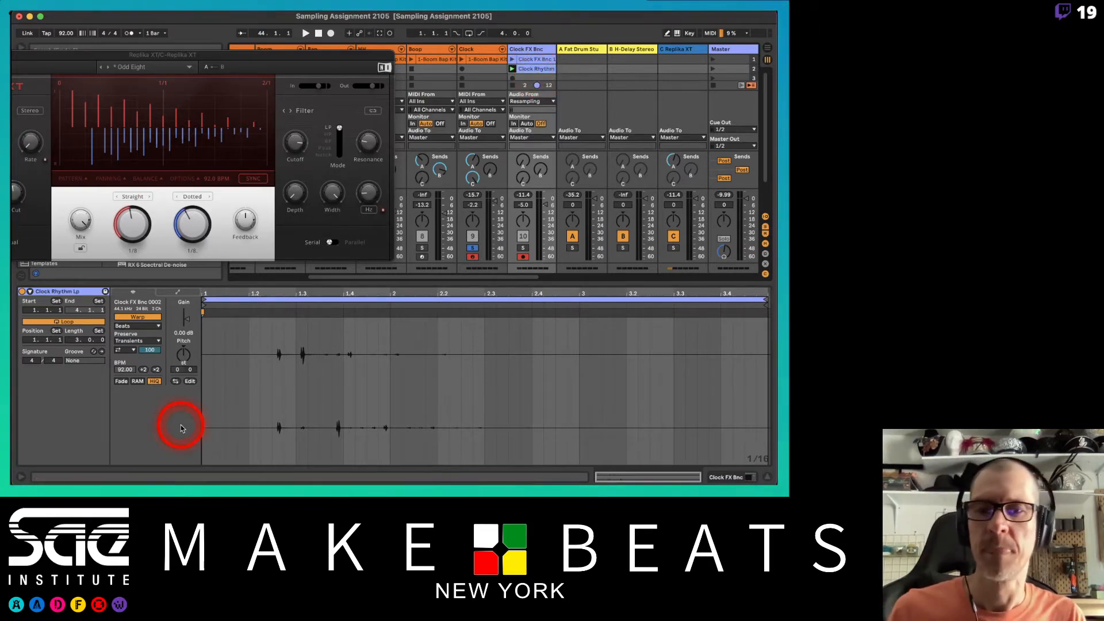
Step: Turn off Warp for the Clock Rhythm Lp clip, move its start marker to the first transient, and crop the clip
left_click(137, 317)
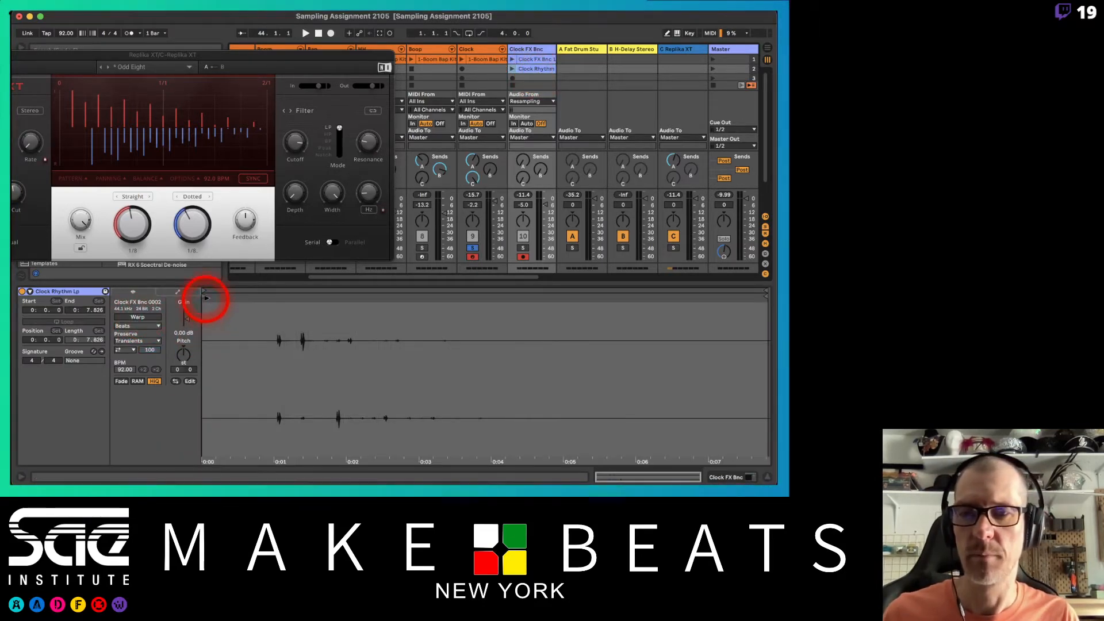
mouse_move(206, 297)
left_mouse_down()
mouse_move(269, 312)
mouse_move(271, 327)
mouse_move(270, 307)
mouse_move(355, 300)
mouse_move(346, 320)
left_mouse_up()
left_click_drag(412, 295, 372, 304)
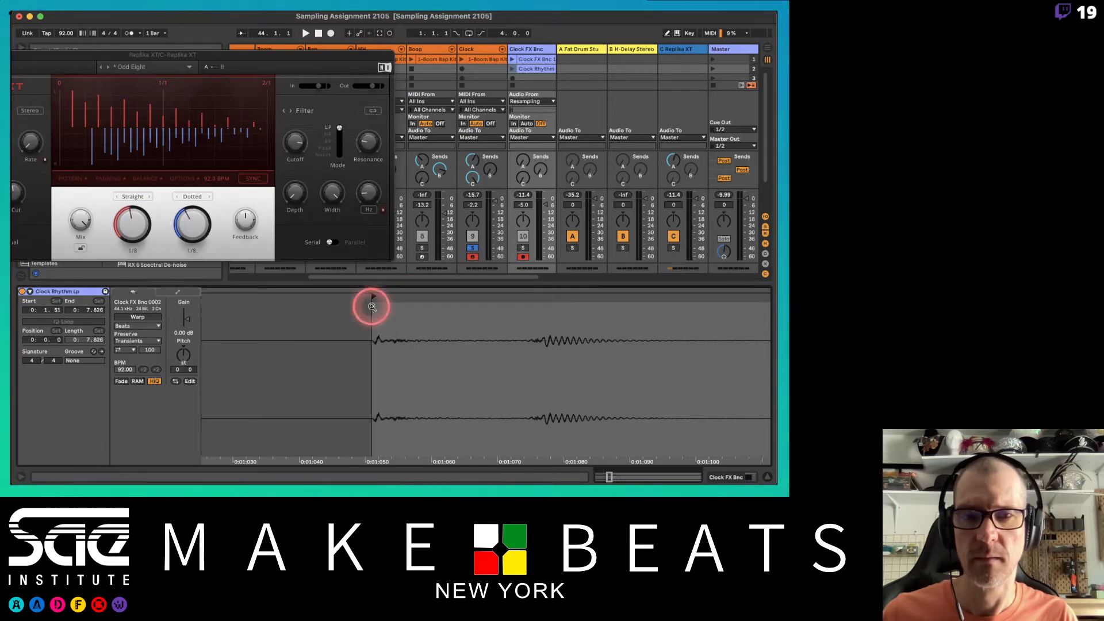
left_click_drag(473, 346, 473, 339)
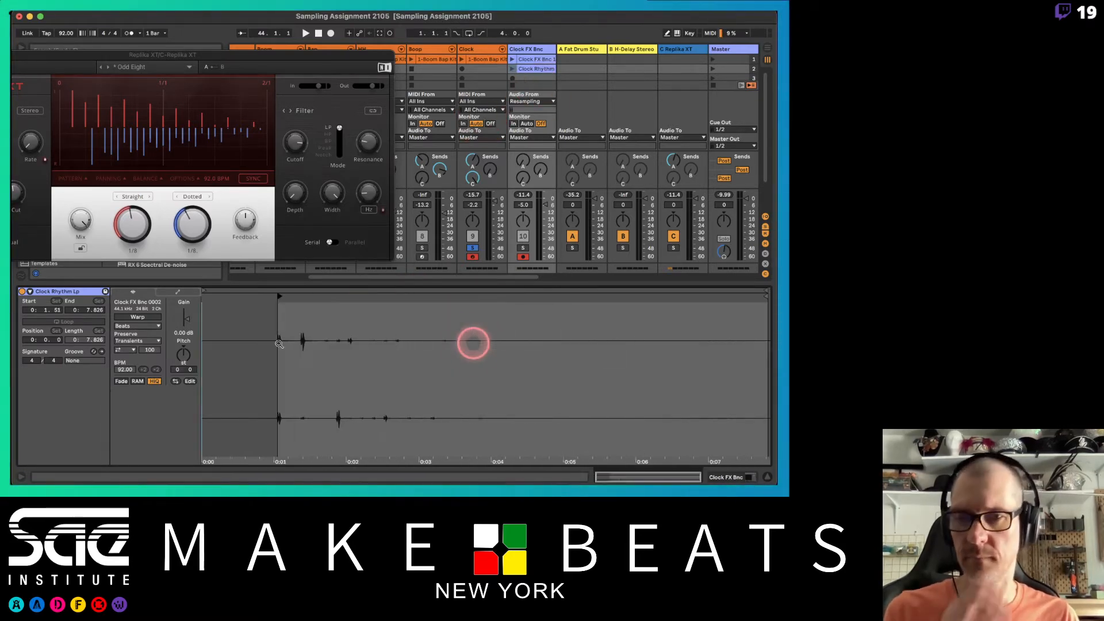
right_click(540, 70)
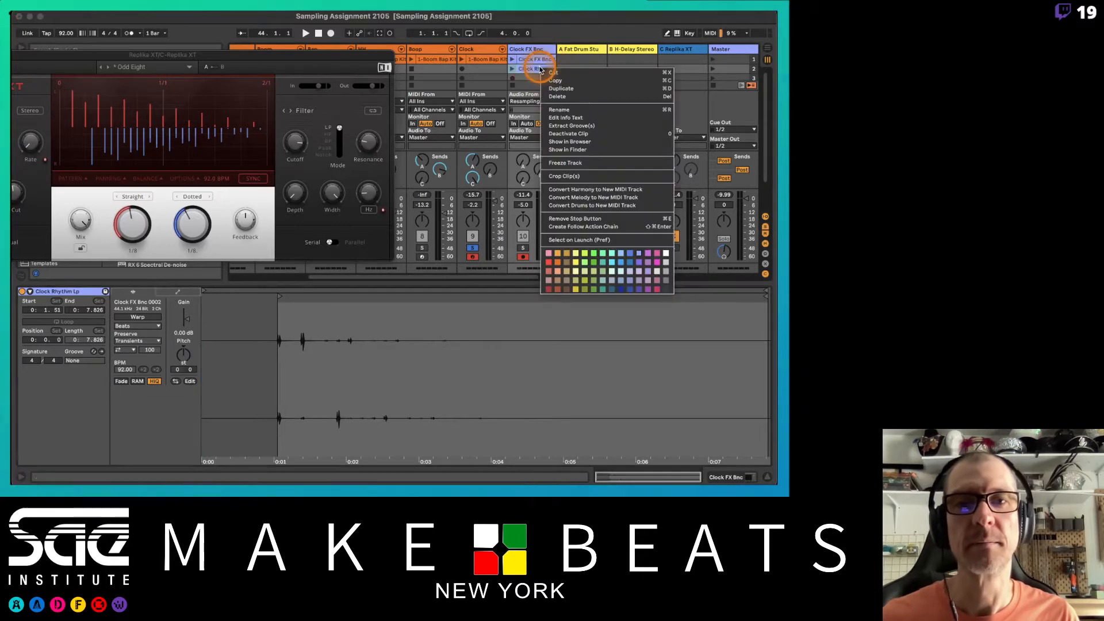
left_click(571, 176)
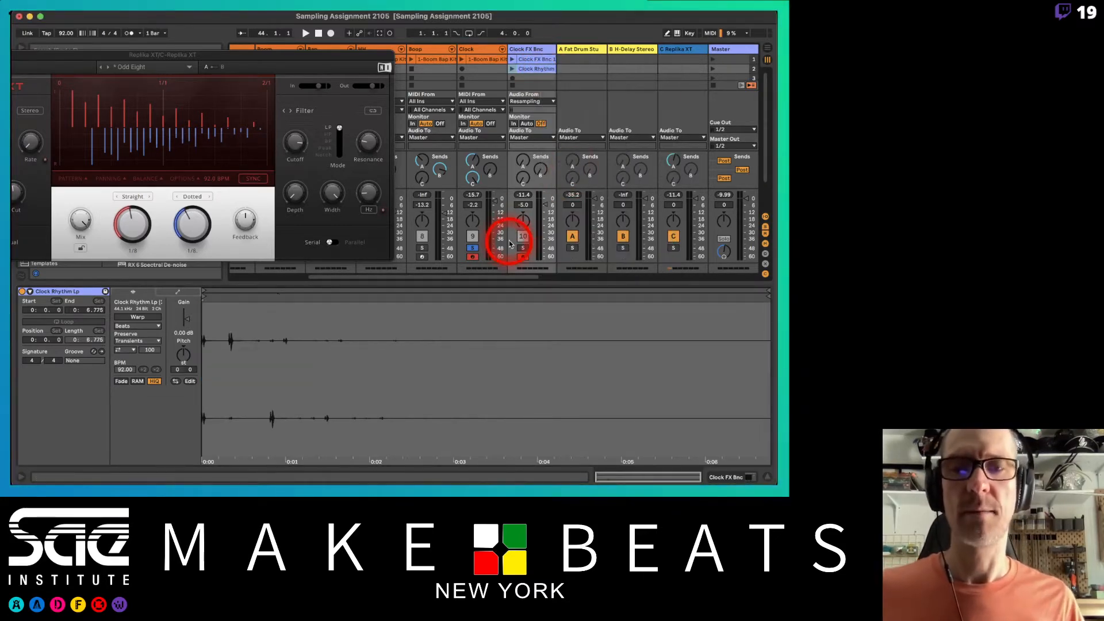
Step: Move the Clock Rhythm Lp clip onto a new track of its own and delete the extra empty audio track
left_click(539, 51)
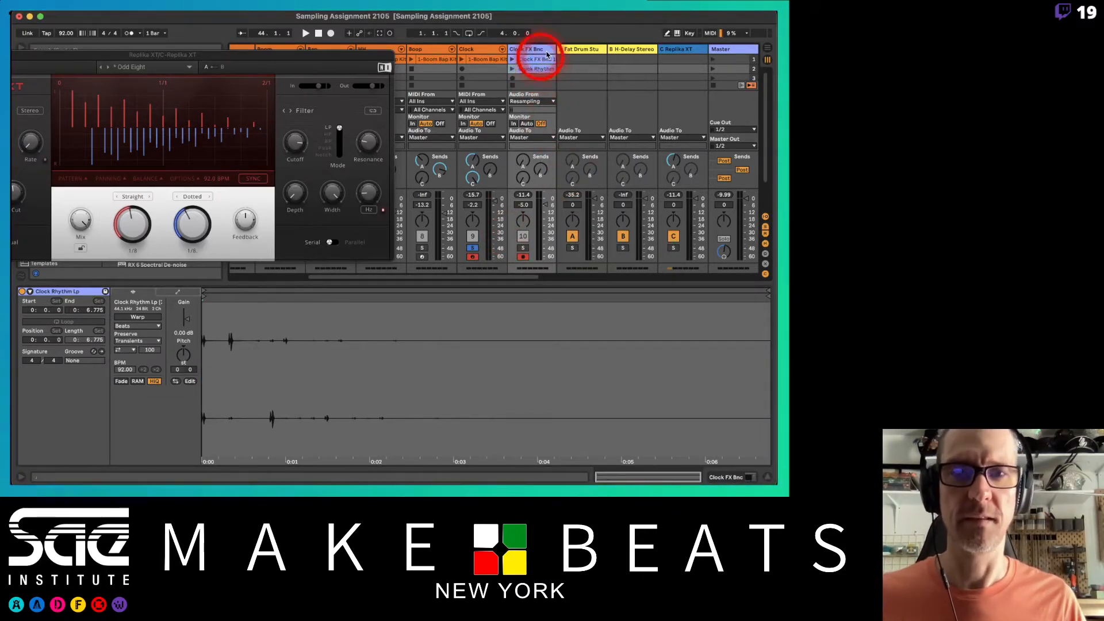
key("super+t")
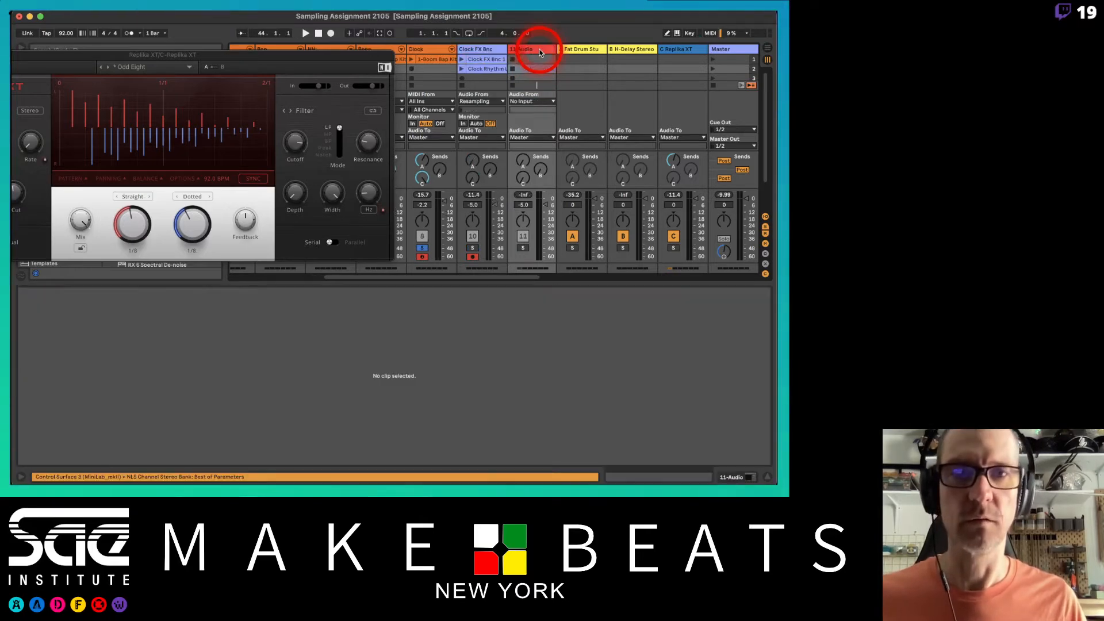
left_click_drag(491, 69, 533, 64)
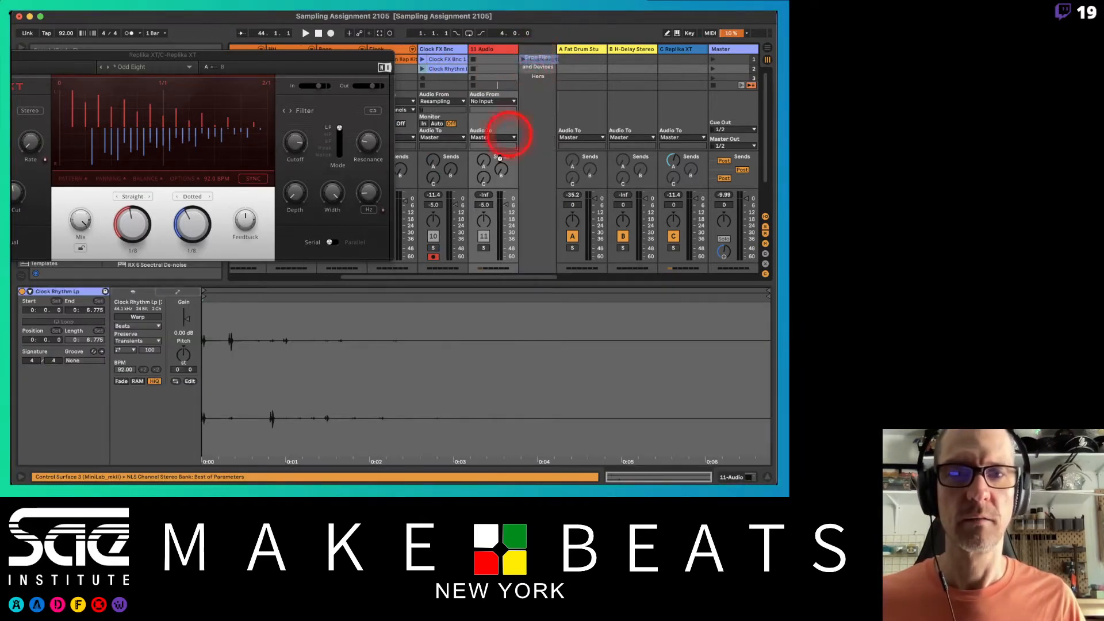
left_click_drag(380, 57, 310, 57)
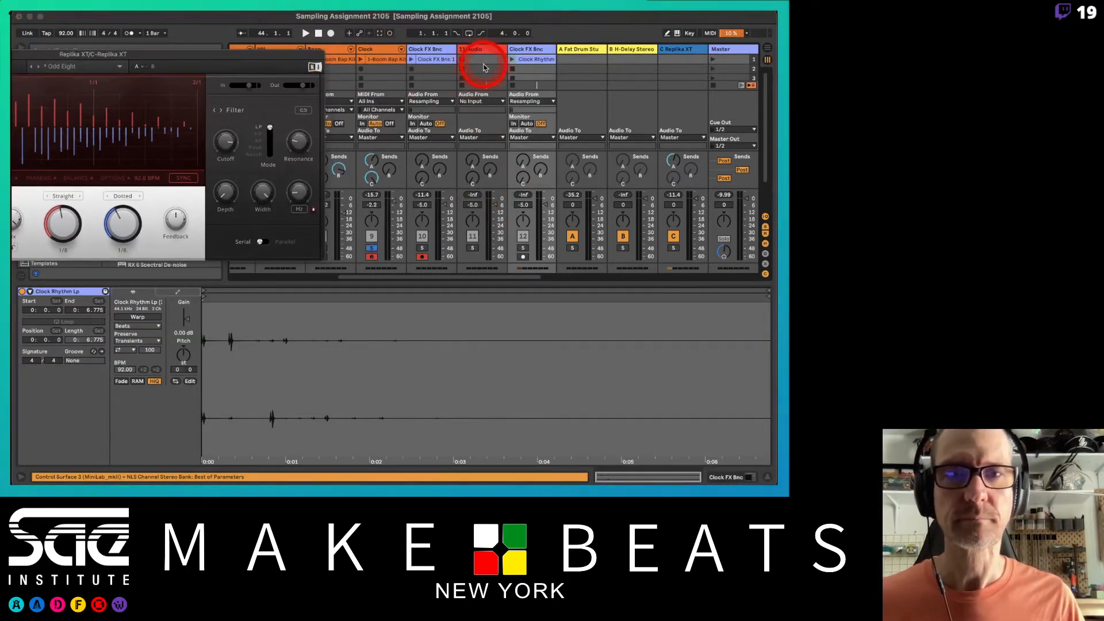
left_click(489, 50)
key("Delete")
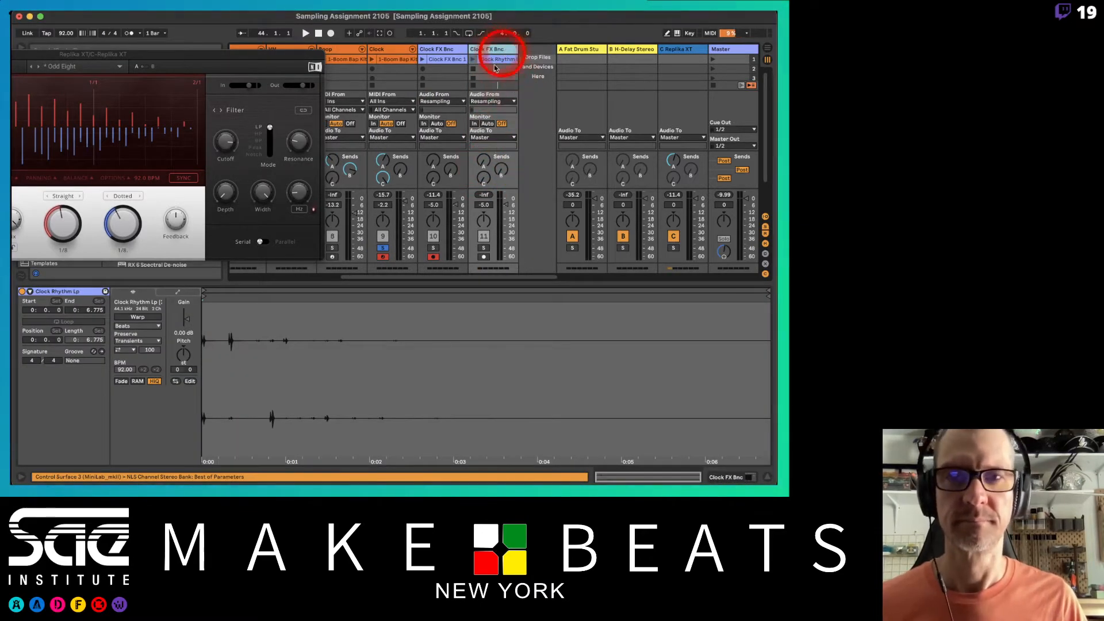
Step: Solo the new track, play the Clock Rhythm Lp clip, and turn on Warp while auditioning it
left_click(483, 248)
key("space")
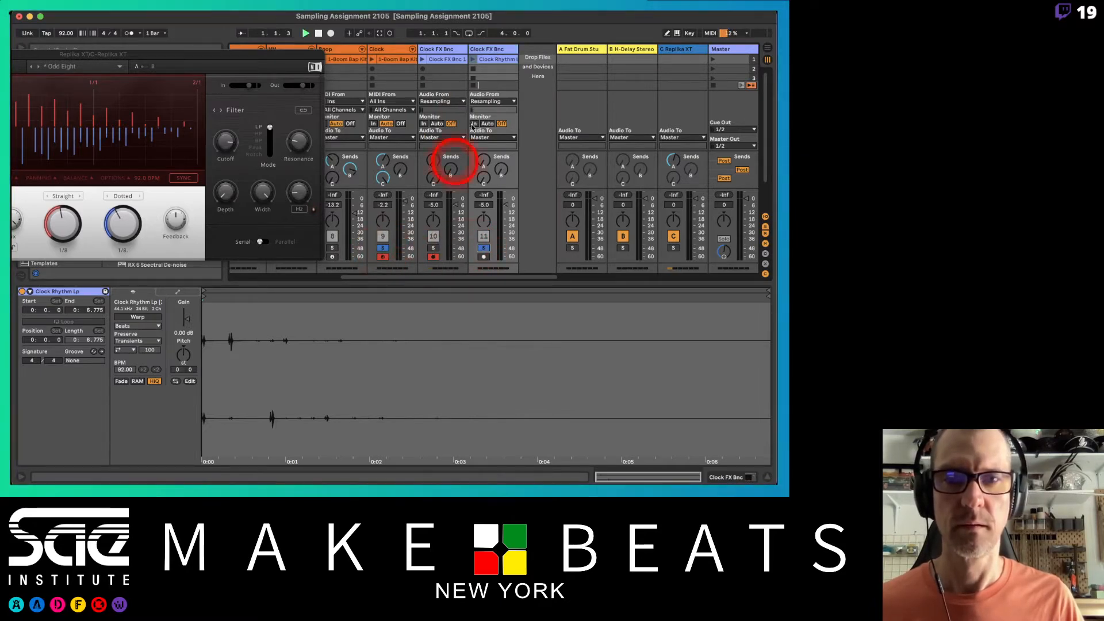
left_click(473, 59)
left_click(296, 334)
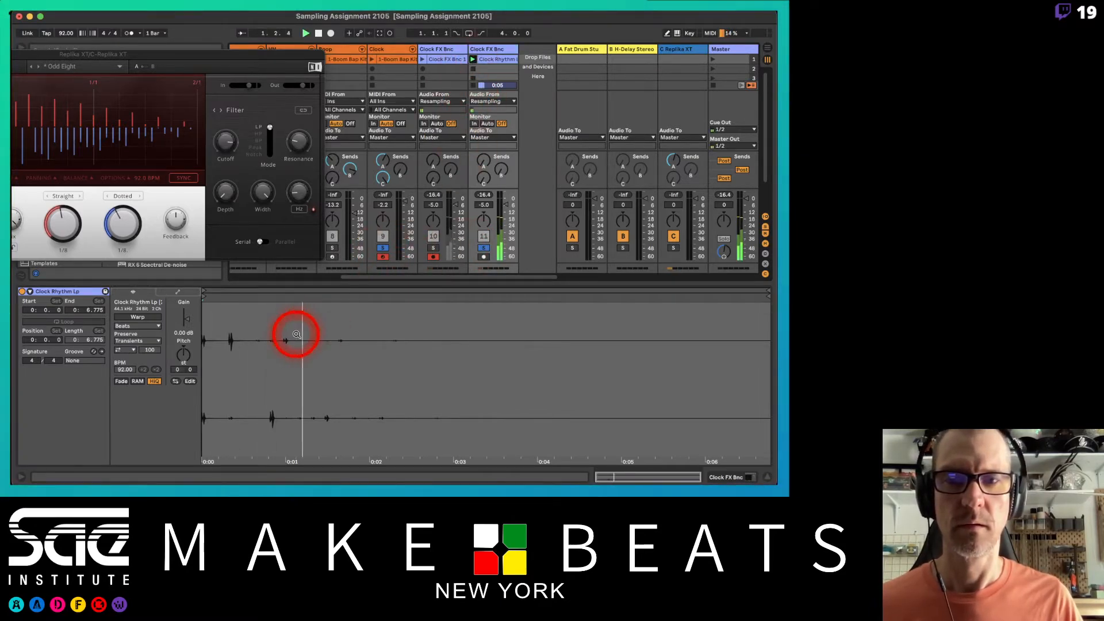
left_click(137, 317)
key("space")
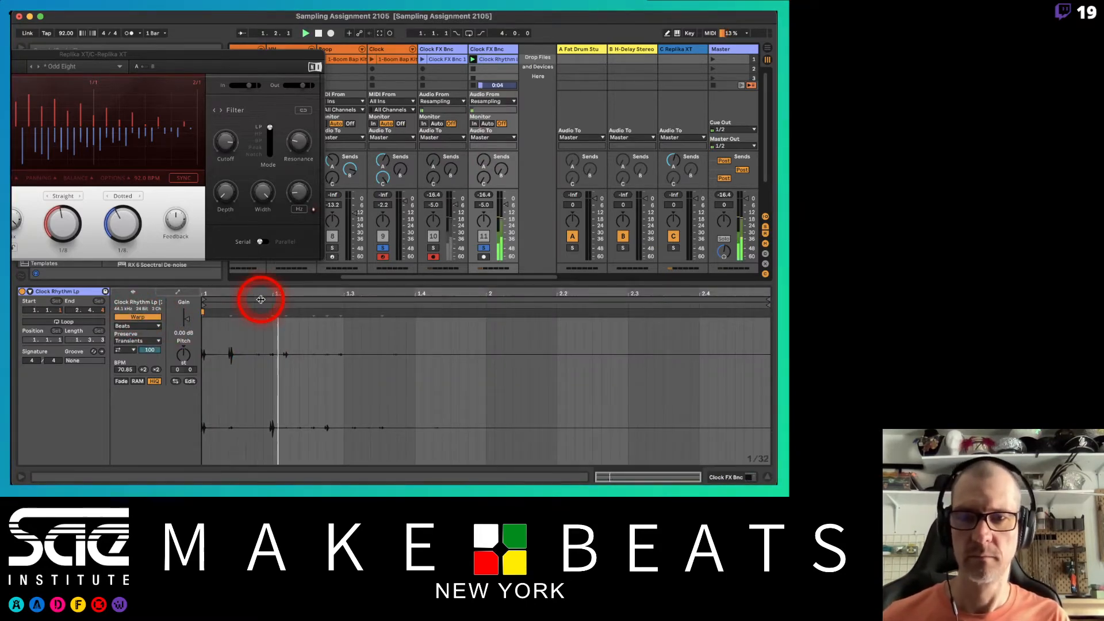
key("space")
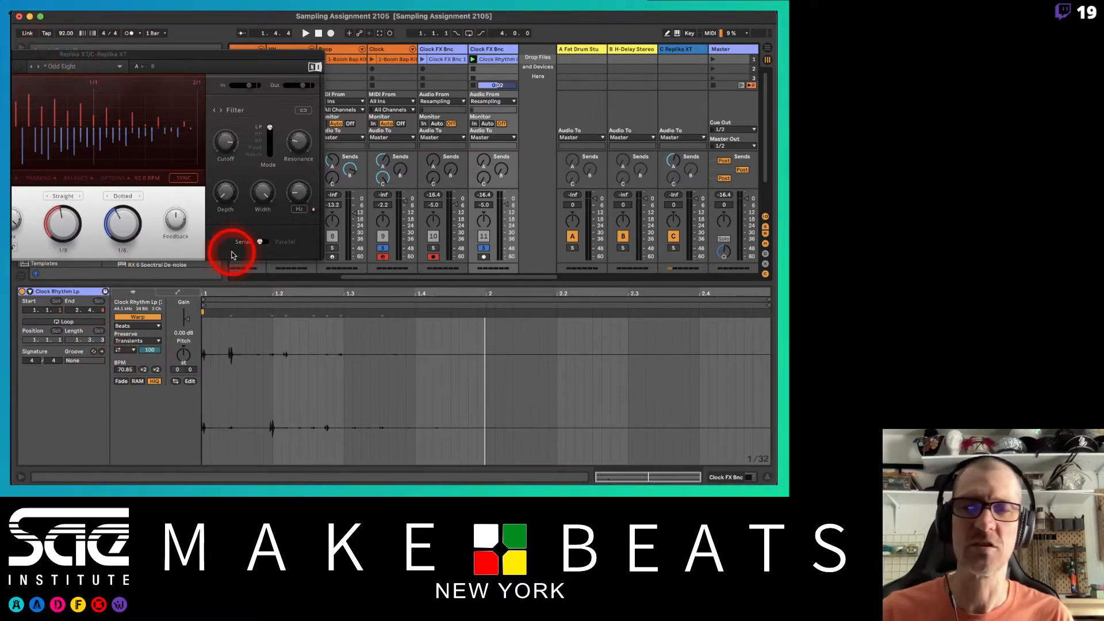
Step: Set the Clock Rhythm Lp clip's tempo to 92 BPM, turn off its transient looping, and play it back
left_click(127, 370)
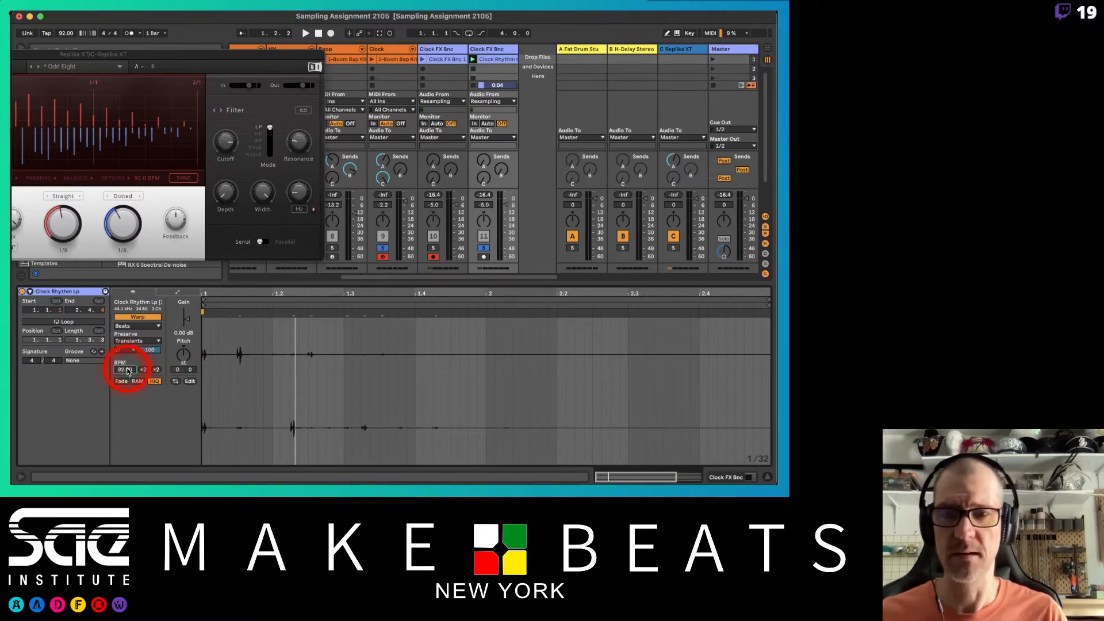
left_click(140, 343)
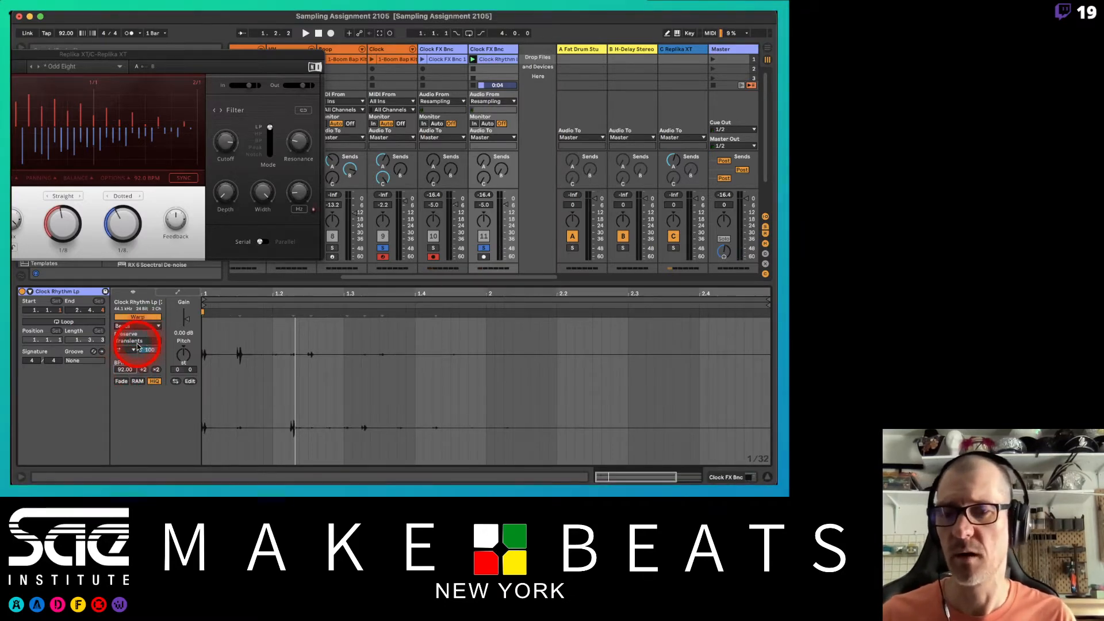
left_click(121, 350)
left_click(125, 357)
key("space")
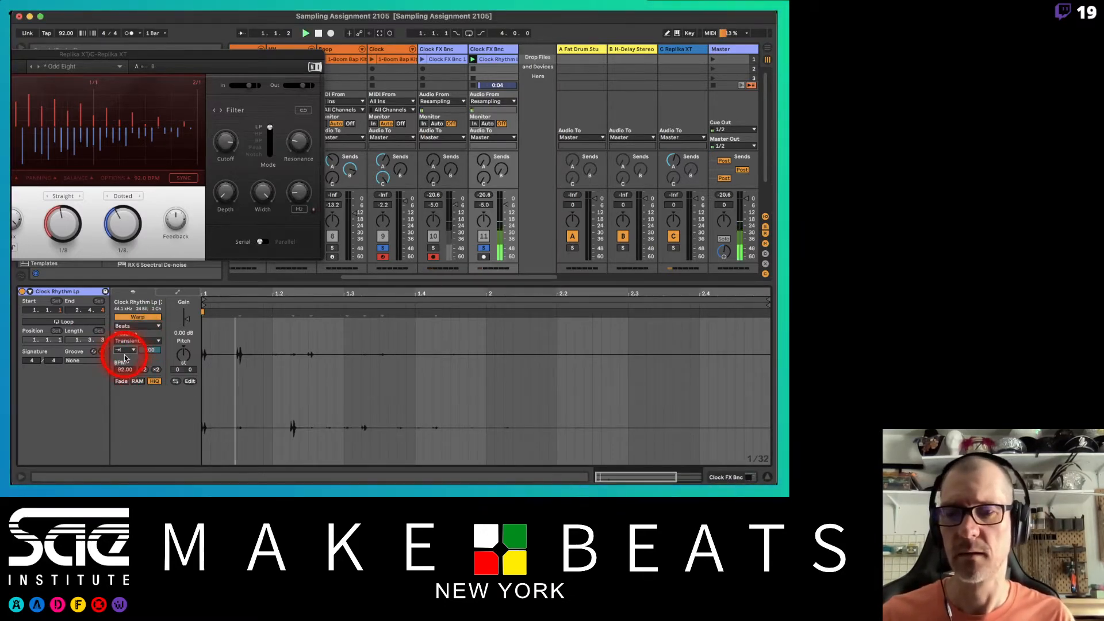
Step: Loop the Clock Rhythm Lp clip over the single beat from 1.2.1 to 1.3.1 and play the loop
left_click_drag(266, 292, 330, 301)
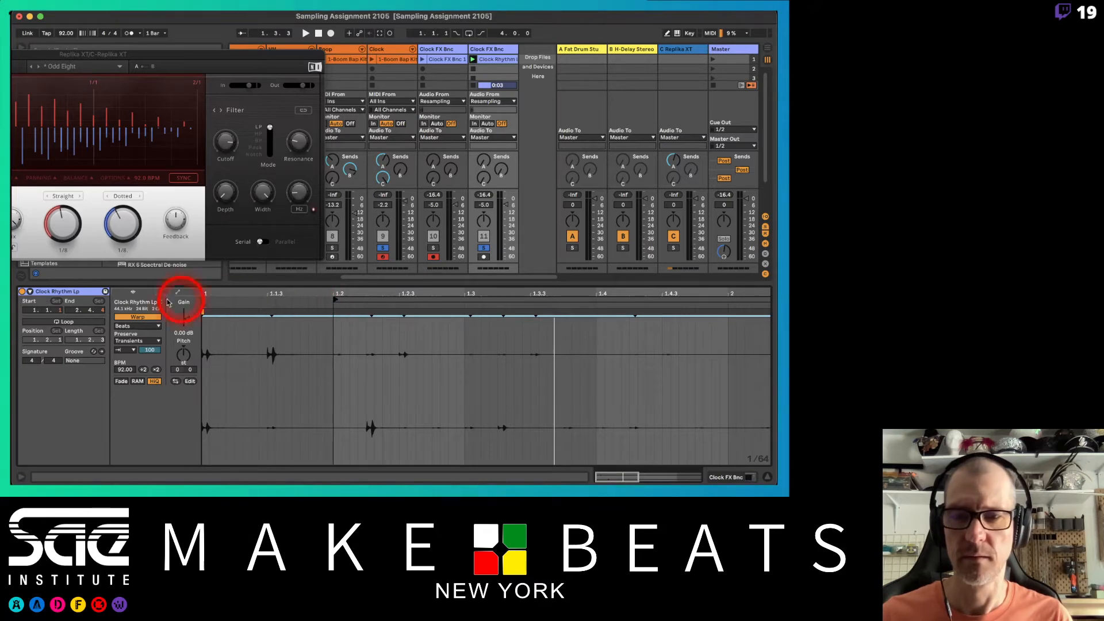
left_click(64, 322)
mouse_move(202, 304)
left_mouse_down()
mouse_move(336, 308)
mouse_move(347, 291)
left_mouse_up()
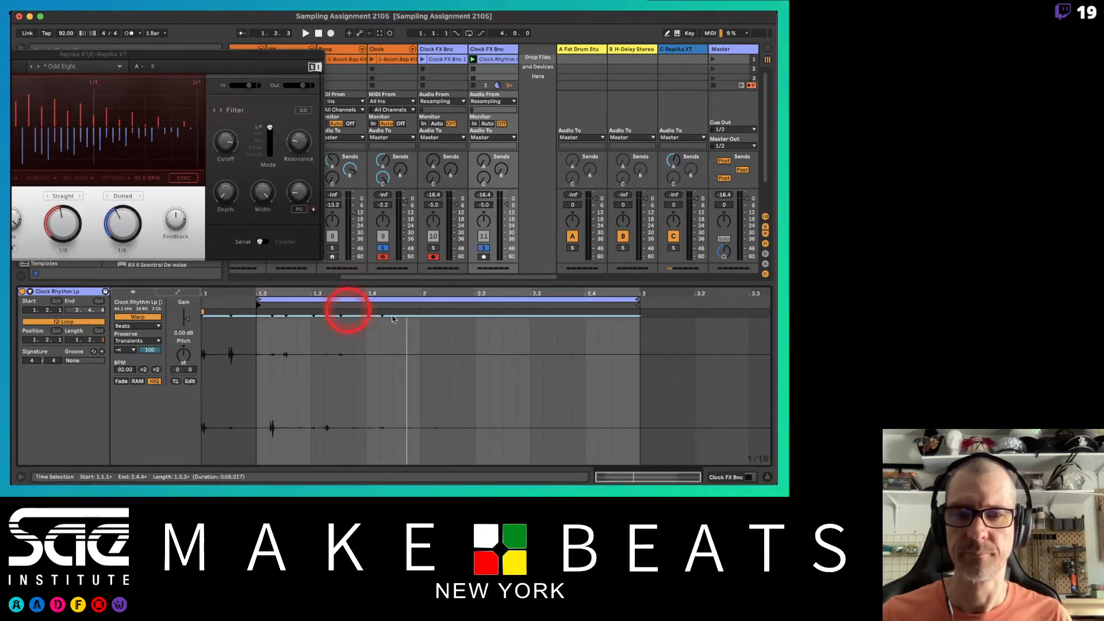
left_click_drag(637, 299, 314, 306)
key("space")
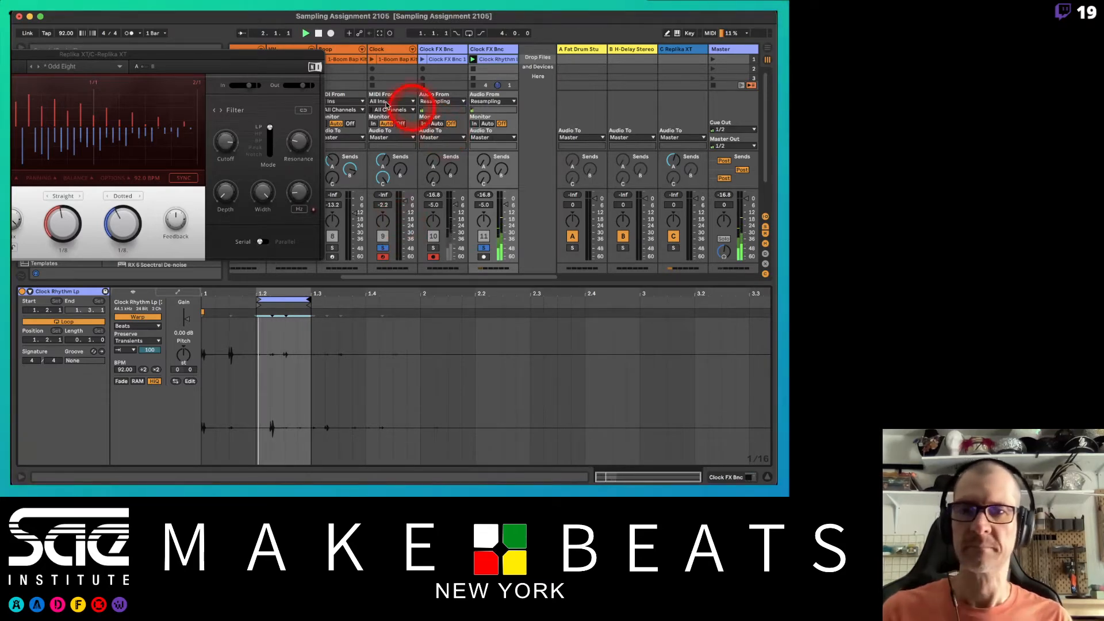
Step: Move the Clock FX Bnc 1 clip down to the second slot of its track
left_click_drag(267, 54, 436, 152)
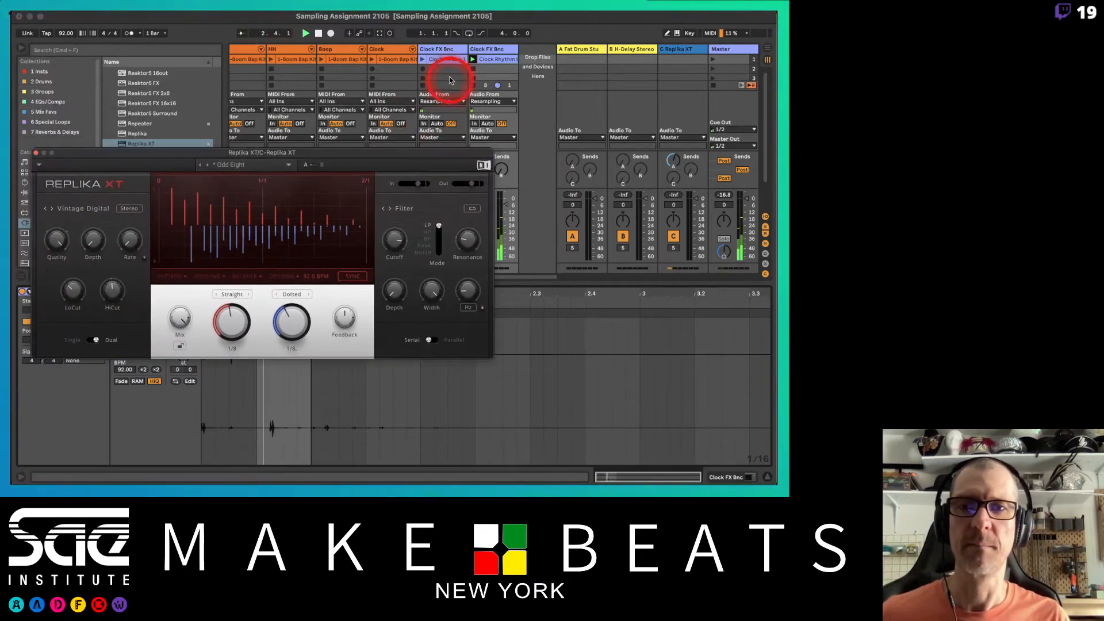
left_click(447, 60)
left_click_drag(447, 70, 447, 69)
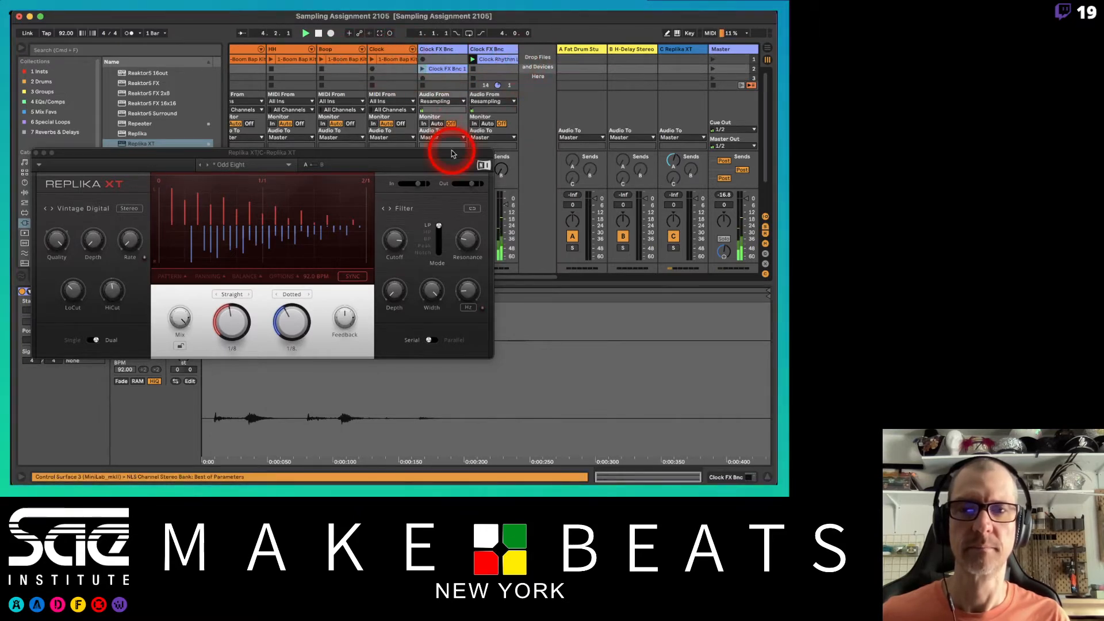
Step: Unsolo the Clock Rhythm Lp track, launch the first scene, and deactivate the original Clock track
left_click_drag(443, 153, 442, 305)
left_click(483, 248)
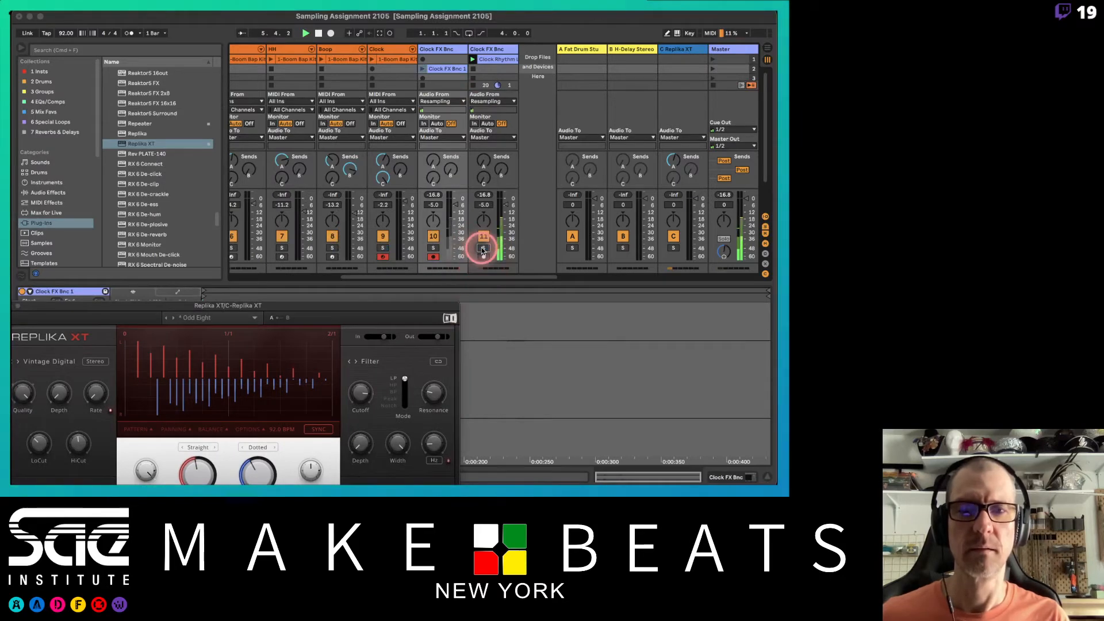
left_click(714, 59)
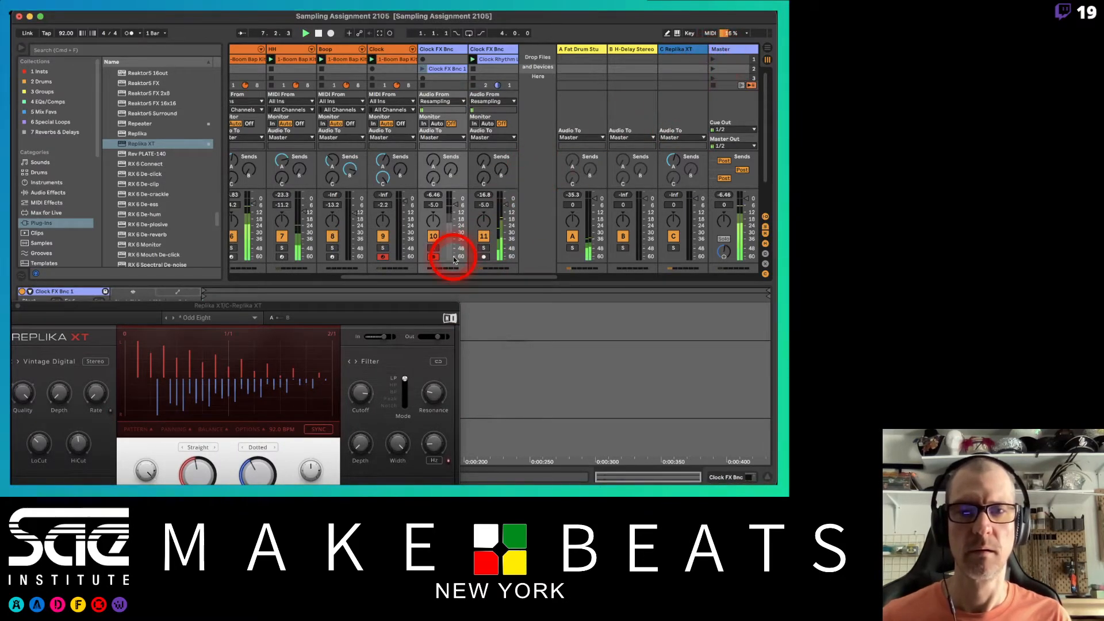
left_click(382, 237)
Step: Hide the mixer's In/Out section to make room for all eight clip slots
scroll(431, 69, "left", 5)
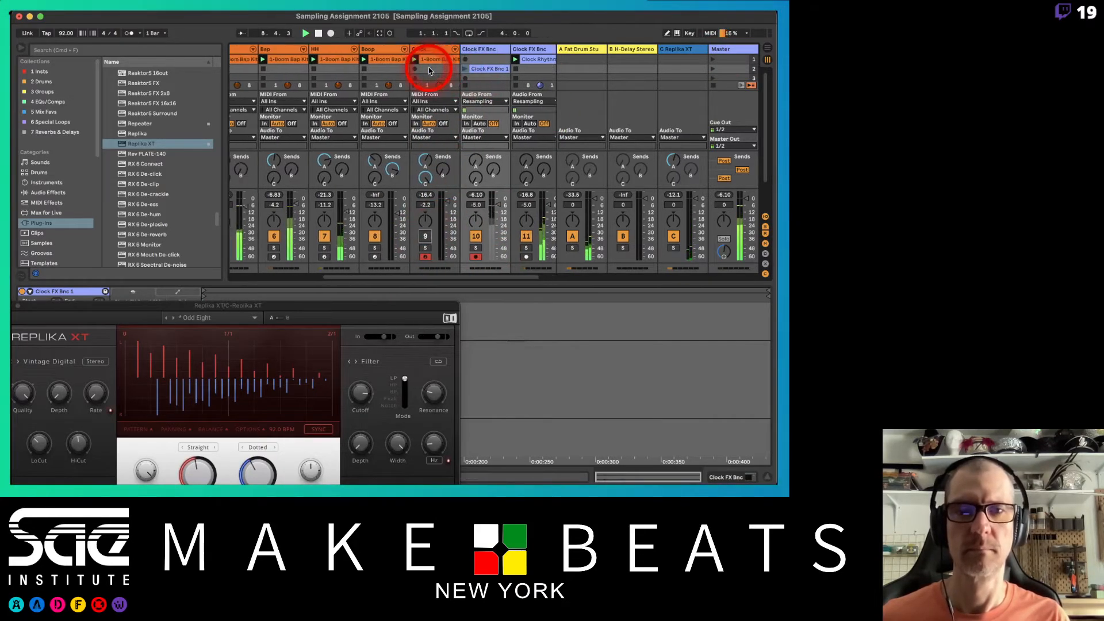
scroll(429, 70, "right", 4)
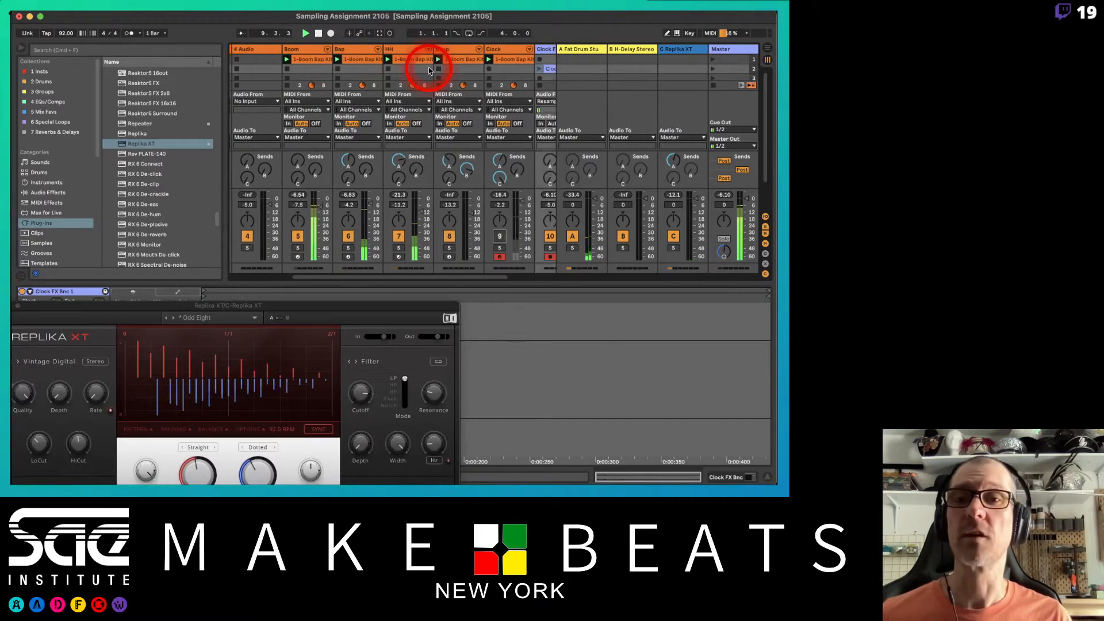
scroll(428, 70, "right", 1)
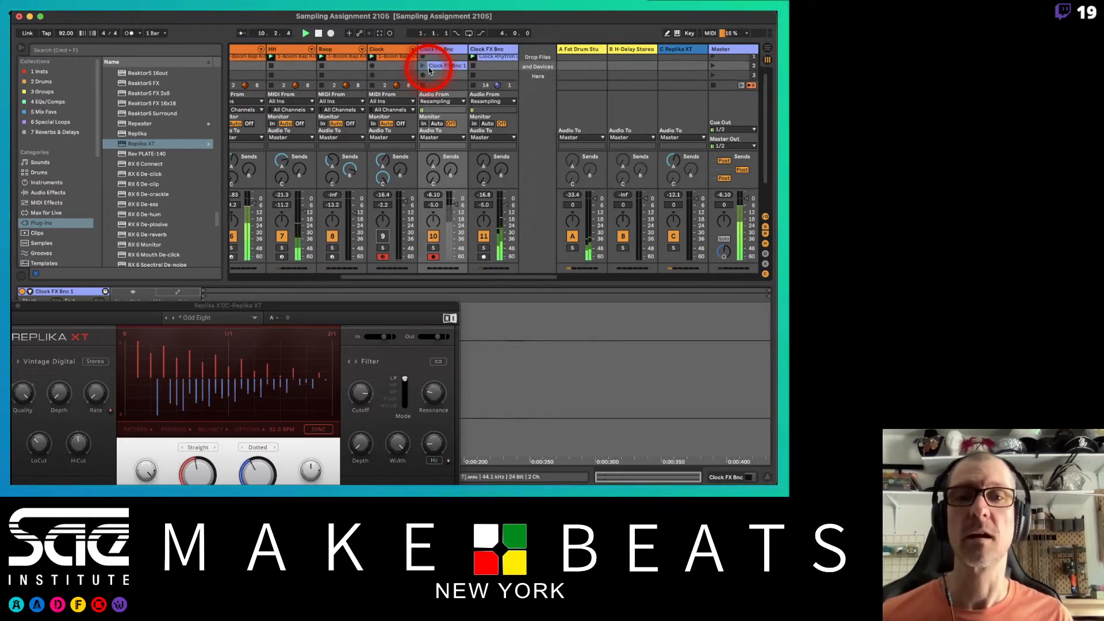
left_click_drag(472, 102, 477, 121)
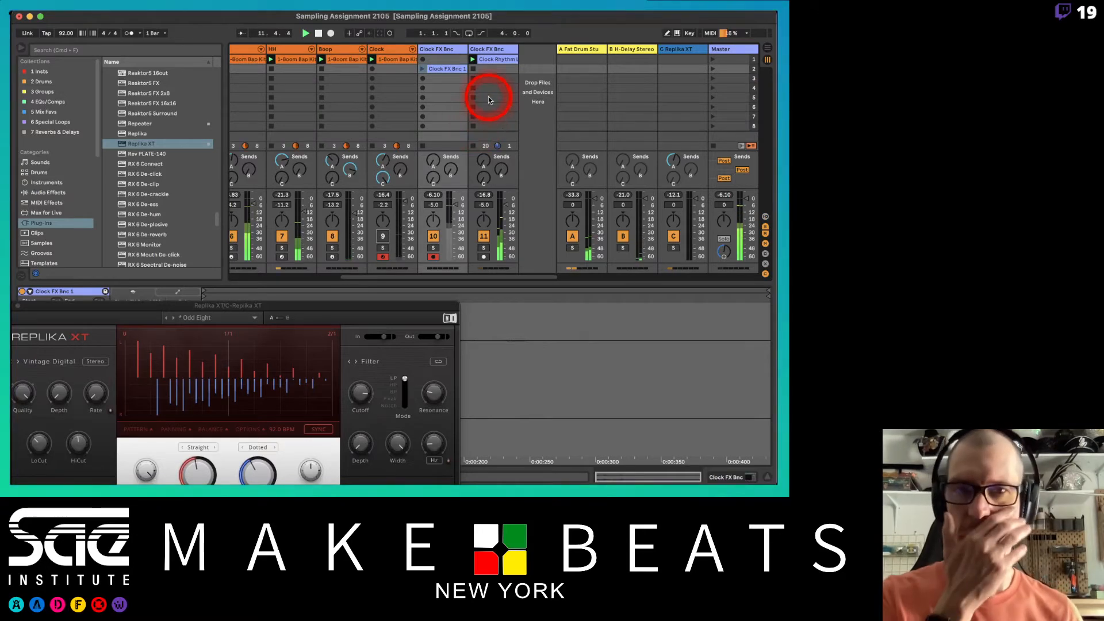
Step: Lower the Clock Rhythm Lp track's volume to -15 dB and close the Replika XT window
left_click(498, 60)
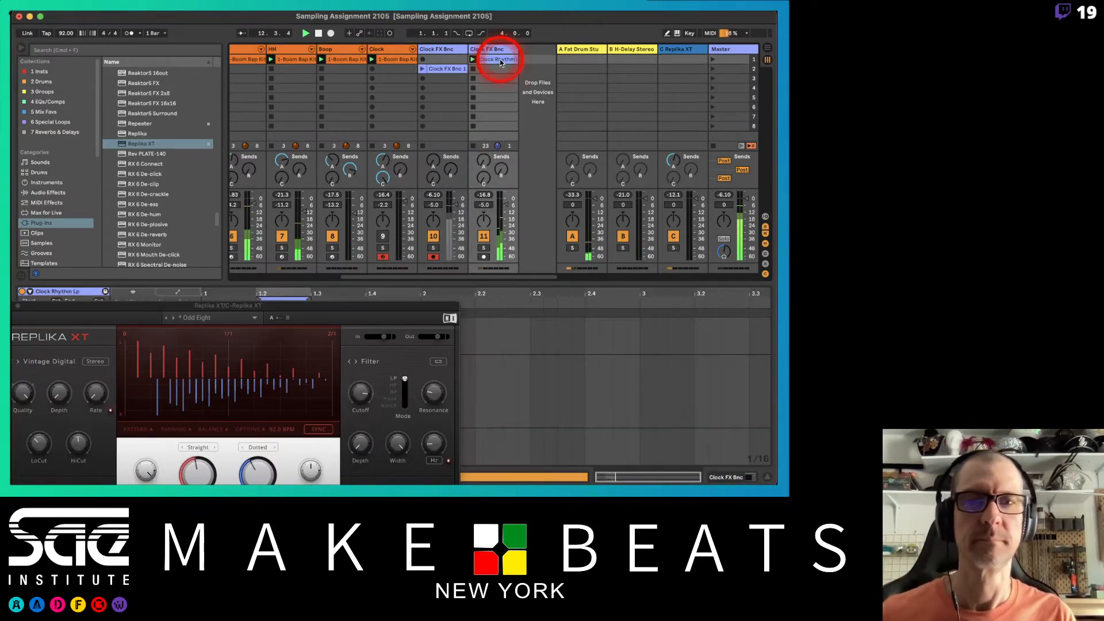
left_click_drag(506, 205, 506, 206)
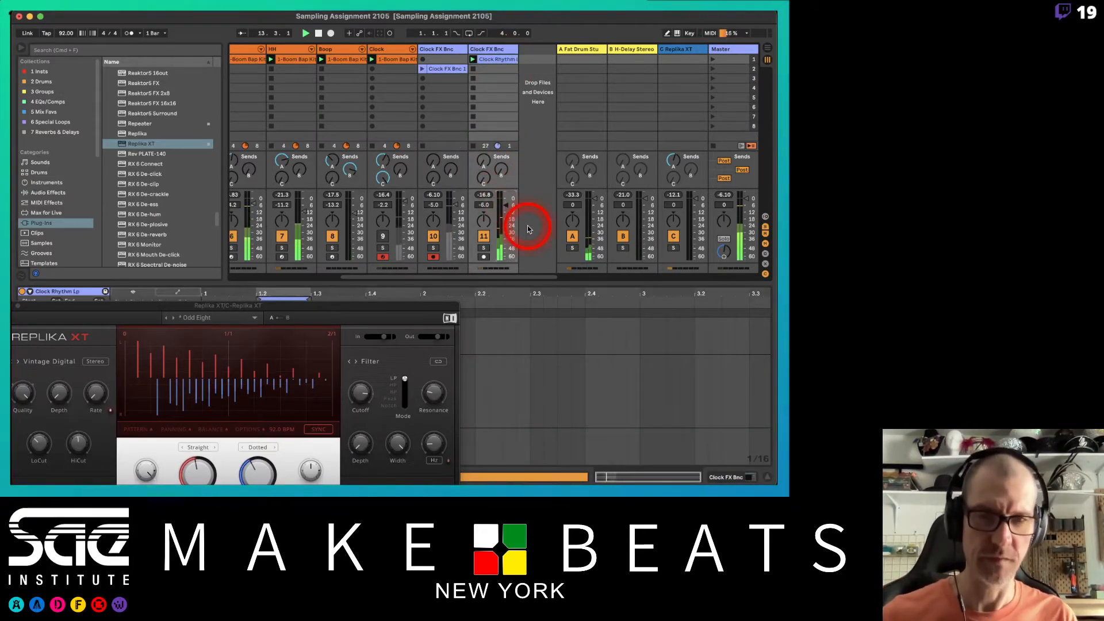
key("Down")
key("Down")
key("Down")
key("Down")
key("Down")
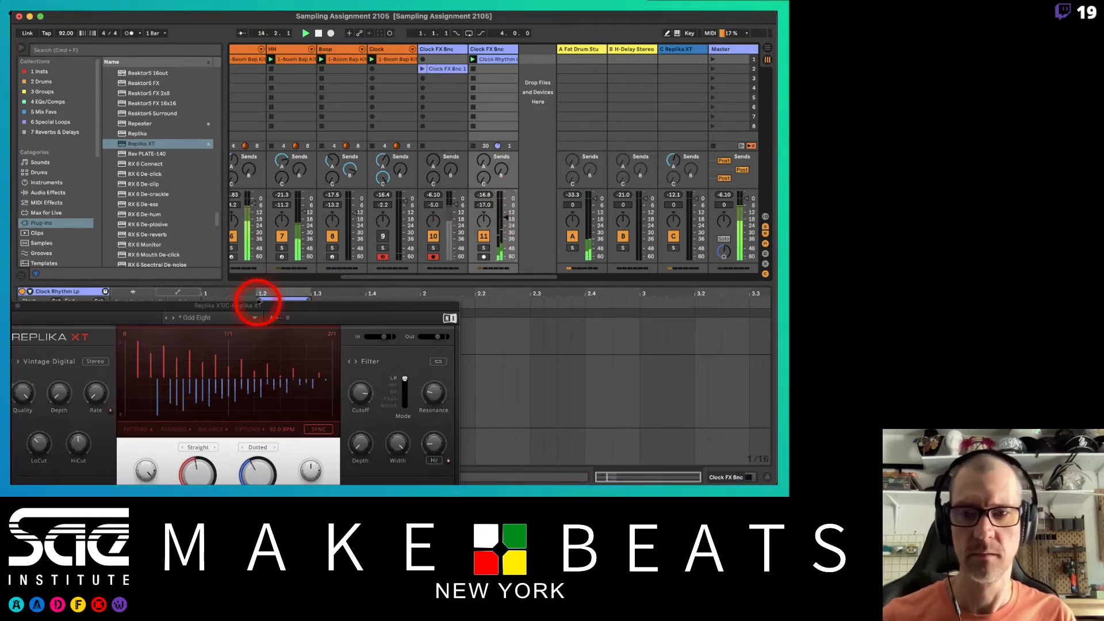
left_click_drag(175, 310, 391, 89)
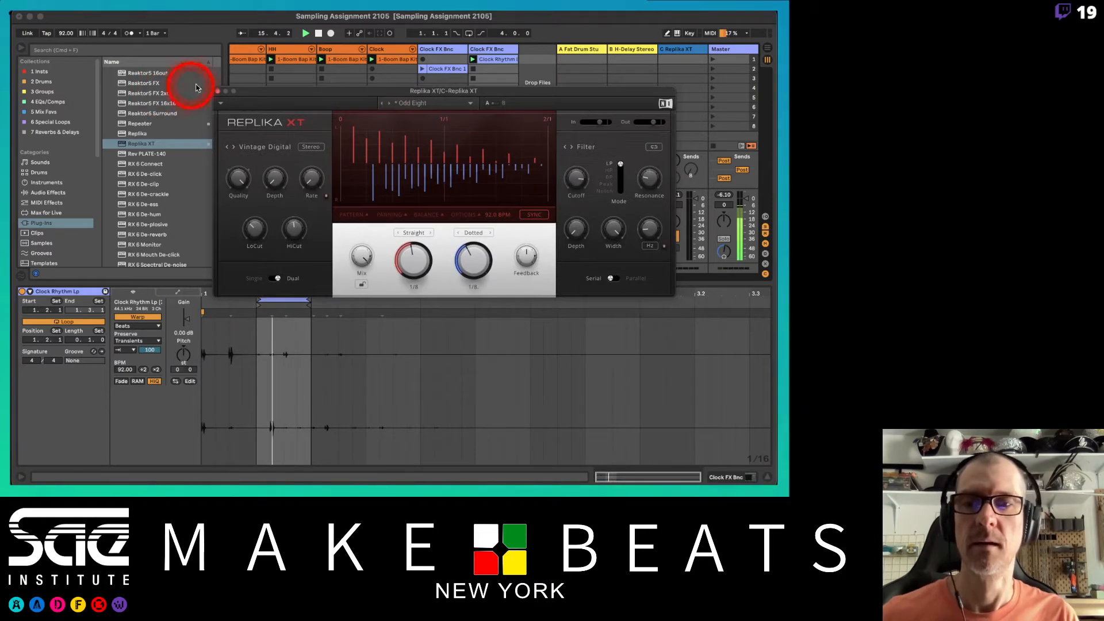
left_click(218, 84)
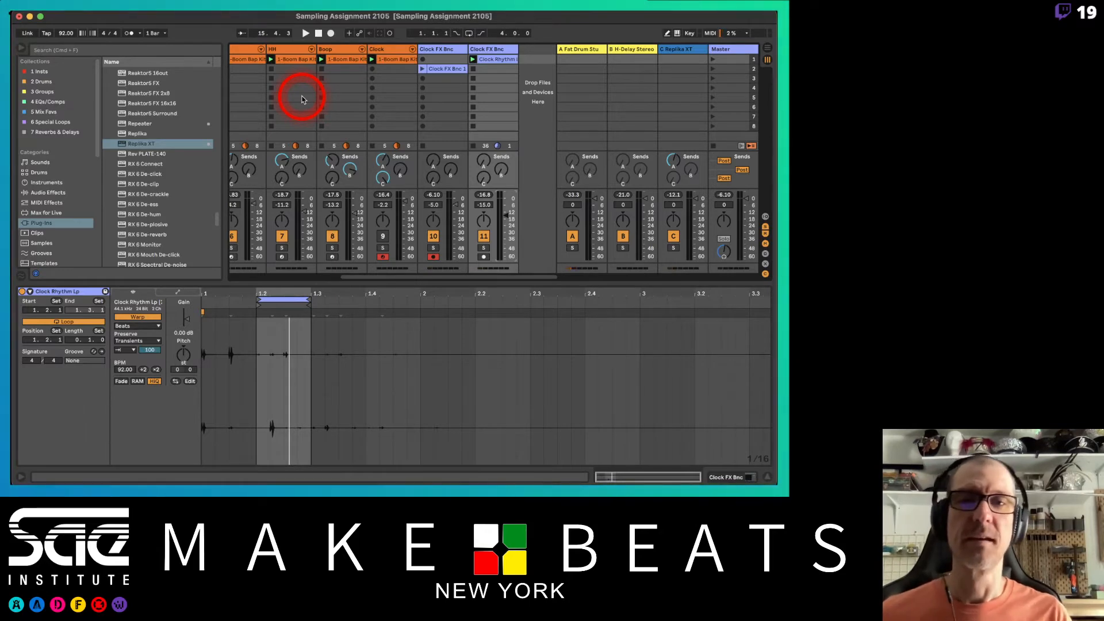
Step: Switch to Finder, open 39 Resampling.pdf from the SAE Mod 2 Daily Notes folder inside Teaching, and read its second page
key("super+Tab")
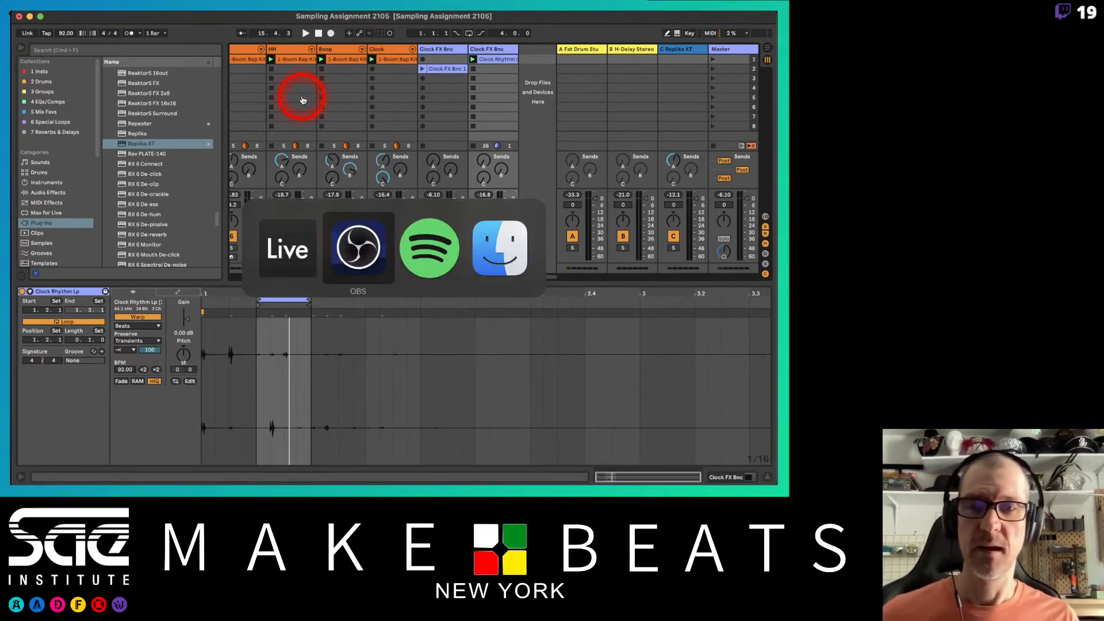
key("super+Tab")
key("super+Tab")
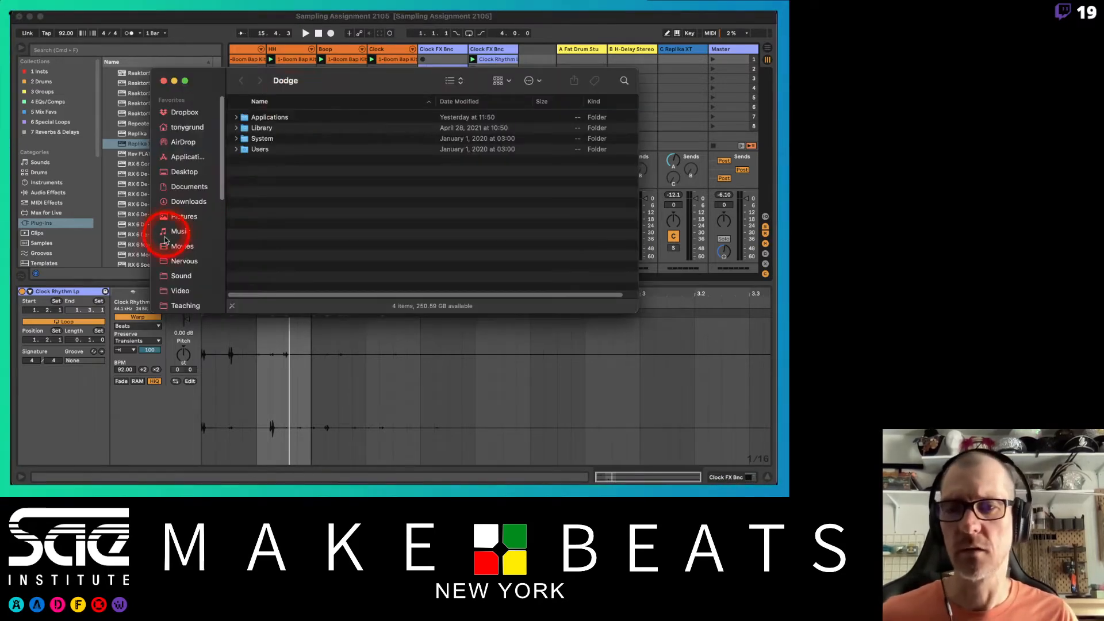
left_click(184, 306)
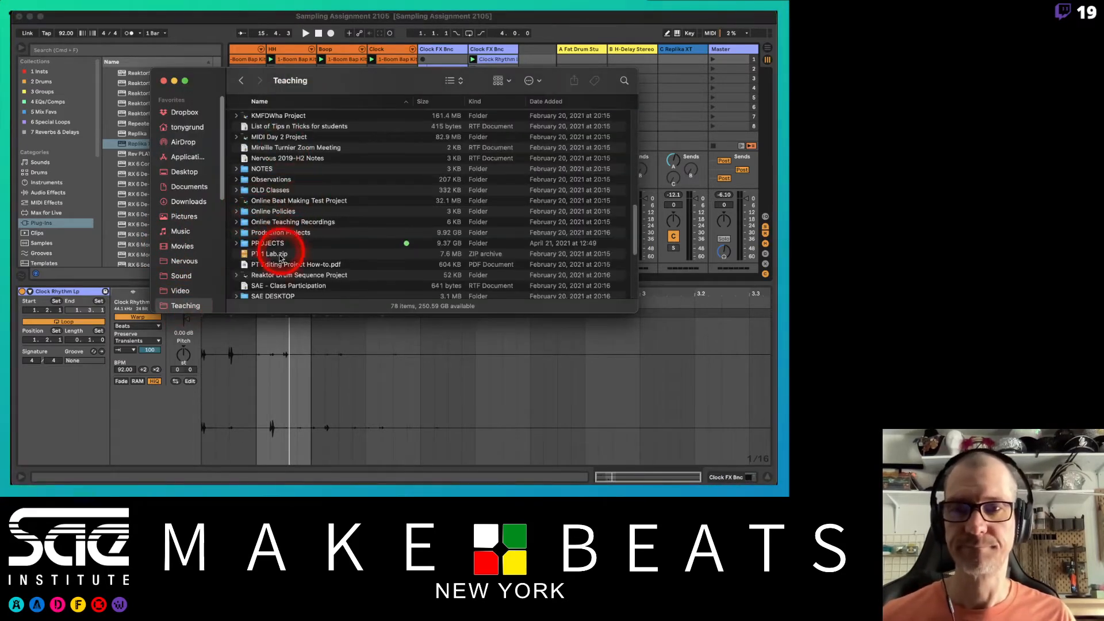
scroll(276, 190, "down", 10)
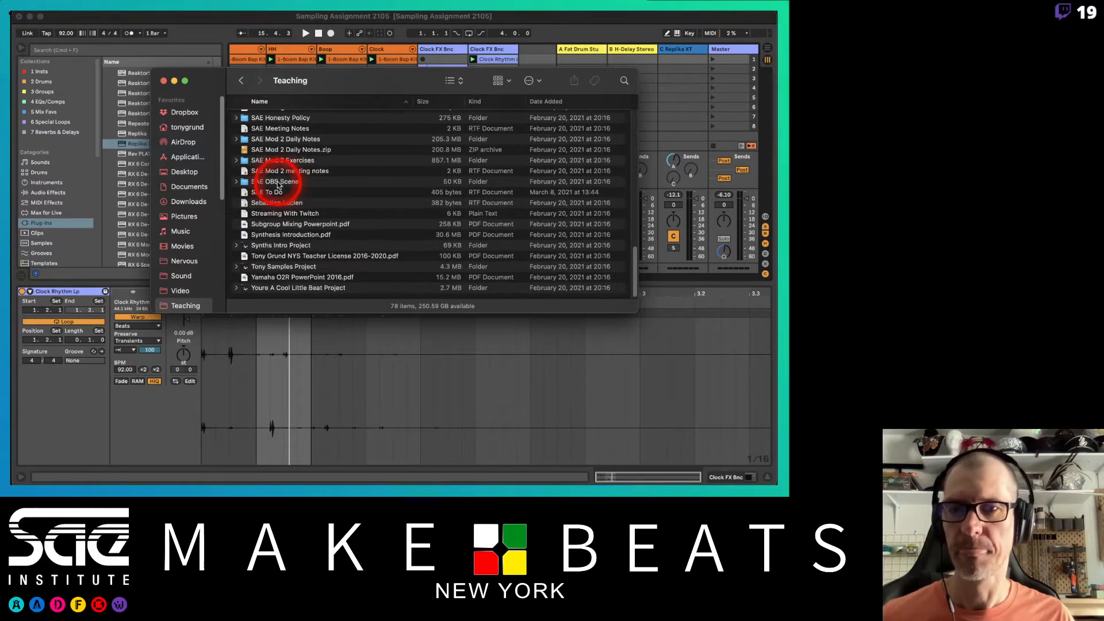
left_click(283, 140)
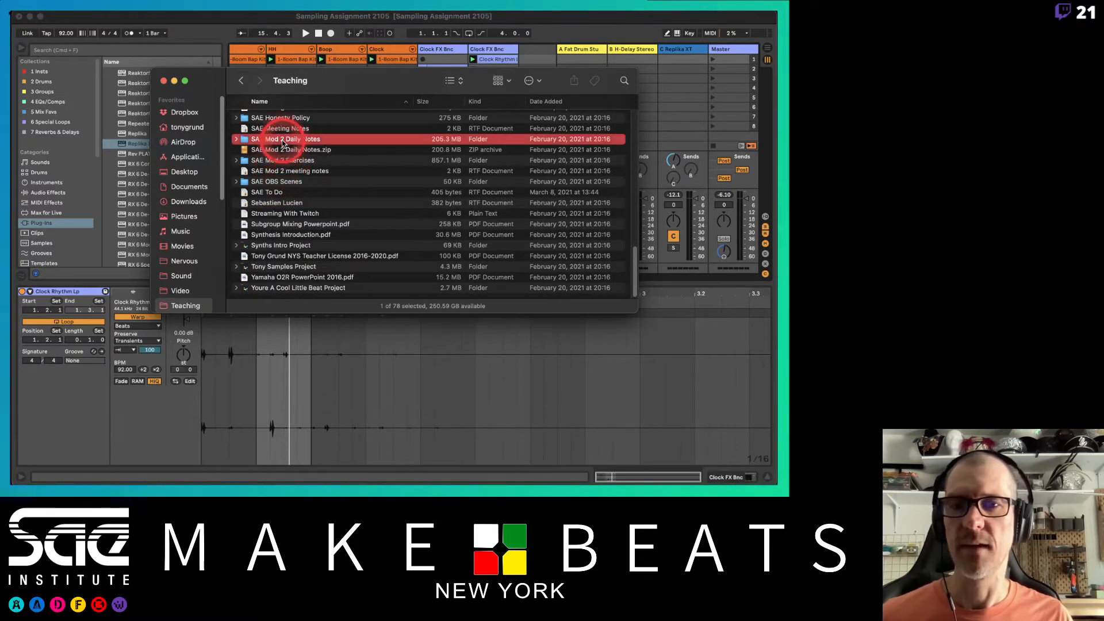
double_click(283, 140)
scroll(305, 173, "down", 5)
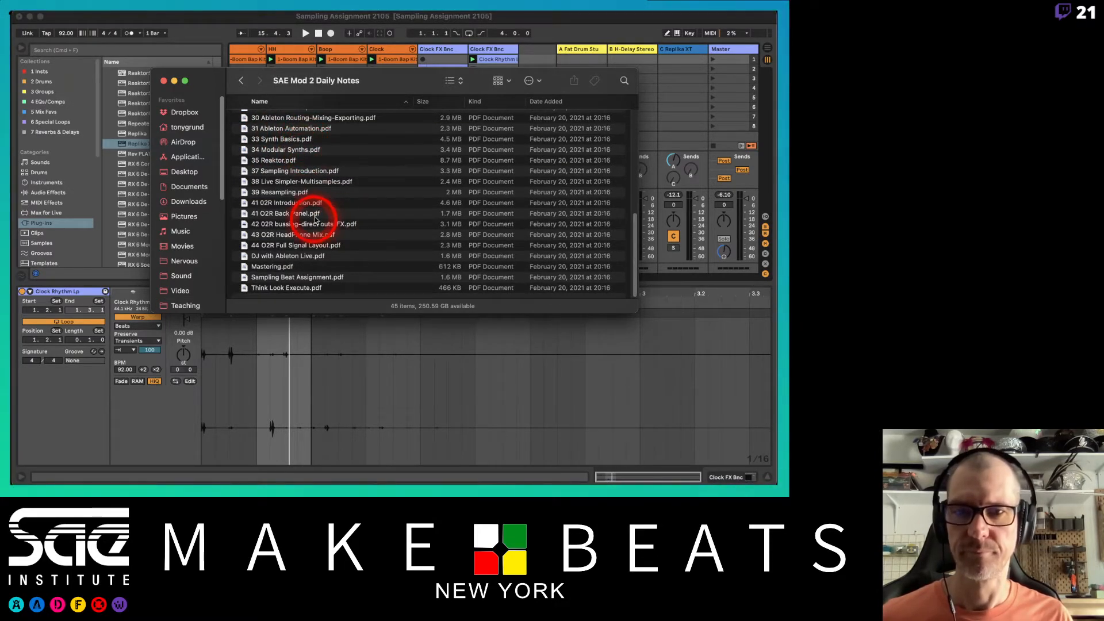
left_click(280, 193)
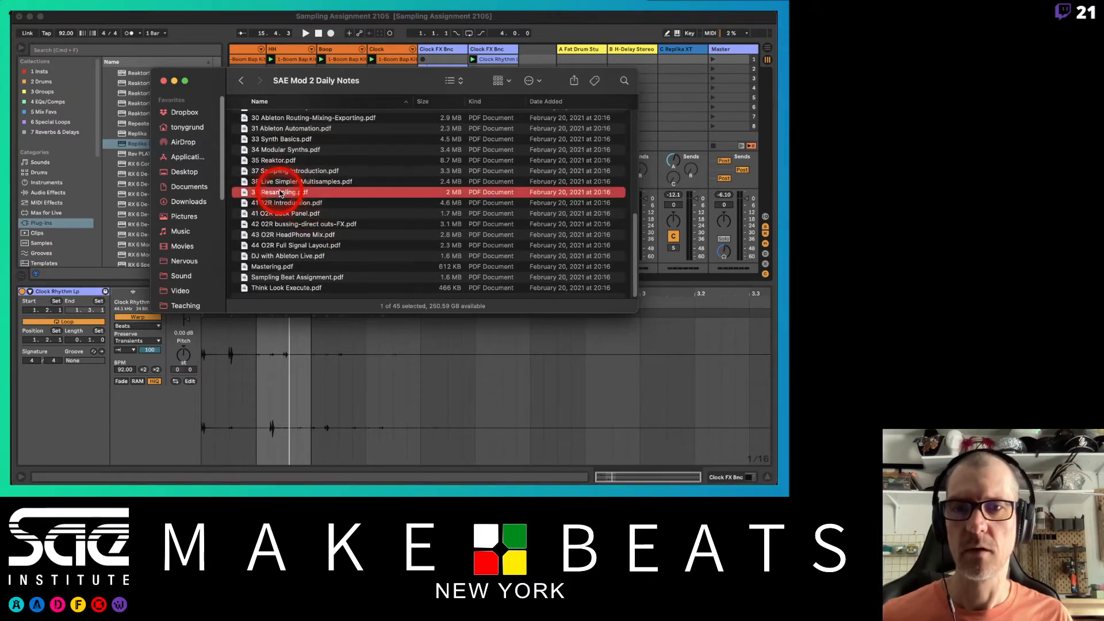
double_click(280, 192)
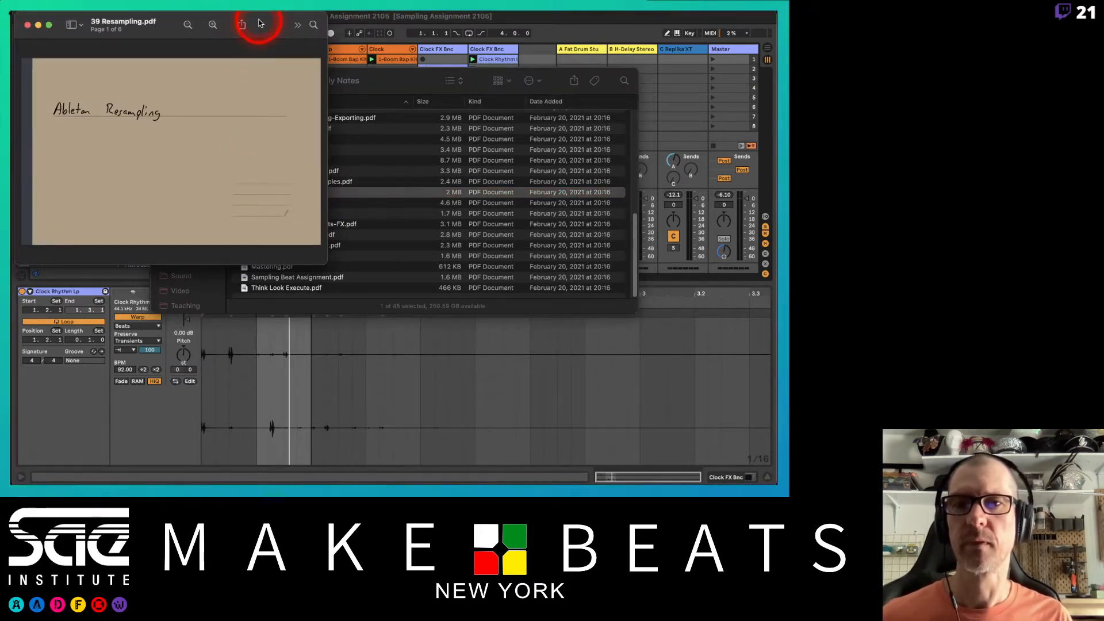
double_click(261, 24)
key("Right")
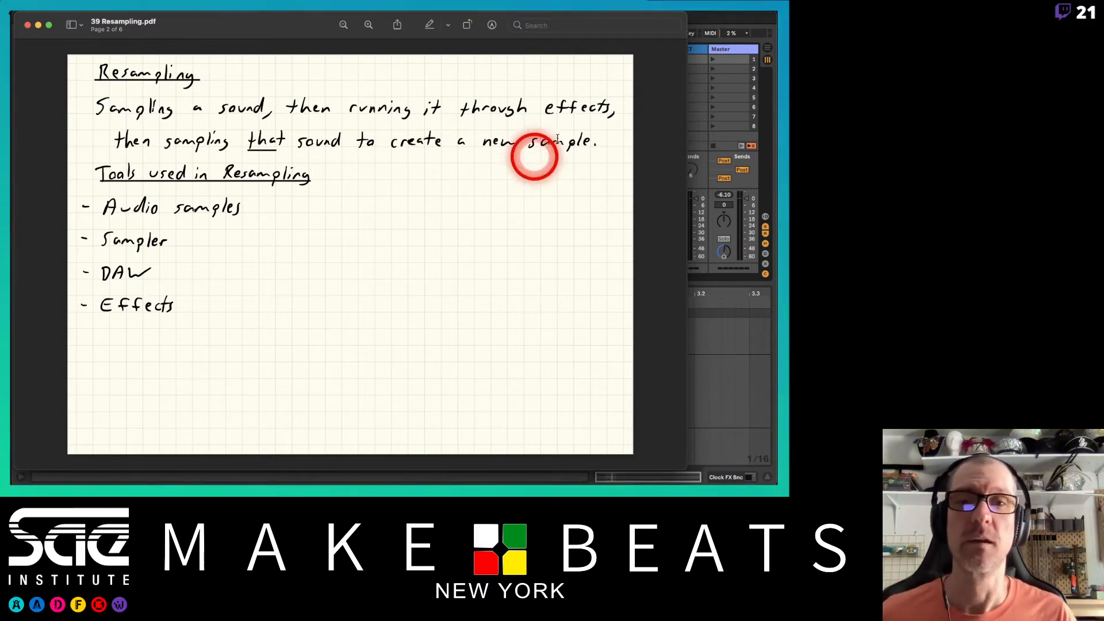
Step: Move the PDF aside, close the Finder window, and return to Ableton Live
left_click_drag(301, 20, 482, 366)
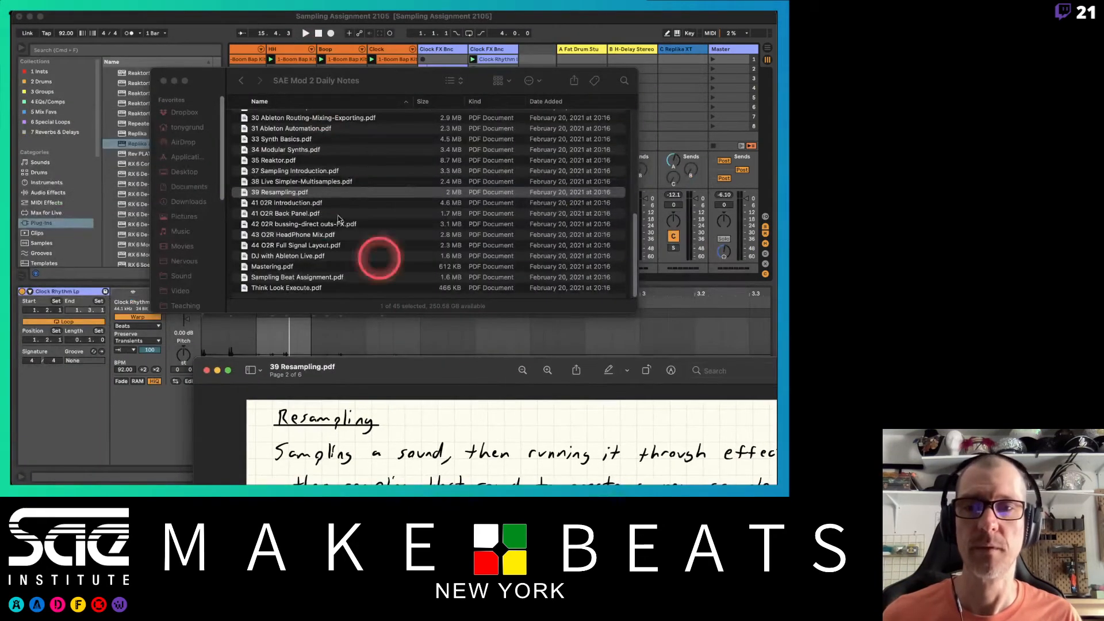
left_click(163, 82)
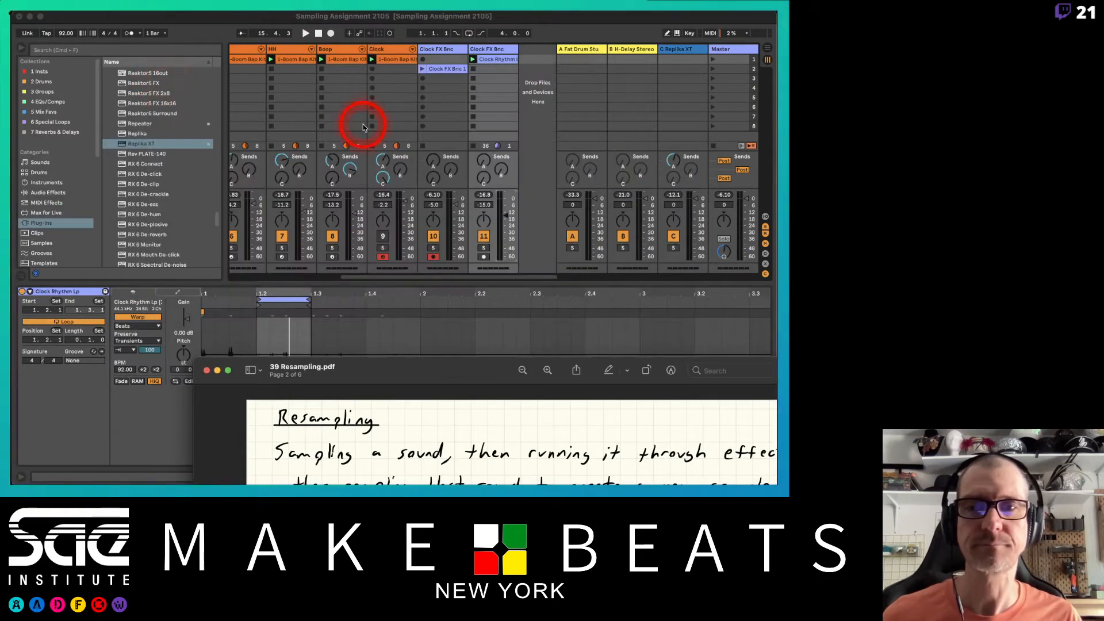
left_click(376, 50)
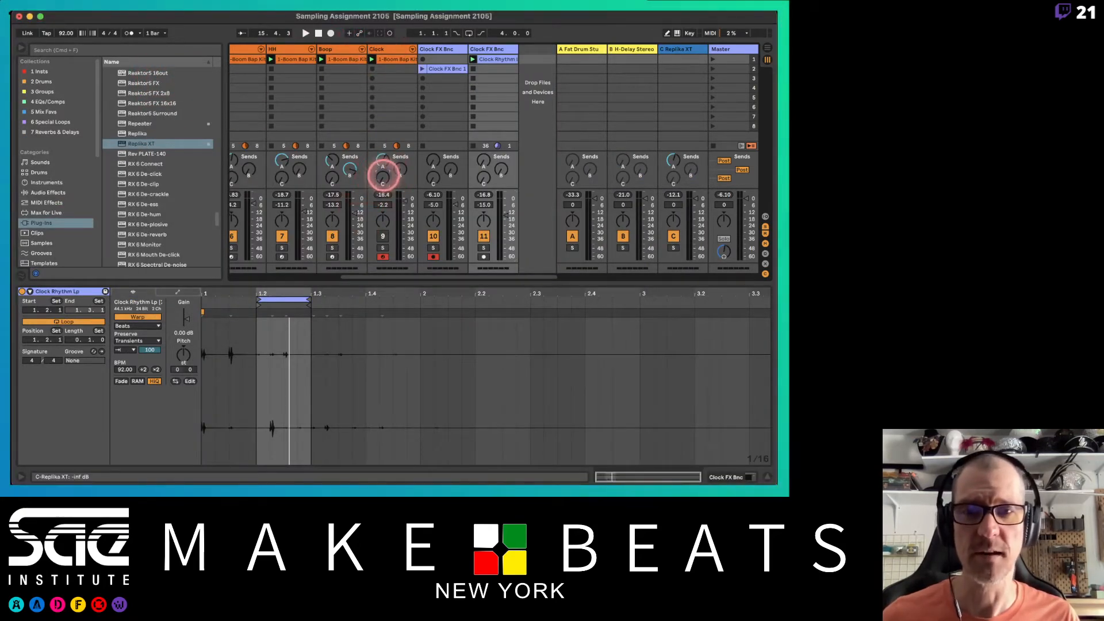
Step: Turn the Clock track's sends A and C fully down and reactivate the track
left_click(383, 165)
left_click_drag(382, 165, 385, 169)
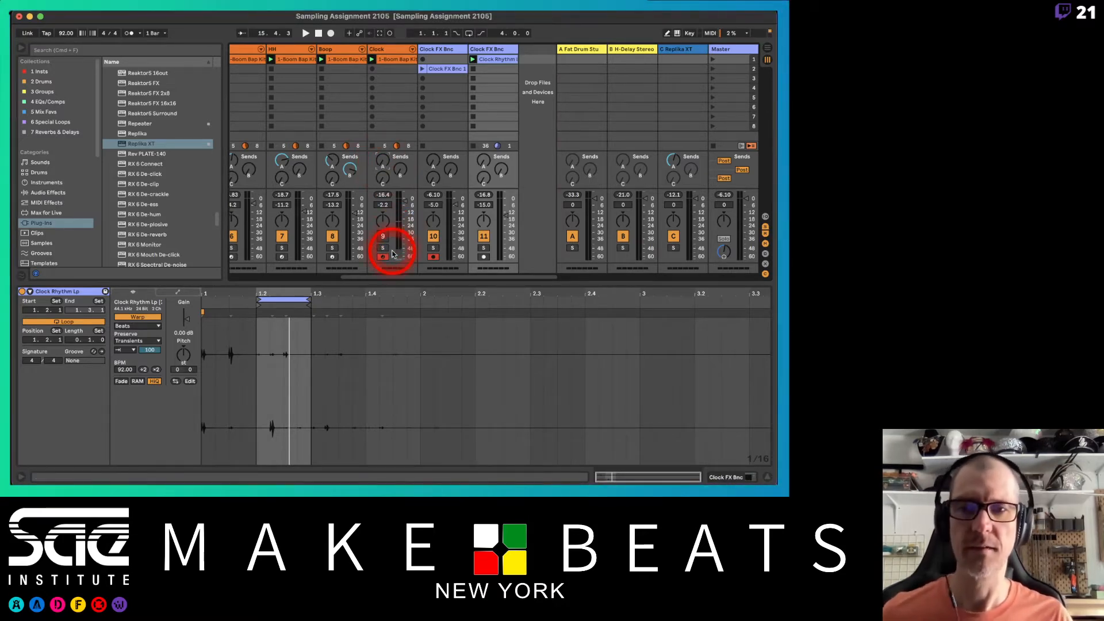
left_click(384, 236)
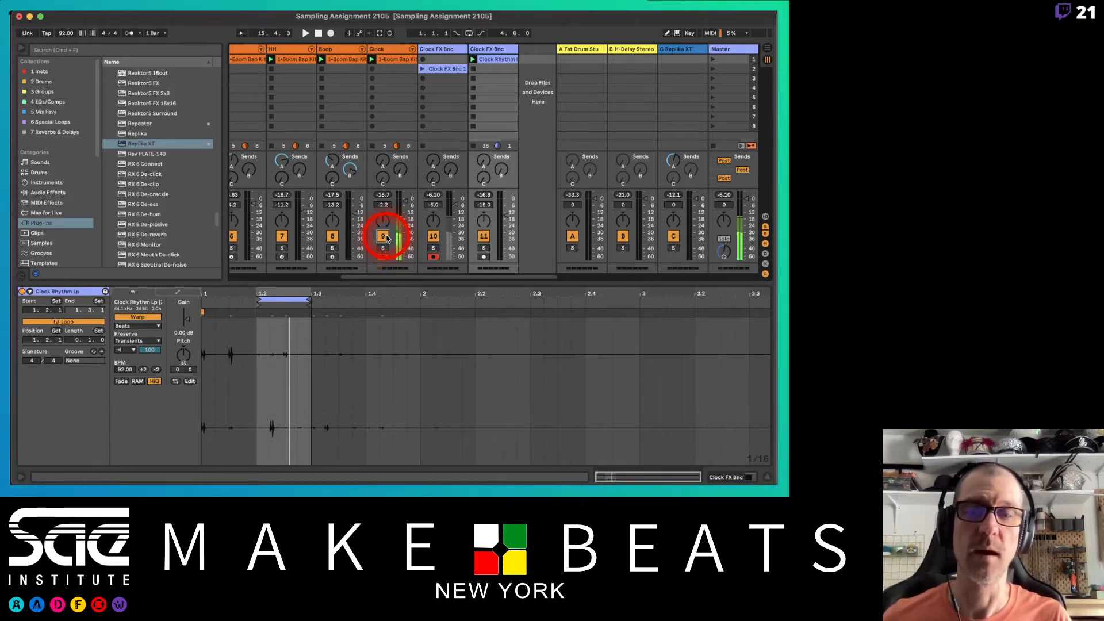
Step: Open the Clock track's 1-Boom Bap Kit 3 clip and duplicate its loop twice to an eight-bar length
left_click(406, 62)
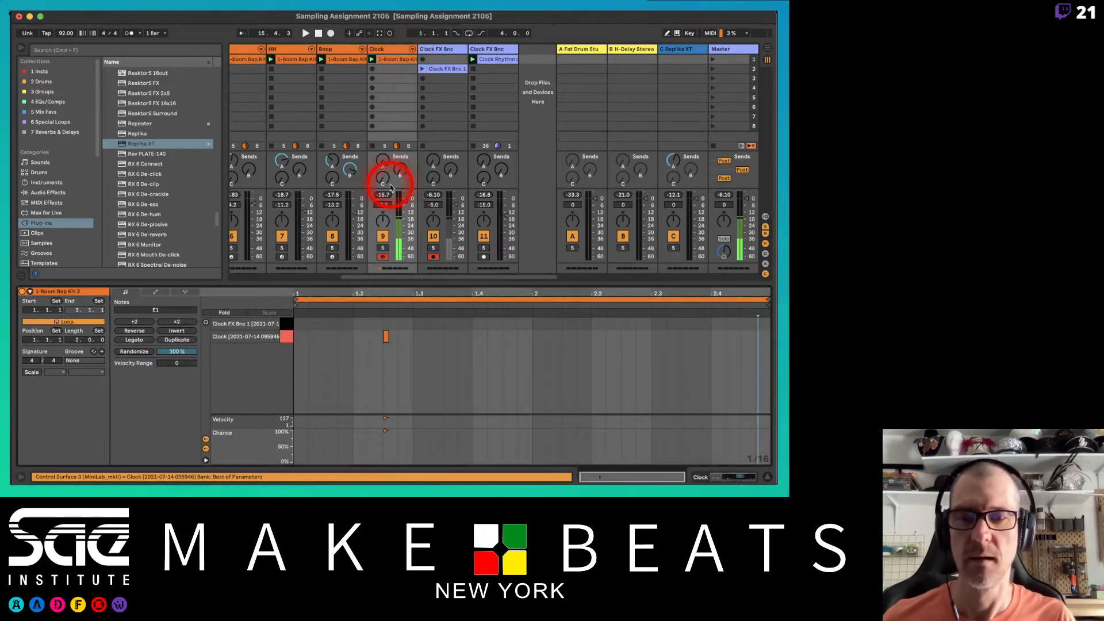
left_click(386, 337)
left_click(286, 323)
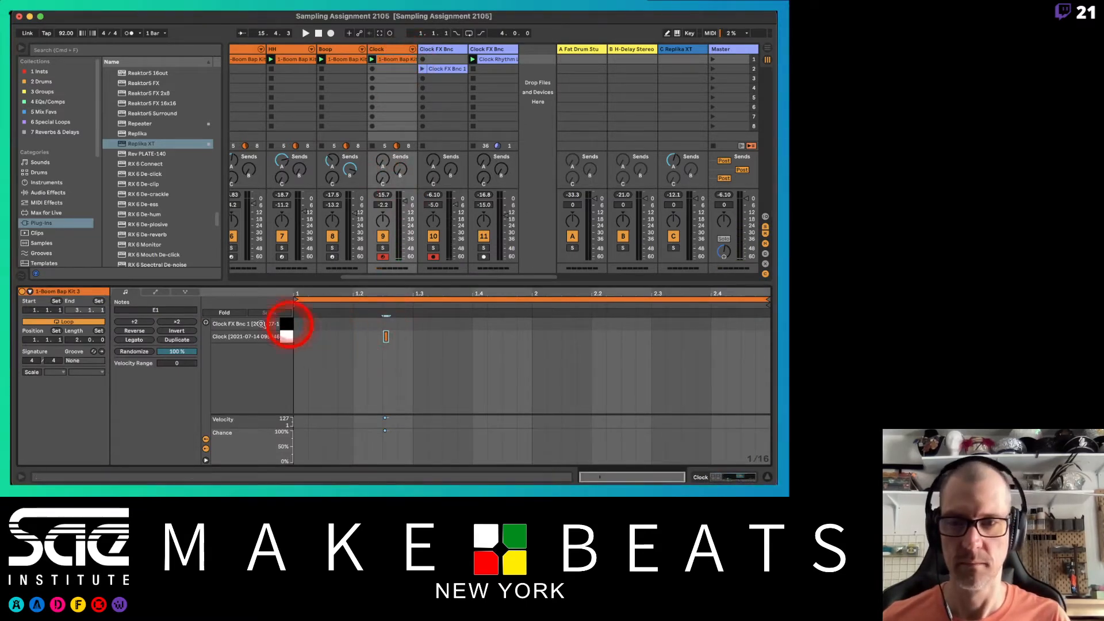
left_click(178, 339)
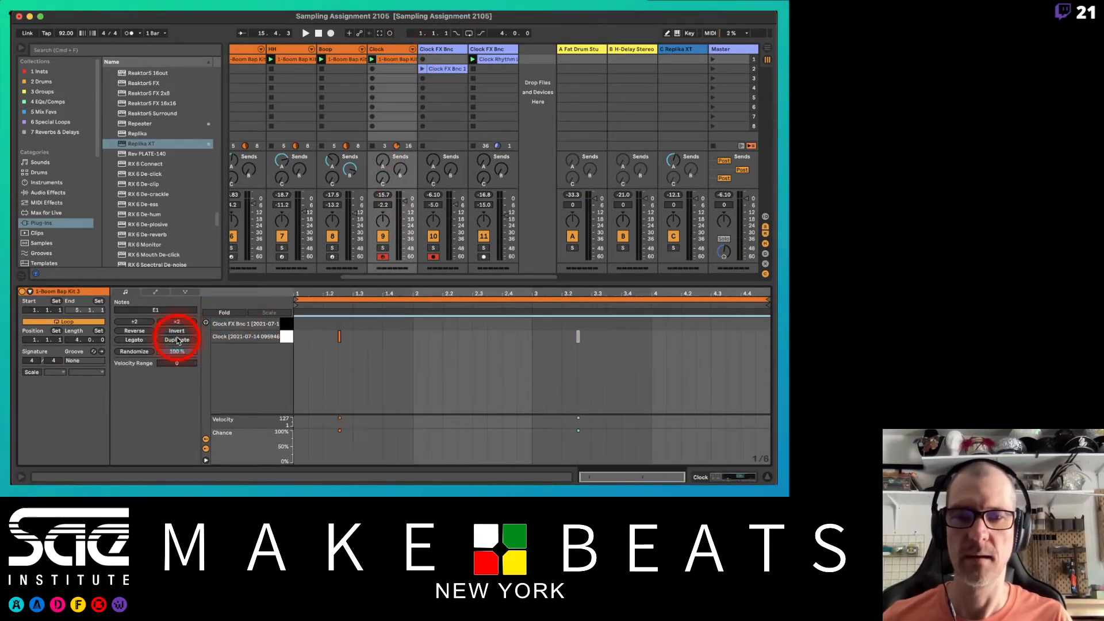
left_click(179, 340)
Step: Move the clock notes in bars 3 and 7 up to the Clock FX Bnc 1 pad and play the beat
mouse_move(291, 352)
left_mouse_down()
mouse_move(415, 352)
mouse_move(524, 334)
left_mouse_up()
left_click(436, 337)
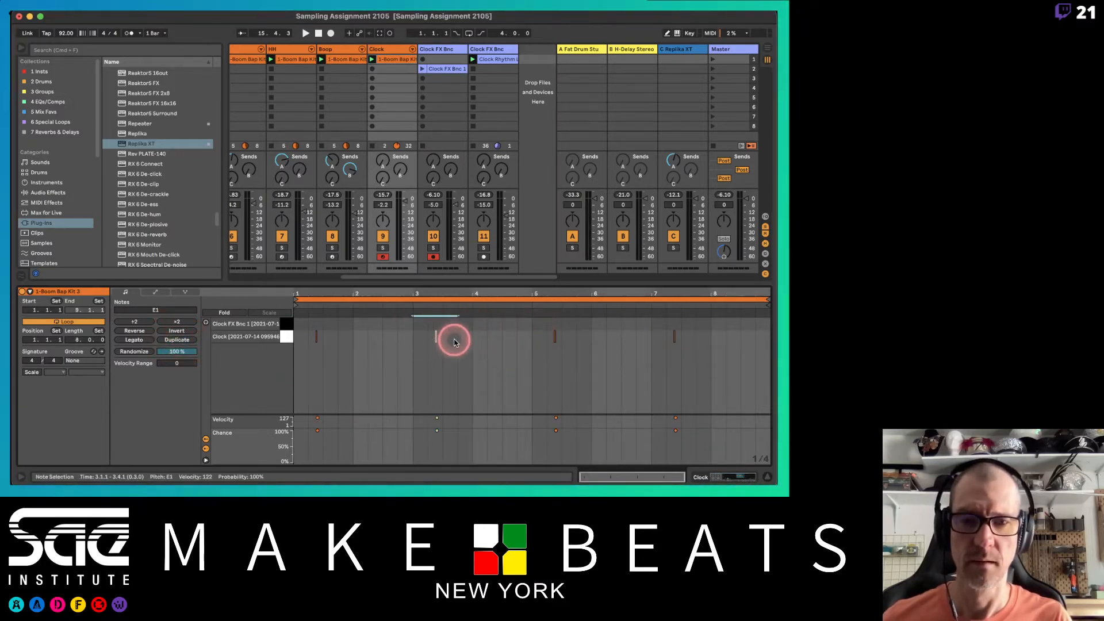
key("Up")
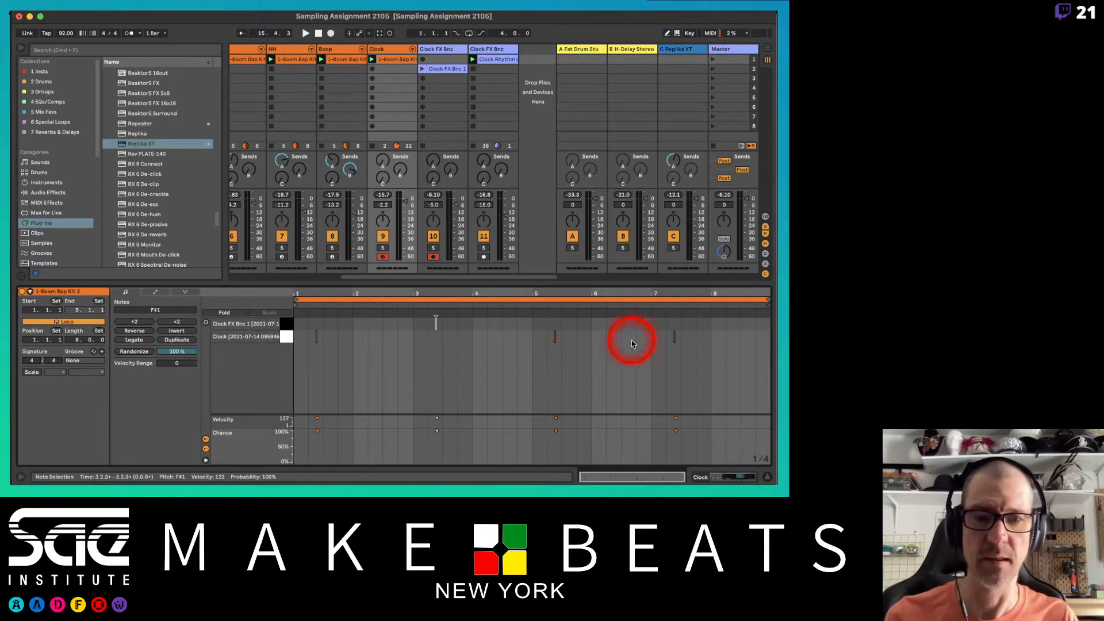
left_click_drag(666, 342, 697, 334)
key("Up")
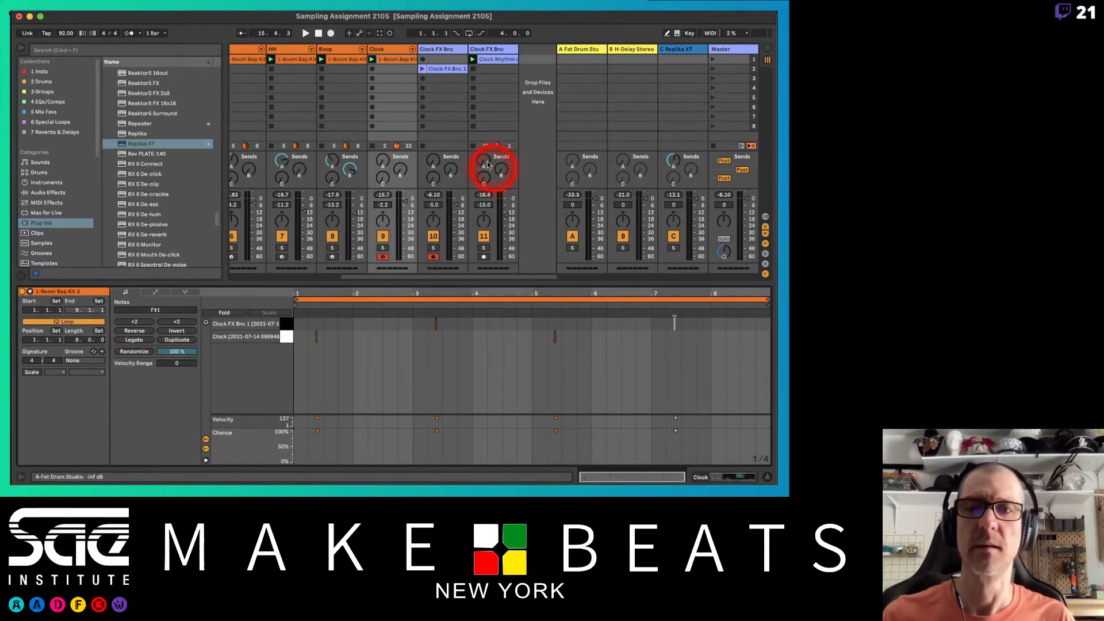
key("space")
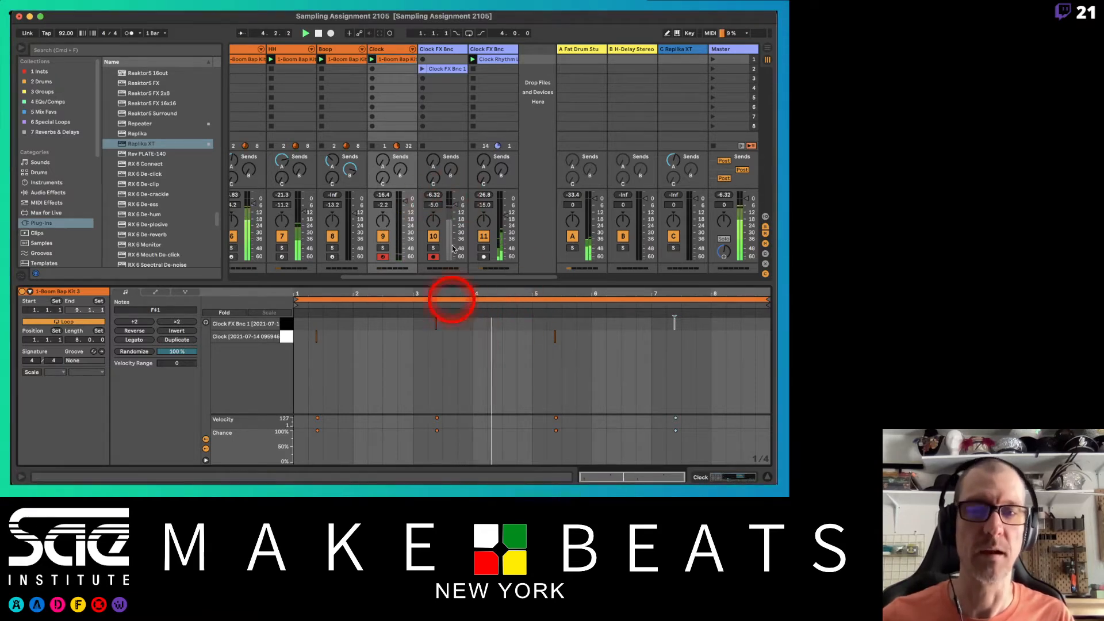
Step: Open the Clock Rhythm Lp clip, check its transients around 1.2.3 and 1.2.4, and transpose it up 12 semitones
left_click(495, 59)
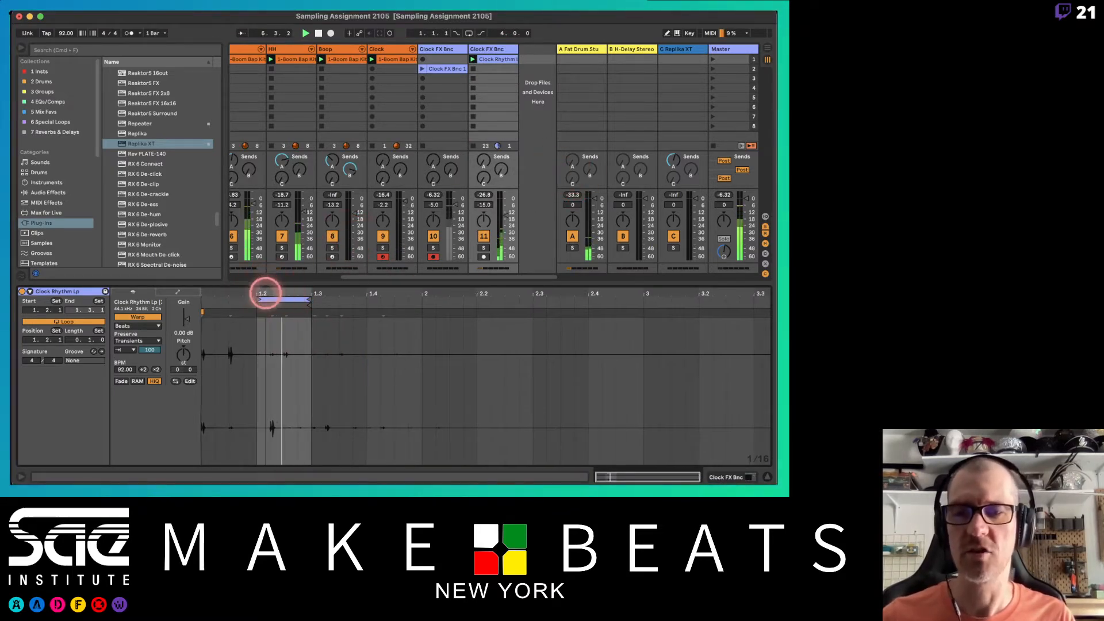
mouse_move(263, 292)
left_mouse_down()
mouse_move(338, 293)
mouse_move(349, 323)
mouse_move(330, 314)
left_mouse_up()
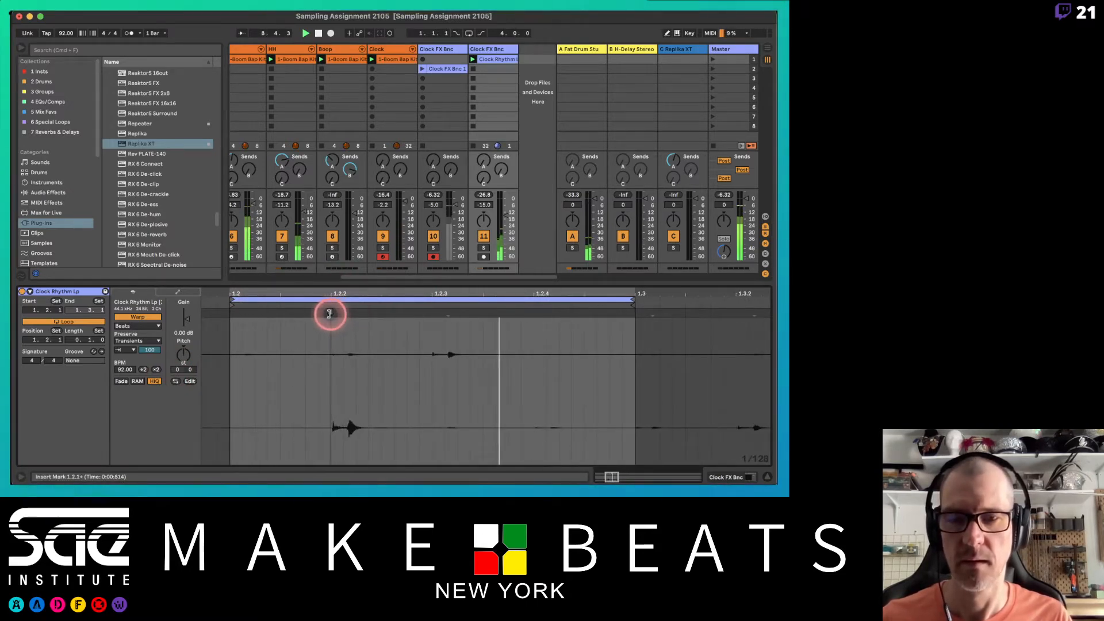
double_click(434, 315)
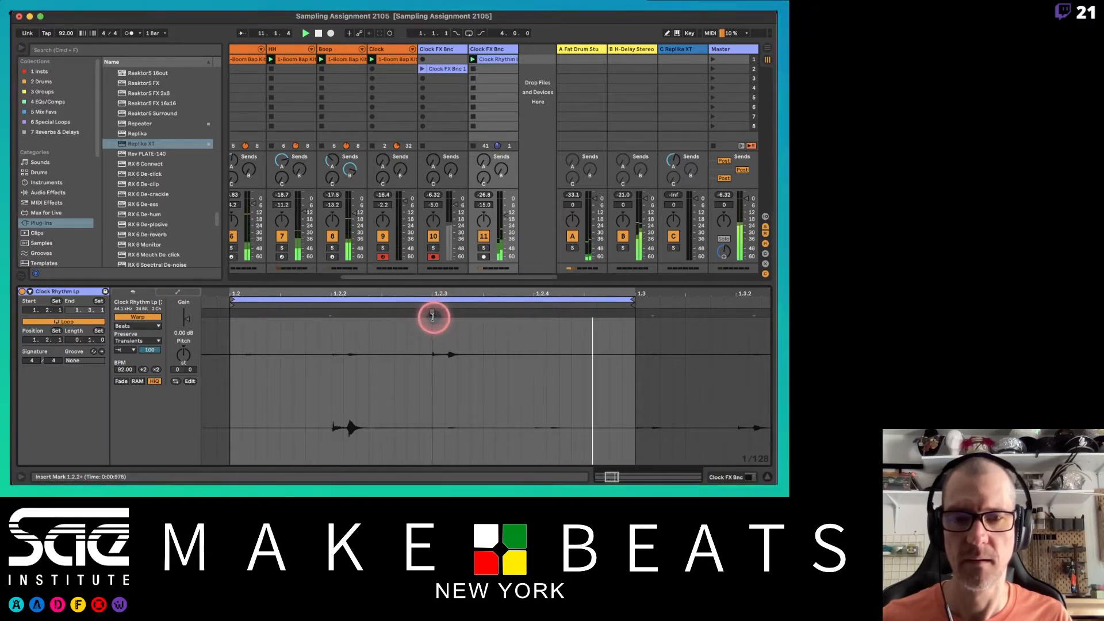
double_click(534, 339)
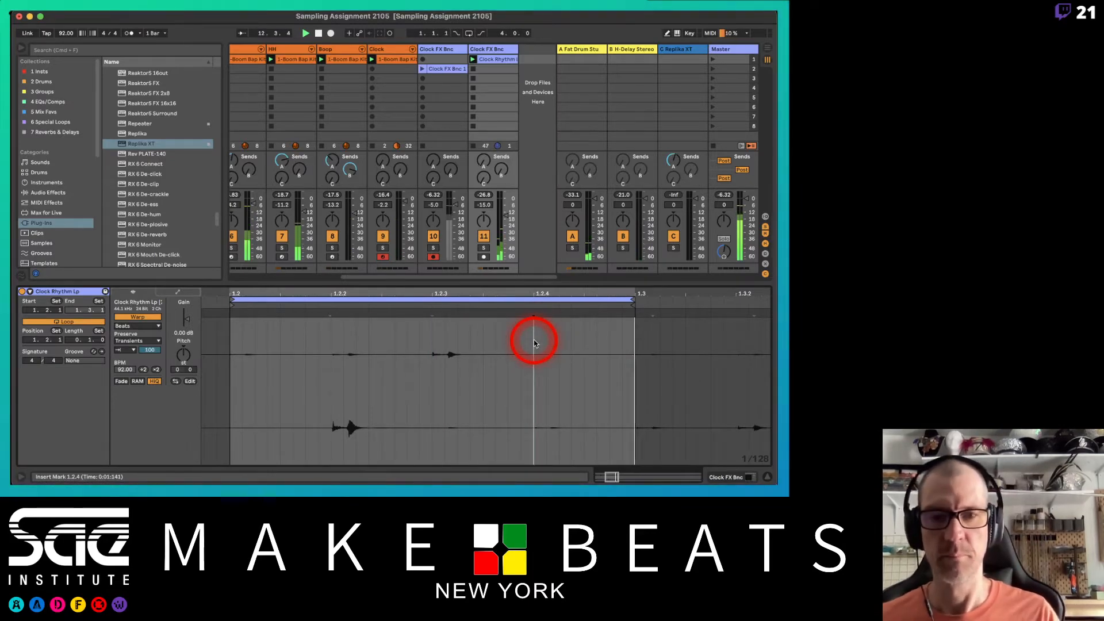
key("space")
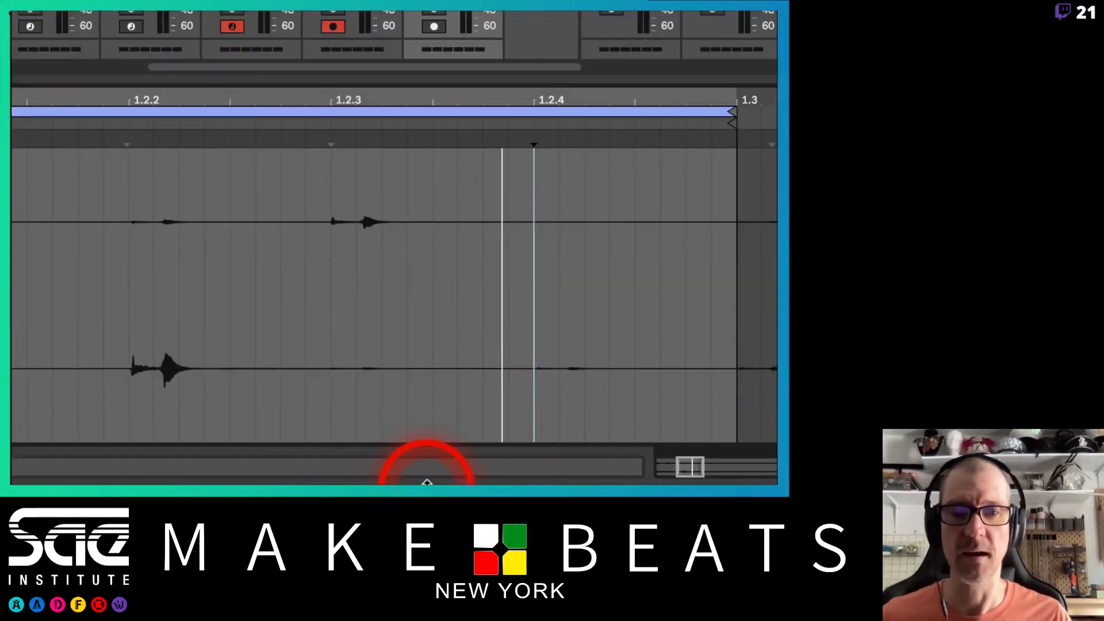
left_click(315, 208)
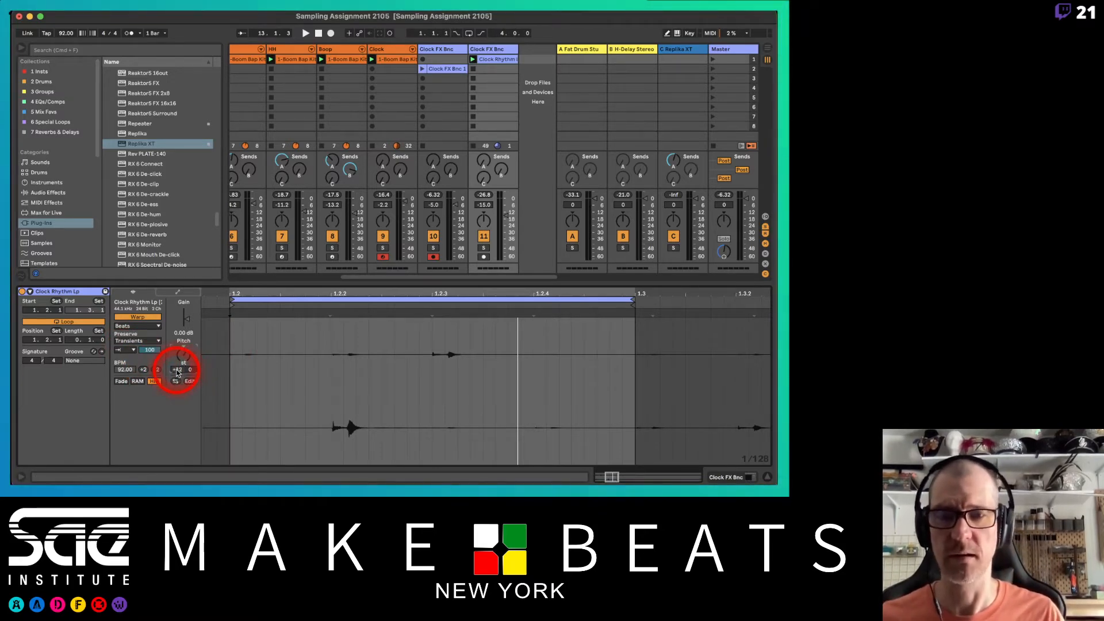
Step: Solo the Clock Rhythm Lp track during playback and move the clip's start marker to 1.2.4
key("space")
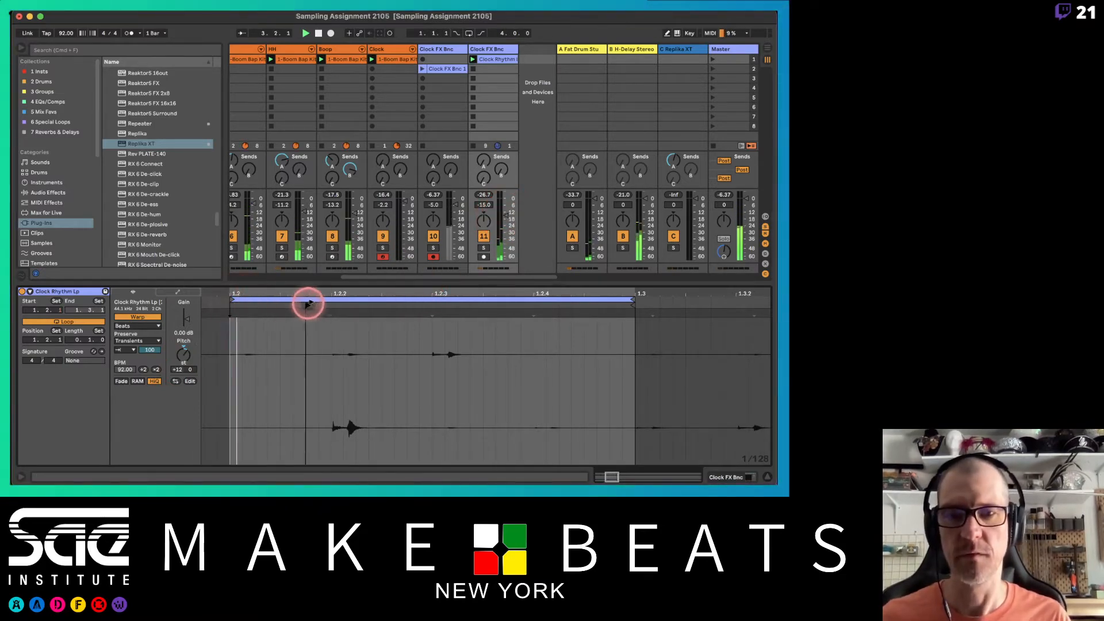
left_click_drag(309, 305, 333, 307)
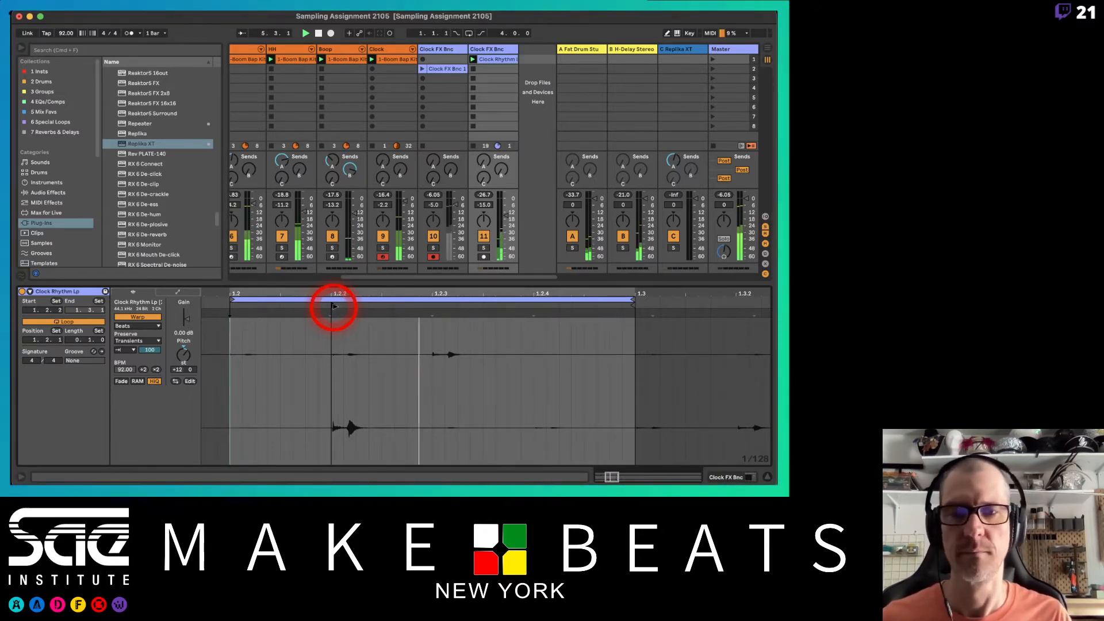
key("space")
left_click(485, 248)
key("space")
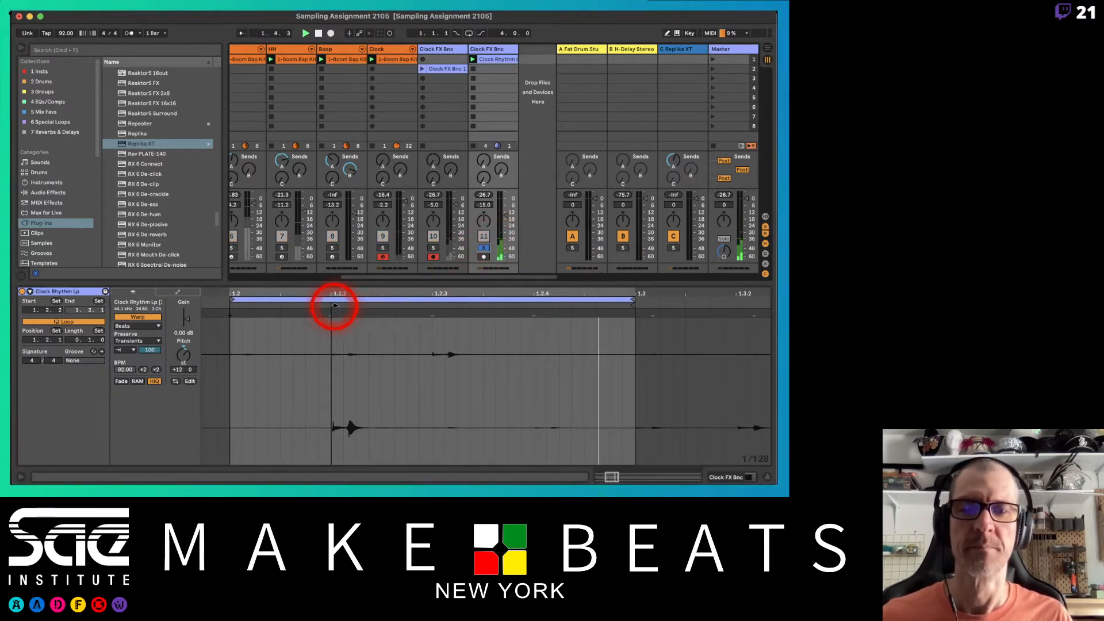
mouse_move(334, 306)
left_mouse_down()
mouse_move(538, 308)
mouse_move(529, 284)
left_mouse_up()
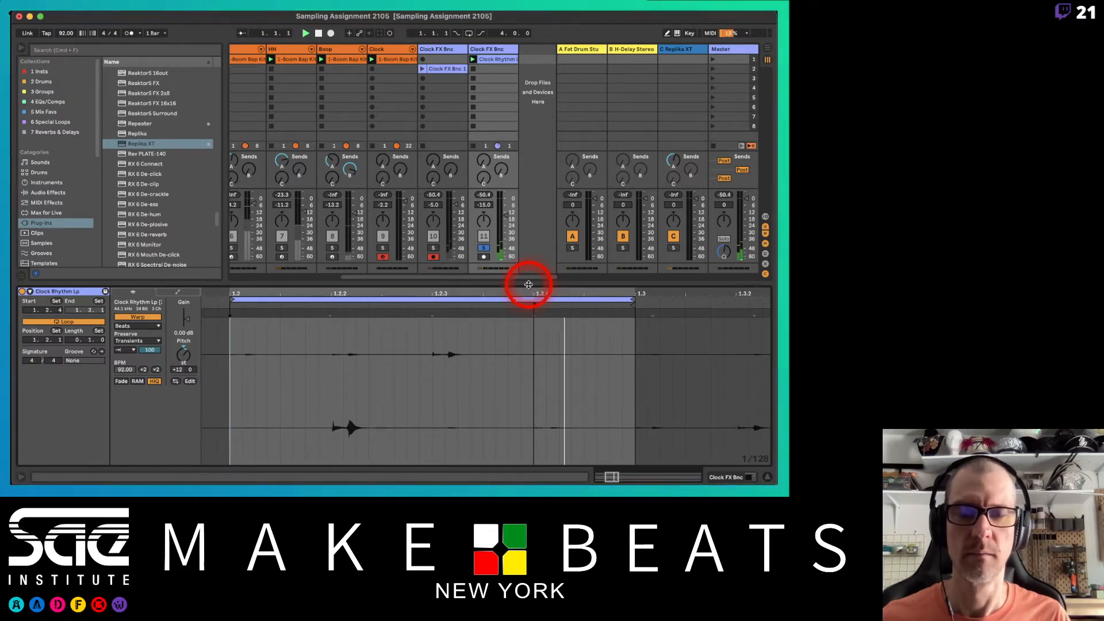
Step: Check the shifted loop against the metronome, unsolo its track to hear the full beat, and turn the metronome off
left_click(129, 34)
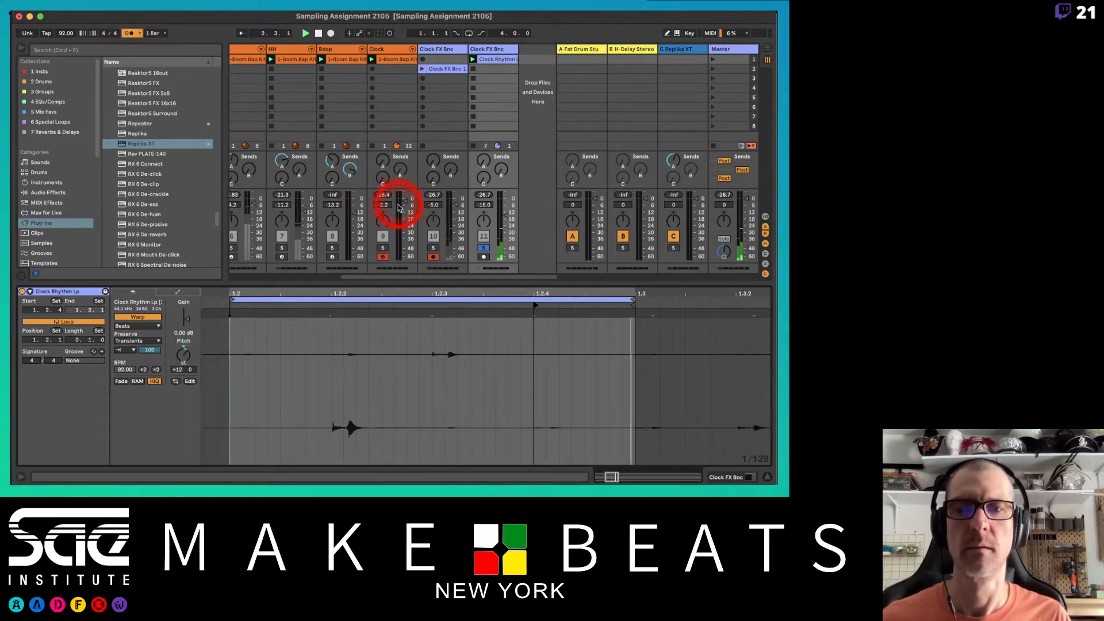
left_click(483, 247)
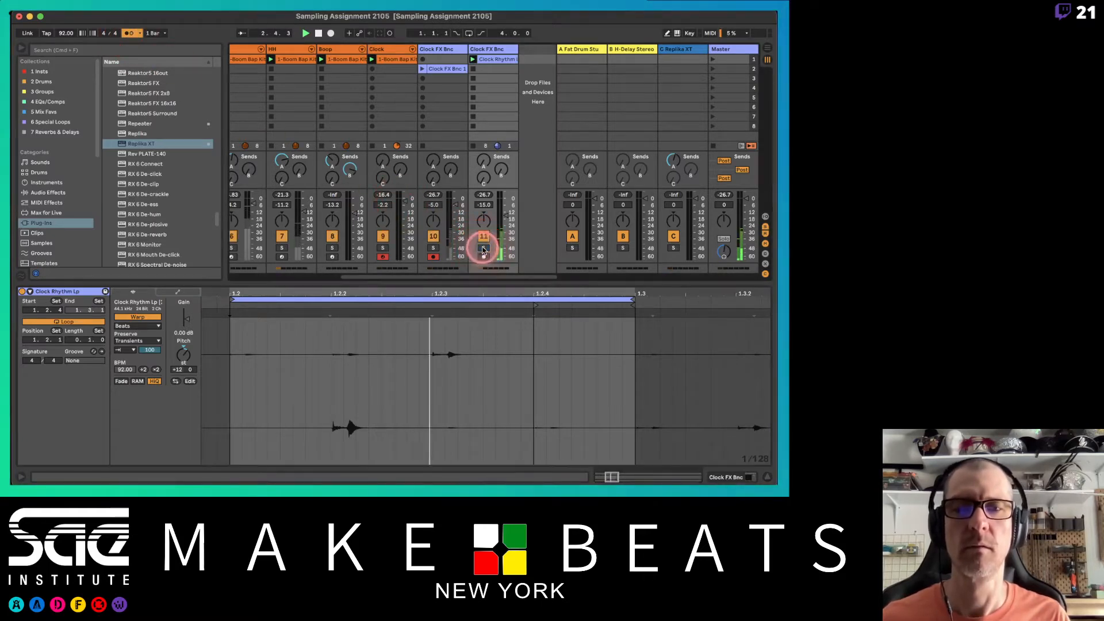
left_click(125, 35)
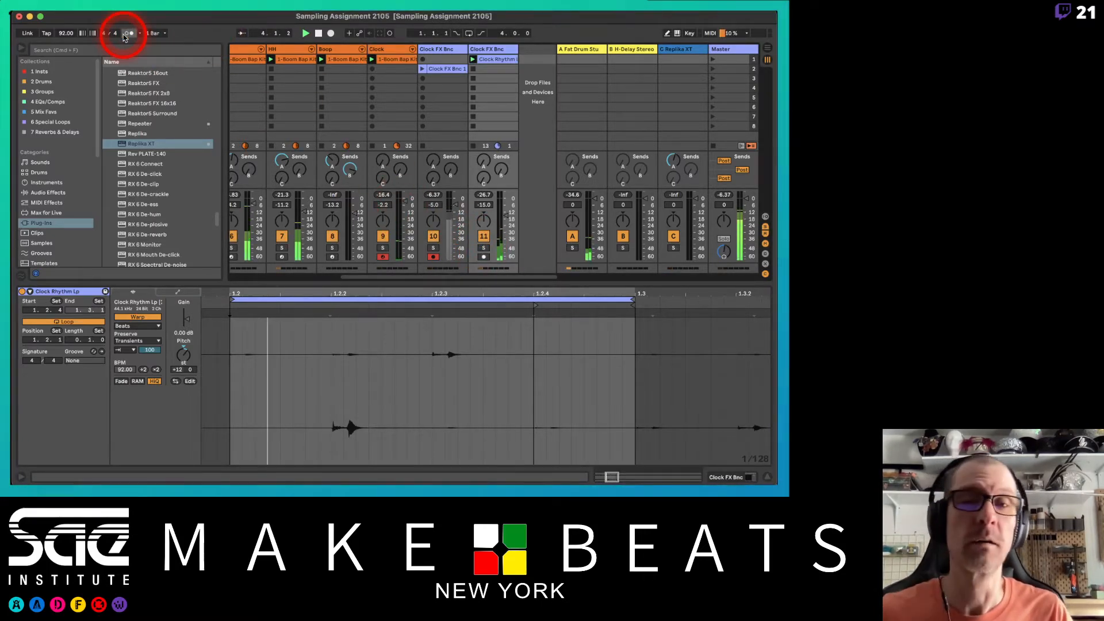
left_click(450, 97)
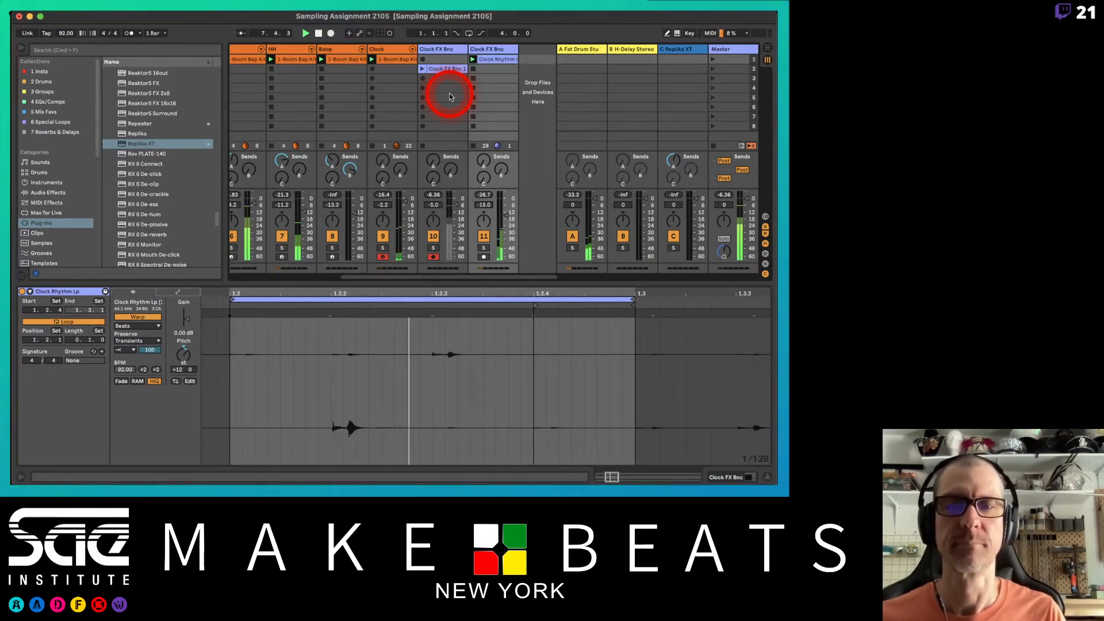
Step: Turn up the Clock track's sends A and C and open the Replika XT plug-in on return C
left_click(389, 57)
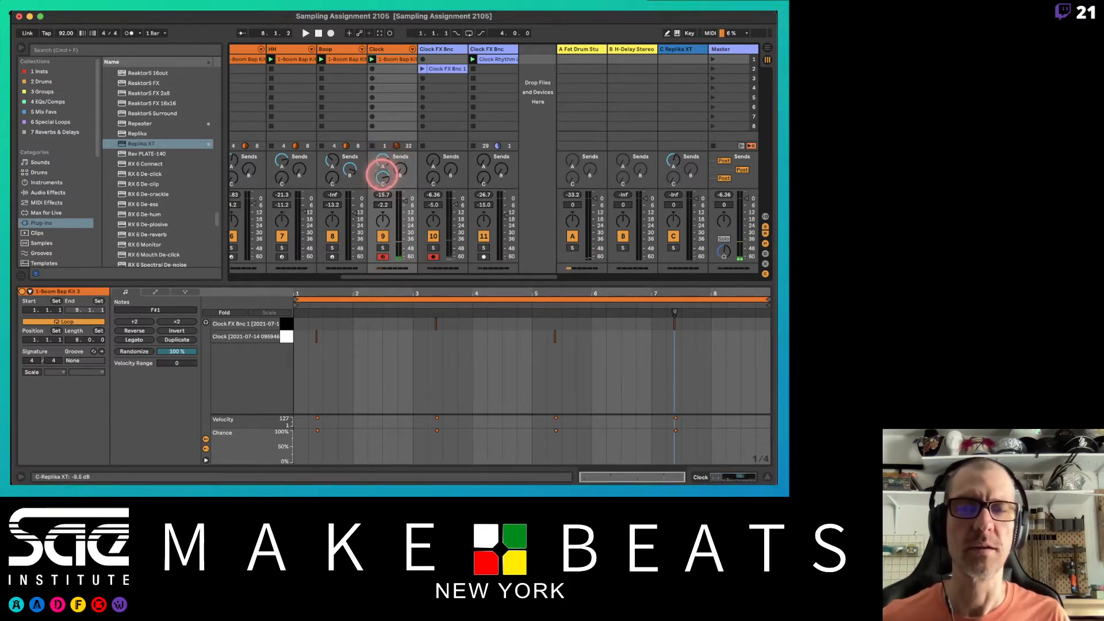
left_click(674, 49)
left_click(674, 50)
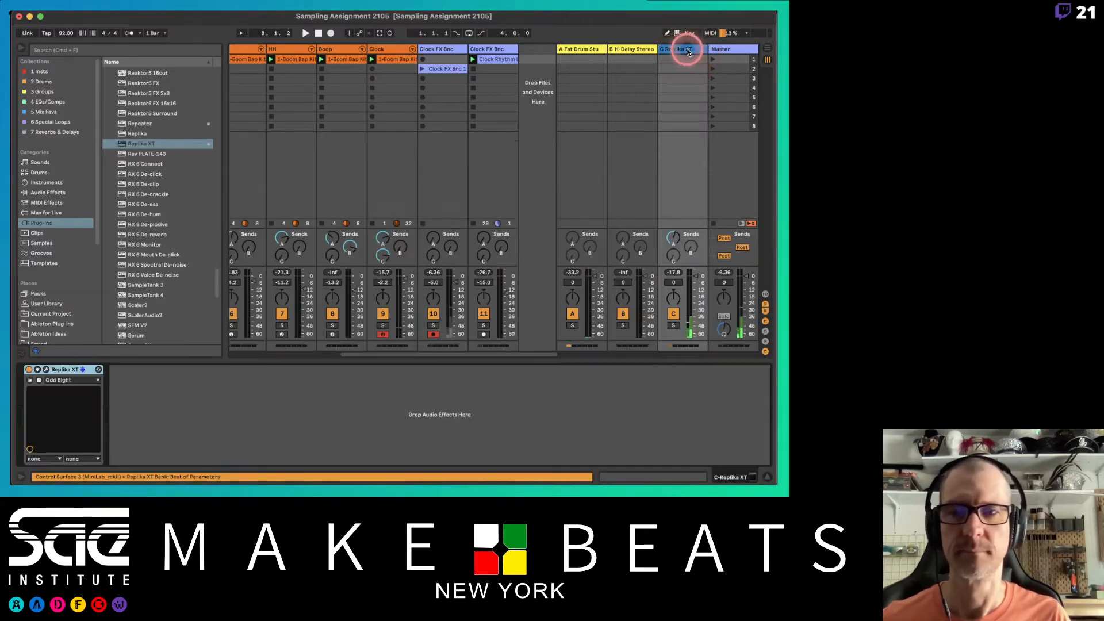
left_click(46, 370)
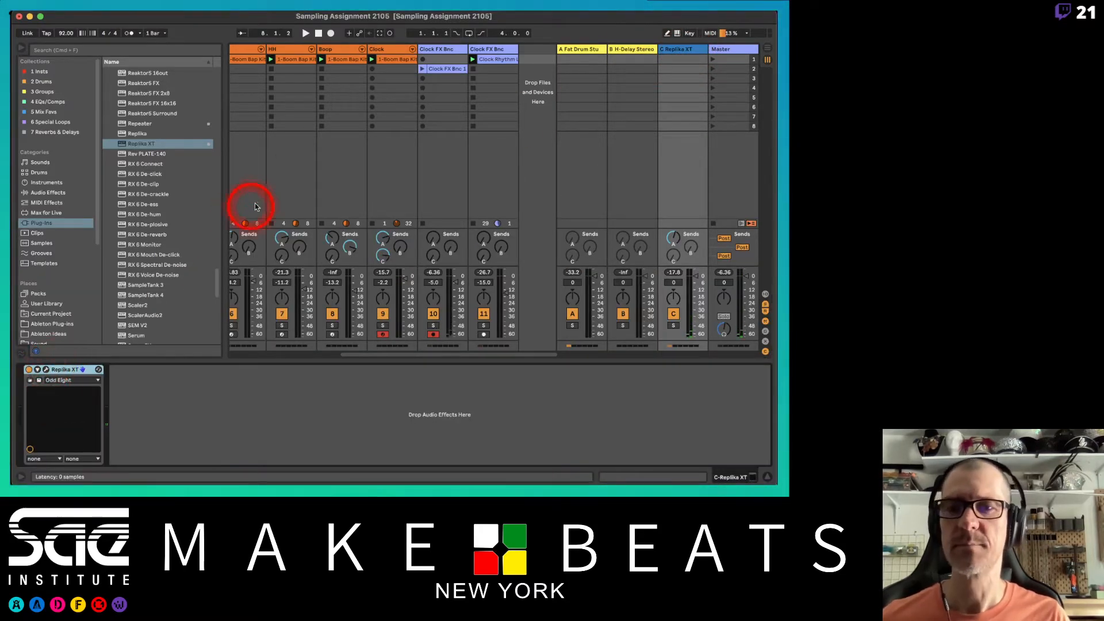
Step: Try the Dark Club and Down Under reverb presets with Mix fully up, load Soft Clouds, and close Replika XT
left_click(419, 103)
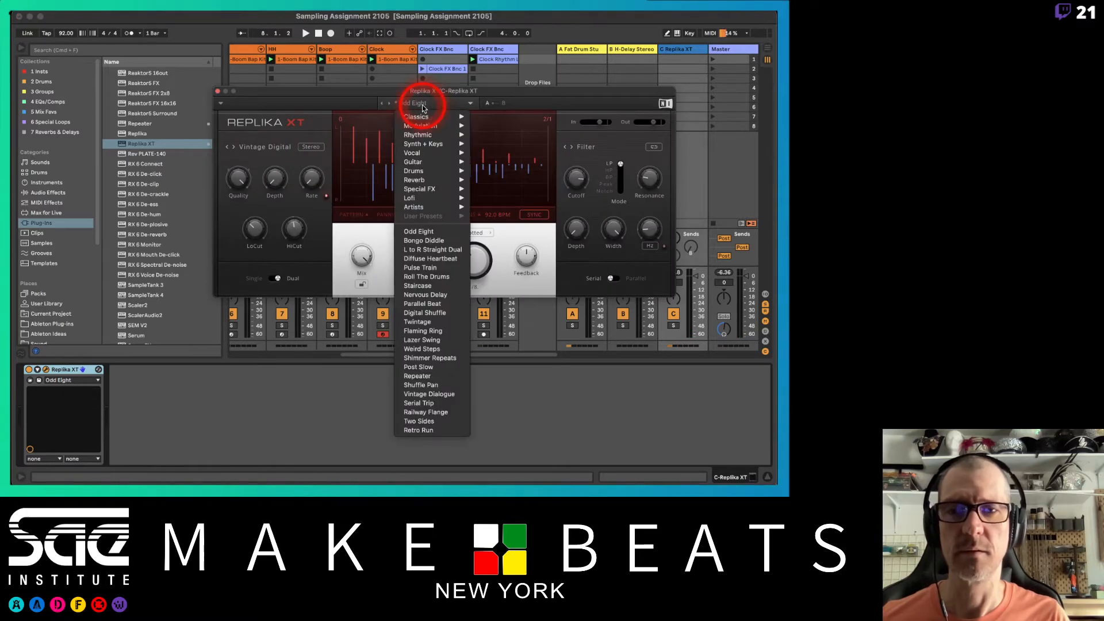
mouse_move(436, 181)
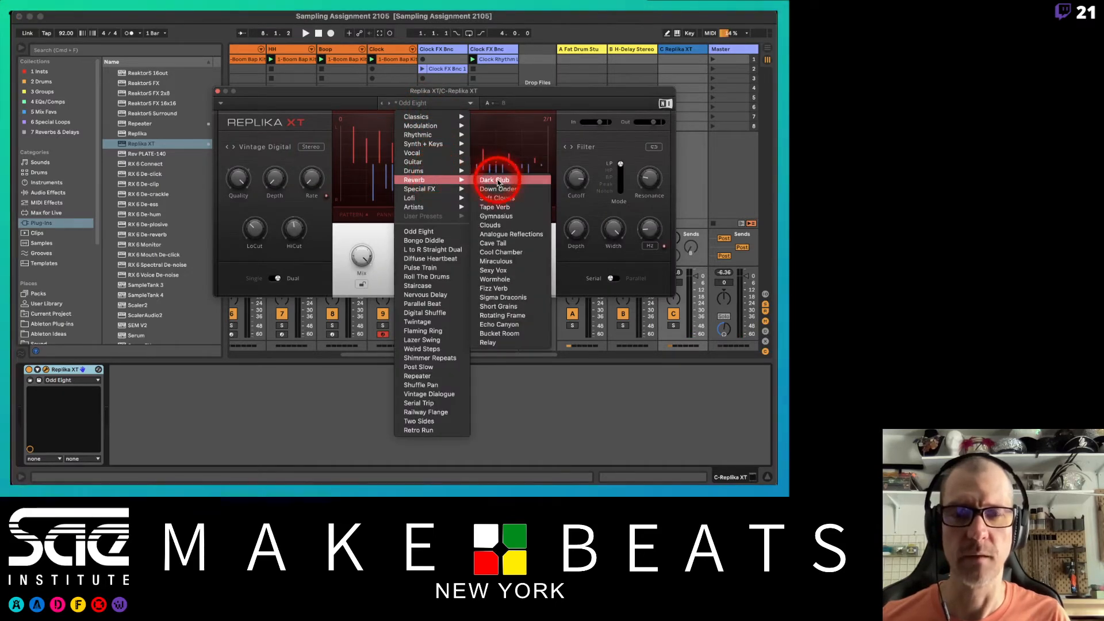
left_click(494, 180)
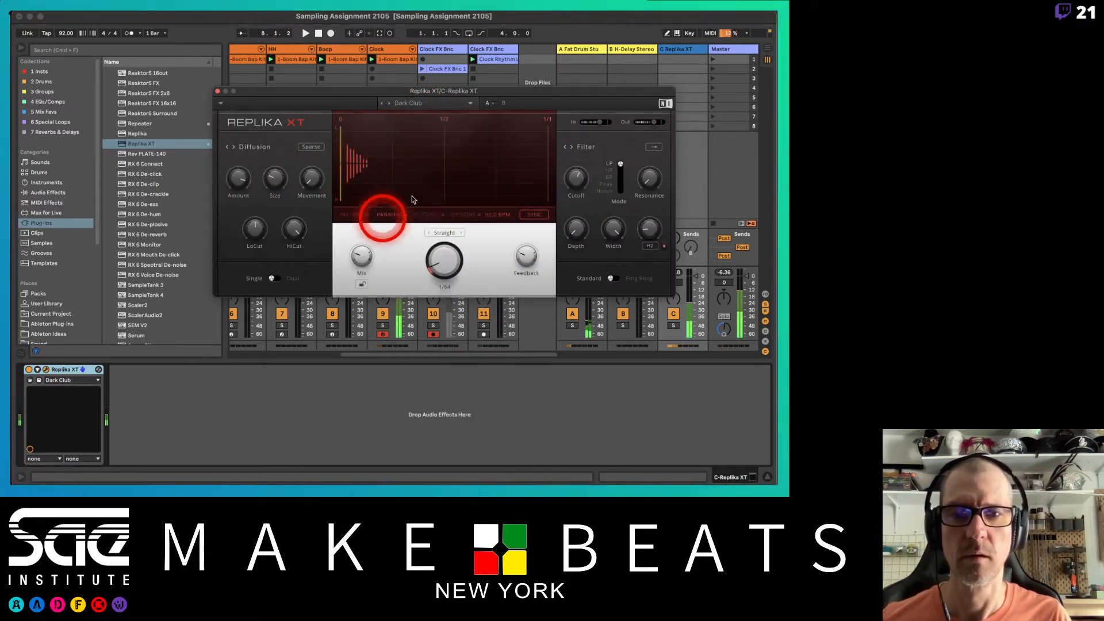
mouse_move(362, 258)
left_mouse_down()
mouse_move(362, 231)
mouse_move(363, 241)
left_mouse_up()
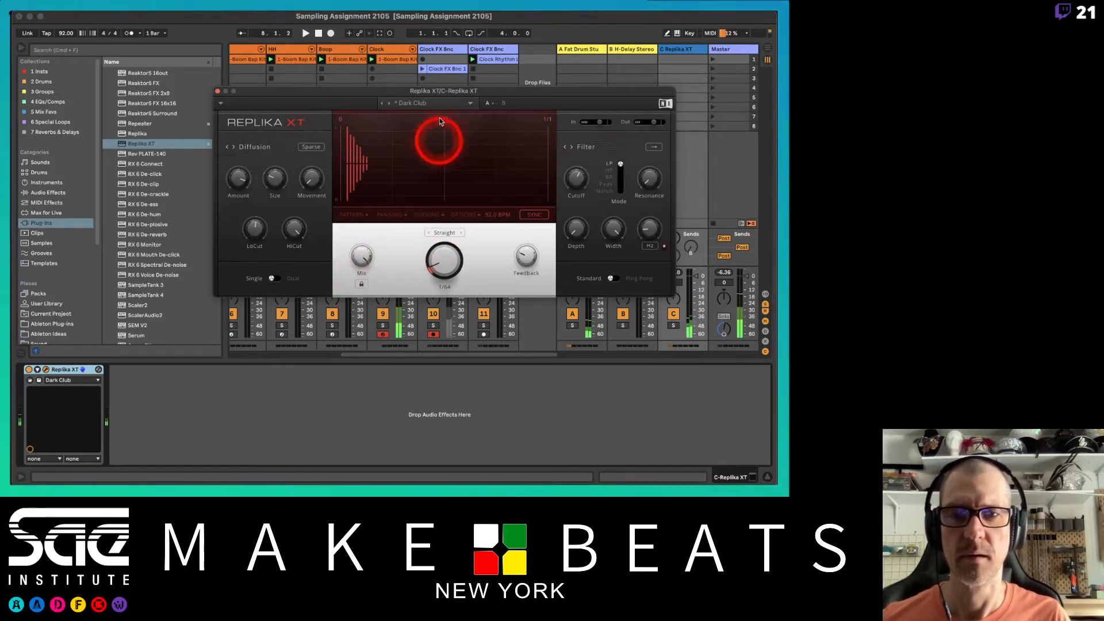
left_click(391, 104)
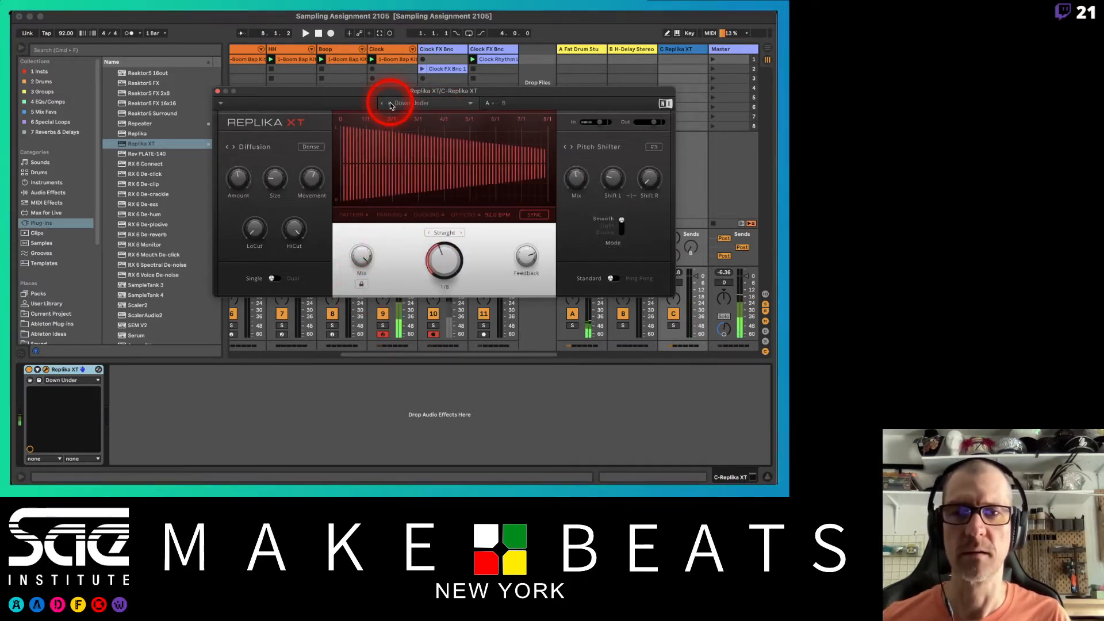
left_click(390, 104)
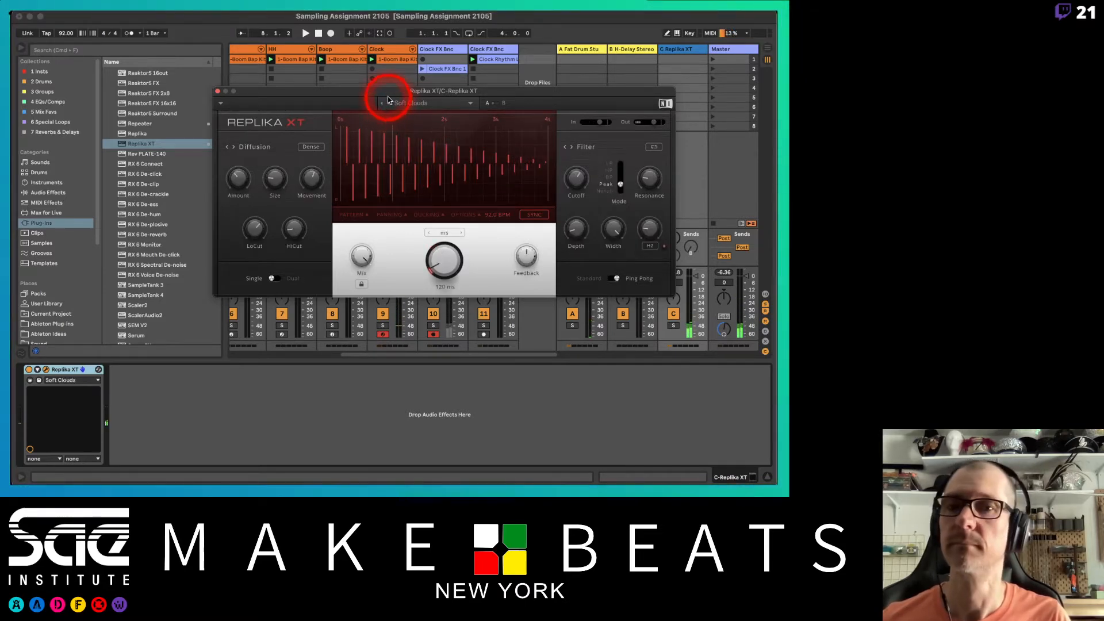
left_click_drag(384, 95, 360, 60)
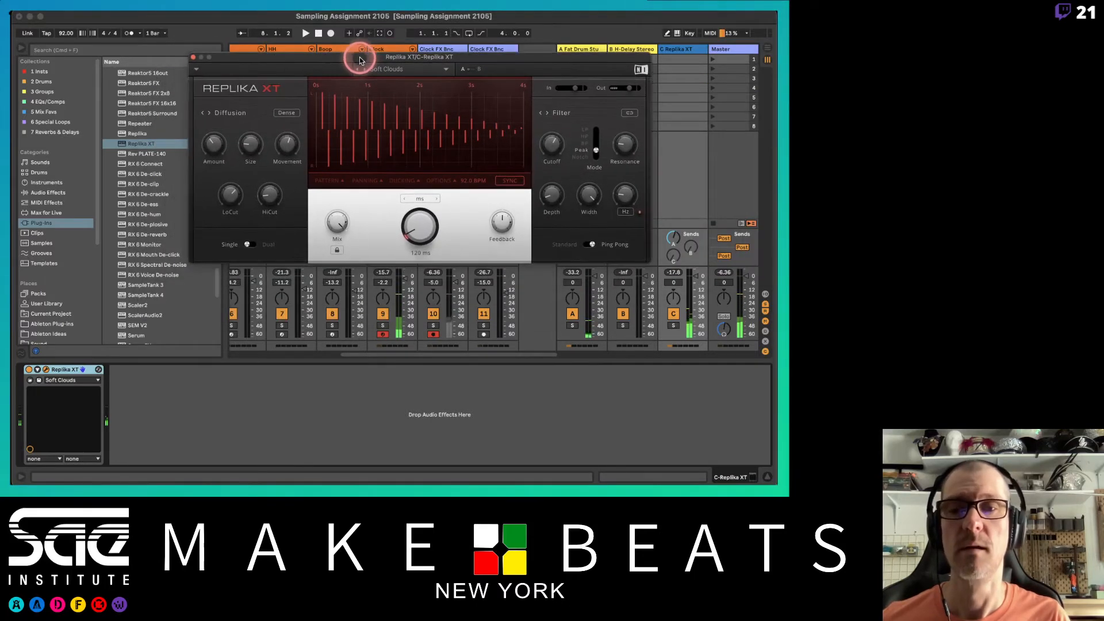
left_click(193, 57)
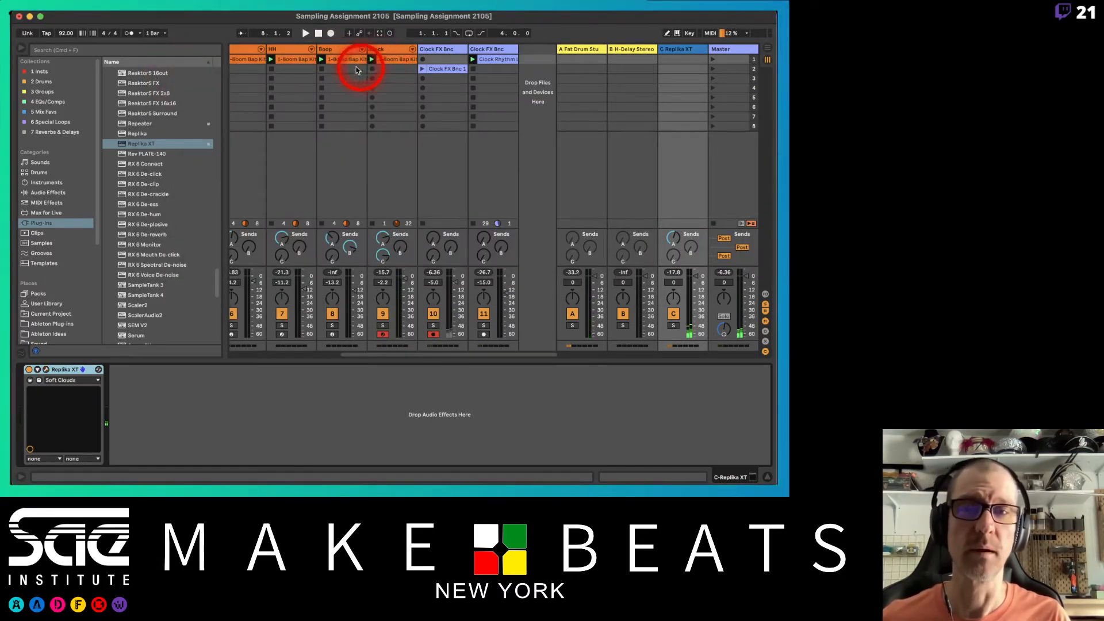
Step: Stop all clips and record the clock sound with its effects into the third slot of the Clock FX Bnc track
left_click_drag(372, 226, 527, 53)
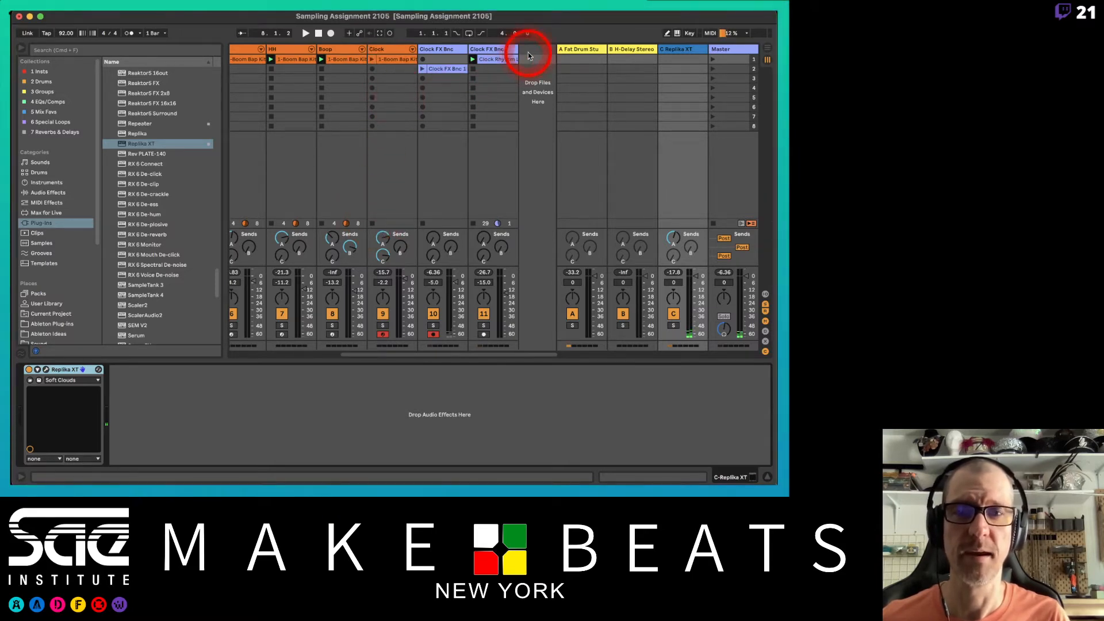
left_click(713, 223)
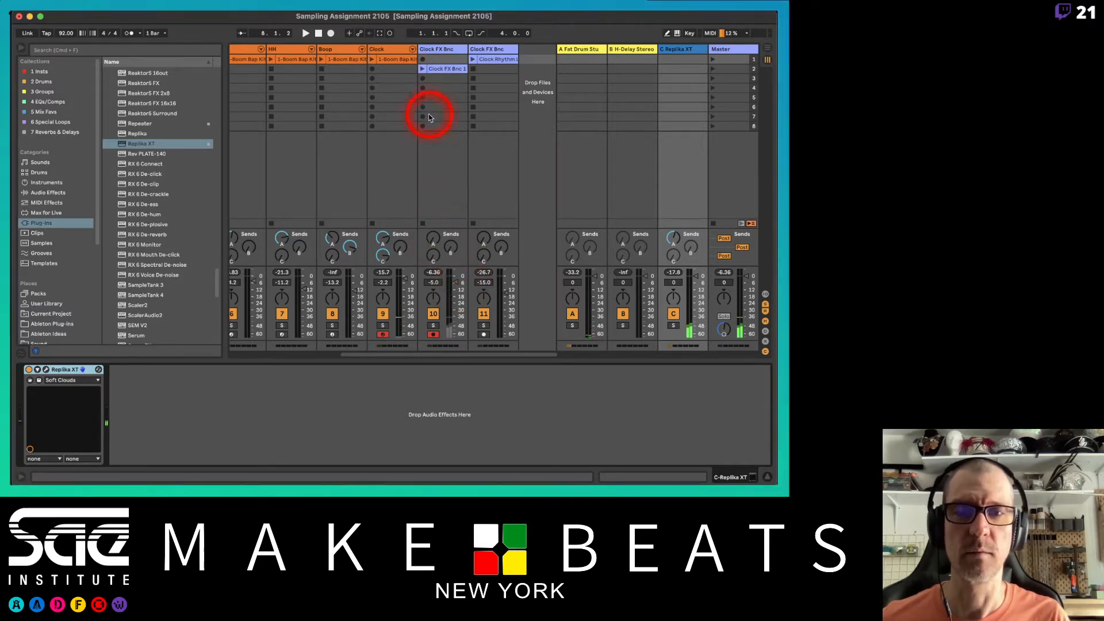
left_click(423, 78)
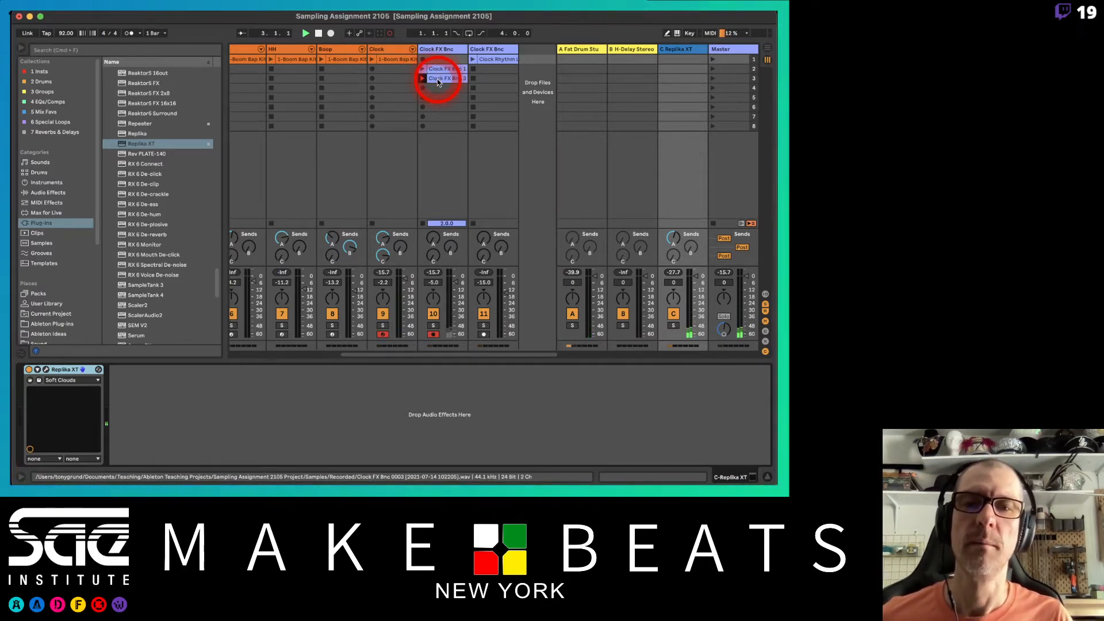
left_click(437, 78)
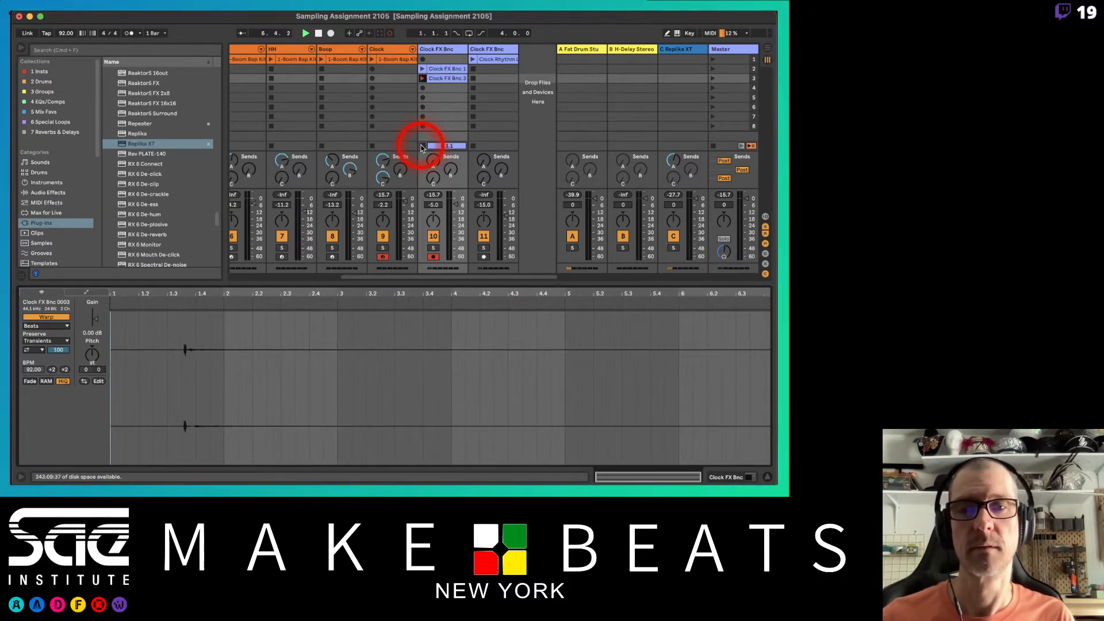
key("space")
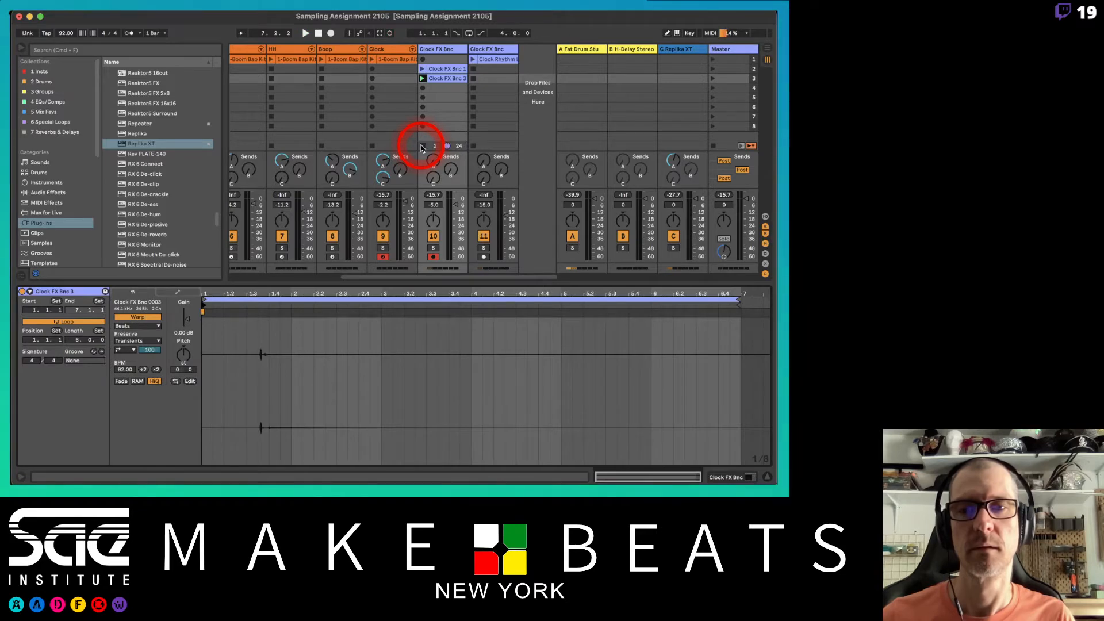
left_click(422, 147)
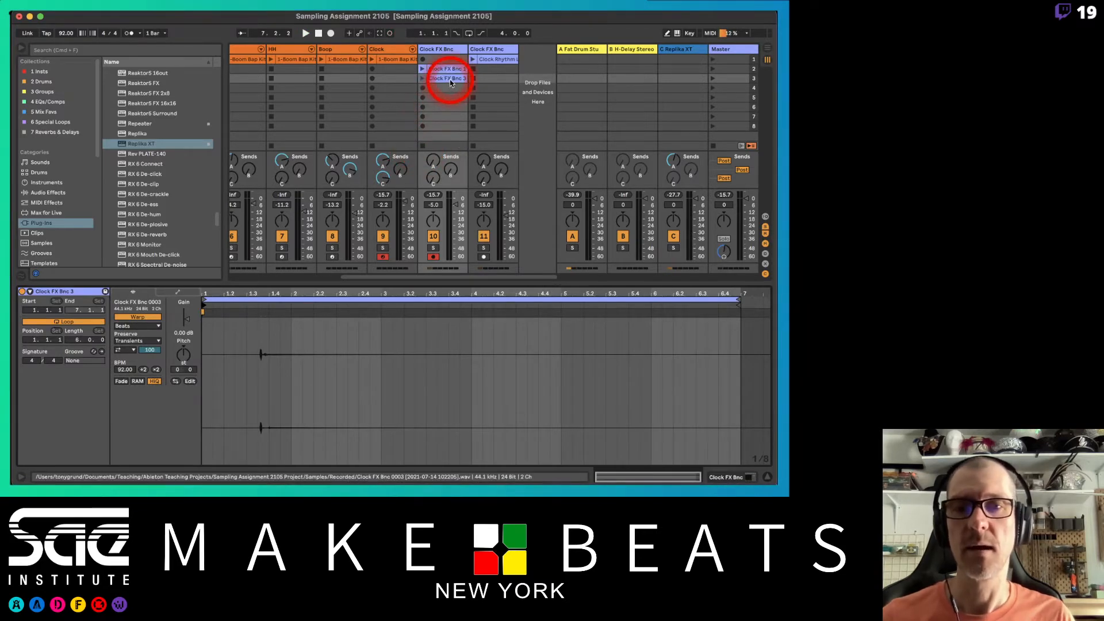
Step: Turn off Warp for the Clock FX Bnc 3 clip and crop it to start at the clock hit at 1.701 s
left_click(137, 316)
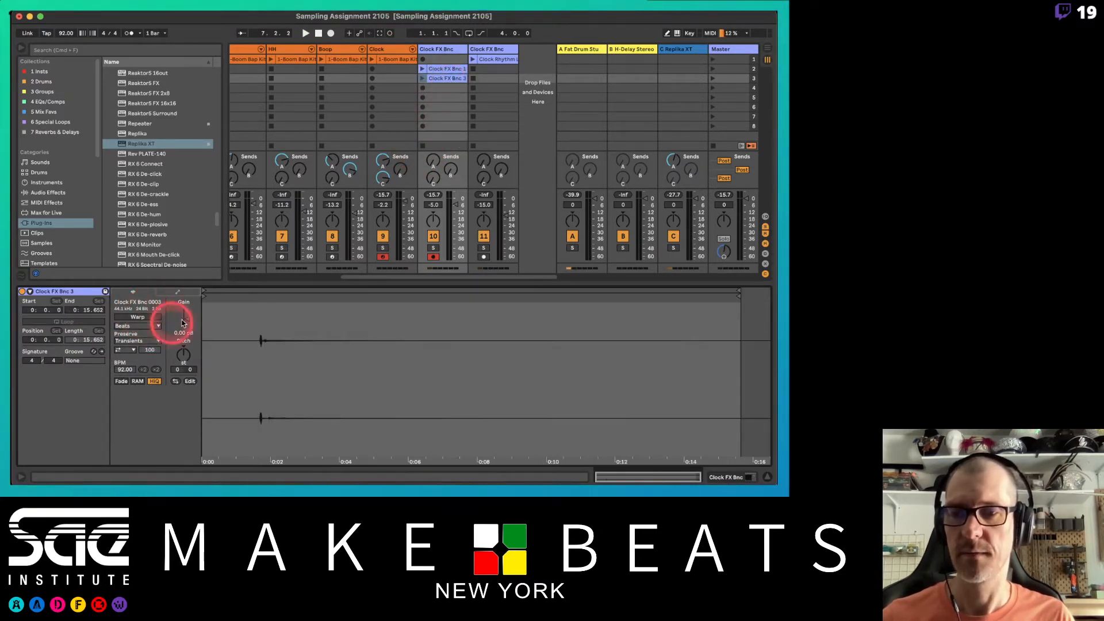
mouse_move(204, 295)
left_mouse_down()
mouse_move(254, 300)
mouse_move(266, 323)
mouse_move(377, 323)
left_mouse_up()
mouse_move(297, 297)
left_mouse_down()
mouse_move(321, 300)
mouse_move(323, 323)
mouse_move(328, 299)
mouse_move(370, 295)
mouse_move(365, 316)
mouse_move(404, 296)
mouse_move(410, 319)
left_mouse_up()
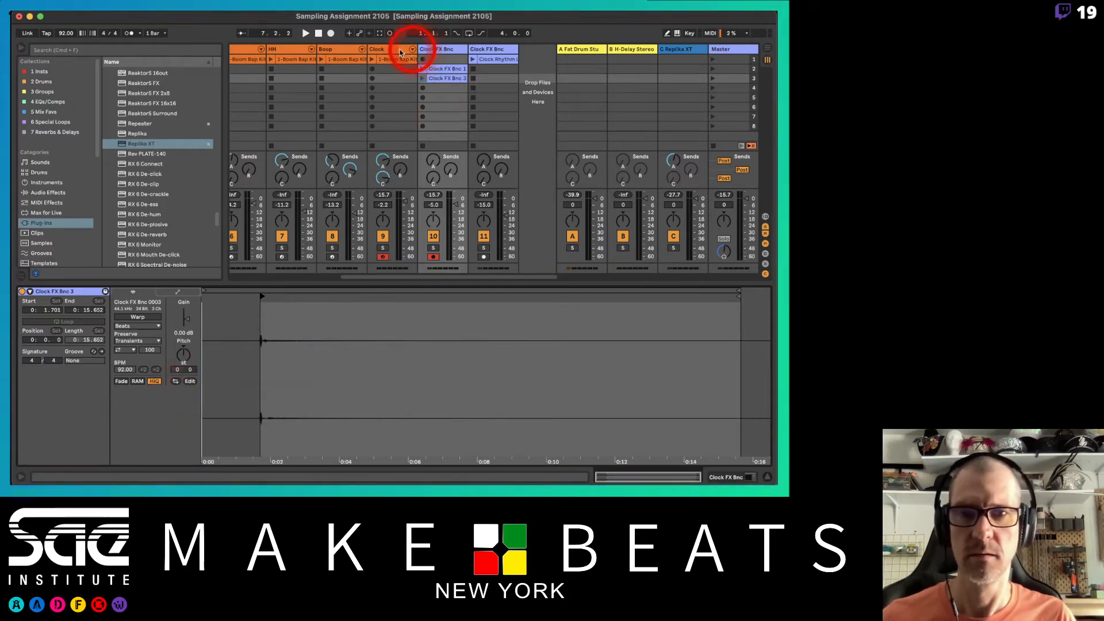
left_click(424, 54)
right_click(443, 80)
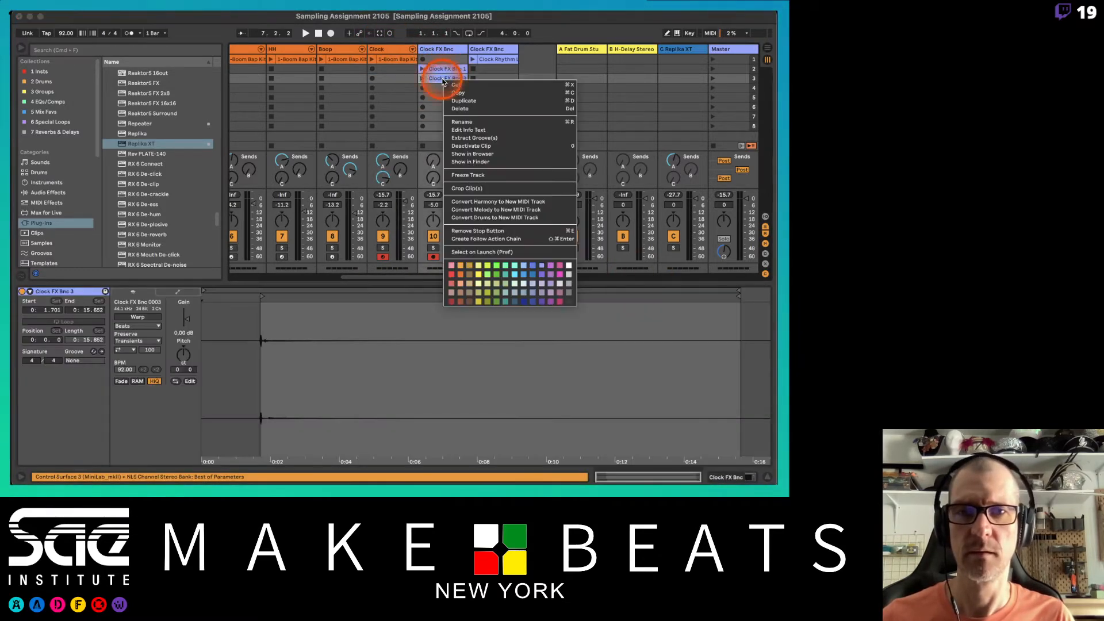
left_click(480, 188)
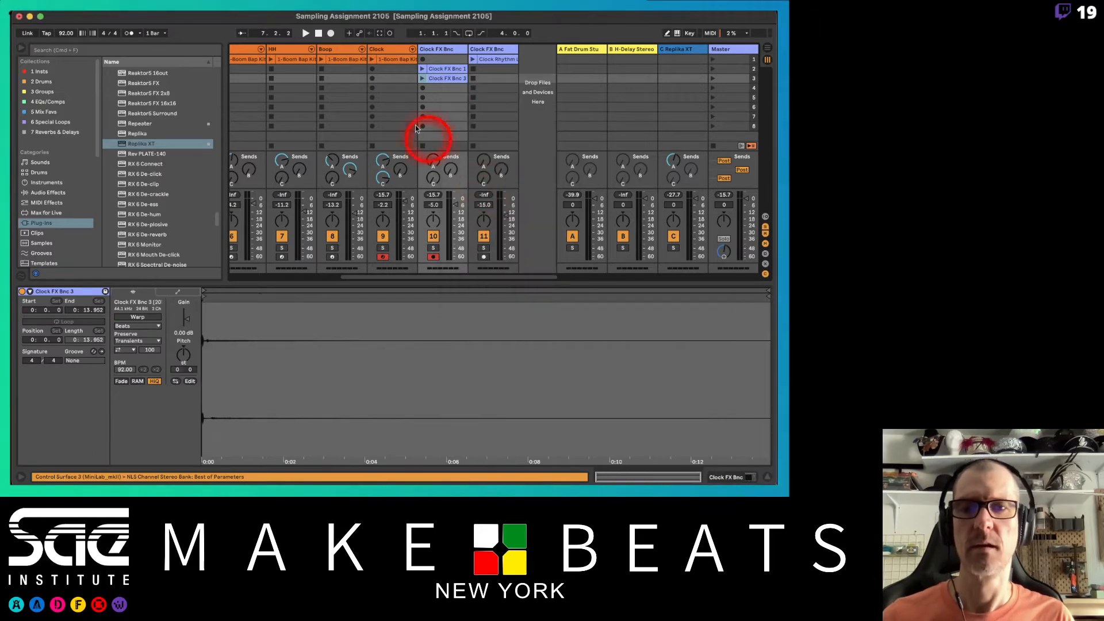
Step: Load the Clock FX Bnc 3 clip onto the G#1 pad of the Clock track's drum rack
left_click(384, 51)
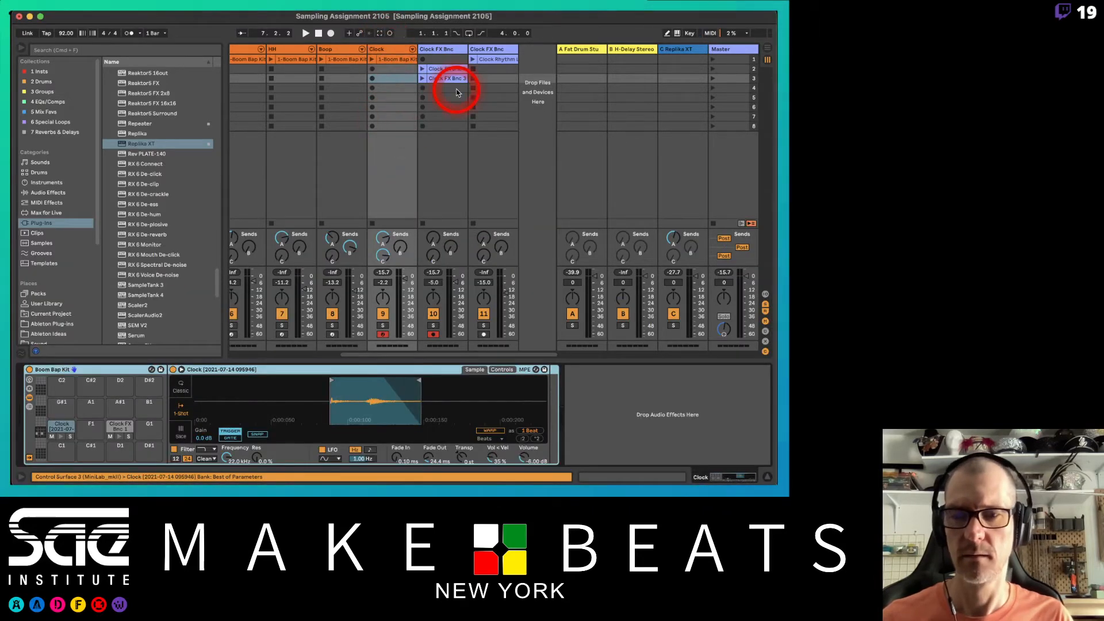
left_click_drag(453, 80, 62, 405)
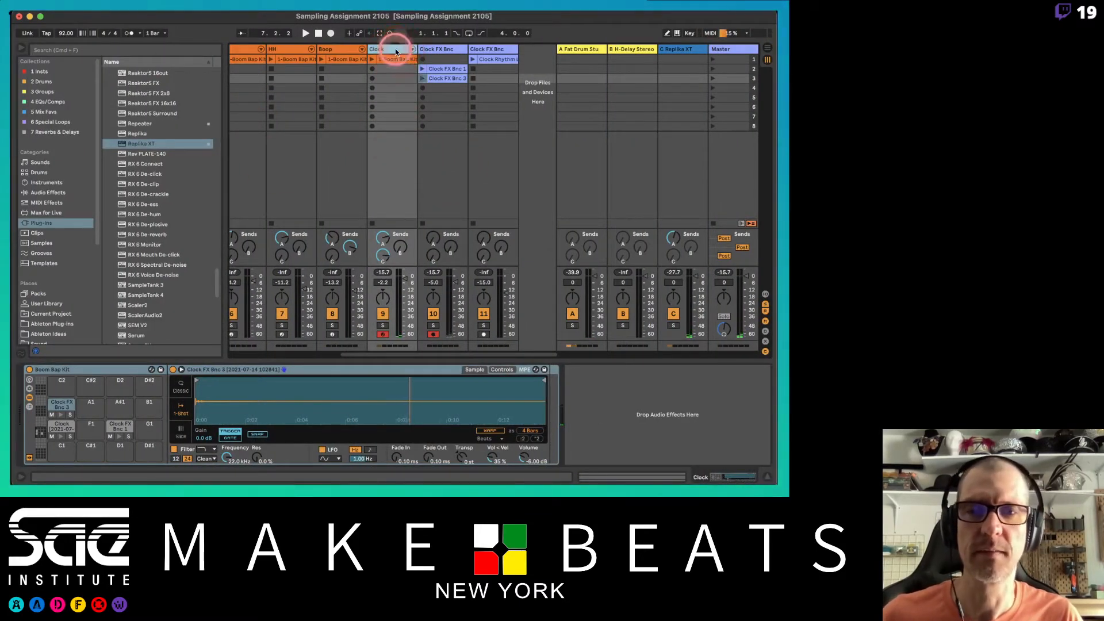
Step: Turn the Clock track's send C fully down and adjust its send A to the Fat Drum Studio return
left_click(678, 51)
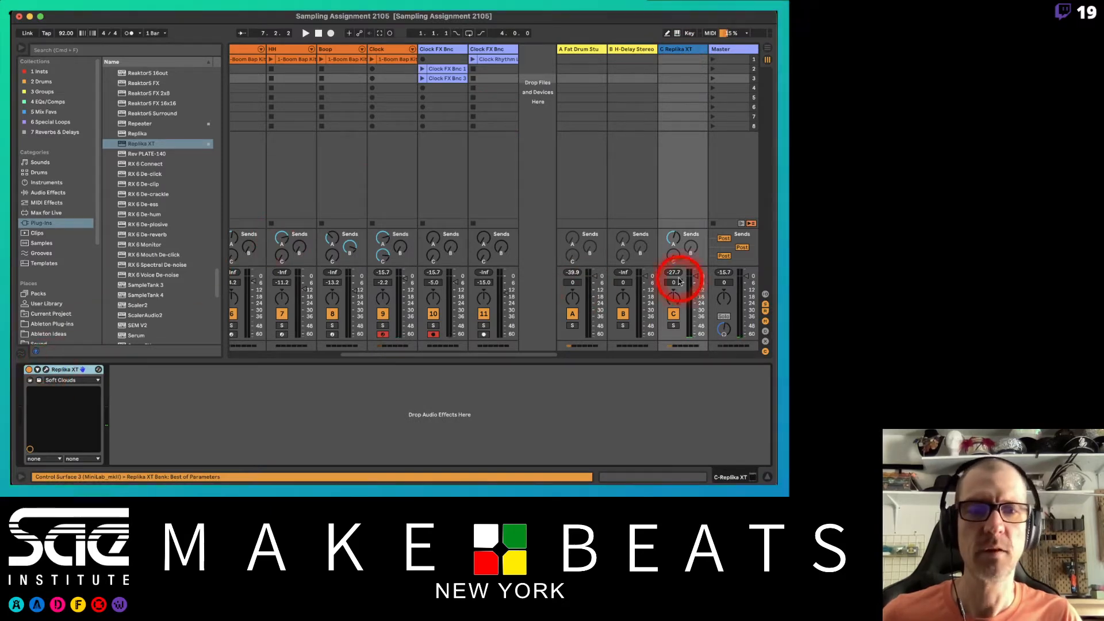
double_click(382, 257)
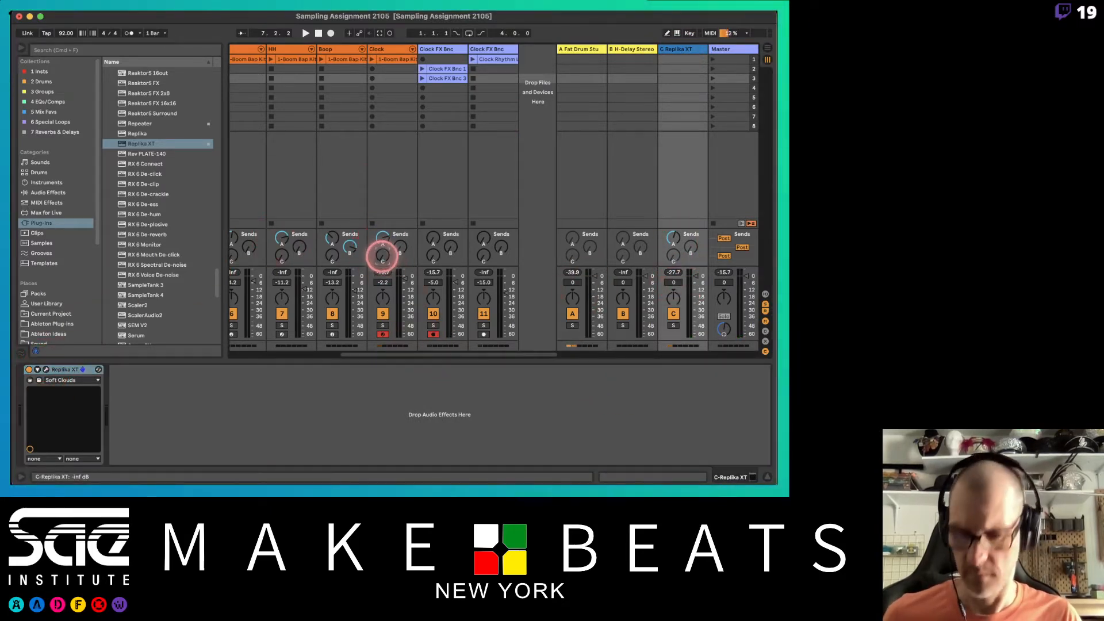
left_click(382, 240)
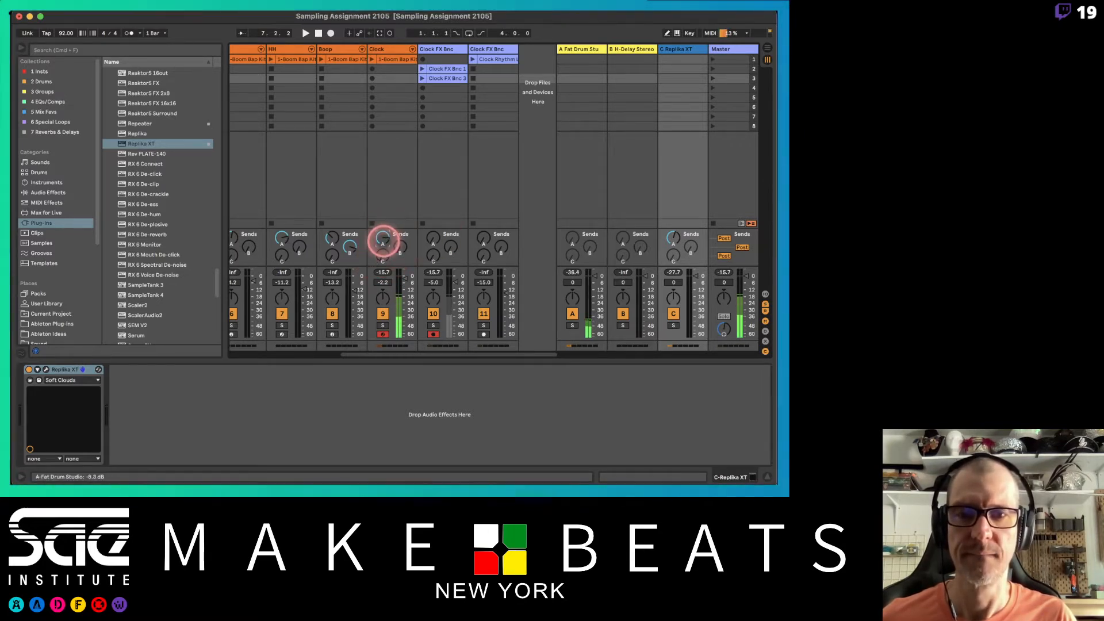
left_click(384, 244)
Step: Record the clock sound with its reverb into the fourth slot of the first Clock FX Bnc track and stop playback
left_click(455, 74)
left_click(423, 88)
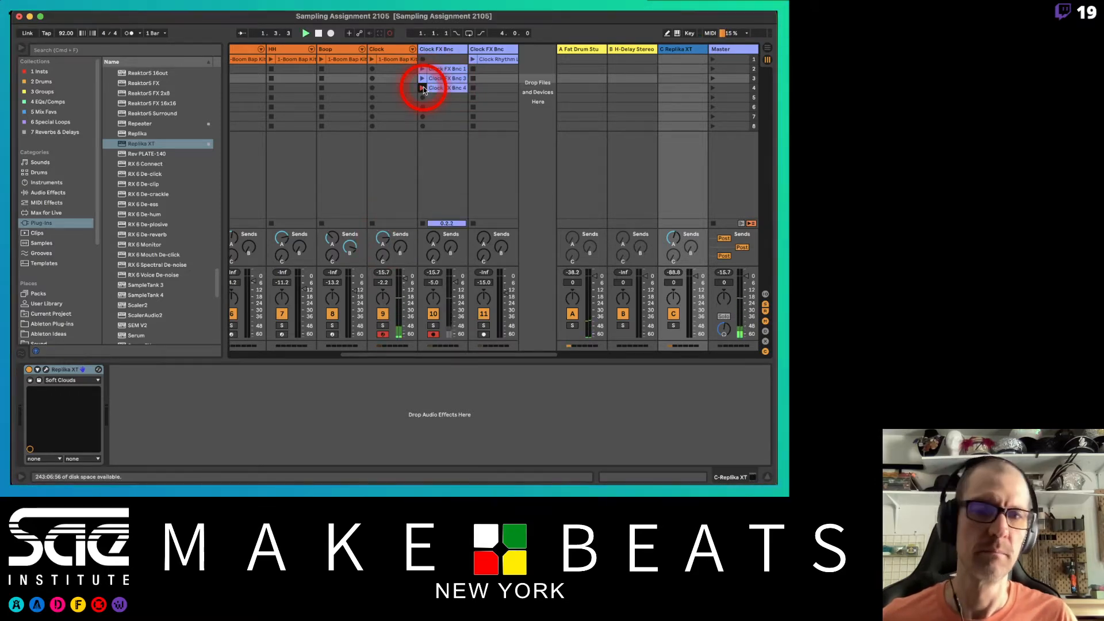
key("space")
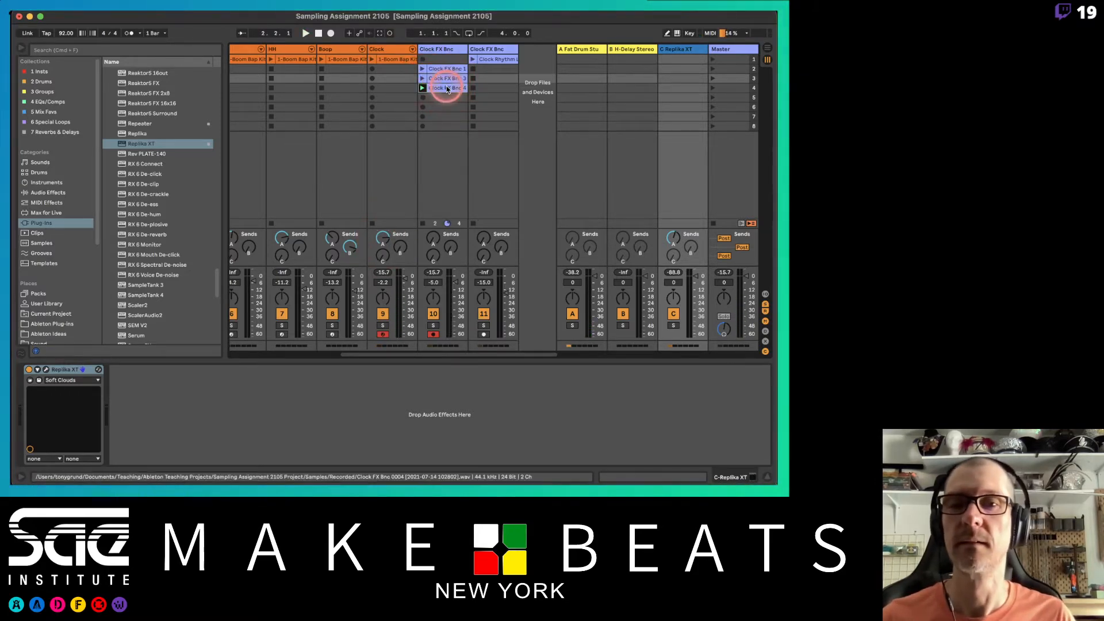
Step: Turn off Warp for the Clock FX Bnc 4 clip and move its start to the clock hit at 0.563 s
double_click(447, 88)
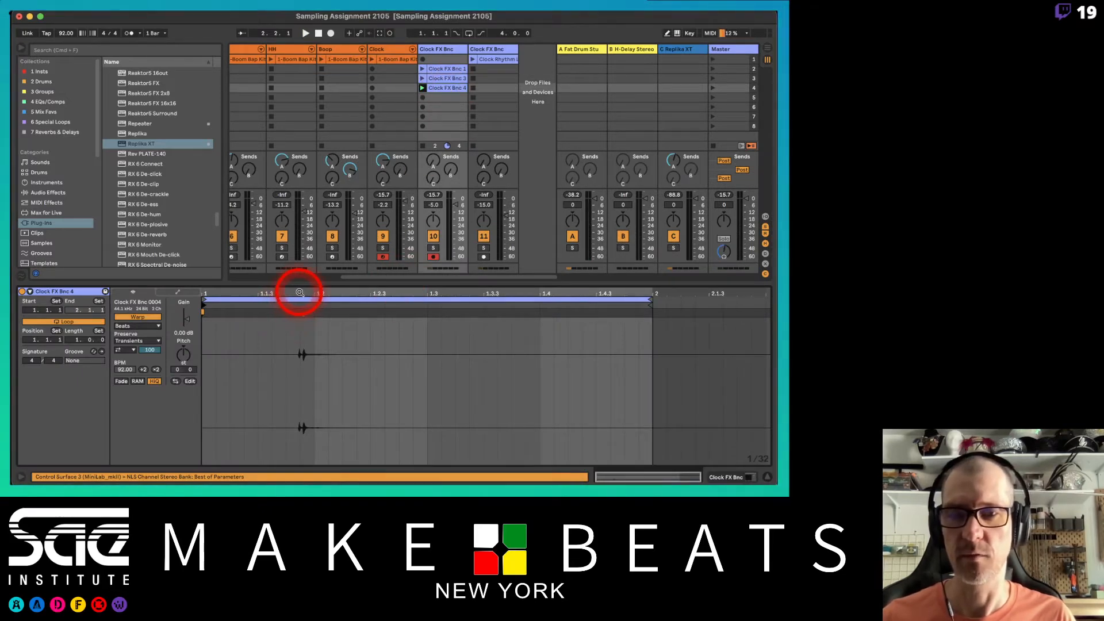
left_click(154, 317)
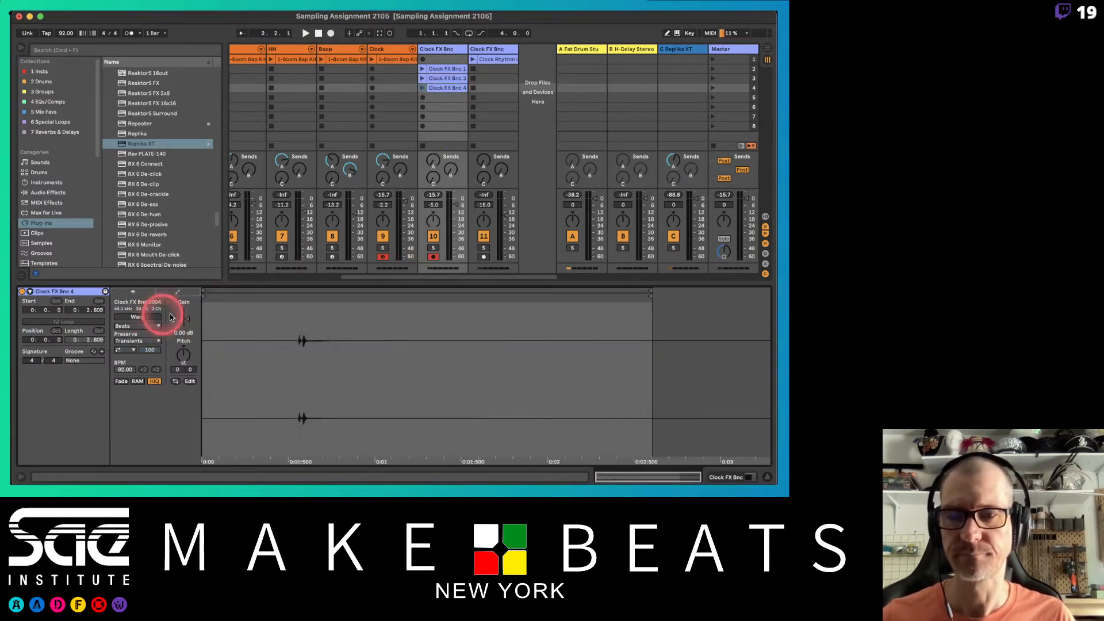
mouse_move(203, 297)
left_mouse_down()
mouse_move(292, 300)
mouse_move(298, 320)
mouse_move(410, 289)
left_mouse_up()
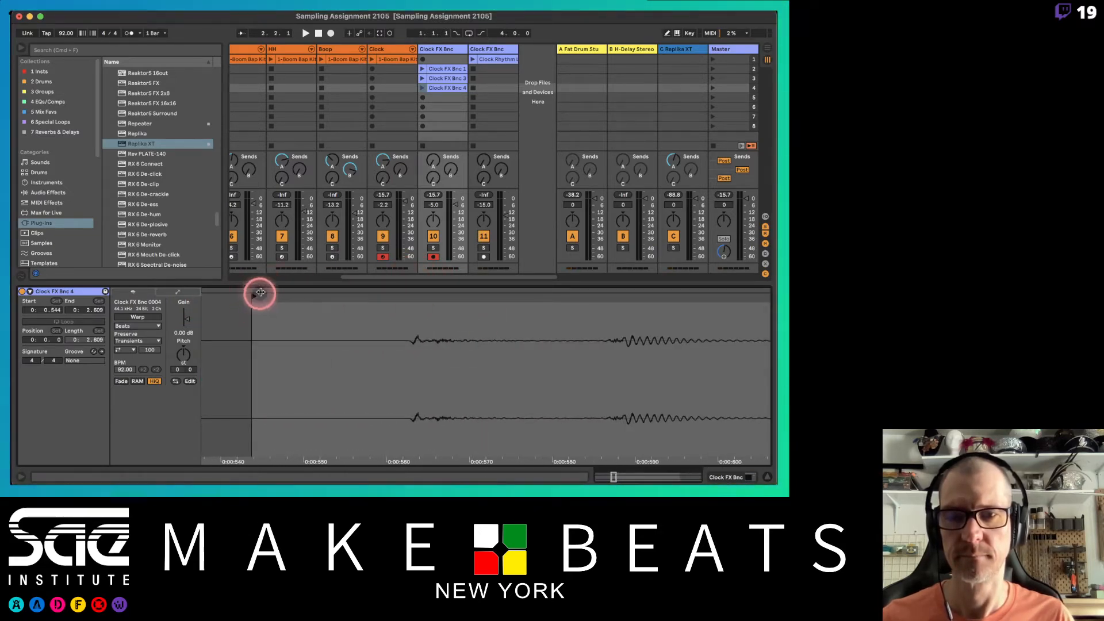
mouse_move(257, 294)
left_mouse_down()
mouse_move(380, 306)
mouse_move(407, 324)
left_mouse_up()
key("x")
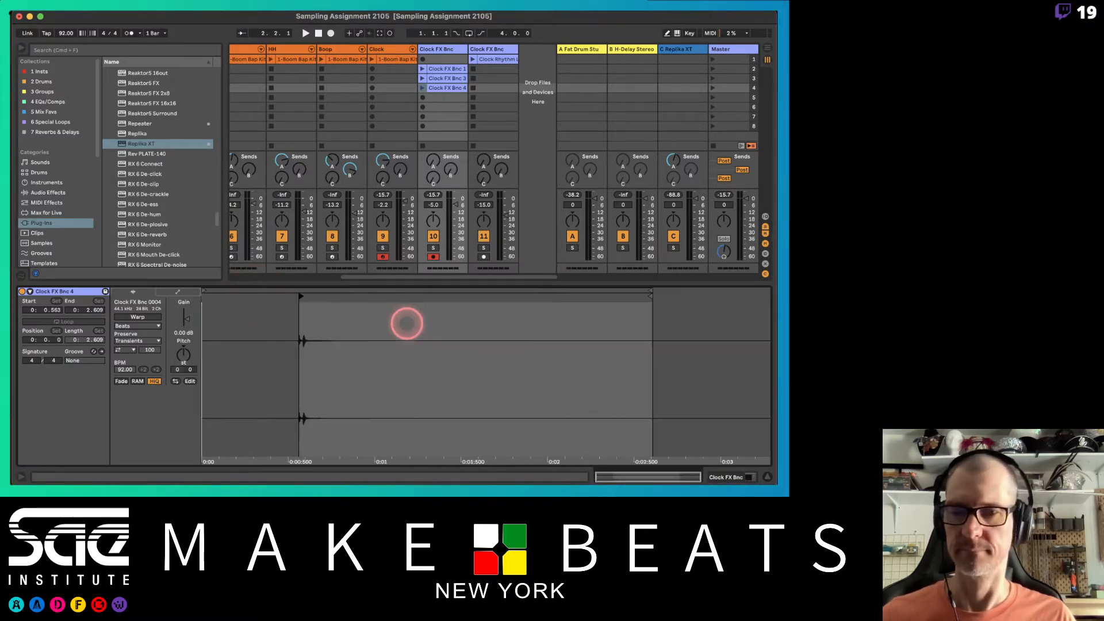
Step: Turn the Clock track's send A fully down, then audition Clock FX Bnc 4, set its end to 1.812 s and crop it
left_click(382, 163)
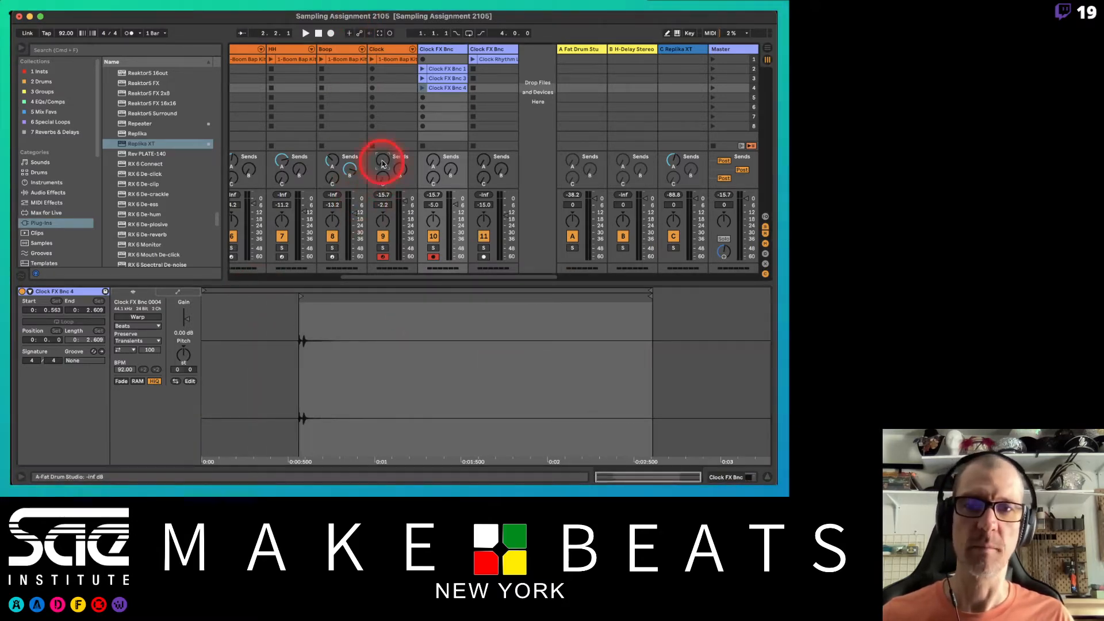
mouse_move(657, 297)
left_mouse_down()
mouse_move(535, 310)
mouse_move(565, 308)
left_mouse_up()
left_click(423, 88)
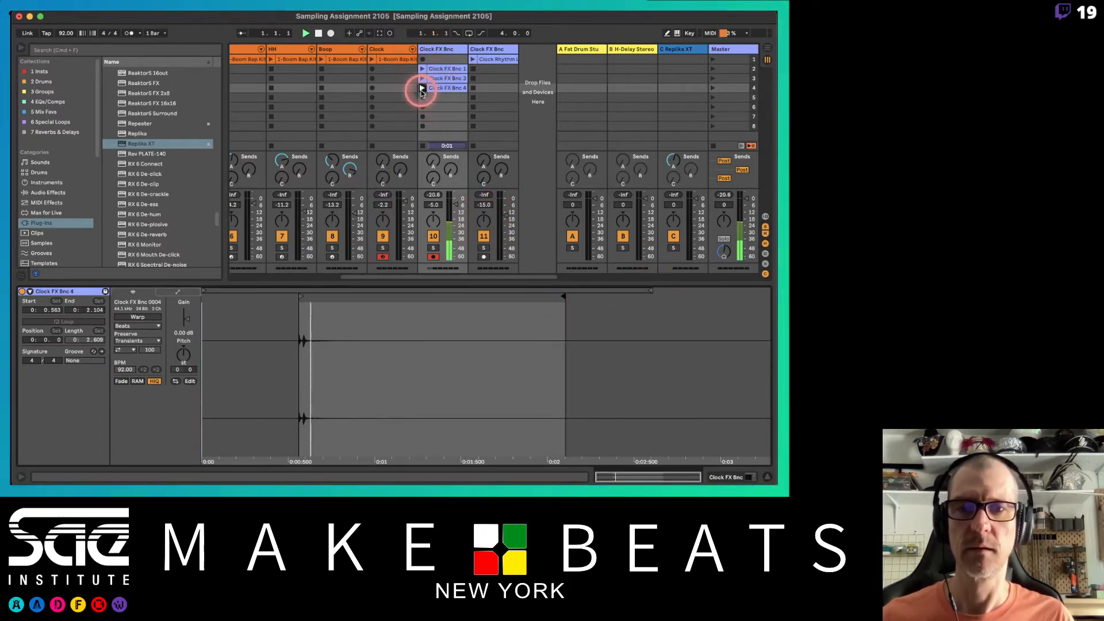
key("space")
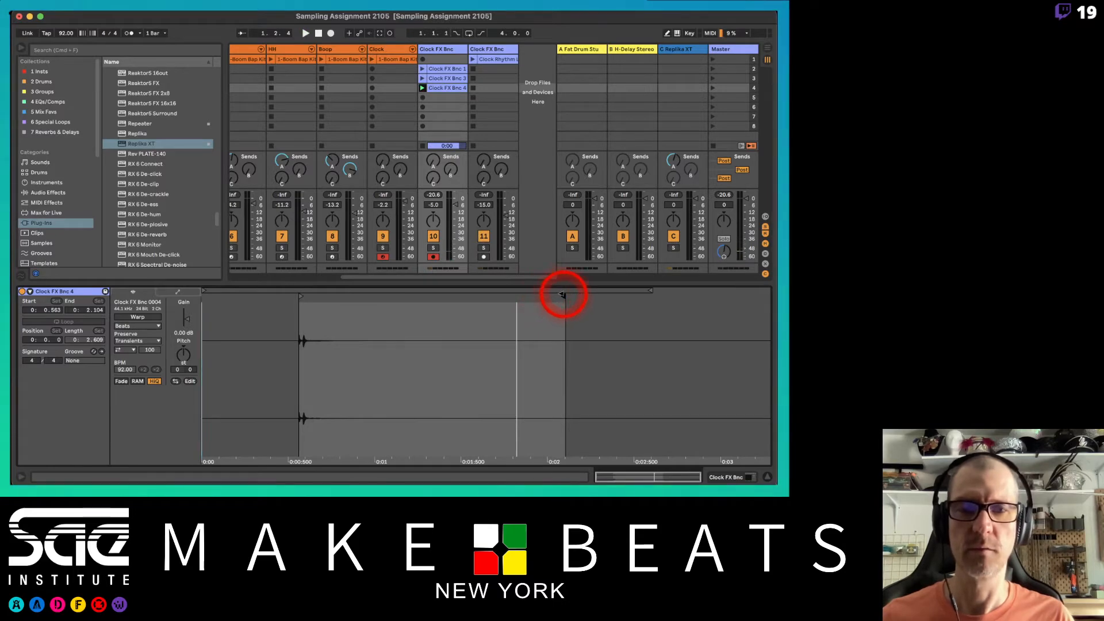
left_click_drag(562, 294, 466, 295)
left_click(423, 88)
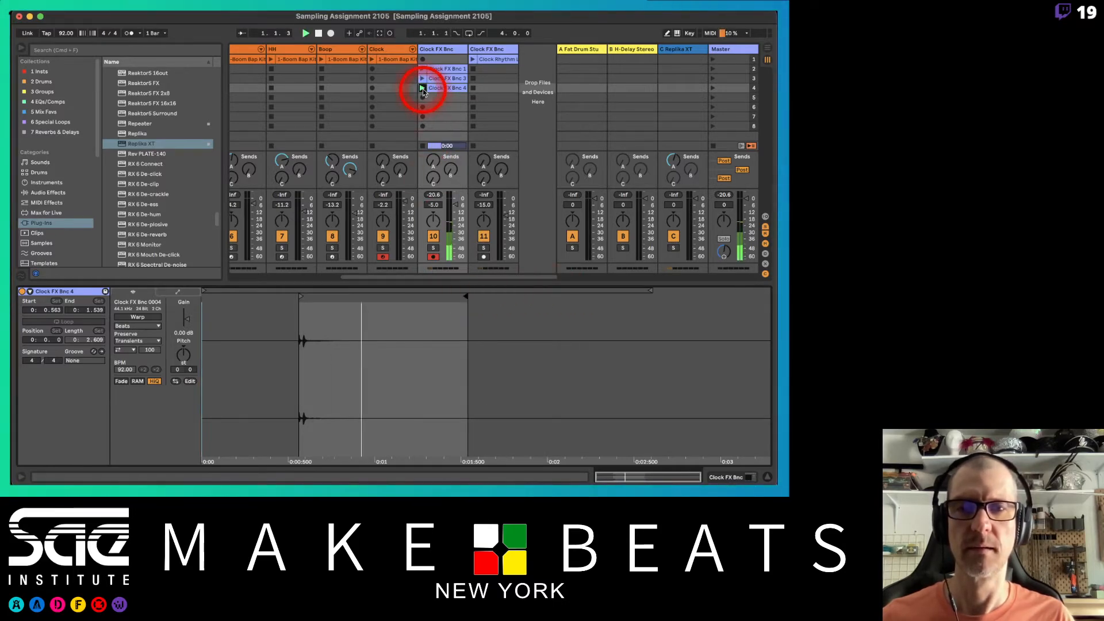
left_click_drag(464, 298, 512, 298)
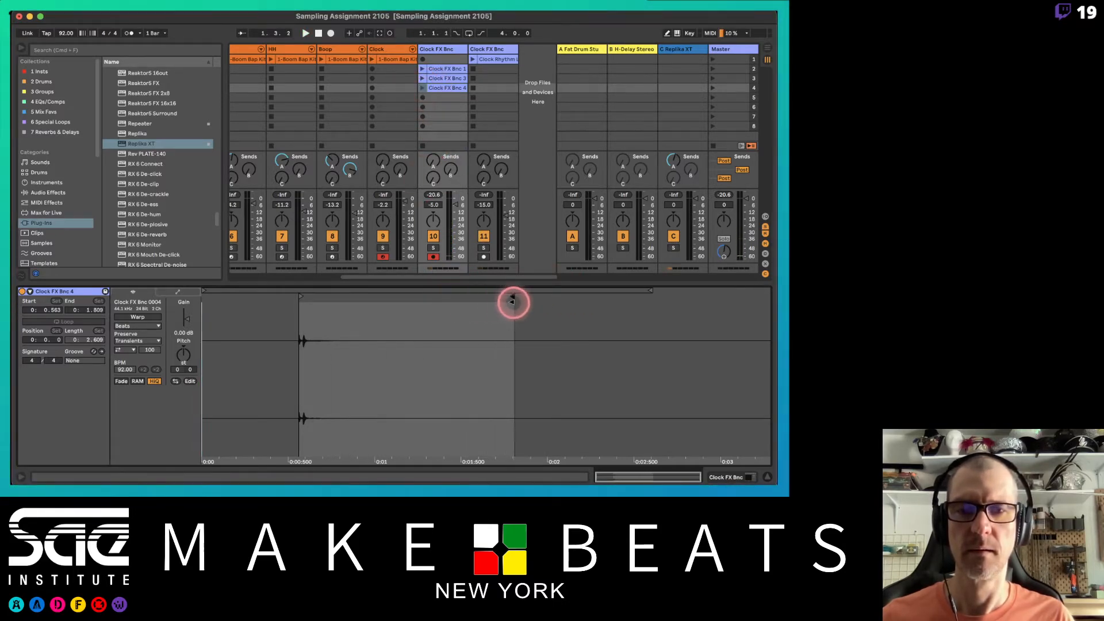
right_click(441, 92)
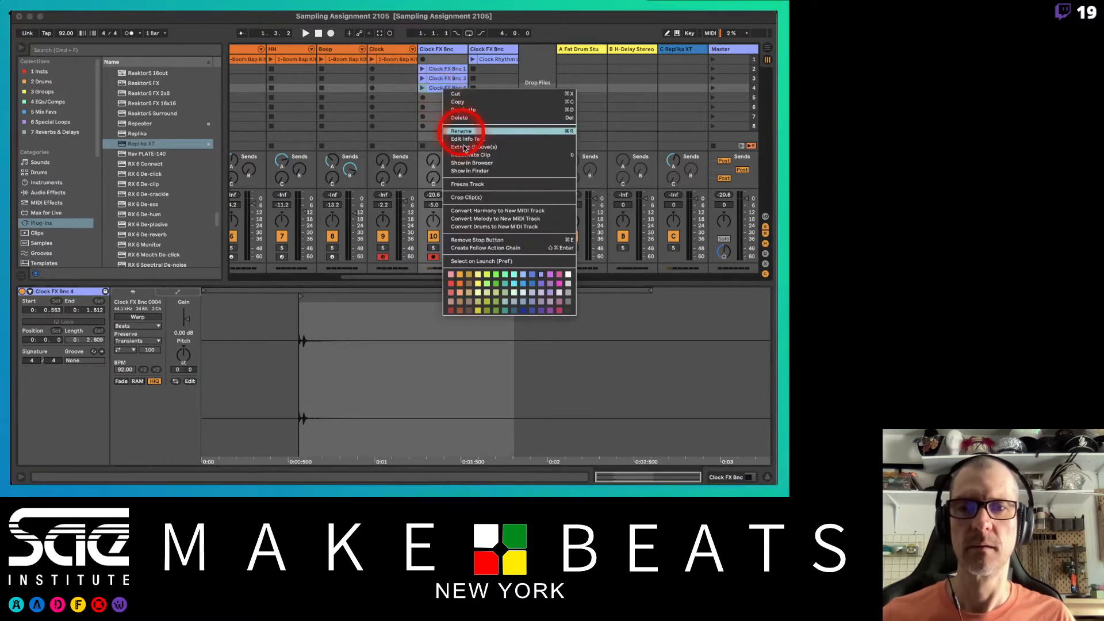
left_click(469, 198)
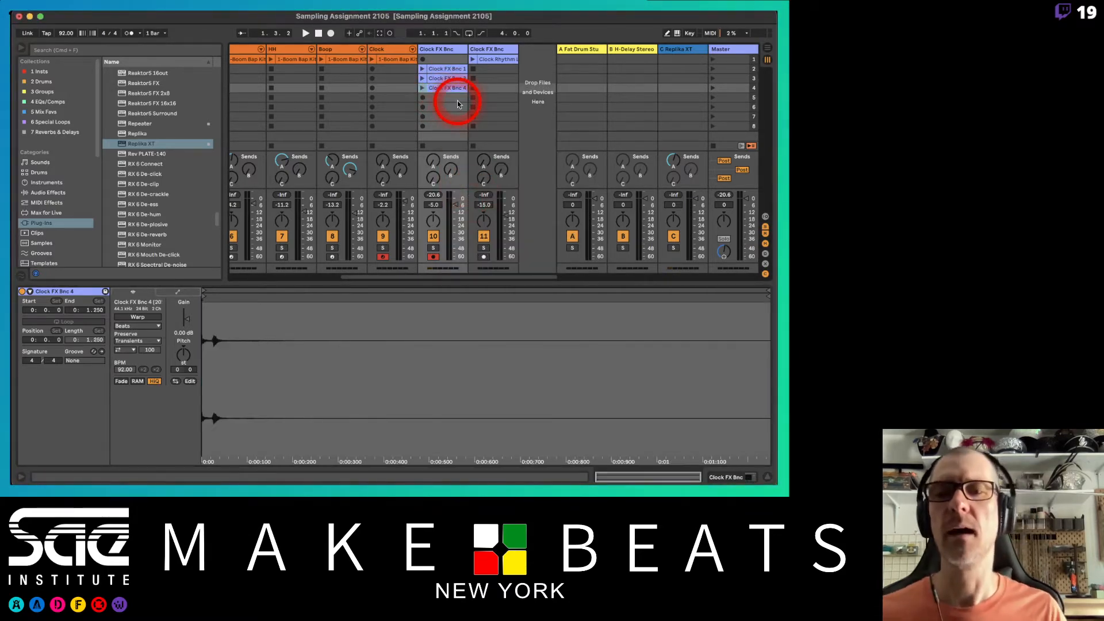
Step: Move the original Clock sample to the D#1 pad and load the Clock FX Bnc 4 clip onto the E1 pad
left_click(390, 50)
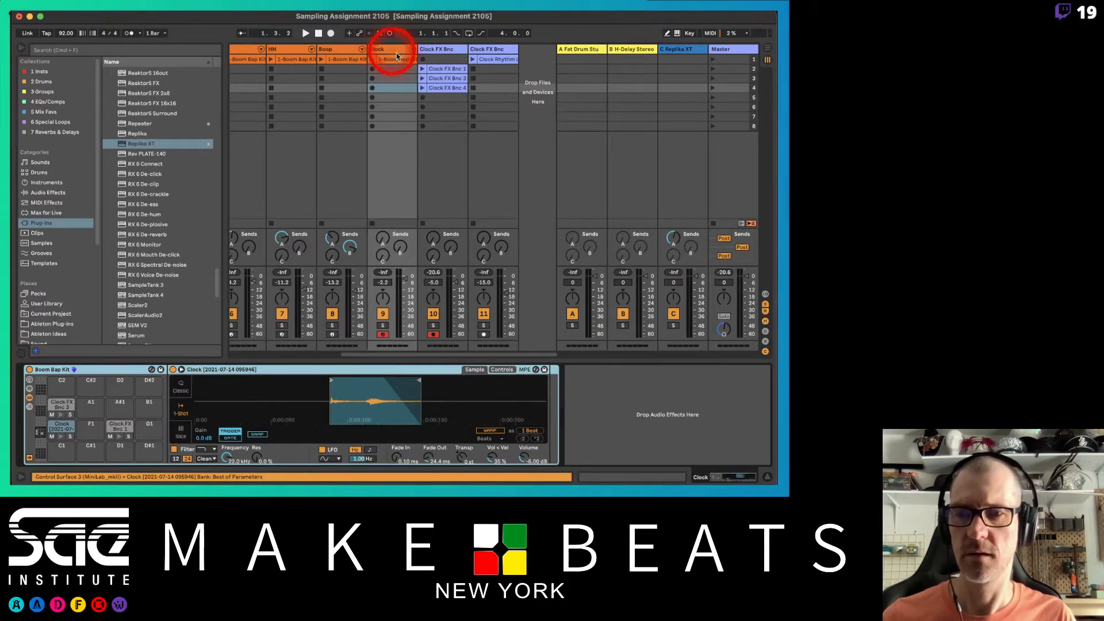
left_click(454, 87)
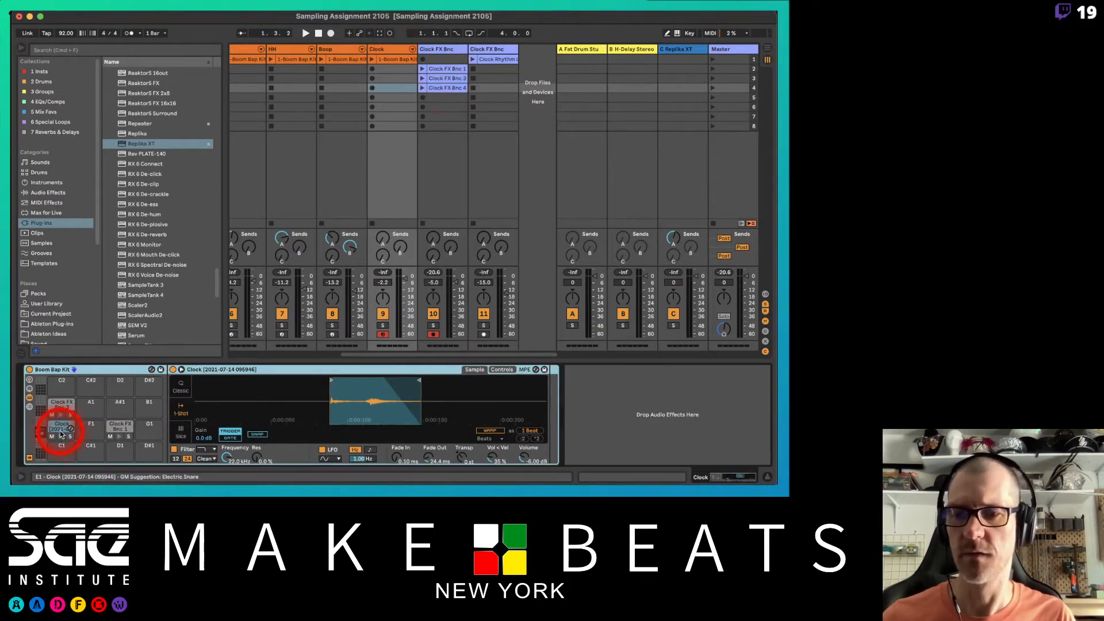
left_click_drag(61, 427, 150, 455)
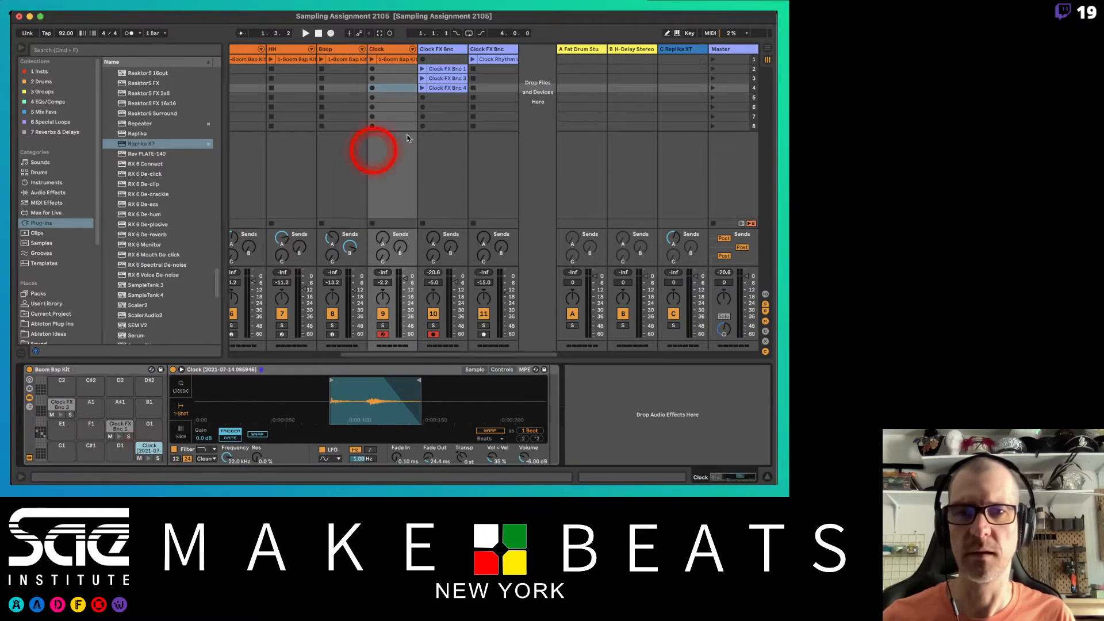
left_click_drag(443, 90, 60, 431)
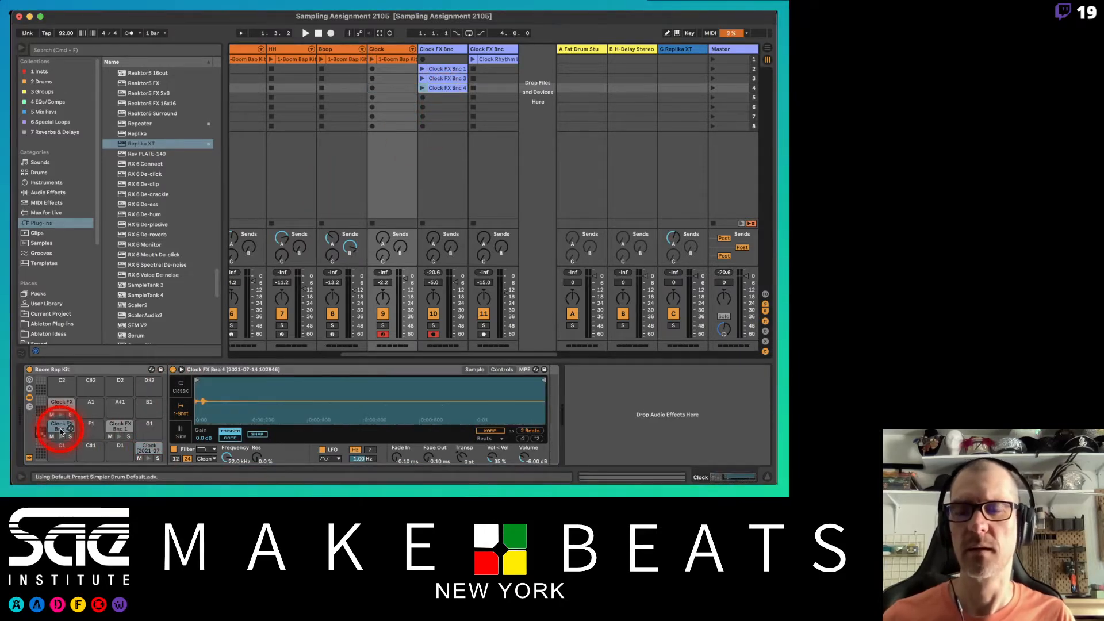
Step: Move the bar 7 note in the Clock track's MIDI clip to the Clock FX Bnc 3 row and play scene 1
double_click(401, 59)
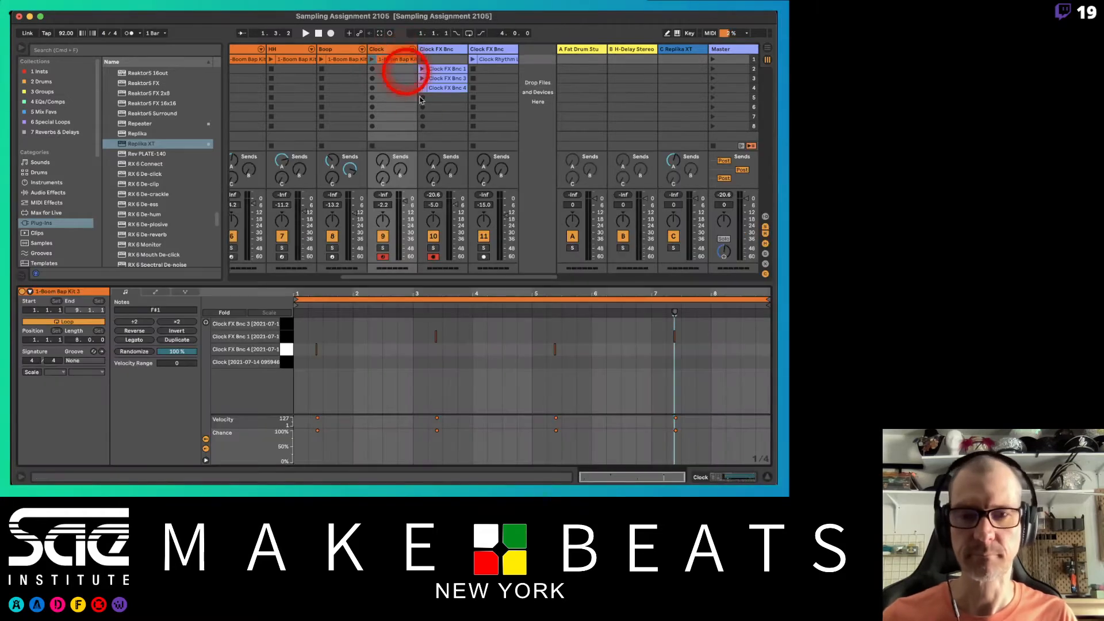
left_click(675, 336)
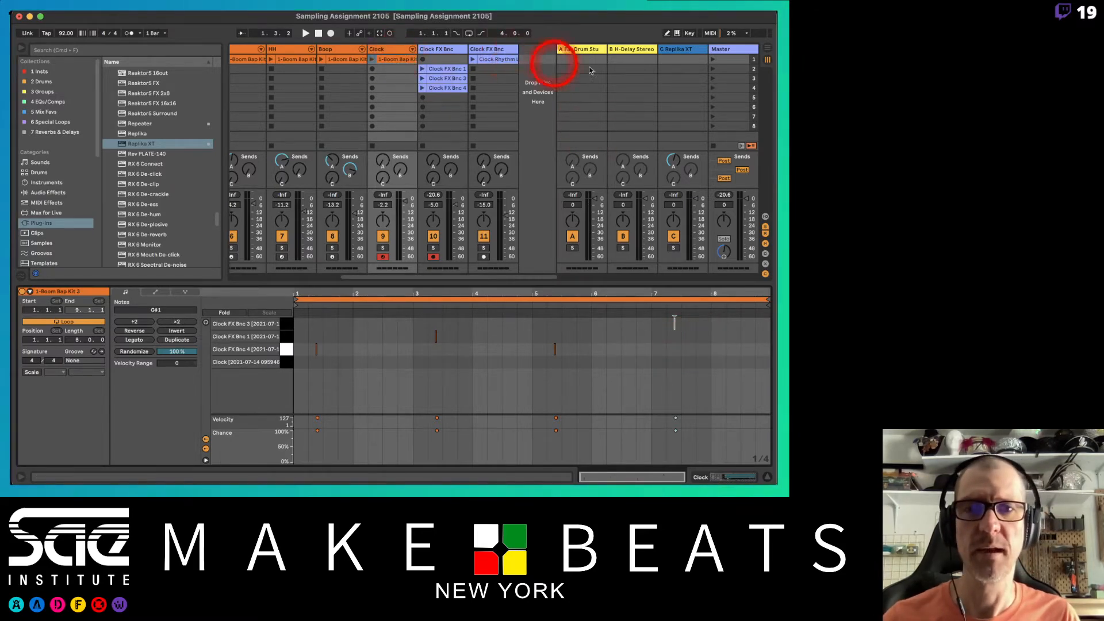
left_click(713, 59)
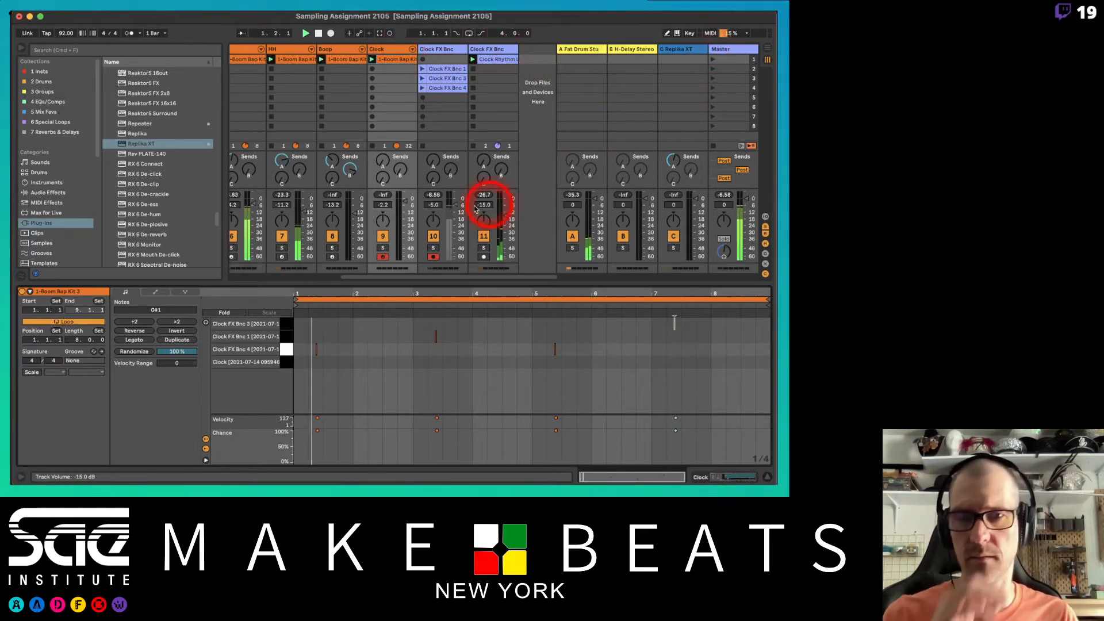
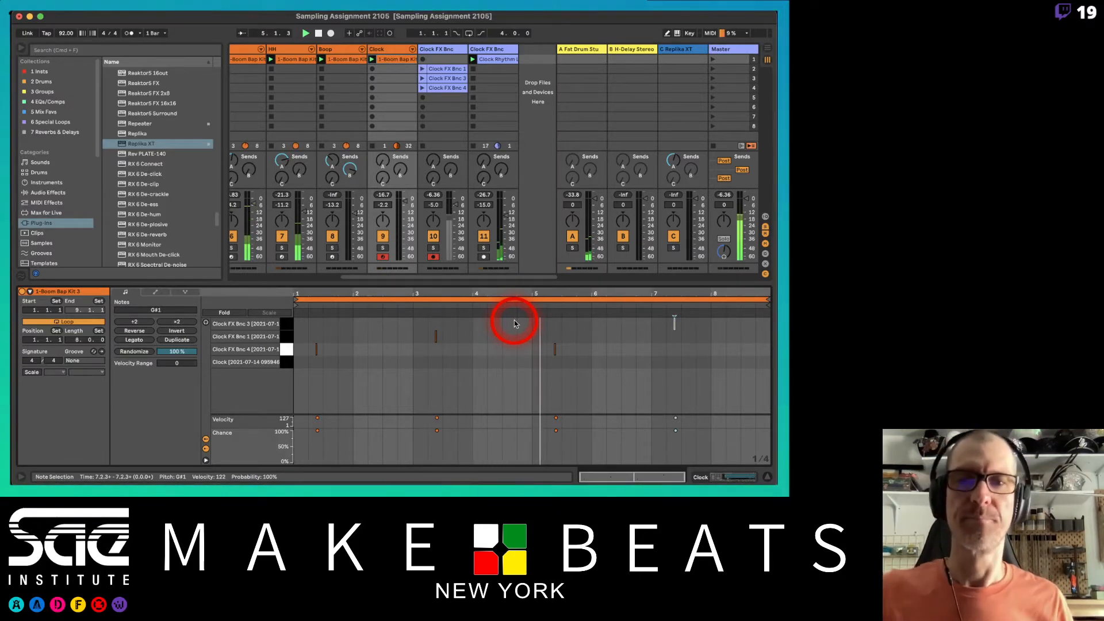
key("super+Tab")
key("super+Tab")
key("super+Tab")
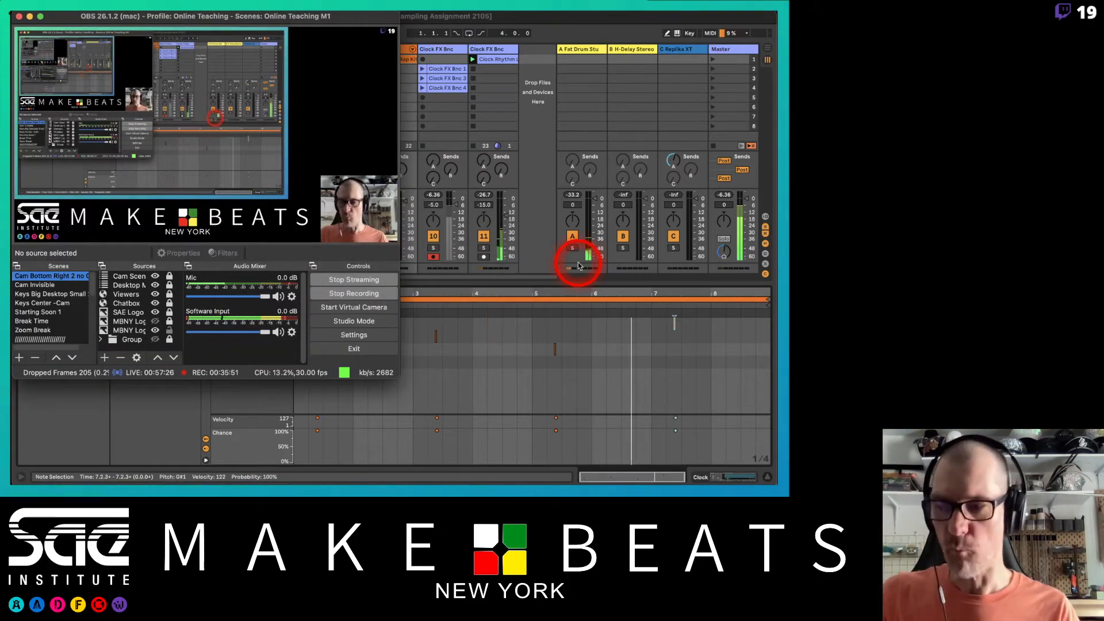
left_click(556, 25)
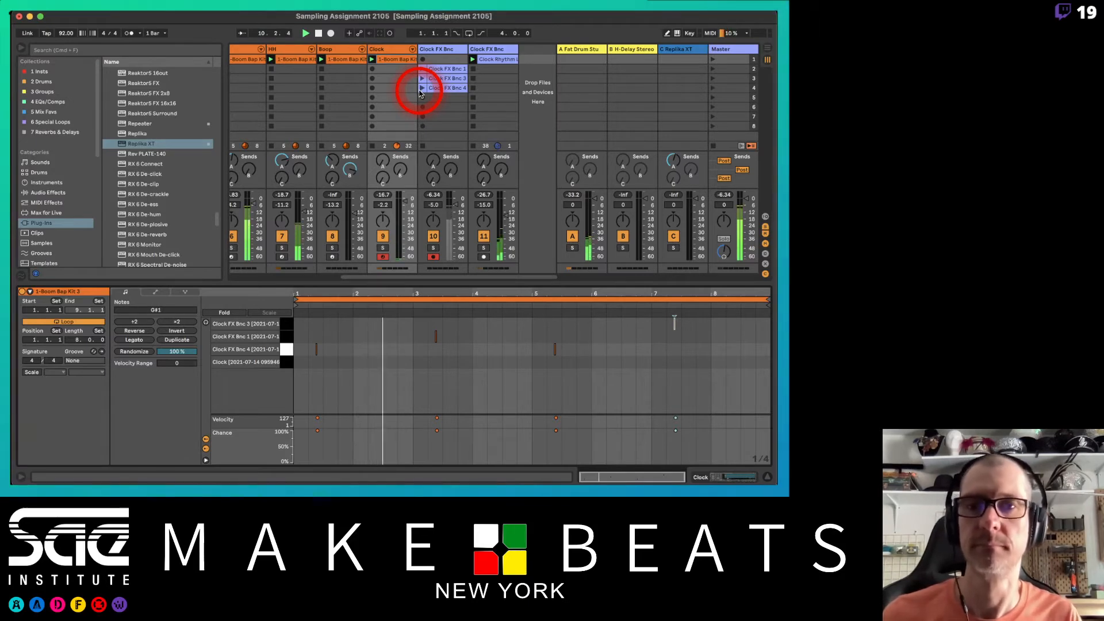
scroll(419, 94, "left", 5)
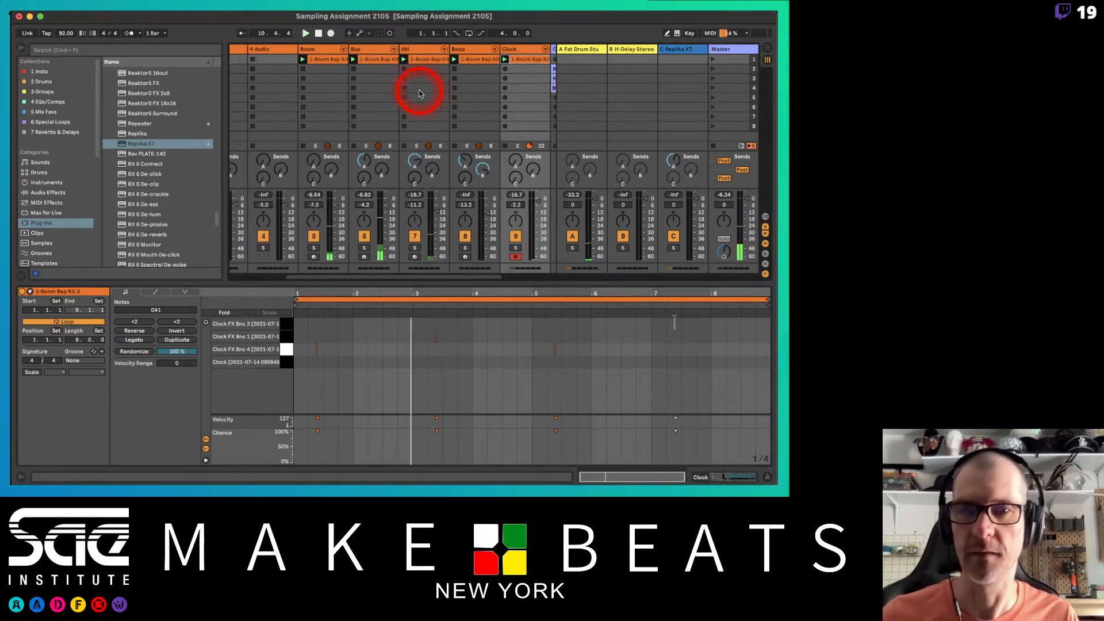
scroll(419, 93, "right", 4)
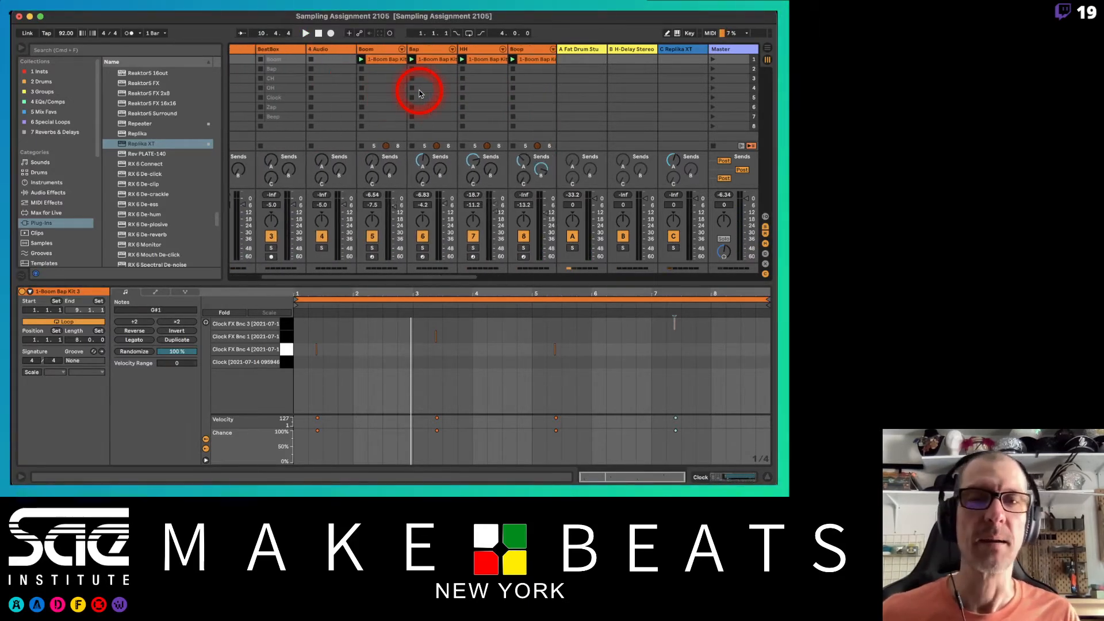
scroll(419, 94, "right", 3)
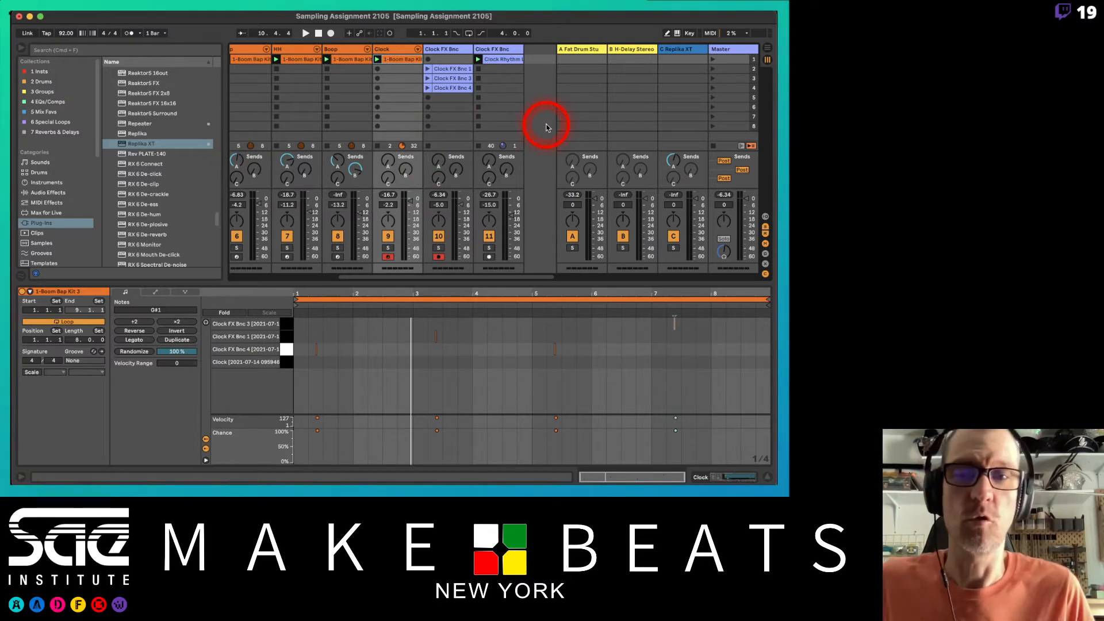
scroll(499, 101, "left", 1)
scroll(499, 102, "left", 1)
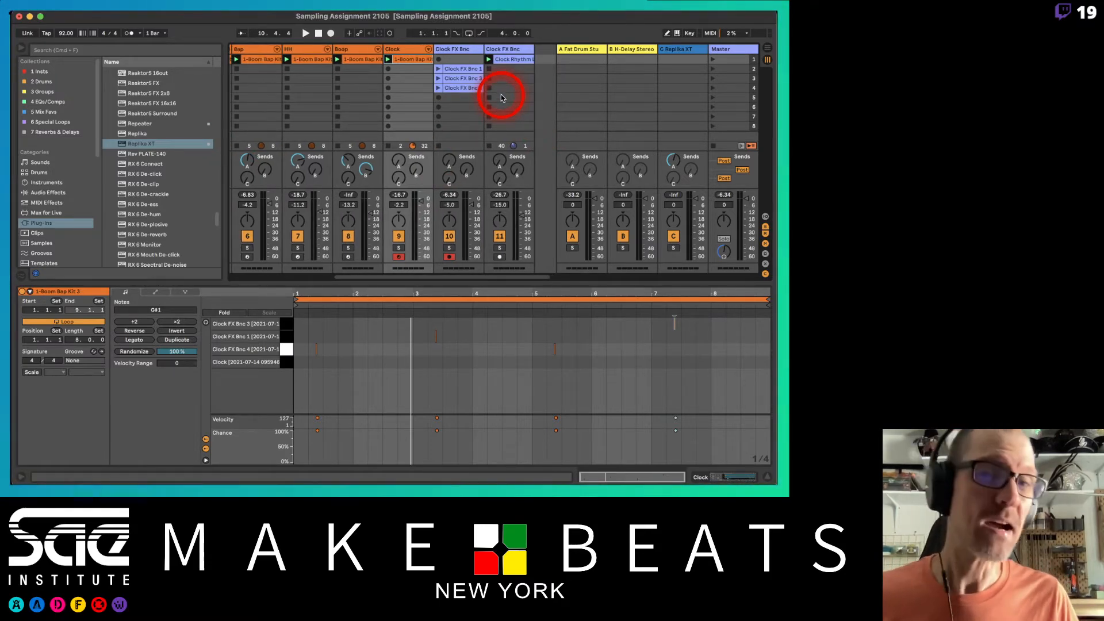
Step: Delete the Clock FX Bnc track holding the recorded takes, reopen the Clock track's MIDI clip and play the beat
left_click(456, 49)
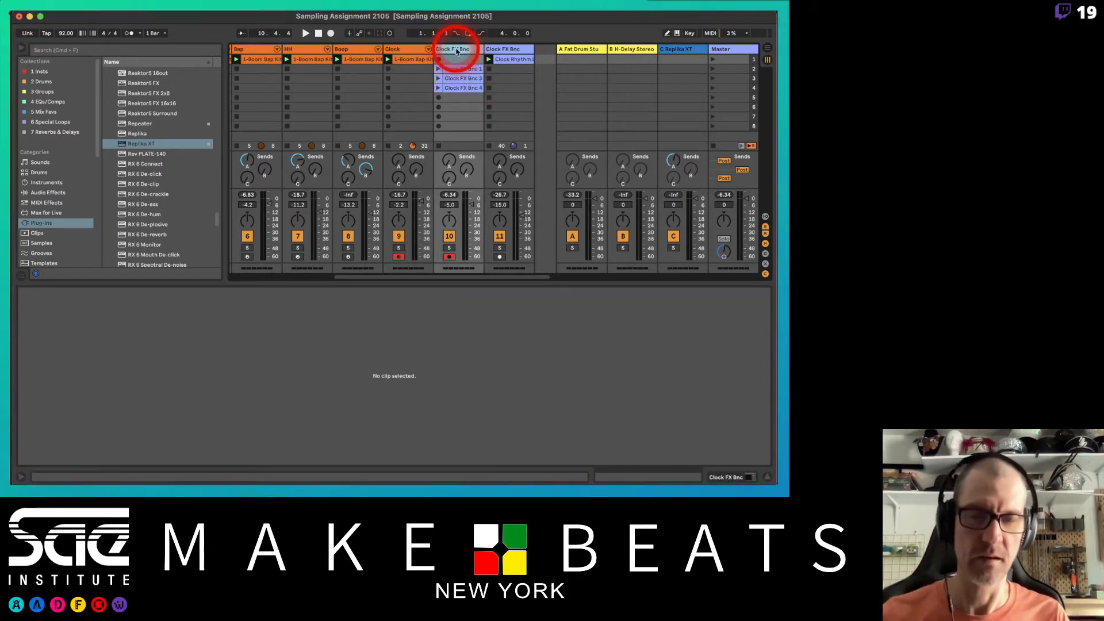
key("Delete")
left_click(452, 60)
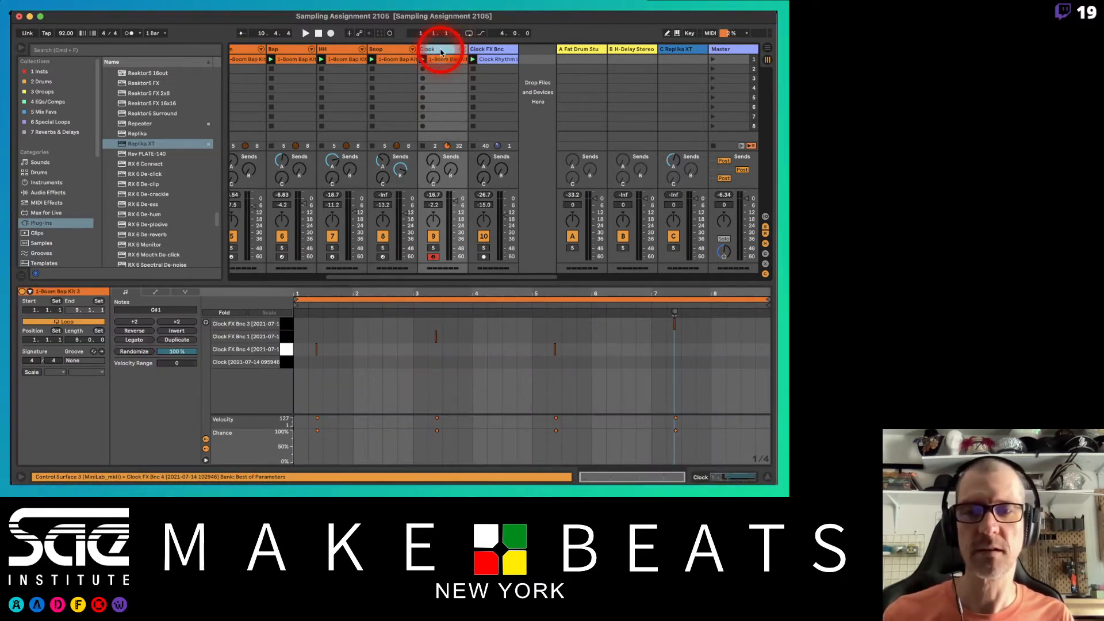
key("space")
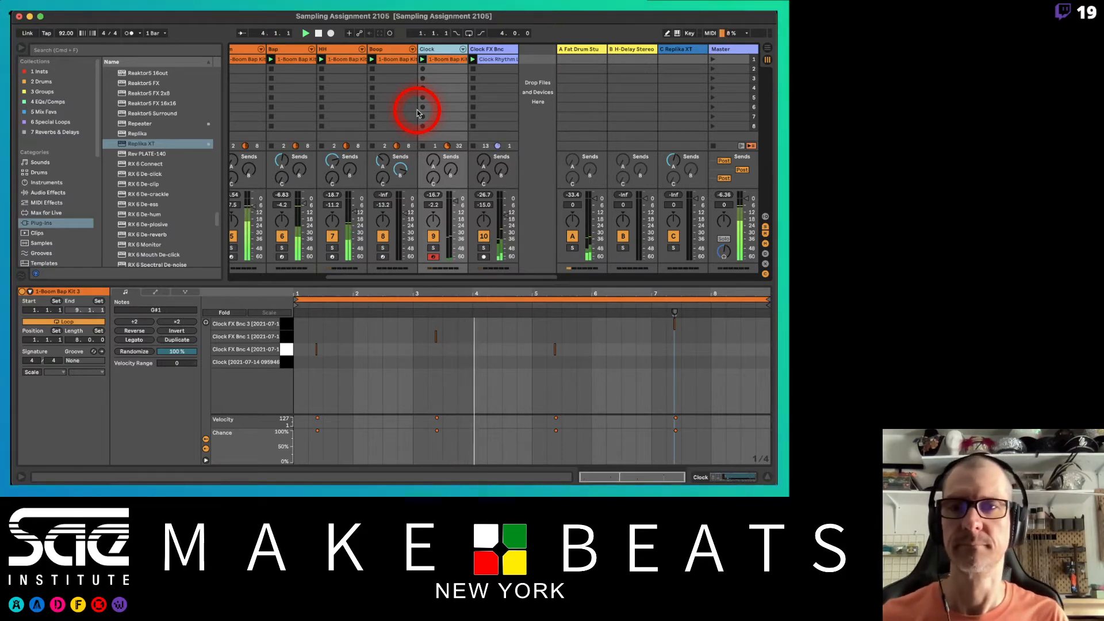
Step: Stop all playing clips and launch only the Bap track's first clip to hear it alone
scroll(418, 113, "left", 5)
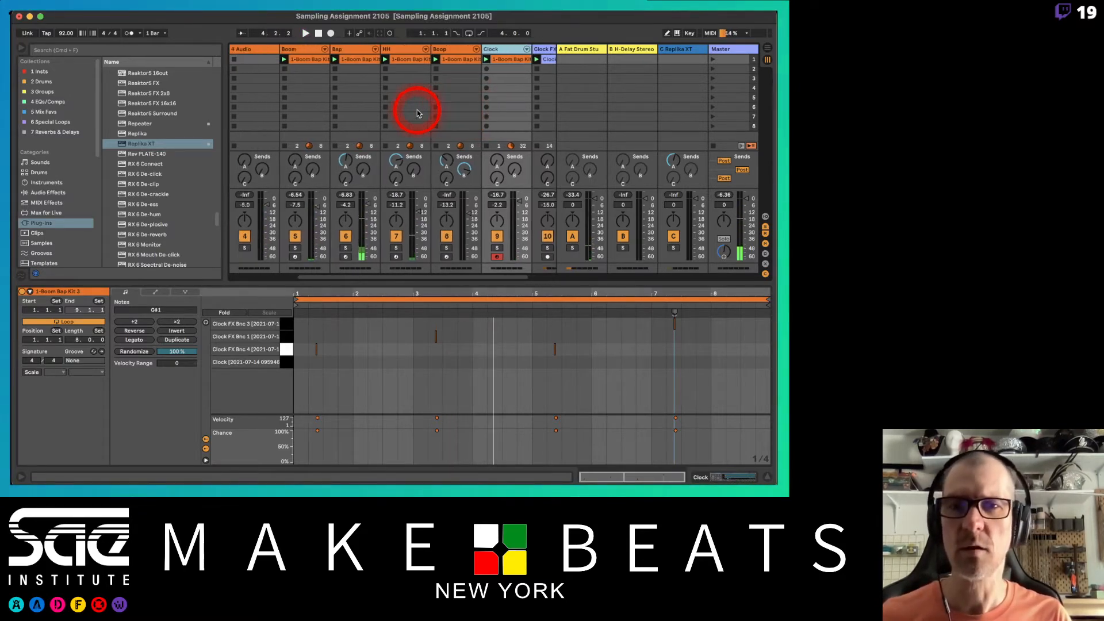
left_click(422, 50)
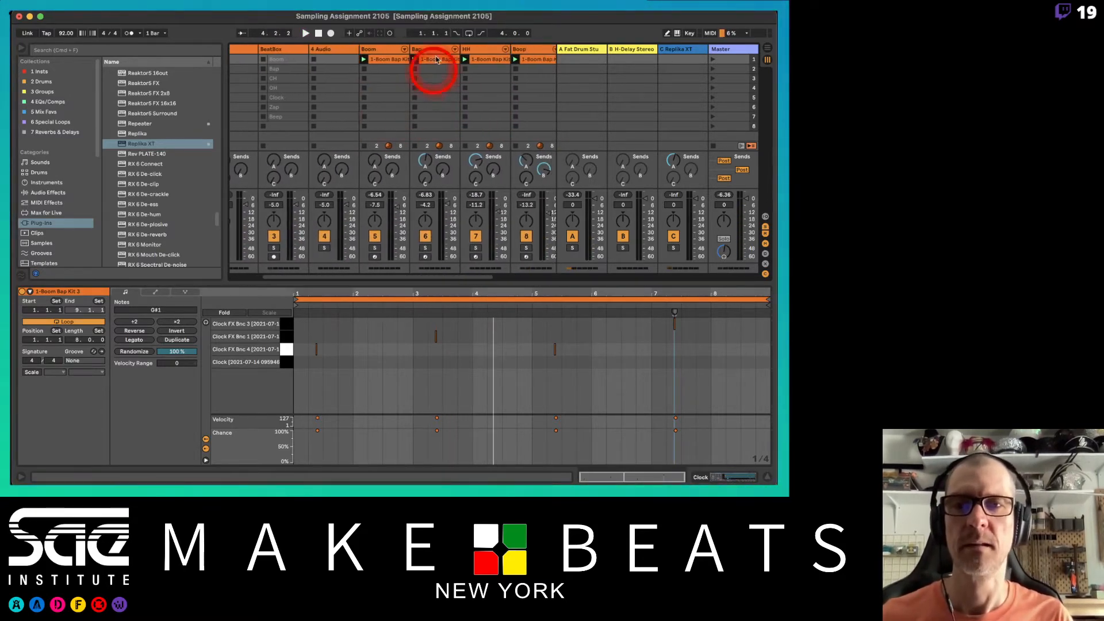
left_click(728, 133)
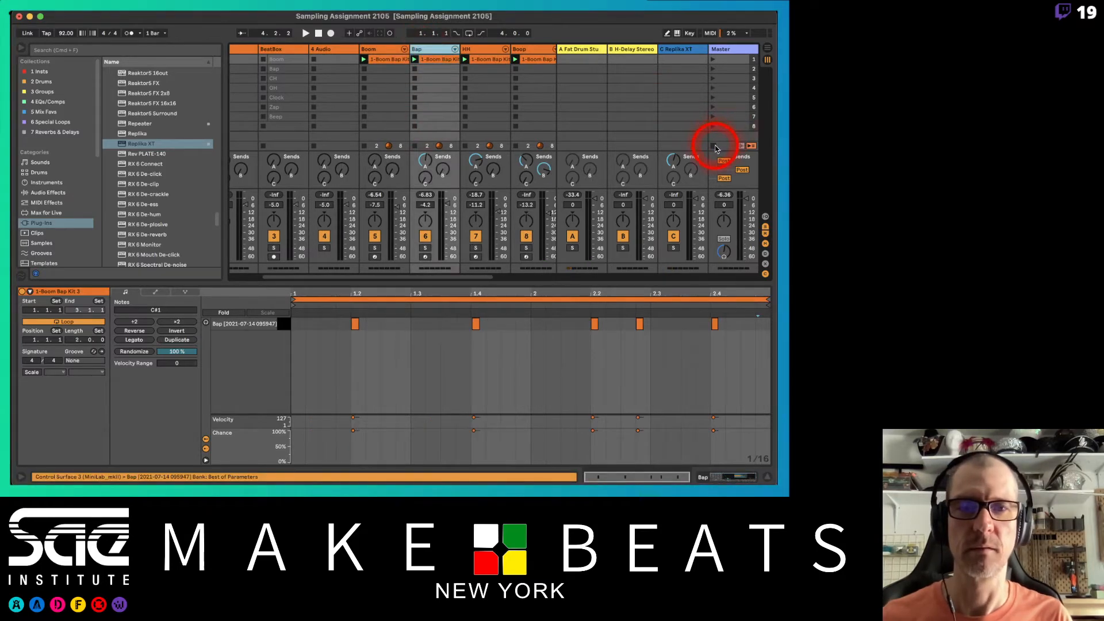
left_click(414, 59)
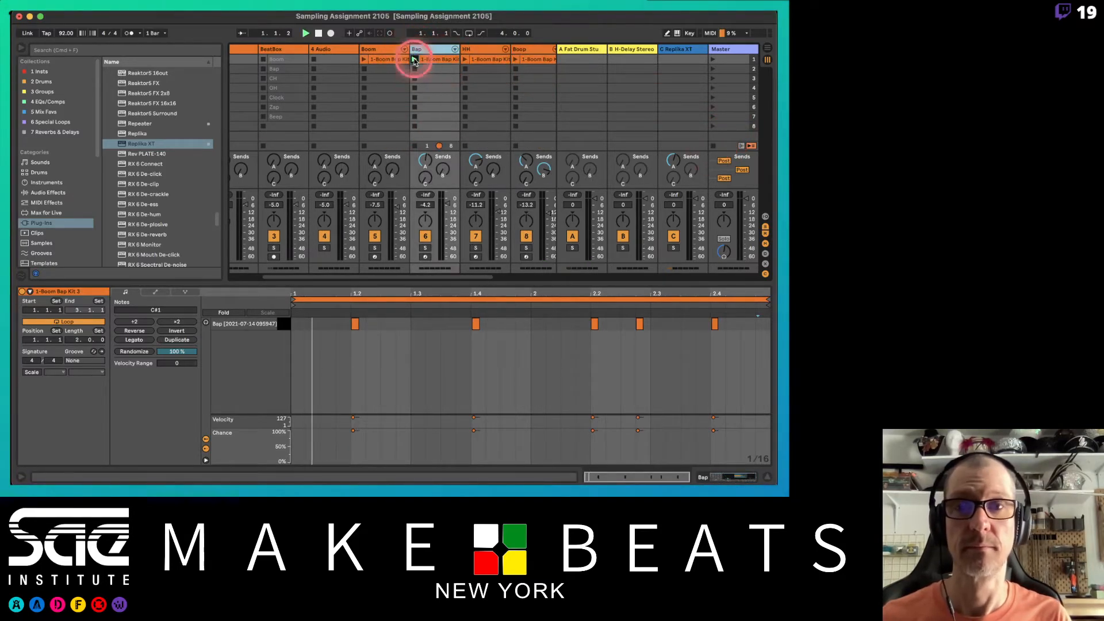
left_click(466, 135)
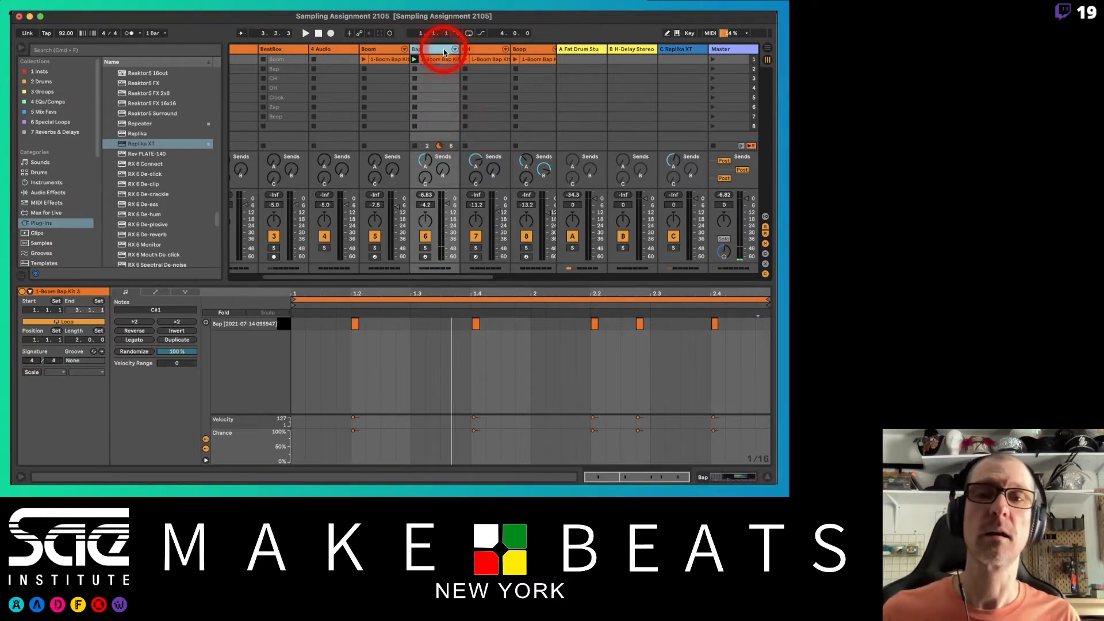
Step: Replace Replika XT on return track C with the Repeater delay plug-in and start playback, keeping the mixer sends visible
left_click(692, 51)
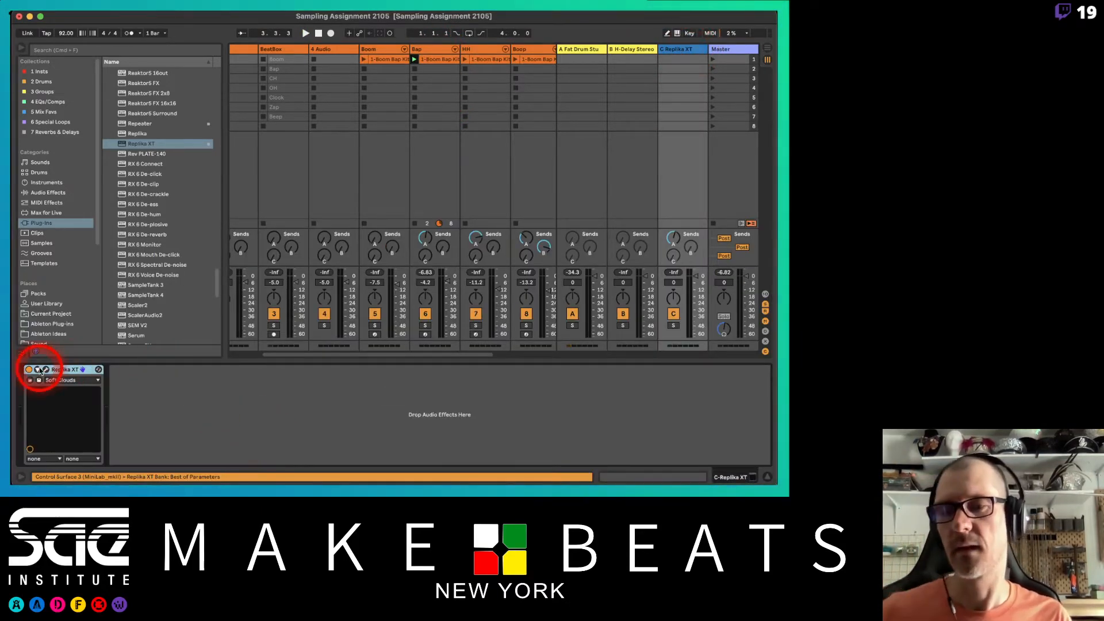
key("Delete")
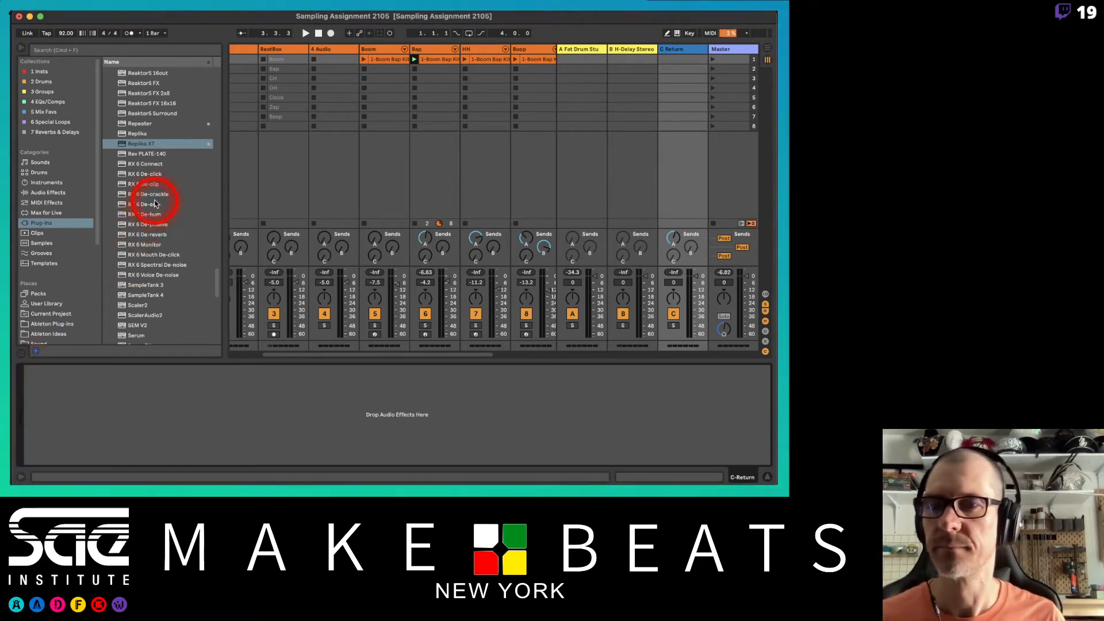
left_click_drag(138, 126, 79, 399)
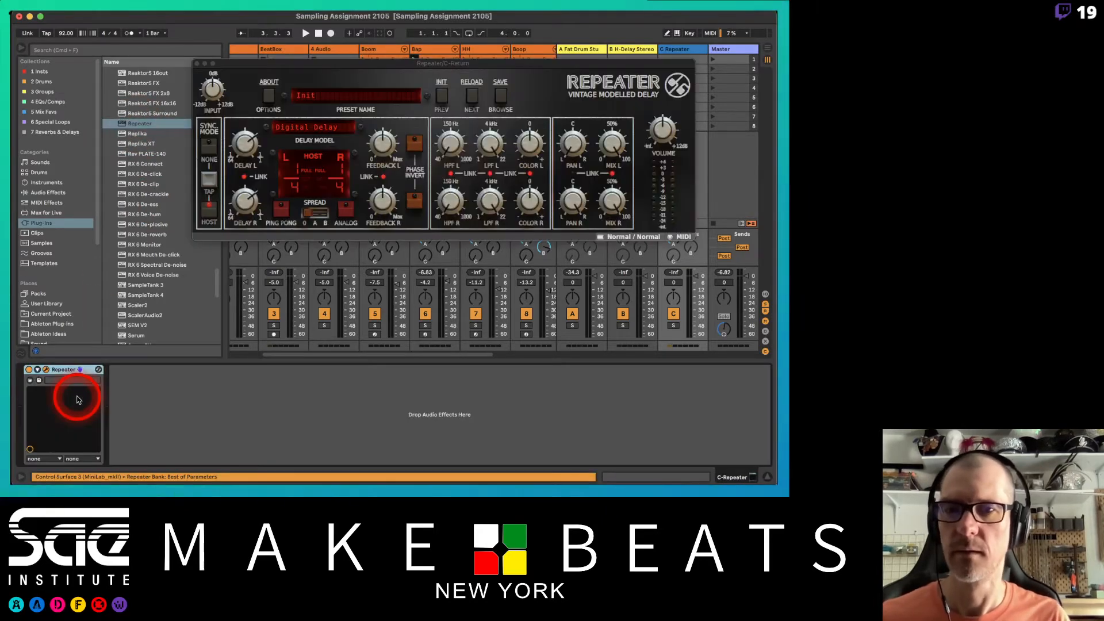
key("space")
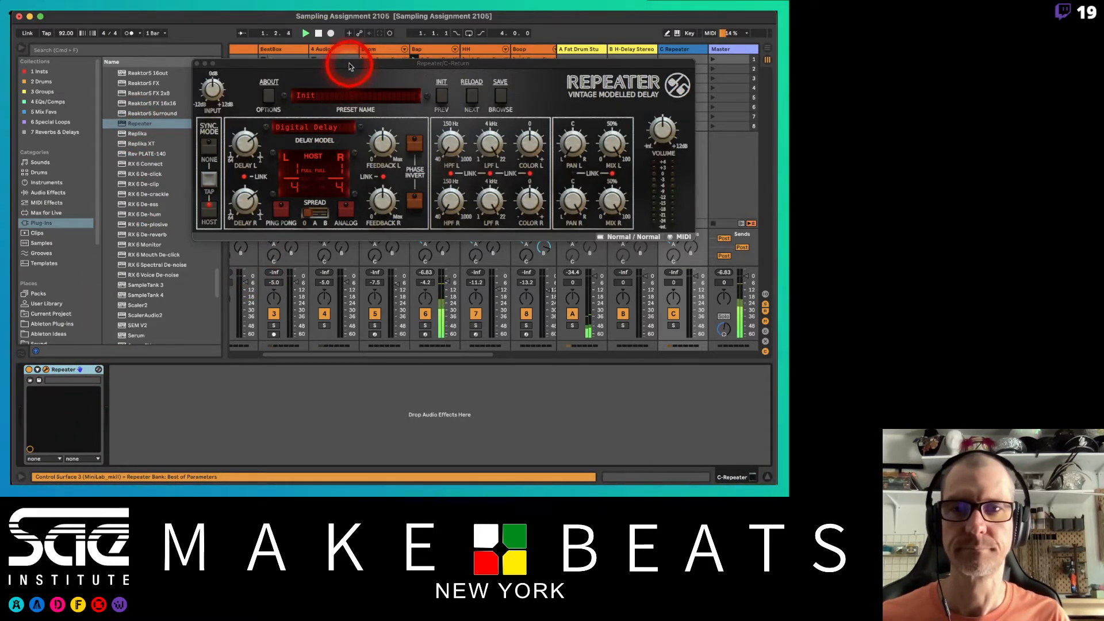
left_click_drag(349, 66, 224, 39)
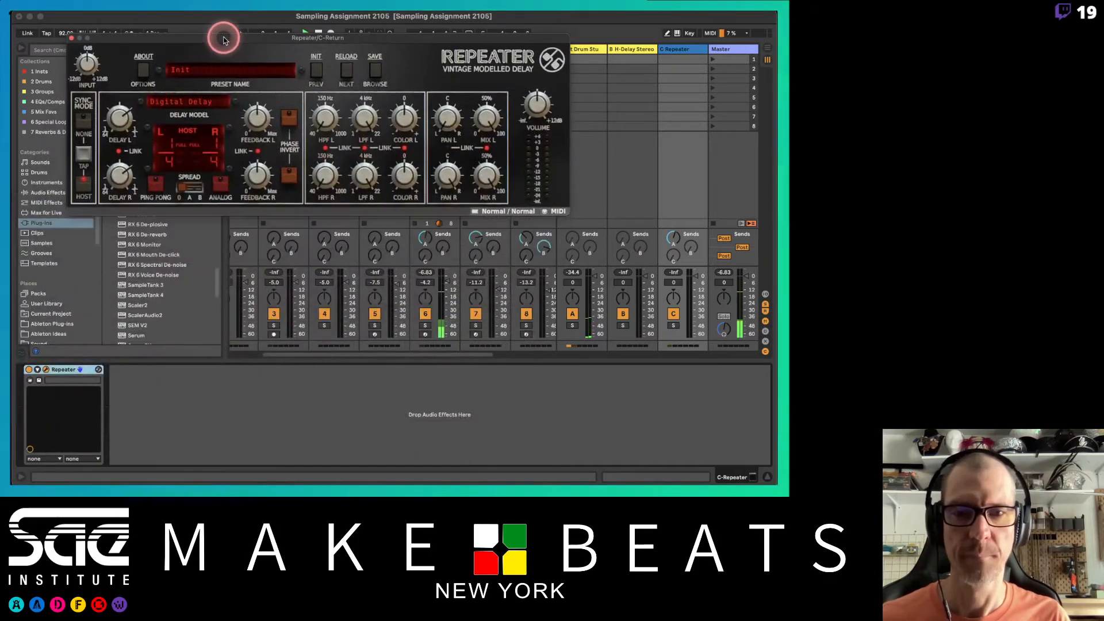
Step: Turn up the Bap track's send C to feed Repeater and browse Repeater's factory presets
left_click_drag(422, 257, 424, 259)
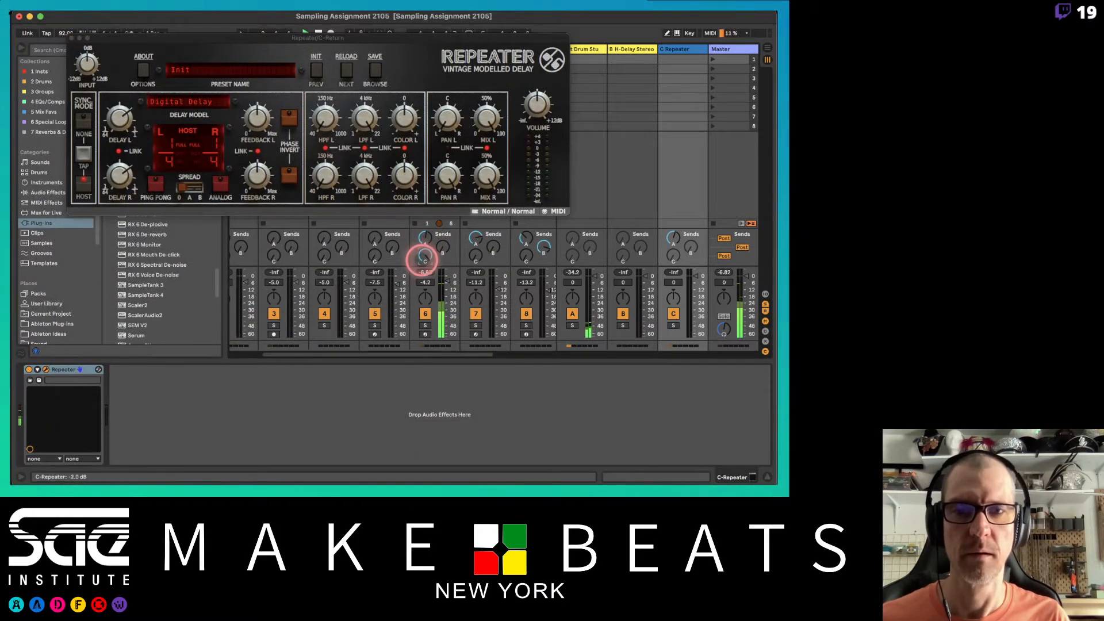
left_click(206, 69)
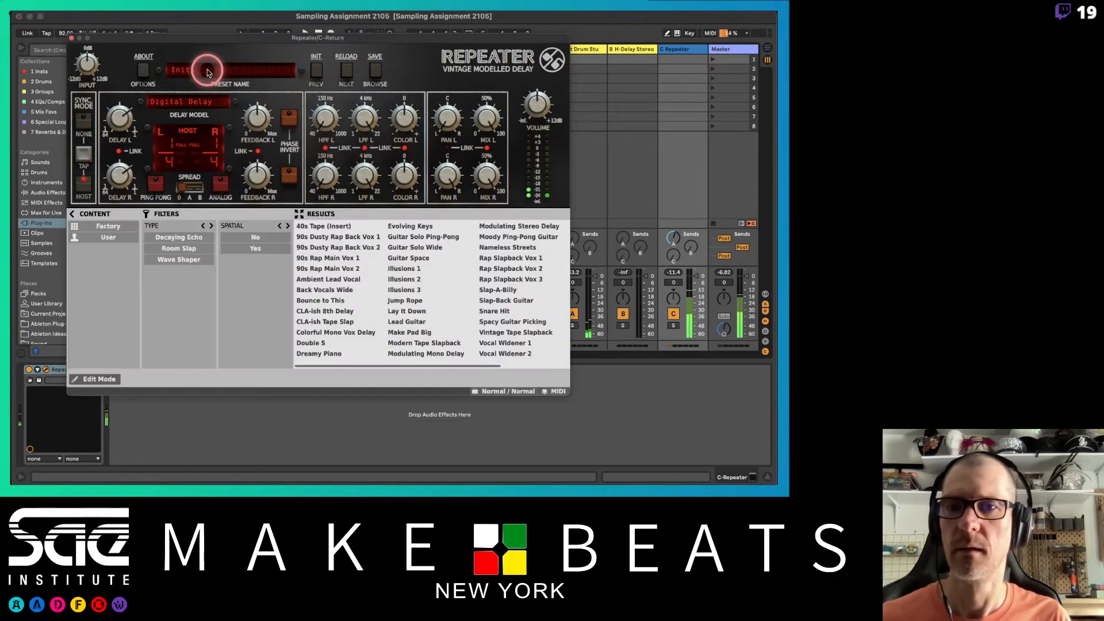
left_click(309, 122)
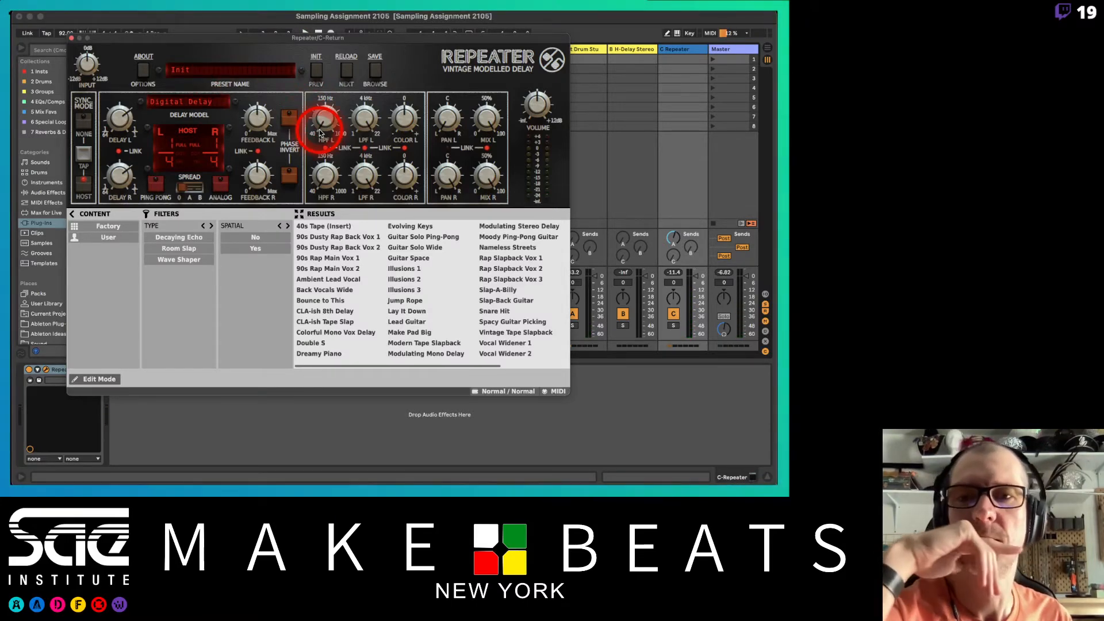
left_click_drag(277, 40, 303, 53)
left_click(349, 262)
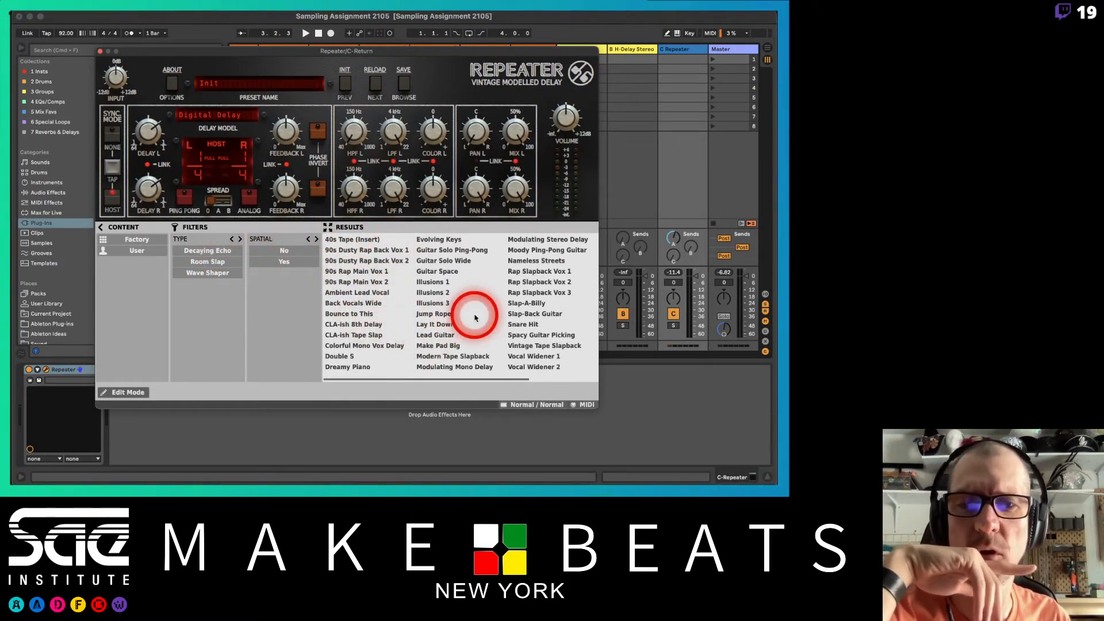
scroll(477, 317, "right", 5)
scroll(478, 316, "left", 5)
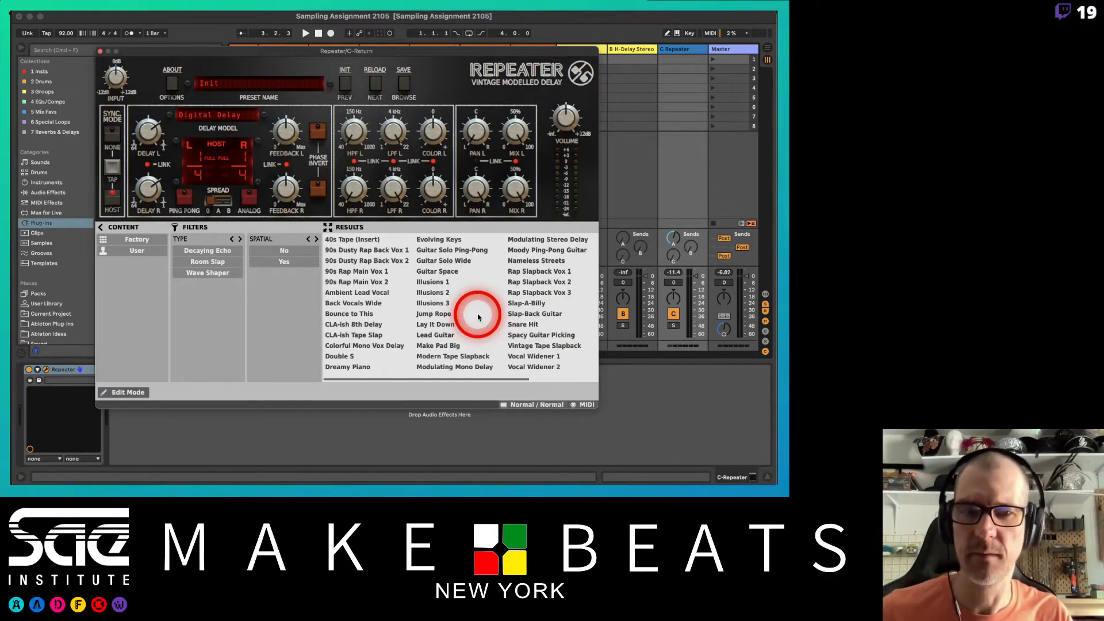
Step: Close the Repeater window and remove Repeater from return track C
left_click(99, 53)
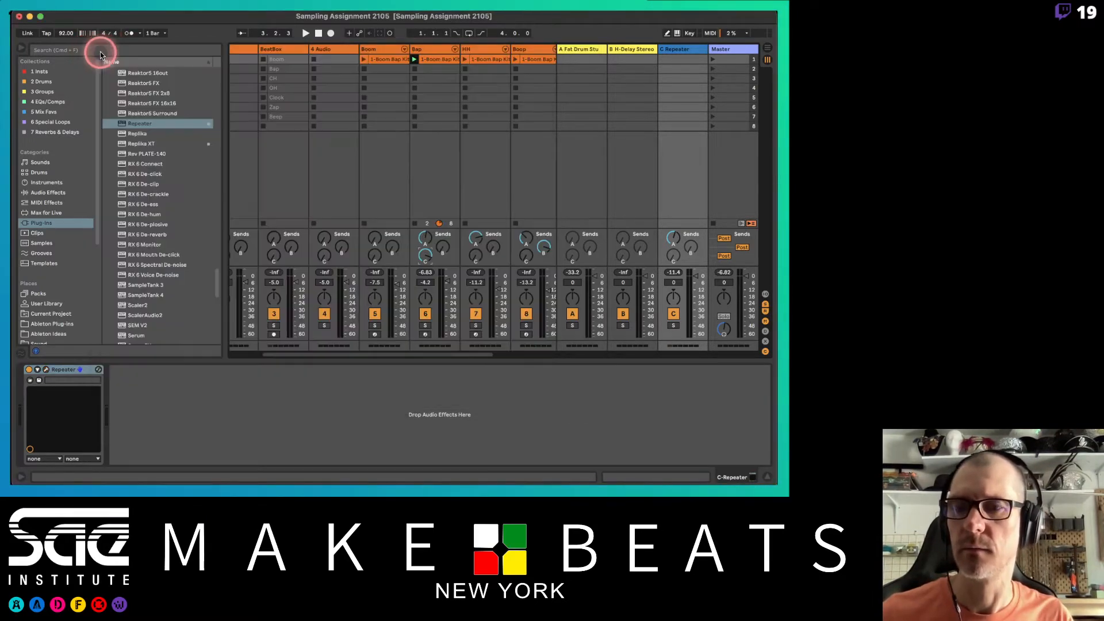
left_click(82, 372)
key("Delete")
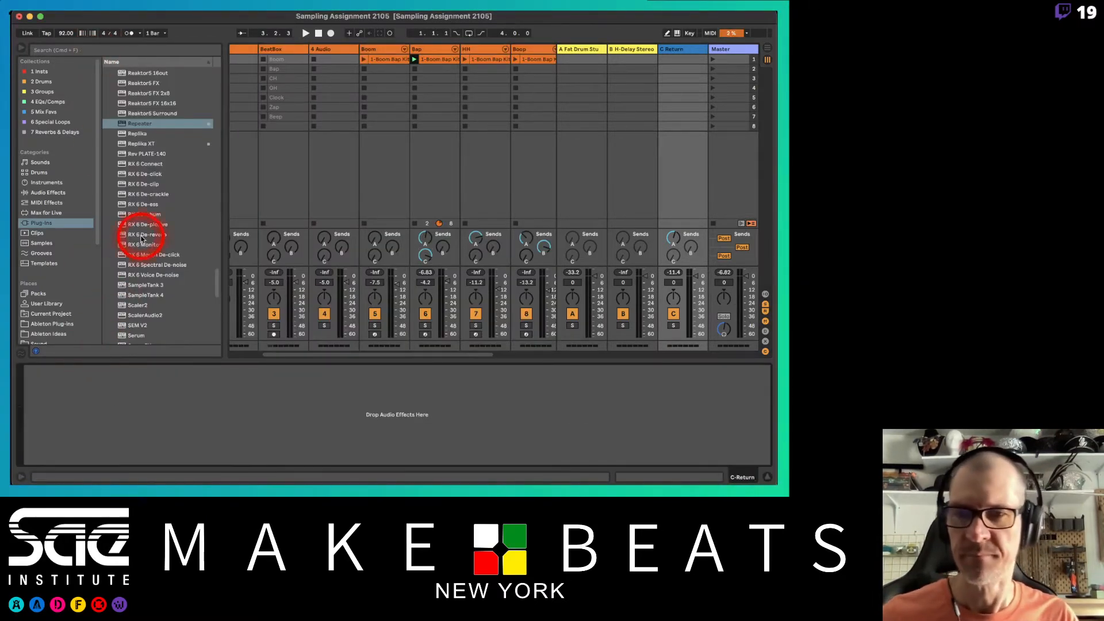
Step: Try to load Eventide's UltraTap plug-in onto return track C
scroll(168, 225, "down", 3)
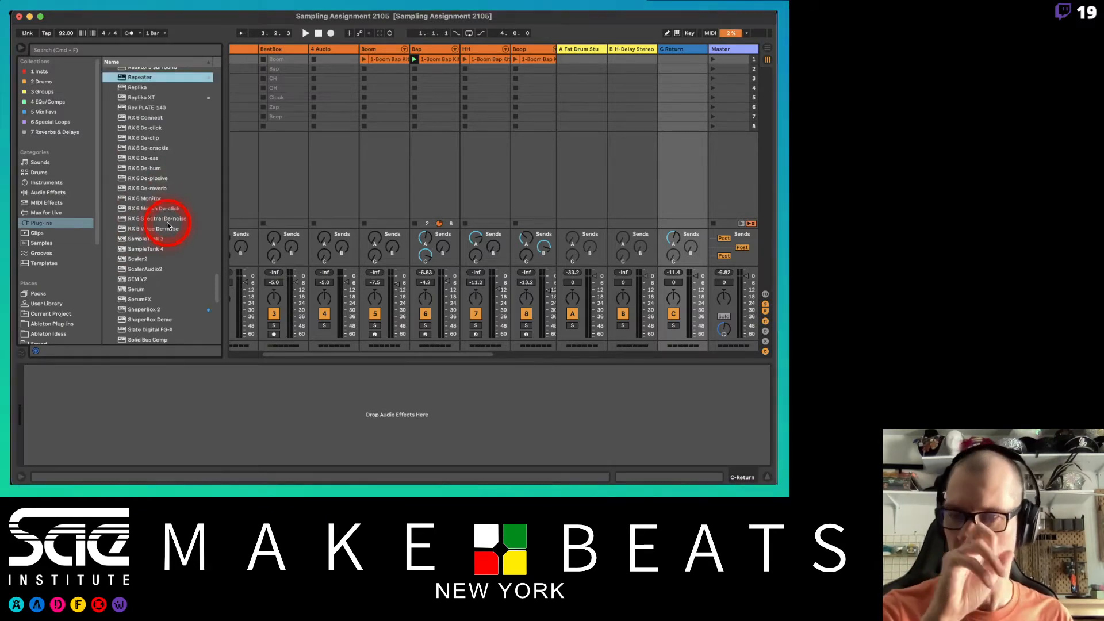
scroll(168, 225, "down", 5)
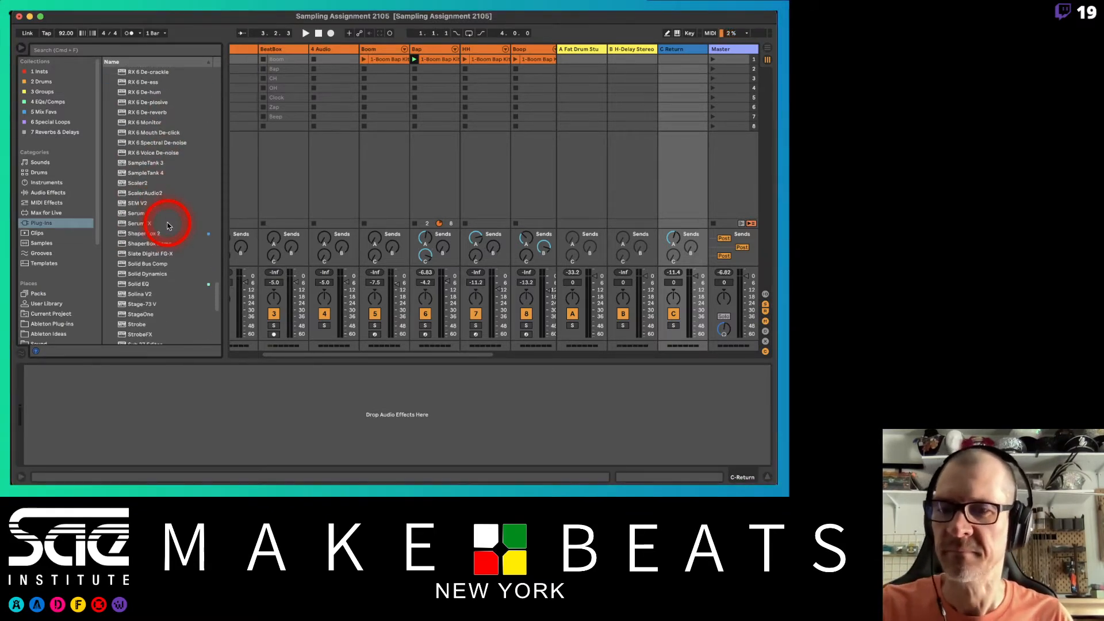
scroll(169, 226, "up", 15)
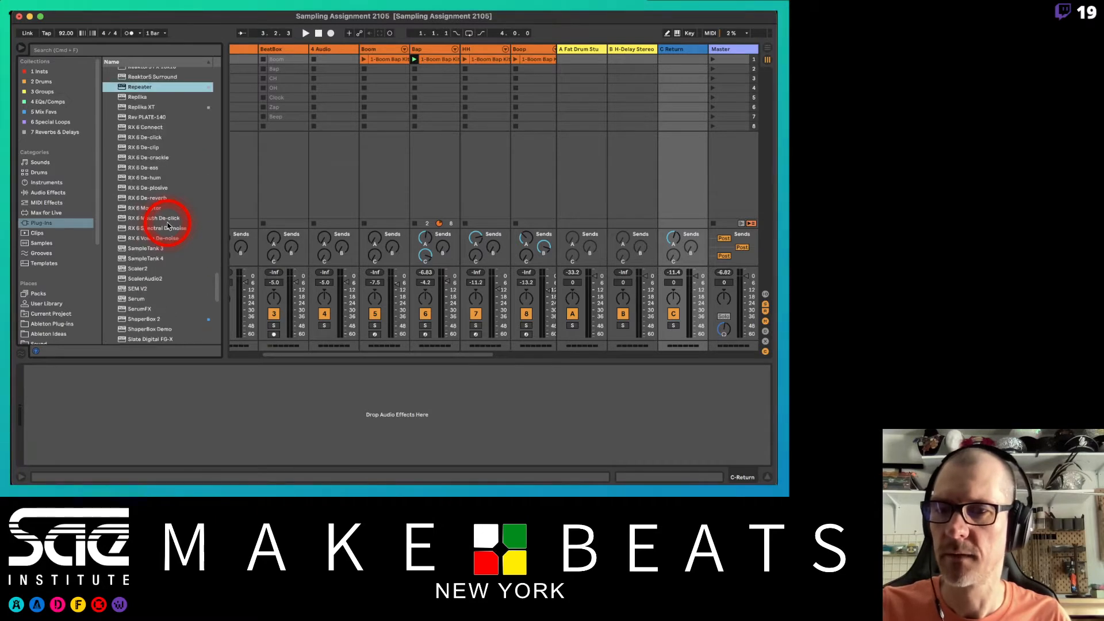
scroll(169, 225, "up", 20)
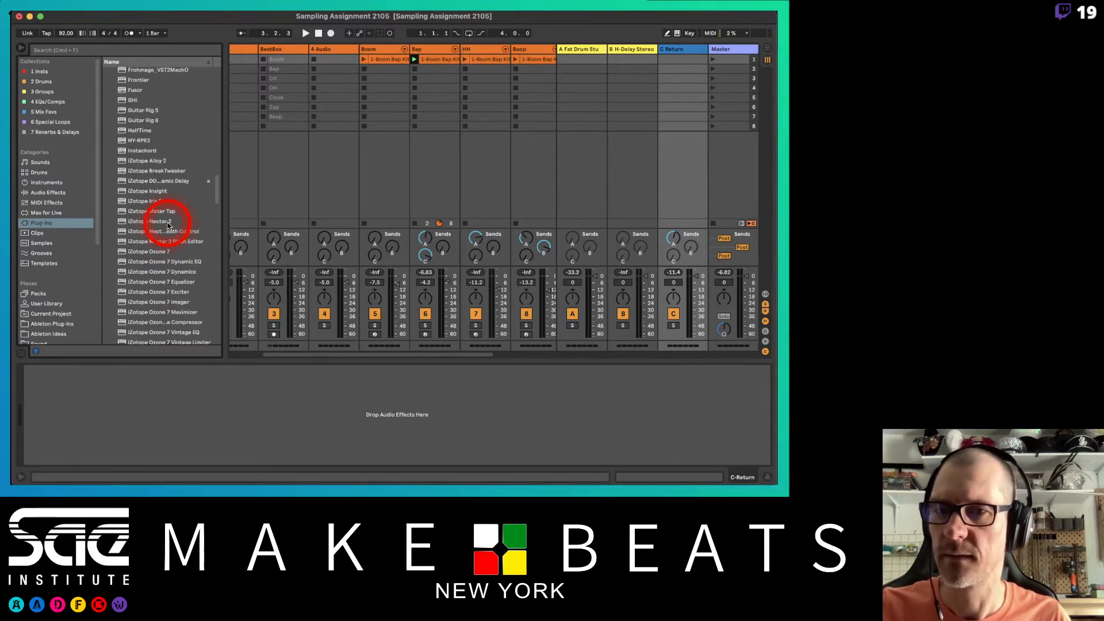
scroll(168, 226, "up", 20)
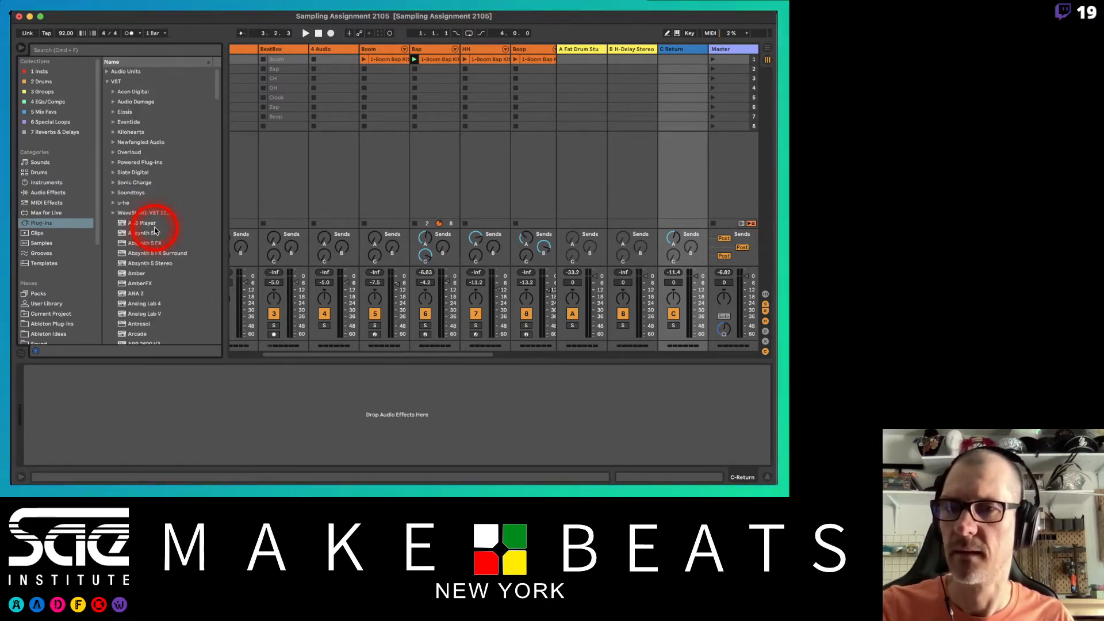
left_click(113, 122)
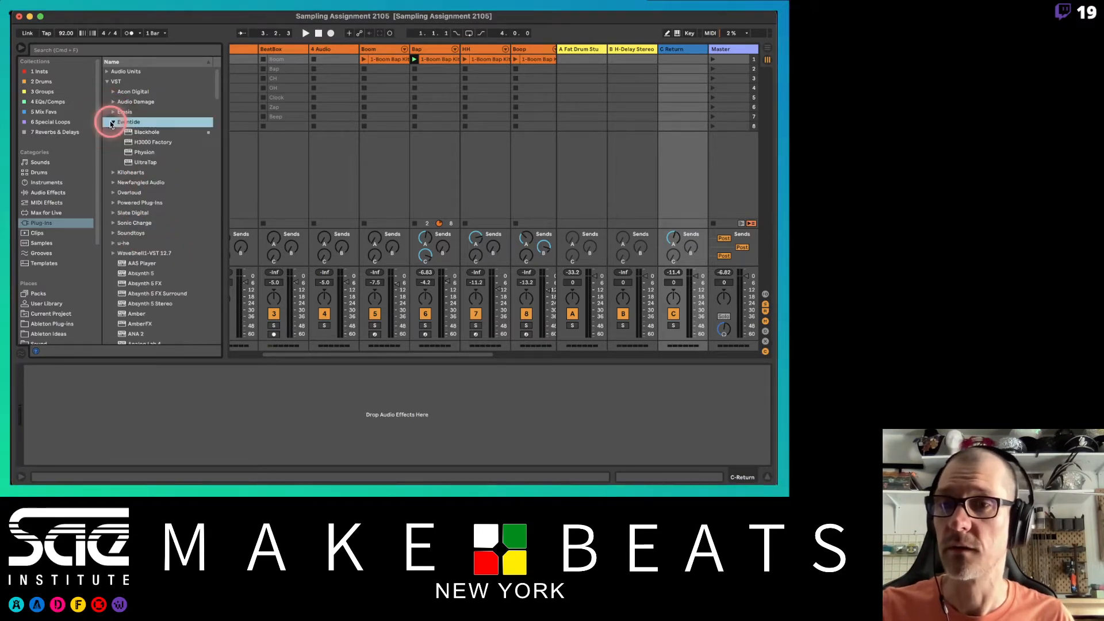
left_click(130, 163)
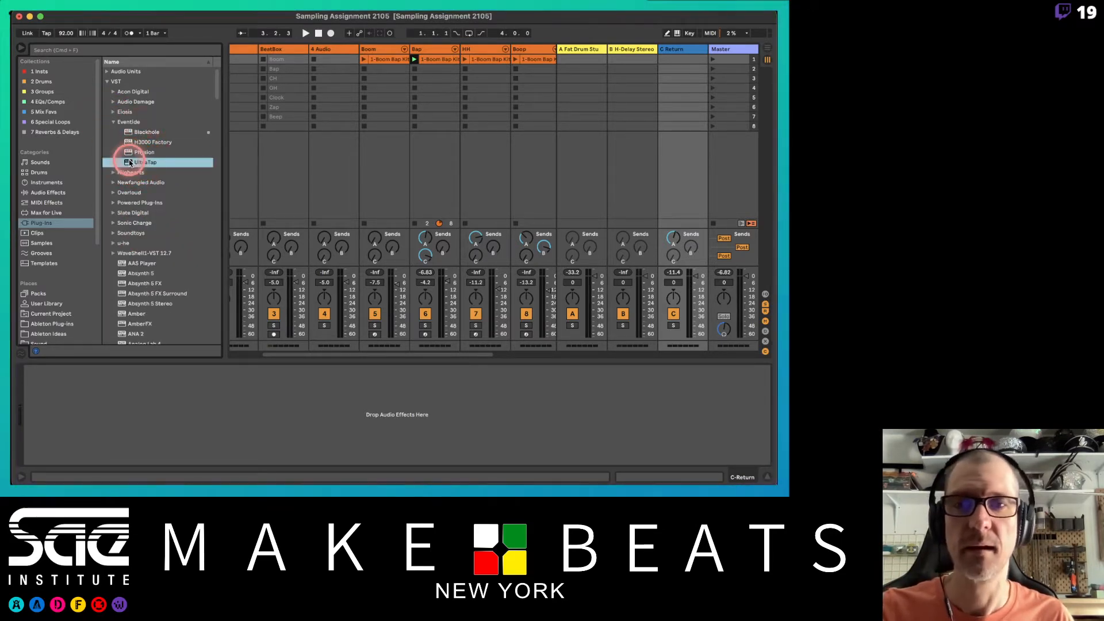
left_click_drag(130, 162, 71, 393)
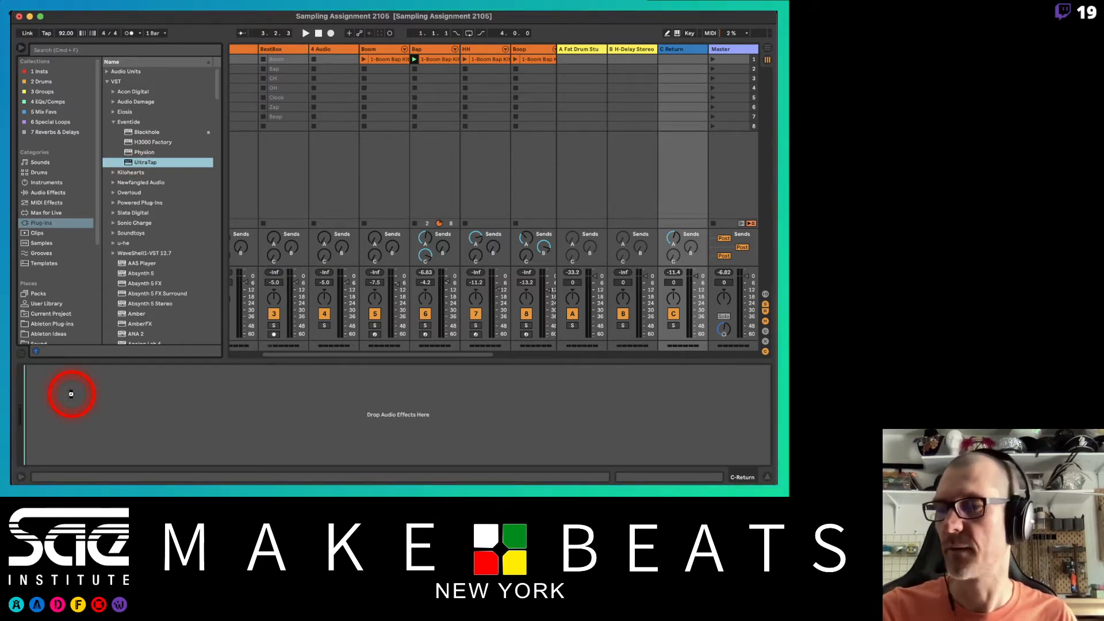
left_click_drag(71, 394, 70, 394)
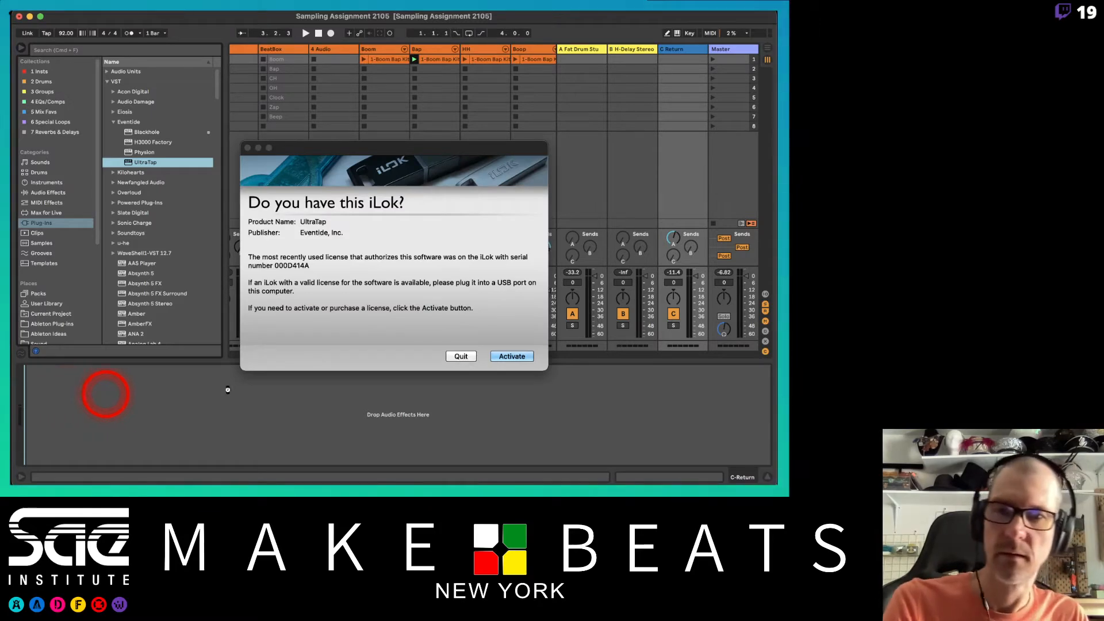
left_click(460, 357)
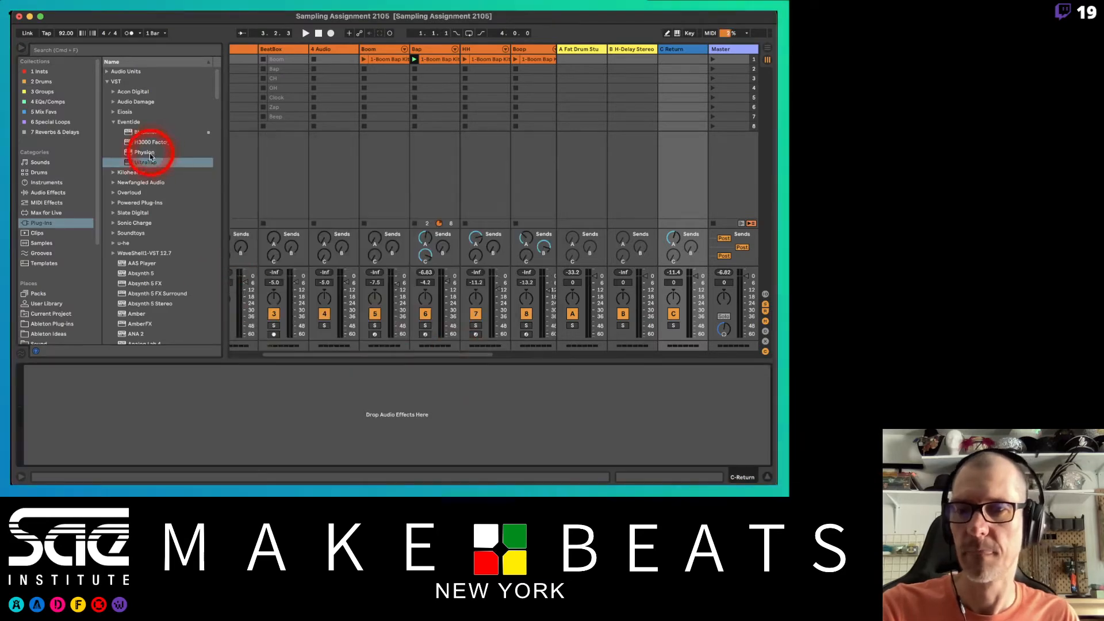
left_click(112, 121)
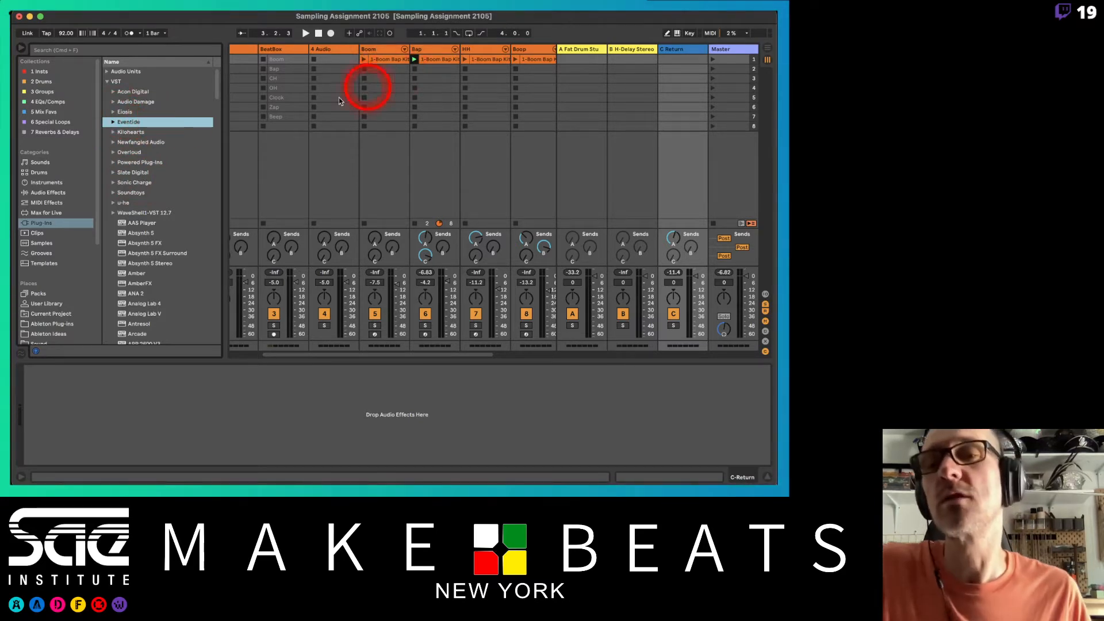
Step: Search the plug-ins for "guitar" and load Guitar Rig 6 onto return track C, keeping the device and browser visible beside its window
left_click(105, 51)
type("guita")
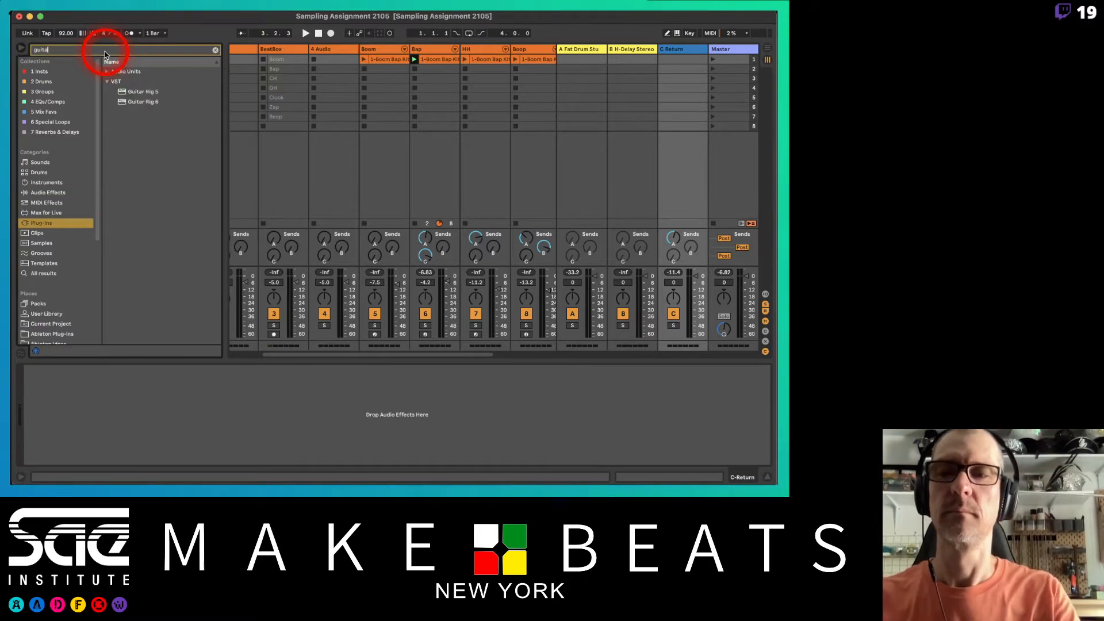
type("r")
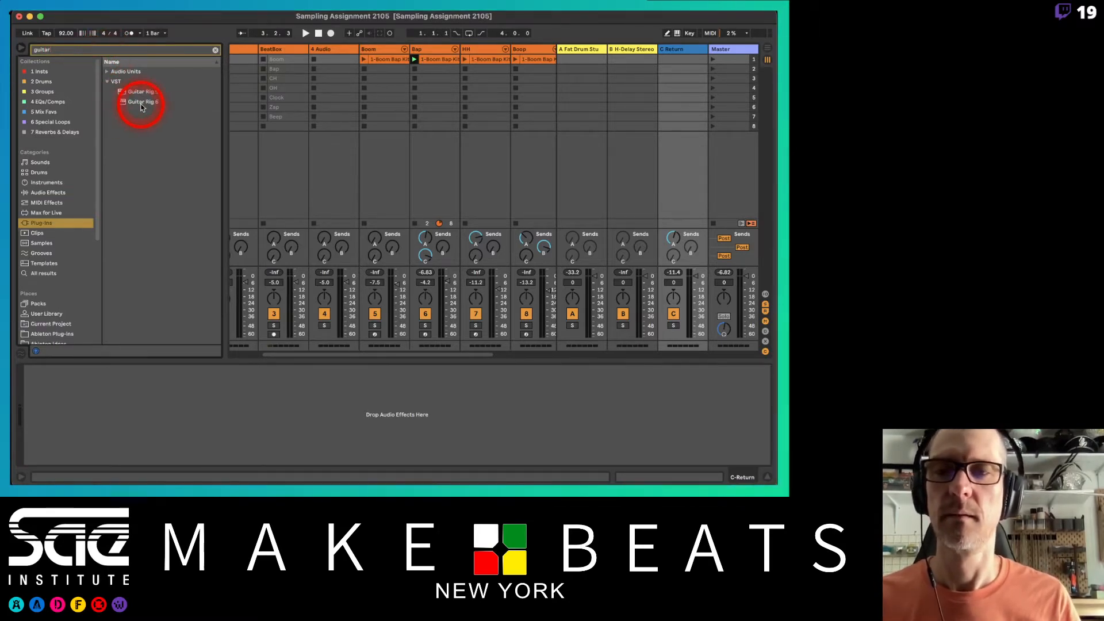
left_click_drag(138, 102, 60, 416)
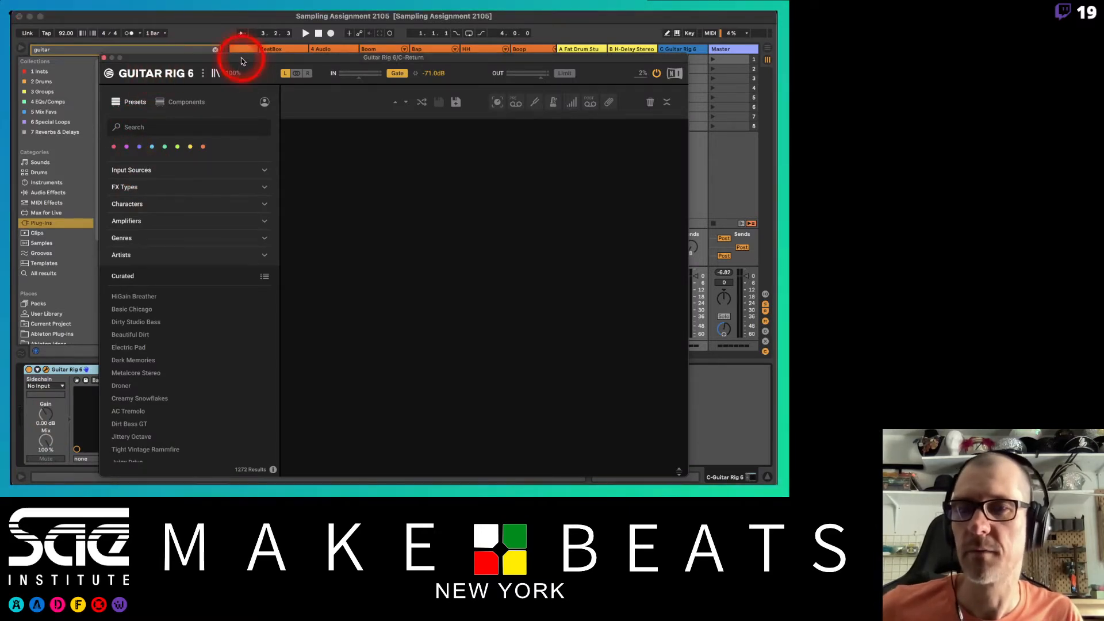
left_click_drag(246, 55, 384, 61)
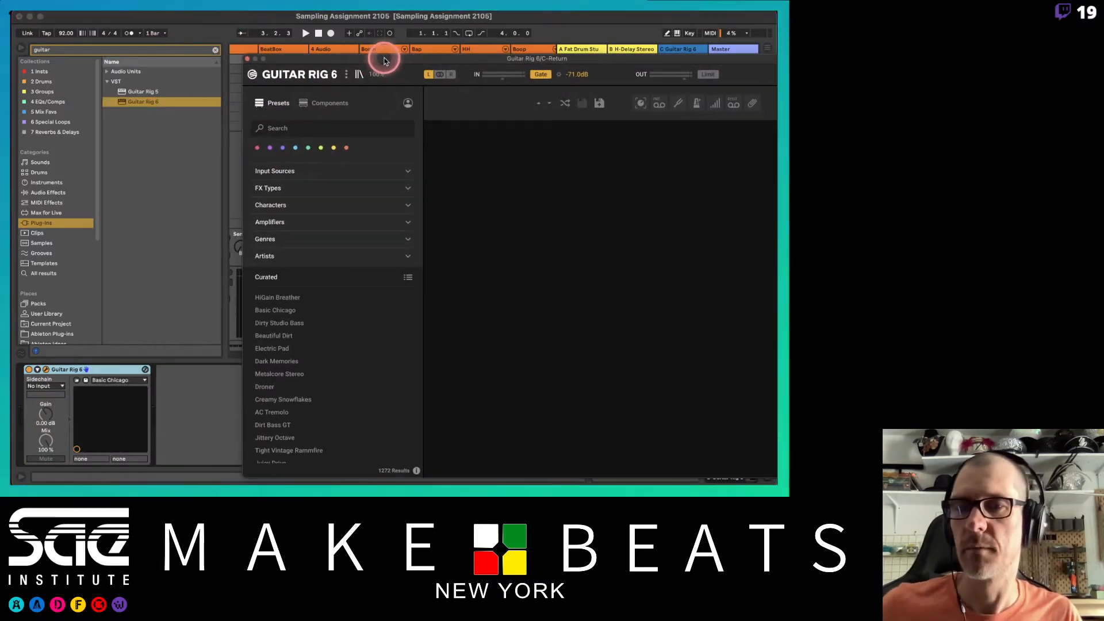
Step: Clear the browser search and add a Limiter after Guitar Rig 6 on return track C with its ceiling at -5 dB
left_click(52, 193)
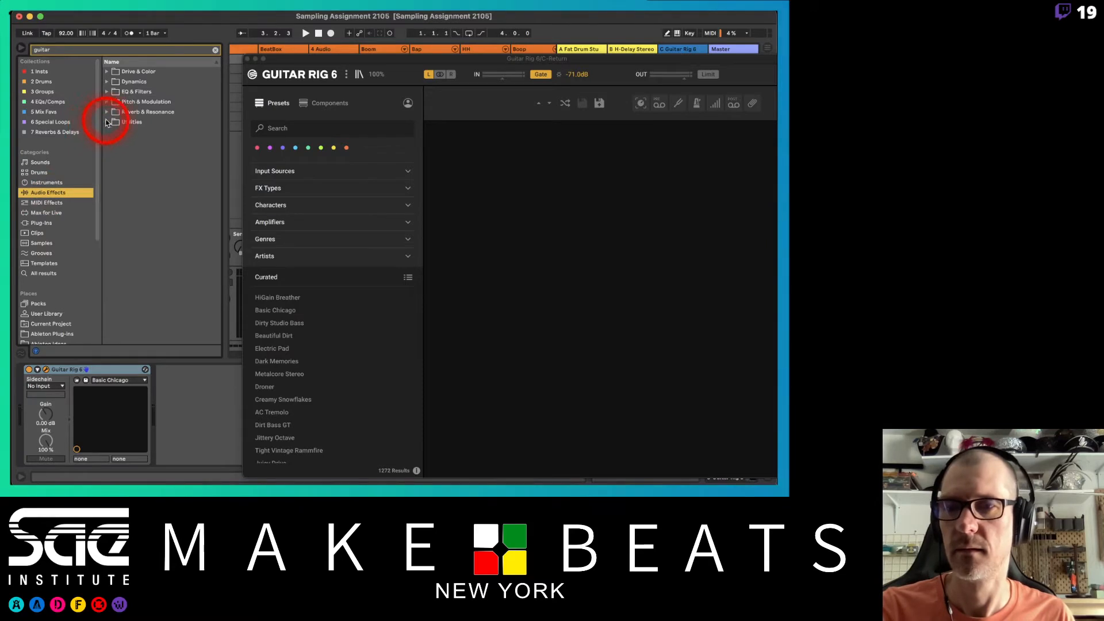
left_click(108, 81)
left_click(111, 94)
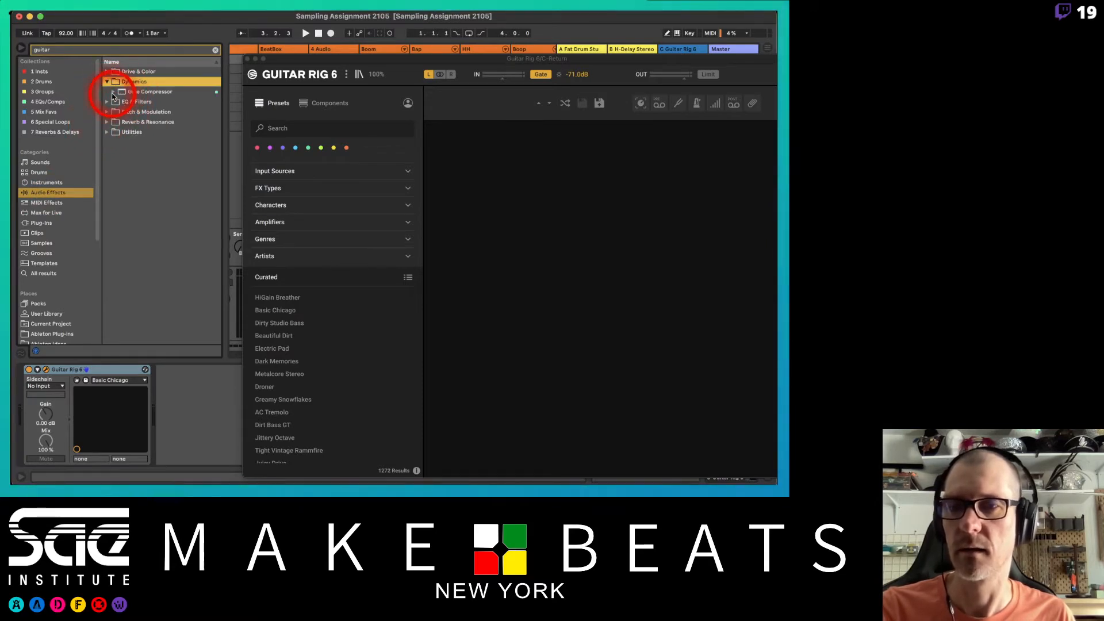
left_click(112, 94)
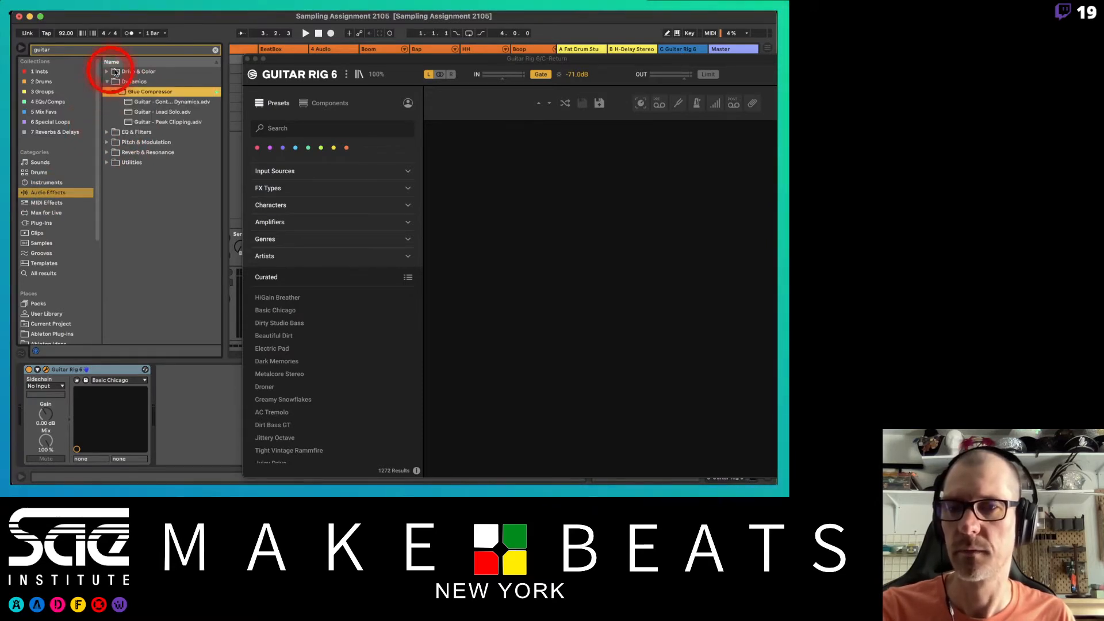
left_click(216, 52)
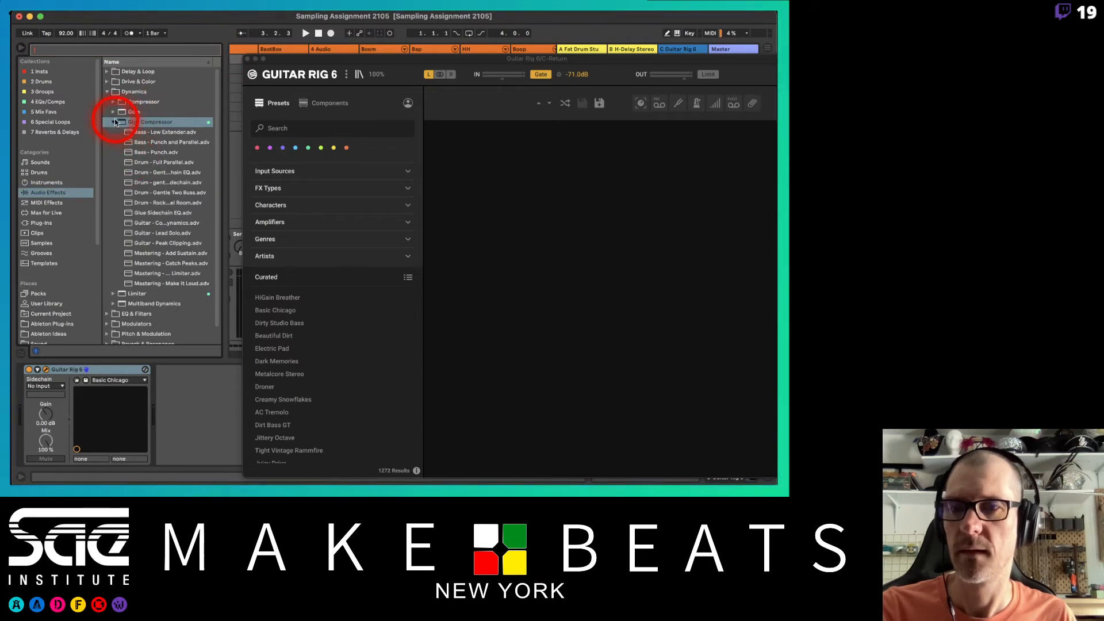
left_click(114, 123)
left_click_drag(114, 132, 198, 390)
left_click(200, 388)
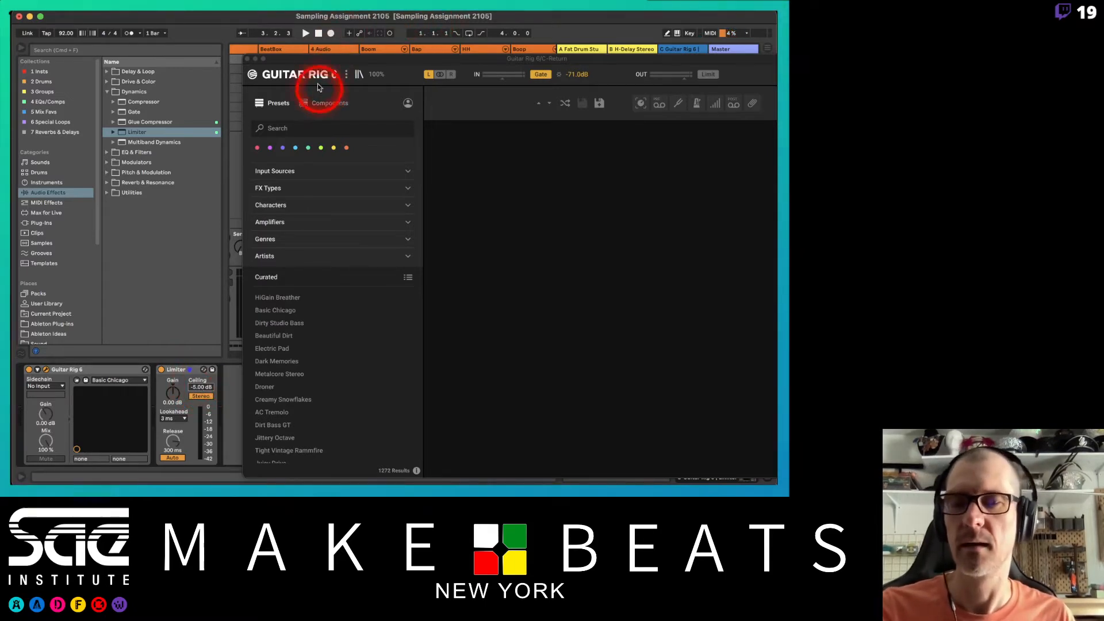
Step: With the Bap clip playing, filter Guitar Rig 6's presets by the Drums input source and load Dirt Injector
left_click_drag(319, 56, 184, 327)
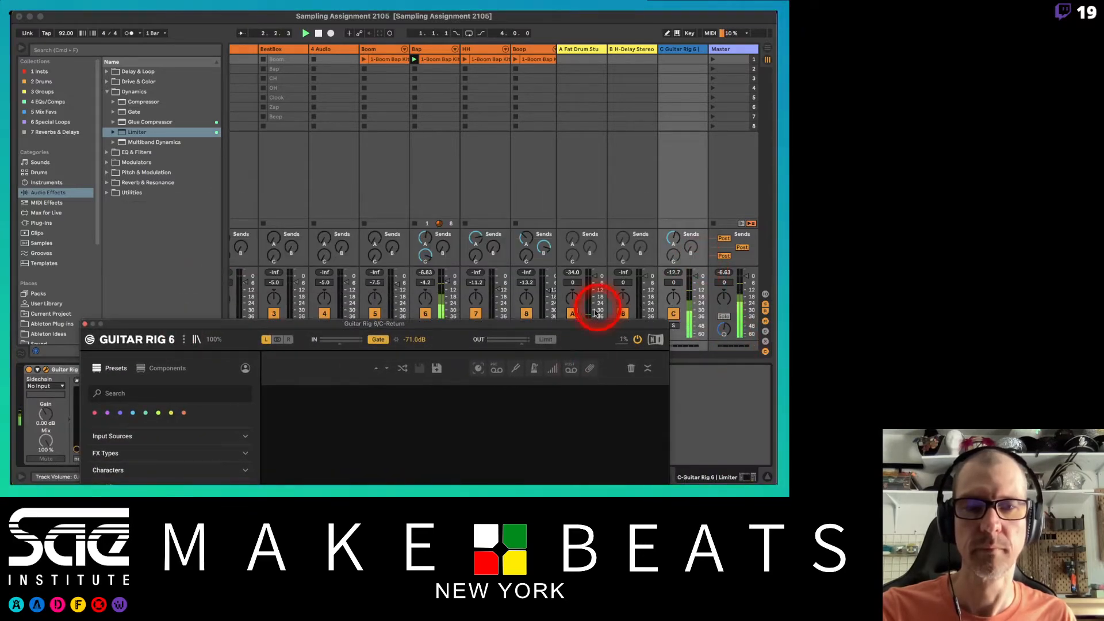
left_click_drag(586, 326, 588, 13)
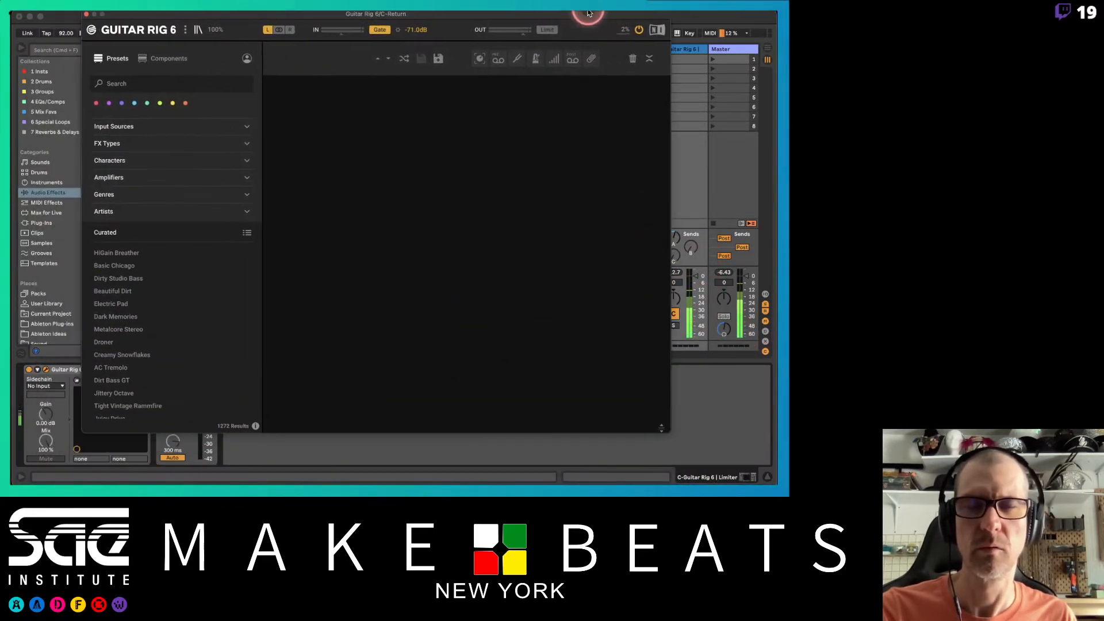
left_click(137, 126)
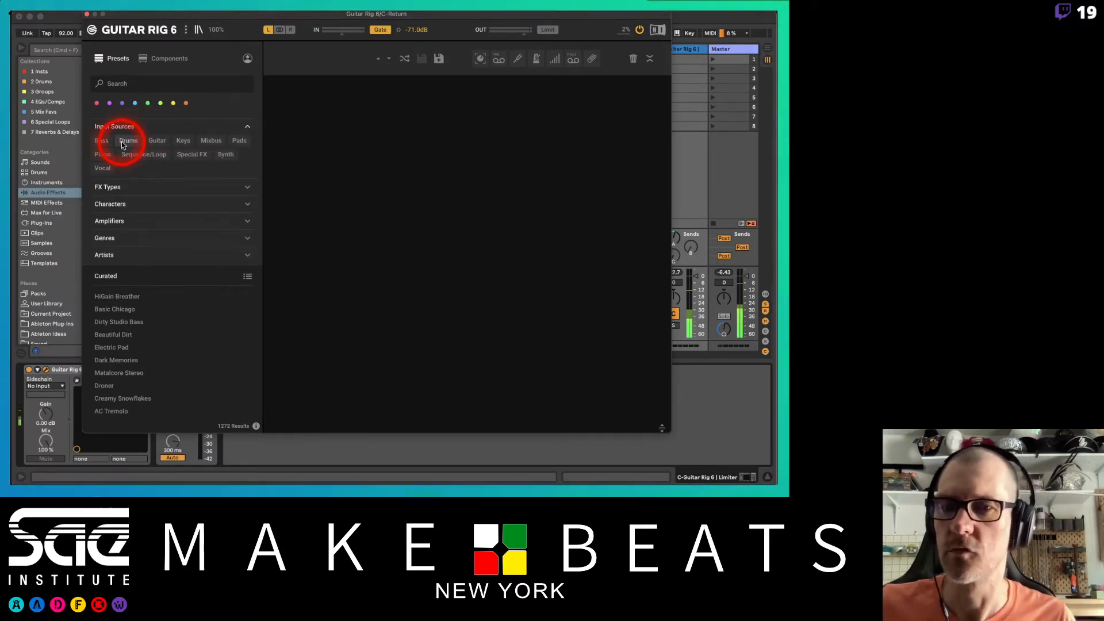
left_click(122, 141)
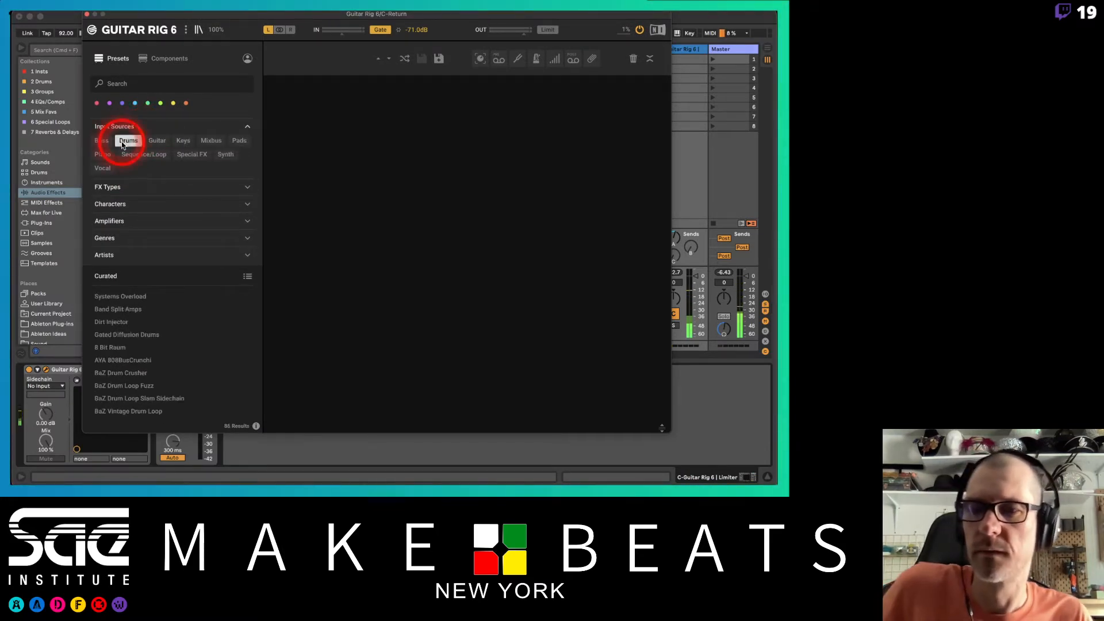
left_click(131, 326)
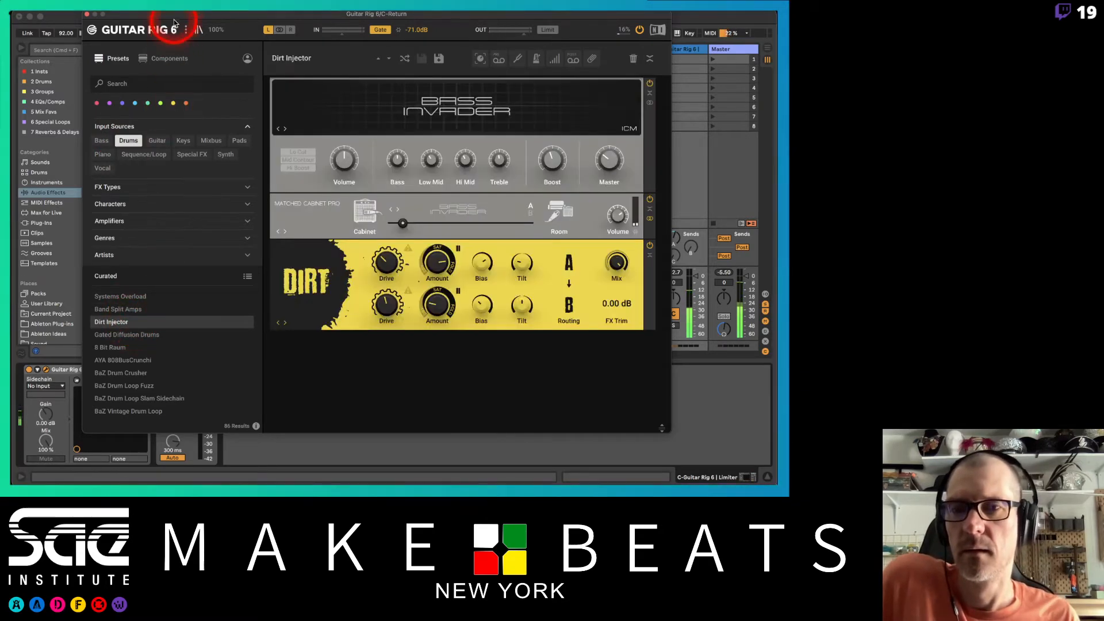
Step: Lower the Limiter's ceiling on return track C to -10 dB
left_click_drag(172, 22, 447, 36)
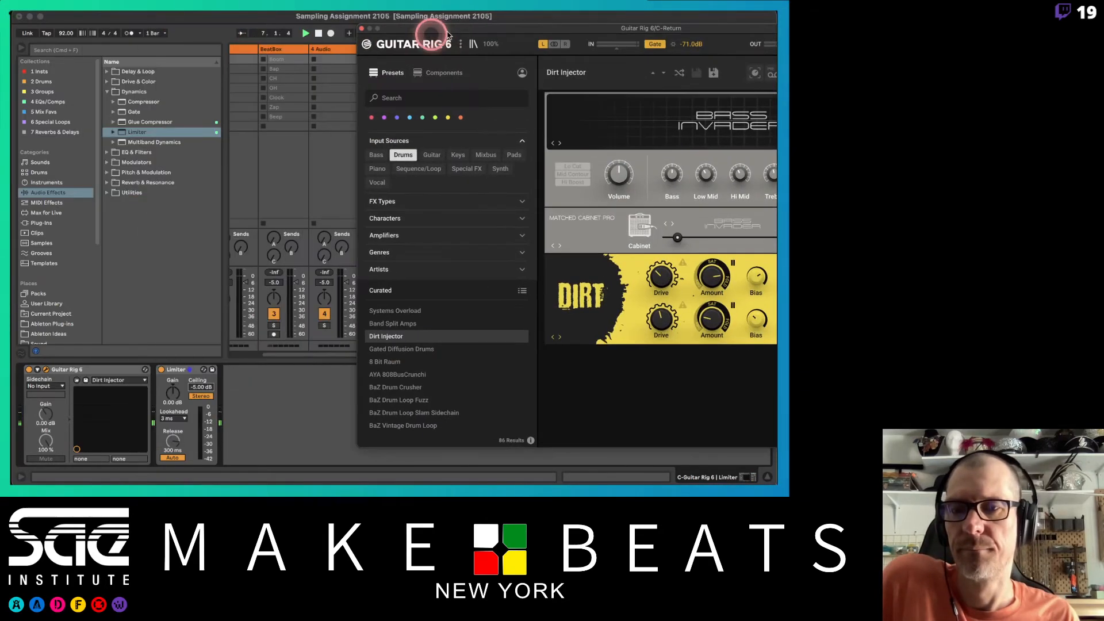
left_click(193, 389)
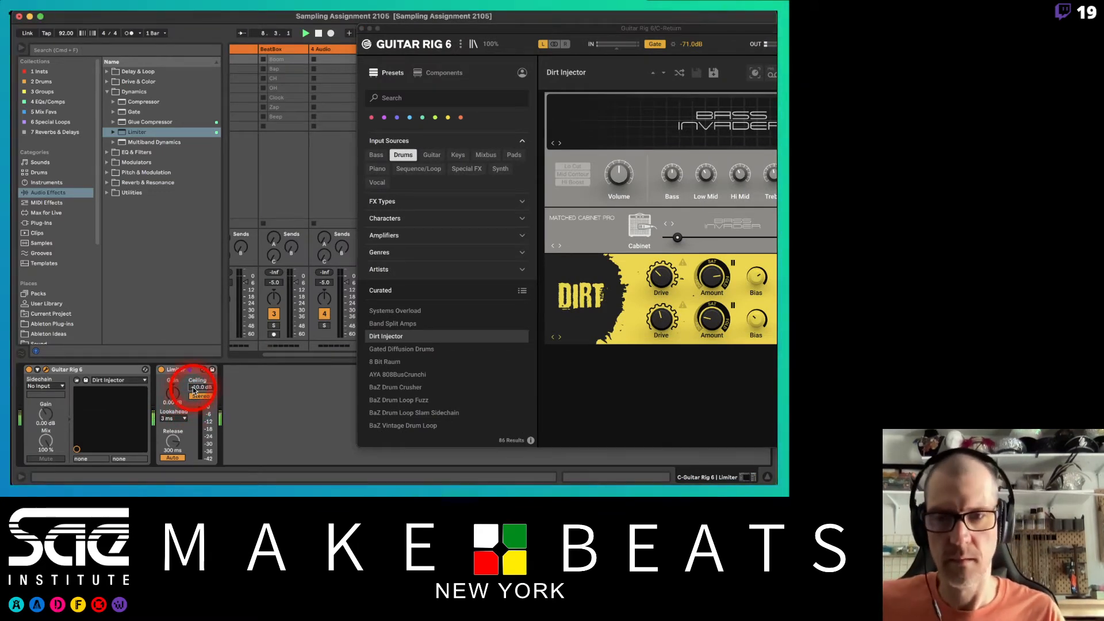
Step: Audition the BaZ drum presets in Guitar Rig 6, including BaZ Drum Loop Fuzz, keeping the device chain in view
left_click(442, 388)
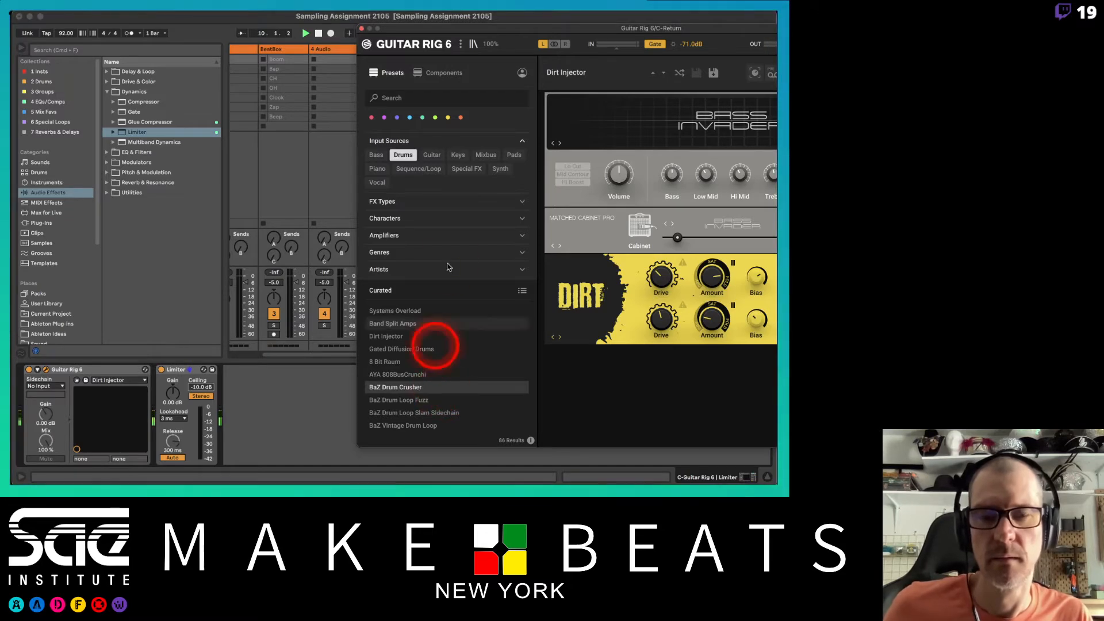
left_click_drag(500, 28, 395, 14)
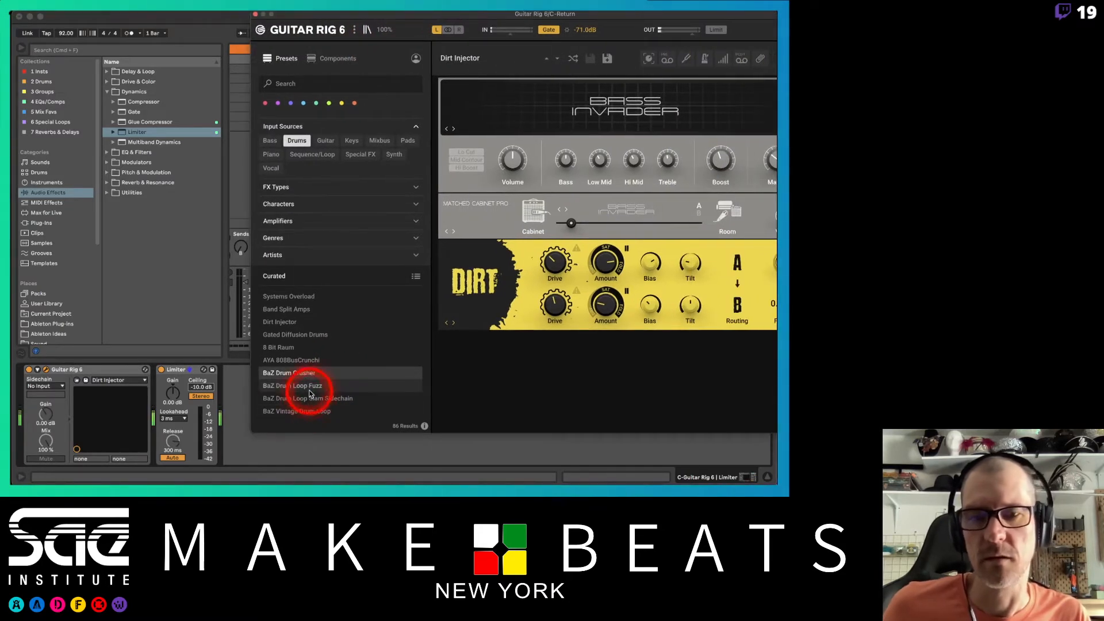
left_click(309, 389)
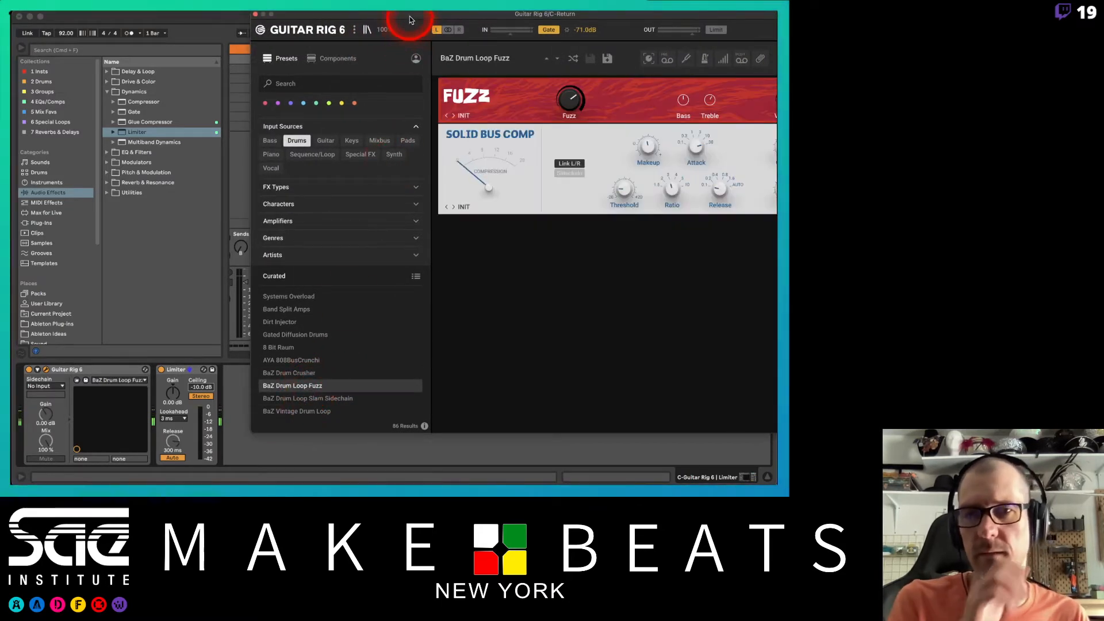
left_click_drag(409, 20, 367, 20)
scroll(276, 396, "down", 5)
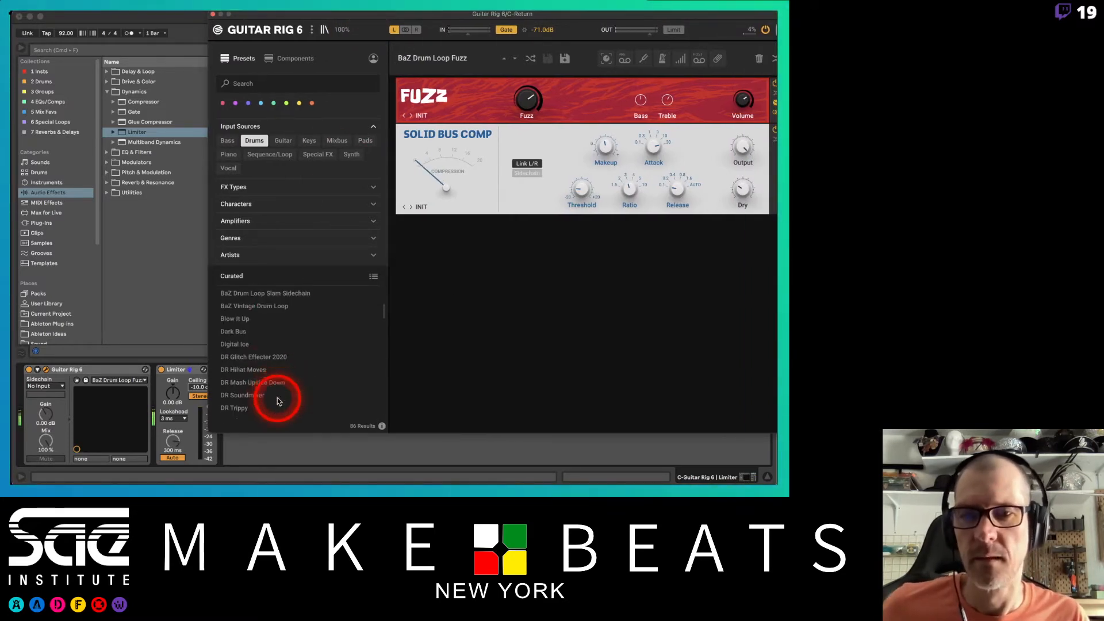
Step: Audition the presets DR Glitch Effecter 2020, DR Hihat Moves and DR Mash Upside Down on the Bap sound
left_click(258, 357)
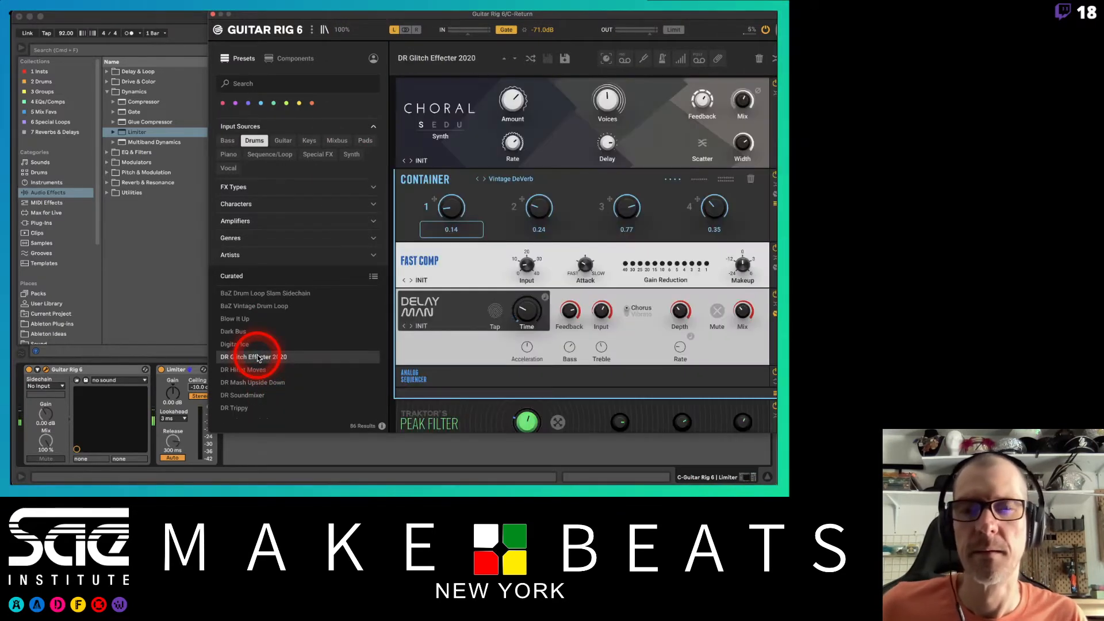
left_click_drag(352, 17, 341, 17)
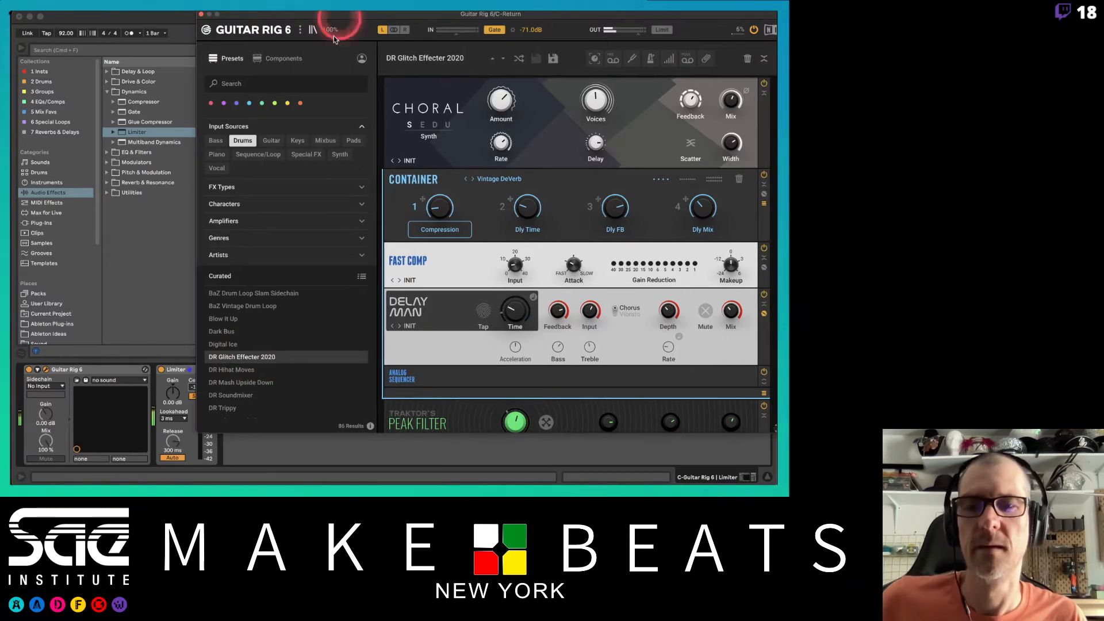
left_click(230, 371)
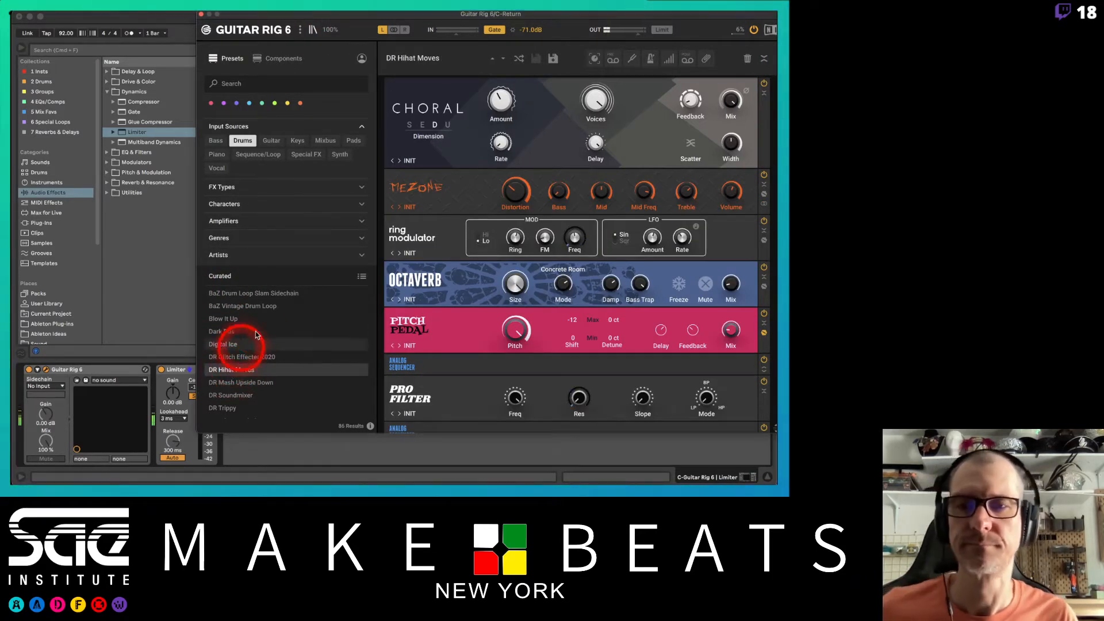
left_click(251, 383)
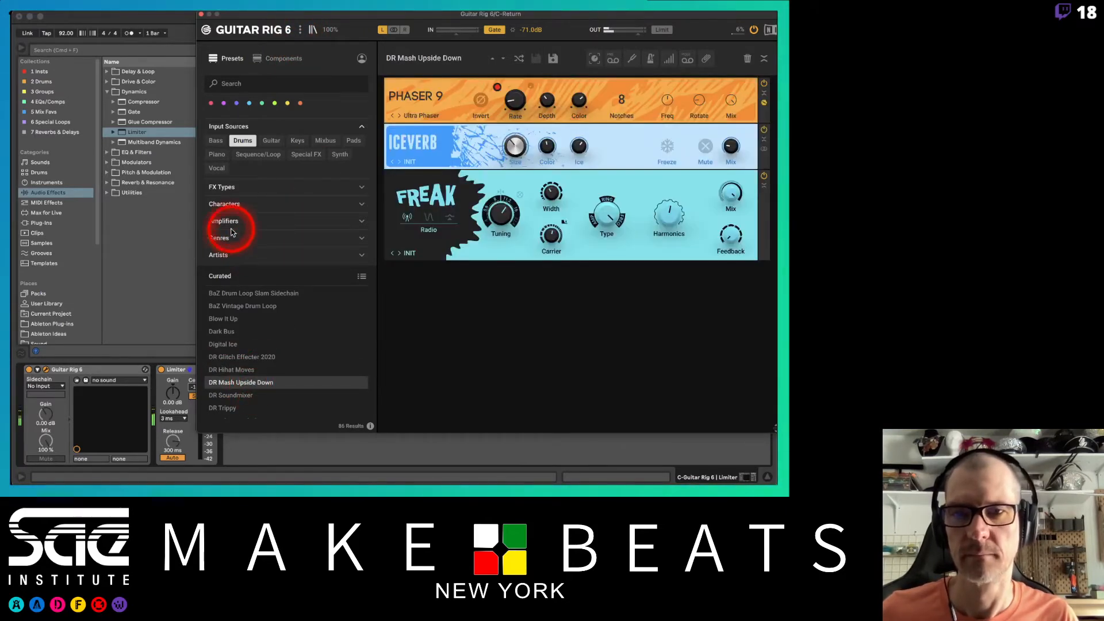
Step: Replace the Drums preset filter with the Delay effect type and load the Creamy Snowflakes preset
left_click(245, 186)
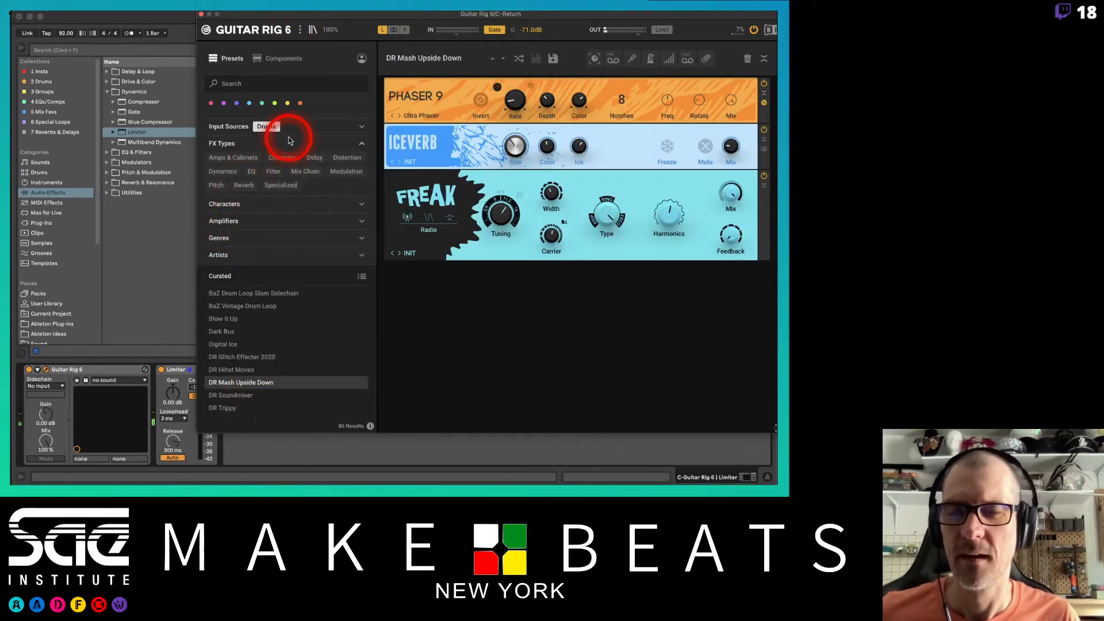
left_click(266, 127)
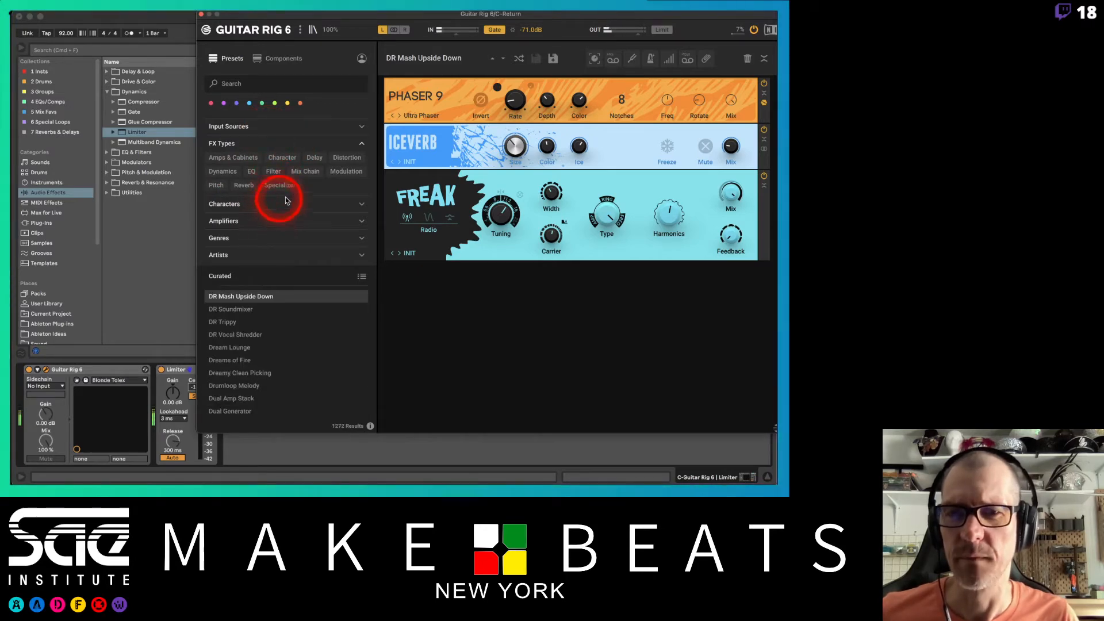
left_click(314, 158)
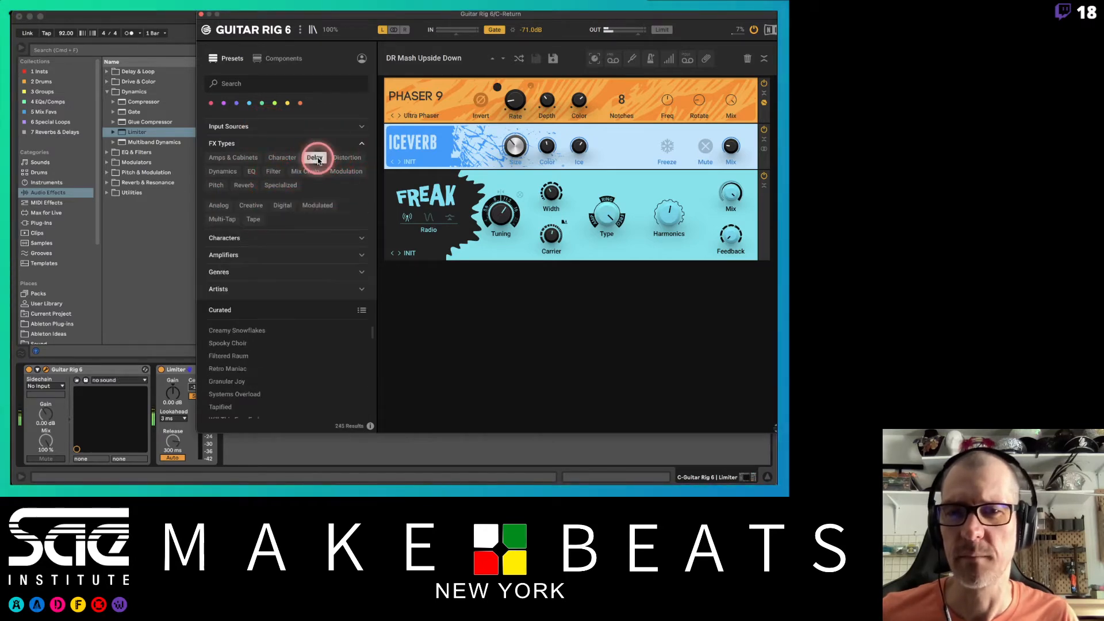
left_click(248, 336)
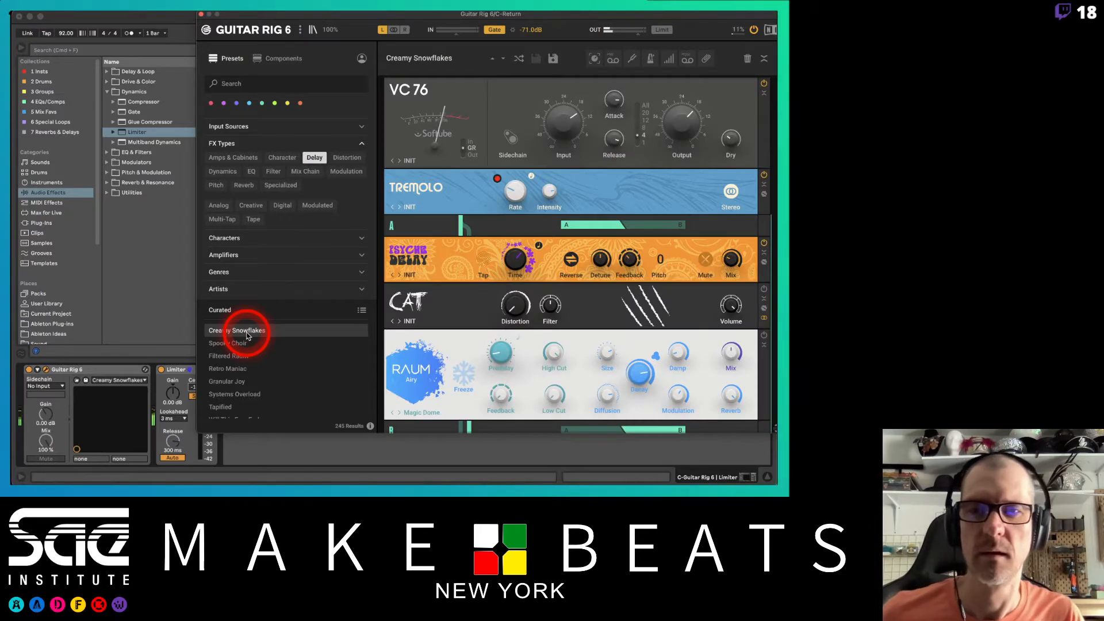
Step: Move the Guitar Rig window off the mixer, stop playback and arm the Bap track for live playing
left_click_drag(258, 22, 598, 82)
key("space")
left_click(439, 51)
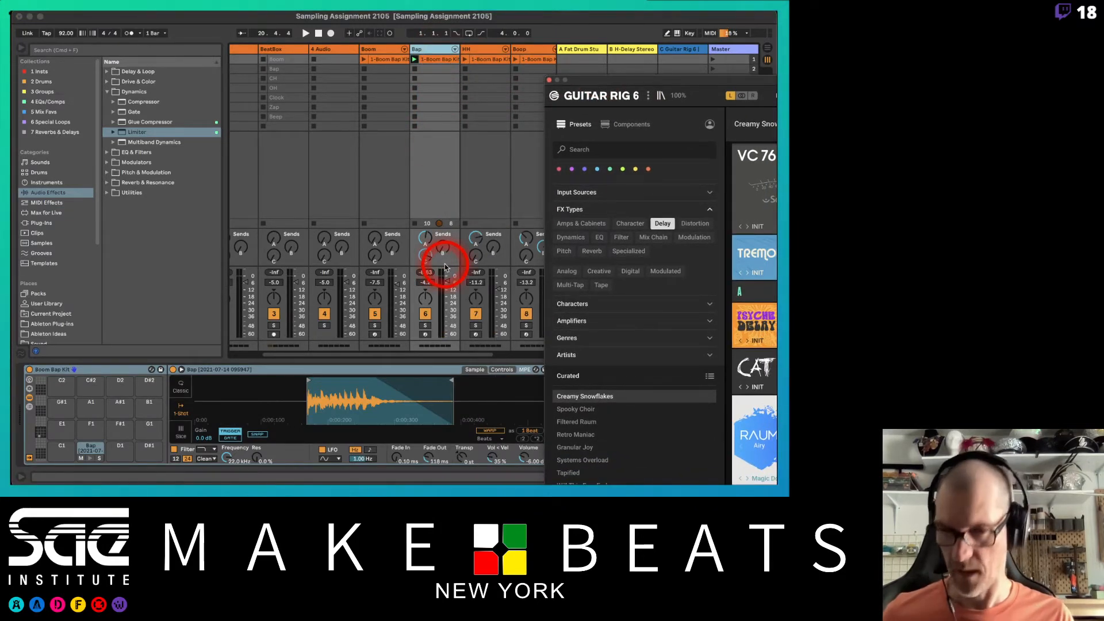
left_click(427, 338)
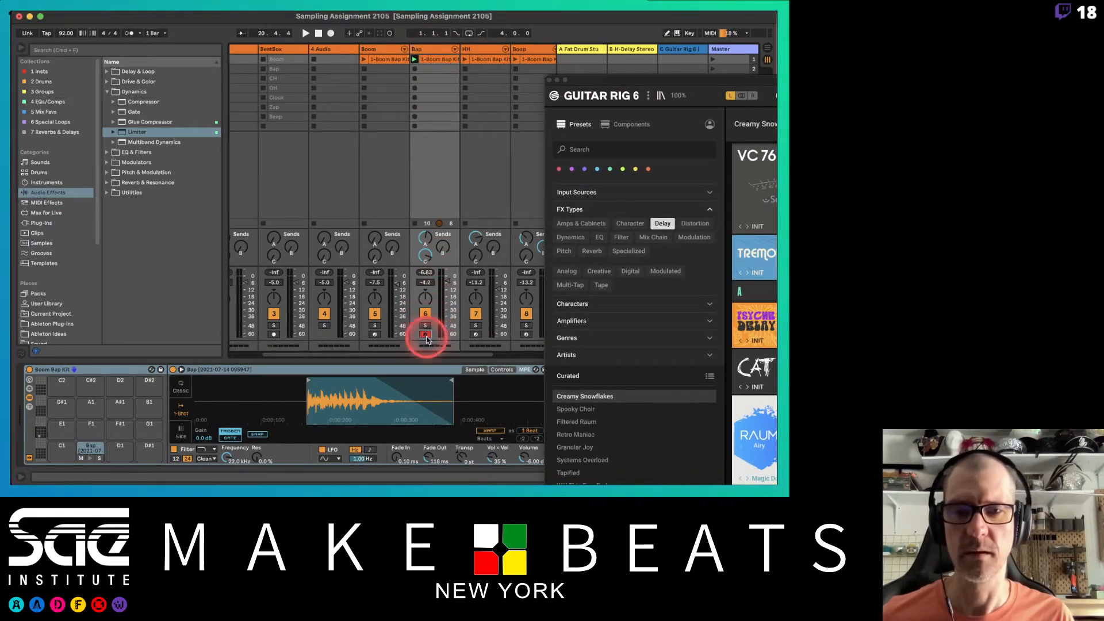
left_click(426, 335)
Step: Insert a new audio track after Clock FX Bnc and name it "Bap FX Bnc"
left_click_drag(590, 80, 712, 83)
scroll(409, 87, "right", 5)
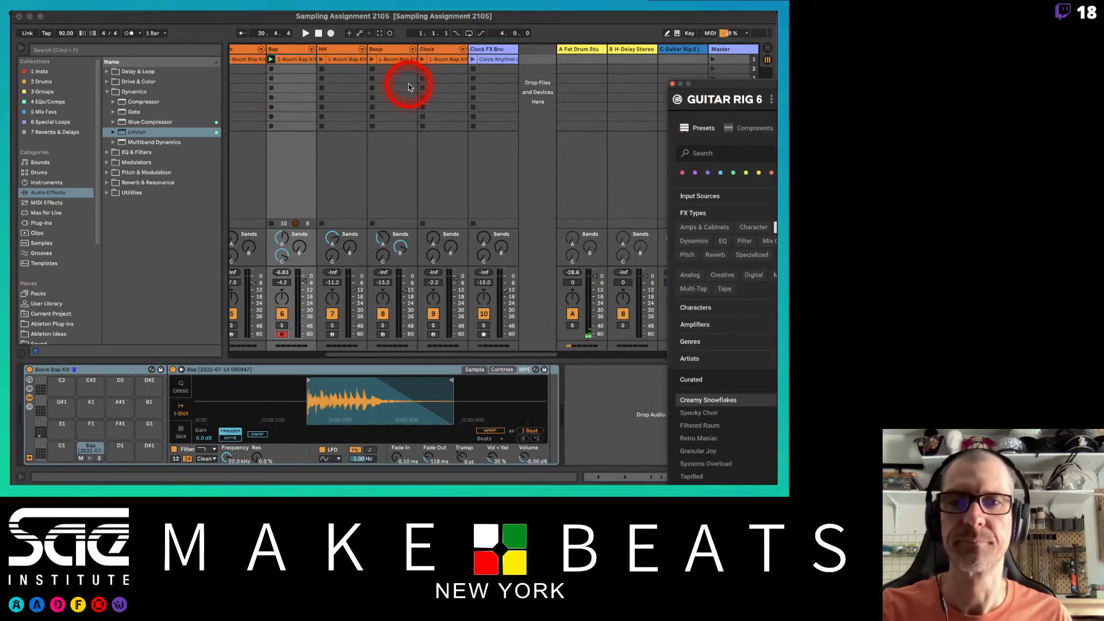
left_click(489, 51)
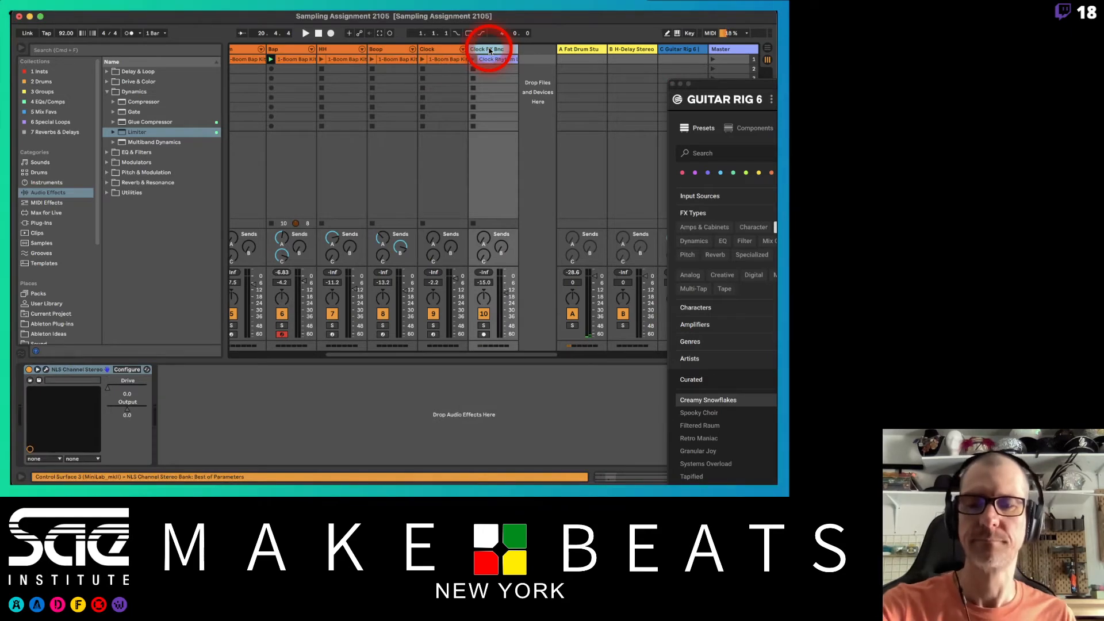
key("super+t")
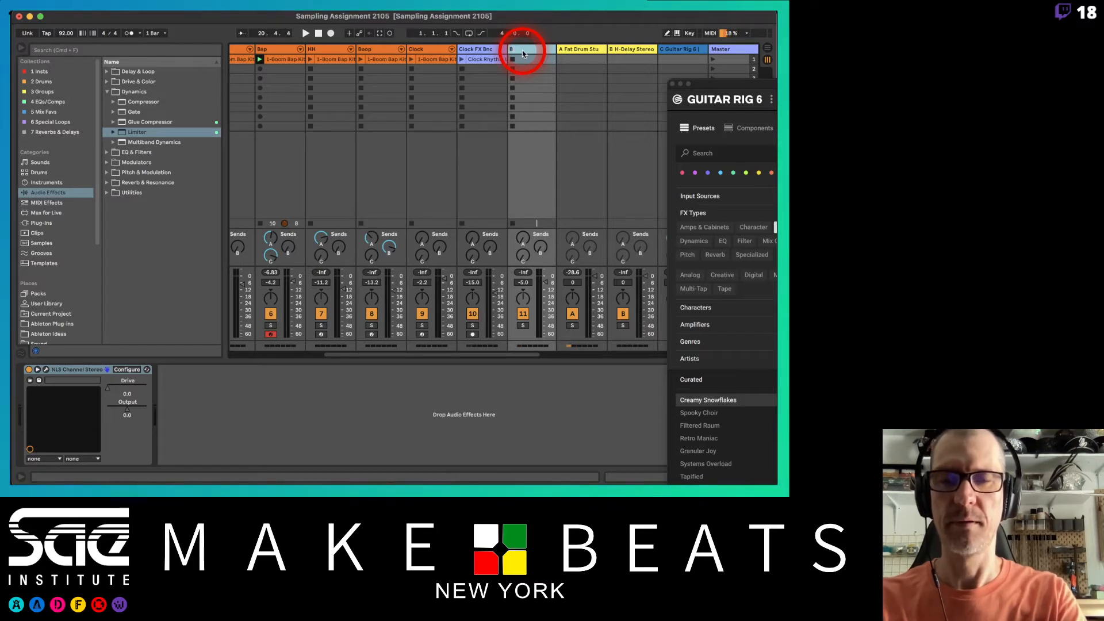
type("ap FX Bnc")
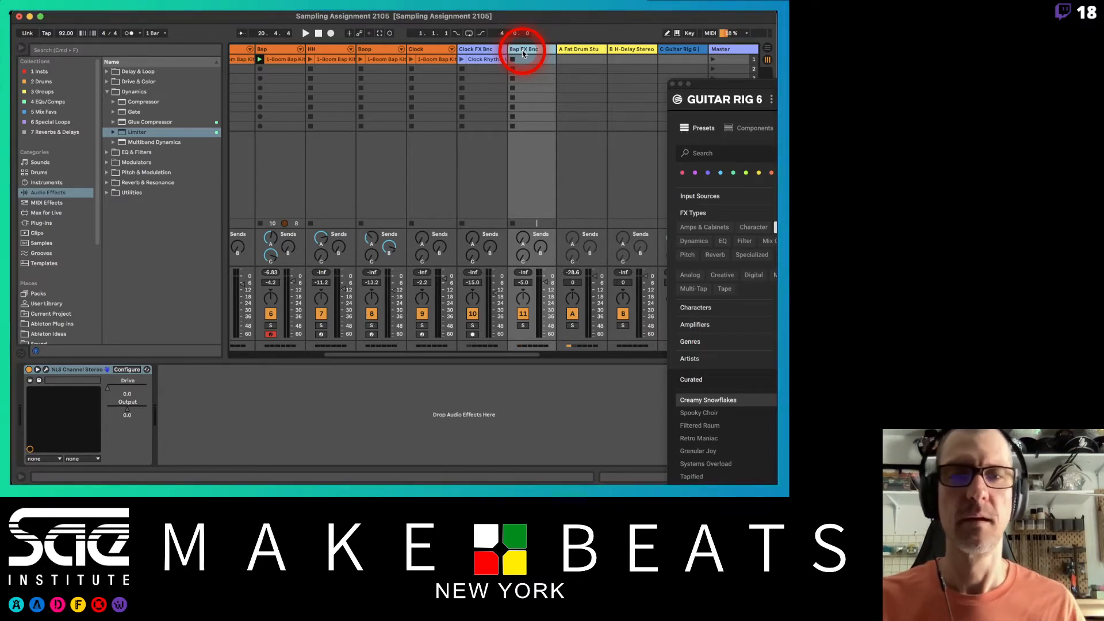
Step: Show the track routing section and set the Clock FX Bnc track's audio input to No Input
key("super+alt+i")
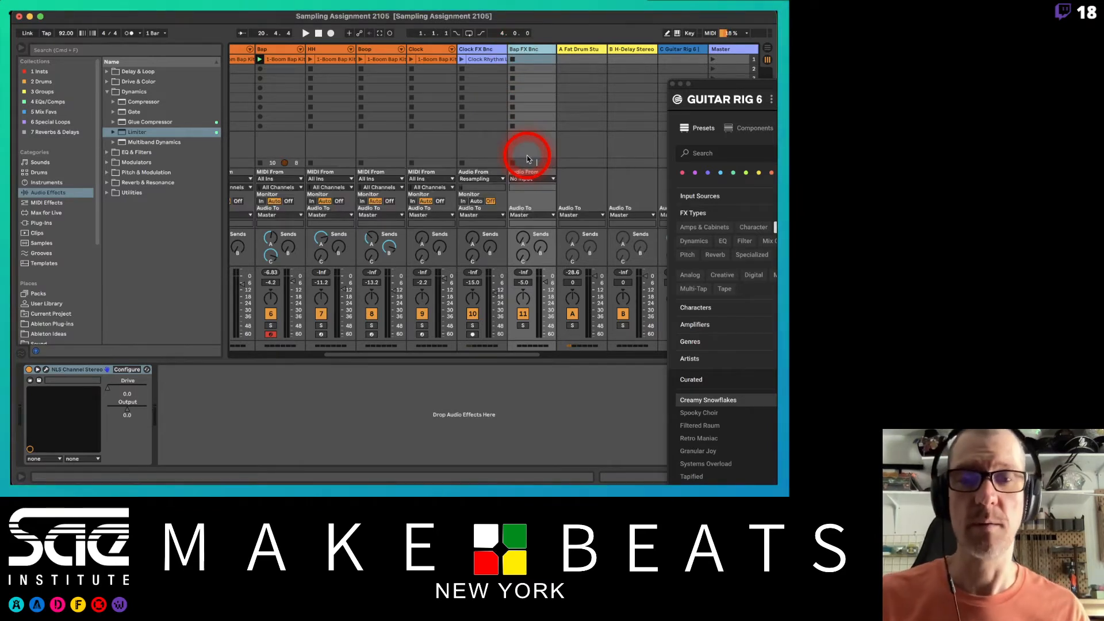
left_click_drag(500, 178, 482, 327)
left_click(542, 204)
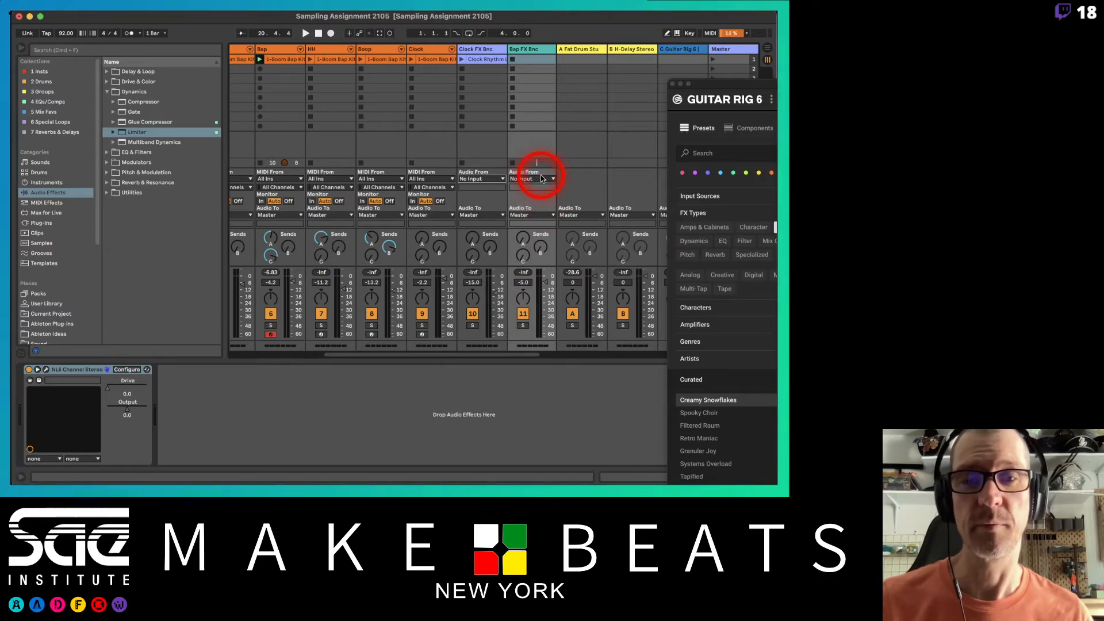
Step: Set the Bap FX Bnc track's audio input to Resampling and arm it for recording
left_click(540, 178)
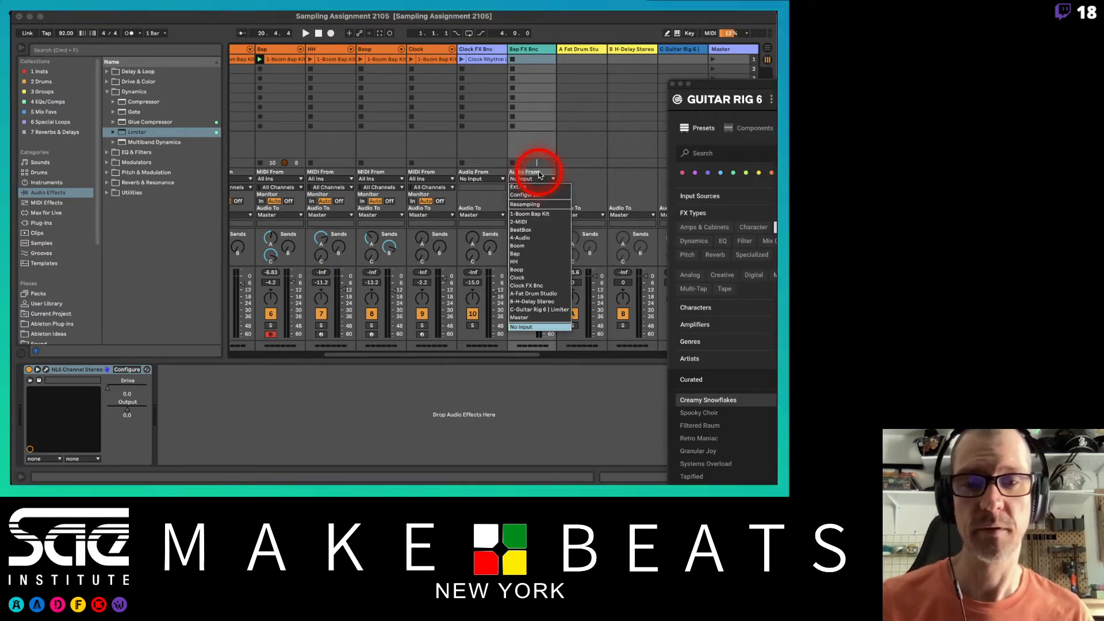
left_click_drag(545, 183, 541, 207)
left_click(541, 201)
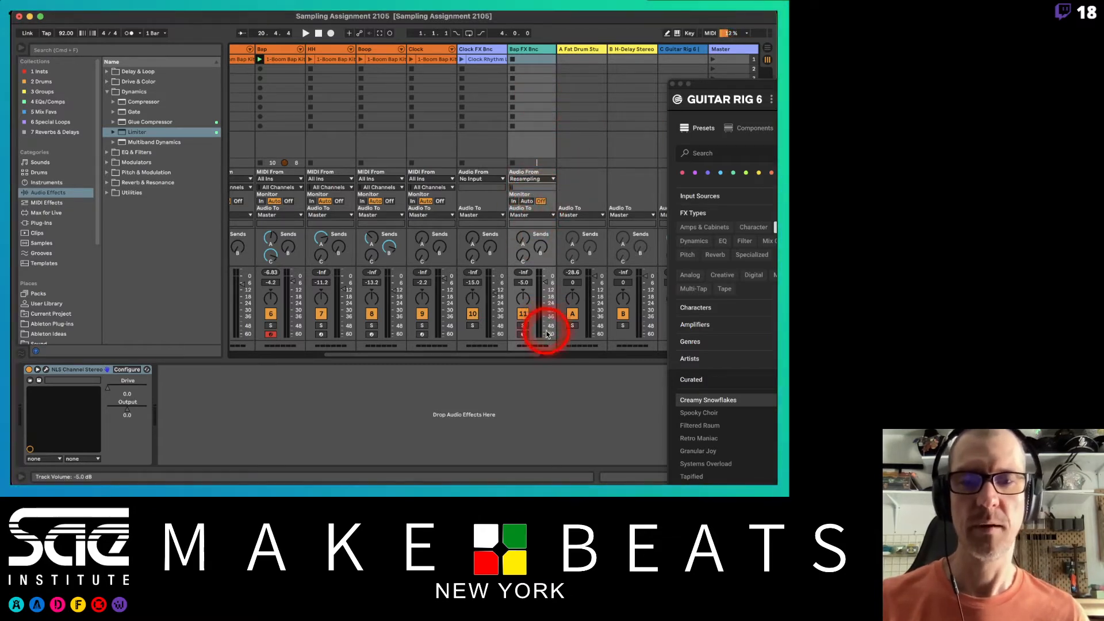
left_click(523, 334)
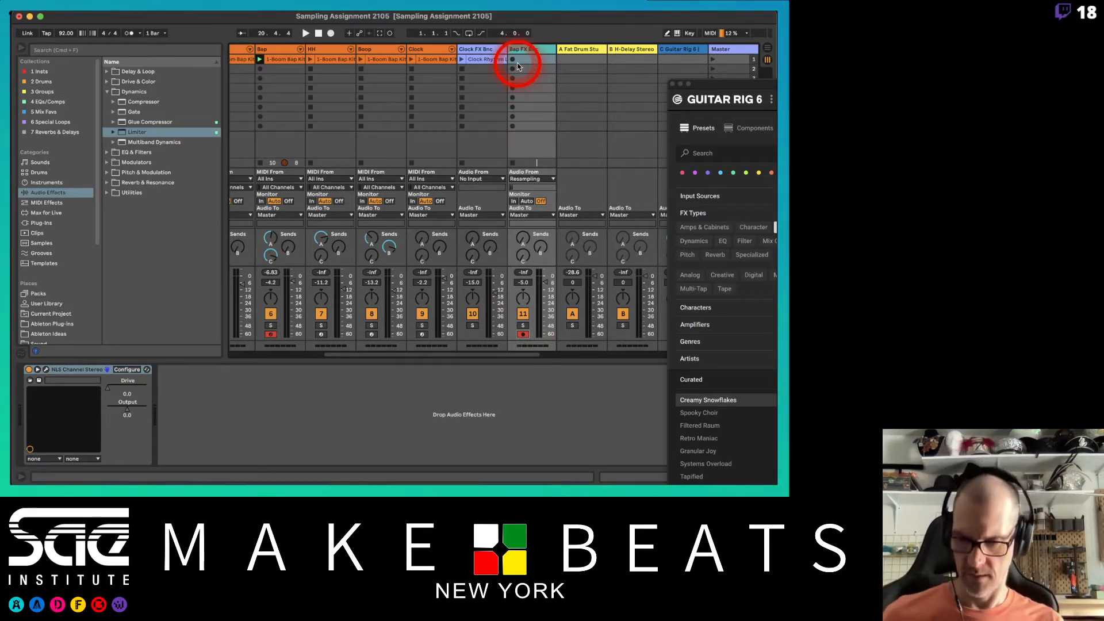
Step: Record a Bap hit into the second slot of the Bap FX Bnc track and display the recorded clip's full waveform
left_click_drag(696, 86, 703, 219)
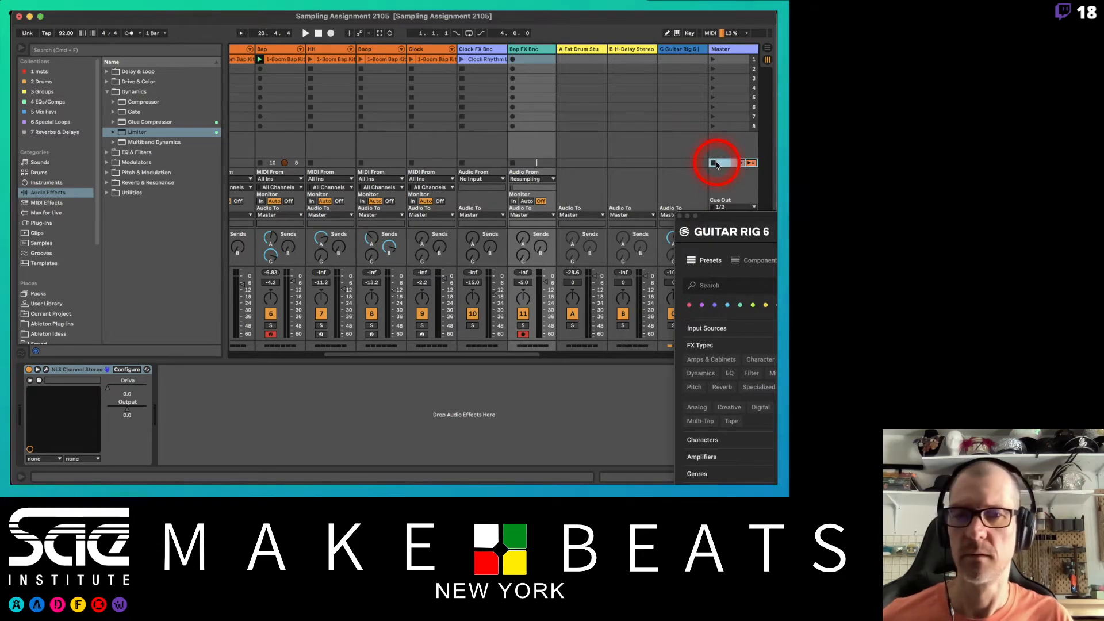
left_click(512, 69)
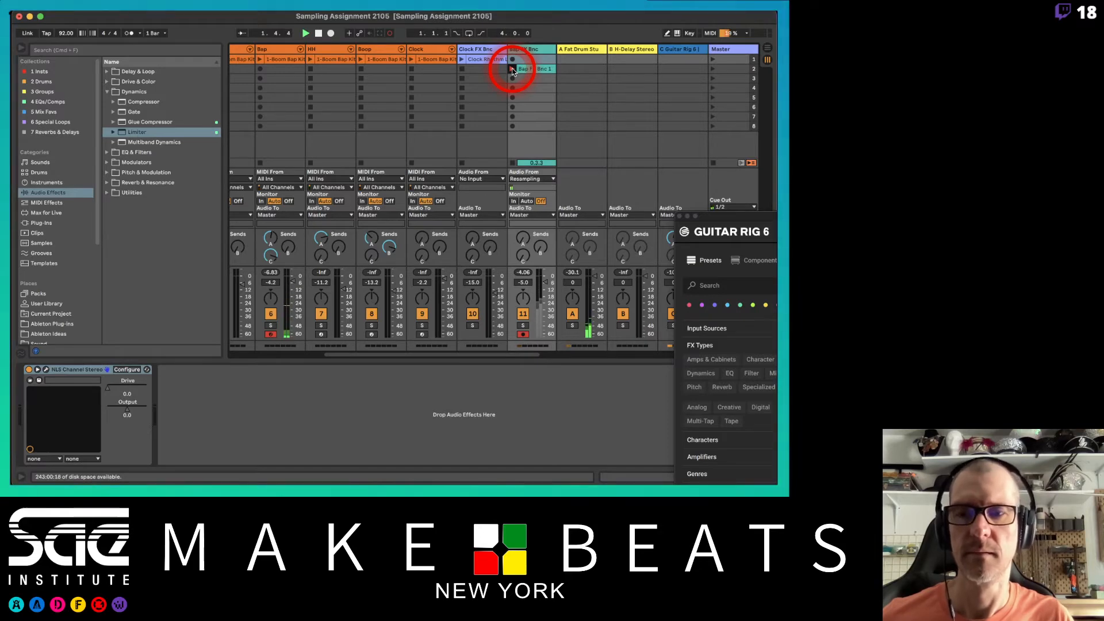
left_click(524, 68)
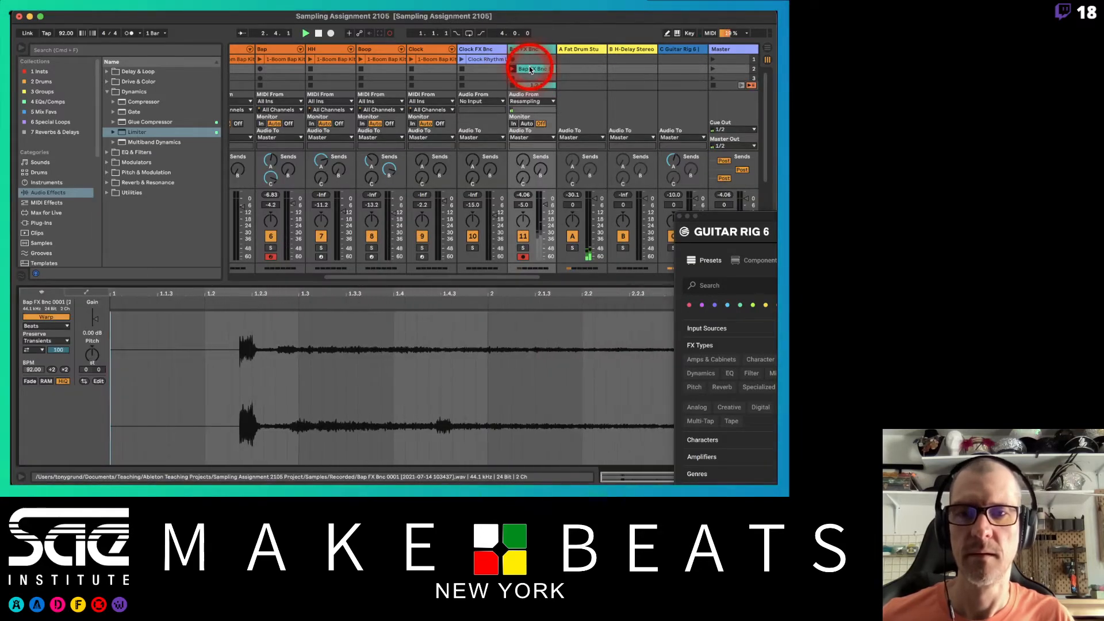
left_click_drag(732, 217, 401, 436)
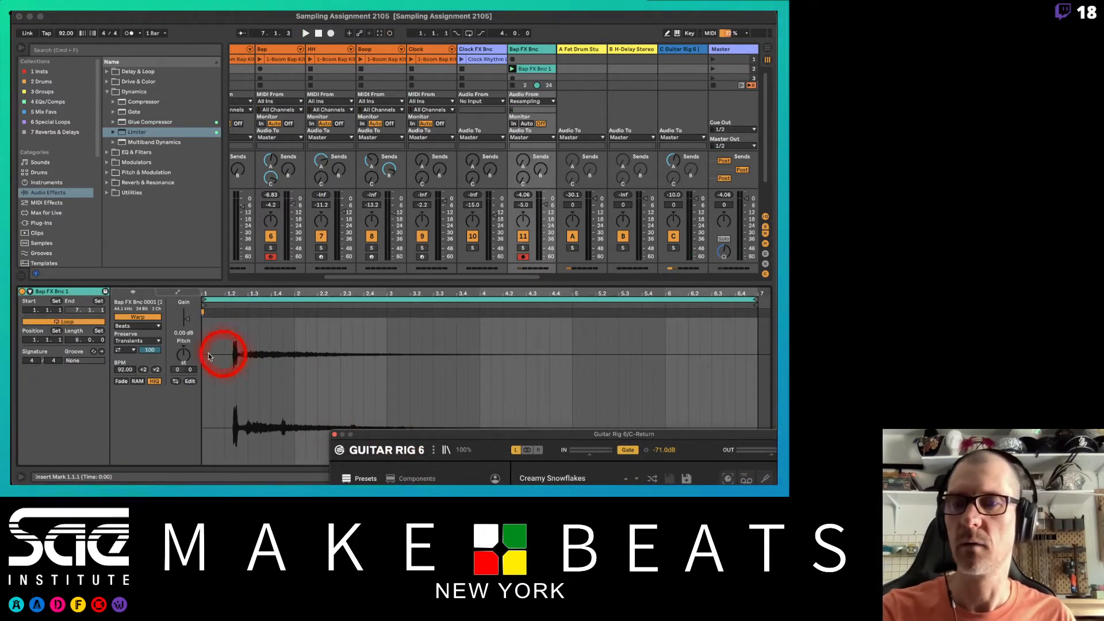
Step: Turn off Warp for the recorded Bap FX Bnc clip and move its start marker to the hit's onset at 0:0.893
left_click(138, 317)
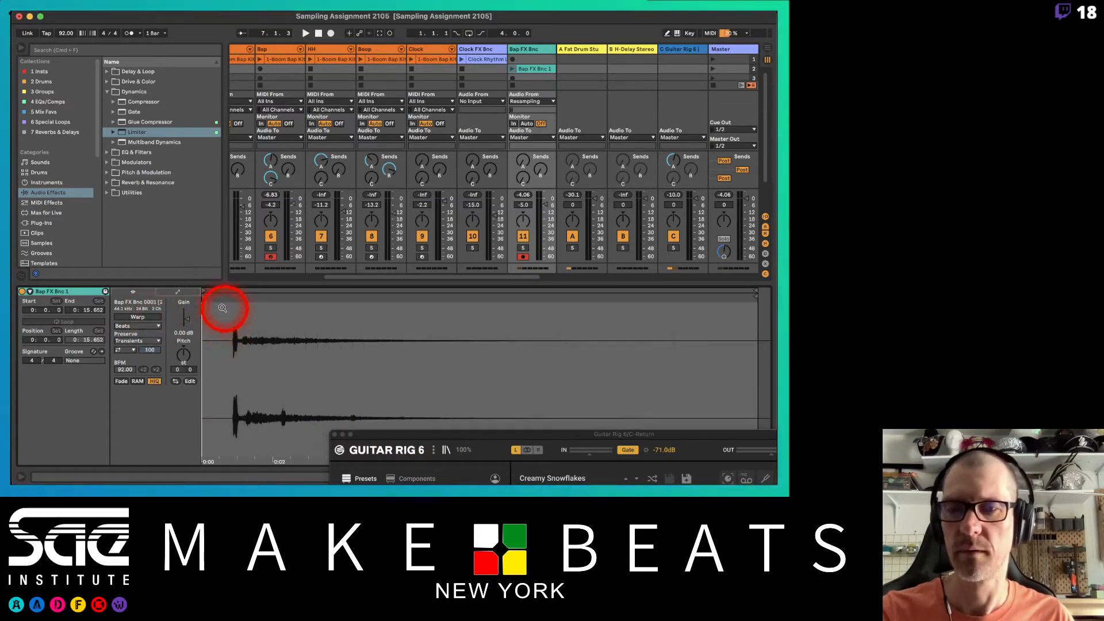
mouse_move(207, 300)
left_mouse_down()
mouse_move(233, 301)
mouse_move(239, 313)
mouse_move(372, 299)
left_mouse_up()
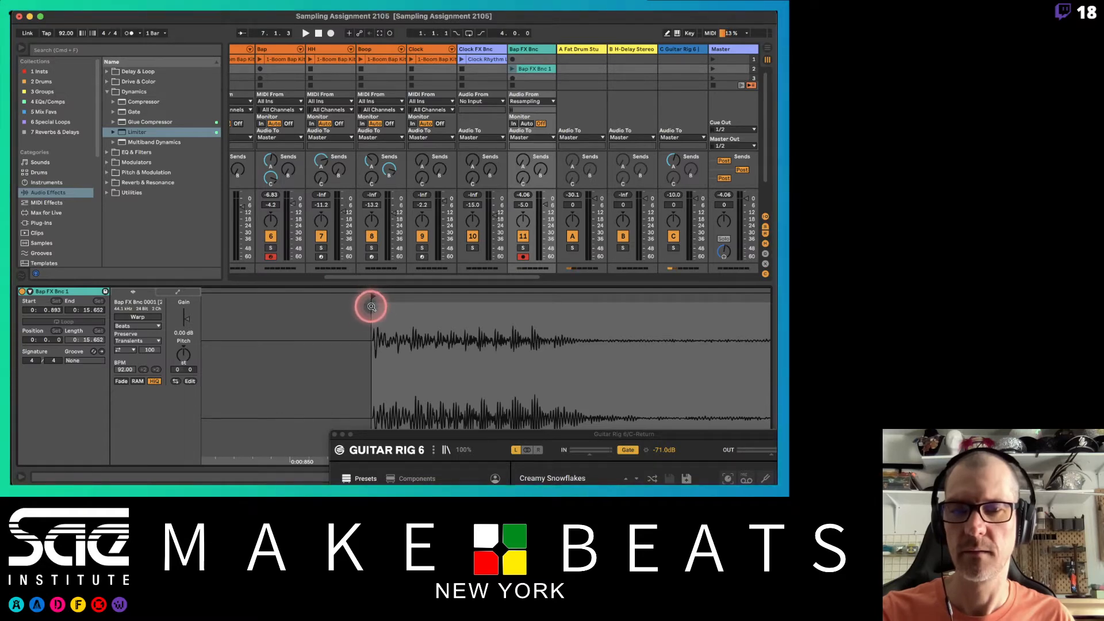
double_click(371, 307)
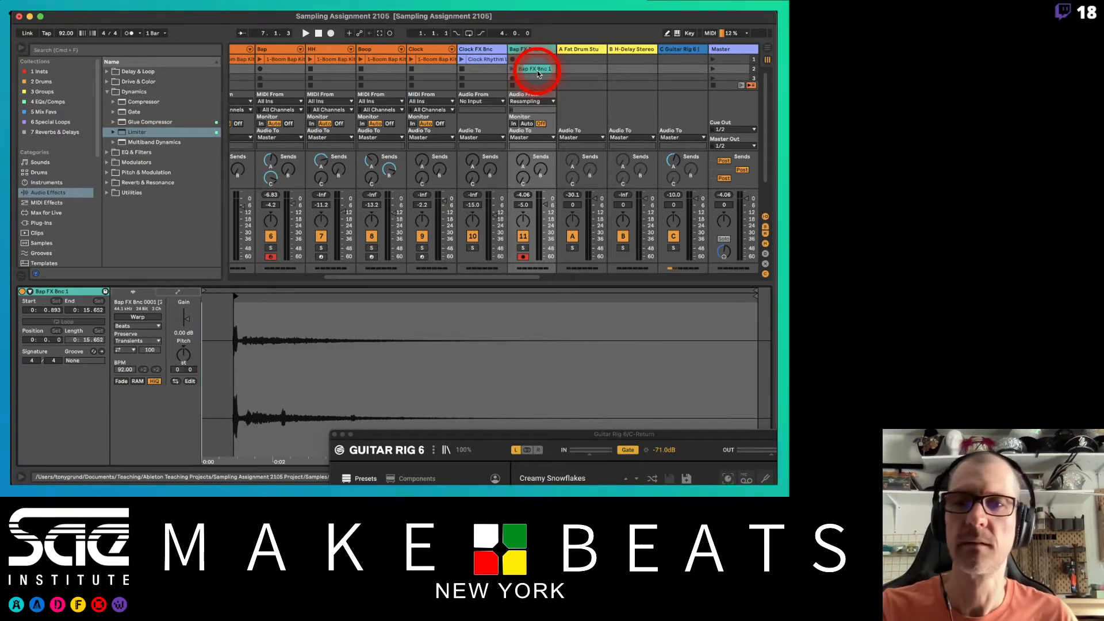
Step: Load the Bap FX Bnc clip onto the D#1 pad of the Bap track's Boom Bap Kit and select its sample
left_click(278, 53)
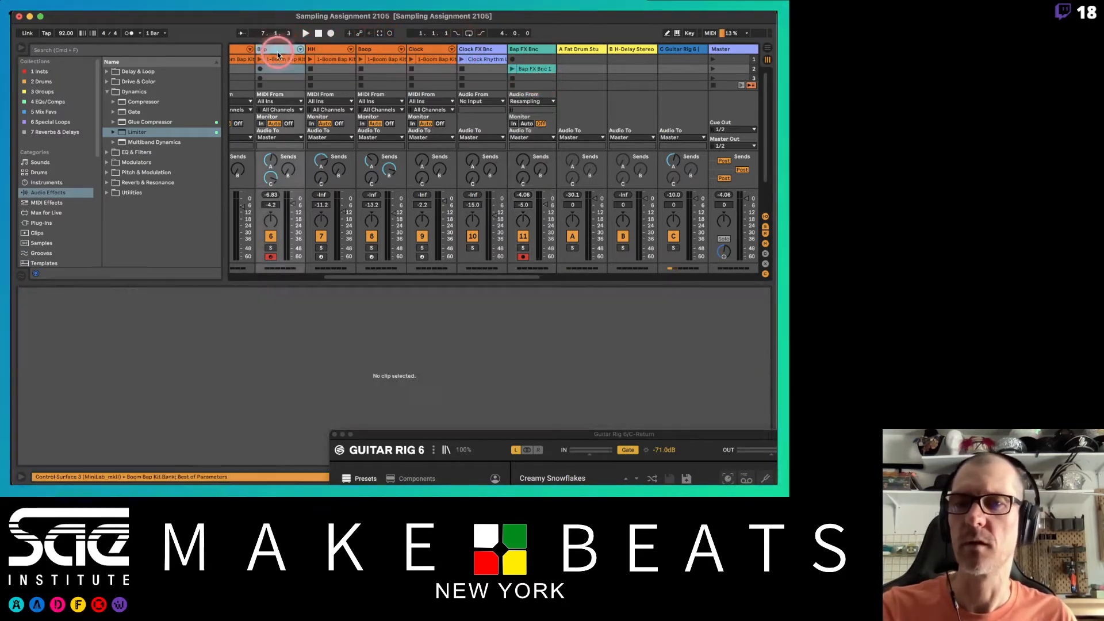
left_click(534, 70)
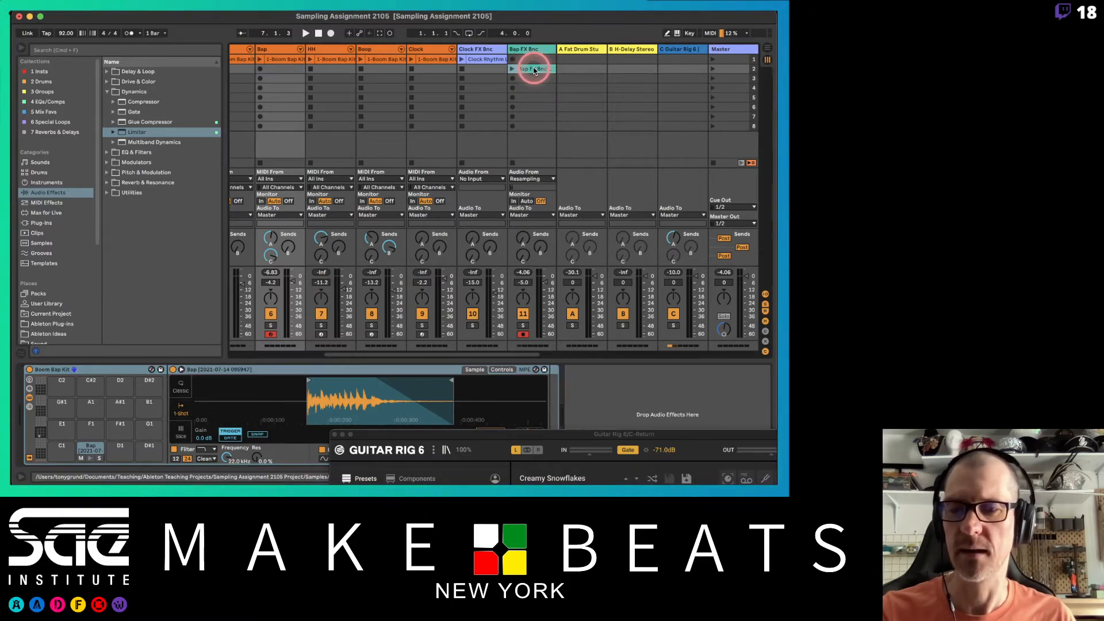
left_click_drag(534, 69, 148, 451)
left_click(371, 388)
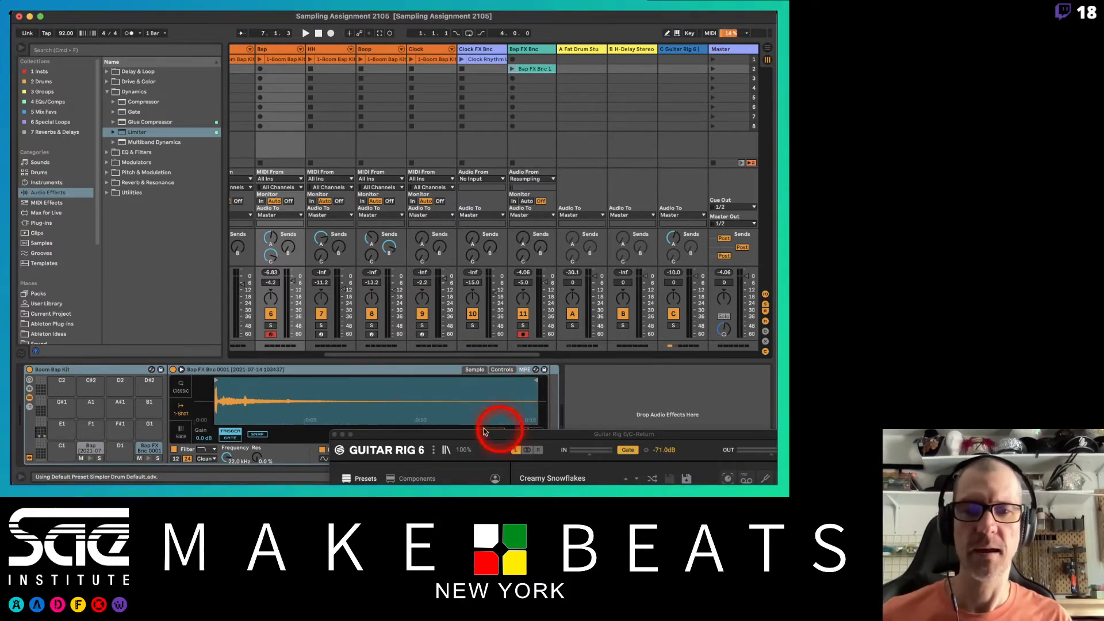
Step: Shorten the end of the Bap FX Bnc pad sample by about two bars and set its Fade Out to 2.00 s
left_click_drag(360, 433, 380, 454)
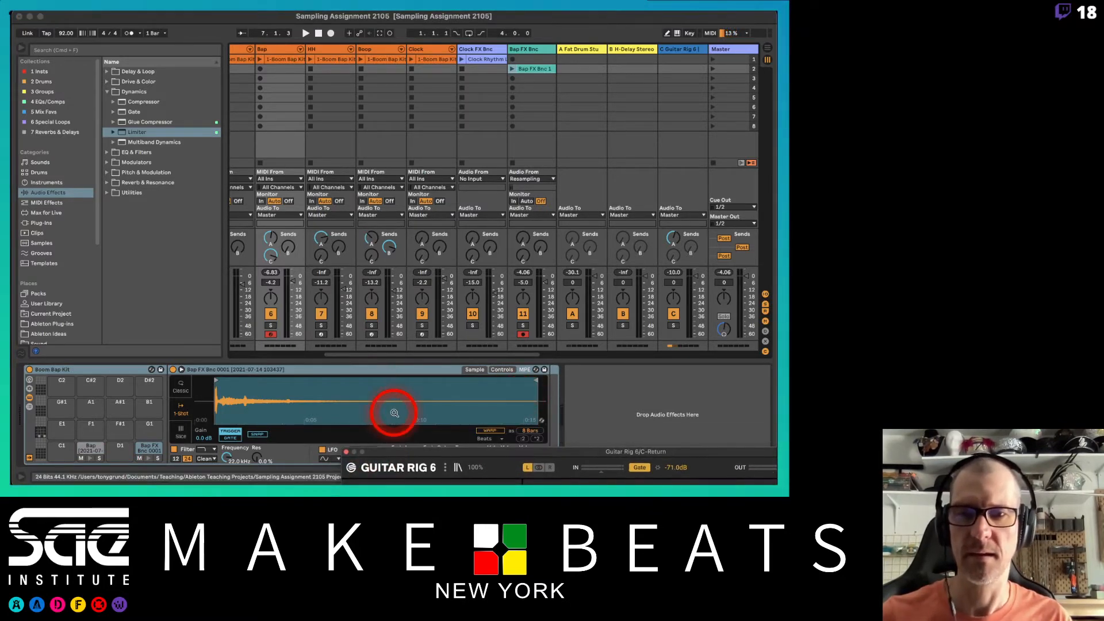
left_click(256, 436)
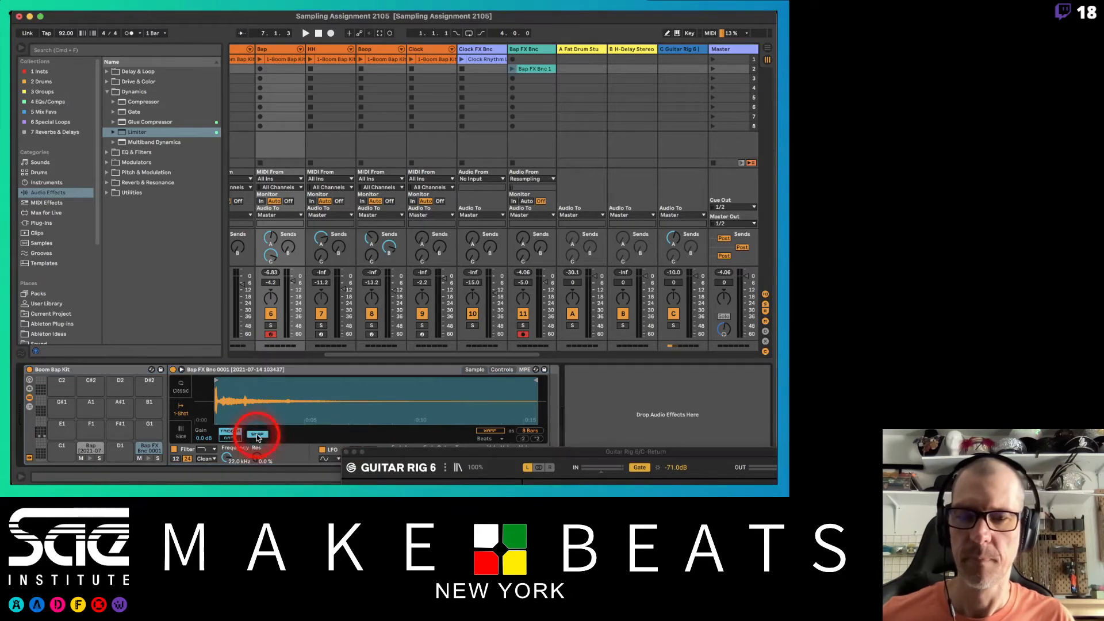
left_click(259, 435)
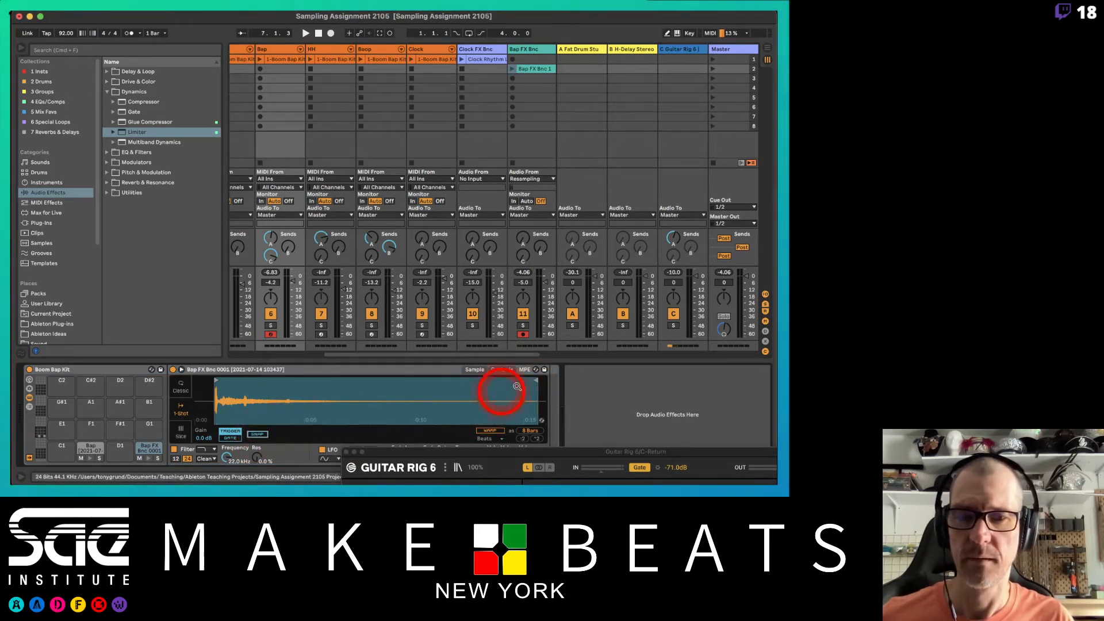
left_click_drag(534, 381, 468, 382)
left_click_drag(445, 454, 441, 484)
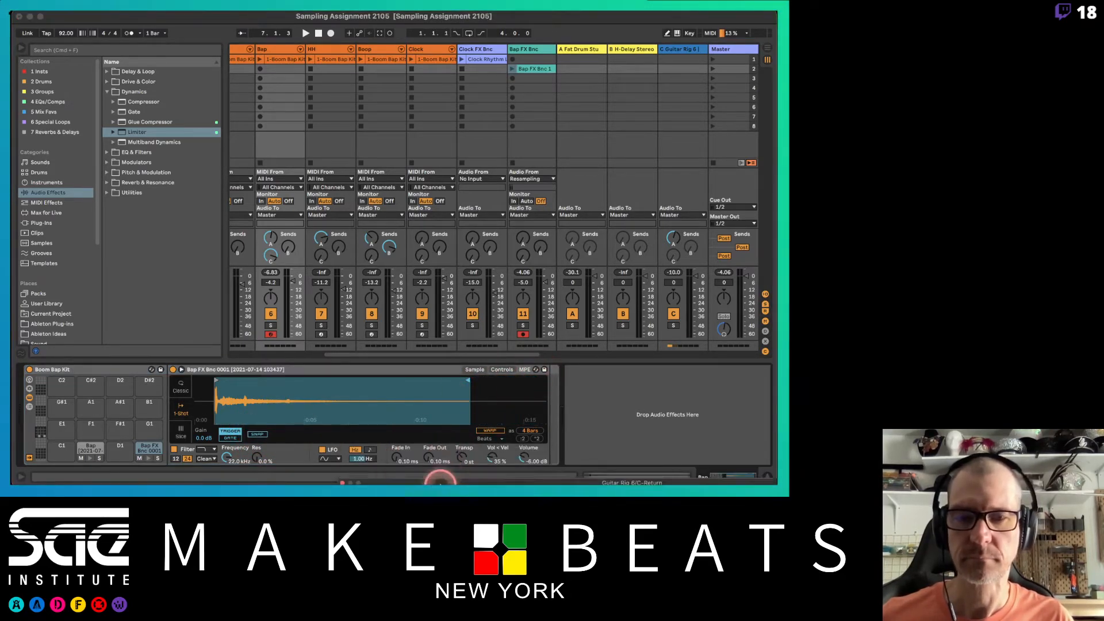
left_click(428, 456)
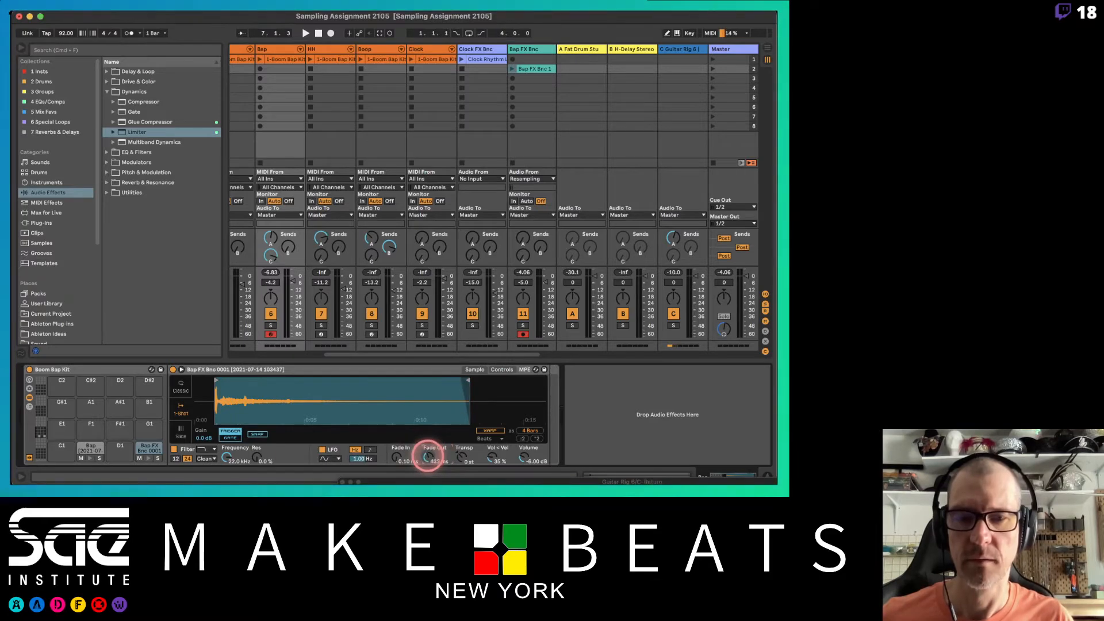
left_click_drag(428, 457, 464, 475)
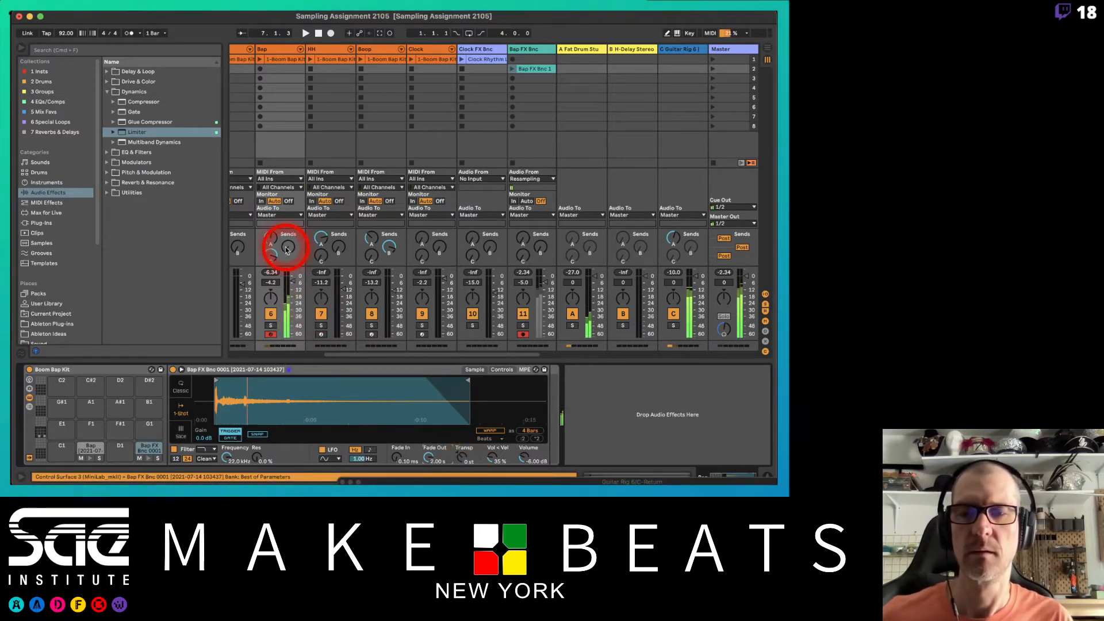
Step: Play the pad with the Guitar Rig return off, load the Spooky Choir preset and turn the return back on
left_click(673, 313)
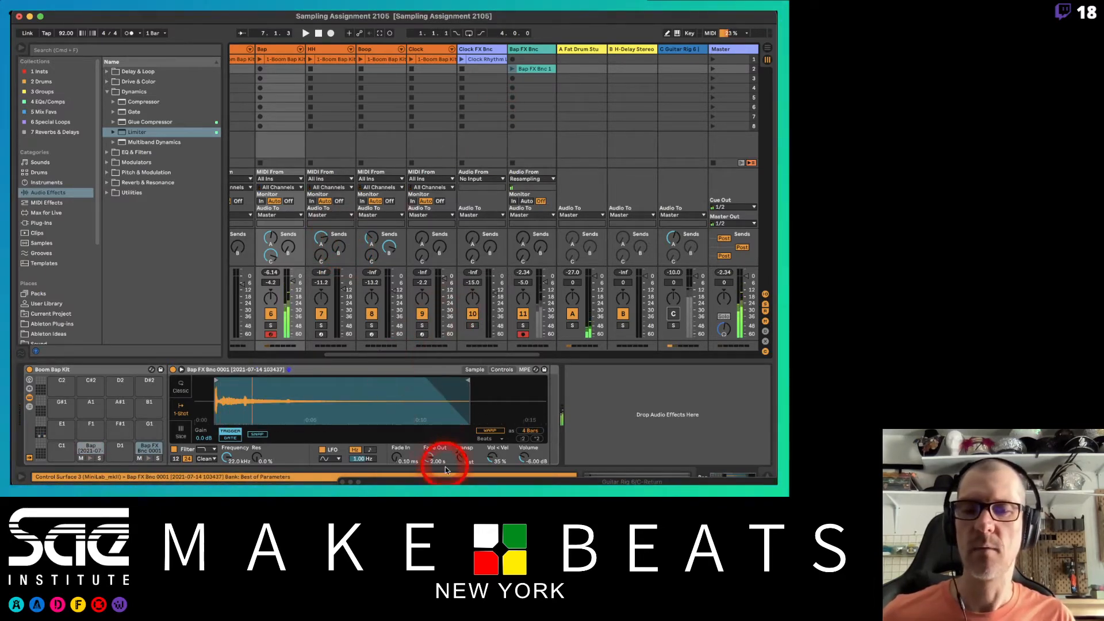
left_click_drag(452, 483, 191, 15)
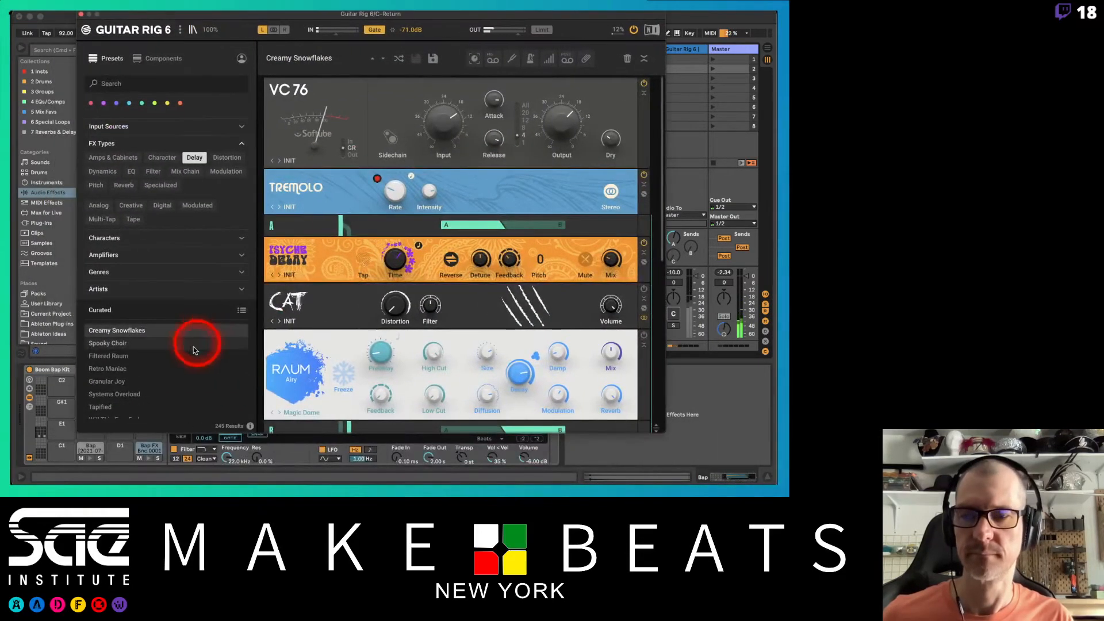
left_click(161, 345)
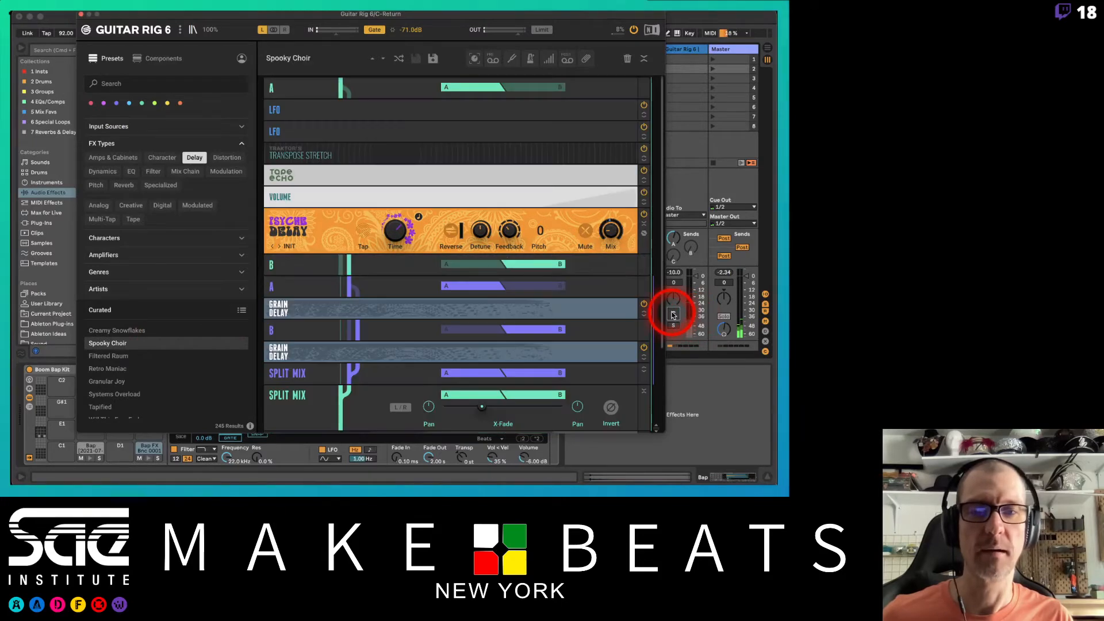
left_click(673, 313)
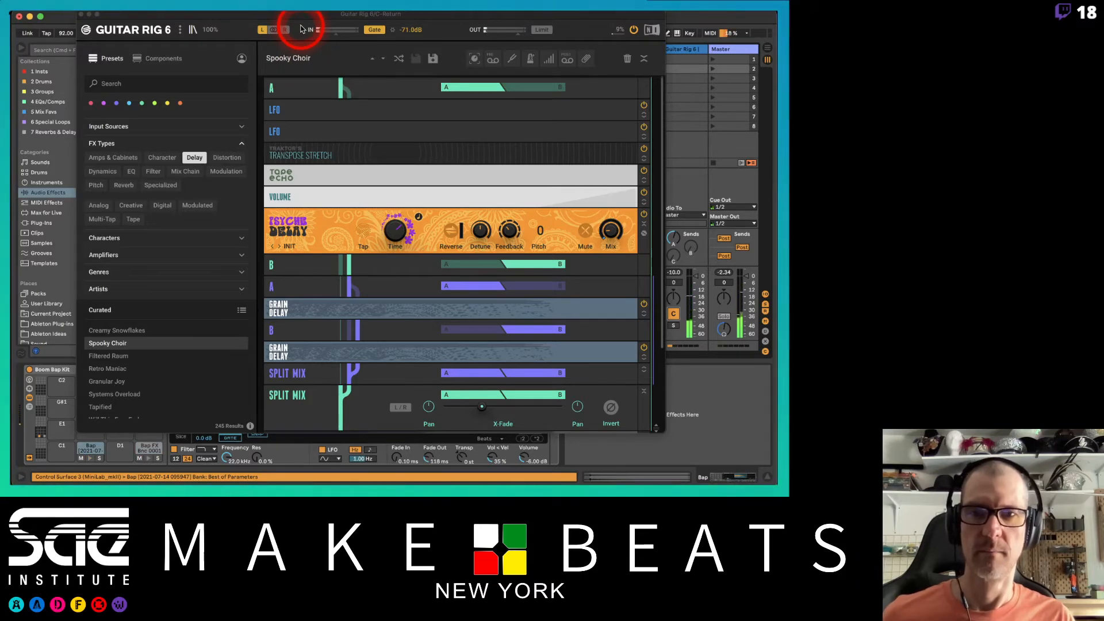
Step: Audition the Filtered Raum, Retro Maniac, Granular Joy and Systems Overload presets in Guitar Rig on the Bap sound
left_click(125, 356)
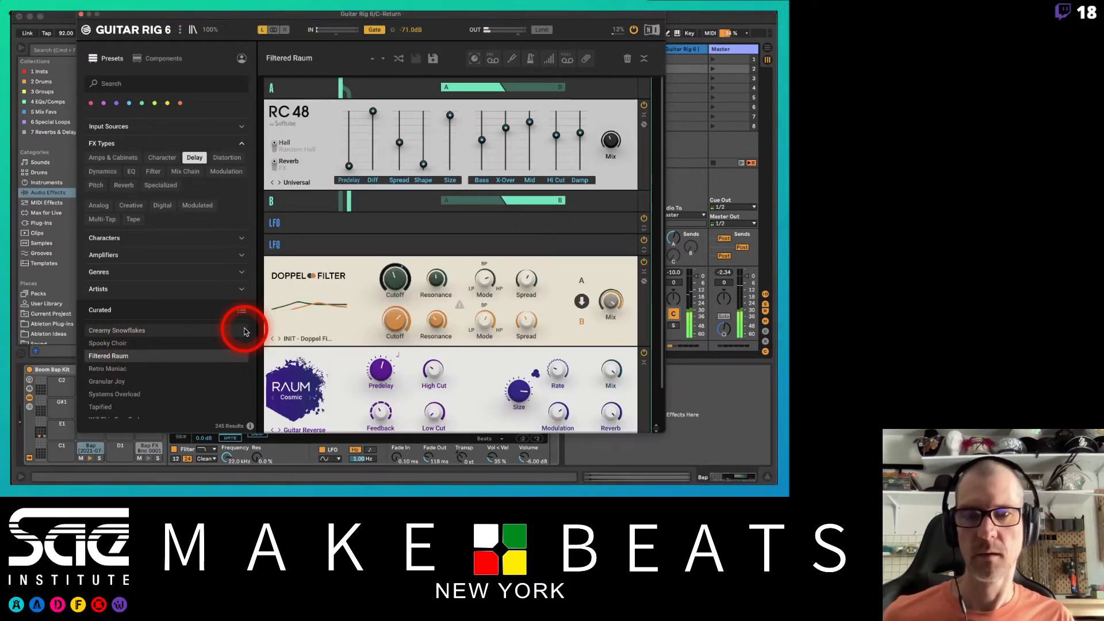
left_click(156, 370)
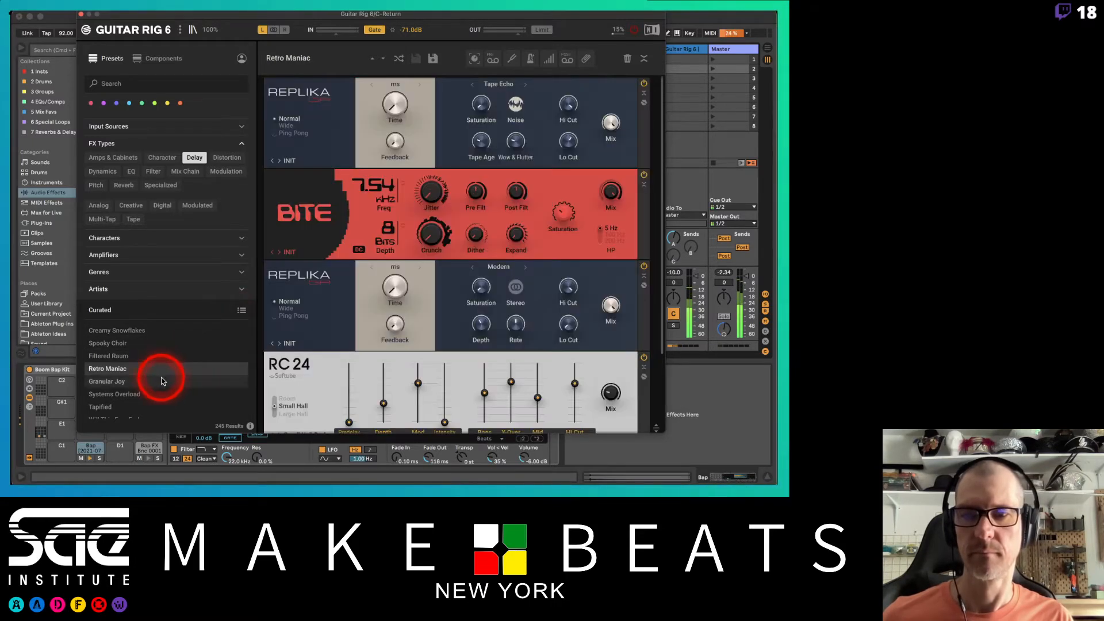
left_click(163, 381)
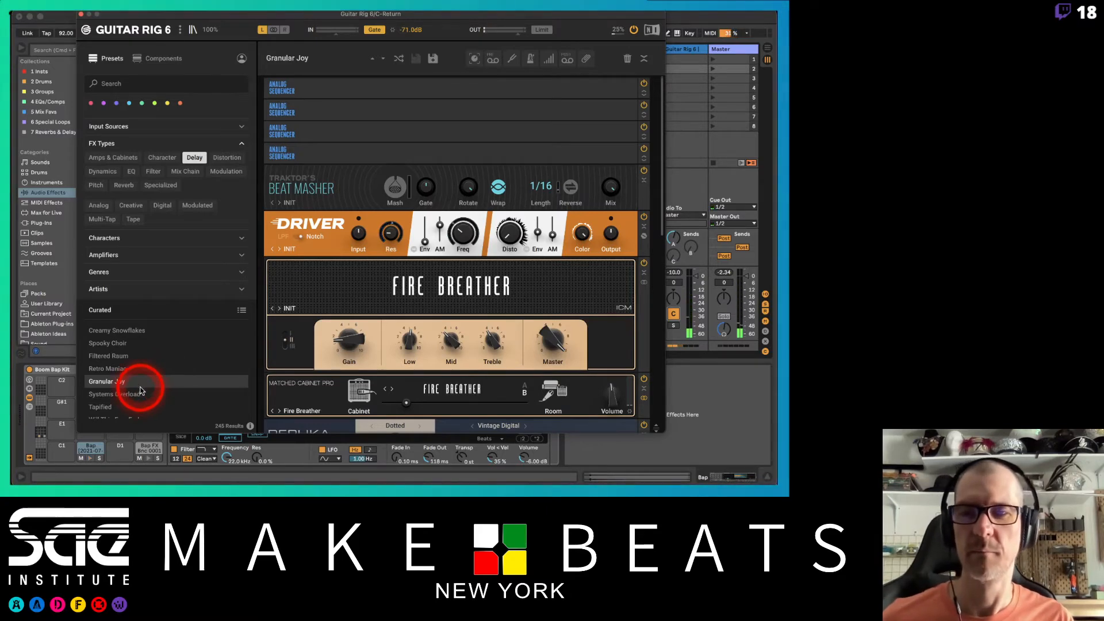
left_click(149, 394)
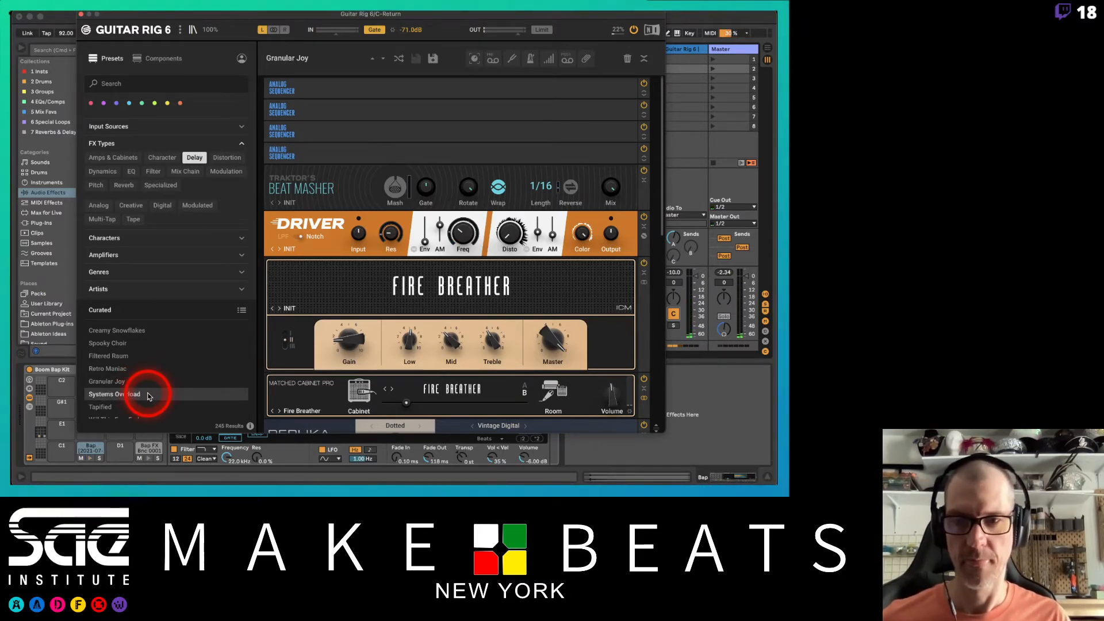
left_click(145, 395)
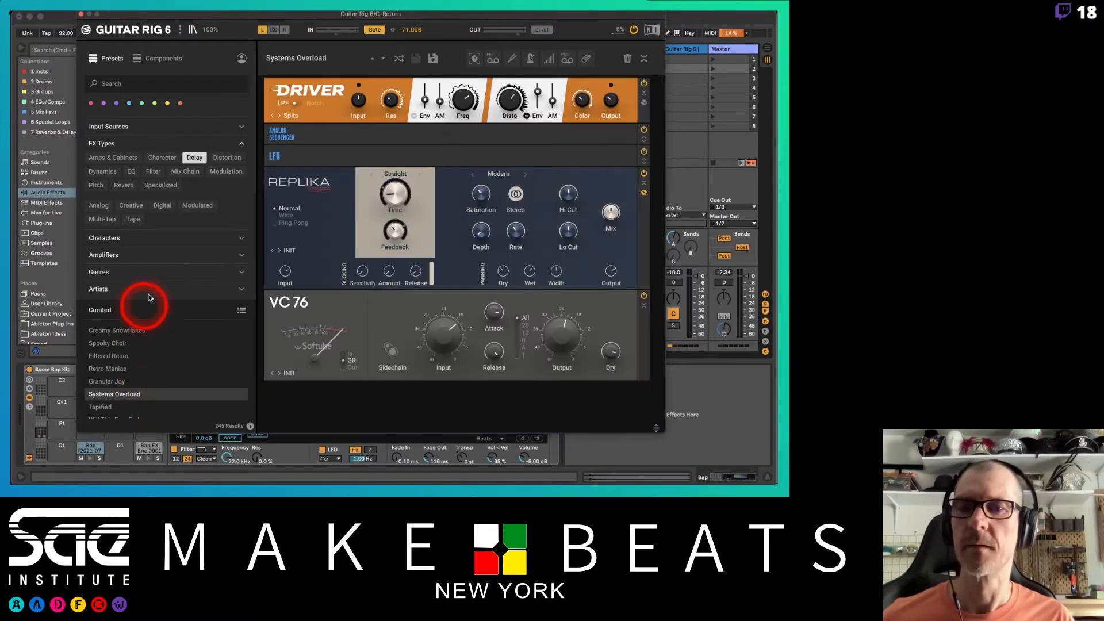
Step: Try the Tapified preset in Guitar Rig and settle on the Will This Ever End preset
scroll(225, 389, "down", 3)
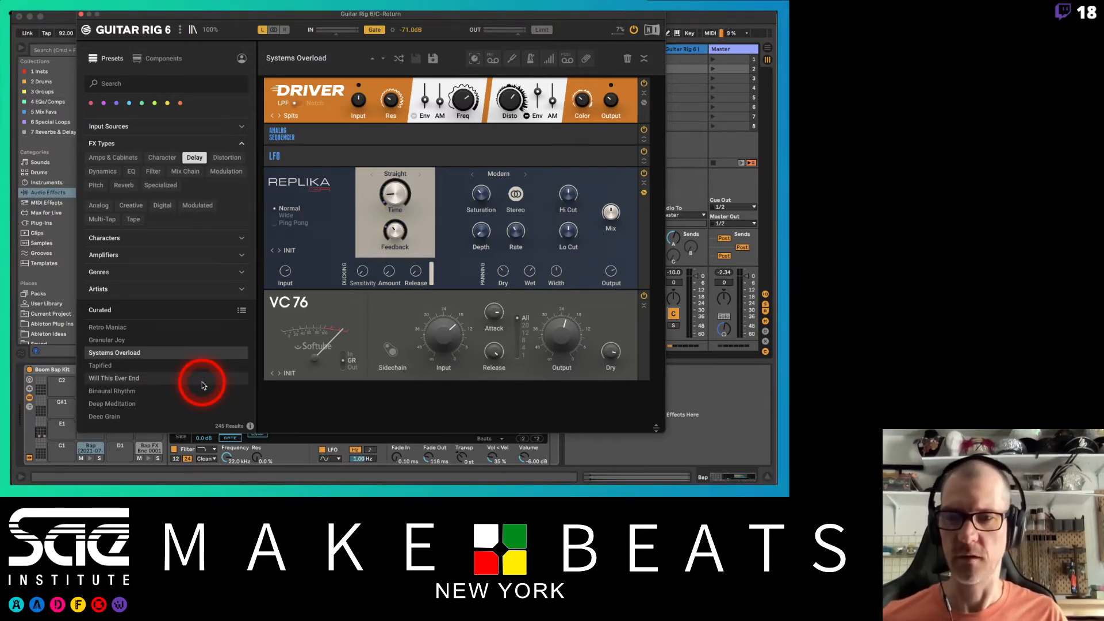
left_click(188, 364)
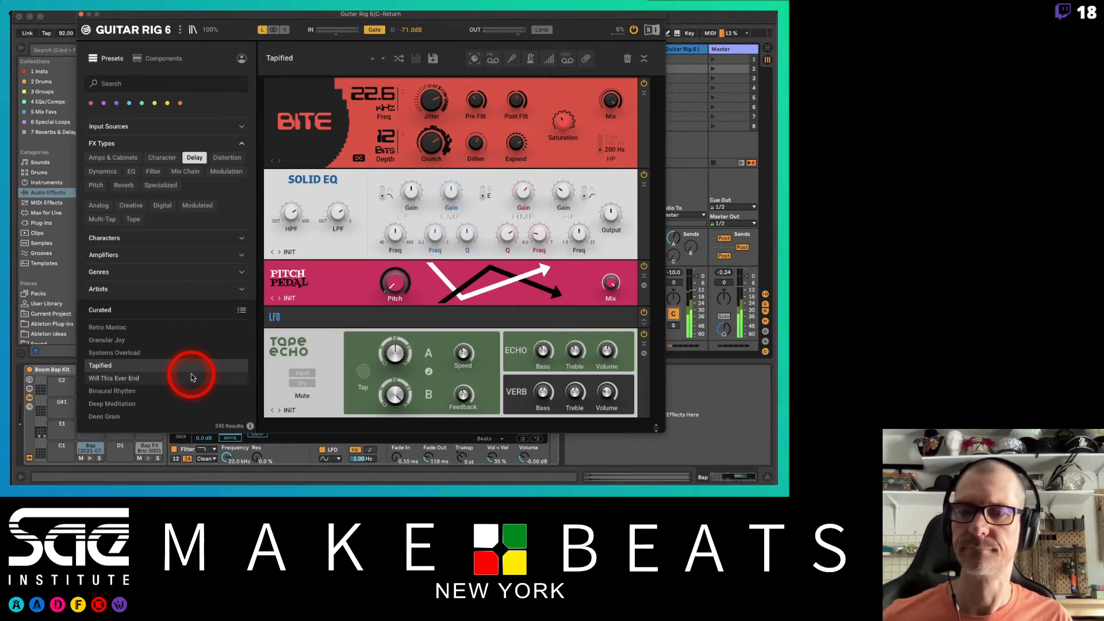
left_click(193, 378)
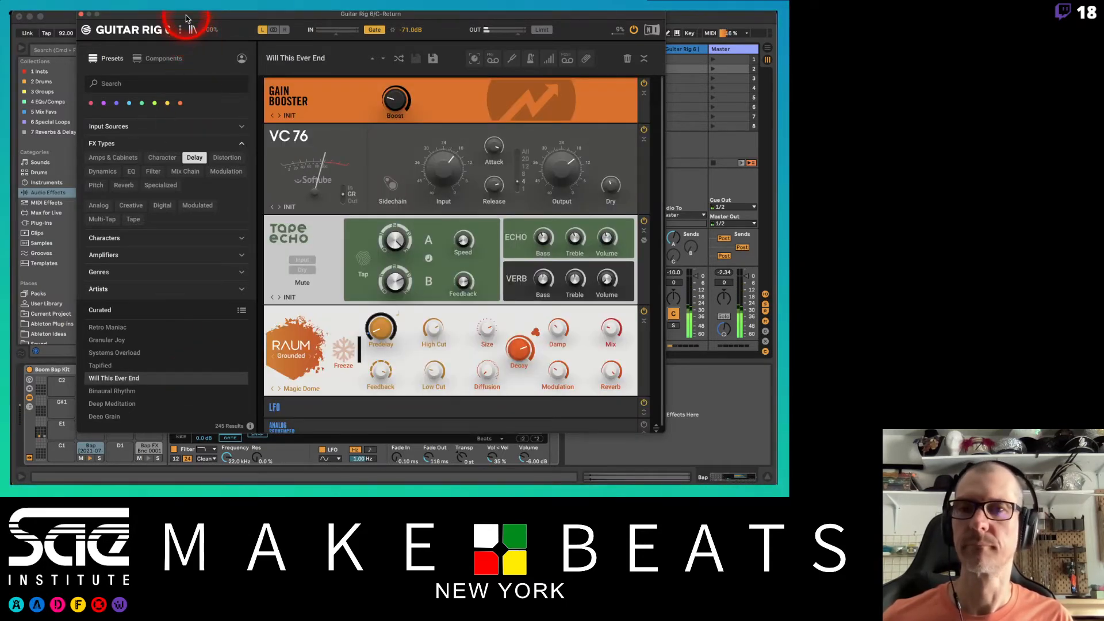
Step: Record the Bap sound through the Will This Ever End preset into the fifth slot of the Bap FX Bnc track and stop that recording
left_click_drag(186, 16, 614, 374)
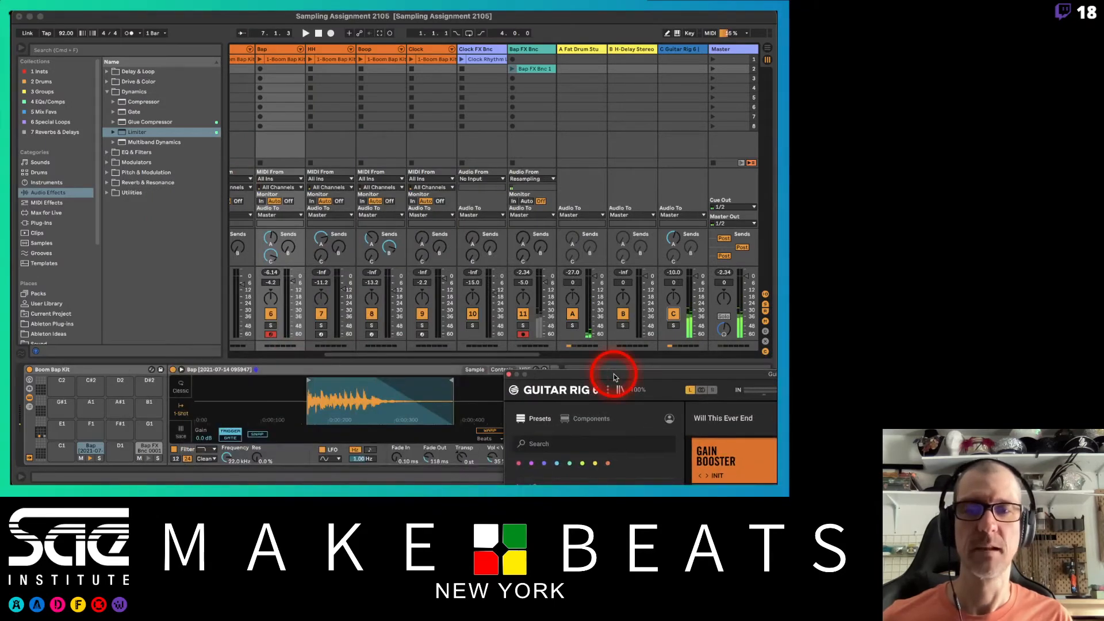
left_click(513, 99)
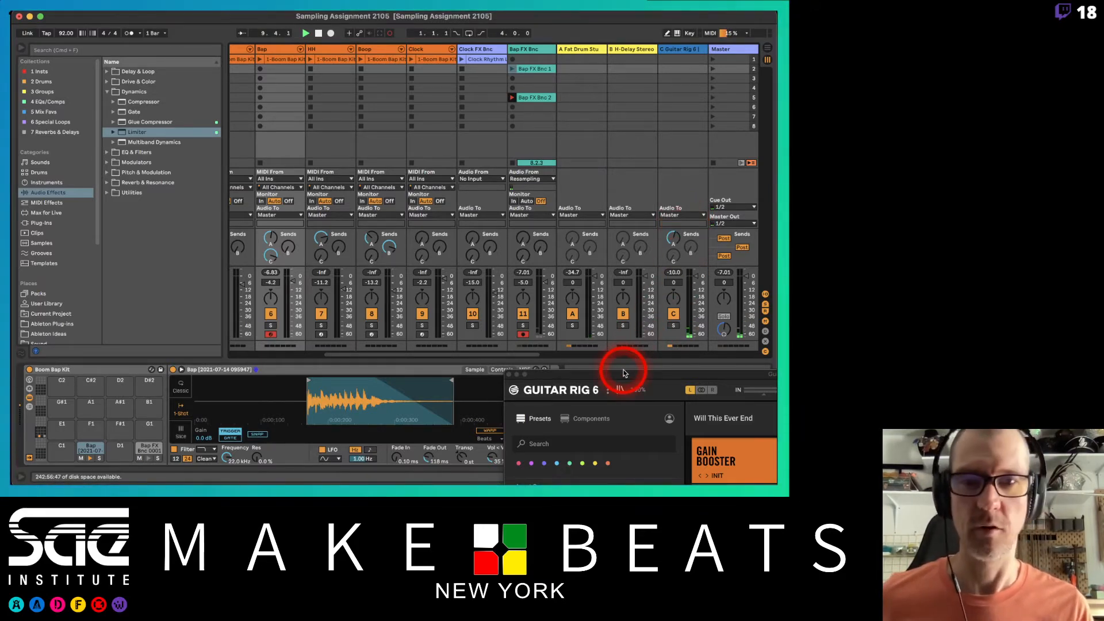
left_click_drag(624, 373, 419, 163)
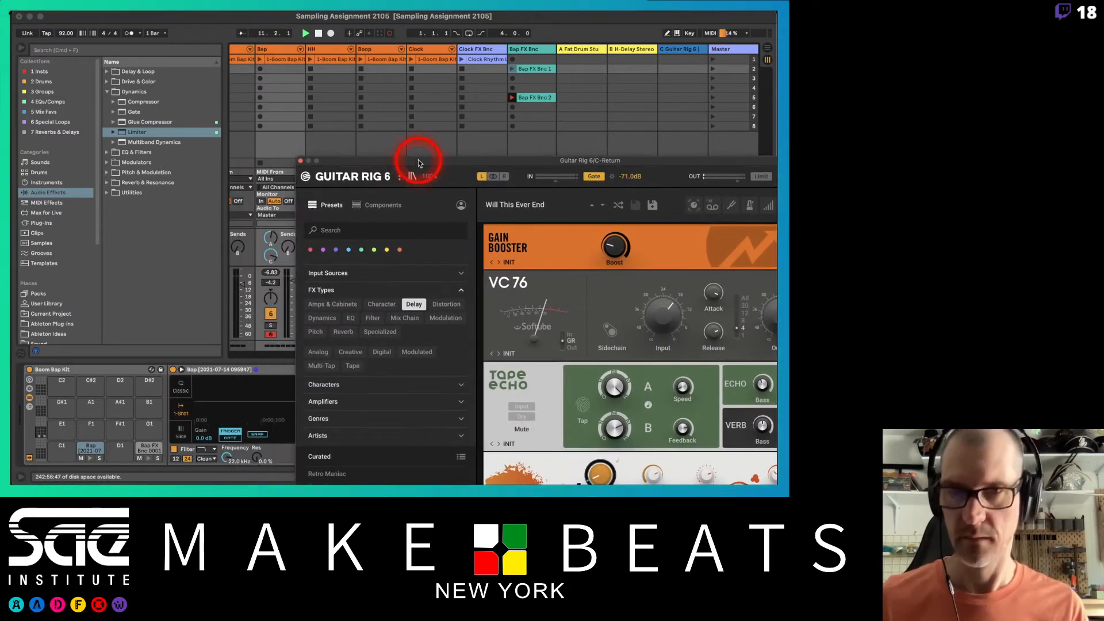
key("super+Tab")
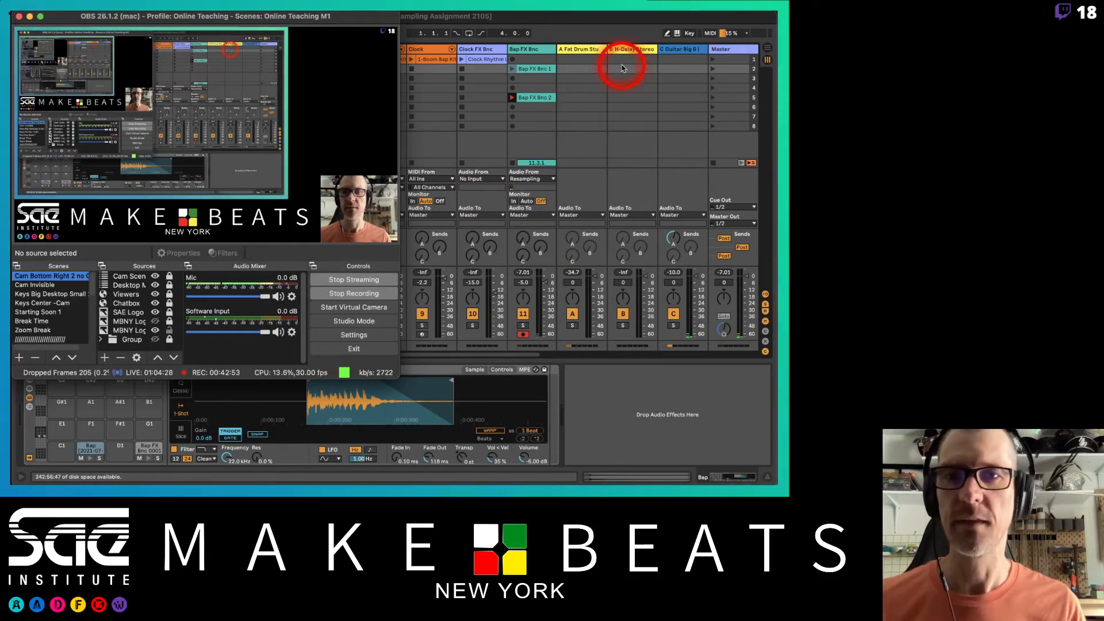
key("super+Tab")
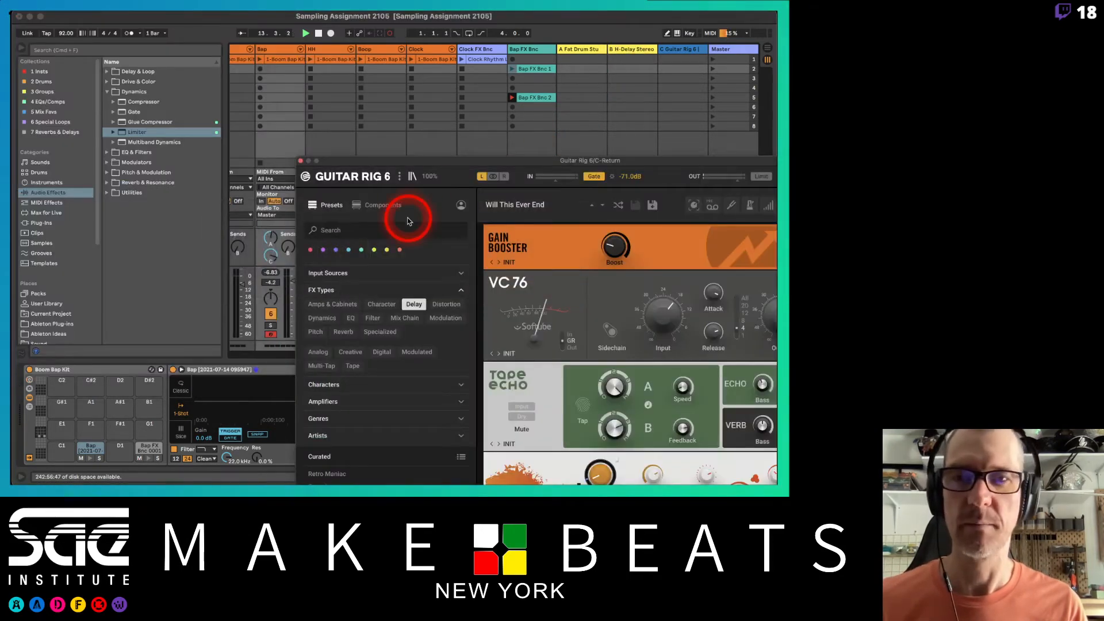
left_click_drag(484, 163, 555, 274)
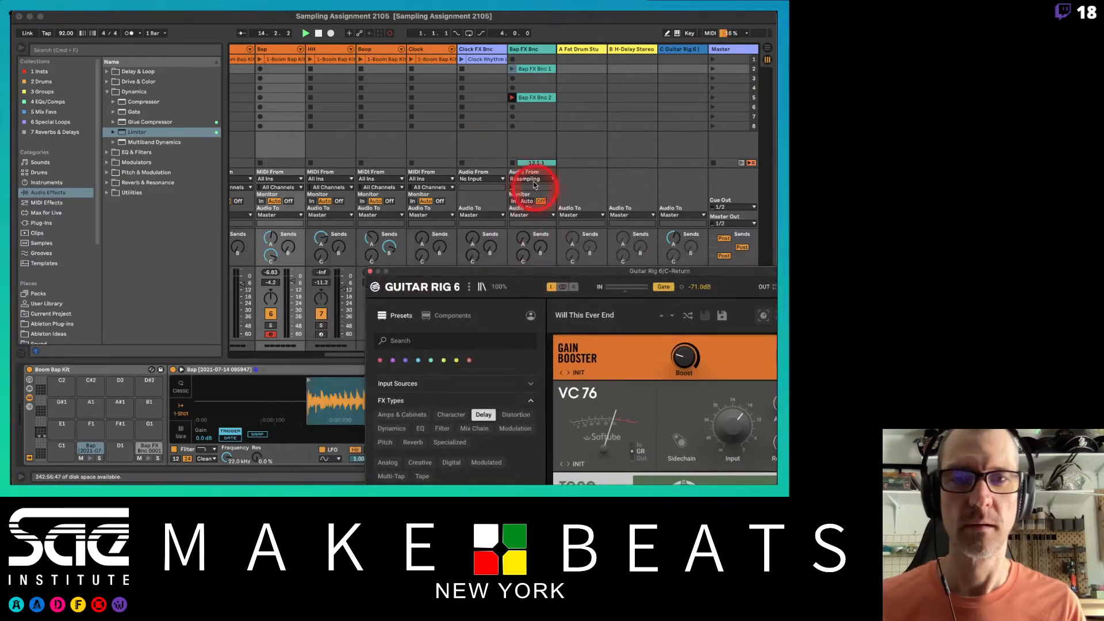
left_click(510, 164)
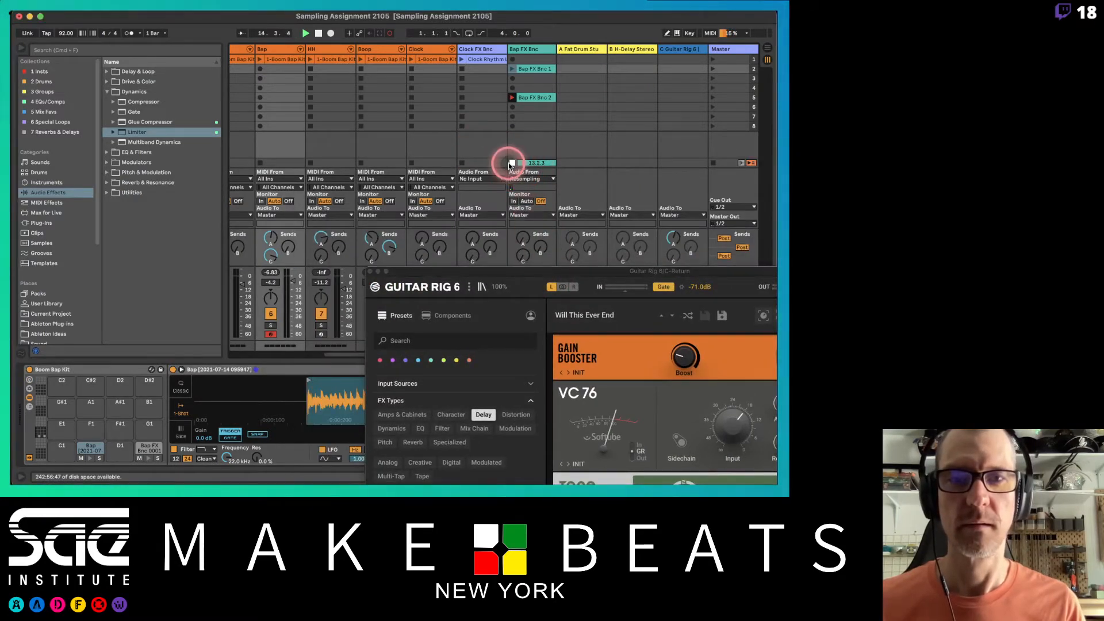
Step: Close Guitar Rig and reset the Bap track's send to the C return to -inf dB
left_click(370, 272)
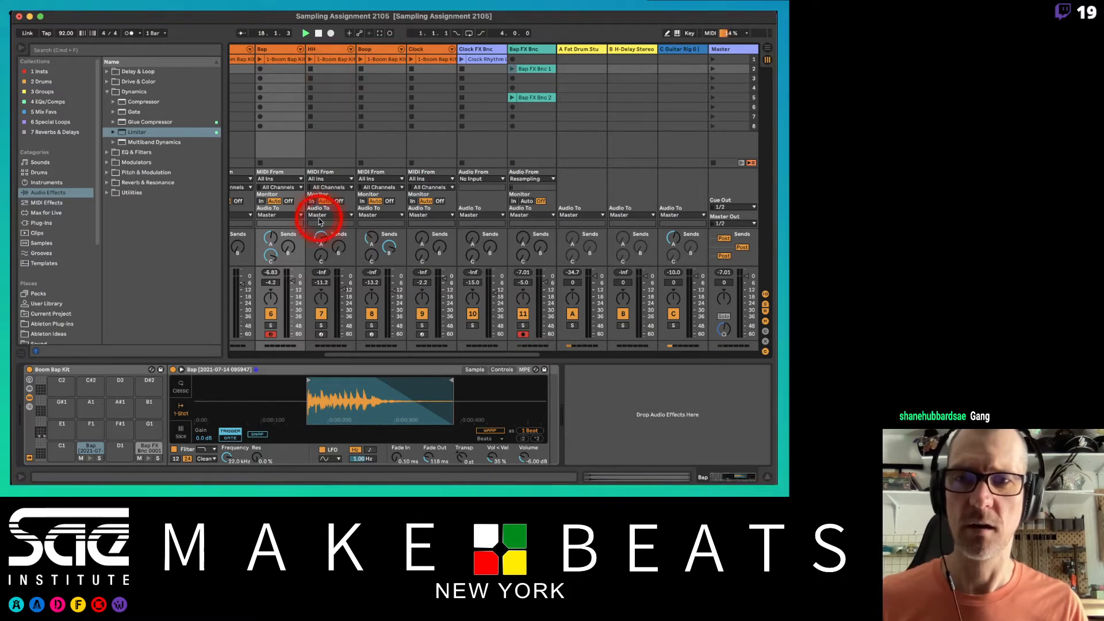
double_click(267, 253)
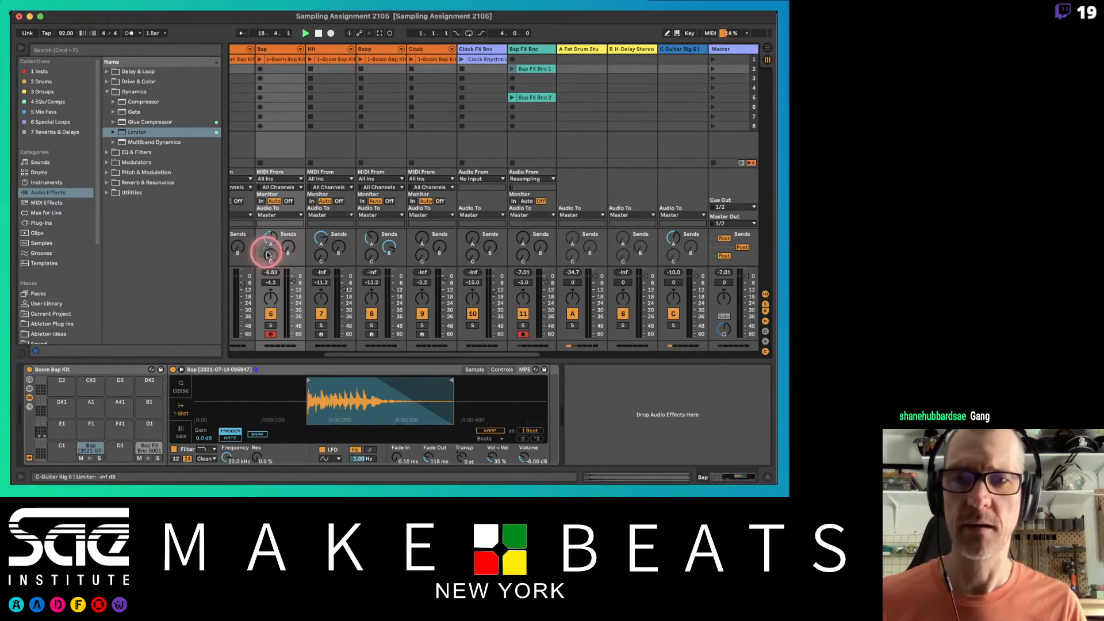
Step: Turn off warping for the Bap FX Bnc 2 clip and move its start marker to the first hit
double_click(542, 97)
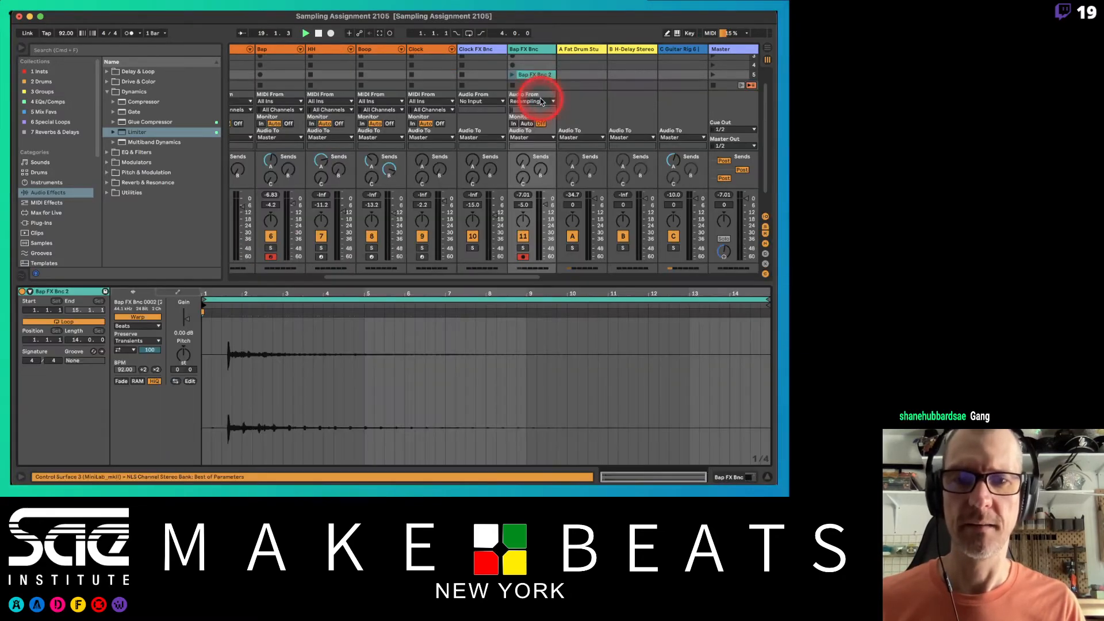
left_click(137, 316)
mouse_move(212, 312)
left_mouse_down()
mouse_move(415, 315)
mouse_move(419, 293)
mouse_move(408, 295)
mouse_move(411, 319)
left_mouse_up()
double_click(410, 320)
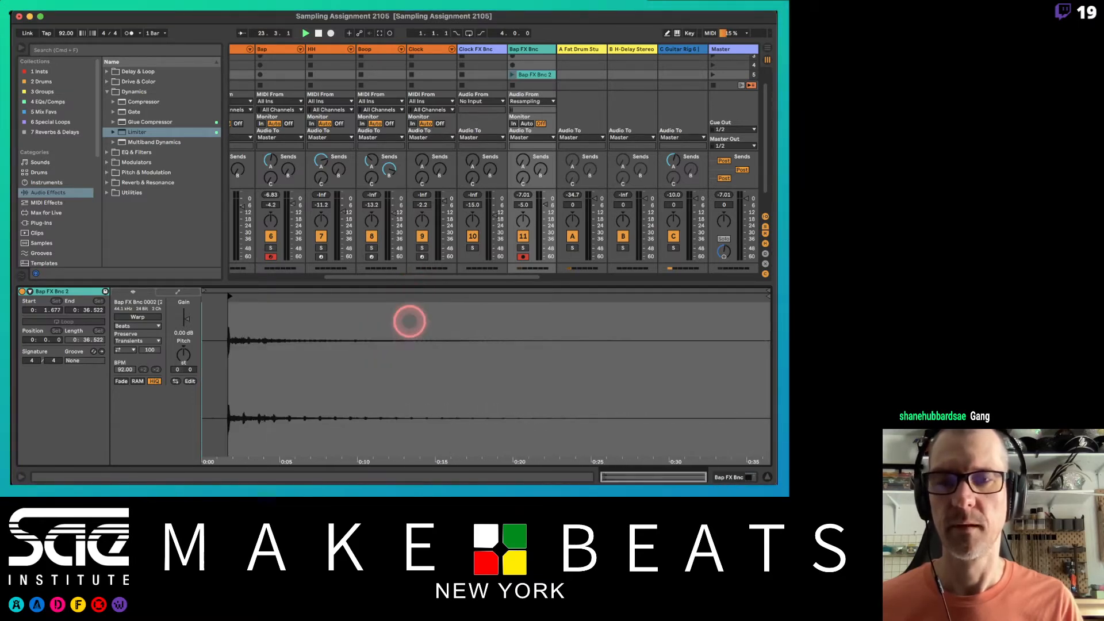
Step: Load the Bap FX Bnc 2 clip onto the empty F#1 pad of the Bap track's Boom Bap Kit
left_click(532, 76)
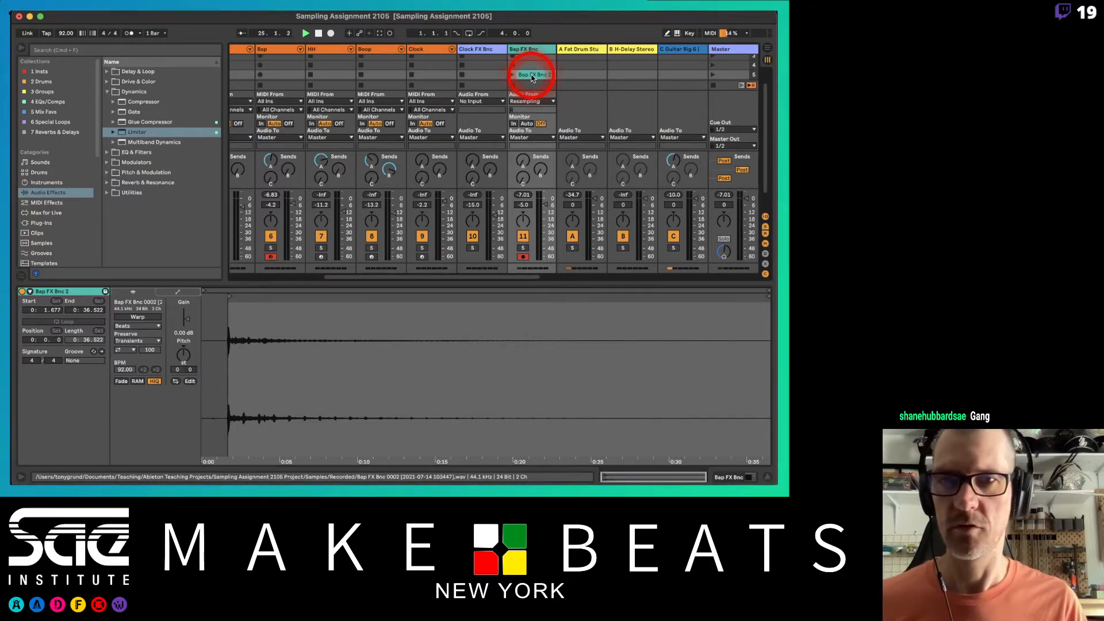
left_click(281, 49)
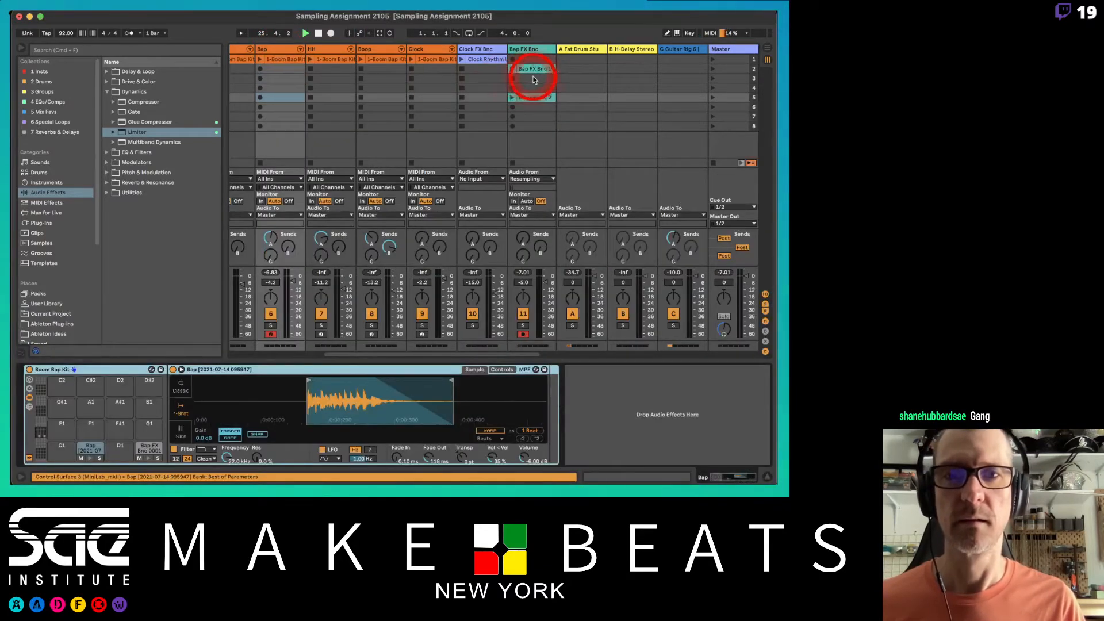
left_click_drag(533, 79, 117, 438)
key("super+Tab")
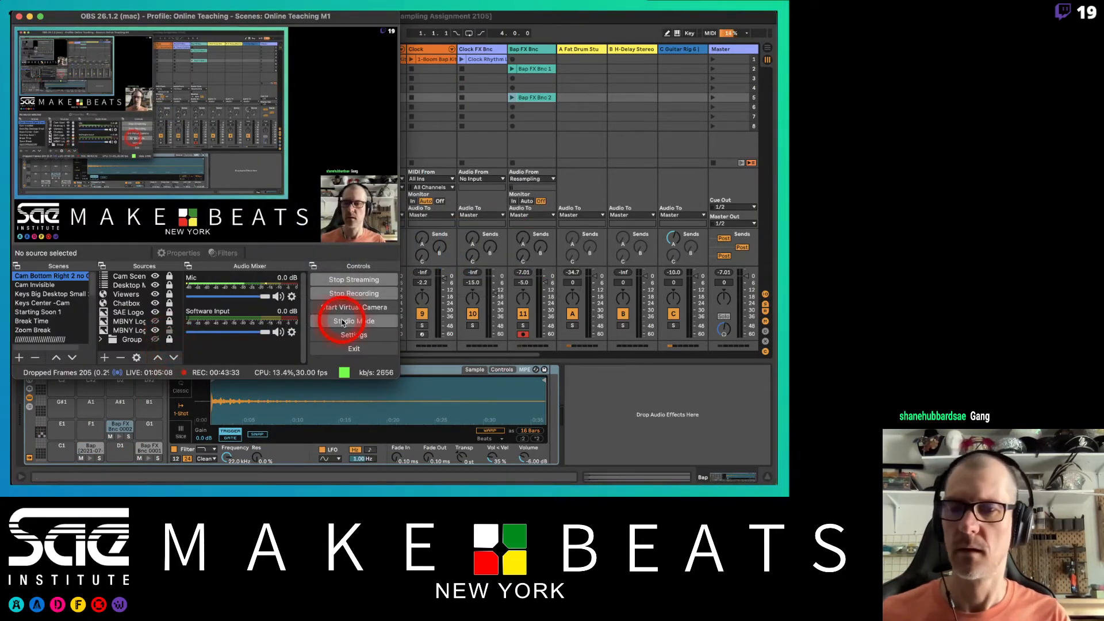
key("super+Tab")
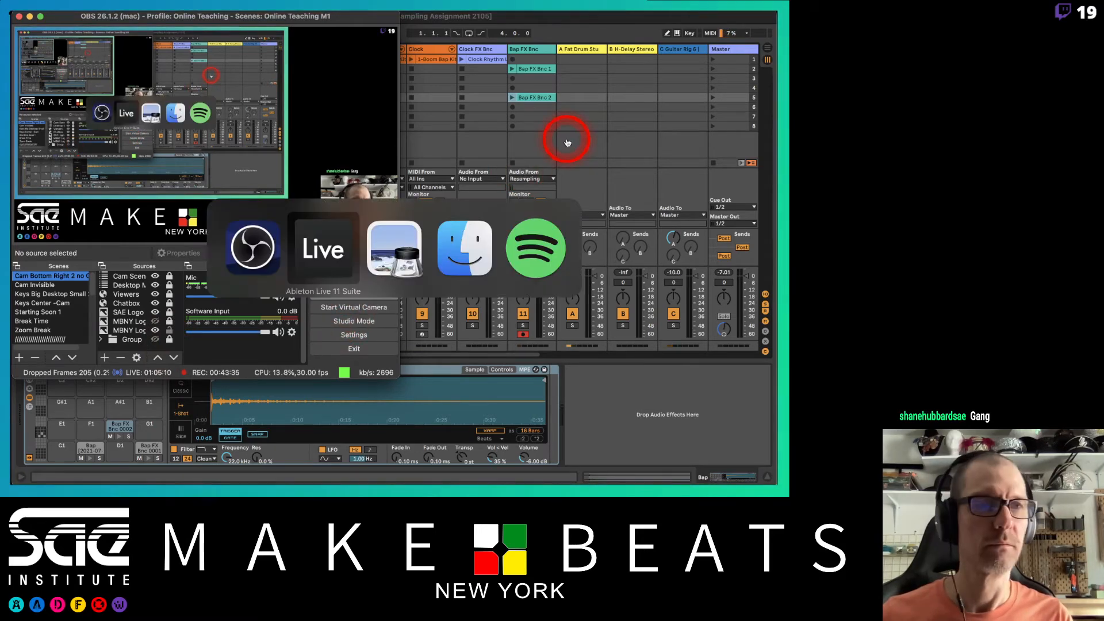
key("super+Tab")
key("super+Tab")
key("super+Tab")
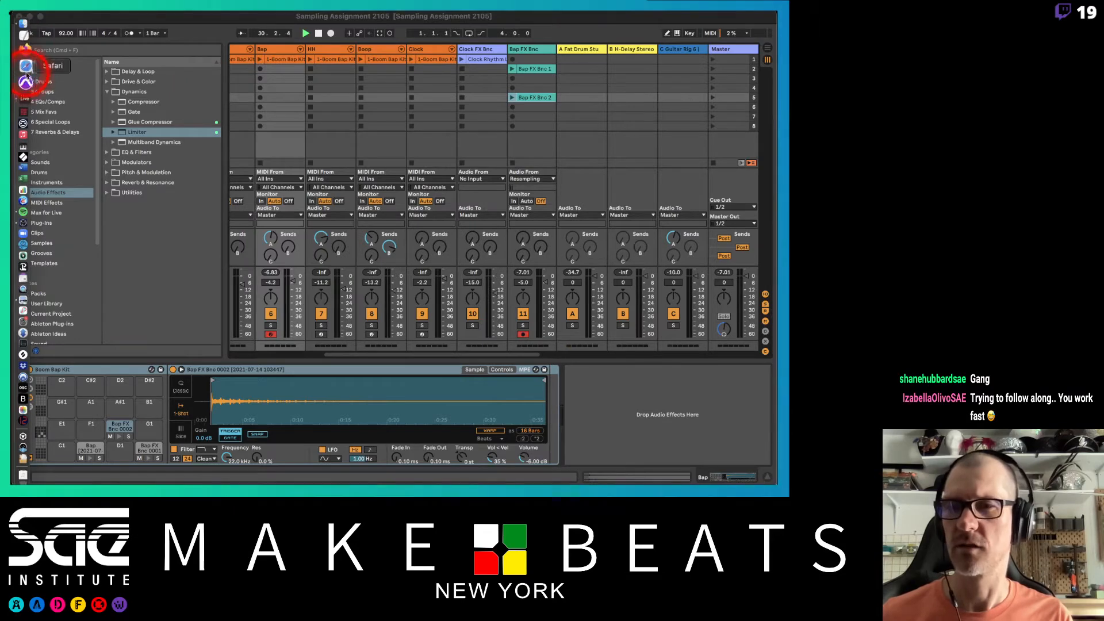
Step: Switch to Safari, open Gmail, change to the staff mail account and close the browser
left_click(25, 66)
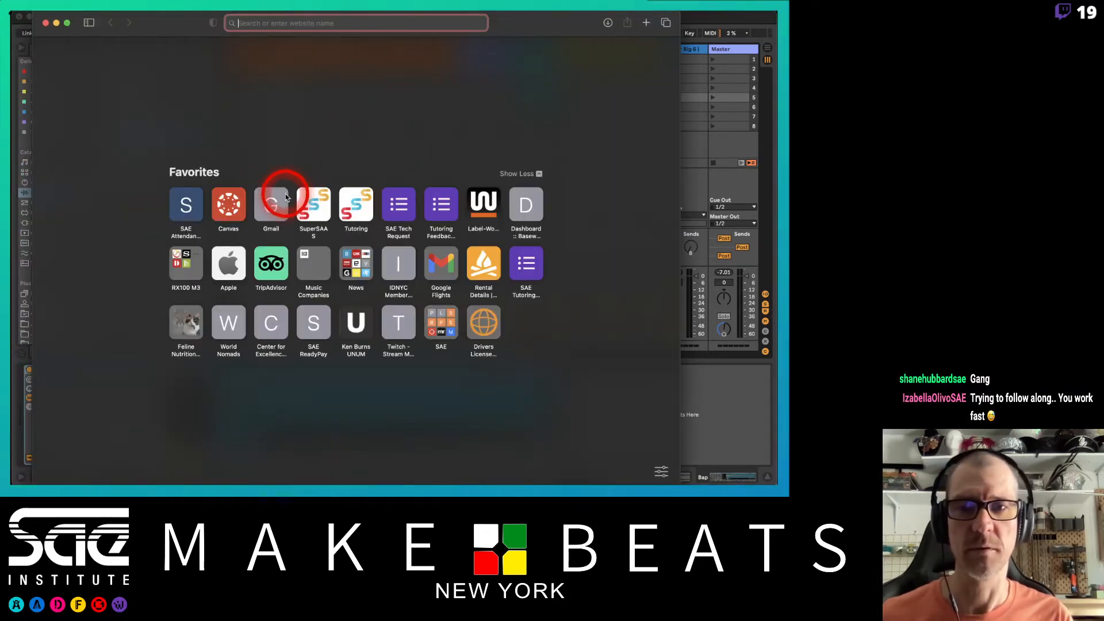
left_click(273, 206)
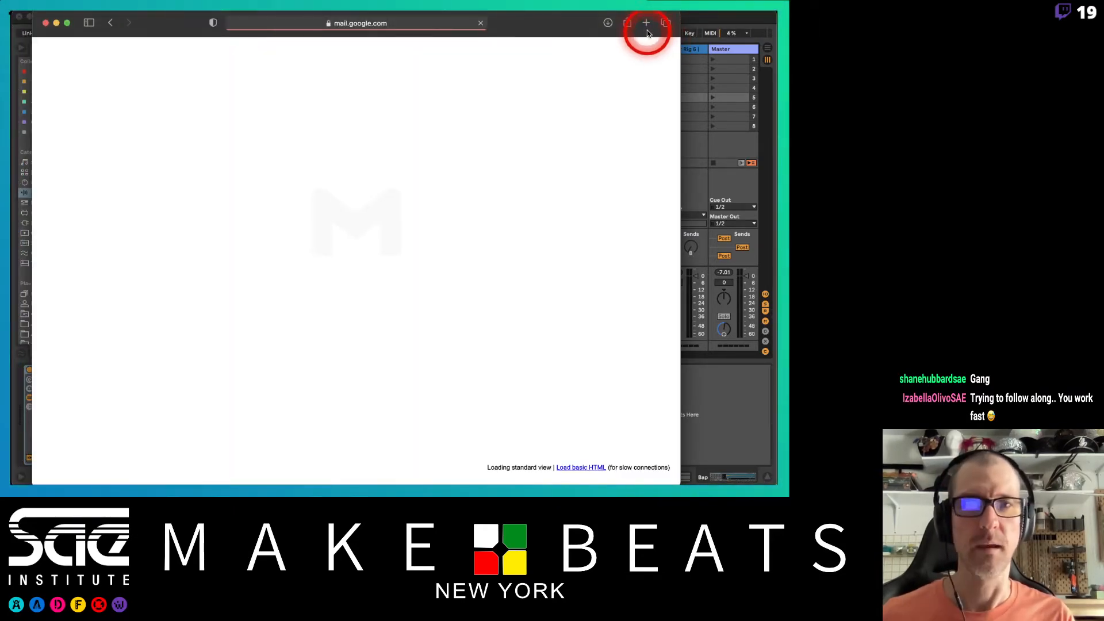
left_click(661, 54)
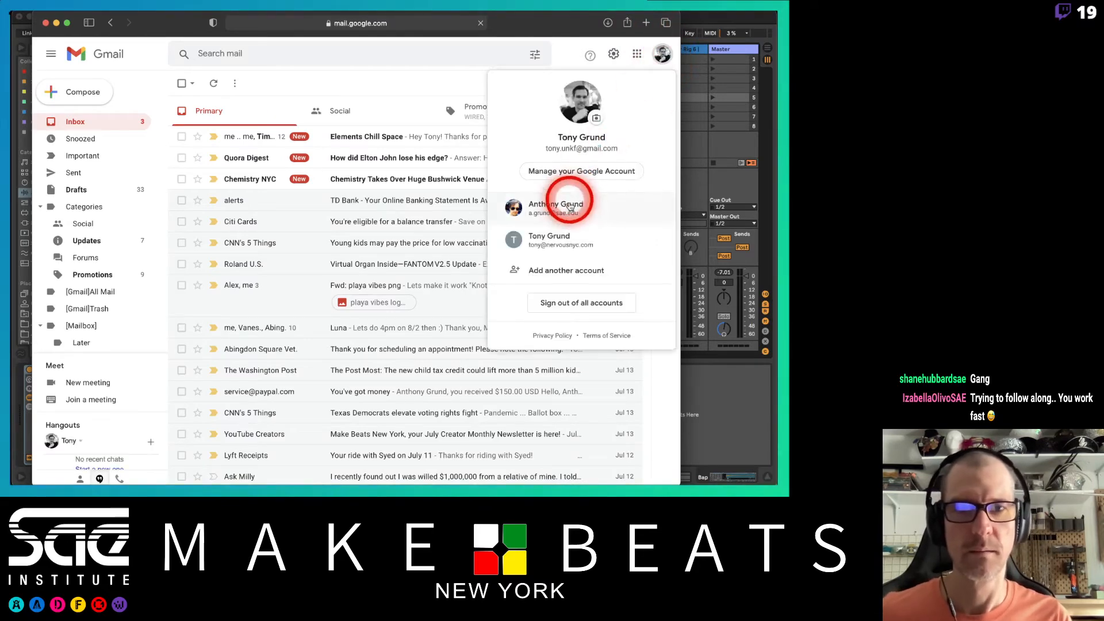
left_click(569, 205)
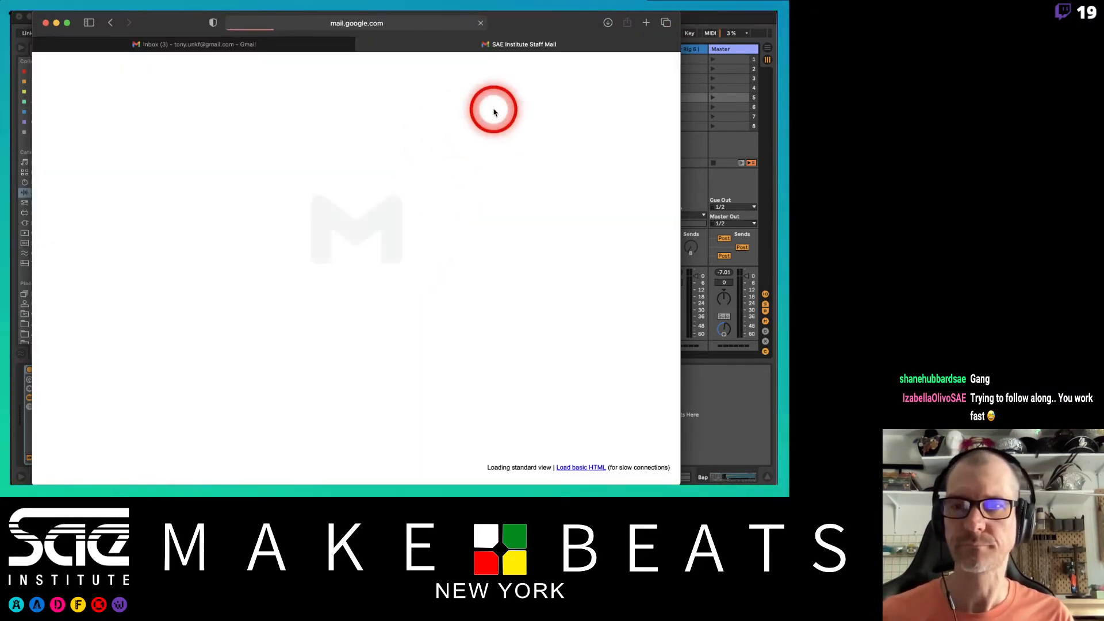
double_click(537, 28)
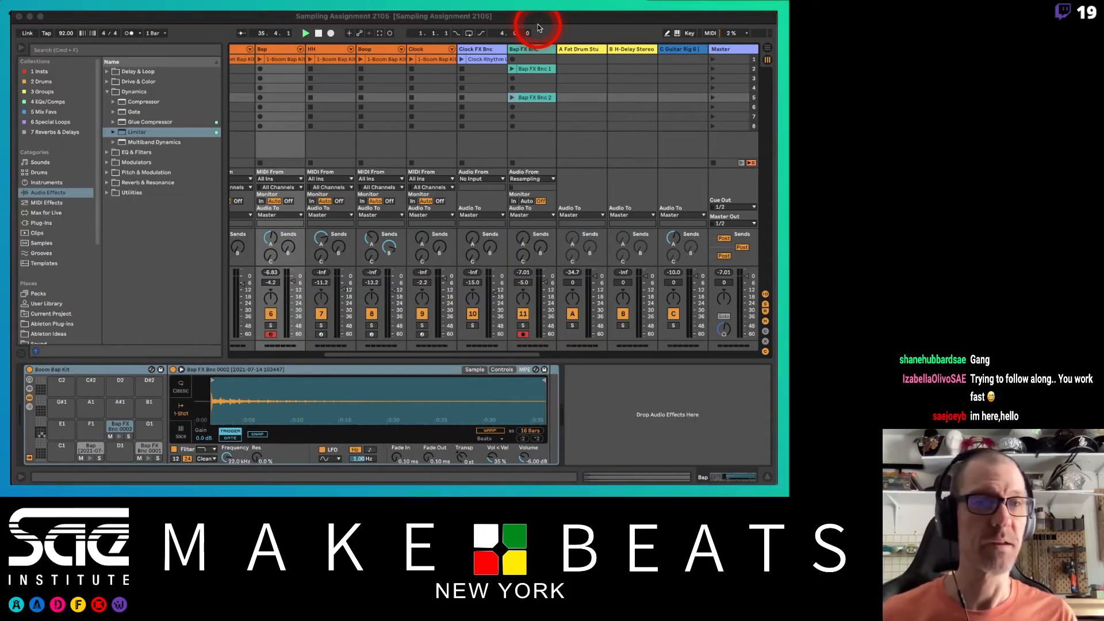
key("super+Tab")
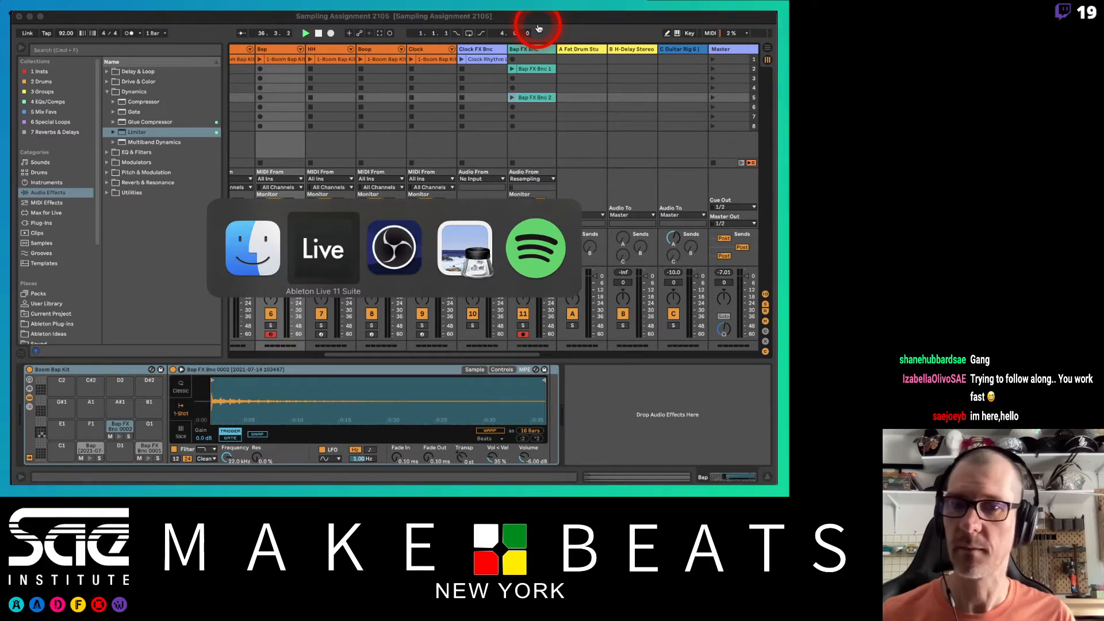
key("super+Tab")
key("super+Tab")
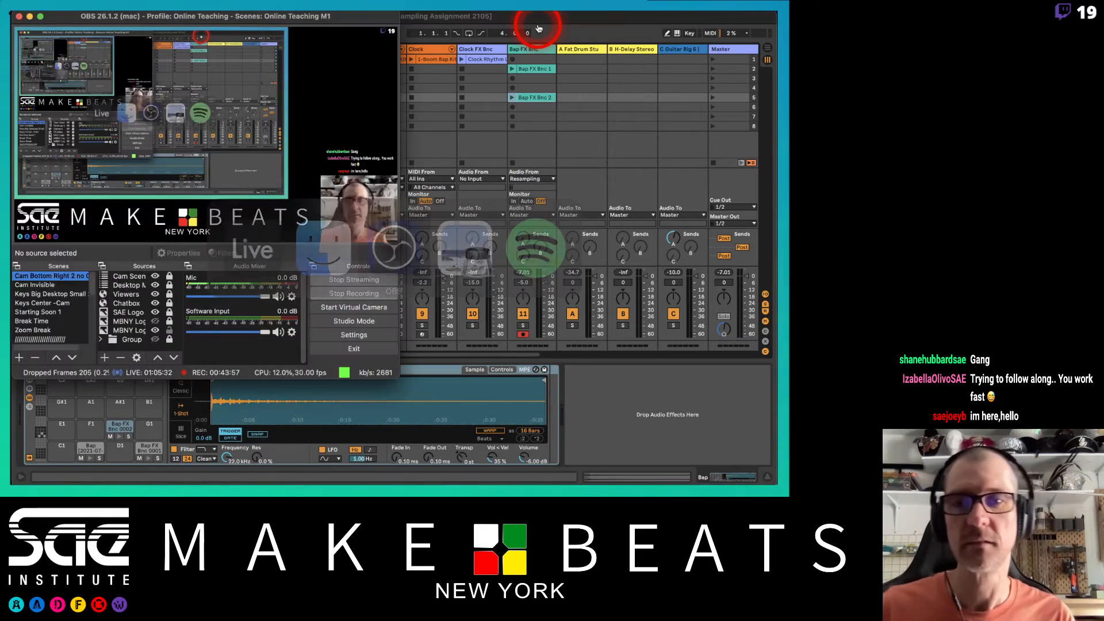
left_click(480, 133)
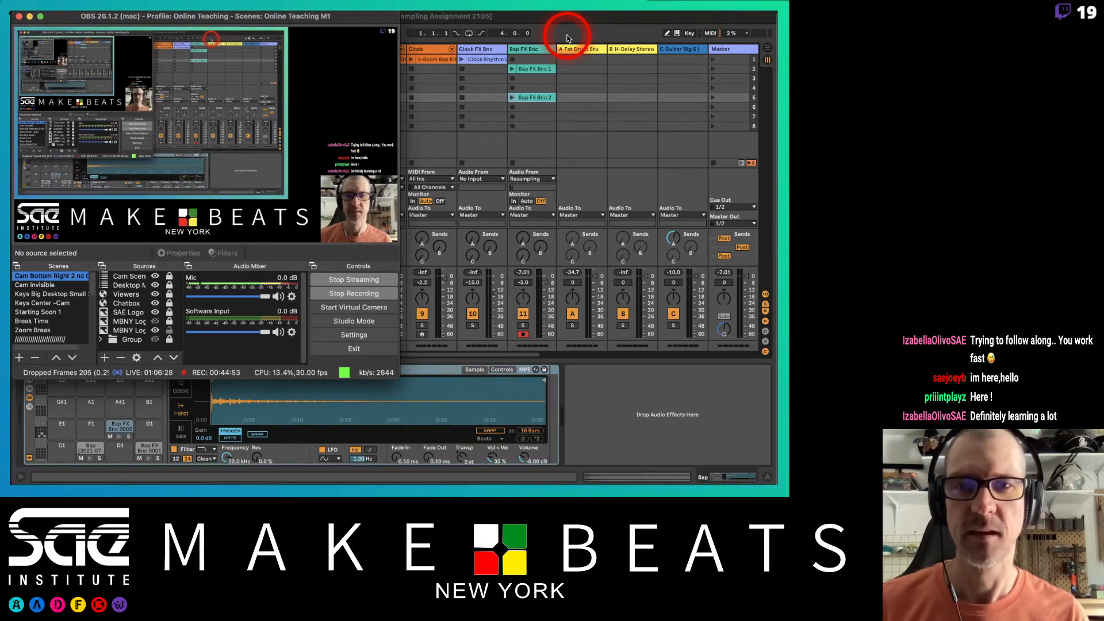
mouse_move(566, 17)
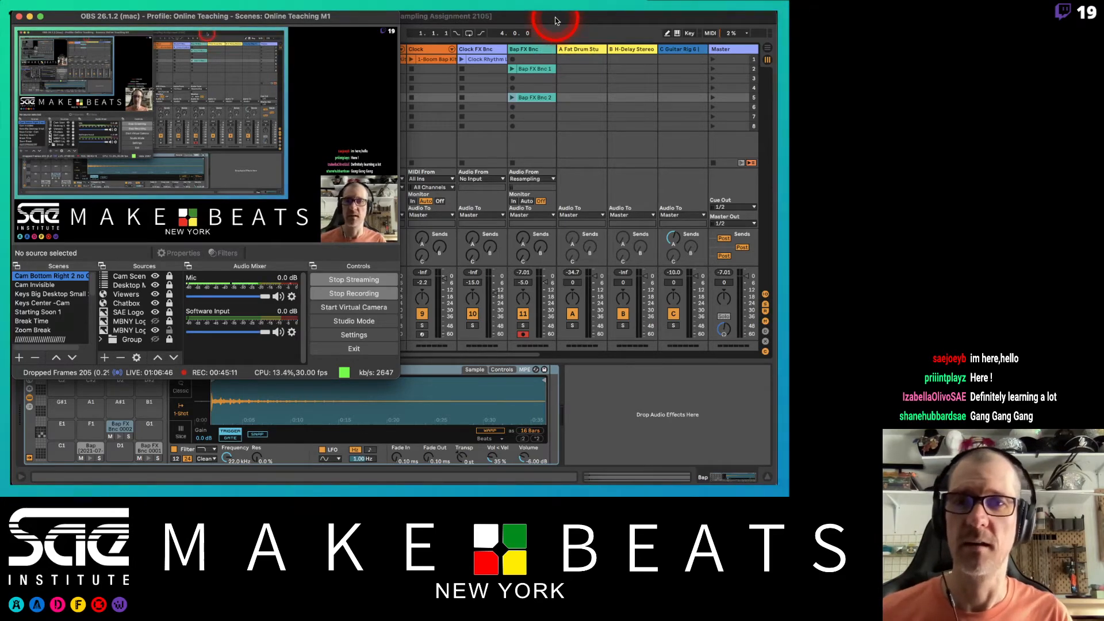
left_click(557, 22)
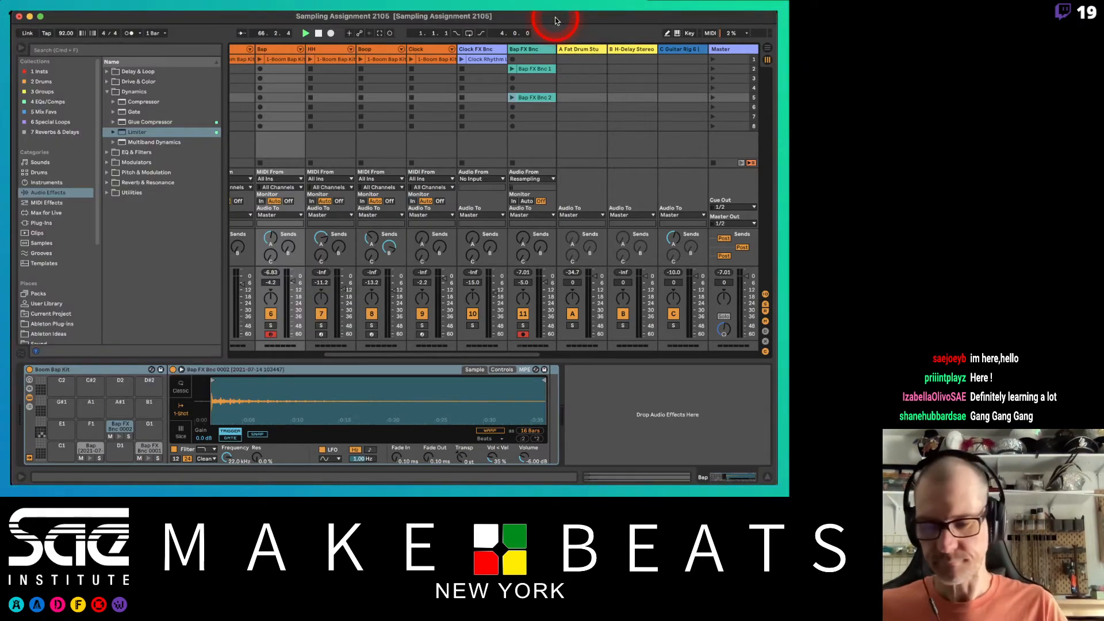
Step: Delete the Bap FX Bnc track
left_click(514, 88)
scroll(513, 87, "right", 2)
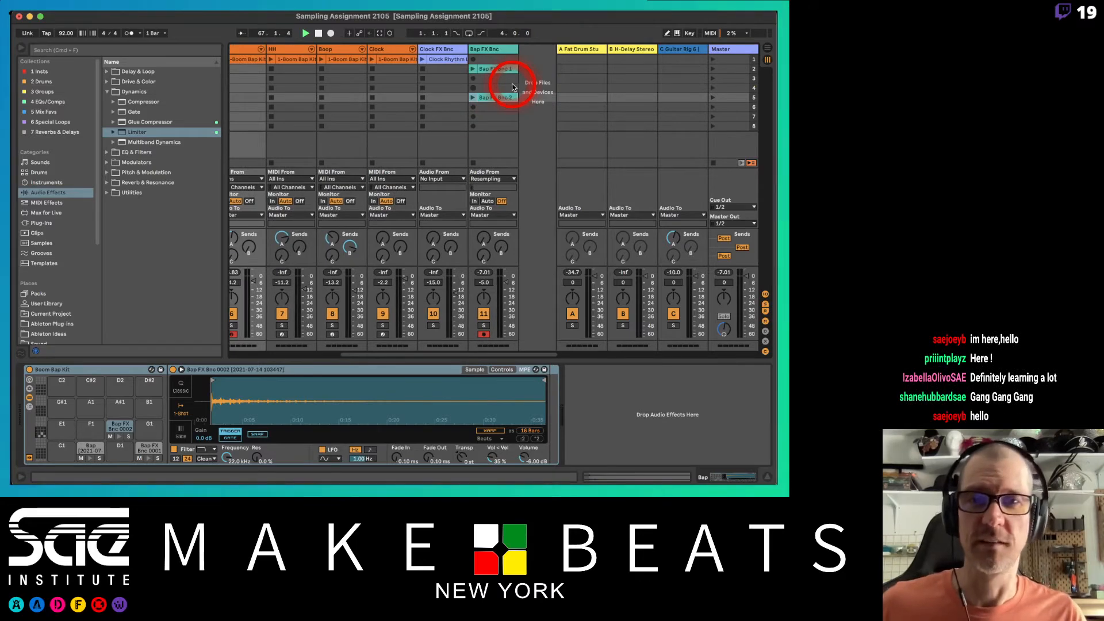
left_click(495, 50)
key("Delete")
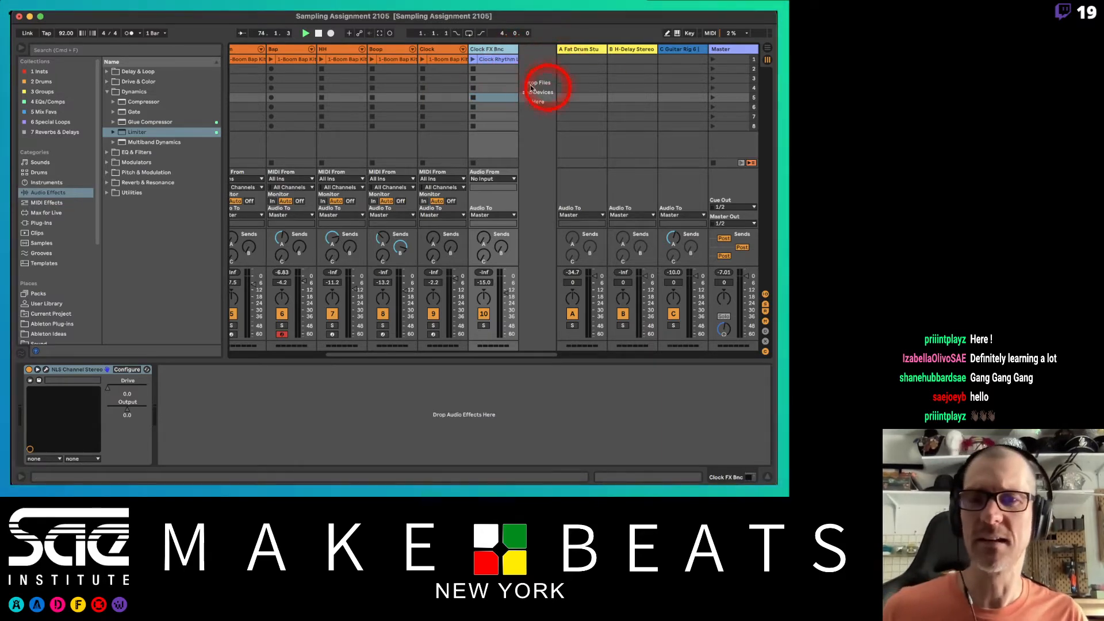
Step: Turn the Bap track's send to the A Fat Drum Studio return down to -inf dB
left_click(284, 50)
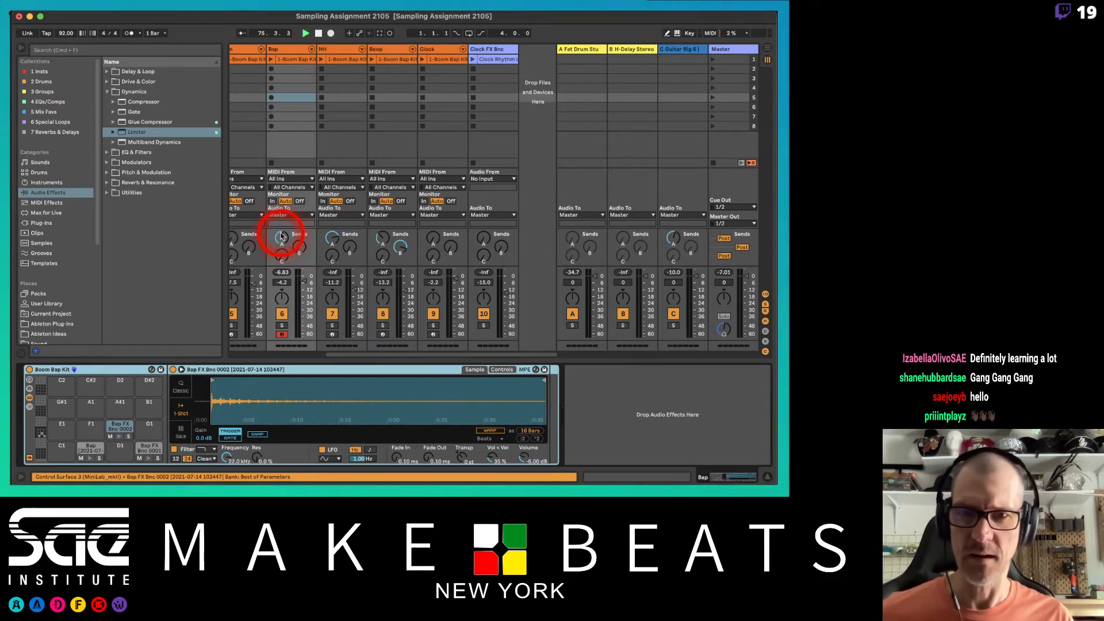
left_click_drag(281, 237, 281, 237)
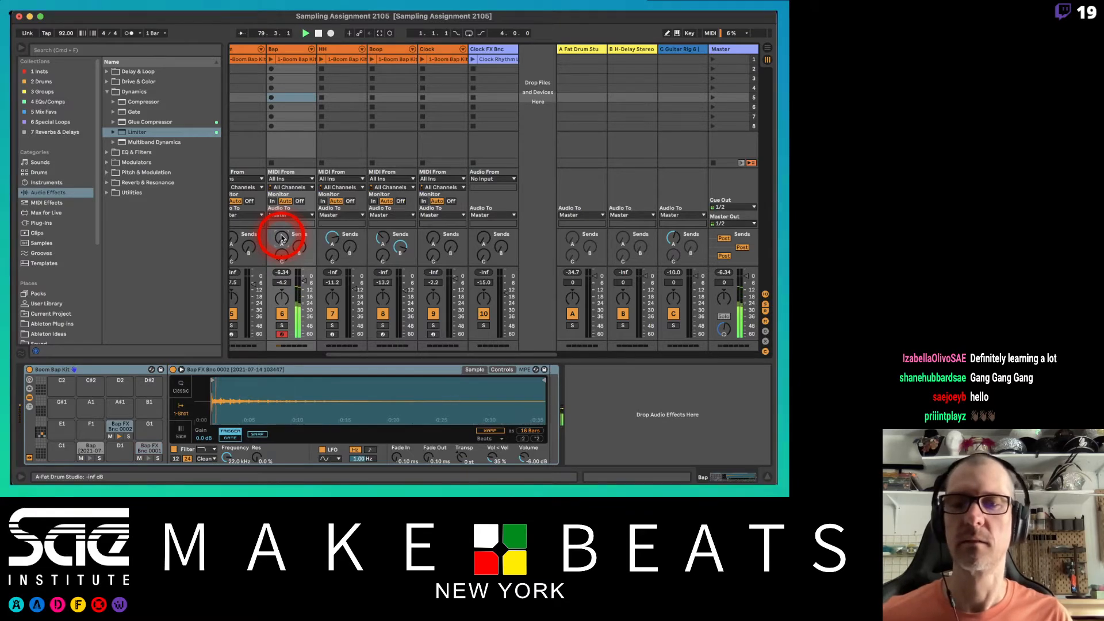
Step: In the Bap clip, move the first note at 1.2 to Bap FX Bnc 0002 and the last at 2.4 to Bap FX Bnc 0001
left_click(291, 59)
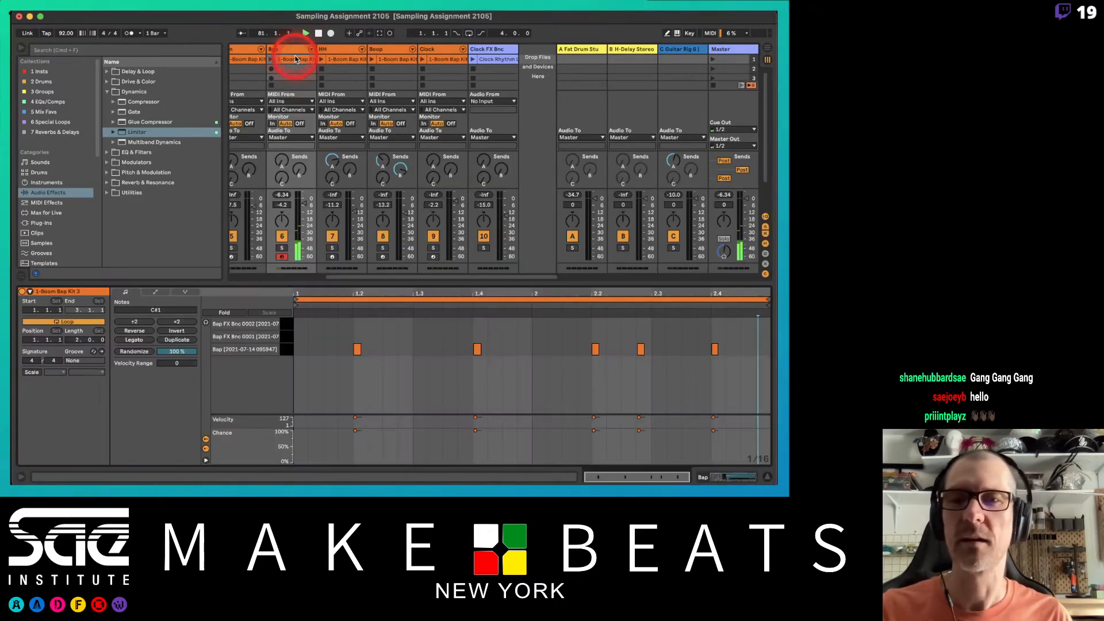
left_click(260, 316)
left_click(357, 349)
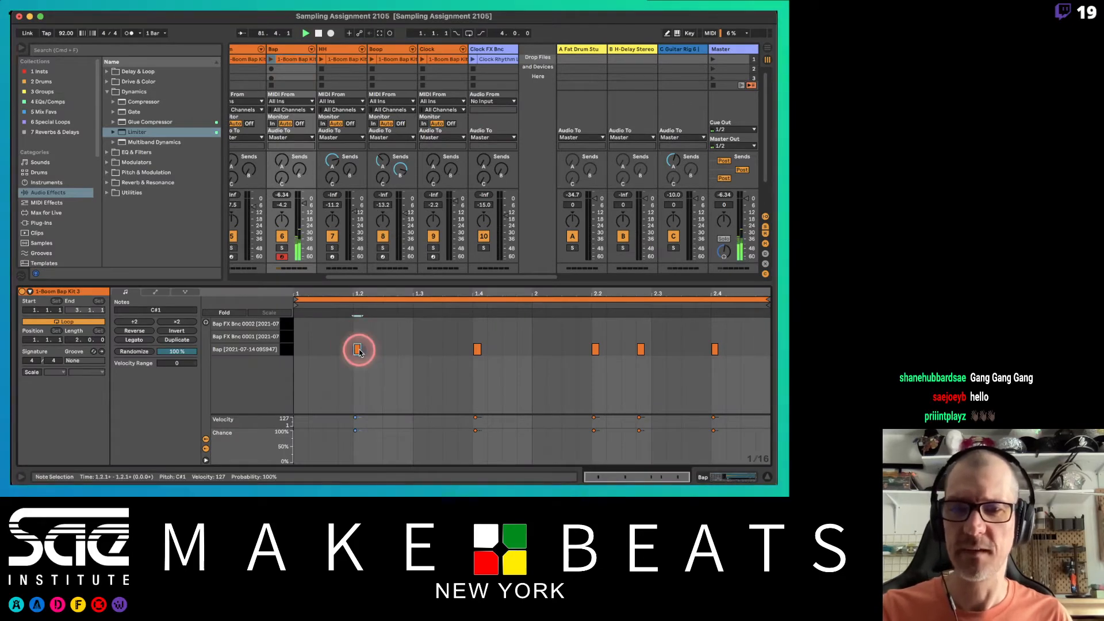
key("Up")
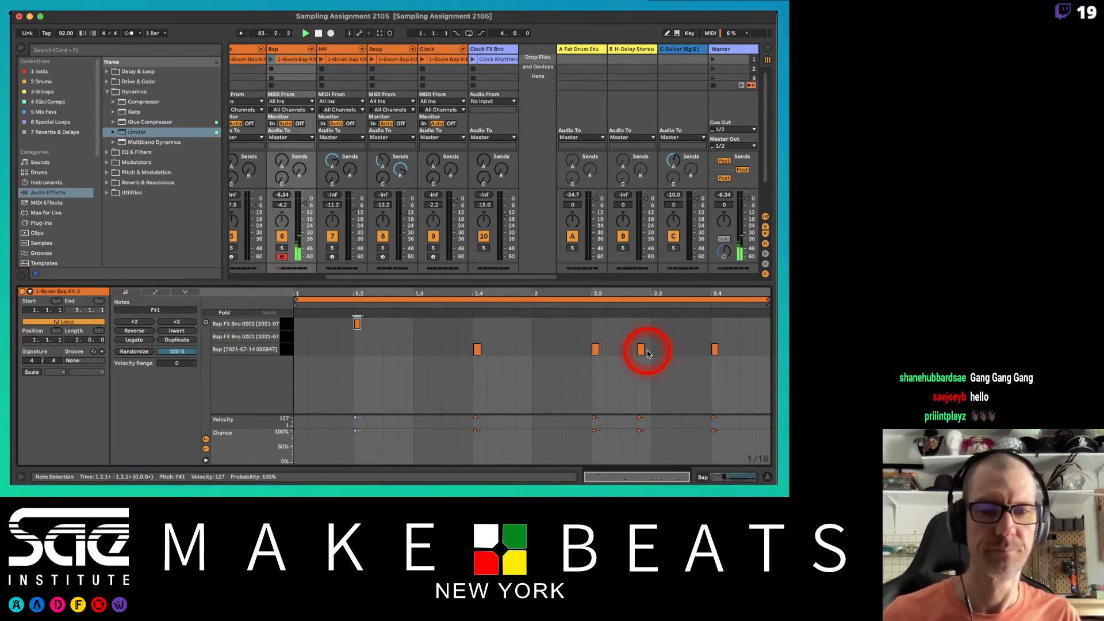
left_click(714, 349)
key("Up")
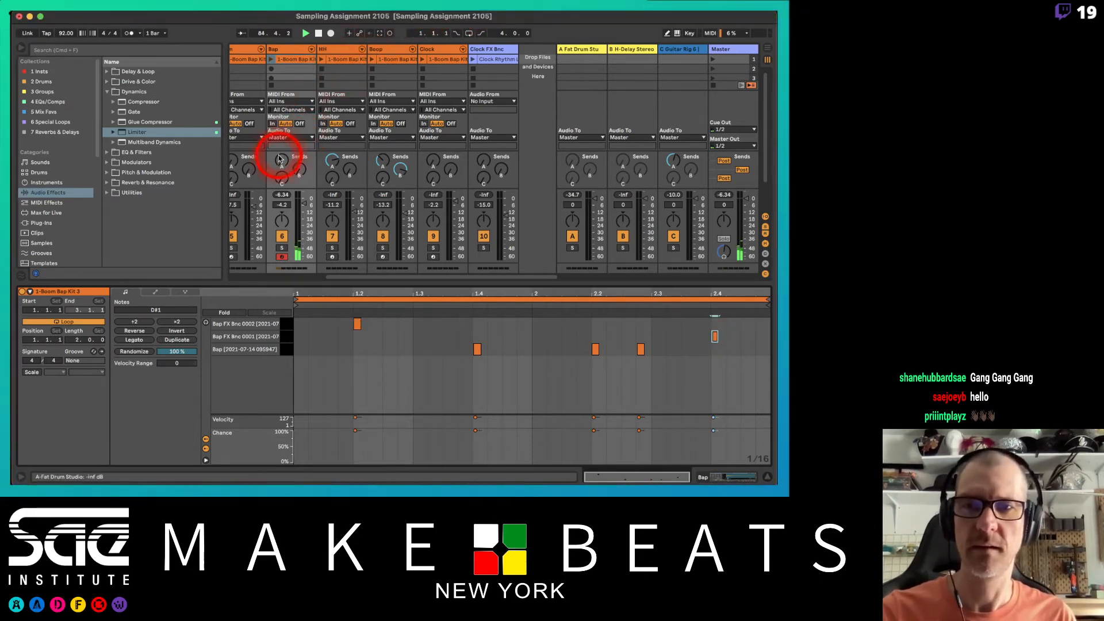
Step: Show the Clock Rhythm clip and launch scene 1 to play the whole beat
left_click(496, 60)
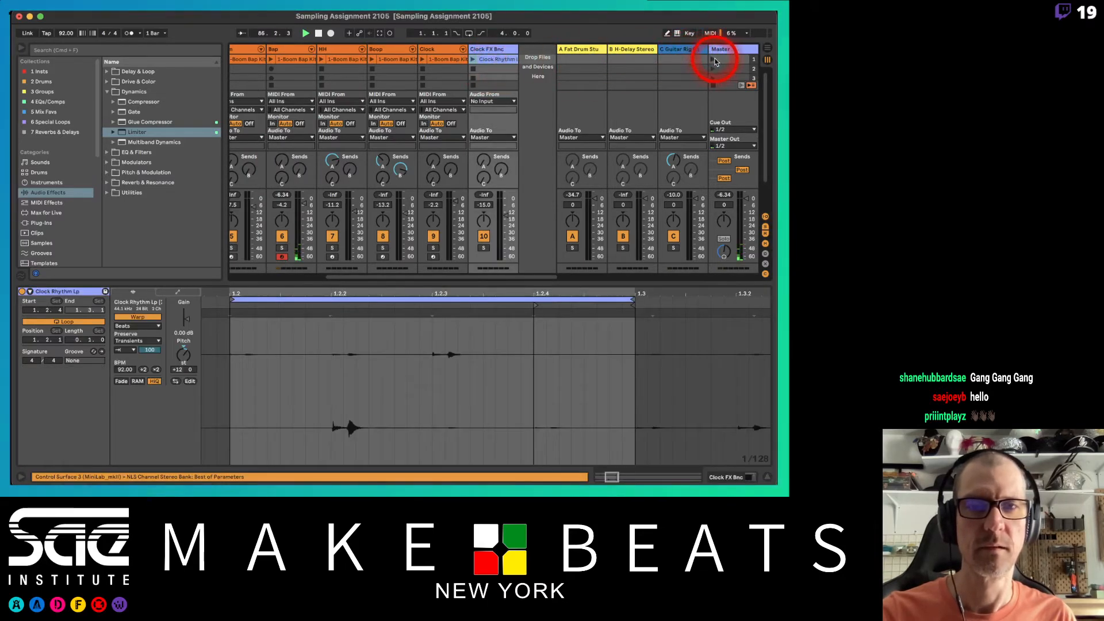
left_click(713, 59)
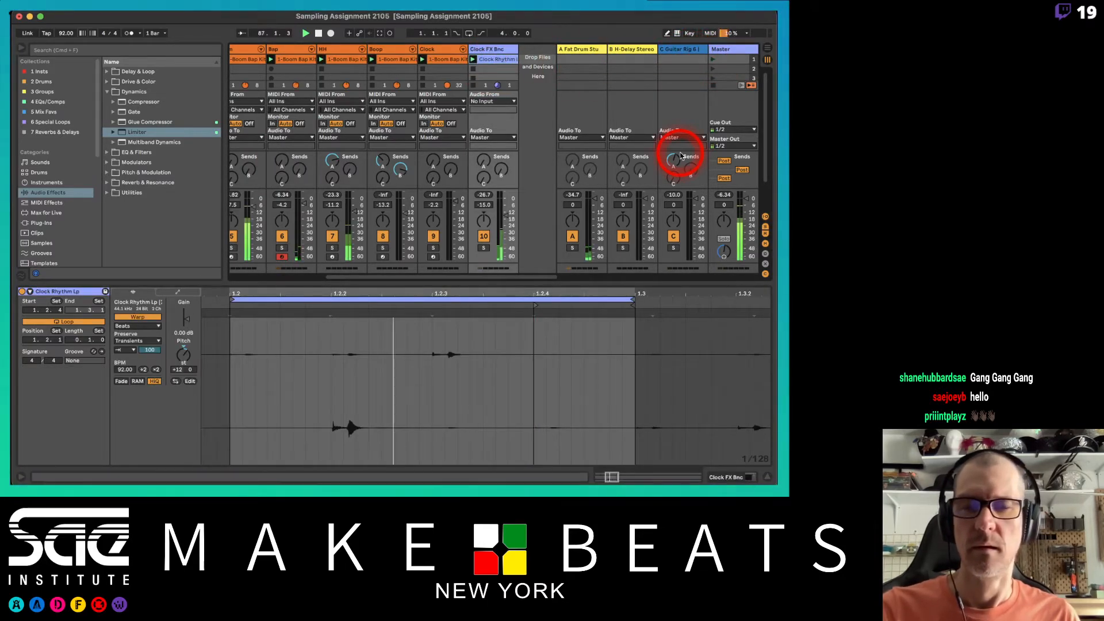
Step: Hide the In/Out section and duplicate the Bap clip's loop to a length of four bars
left_click(287, 60)
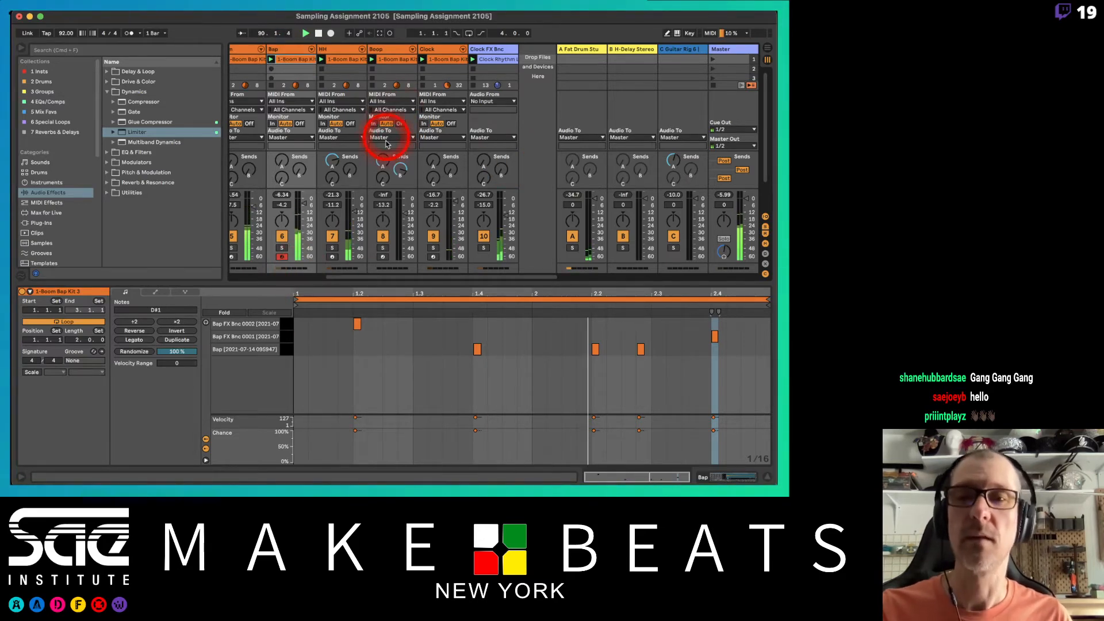
key("super+alt+i")
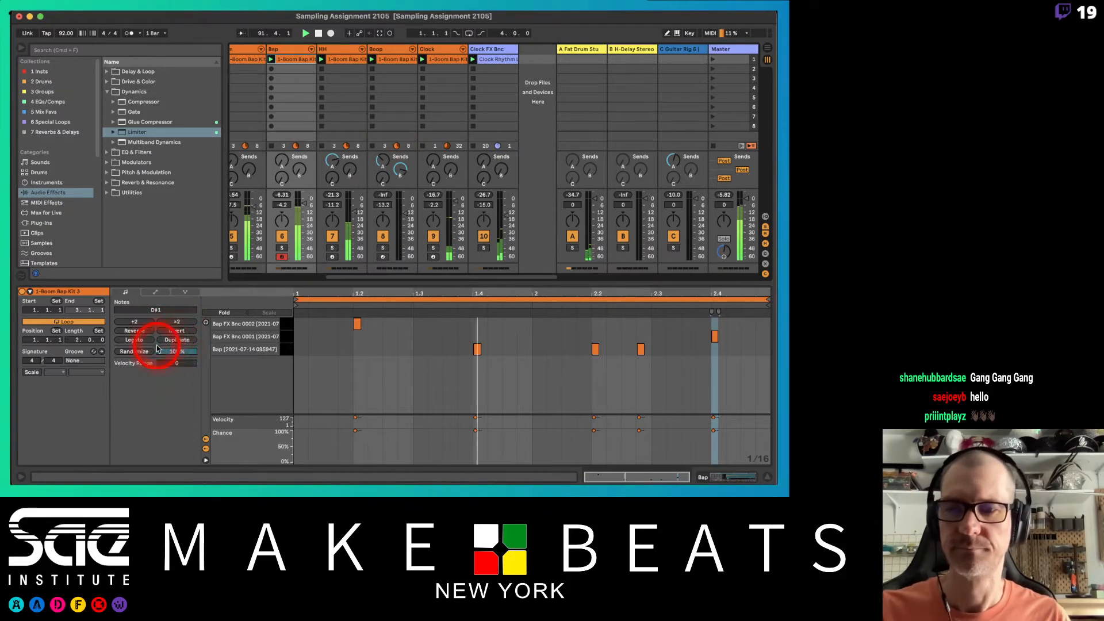
left_click(175, 340)
Step: Move the Bap clip's notes at 2.4 and 3.2 down to the original Bap sound on C#1
left_click(503, 339)
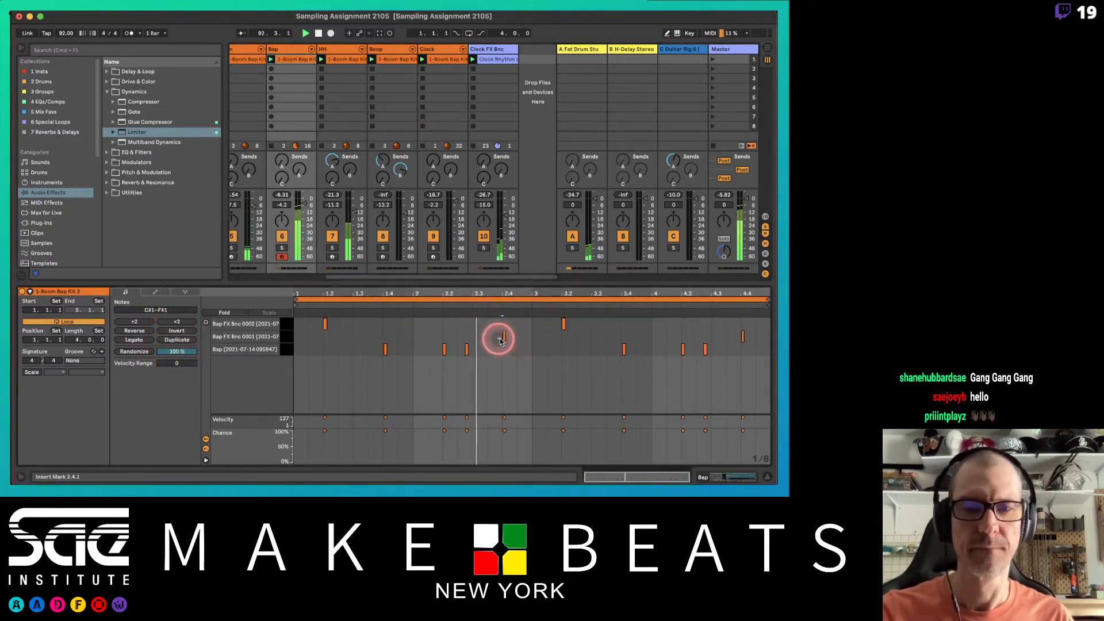
key("Down")
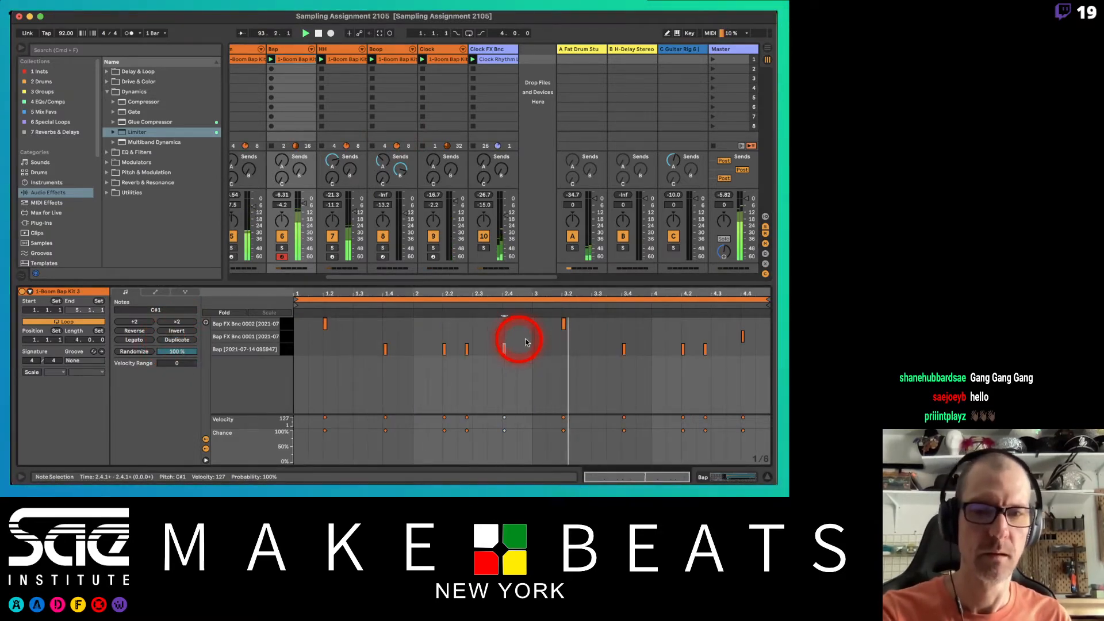
left_click(551, 326)
left_click_drag(551, 325, 568, 325)
key("Down")
key("Down")
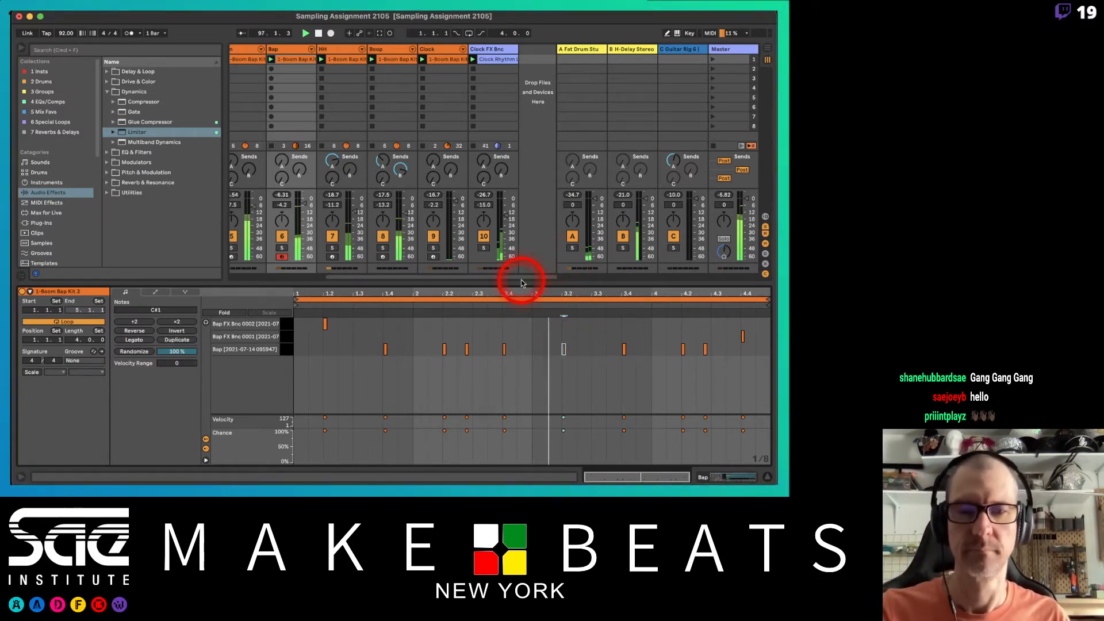
left_click(574, 412)
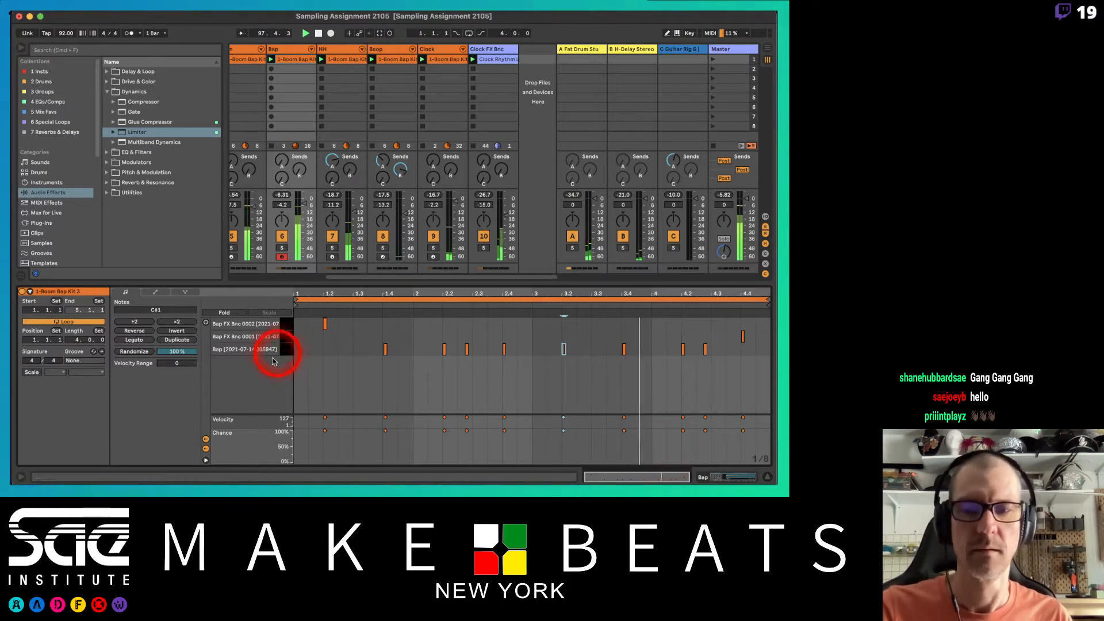
Step: Duplicate the Bap clip's loop to eight bars and move the notes at 5.2 and 8.4 down to the original Bap sound on C#1
left_click(177, 340)
left_click_drag(536, 325, 568, 326)
key("Down")
key("Down")
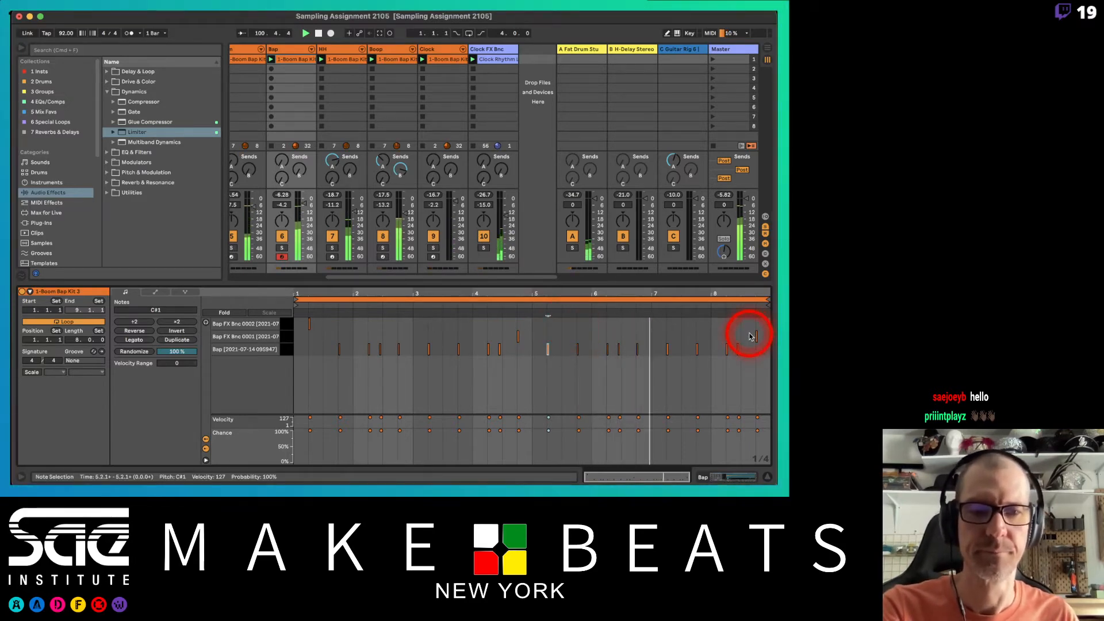
left_click_drag(751, 335, 758, 337)
key("Down")
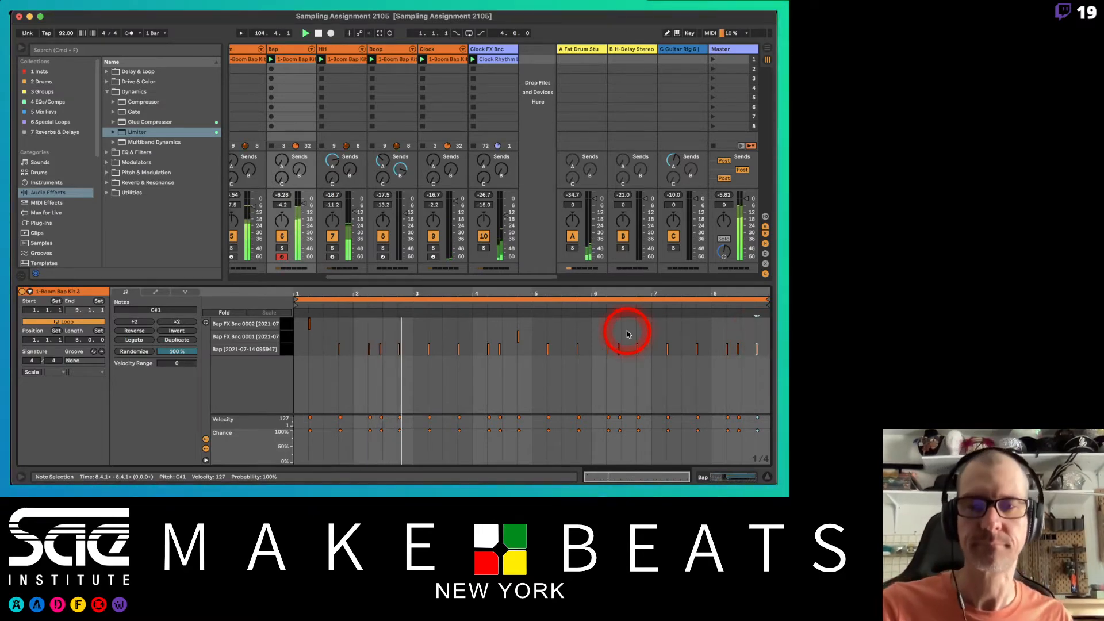
Step: Raise the Bap track's send A slightly and hide the browser
left_click_drag(280, 163, 279, 160)
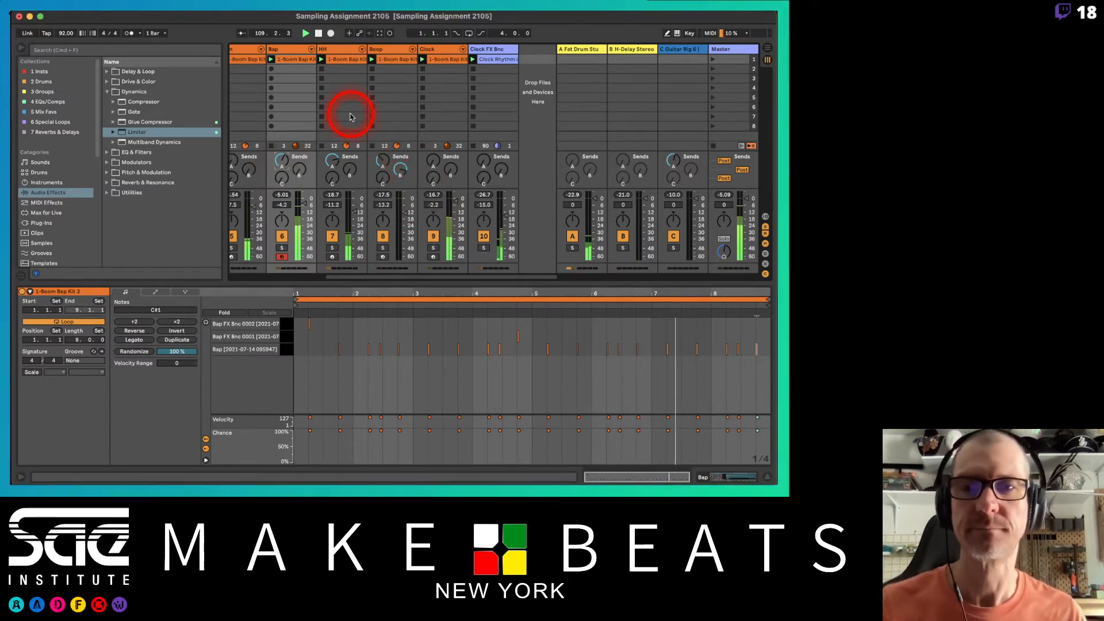
scroll(349, 111, "left", 3)
left_click(21, 49)
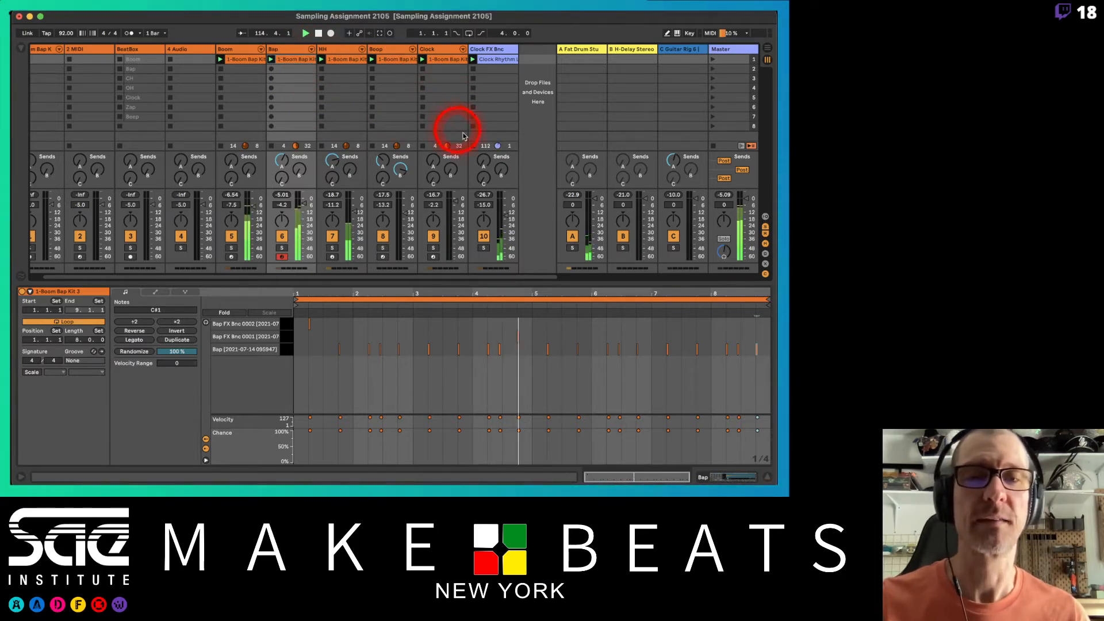
Step: Stop playback and delete the BeatBox and 4 Audio tracks
left_click(439, 75)
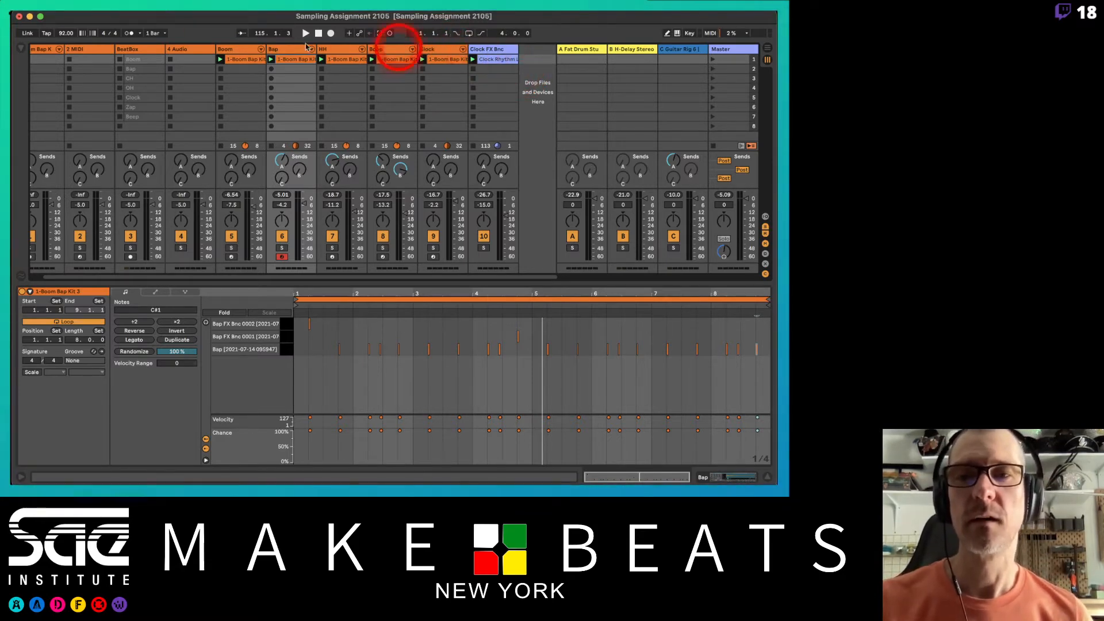
scroll(173, 78, "left", 2)
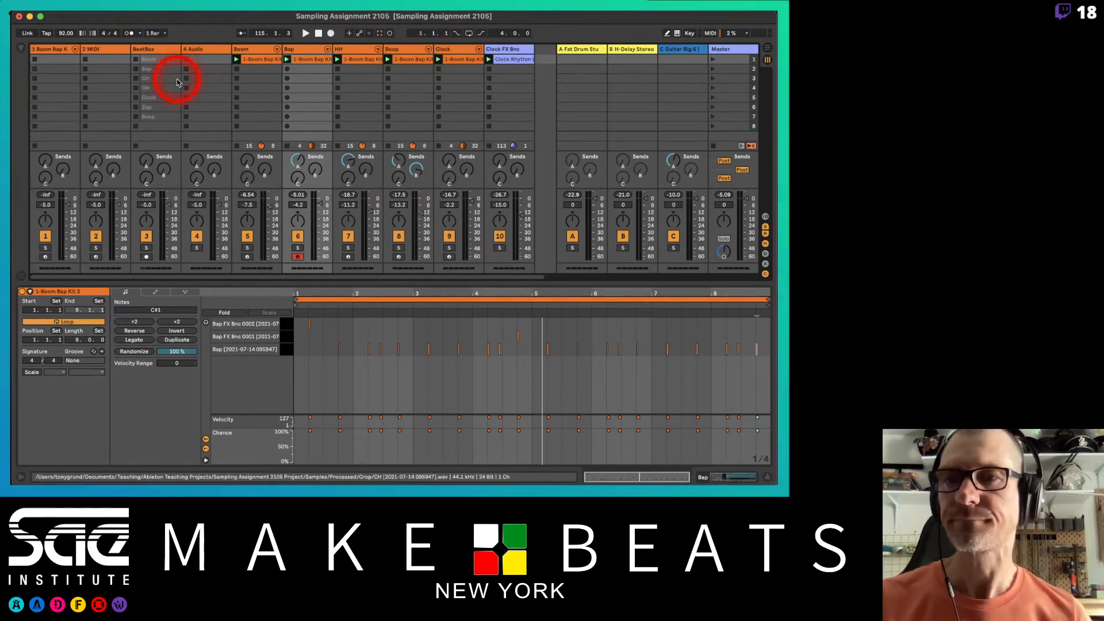
left_click(193, 50)
left_click(148, 50)
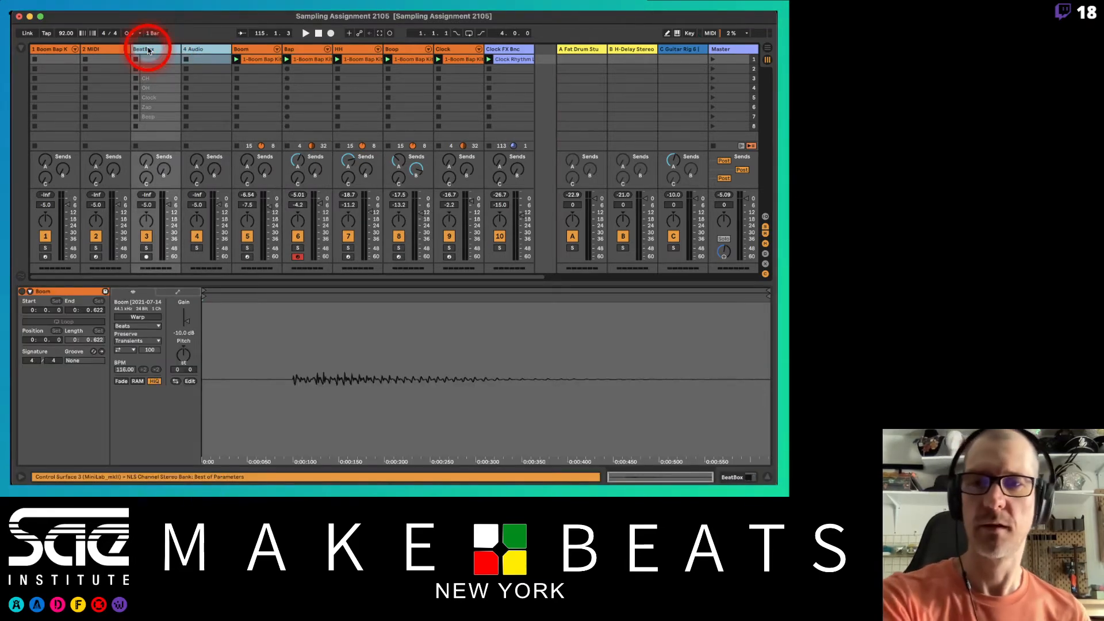
key("Delete")
Step: Delete the original Boom Bap Kit track and move the empty MIDI track to the end, after Clock FX Bnc
left_click(51, 49)
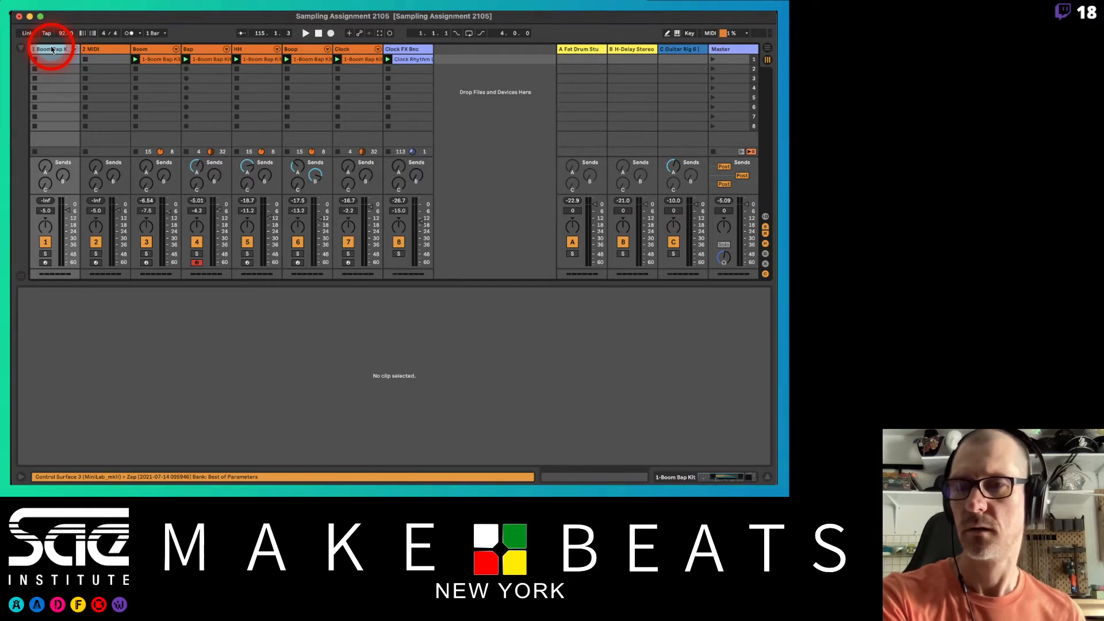
left_click(75, 50)
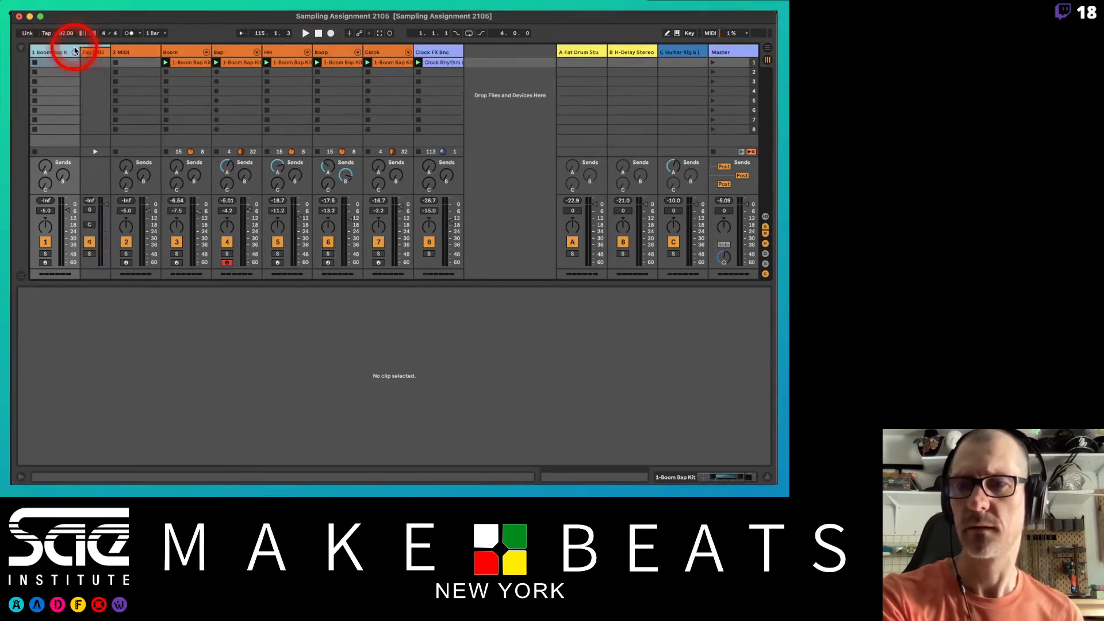
left_click(75, 50)
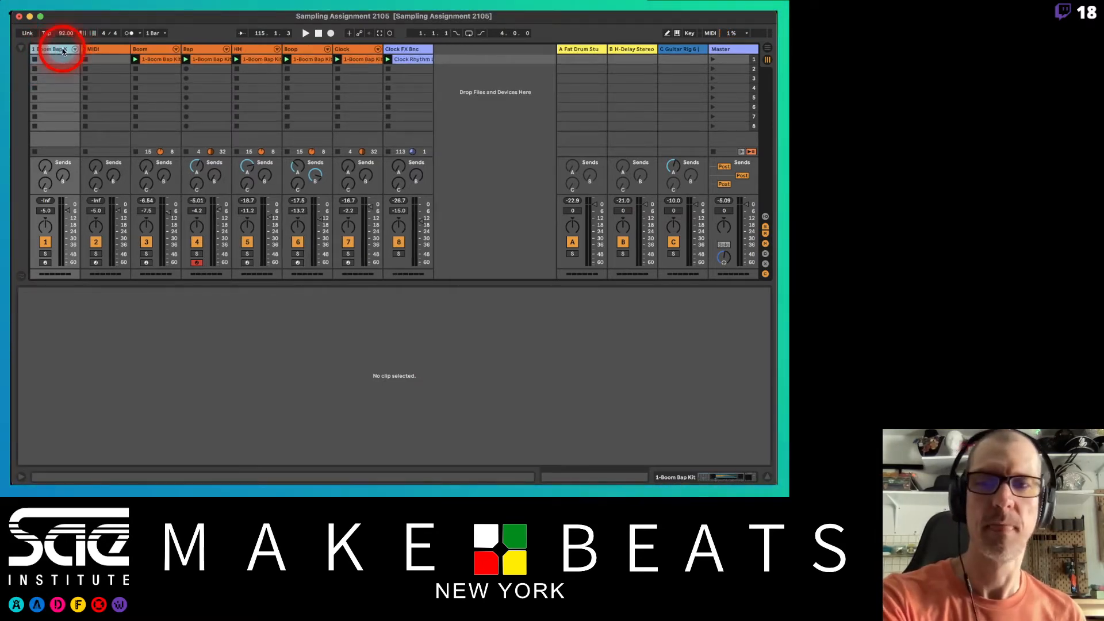
key("Delete")
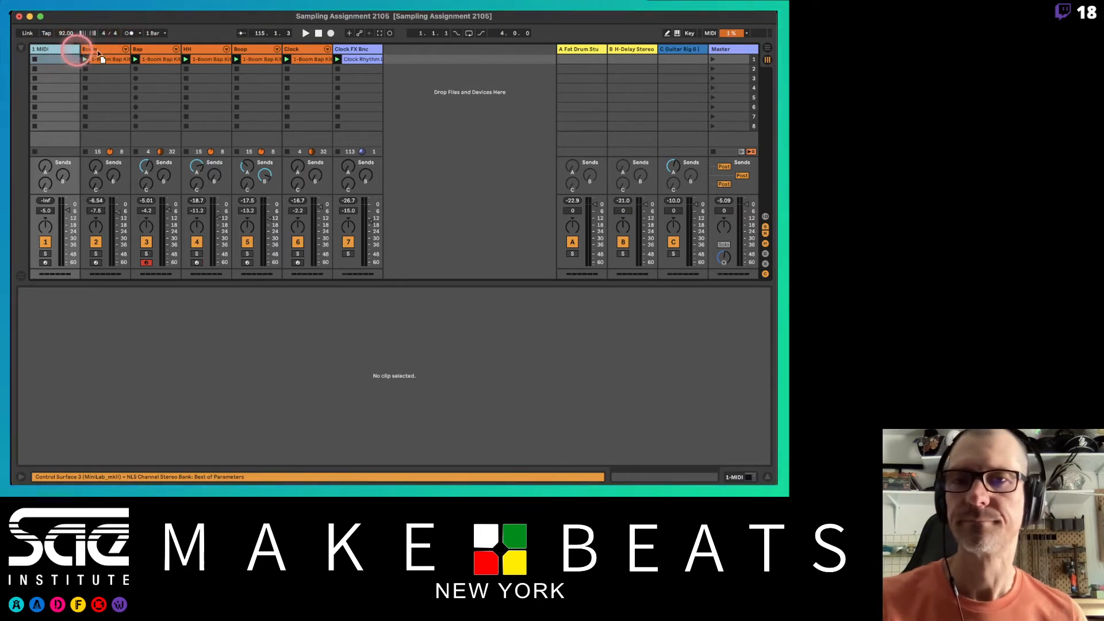
left_click_drag(99, 53, 413, 56)
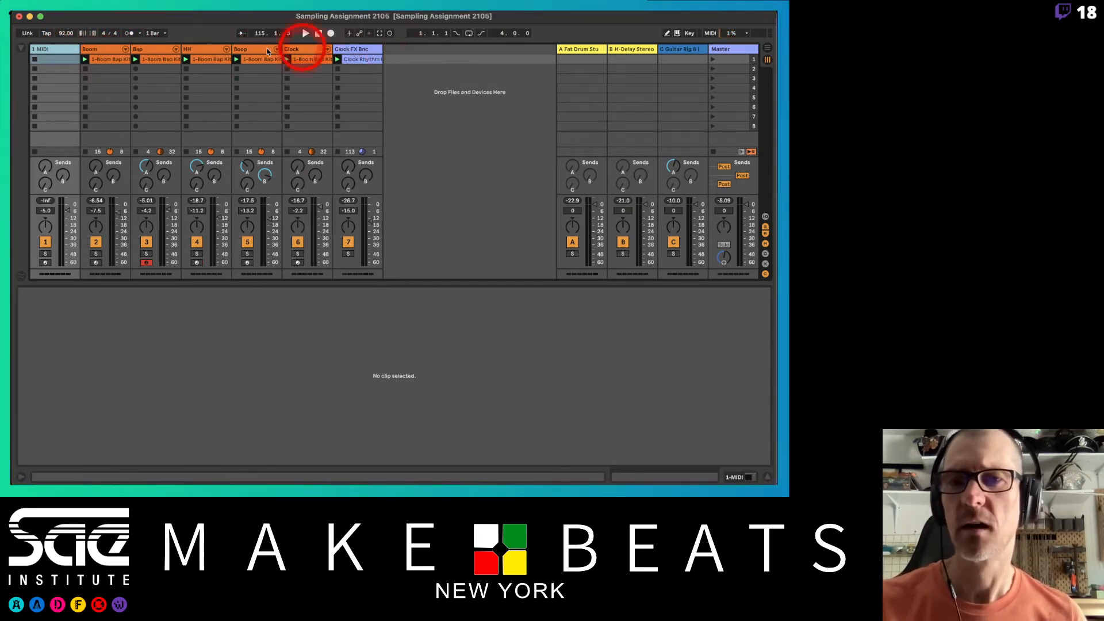
left_click_drag(63, 49, 410, 51)
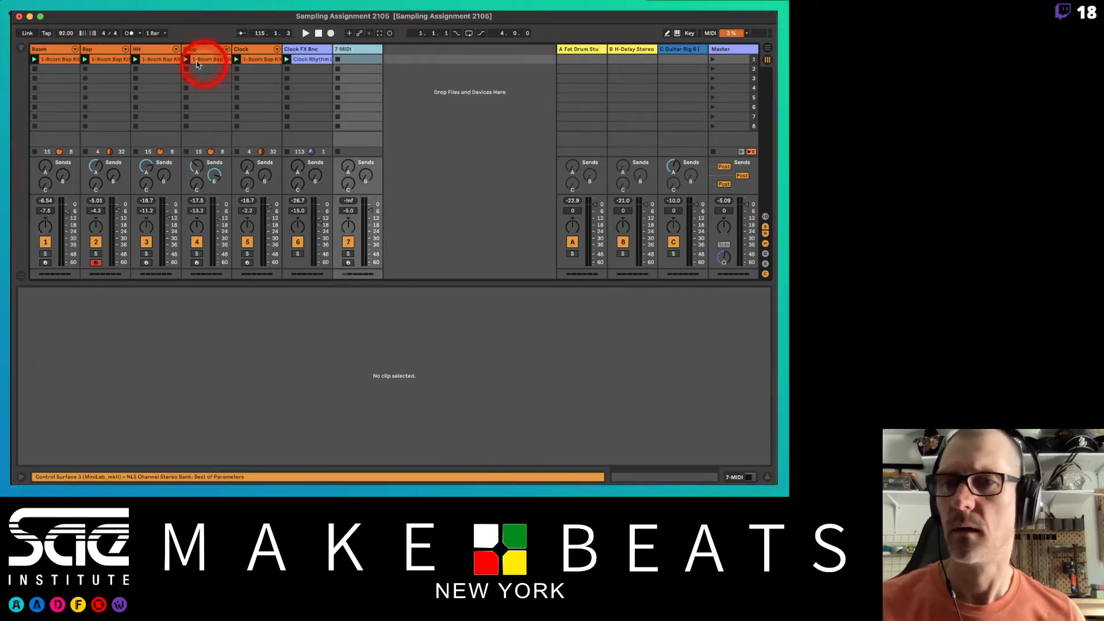
Step: Colour the Clock FX Bnc track orange like the other drum tracks and assign the track colour to its clips
left_click(64, 50)
right_click(323, 50)
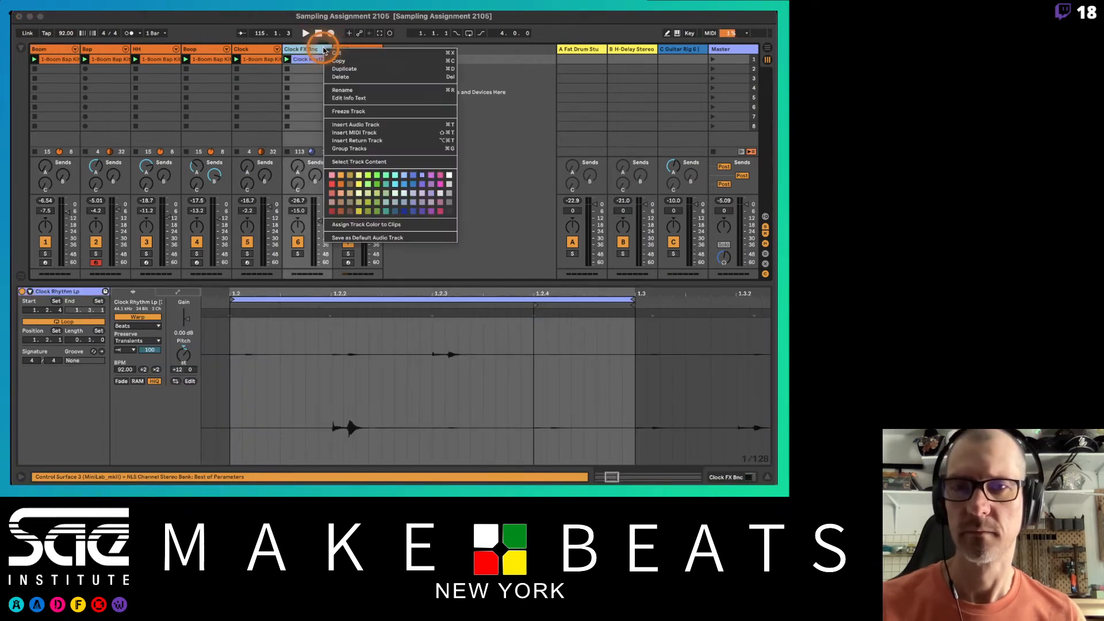
left_click(343, 185)
right_click(308, 49)
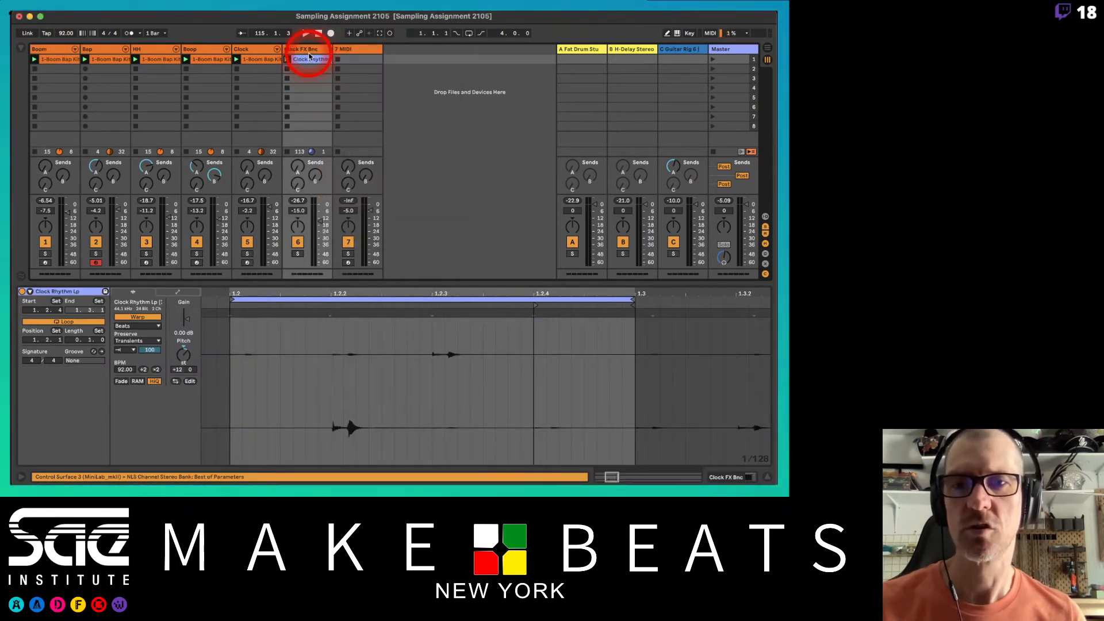
left_click(345, 226)
Step: Group the tracks from Boom to Clock FX Bnc and name the group Dr Grp
left_click(68, 57)
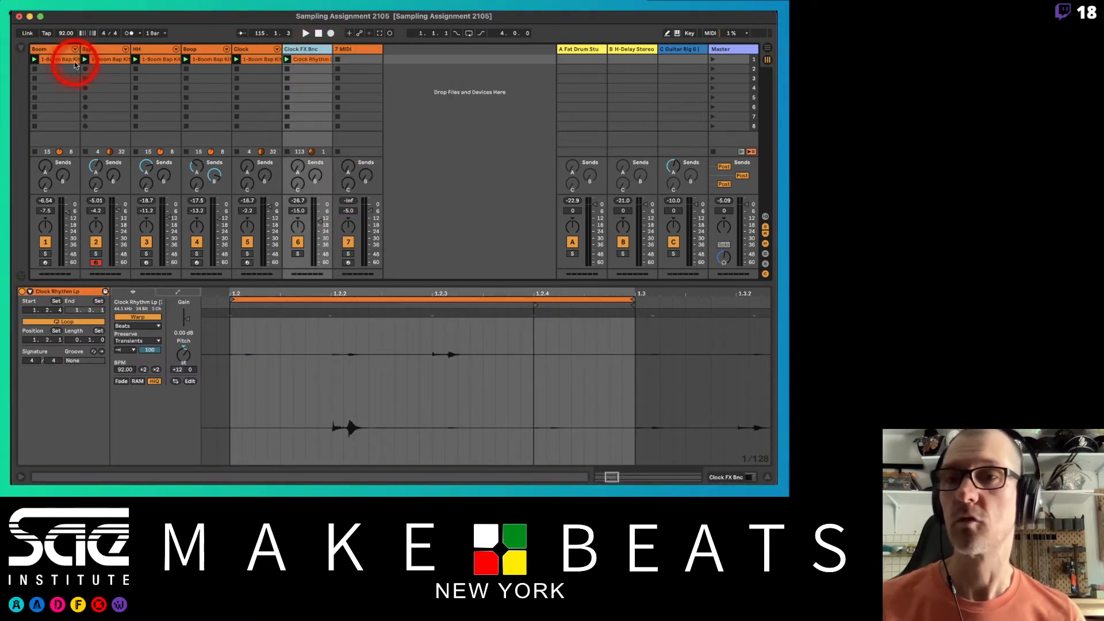
left_click(302, 53, "shift")
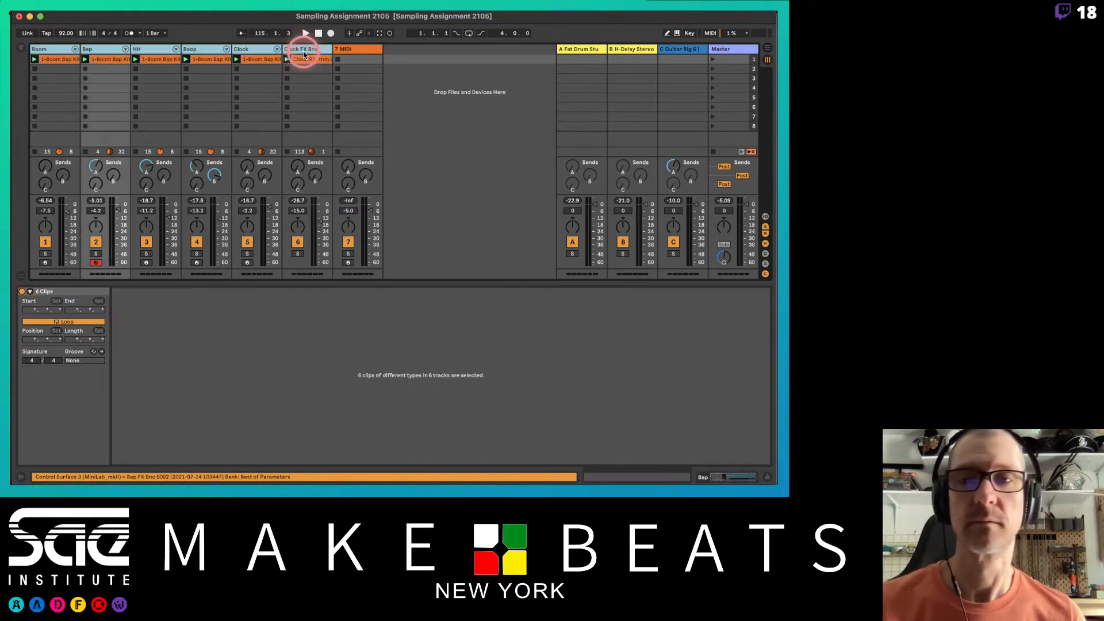
key("super+g")
left_click(44, 53)
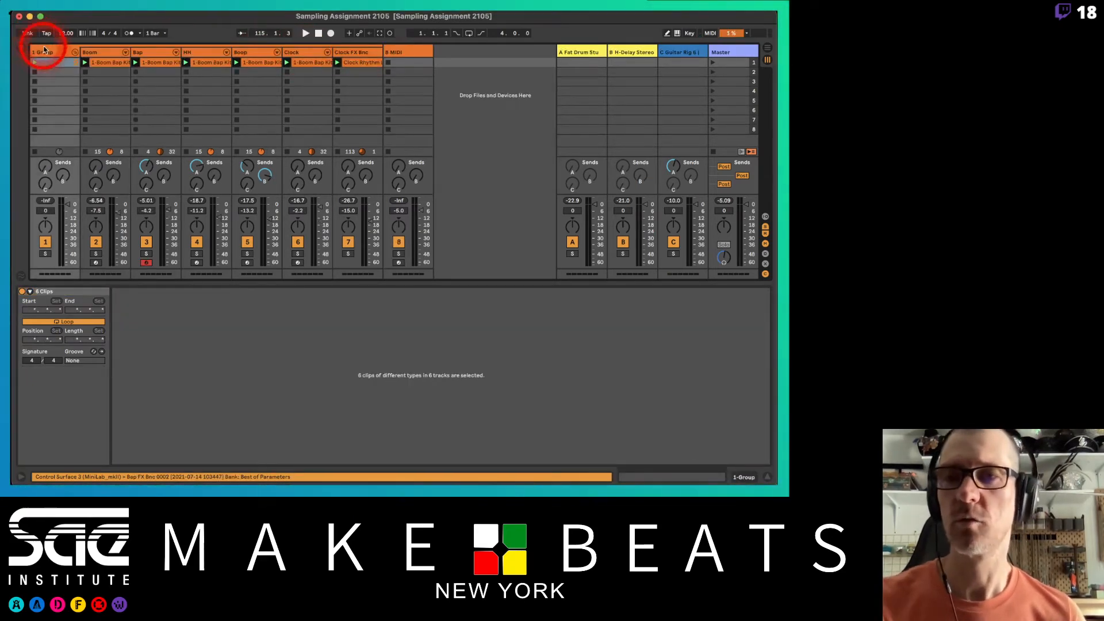
key("super+r")
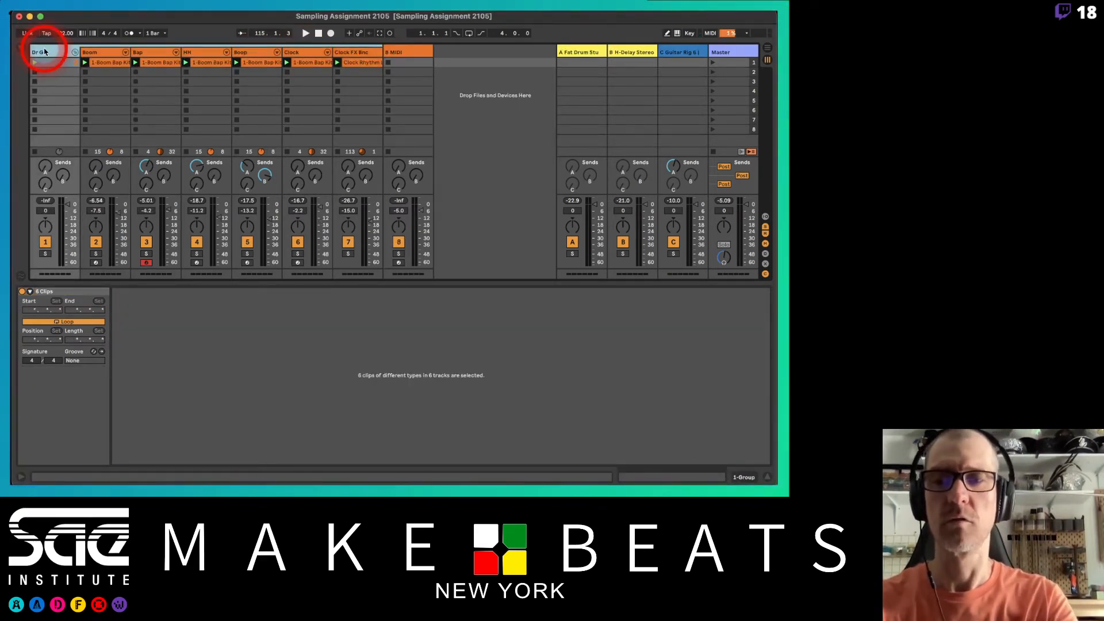
type("Dr Grp")
key("Return")
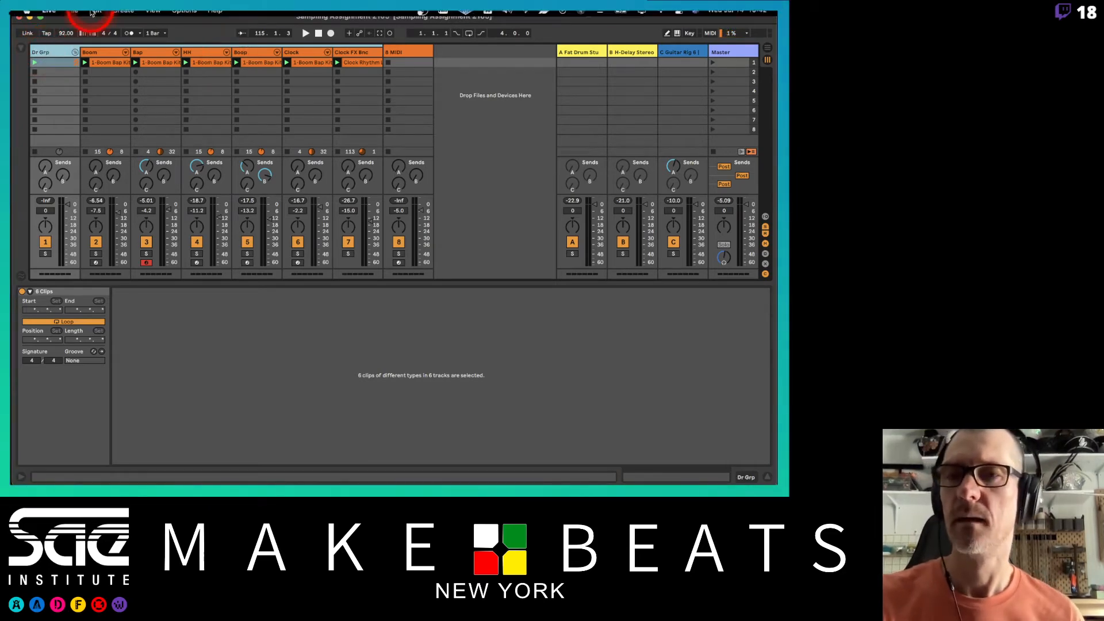
Step: Fold the Dr Grp group and rename the empty MIDI track as Pno
left_click(74, 52)
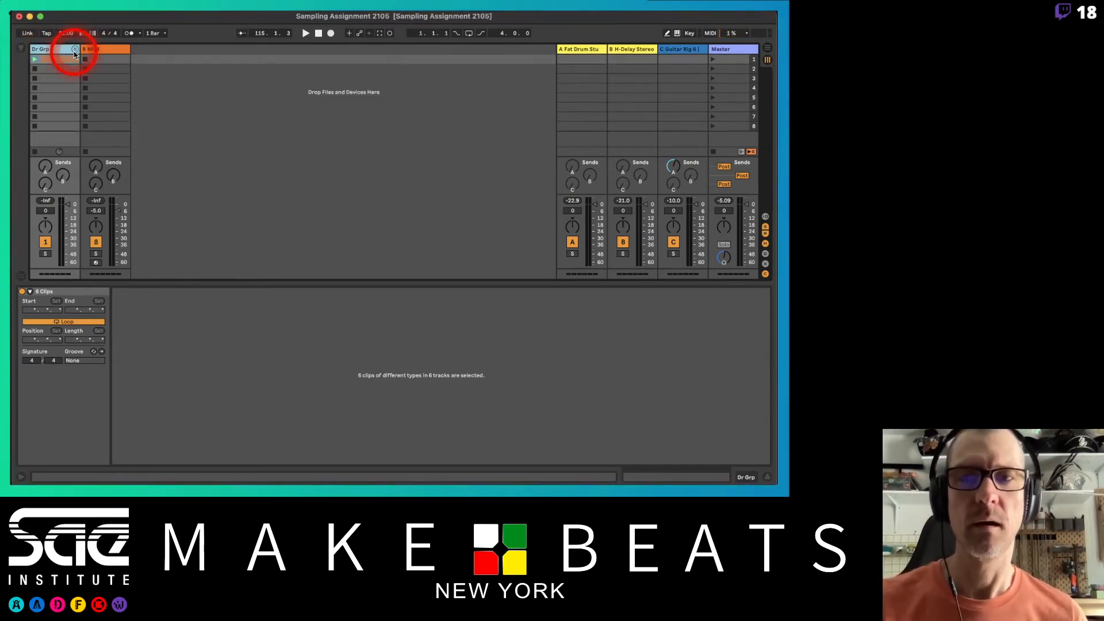
left_click(93, 50)
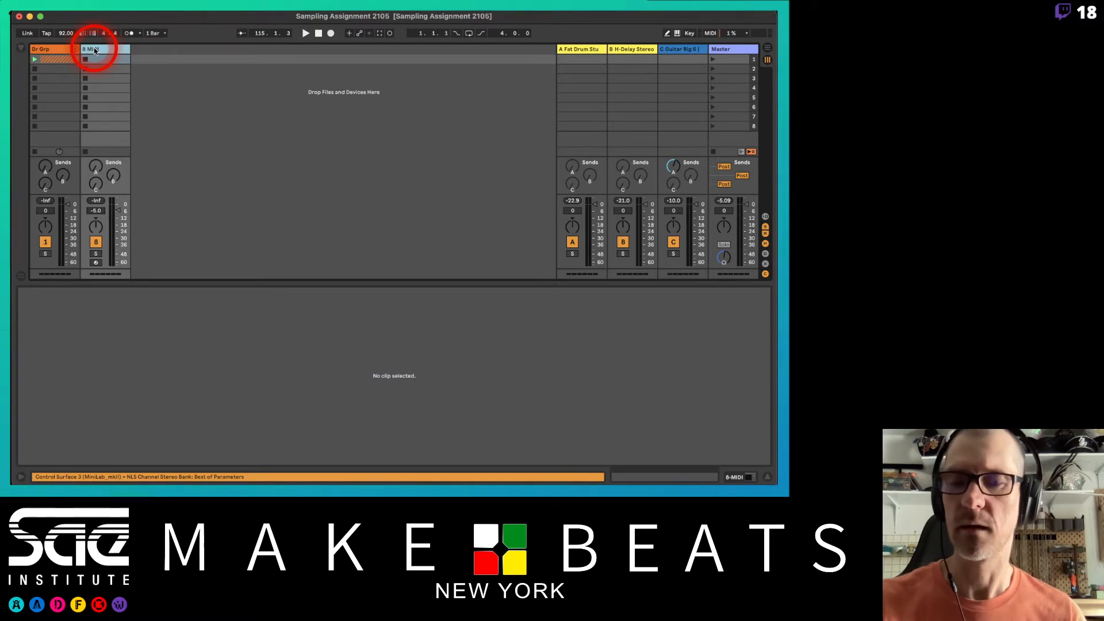
type("Pno")
key("Return")
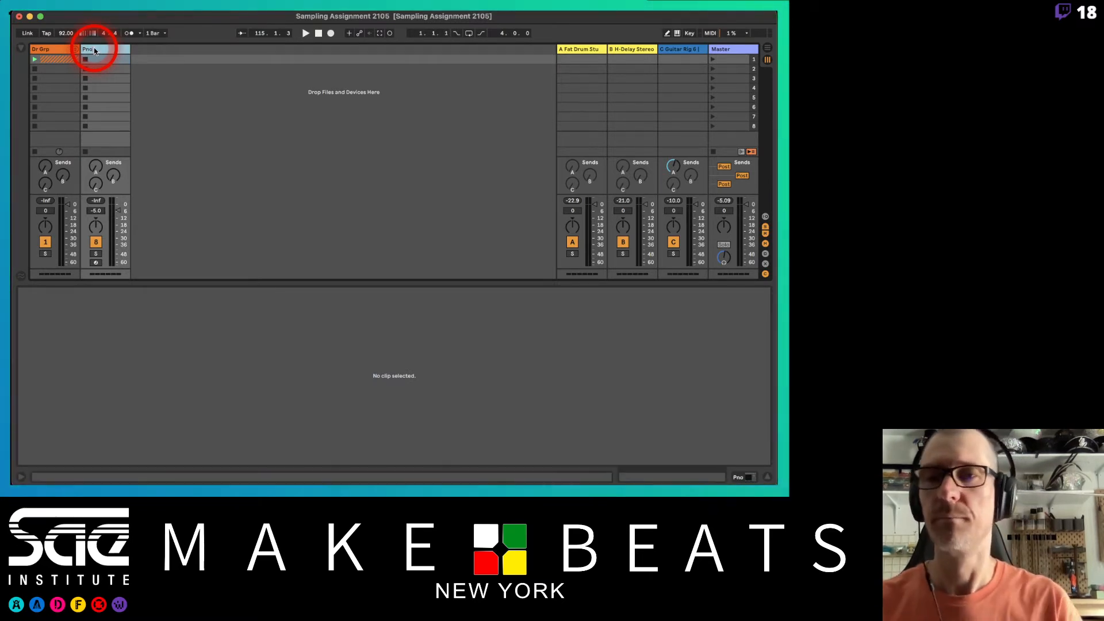
Step: Show the browser, open the Piano & Keys category in Sounds and look through its piano presets
left_click(21, 47)
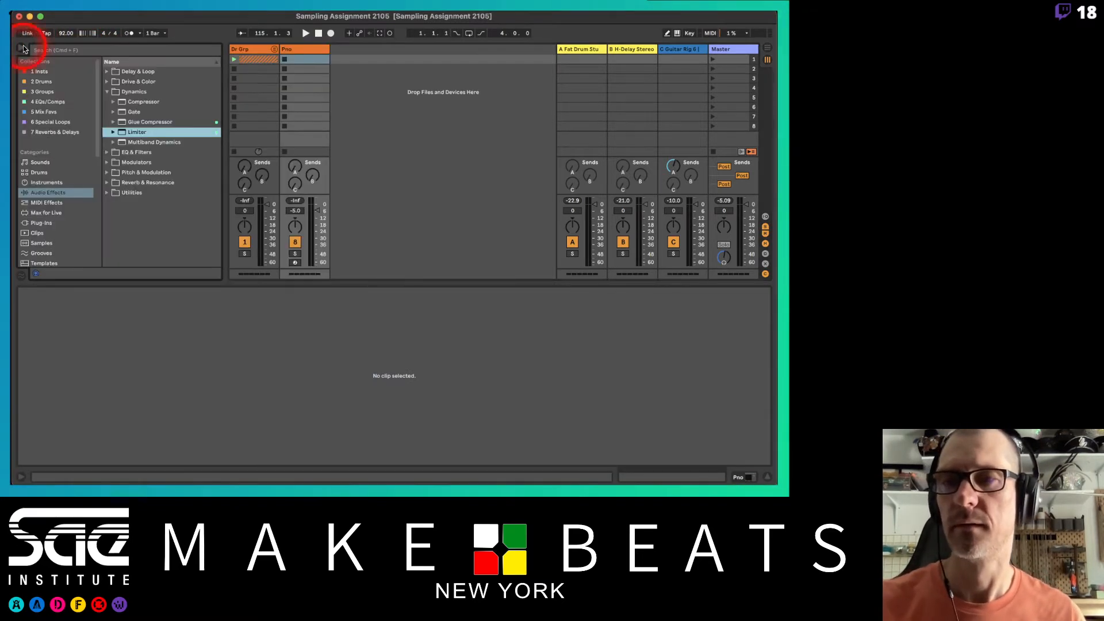
left_click(106, 92)
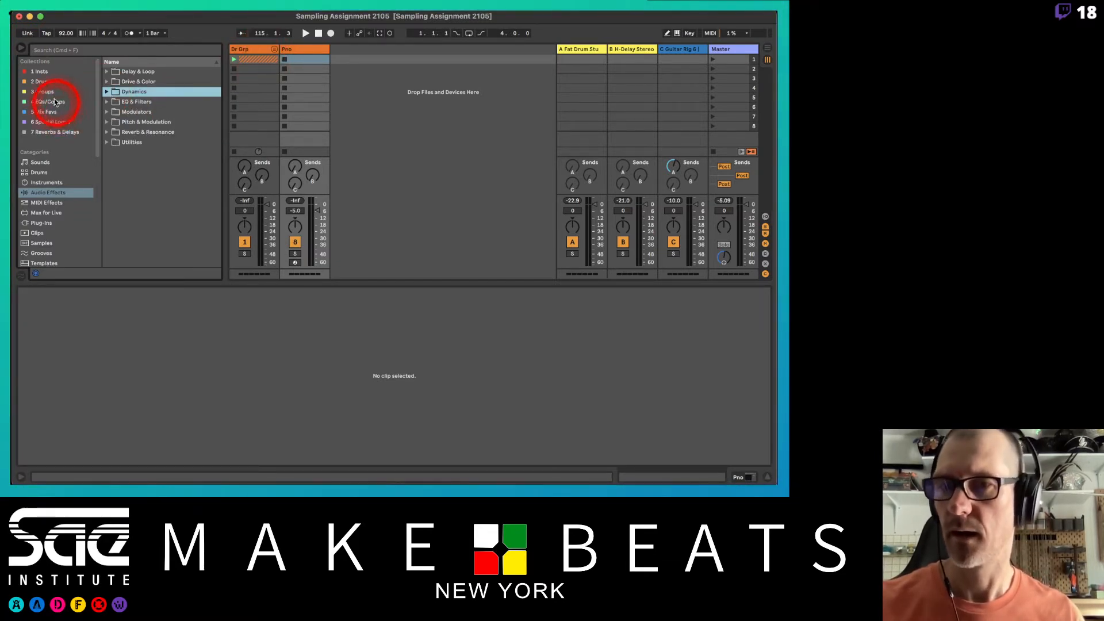
left_click(45, 175)
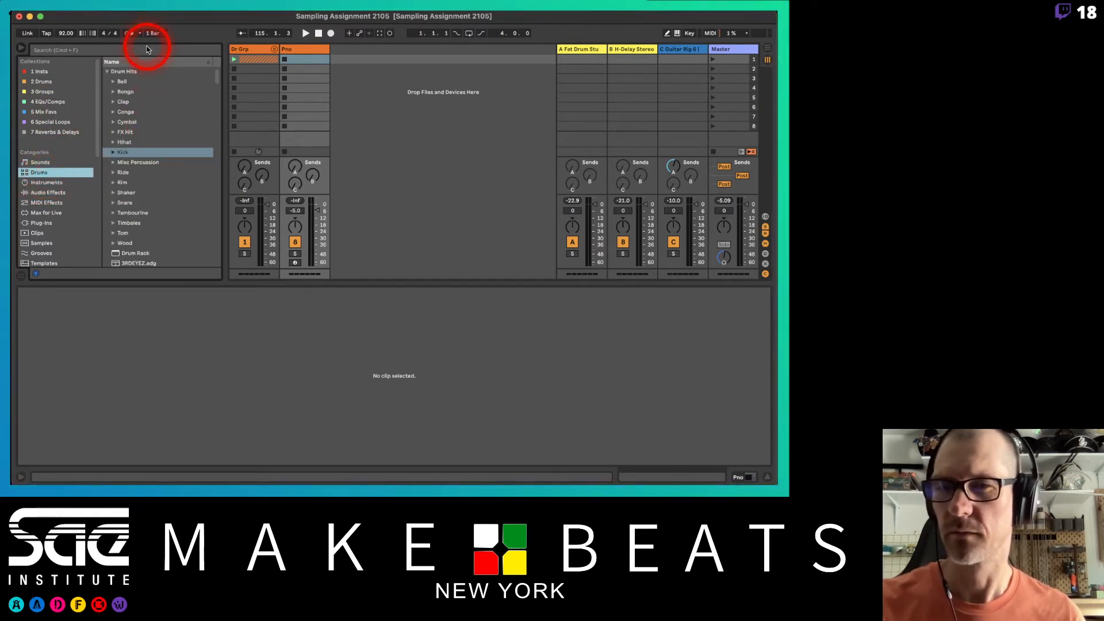
left_click(38, 163)
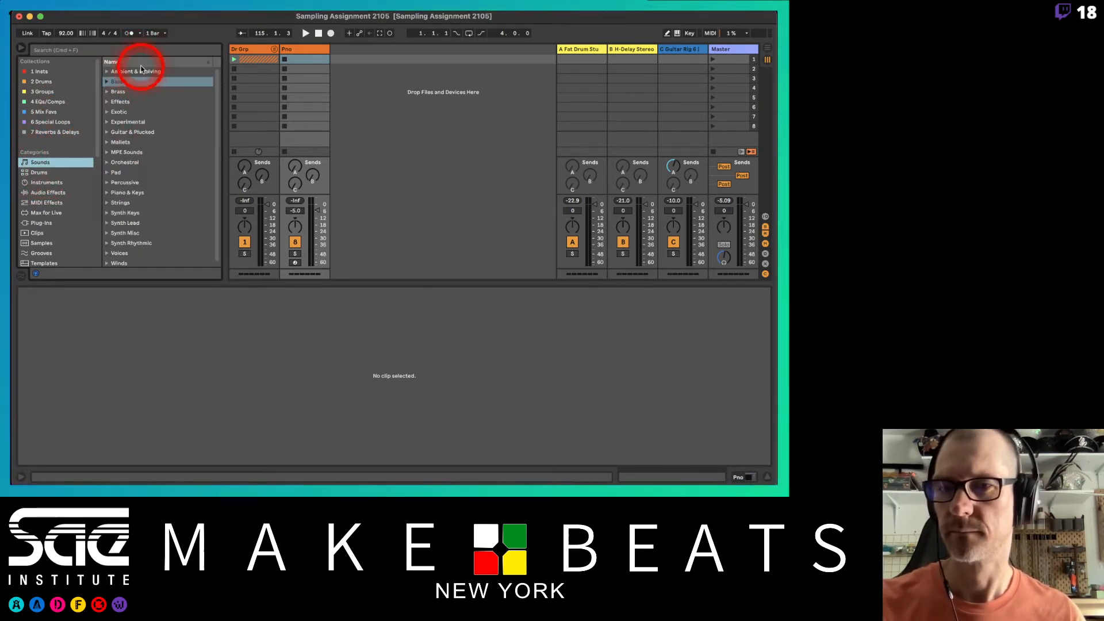
left_click(107, 192)
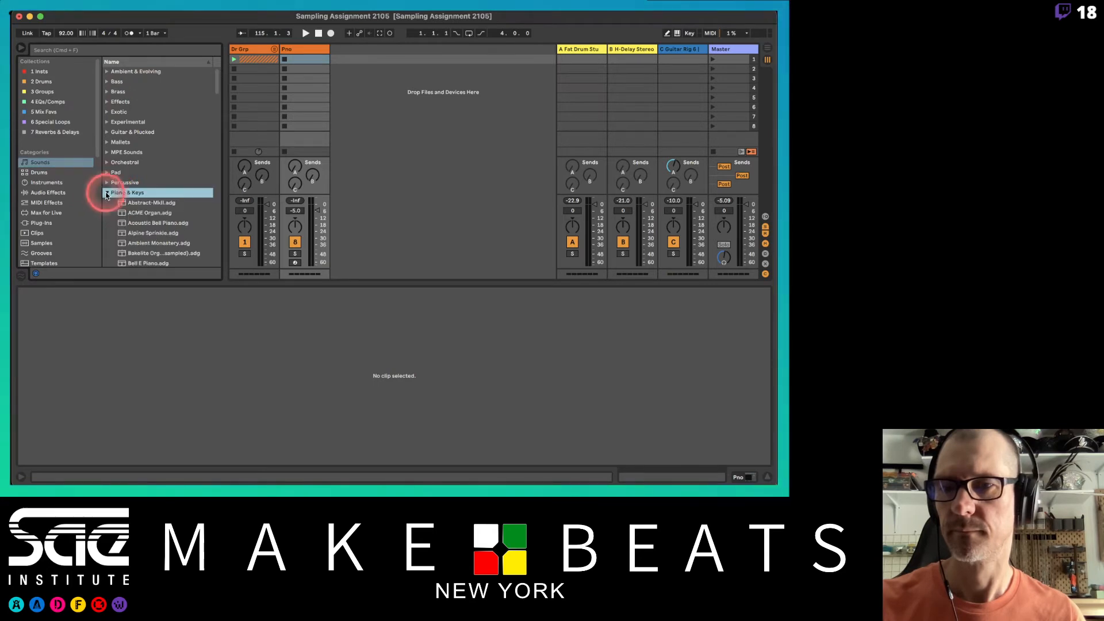
scroll(156, 172, "down", 5)
scroll(159, 176, "down", 15)
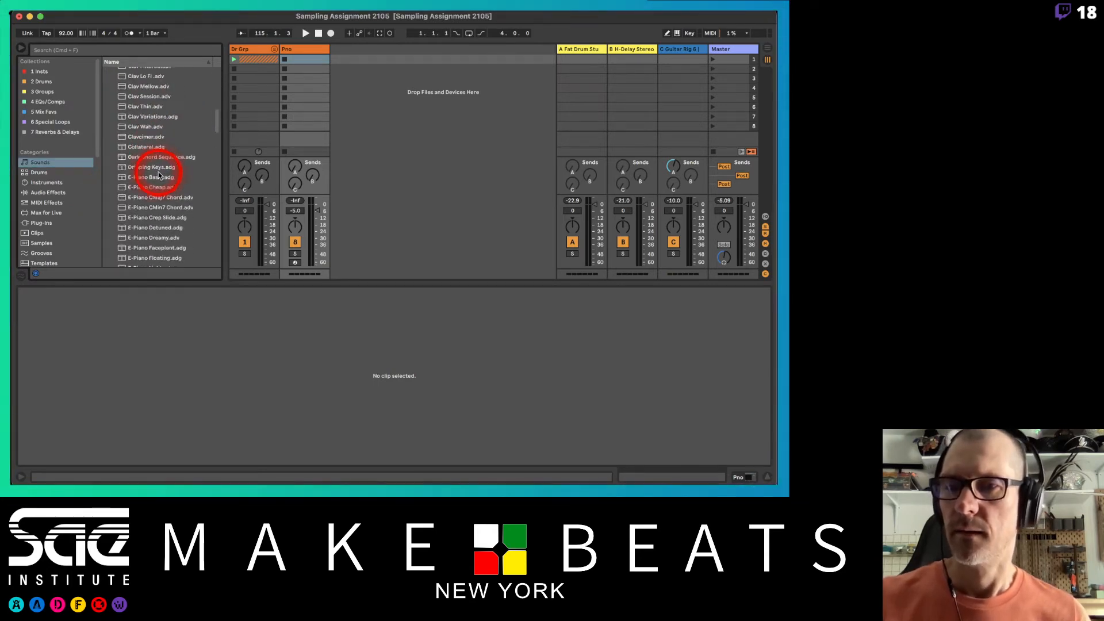
scroll(204, 194, "down", 15)
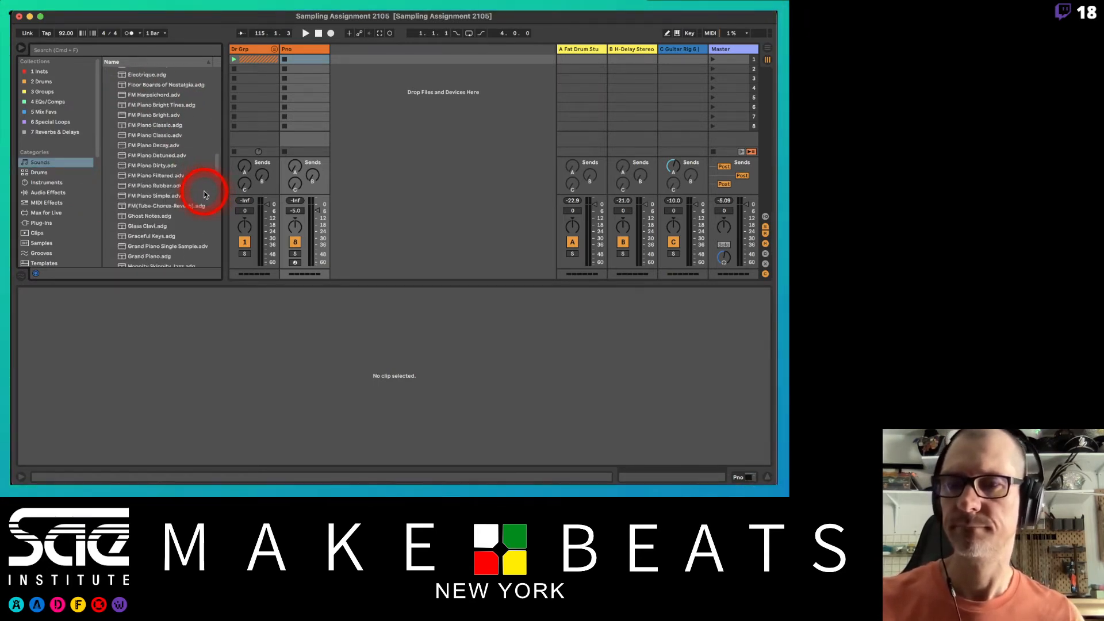
scroll(204, 194, "down", 15)
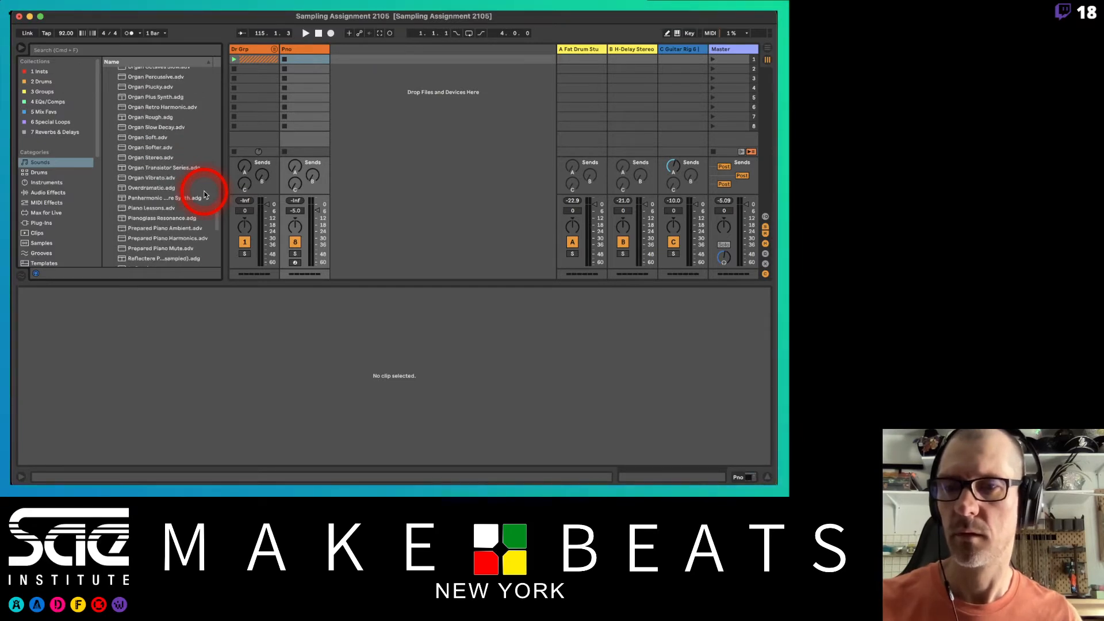
scroll(204, 195, "up", 3)
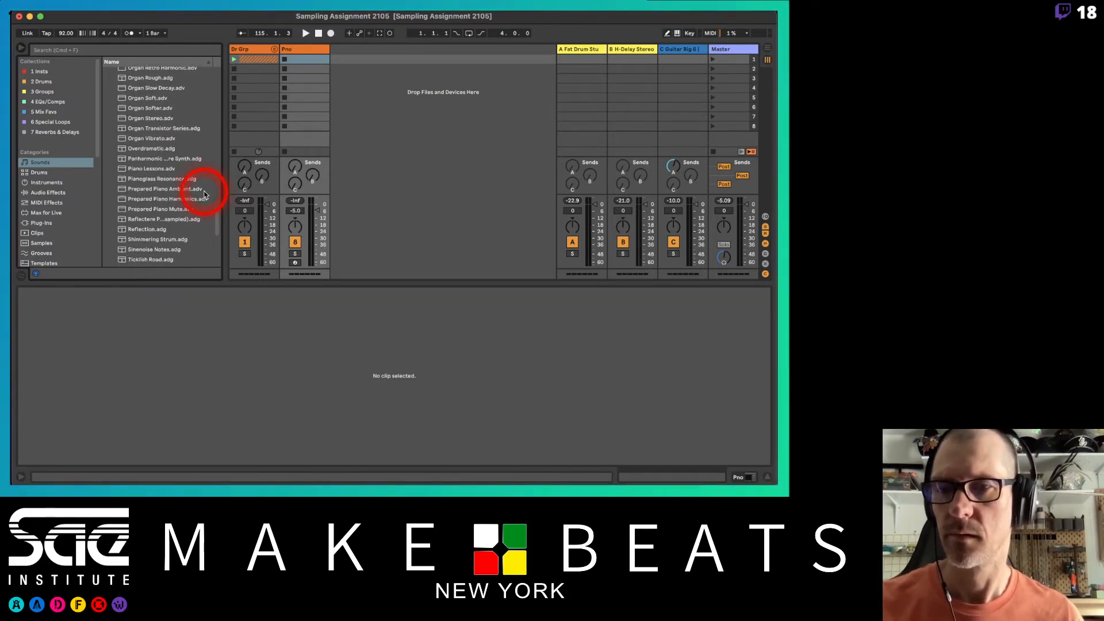
Step: Preview piano presets, including Piano Lessons, Prepared Piano Ambient and the Panharmonic synth
left_click(146, 169)
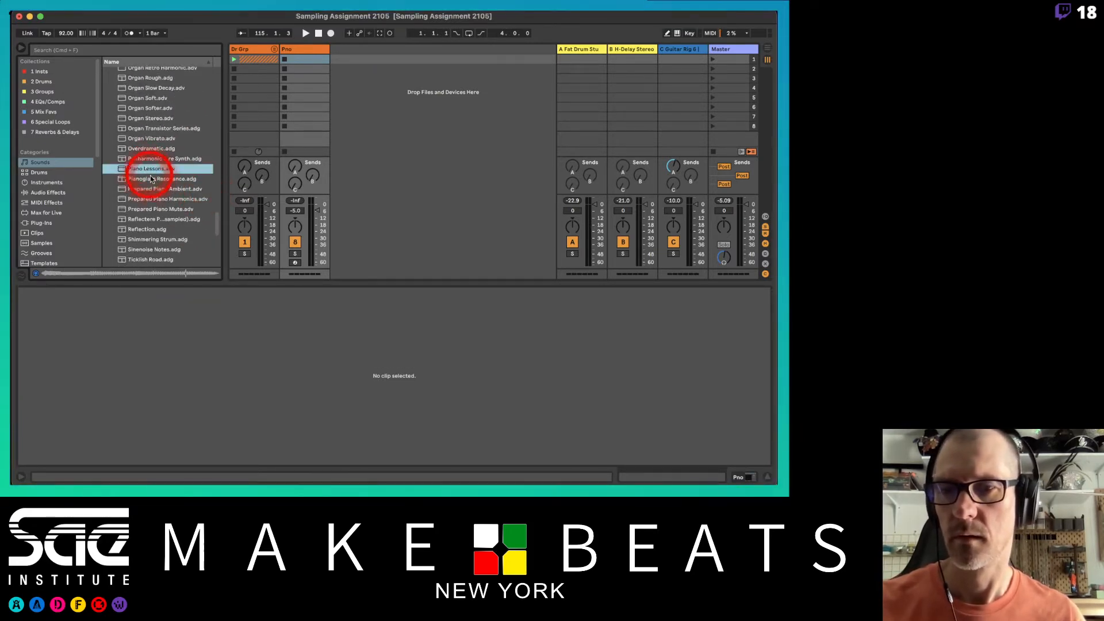
left_click(152, 181)
key("Down")
key("Down")
key("Down")
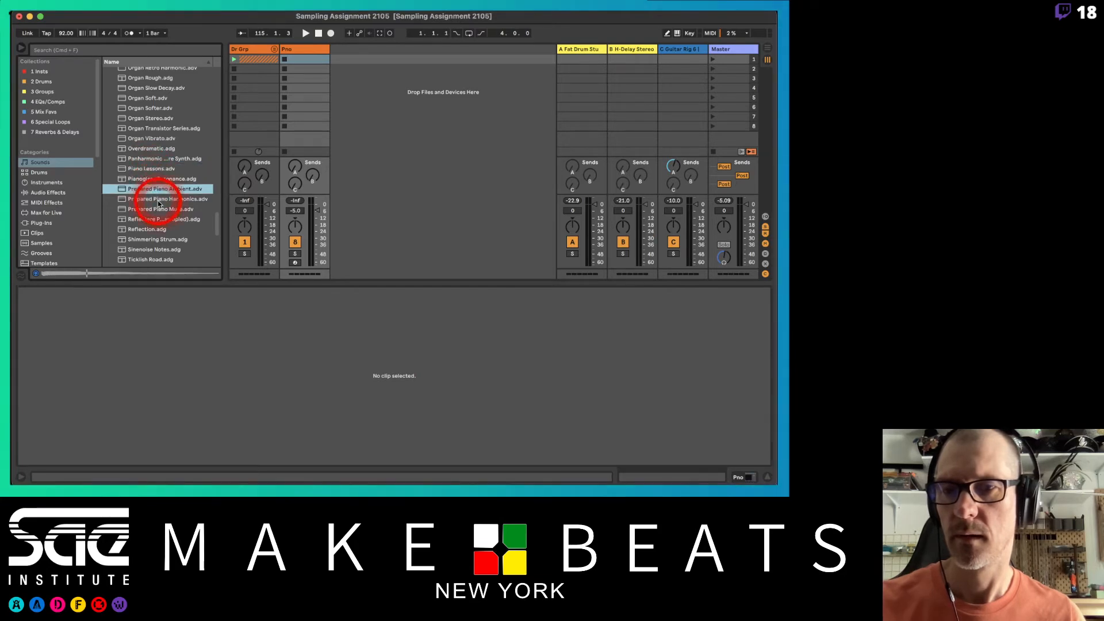
left_click(161, 158)
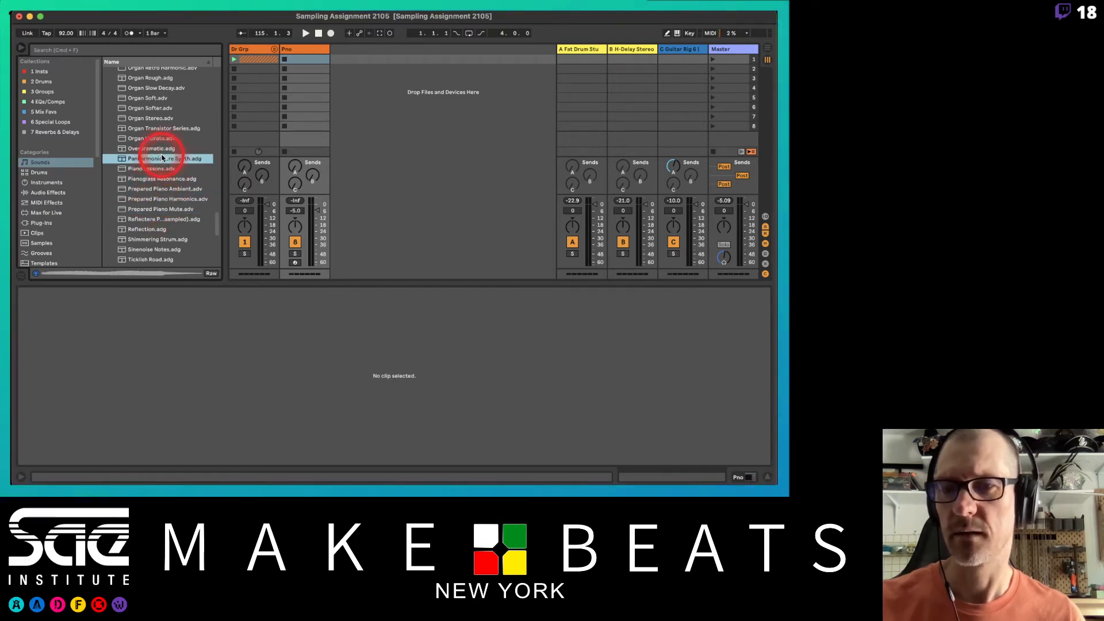
Step: Find the Grand Piano preset among the Piano & Keys sounds and load it onto the Pno track
scroll(174, 155, "up", 3)
scroll(175, 154, "up", 15)
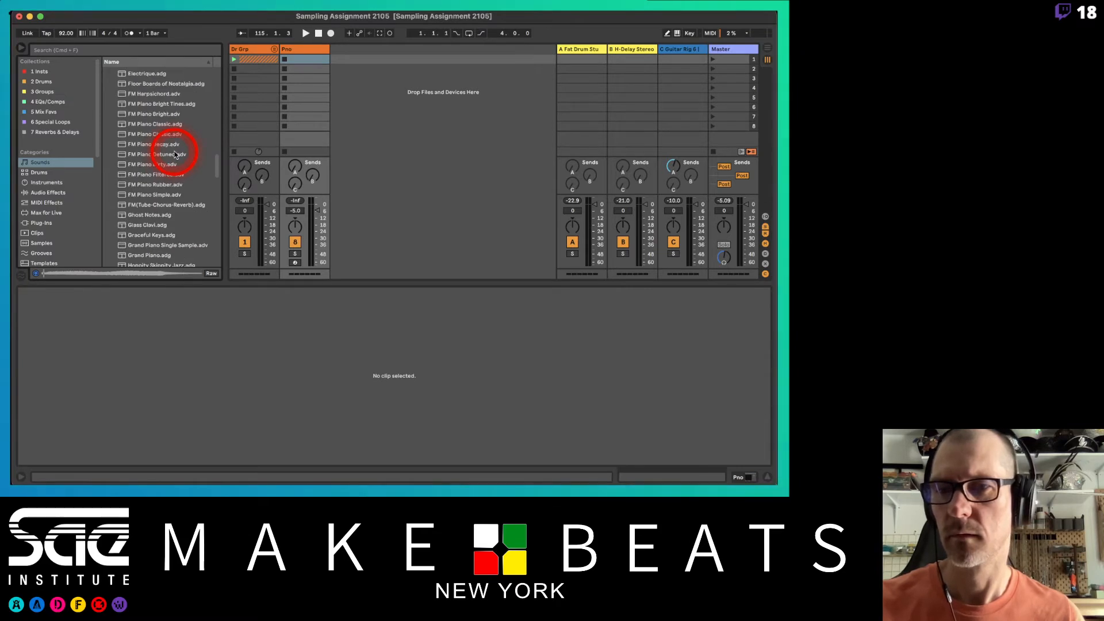
scroll(174, 154, "up", 4)
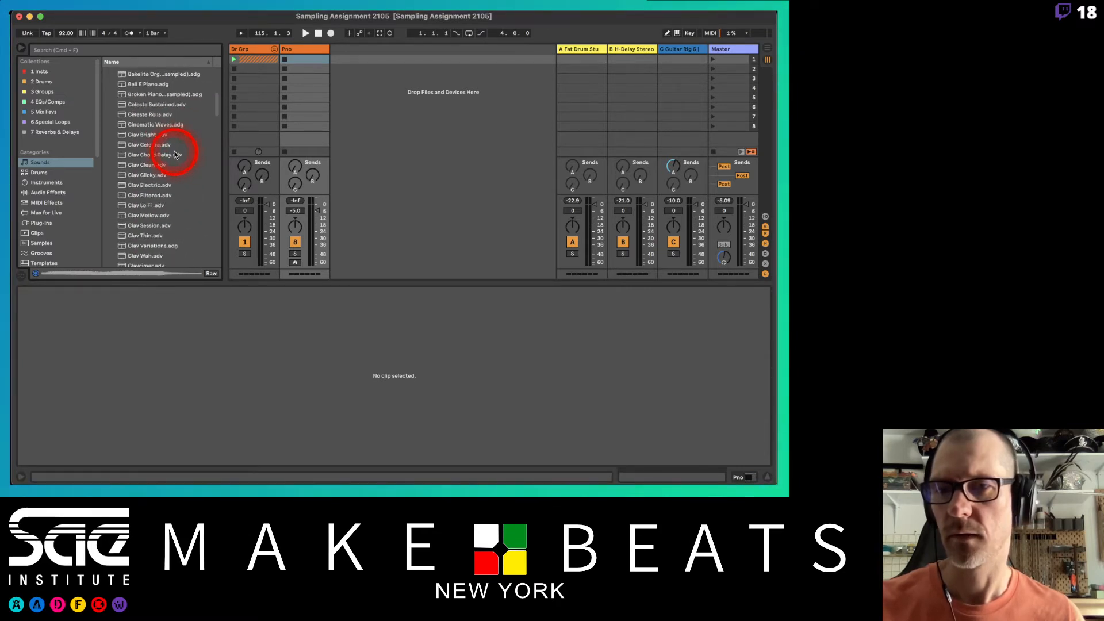
scroll(175, 154, "down", 8)
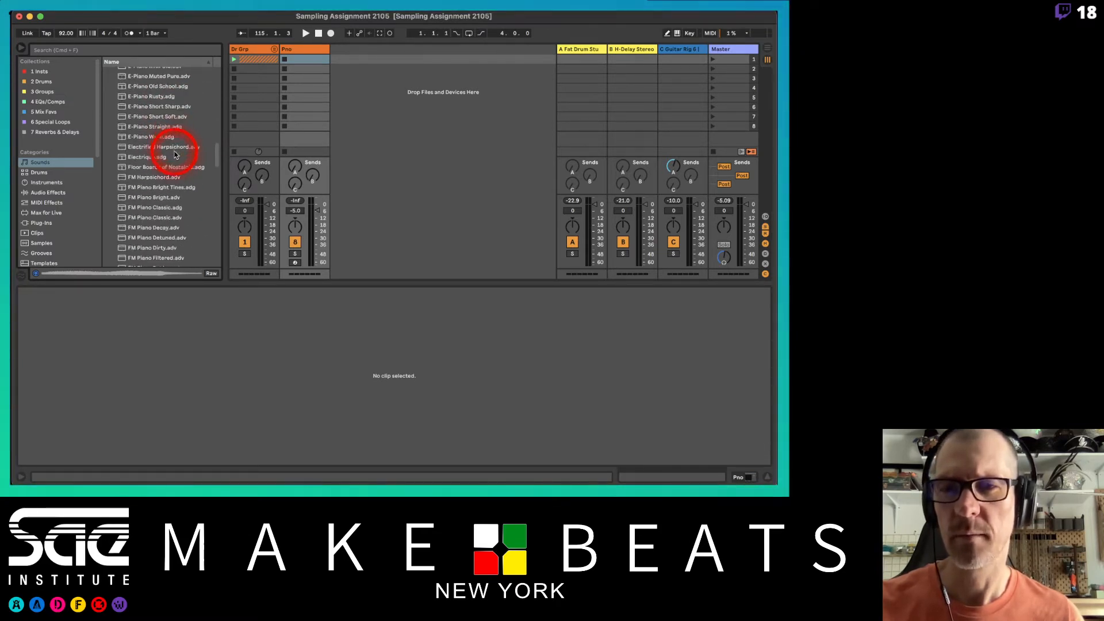
scroll(175, 154, "down", 8)
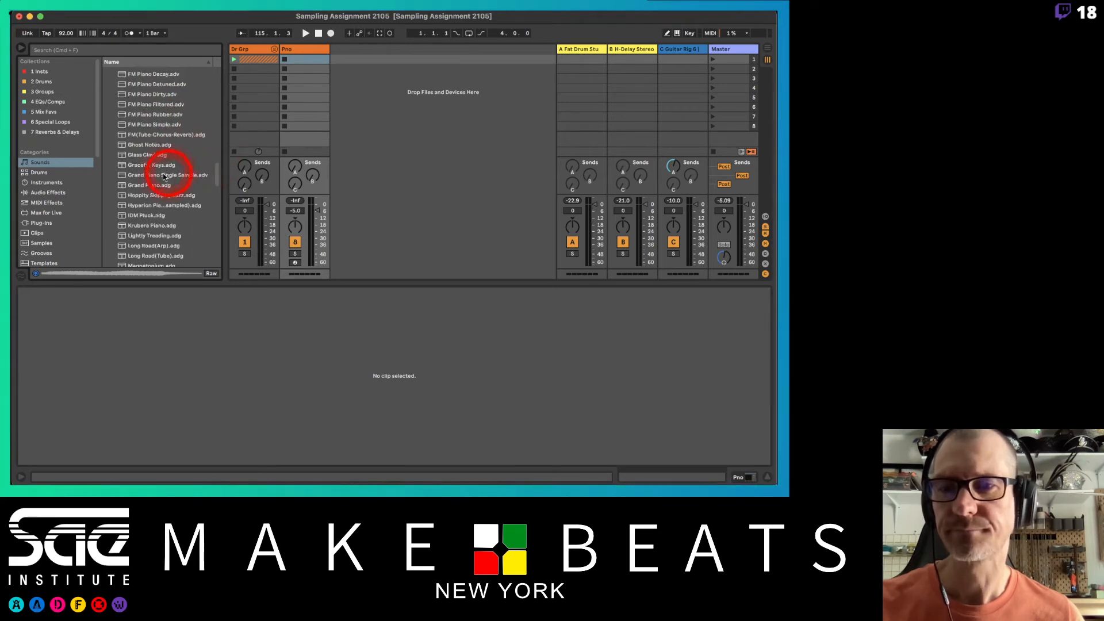
left_click_drag(154, 185, 299, 78)
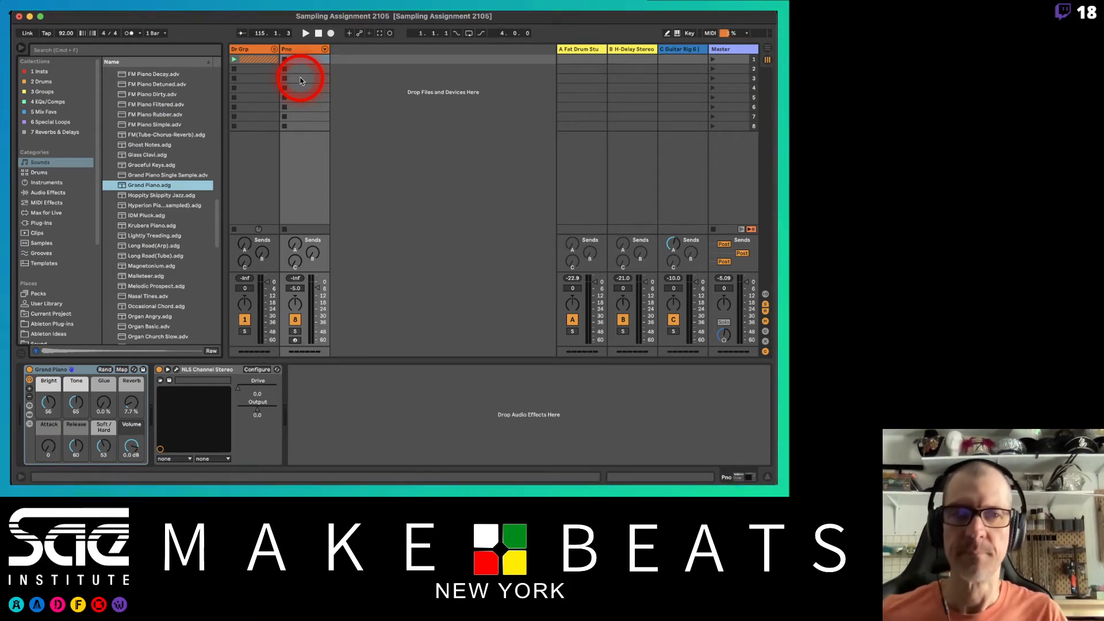
Step: Arm the Pno track, play the drum beat and record a four-bar piano part into the track's first clip slot
left_click(296, 341)
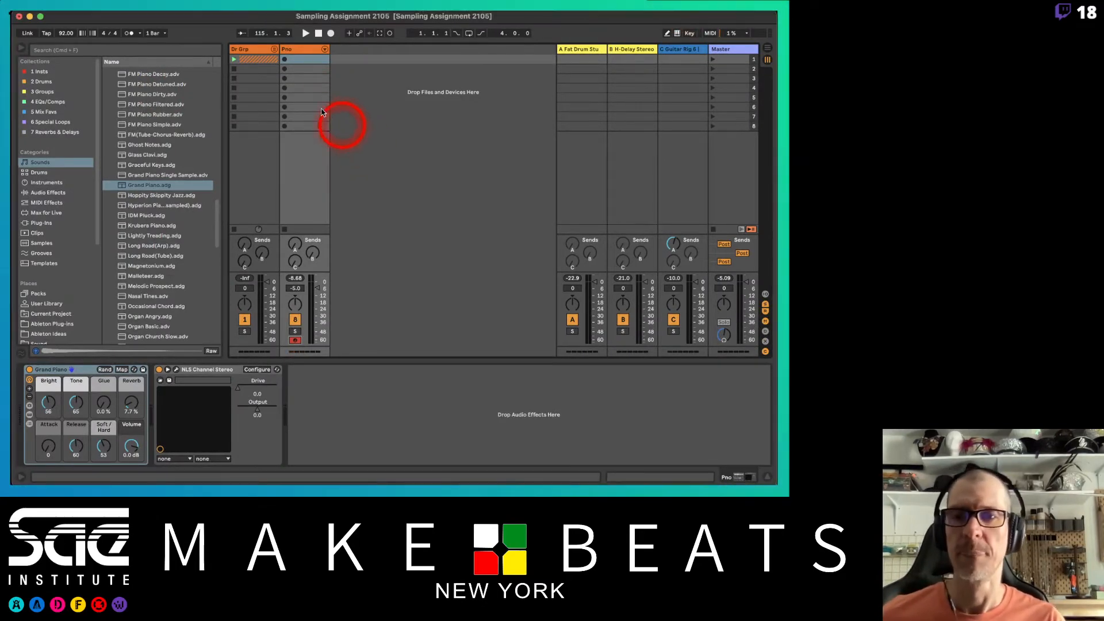
key("space")
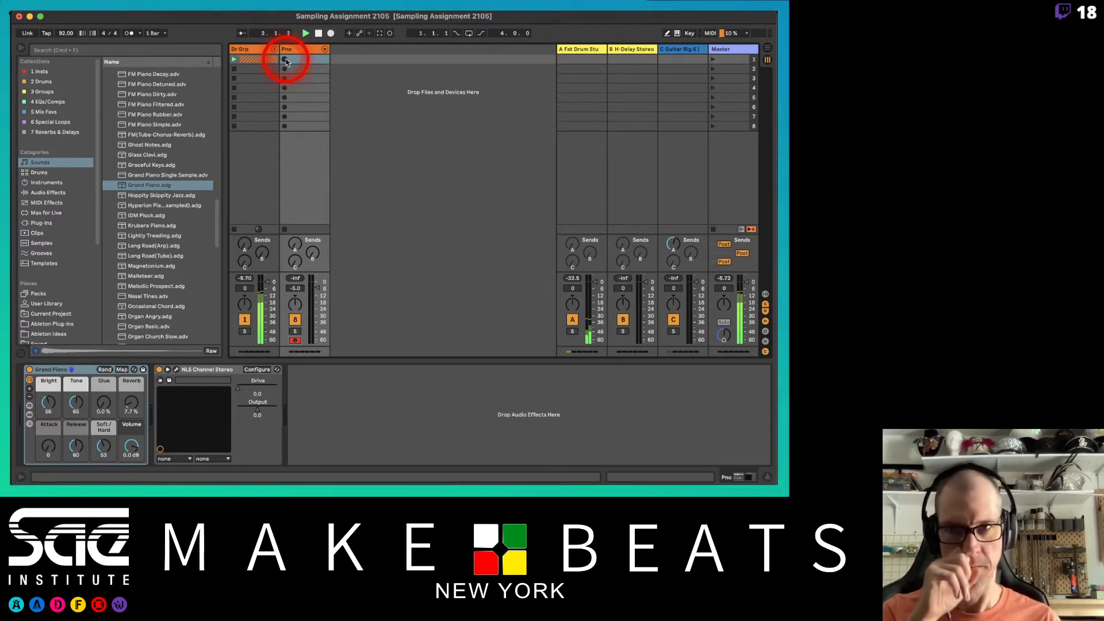
left_click(285, 59)
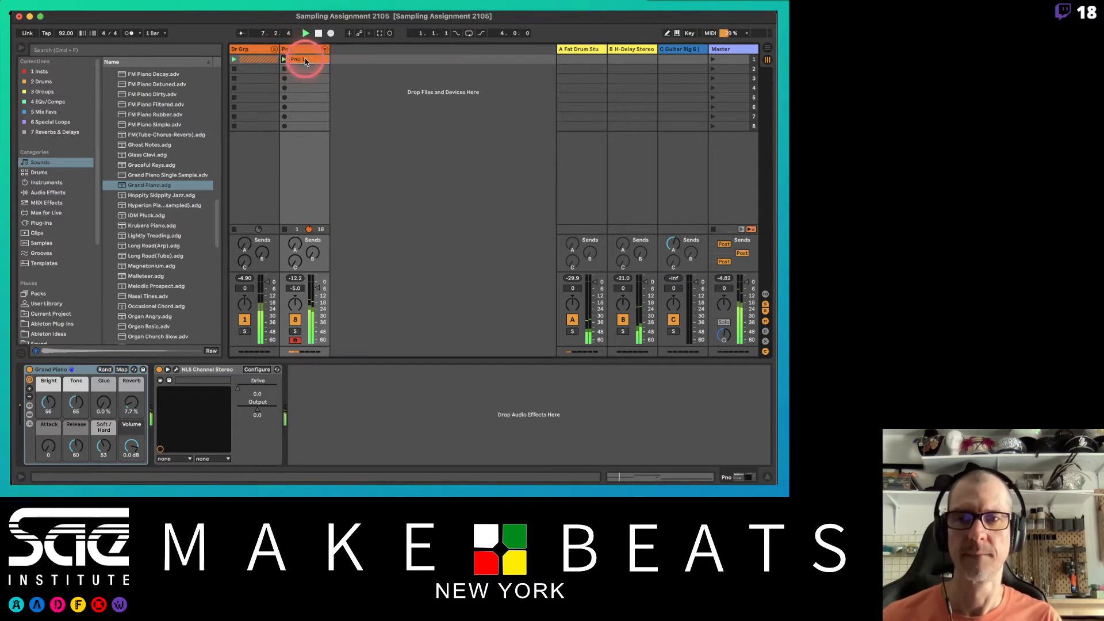
Step: Open the recorded Pno clip and bring its low bass notes around C0 into view in the note editor
left_click(304, 60)
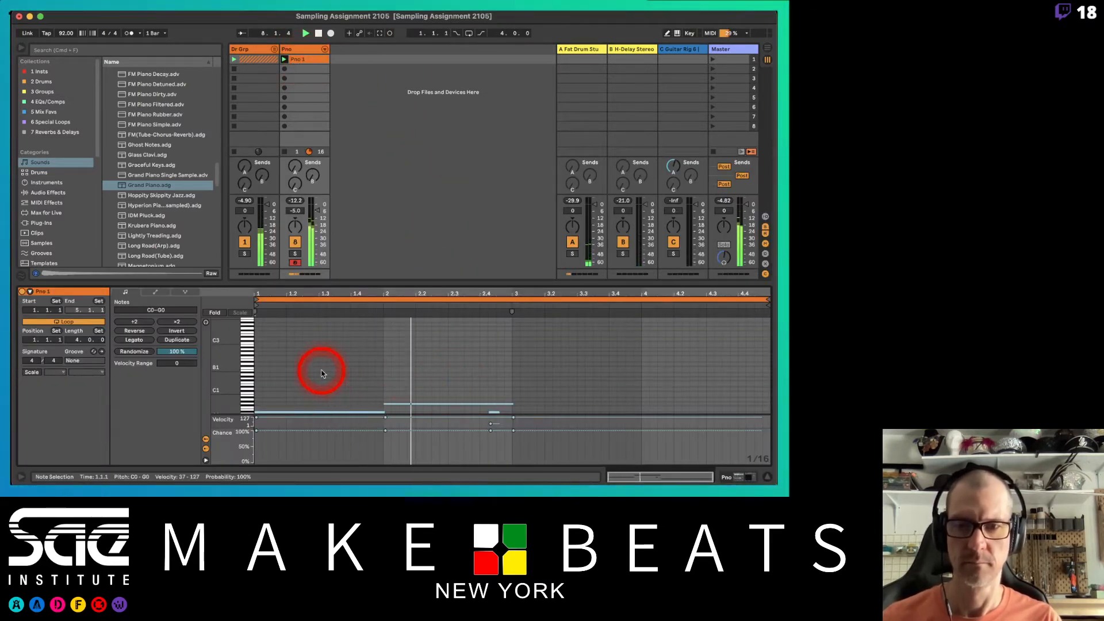
left_click_drag(217, 398, 218, 344)
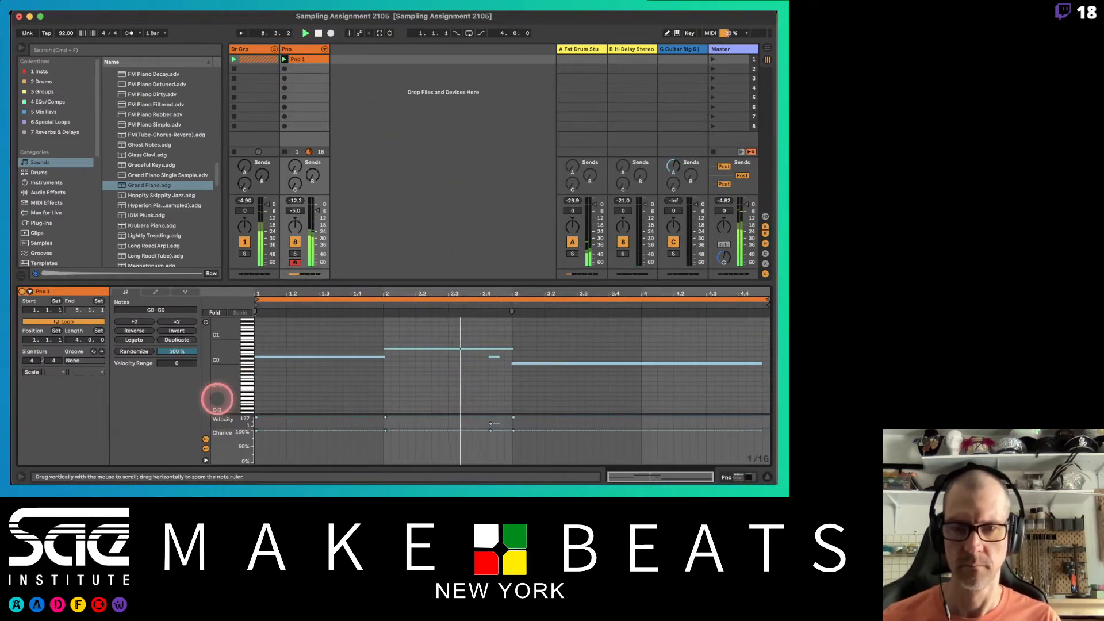
Step: Delete the short stray note near beat 2.4 in the Pno 1 clip and stop the clip
left_click(480, 356)
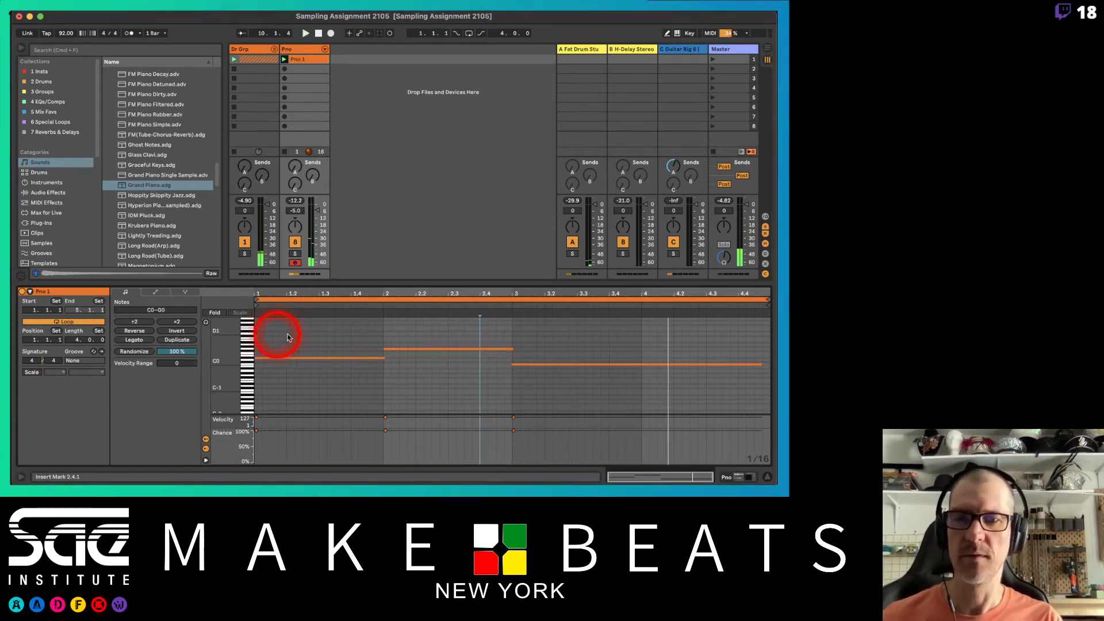
left_click(284, 151)
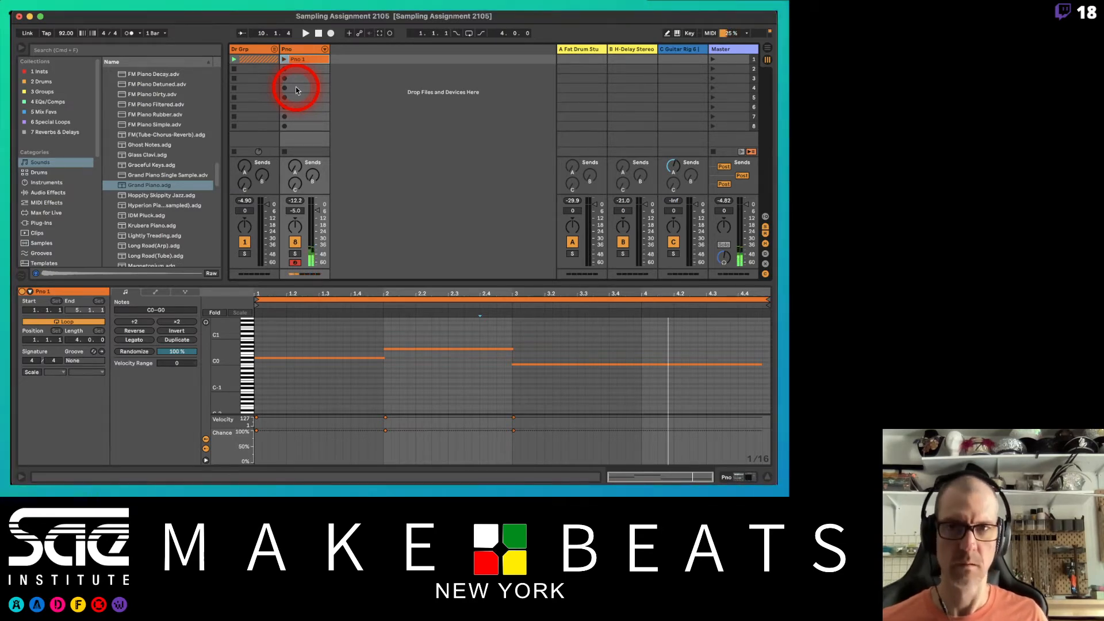
Step: Record a new piano clip into the Pno track's second slot over the drums and loop it
key("space")
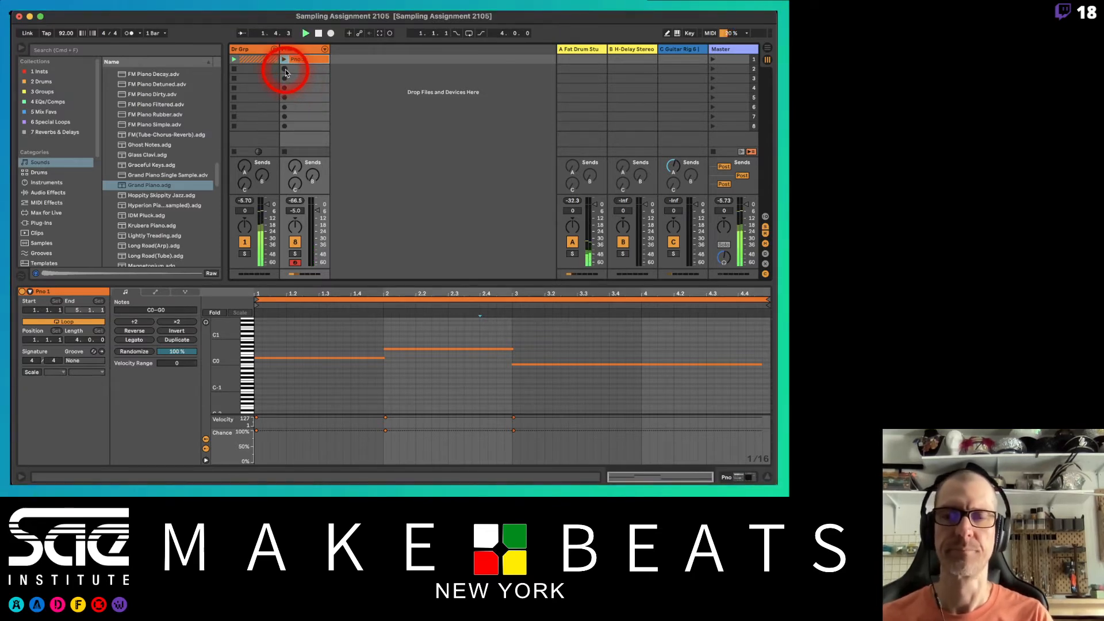
left_click(285, 69)
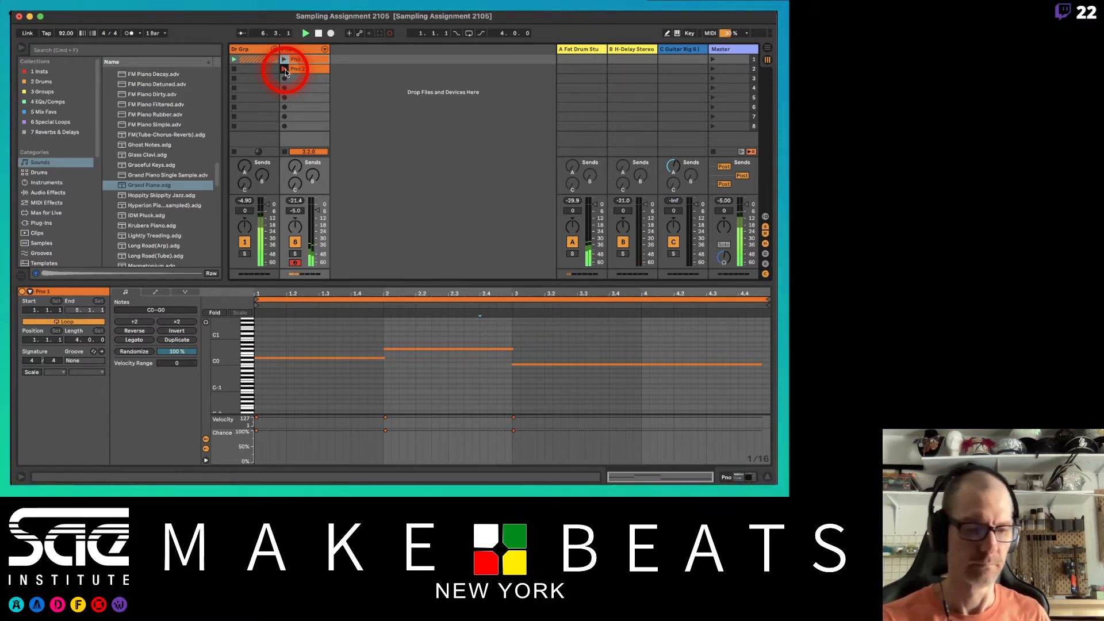
left_click(285, 69)
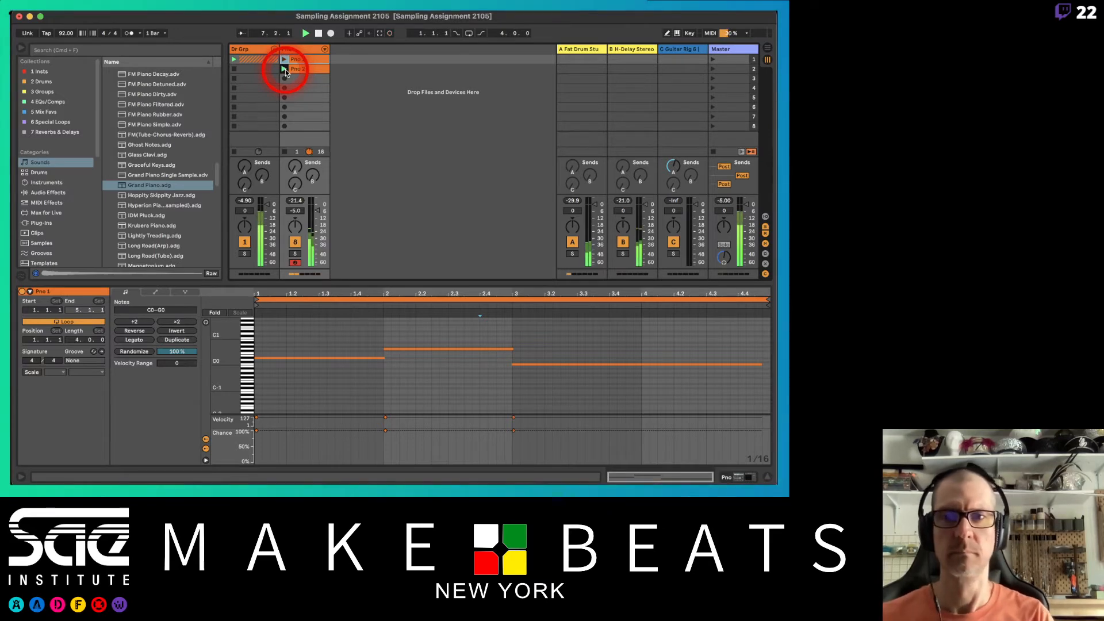
Step: Open the Pno 2 clip's notes, fold the piano roll to the used pitches and deselect the notes
left_click(305, 68)
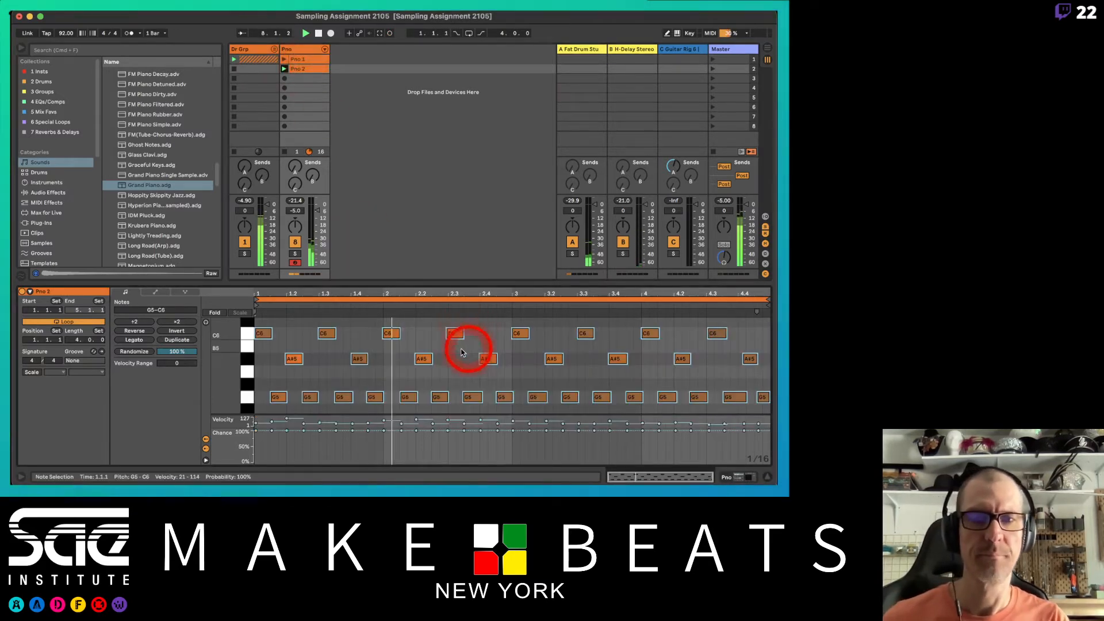
left_click(228, 311)
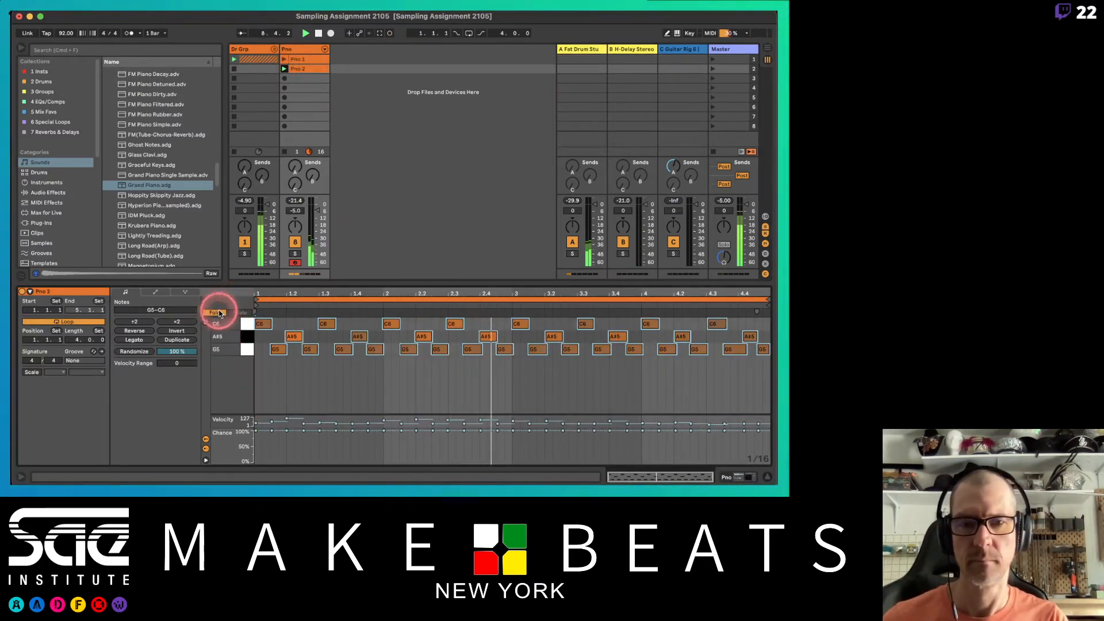
left_click(408, 325)
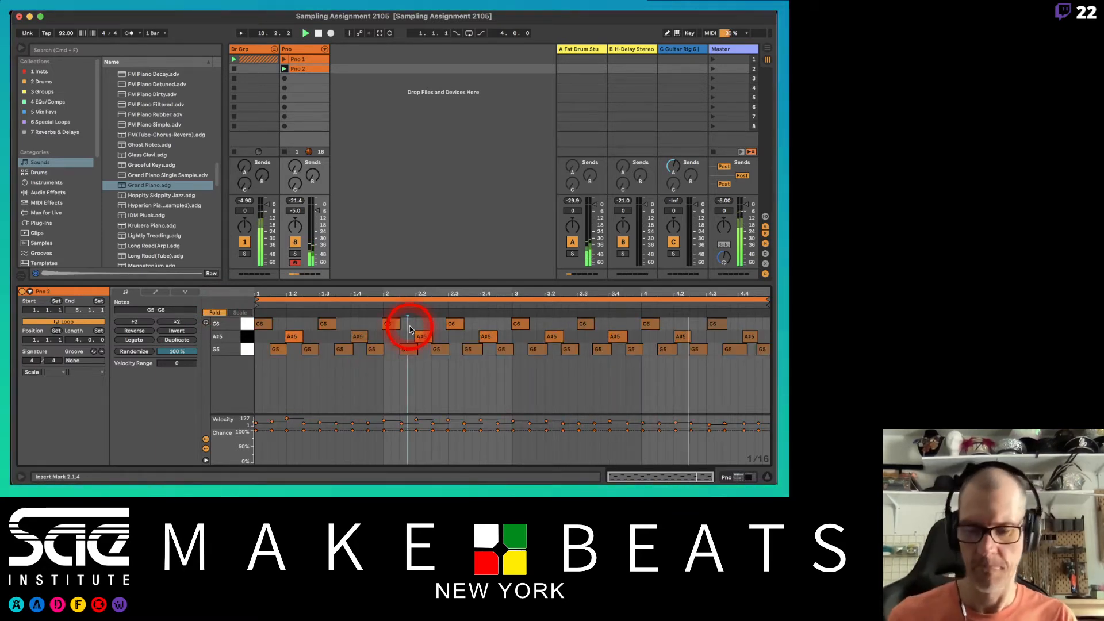
Step: Quantize the start of all notes in the Pno 2 clip to 1/8
key("super+shift+u")
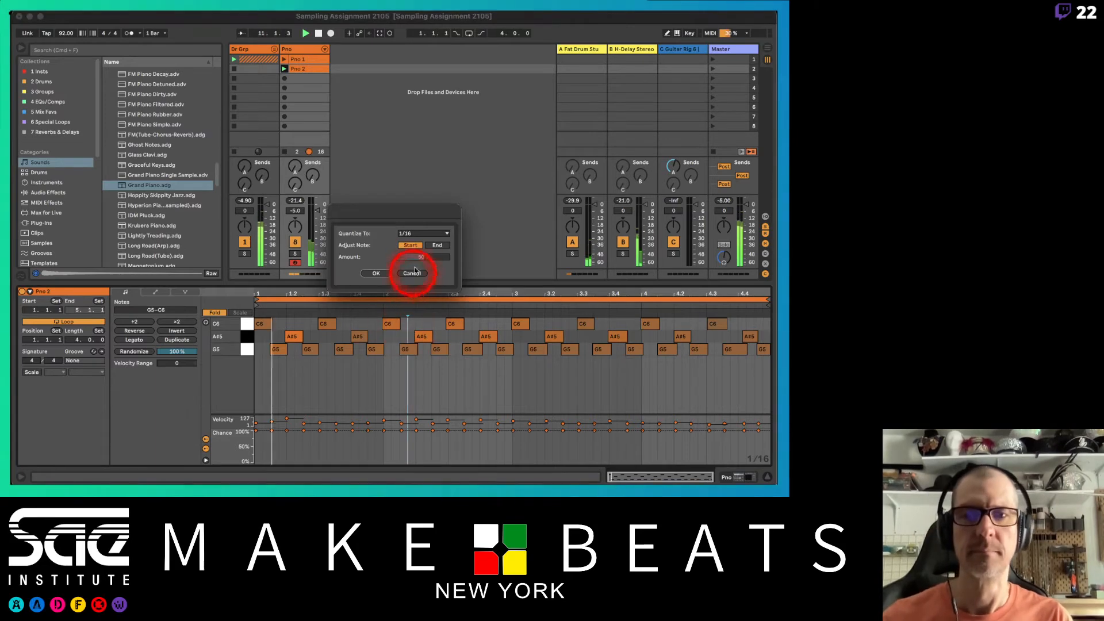
left_click(419, 233)
left_click(419, 258)
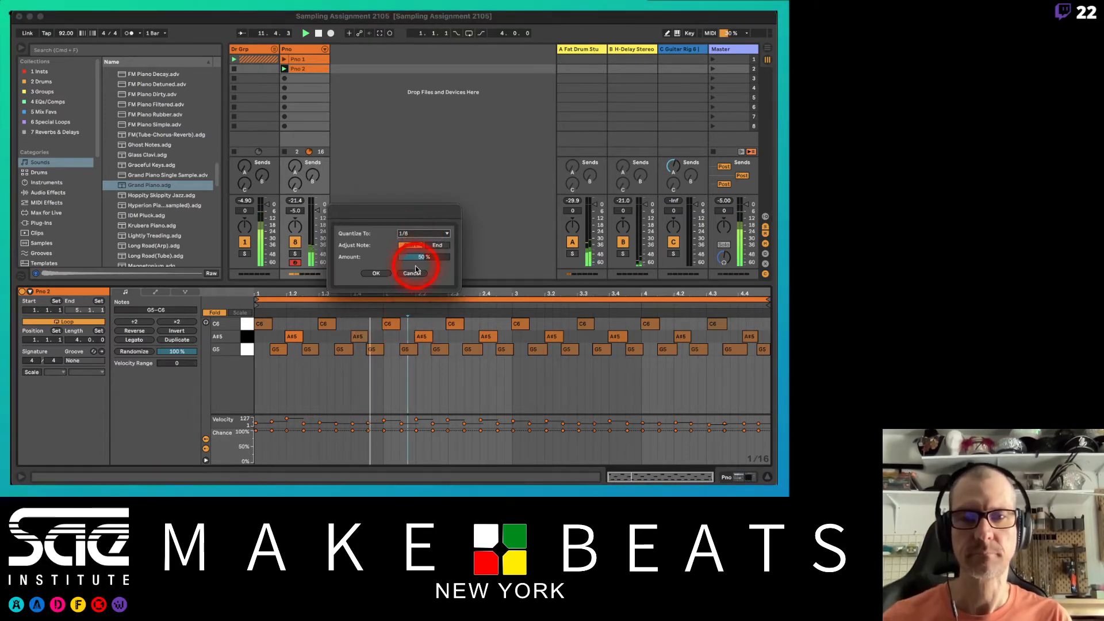
left_click(378, 273)
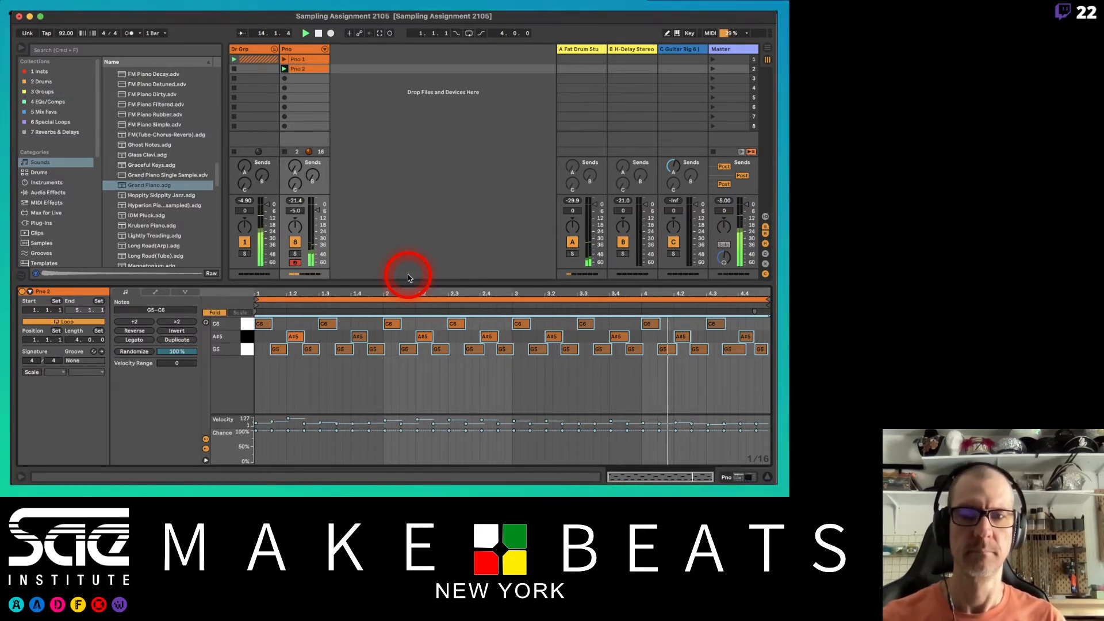
Step: Lower the velocities of the A#5 notes near 1.2, 2.2 and 2.4 to 77, 65 and 72, and soften the C6 near 2.3
left_click(296, 335)
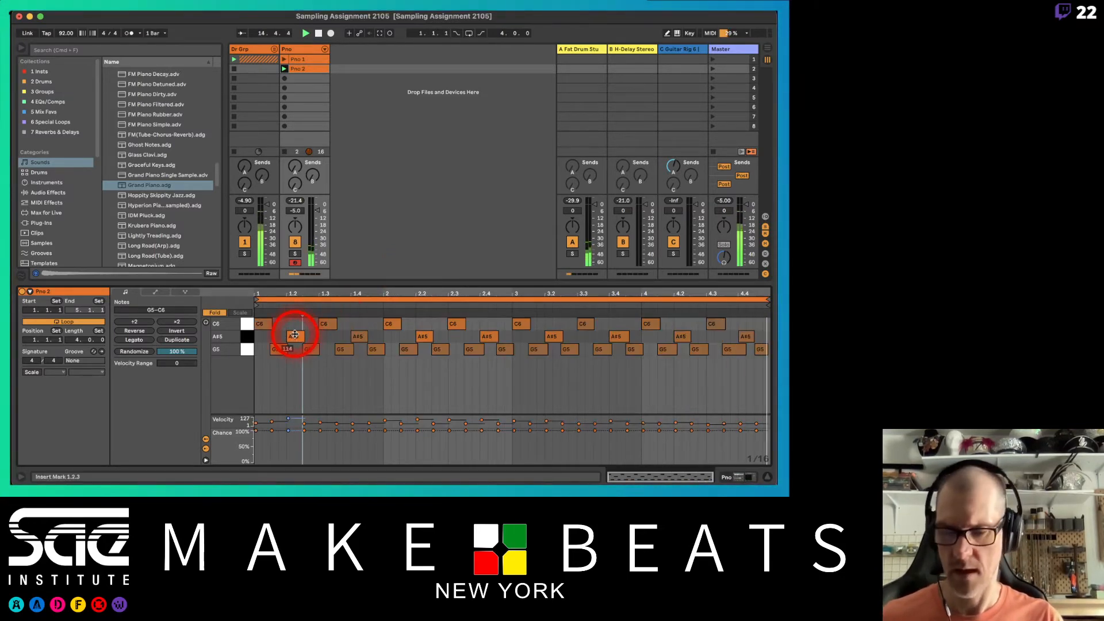
left_click(295, 335)
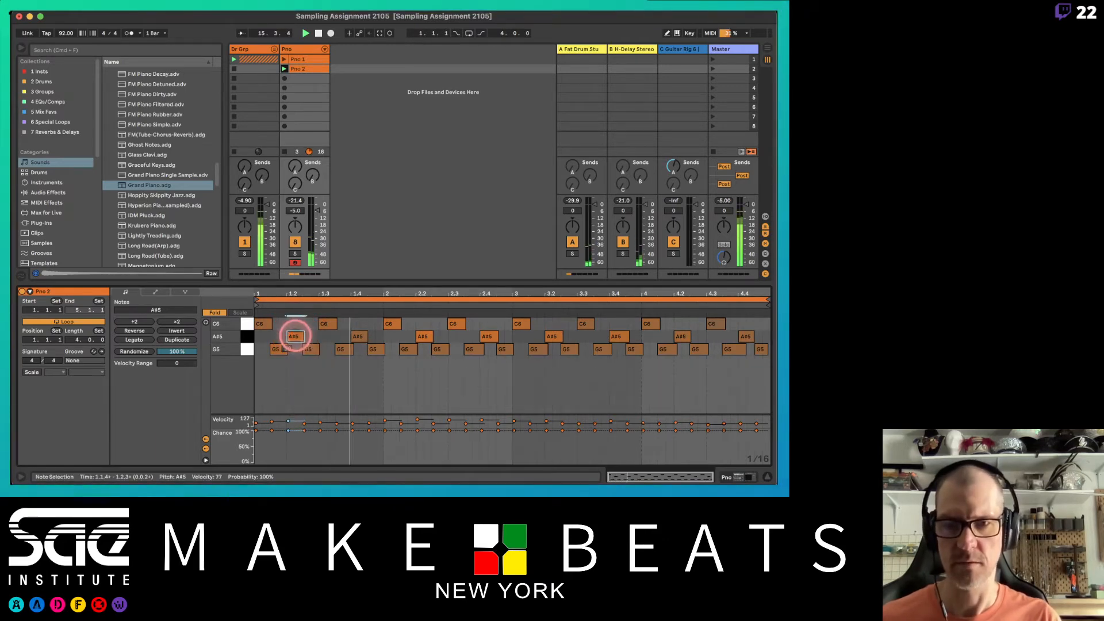
left_click(422, 337)
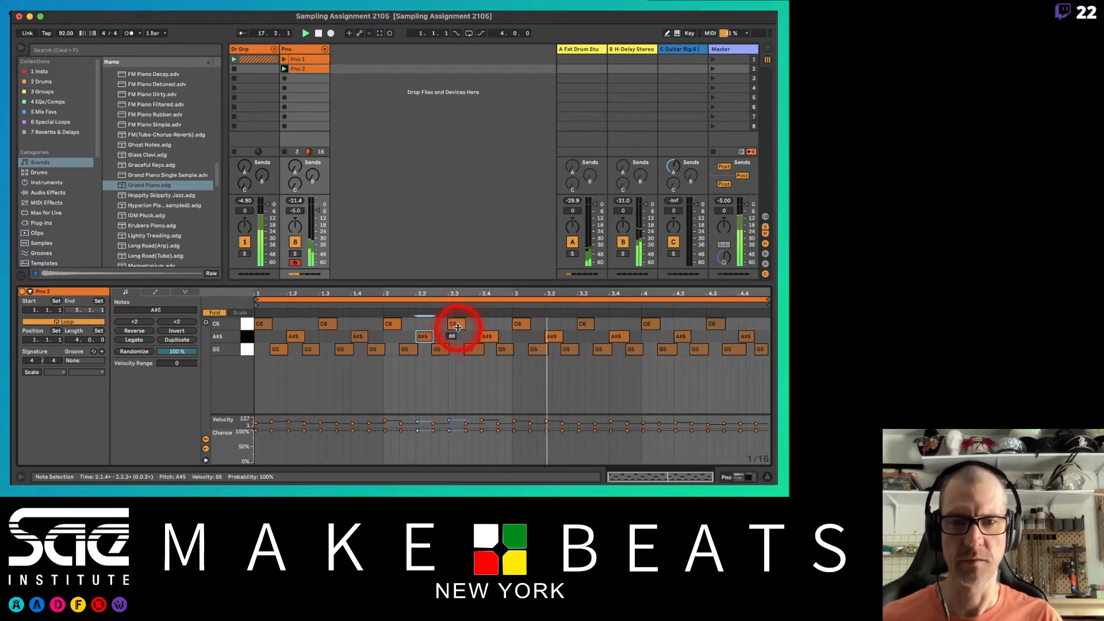
left_click_drag(458, 324, 457, 327)
left_click(487, 337)
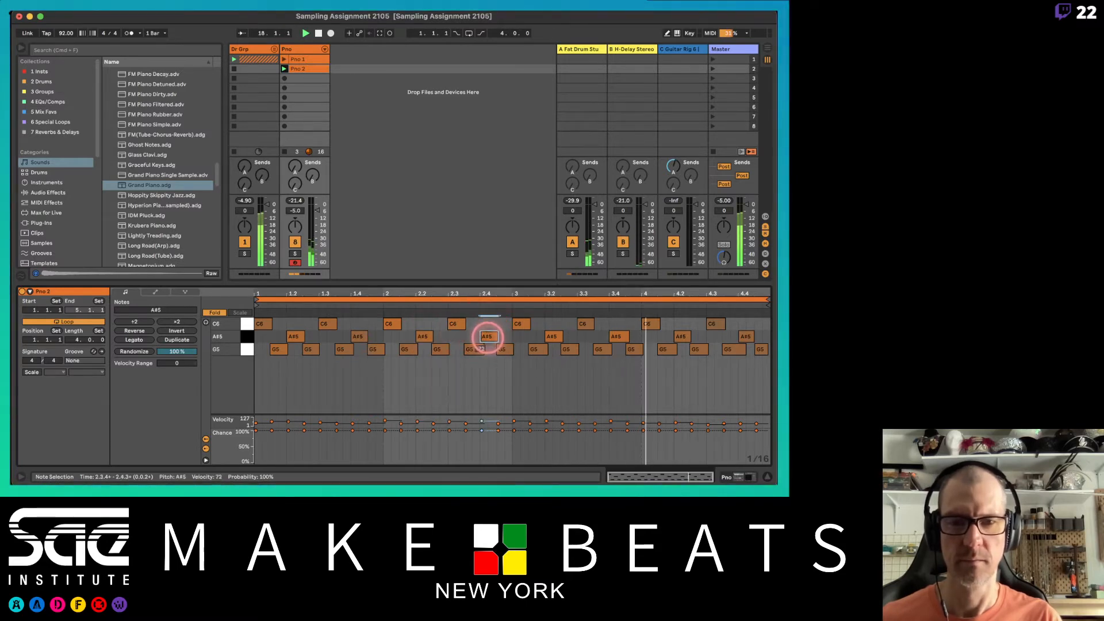
Step: Solo the piano track, then move the Pno 2 clip onto its own soloed duplicate of that track
left_click(295, 253)
left_click(320, 212)
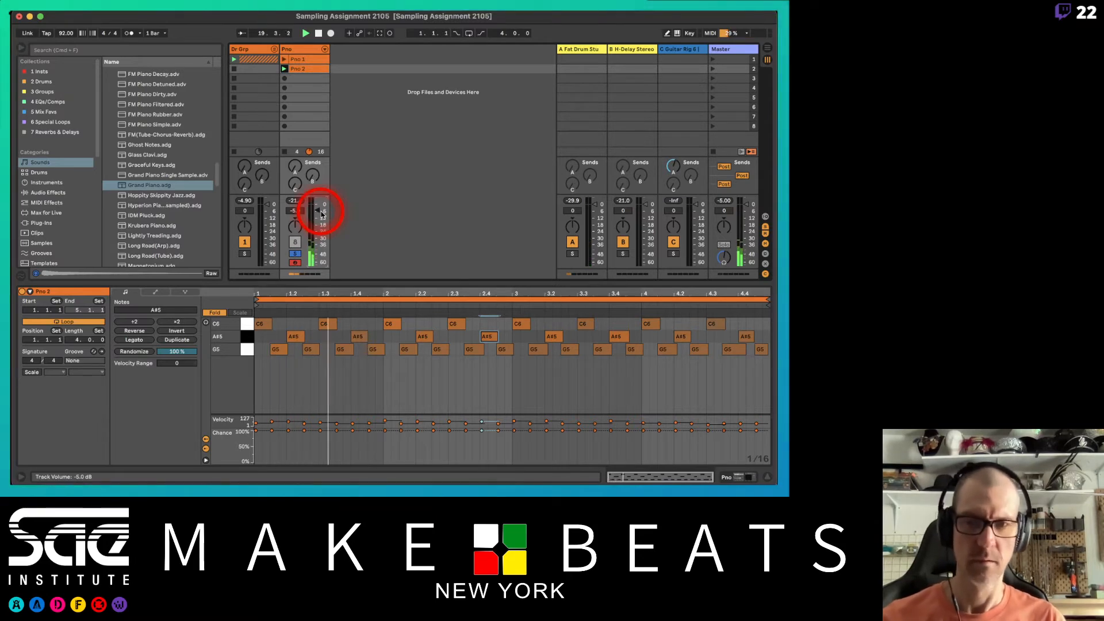
left_click(320, 34)
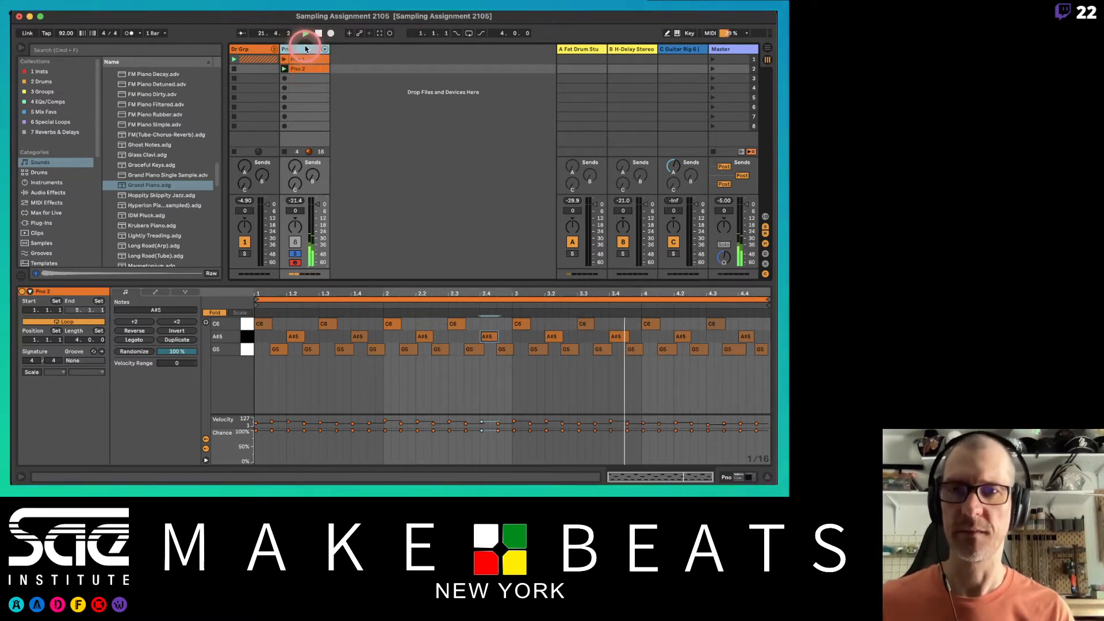
left_click_drag(309, 70, 352, 64)
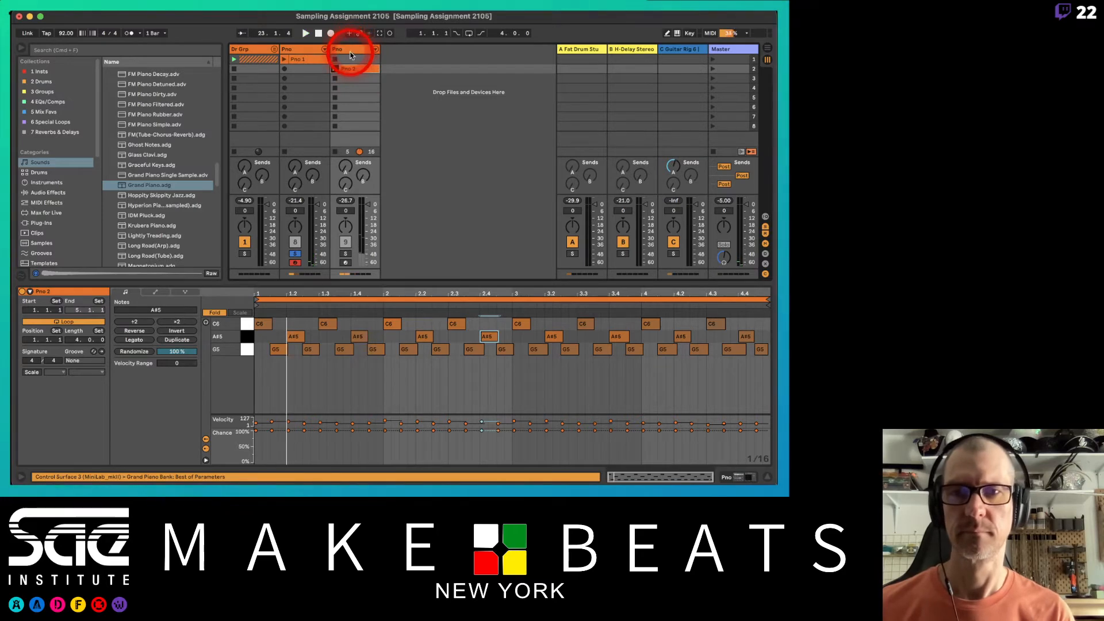
left_click(345, 253)
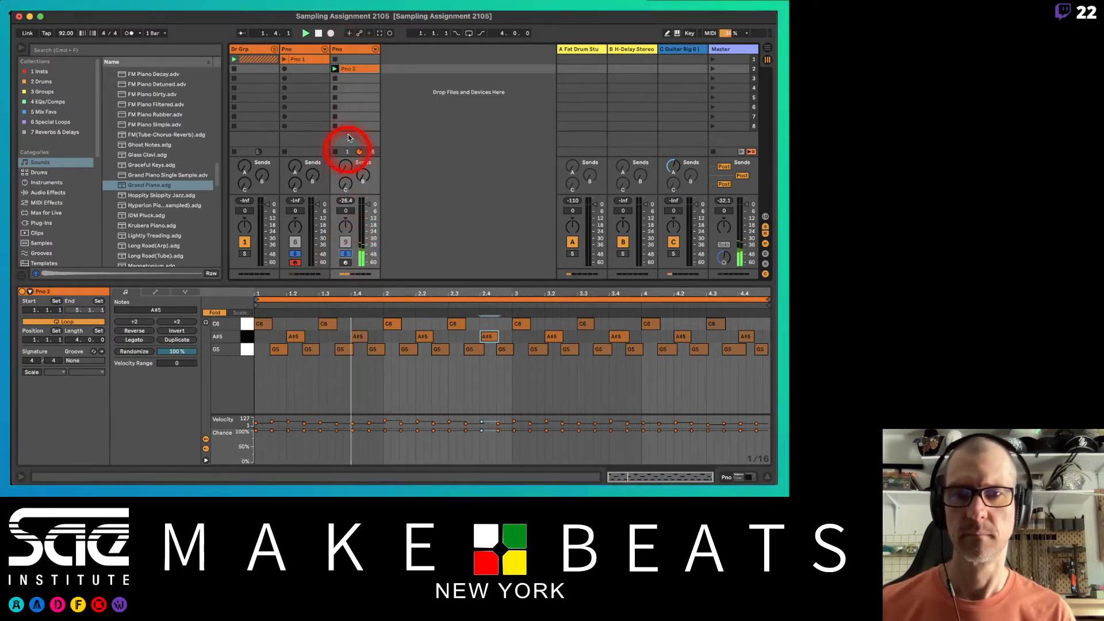
Step: Rename the duplicate piano track Pno High and the original piano track Pno Low
left_click(349, 50)
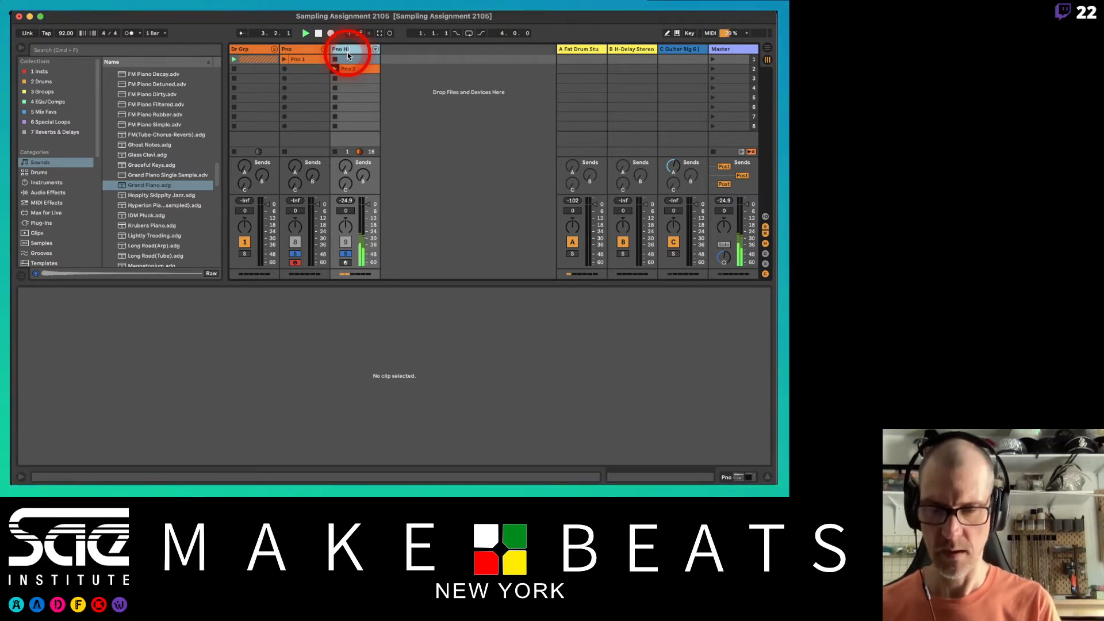
left_click(293, 49)
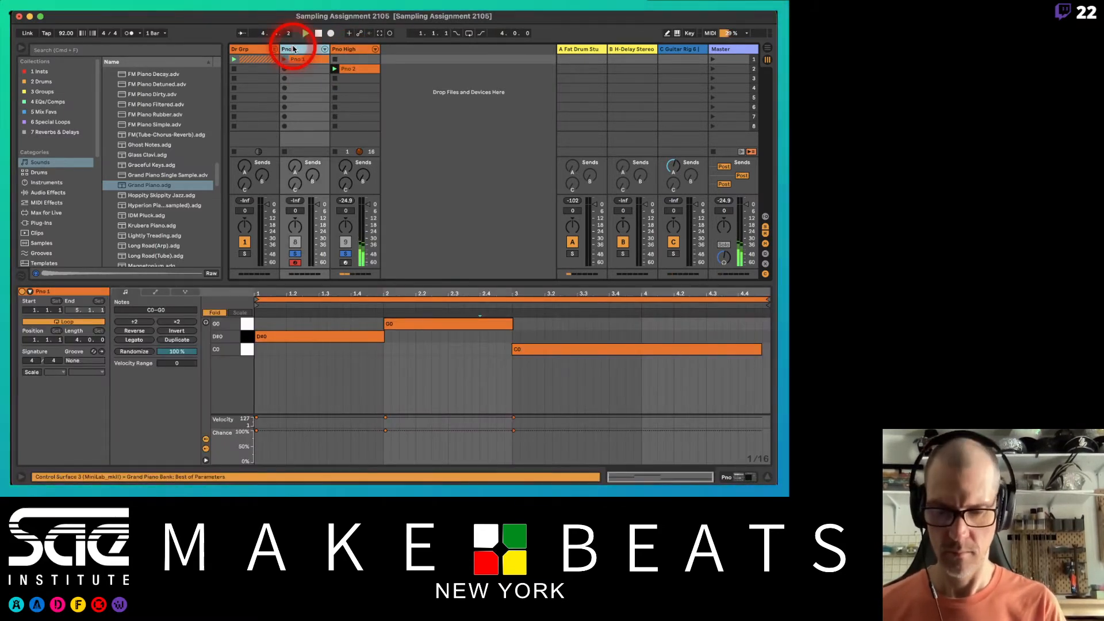
Step: With the Pno 1 clip playing, set the Pno Low track volume to -6.0 dB and apply Legato to the clip's notes
left_click(287, 59)
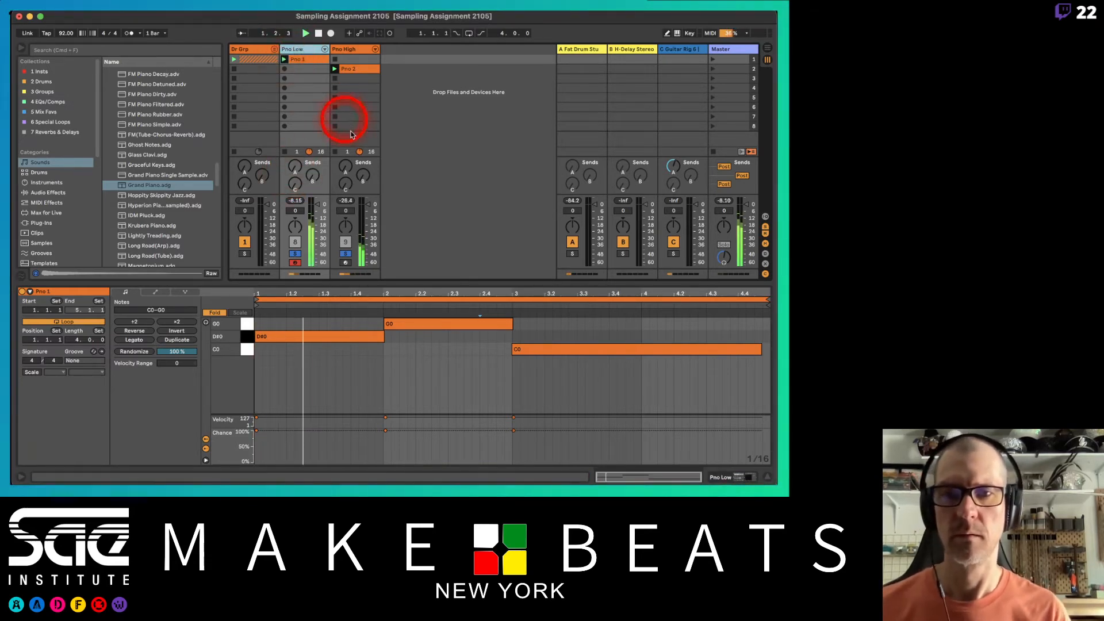
left_click_drag(317, 205, 316, 209)
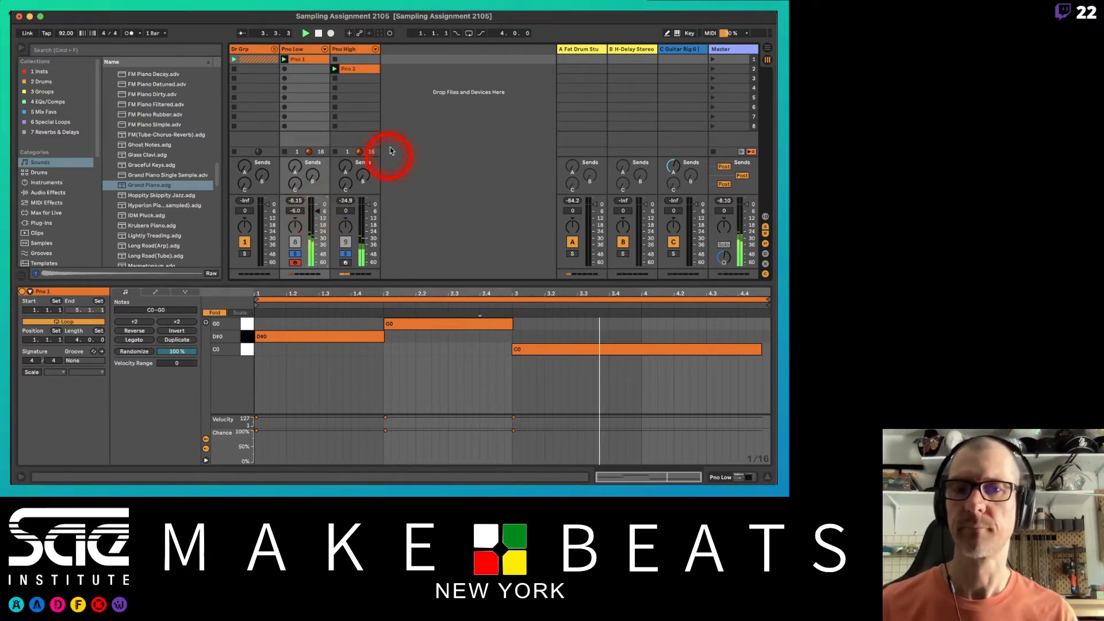
left_click(144, 340)
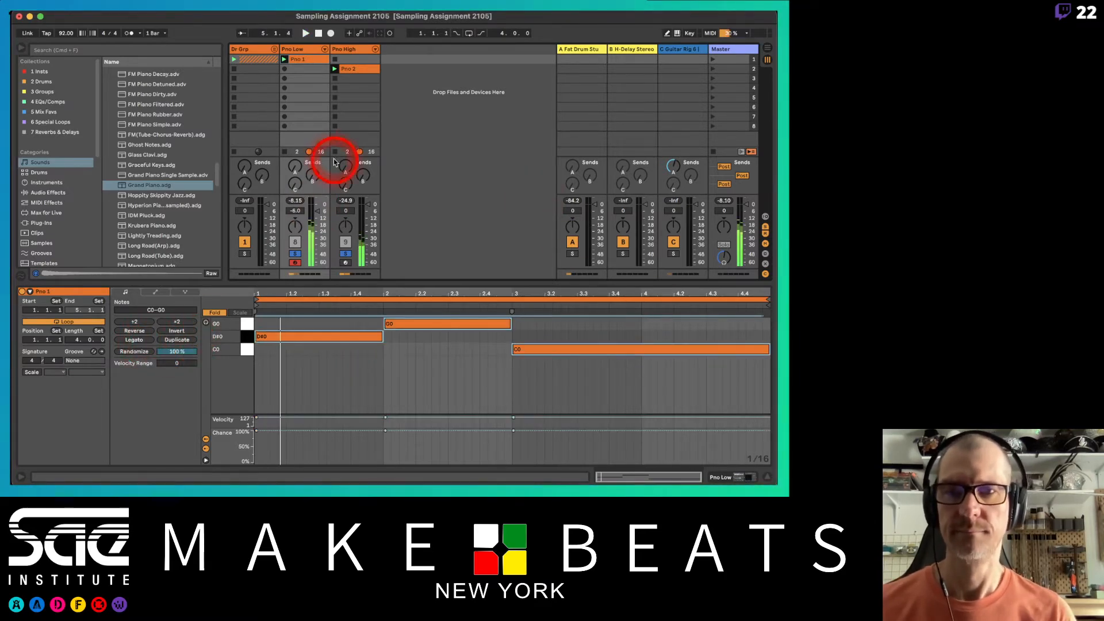
Step: Delete the NLS Channel Stereo device from the Pno High track's device chain
left_click(359, 51)
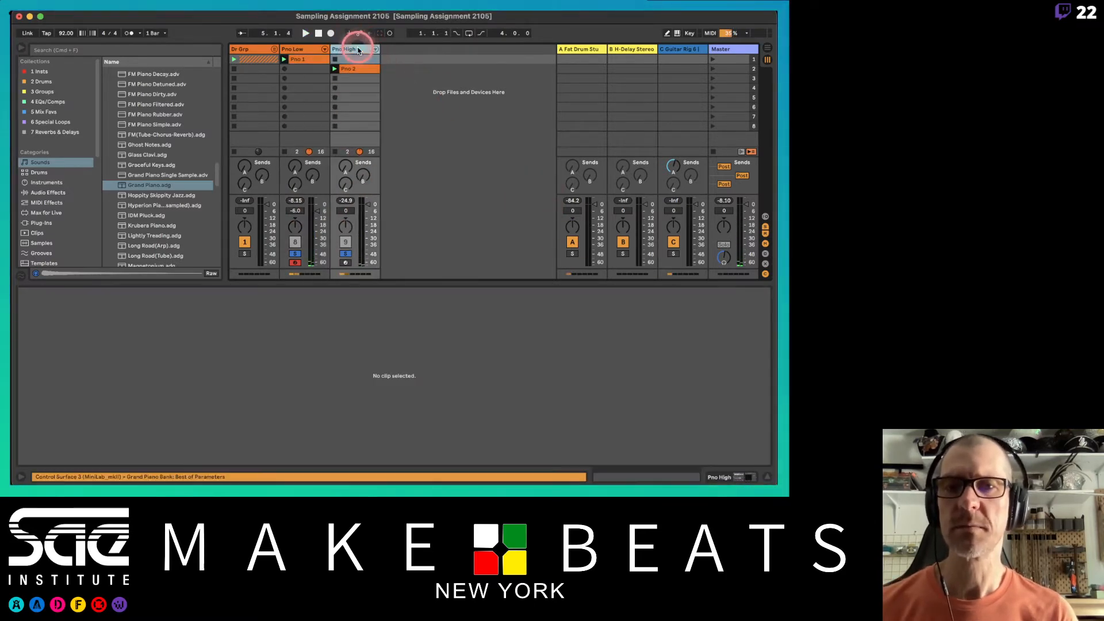
left_click(350, 79)
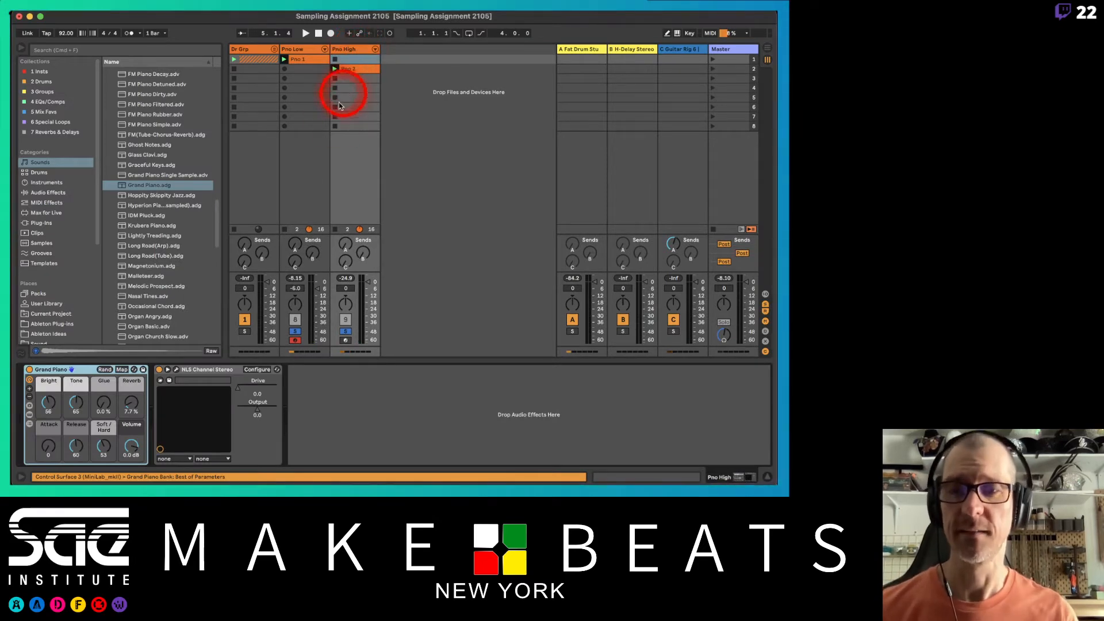
left_click(198, 369)
key("Delete")
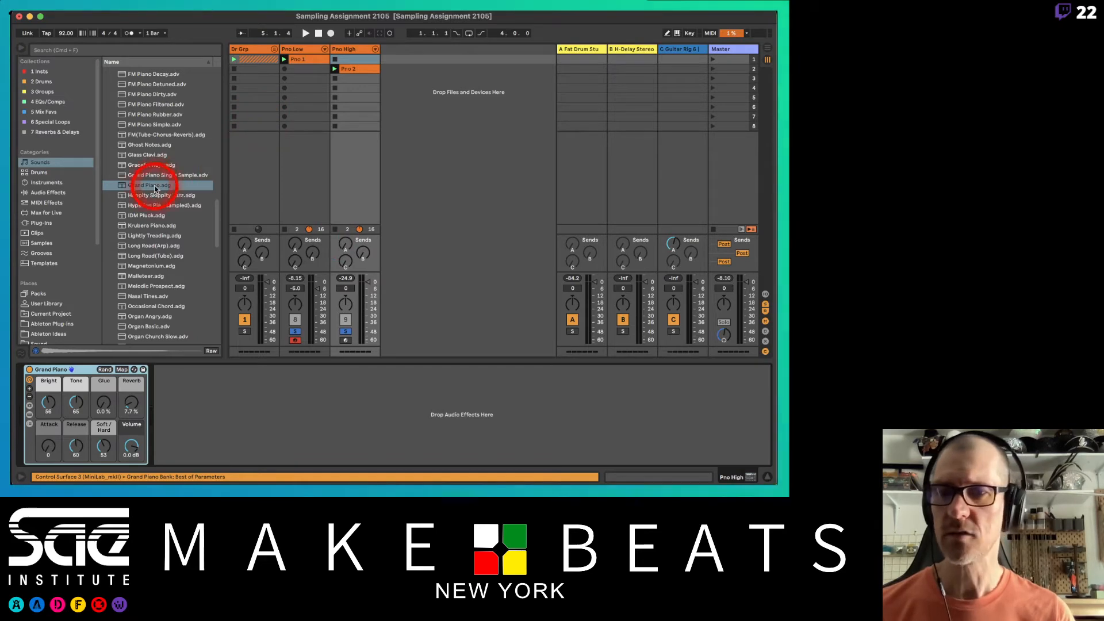
Step: Move Guitar Rig 6 and the Limiter from return track C to Pno High, and play the result with Pno Low unsoloed
left_click(679, 49)
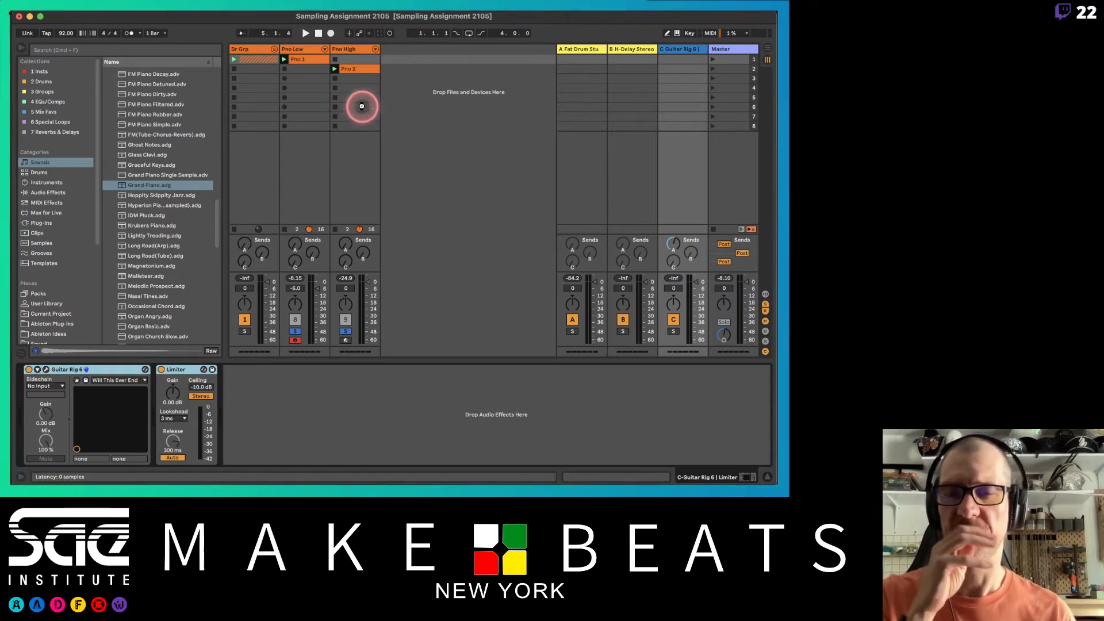
left_click_drag(361, 106, 362, 106)
key("space")
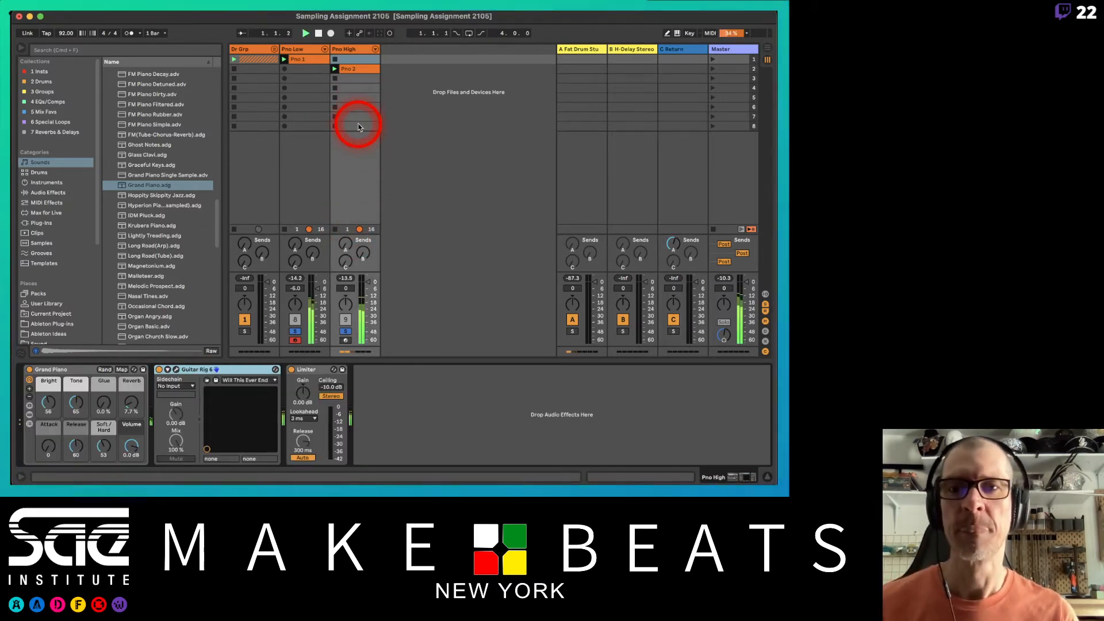
left_click(295, 332)
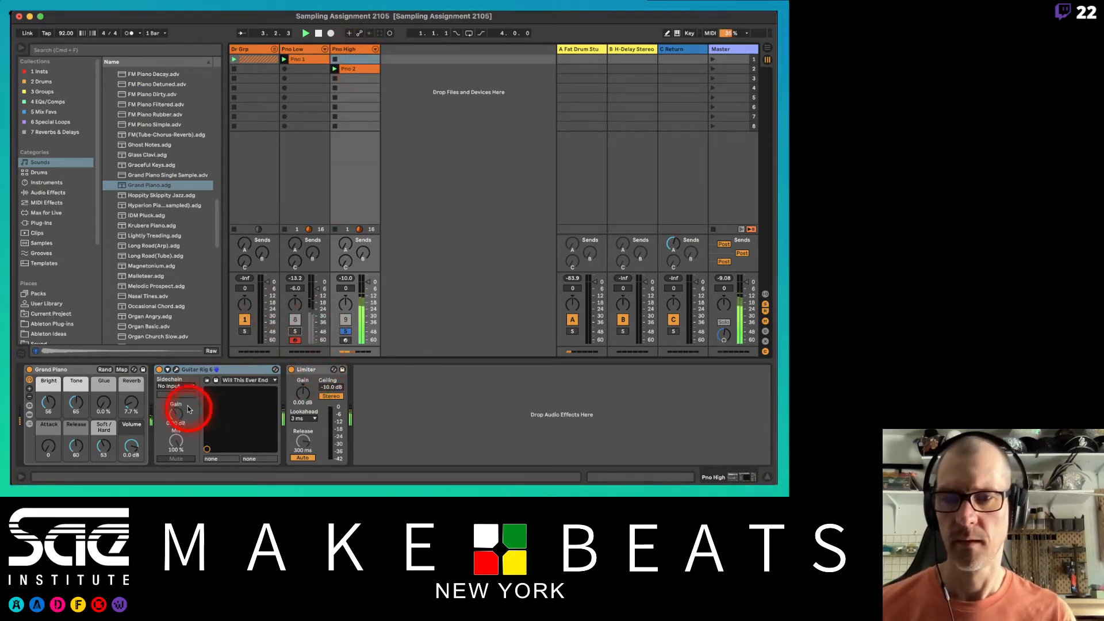
Step: Open Guitar Rig 6 on Pno High and load the Droner preset from the Specialized effects type
left_click(177, 370)
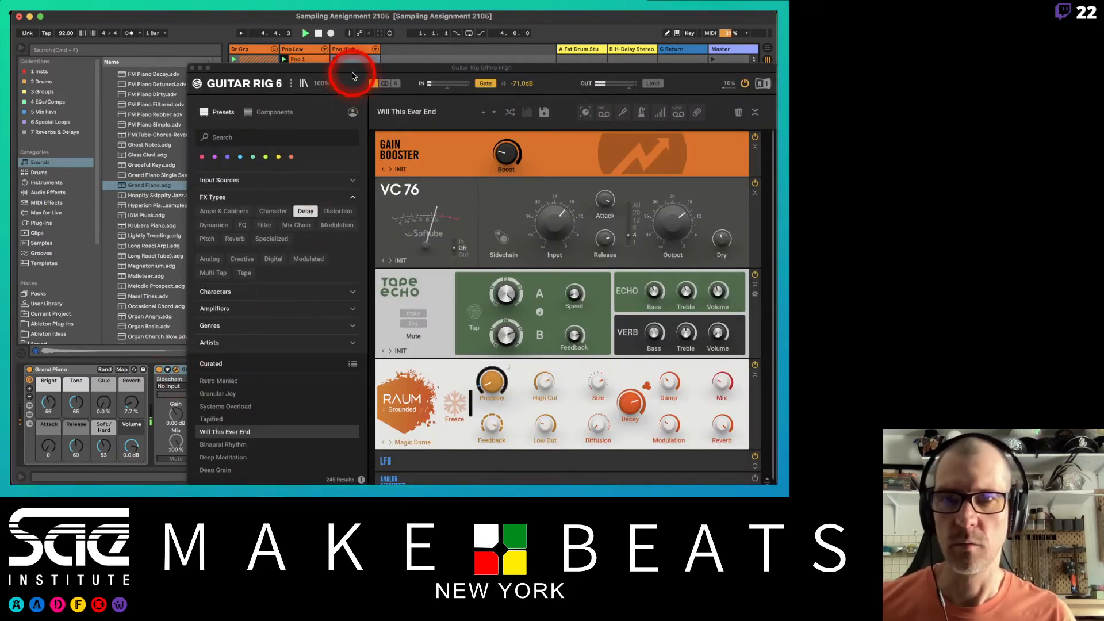
left_click_drag(352, 66, 274, 14)
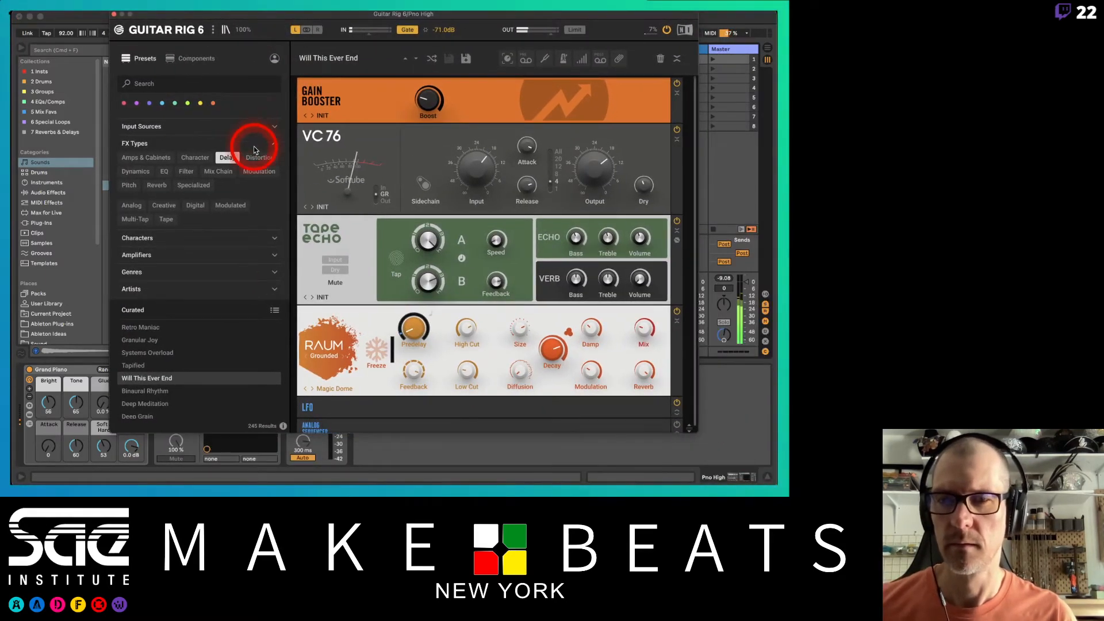
left_click(184, 184)
left_click(153, 317)
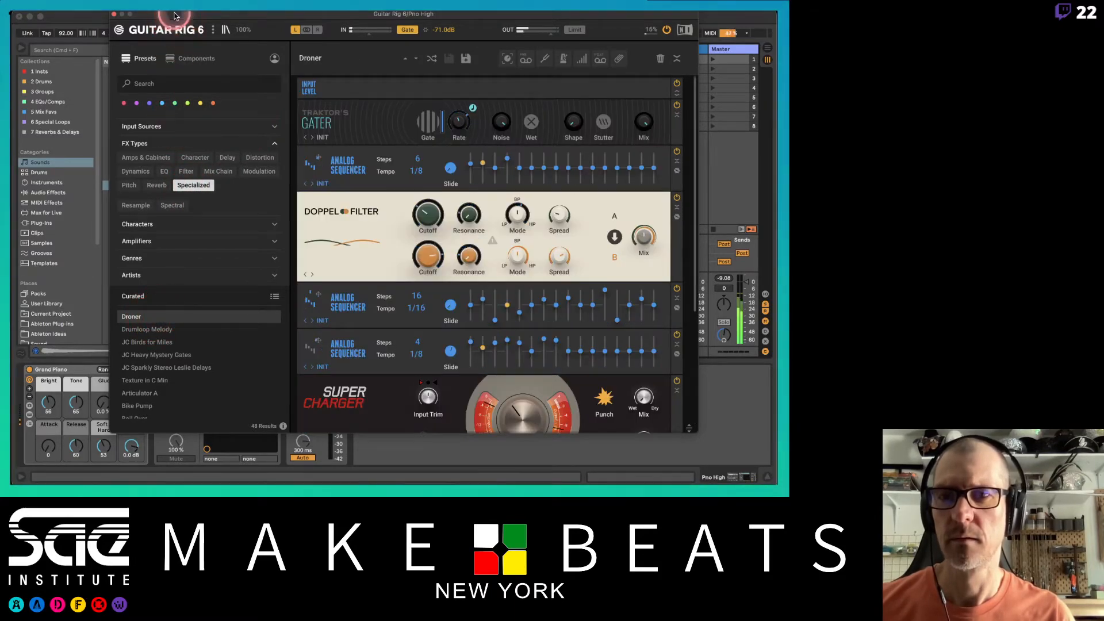
left_click_drag(175, 16, 431, 16)
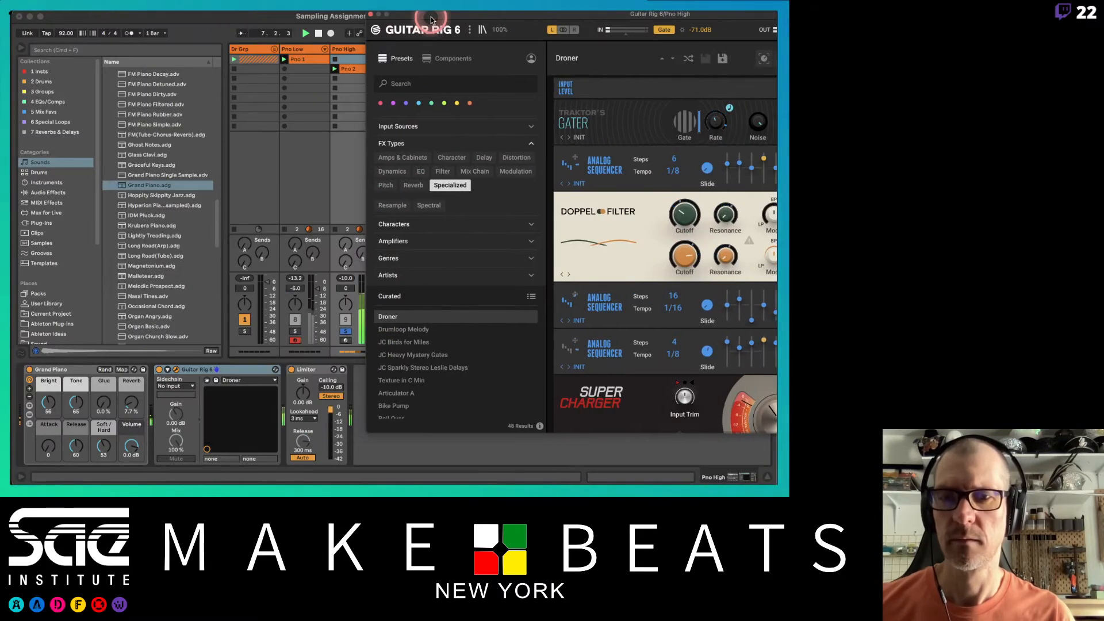
left_click_drag(418, 29, 195, 25)
left_click(363, 287)
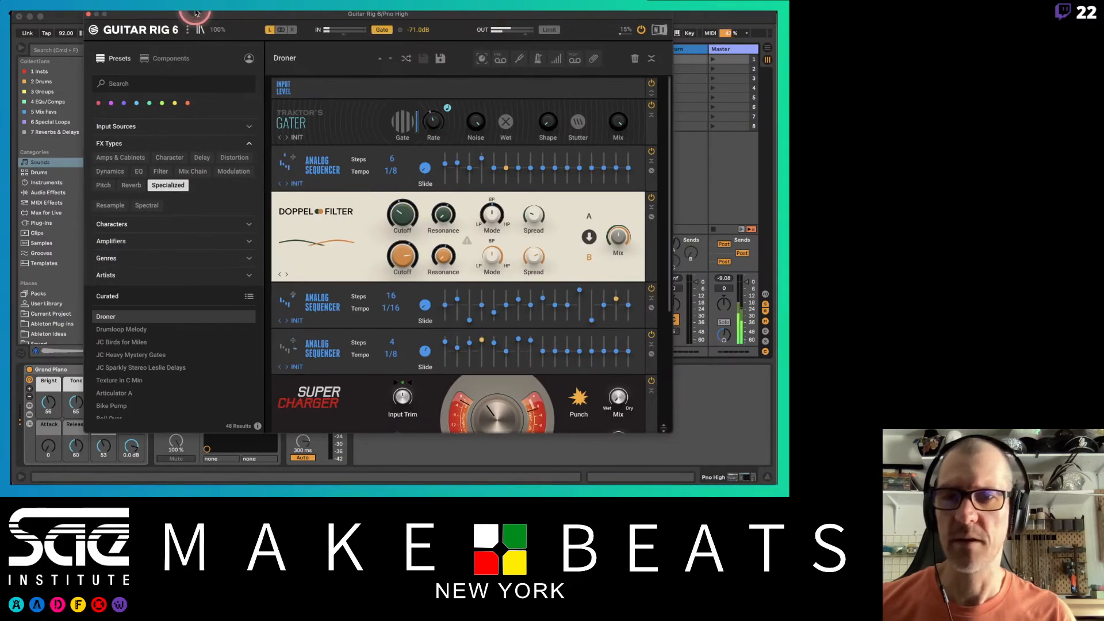
Step: Audition the Specialized presets JC Birds for Miles, JC Heavy Mystery Gates and JC Sparkly Stereo Leslie Delays on Pno High
left_click(151, 346)
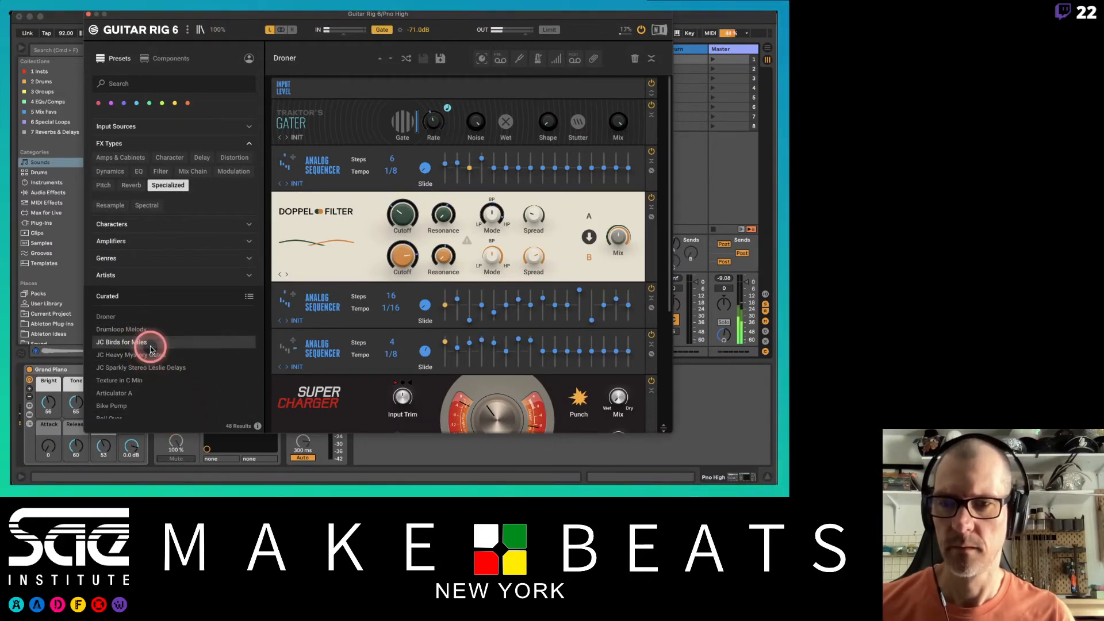
left_click(151, 348)
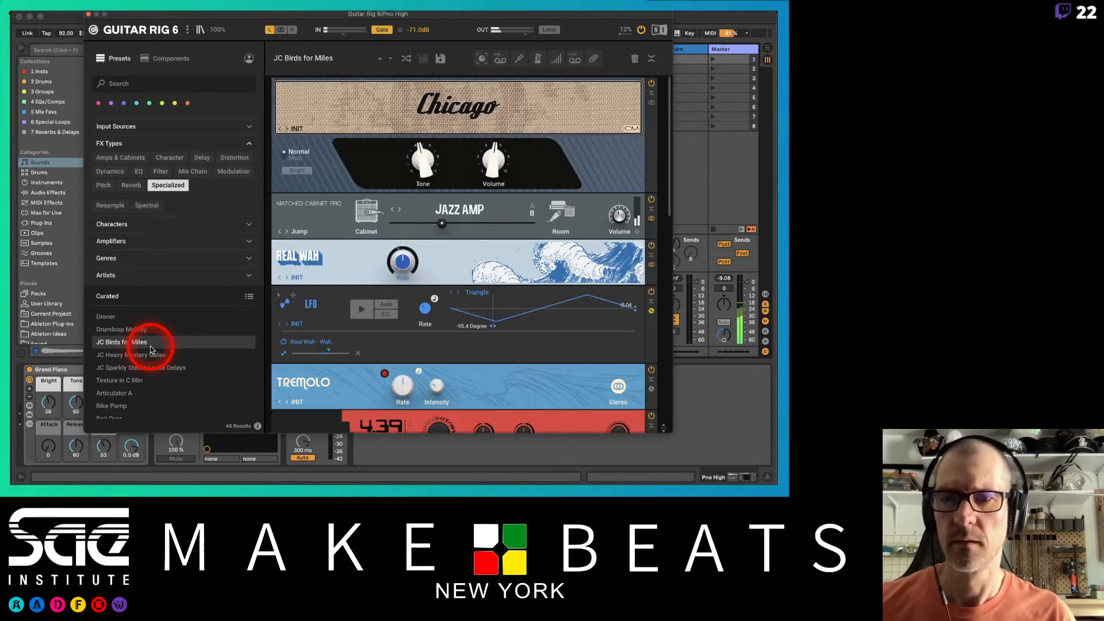
left_click(154, 356)
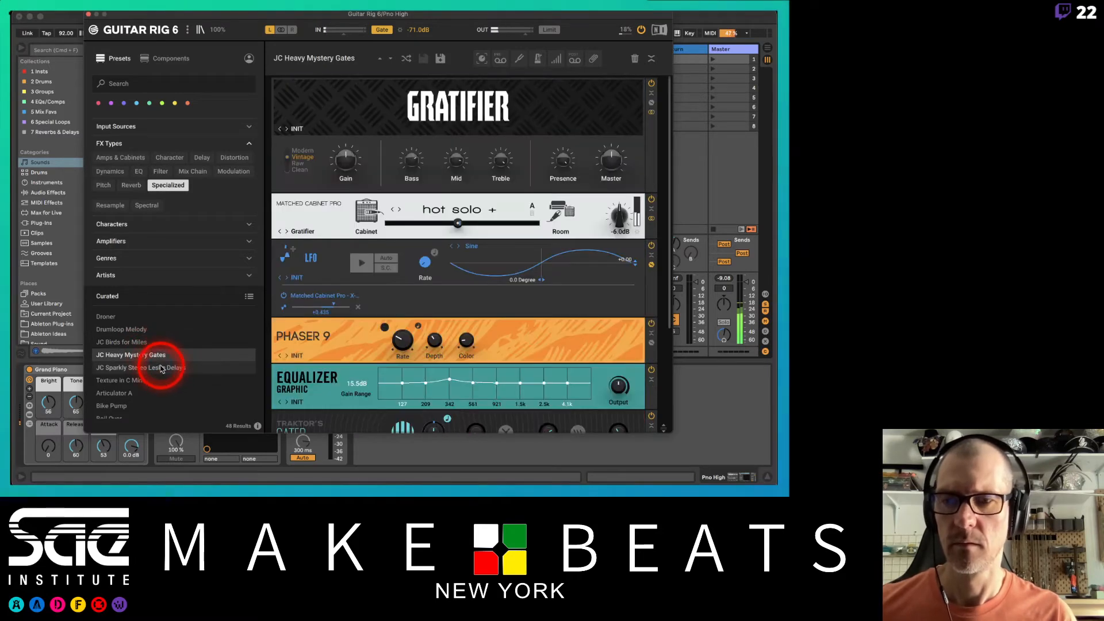
left_click(160, 368)
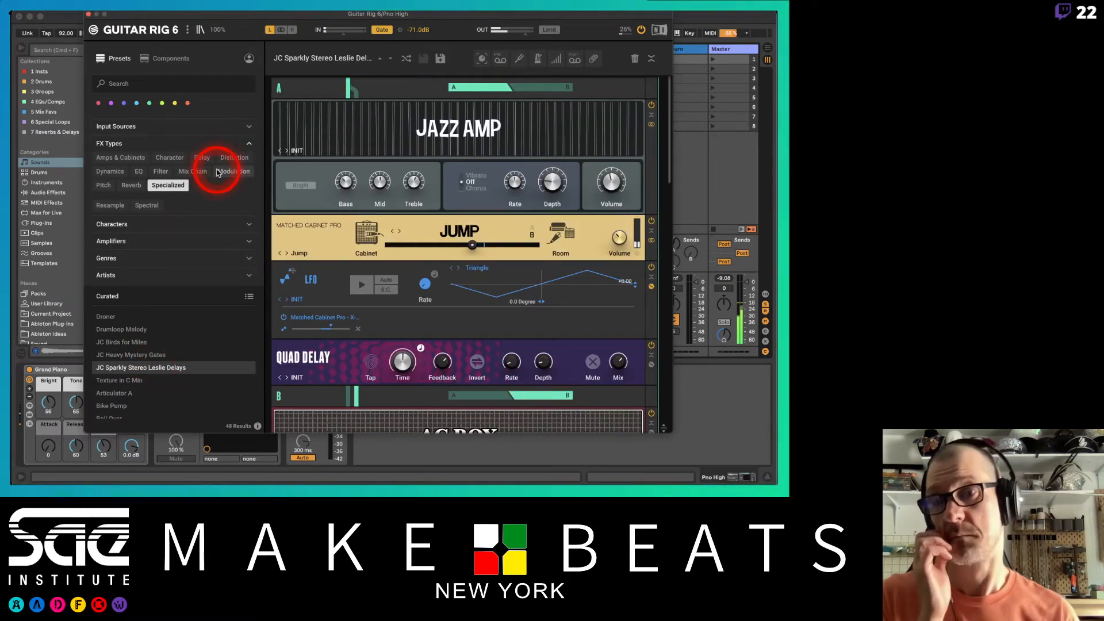
Step: Narrow the Specialized presets to Resample and audition Articulator A, Bike Pump, Boil Over, Change Direction and Data Daiquiri
left_click(110, 205)
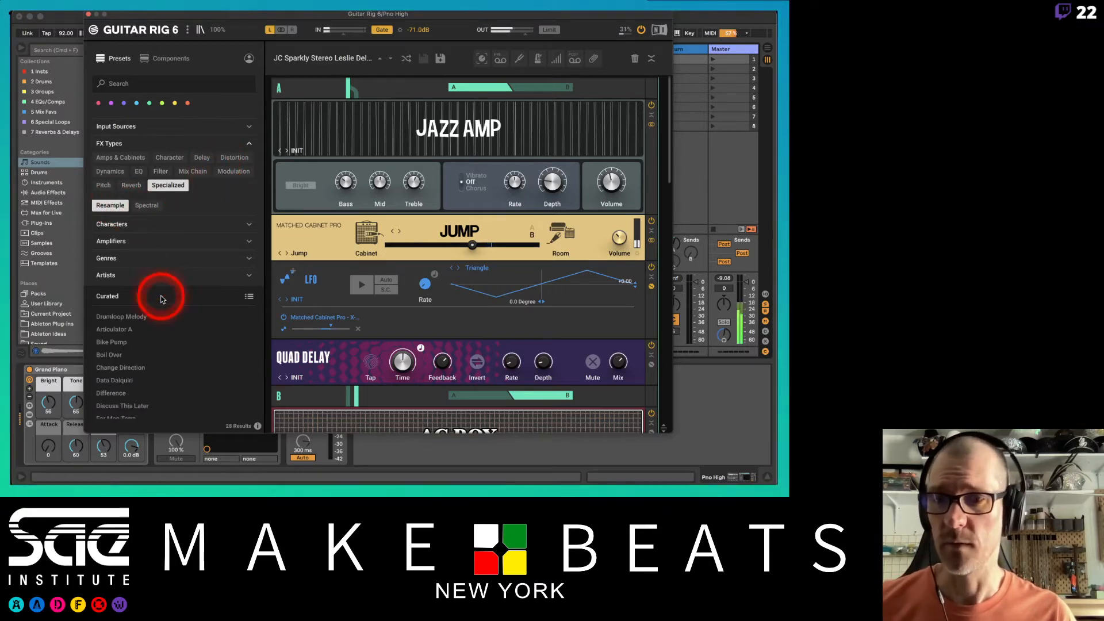
left_click(149, 330)
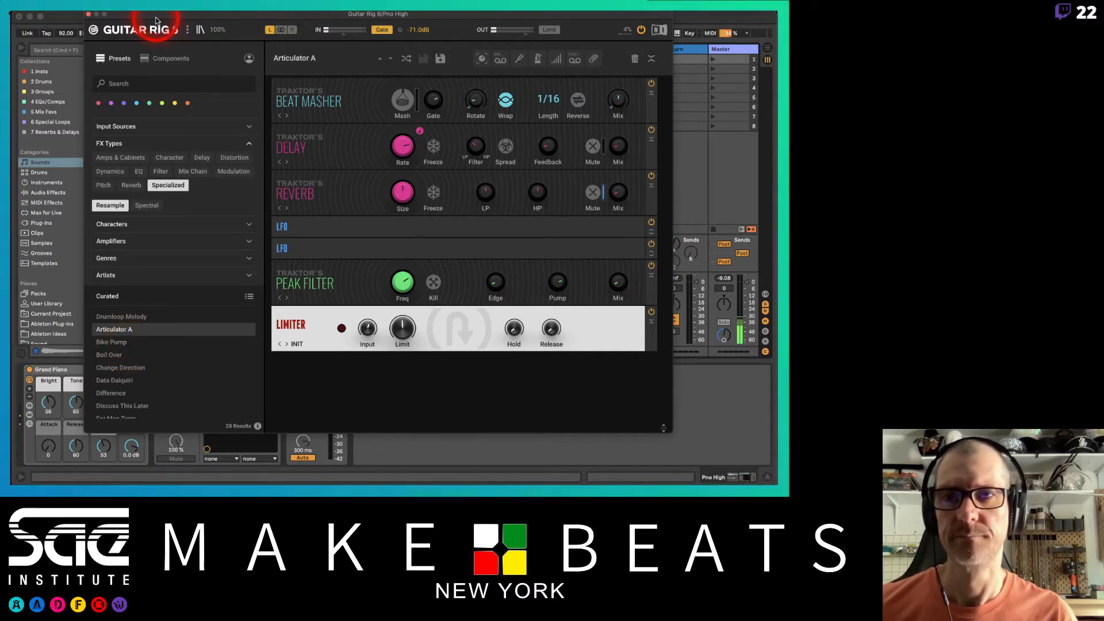
left_click(136, 345)
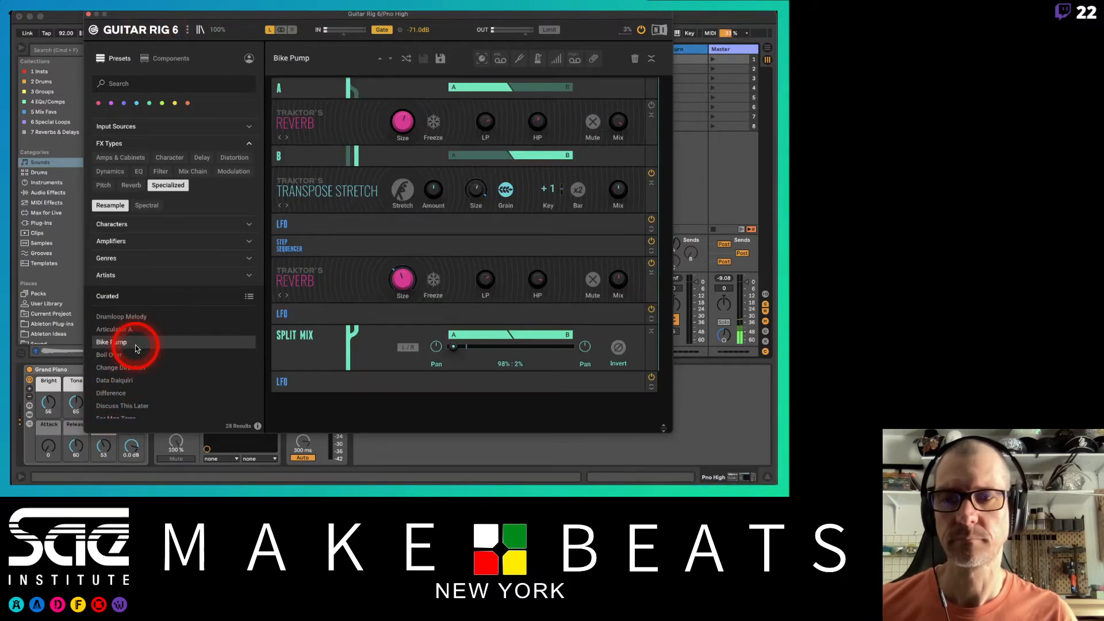
left_click(140, 355)
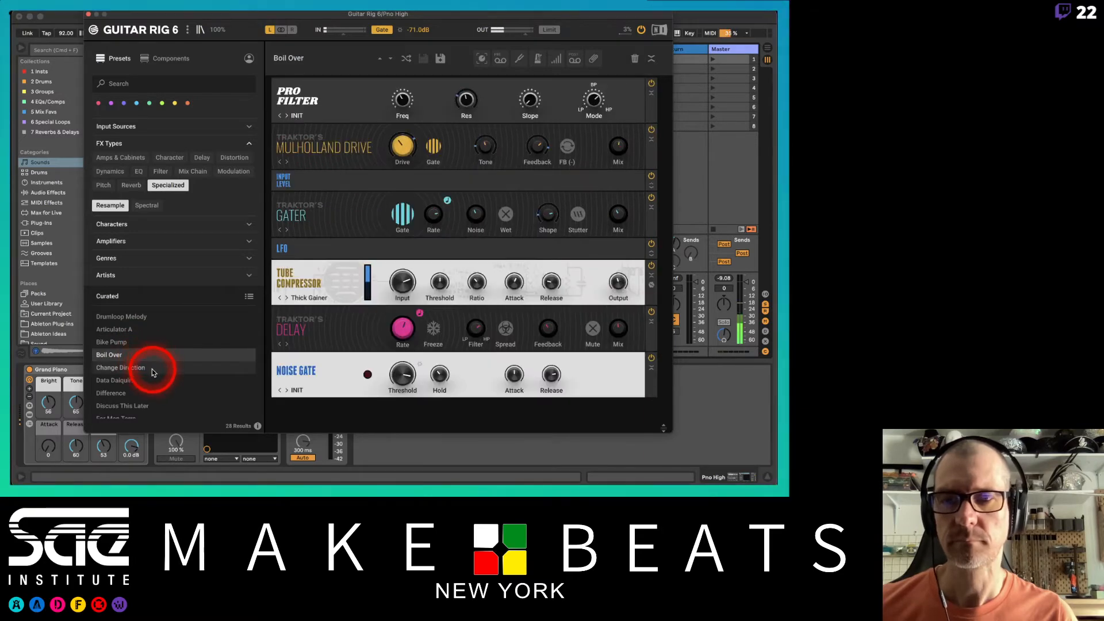
left_click(153, 371)
left_click(153, 382)
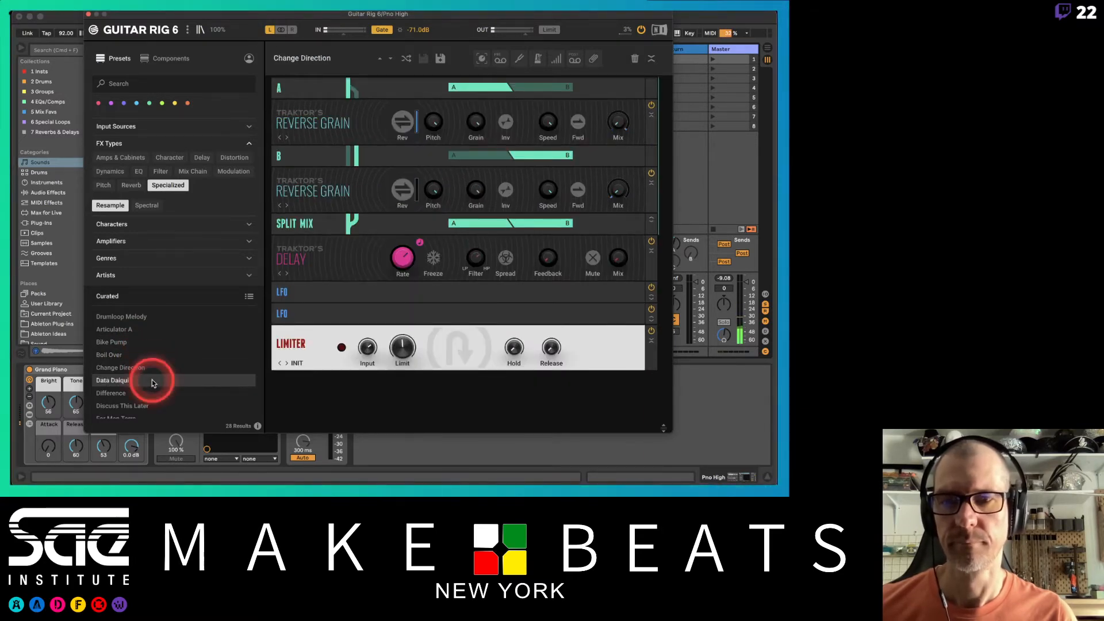
Step: Audition the Resample presets Difference, Discuss This Later, For Men Terra, Forklifter Frenzy and Ghost Stories
scroll(156, 386, "down", 2)
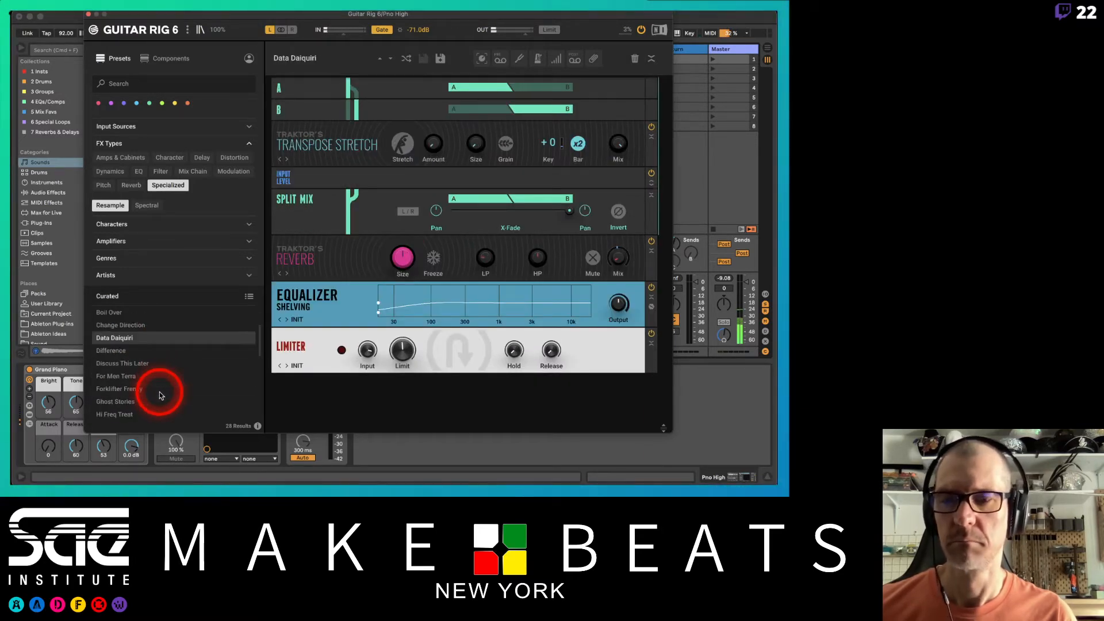
left_click(144, 349)
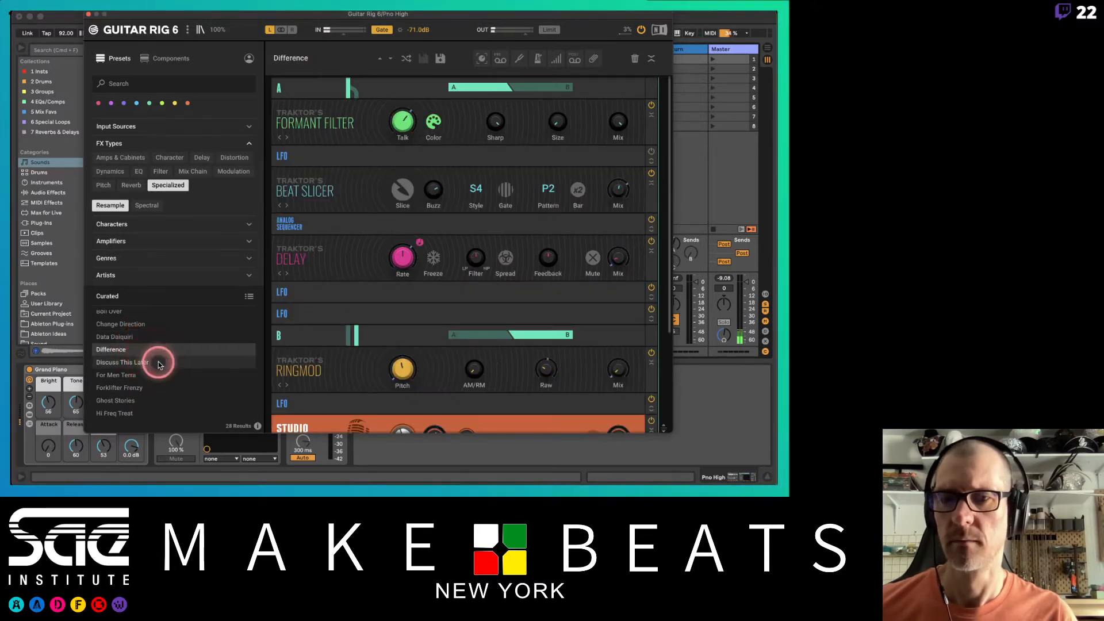
left_click(160, 365)
left_click(144, 375)
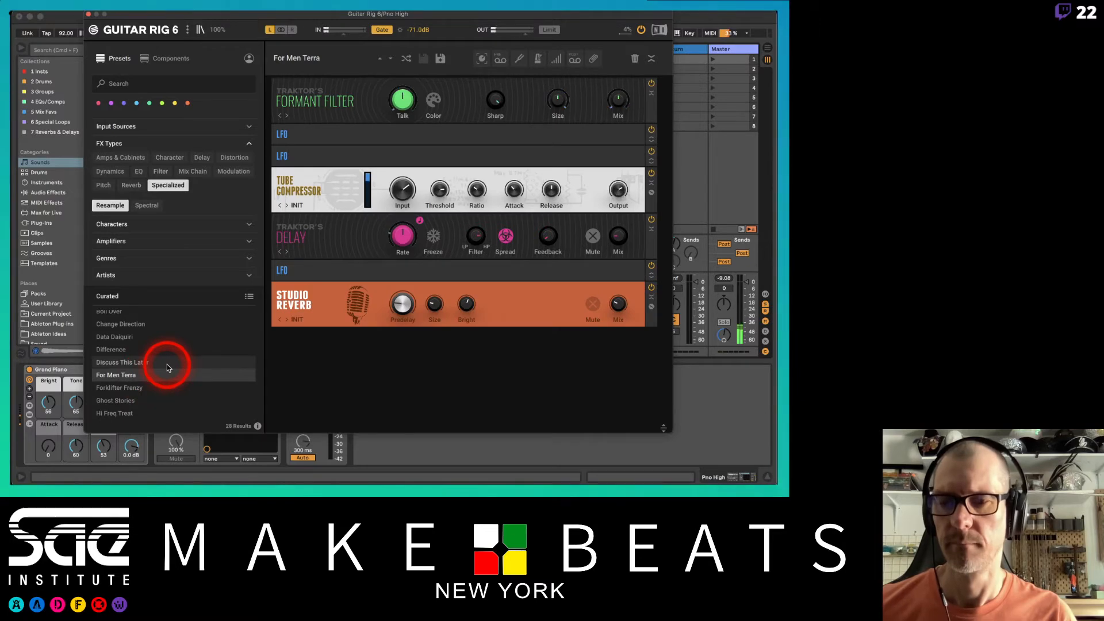
left_click(167, 388)
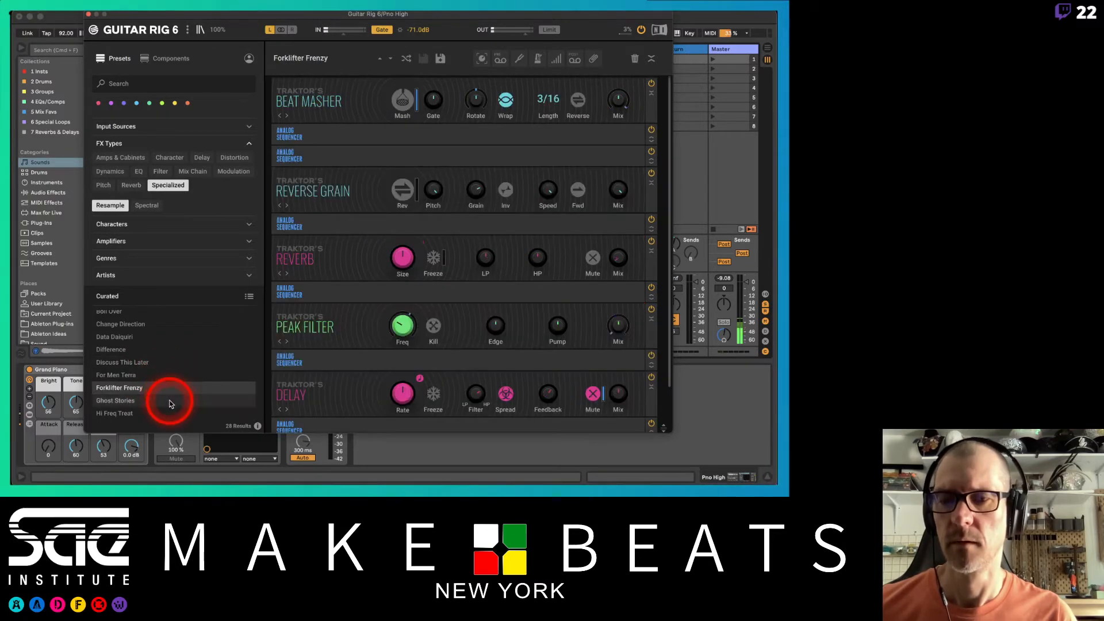
left_click(170, 402)
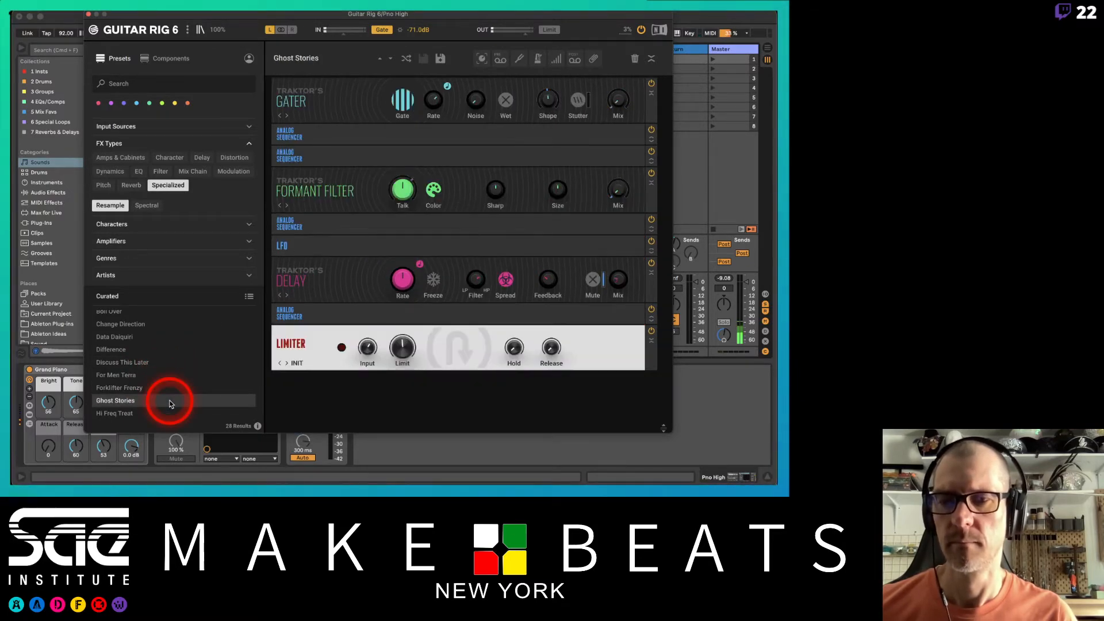
Step: Clear the Specialized filter, audition Hot Solo Dry, Hot Solo scooped, Hot Blue EL-34s and Hip Hop Needs An 808, and check the Modulation type
left_click(167, 185)
scroll(168, 353, "down", 10)
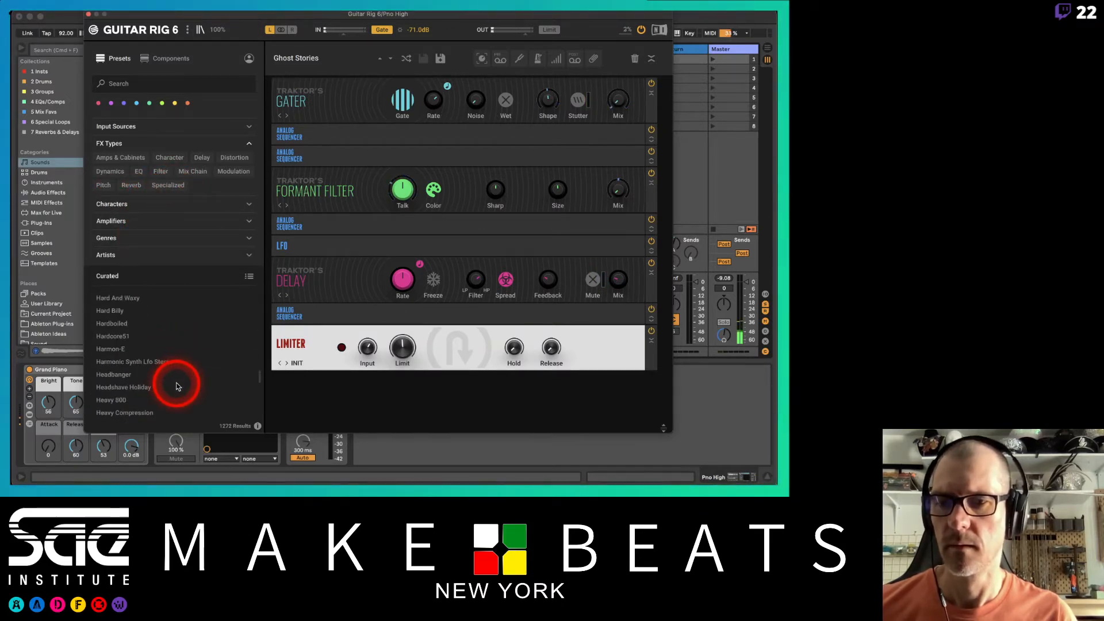
left_click(154, 374)
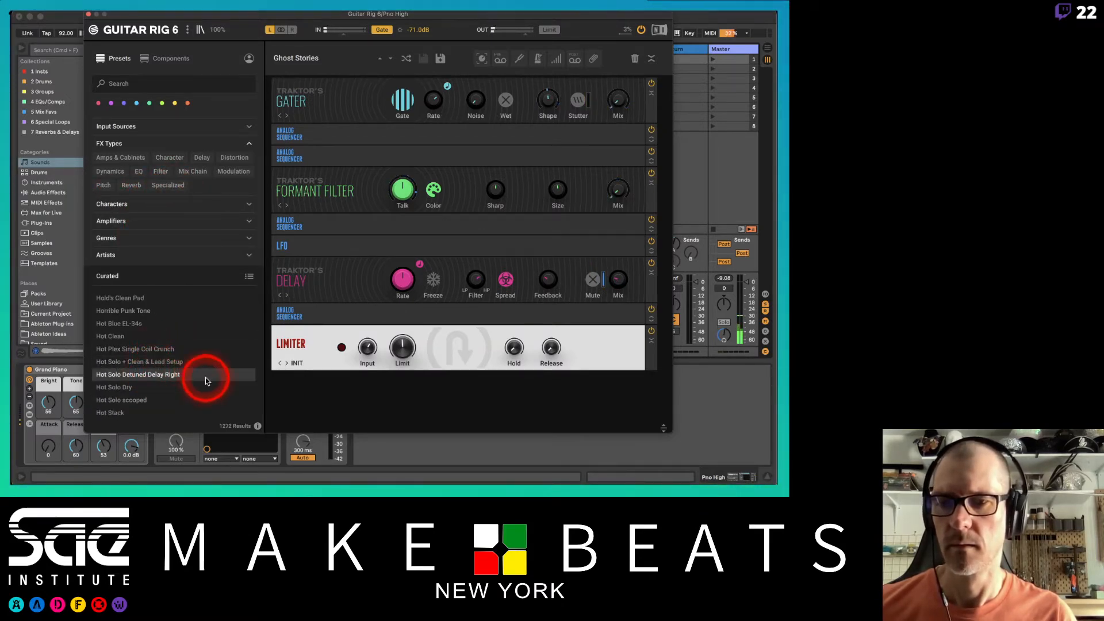
left_click(177, 389)
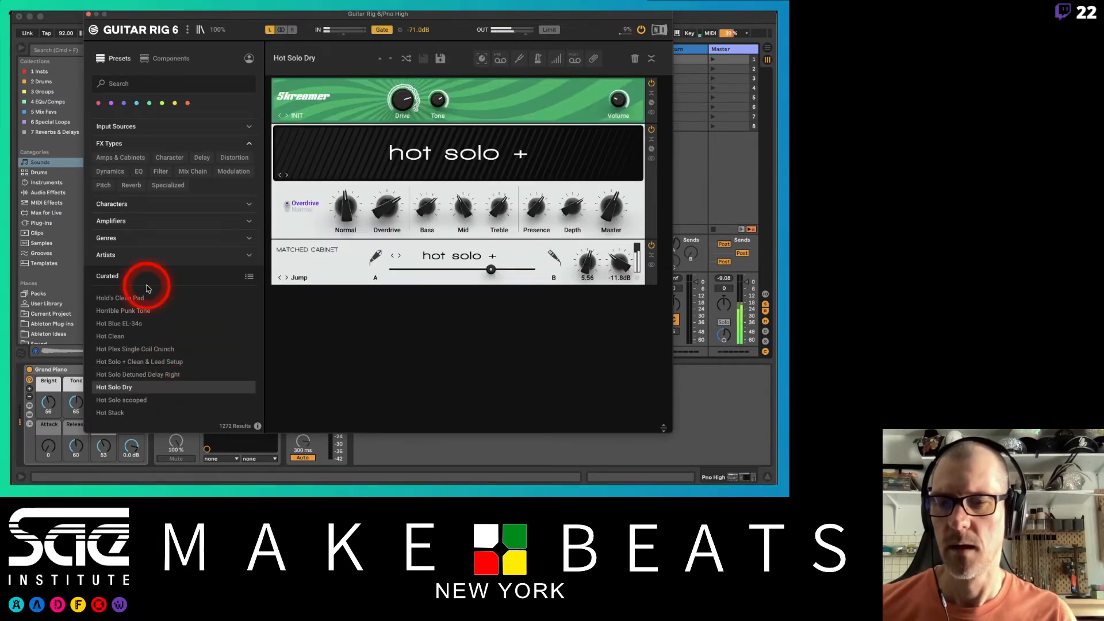
left_click(144, 399)
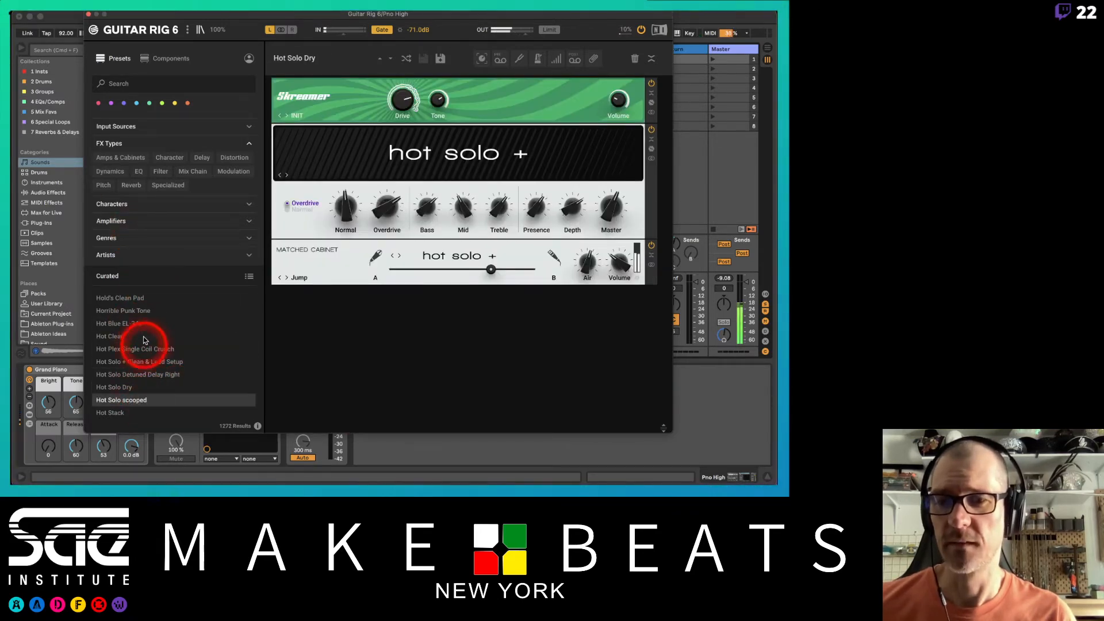
left_click(141, 323)
scroll(138, 320, "up", 2)
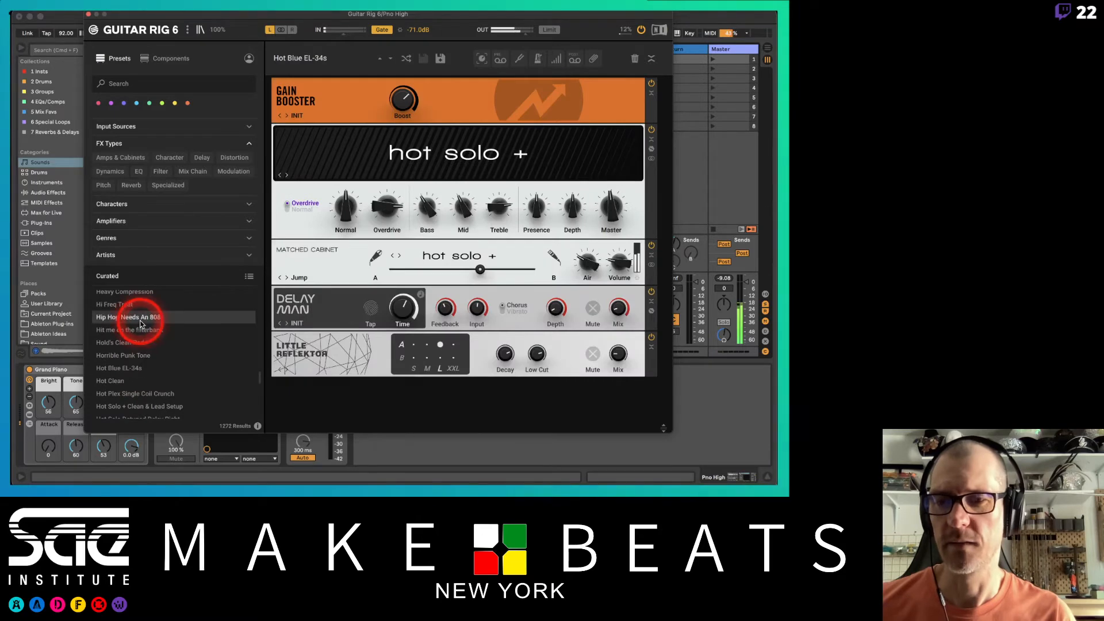
left_click(136, 316)
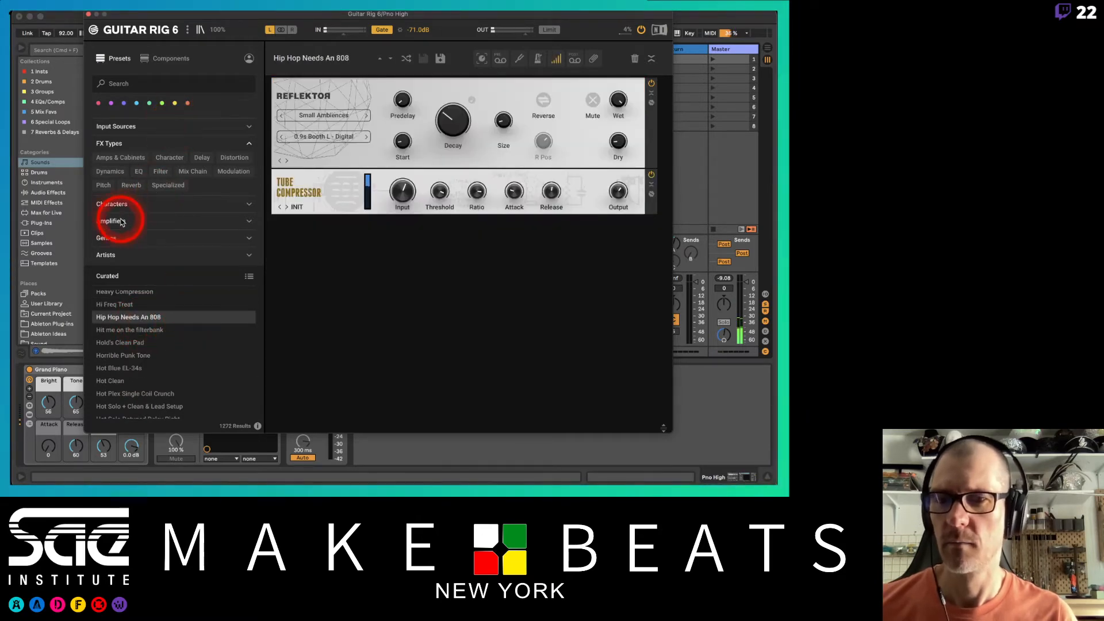
left_click(167, 186)
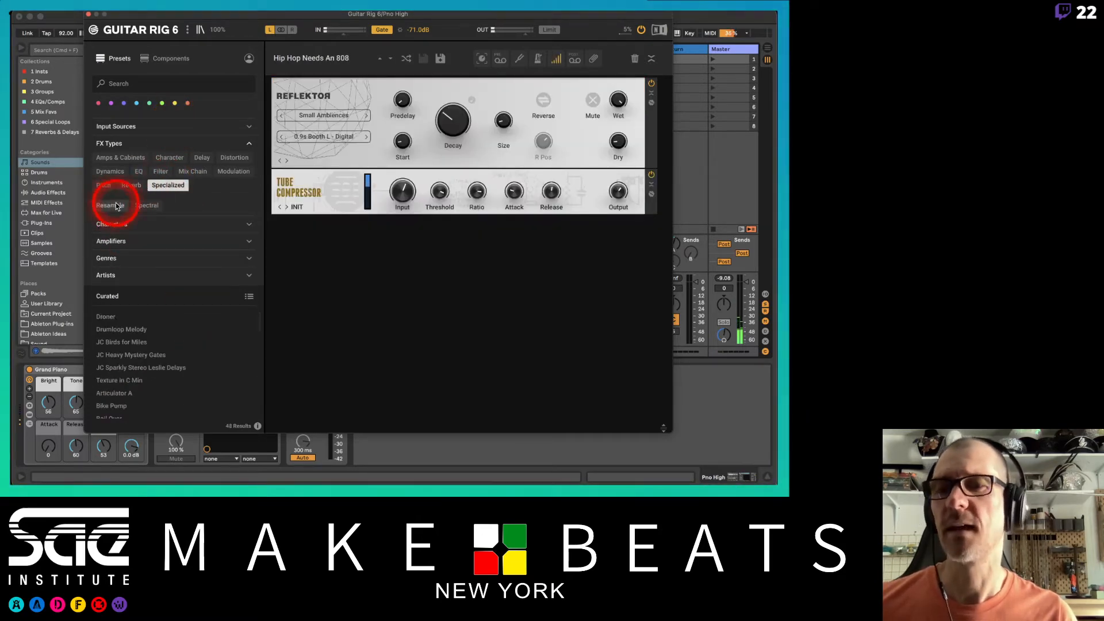
left_click(222, 173)
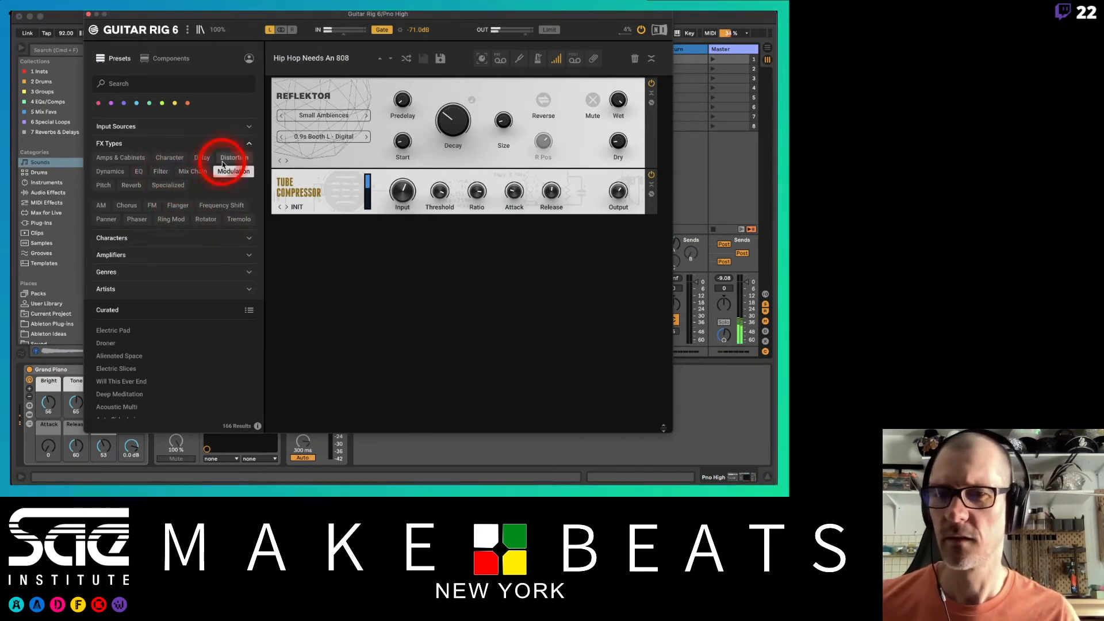
Step: Filter the presets to the Reverb type, try Low Riffer, and load Jittery Octave from the Creative reverbs
left_click(130, 186)
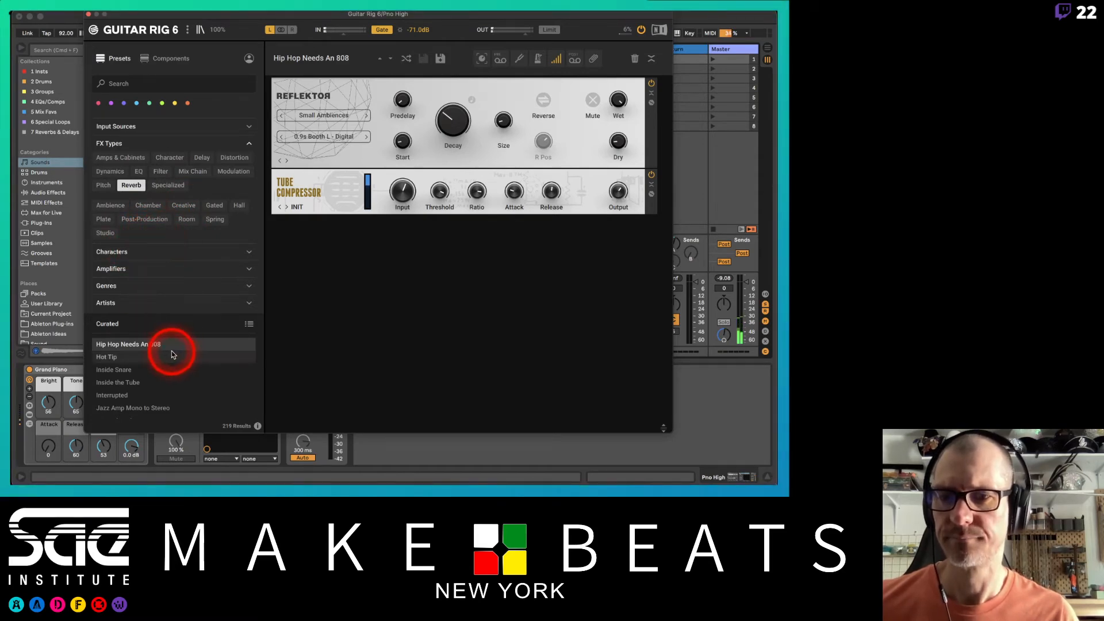
scroll(173, 354, "down", 5)
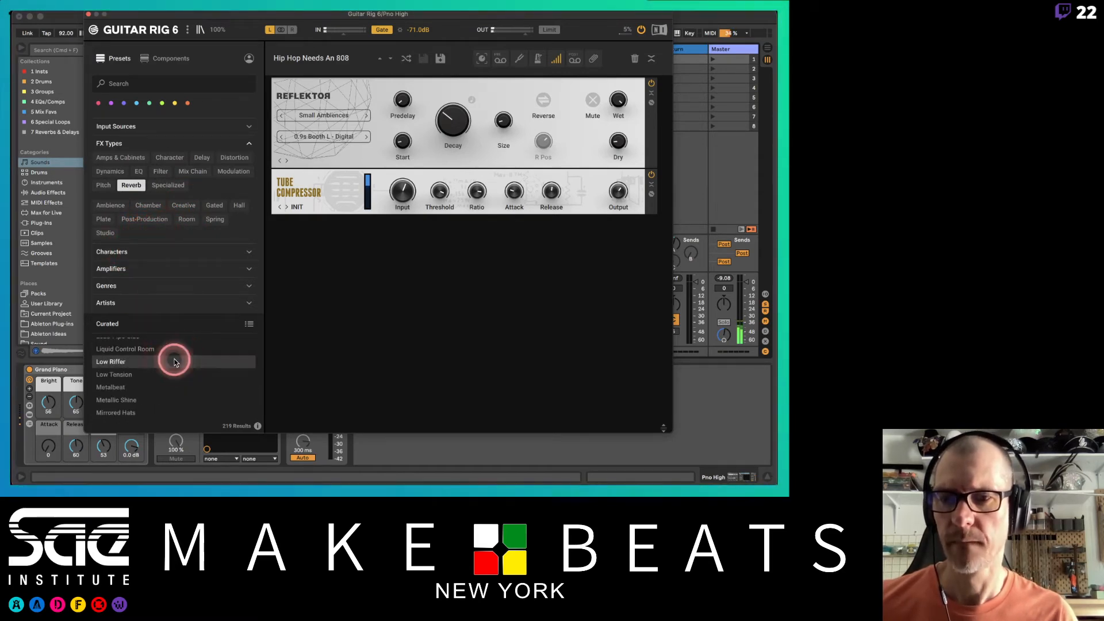
left_click(174, 361)
scroll(177, 368, "down", 10)
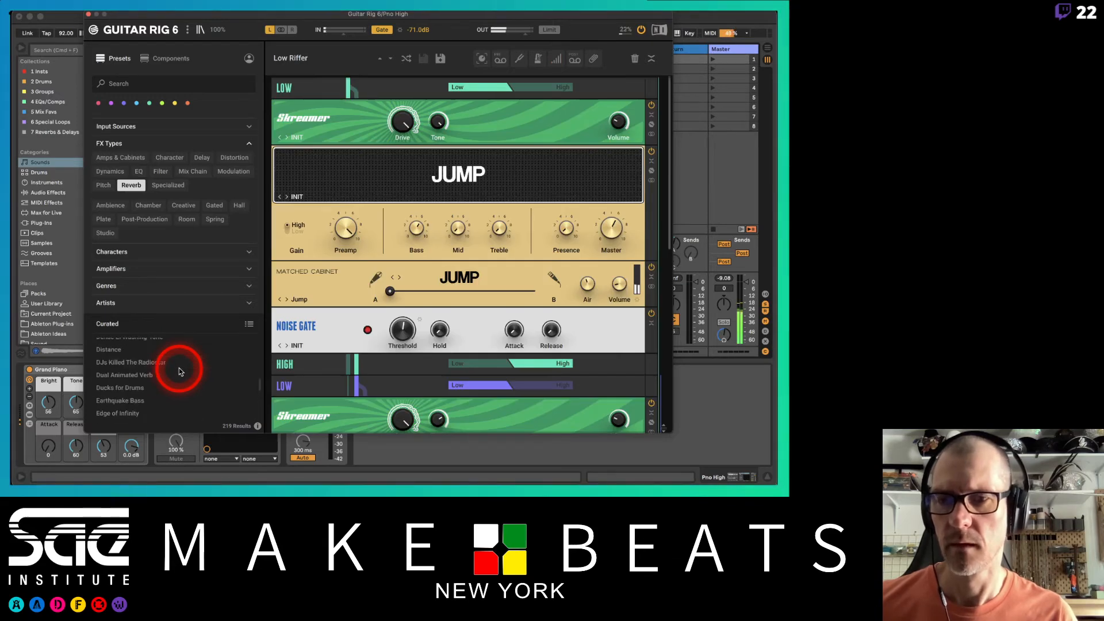
scroll(175, 362, "up", 15)
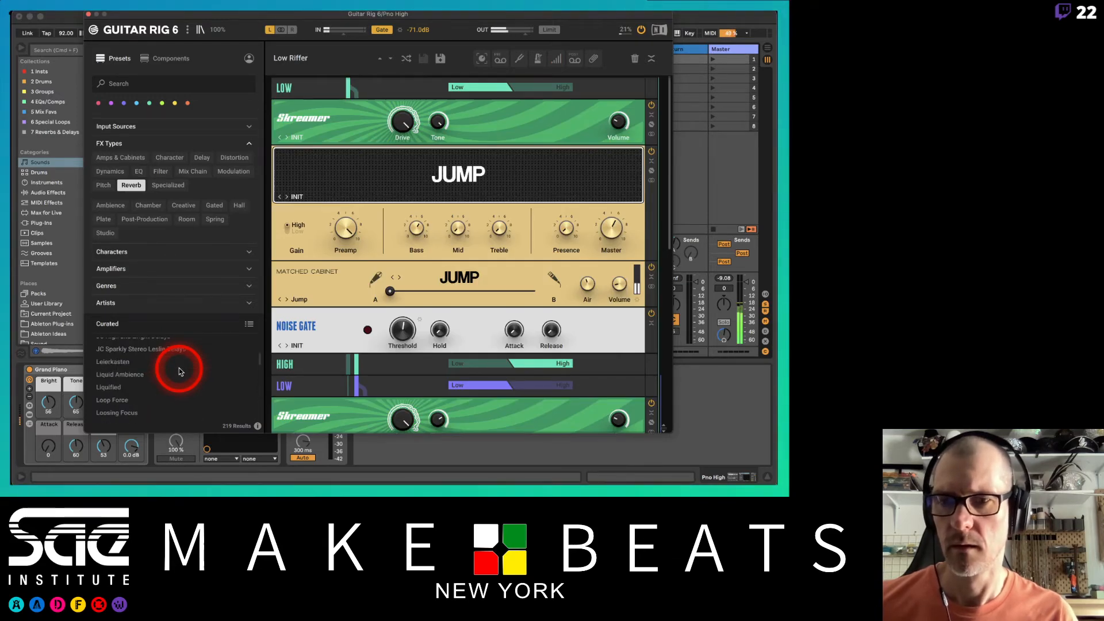
left_click(119, 209)
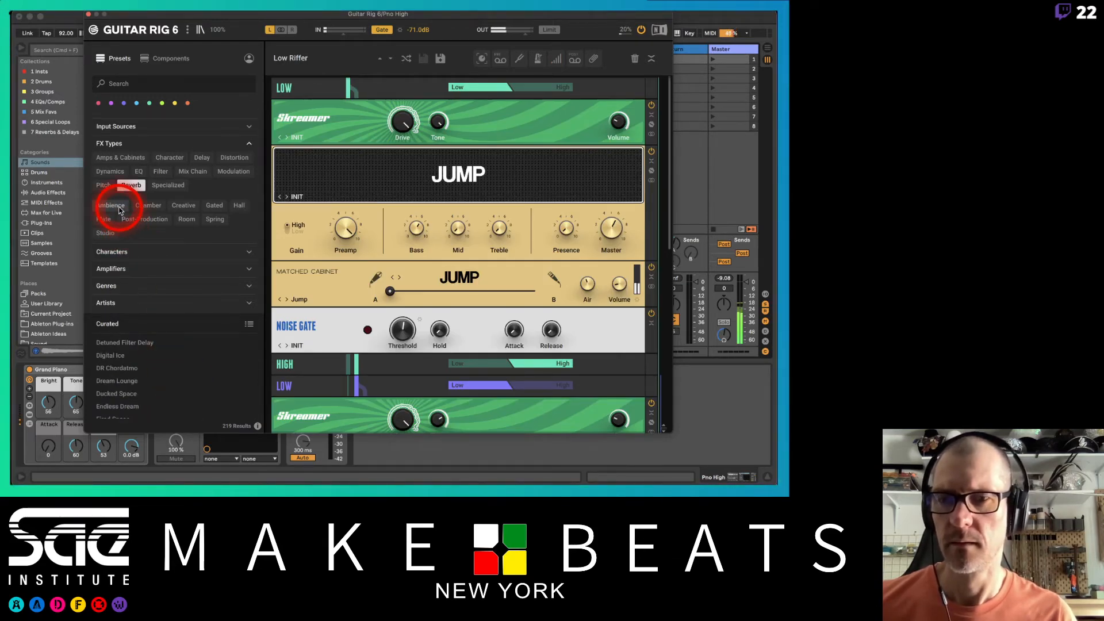
left_click(182, 205)
left_click(154, 353)
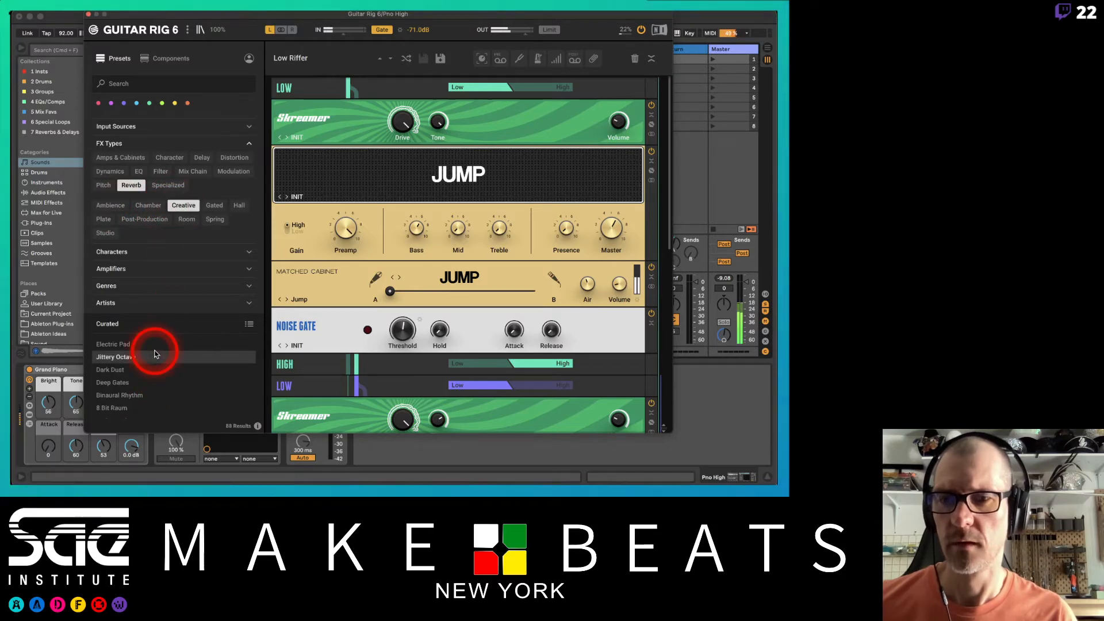
Step: Uncover the Pno High track behind the plug-in window and insert a new audio track directly after it
left_click(97, 17)
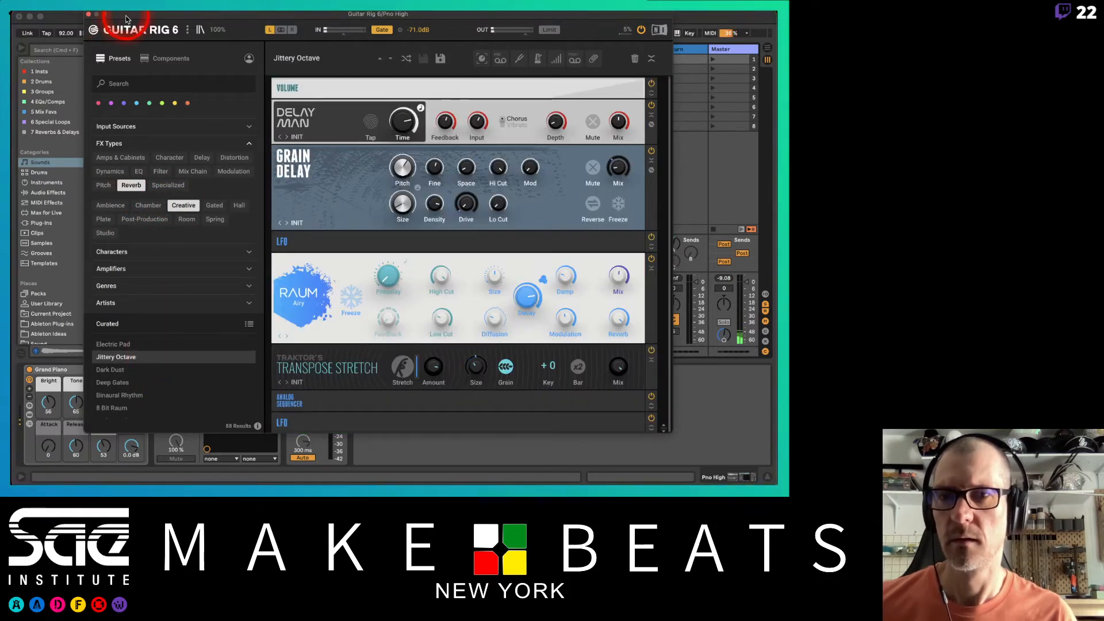
left_click_drag(126, 19, 494, 22)
left_click(353, 69)
left_click(355, 50)
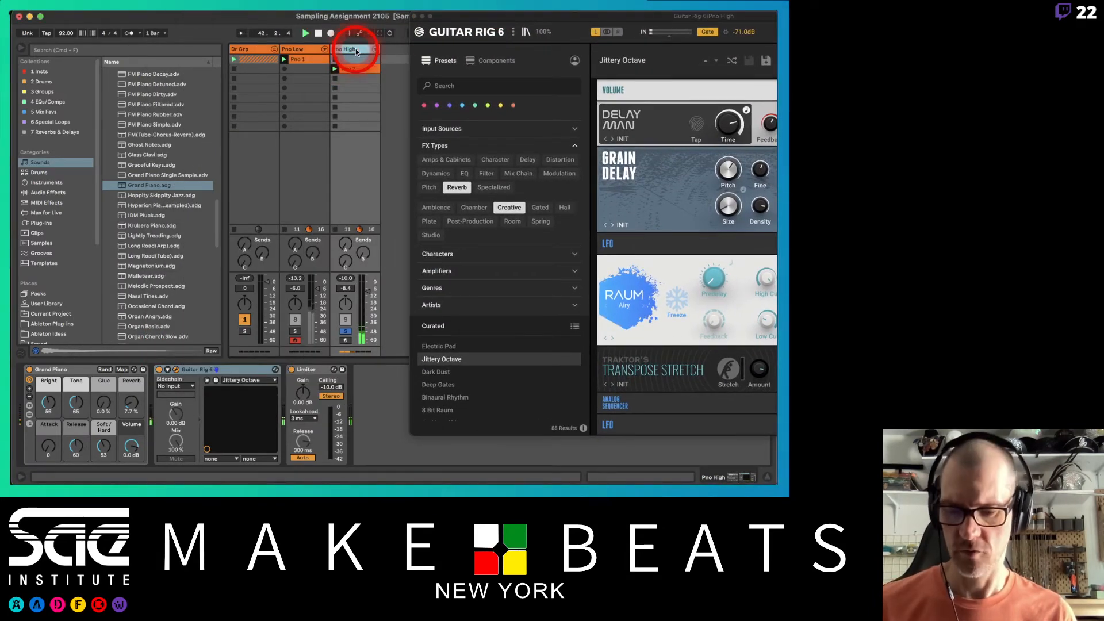
key("super+t")
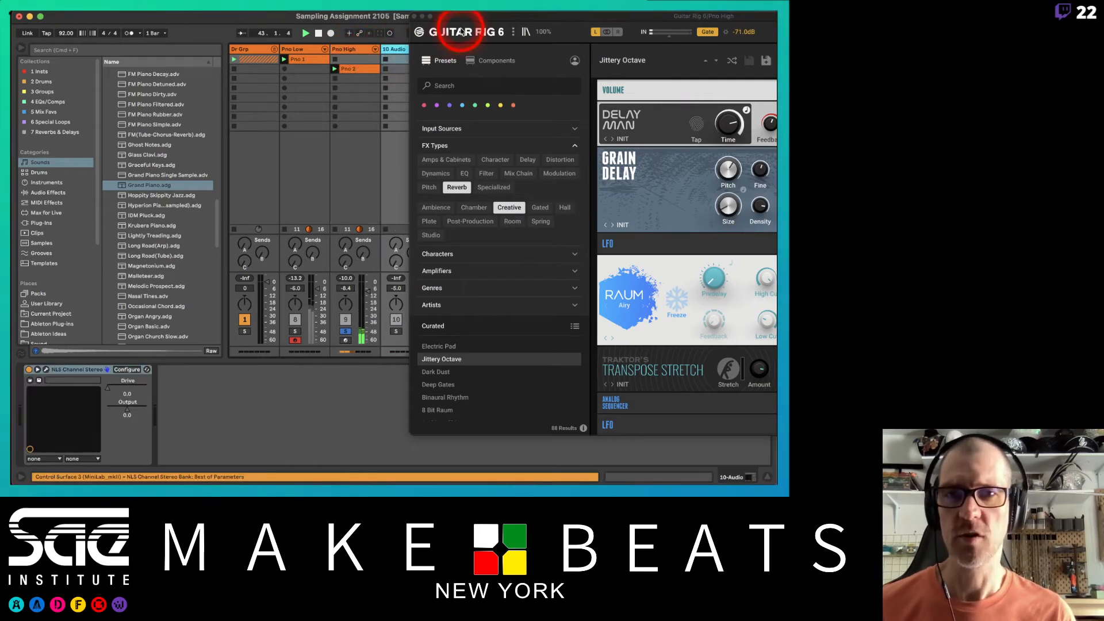
Step: Rename the new audio track as Pno High FX Bnc and show the tracks' input and output routing section
left_click_drag(458, 23, 555, 15)
left_click(414, 54)
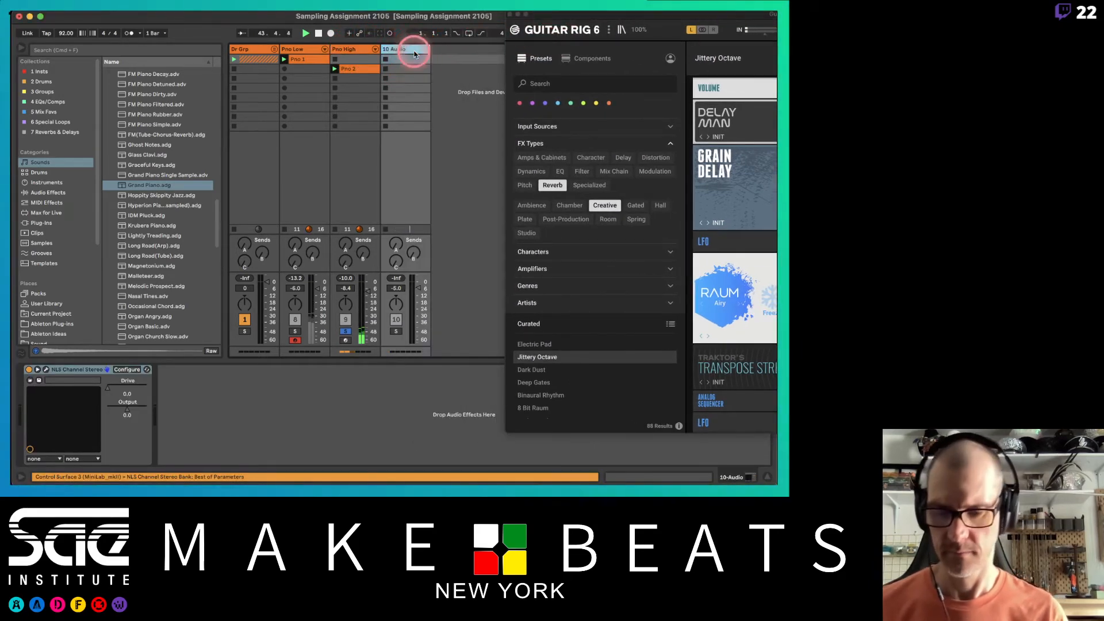
key("super+r")
type("P")
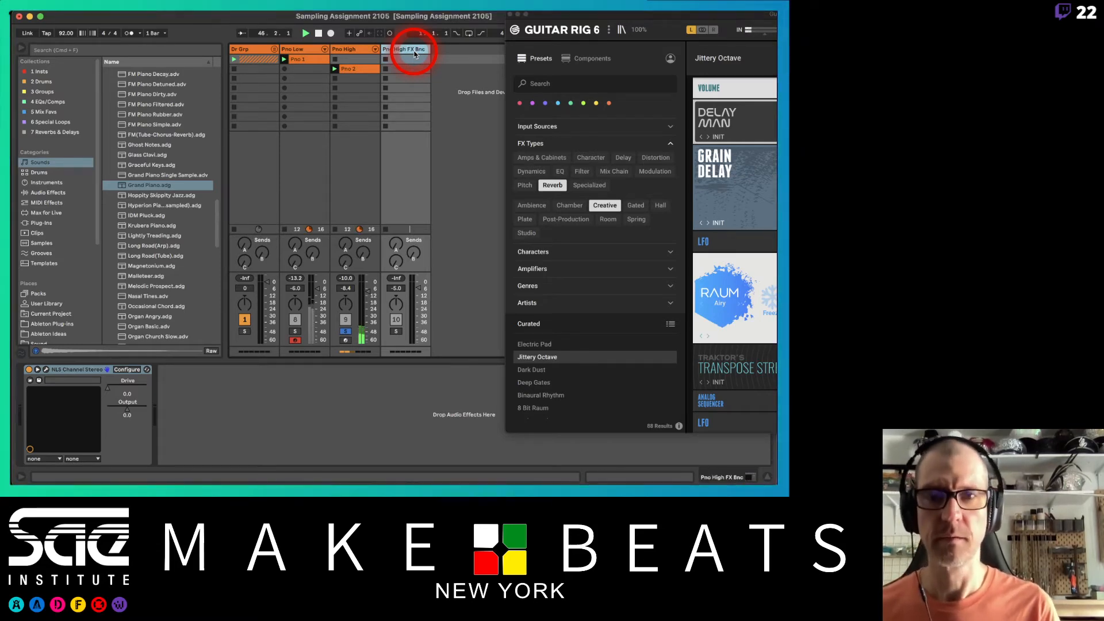
left_click(403, 326)
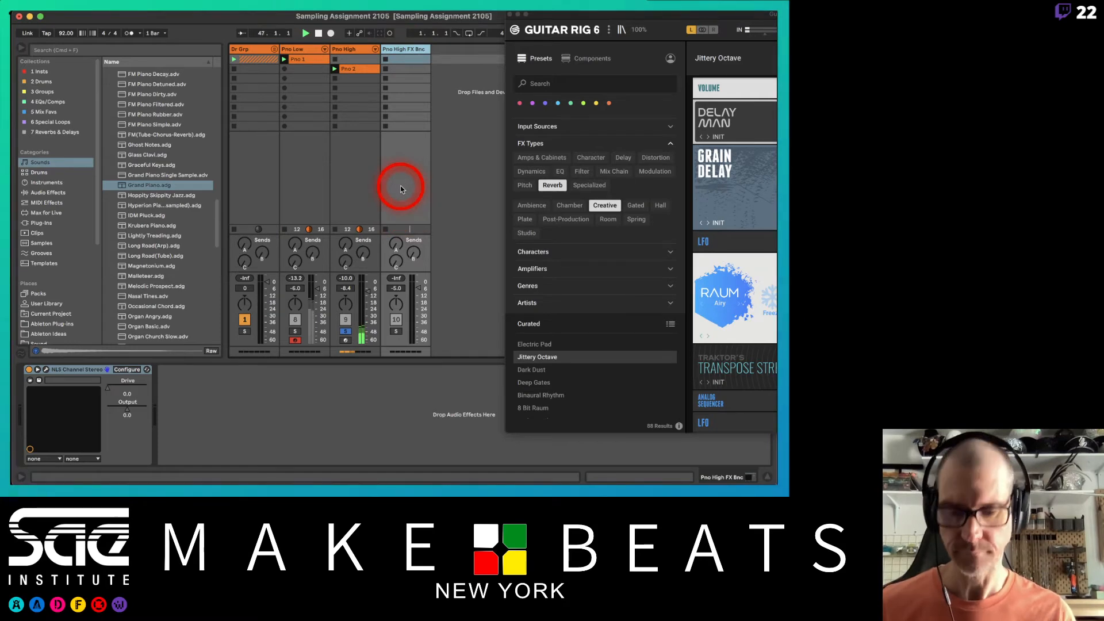
key("super+alt+i")
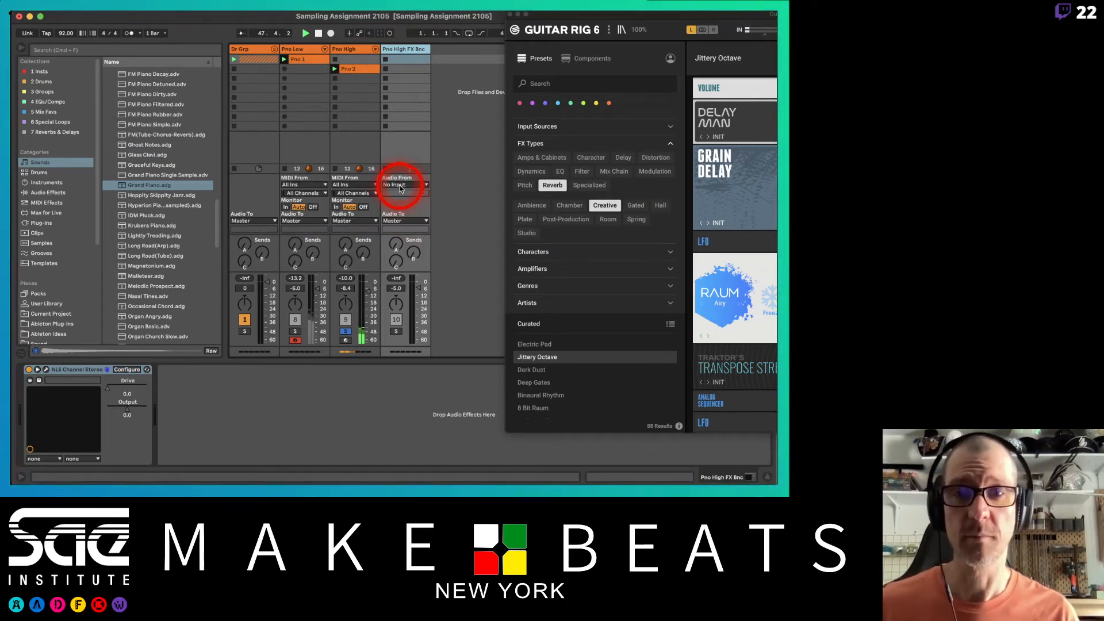
Step: Set the audio input of Pno High FX Bnc to Pno High, Post FX, and arm the track for recording
left_click_drag(401, 188, 402, 283)
left_click(396, 342)
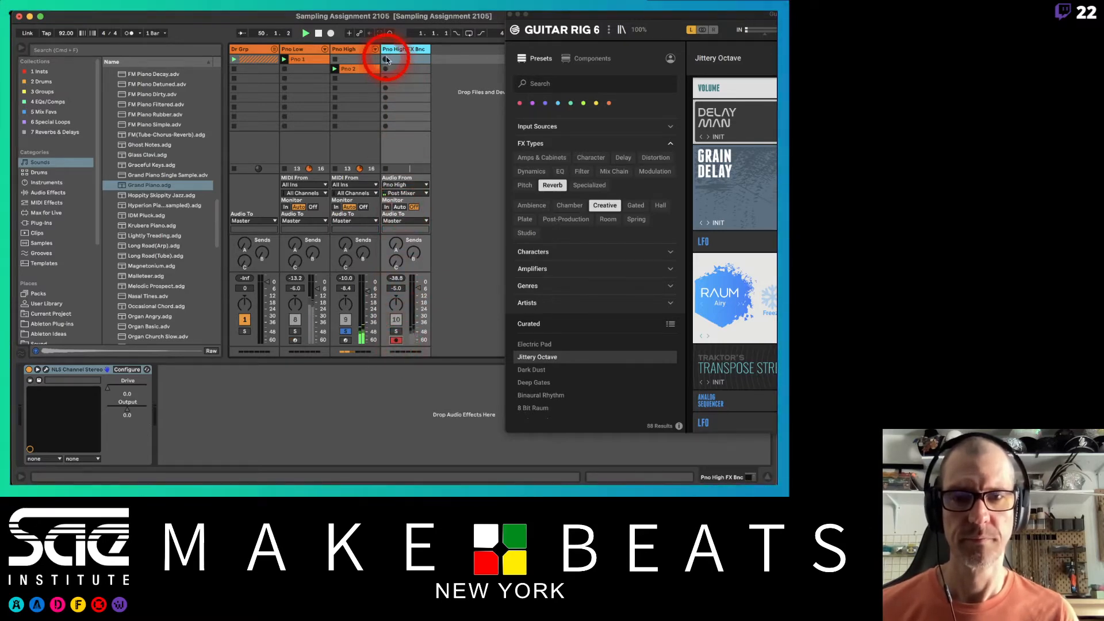
left_click(401, 193)
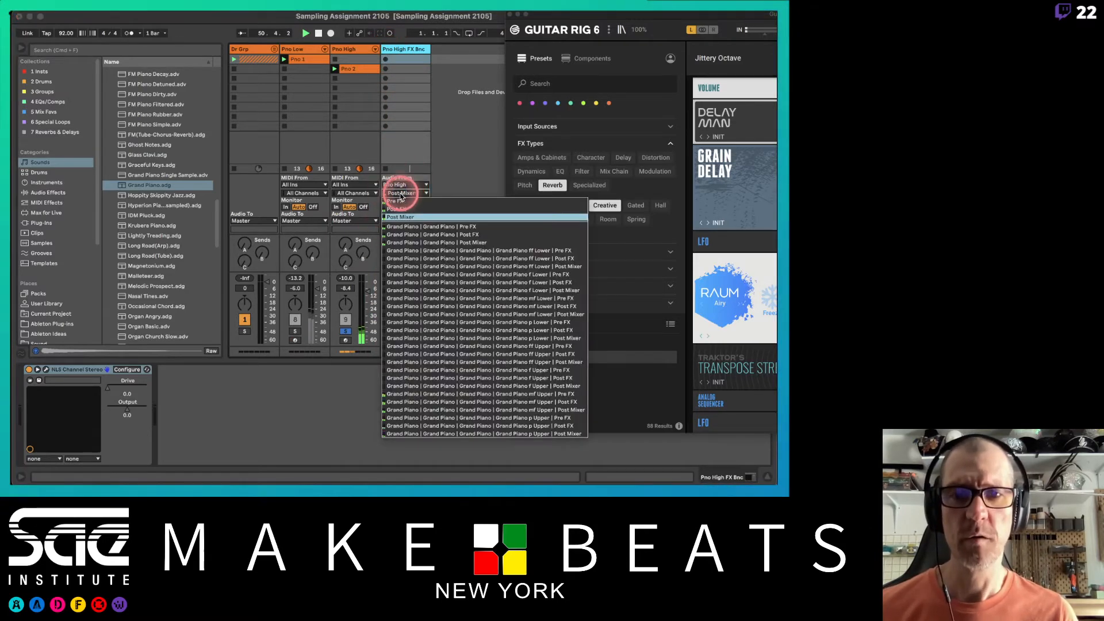
left_click(396, 209)
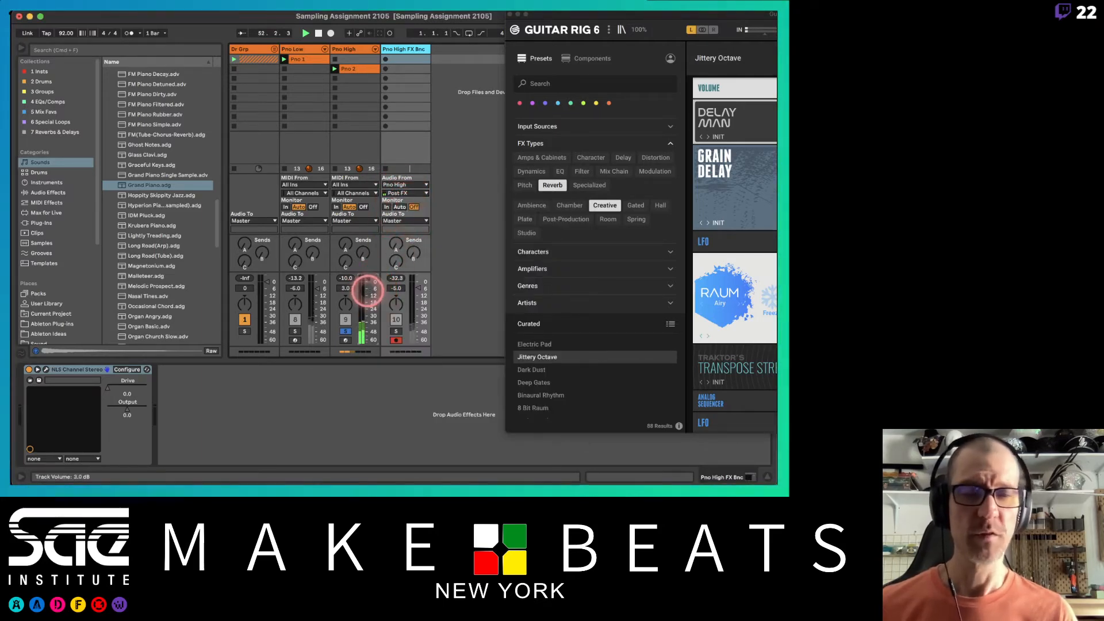
Step: Lower the Pno High track volume to -10.3 dB and reset the Pno High FX Bnc volume to 0 dB
left_click_drag(368, 290, 368, 292)
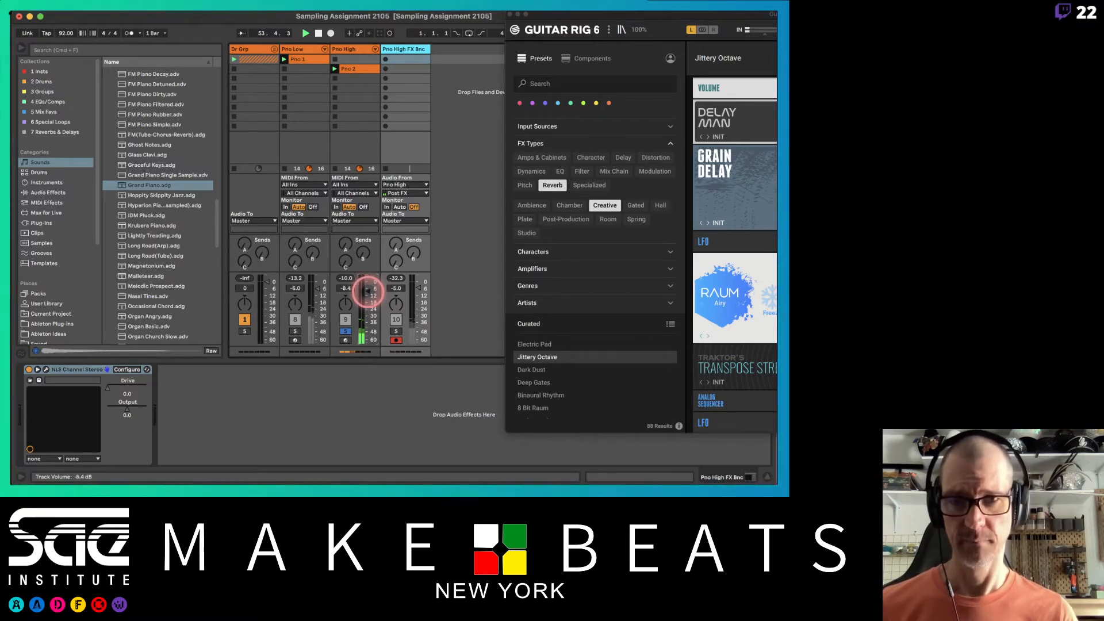
left_click_drag(367, 291, 367, 294)
double_click(418, 289)
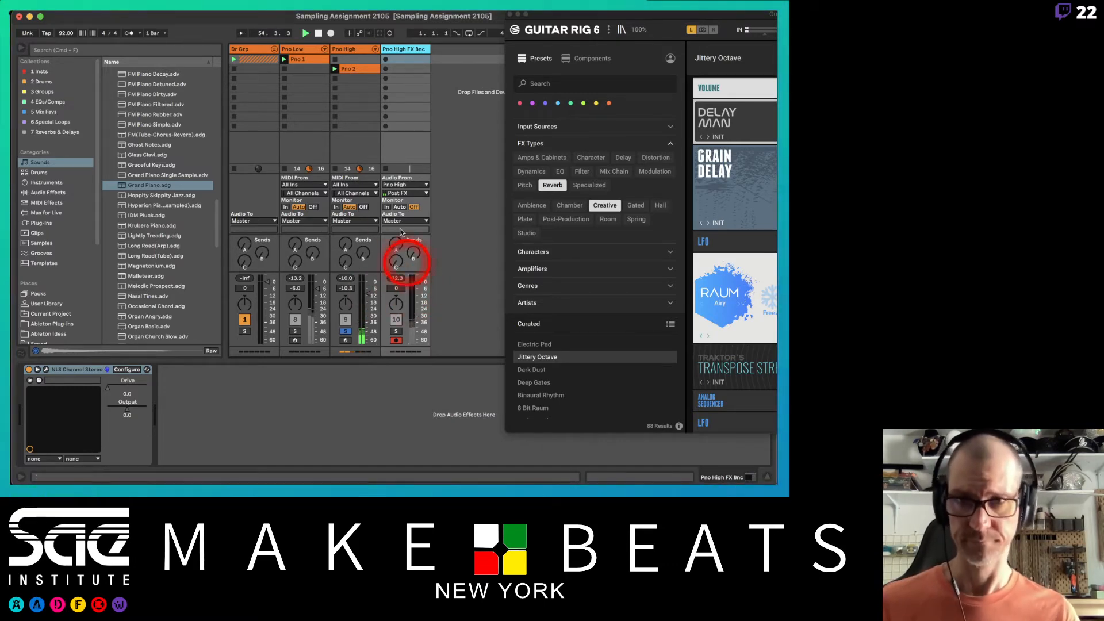
Step: Raise the Pno High Limiter's gain to 9.70 dB and record the piano into the second clip slot of Pno High FX Bnc
left_click(346, 68)
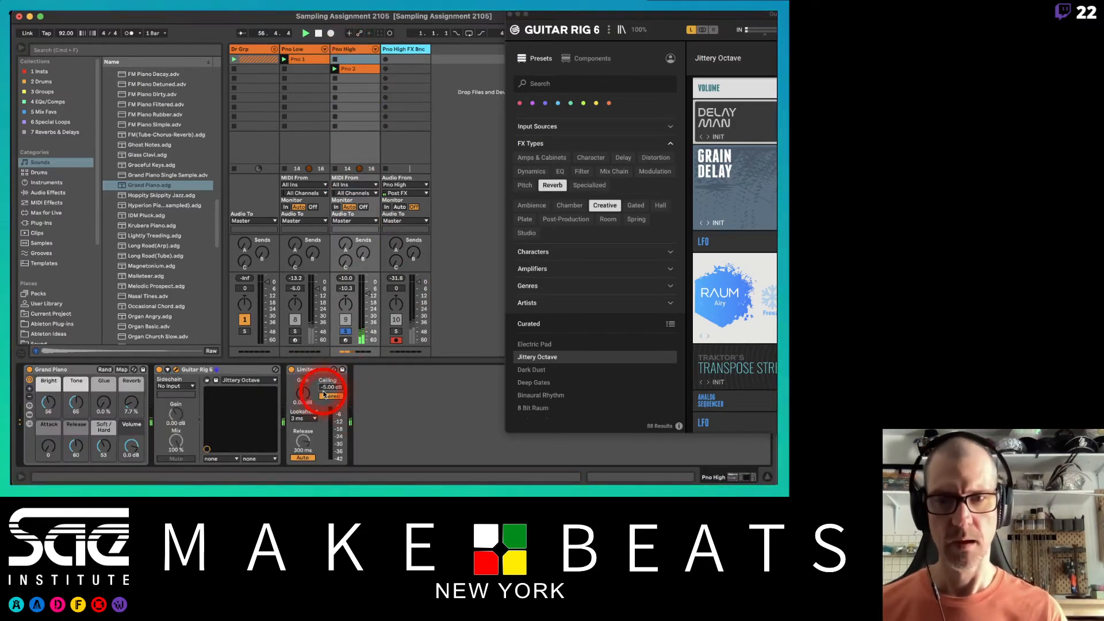
left_click_drag(299, 394, 298, 391)
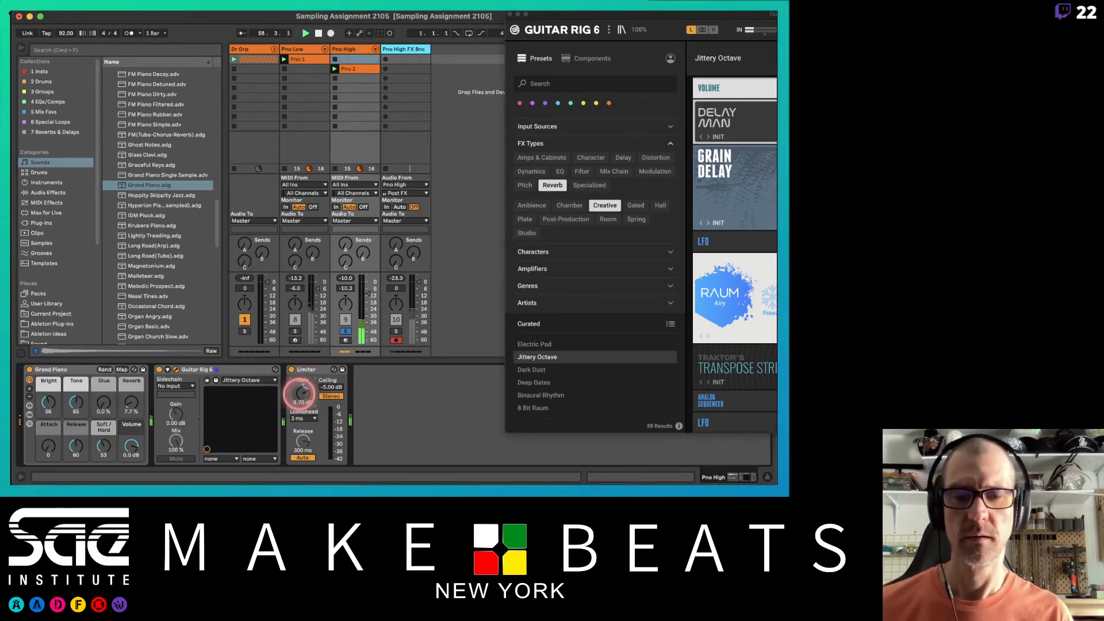
left_click(384, 59)
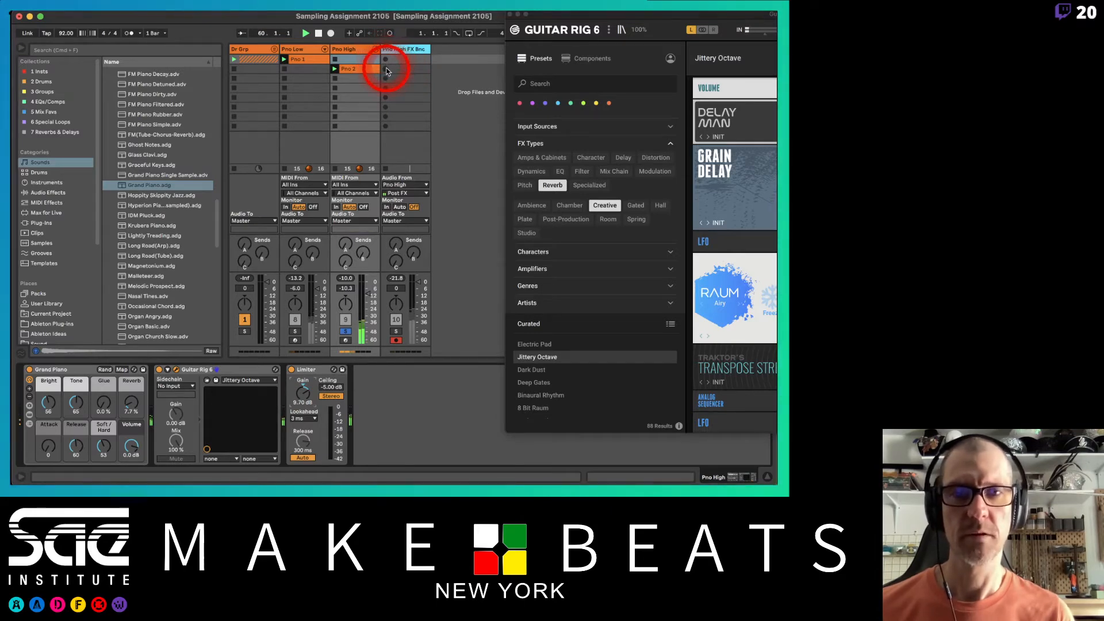
left_click(386, 68)
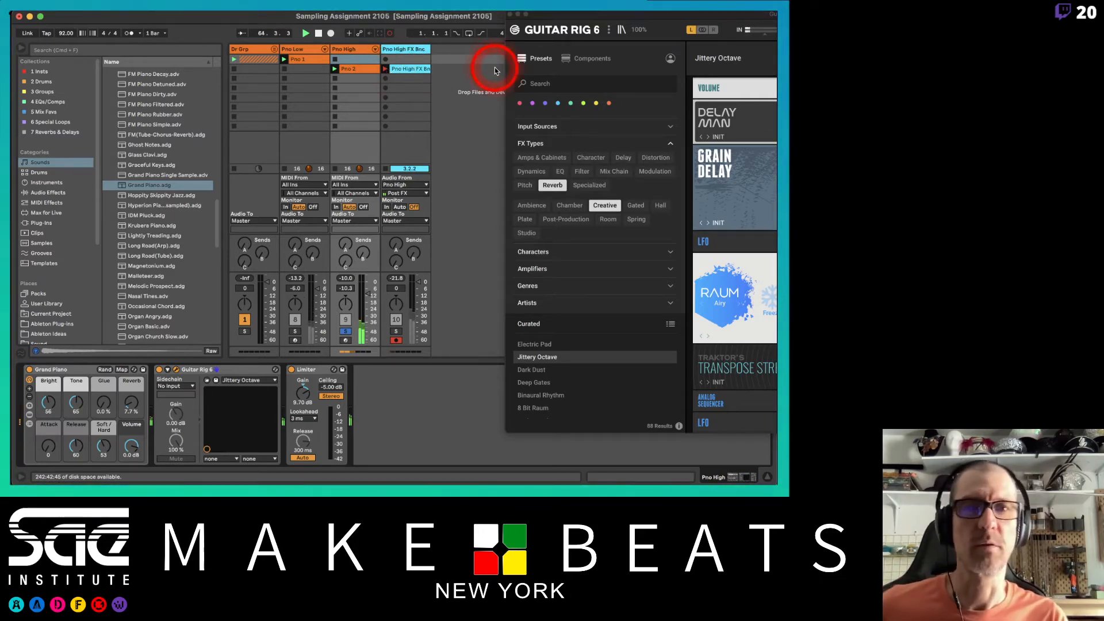
left_click(415, 71)
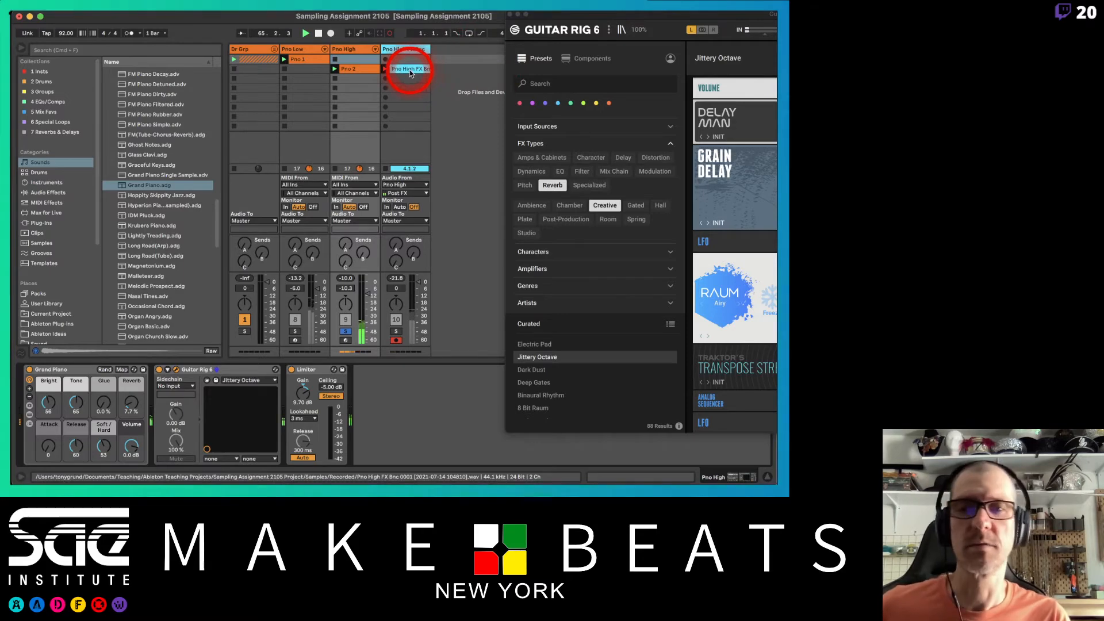
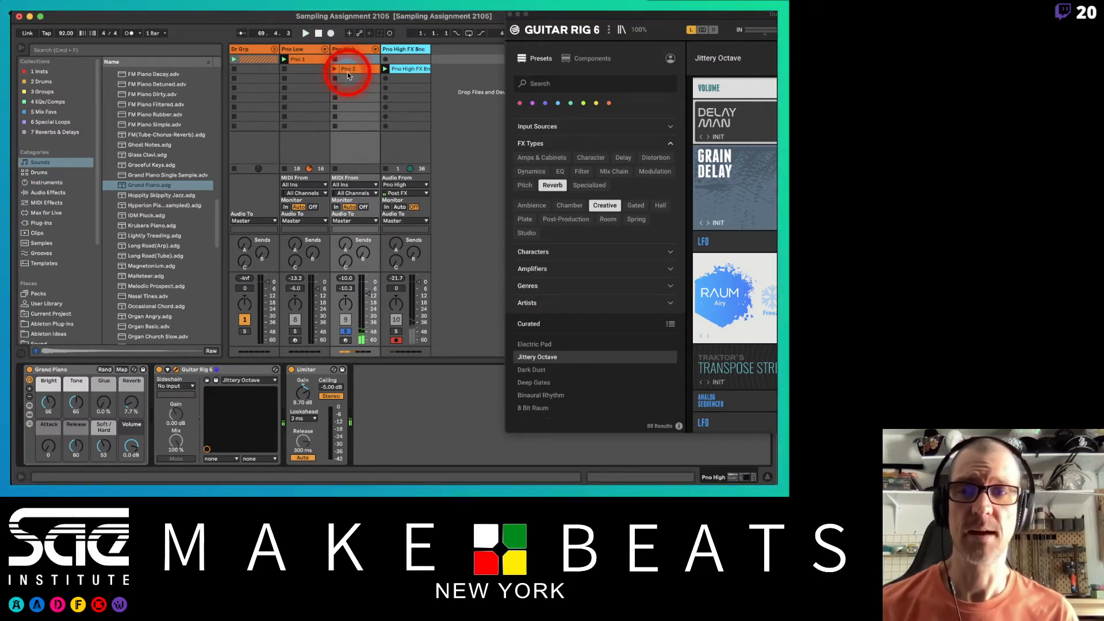
Step: Stop the Pno Low clip, open the recorded Pno High FX Bnc clip and close the Guitar Rig window
left_click(284, 71)
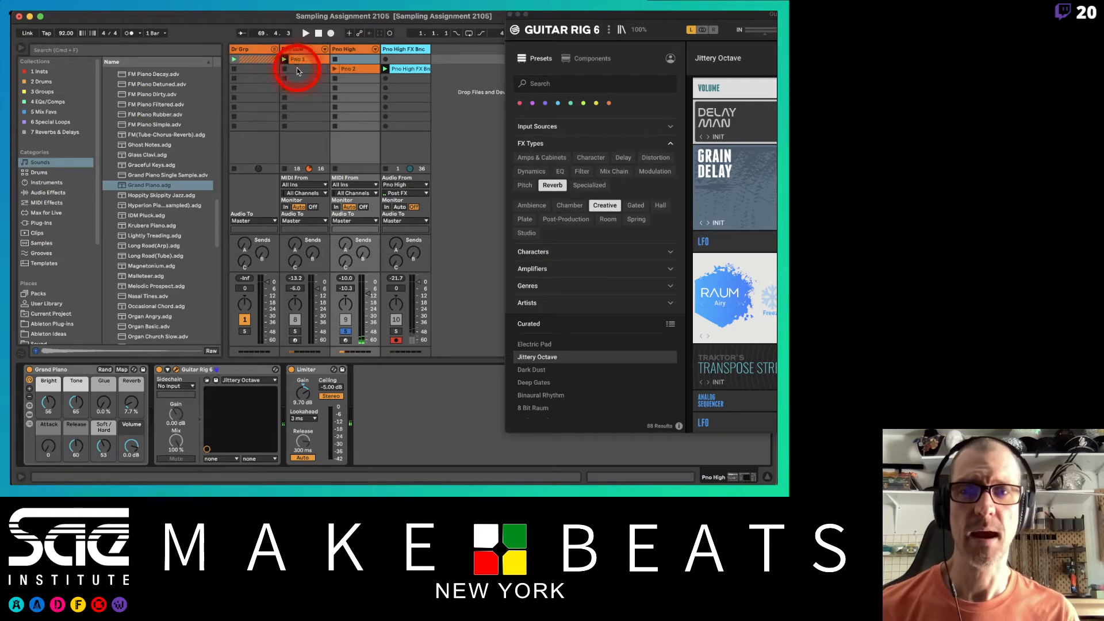
left_click(407, 68)
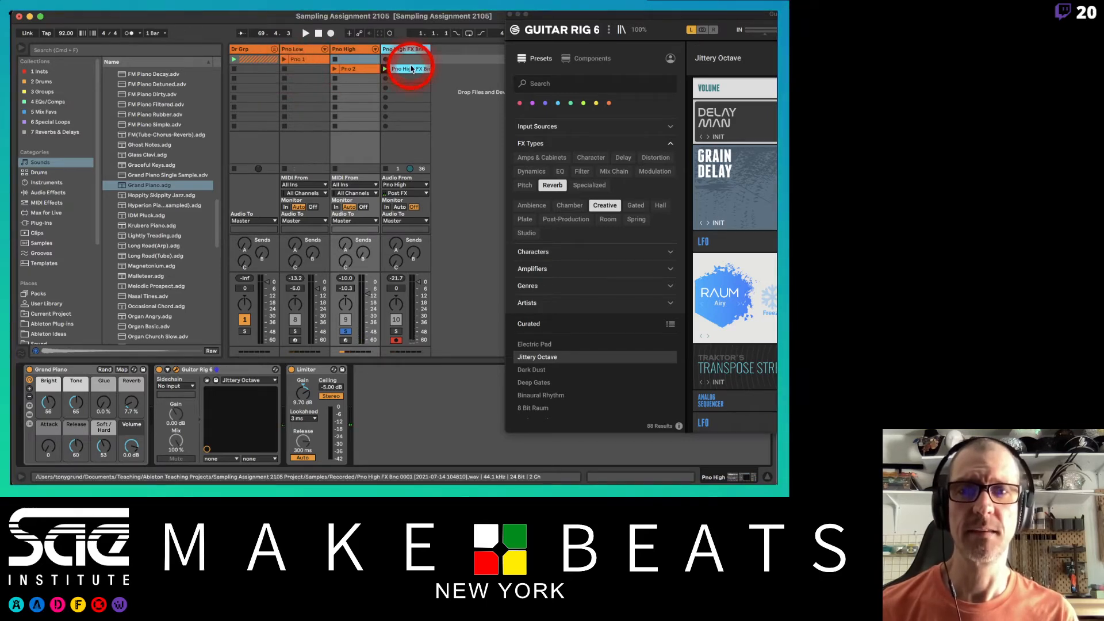
left_click(516, 26)
left_click(509, 15)
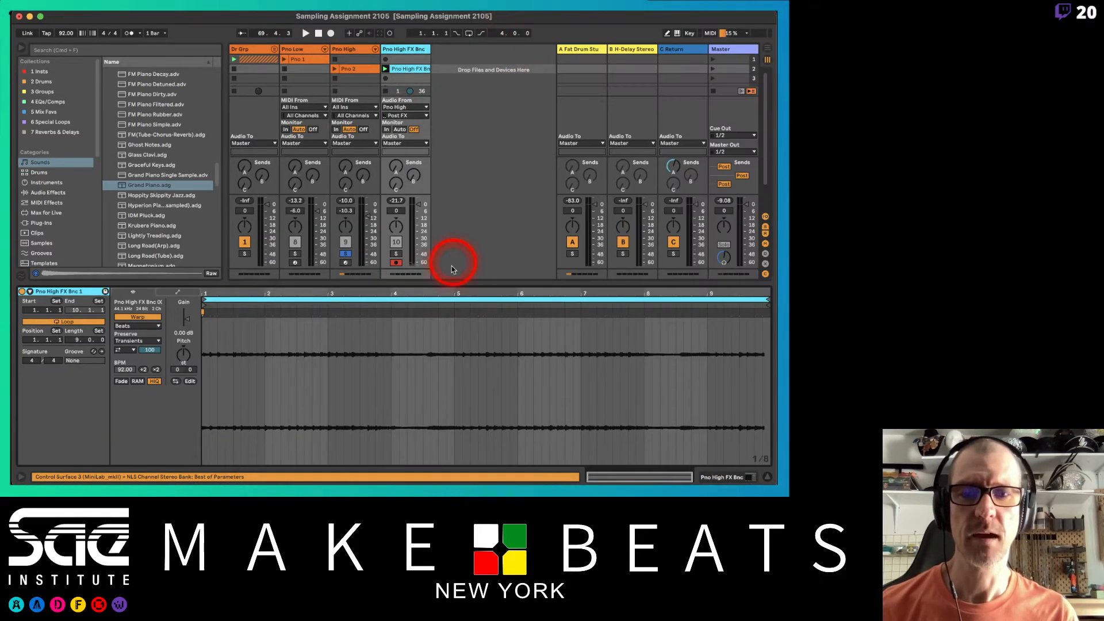
Step: Play Pno High FX Bnc soloed and set the recorded clip's gain to 6.13 dB
left_click(181, 332)
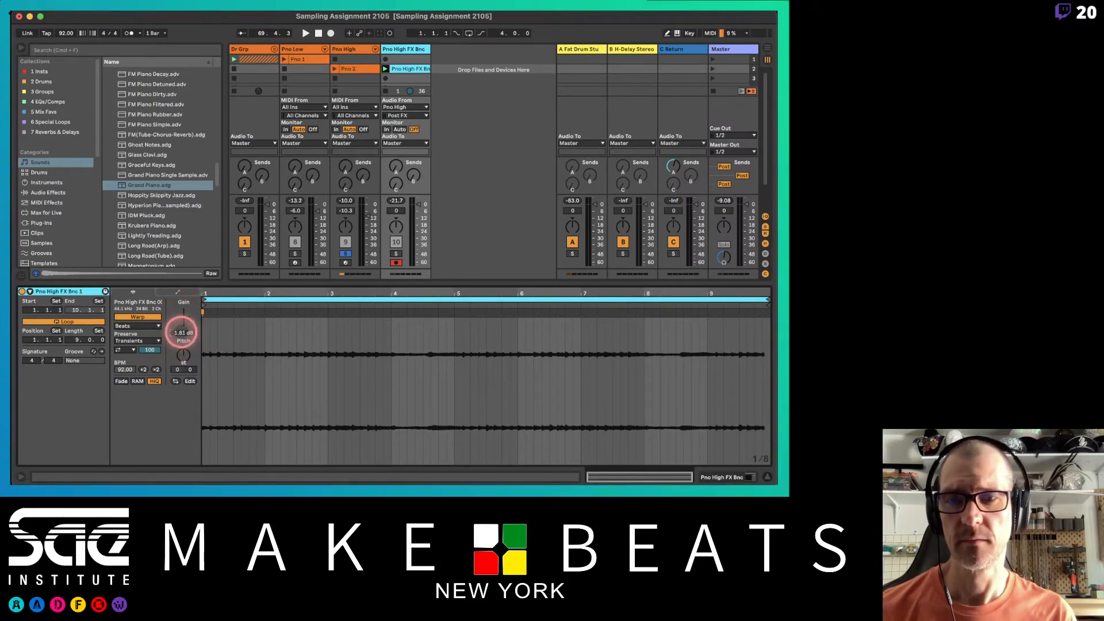
left_click_drag(183, 333, 183, 333)
key("space")
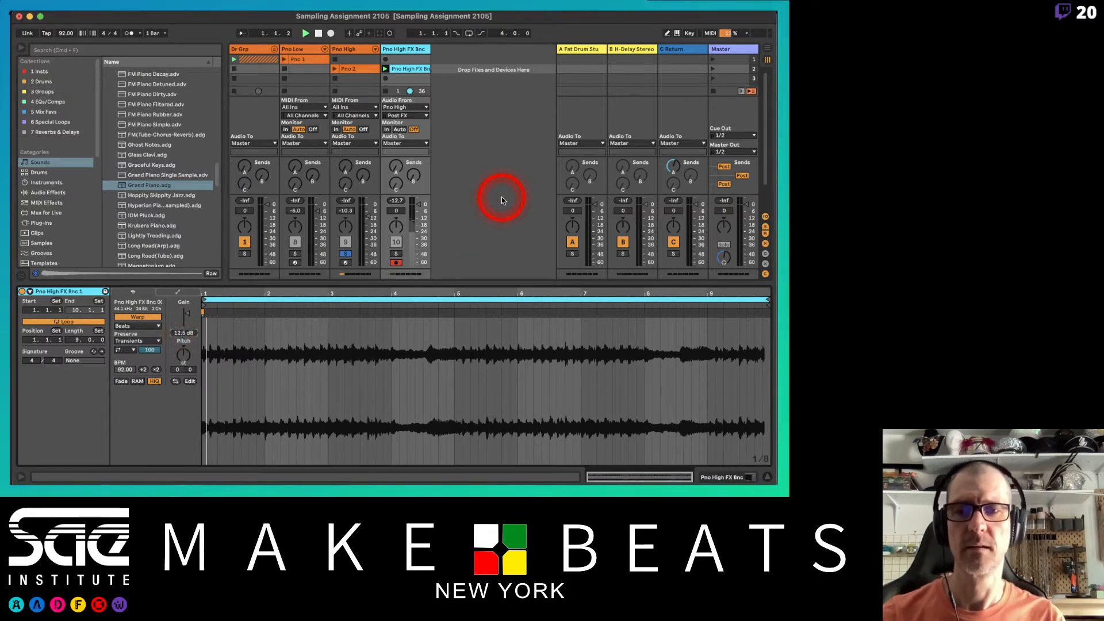
left_click(395, 253)
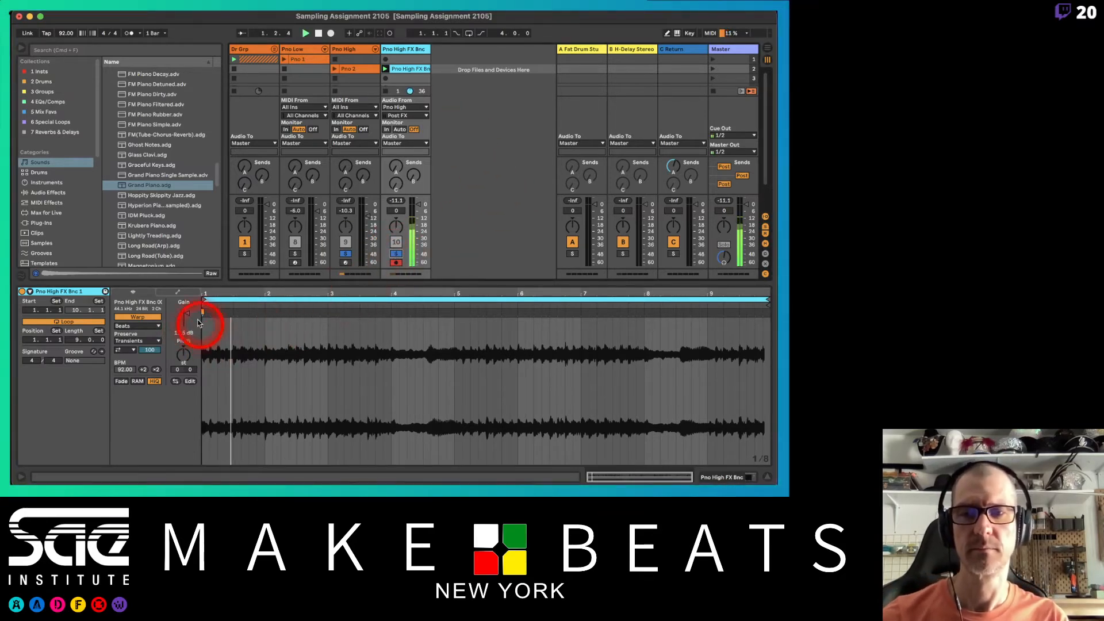
left_click_drag(198, 323, 186, 315)
left_click(266, 402)
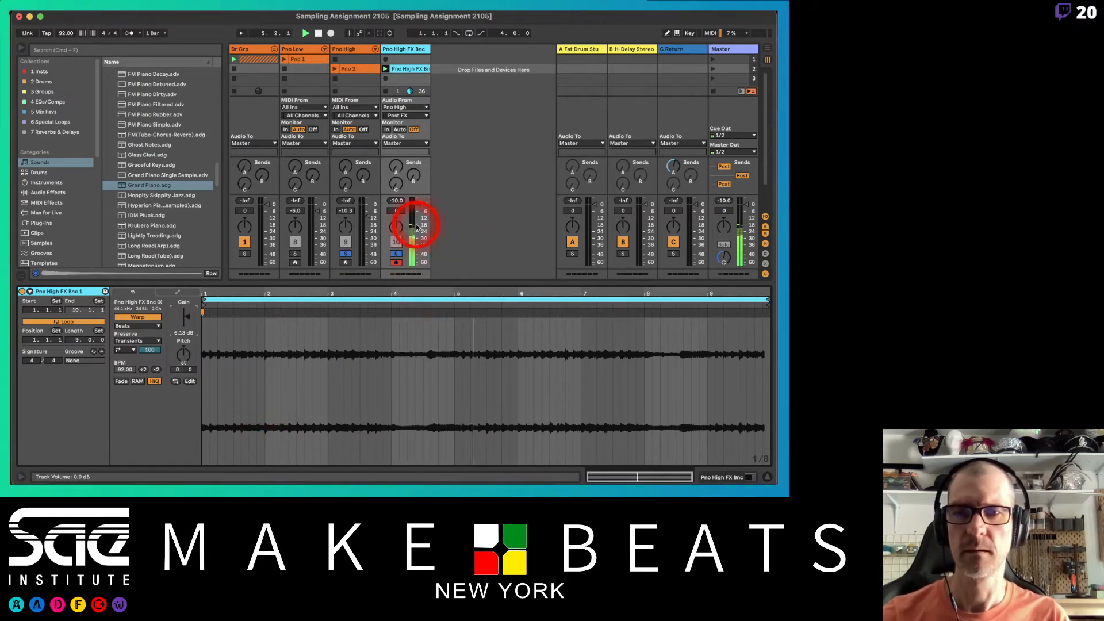
key("space")
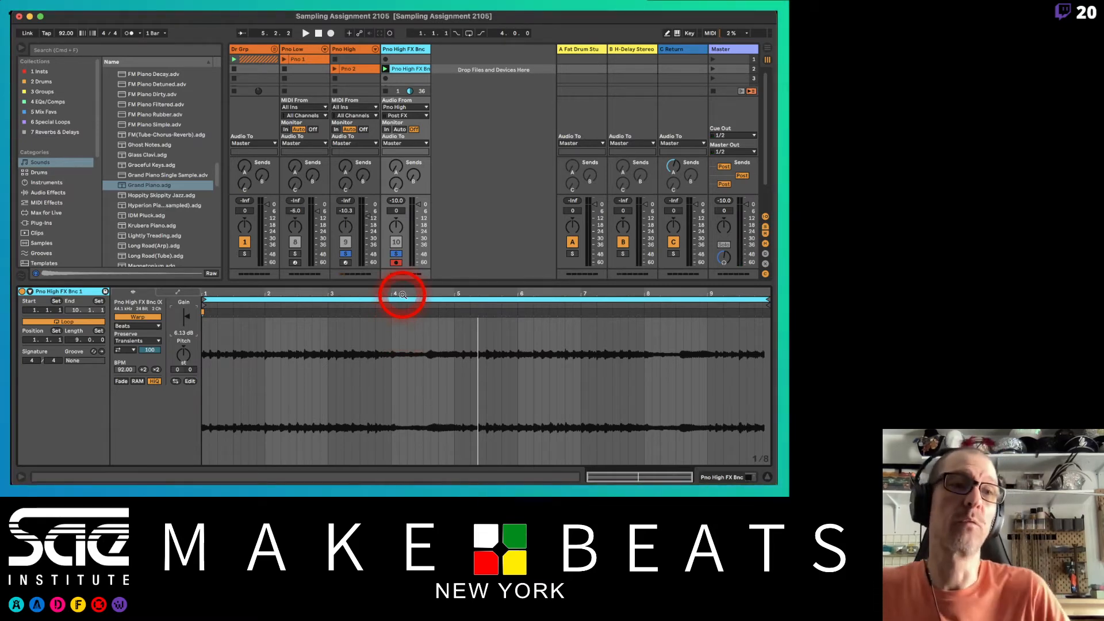
Step: Add warp markers to the bounced clip at bars 4, 6 and 7
left_click(392, 338)
left_click(392, 338)
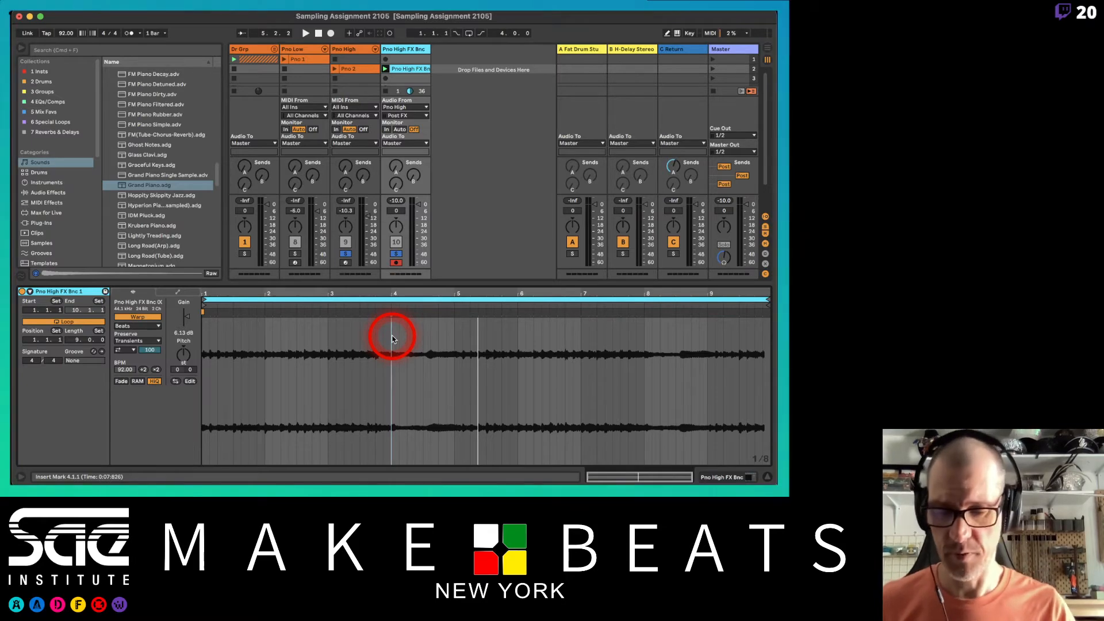
key("super+i")
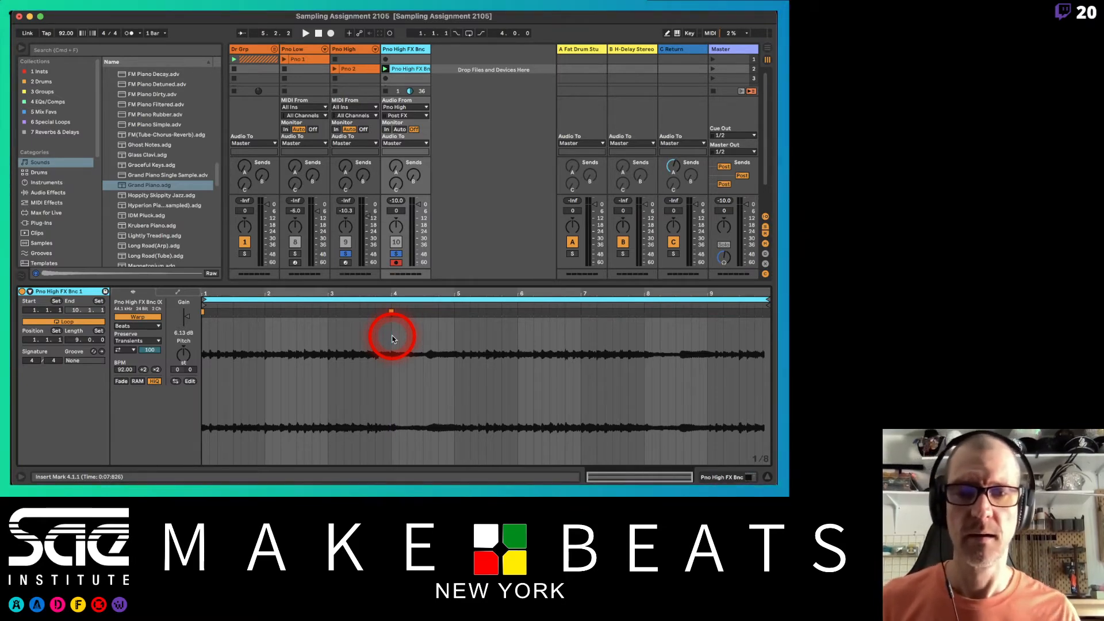
left_click(518, 358)
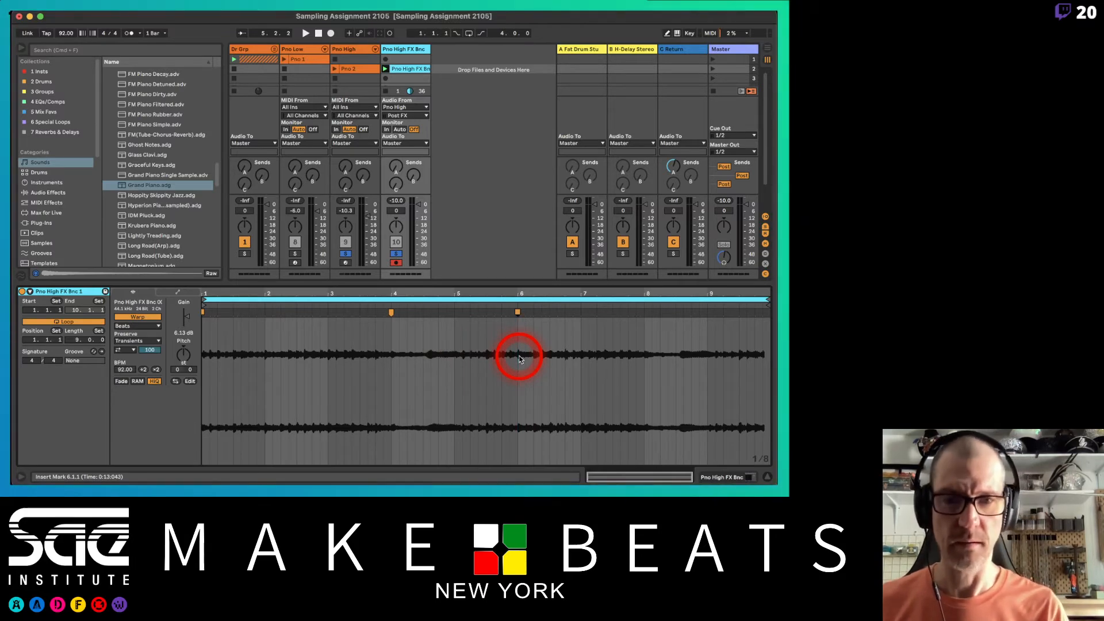
left_click(582, 356)
left_click(583, 356)
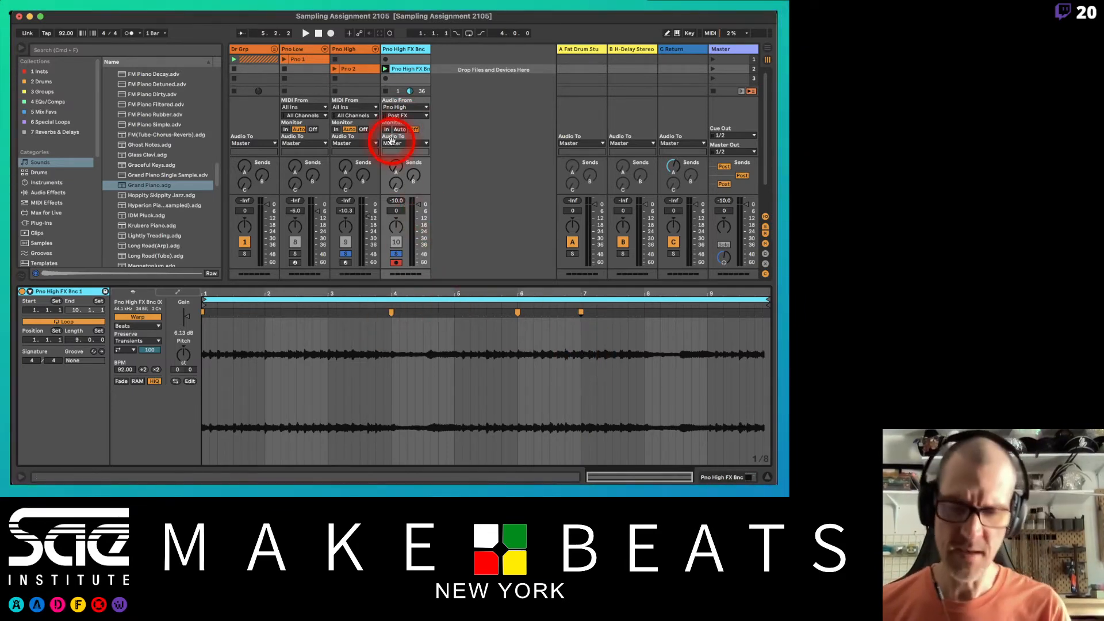
Step: Hide the tracks' input and output routing section and select the bounced clip
key("super+alt+i")
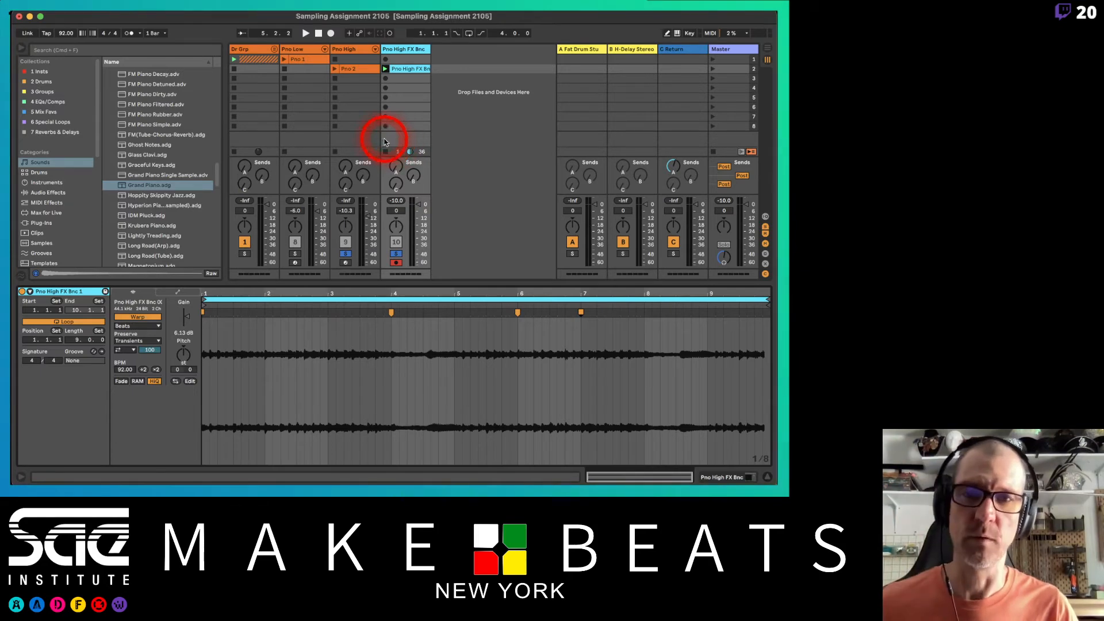
left_click(409, 71)
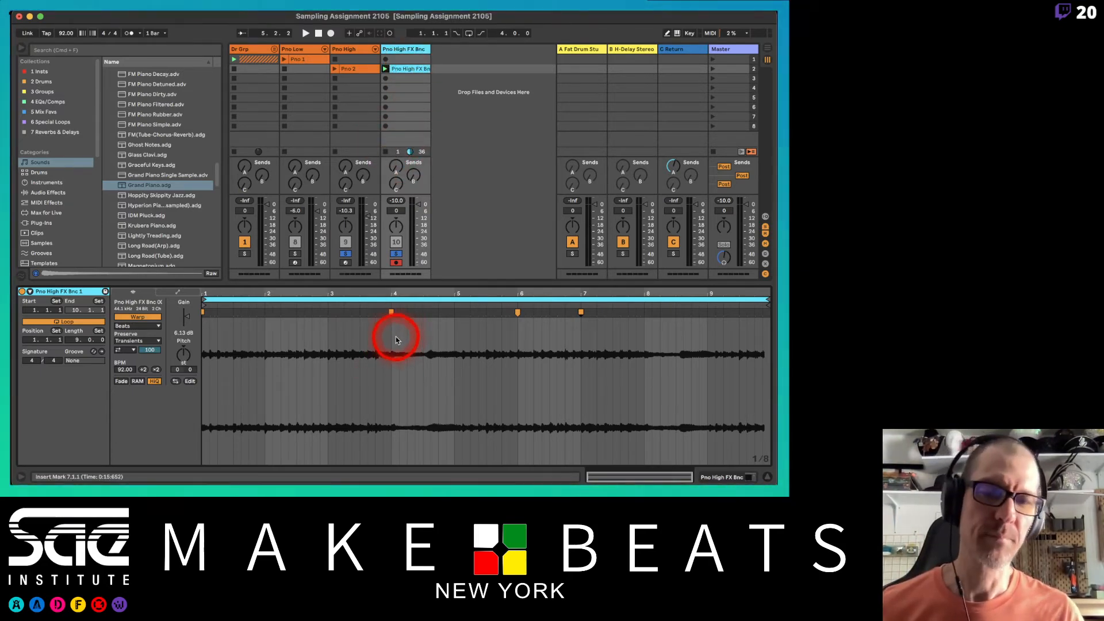
Step: Undo the warp markers added to the bounced clip
key("super+z")
key("super+z")
key("super+z")
key("super+z")
key("super+shift+z")
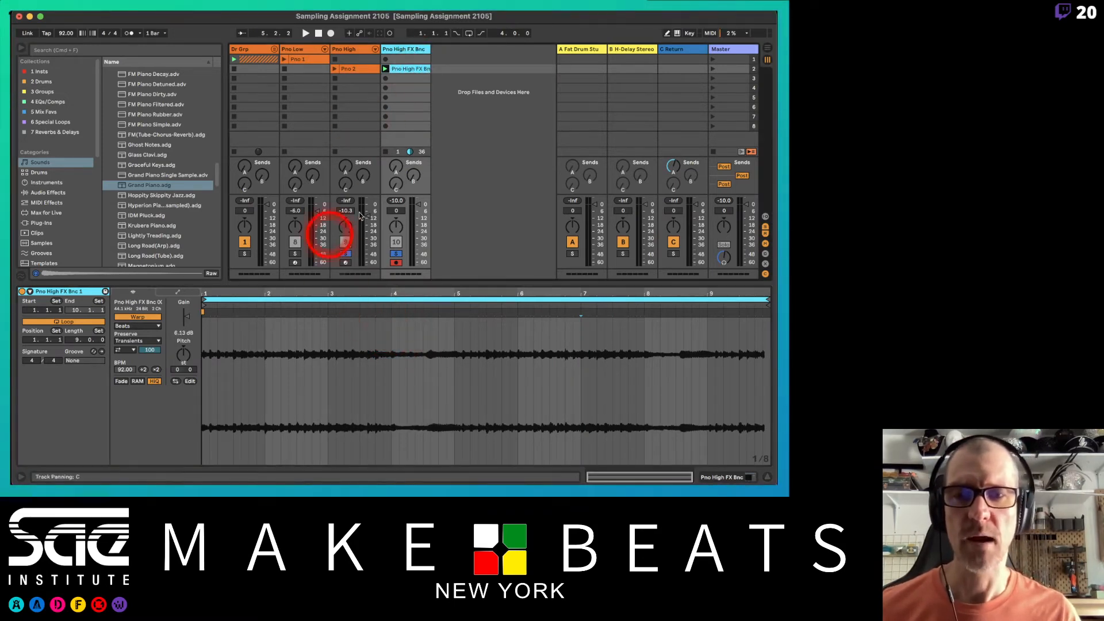
Step: Set the bounced clip's loop to start at 4.1.1 and last one bar
left_click(204, 299)
left_click_drag(204, 299, 393, 300)
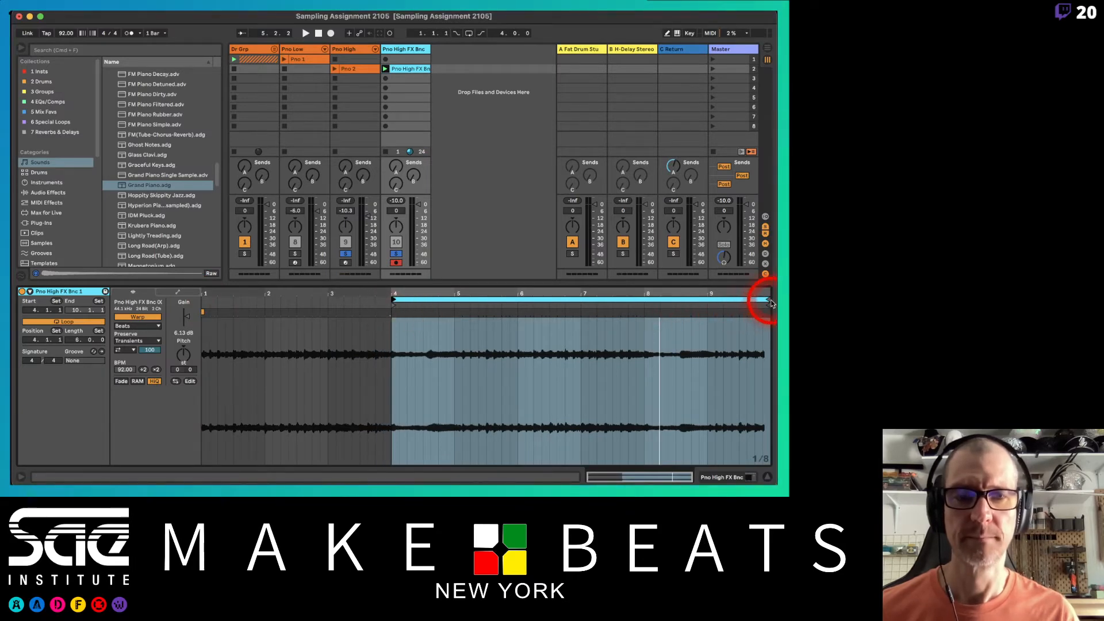
left_click_drag(766, 299, 453, 328)
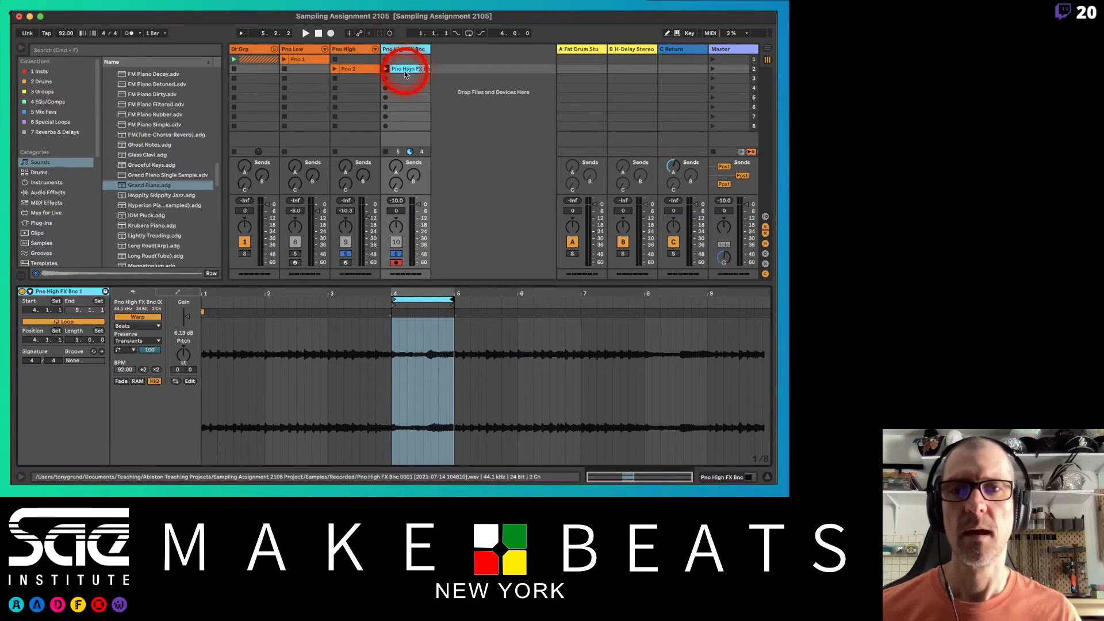
Step: Copy the bounced clip to the third slot and set the copy's loop to start at 5.1.1 with a two-bar length
left_click_drag(406, 69, 403, 80)
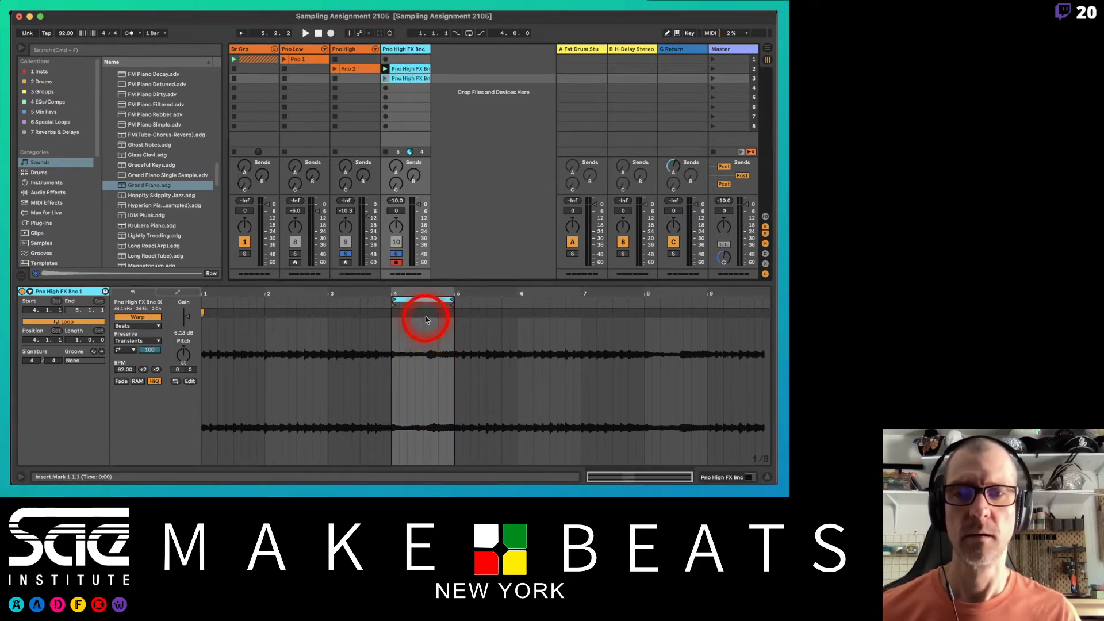
left_click(423, 298)
key("Right")
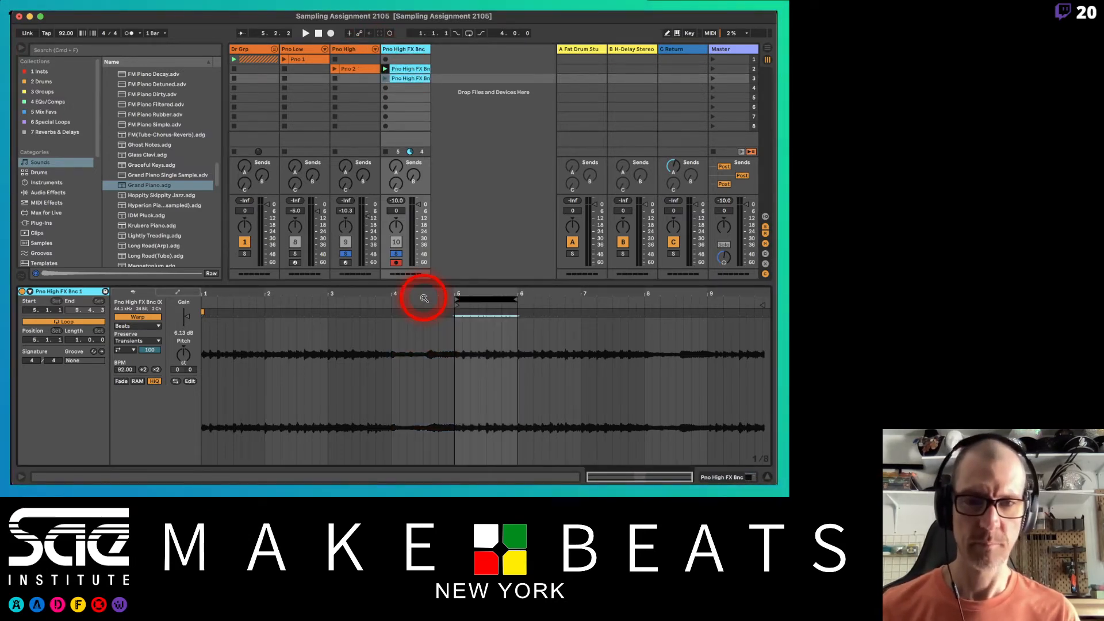
left_click_drag(513, 300, 578, 299)
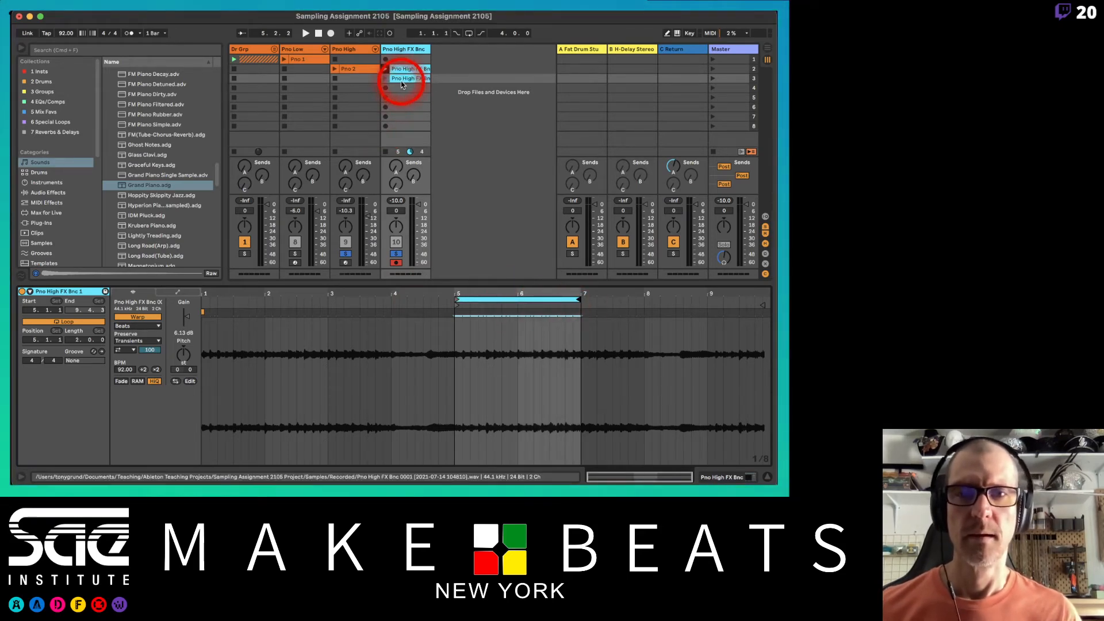
Step: Copy the two-bar clip to the fourth slot and set the copy's loop to start at 7.1.1 with a one-bar length
left_click_drag(401, 81, 401, 88)
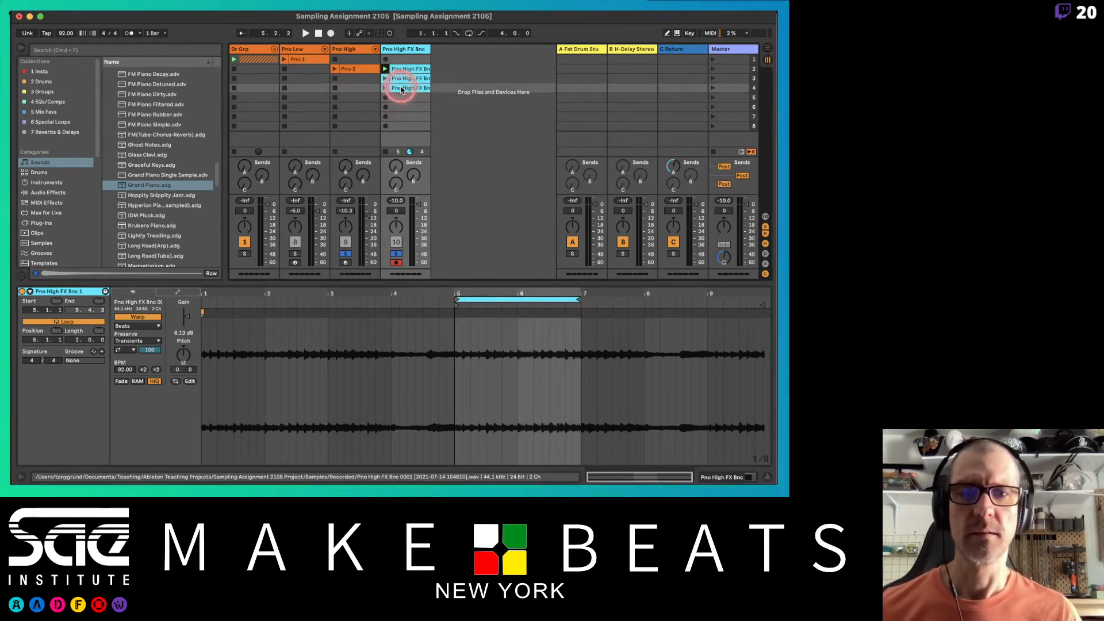
left_click(493, 300)
left_click(493, 299)
left_click_drag(493, 299, 619, 300)
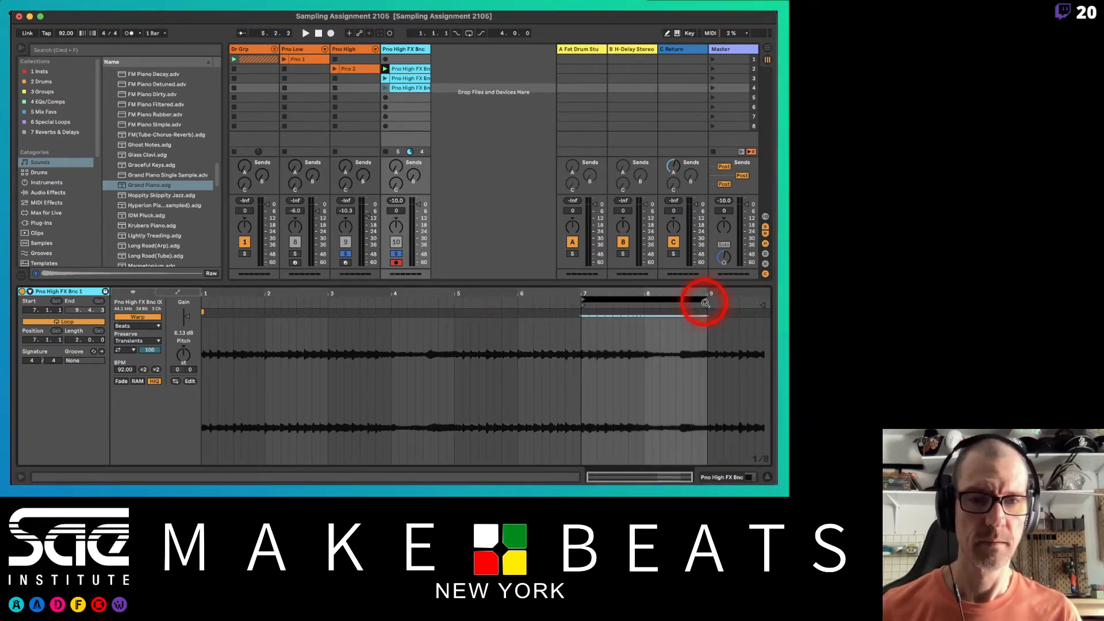
left_click_drag(702, 301, 642, 301)
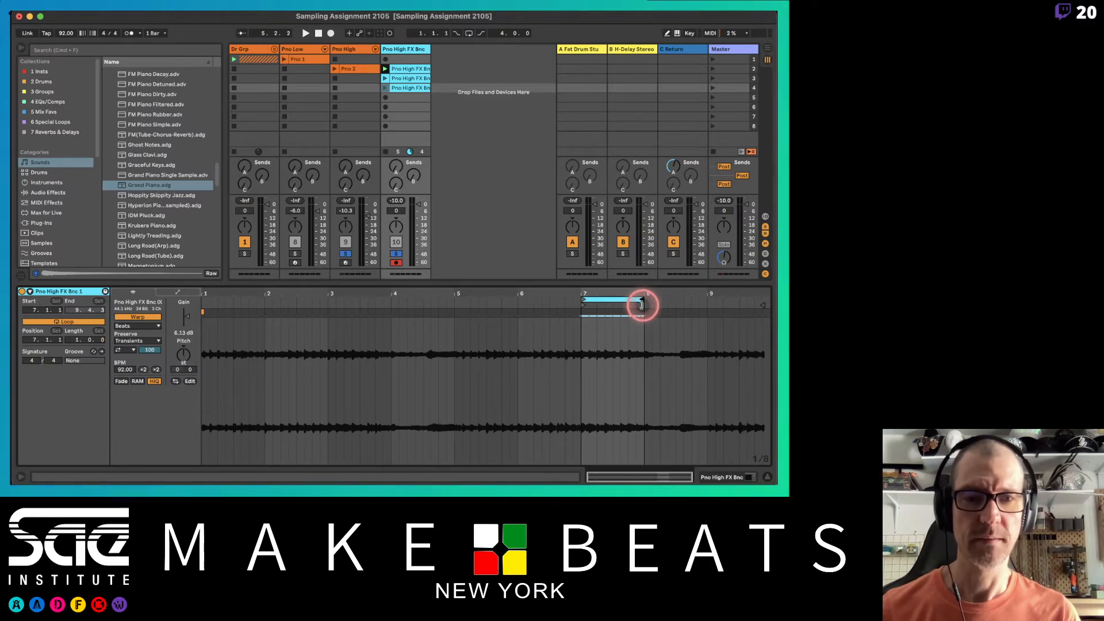
Step: Audition the bounced loop clips in the second, third and fourth slots of the Pno High FX track
left_click(386, 69)
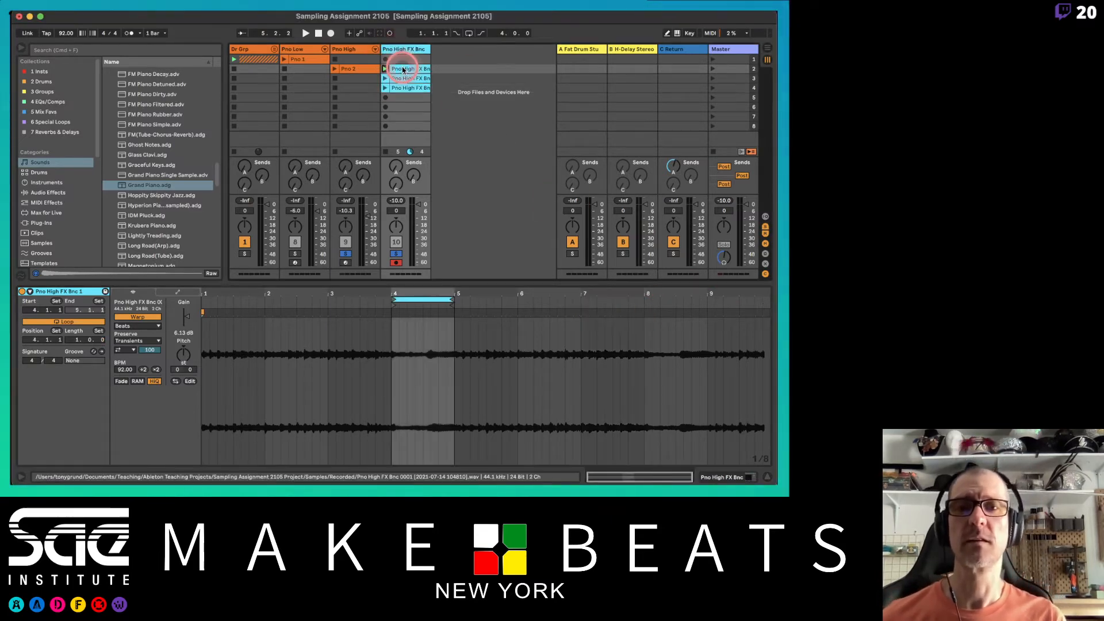
left_click(398, 69)
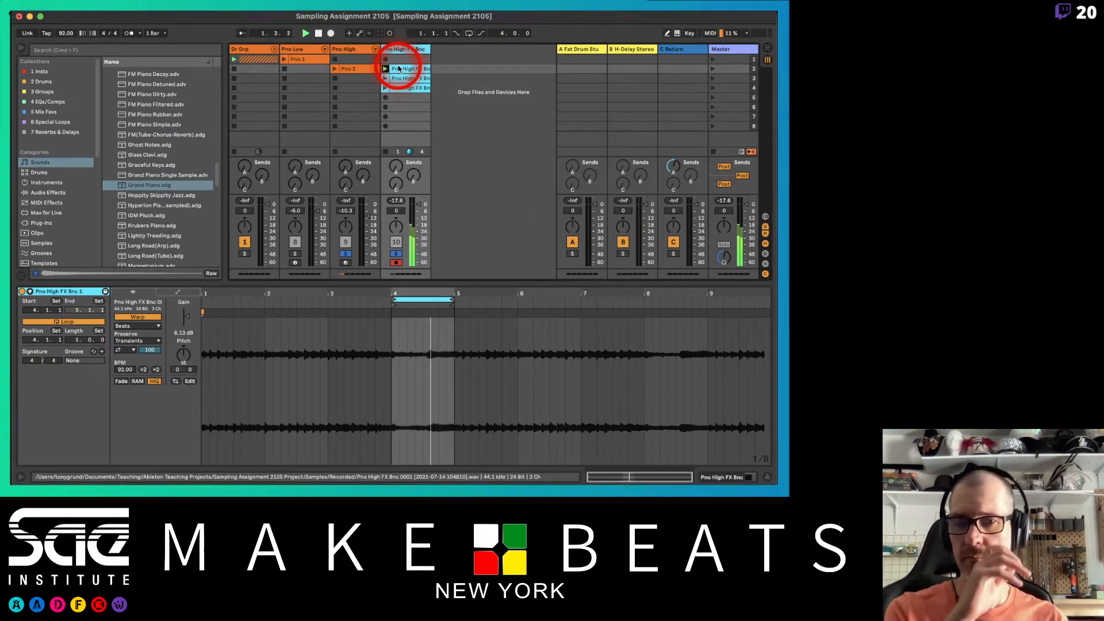
left_click(384, 78)
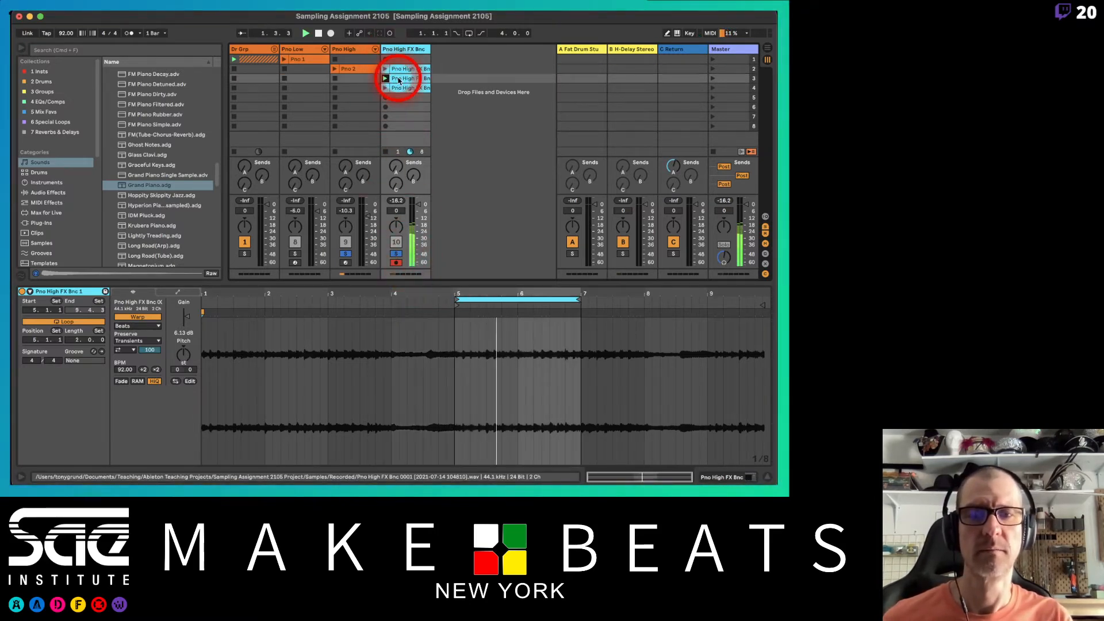
left_click(385, 87)
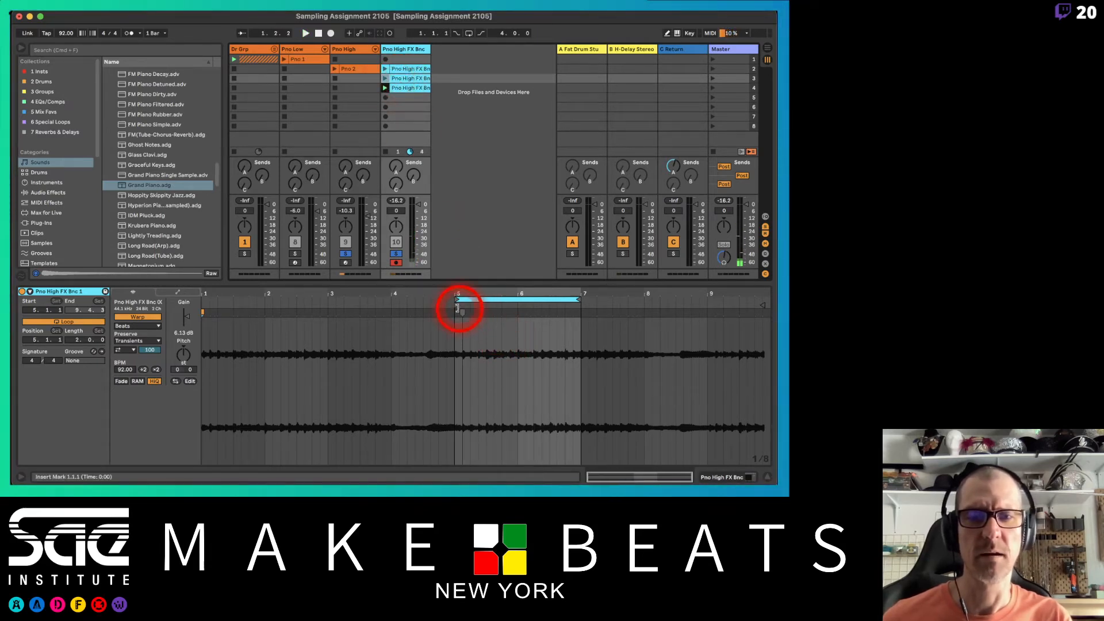
Step: Shorten the third-slot clip's loop to one bar starting at 6.1.1 and audition it and the fourth-slot clip
left_click_drag(459, 300, 520, 300)
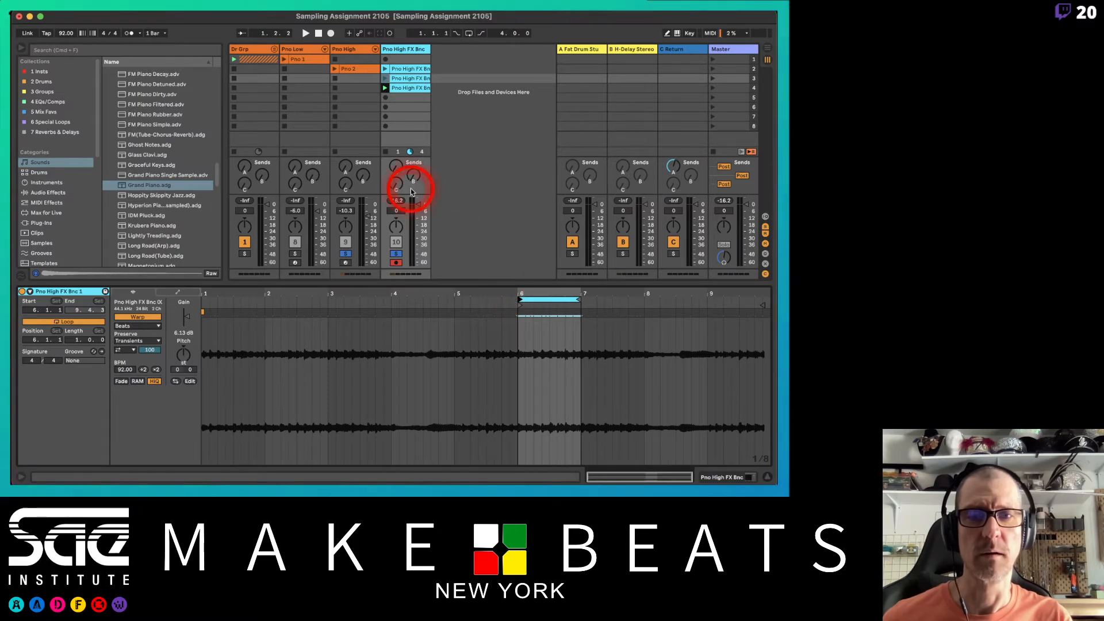
left_click(384, 79)
left_click(401, 79)
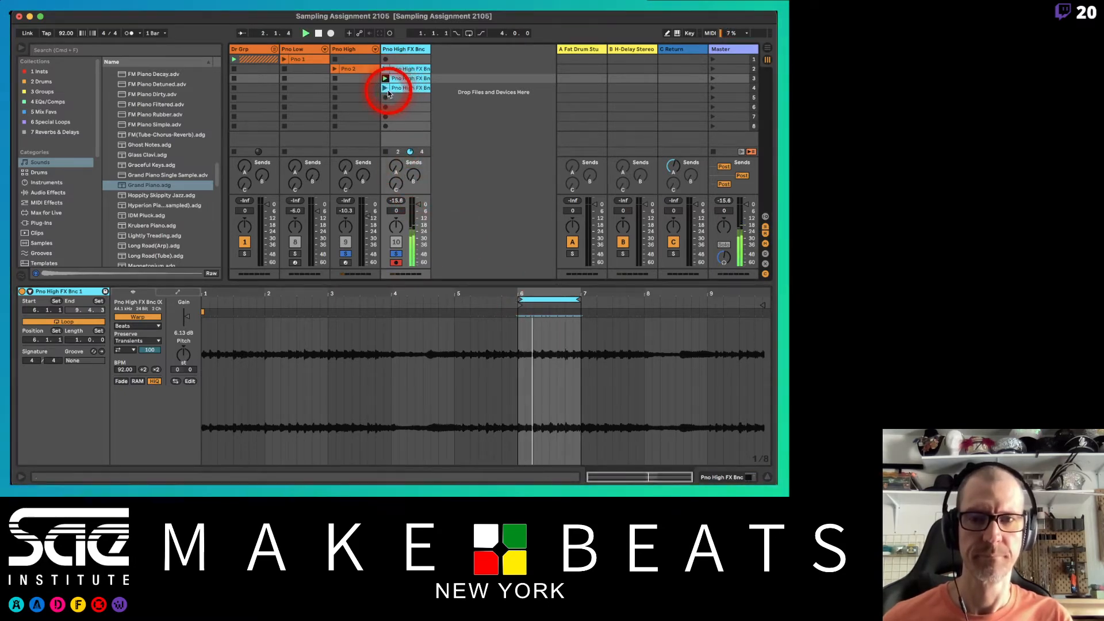
left_click(395, 88)
left_click(384, 88)
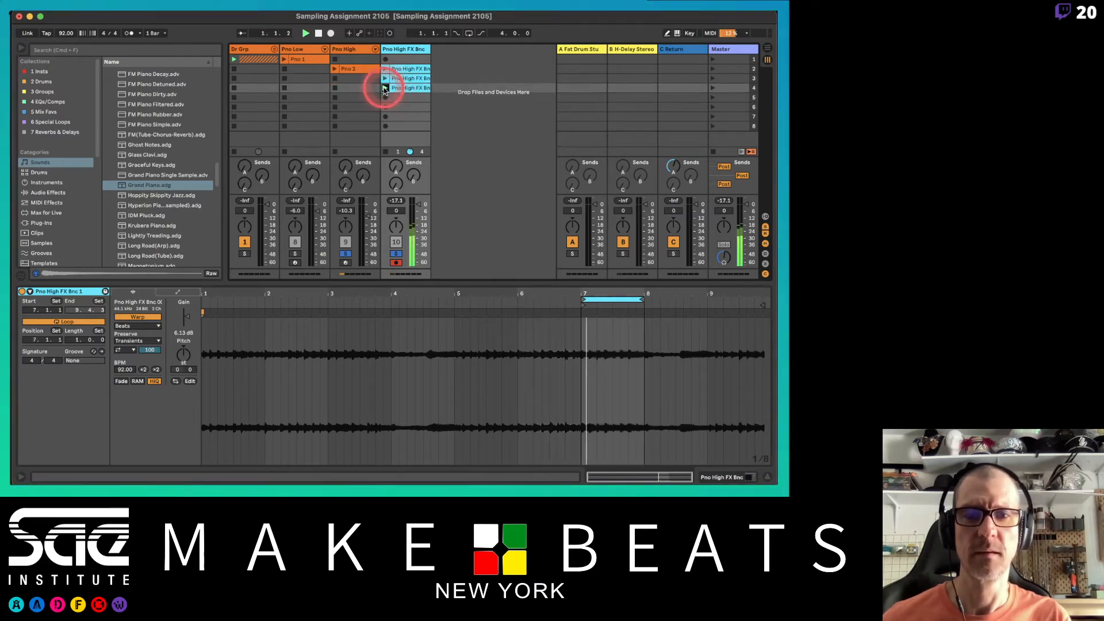
left_click(479, 130)
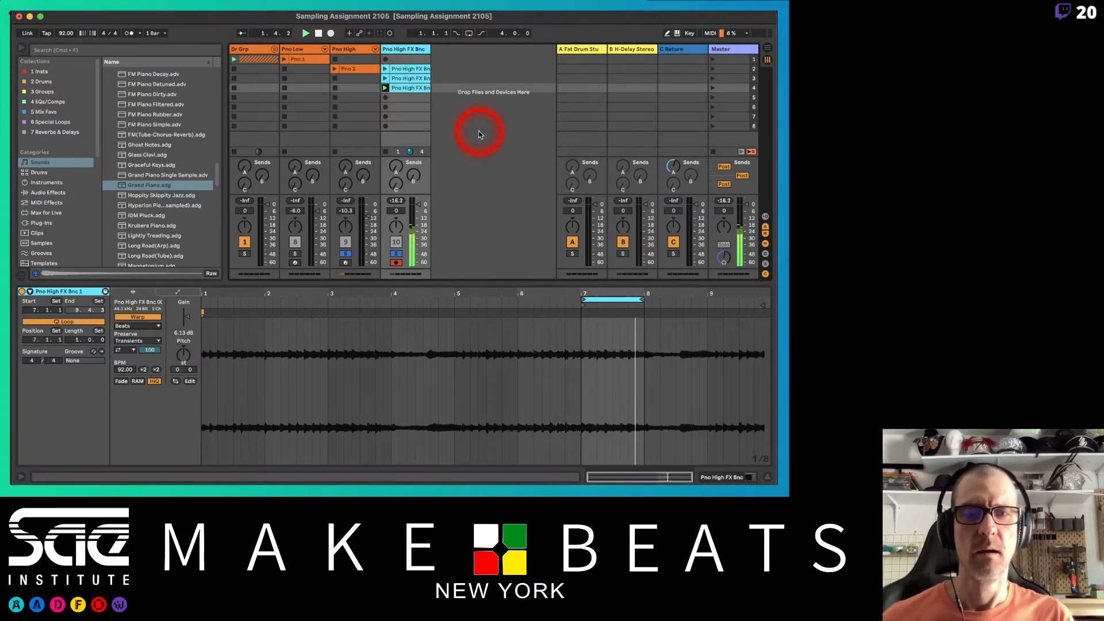
Step: Move the third- and fourth-slot clips down one slot and copy the second-slot clip into the freed third slot
left_click(407, 79)
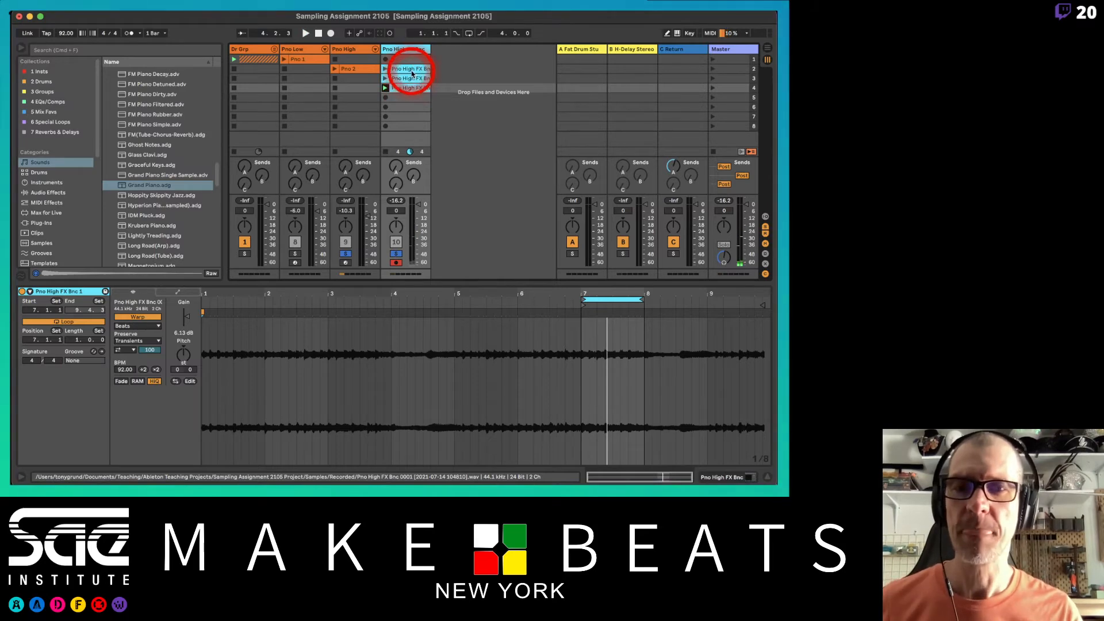
left_click(410, 69)
left_click(411, 73)
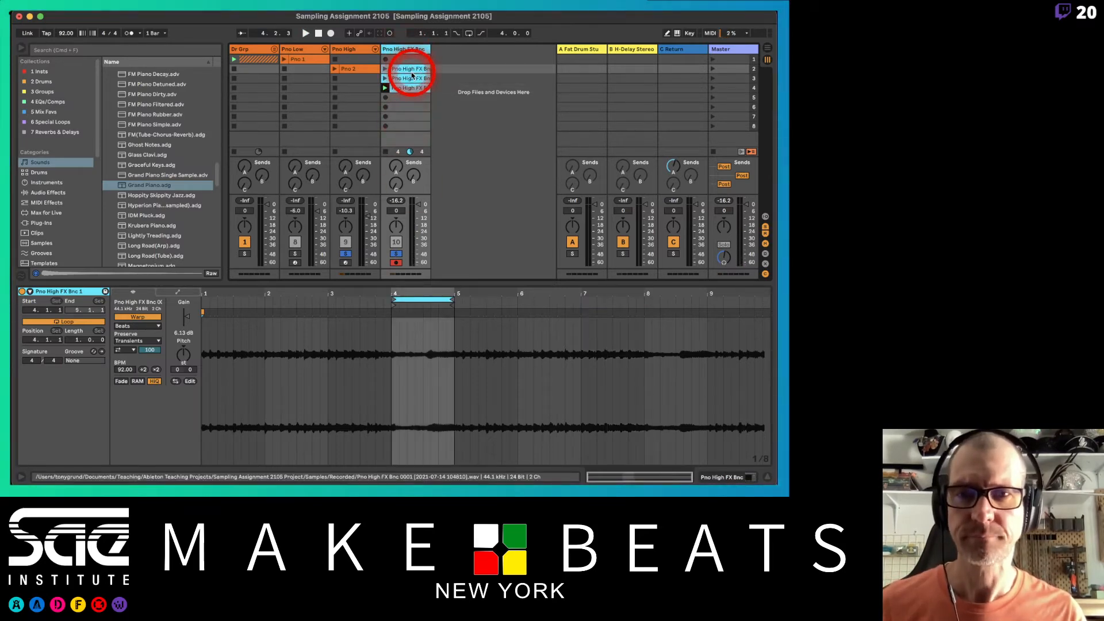
left_click(411, 79)
left_click(410, 88, "shift")
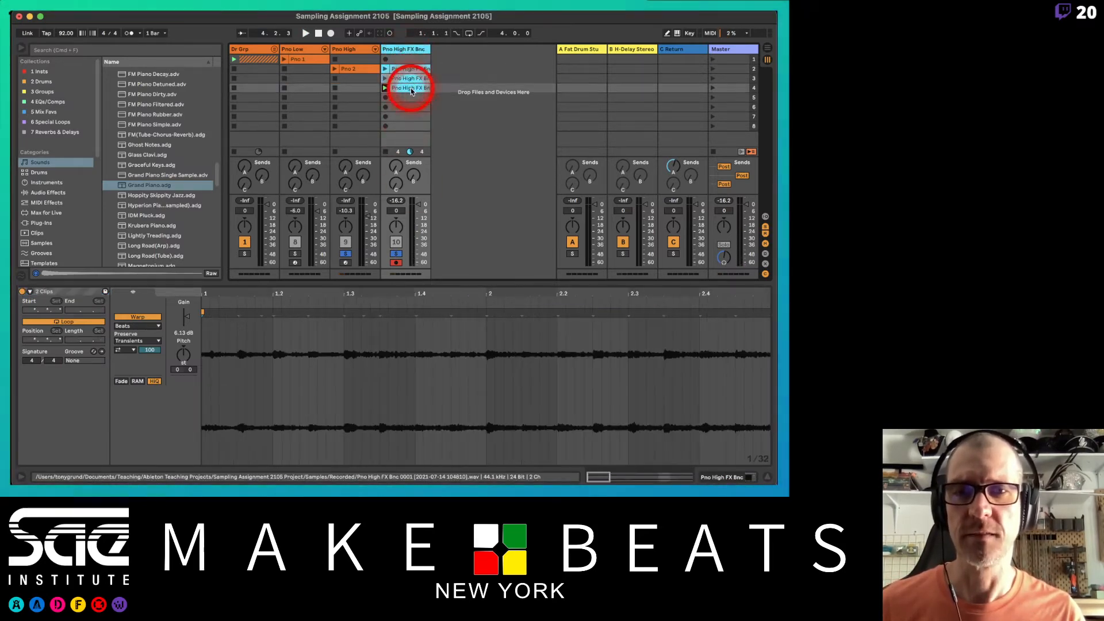
left_click_drag(410, 87, 410, 98)
left_click(410, 78)
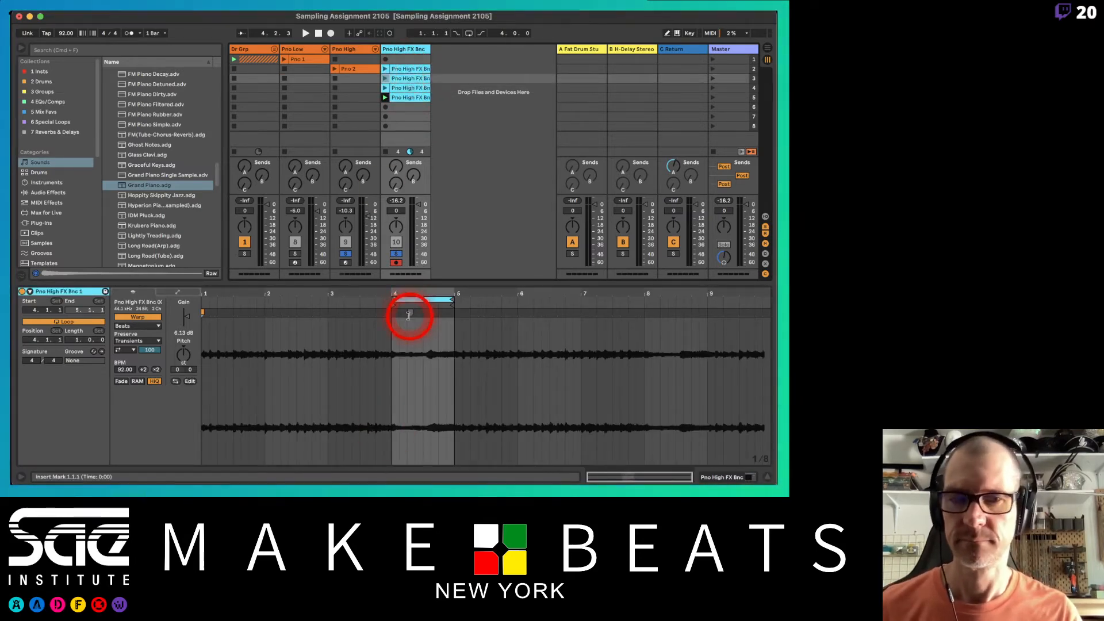
Step: Move the third-slot copy's one-bar loop to 8.1.1, with the clip start at 8.3.1, and play it
left_click_drag(419, 299, 679, 304)
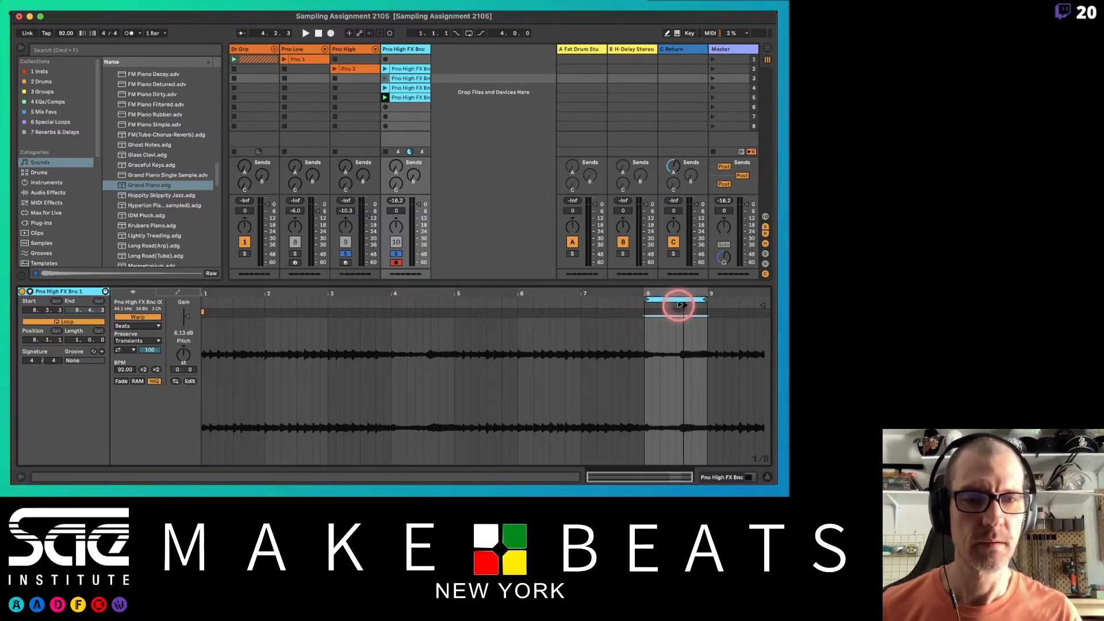
left_click(386, 96)
key("space")
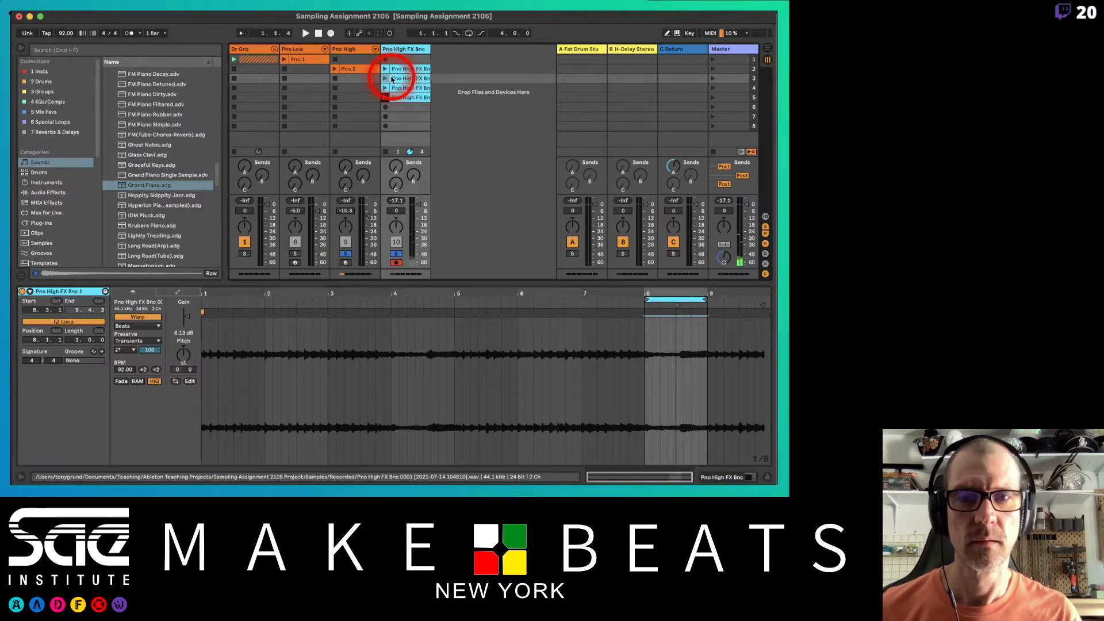
left_click(385, 78)
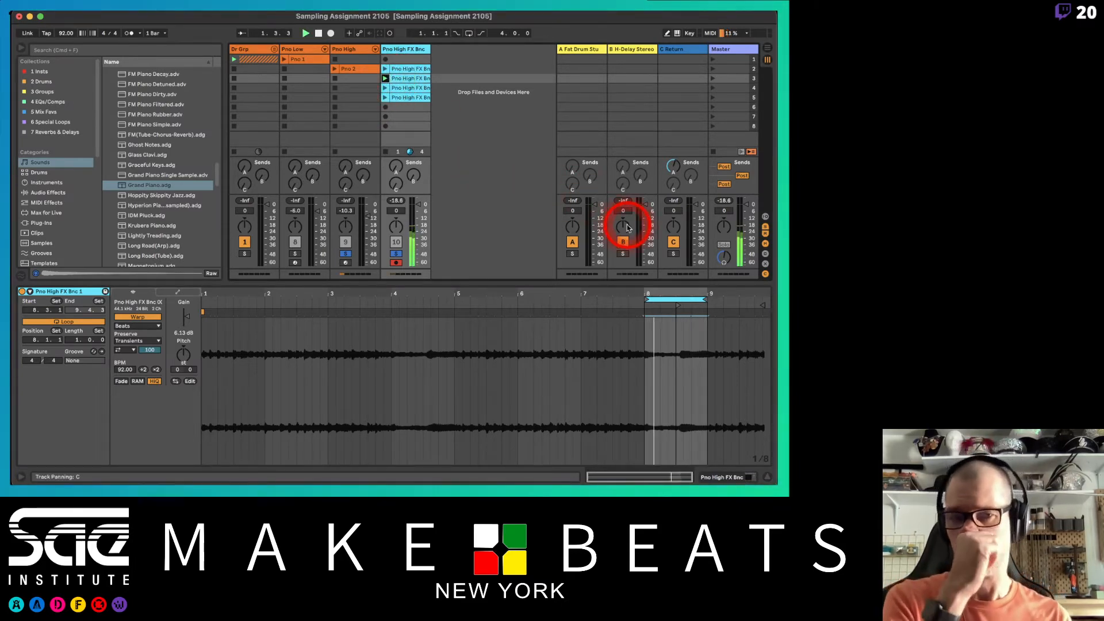
mouse_move(696, 292)
left_mouse_down()
mouse_move(696, 313)
mouse_move(633, 292)
mouse_move(569, 316)
mouse_move(558, 292)
left_mouse_up()
key("space")
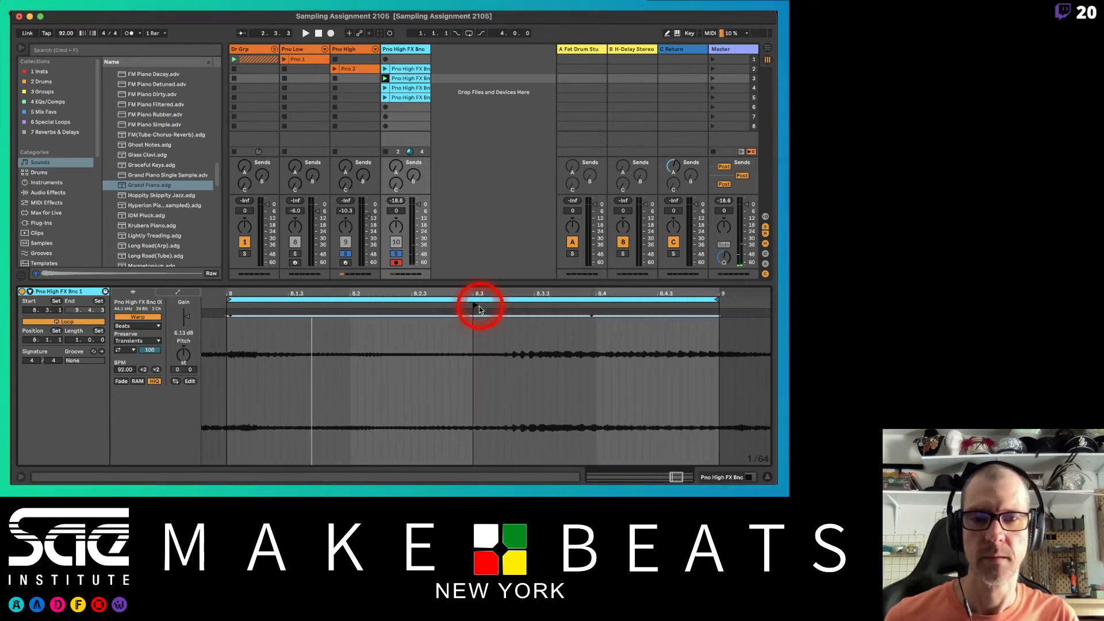
Step: Set the third-slot copy's start marker and loop start to 8.3.2, shorten the loop to 0.1.3 and audition it
left_click_drag(475, 307, 499, 309)
left_click(502, 309)
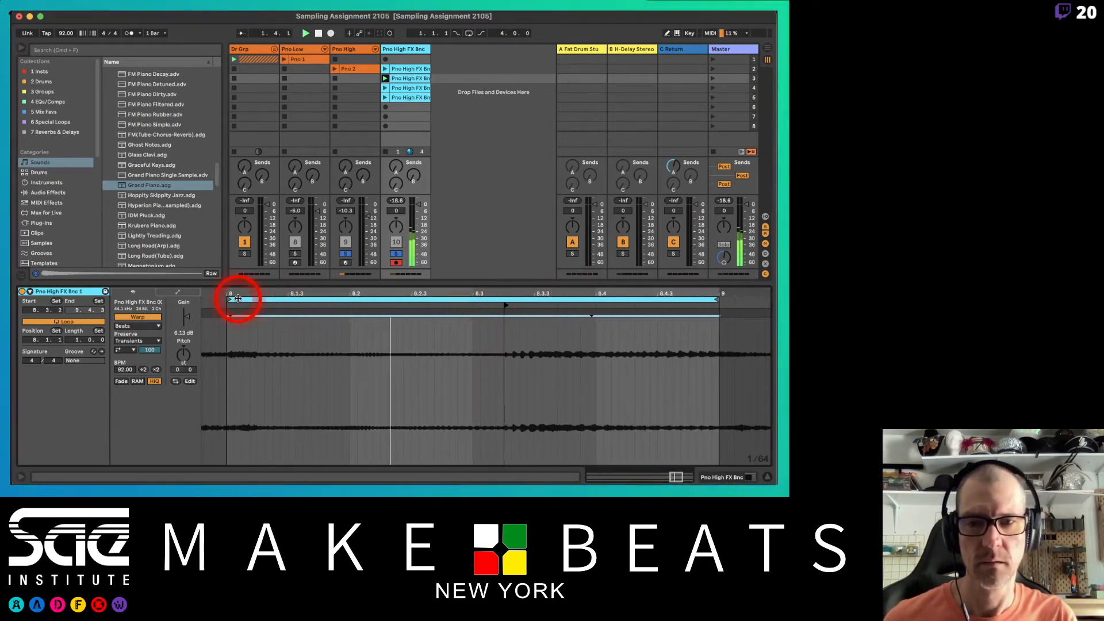
key("space")
left_click_drag(266, 294, 439, 300)
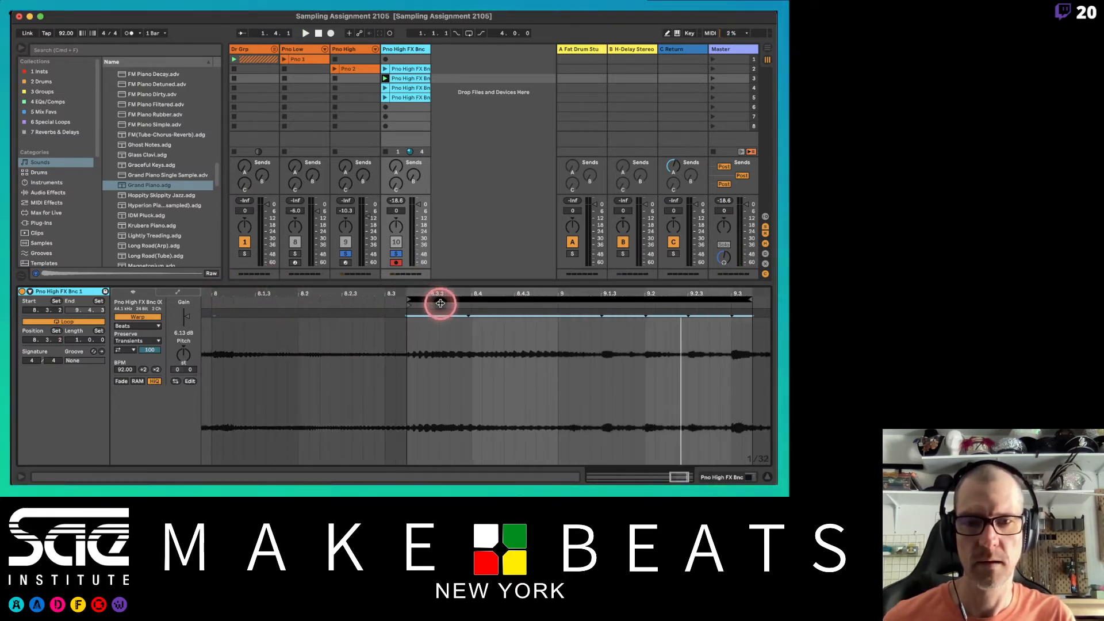
mouse_move(749, 299)
left_mouse_down()
mouse_move(576, 310)
mouse_move(595, 314)
mouse_move(558, 322)
left_mouse_up()
key("space")
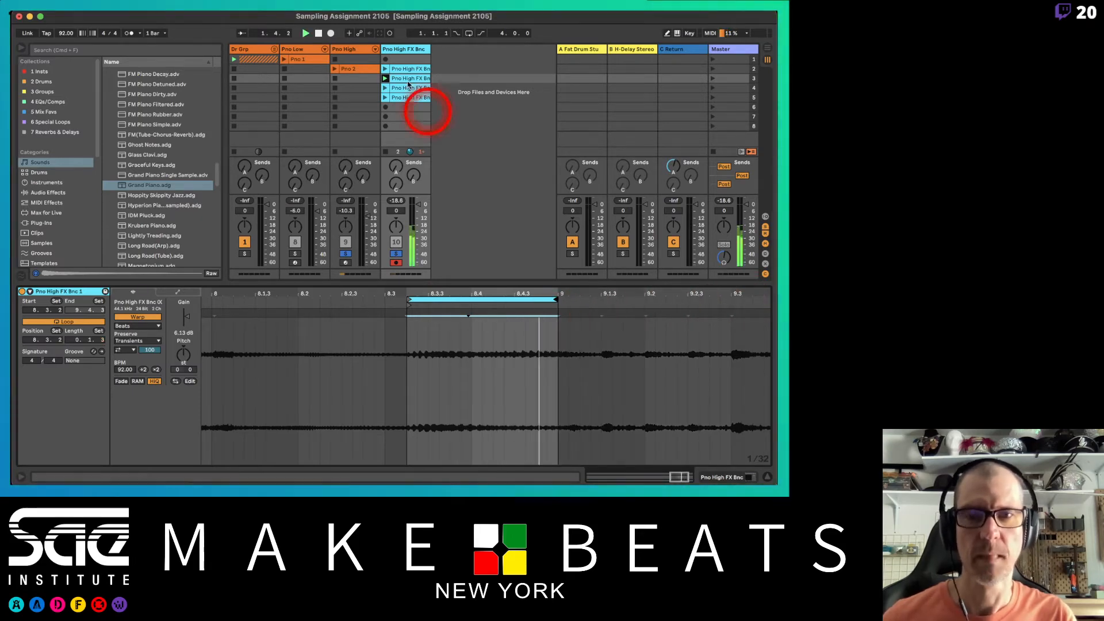
key("space")
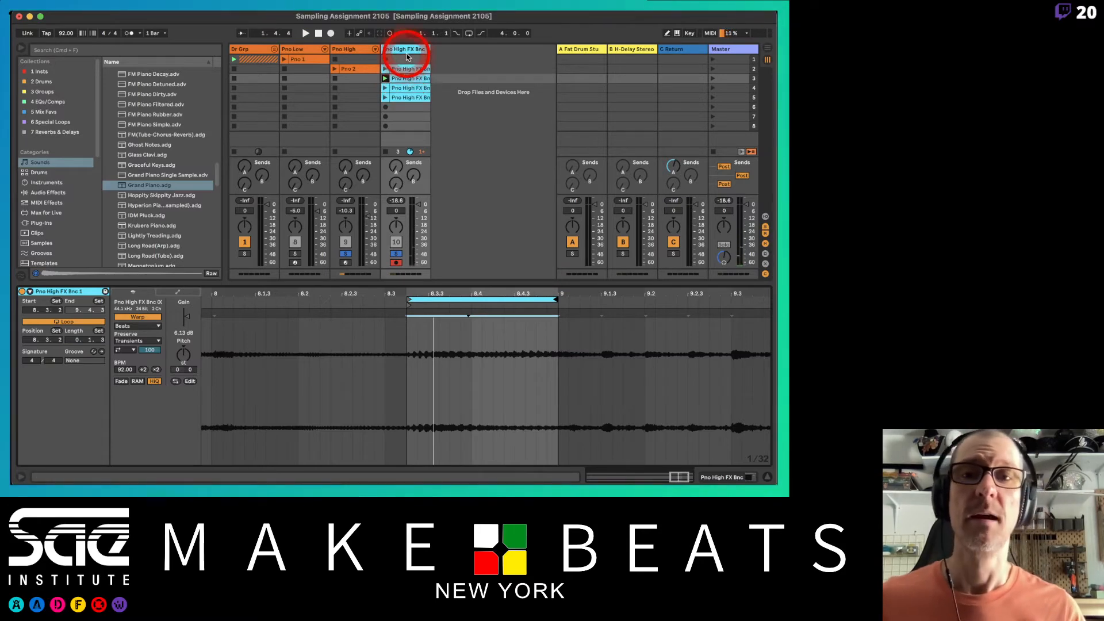
Step: Crop the four bounced loop clips to their loop regions and review each cropped clip
left_click(406, 69)
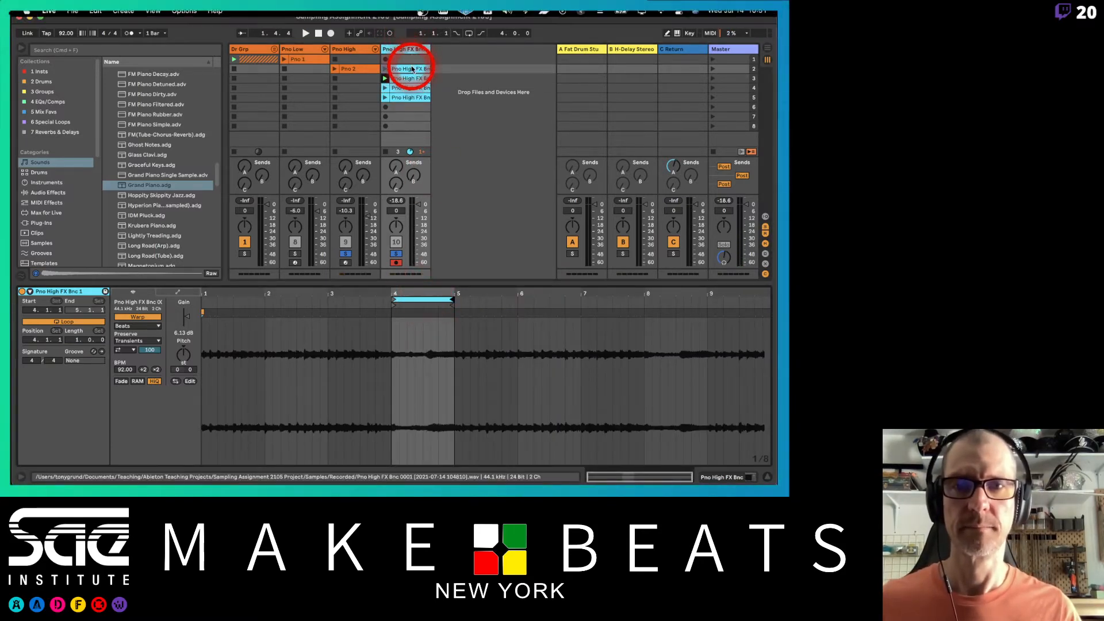
left_click(412, 101, "shift")
right_click(412, 101)
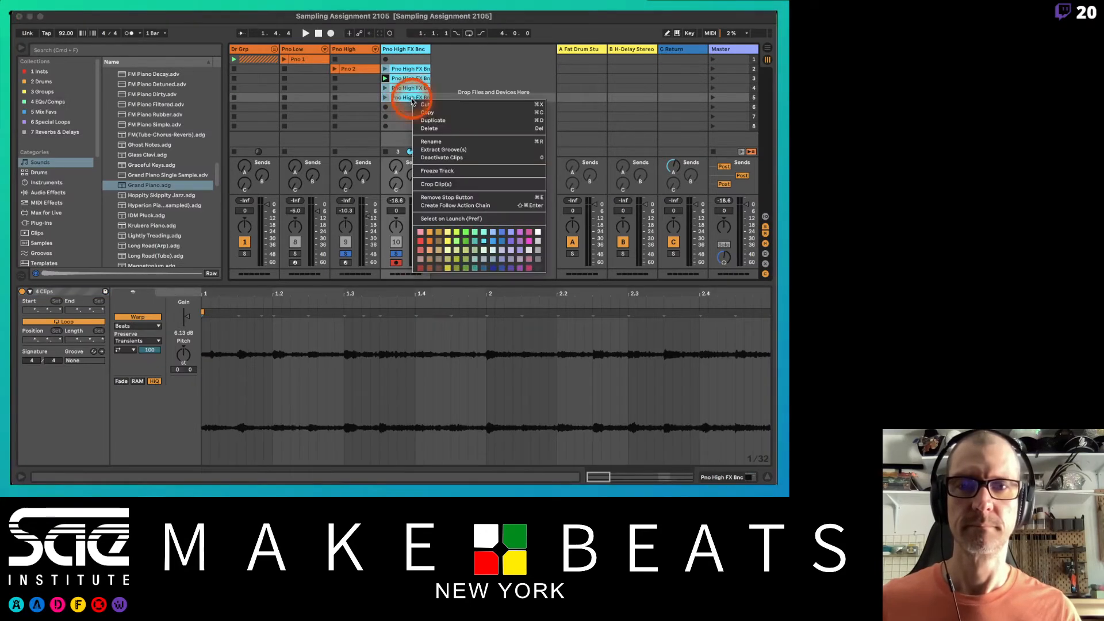
left_click(446, 177)
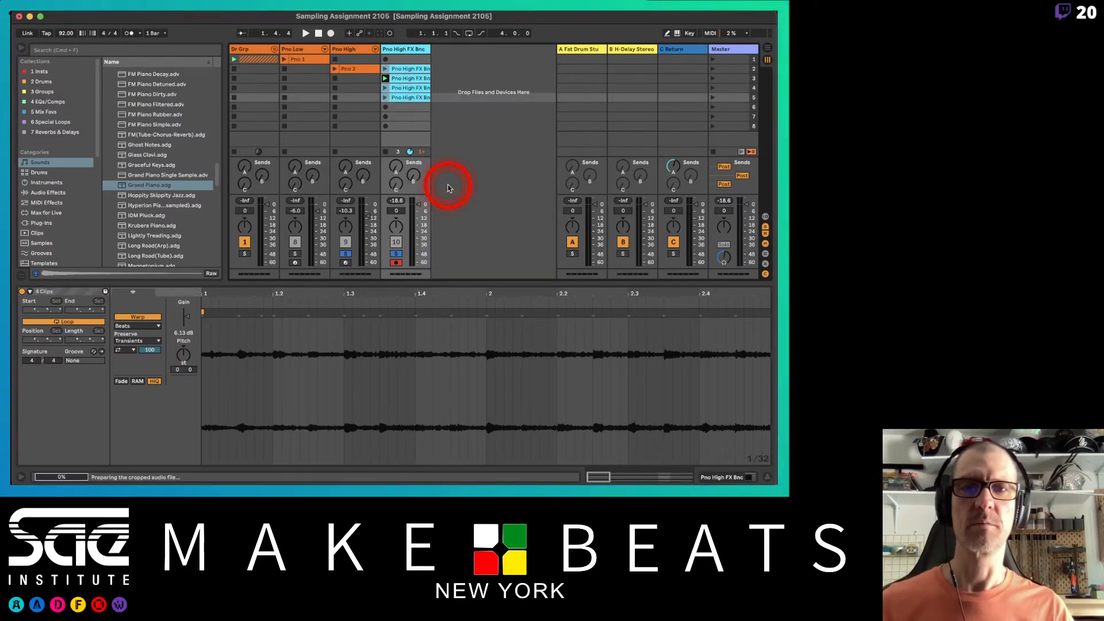
left_click(411, 69)
left_click(411, 69)
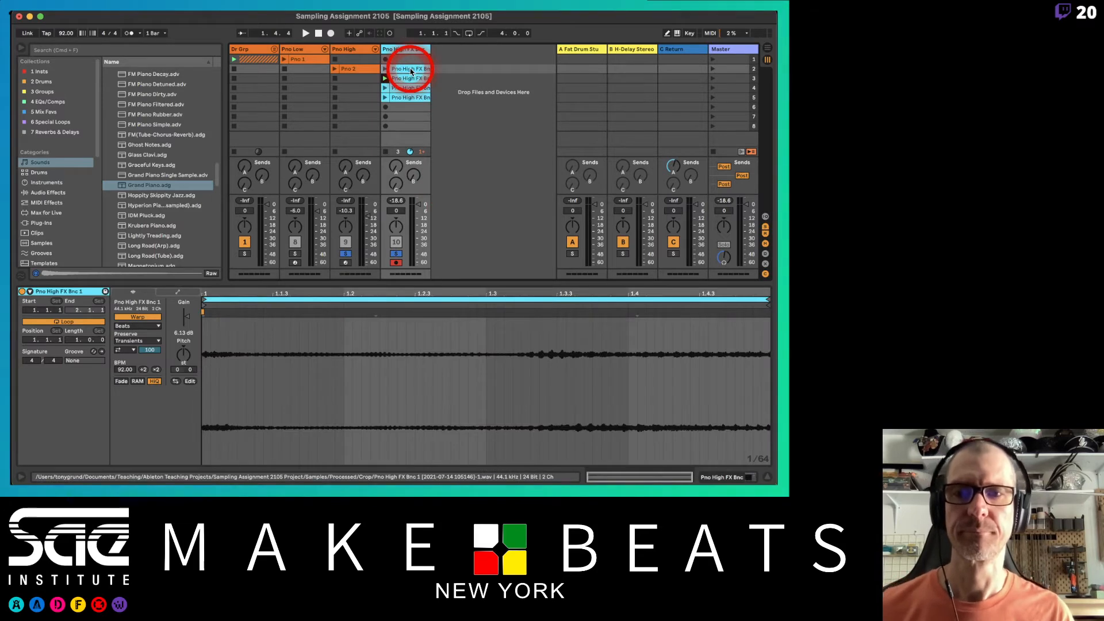
left_click(411, 79)
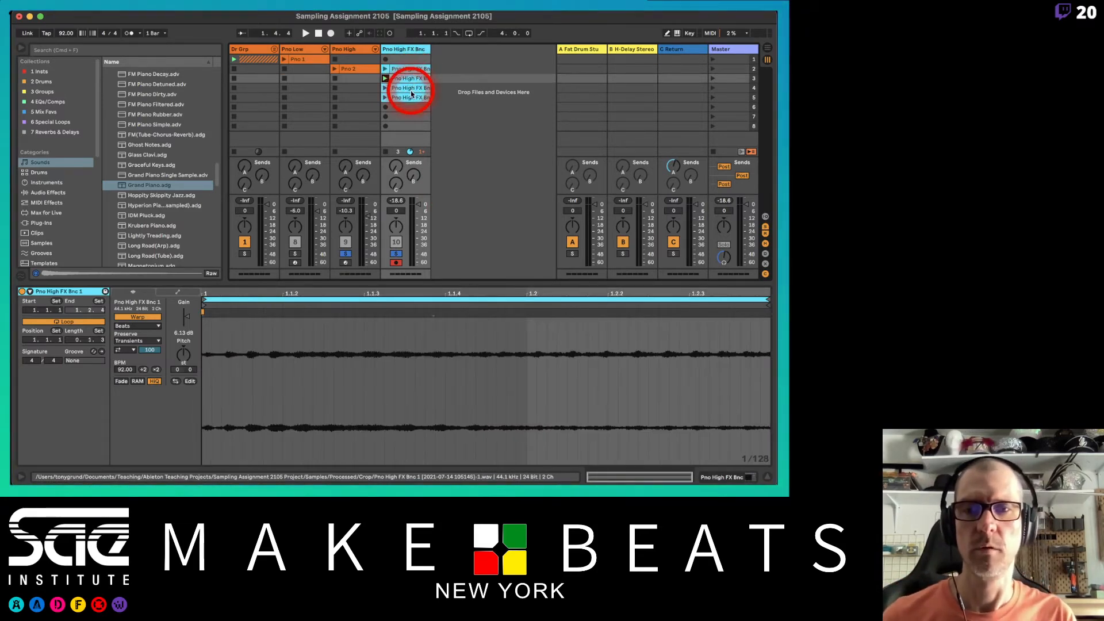
left_click(411, 90)
left_click(411, 99)
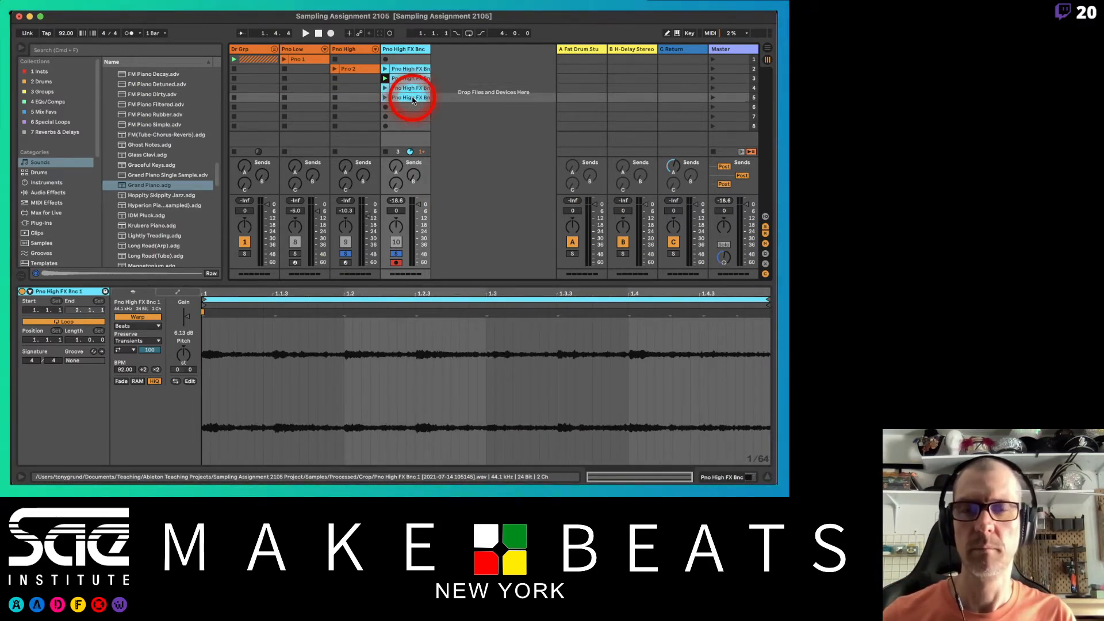
left_click(405, 70)
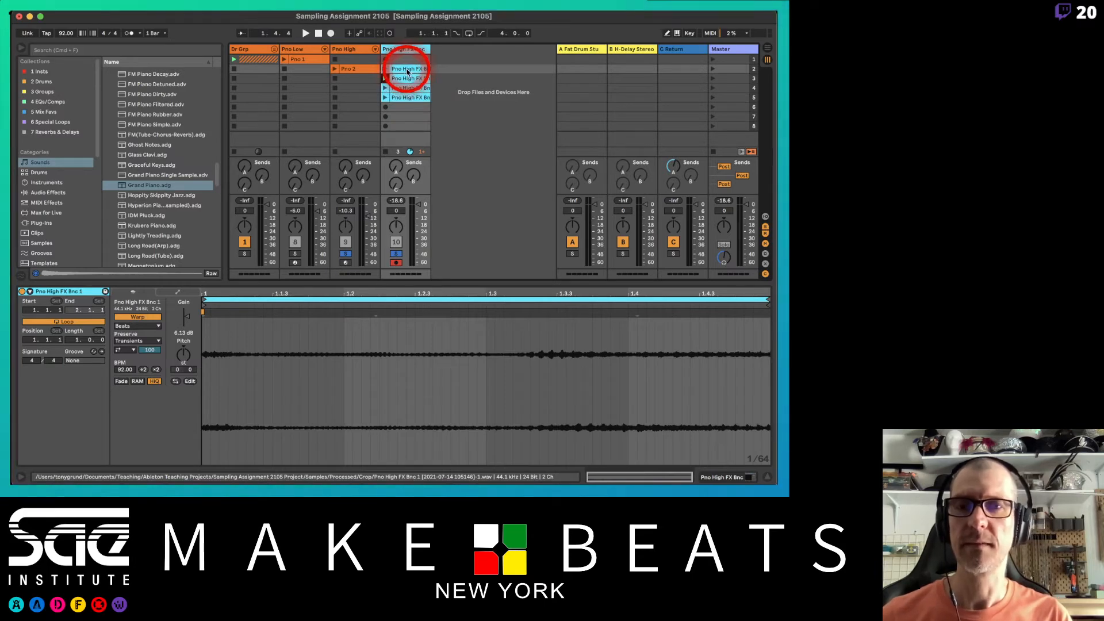
Step: Add a MIDI track after the bounced piano track and delete its NLS Channel Stereo device
left_click(406, 49)
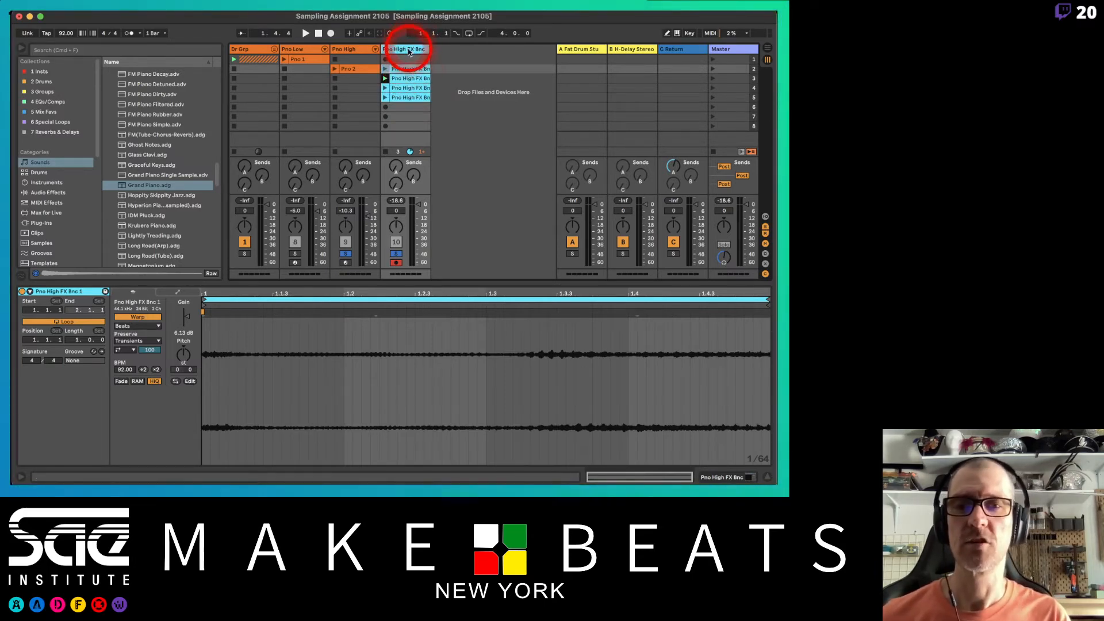
left_click(407, 50)
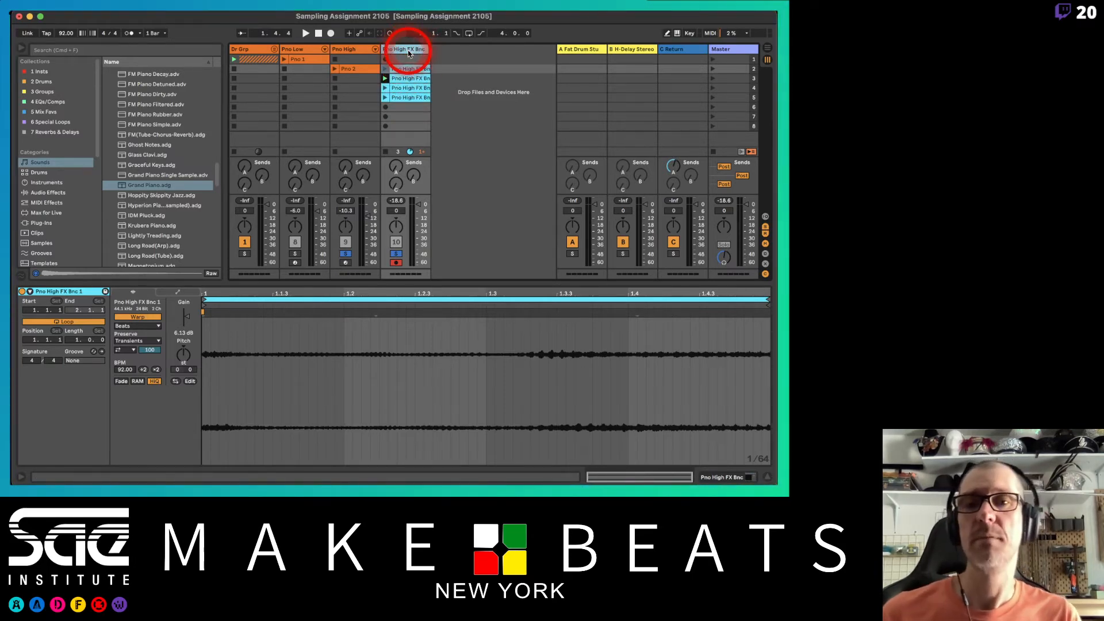
key("super+shift+t")
left_click(450, 52)
left_click(447, 53)
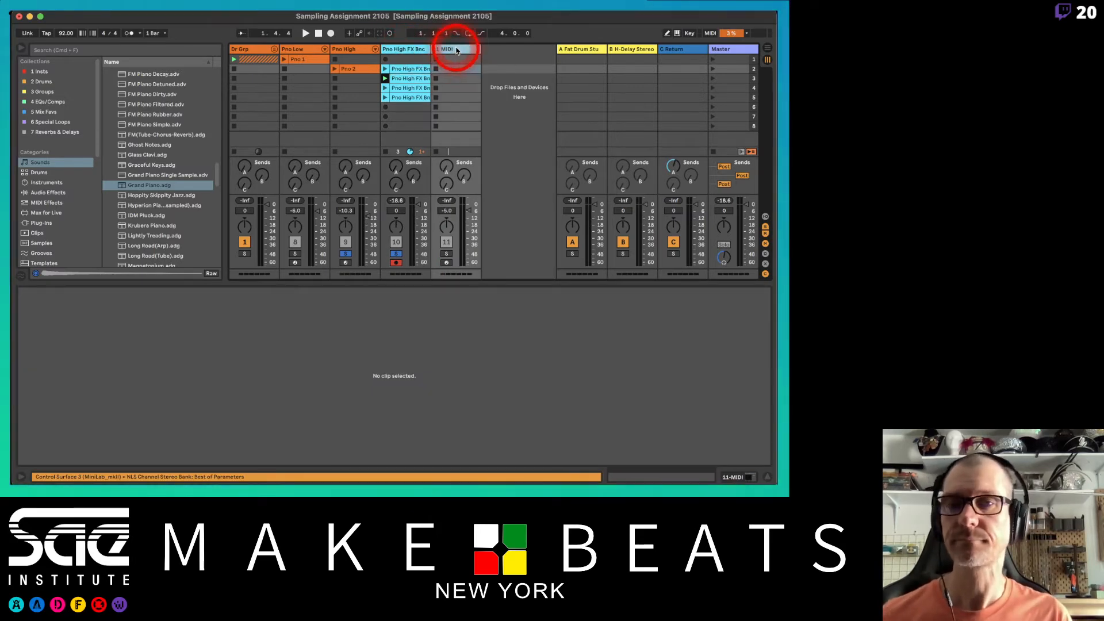
double_click(457, 51)
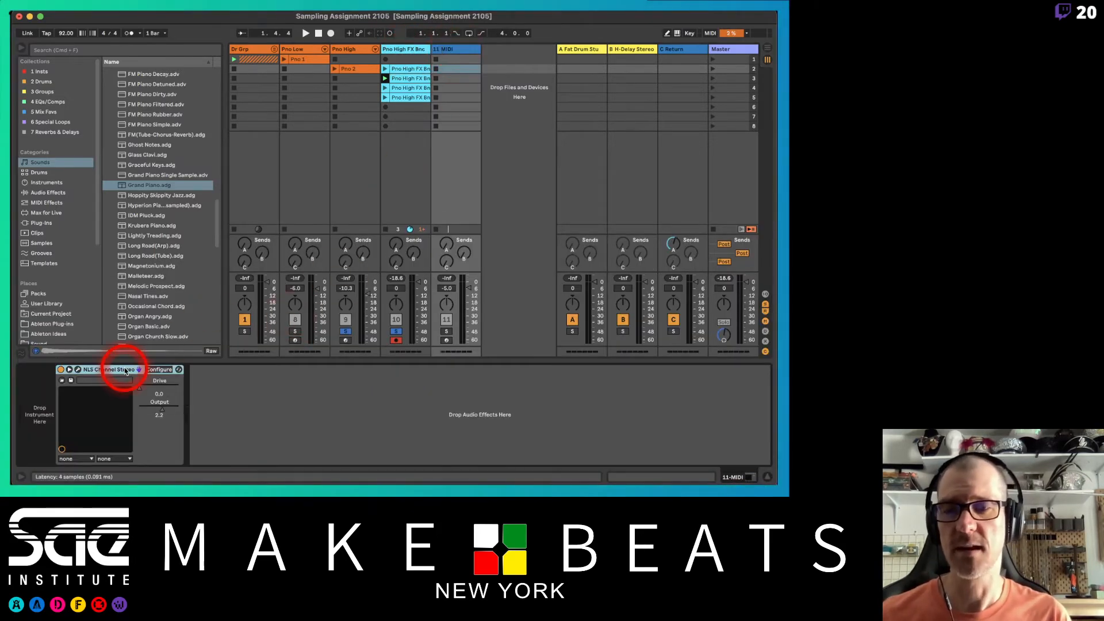
key("Delete")
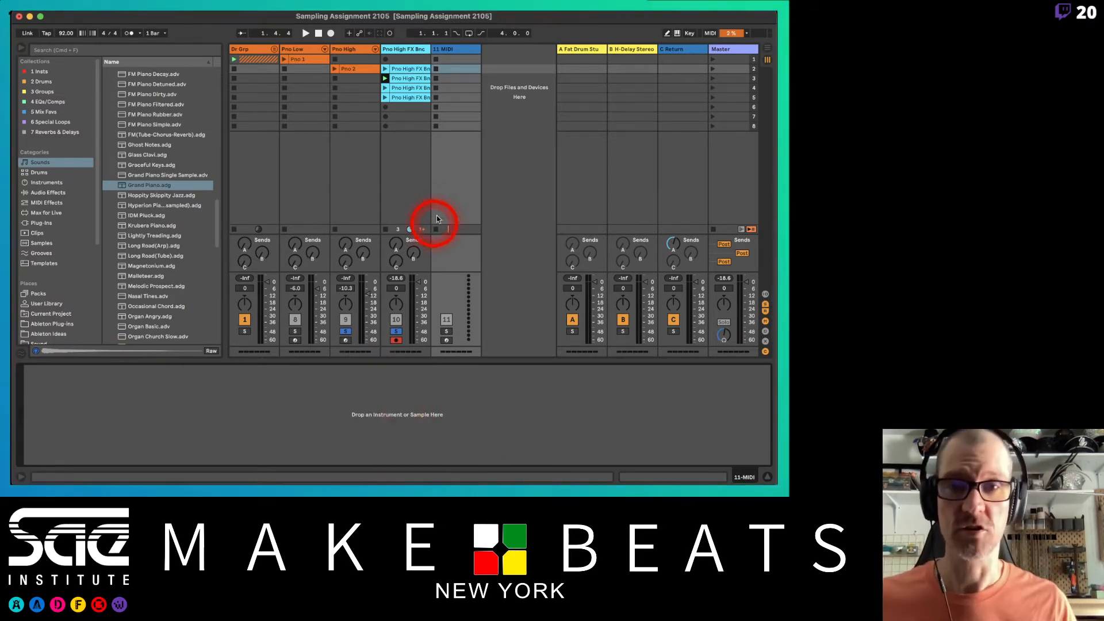
Step: Load the cropped second-slot clip into a Simpler on the new MIDI track and toggle its Warp setting
left_click(422, 86)
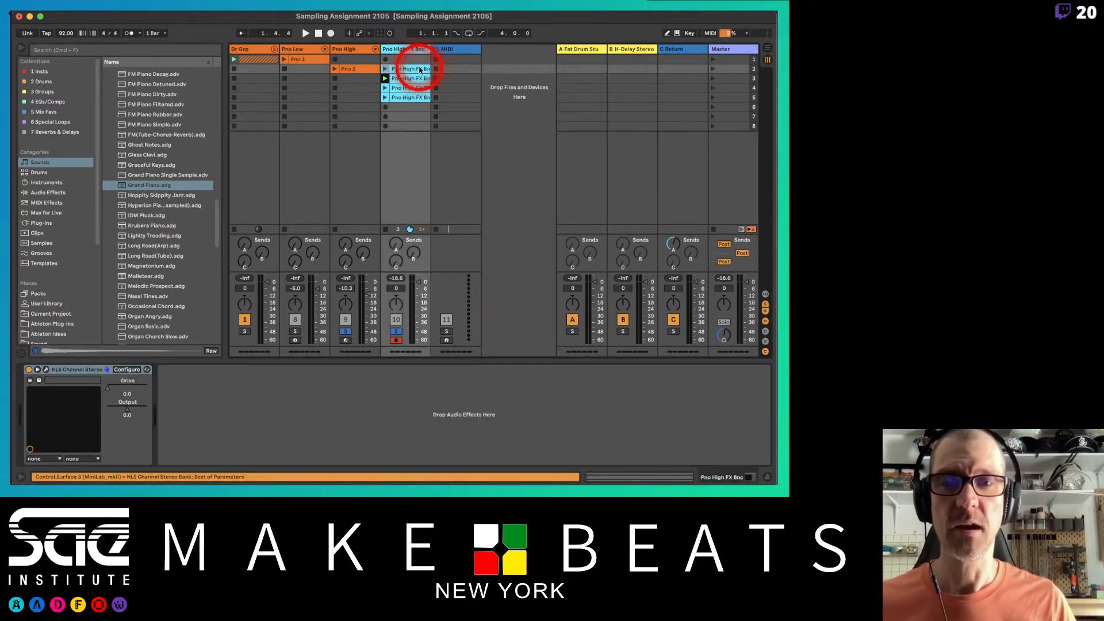
left_click_drag(418, 69, 350, 397)
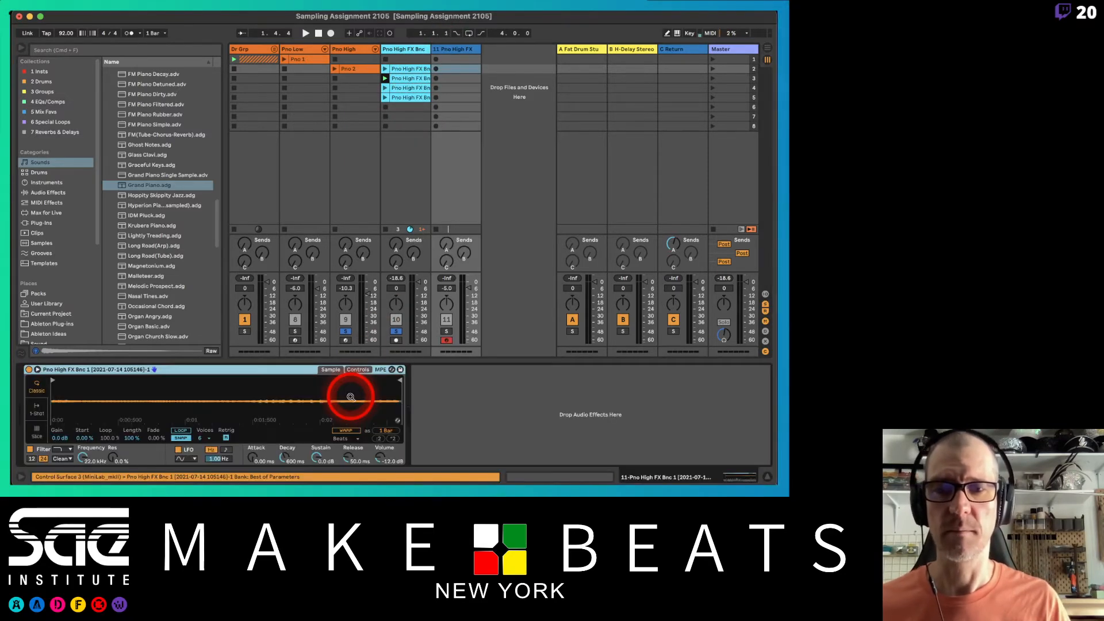
left_click(345, 430)
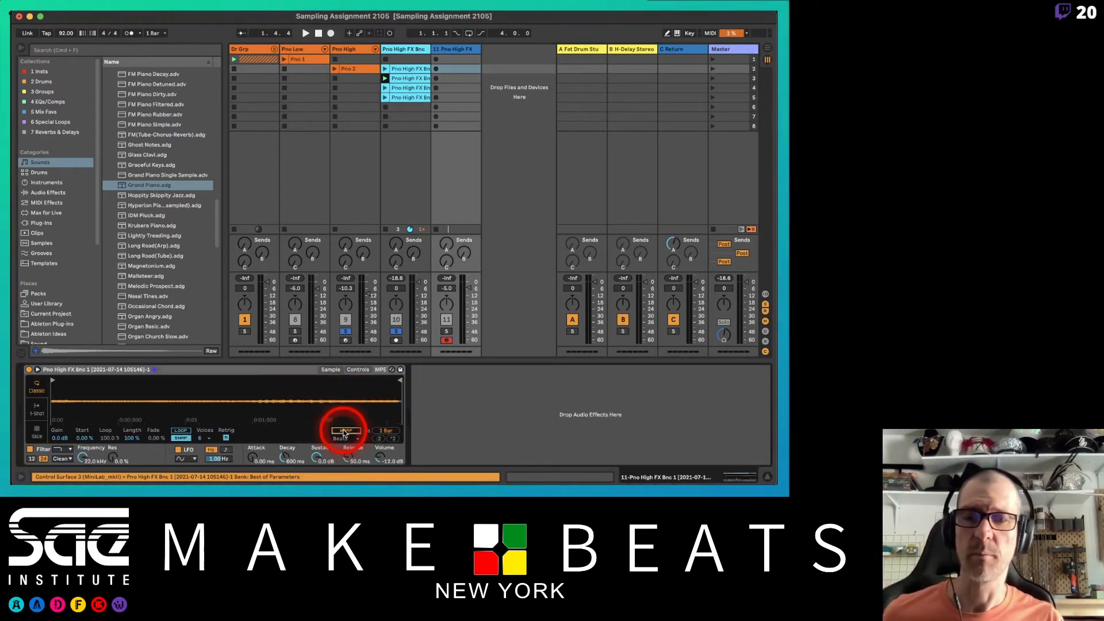
Step: Set the Simpler's warp mode to Complex and solo the Simpler track
left_click(345, 439)
left_click(345, 423)
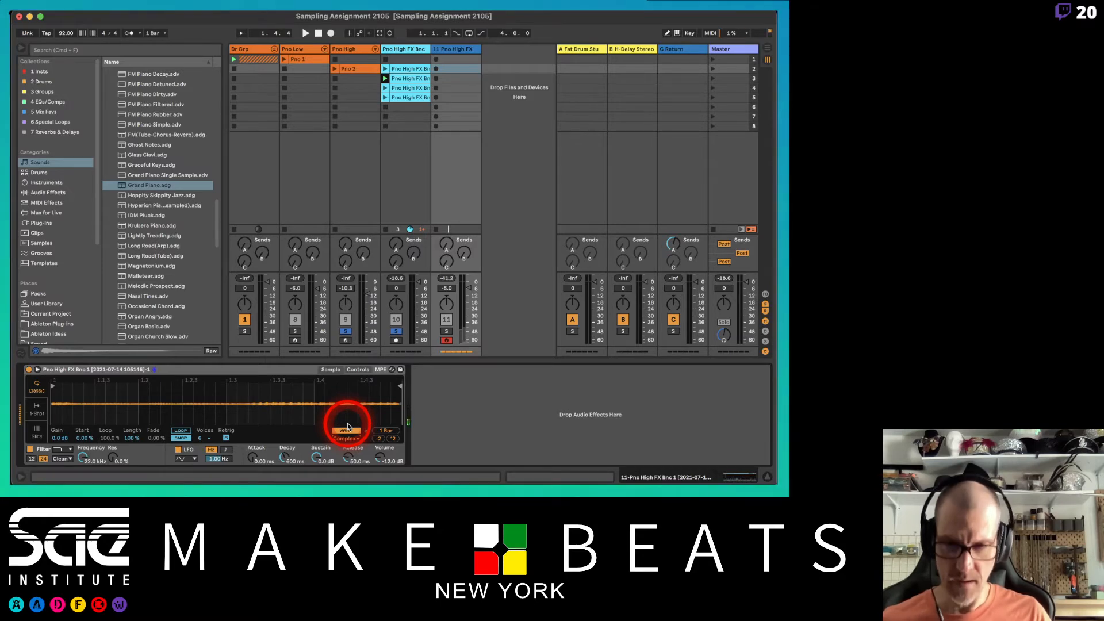
left_click(445, 336)
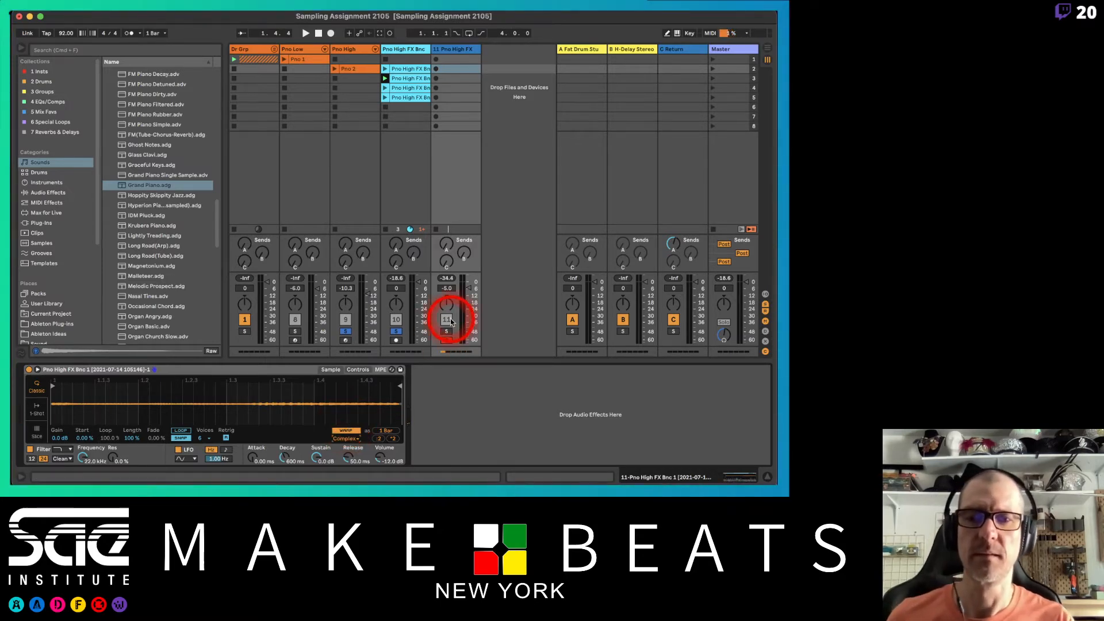
left_click(444, 334)
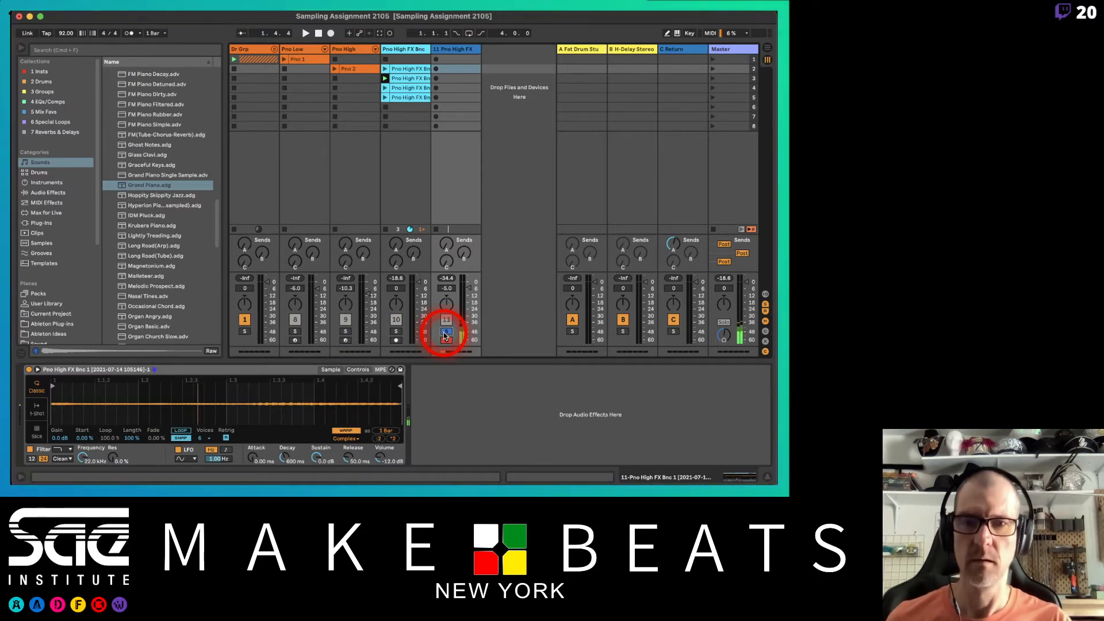
Step: Audition the Simpler, raise its volume to 0.57 dB in its controls, and stop the bounced piano clip
left_click(464, 307)
left_click(414, 394)
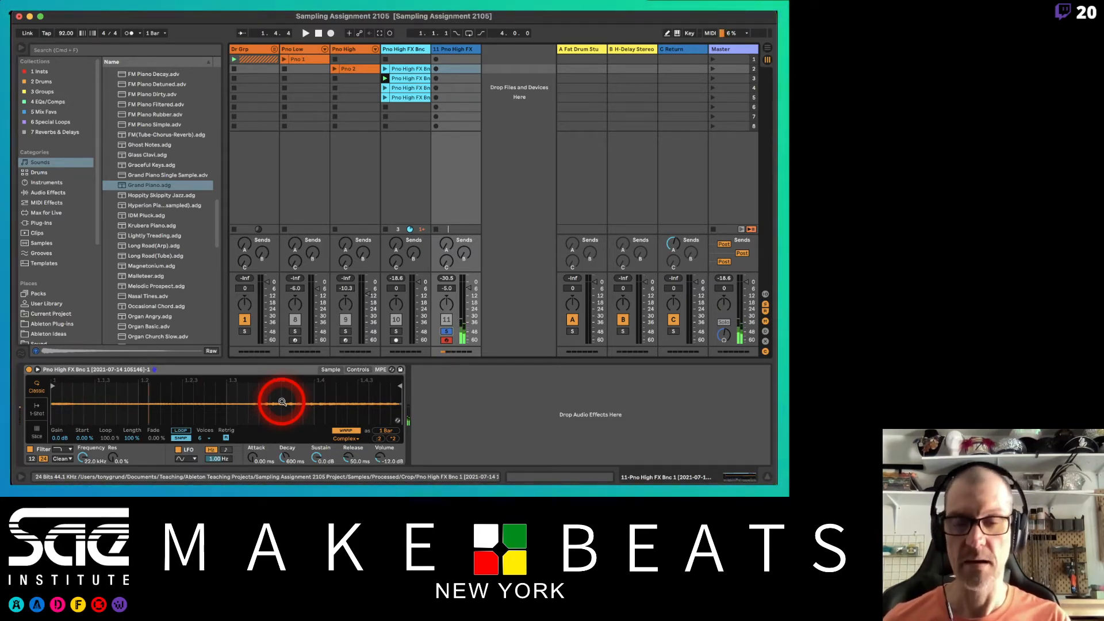
left_click(365, 370)
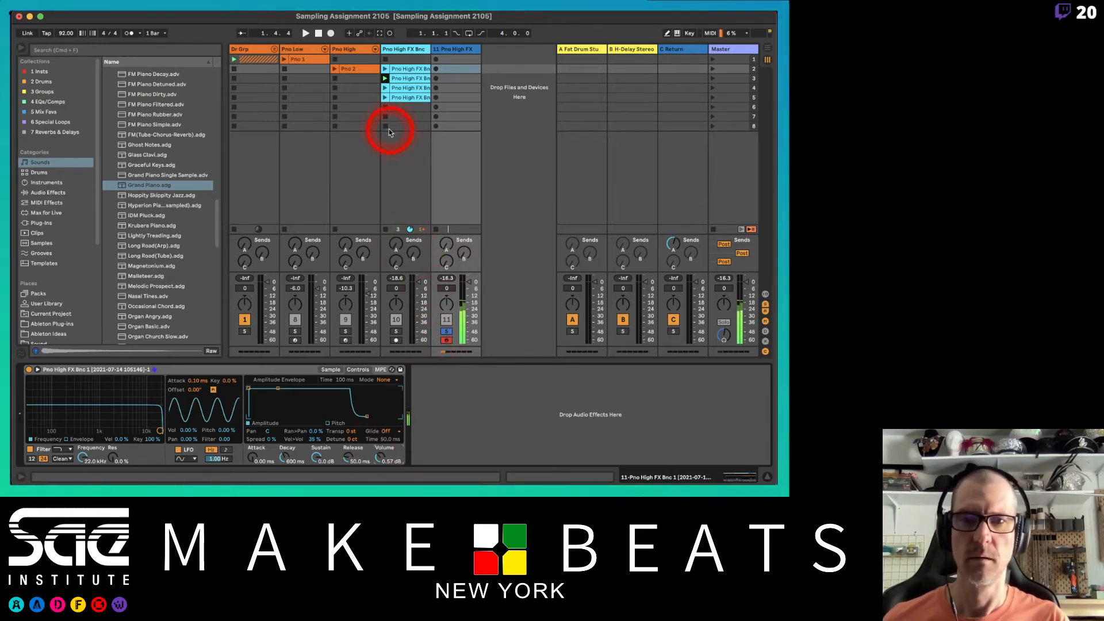
key("space")
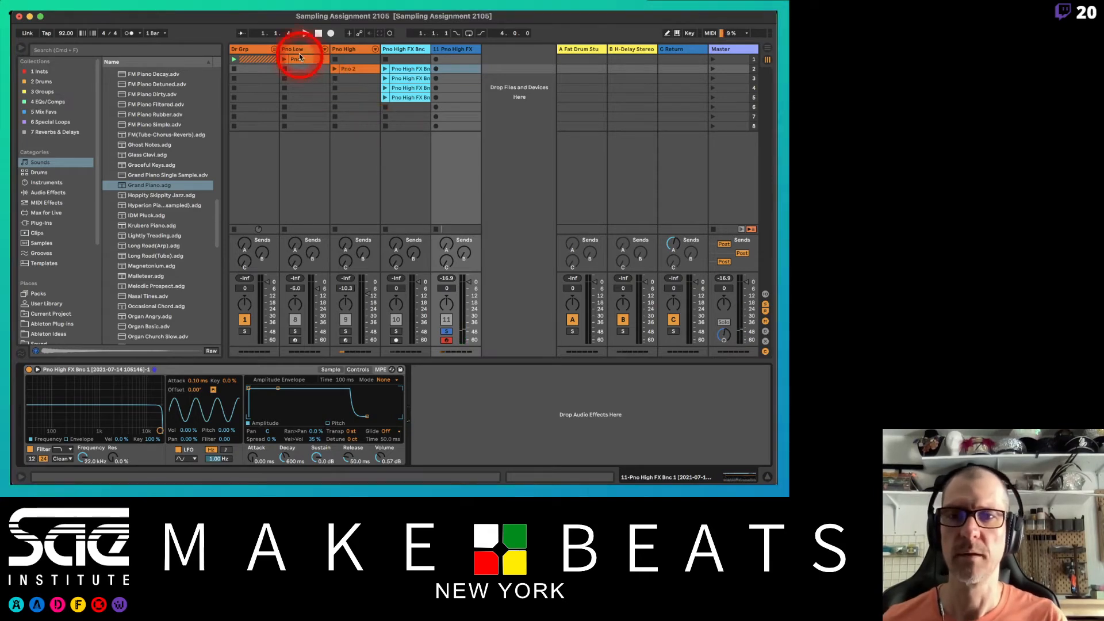
Step: Unsolo the Simpler track and record a four-bar MIDI part into its second slot over the drum groove
left_click(446, 331)
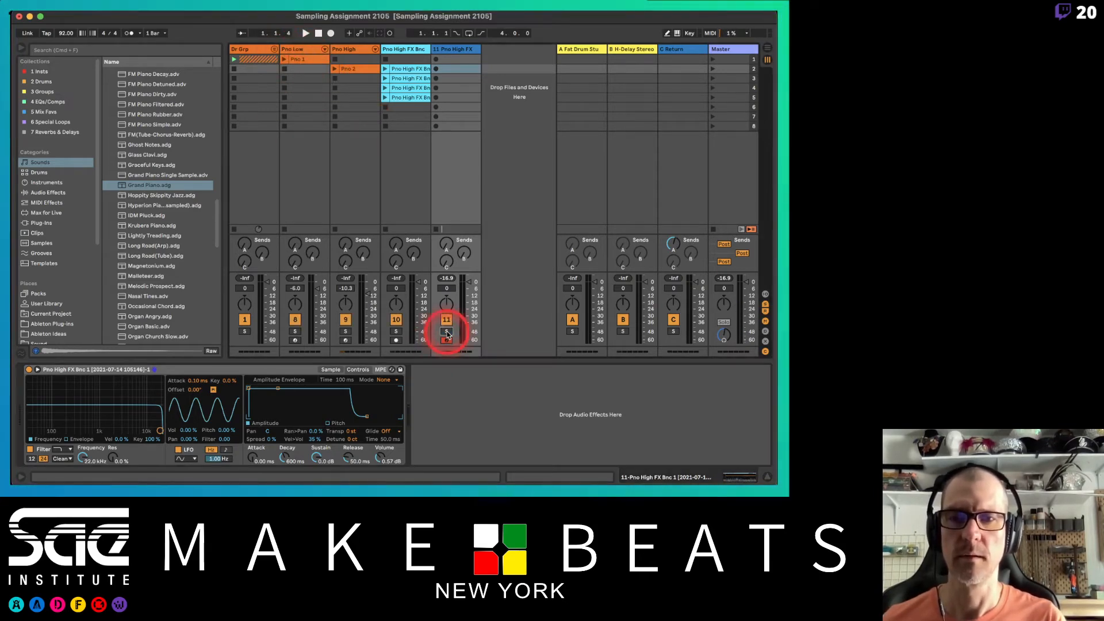
key("space")
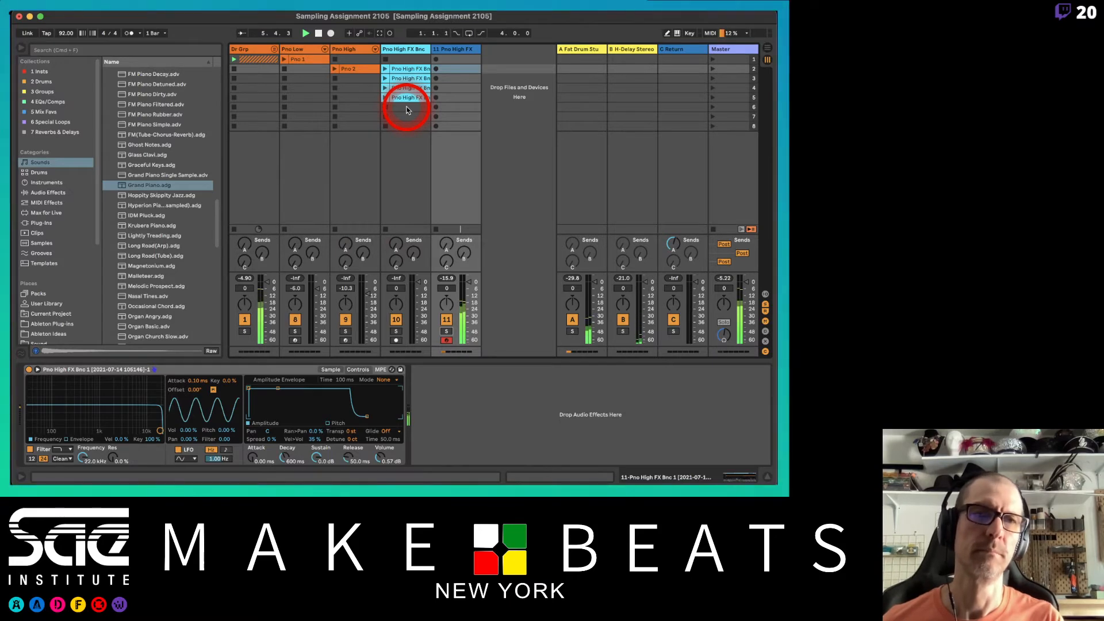
left_click_drag(406, 110, 437, 70)
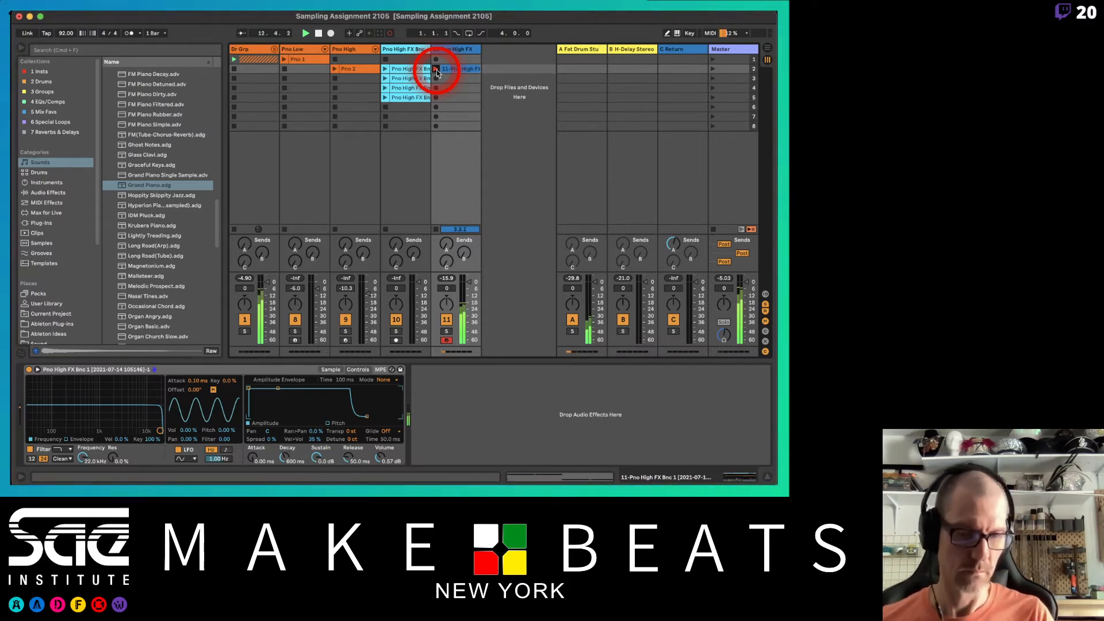
left_click(437, 69)
Step: Make the recorded notes legato, delete the extra G2 note in bar 1, and set the Simpler track's volume to -5.0 dB
left_click(444, 70)
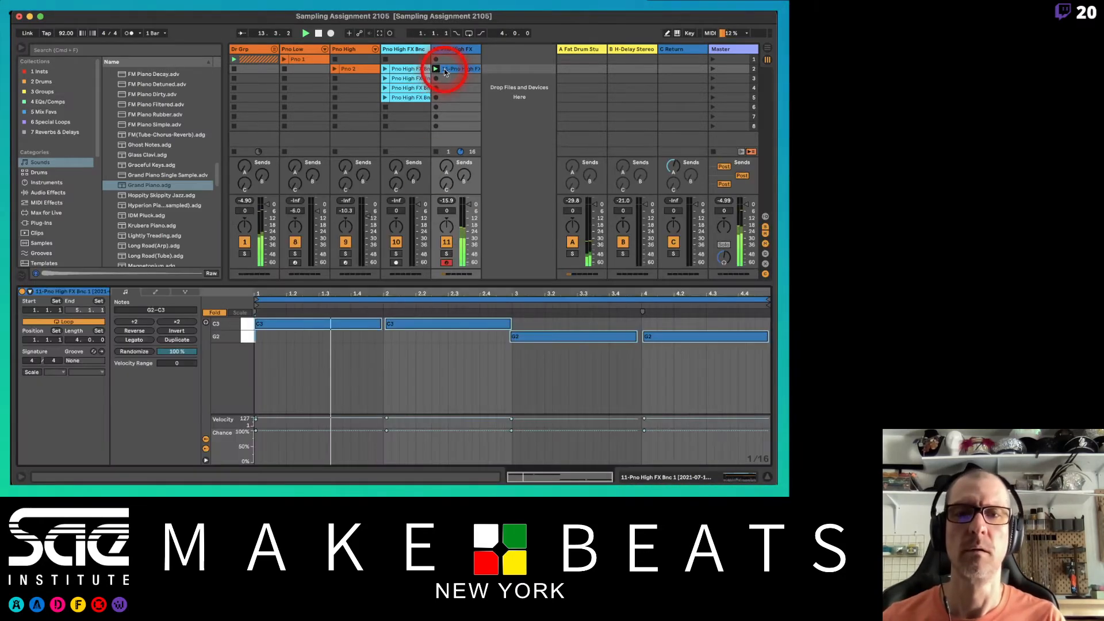
left_click(337, 386)
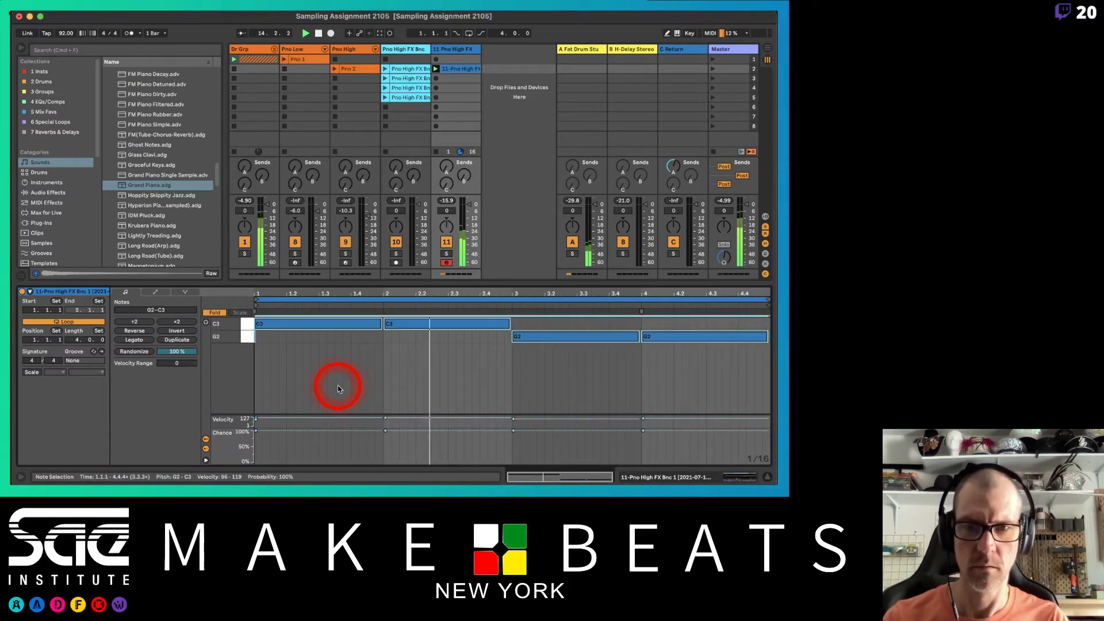
left_click(142, 340)
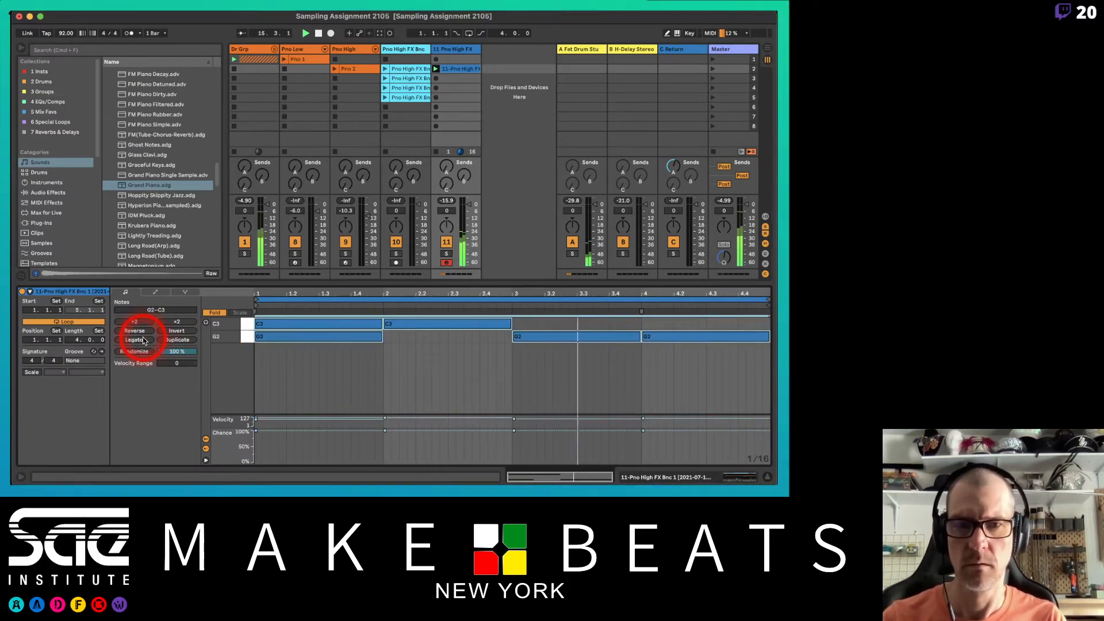
left_click(405, 348)
double_click(369, 337)
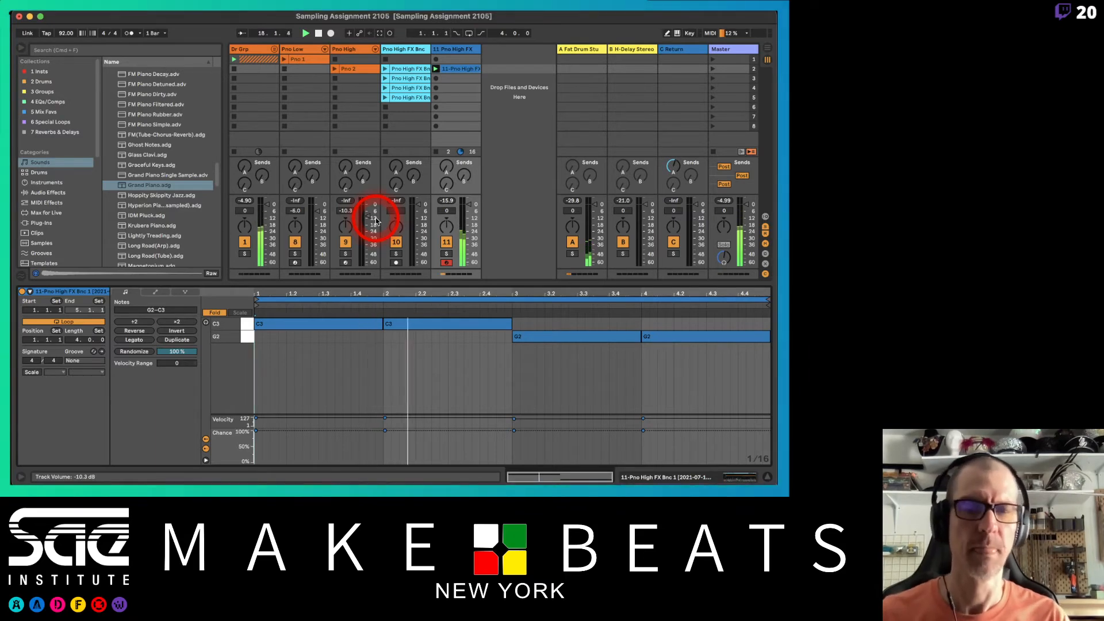
left_click_drag(467, 208, 468, 211)
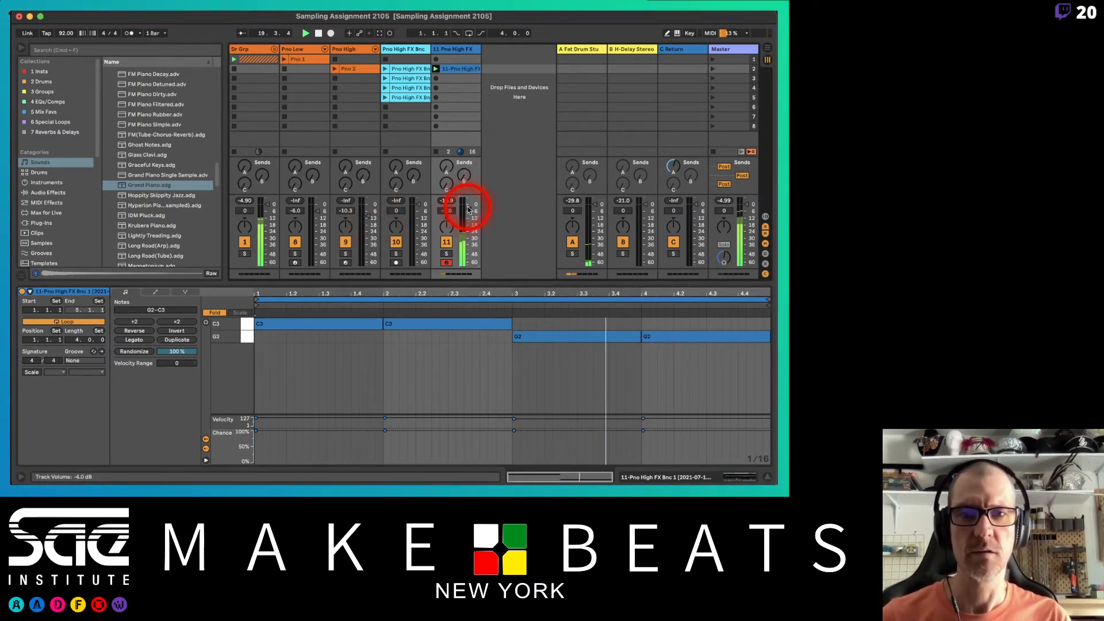
Step: Add the ValhallaVintageVerb reverb to return track C
left_click(686, 49)
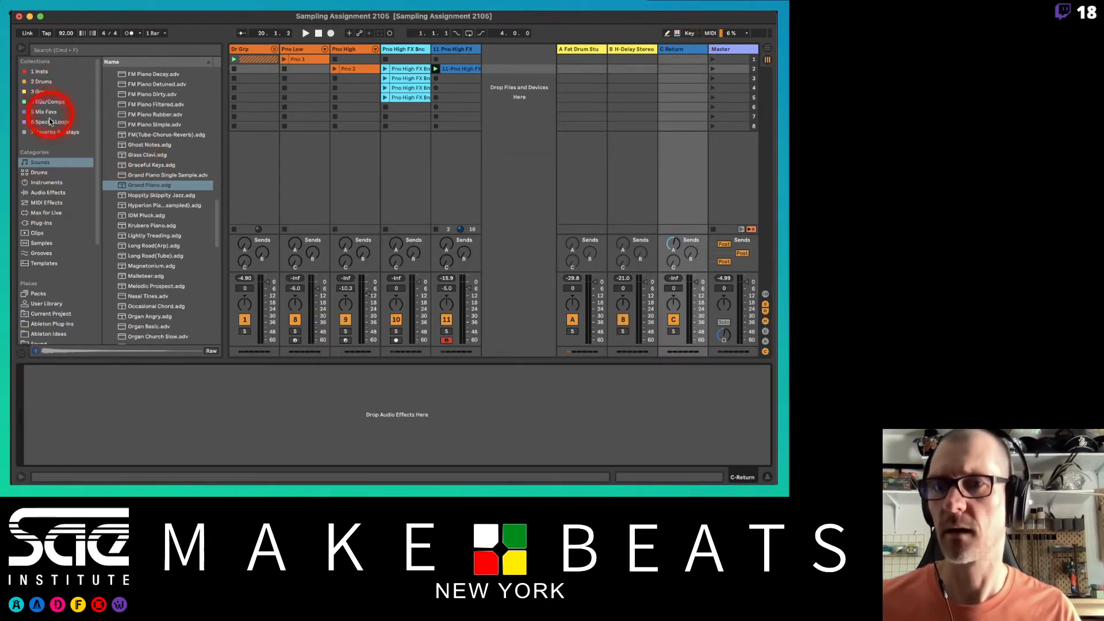
left_click(71, 133)
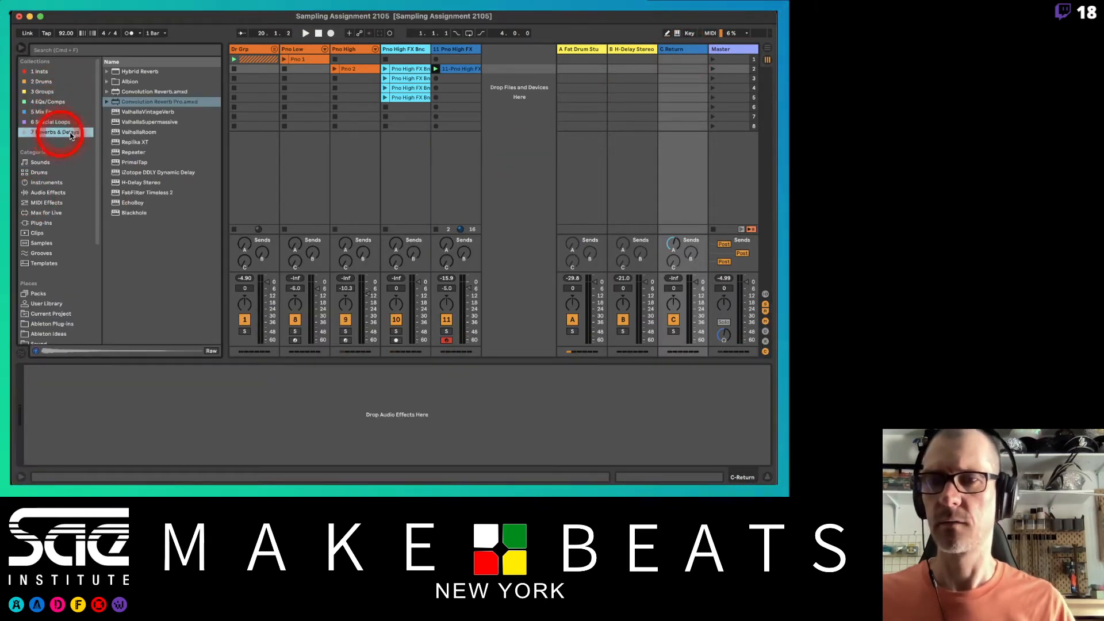
left_click(130, 111)
left_click_drag(158, 165, 122, 420)
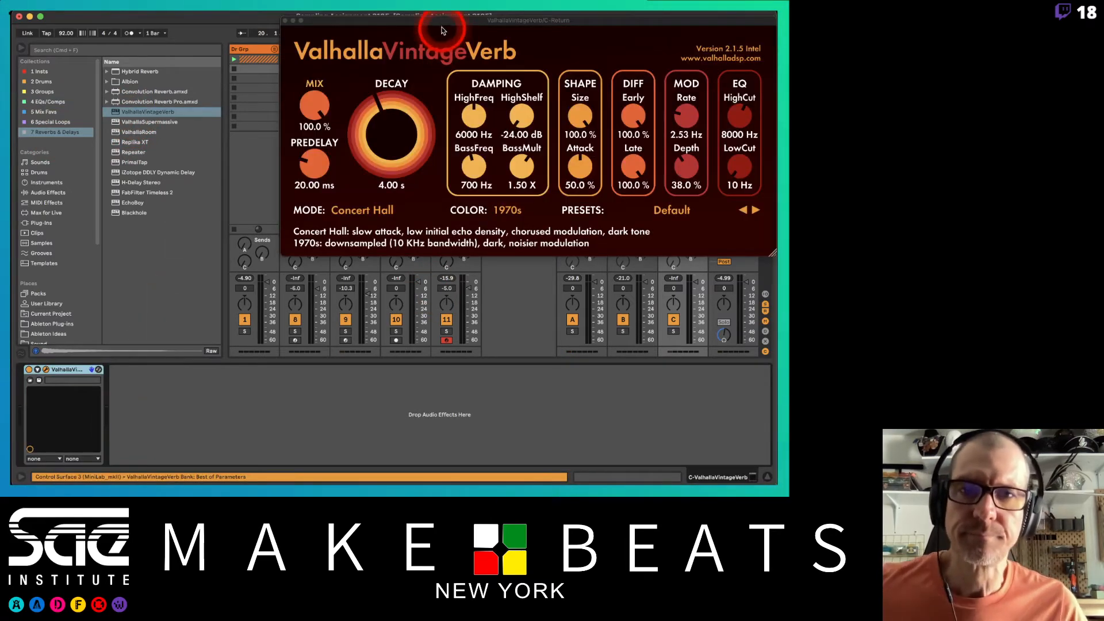
left_click_drag(442, 26, 289, 132)
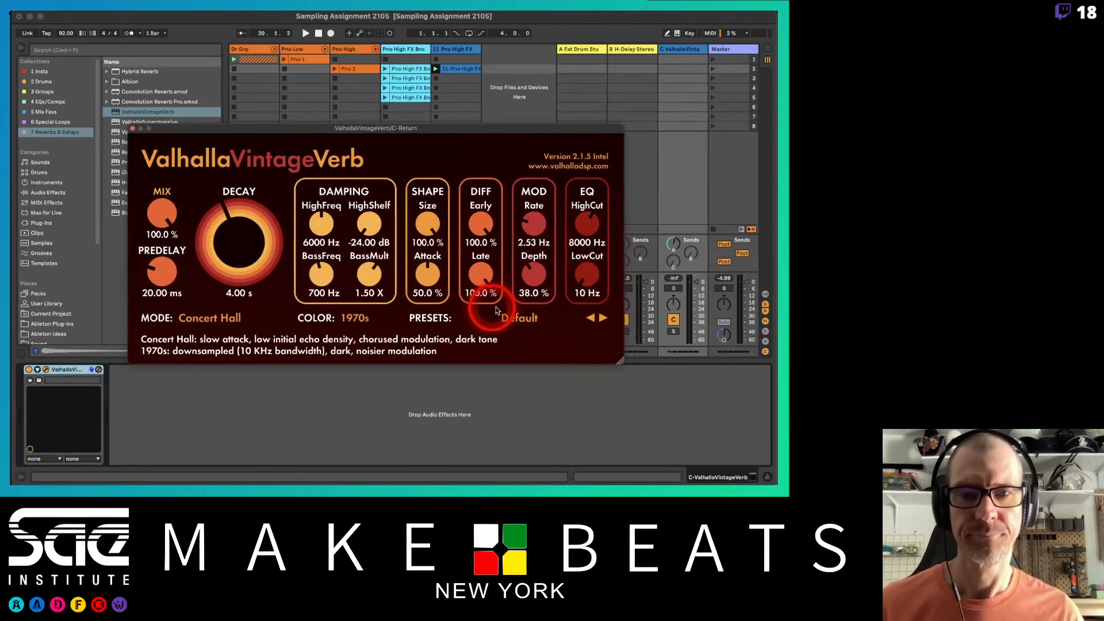
Step: Load the Large Plate preset in ValhallaVintageVerb and close the plug-in window
left_click(519, 317)
mouse_move(519, 237)
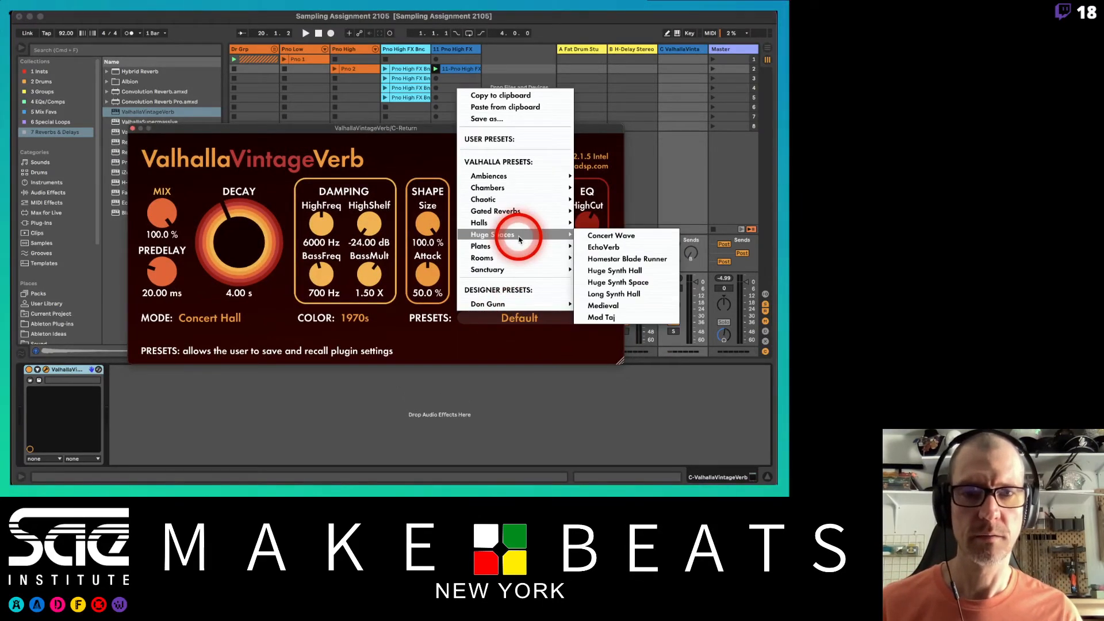
mouse_move(493, 188)
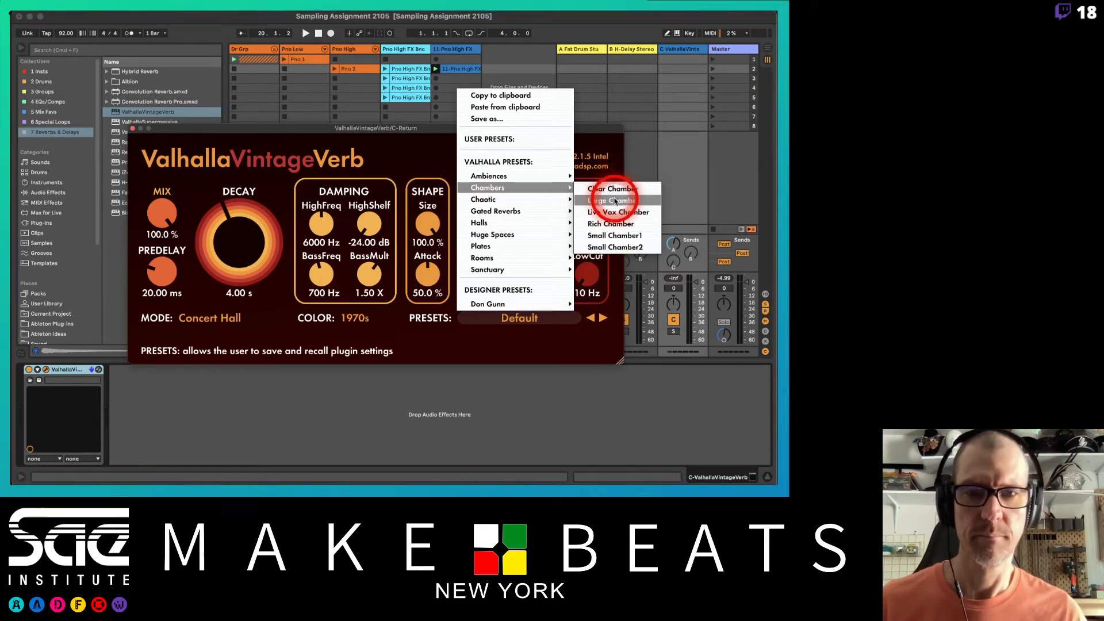
mouse_move(560, 246)
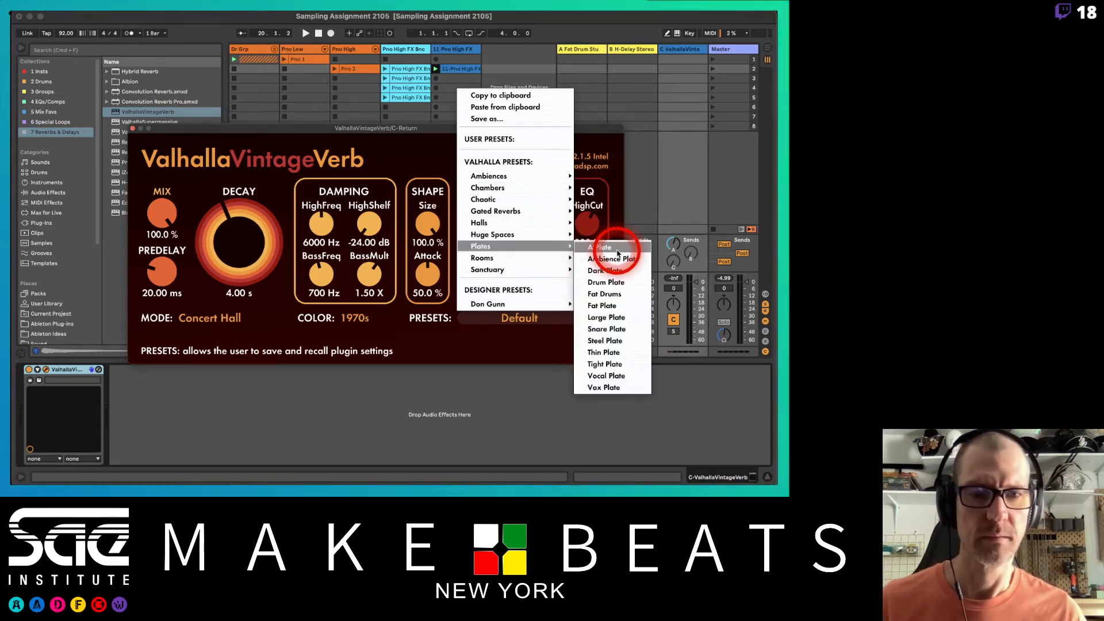
left_click(614, 320)
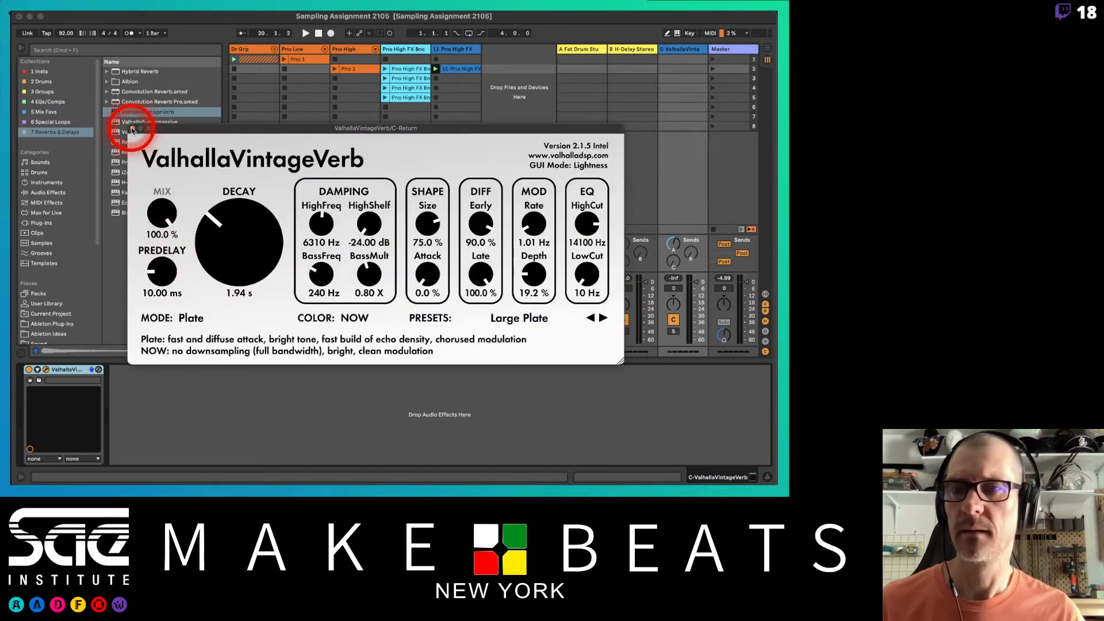
left_click(133, 127)
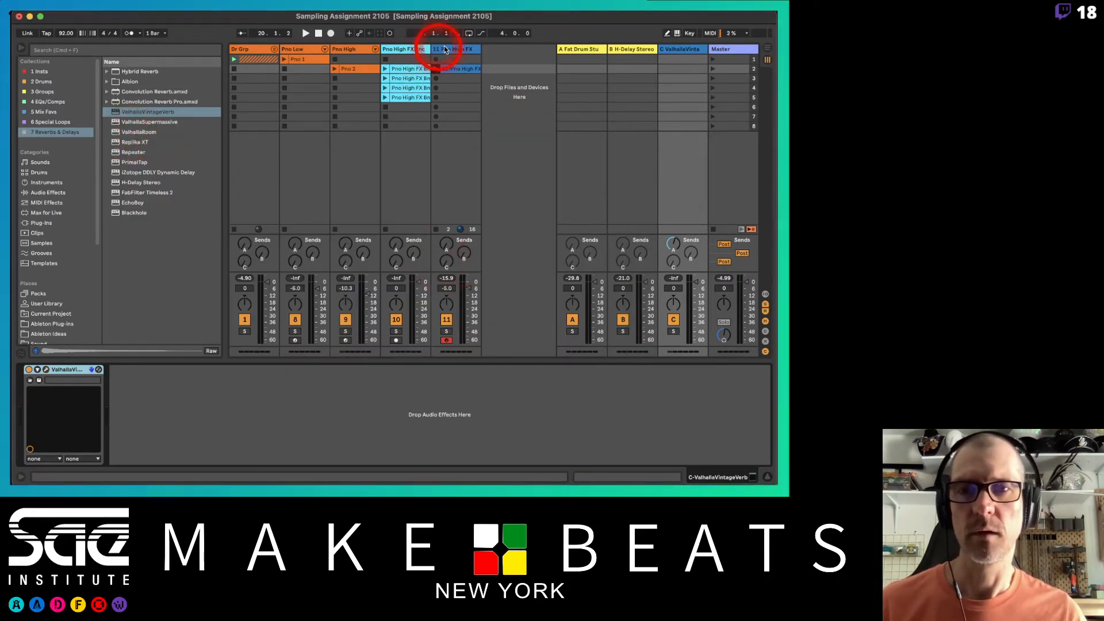
Step: Add an Auto Filter after the Simpler on track 11
left_click(446, 48)
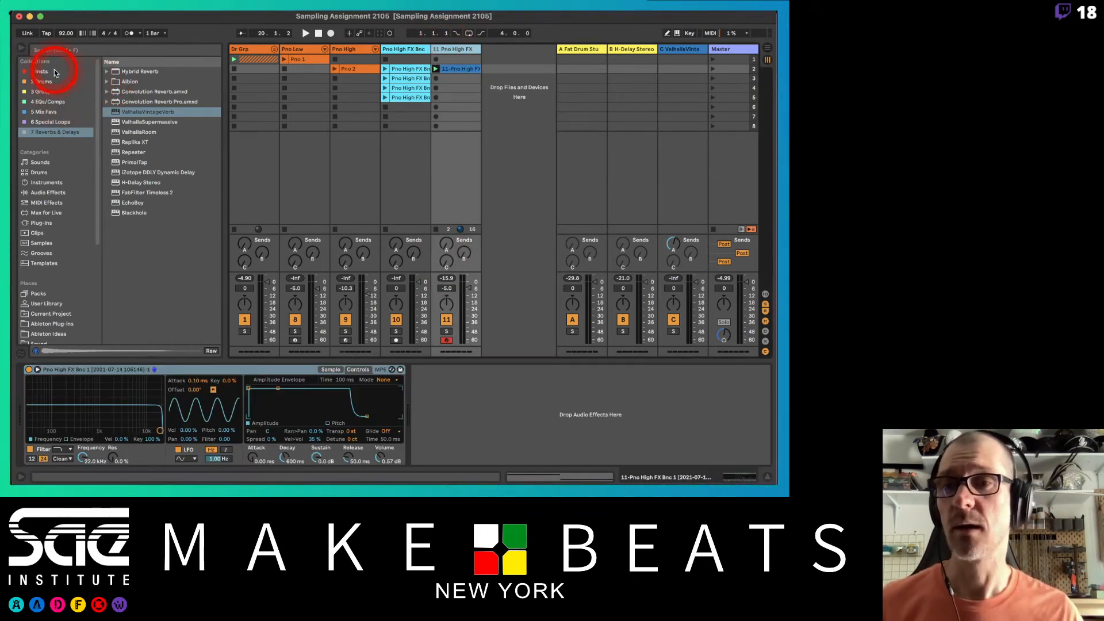
left_click(59, 104)
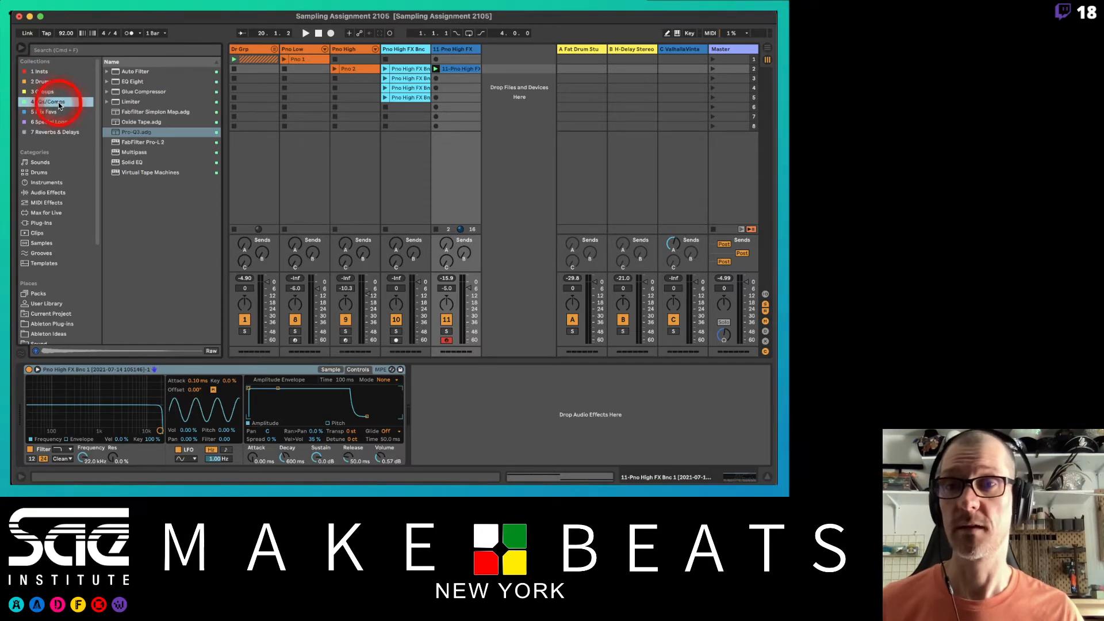
left_click(126, 73)
left_click_drag(125, 73, 426, 402)
left_click(481, 369)
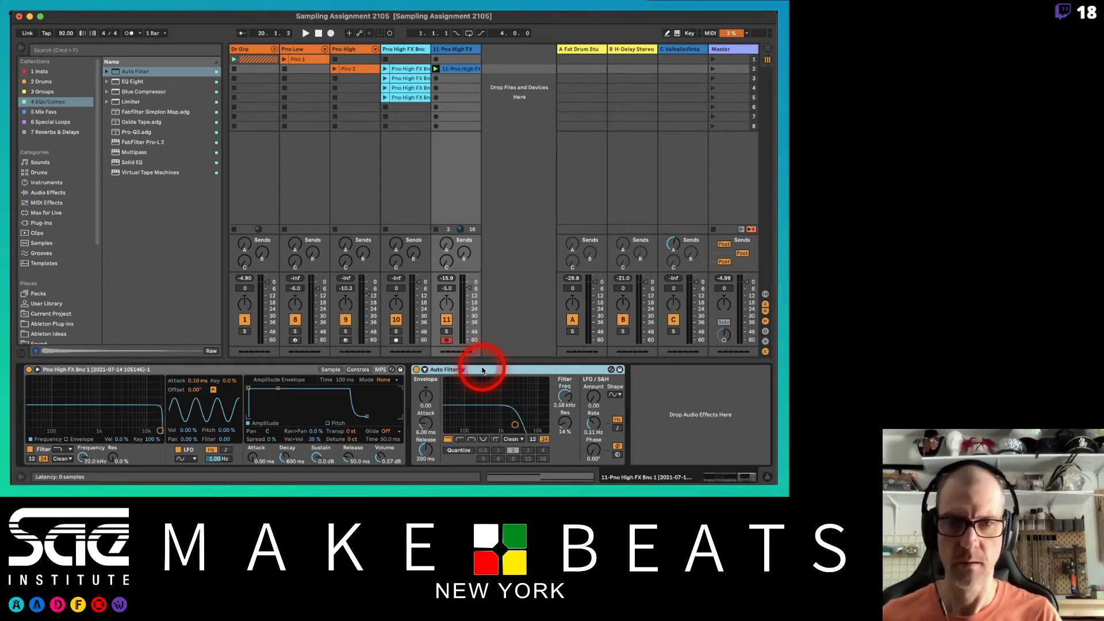
Step: Raise track 11's send C during playback and set Auto Filter to the PRD circuit at 1.04 kHz with 5.90 dB drive
key("space")
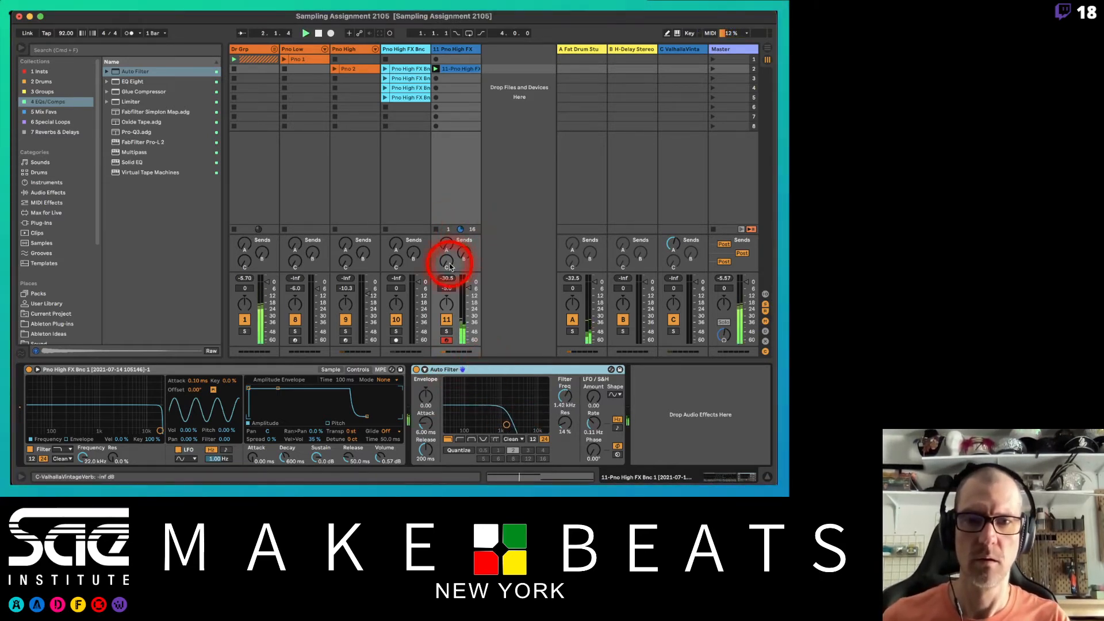
left_click_drag(449, 266, 450, 266)
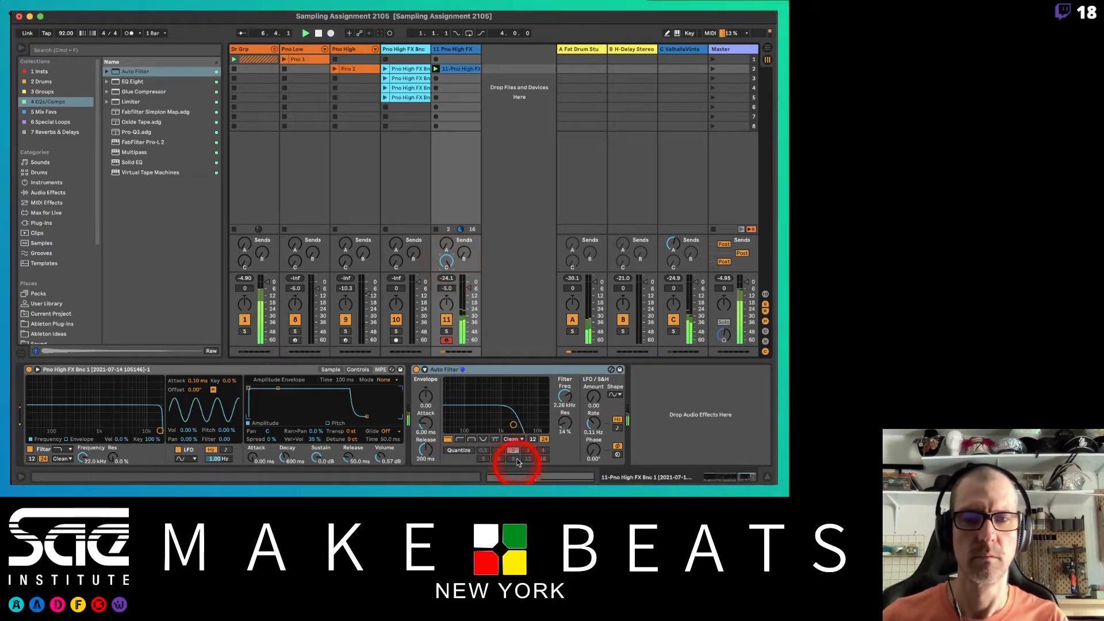
left_click(514, 439)
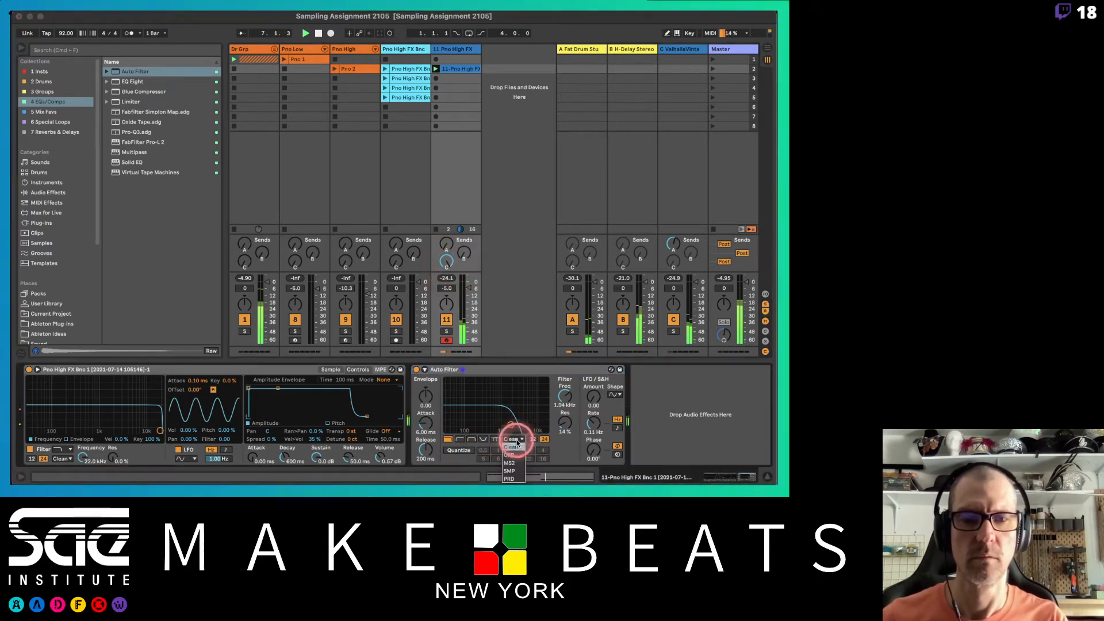
left_click(509, 479)
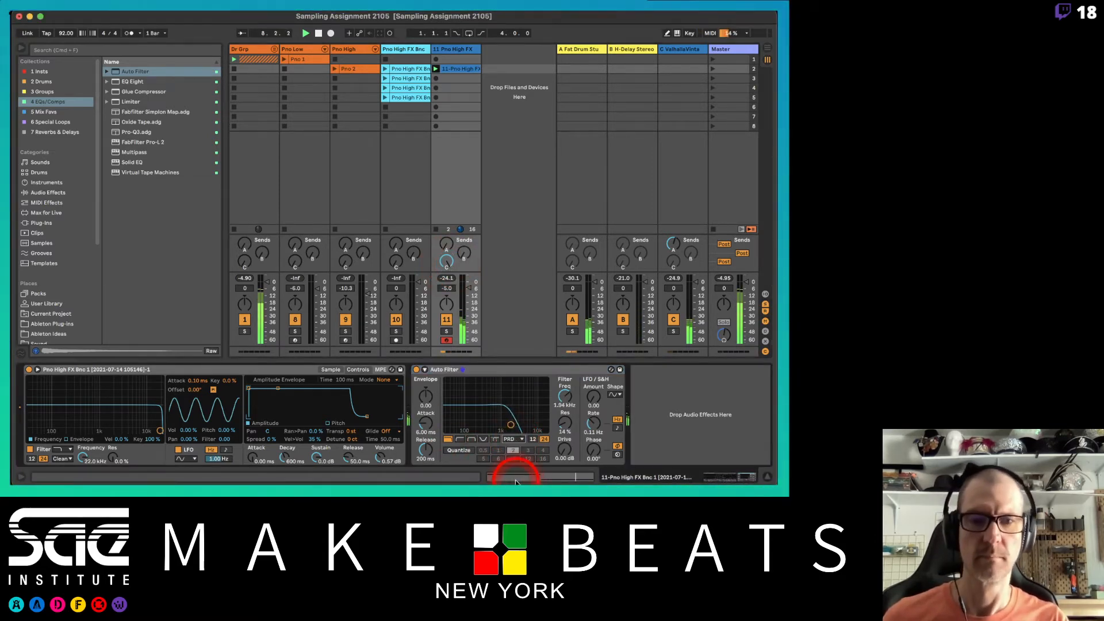
left_click(564, 451)
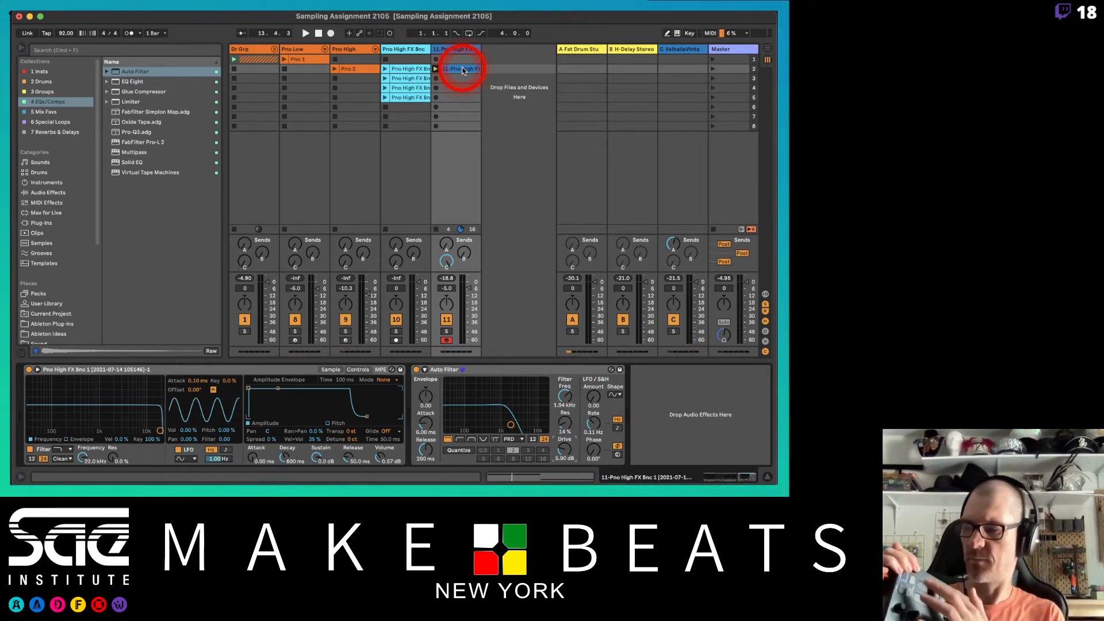
Step: Record pitch-bend movements into track 11's MIDI clip over the groove and display the clip's MIDI Ctrl Pitch Bend envelope
key("space")
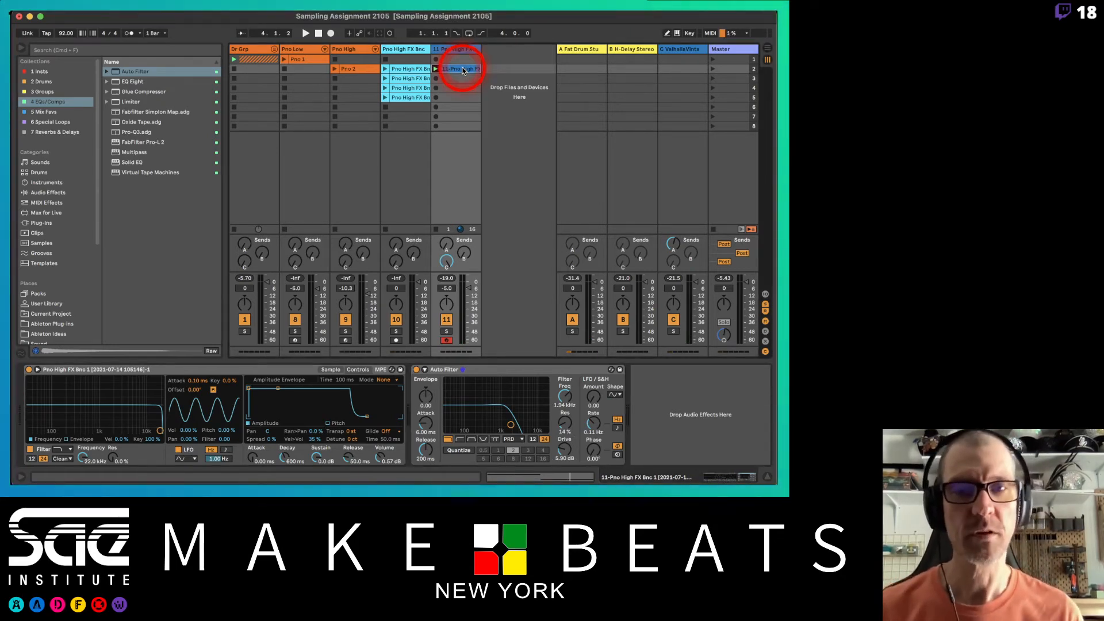
left_click(390, 34)
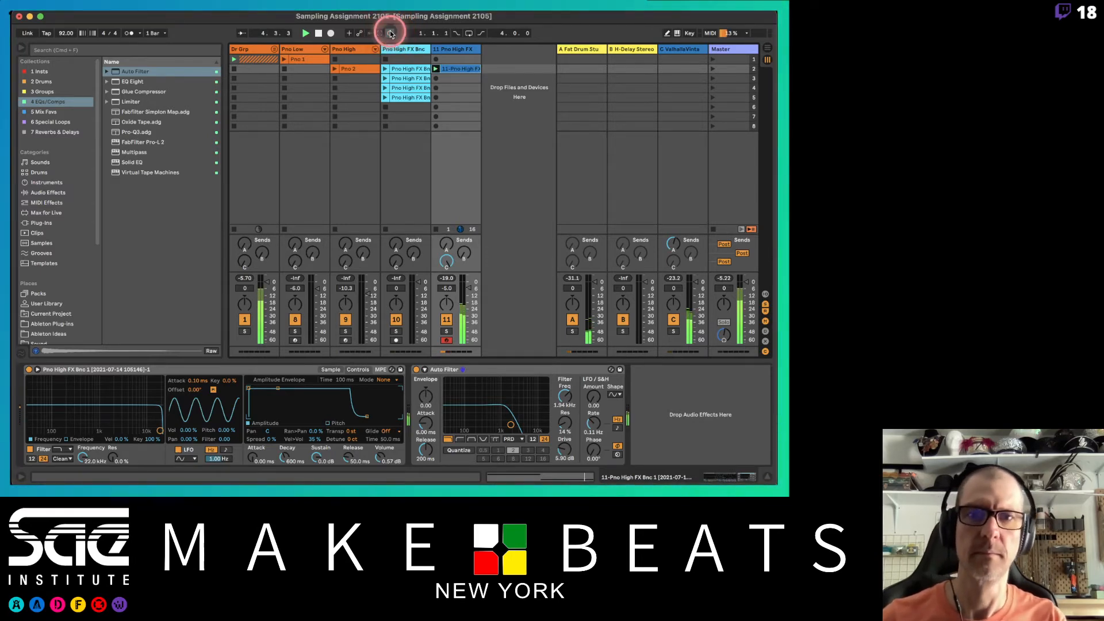
double_click(459, 69)
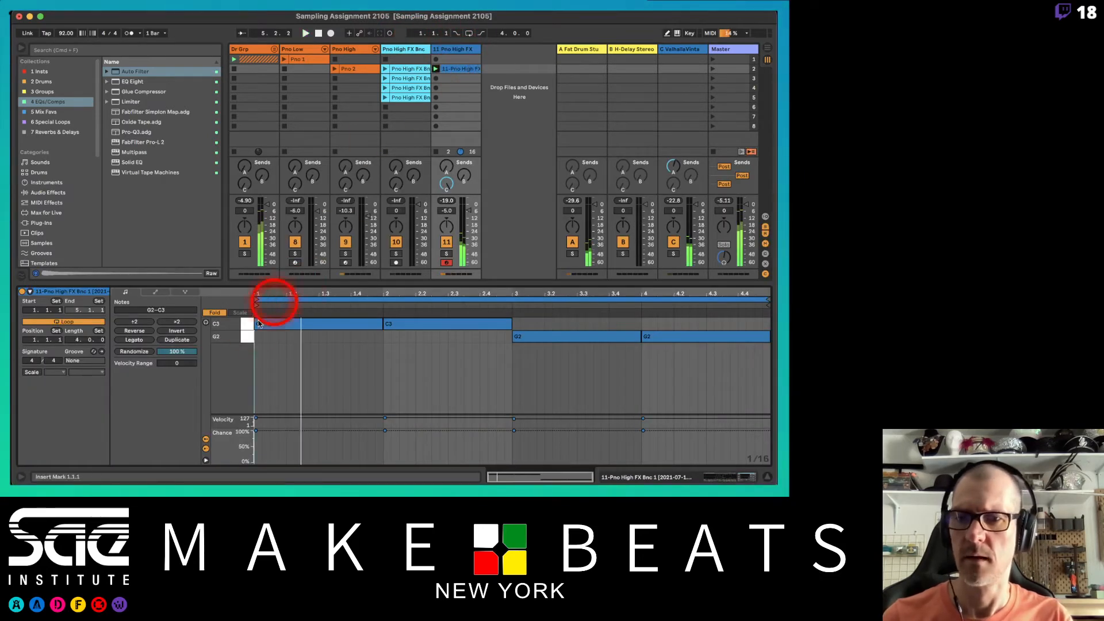
left_click(157, 293)
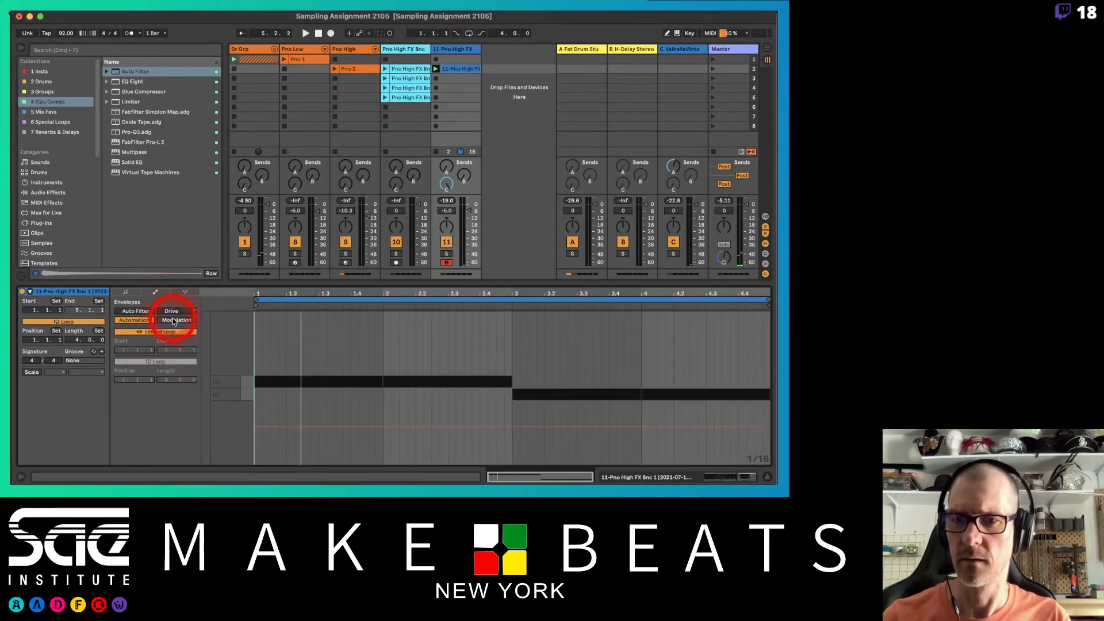
left_click(182, 292)
left_click(156, 292)
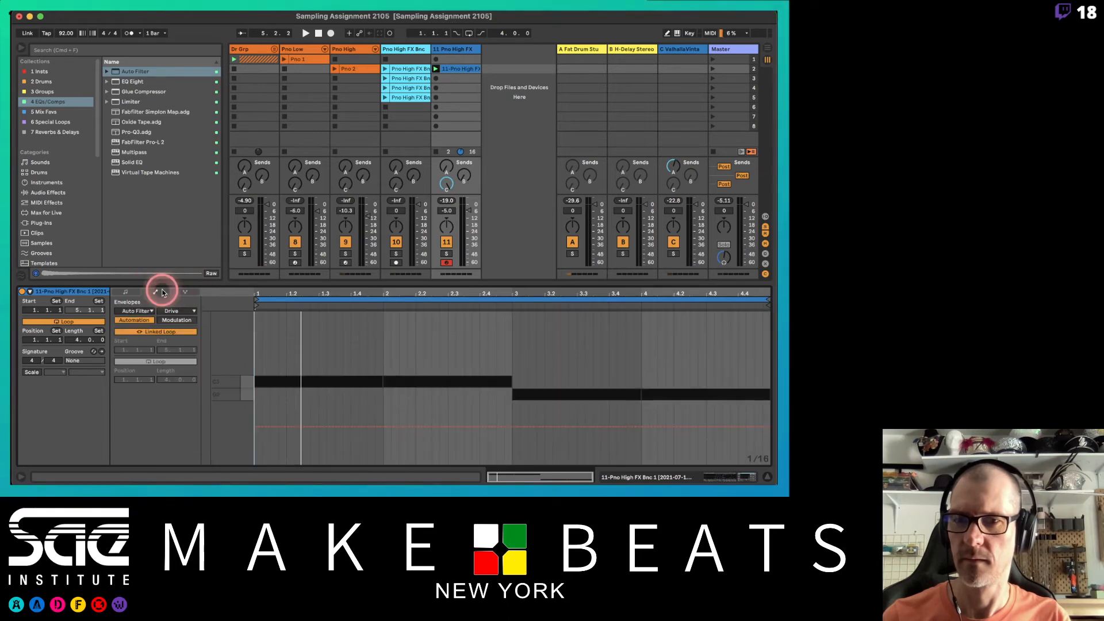
left_click(148, 311)
left_click(148, 323)
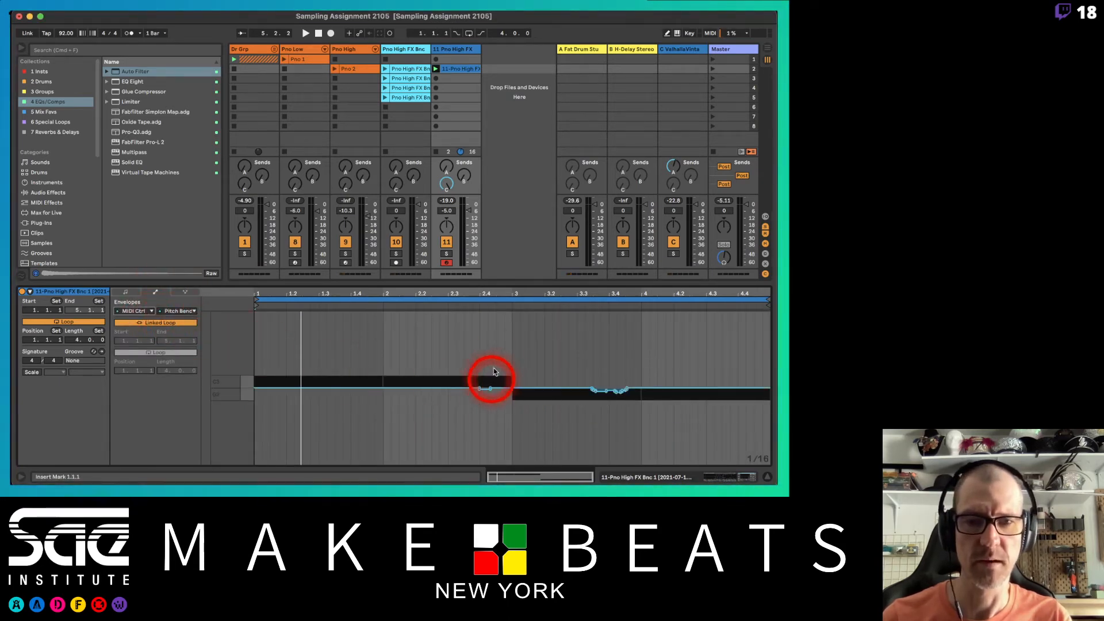
Step: Lower track 11's volume to -13.0 dB during playback and stop its clip
key("space")
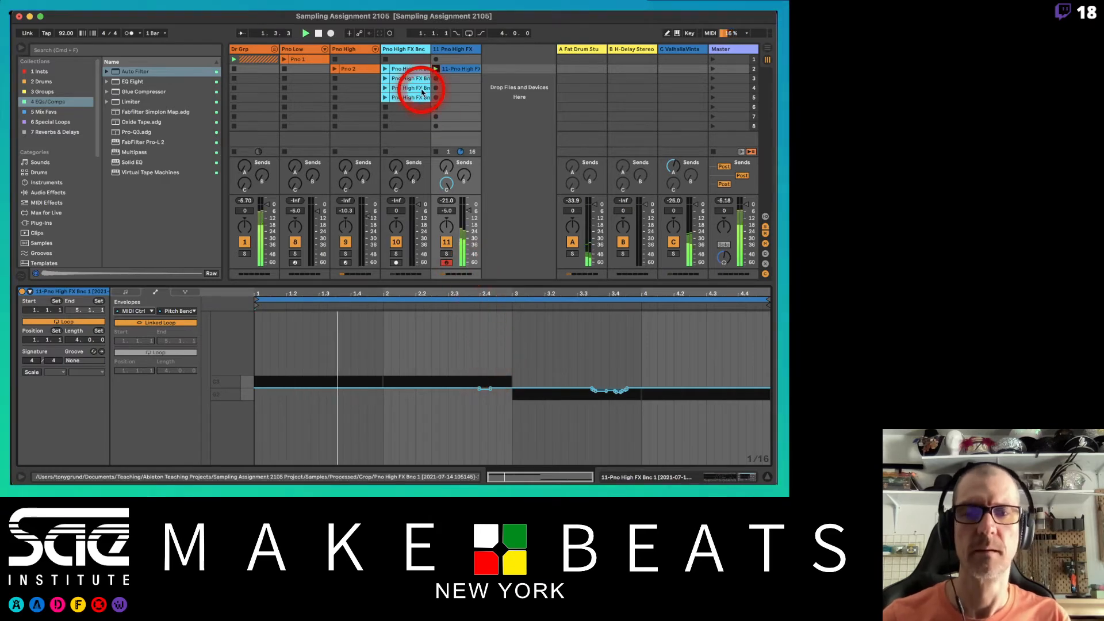
left_click(468, 211)
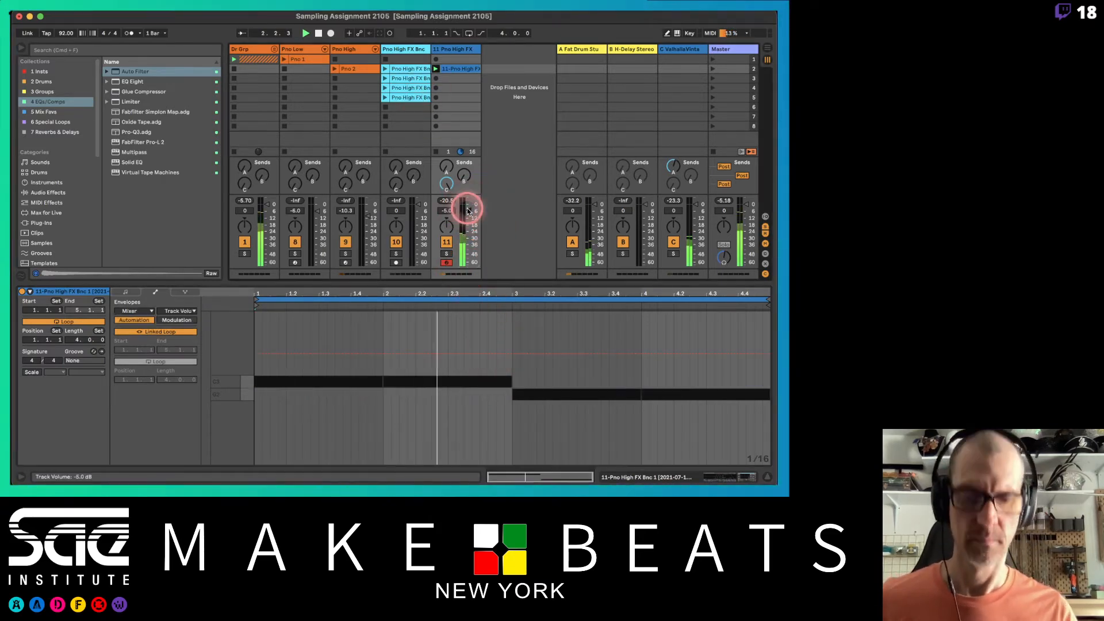
left_click_drag(469, 211, 483, 237)
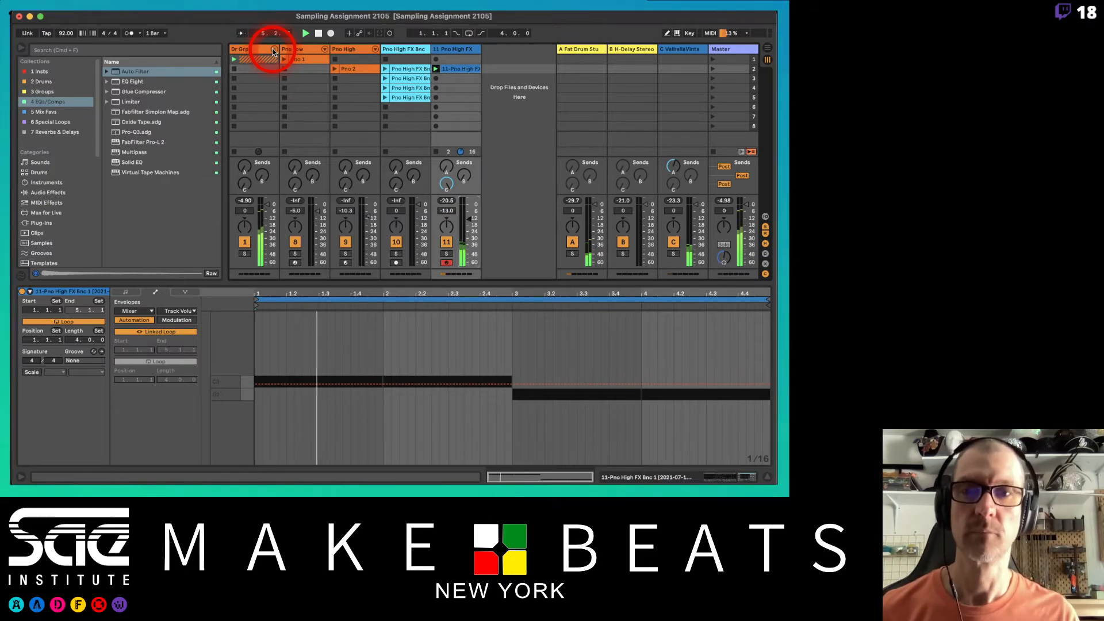
key("space")
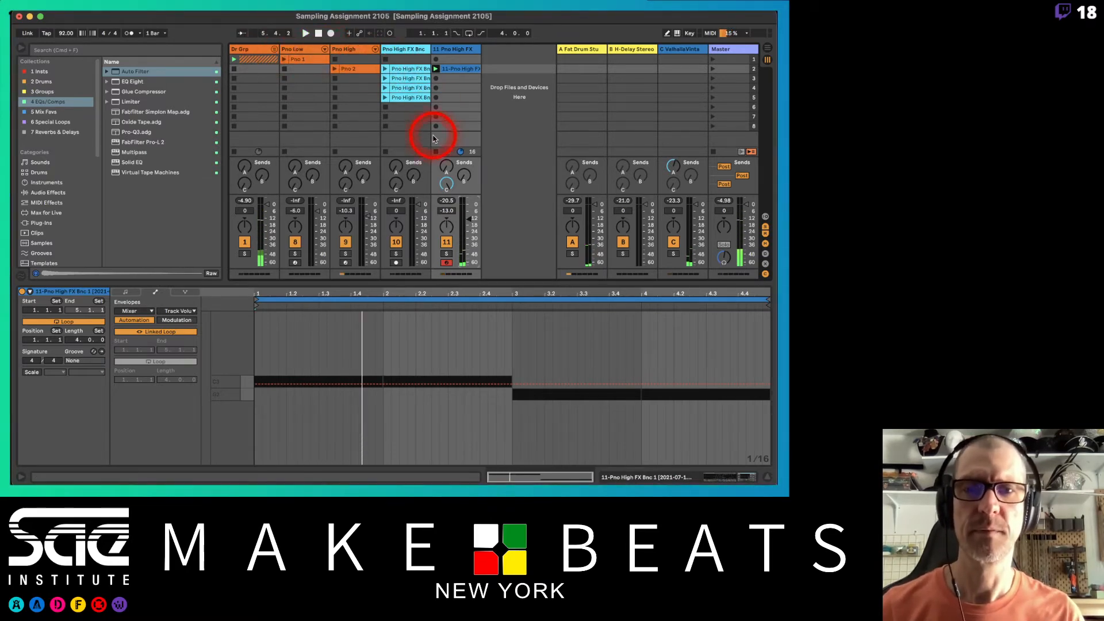
left_click(432, 150)
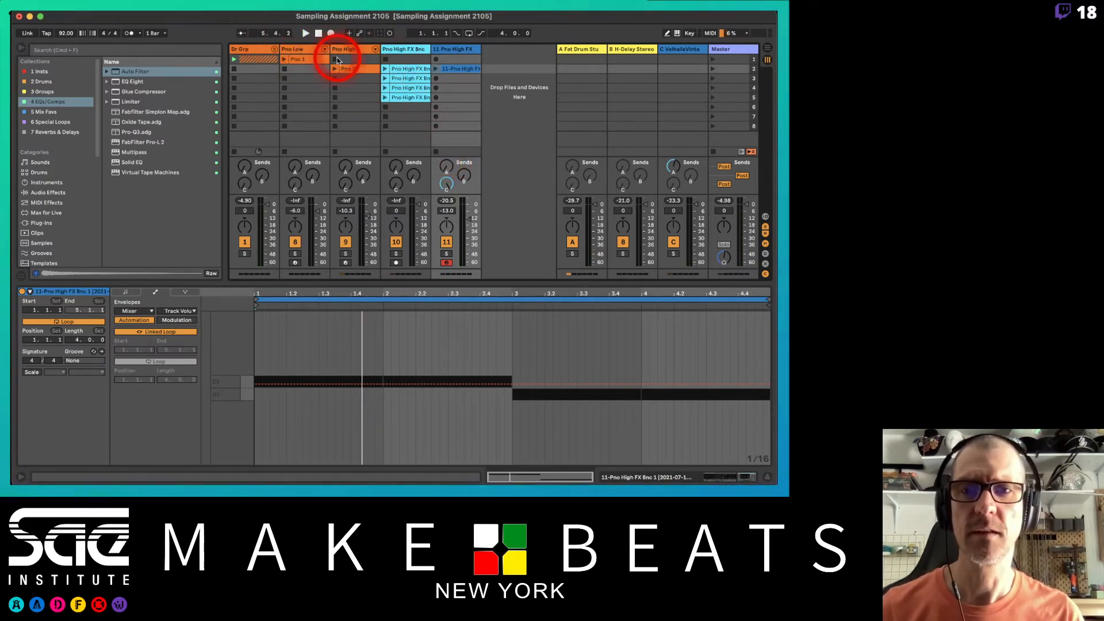
Step: Play the Pno 1 clip on the Pno Low track and delete the NLS Channel Stereo plug-in from that track
left_click(313, 50)
left_click(283, 61)
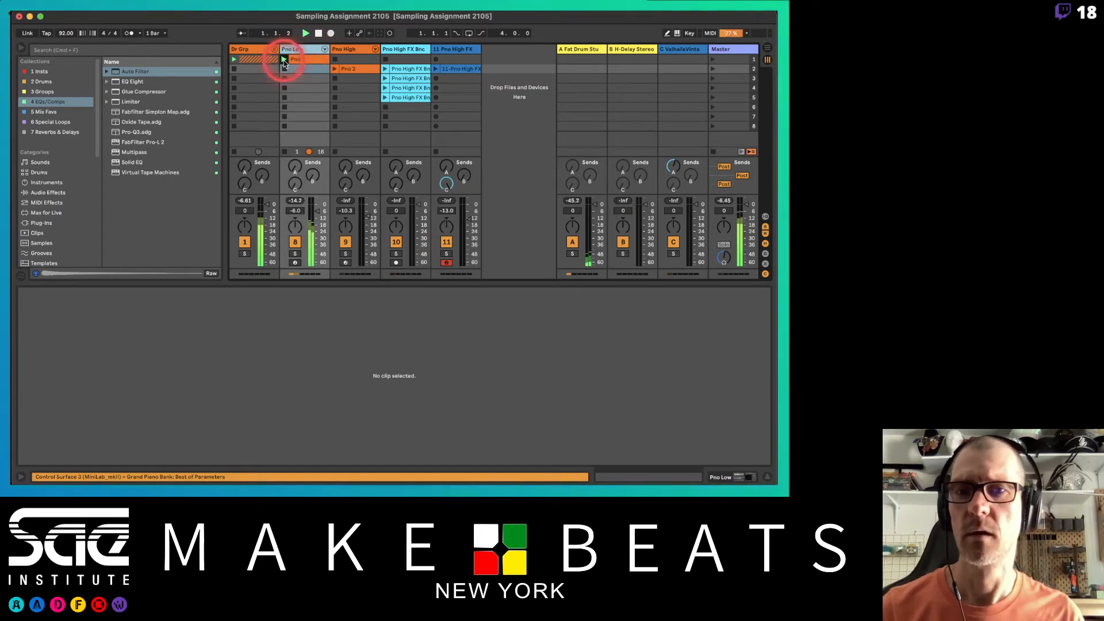
left_click(312, 48)
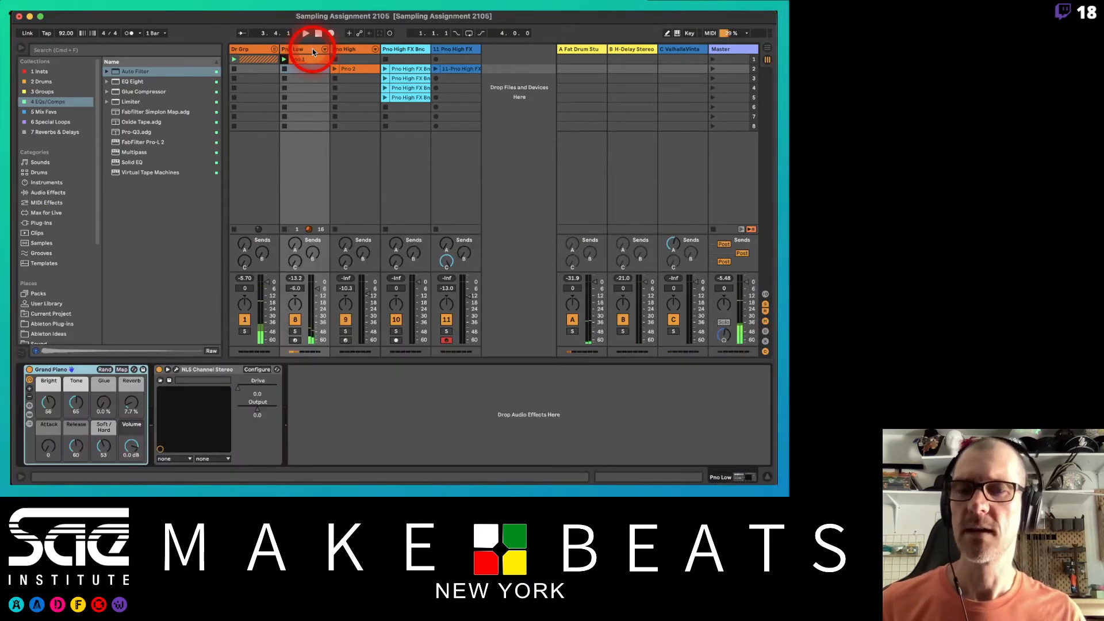
left_click(200, 372)
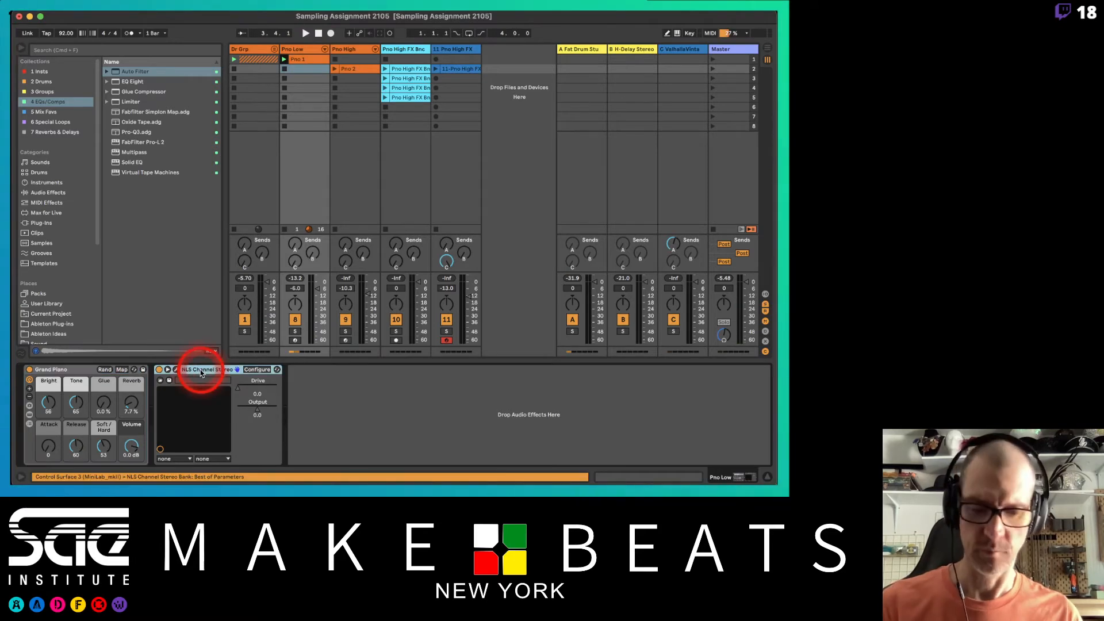
key("Delete")
left_click(298, 58)
left_click(301, 50)
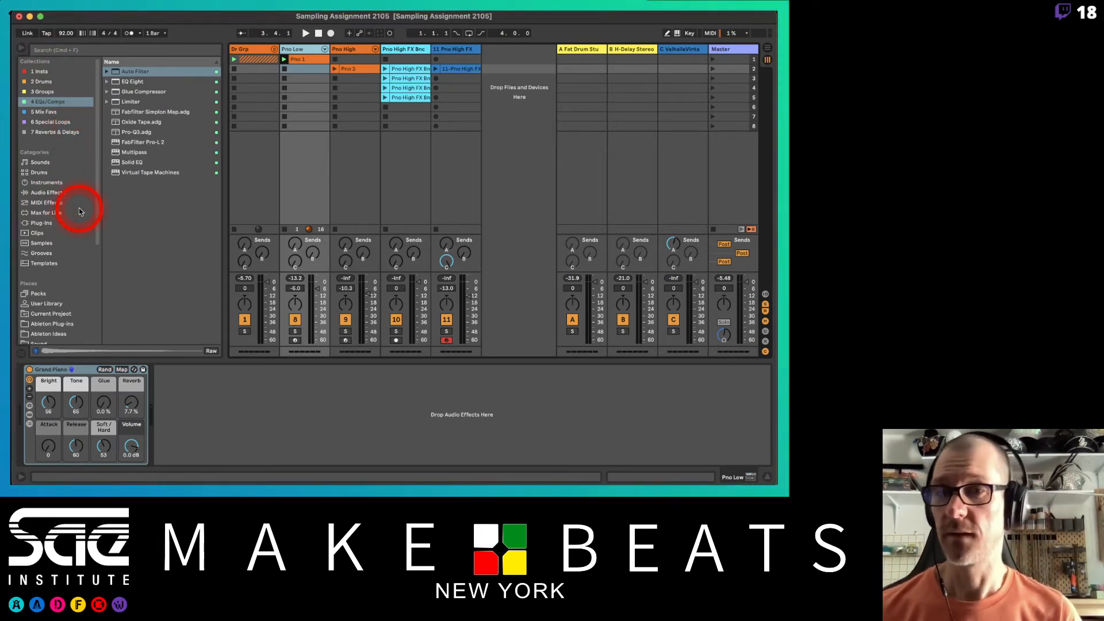
Step: Try to add the Soundtoys Crystallizer plug-in after the Grand Piano on the Pno Low track, and clear the plug-in search
left_click(52, 224)
left_click(136, 49)
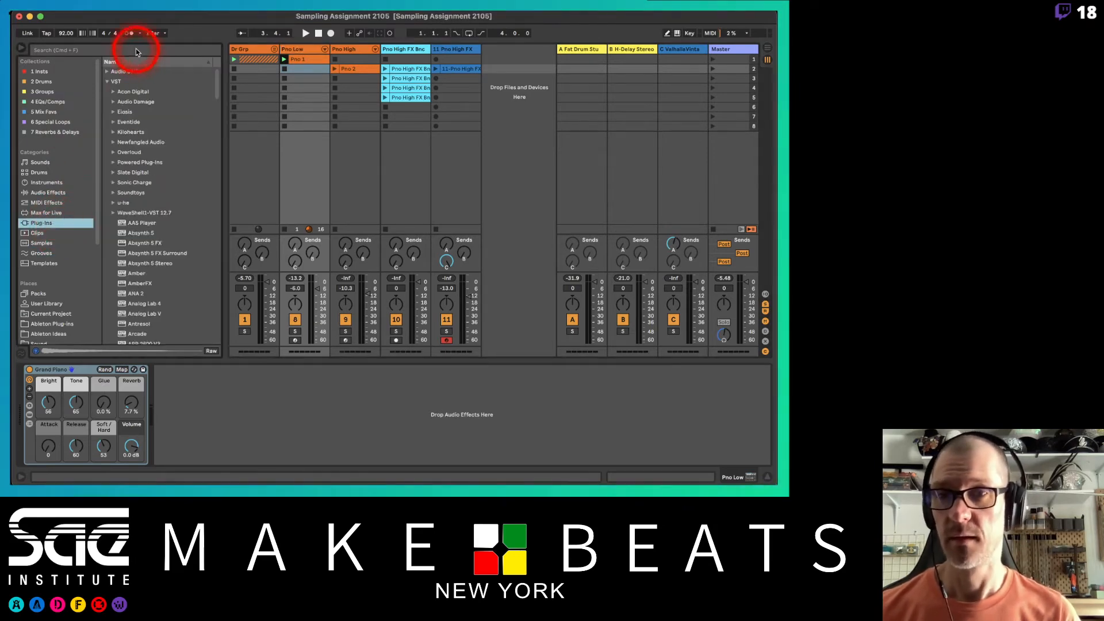
type("crys")
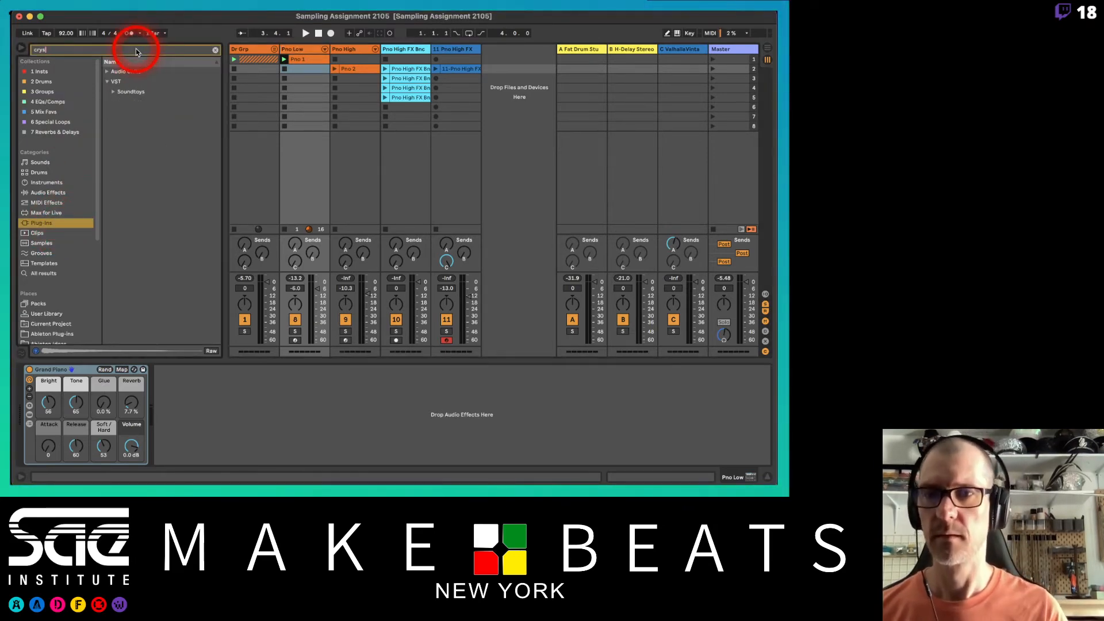
left_click(111, 93)
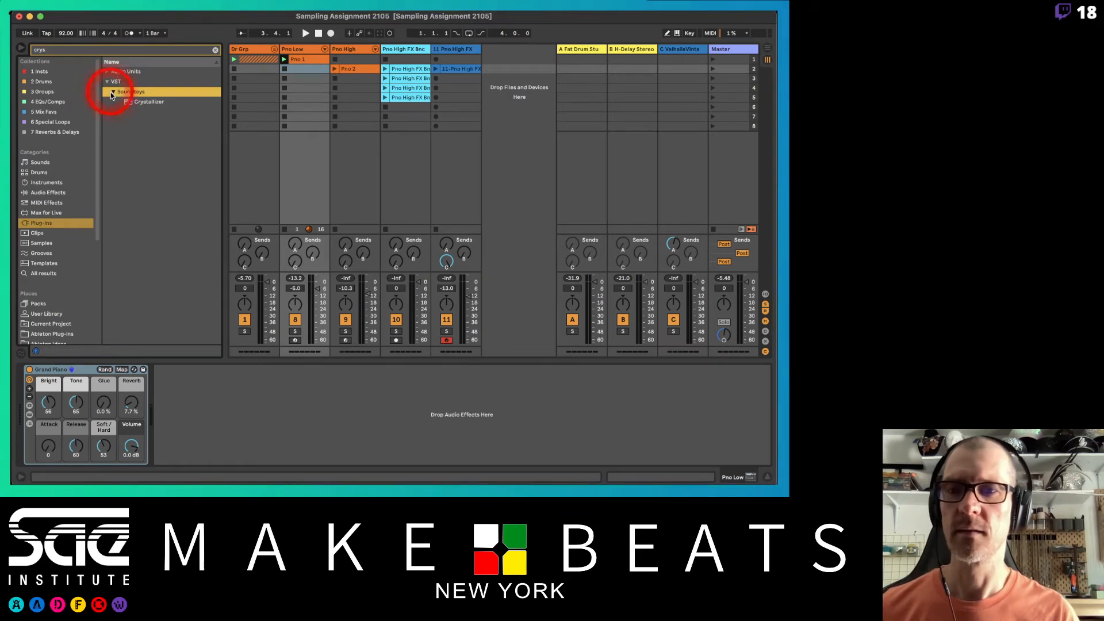
left_click(129, 102)
left_click_drag(128, 103, 181, 403)
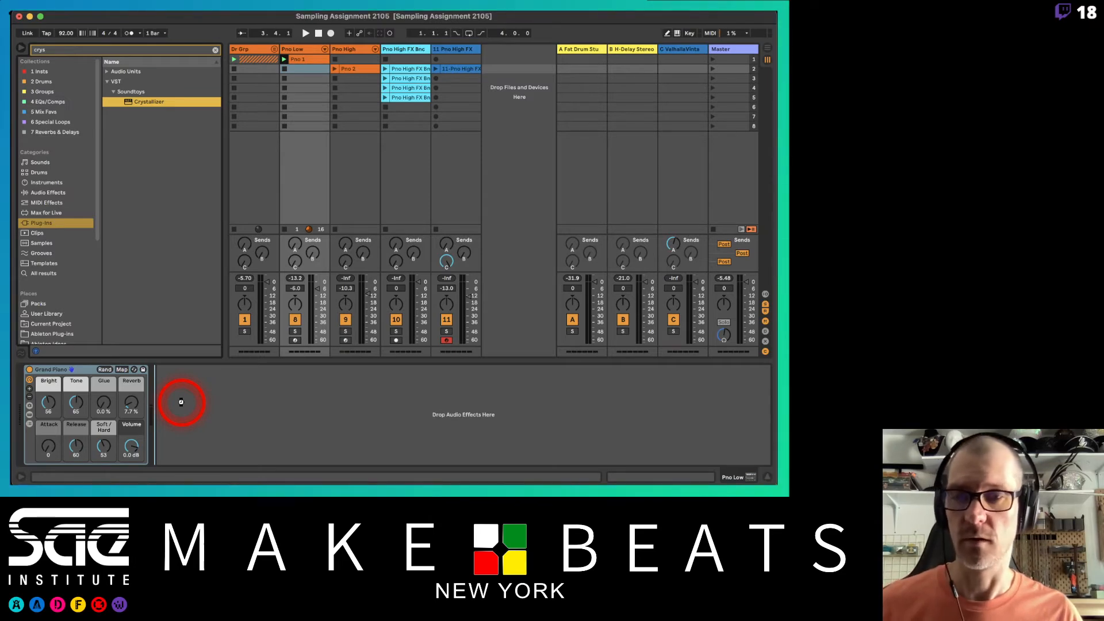
left_click(460, 356)
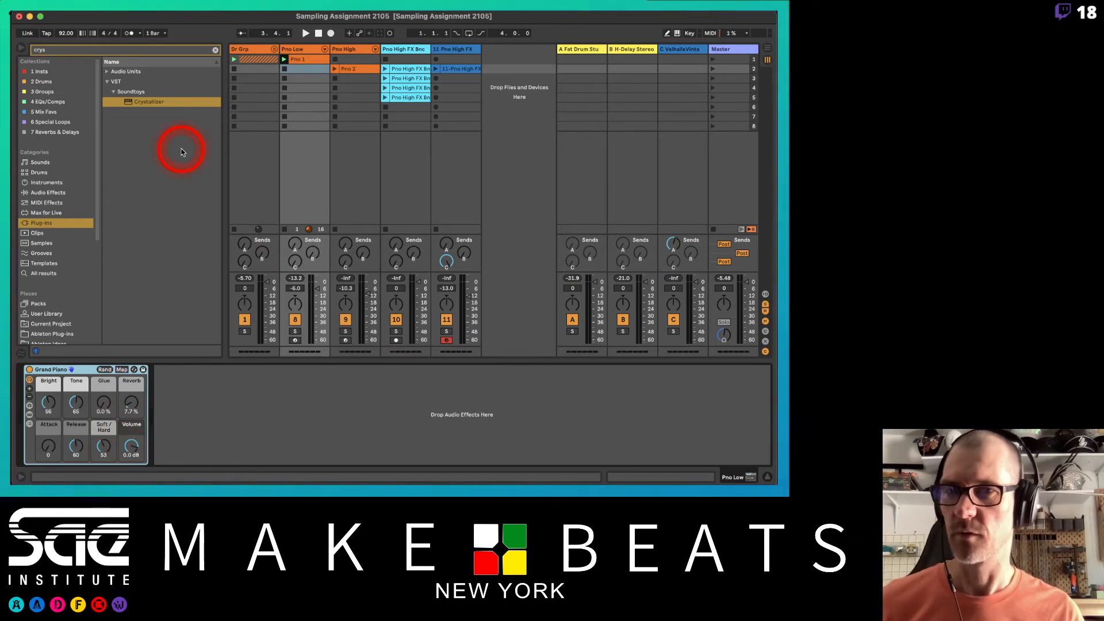
left_click(213, 50)
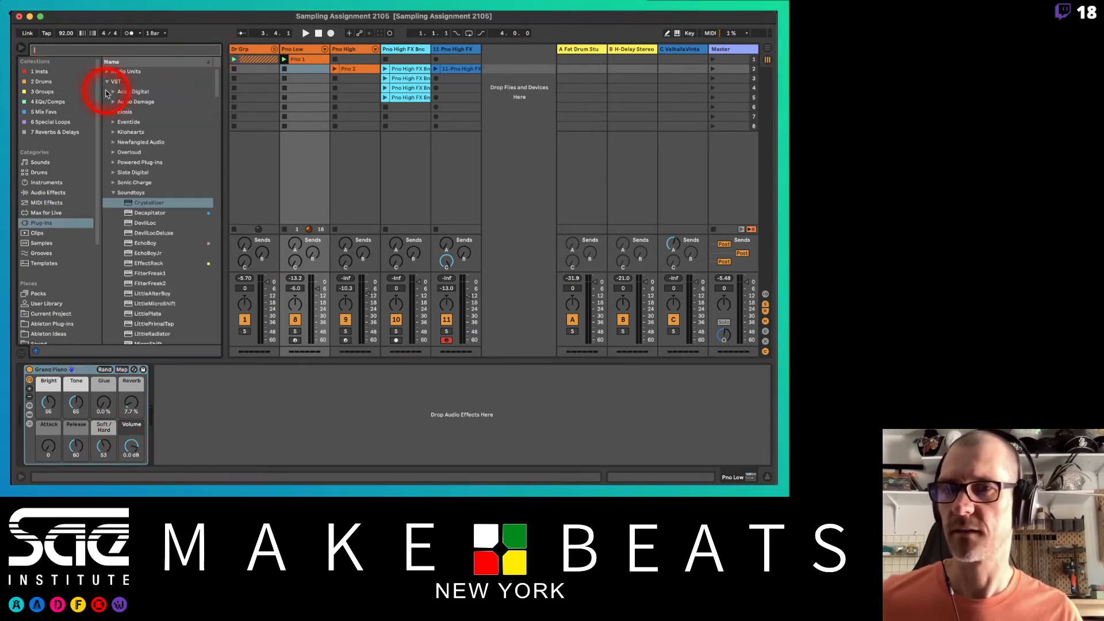
Step: Add the Sonic Charge Permut8 plug-in after the Grand Piano on the Pno Low track
left_click(113, 194)
left_click(112, 184)
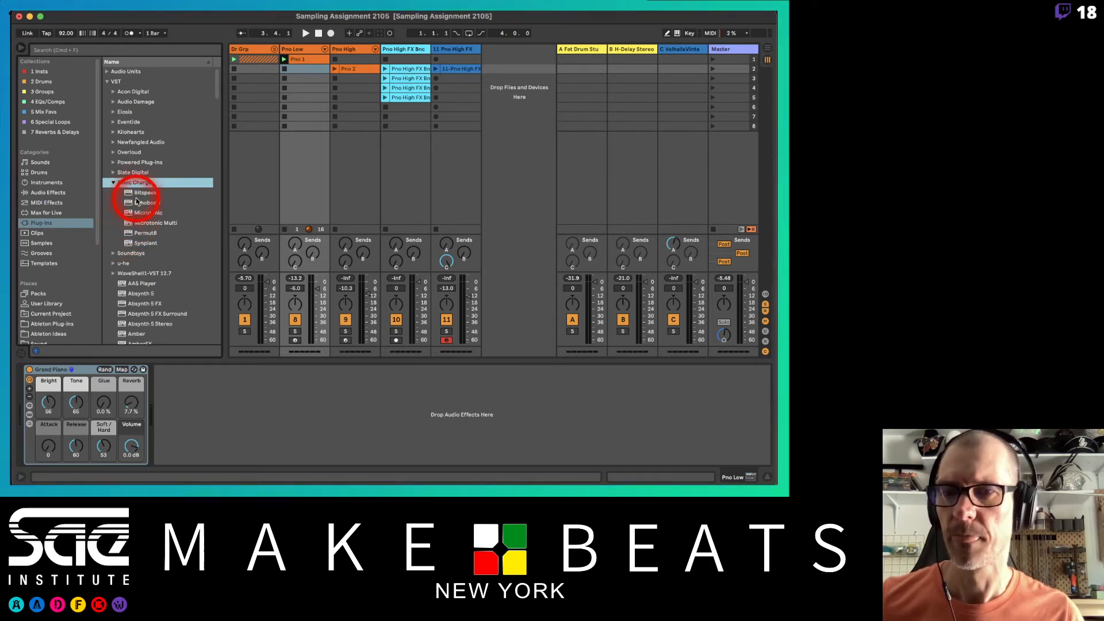
left_click_drag(131, 196, 195, 386)
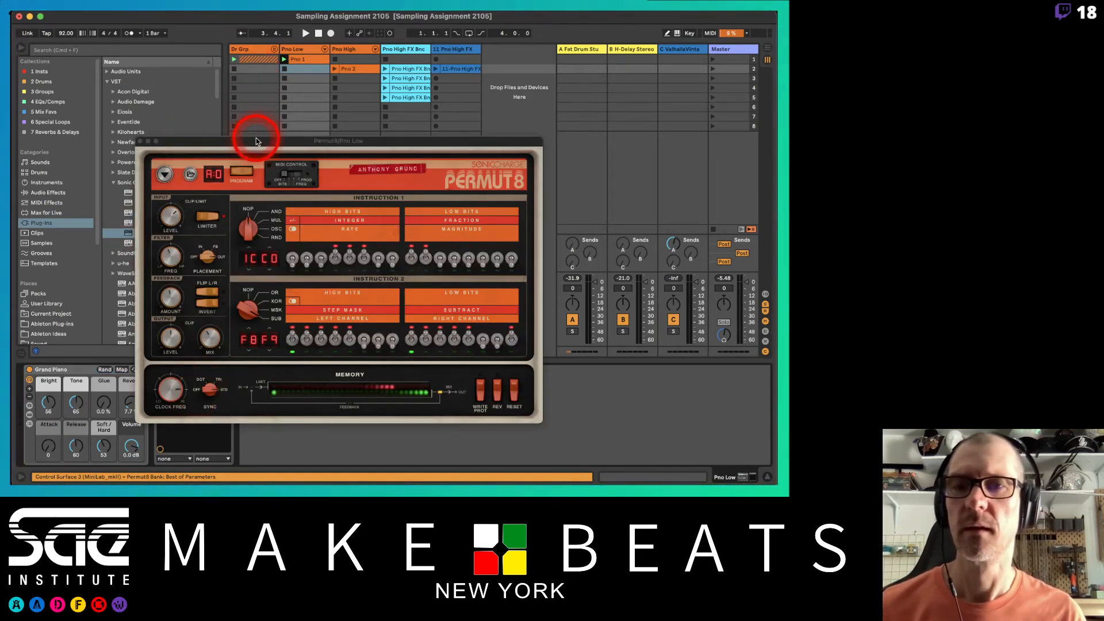
left_click_drag(256, 141, 428, 107)
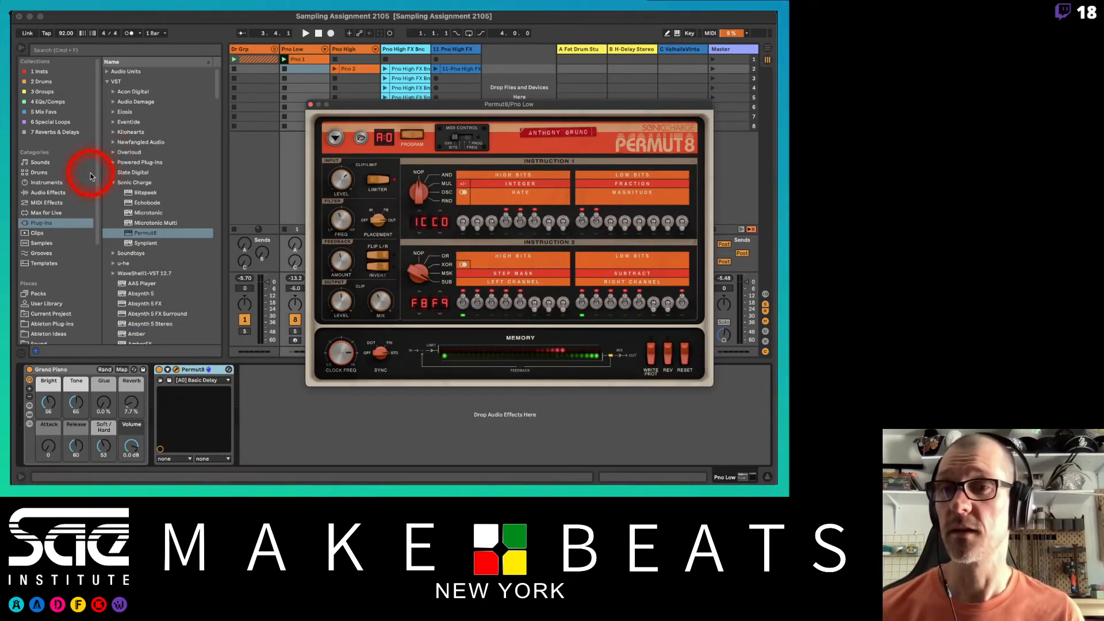
Step: Add a Limiter after Permut8 and set its ceiling to -10 dB
left_click(67, 192)
left_click(107, 92)
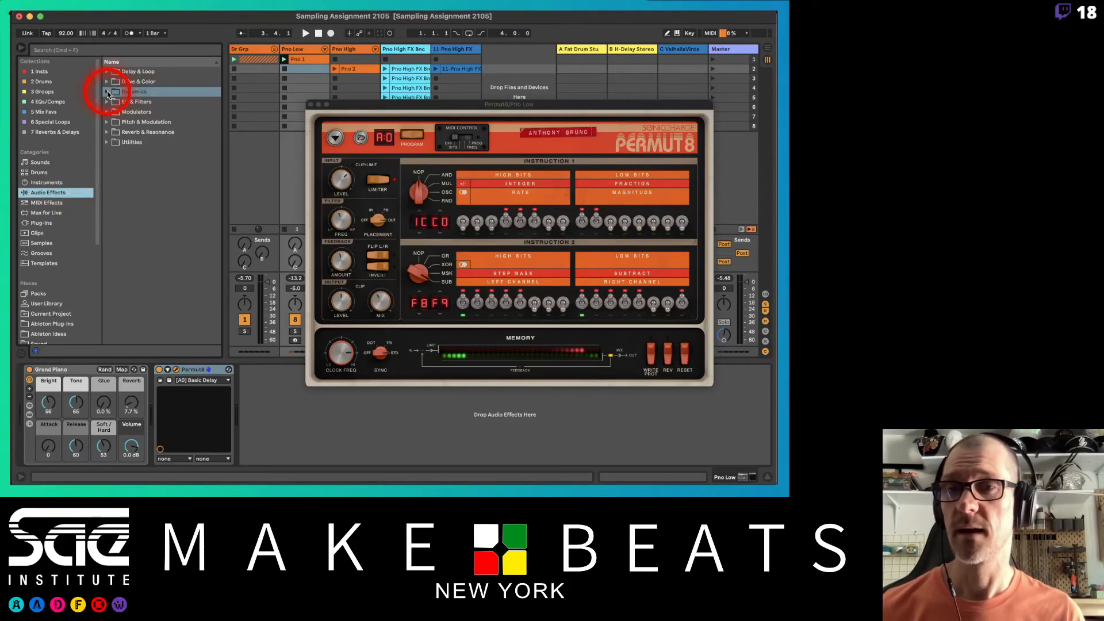
left_click_drag(132, 133, 261, 406)
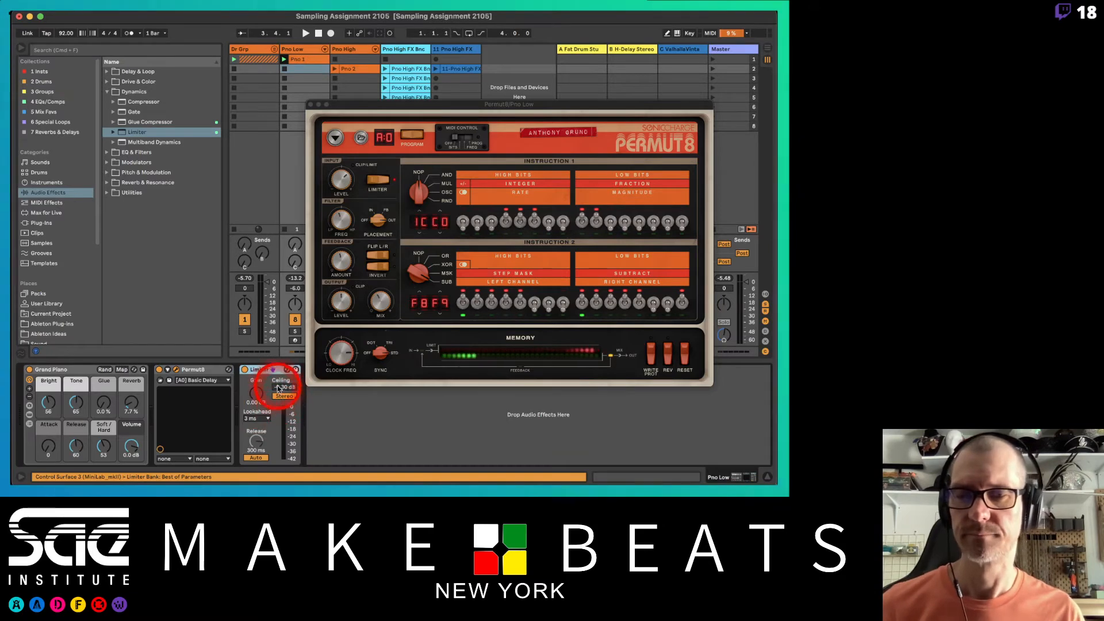
left_click(277, 388)
type("-10")
key("Return")
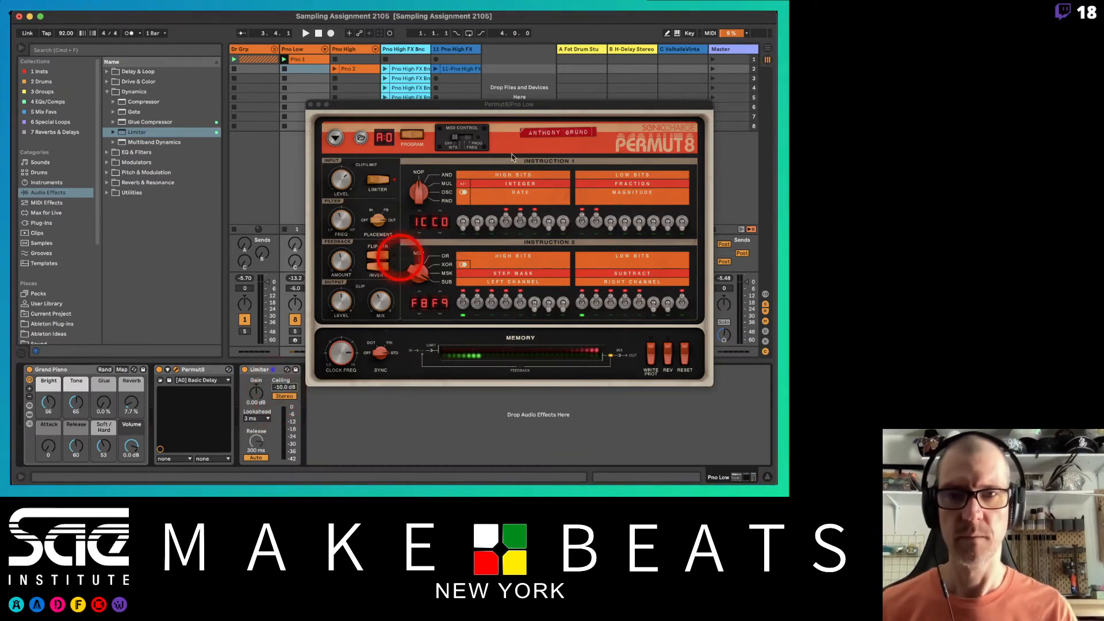
Step: Load the Flakes Firmware bank into Permut8
left_click_drag(382, 108, 243, 28)
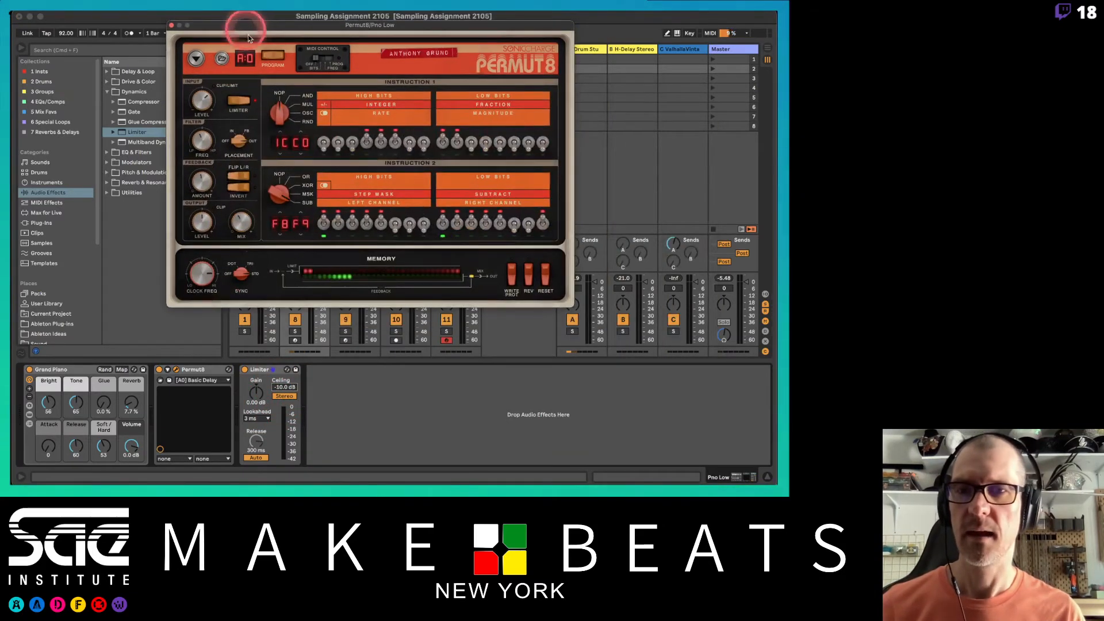
left_click(247, 58)
left_click(240, 60)
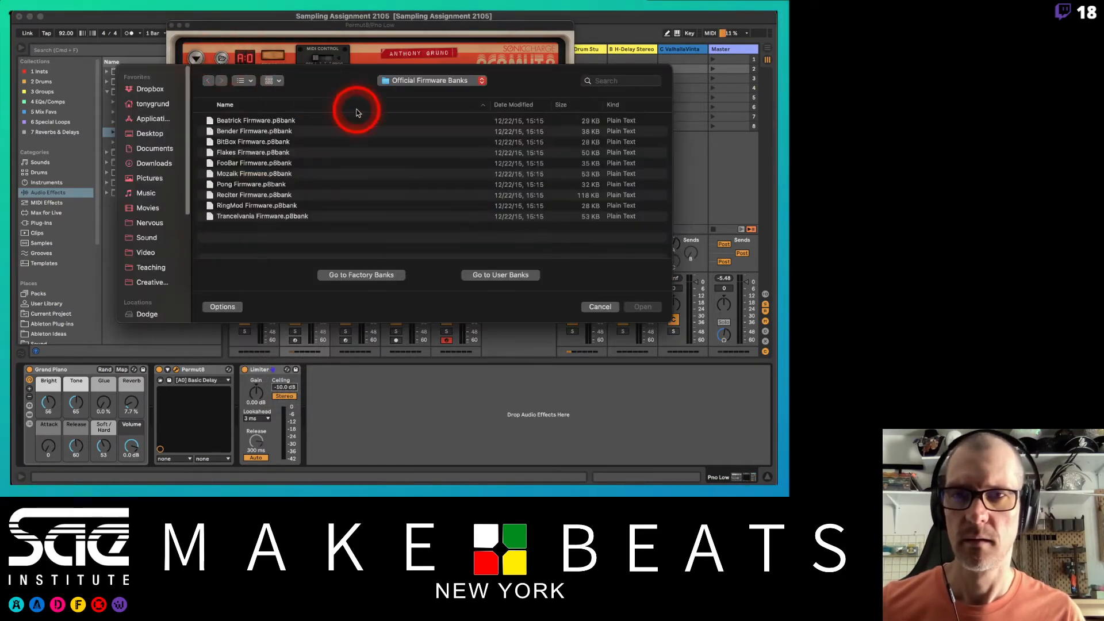
left_click(245, 154)
double_click(244, 156)
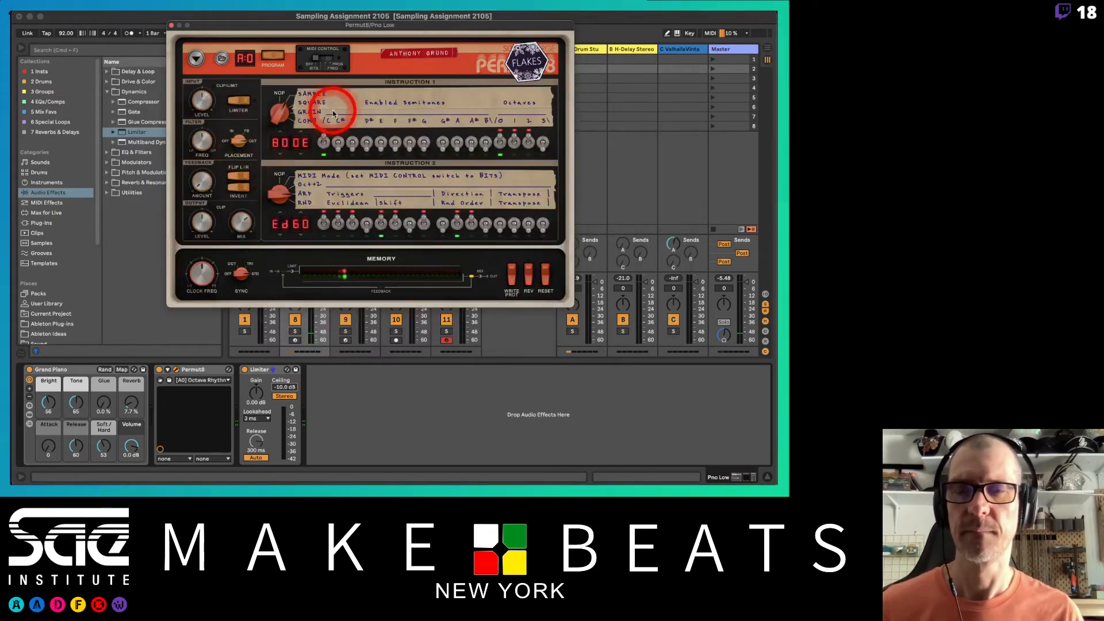
Step: Solo the Pno Low track during playback and shorten the Pno 1 clip's loop to two bars starting at bar 3
key("space")
left_click_drag(325, 31, 508, 70)
left_click(295, 331)
double_click(301, 61)
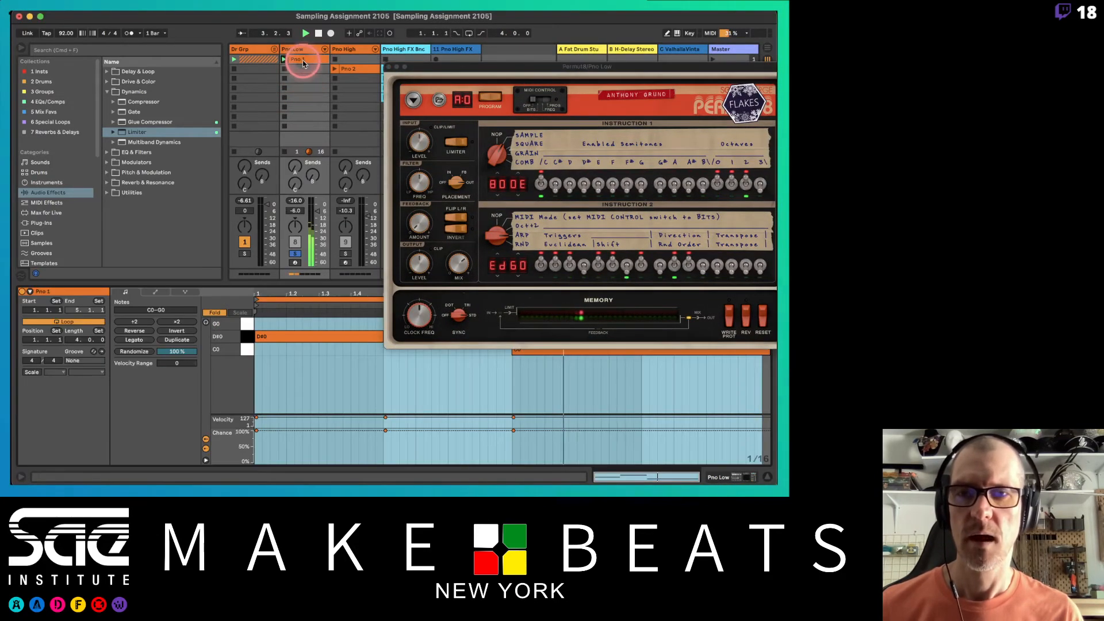
mouse_move(254, 305)
left_mouse_down()
mouse_move(259, 295)
mouse_move(508, 295)
left_mouse_up()
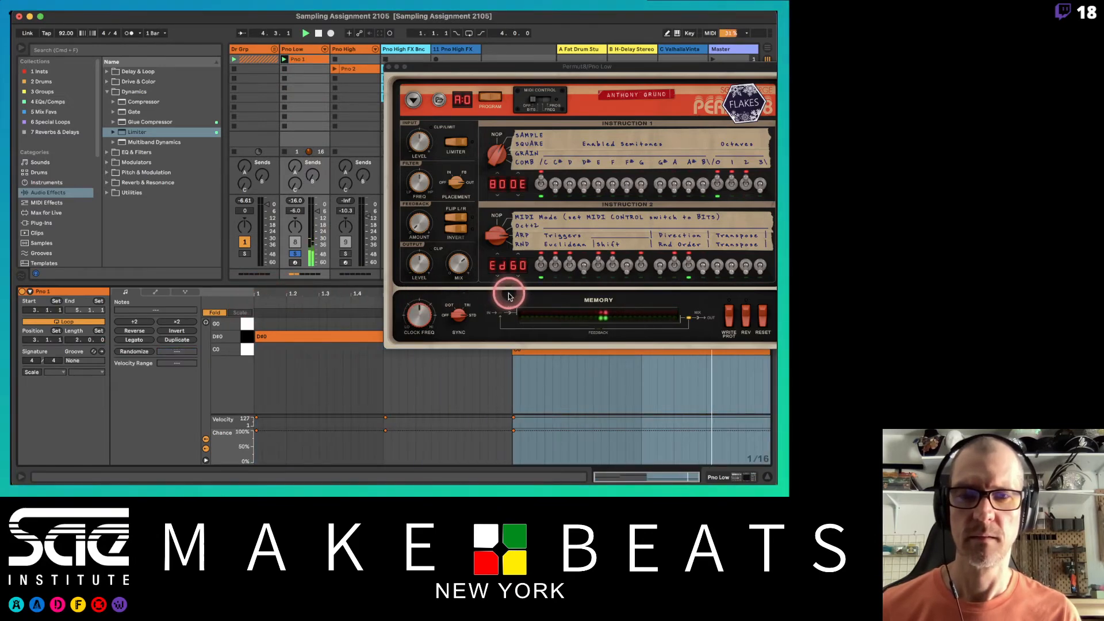
left_click(542, 353)
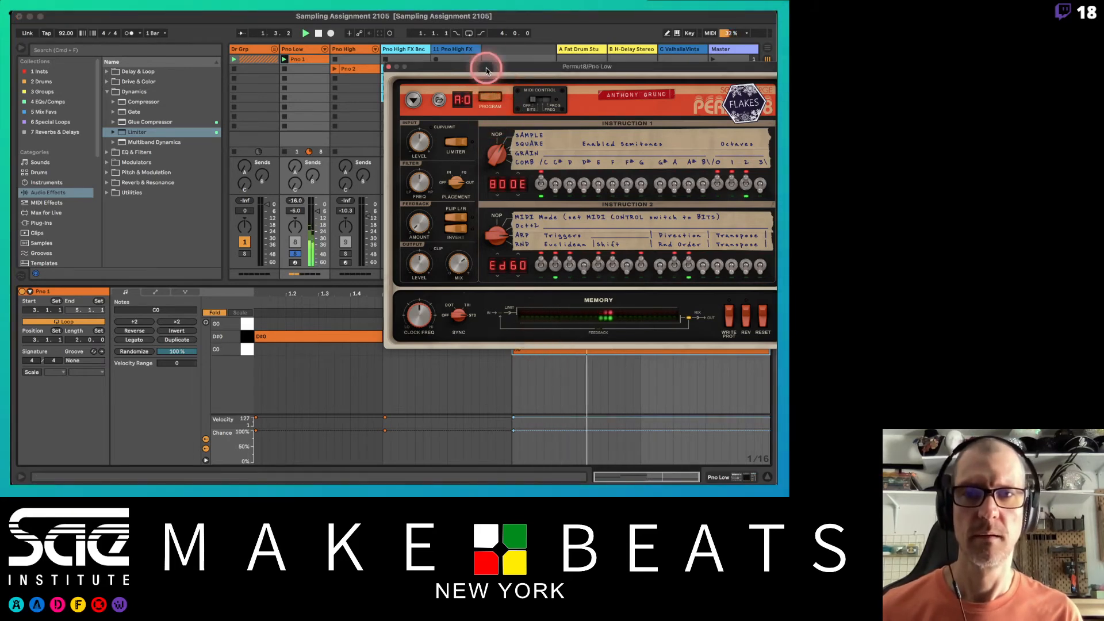
Step: Insert a new audio track after the 11 Pno High FX track and name it Pno Low FX Bnc
left_click_drag(485, 68, 526, 119)
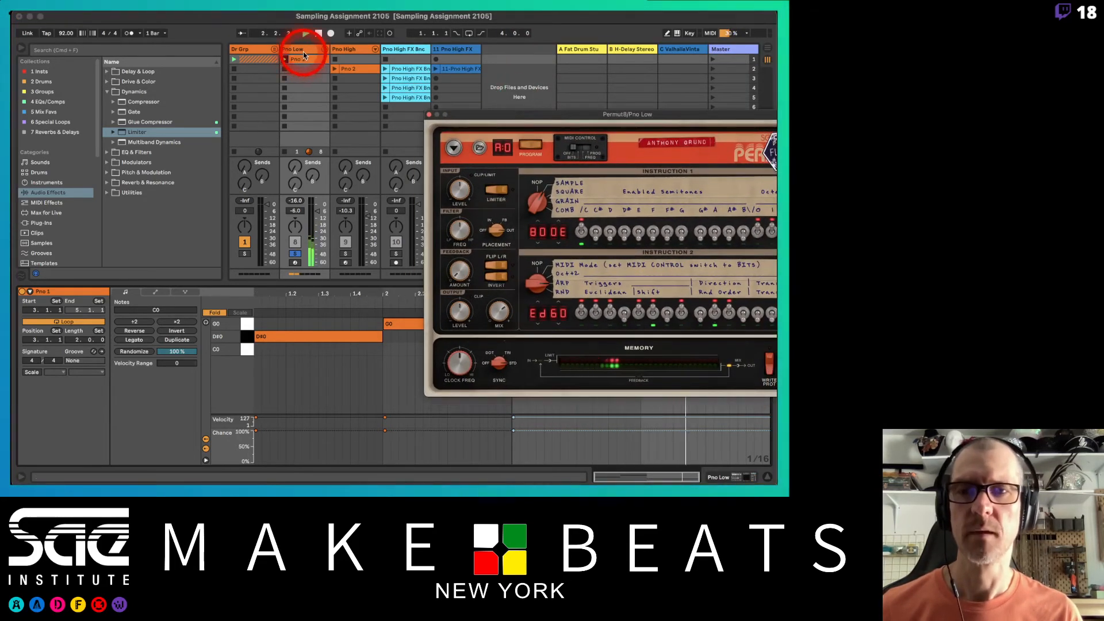
left_click(458, 49)
left_click(458, 49)
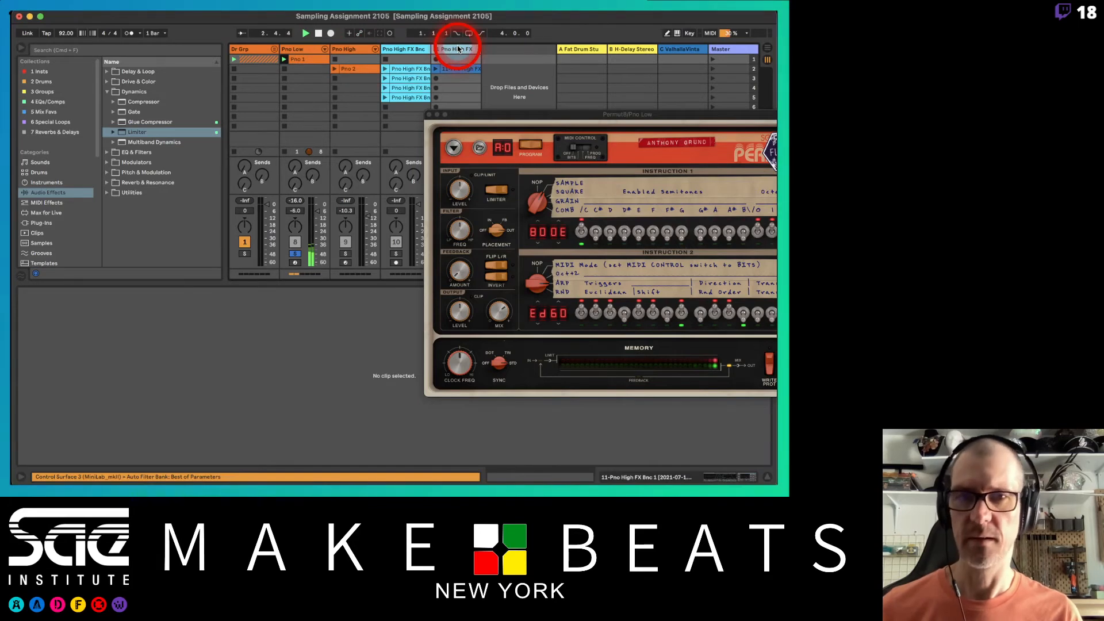
key("super+t")
left_click(502, 51)
key("super+r")
type("Pn")
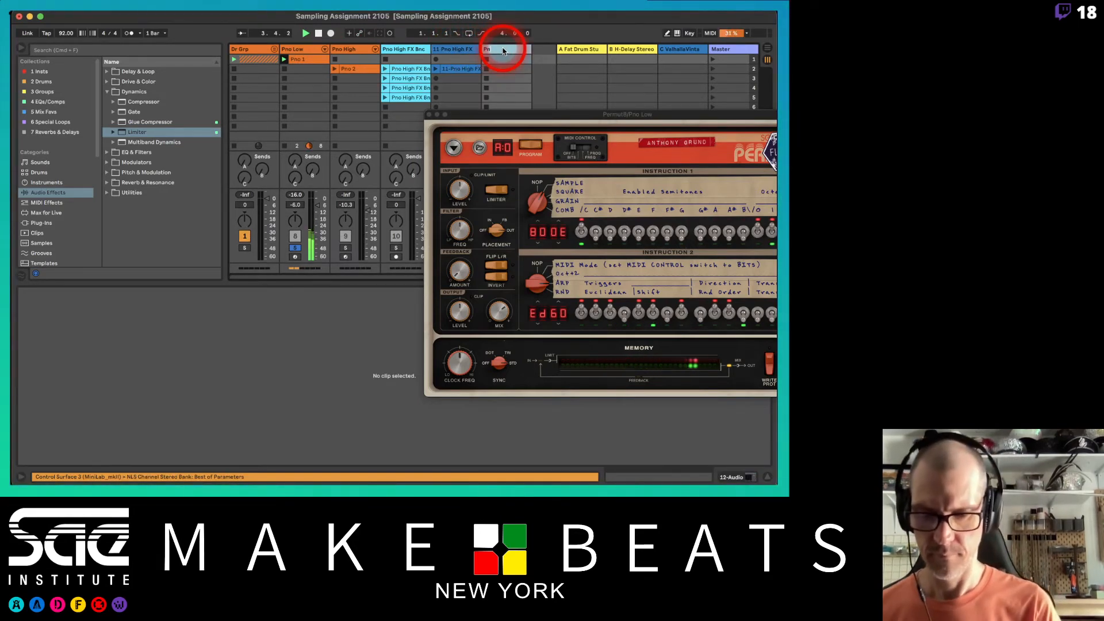
type("o Low FX")
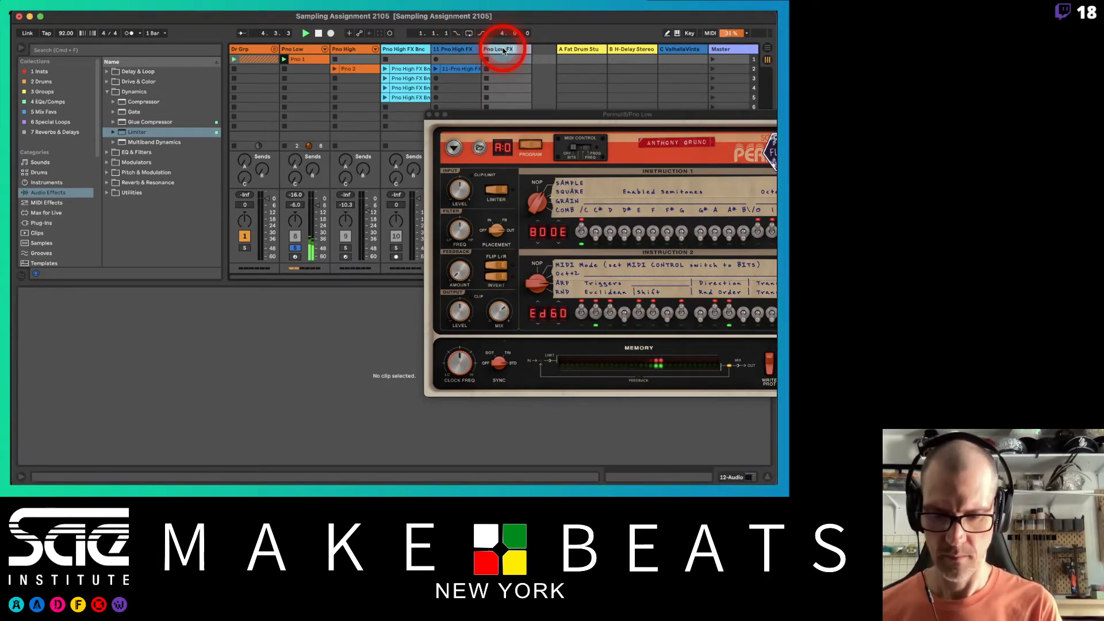
type(" Bnc")
key("Return")
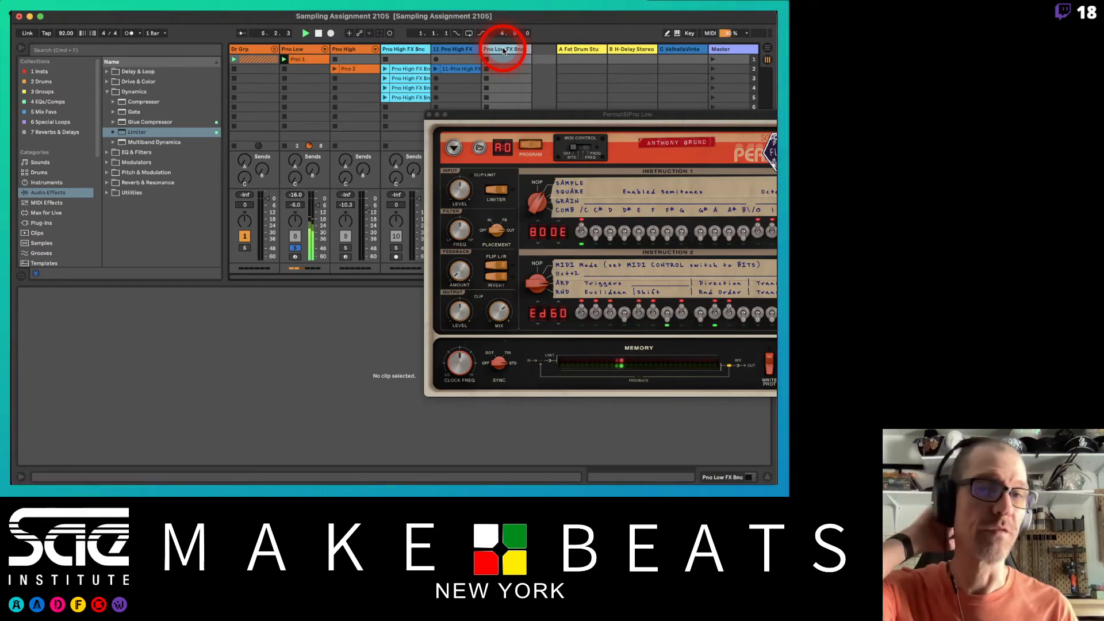
Step: Set the Pno Low FX Bnc track to receive audio from Pno Low, Post FX, and arm it for recording
left_click_drag(499, 115, 585, 213)
key("super+alt+i")
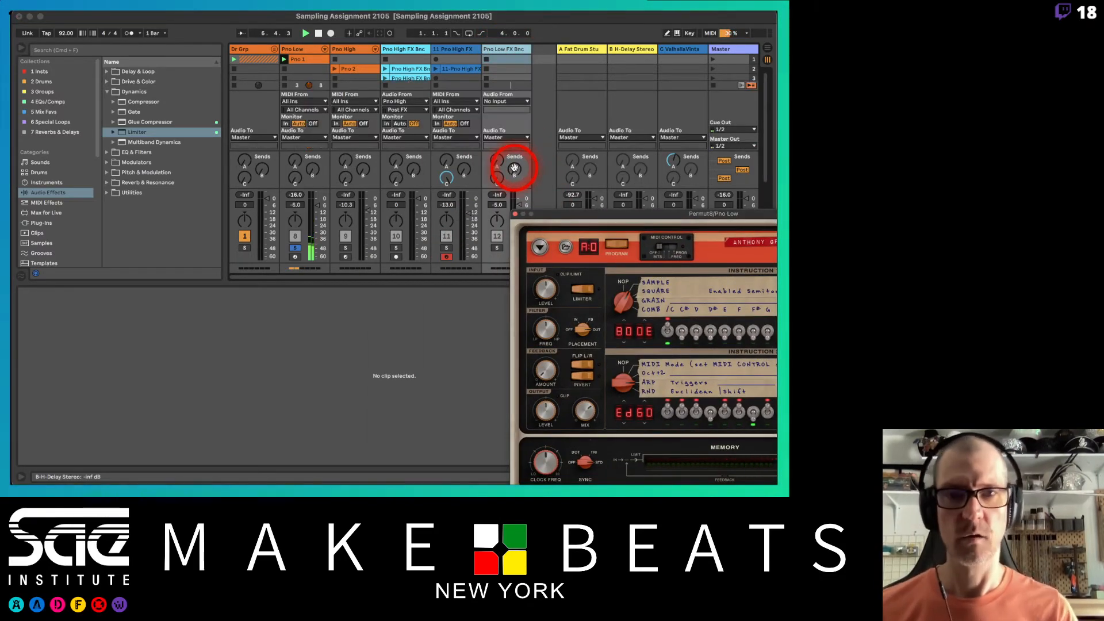
left_click(505, 101)
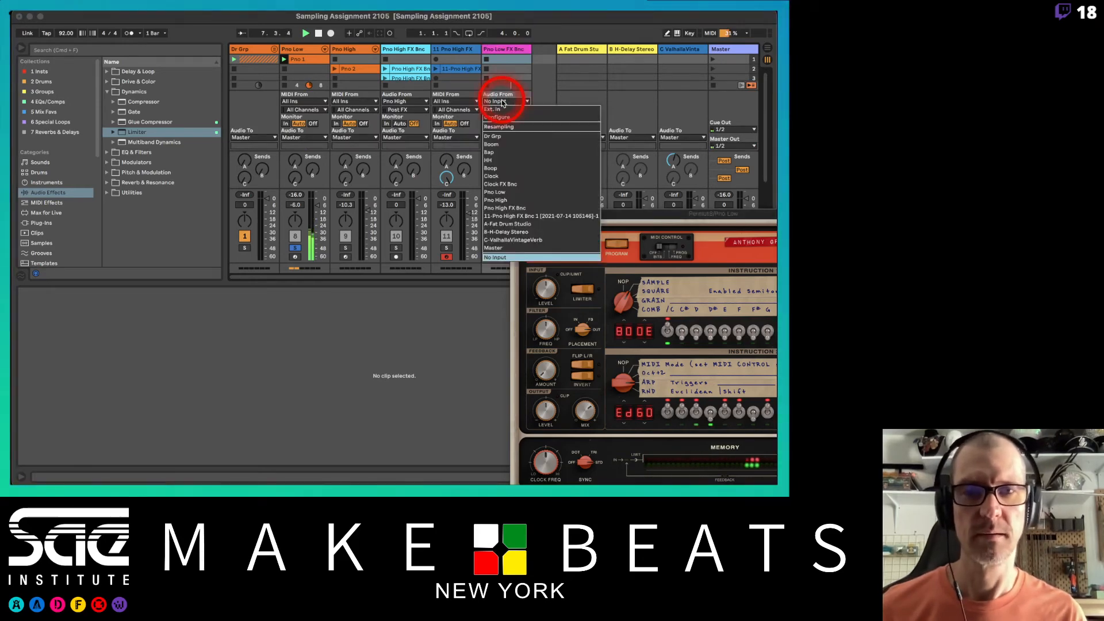
left_click(505, 192)
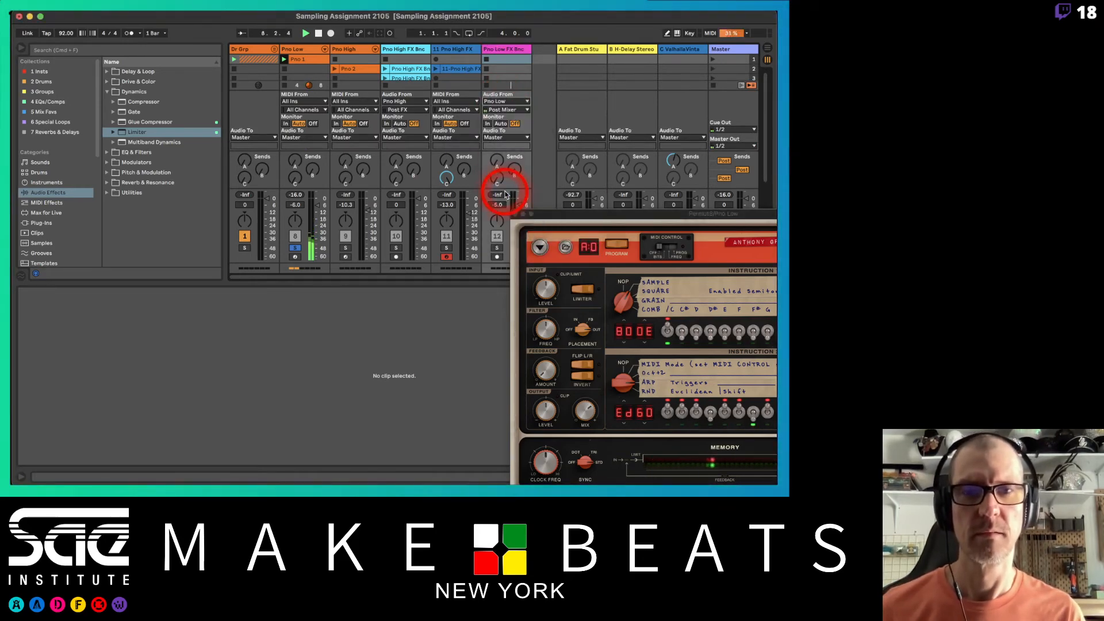
left_click(497, 256)
left_click_drag(569, 214, 617, 221)
left_click(506, 109)
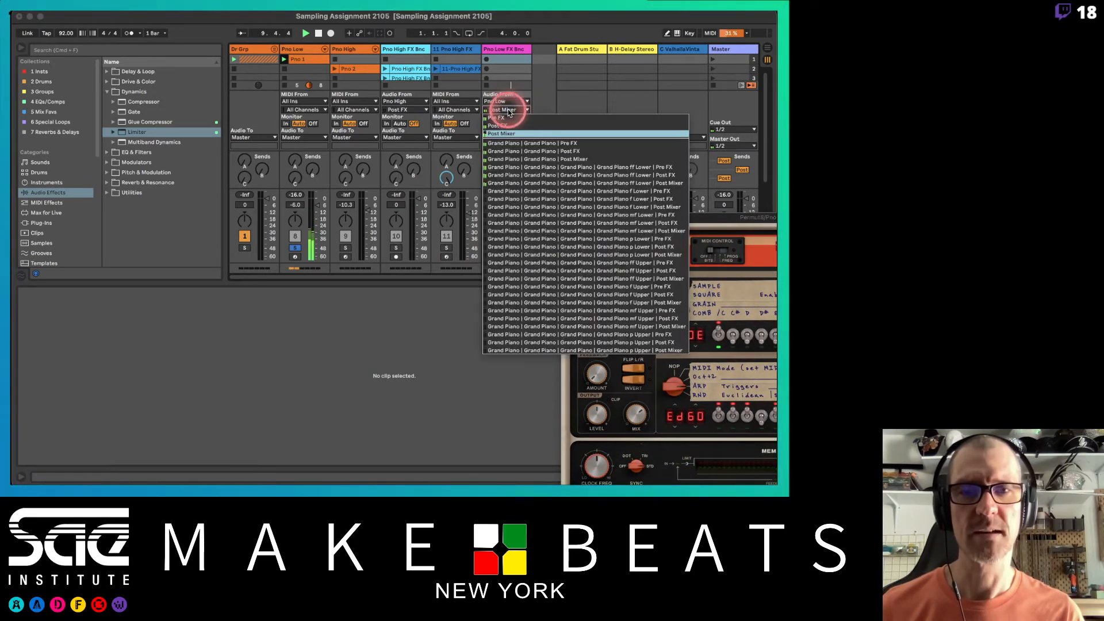
left_click(513, 125)
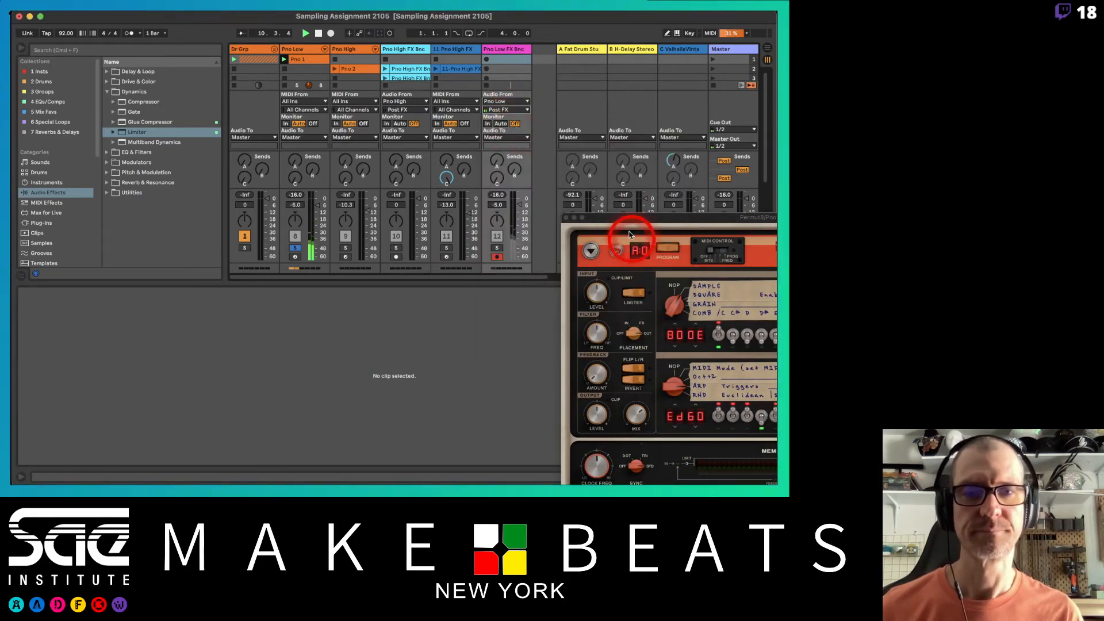
Step: Start recording into the second slot of Pno Low FX Bnc while stepping Permut8 through programs A1 to B0
left_click_drag(625, 222, 119, 104)
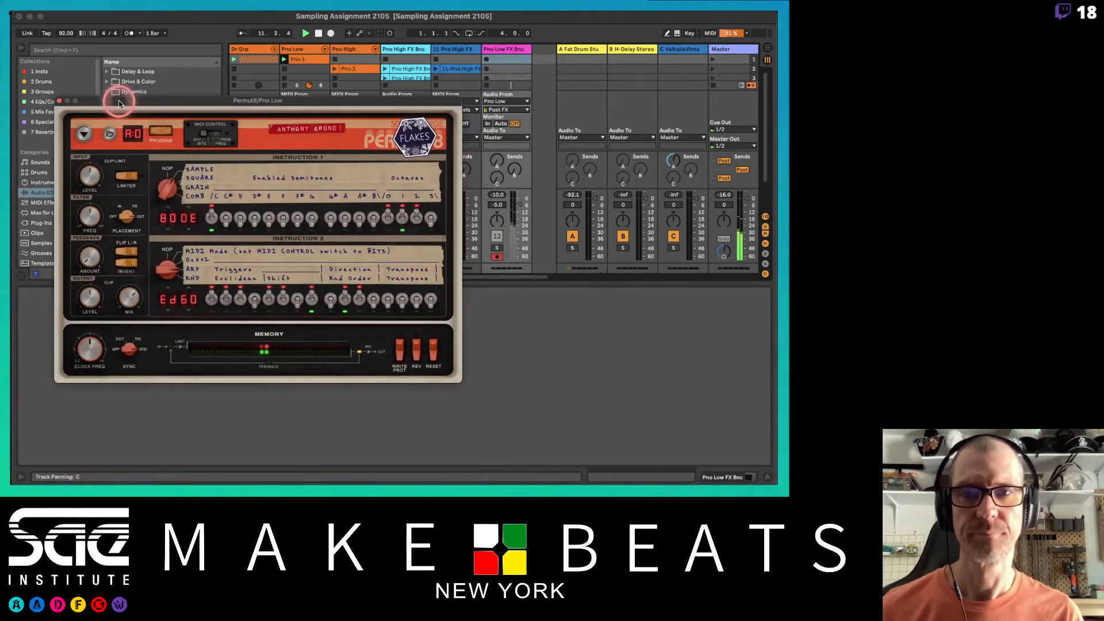
left_click(488, 69)
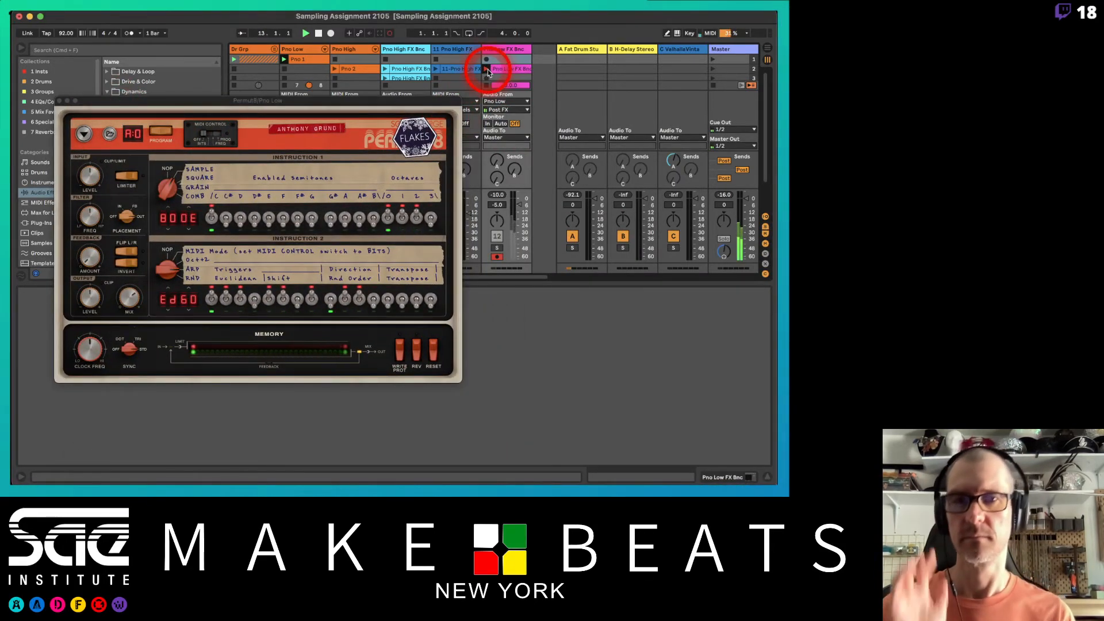
left_click(167, 134)
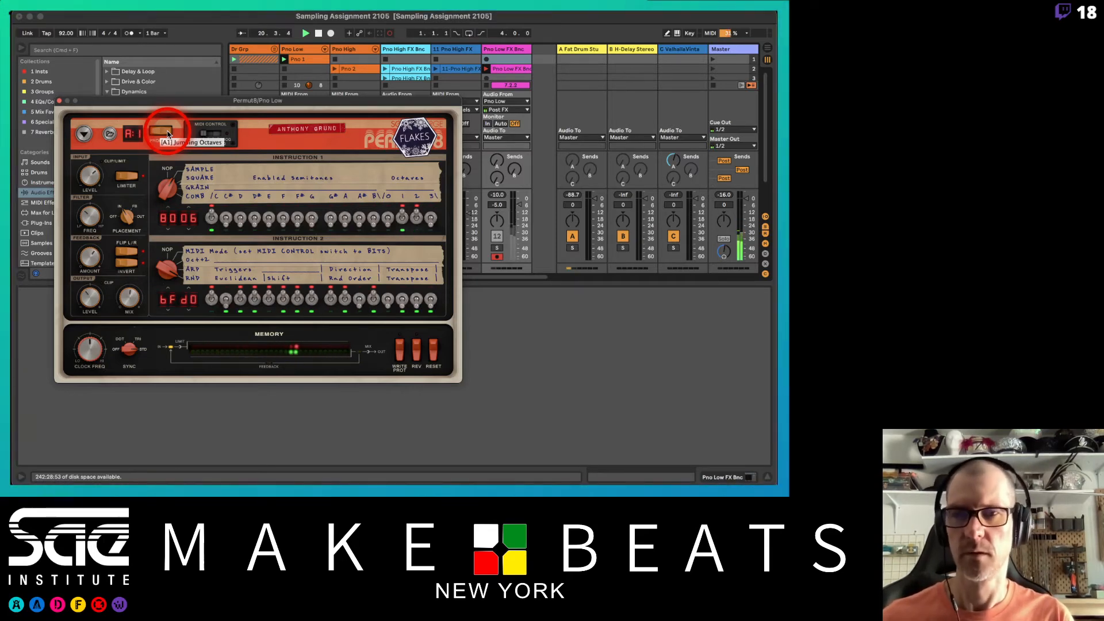
left_click(168, 134)
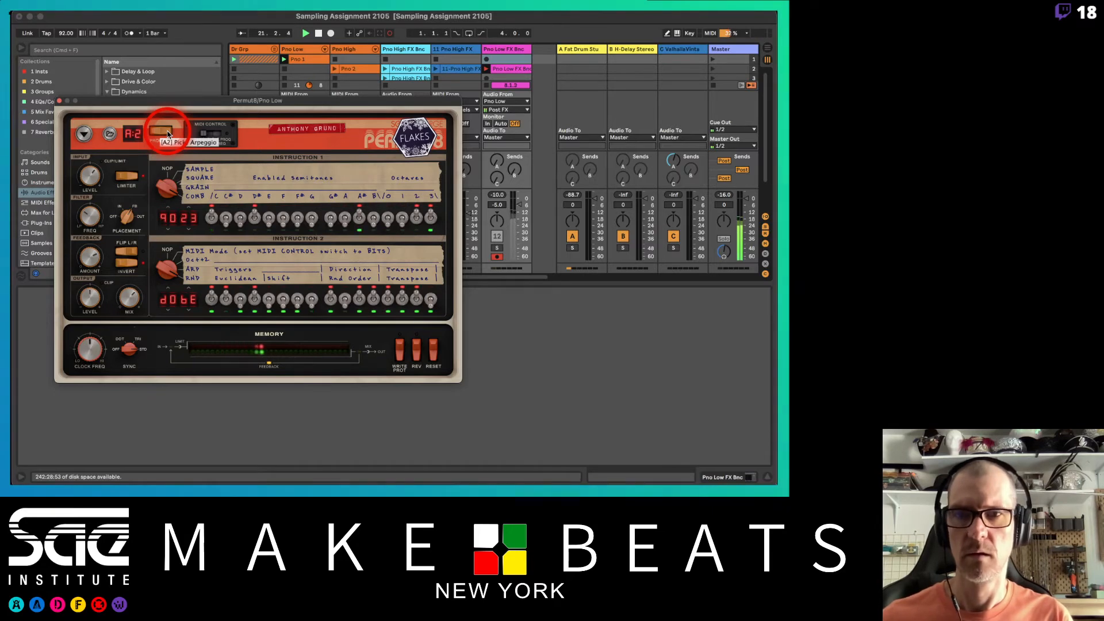
left_click(168, 134)
left_click(167, 134)
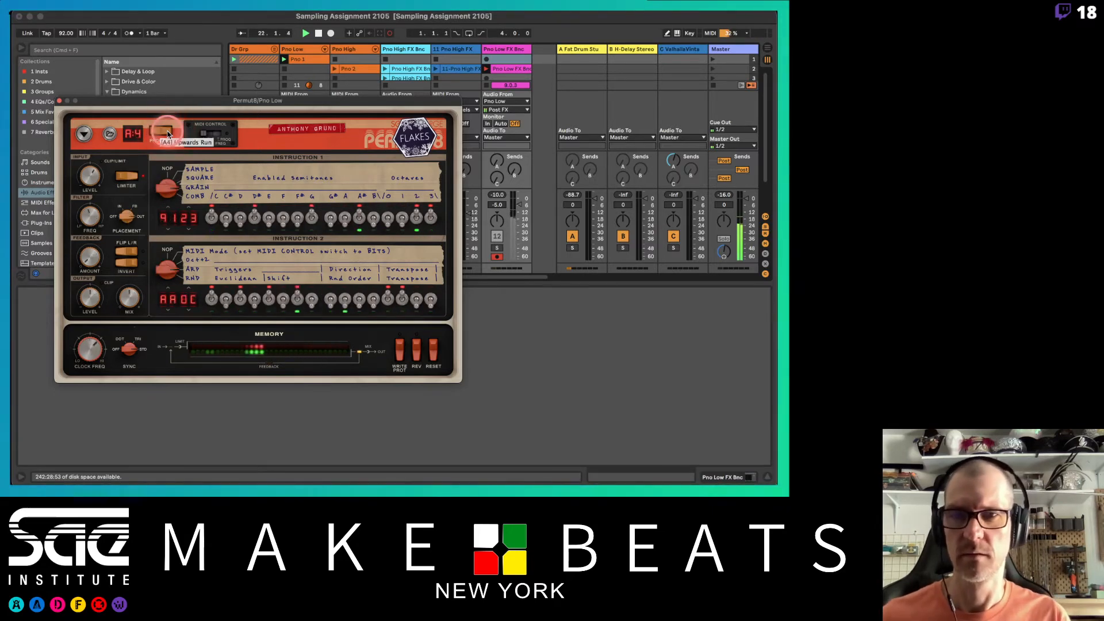
left_click(168, 134)
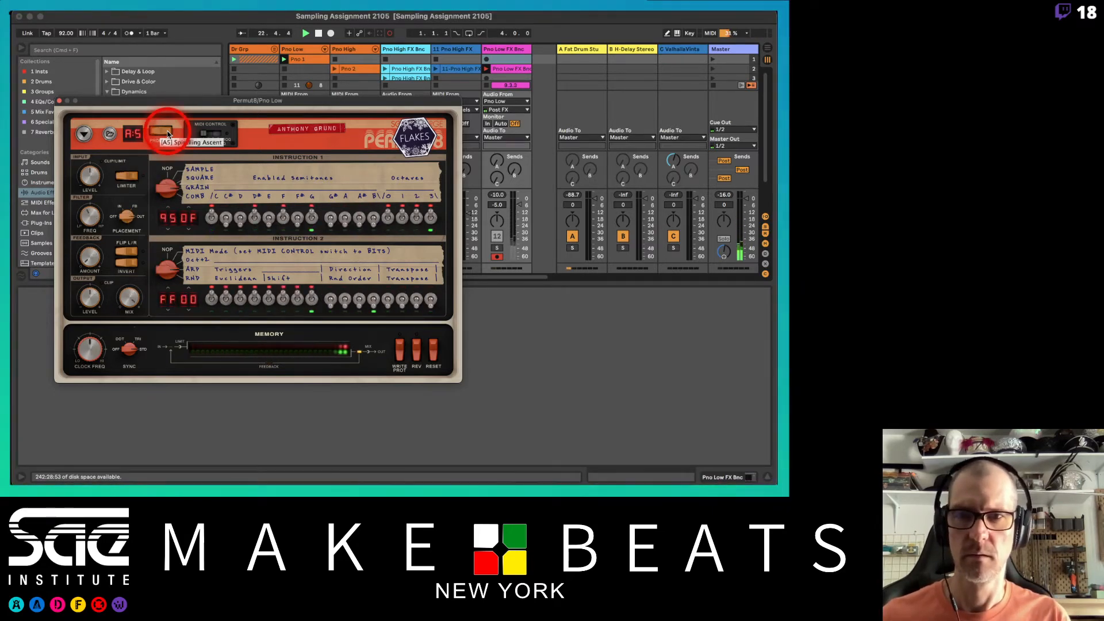
left_click(168, 134)
left_click(168, 134)
left_click(168, 134)
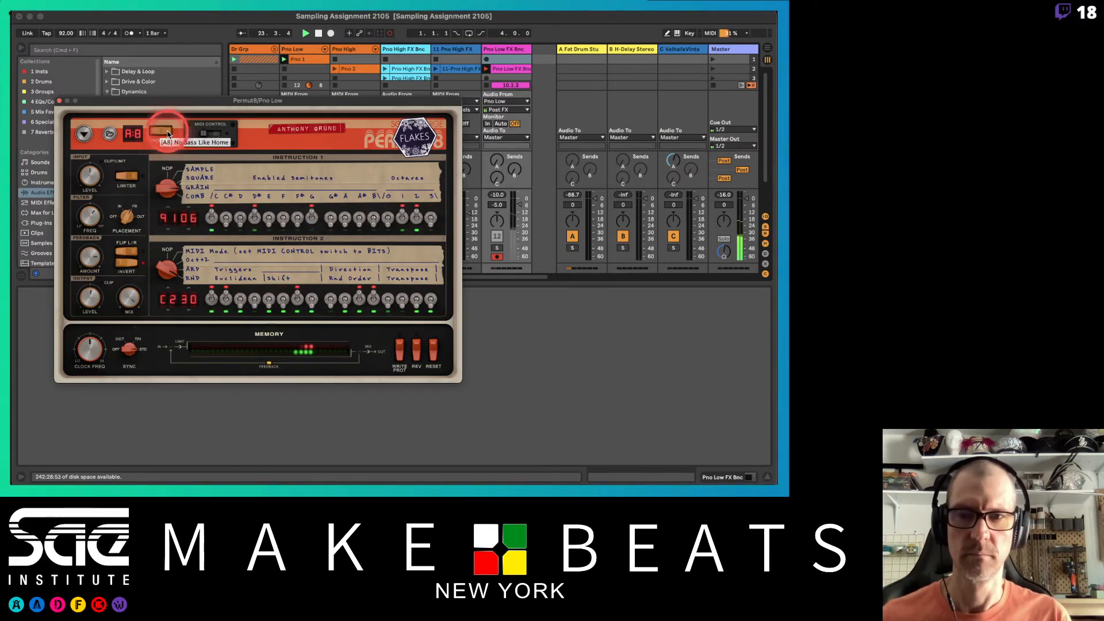
left_click(168, 134)
left_click(168, 134)
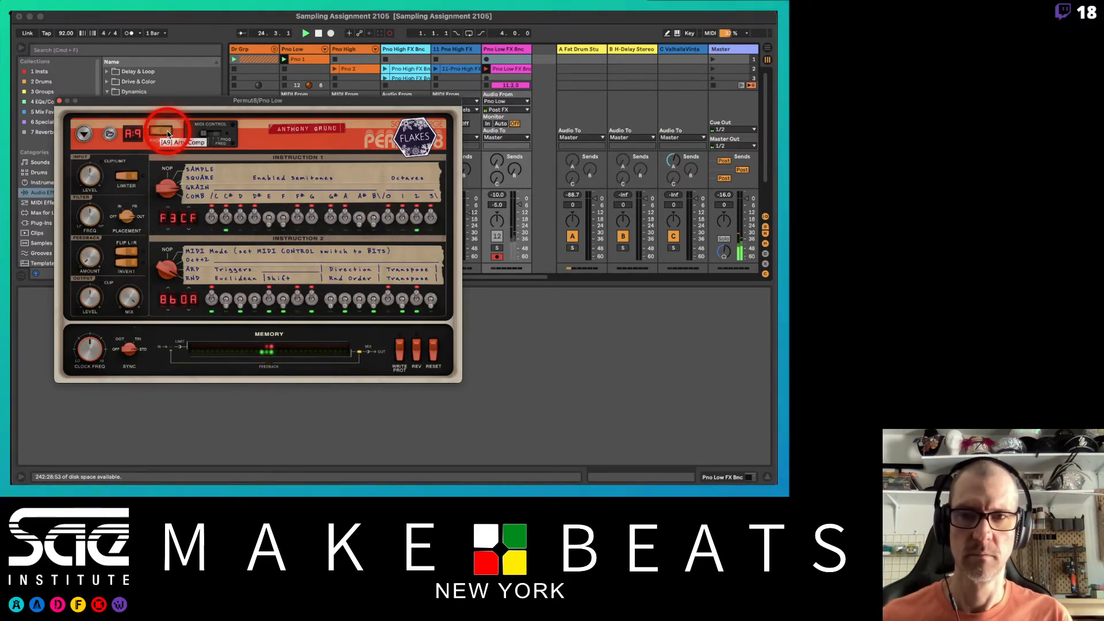
left_click(168, 134)
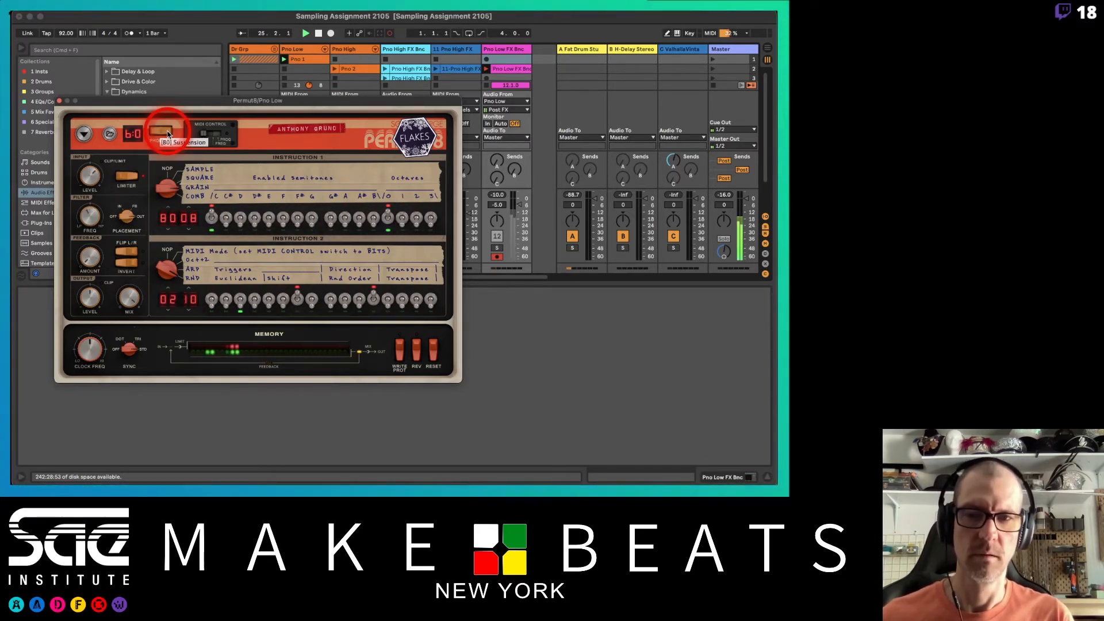
Step: Keep recording while advancing Permut8 one program at a time from B1 to B9
mouse_move(207, 100)
left_mouse_down()
mouse_move(211, 115)
mouse_move(197, 107)
left_mouse_up()
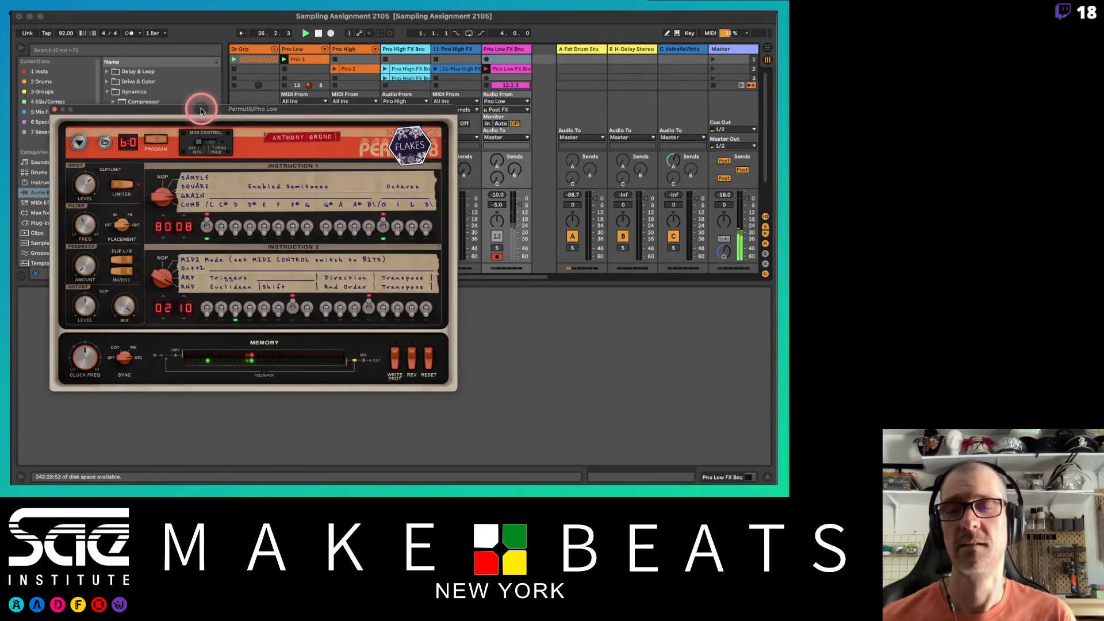
left_click(164, 138)
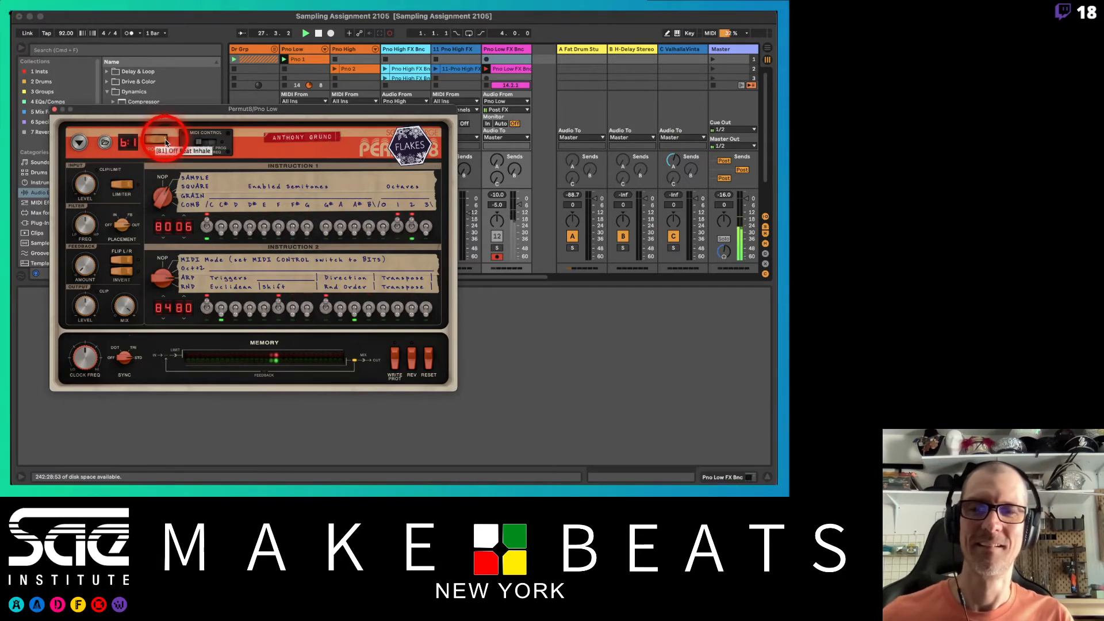
left_click(164, 141)
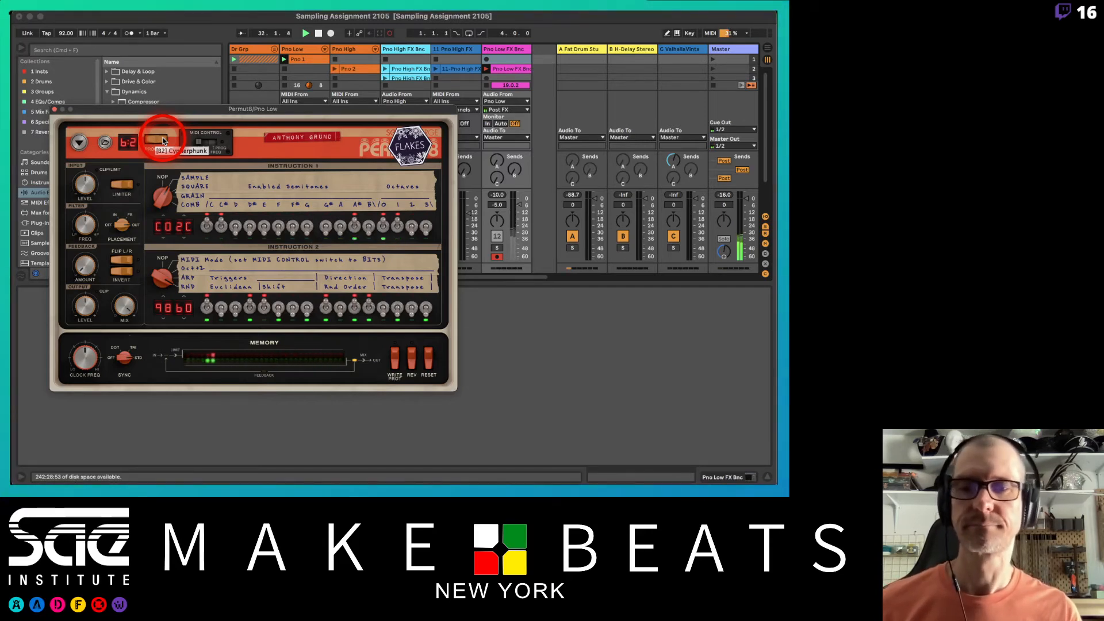
left_click(164, 140)
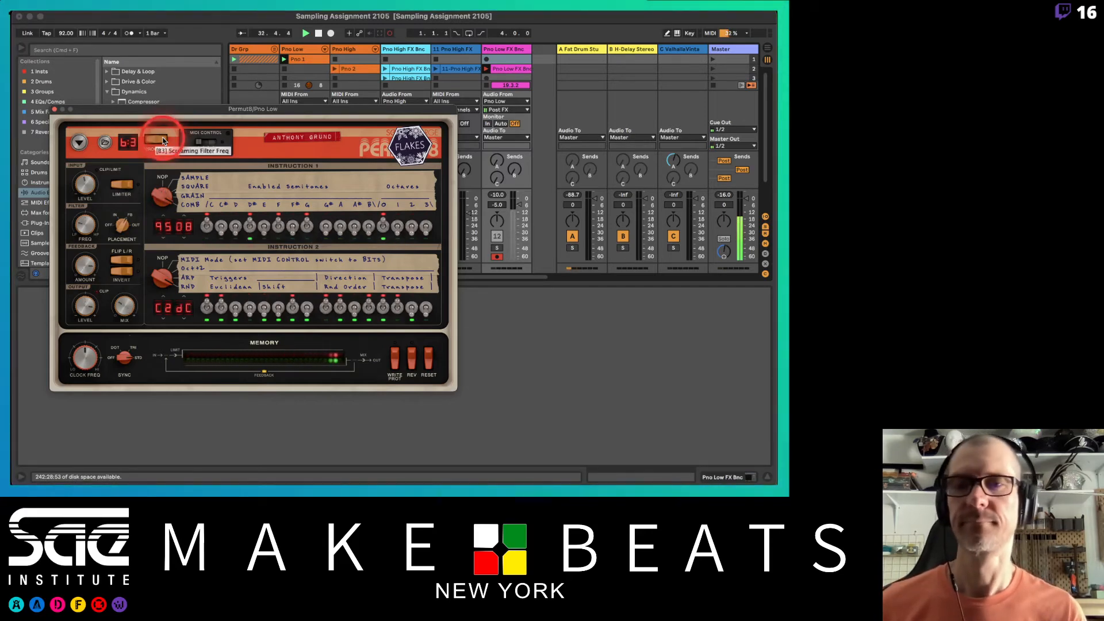
left_click(163, 141)
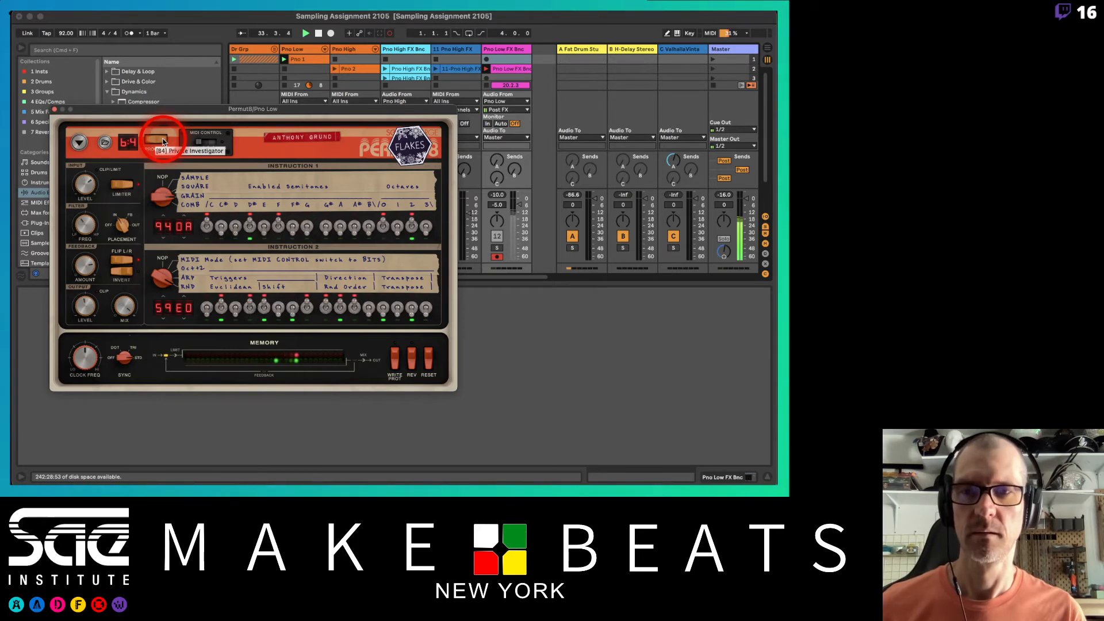
left_click(163, 141)
left_click(163, 141)
left_click(164, 141)
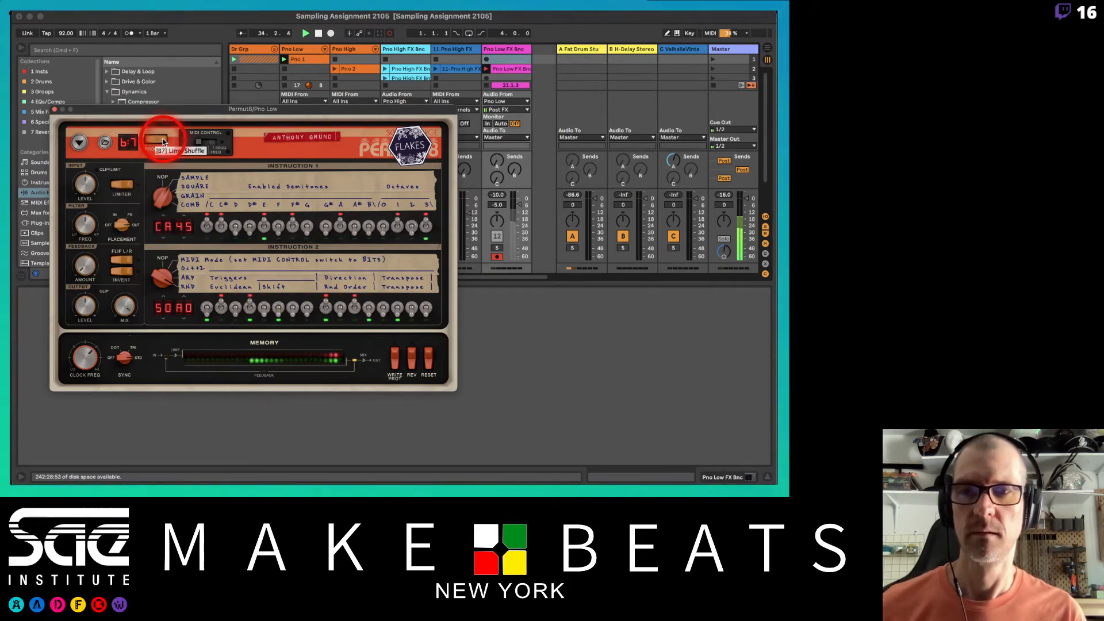
left_click(163, 141)
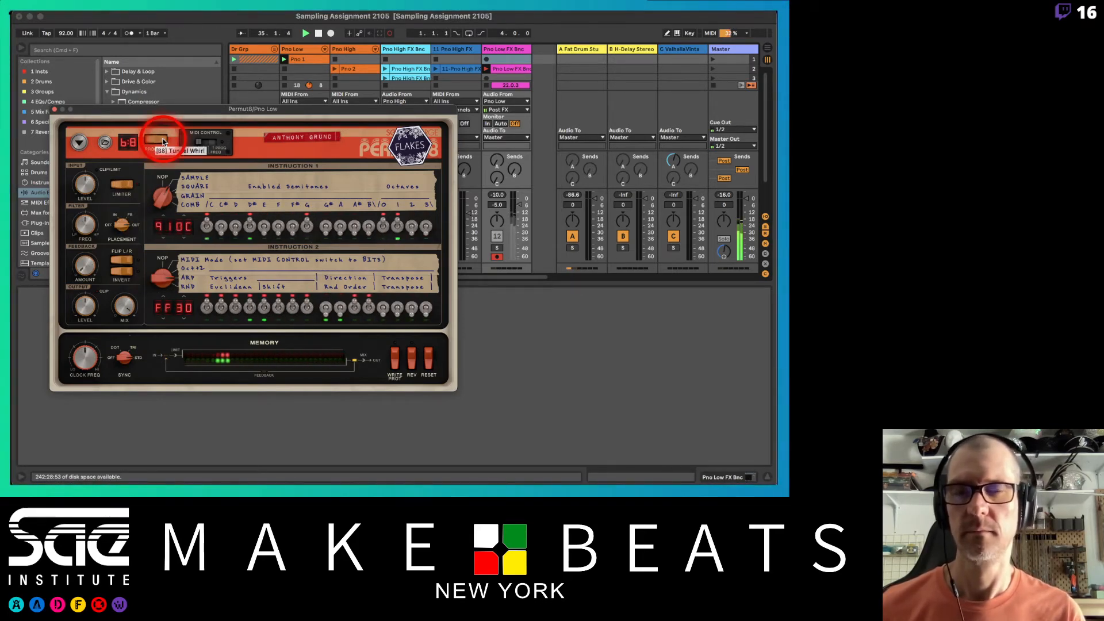
left_click(164, 141)
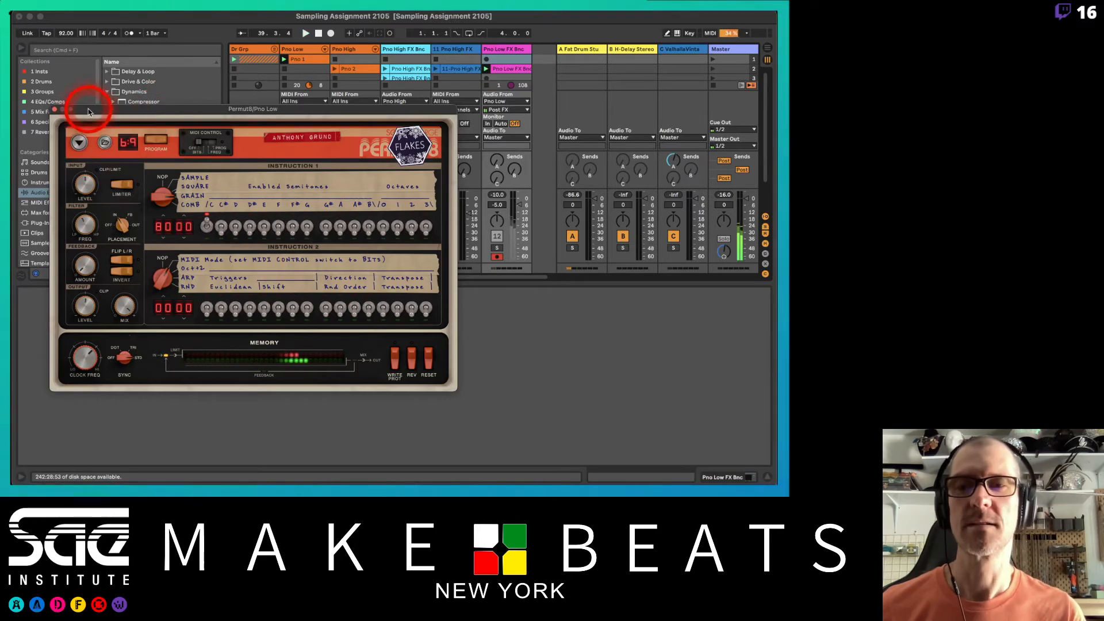
Step: Close Permut8 and stop the recording, opening the recorded Pno Low FX Bnc clip in the clip view
left_click(54, 110)
left_click(259, 87)
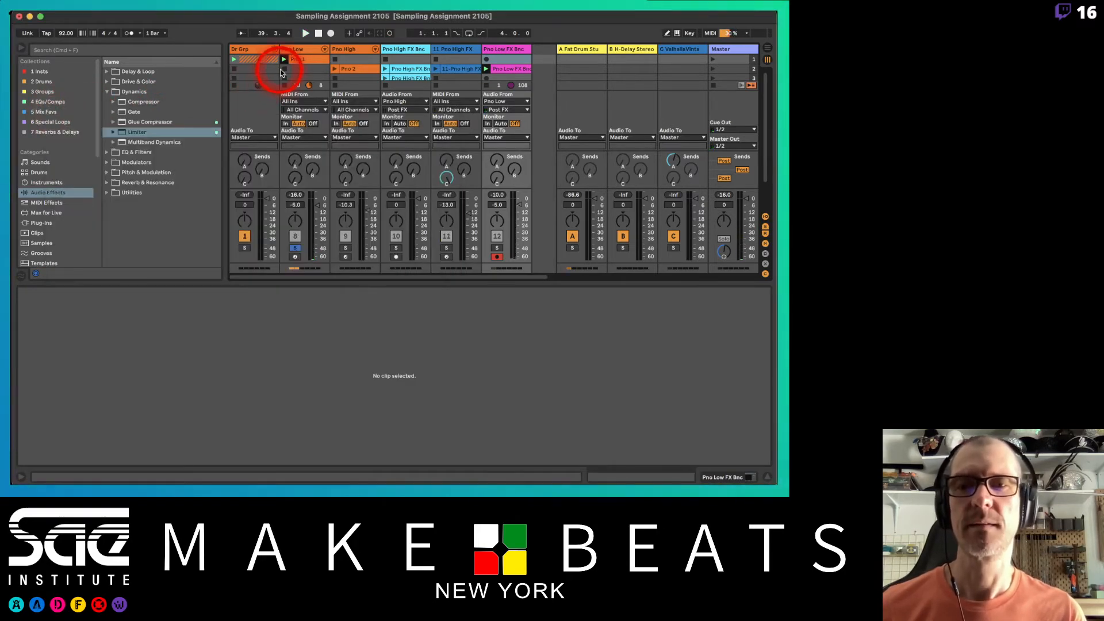
left_click(509, 69)
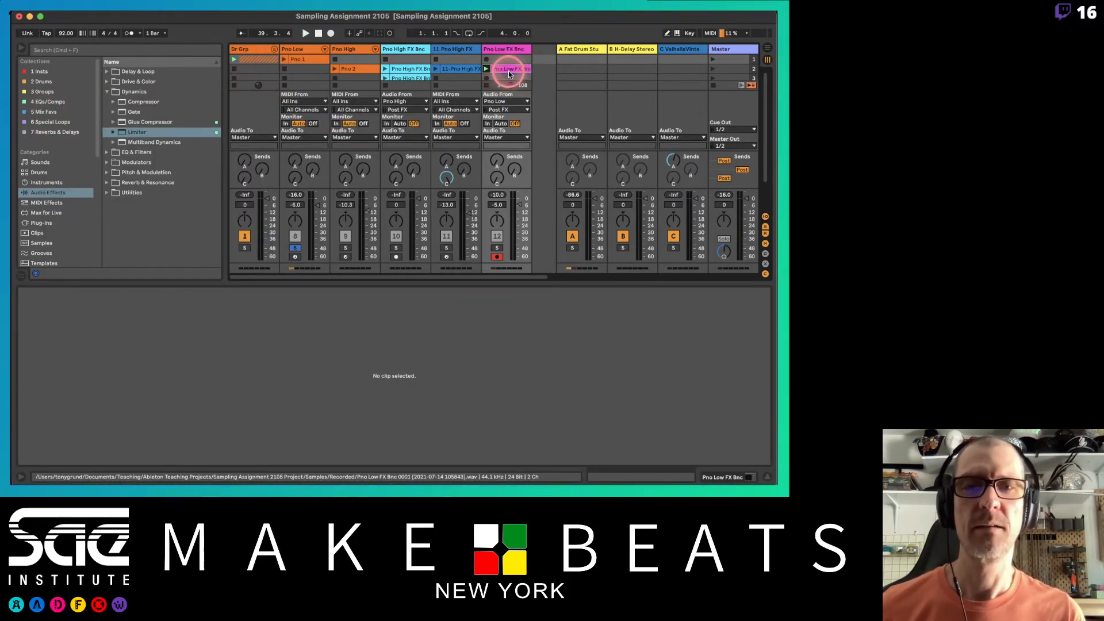
left_click(509, 69)
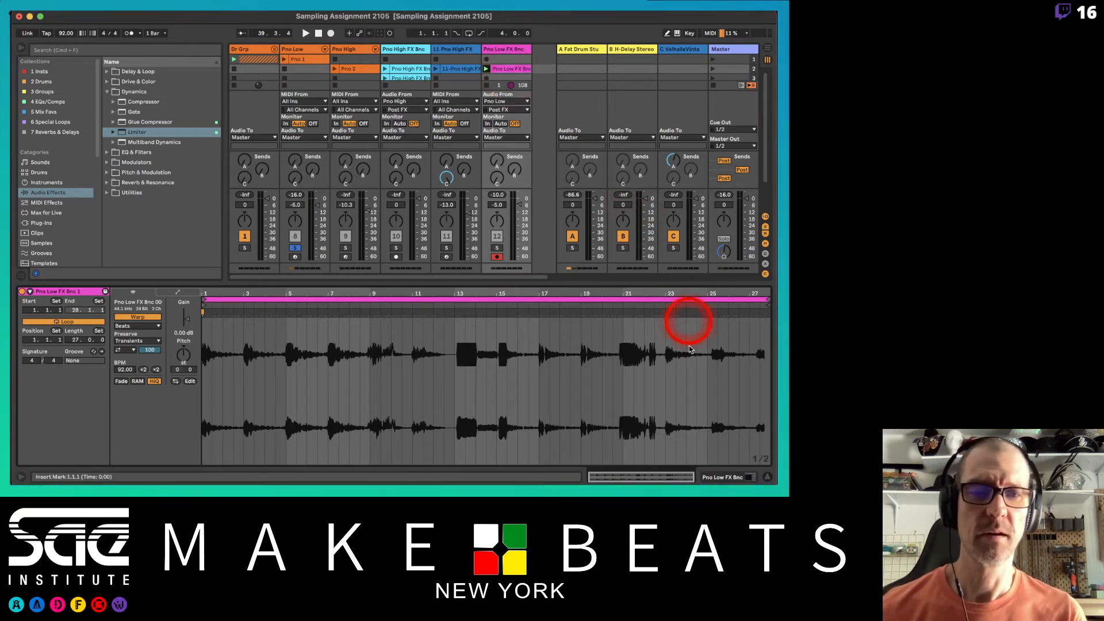
left_click(714, 289)
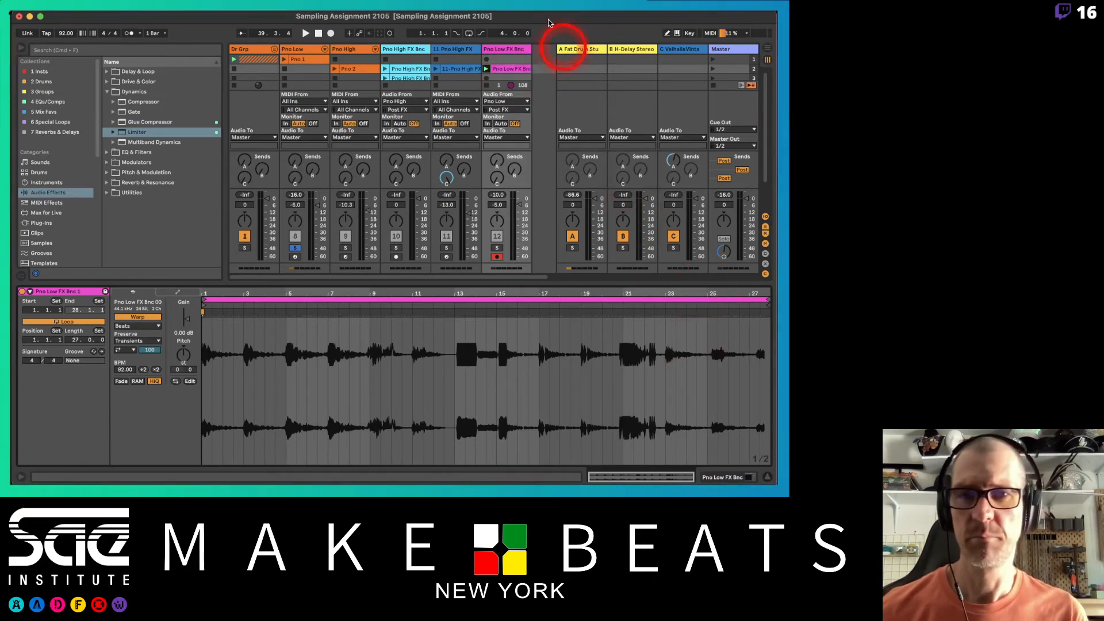
left_click(507, 69)
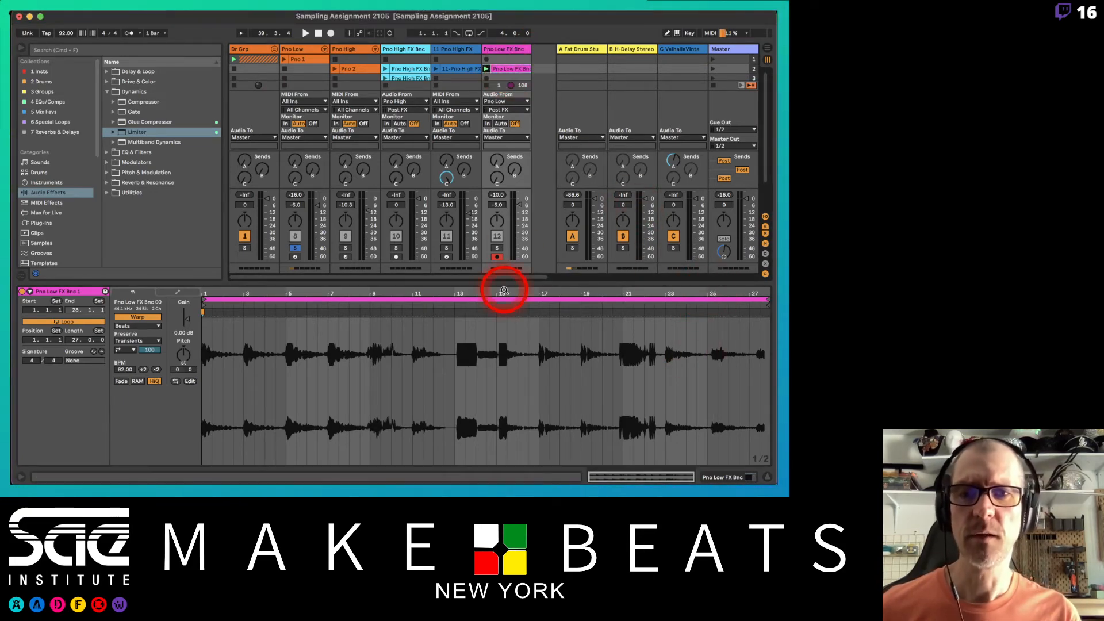
Step: Lower the Pno Low FX Bnc track volume to -12.6 dB and launch its recorded clip
key("alt+super+i")
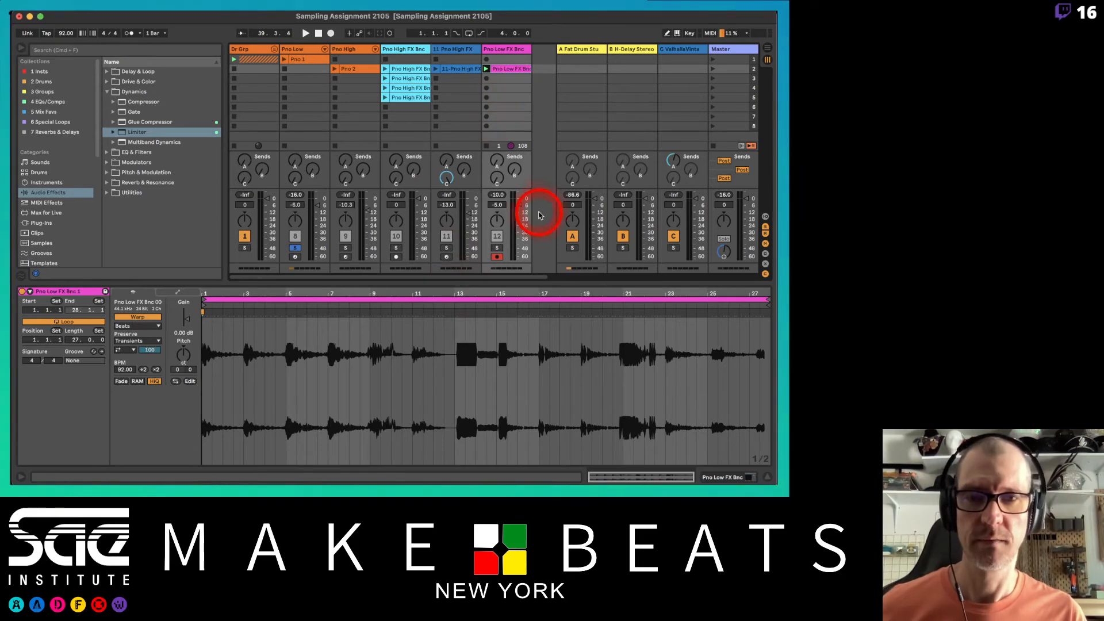
left_click_drag(519, 210, 519, 217)
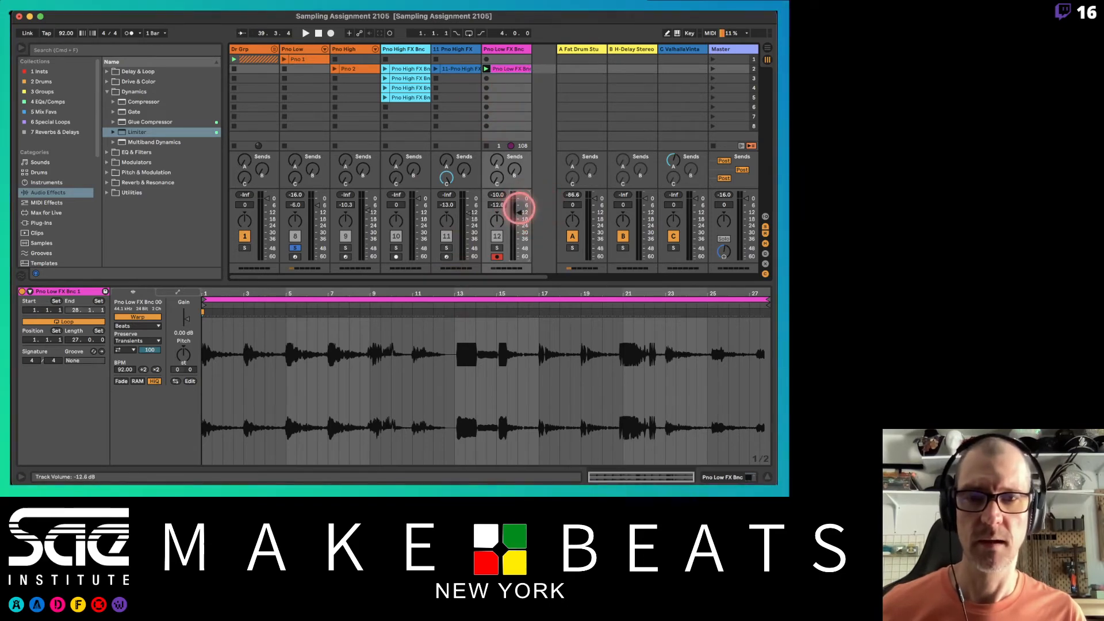
left_click(486, 70)
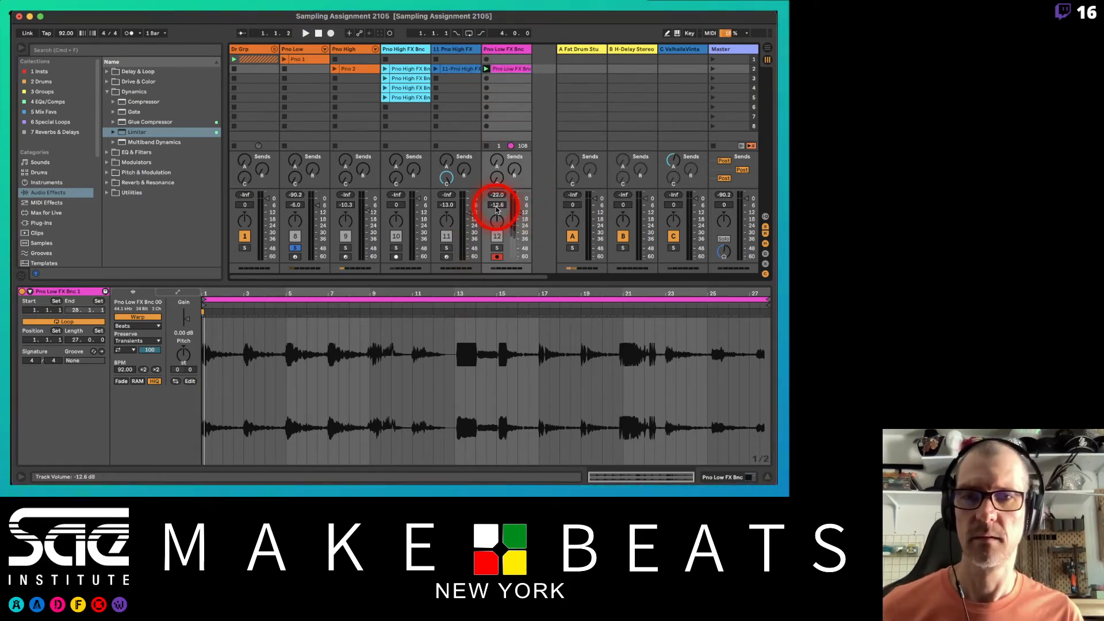
Step: Solo the Pno Low FX Bnc track in place of Pno Low and select the track
left_click(496, 249)
left_click(295, 248)
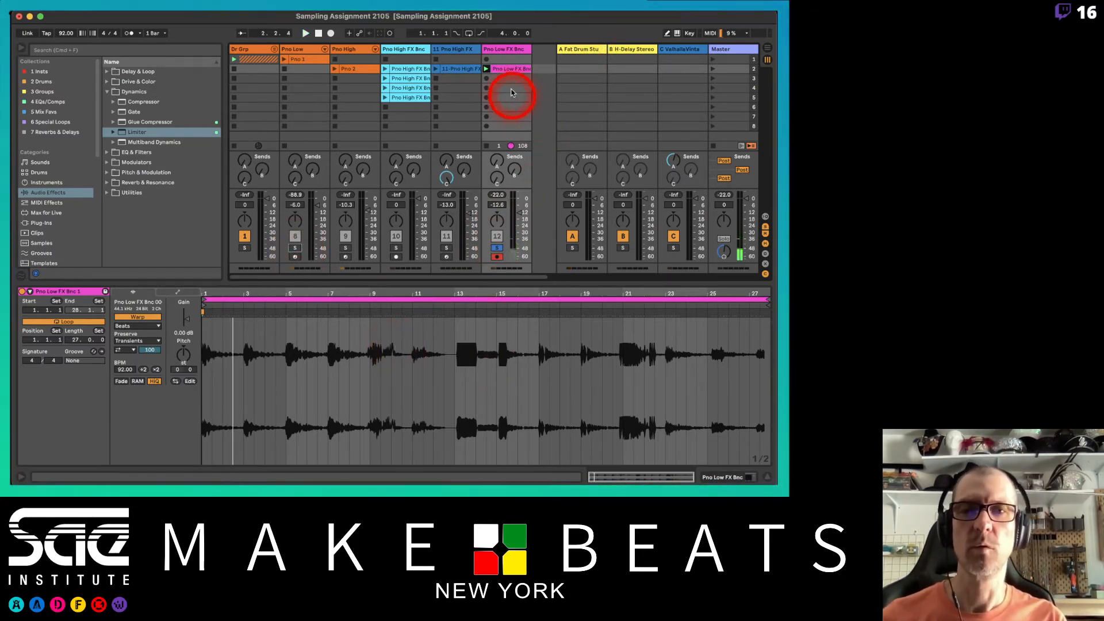
left_click(504, 50)
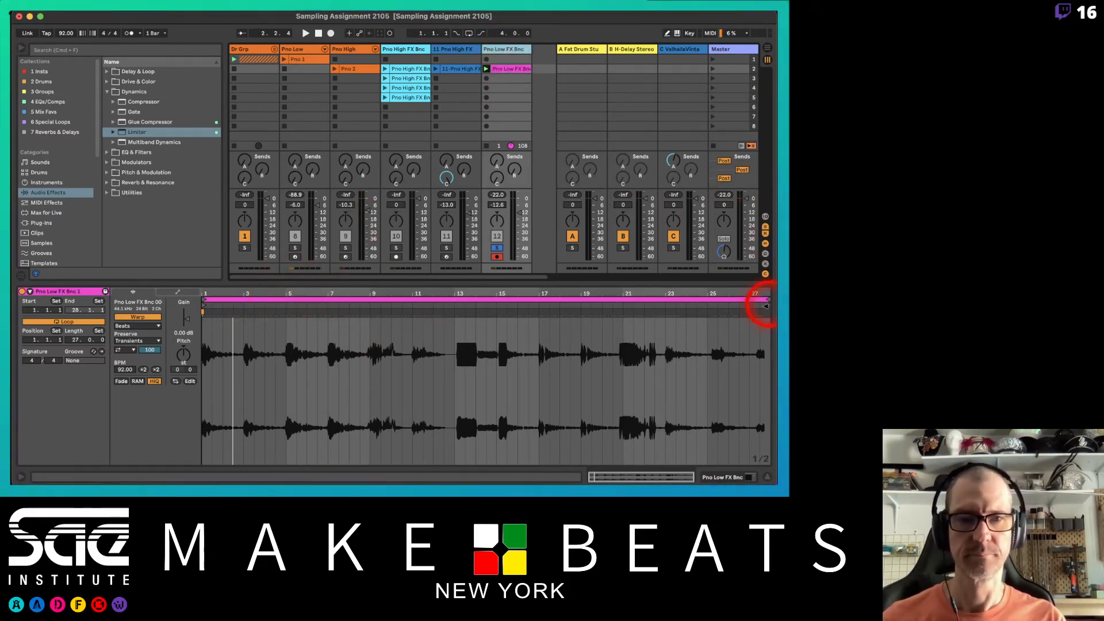
Step: Shorten the recorded clip's loop to two bars and shift it to start at 3.1.1 during playback
left_click_drag(770, 303, 241, 302)
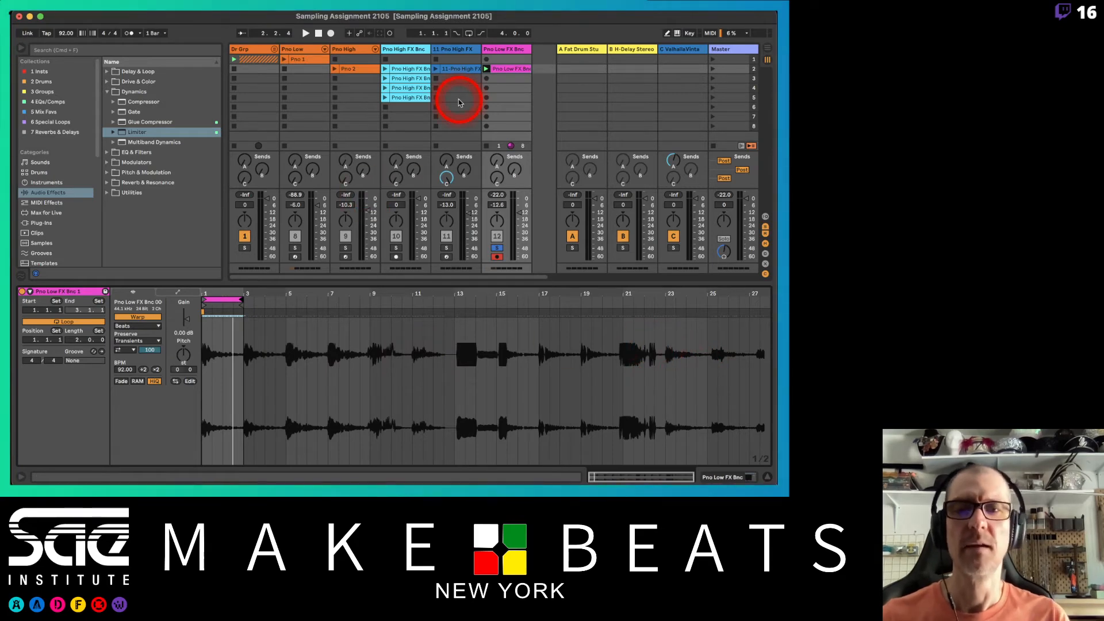
key("space")
left_click(226, 300)
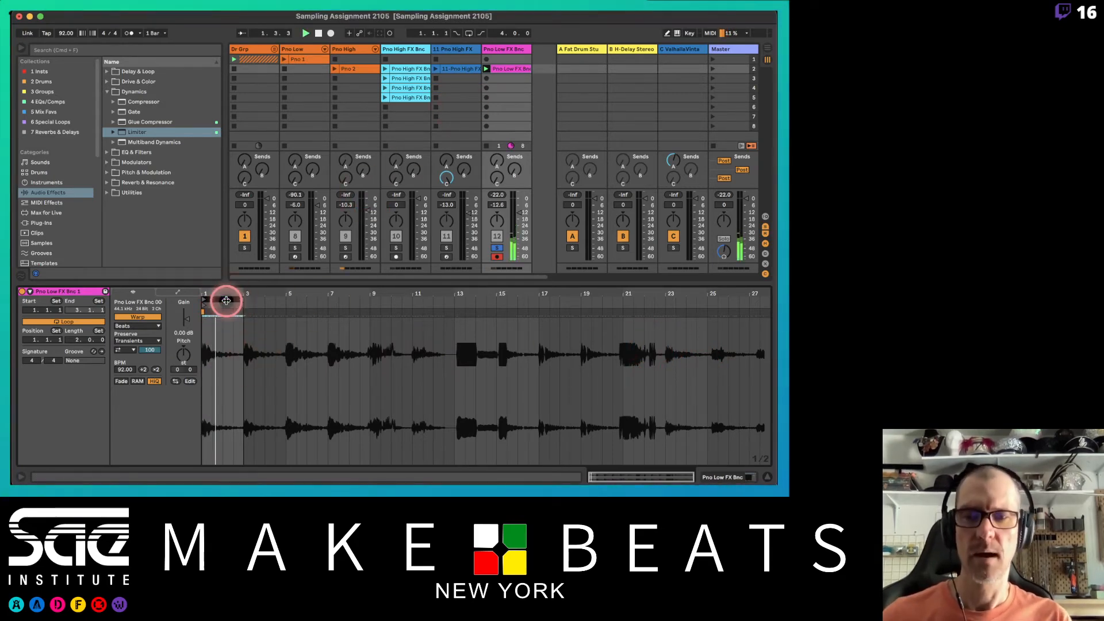
key("Up")
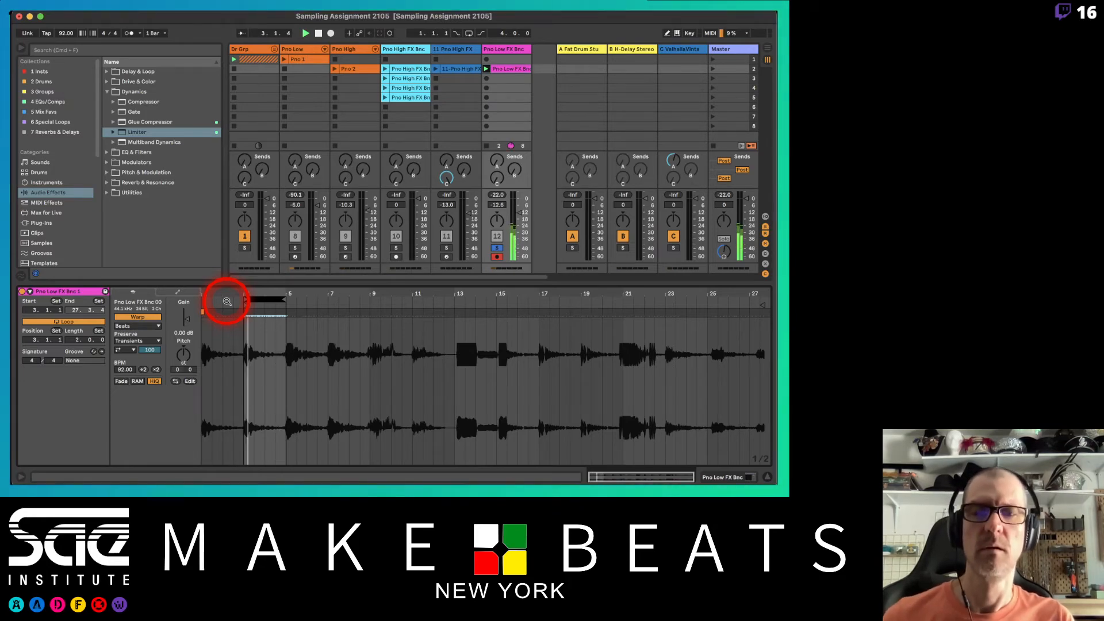
Step: Name the clip Pno Low Lp, duplicate it into the slot below, and rename the original Pno Low Lp 1
left_click(506, 70)
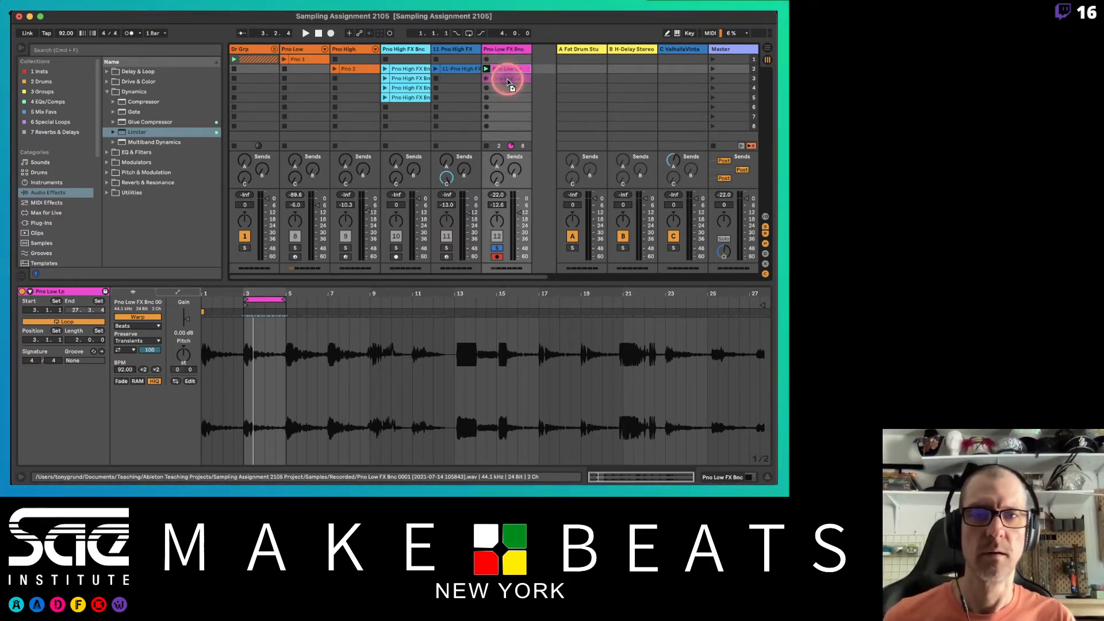
key("super+d")
left_click(507, 70)
left_click(507, 69)
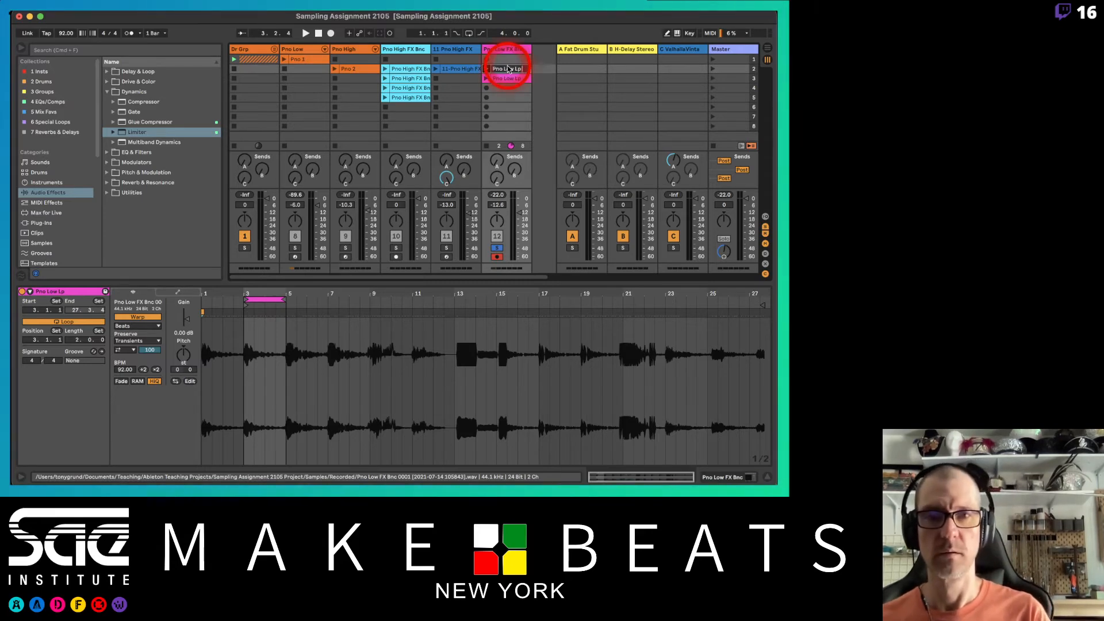
Step: Launch the duplicated Pno Low Lp clip, audition its later sections, and move its two-bar loop to start at 17.1.1
left_click(507, 78)
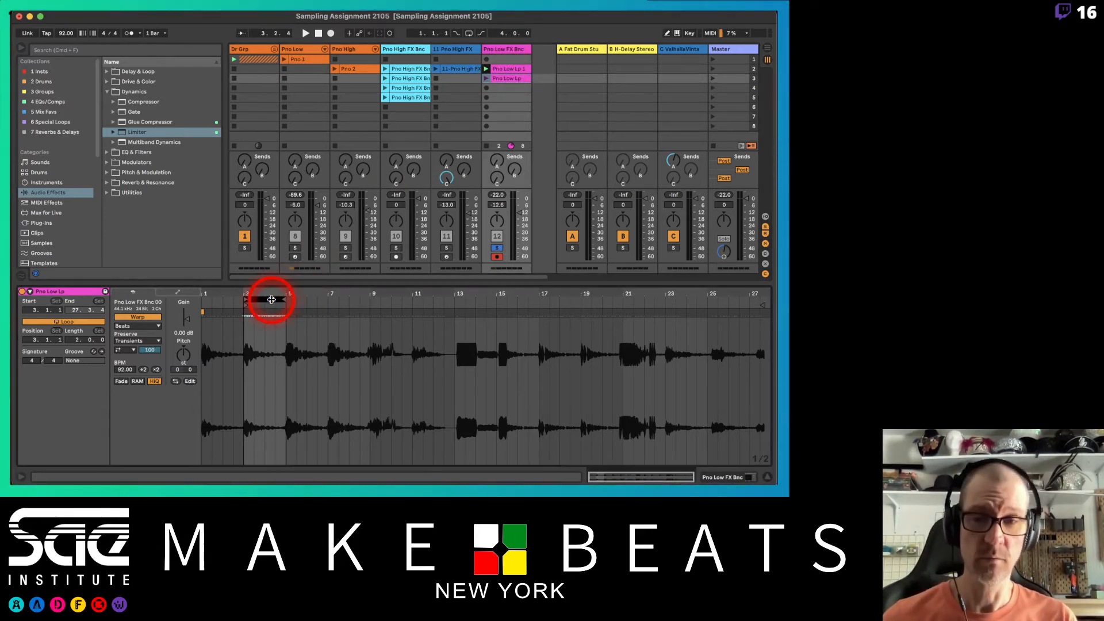
key("Up")
key("Up")
key("Up")
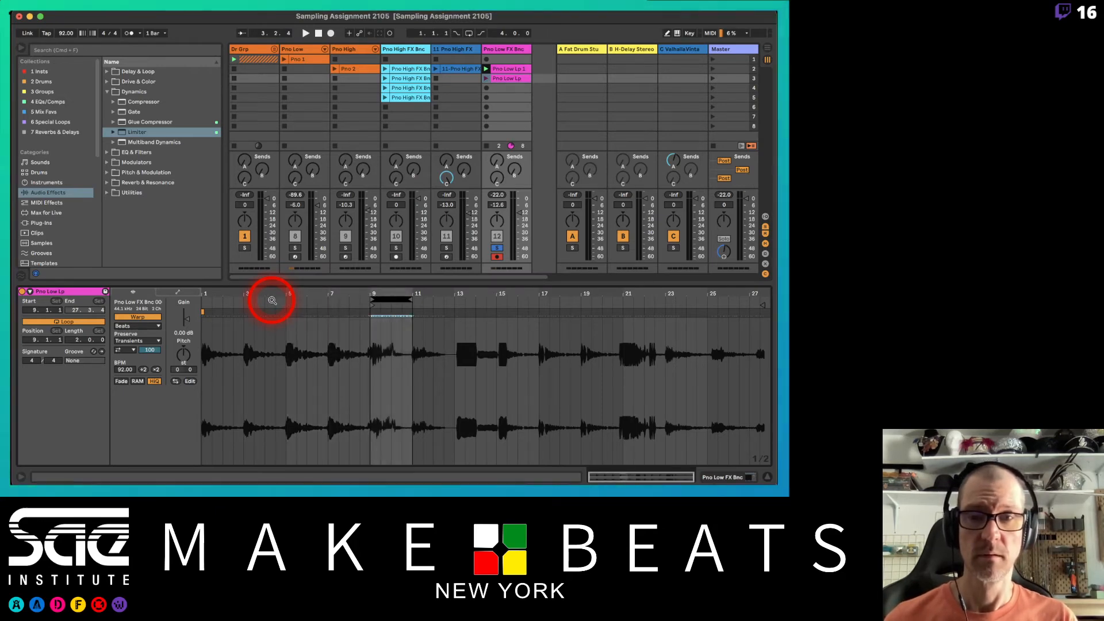
left_click(487, 79)
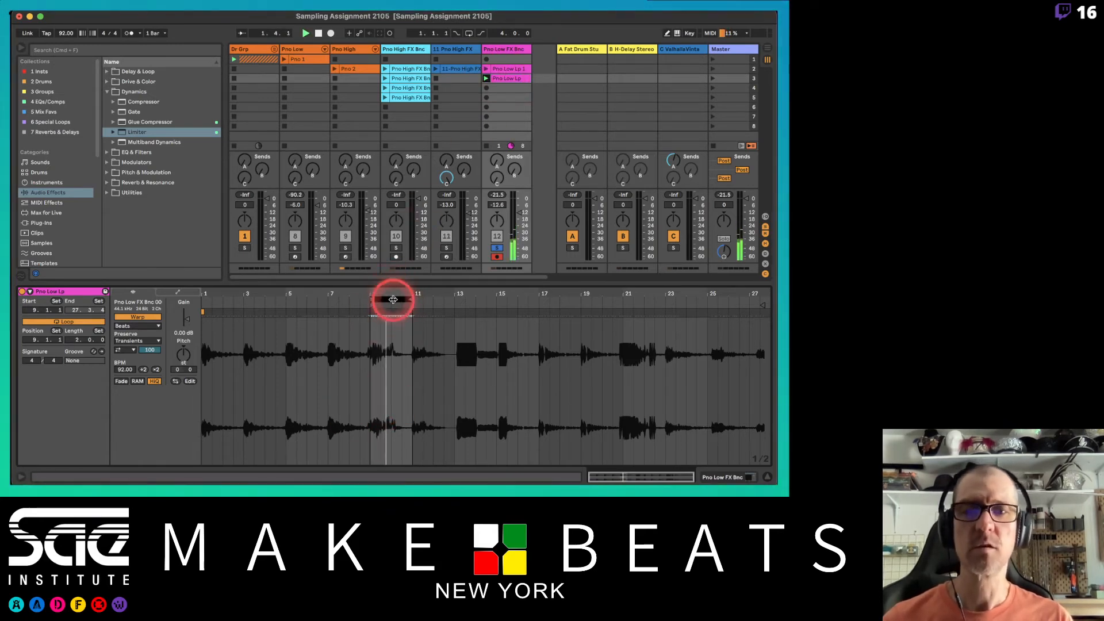
key("Down")
key("Down")
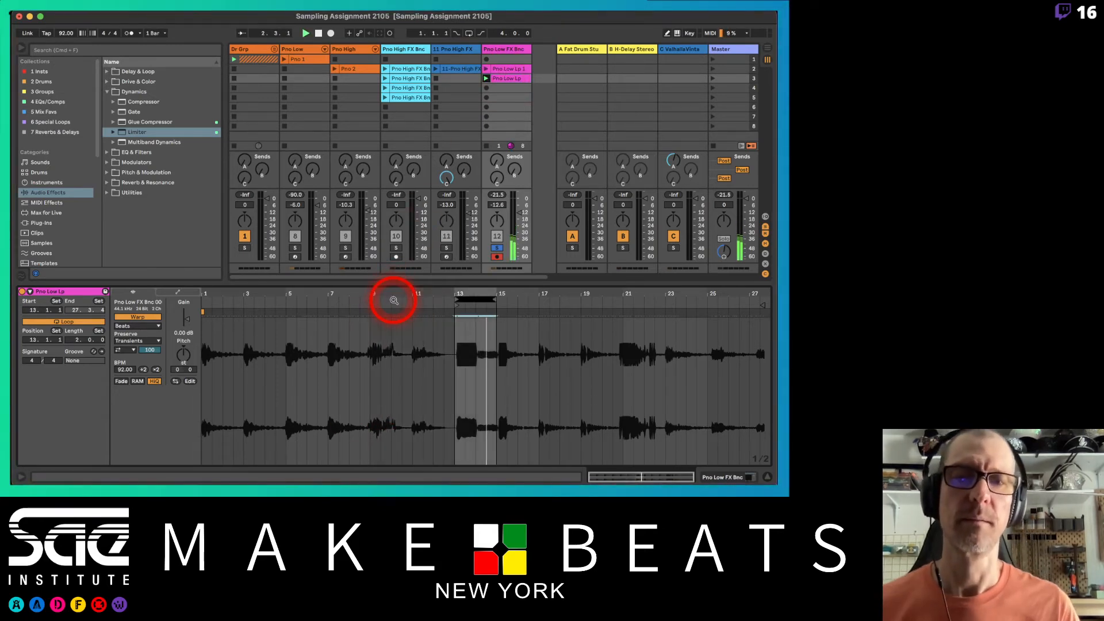
key("Down")
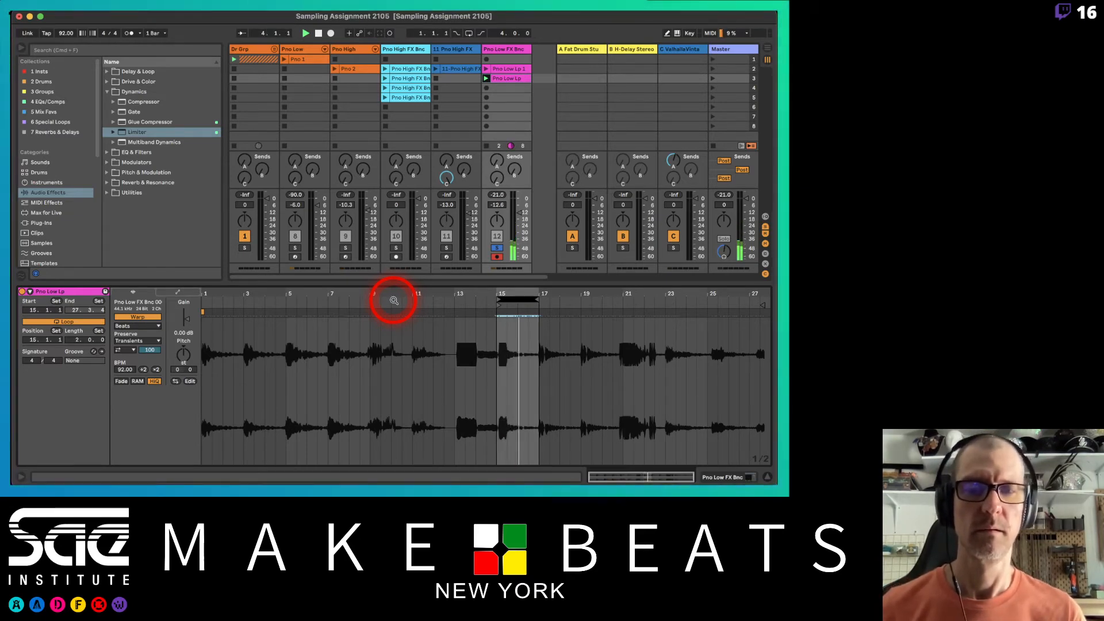
key("Down")
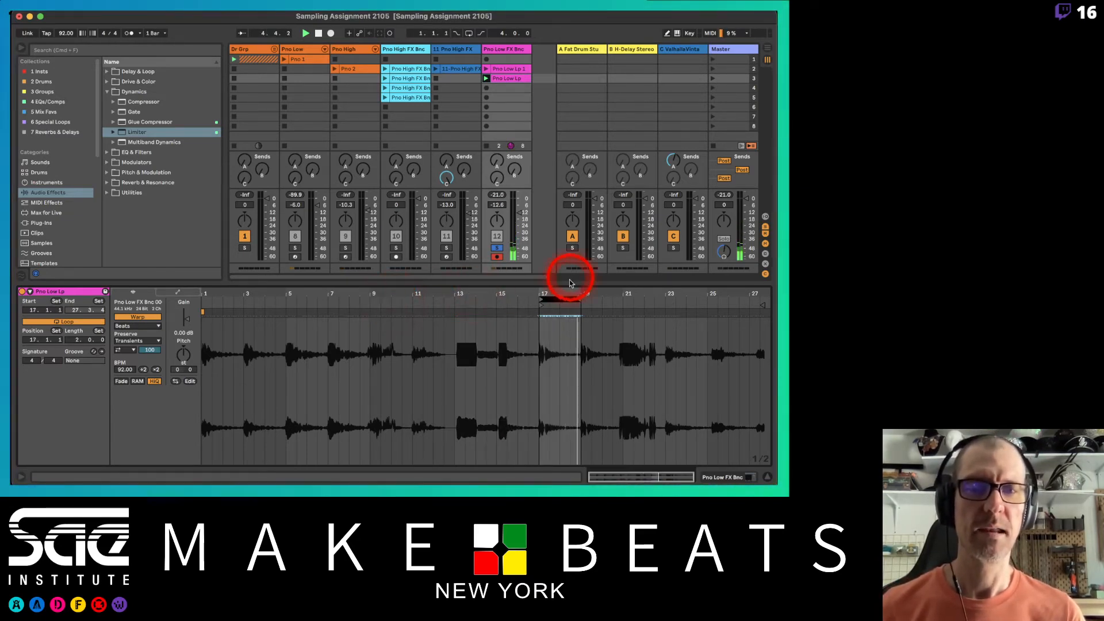
mouse_move(556, 295)
left_mouse_down()
mouse_move(523, 306)
mouse_move(535, 294)
left_mouse_up()
left_click_drag(535, 294, 535, 292)
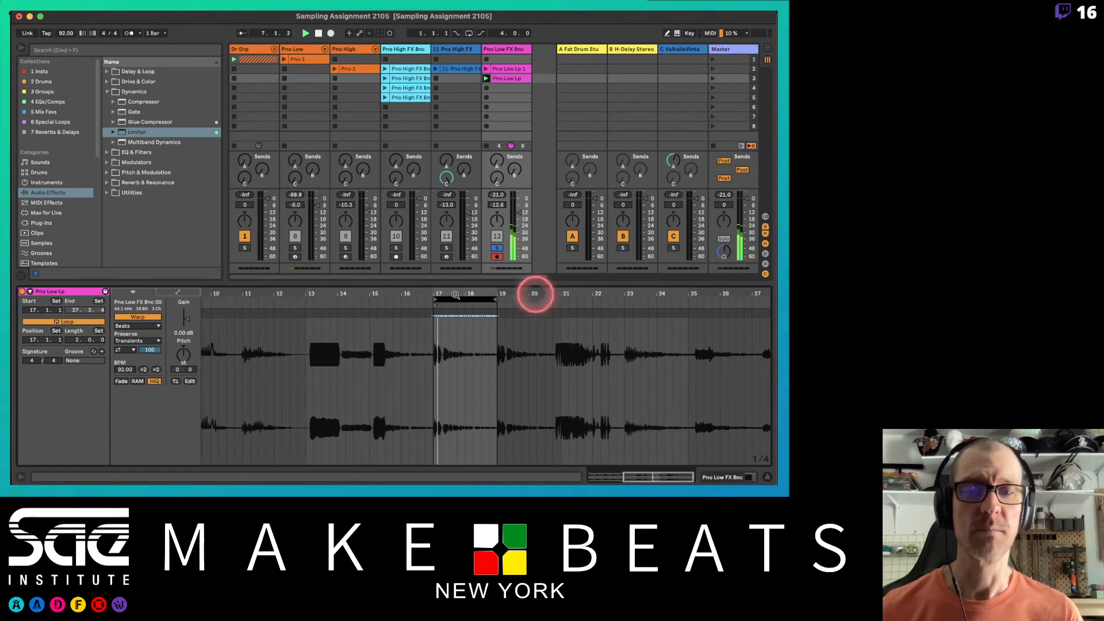
Step: Rename the duplicated clip Pno Low Lp 2
left_click(512, 78)
key("super+r")
key("Right")
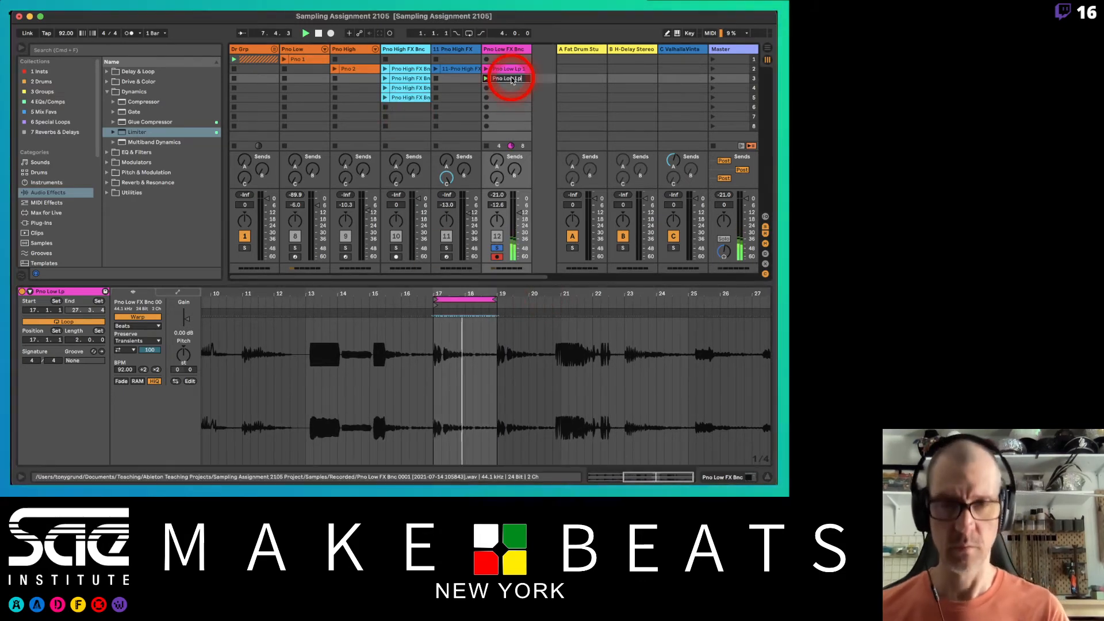
type("2")
key("Return")
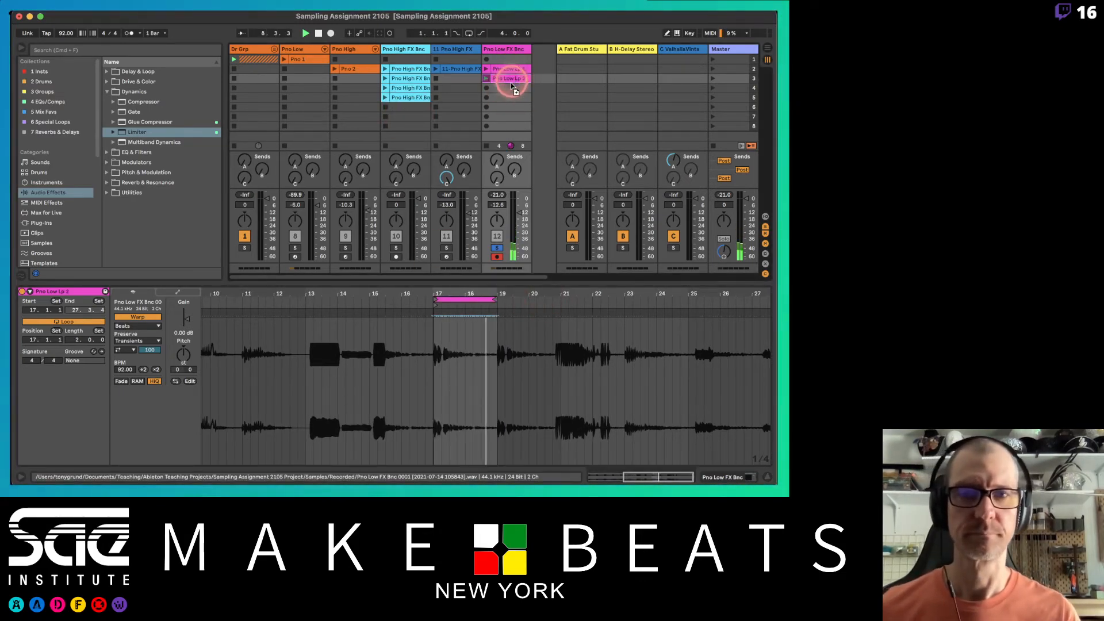
Step: Duplicate Pno Low Lp 2 into the fourth slot, launch the copy, and move its two-bar loop to start at 25.1.1
key("super+d")
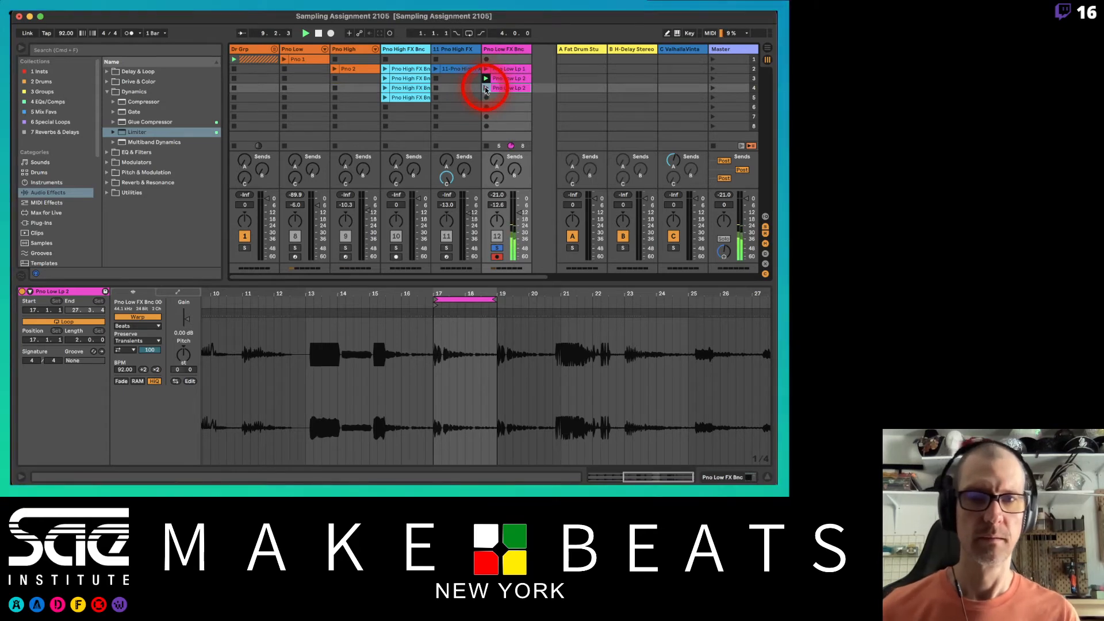
left_click(486, 88)
left_click(448, 299)
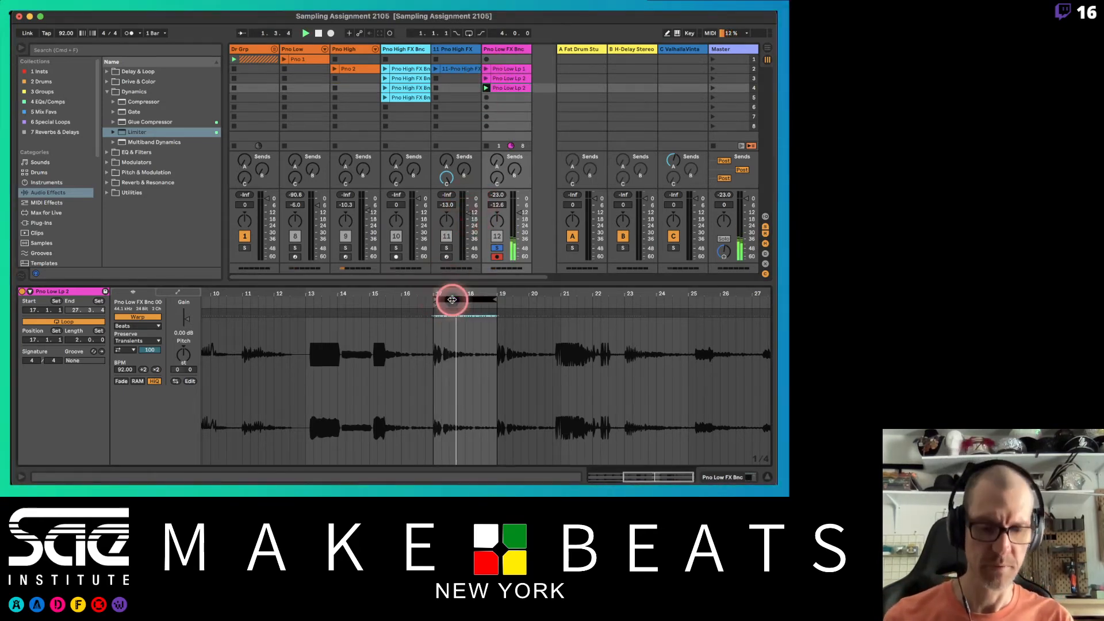
key("Up")
key("Up")
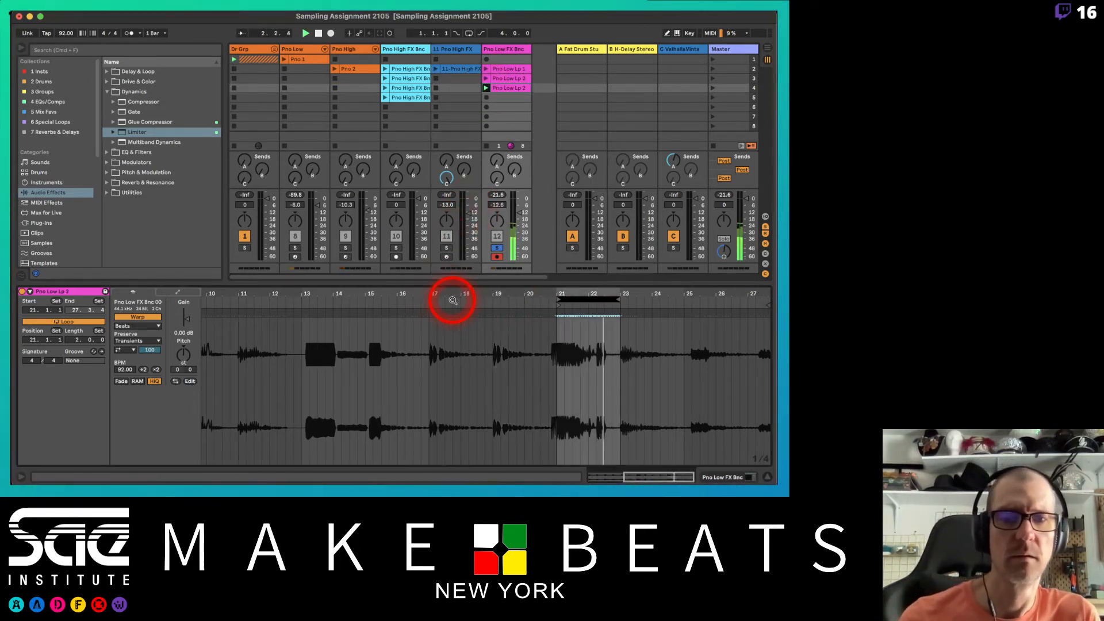
key("Up")
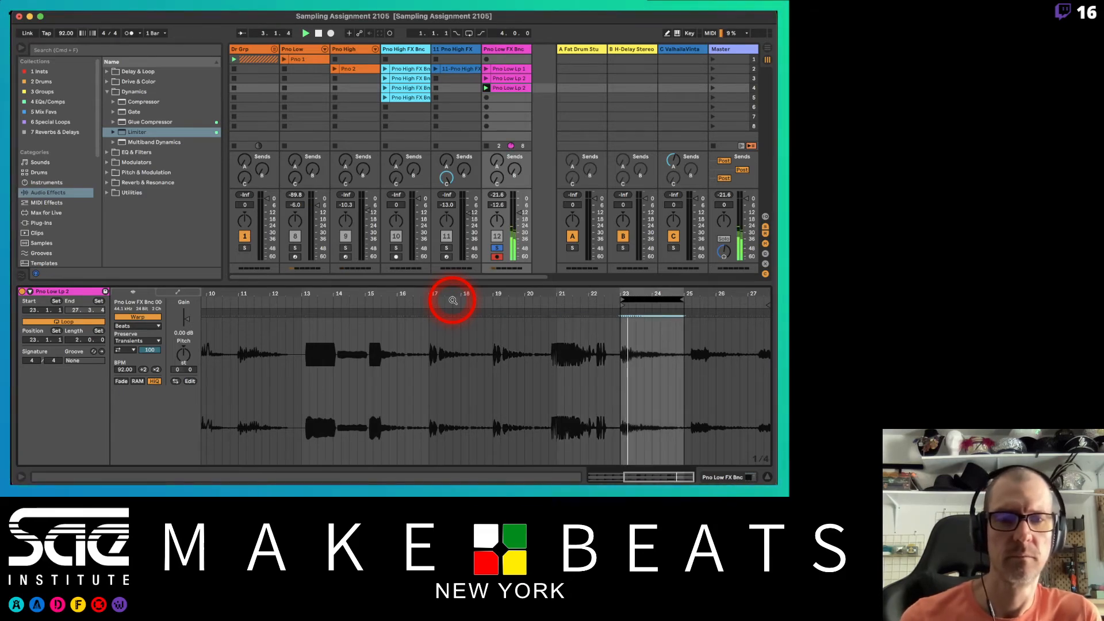
key("Up")
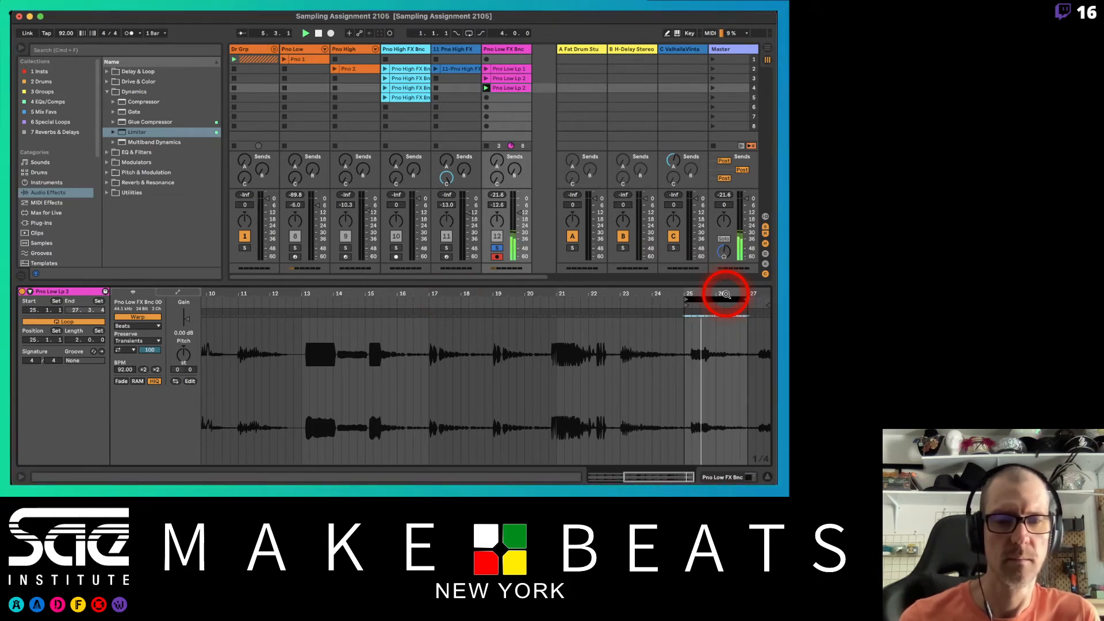
Step: Move the copy's start to the note onset at 25.1.4 and turn off its looping and warping
left_click_drag(726, 294, 725, 295)
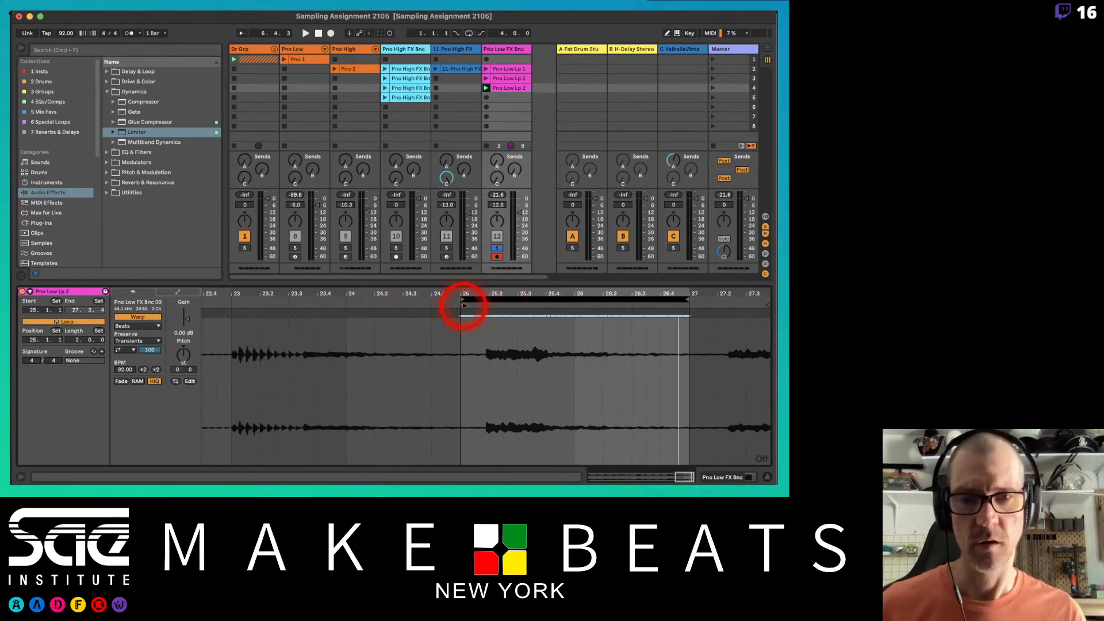
mouse_move(465, 305)
left_mouse_down()
mouse_move(515, 299)
mouse_move(476, 316)
left_mouse_up()
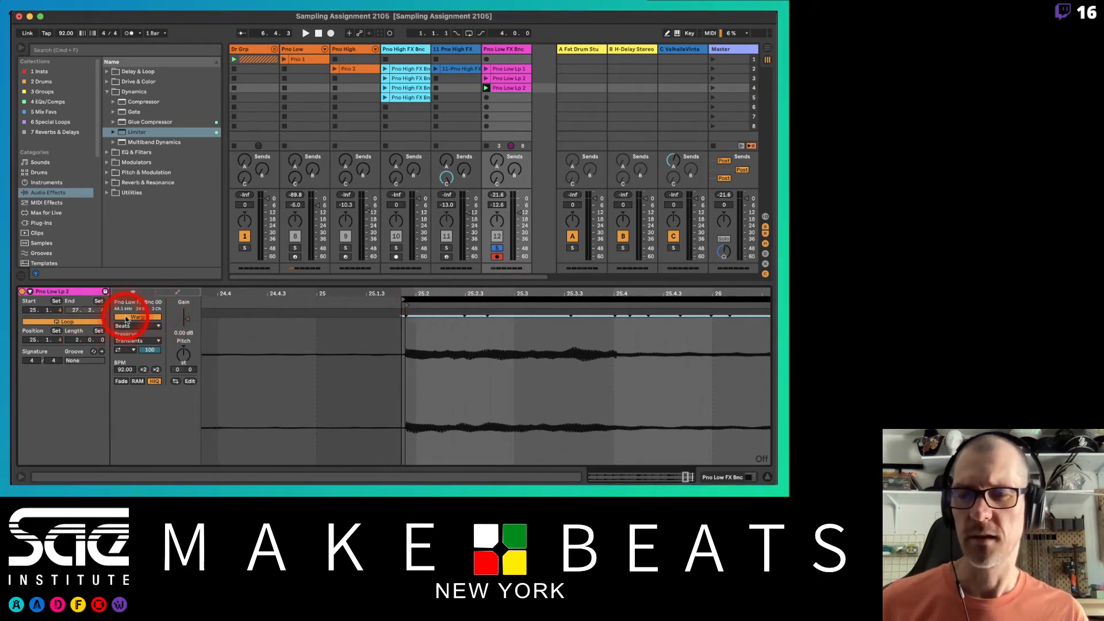
left_click(99, 323)
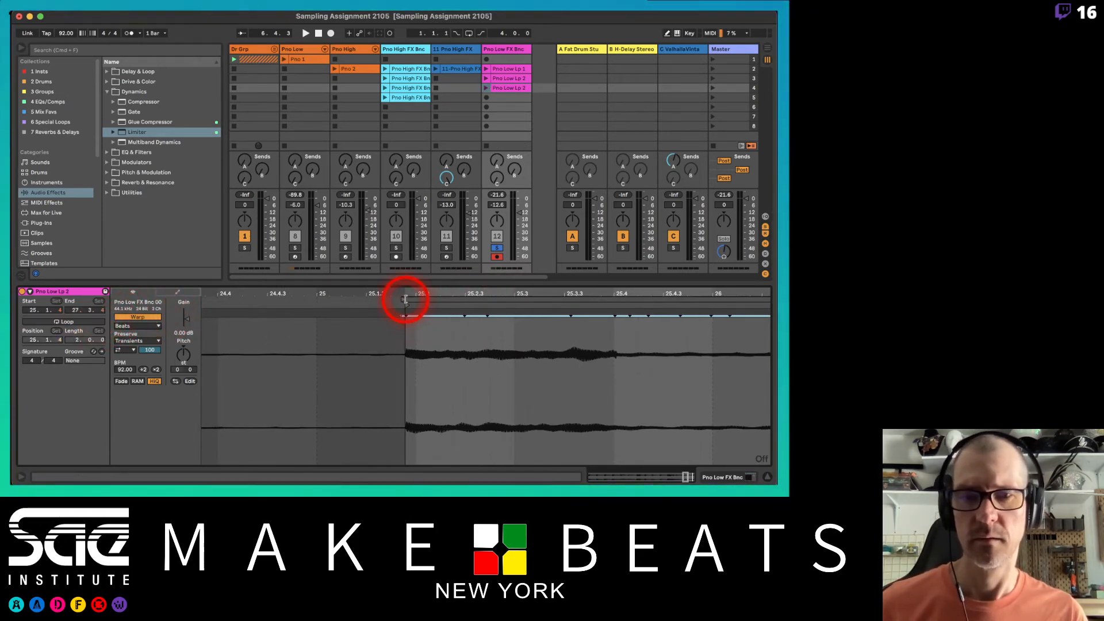
left_click(138, 317)
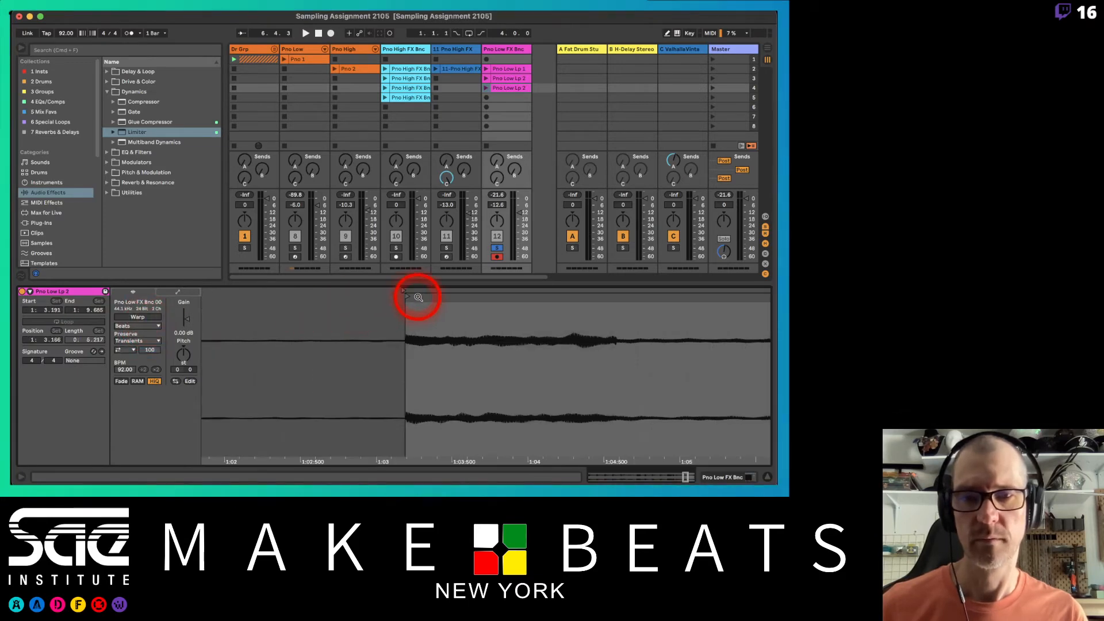
Step: Pull the unwarped clip's end back to just before the following note, at 1:8.720
left_click_drag(422, 328, 422, 307)
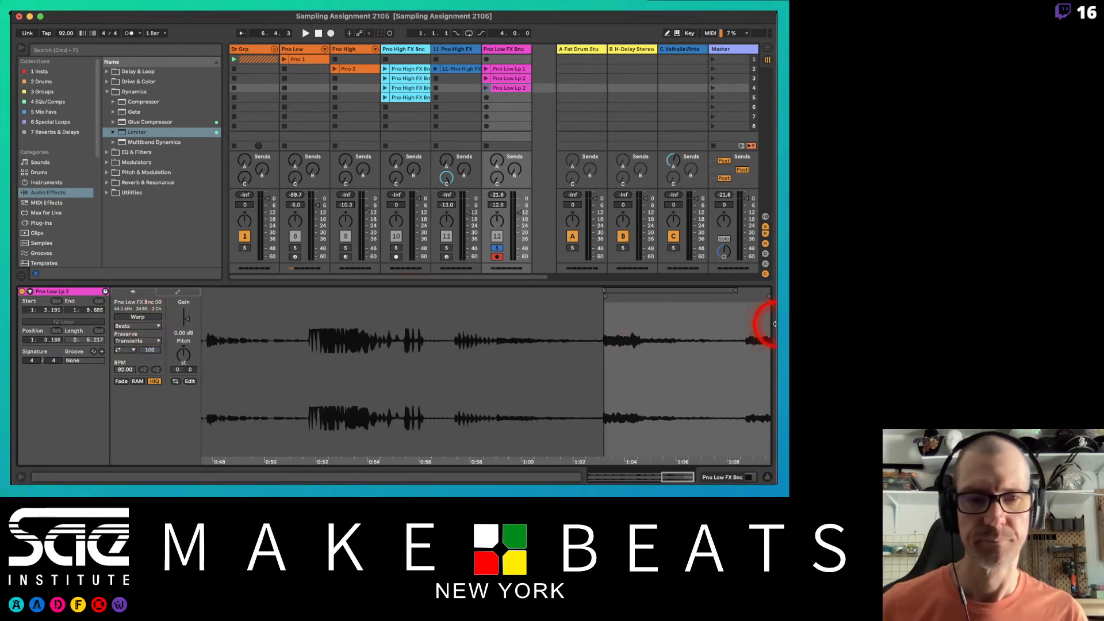
left_click_drag(762, 297, 741, 312)
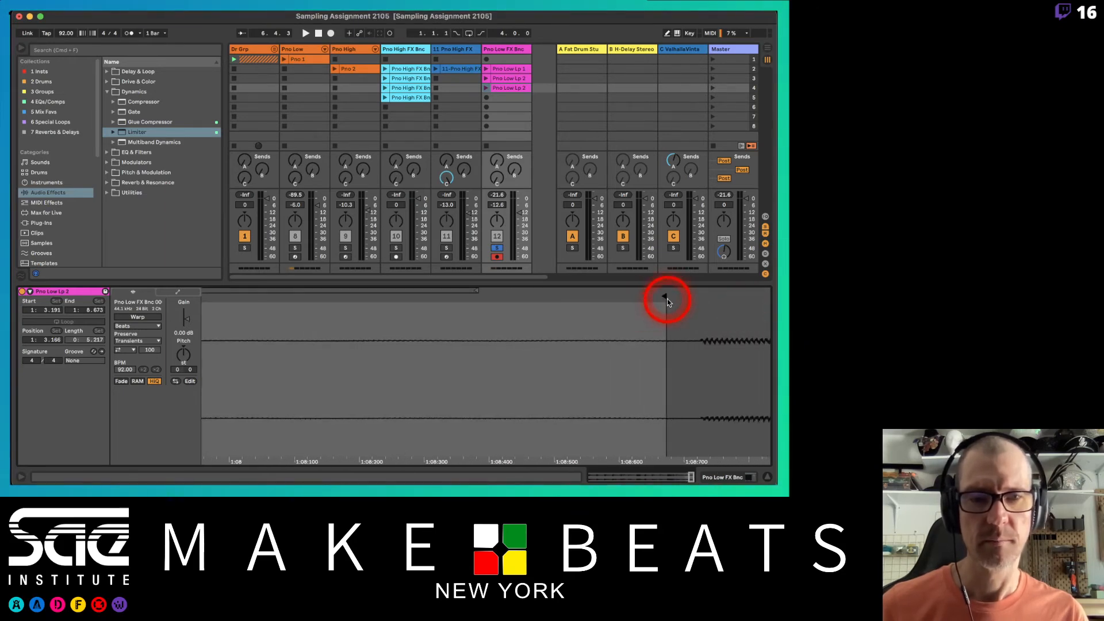
mouse_move(677, 293)
left_mouse_down()
mouse_move(658, 296)
mouse_move(697, 300)
mouse_move(684, 317)
left_mouse_up()
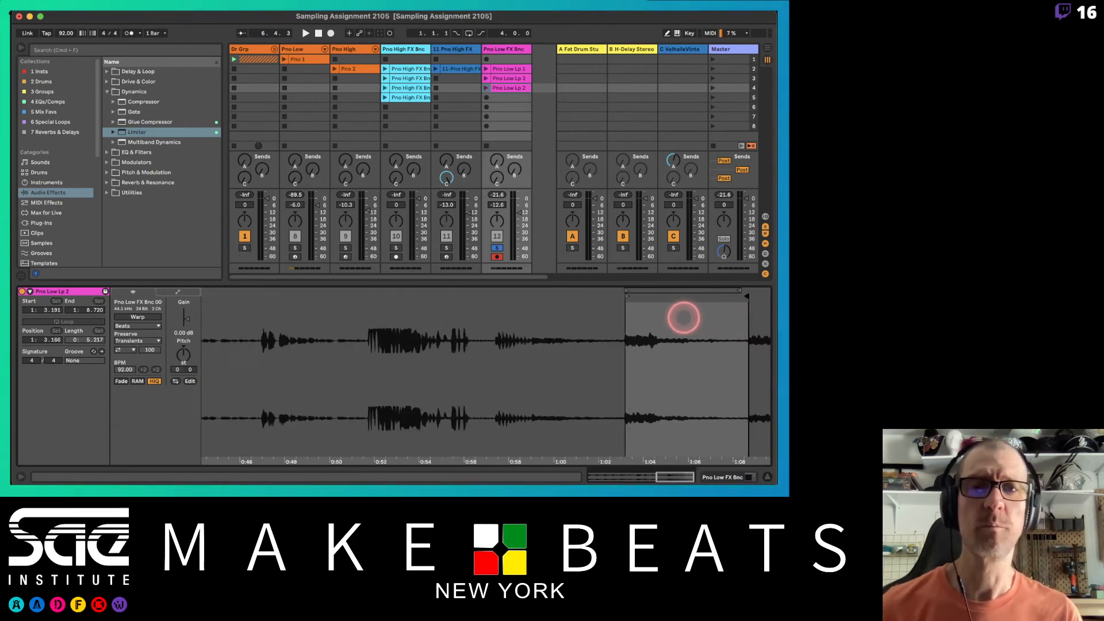
Step: Rename the clip in the fourth slot Pno Grain and crop its sample to the marked region
left_click(514, 88)
type("Pno")
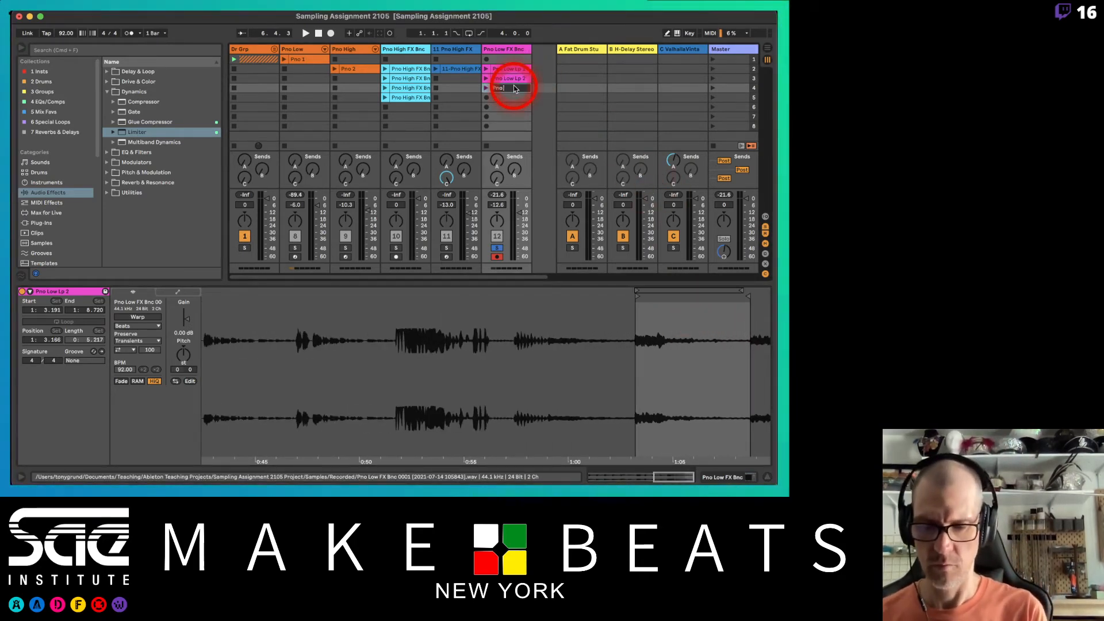
type(" Grain")
key("Return")
right_click(514, 88)
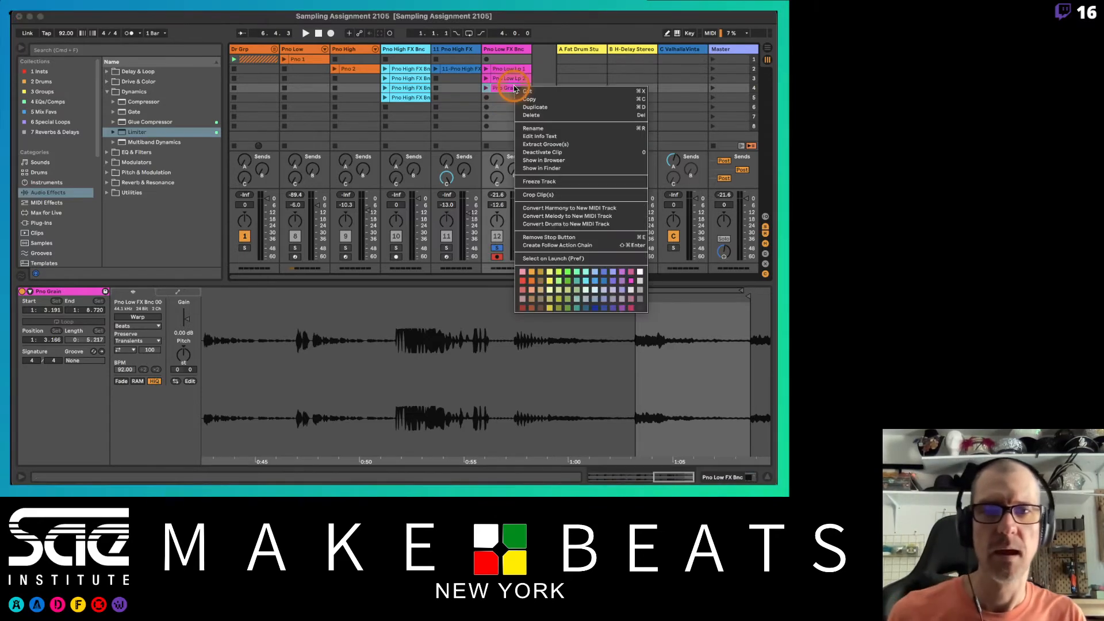
left_click(540, 196)
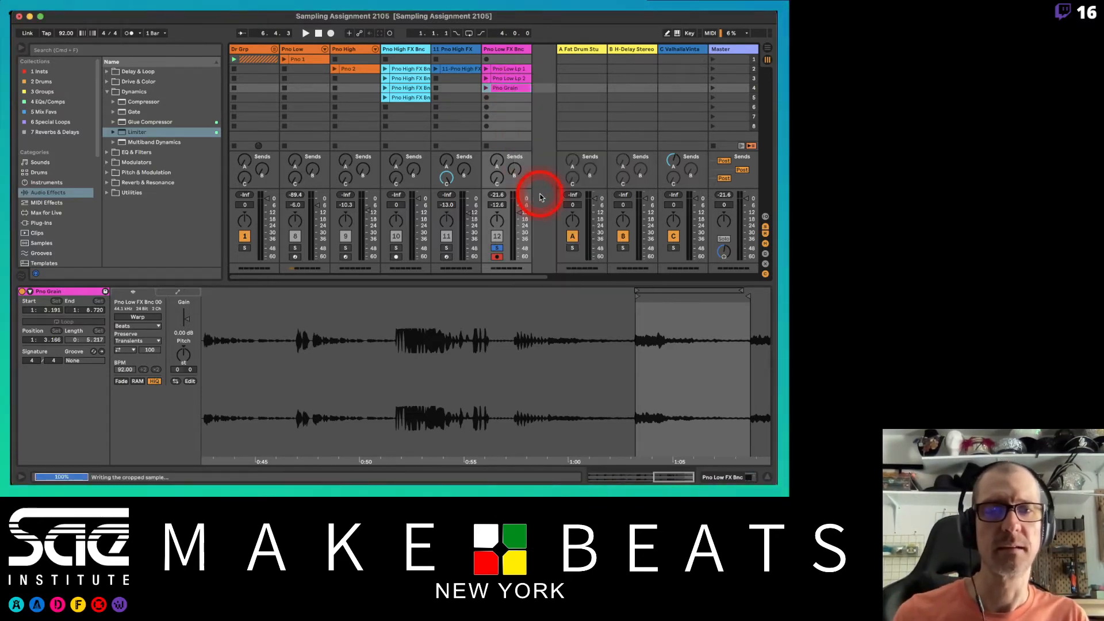
Step: Crop the Pno Low Lp 1 and Pno Low Lp 2 clips together
left_click(510, 69)
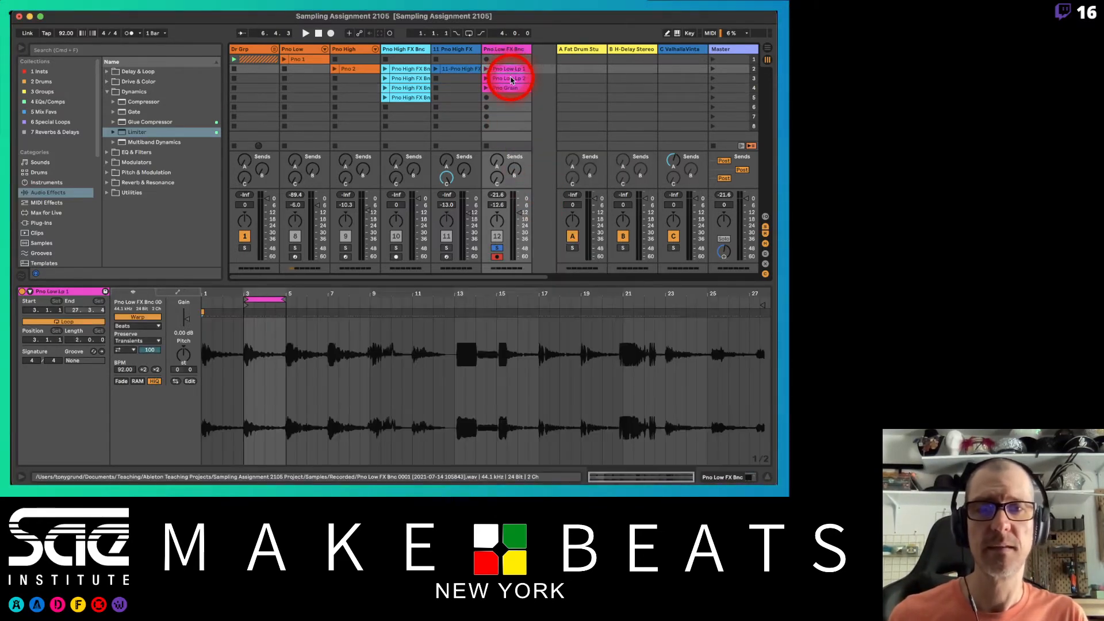
left_click(509, 78, "shift")
right_click(513, 79)
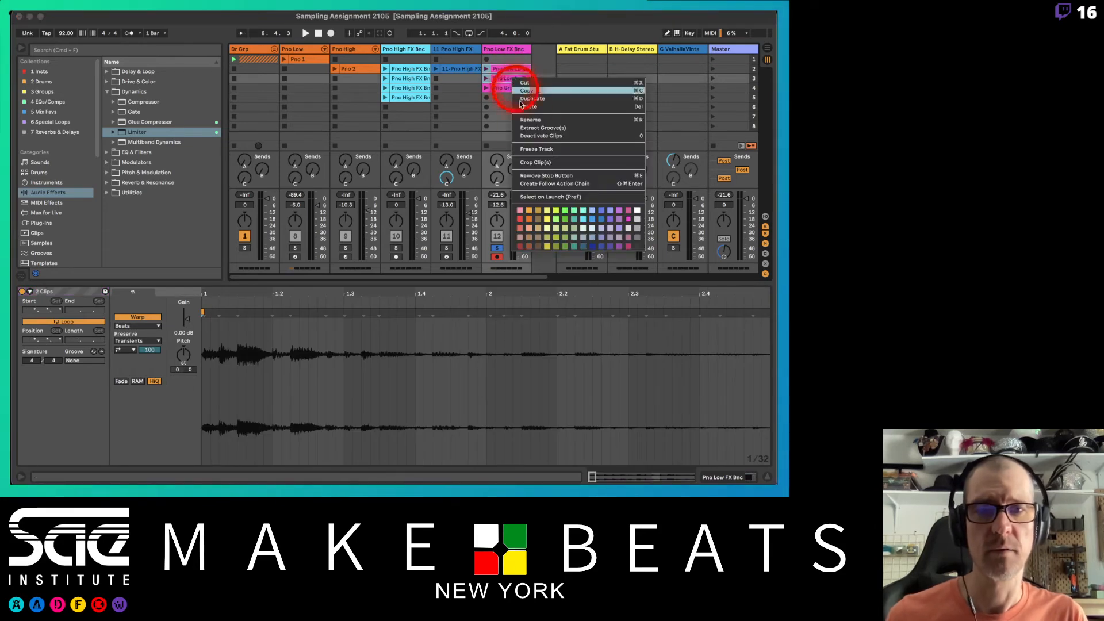
left_click(535, 163)
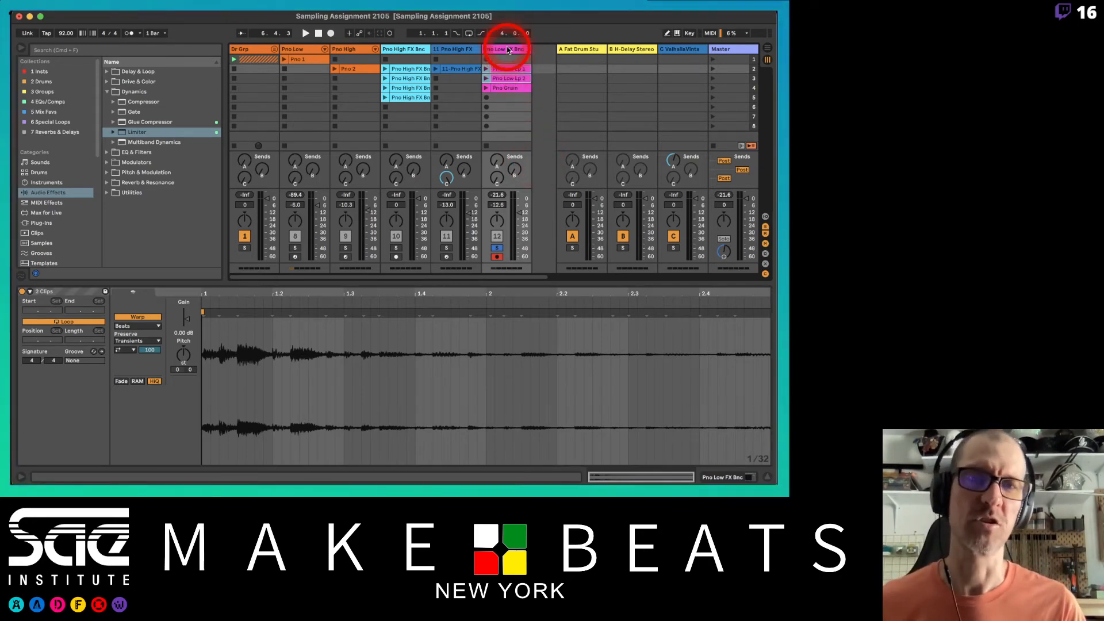
Step: Insert a new MIDI track after Pno Low FX Bnc
key("super+shift+t")
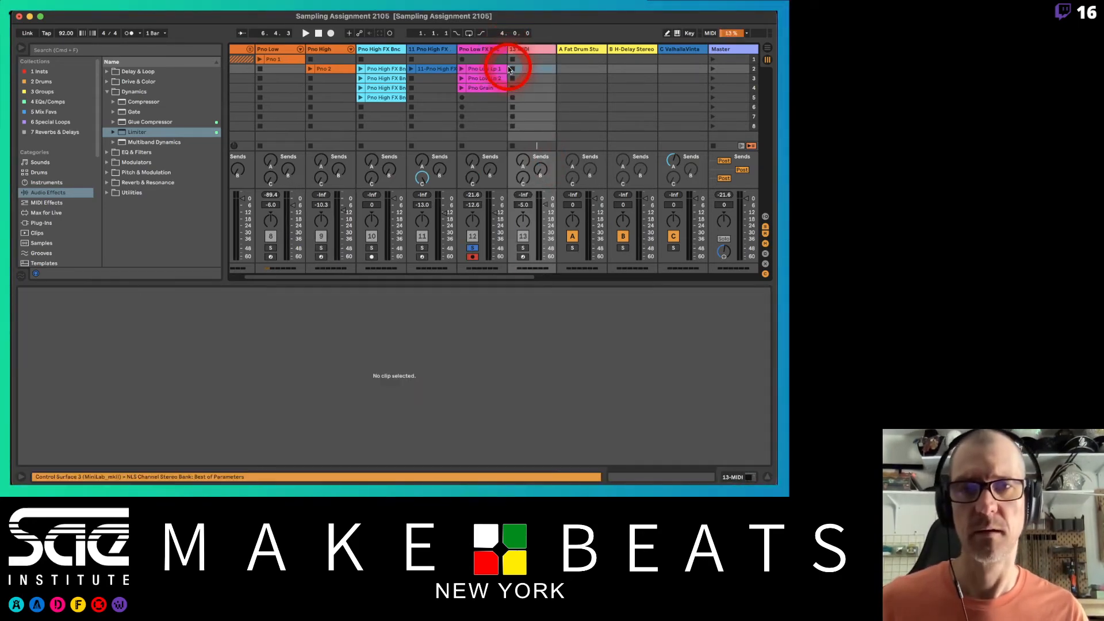
Step: Remove the NLS Channel effect from the new MIDI track, load the Pno Grain clip into it as a Simpler, and solo the track
left_click(535, 48)
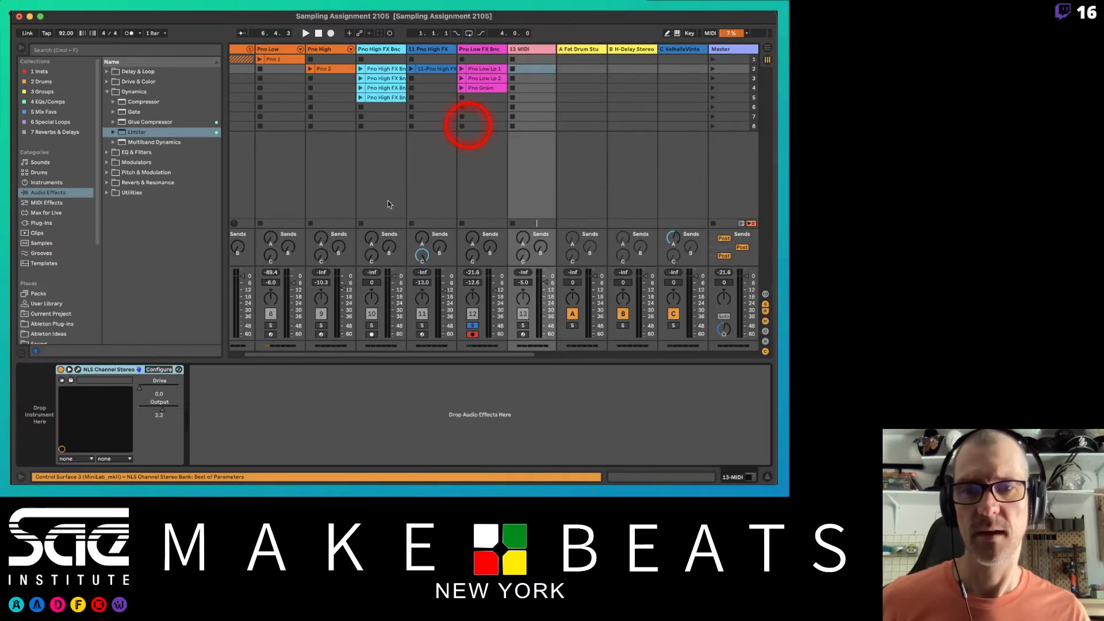
left_click(113, 373)
key("Delete")
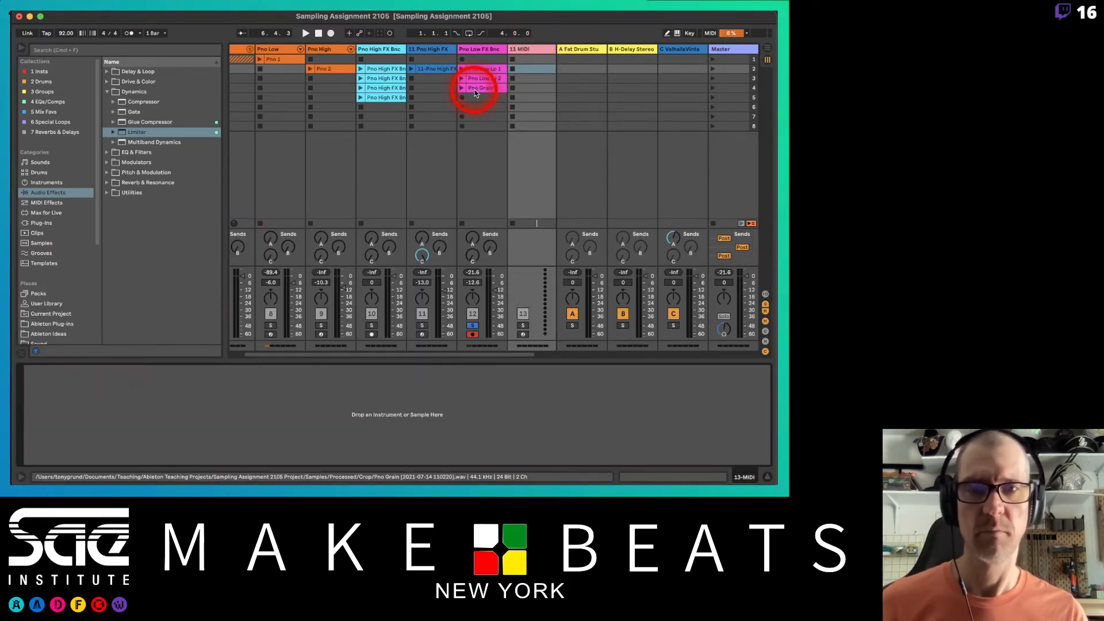
left_click_drag(479, 87, 283, 407)
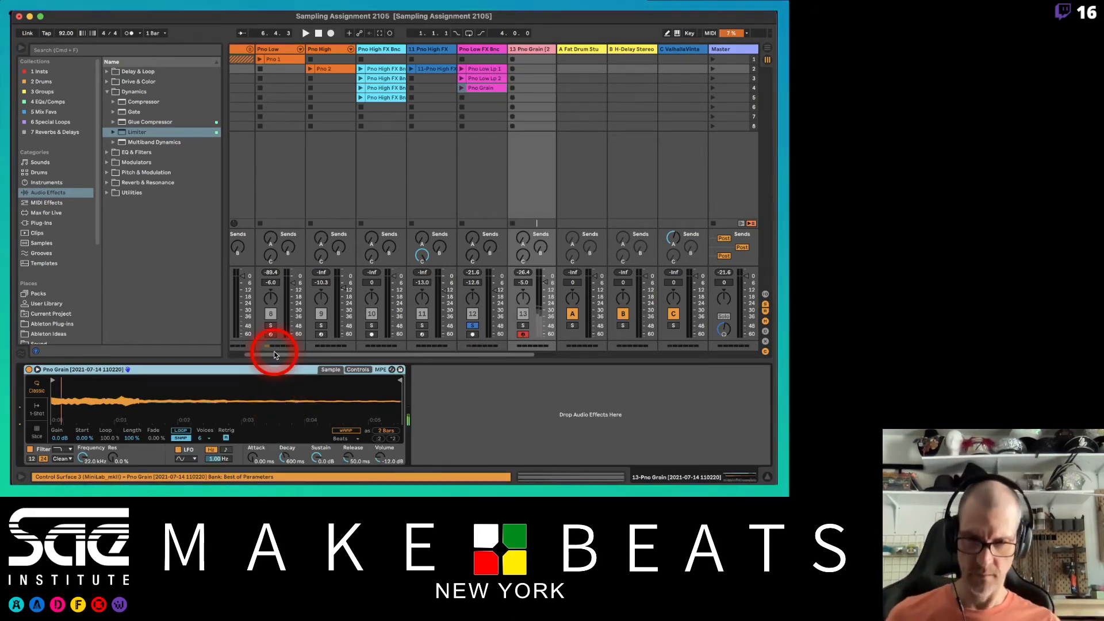
left_click(521, 325)
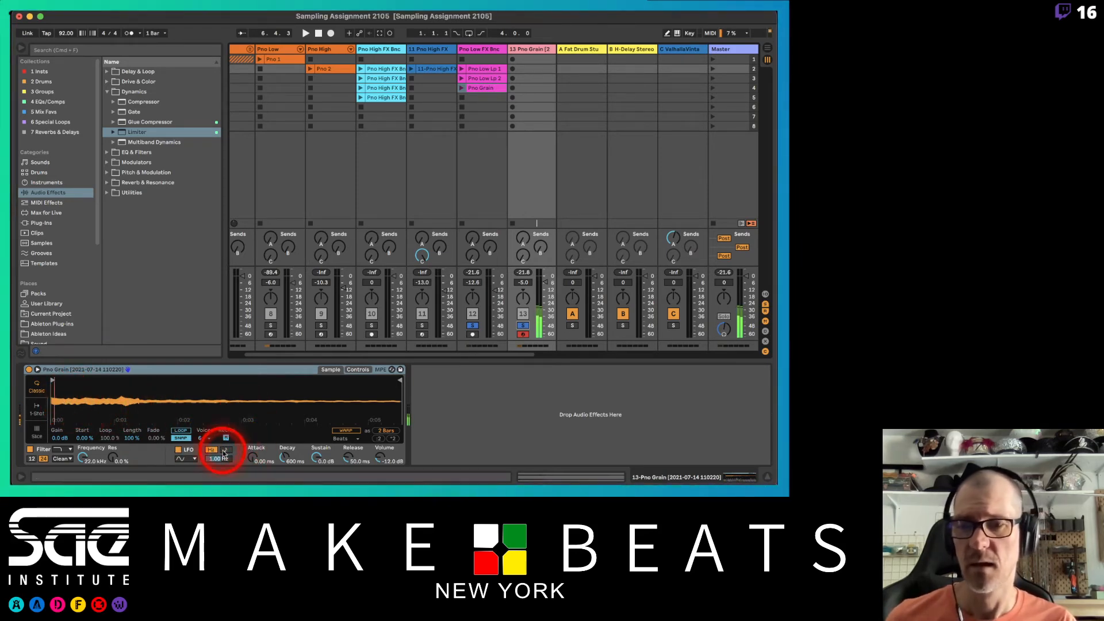
Step: Set the Pno Grain Simpler's attack to 0.26 ms and raise the track's send to the ValhallaVintageVerb return to 0.0 dB
left_click(36, 369)
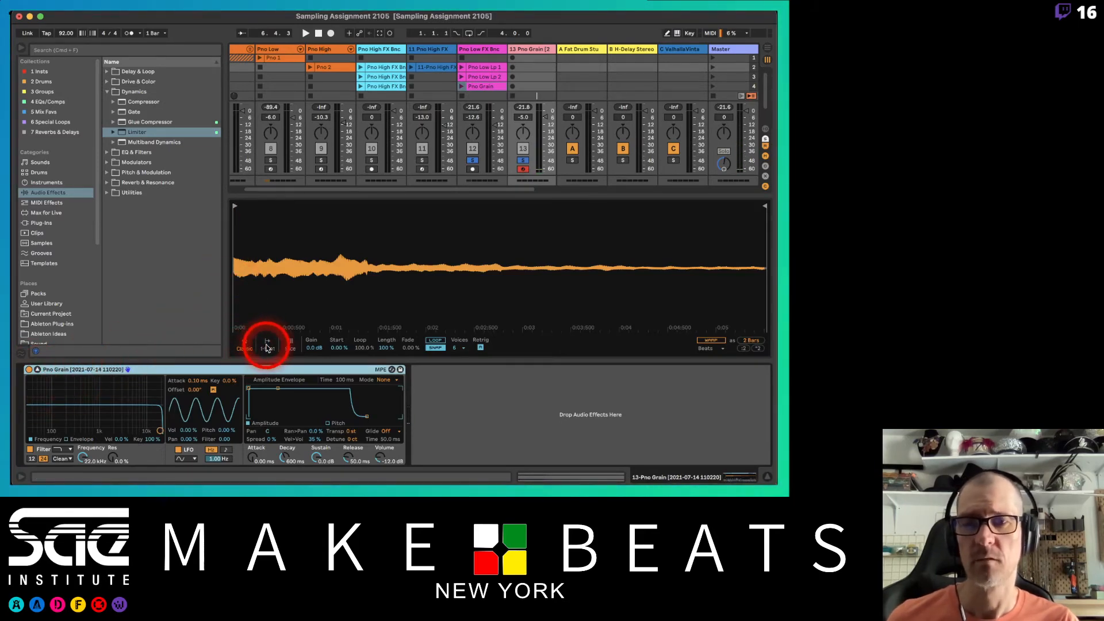
left_click(37, 370)
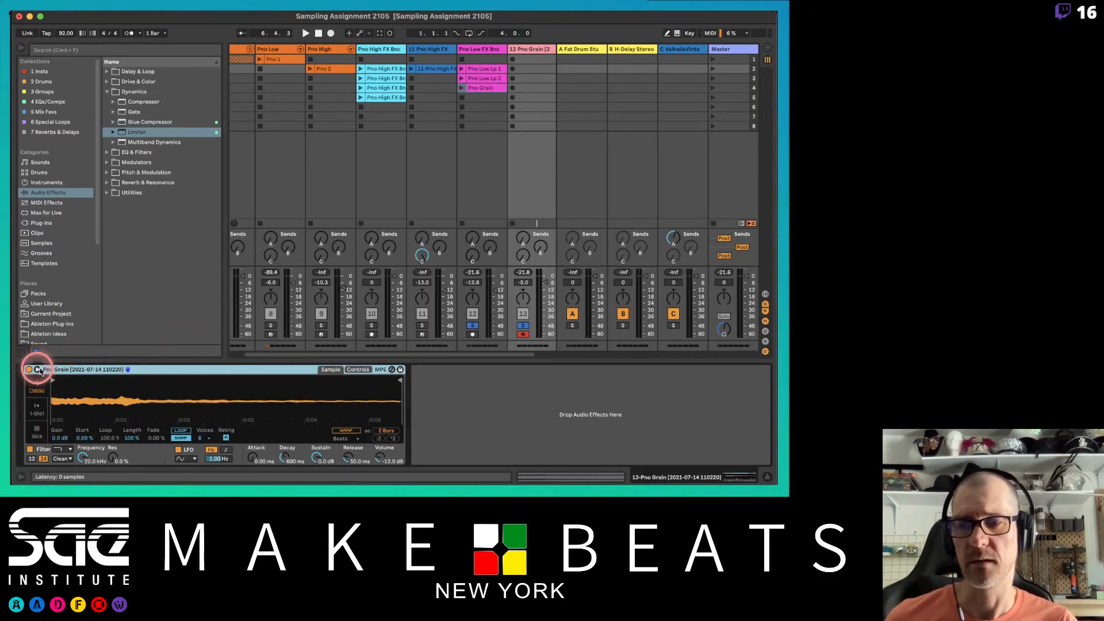
left_click(72, 420)
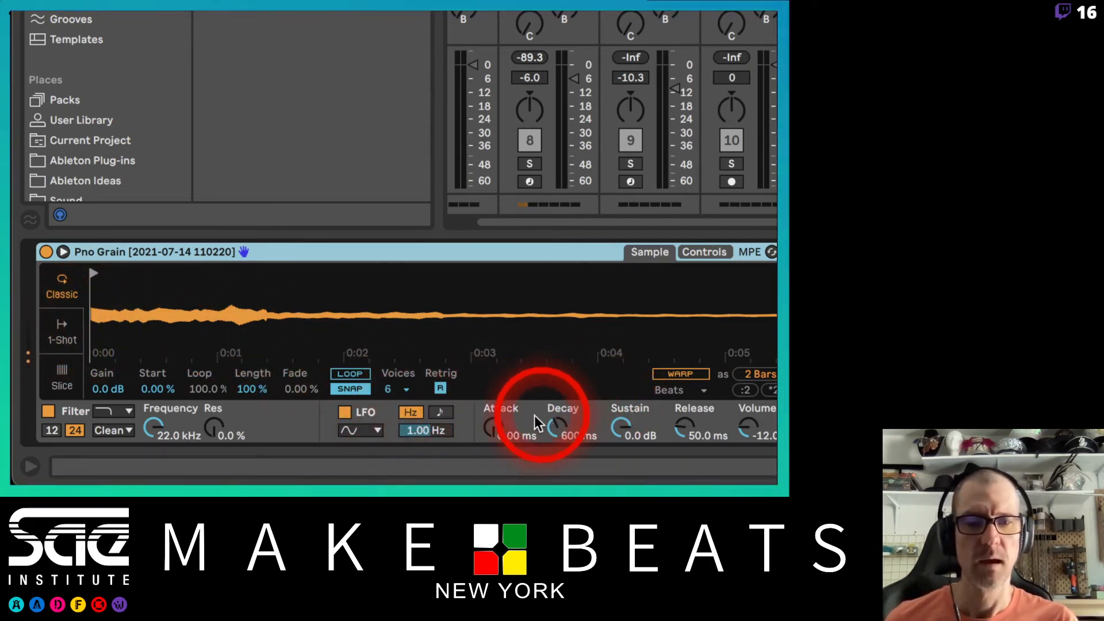
left_click_drag(492, 426, 492, 423)
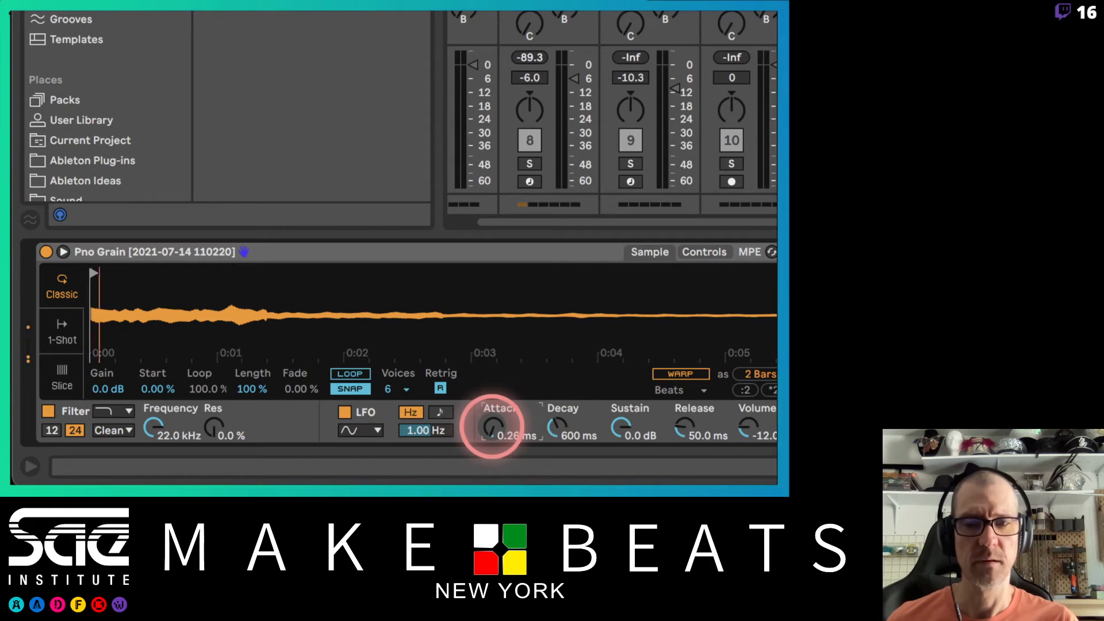
left_click(492, 425)
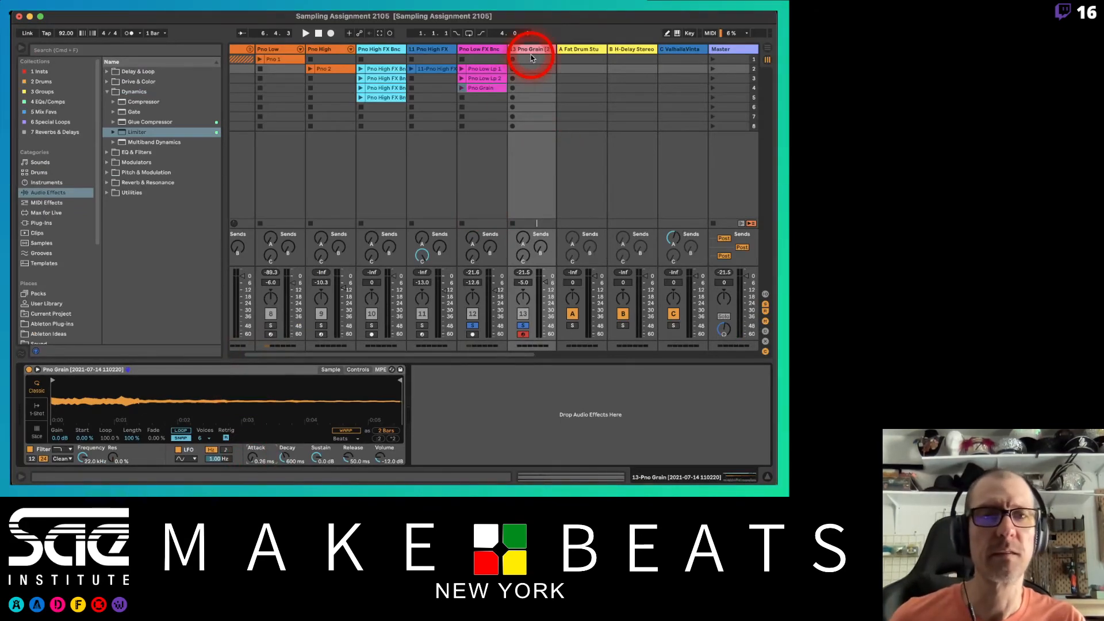
left_click(530, 51)
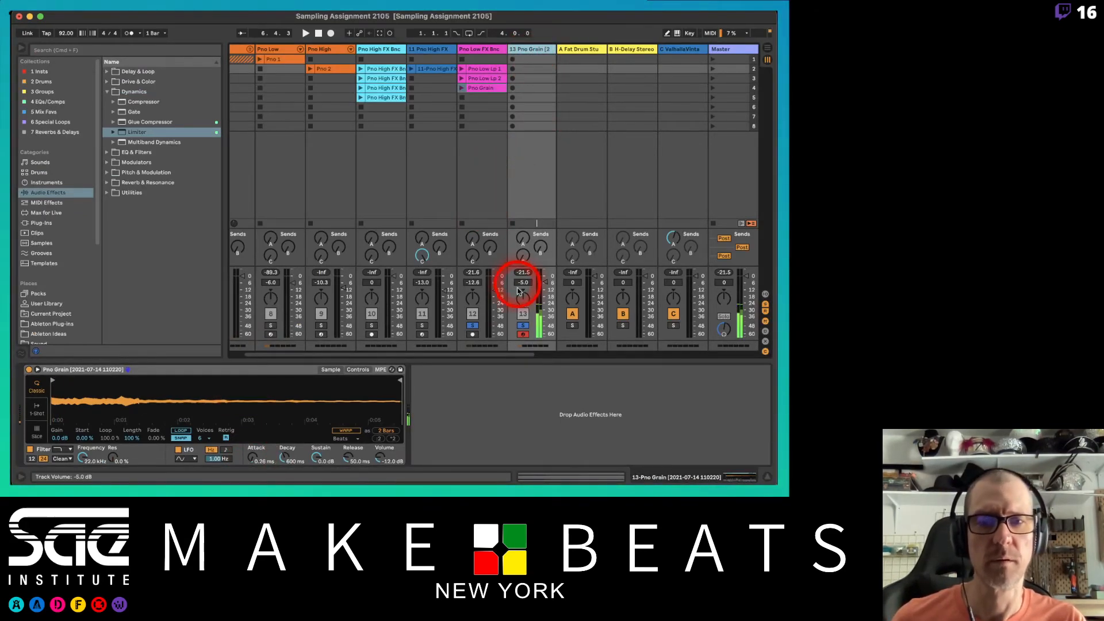
left_click_drag(523, 256, 522, 247)
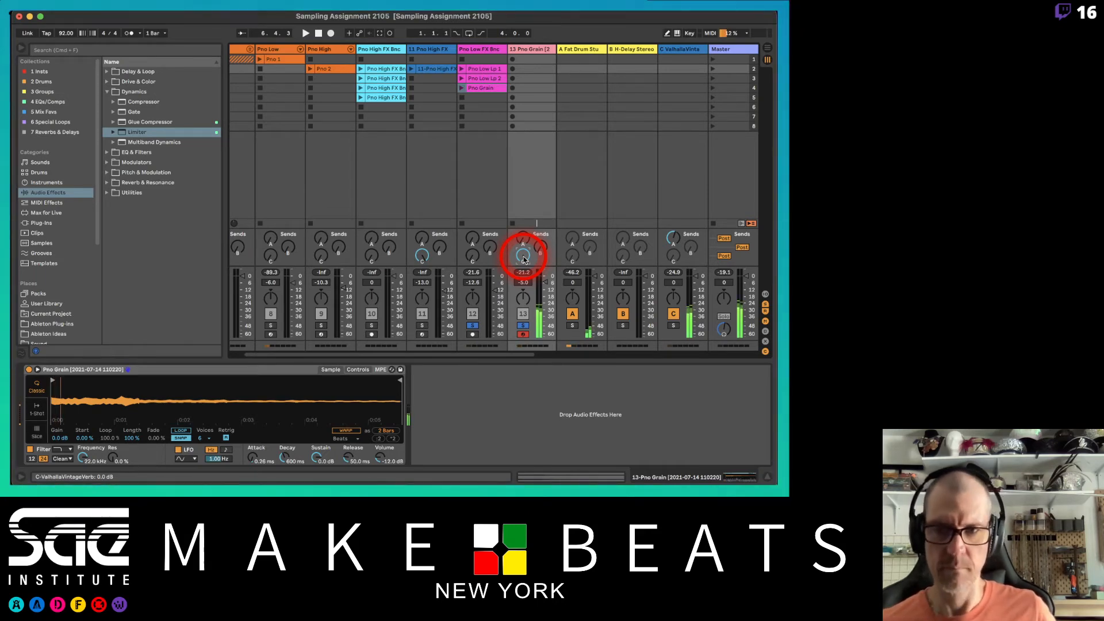
Step: Switch the Simpler's filter circuit to MS2 and lower its cutoff frequency to 902 Hz
left_click(63, 459)
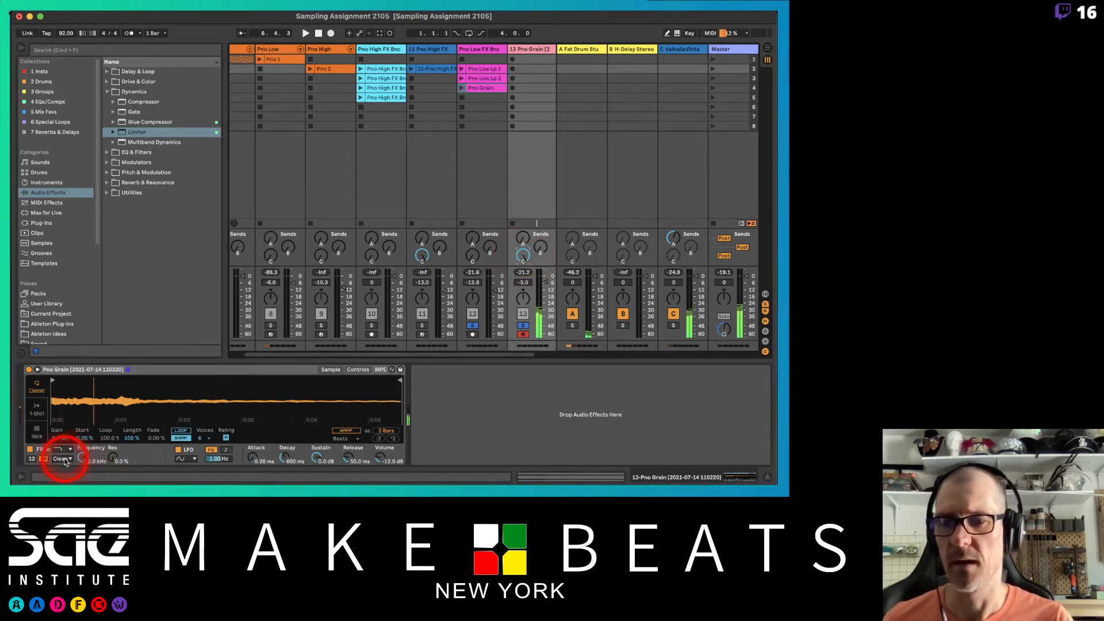
left_click(58, 435)
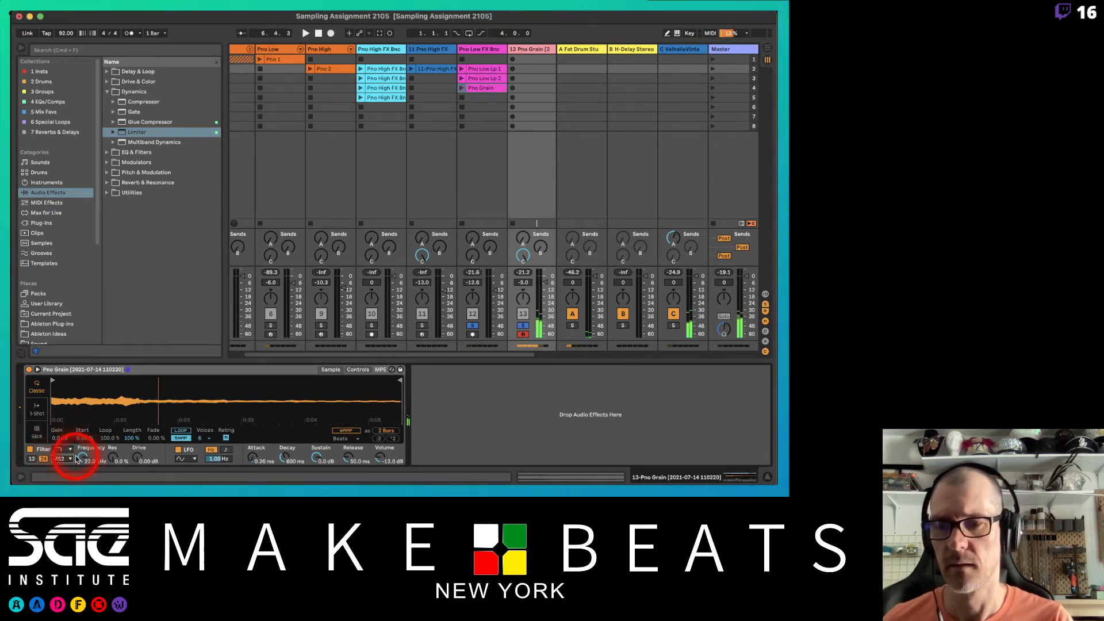
left_click_drag(82, 457, 83, 471)
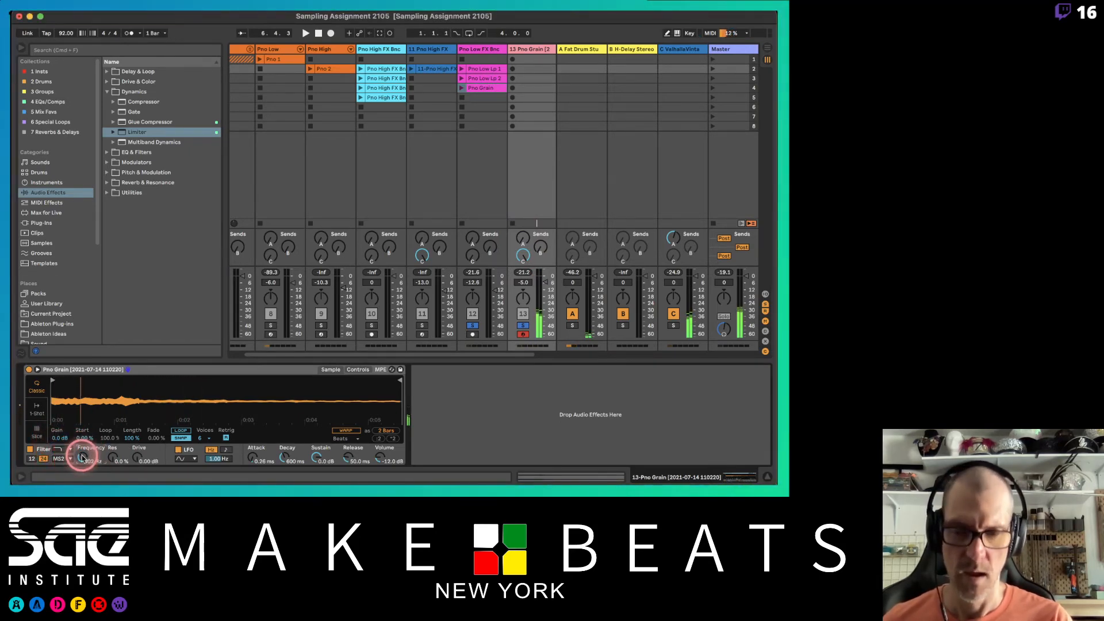
left_click(83, 457)
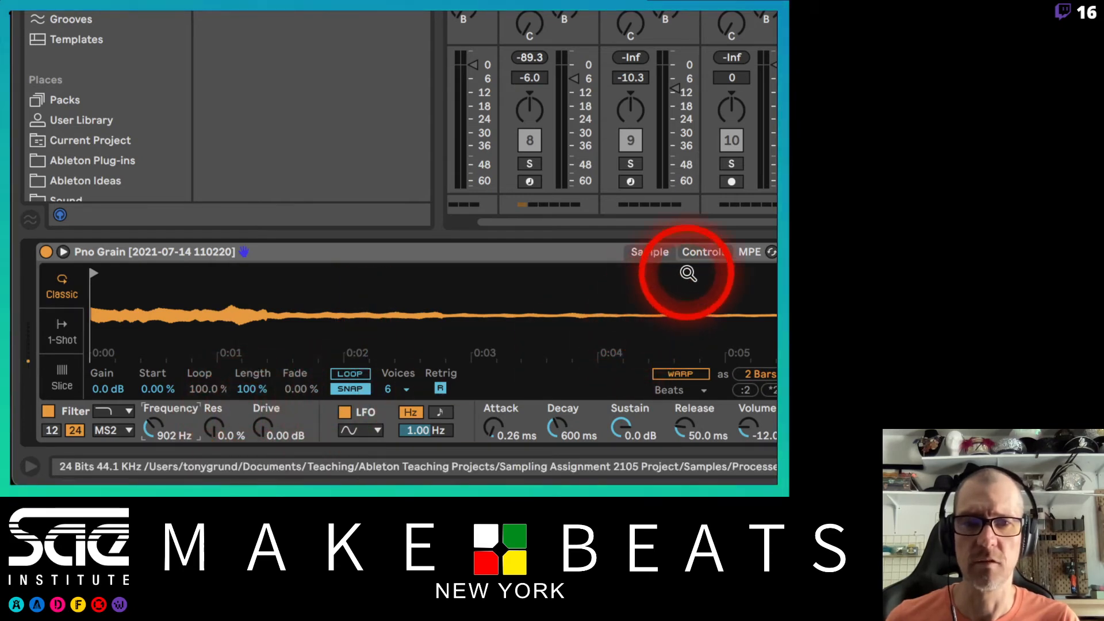
Step: Set the Simpler's filter envelope amount to 72 and its decay to 1.68 s
left_click(699, 253)
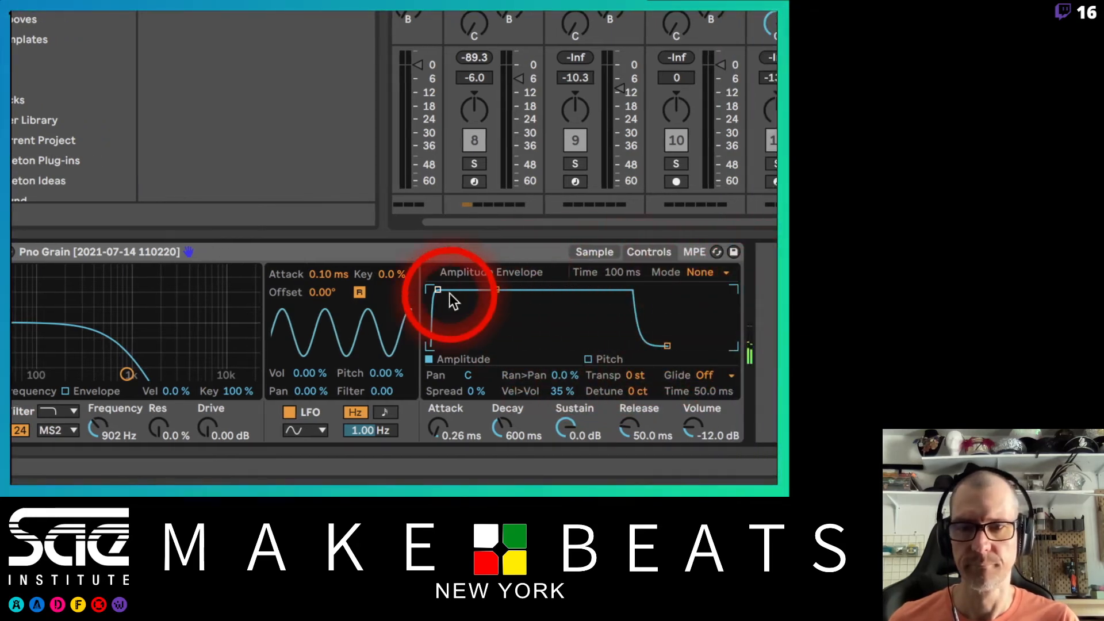
left_click(65, 391)
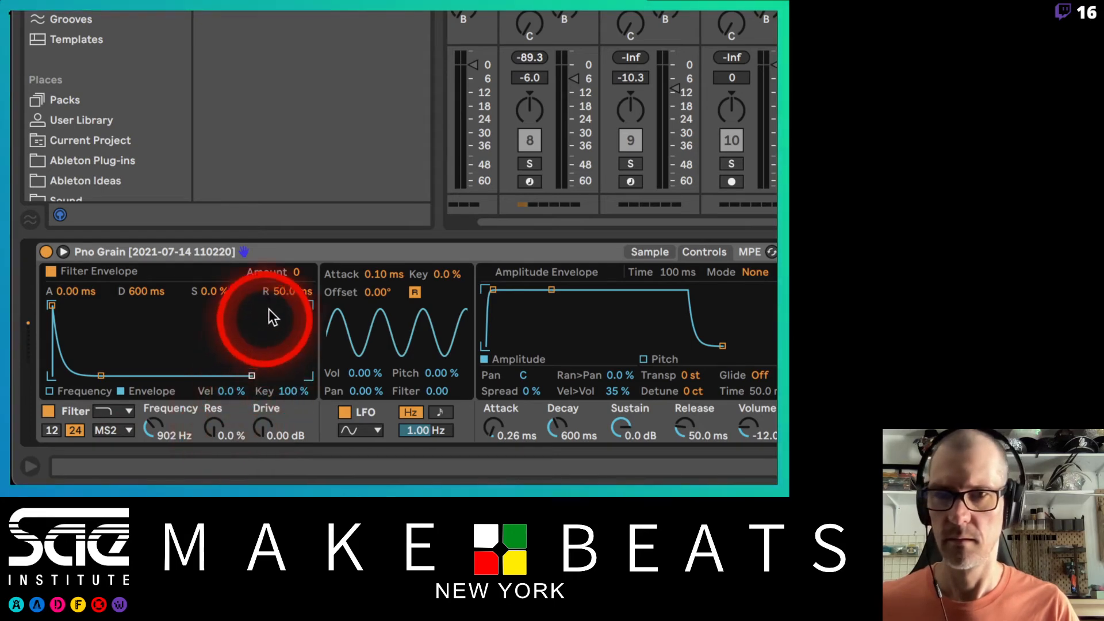
left_click_drag(296, 273, 293, 268)
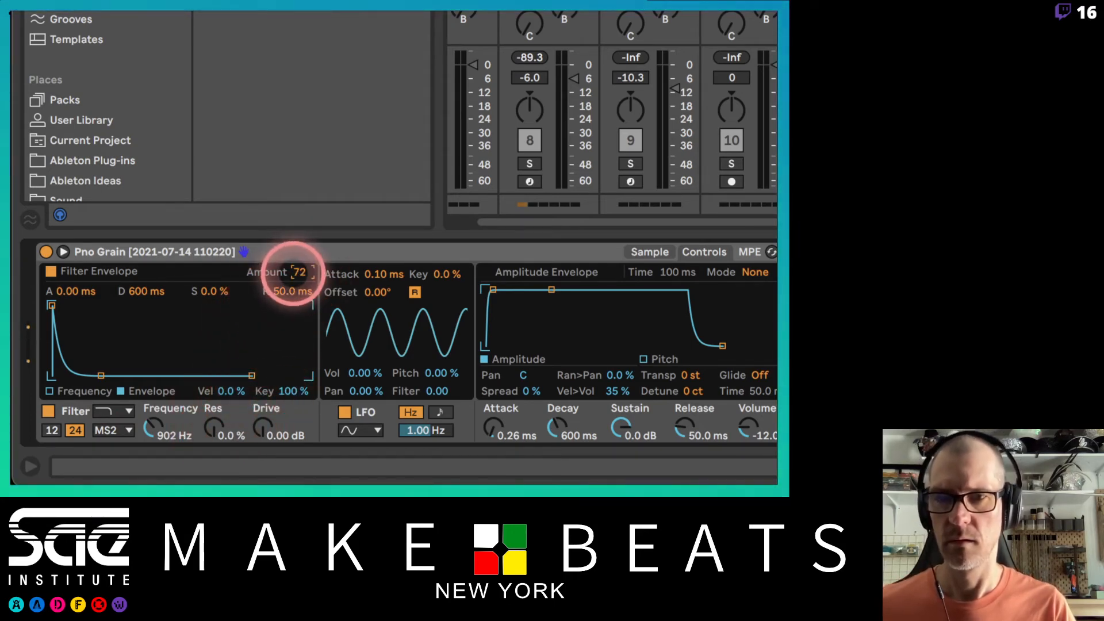
mouse_move(101, 375)
left_mouse_down()
mouse_move(123, 374)
mouse_move(80, 375)
mouse_move(110, 375)
left_mouse_up()
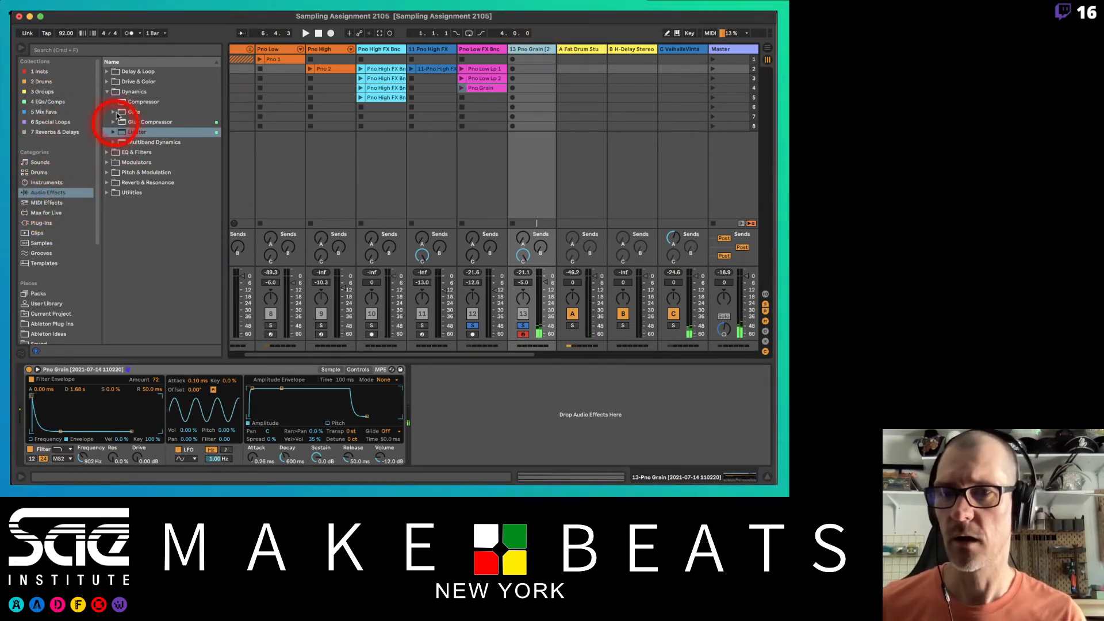
Step: Add a Chorus-Ensemble after the Simpler, audition its Chorus Bass and Chorus Classic presets, and load Chorus Subtle Funk
left_click(106, 91)
left_click(106, 112)
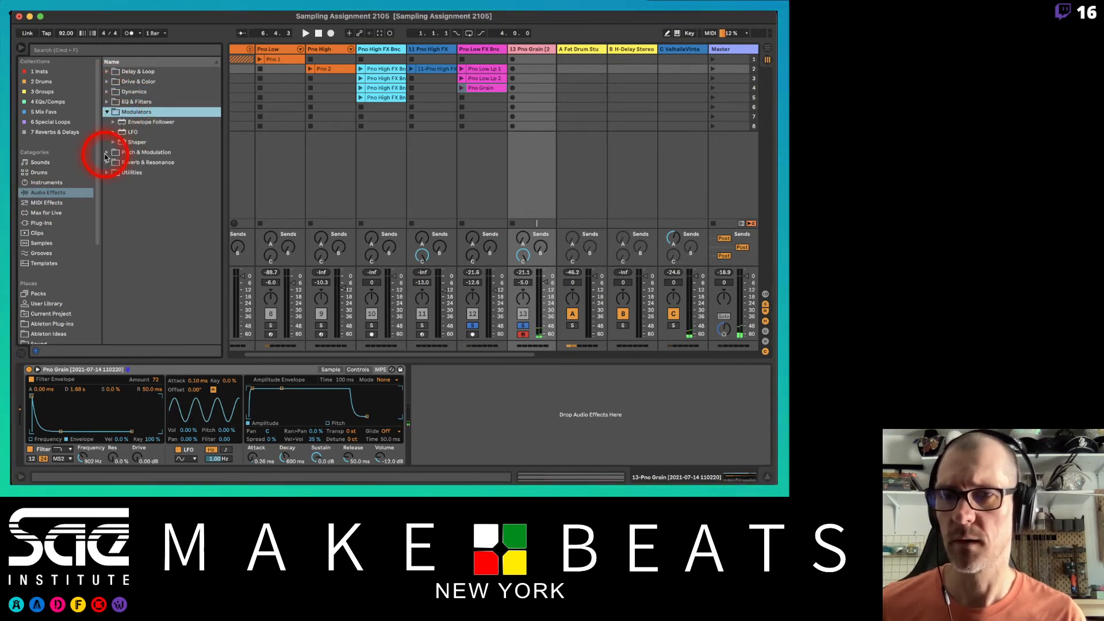
left_click(106, 152)
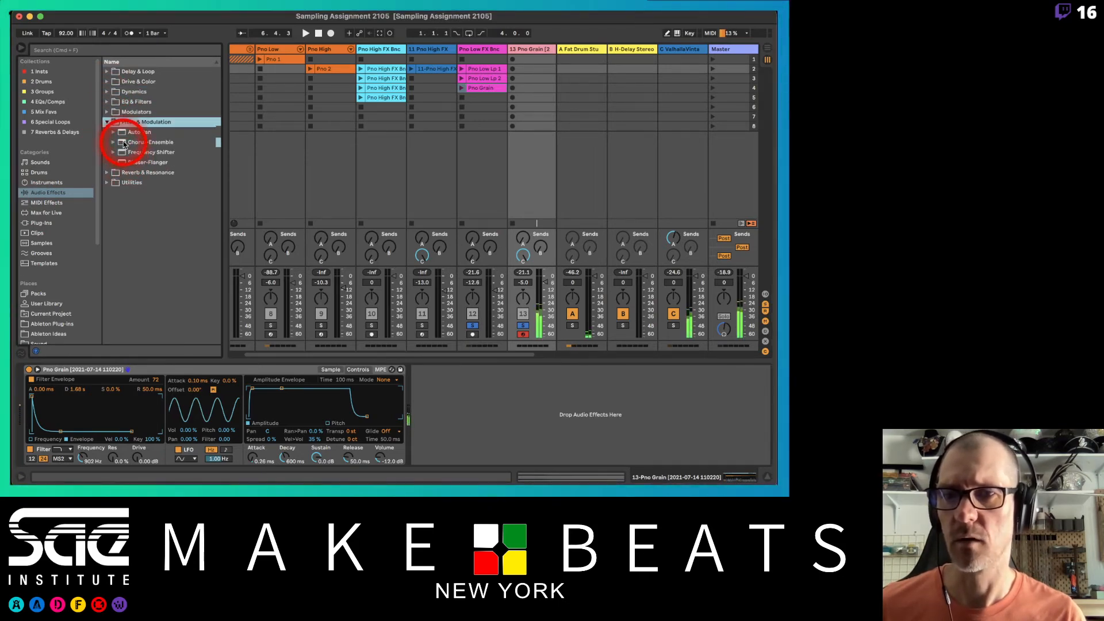
left_click_drag(123, 144, 450, 395)
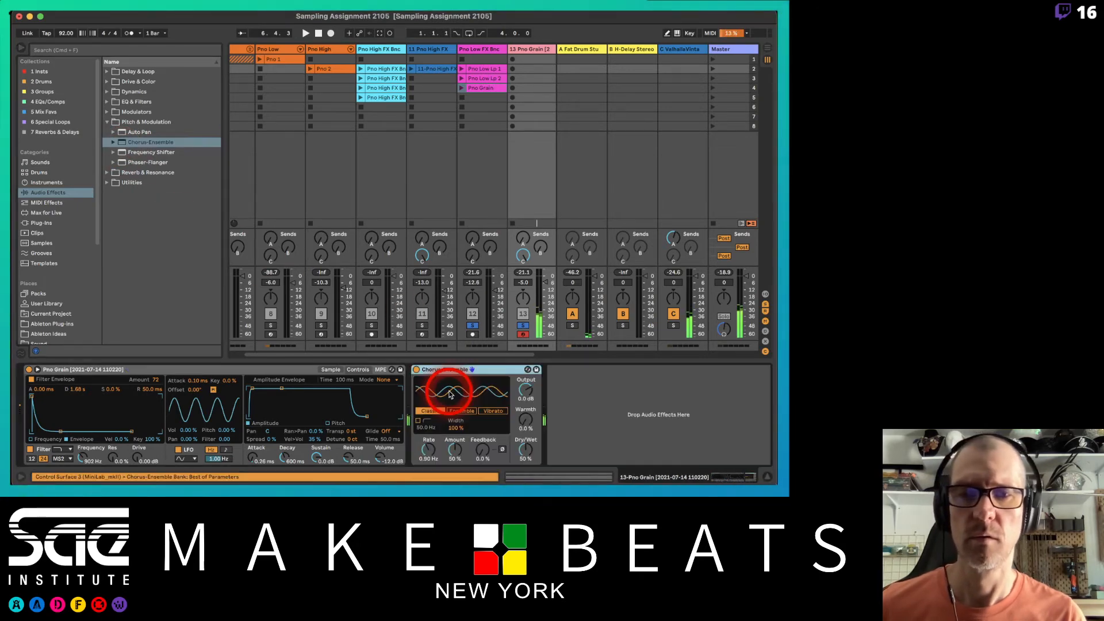
left_click(527, 370)
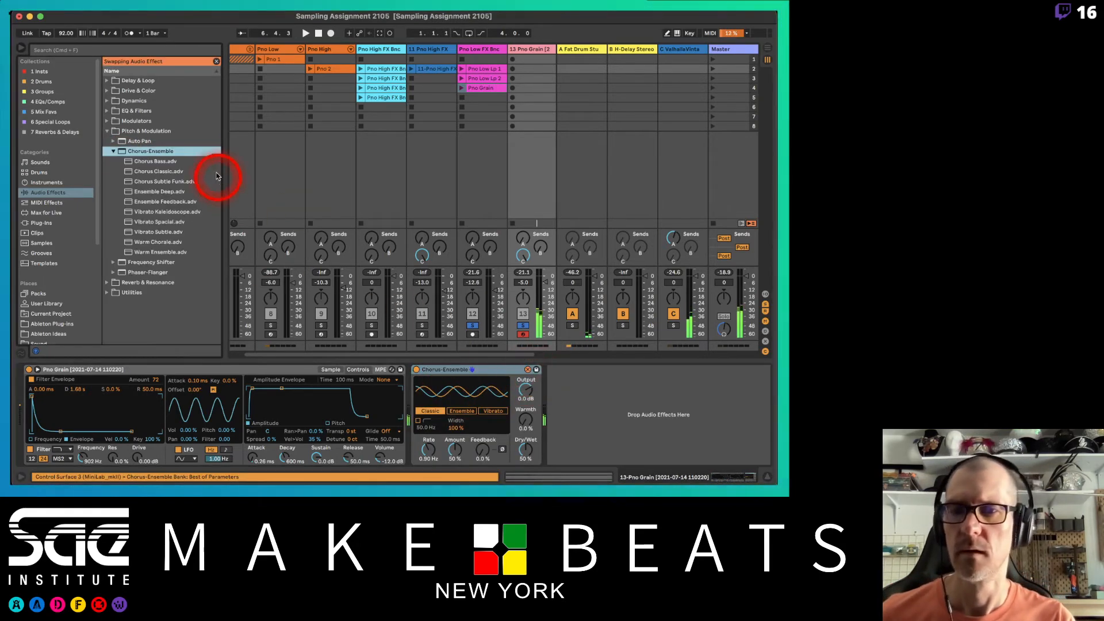
double_click(157, 162)
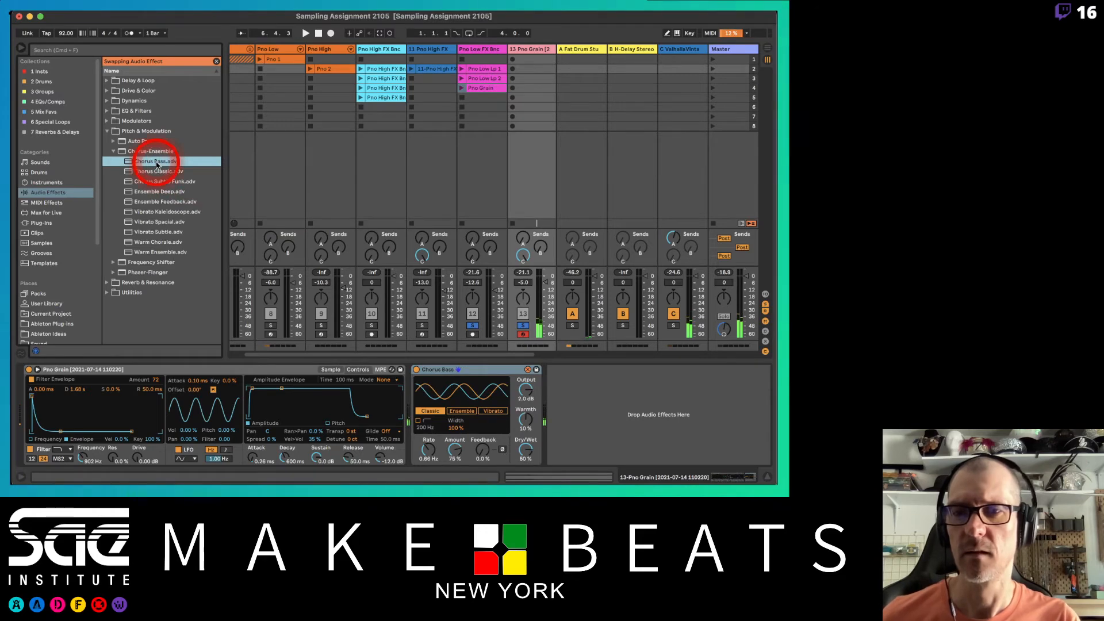
left_click(157, 171)
left_click(157, 181)
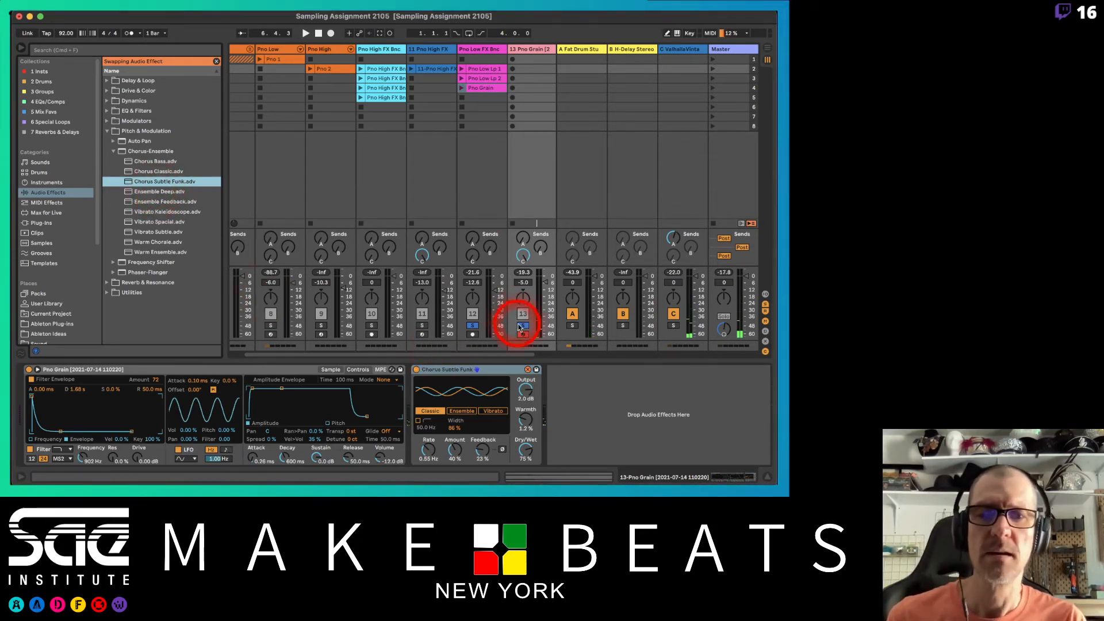
Step: Open the Pno Low Lp 2 clip and add warp markers on its piano hits at 1.1.3 and 1.2.2
left_click(481, 79)
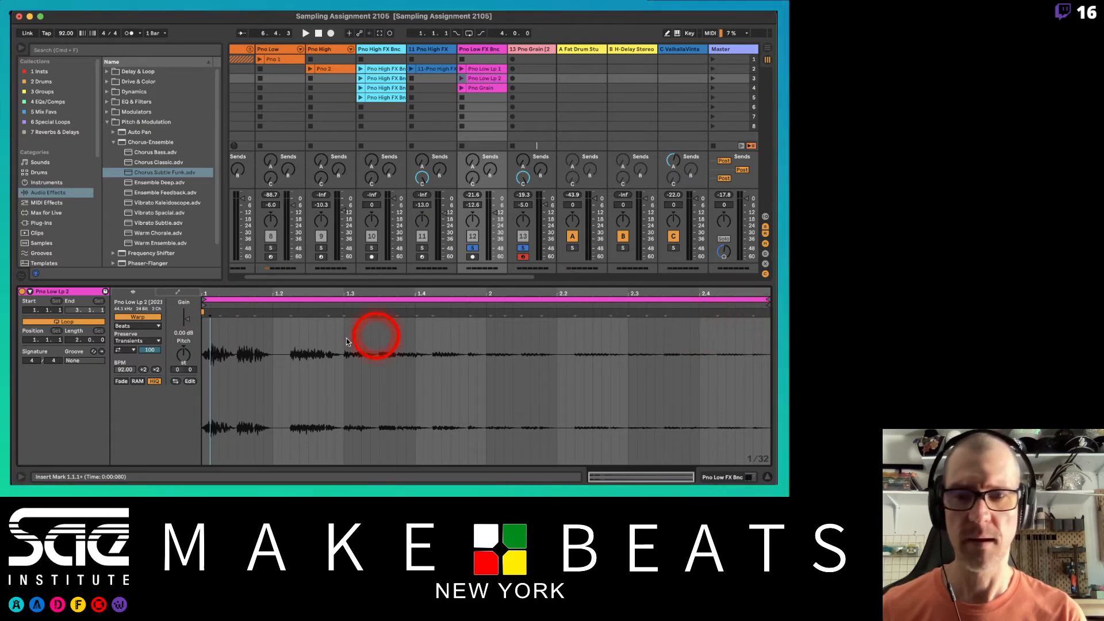
left_click(220, 315)
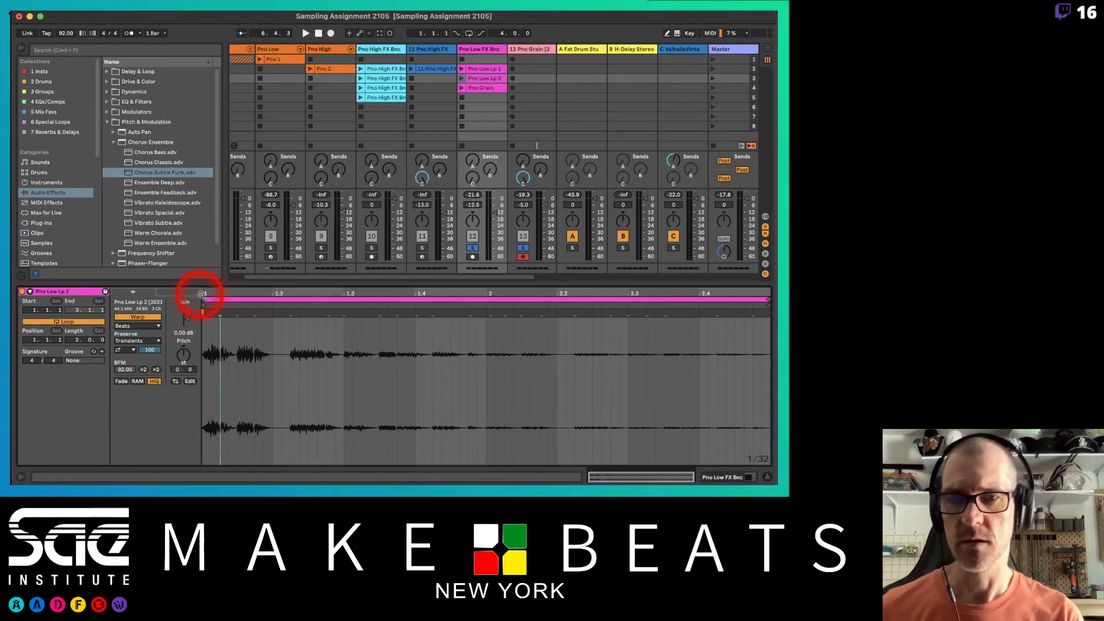
left_click_drag(204, 293, 205, 308)
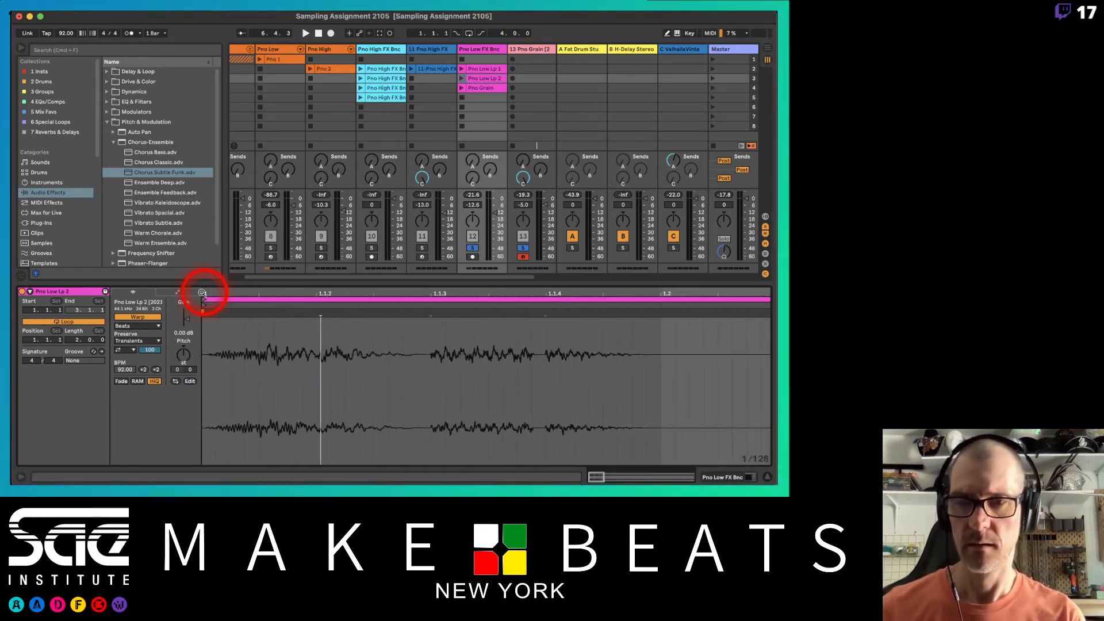
left_click(424, 354)
left_click(427, 360)
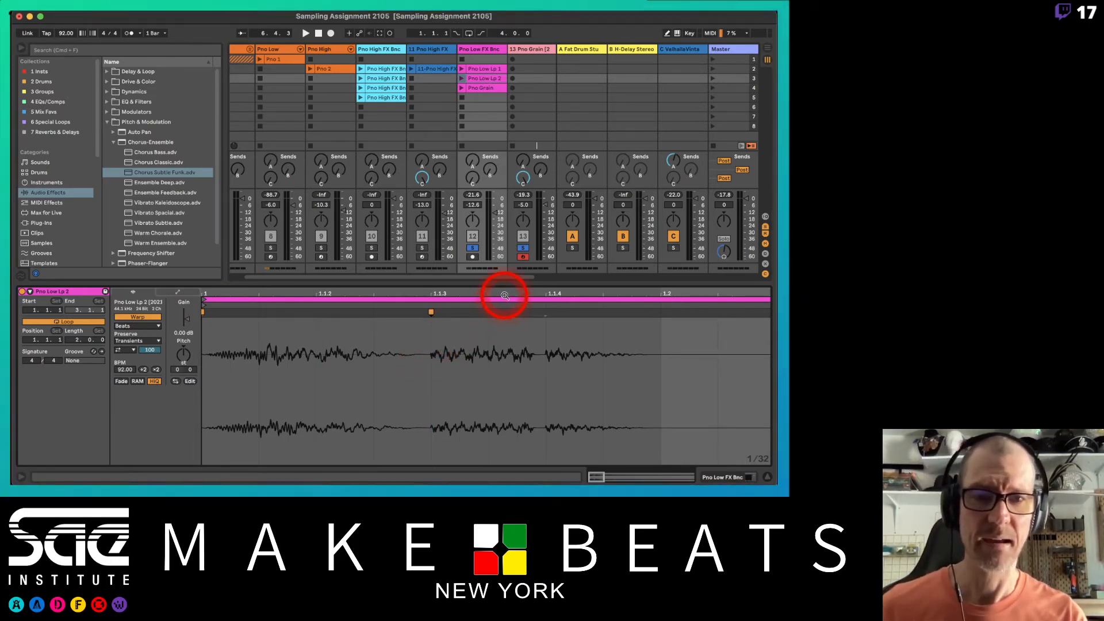
left_click_drag(503, 293, 520, 319)
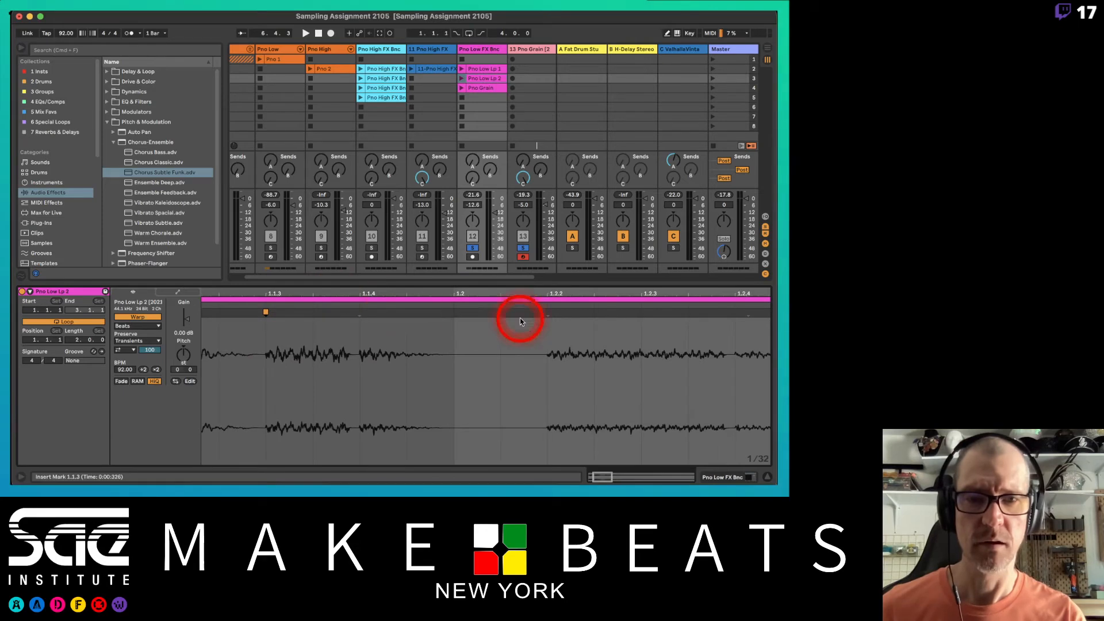
left_click(542, 370)
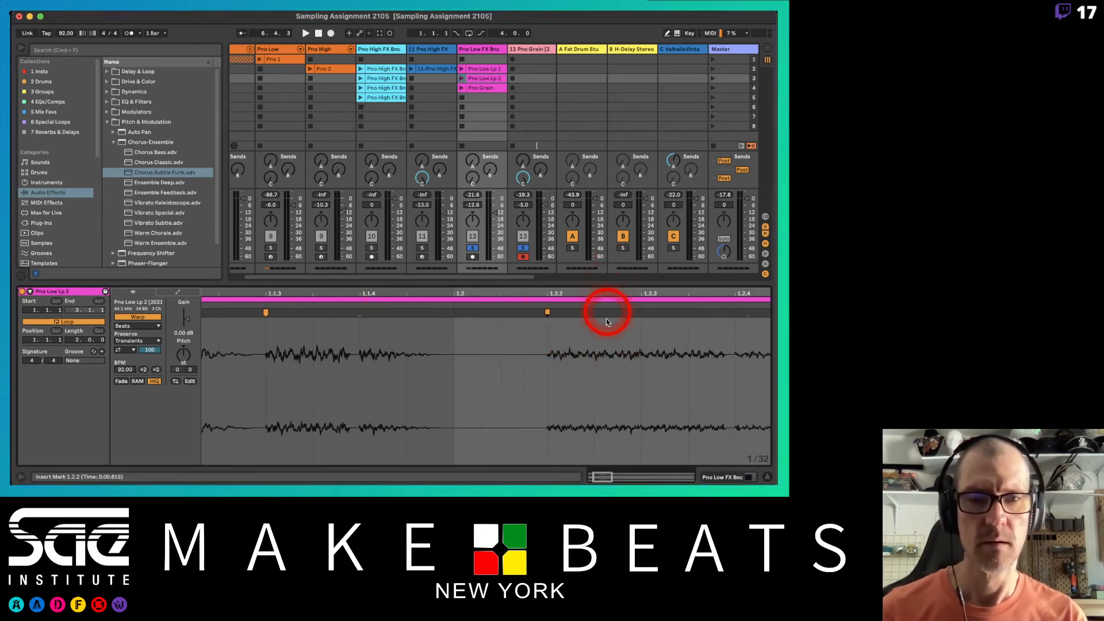
Step: Add warp markers to Pno Low Lp 2 on the hits at 1.3, 1.3.3, 1.4.2 and 2.1.1
scroll(610, 338, "right", 6)
left_click(451, 339)
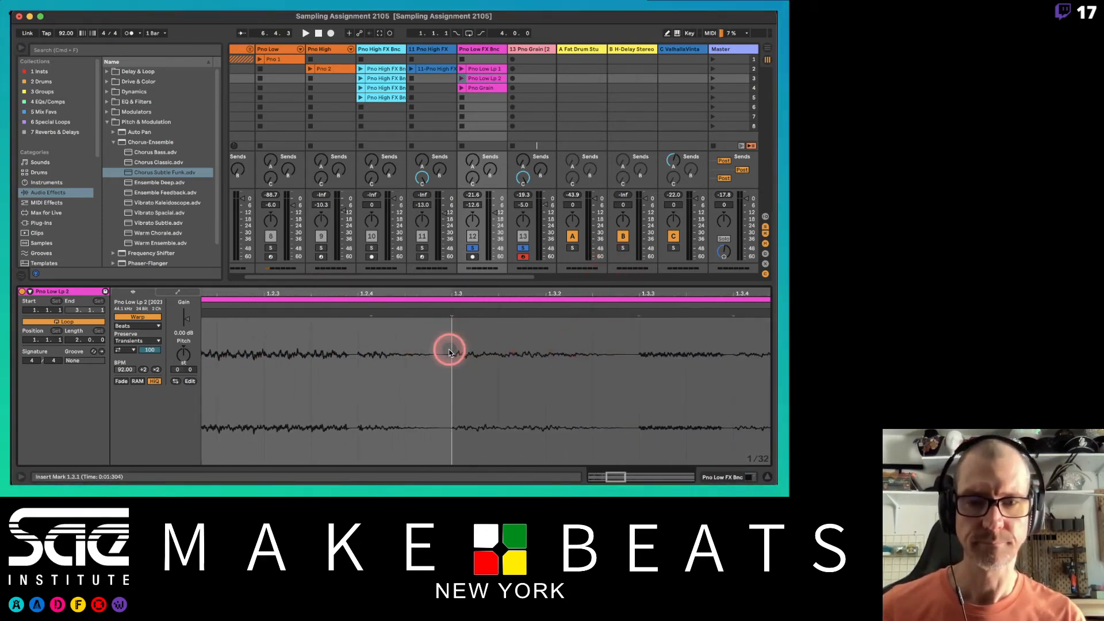
scroll(649, 319, "right", 4)
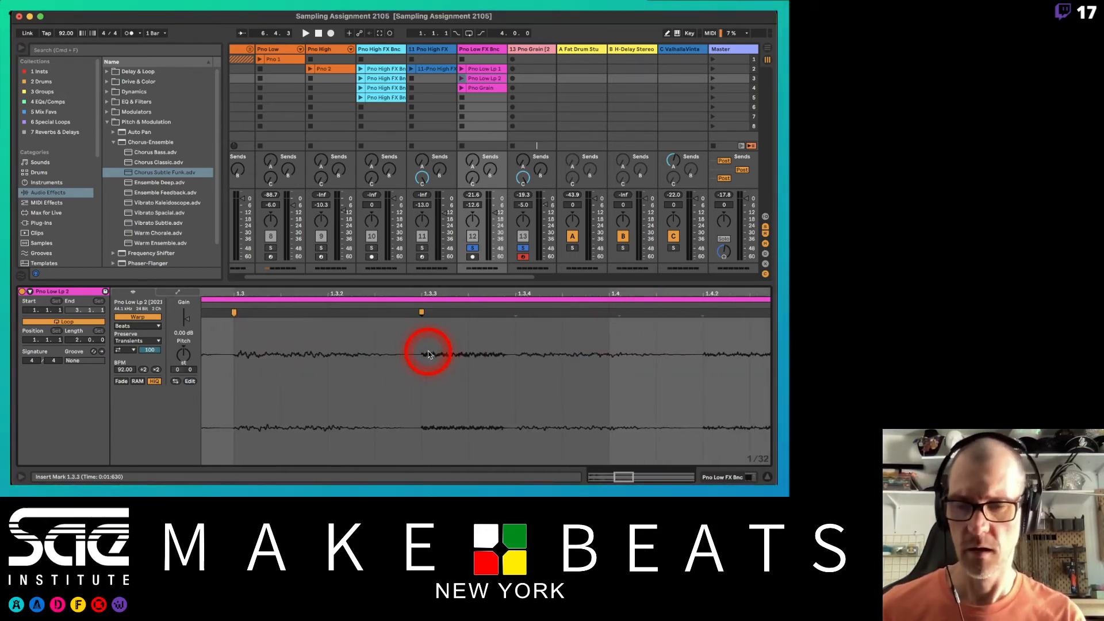
scroll(426, 353, "right", 4)
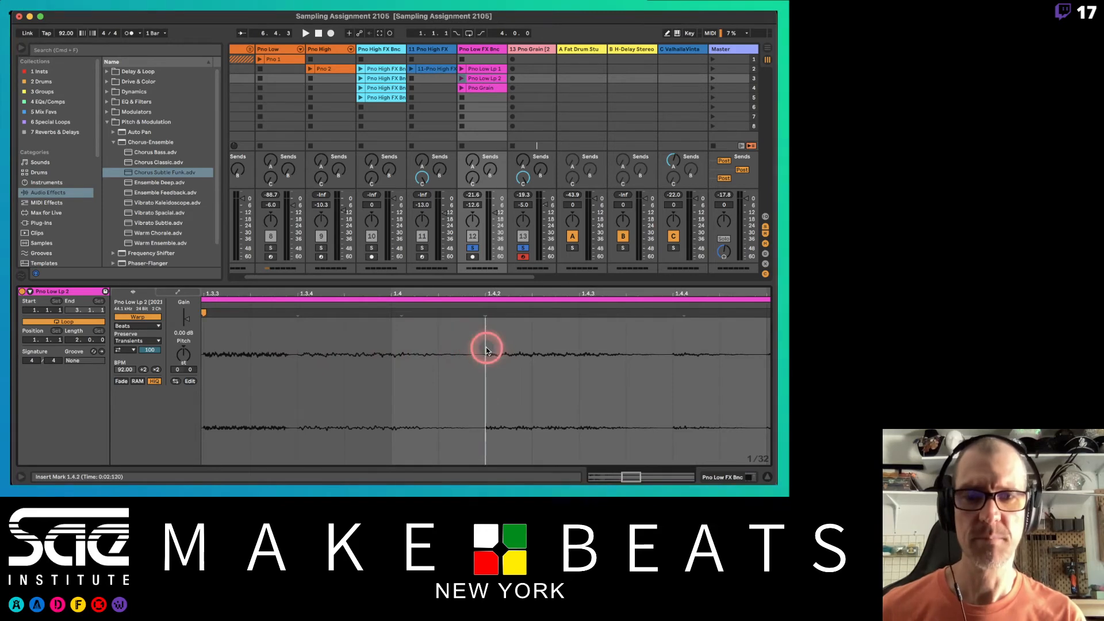
scroll(460, 352, "right", 4)
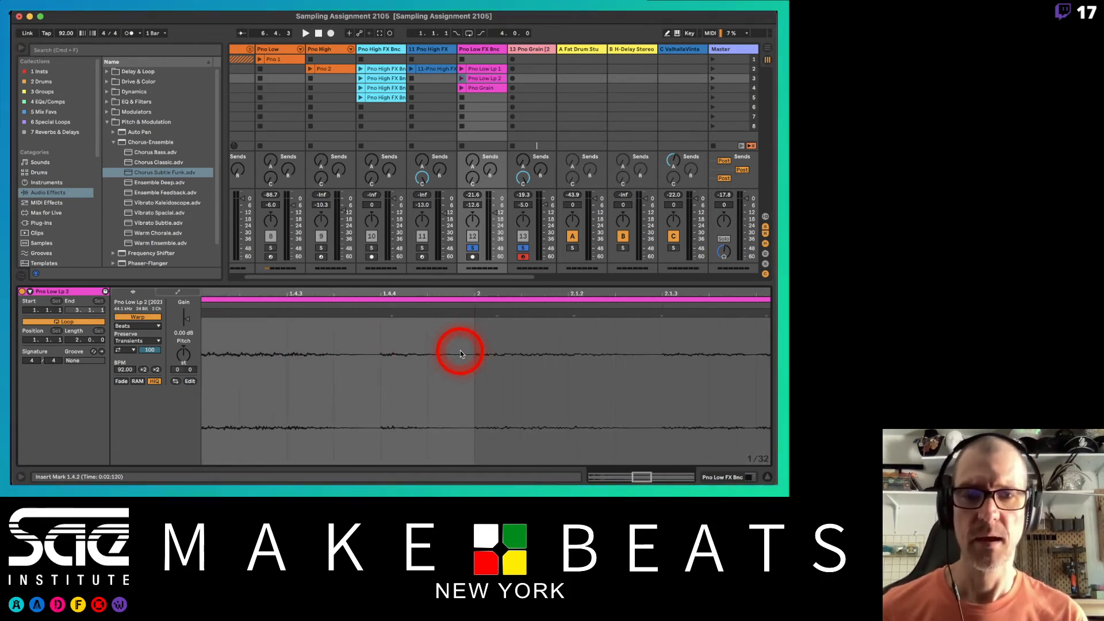
left_click(475, 354)
double_click(476, 354)
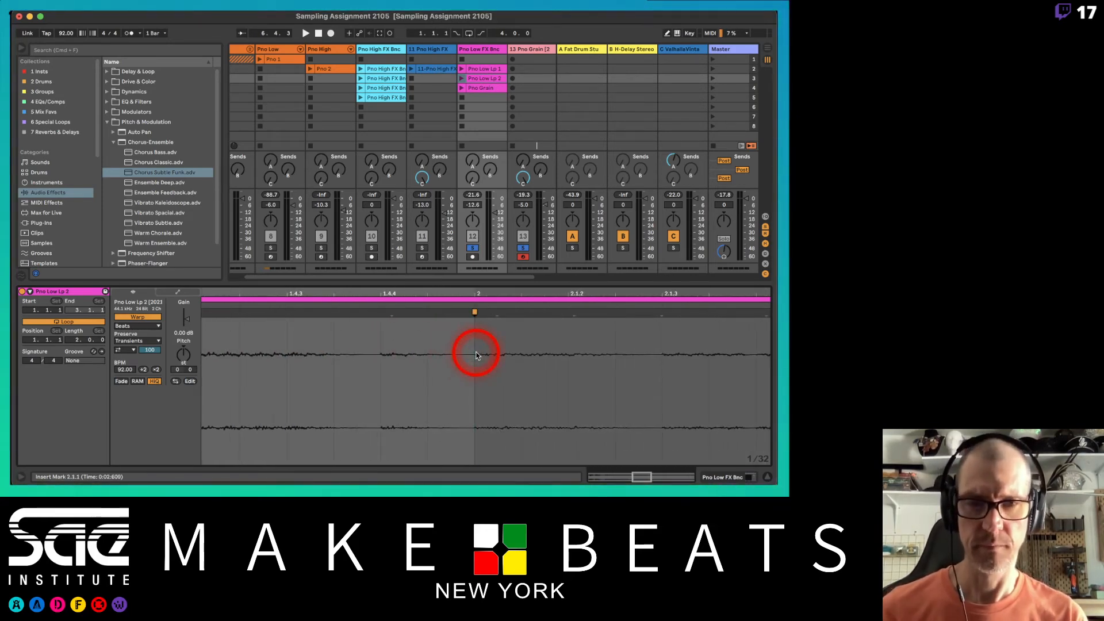
Step: Add warp markers on the skipped hits of Pno Low Lp 2 at 1.3.4 and 1.4.4
scroll(476, 355, "down", 5)
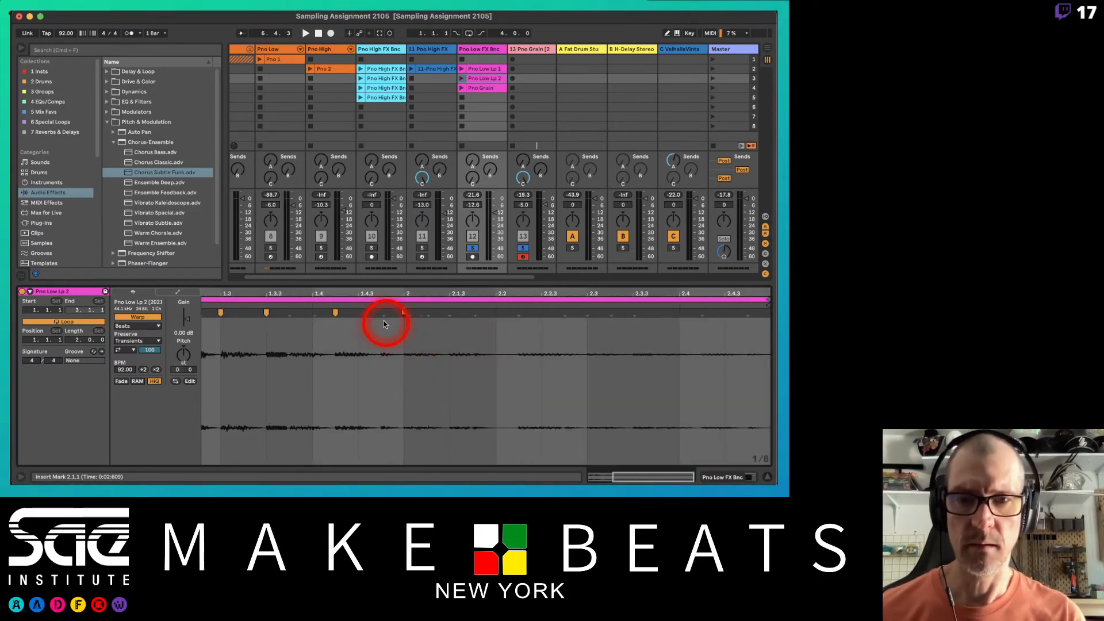
left_click(384, 295)
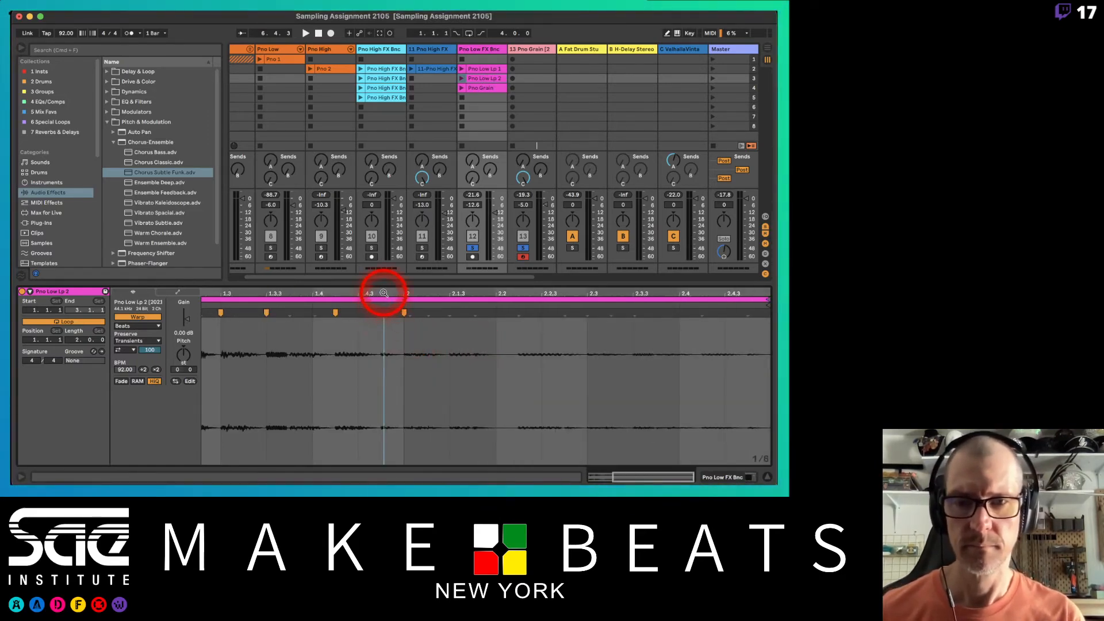
left_click_drag(283, 293, 289, 307)
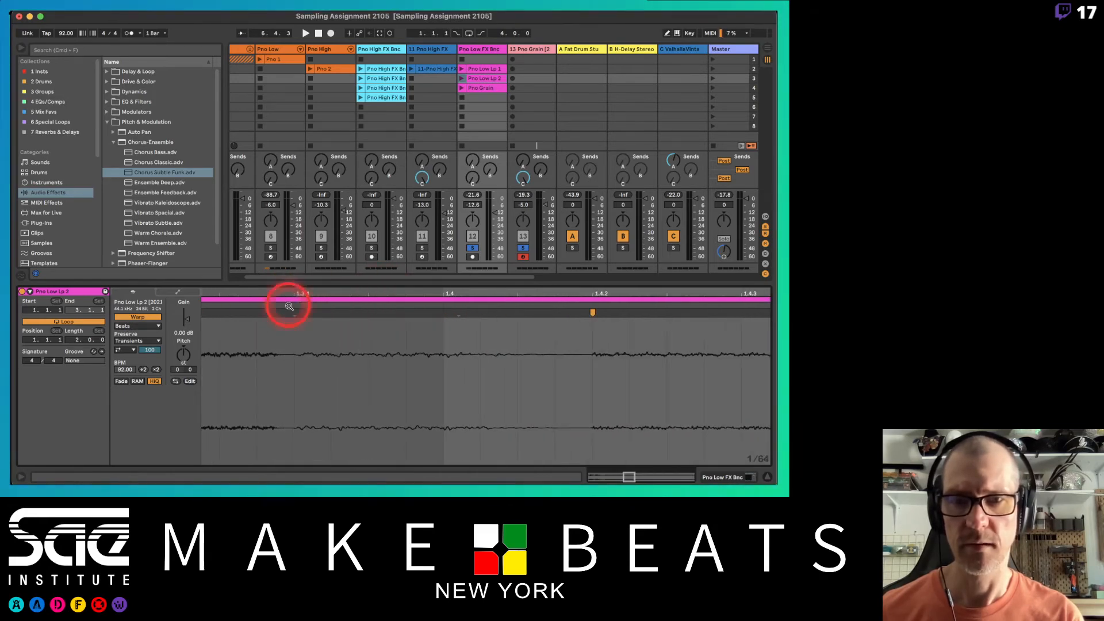
left_click(293, 311)
scroll(382, 345, "right", 10)
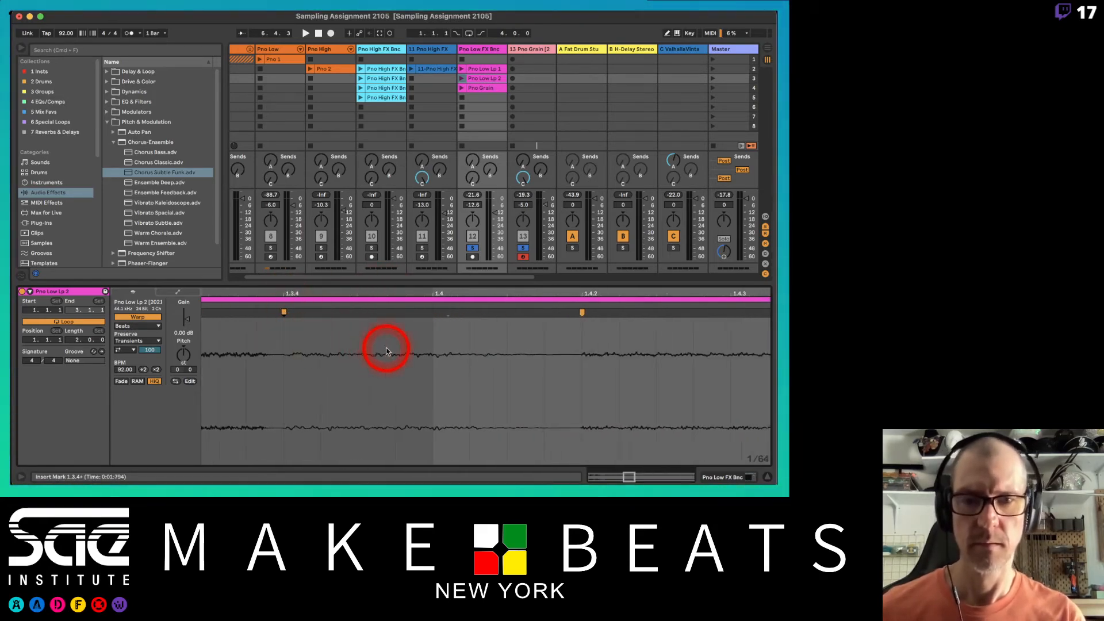
left_click_drag(369, 309, 351, 315)
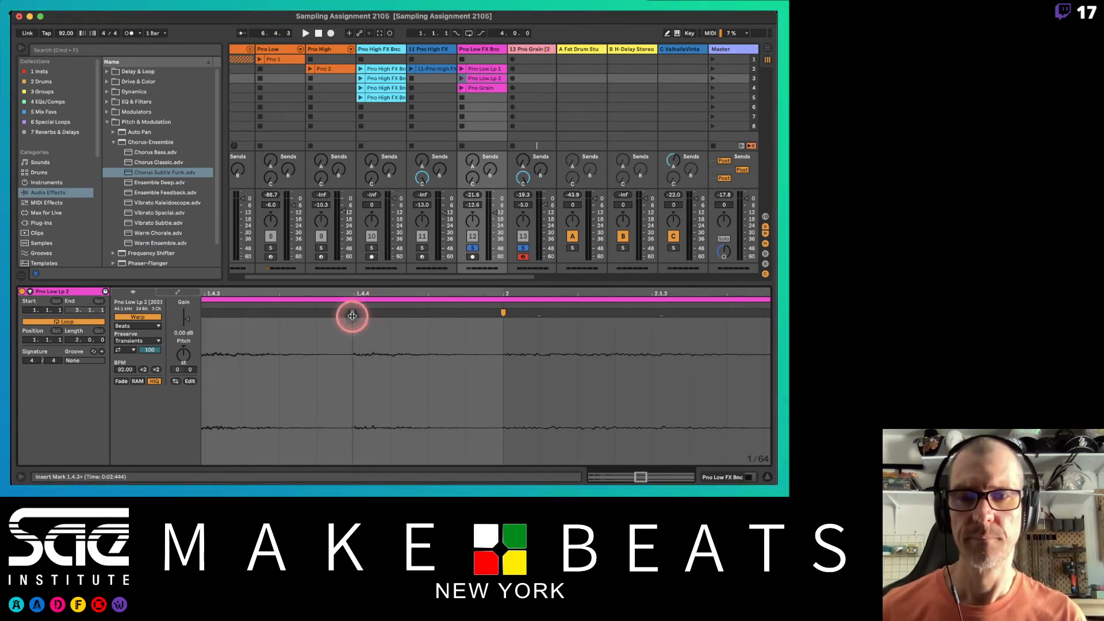
double_click(352, 315)
scroll(372, 352, "right", 9)
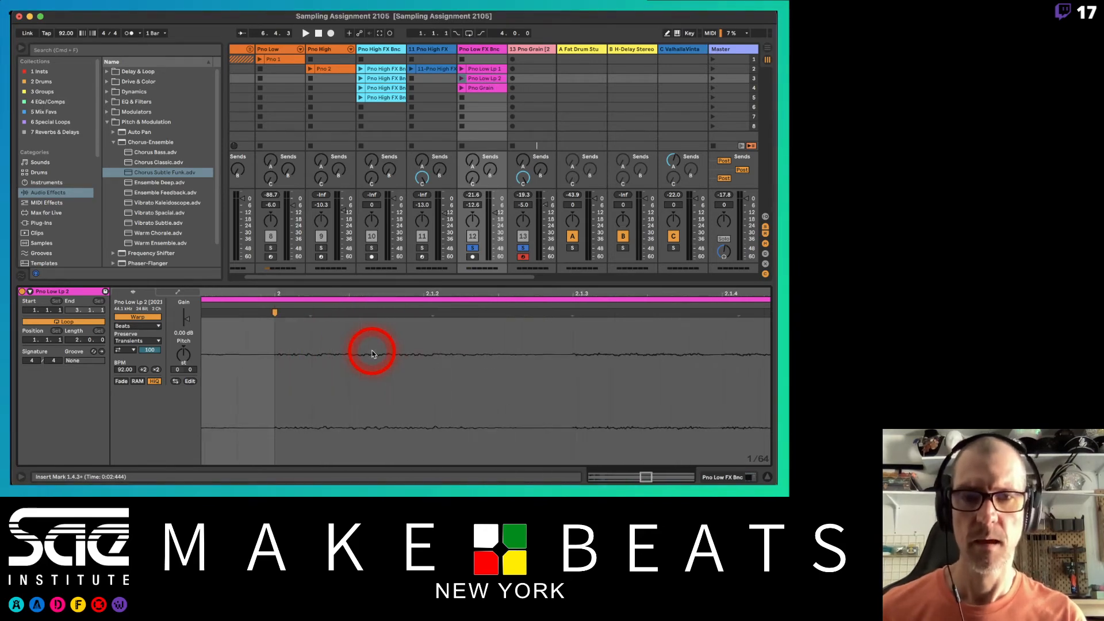
Step: Add warp markers in the second bar of Pno Low Lp 2 at 2.1.3, 2.2.2 and 2.3
scroll(372, 353, "left", 4)
left_click(430, 341)
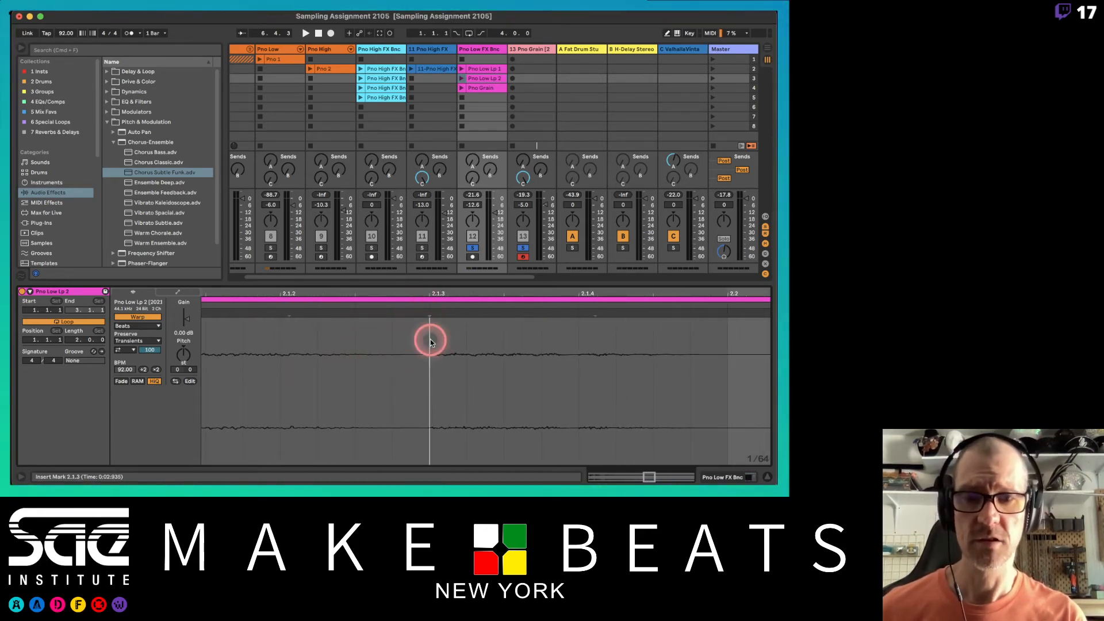
scroll(445, 345, "right", 6)
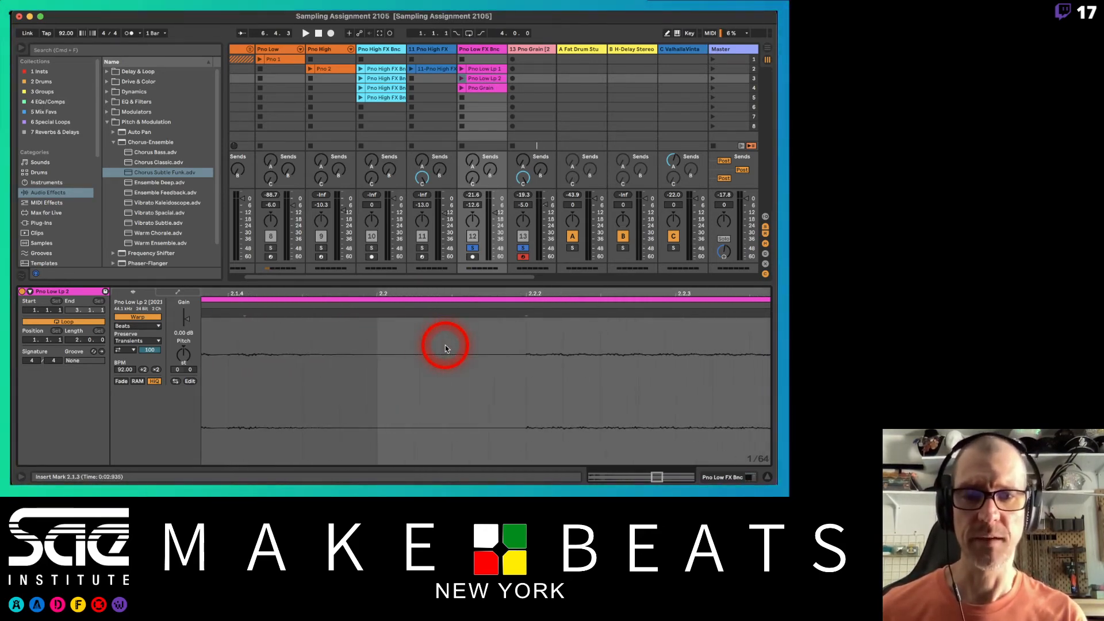
left_click(484, 351)
key("super+i")
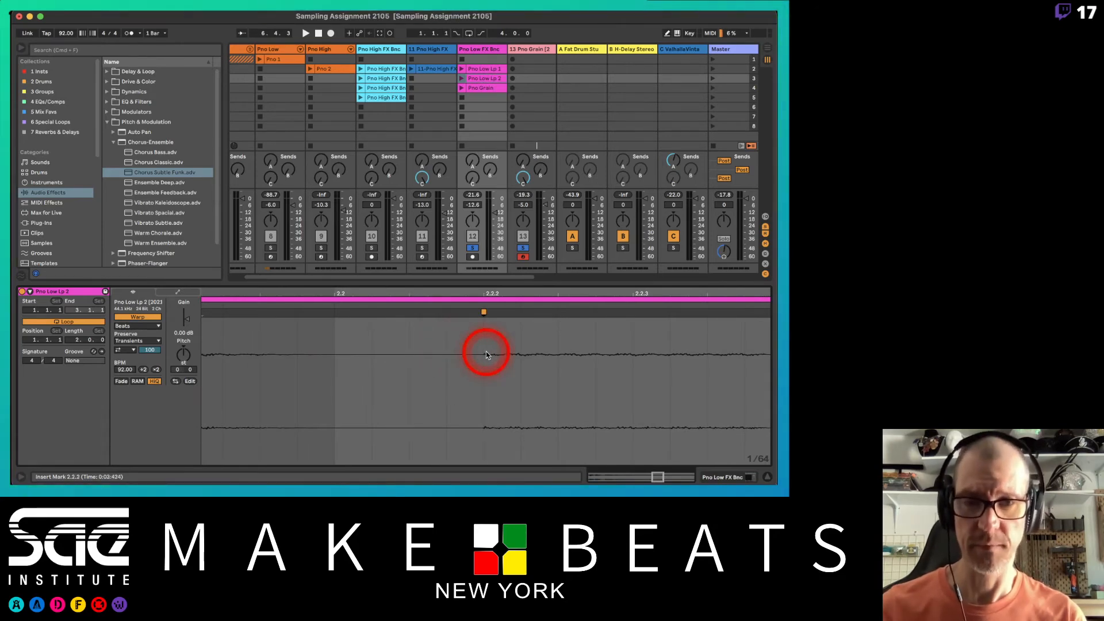
scroll(465, 346, "right", 4)
scroll(465, 346, "right", 3)
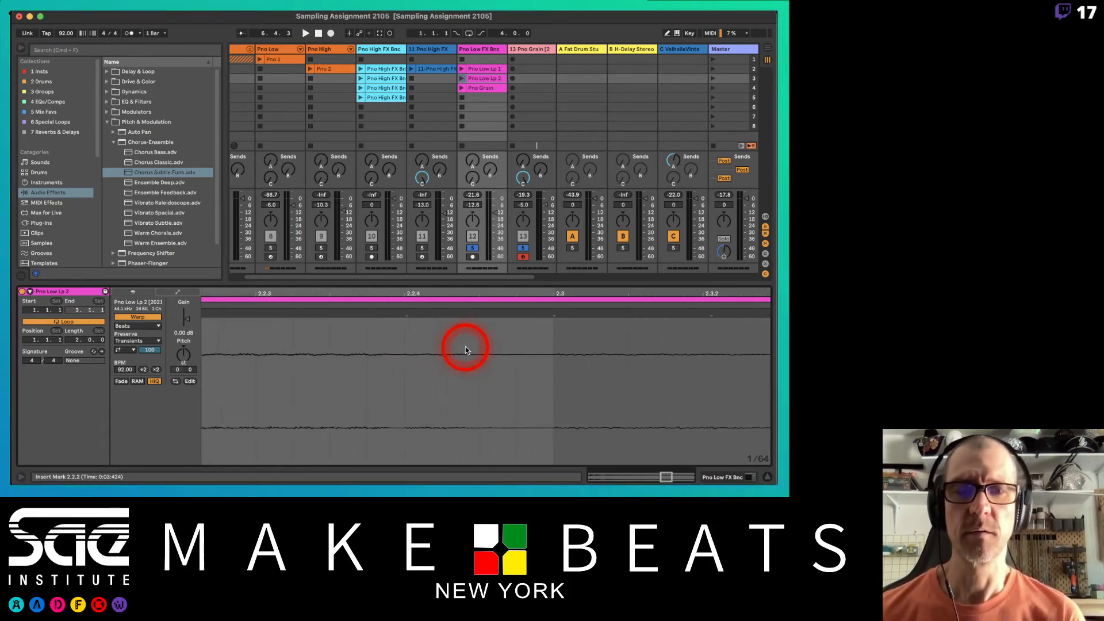
left_click(550, 352)
key("super+i")
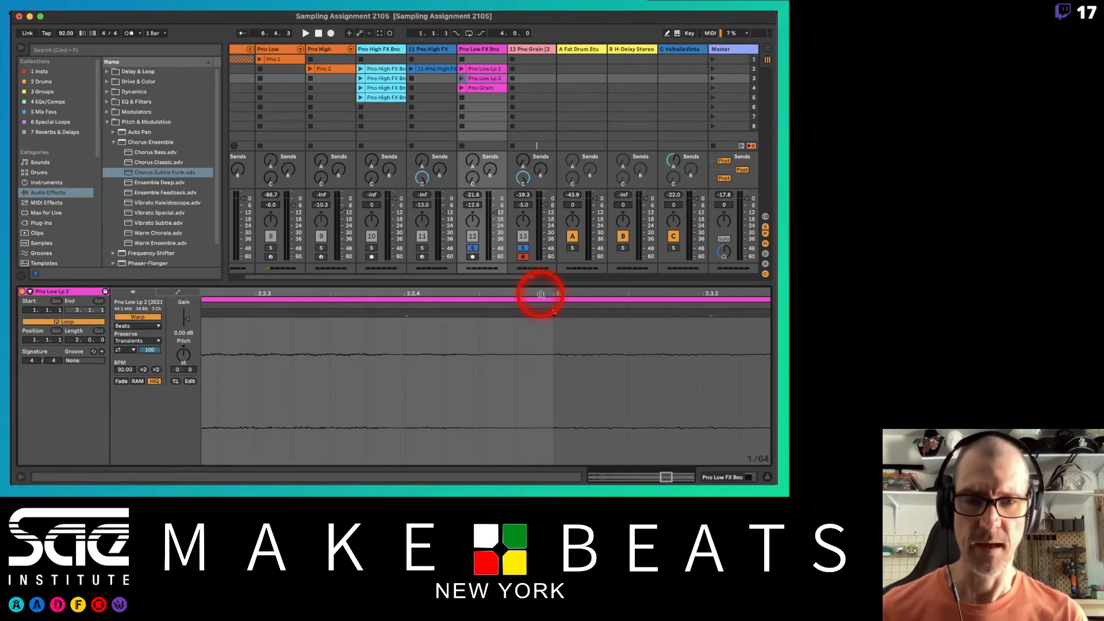
Step: Add warp markers at 2.3.3, 2.4.2 and 2.4.4 near the end of the loop, narrowing the grid to 1/16
left_click_drag(541, 294, 541, 293)
left_click(540, 293)
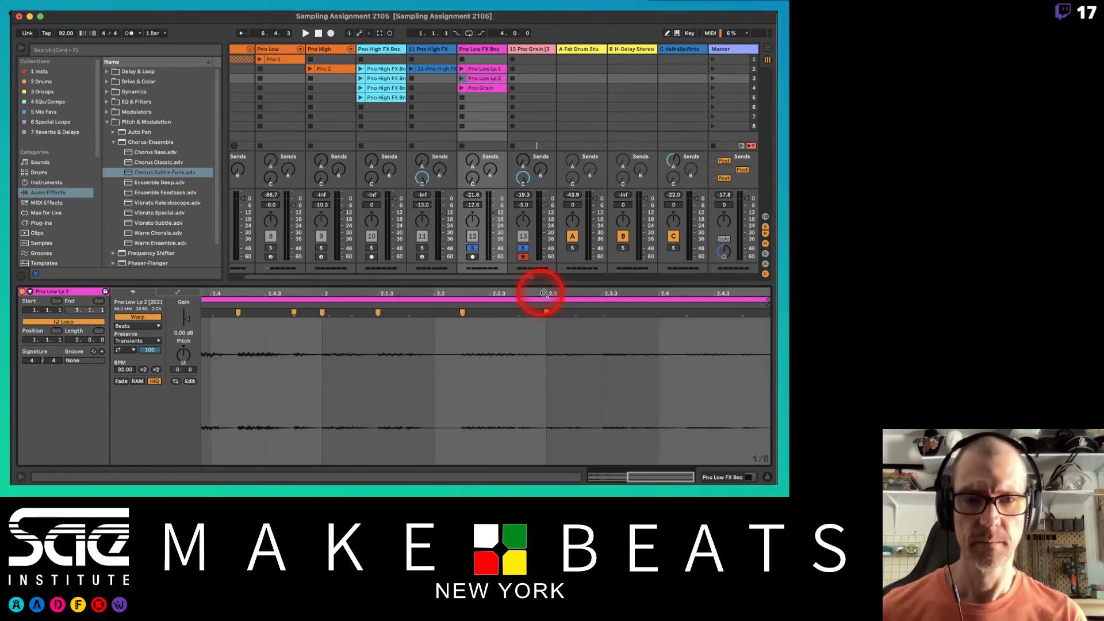
left_click(588, 345)
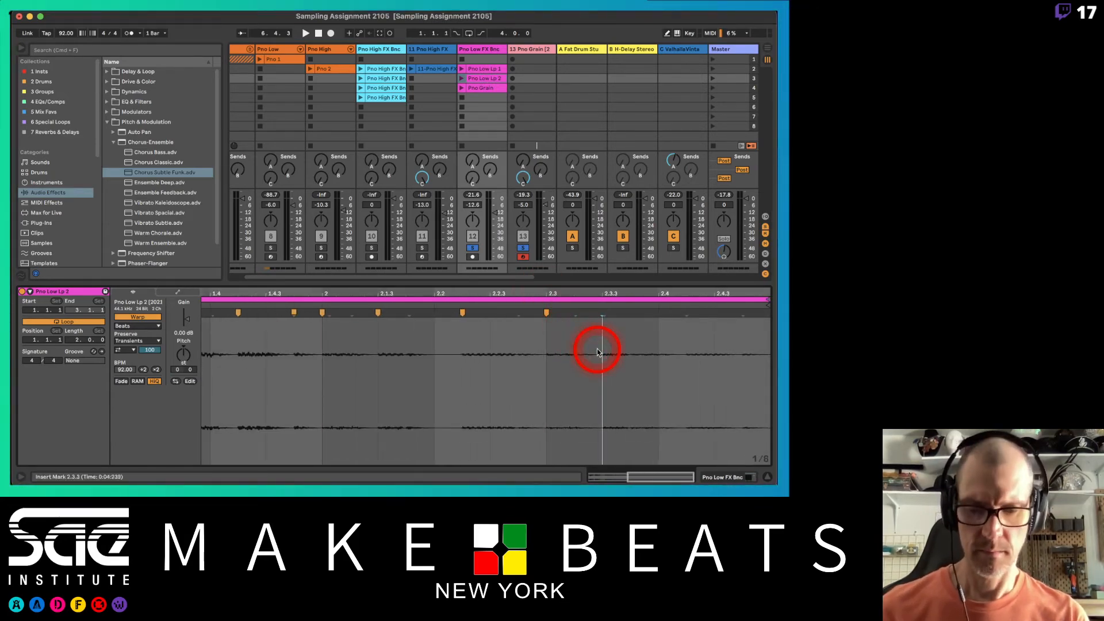
key("super+i")
key("super+1")
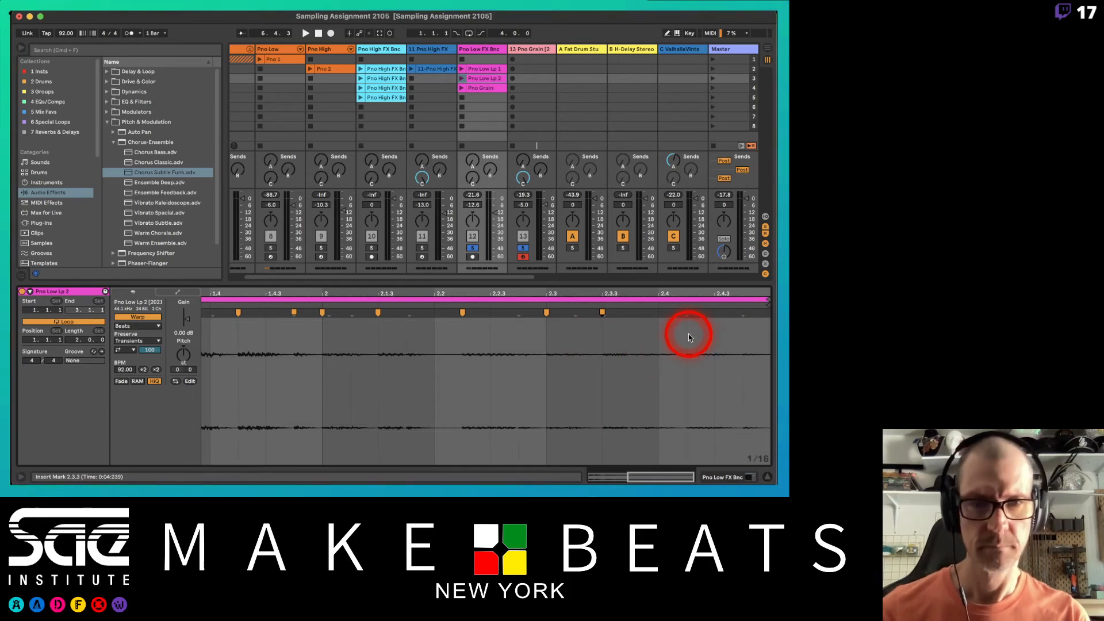
left_click(687, 345)
key("super+i")
left_click(743, 345)
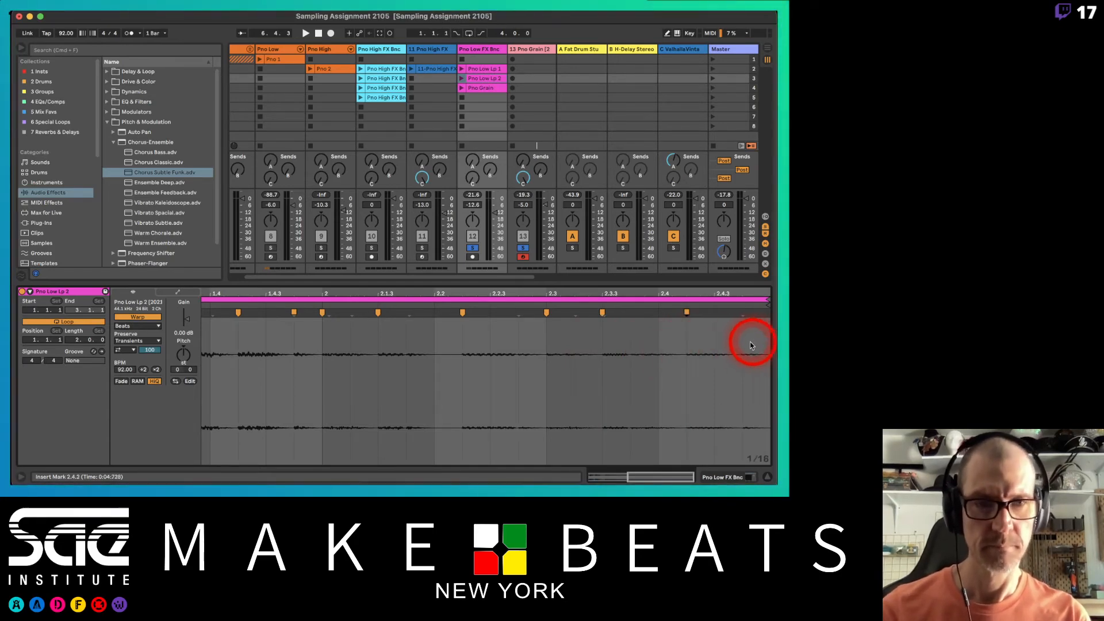
key("super+i")
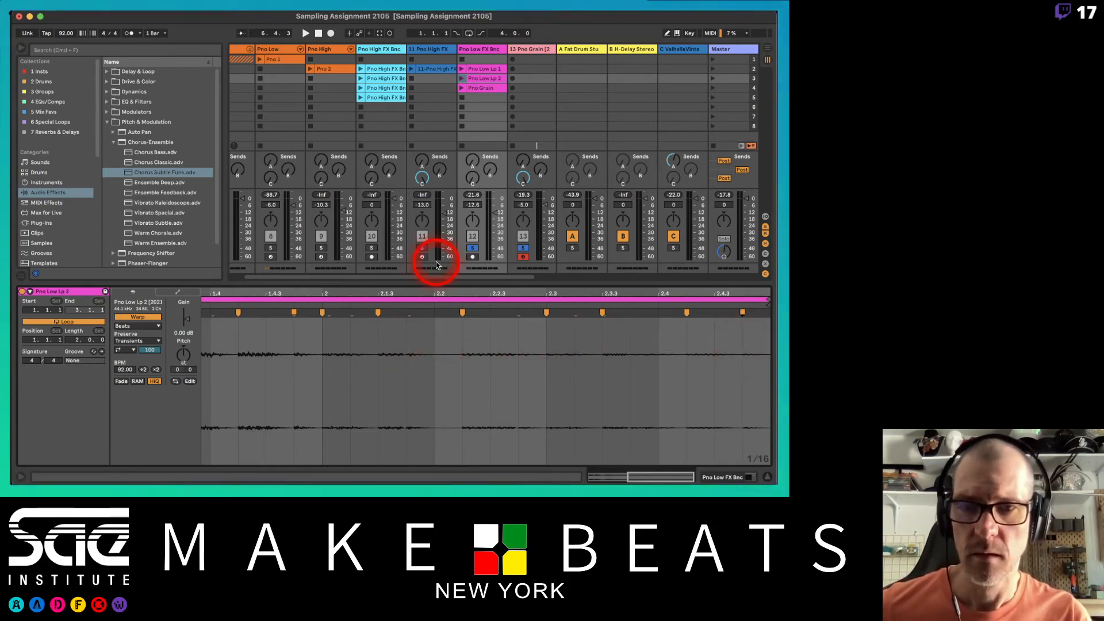
Step: Play the Pno Low Lp 2 clip and add warp markers on the first-bar hits at 1.1.4 and 1.2.4
left_click_drag(352, 288, 351, 291)
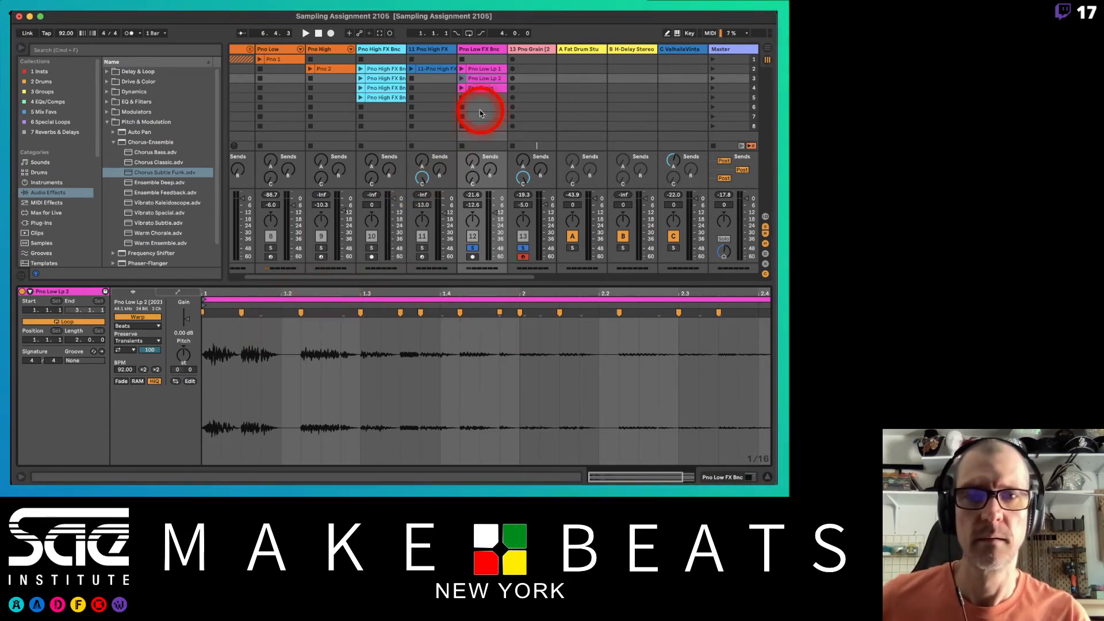
left_click(464, 79)
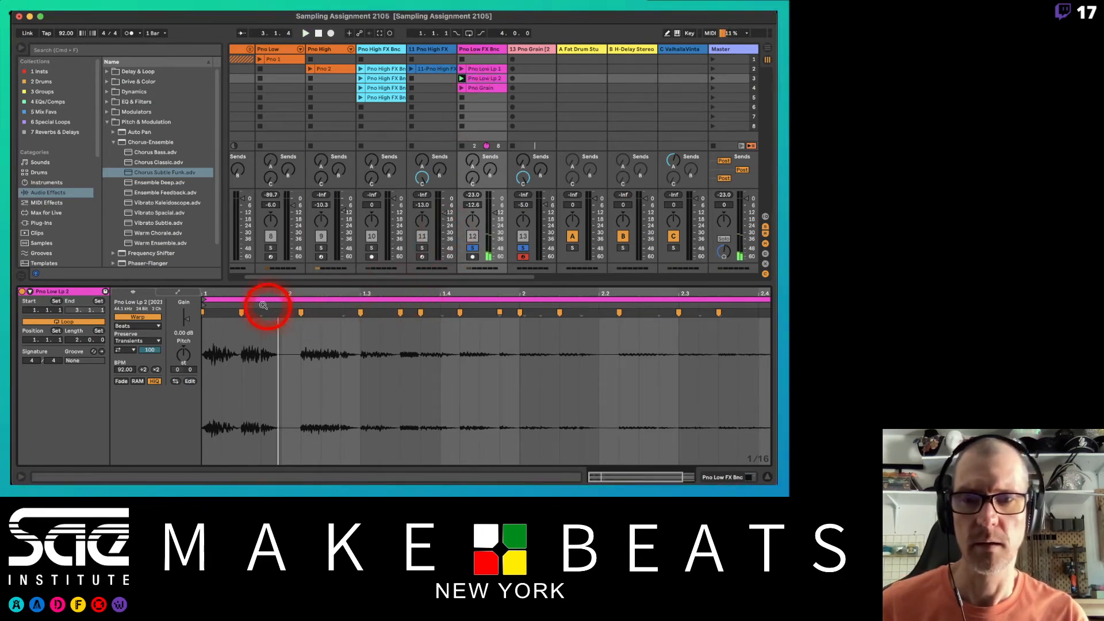
double_click(263, 330)
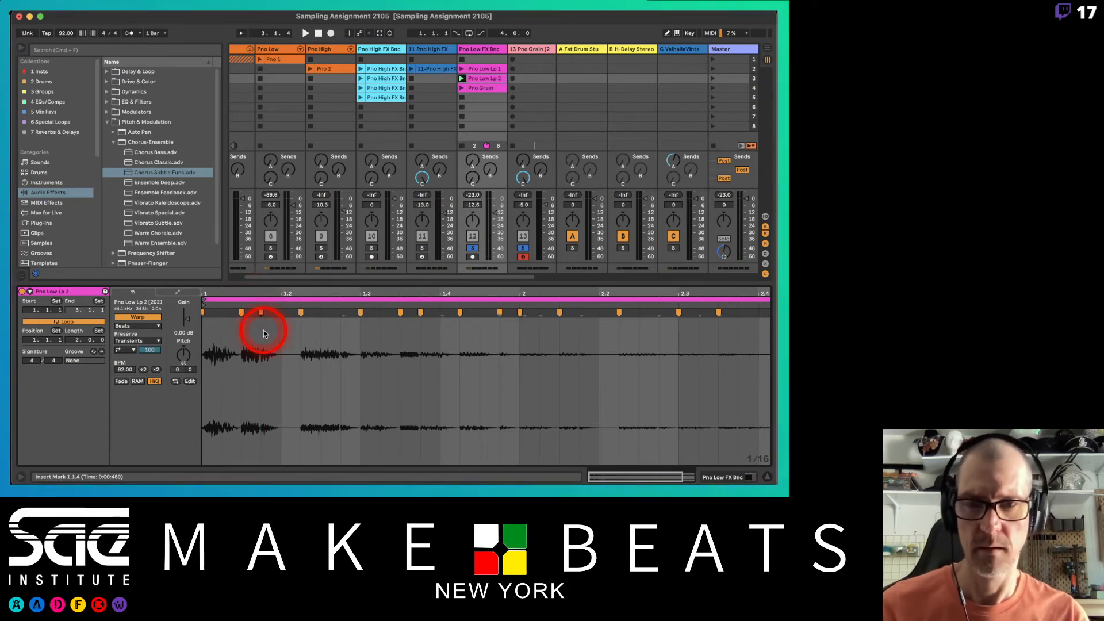
left_click(339, 342)
double_click(339, 342)
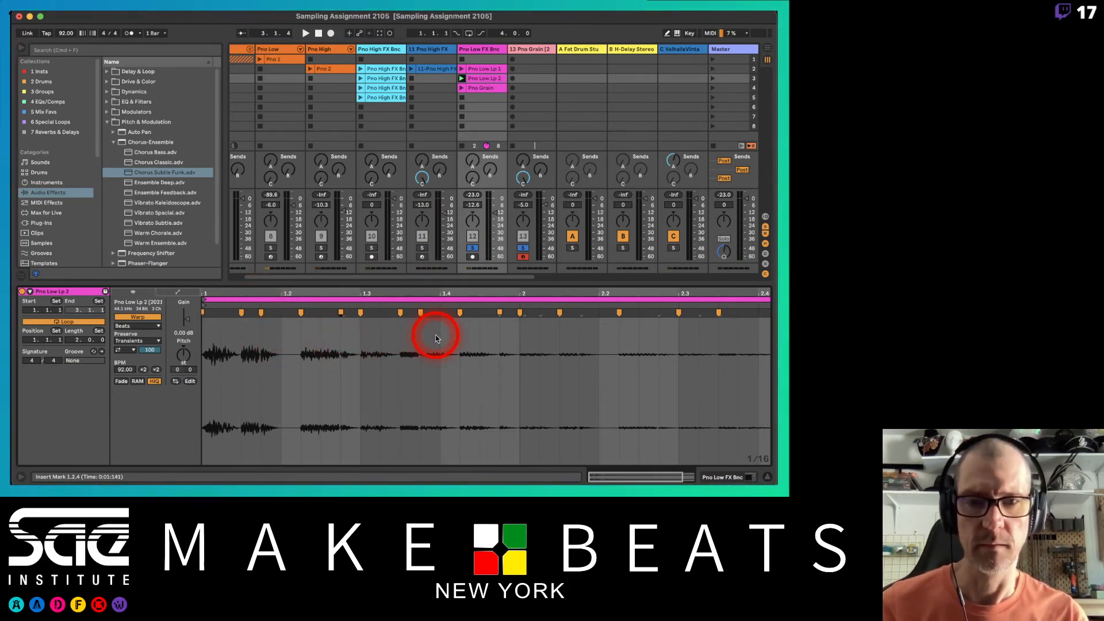
key("space")
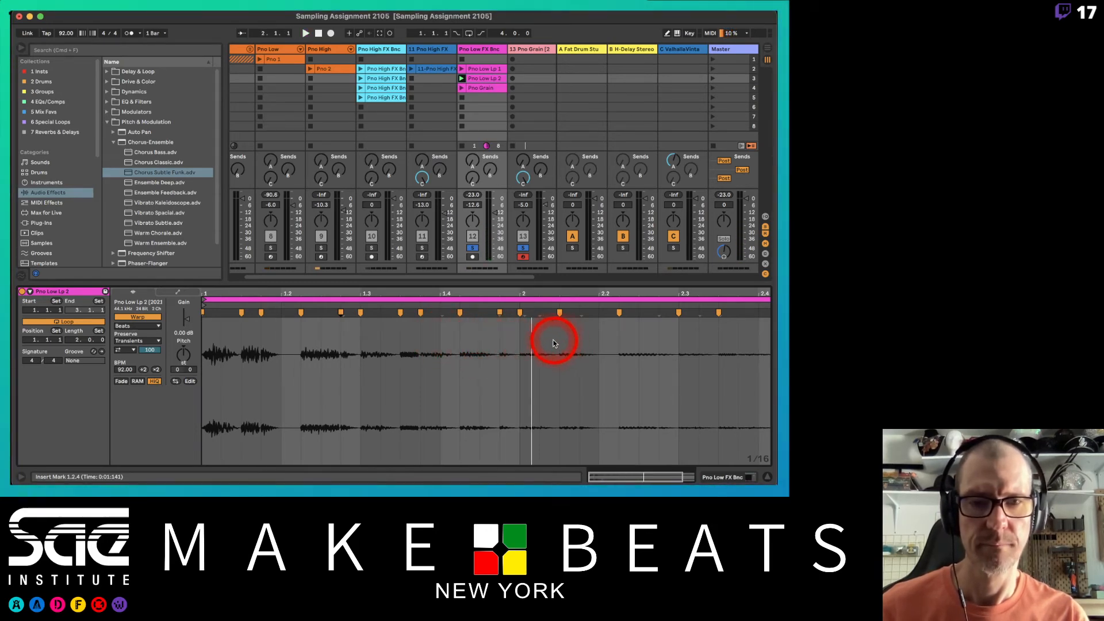
key("space")
Step: Add warp markers at 2.1.4, 2.2.4 and 2.3.4 on the remaining second-bar hits of Pno Low Lp 2
left_click(575, 341)
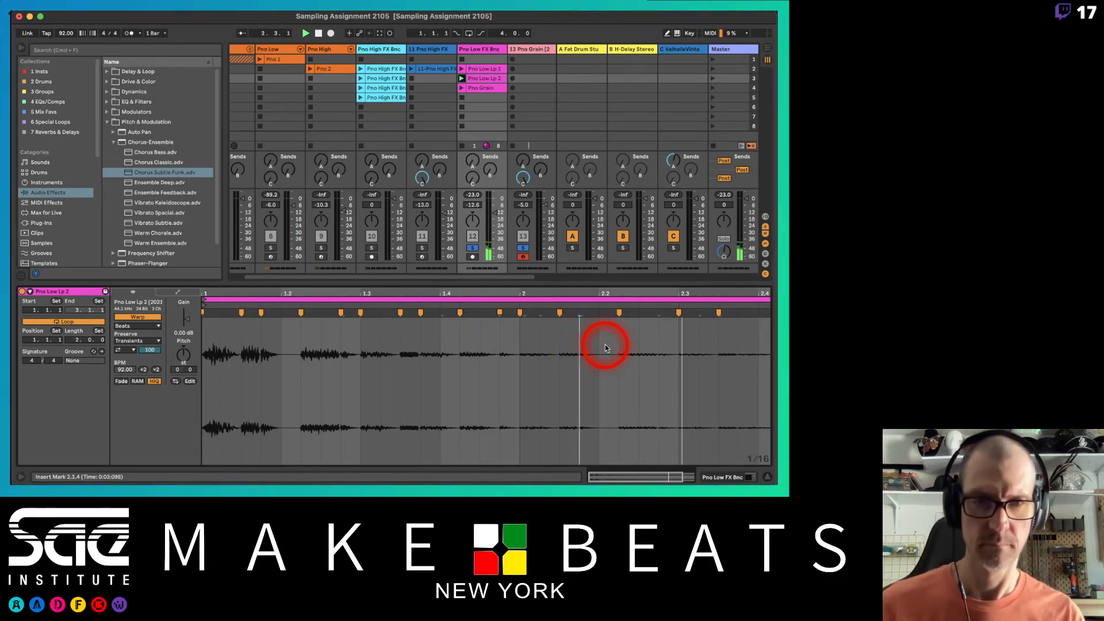
key("super+i")
left_click(660, 338)
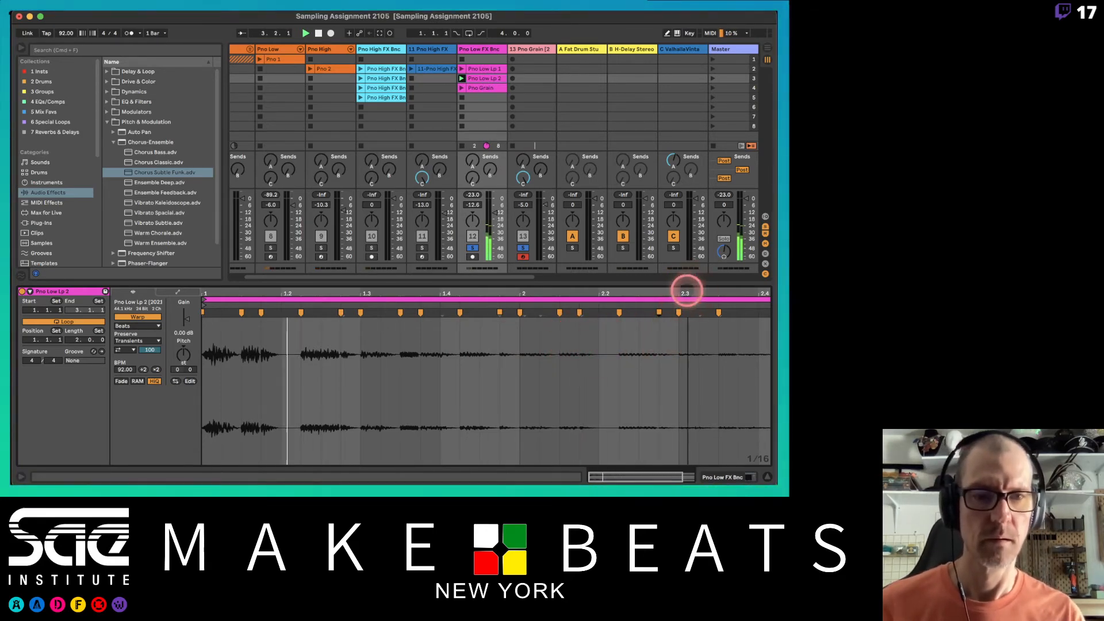
scroll(687, 288, "right", 3)
left_click(633, 370)
left_click(673, 348)
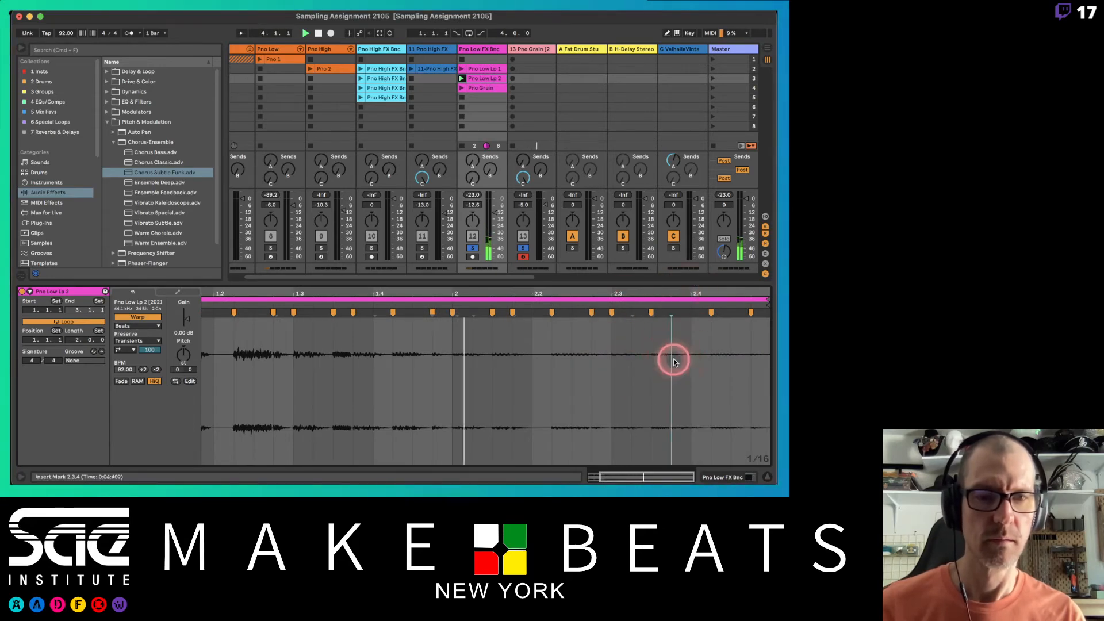
double_click(674, 359)
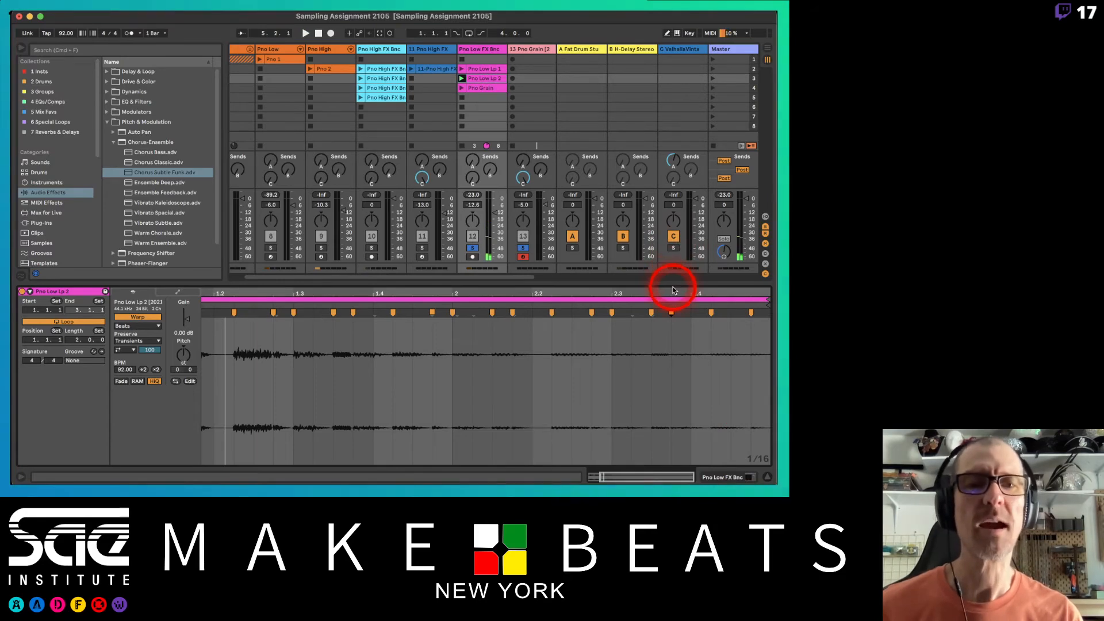
left_click_drag(674, 289, 671, 261)
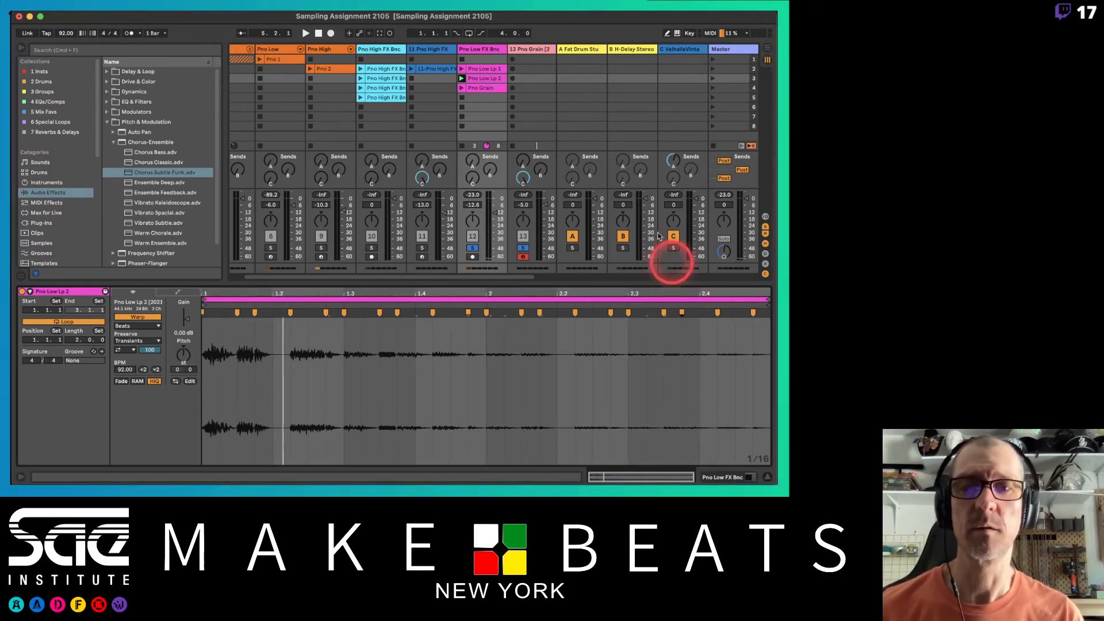
Step: Slice the Pno Low Lp 2 clip to a new MIDI track with one slice per warp marker
right_click(487, 81)
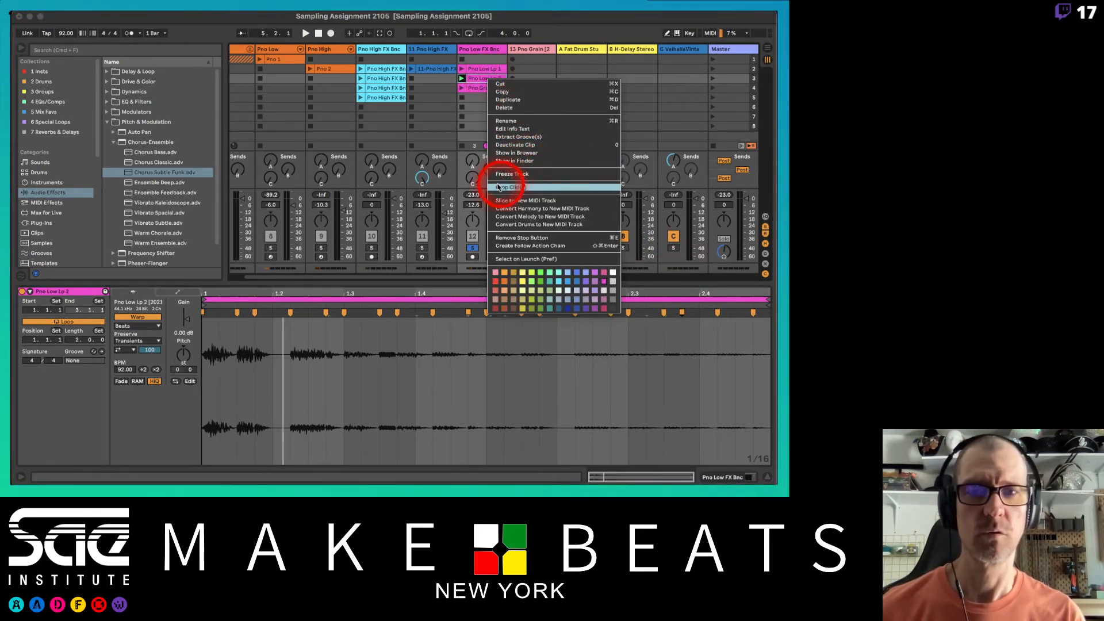
left_click(515, 202)
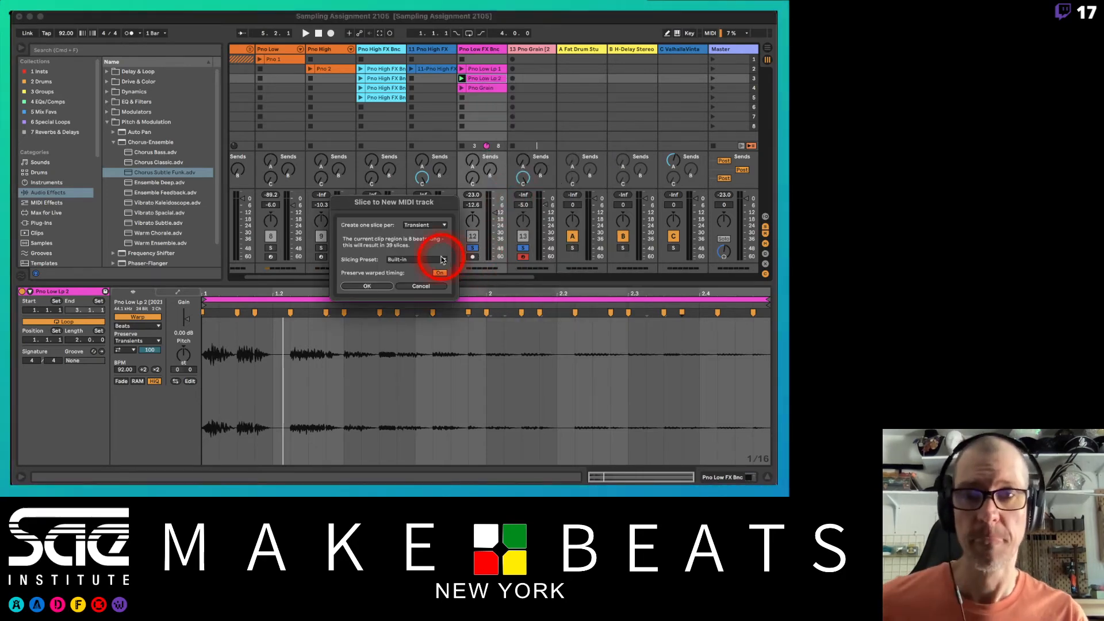
left_click(427, 225)
left_click(427, 233)
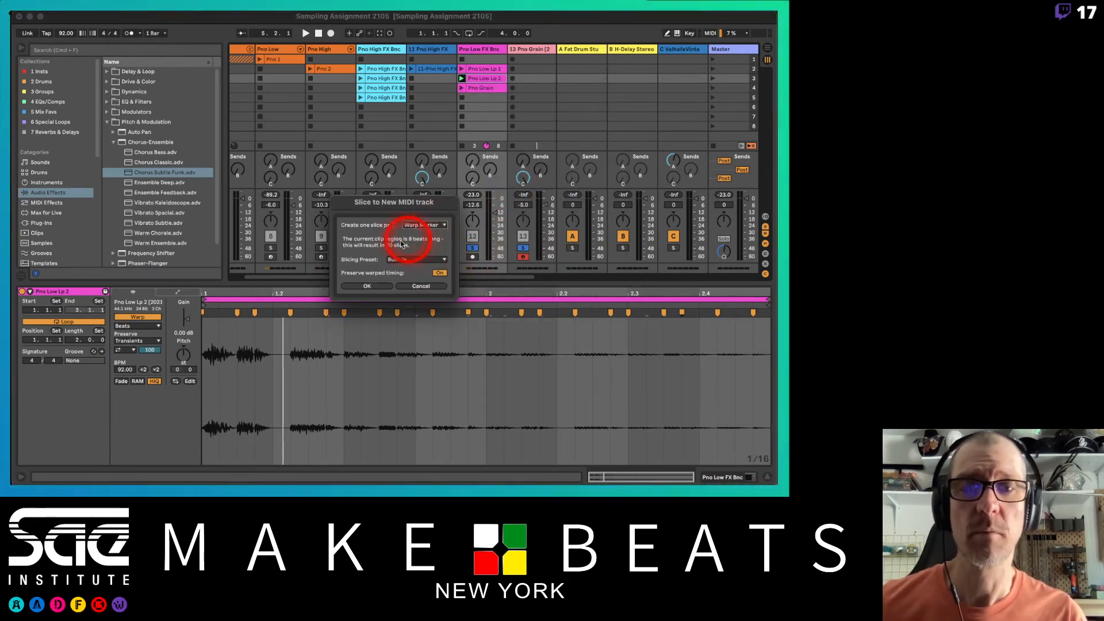
left_click(381, 288)
left_click(372, 287)
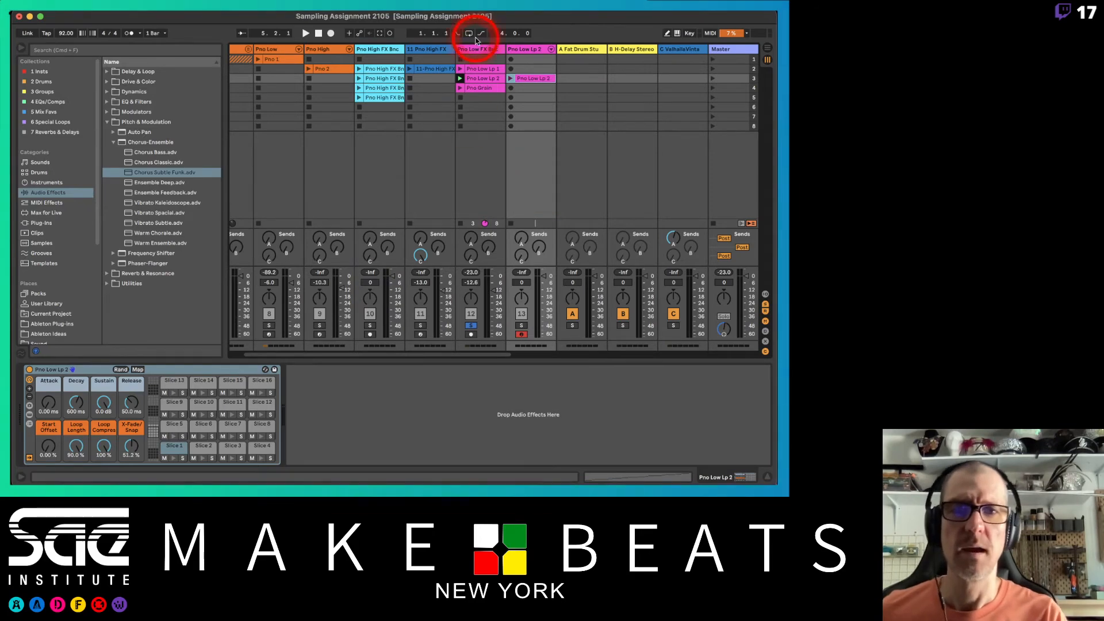
Step: Stop the clip playing on the Pno Low FX Bnc track and solo the new sliced Pno Low Lp 2 track
left_click(459, 98)
left_click(521, 325)
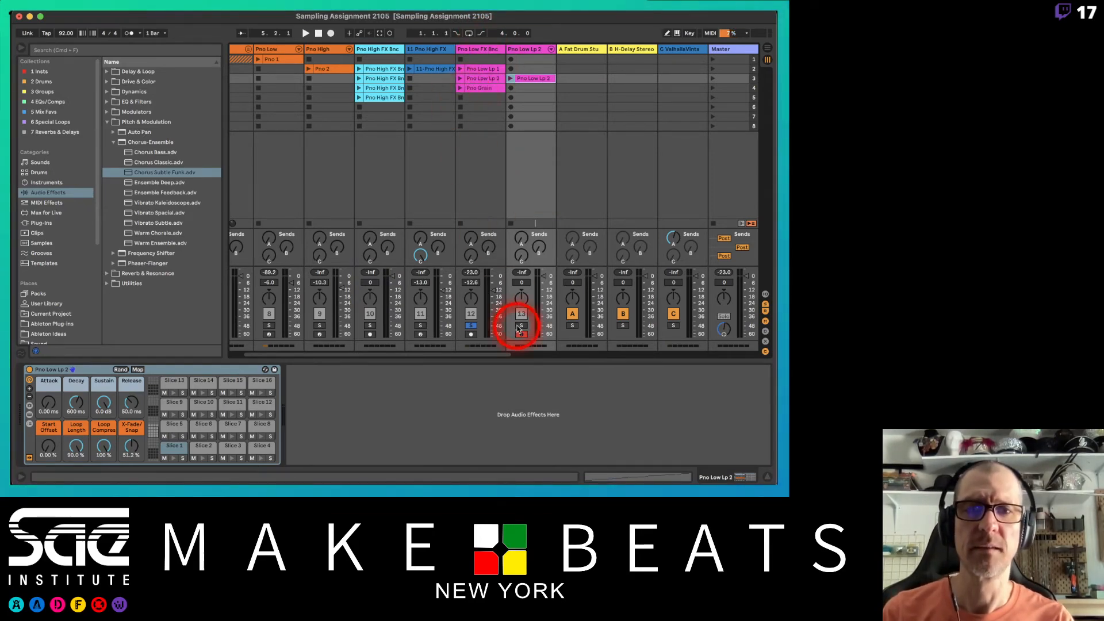
left_click(530, 126)
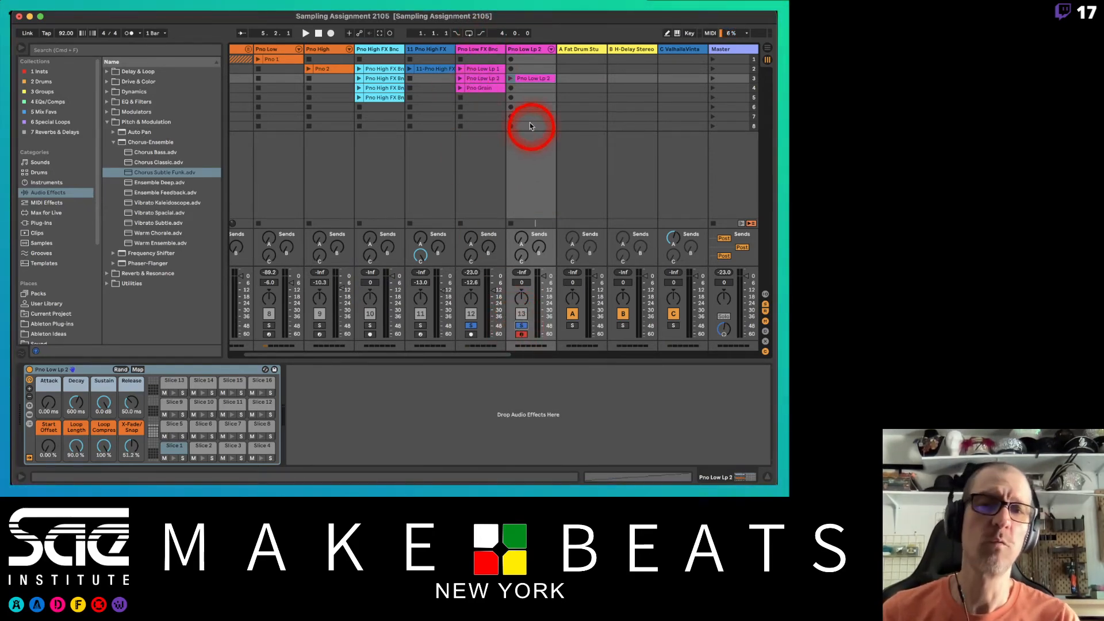
Step: Open the sliced Pno Low Lp 2 MIDI clip, examine its notes down to Slice 1, and play it back
double_click(529, 78)
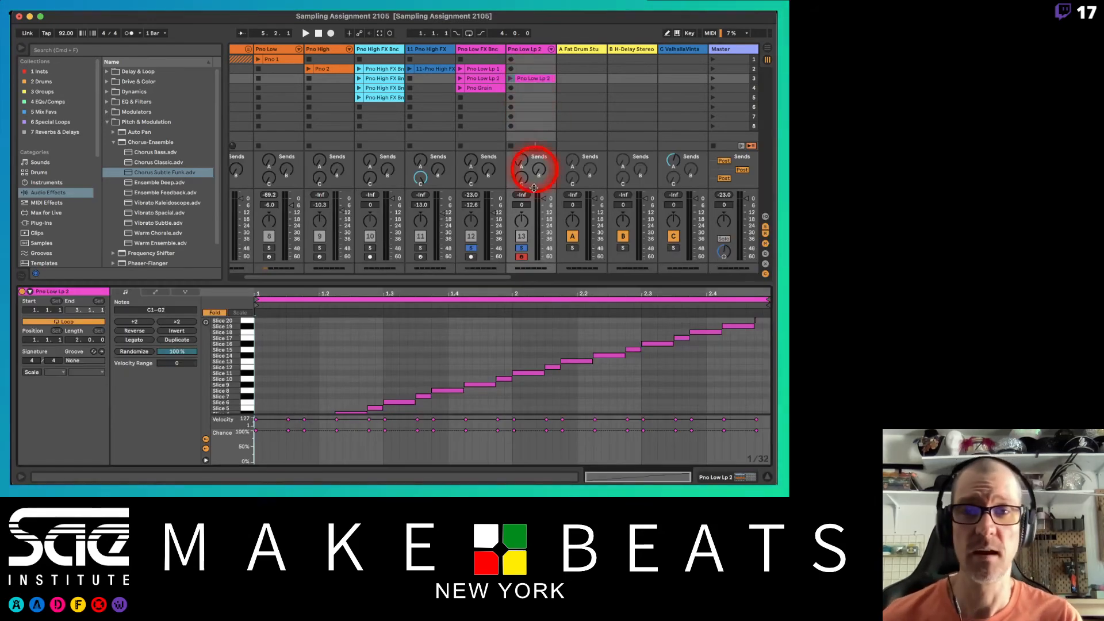
scroll(518, 367, "down", 3)
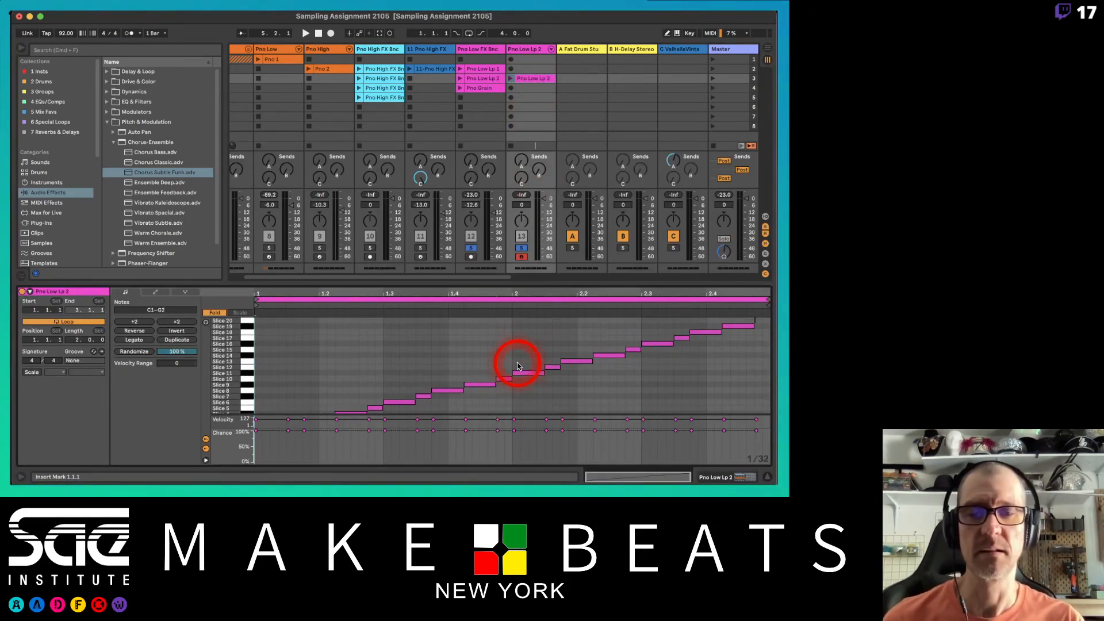
left_click(511, 79)
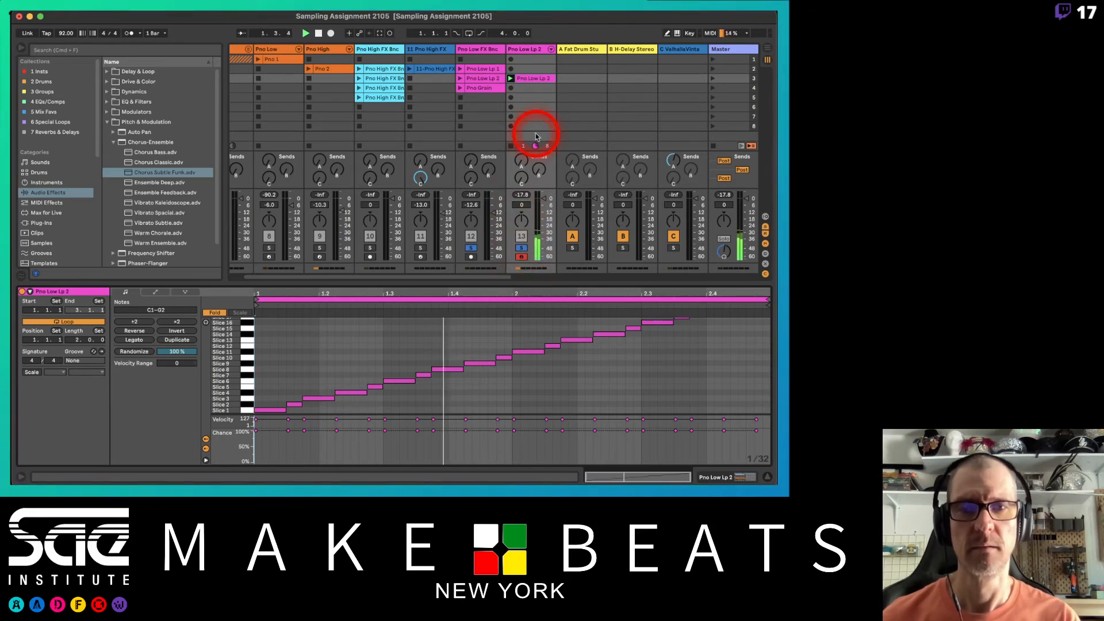
left_click(532, 79)
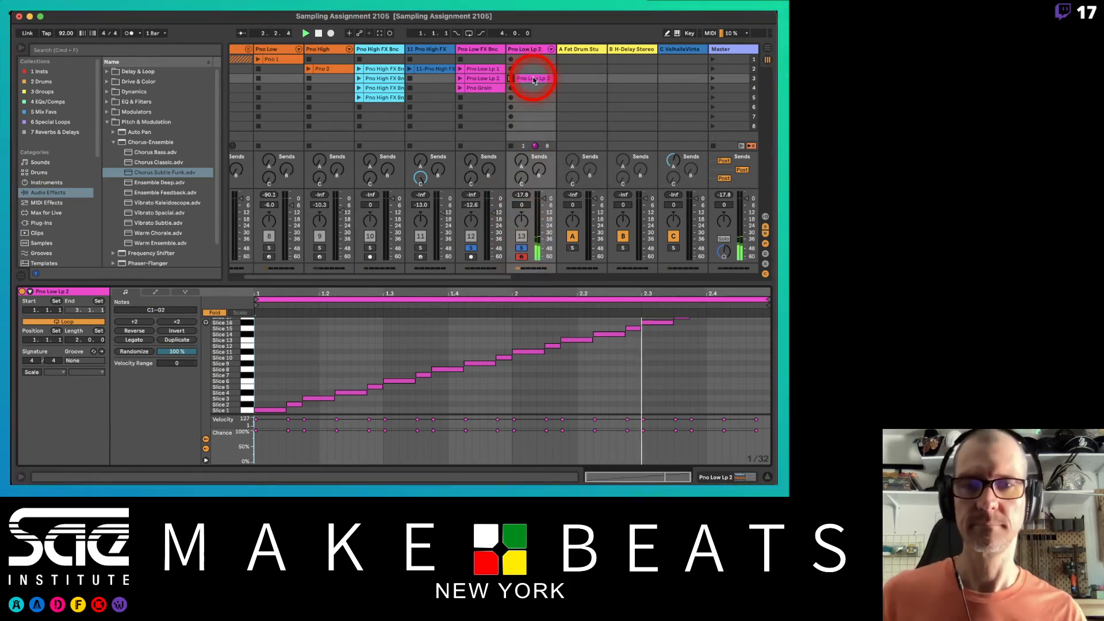
Step: Show the Slice 1 sampler in the Pno Low Lp 2 drum rack and set the rack's Loop Length macro to 0.00 %
left_click(530, 51)
left_click(172, 449)
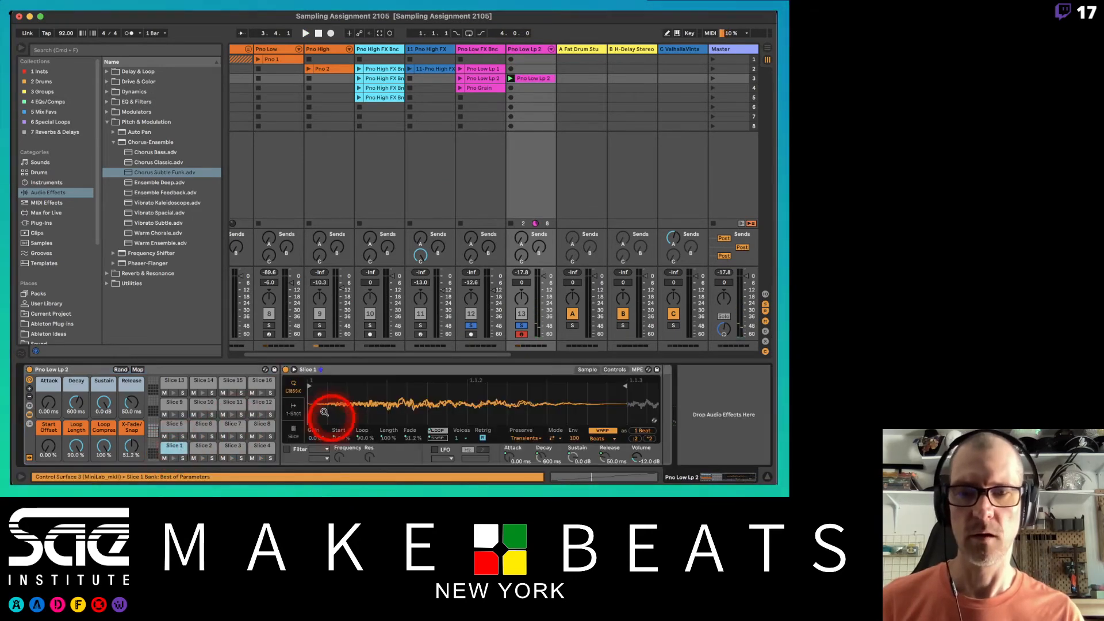
double_click(76, 451)
Step: Play the sliced loop and set the rack's Attack macro to 0.33 ms
left_click_drag(48, 404, 49, 403)
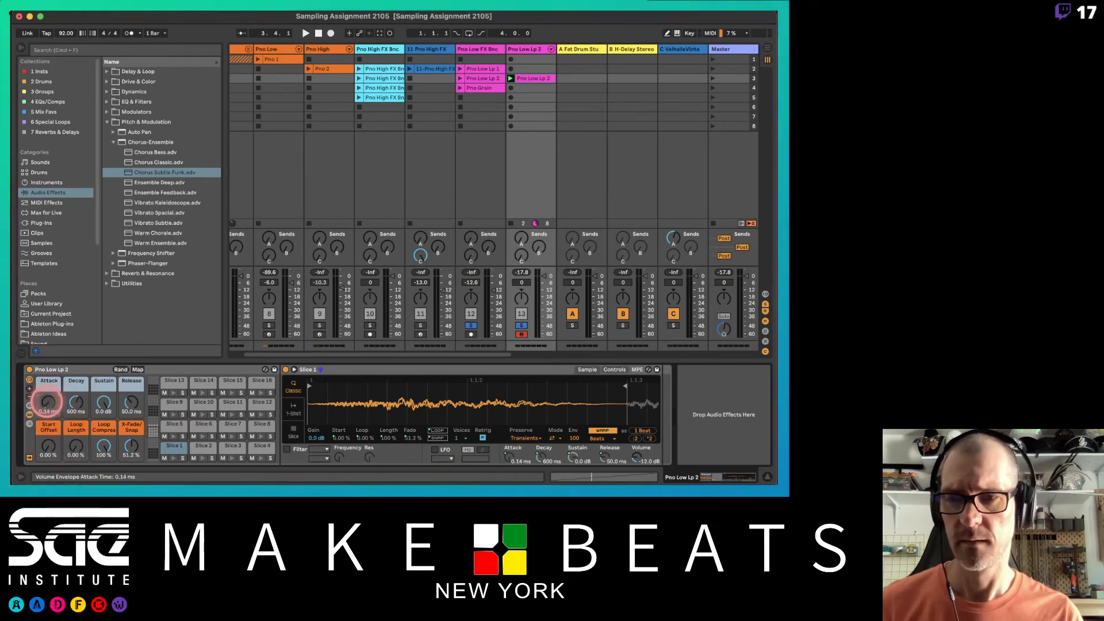
key("space")
left_click(47, 404)
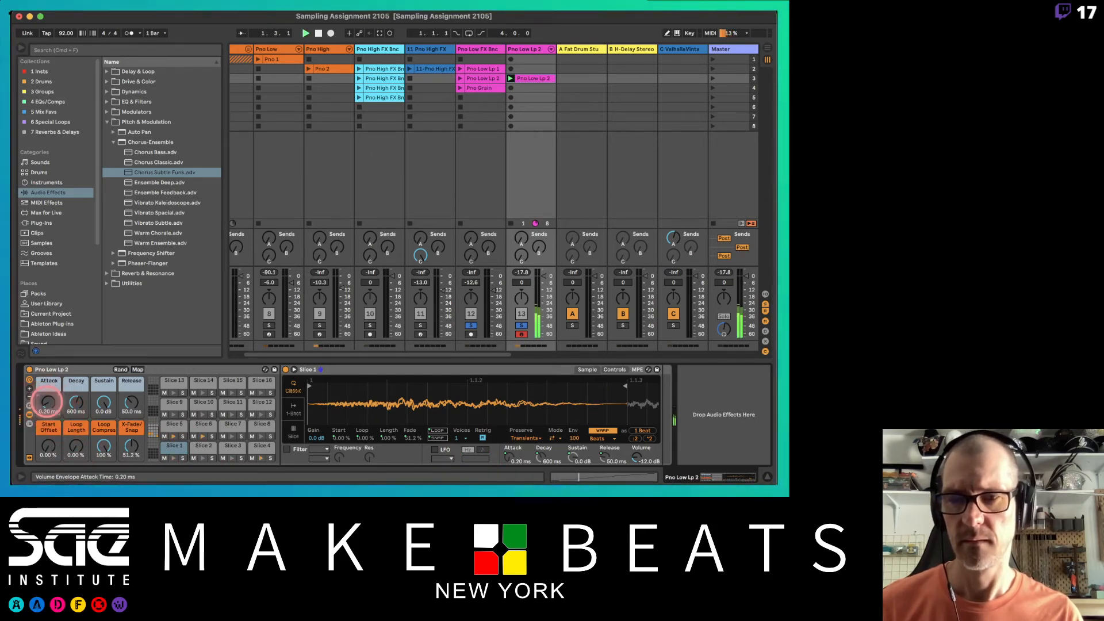
left_click(82, 399)
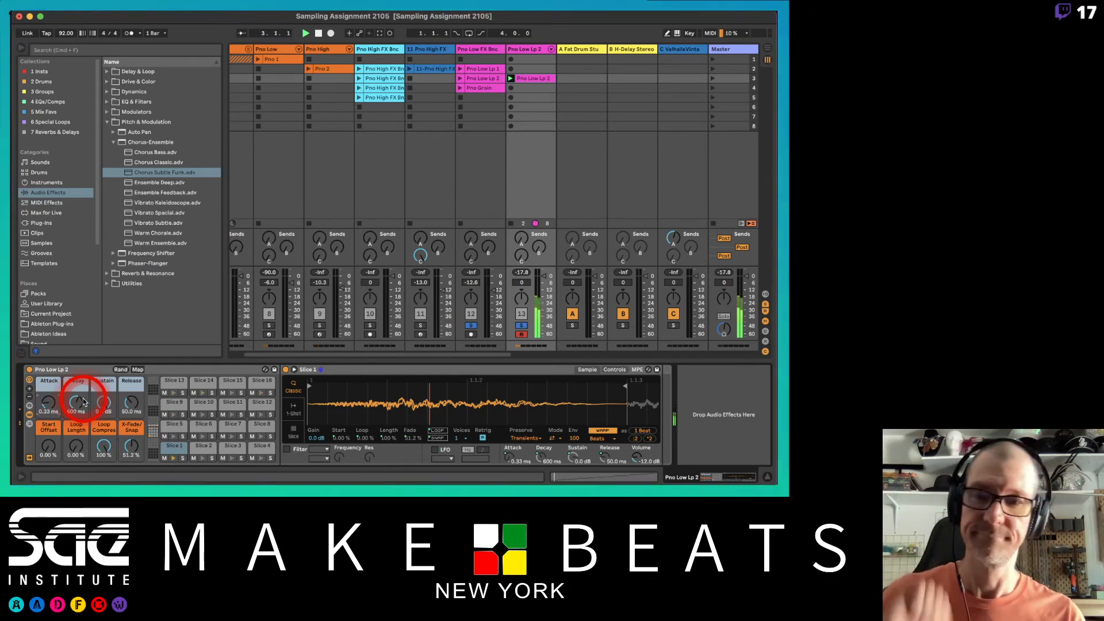
Step: Launch scene 1 and take tracks 12 and 13 out of solo to hear the full mix
left_click(713, 59)
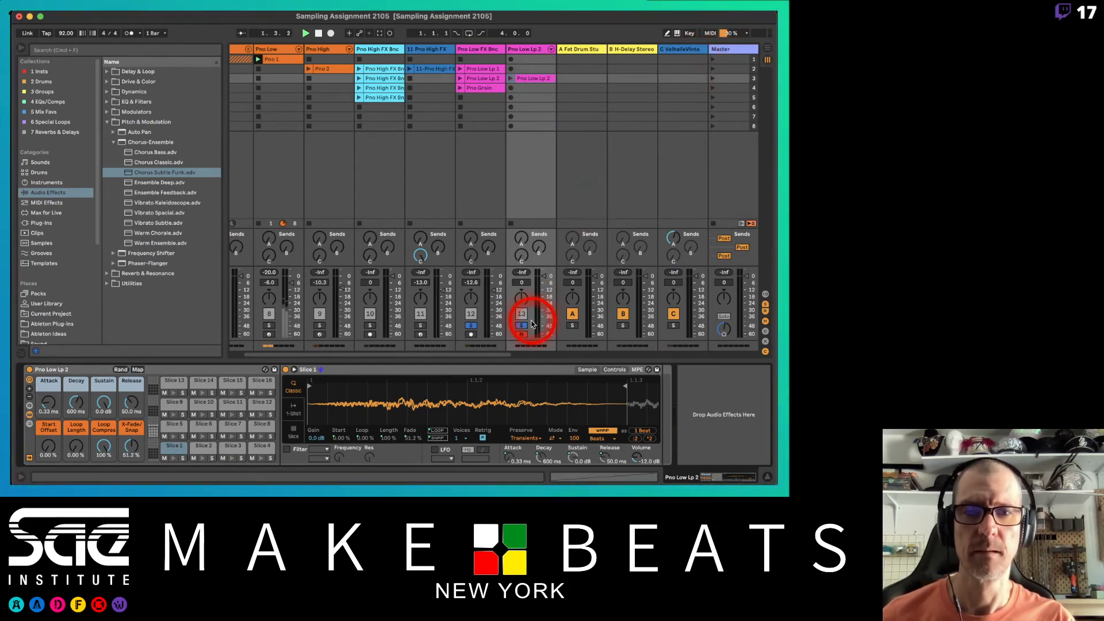
left_click(522, 325)
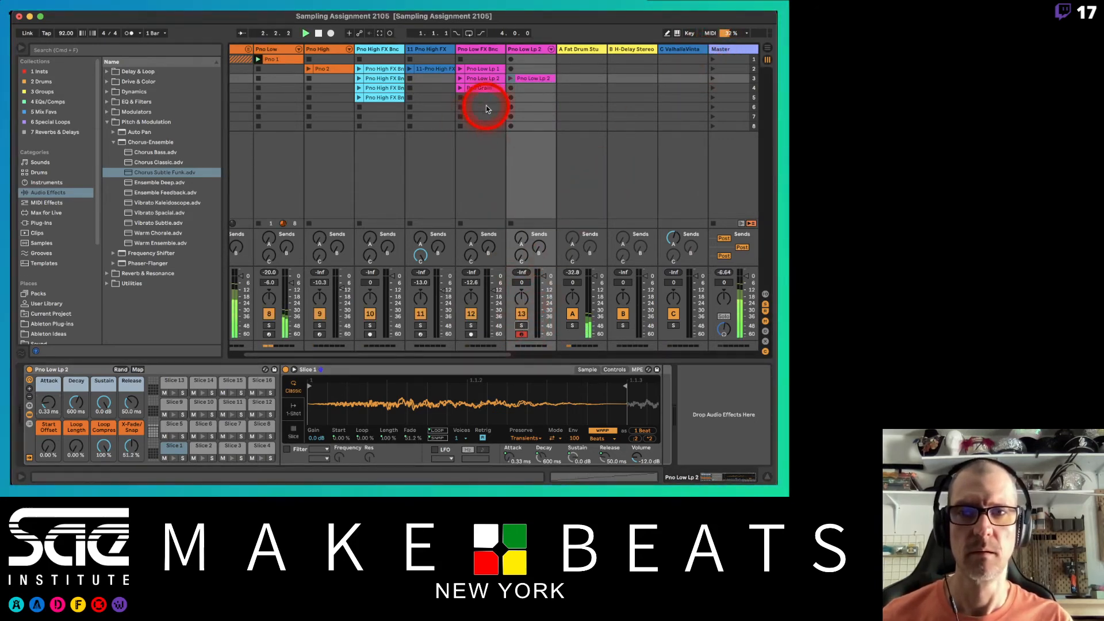
Step: Stop the Pno 1 clip on the Pno Low track and move it to the scene 2 slot
scroll(485, 105, "left", 2)
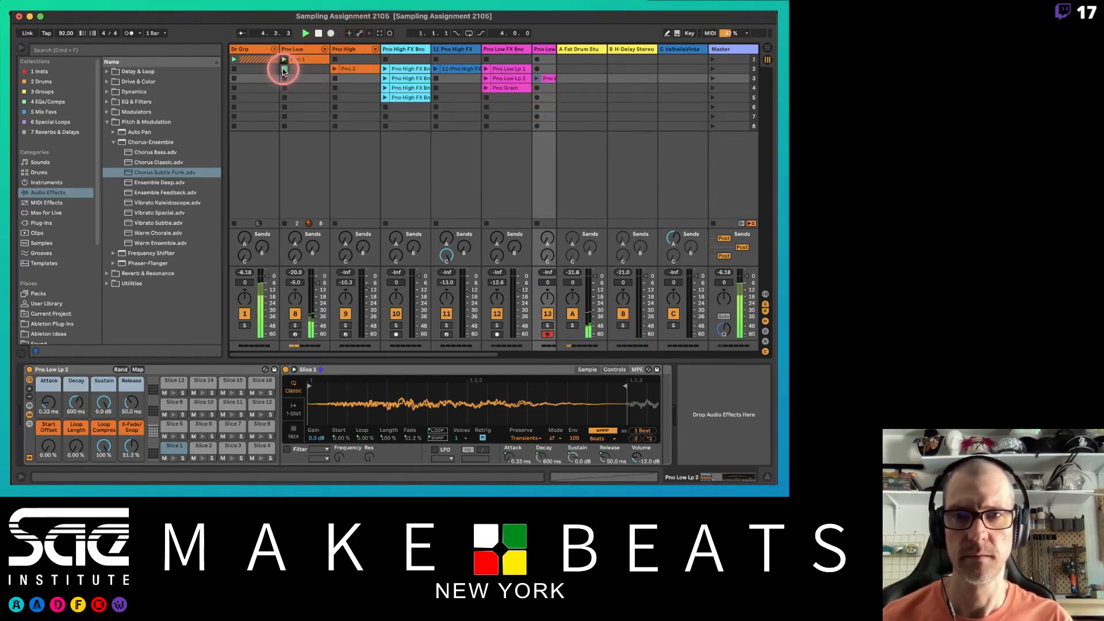
left_click(391, 80)
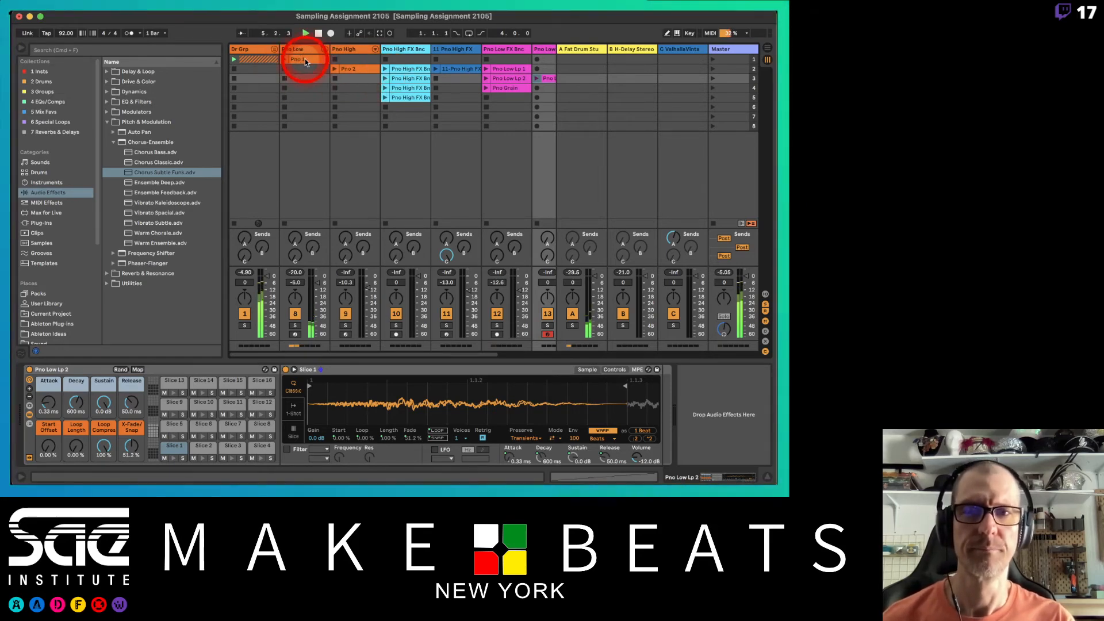
left_click_drag(305, 59, 307, 69)
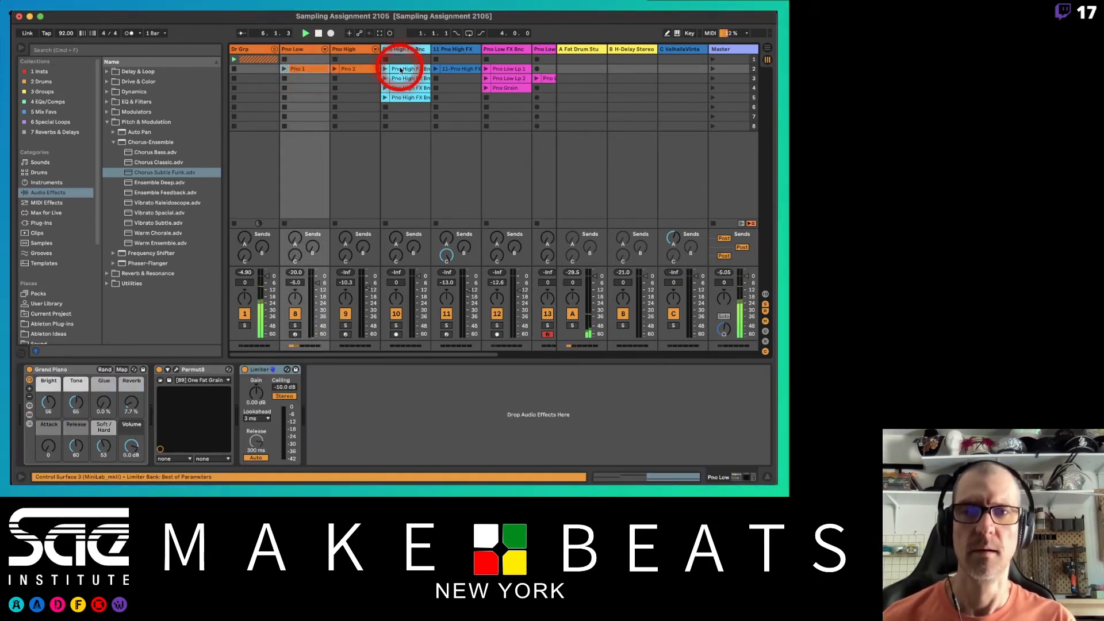
Step: Record a new MIDI clip of slice playing into the scene 1 slot of the Pno Low Lp 2 track
scroll(461, 75, "right", 3)
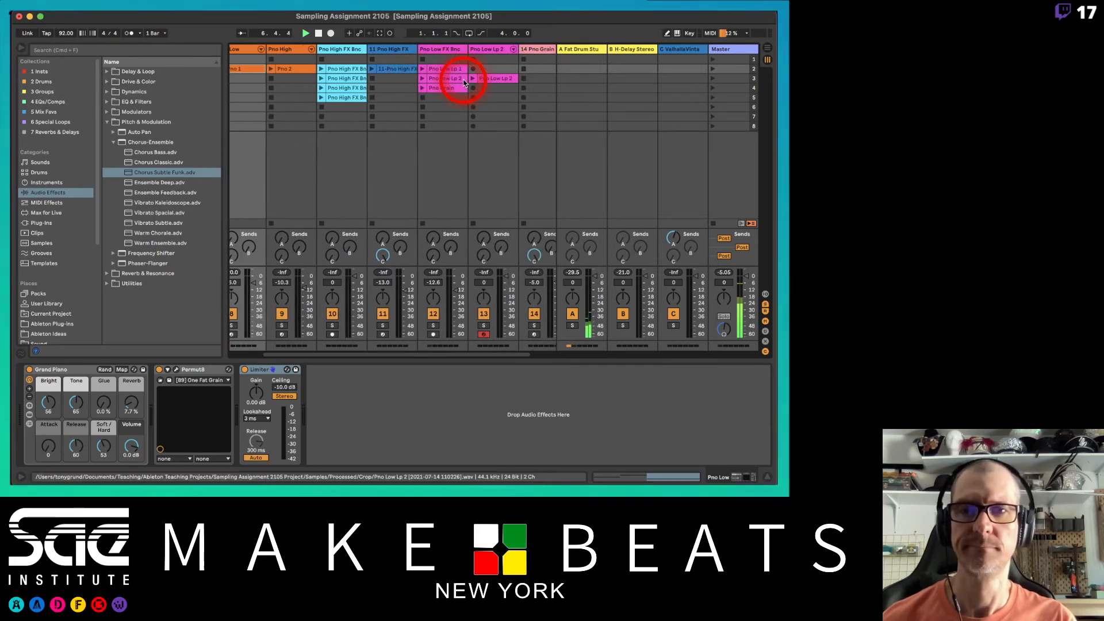
scroll(460, 81, "left", 3)
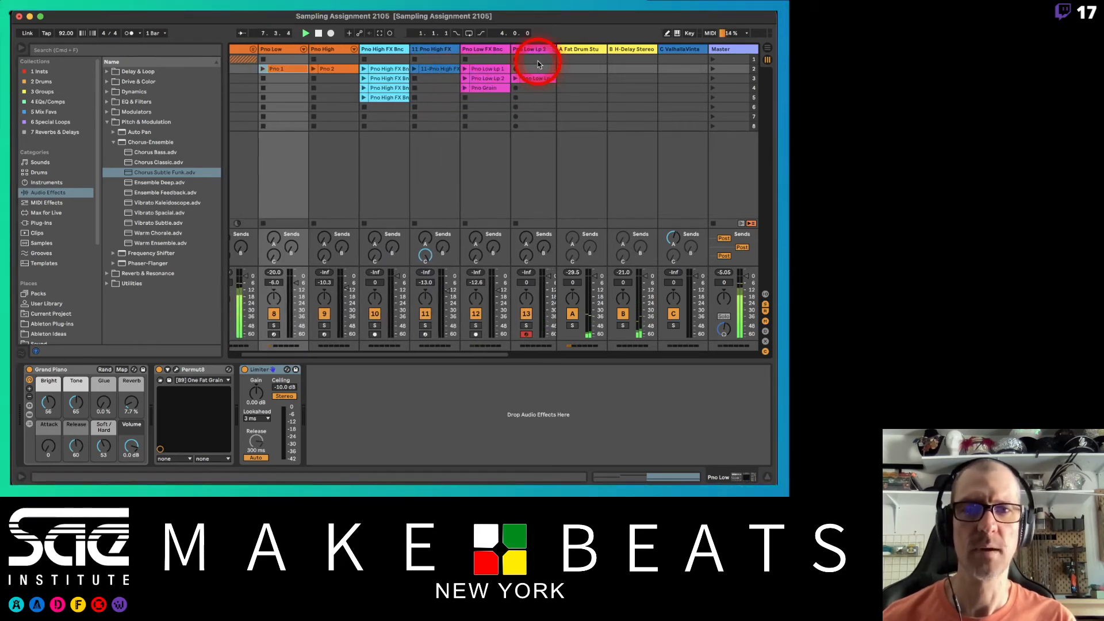
left_click(538, 65)
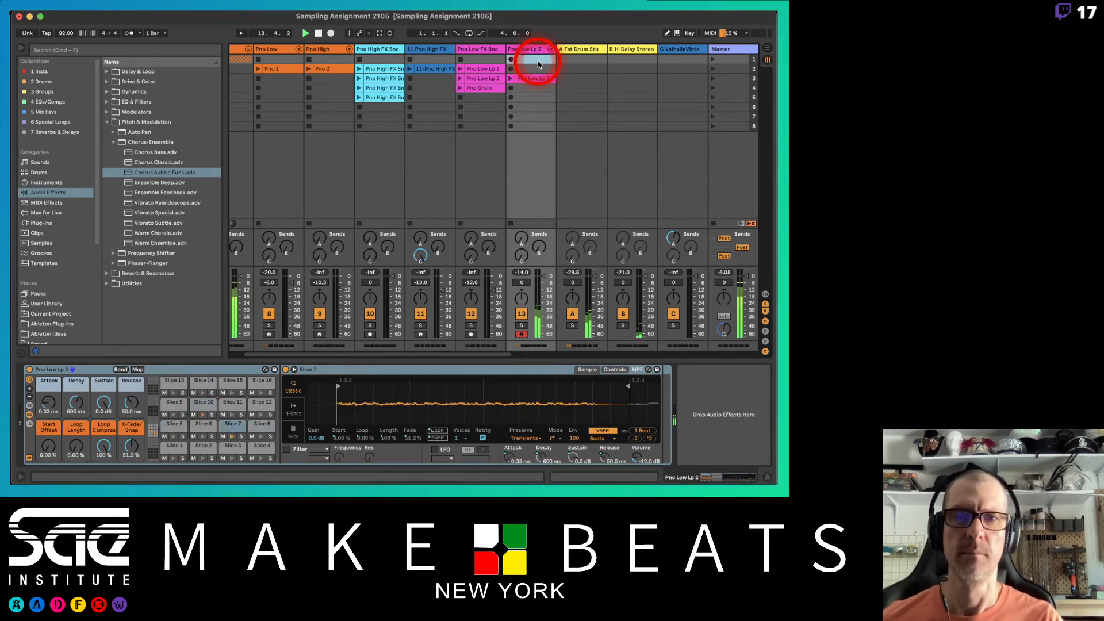
left_click(510, 60)
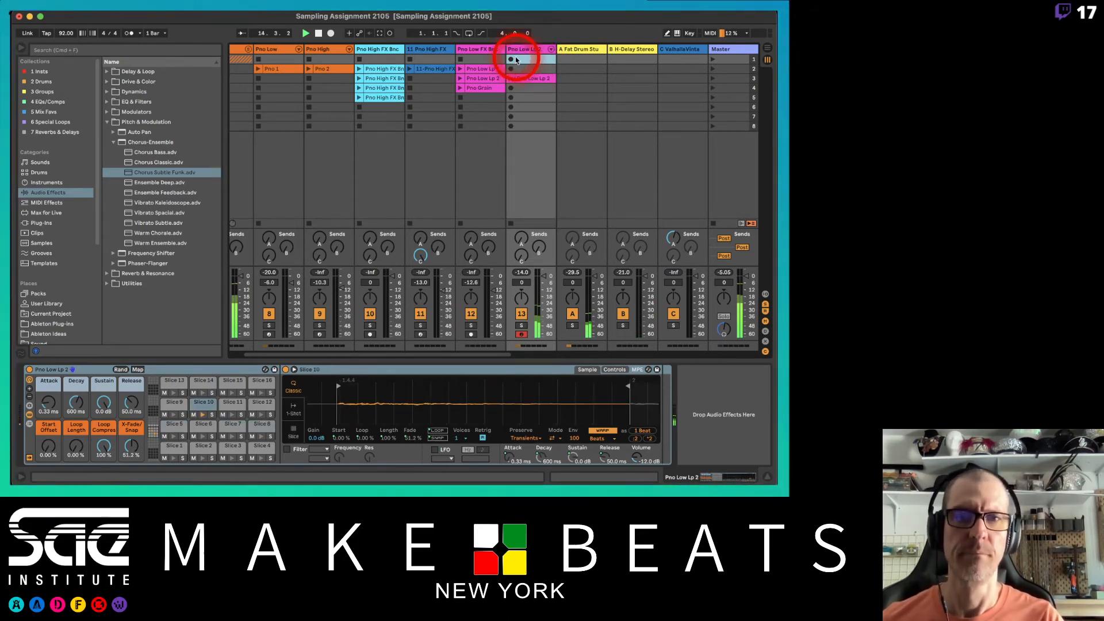
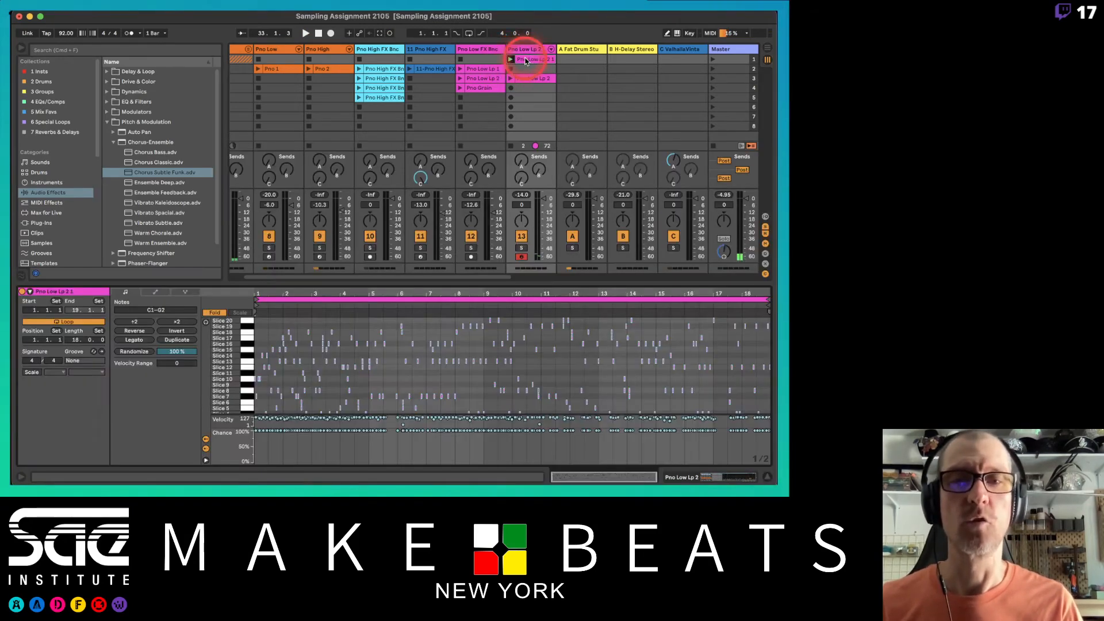
Step: Audition the newly recorded Pno Low Lp 2 clip, deleting it and undoing the deletion
left_click(524, 60)
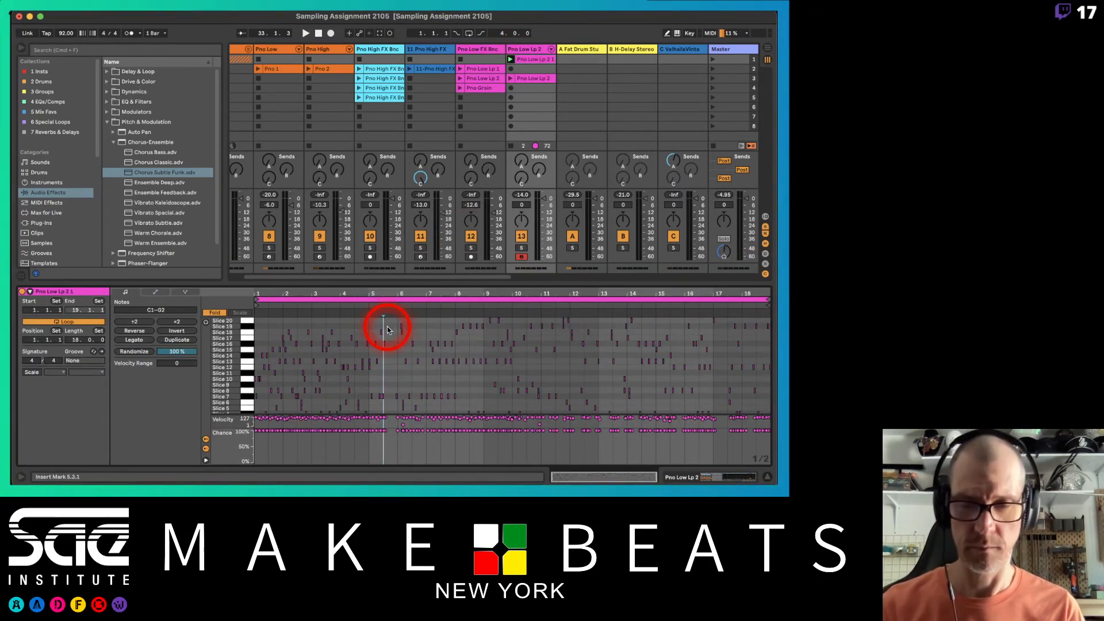
key("super+a")
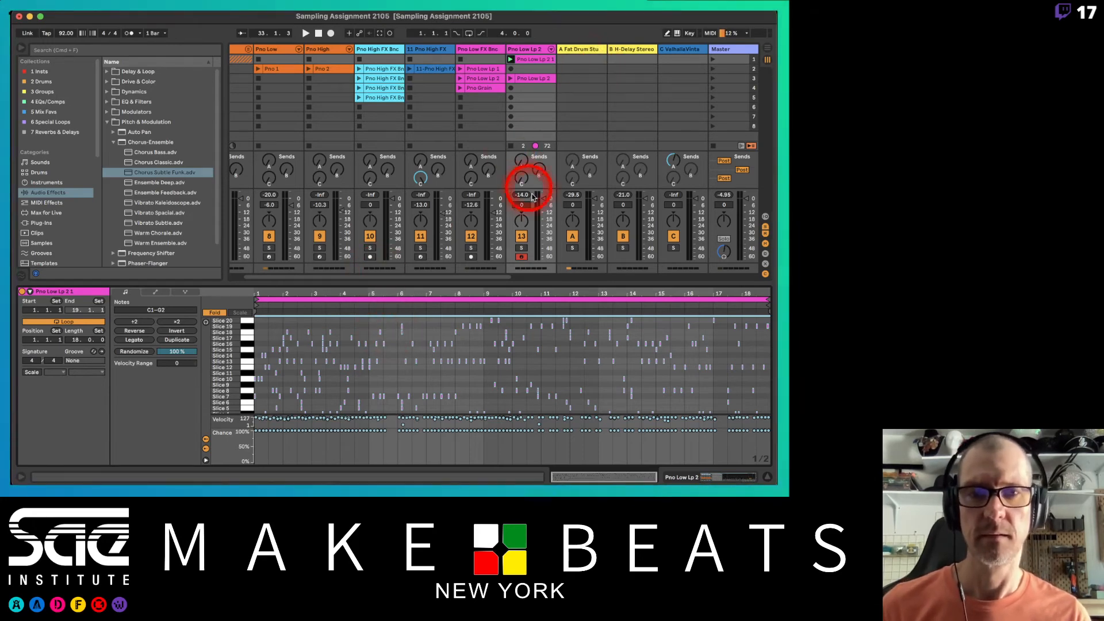
key("space")
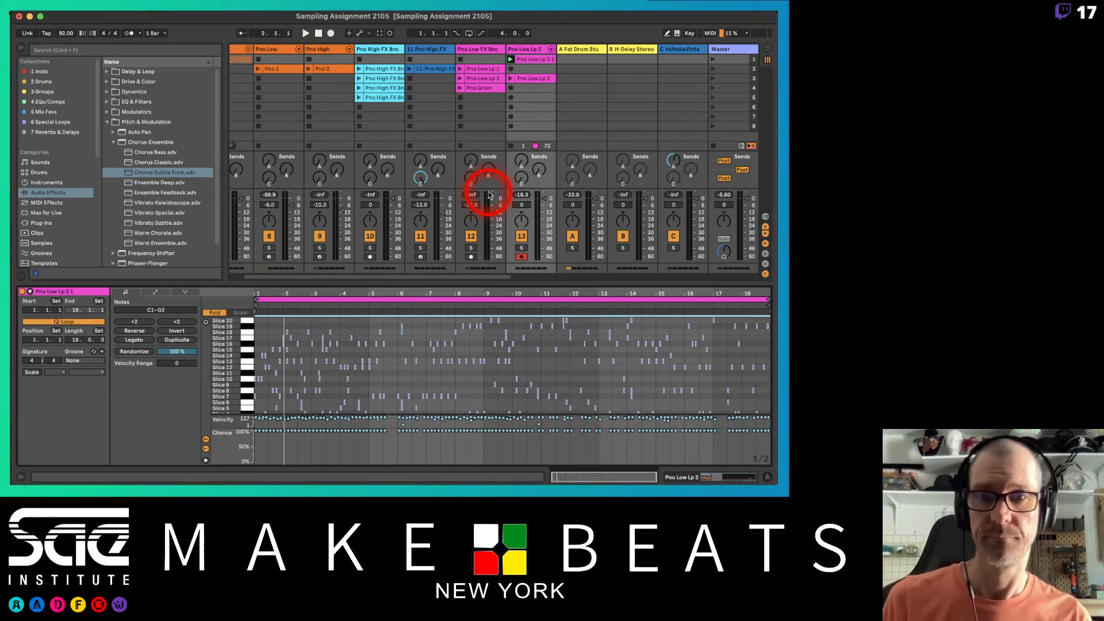
key("Delete")
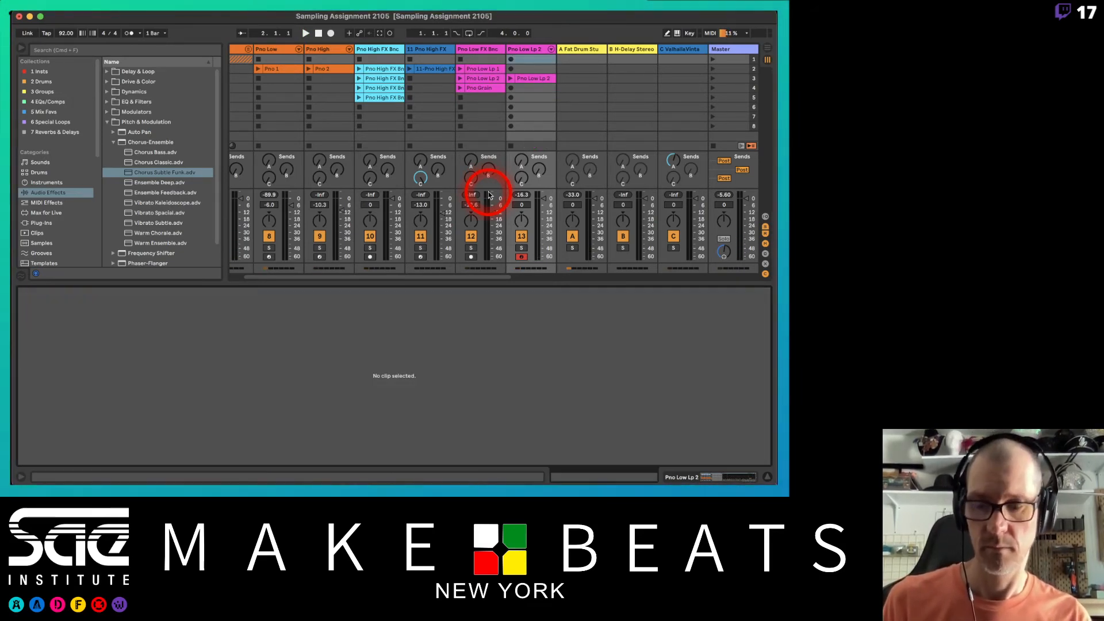
key("super+z")
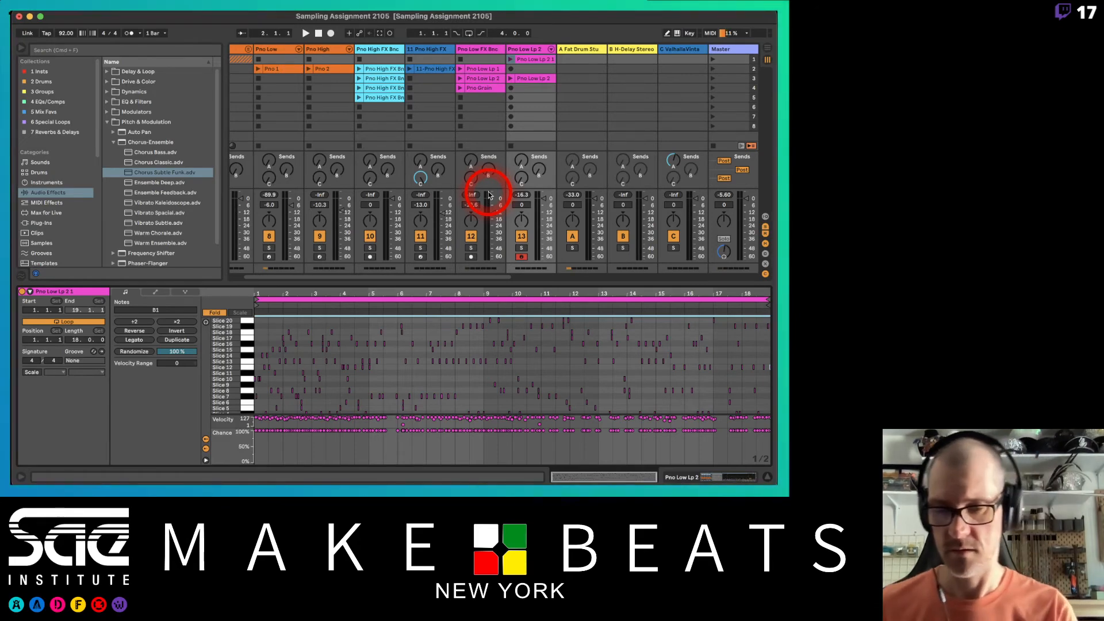
Step: Quantize all notes of the newly recorded clip to 1/16
key("super+shift+u")
left_click(442, 232)
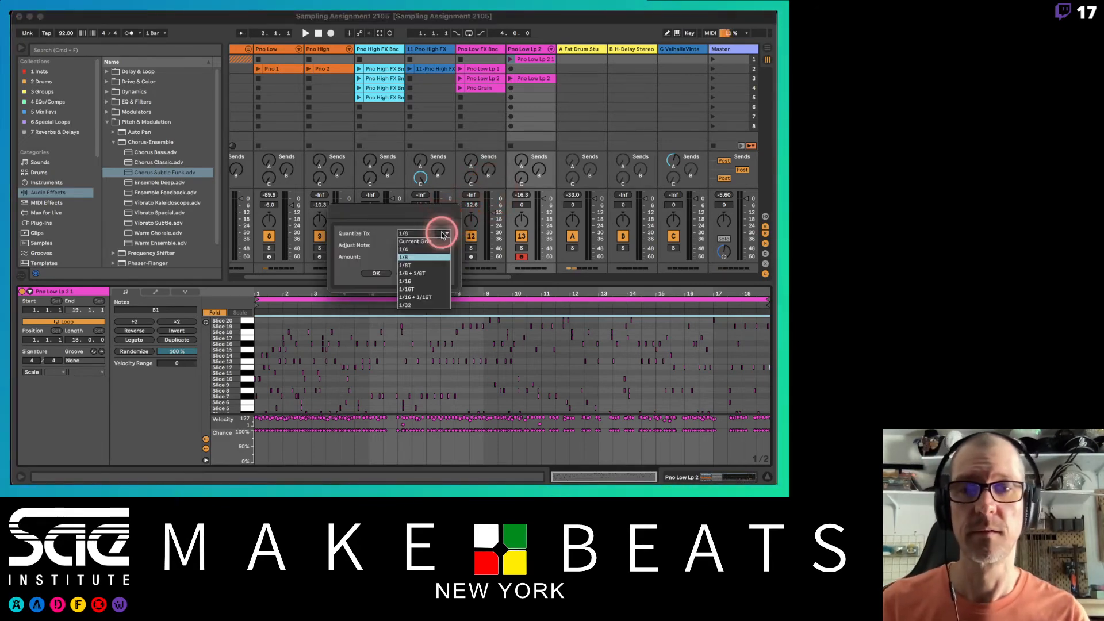
left_click(425, 281)
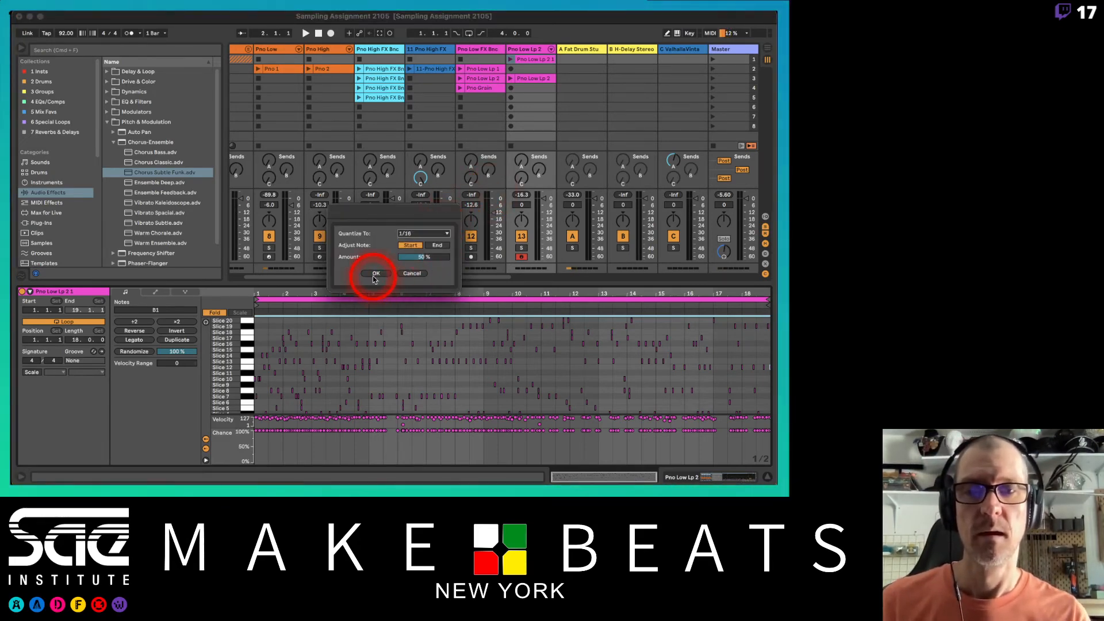
left_click(374, 274)
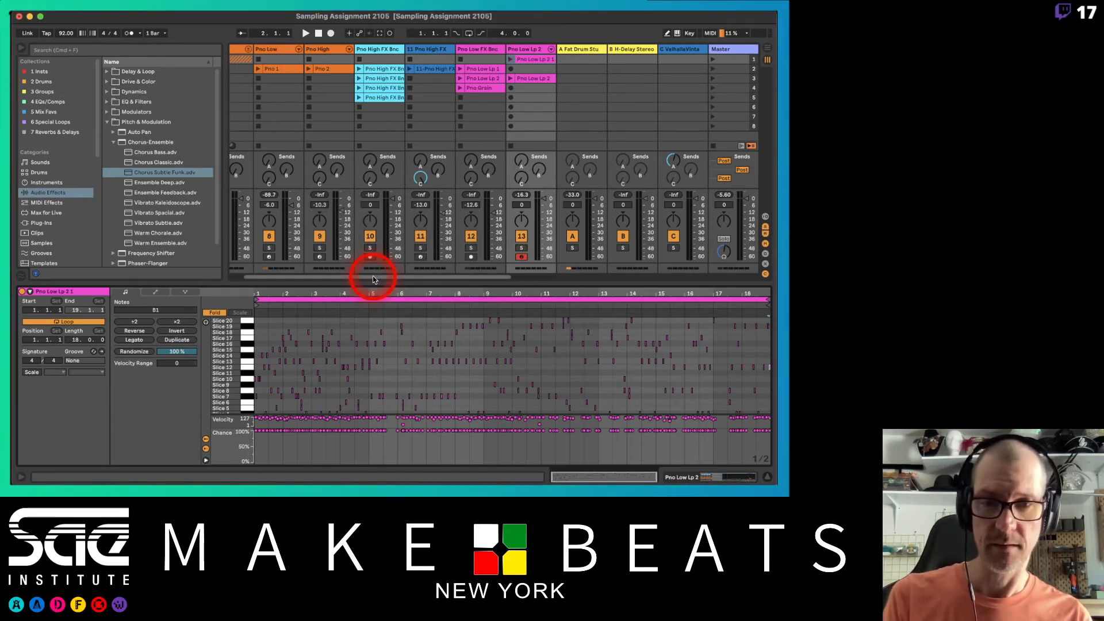
left_click(397, 340)
key("super+a")
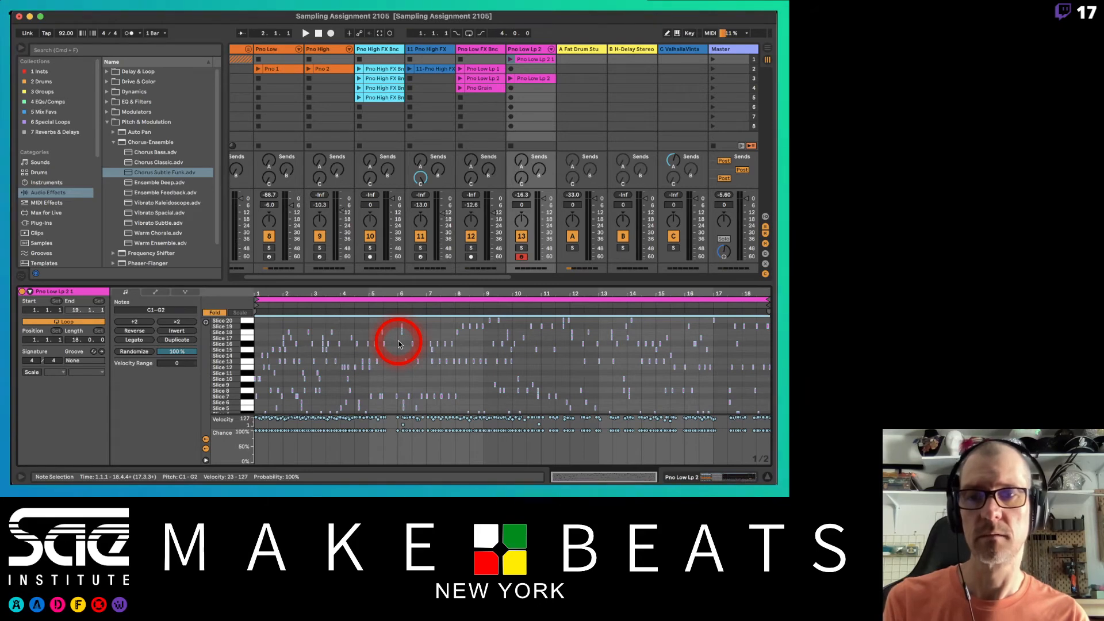
Step: Play the recorded clip and set its loop to one bar starting at bar 6
key("space")
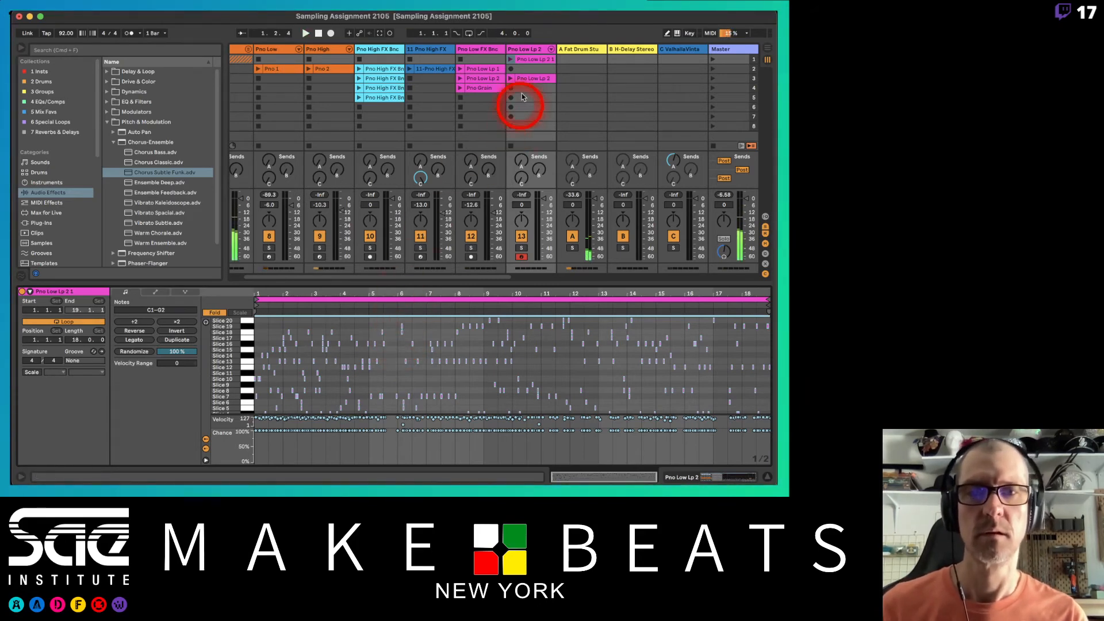
left_click(512, 59)
left_click(446, 312)
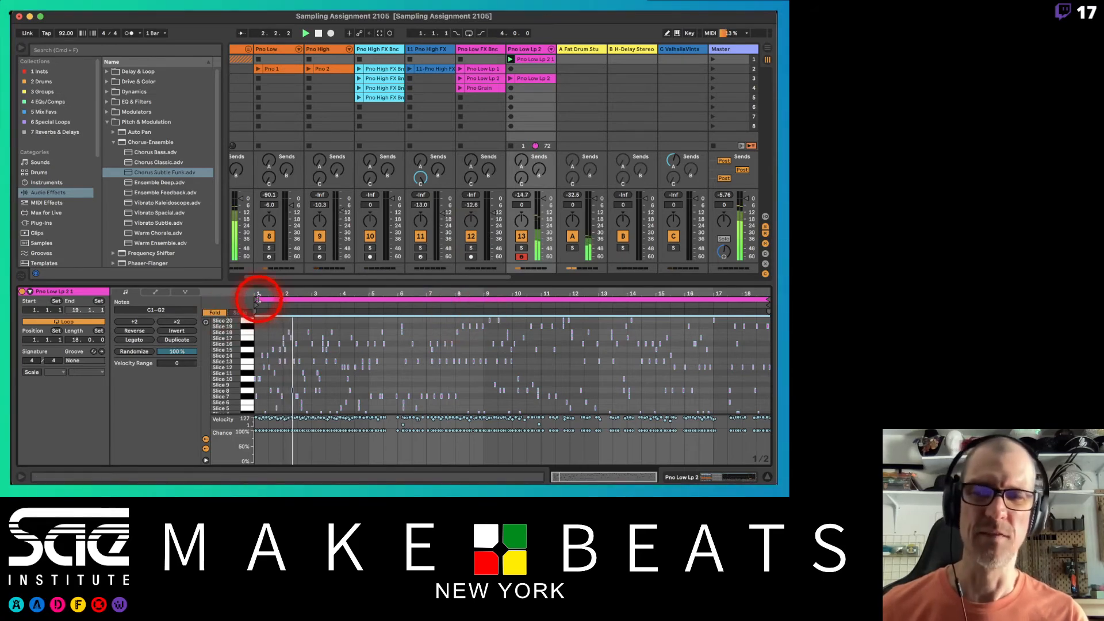
left_click_drag(259, 298, 394, 303)
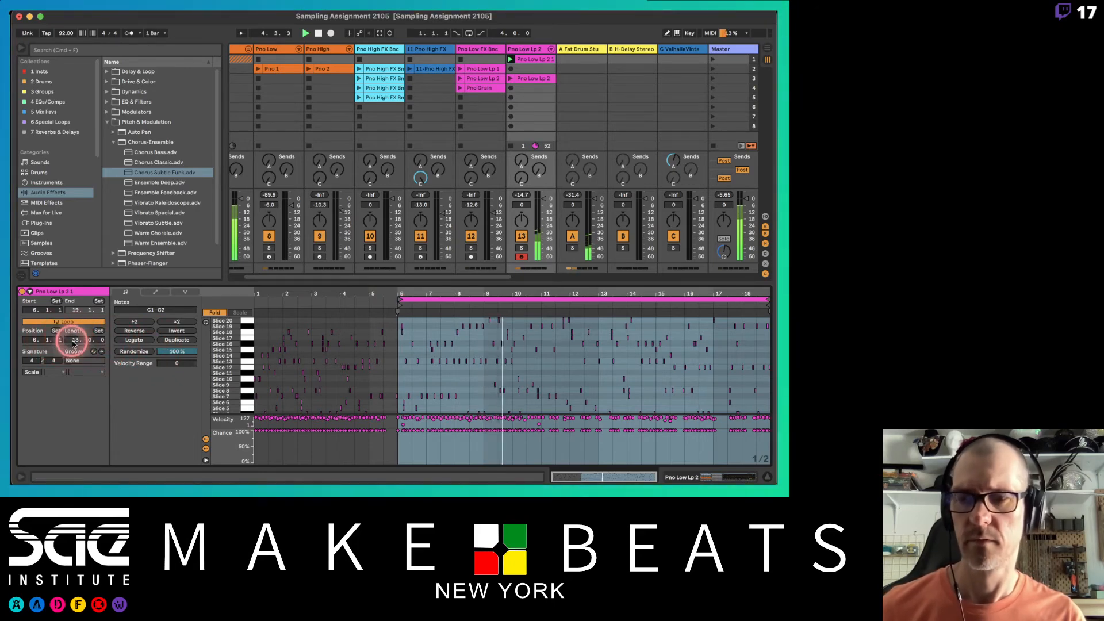
type("1")
key("Return")
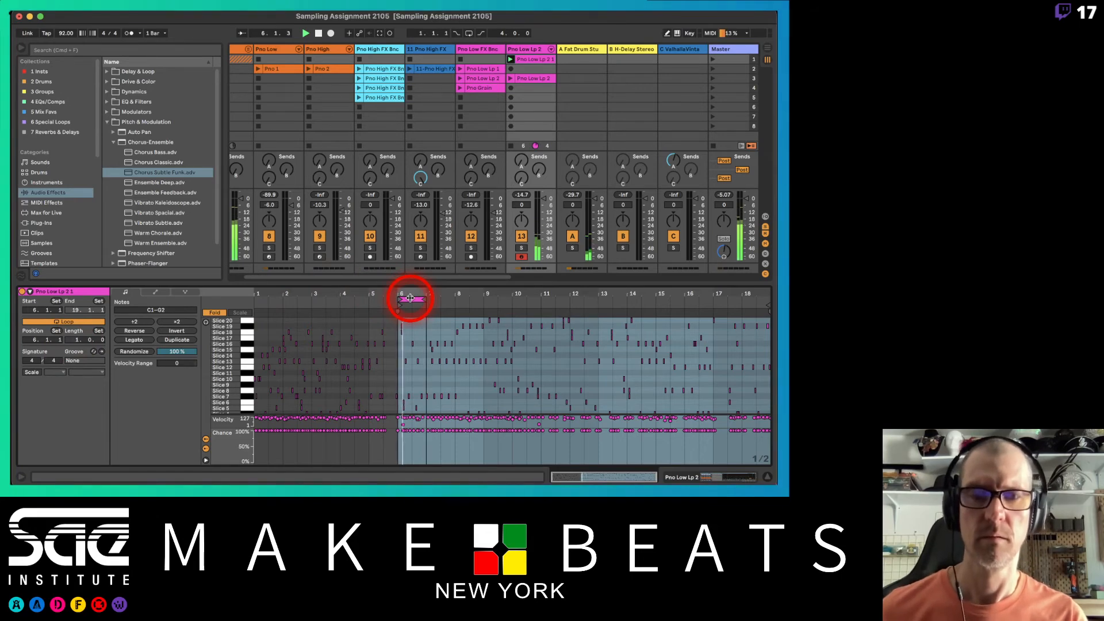
Step: Shift the clip's one-bar loop forward bar by bar to start at bar 9
key("Up")
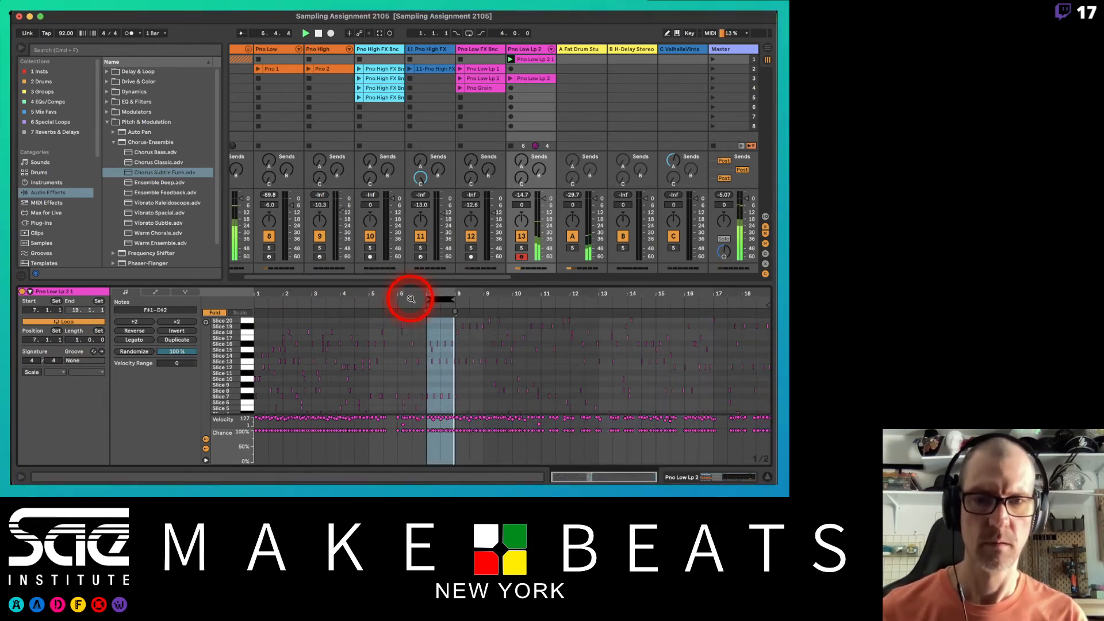
key("Up")
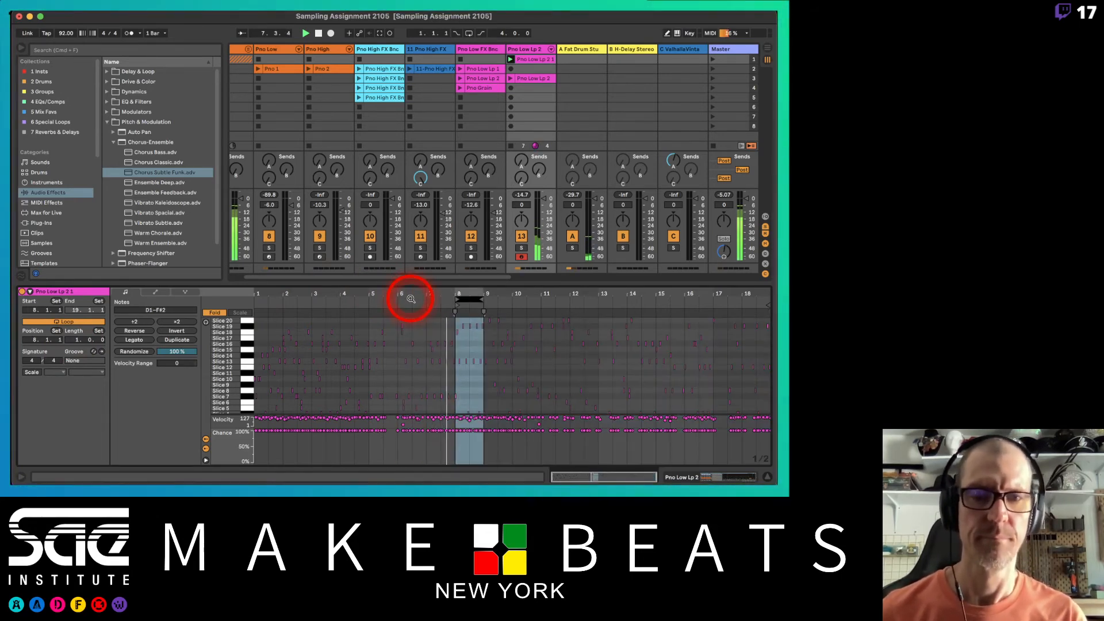
key("Up")
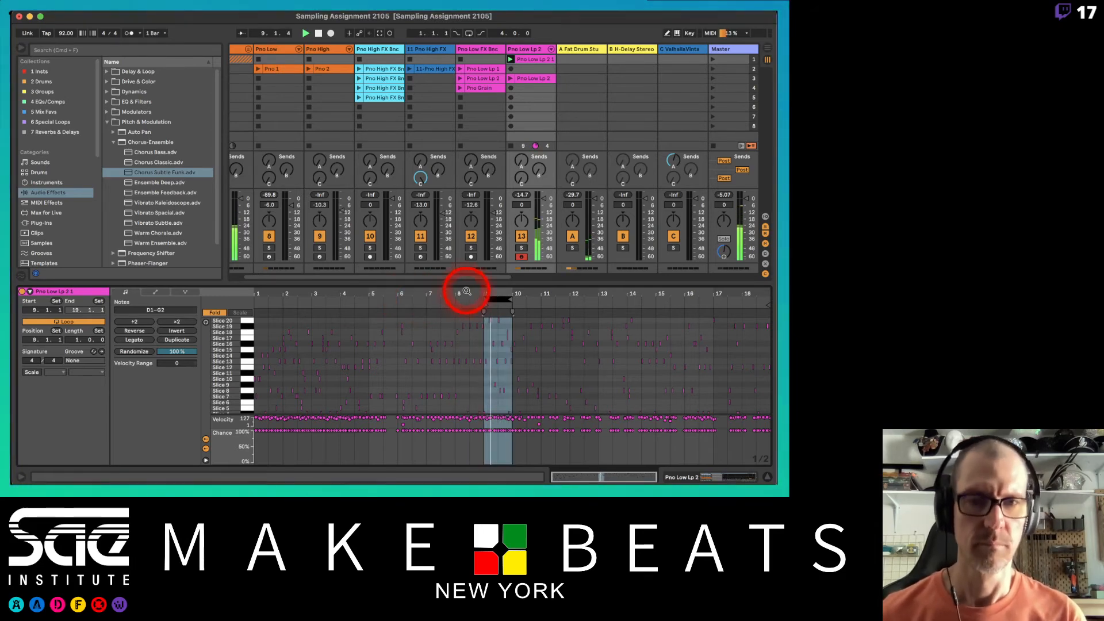
Step: Delete the old Pno Low Lp 2 clip in scene 3, and duplicate the recorded clip into scene 2 and launch it
left_click_drag(529, 84, 475, 70)
key("Delete")
left_click(461, 68)
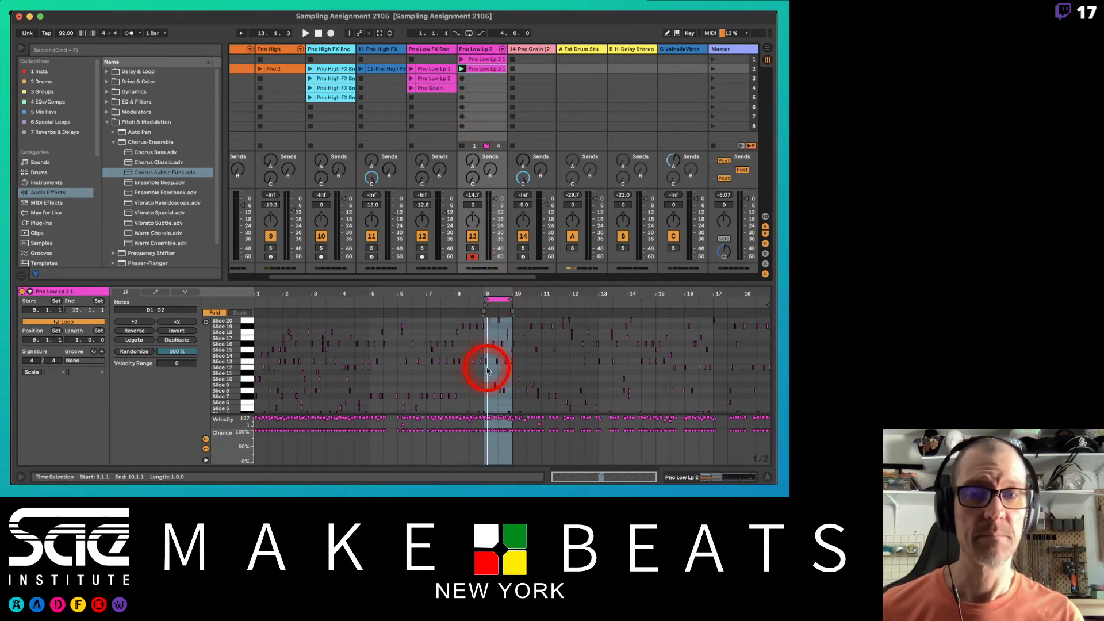
Step: Move the scene 2 clip's one-bar loop to start at bar 11 and play it
left_click_drag(501, 300, 577, 319)
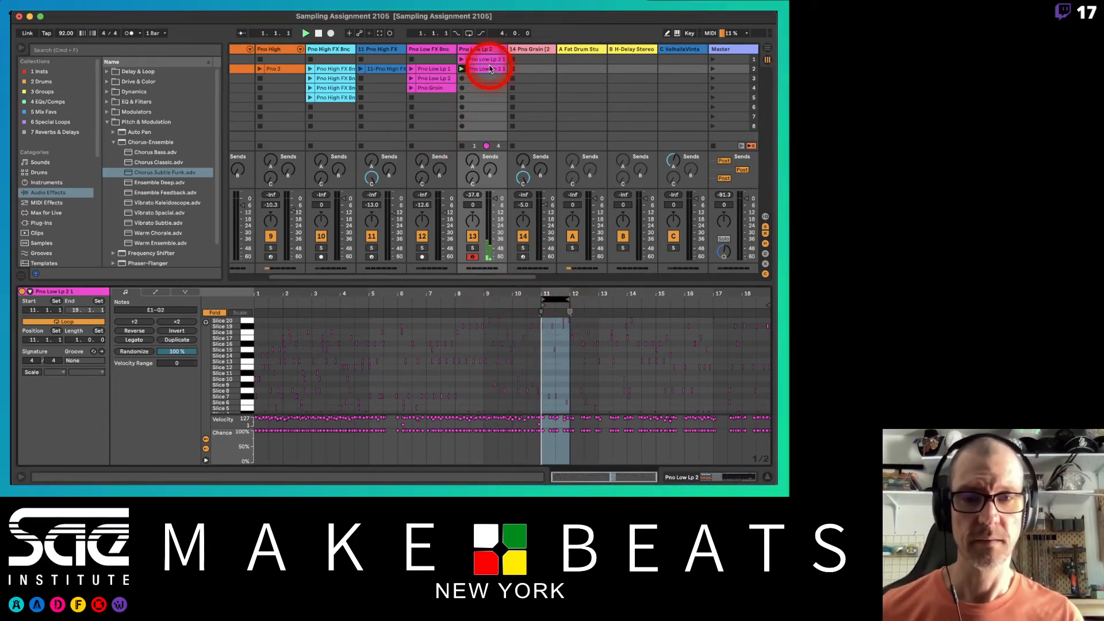
key("space")
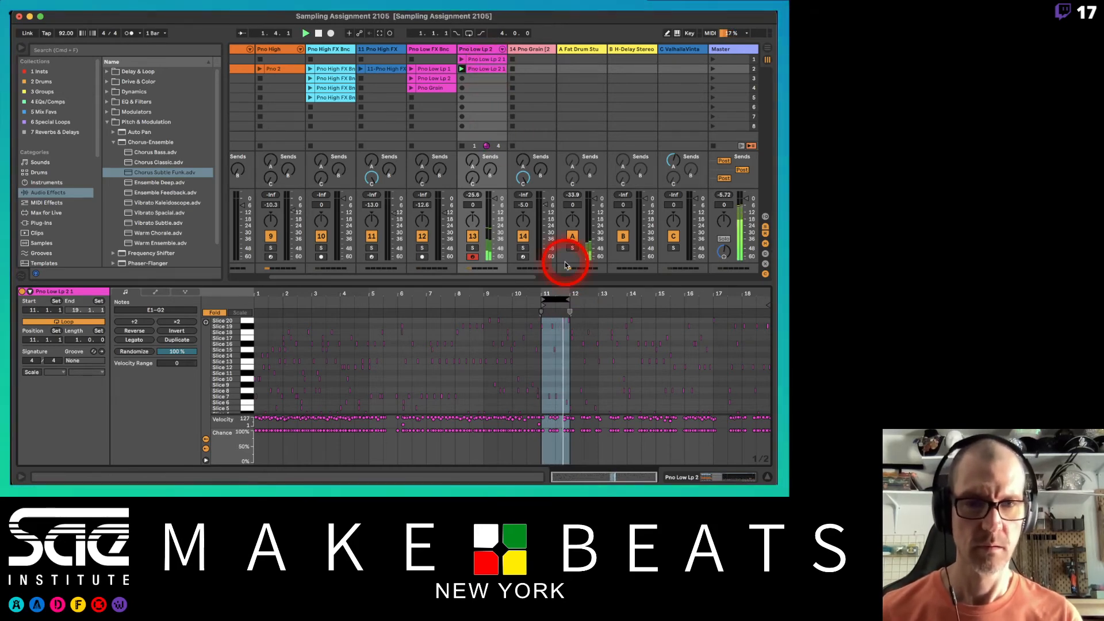
Step: Duplicate the scene 2 clip into scene 3, launch the copy and shift its one-bar loop to bar 12
left_click(484, 70)
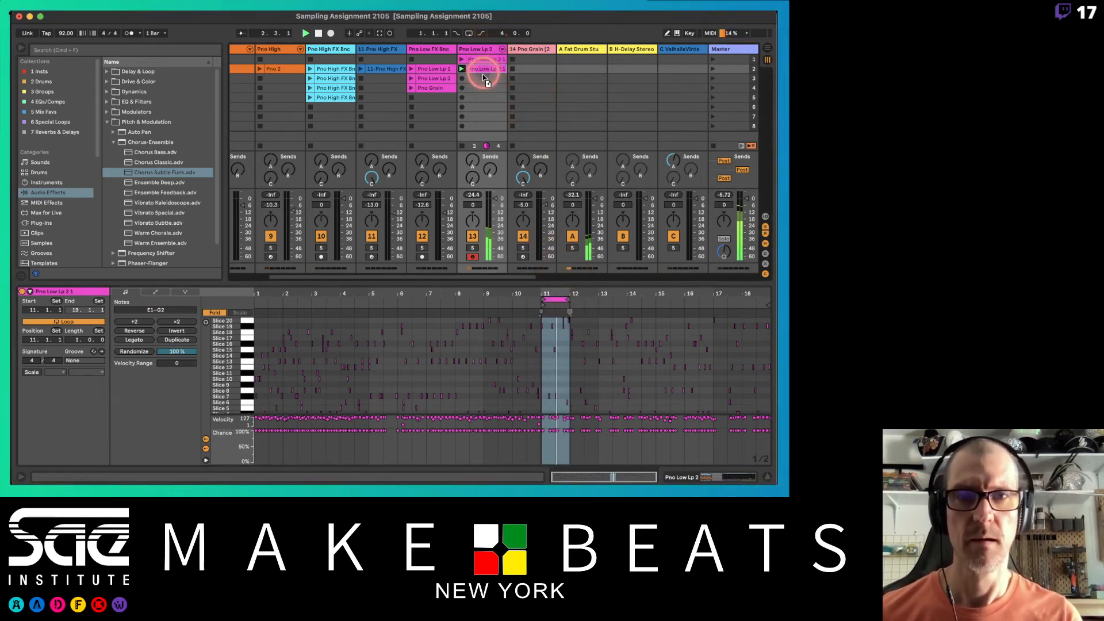
key("super+d")
left_click(460, 81)
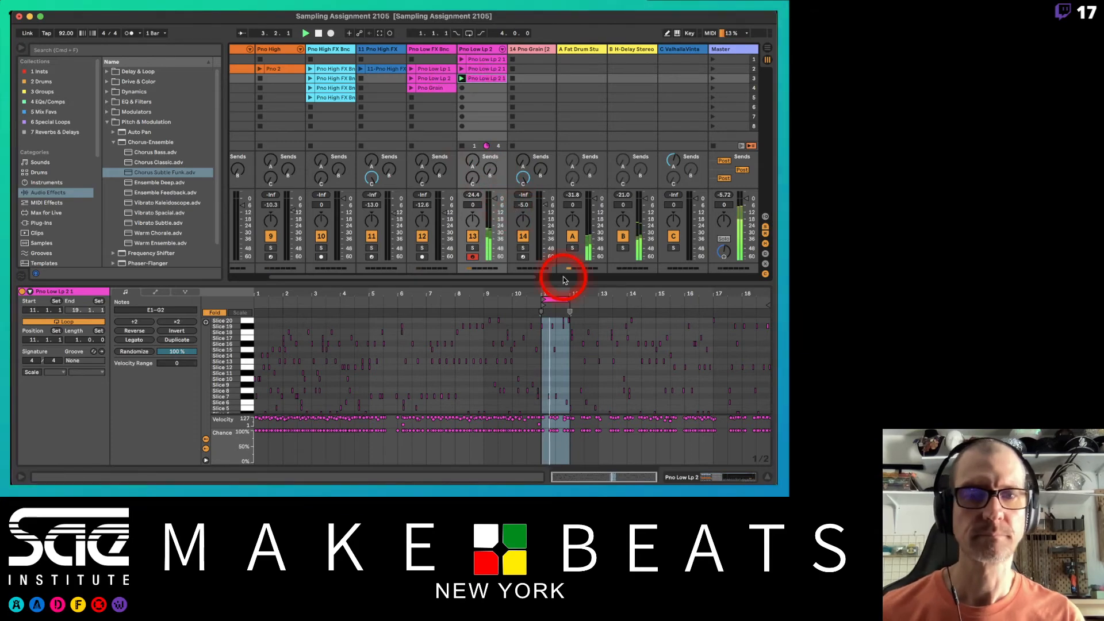
left_click(561, 299)
key("shift+Up")
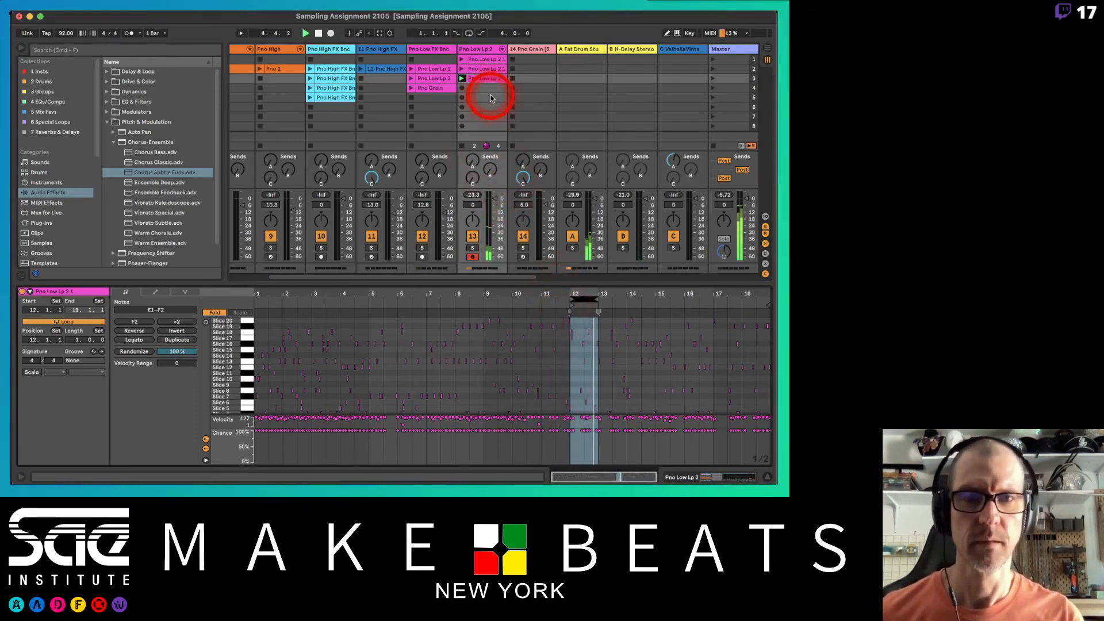
Step: Set the loop length of the Pno Low Lp 2 track's scene 2 clip to two bars and launch it
left_click(482, 70)
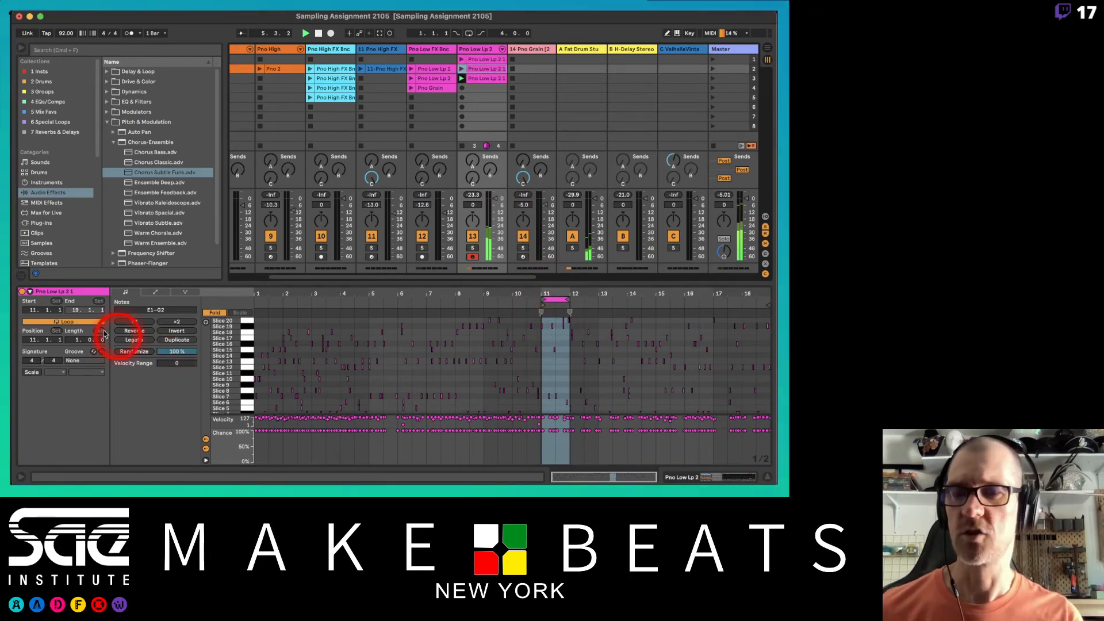
left_click(76, 340)
key("Up")
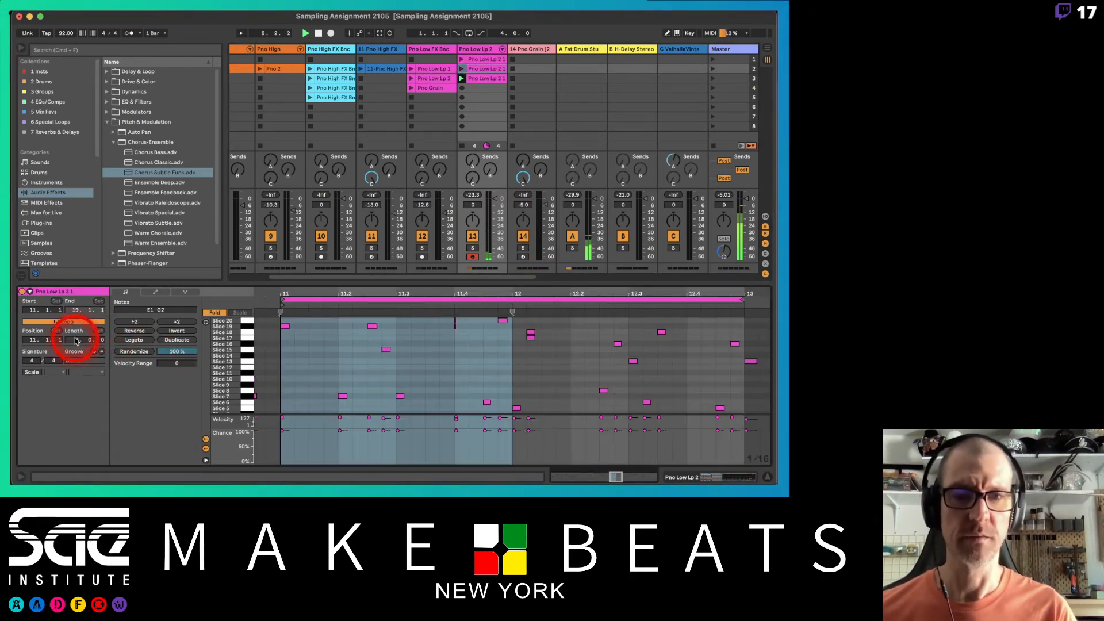
left_click(461, 69)
left_click_drag(488, 291, 488, 292)
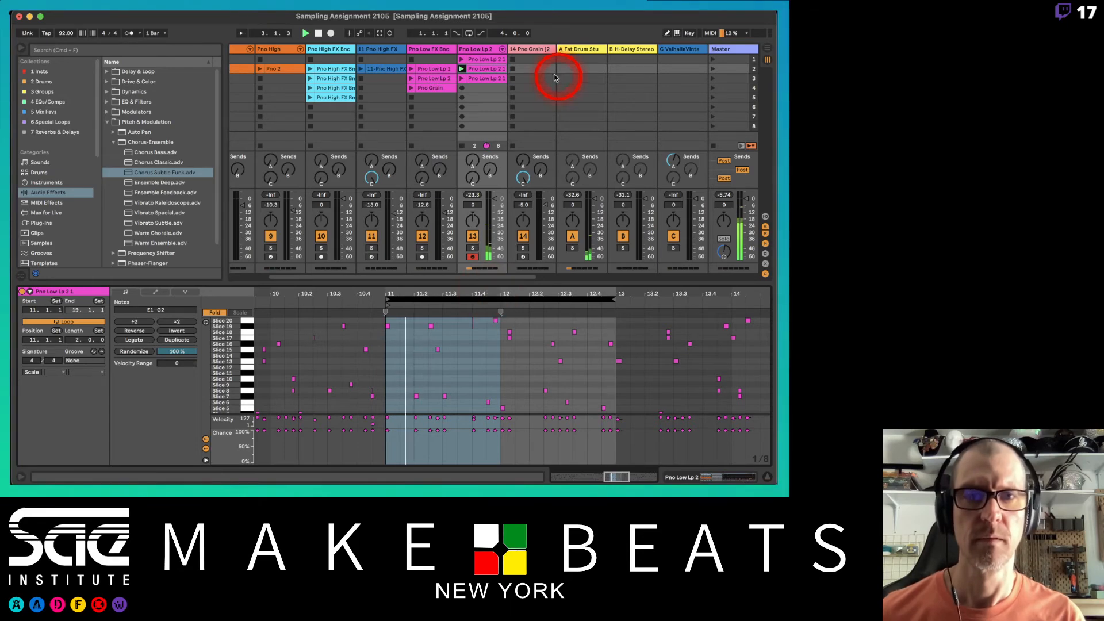
Step: Shift the one-bar loop of the Pno Low Lp 2 track's scene 3 clip to bar 14 and launch the clip
left_click(489, 79)
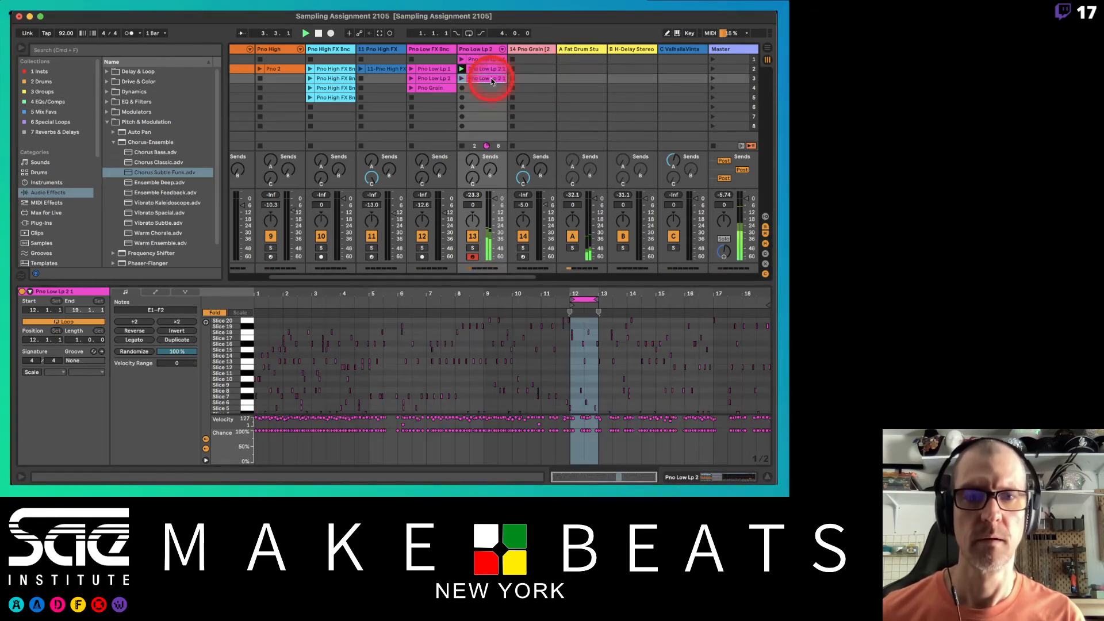
left_click(587, 300)
key("Up")
key("Up")
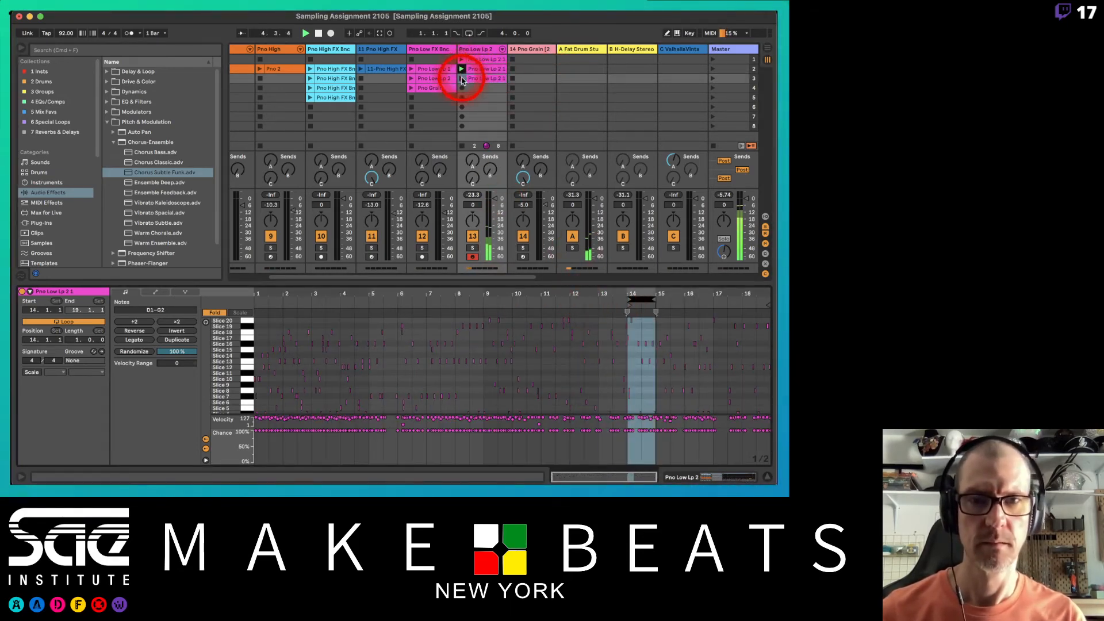
left_click(462, 78)
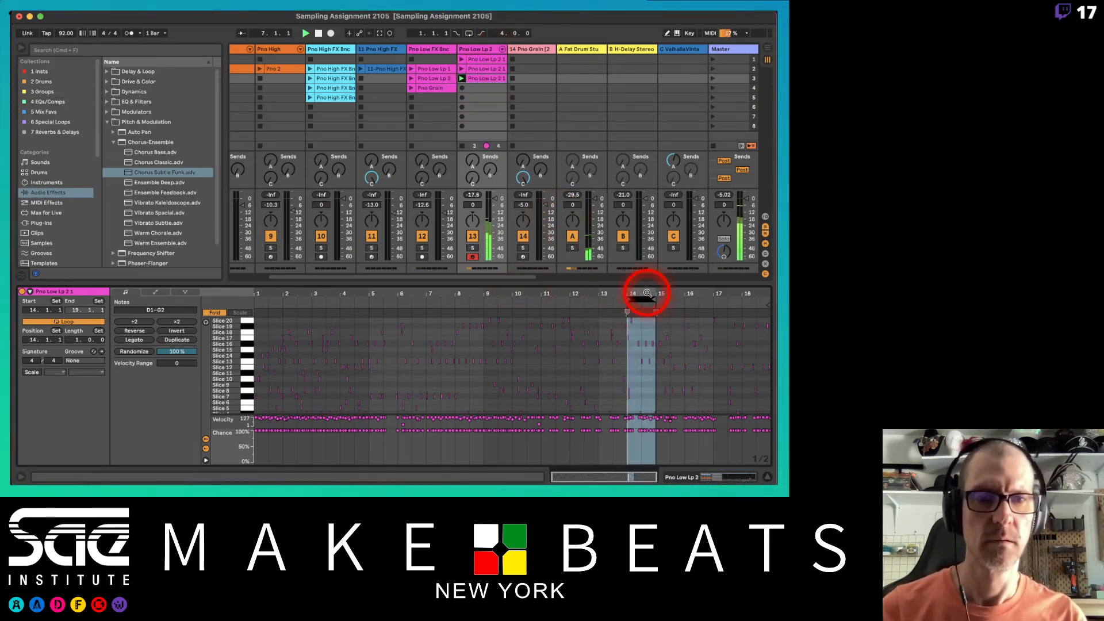
Step: Move the stacked Slice 7 and Slice 8 notes near the start of bar 14 later, to beat 14.2
left_click_drag(647, 293, 646, 319)
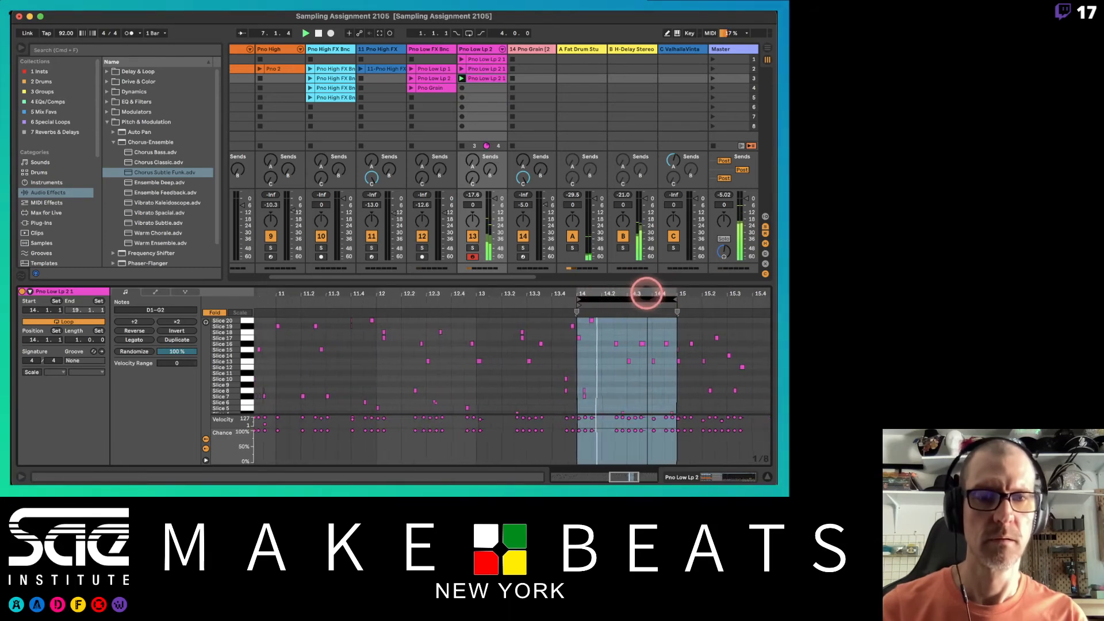
left_click(584, 390)
left_click(583, 398, "shift")
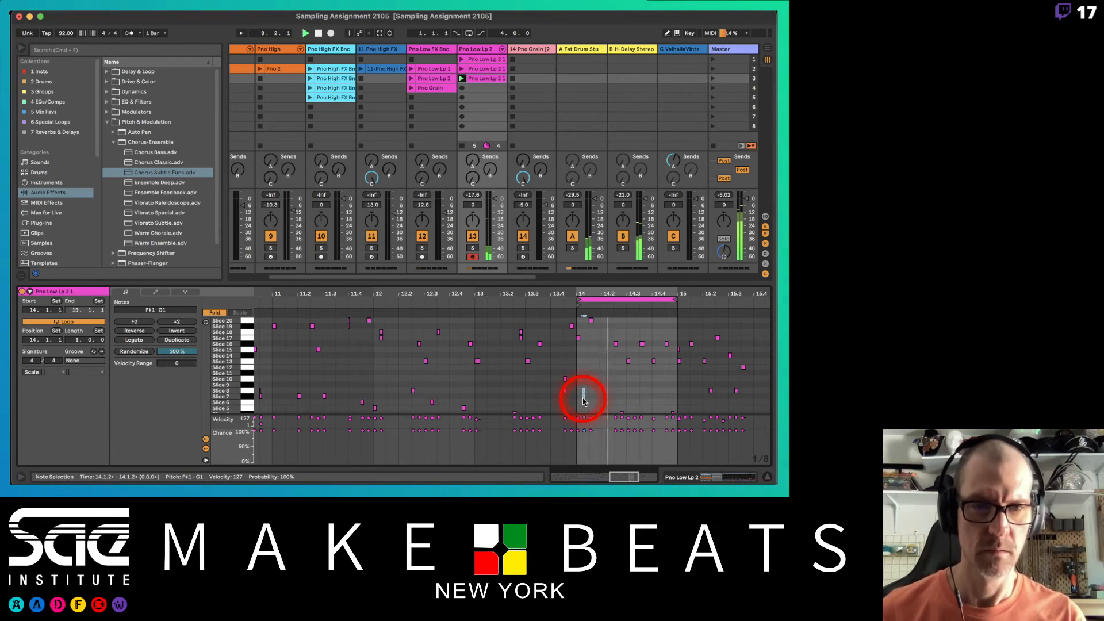
left_click(585, 318)
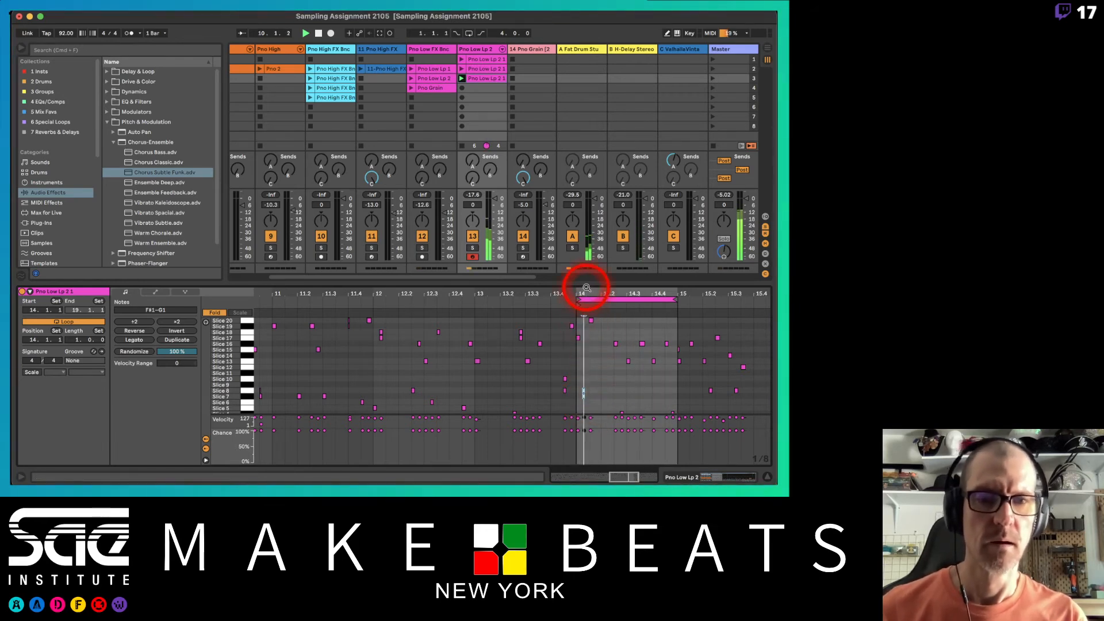
left_click_drag(587, 293, 587, 314)
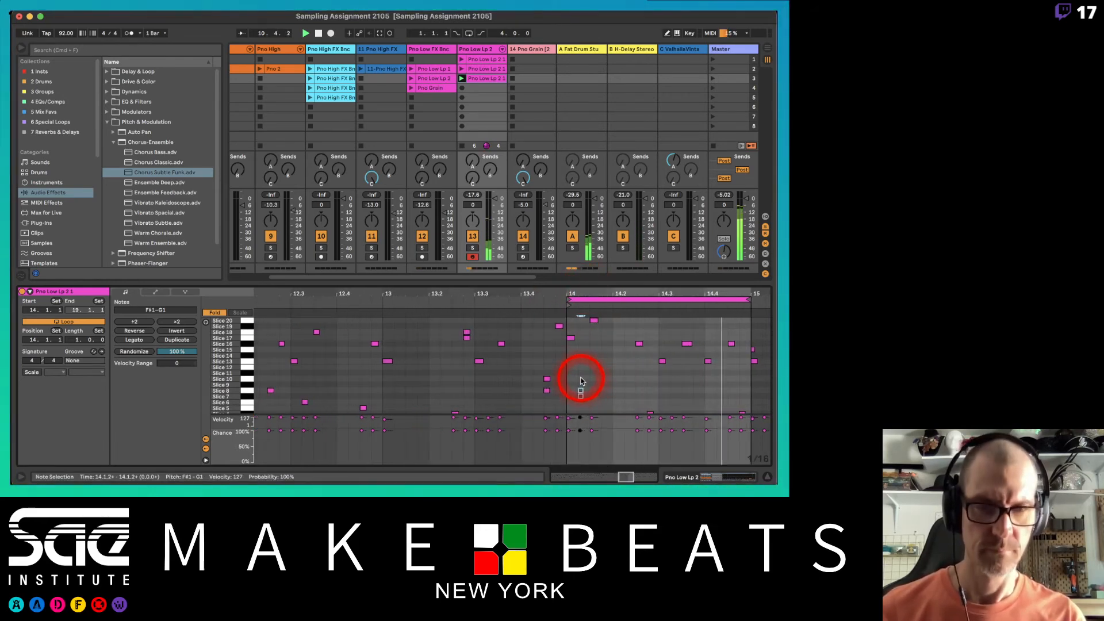
left_click_drag(581, 391, 593, 391)
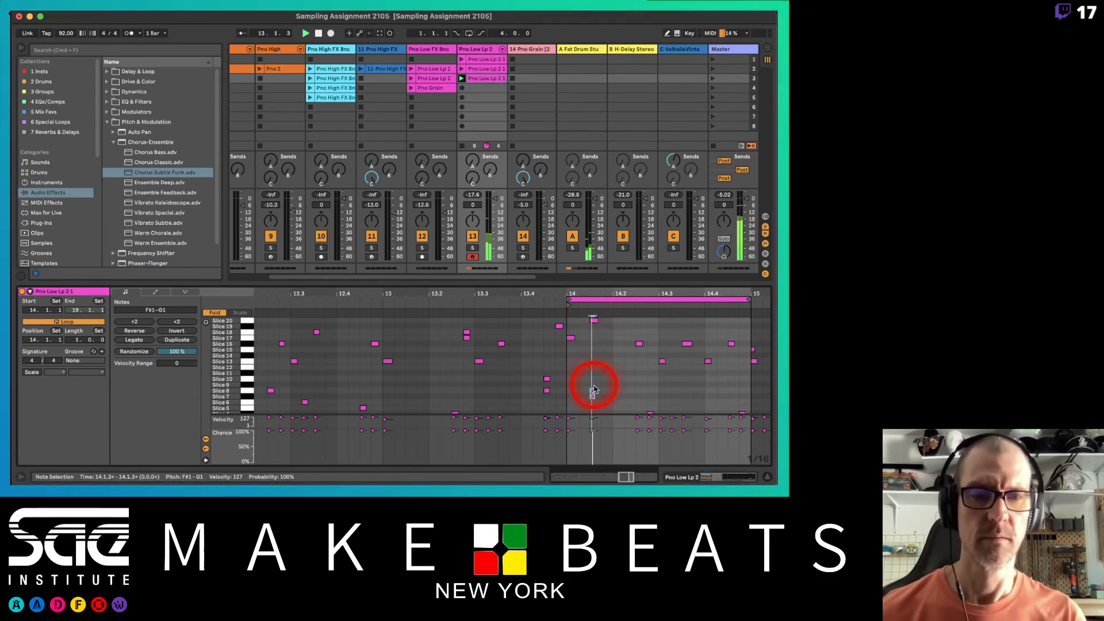
left_click_drag(587, 377, 603, 415)
key("Right")
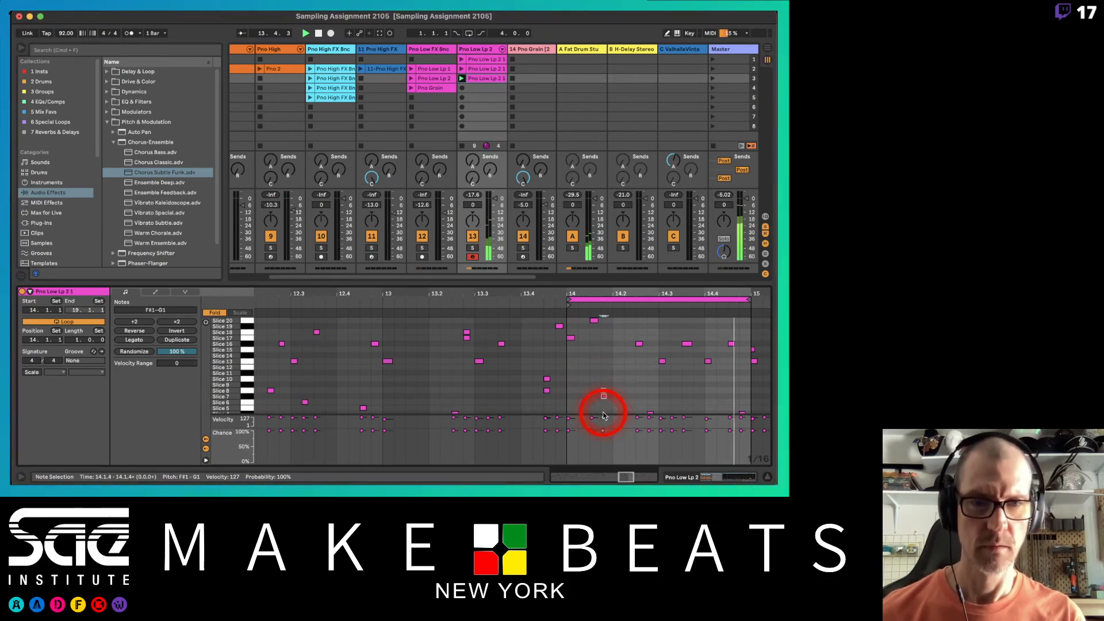
key("super+Right")
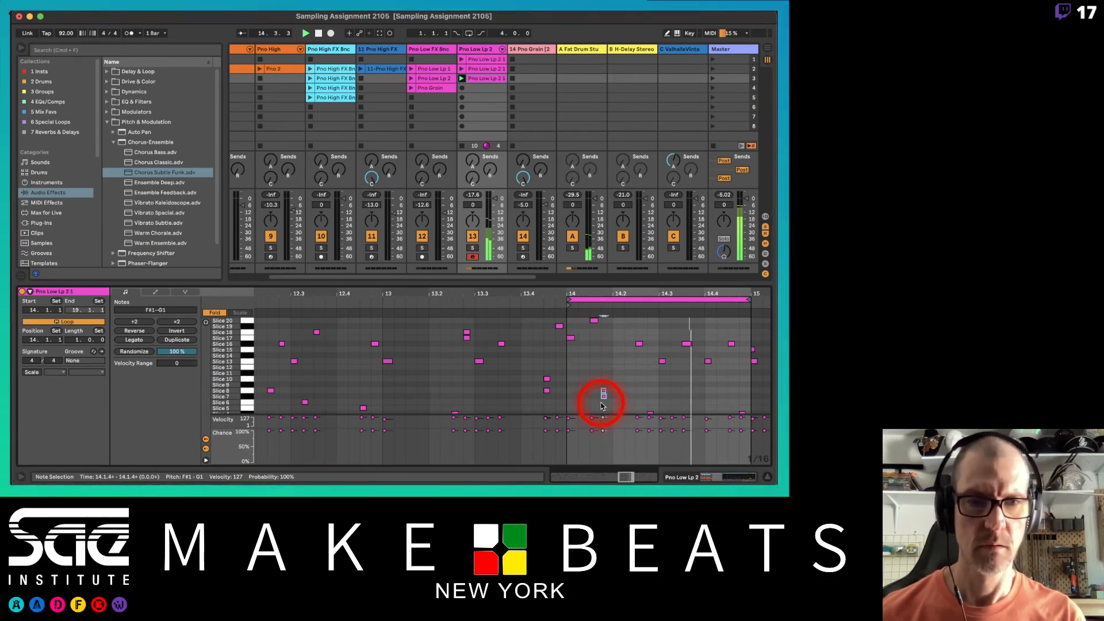
key("Right")
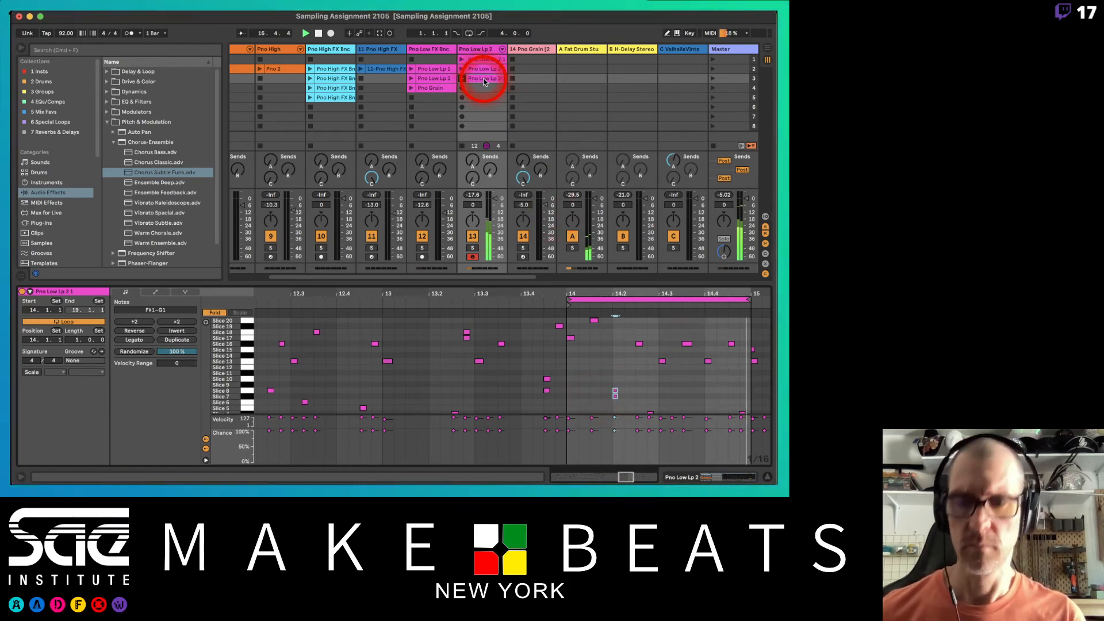
Step: Duplicate the scene 3 clip into scene 4 of the Pno Low Lp 2 track and launch the copy
left_click_drag(482, 81, 481, 97)
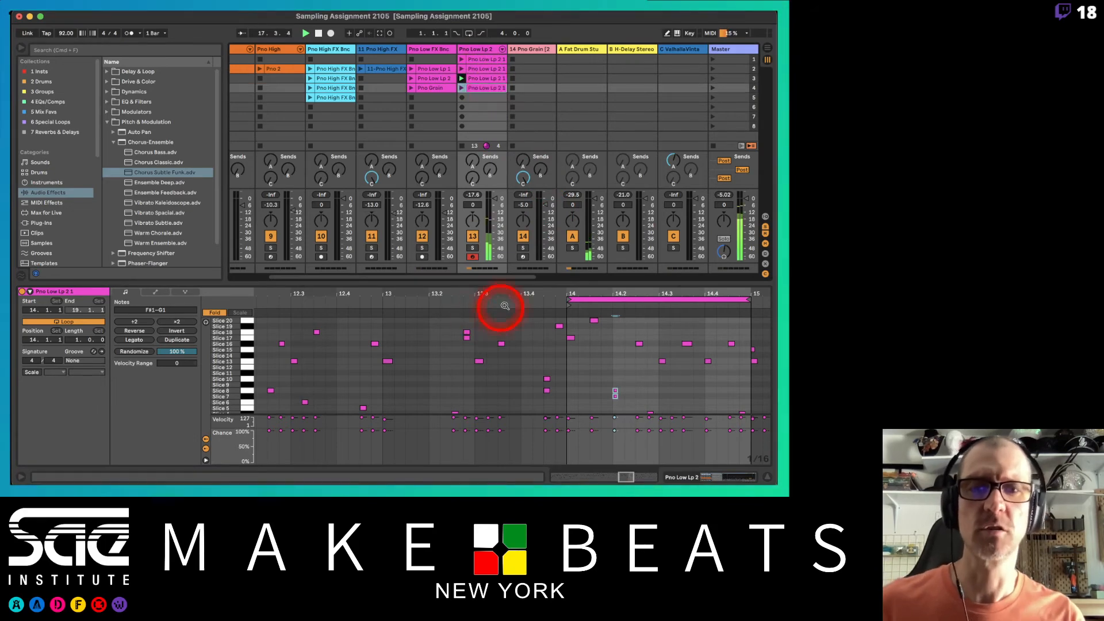
left_click_drag(507, 289, 511, 126)
left_click(461, 87)
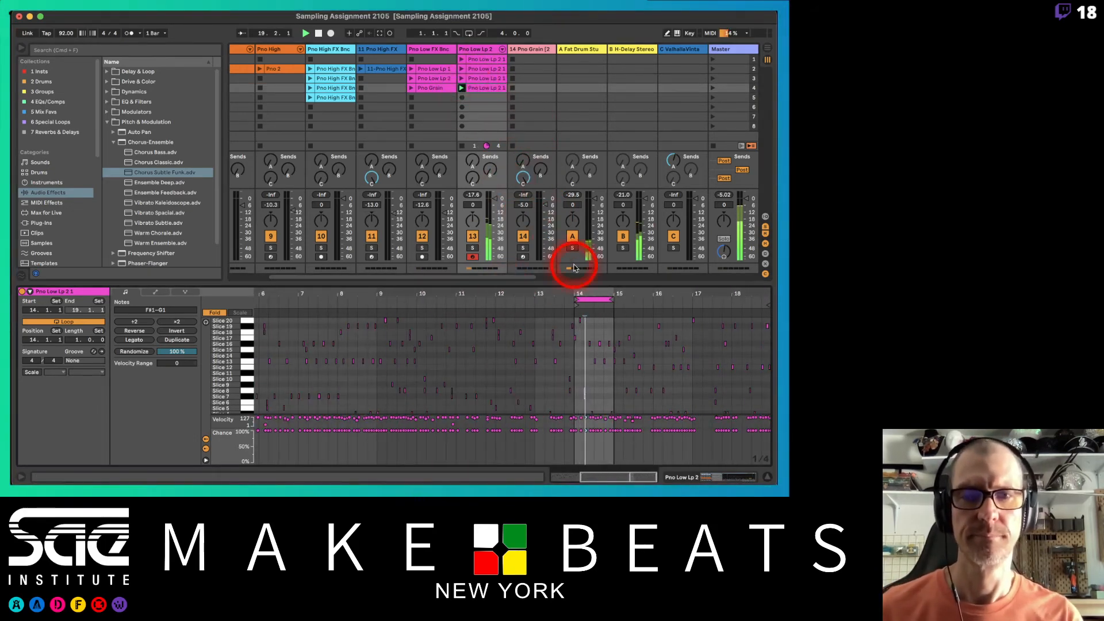
Step: With the Pno Low Lp 2 track soloed and the metronome on, shift the scene 4 clip's one-bar loop to bar 17
left_click(472, 248)
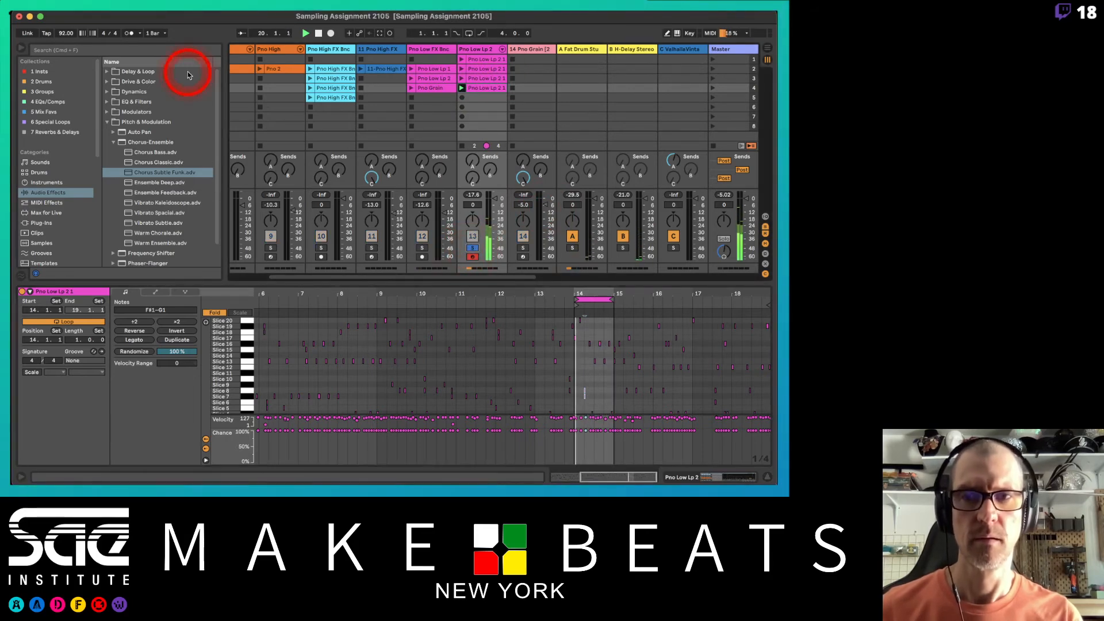
left_click(130, 35)
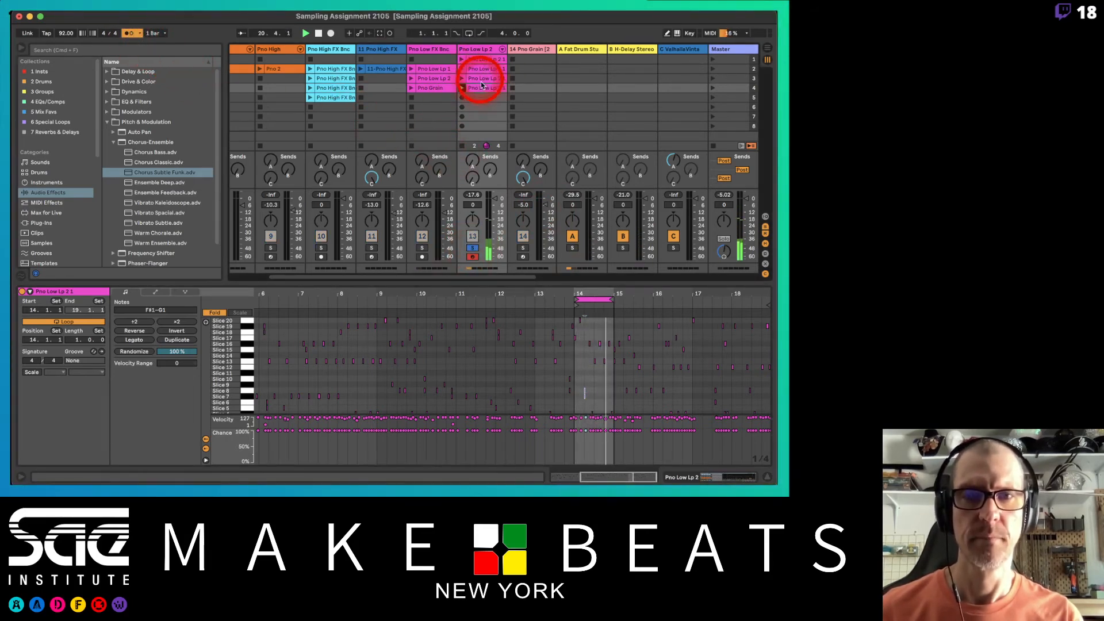
left_click(593, 304)
left_click_drag(593, 297, 643, 291)
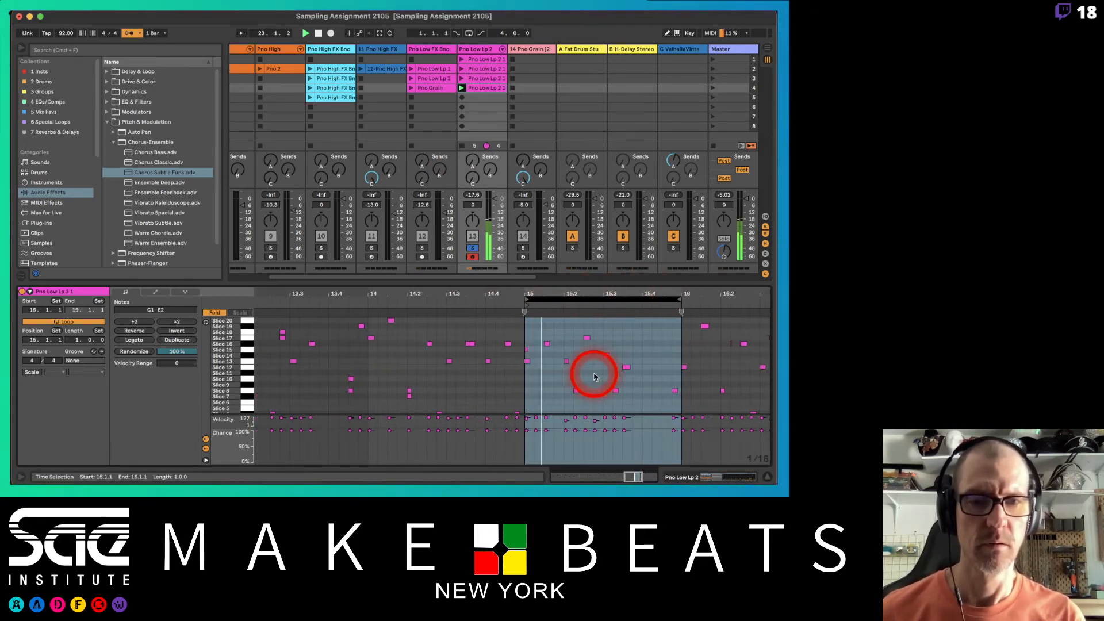
key("Up")
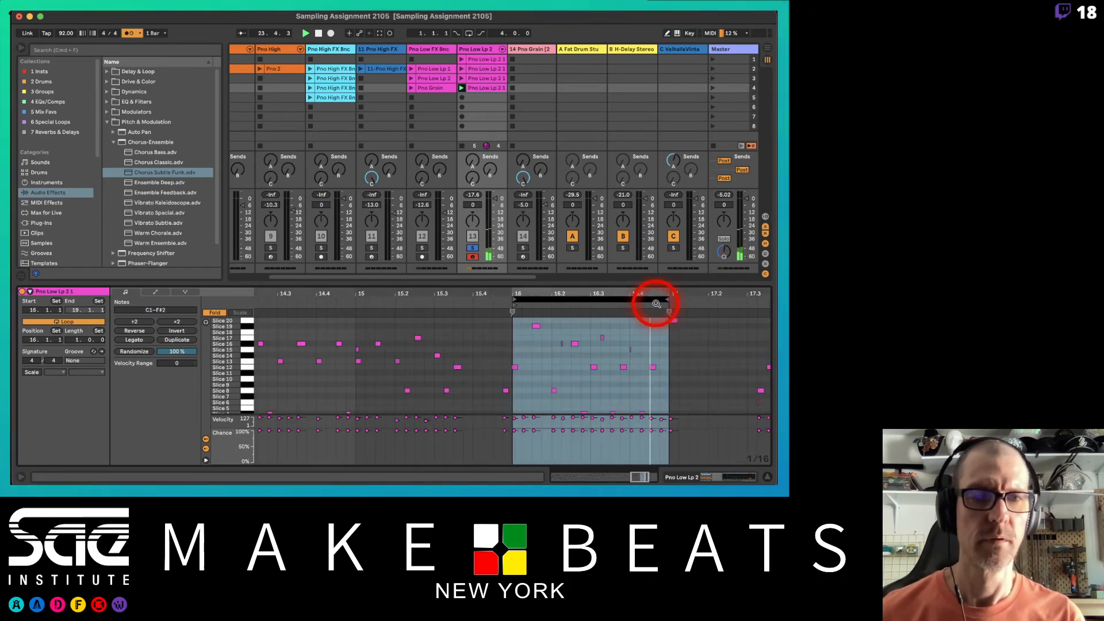
left_click_drag(654, 291, 662, 291)
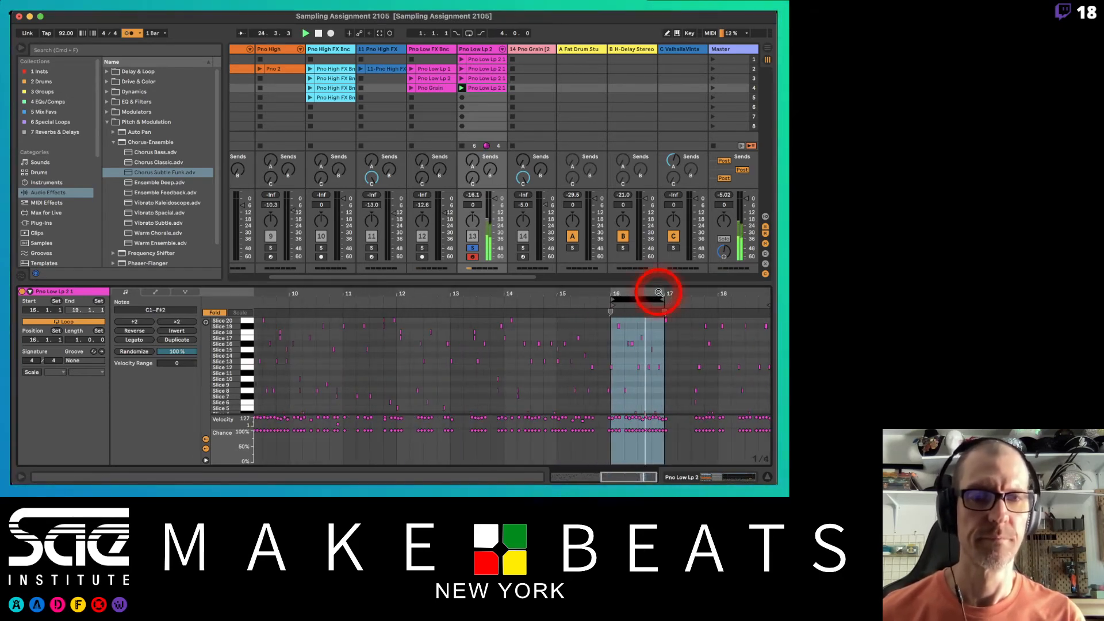
key("Up")
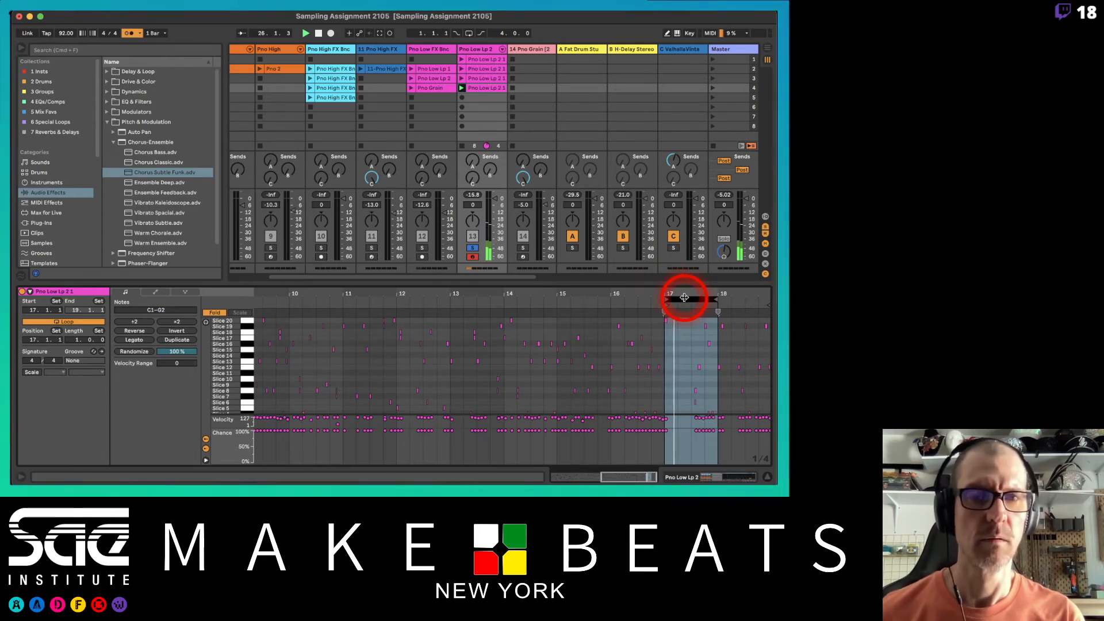
Step: Turn off the metronome and unsolo the Pno Low Lp 2 track to play the loop with the full beat
left_click(130, 33)
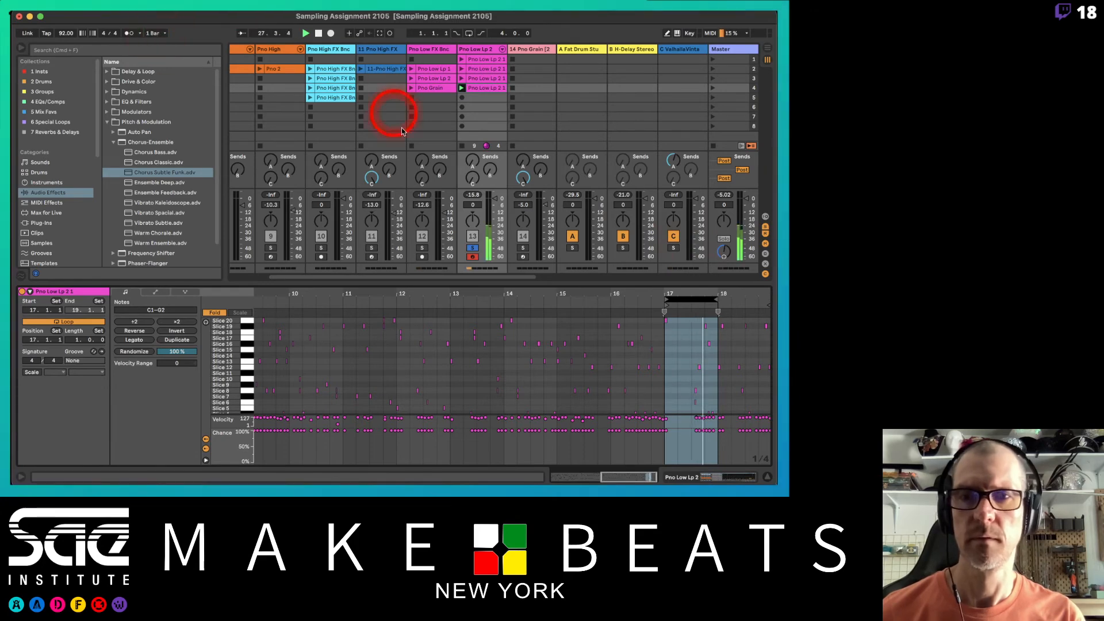
left_click(472, 248)
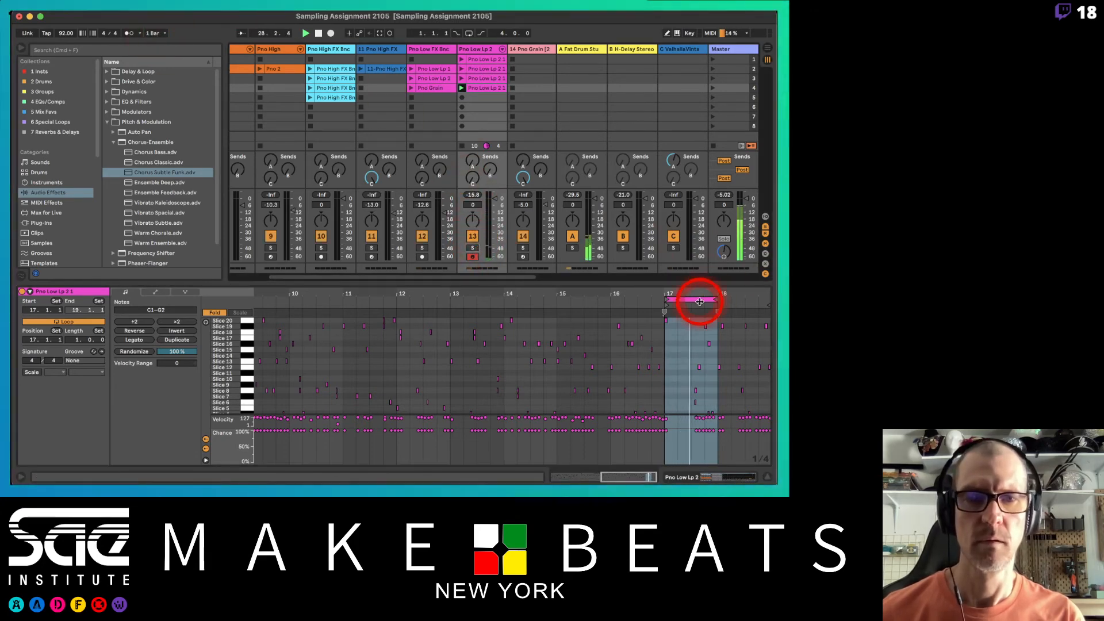
left_click_drag(711, 293, 642, 293)
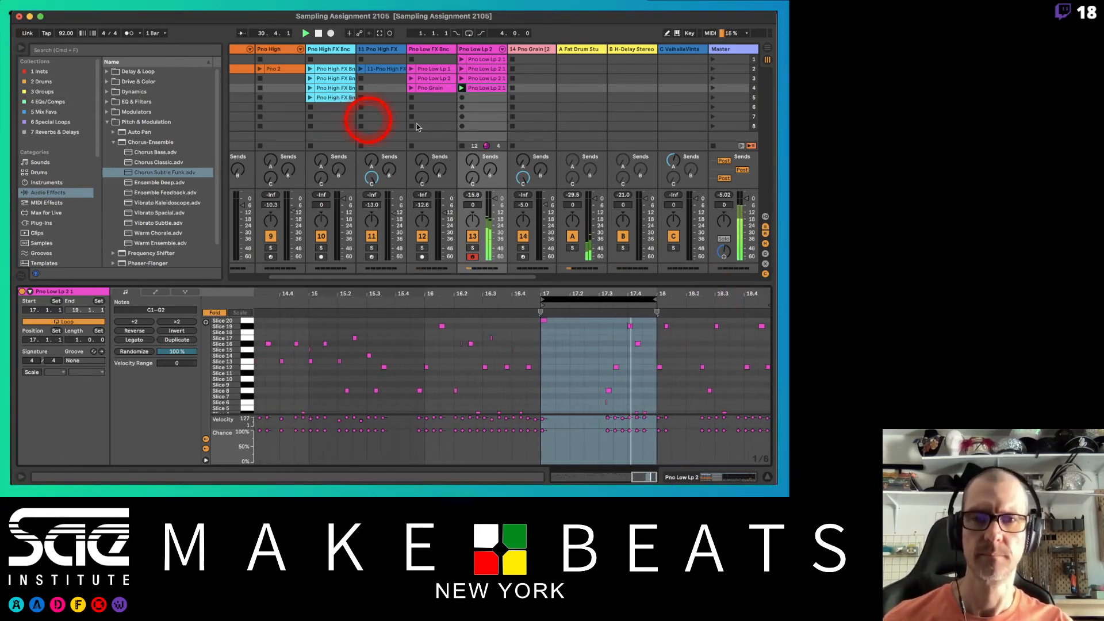
Step: Duplicate the scene 4 clip into scene 5, launch the copy and shift its one-bar loop to bar 18
left_click_drag(484, 89, 482, 98)
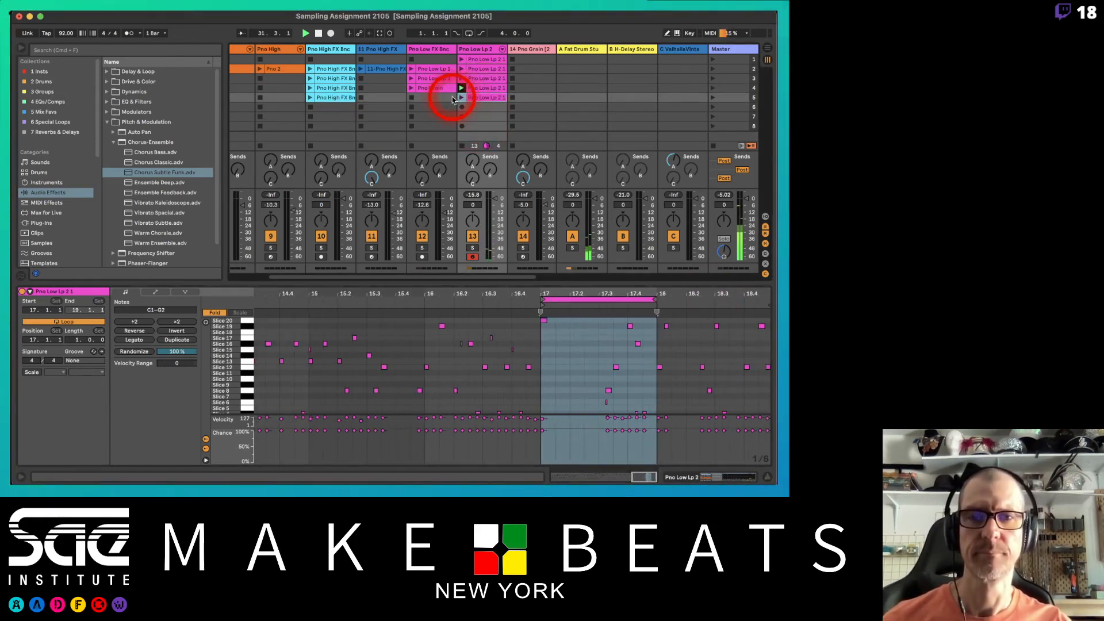
left_click(461, 99)
left_click(618, 299)
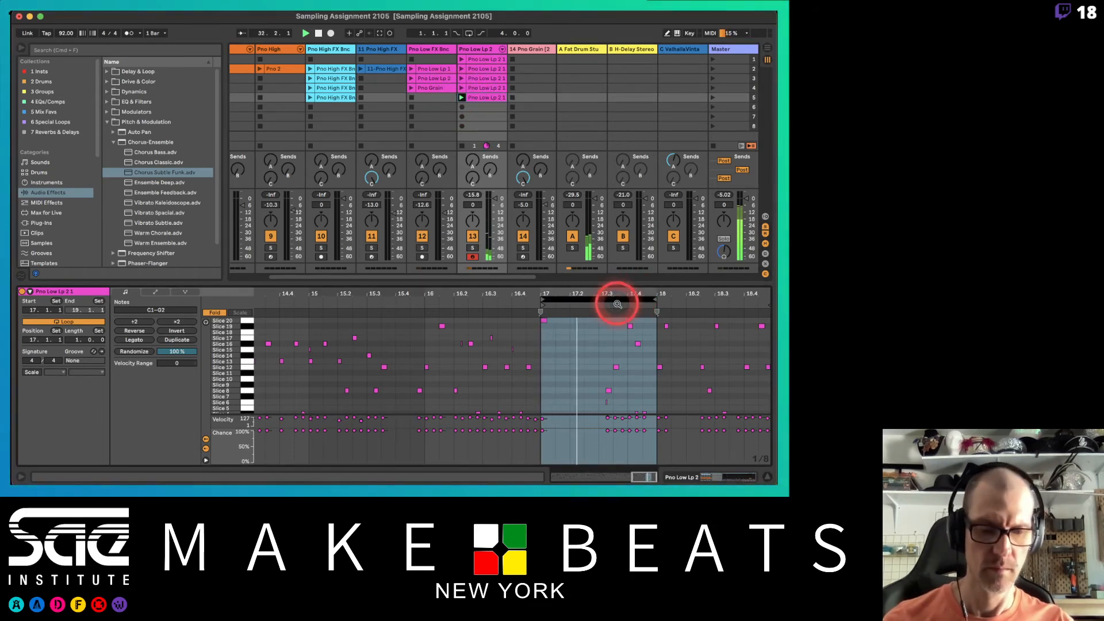
key("Up")
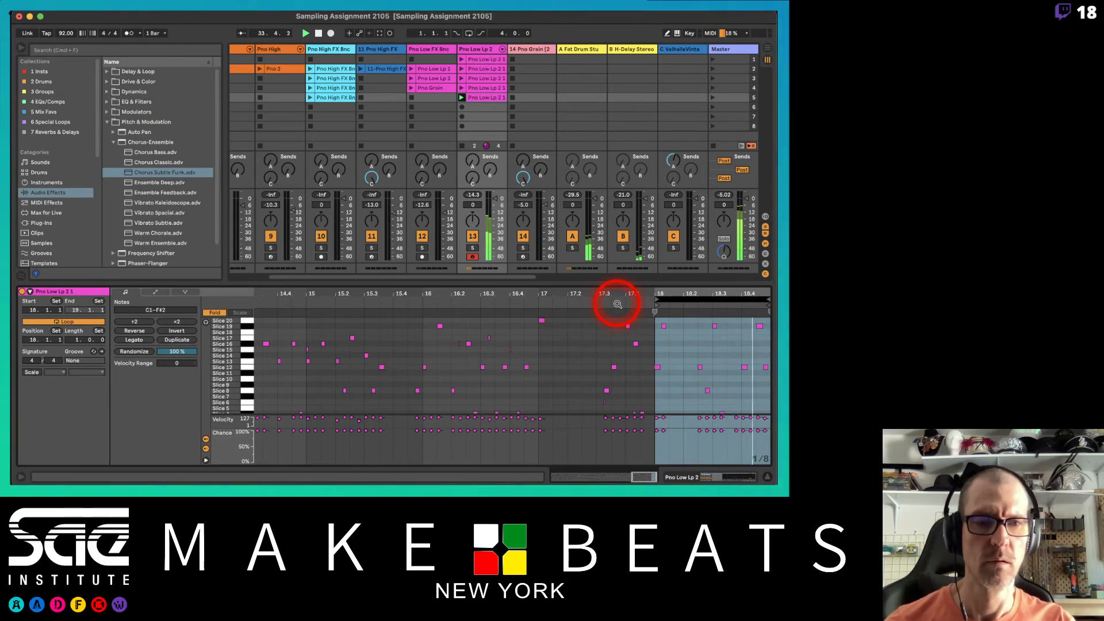
Step: Widen the Pno Low Lp 2 track's column in the Session View
left_click(481, 87)
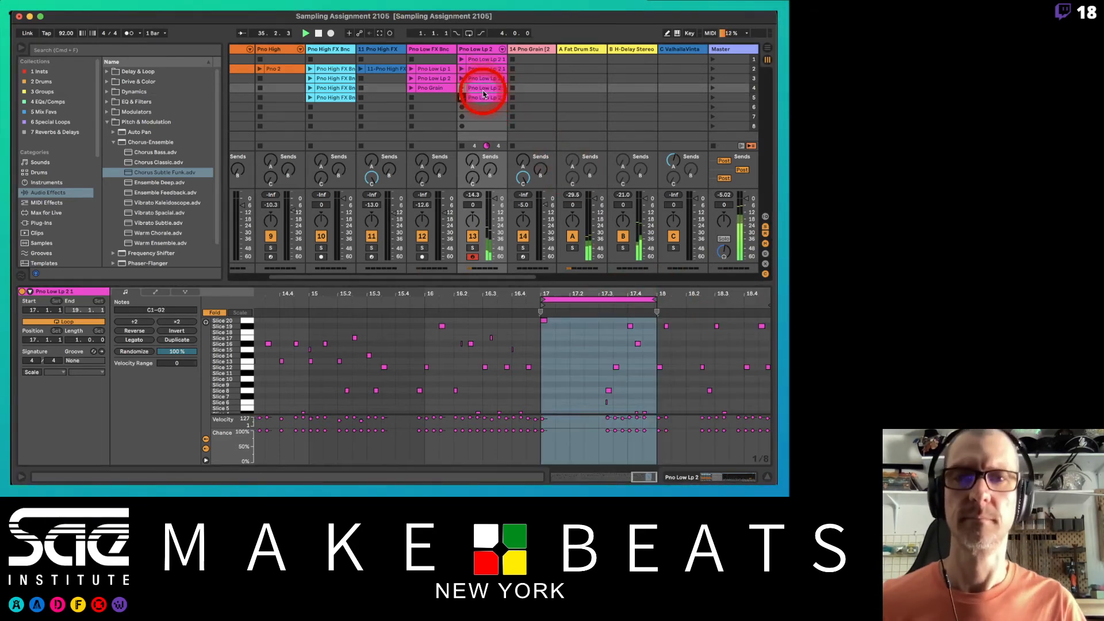
left_click(519, 34)
left_click_drag(502, 49, 517, 50)
left_click(476, 100)
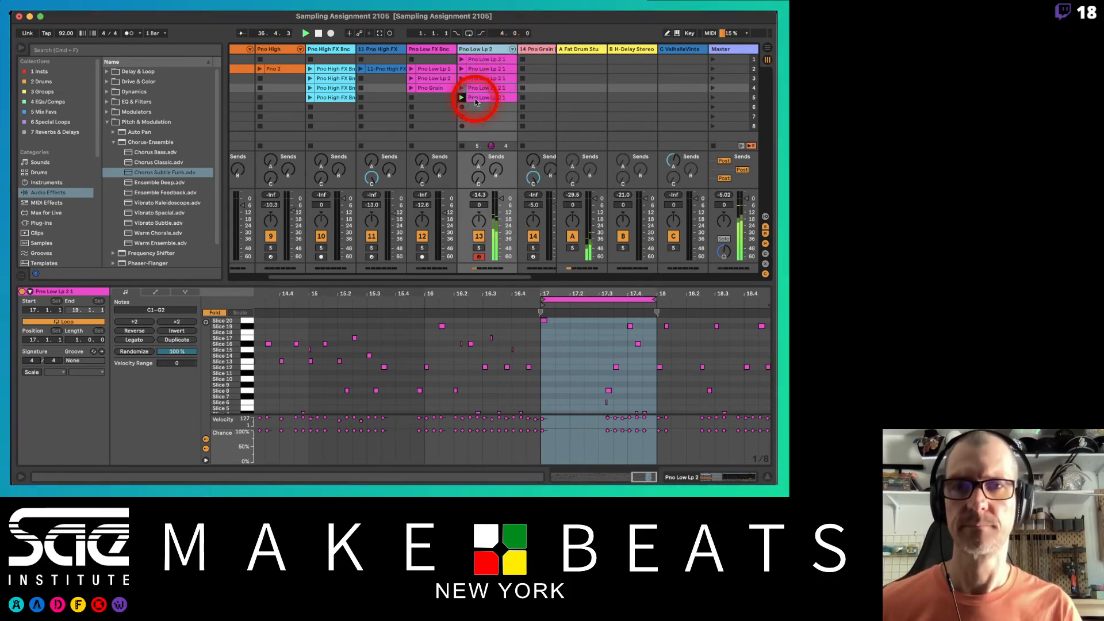
Step: Set the loop length of the Pno Low Lp 2 track's scene 4 clip to two bars and launch it
left_click(461, 88)
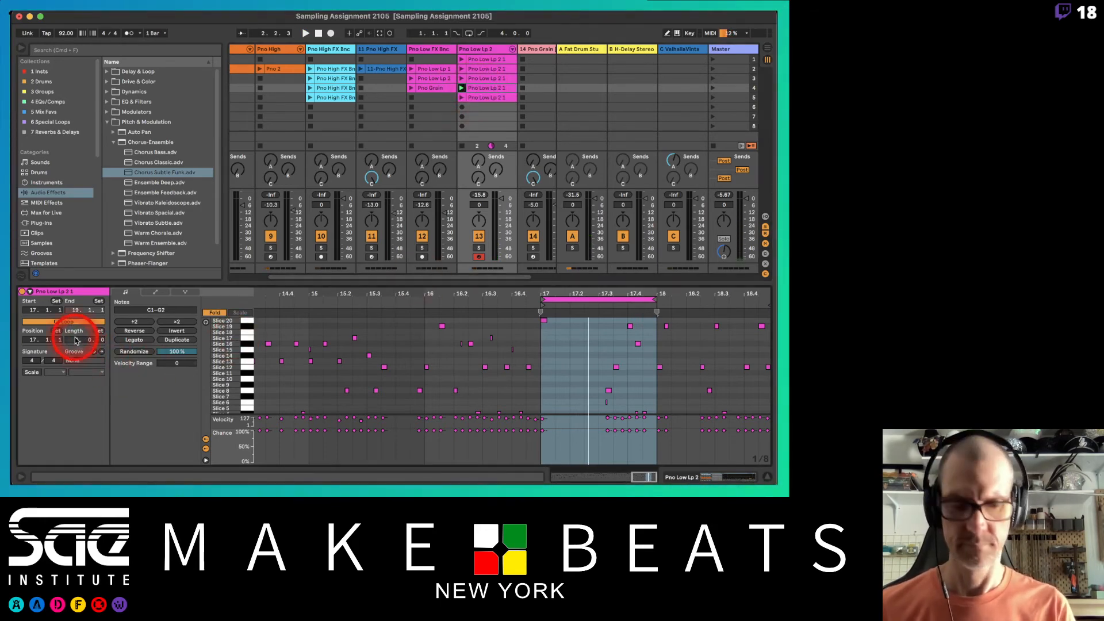
type("2")
key("Return")
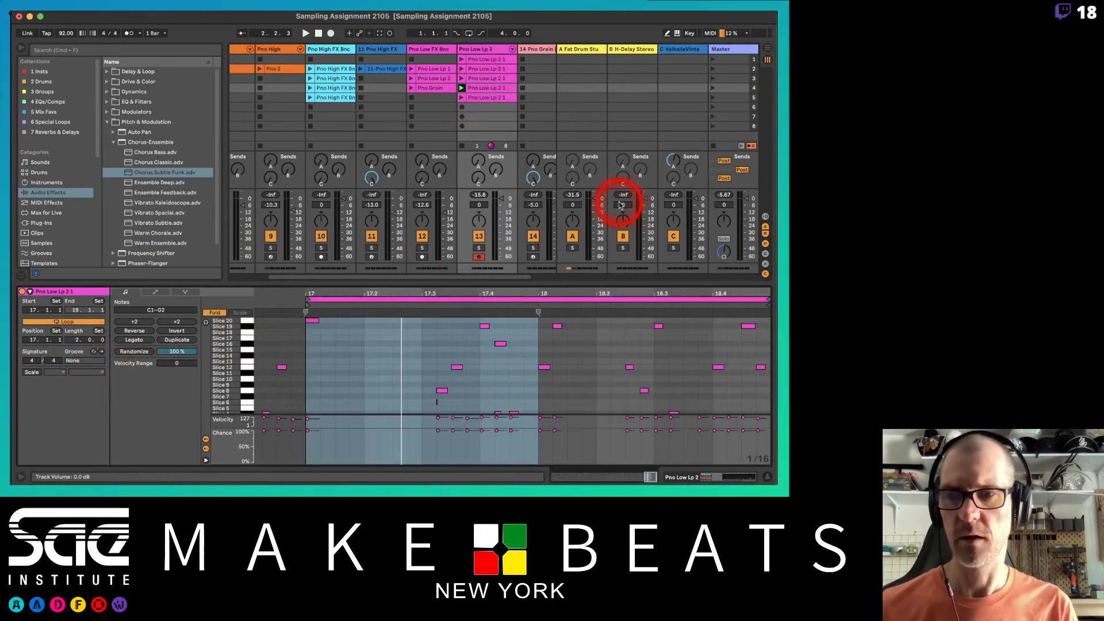
left_click(462, 88)
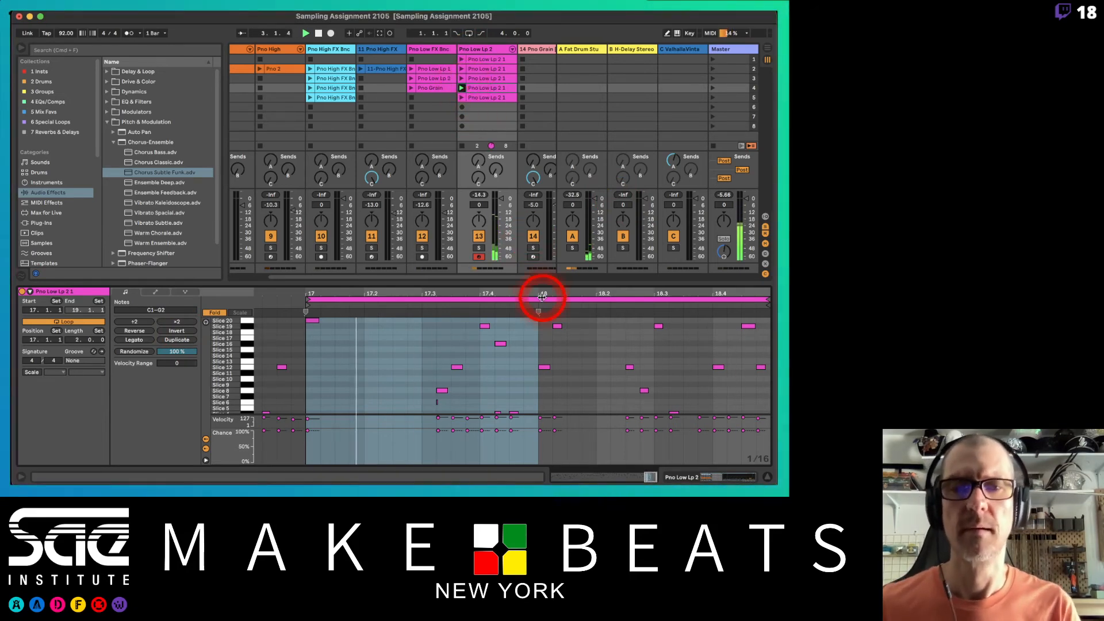
left_click_drag(539, 288, 537, 286)
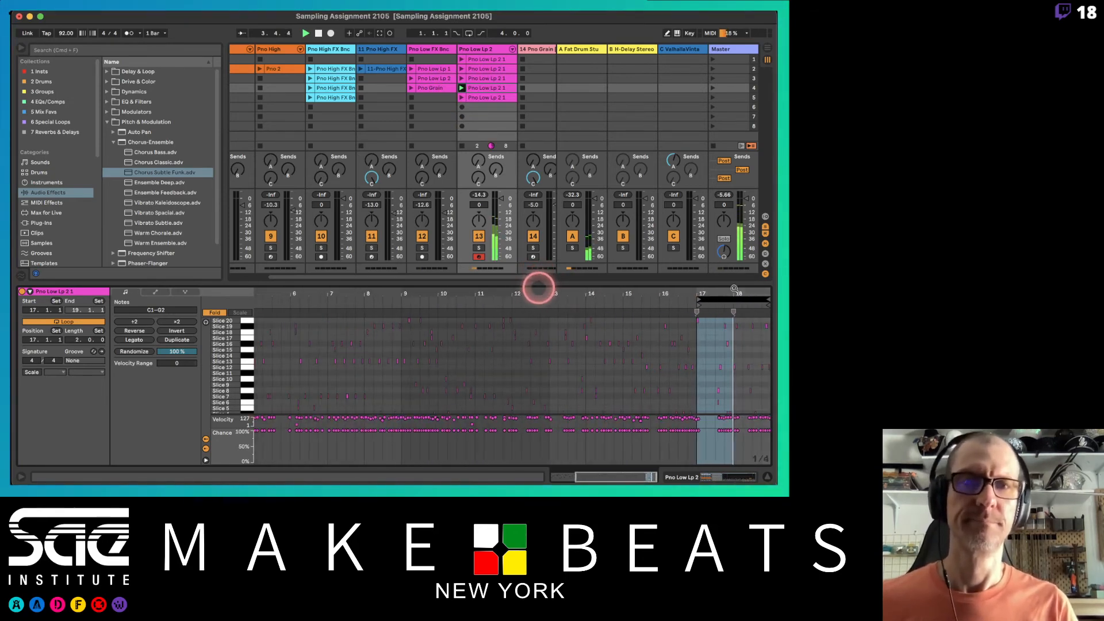
Step: Launch the scene 2 clip and move the two-bar clips from scenes 2 and 4 down to scenes 7 and 8
left_click(461, 69)
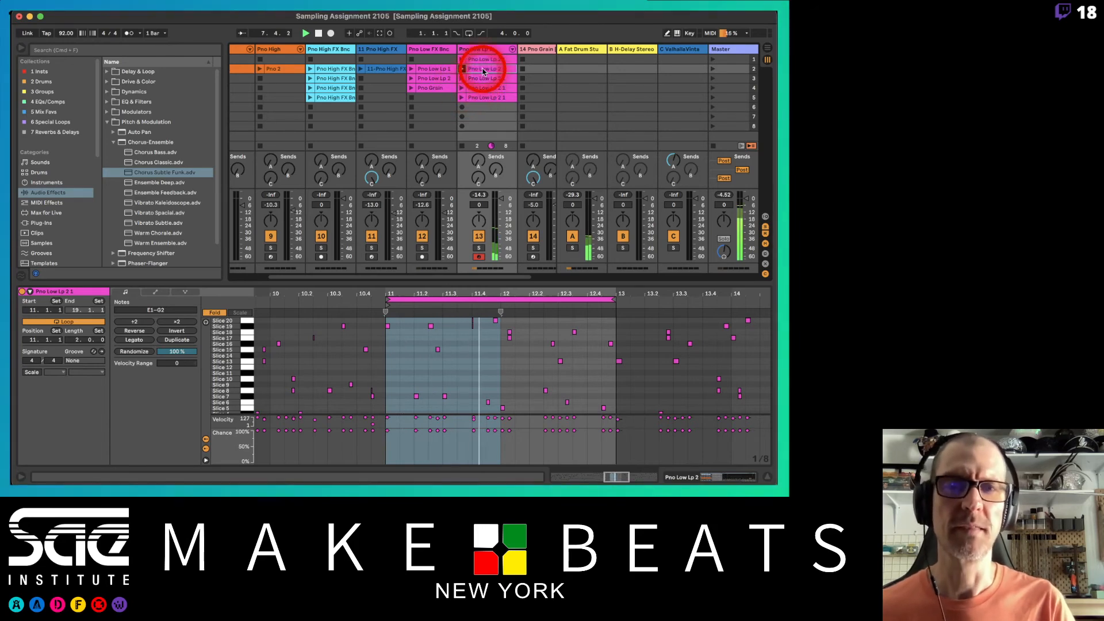
left_click_drag(483, 72, 484, 127)
left_click(469, 107)
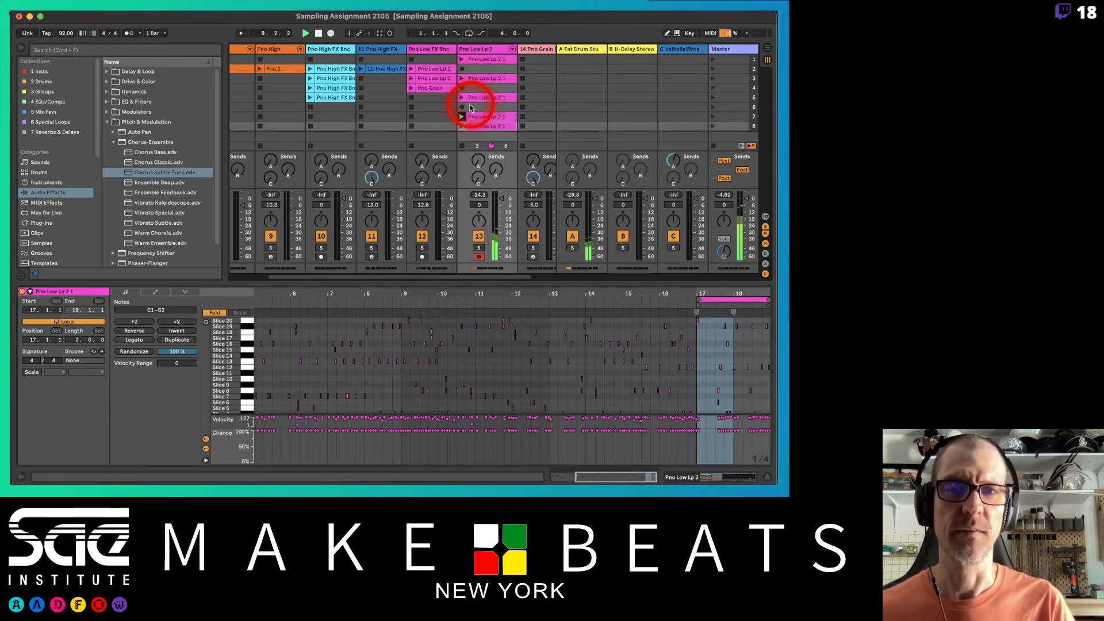
Step: Crop the two-bar Pno Low Lp 2 clips in scenes 7 and 8 and launch the scene 8 clip
left_click(471, 117)
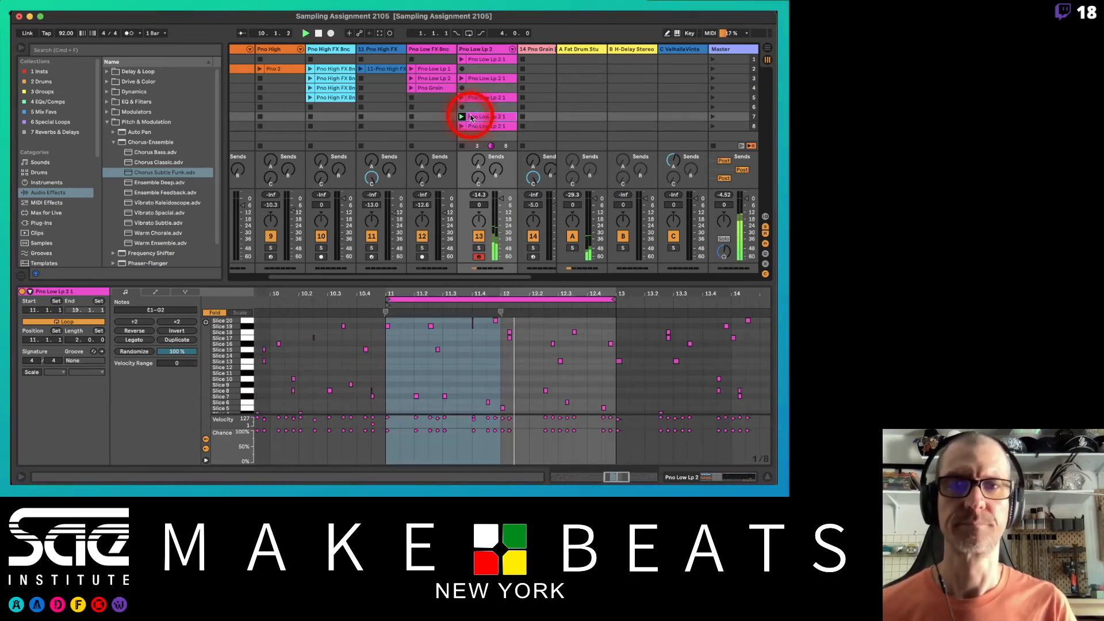
right_click(470, 115)
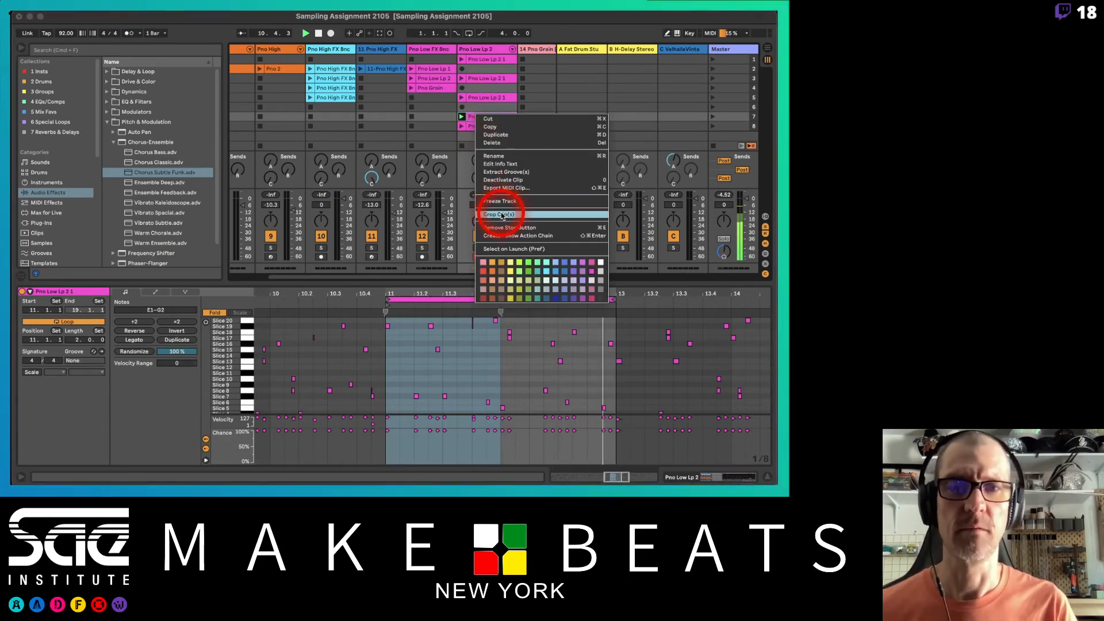
left_click(478, 135)
right_click(478, 127)
left_click(502, 214)
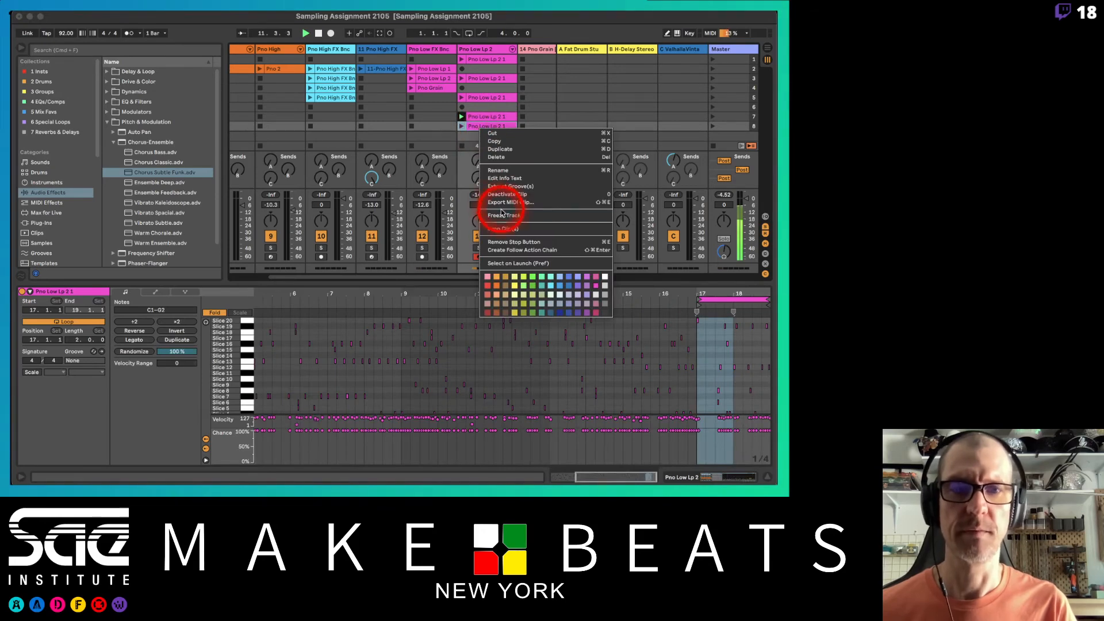
left_click(506, 228)
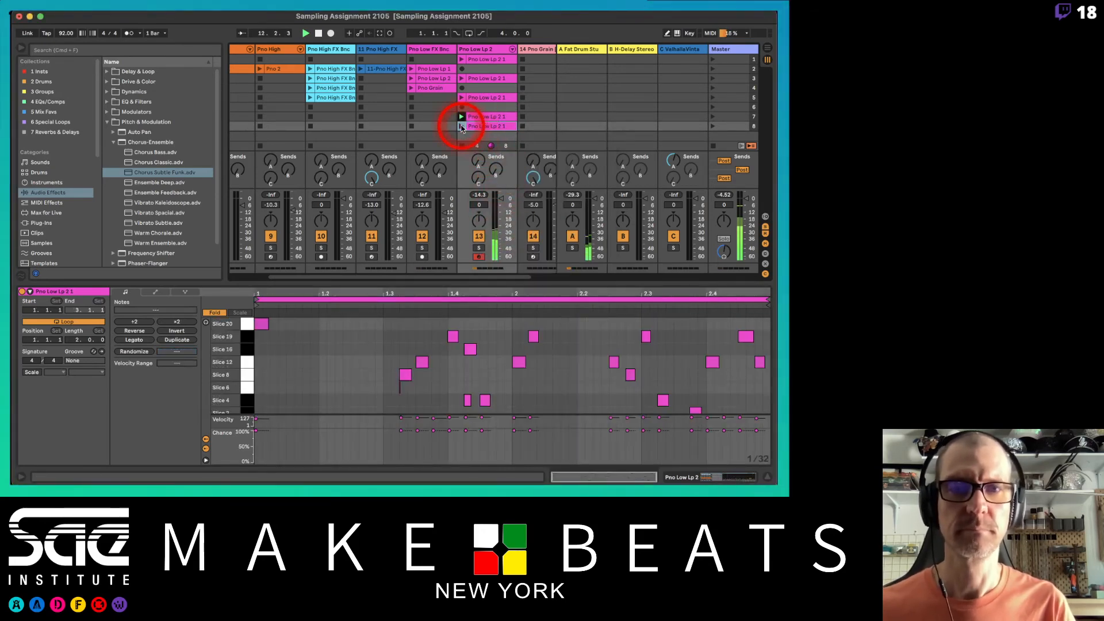
left_click(497, 124)
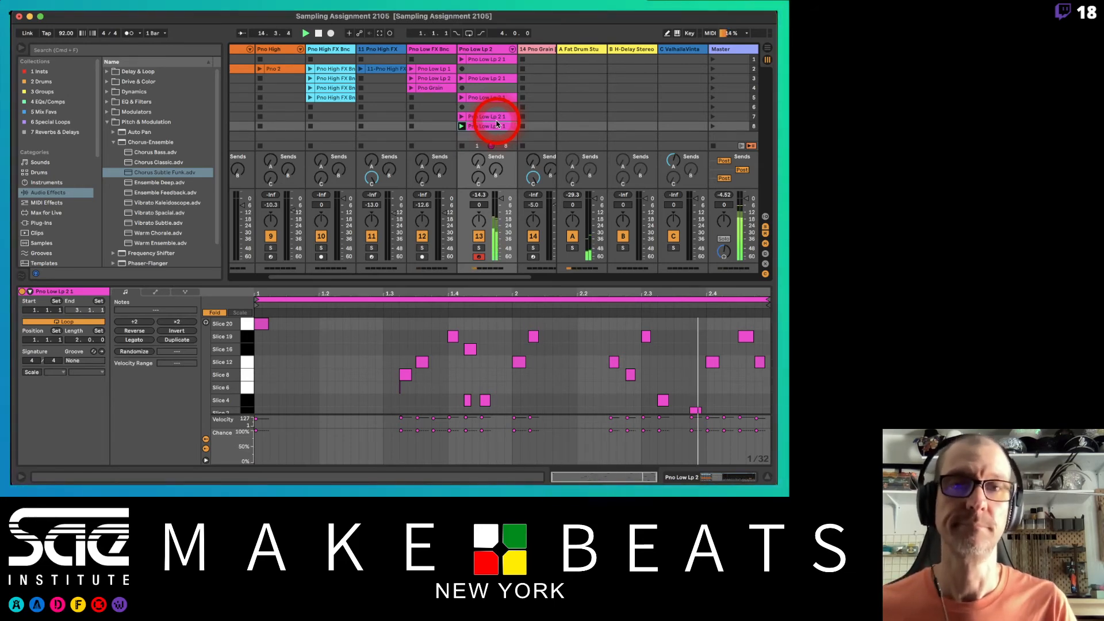
Step: Show the Pno Low Lp 2 track's drum rack devices and stop playback
double_click(485, 50)
left_click(138, 384)
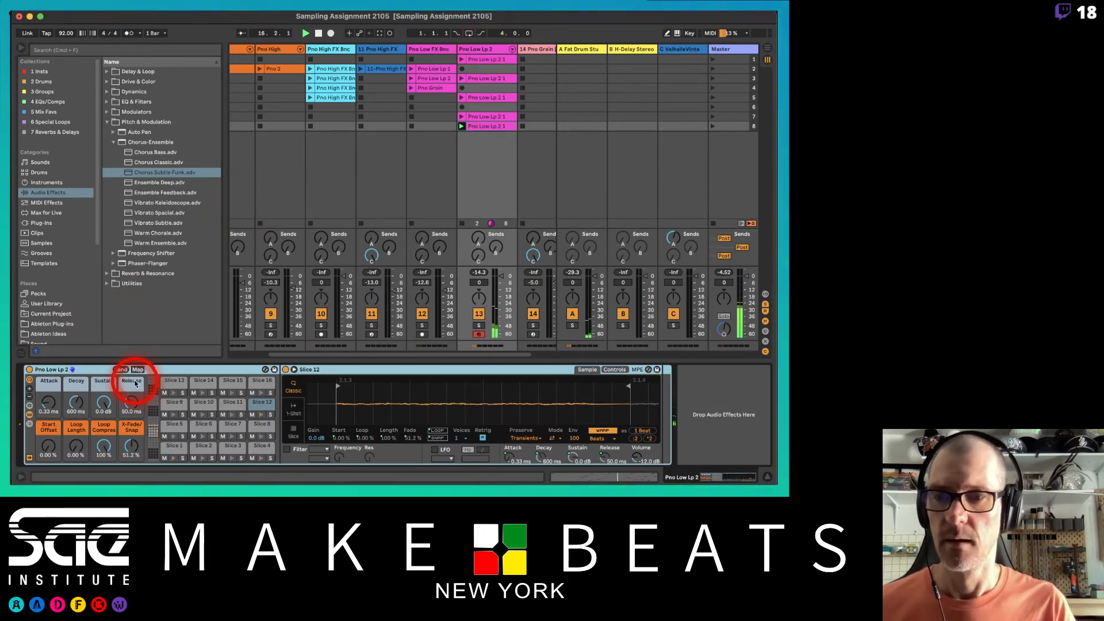
left_click(238, 401)
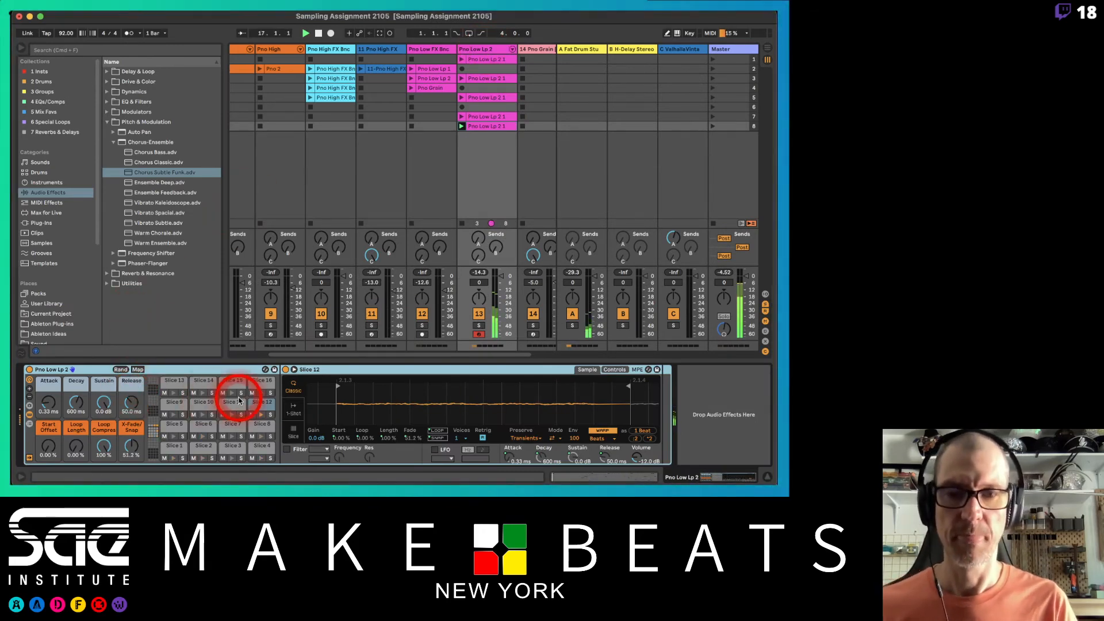
key("space")
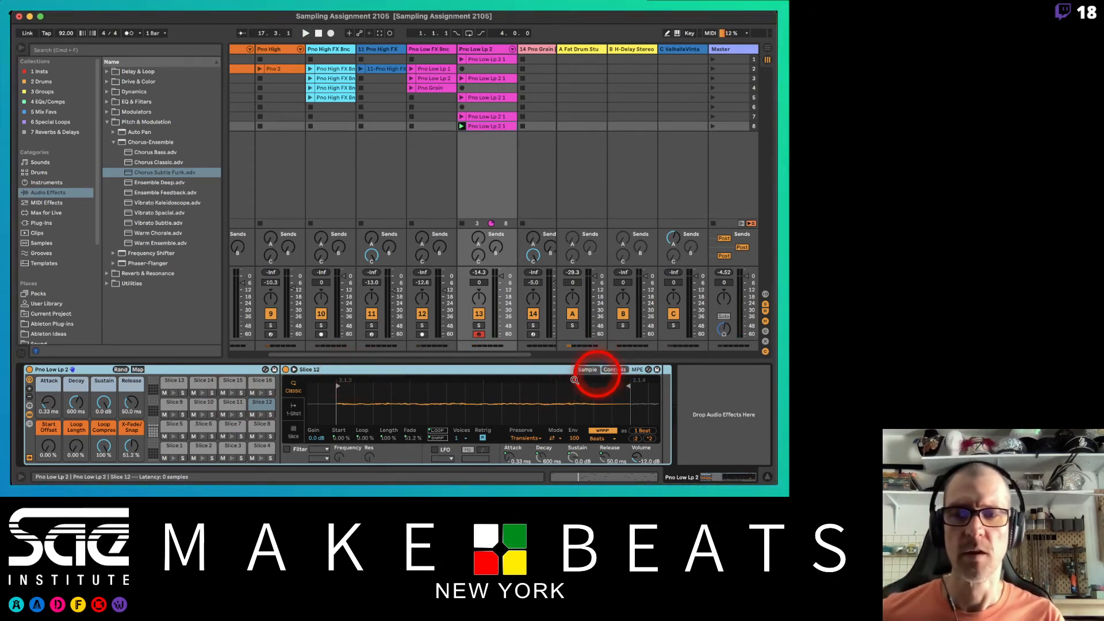
Step: Unmap Slice 12's sample loop Length from the rack's Loop Compress macro
left_click(84, 456)
left_click(73, 445)
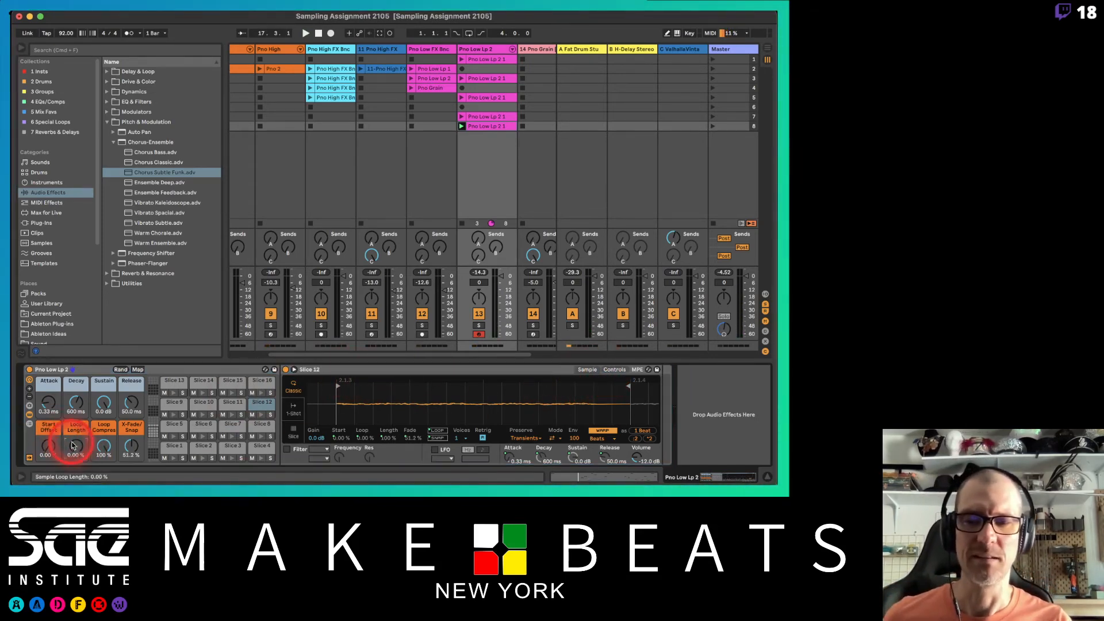
left_click(403, 441)
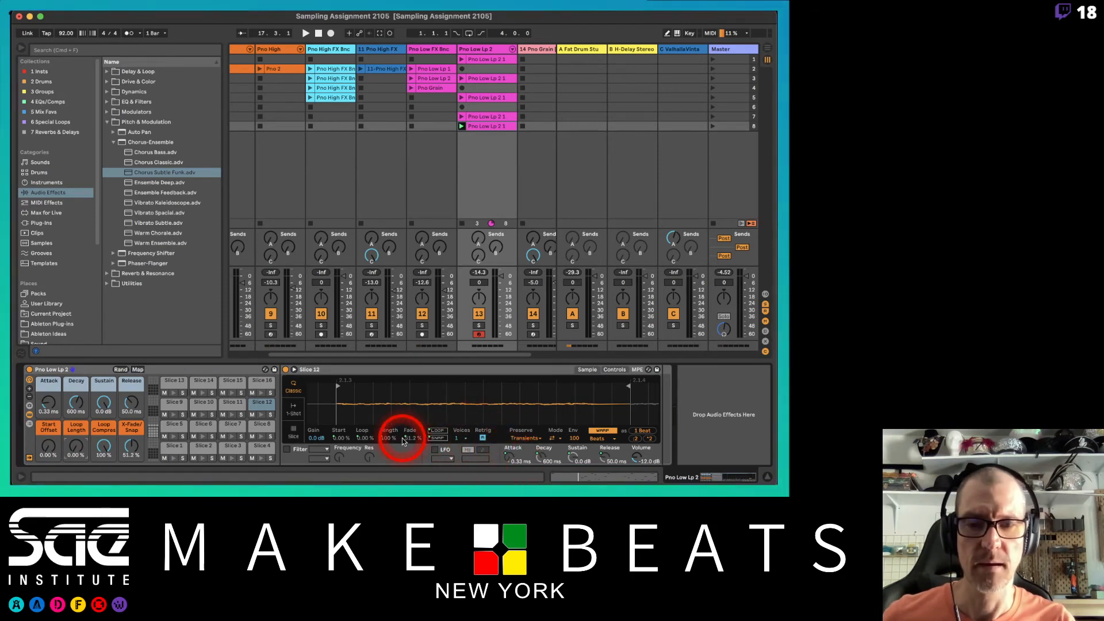
left_click(381, 438)
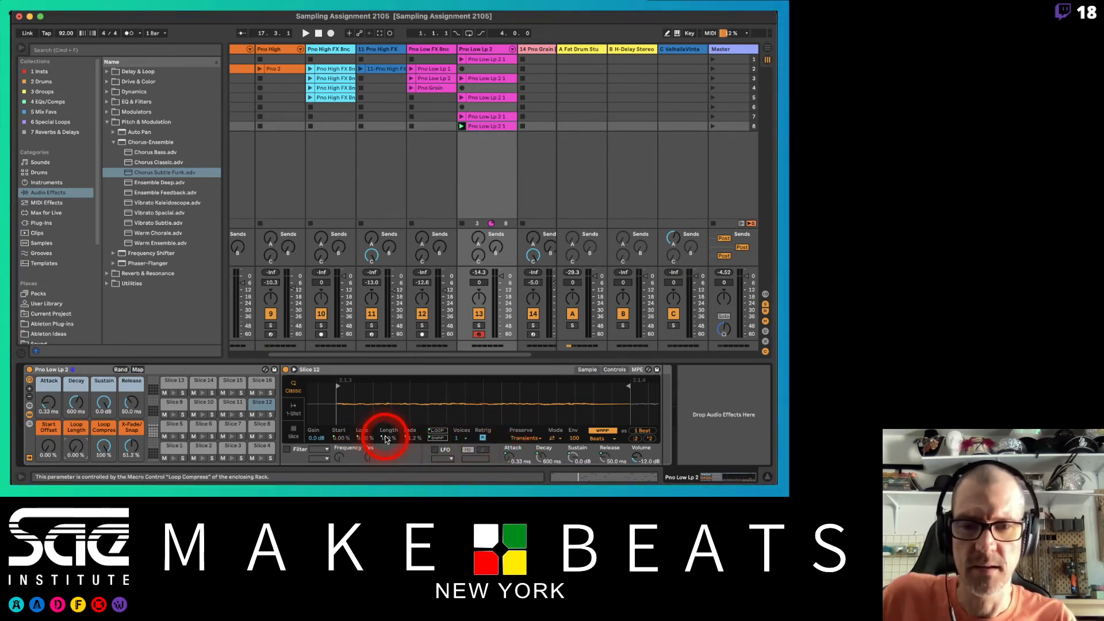
right_click(386, 440)
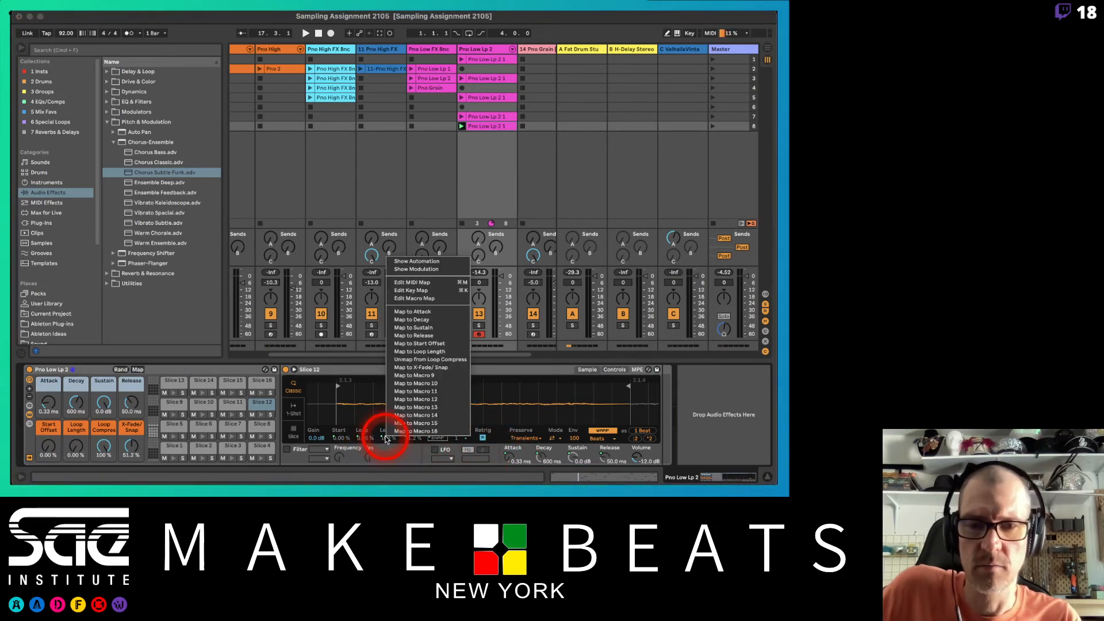
left_click(411, 360)
left_click(383, 435)
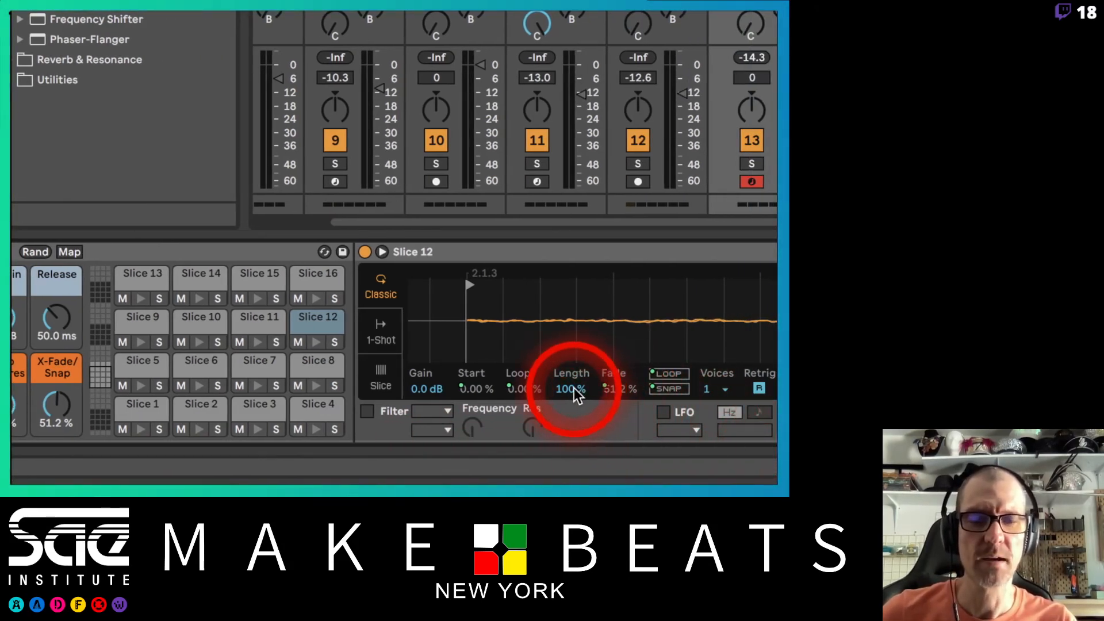
Step: Unmap Slice 1's Length from the Loop Compress macro and copy its value to the sibling slices
left_click(148, 406)
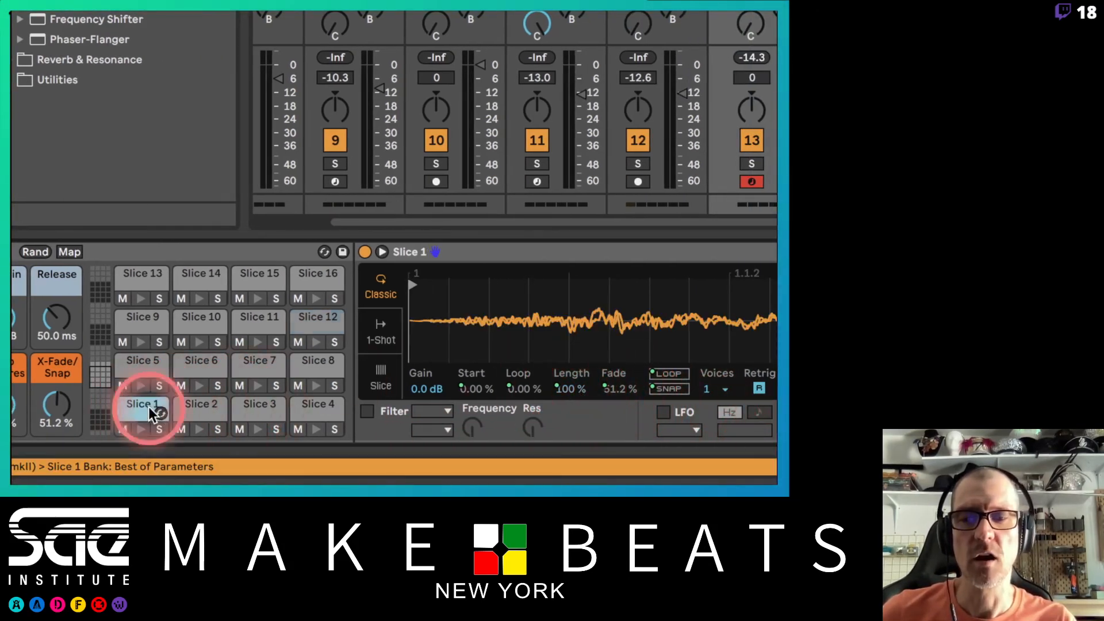
left_click(192, 409)
left_click(190, 365)
left_click(128, 367)
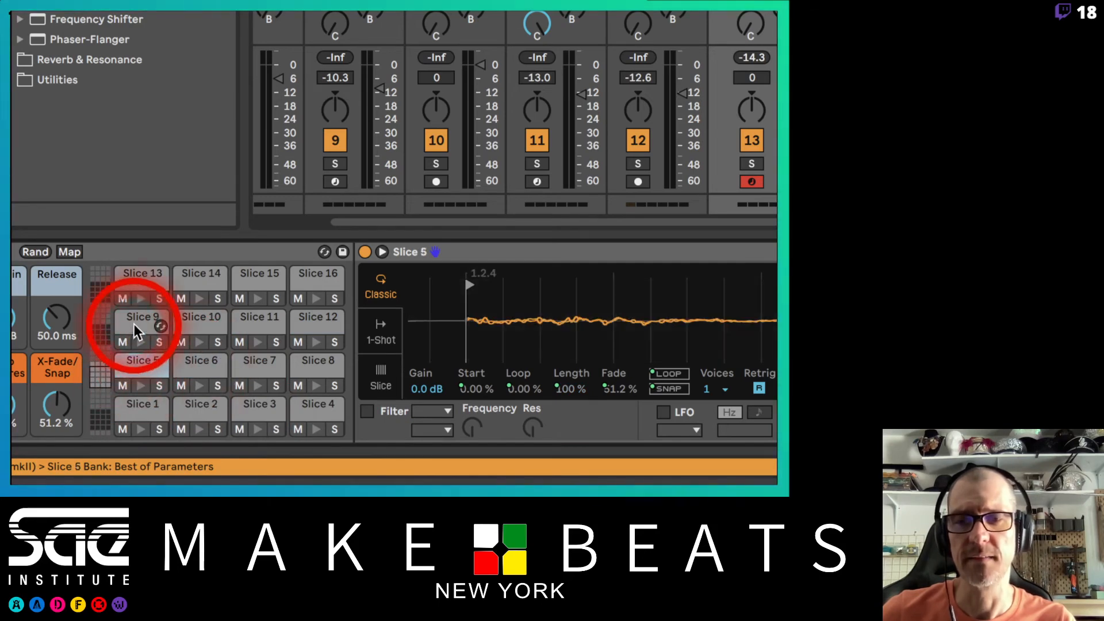
left_click(134, 323)
left_click(183, 327)
left_click(139, 406)
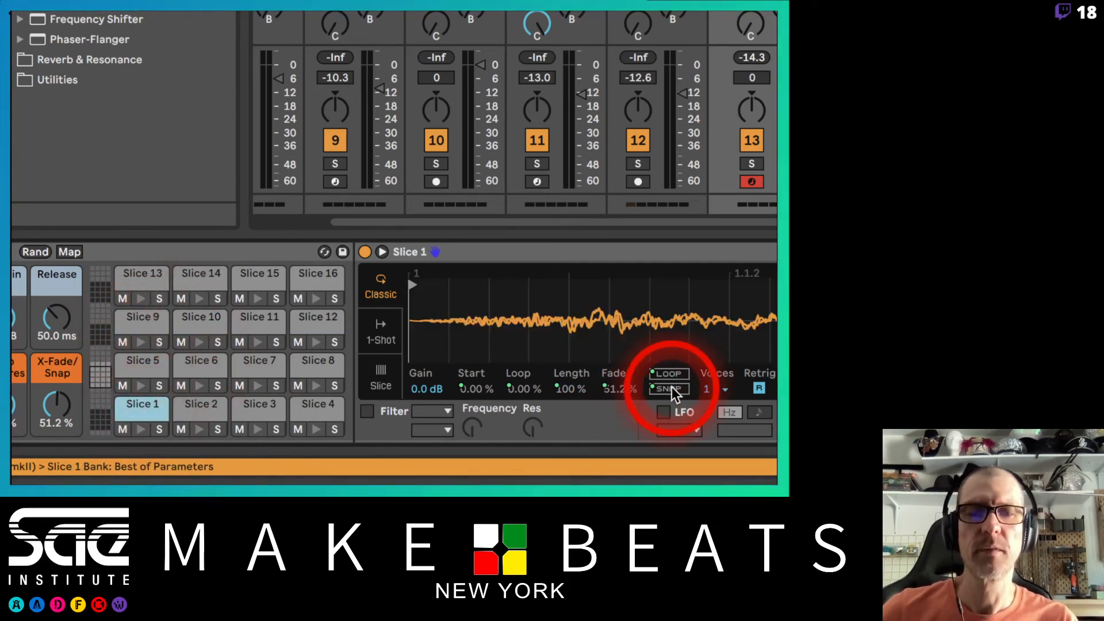
right_click(568, 388)
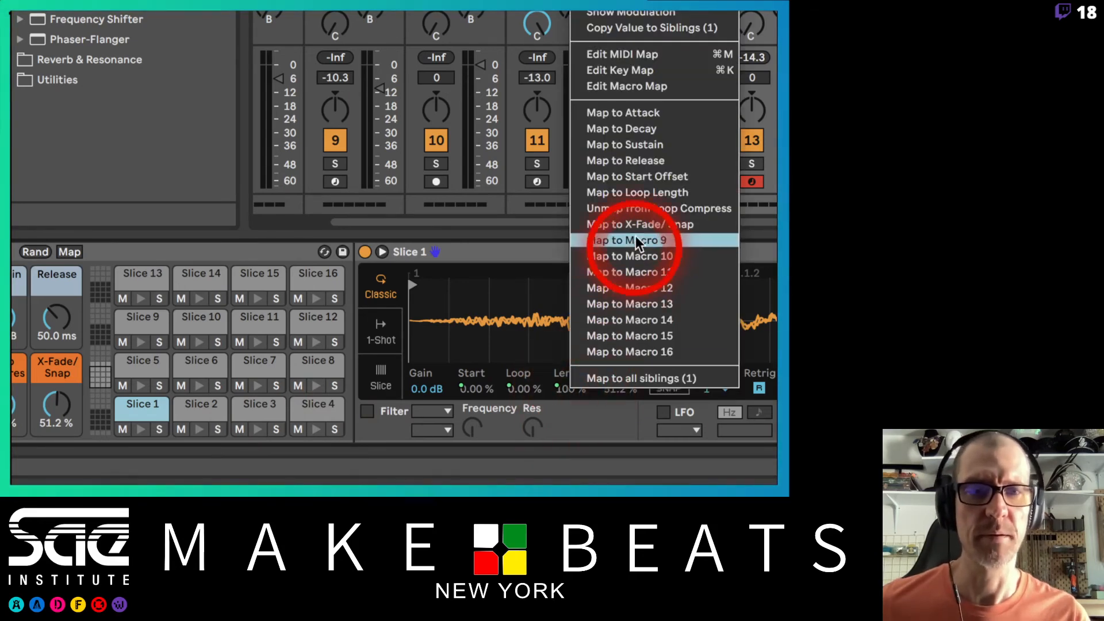
left_click(628, 209)
right_click(567, 387)
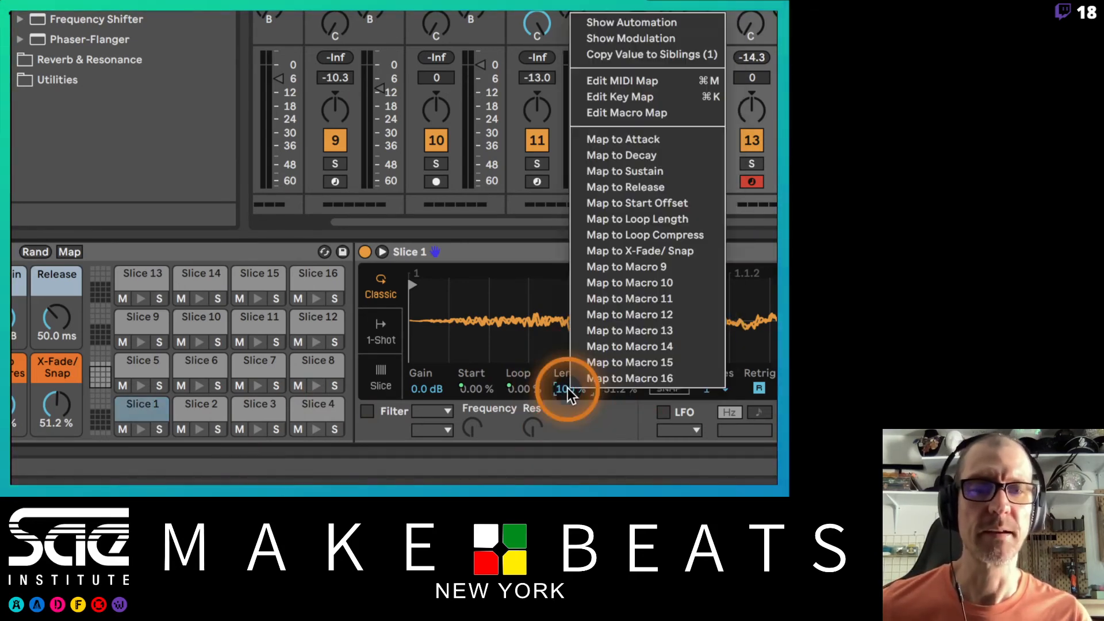
left_click(651, 54)
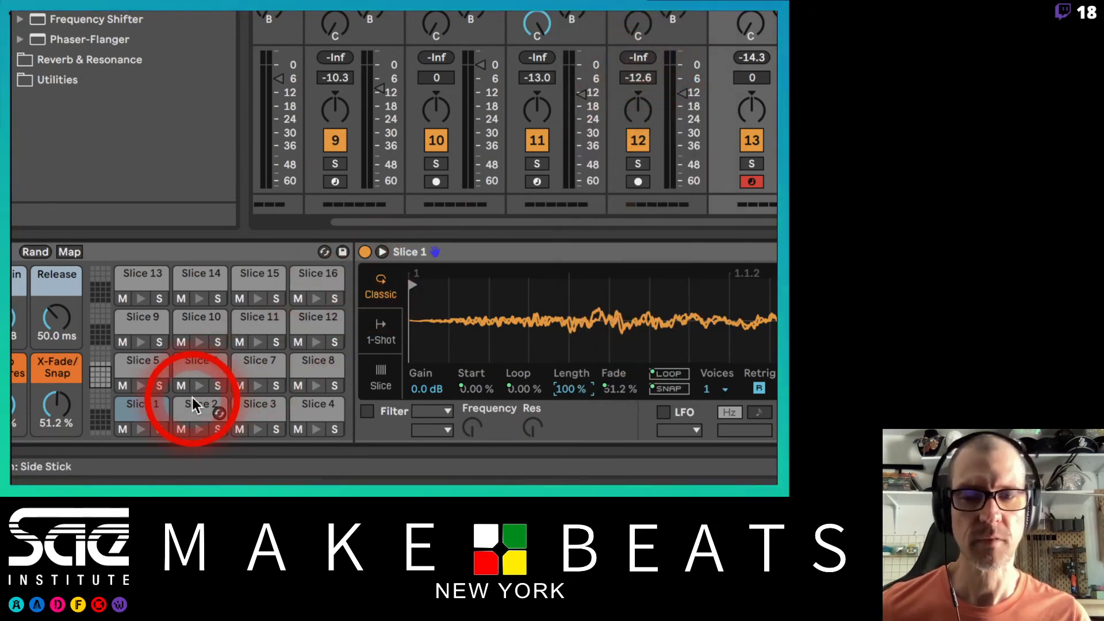
Step: Unmap Slice 2's Length from the Loop Compress macro and copy its value to the sibling slices
left_click(192, 403)
left_click(257, 406)
left_click(316, 406)
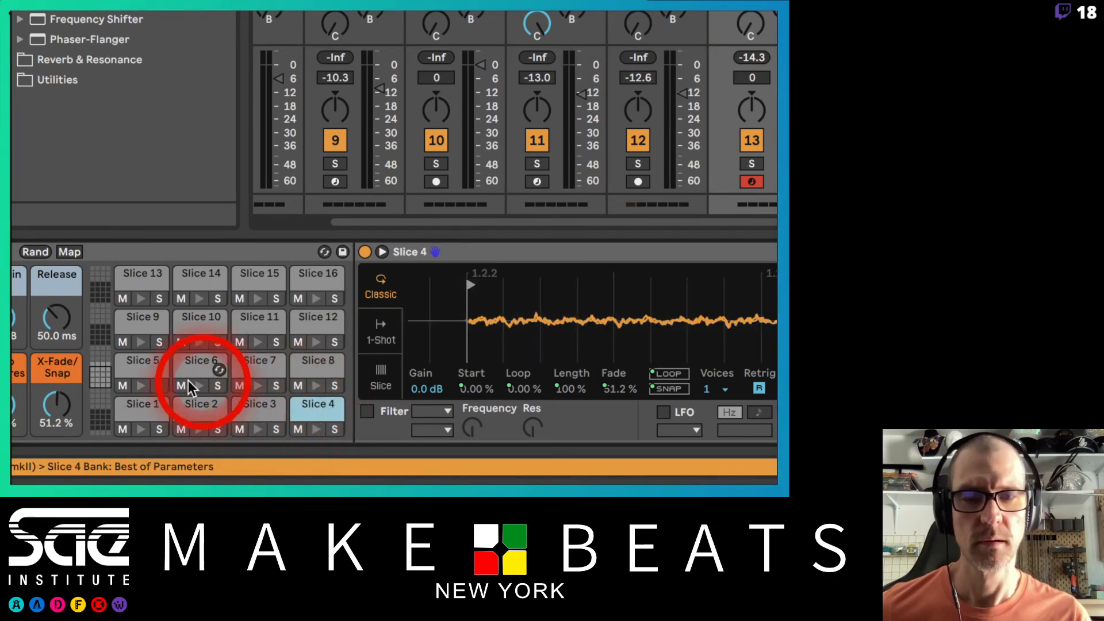
left_click(189, 406)
right_click(188, 406)
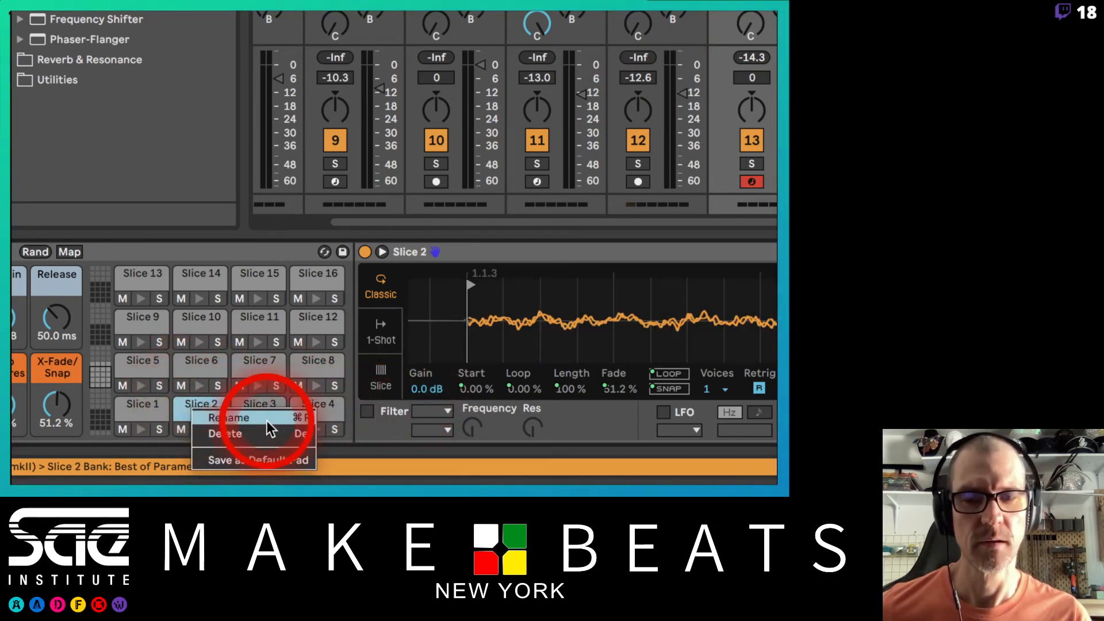
left_click(356, 401)
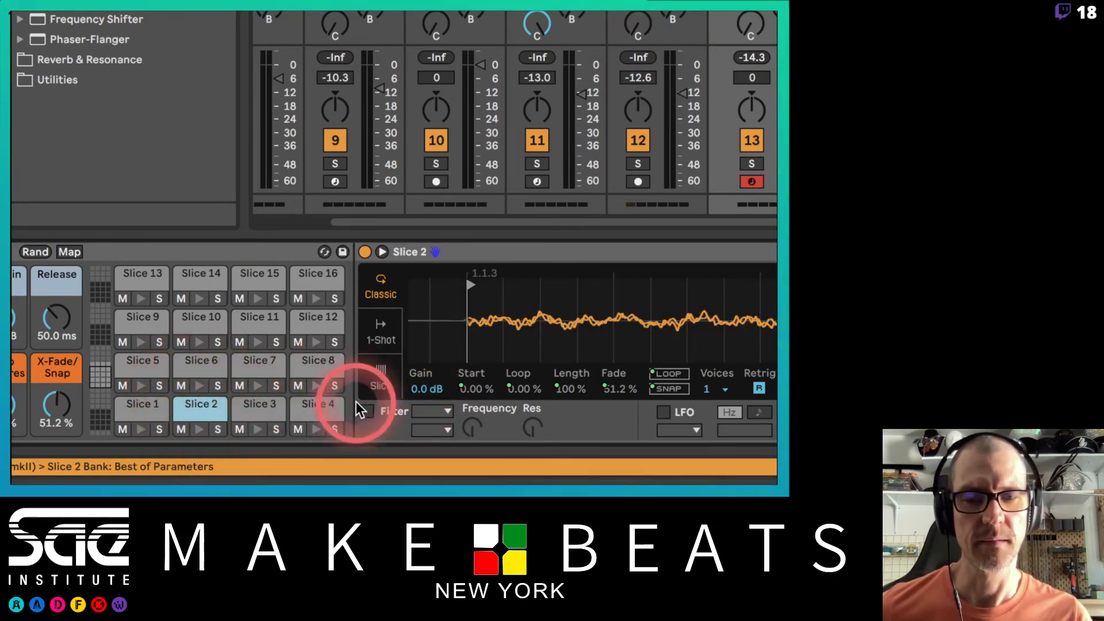
right_click(564, 398)
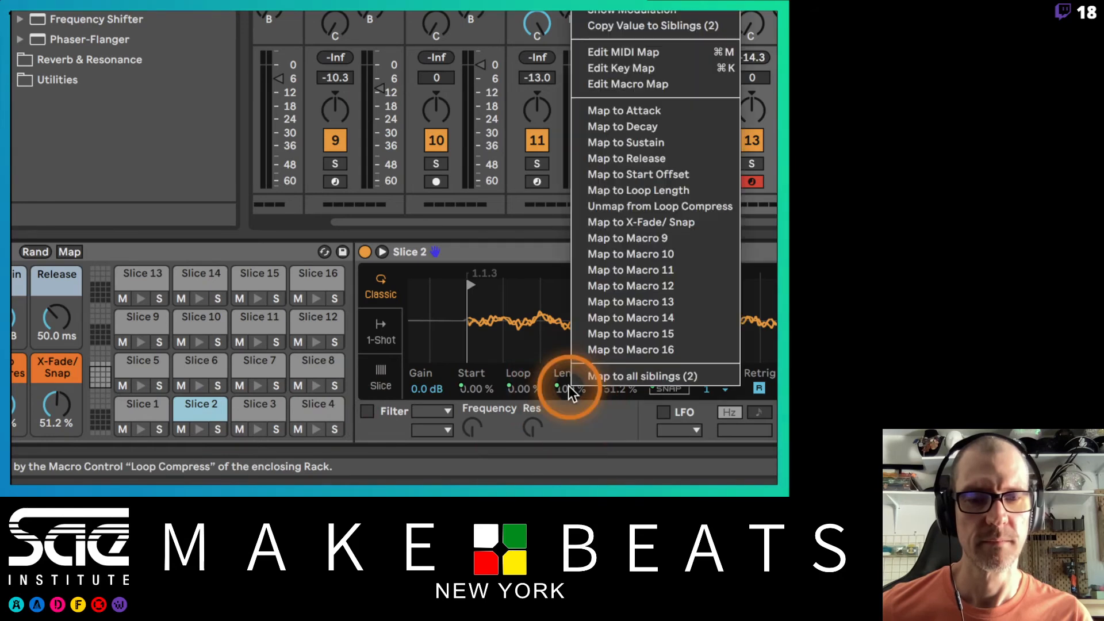
left_click(619, 209)
left_click(209, 414)
left_click(482, 394)
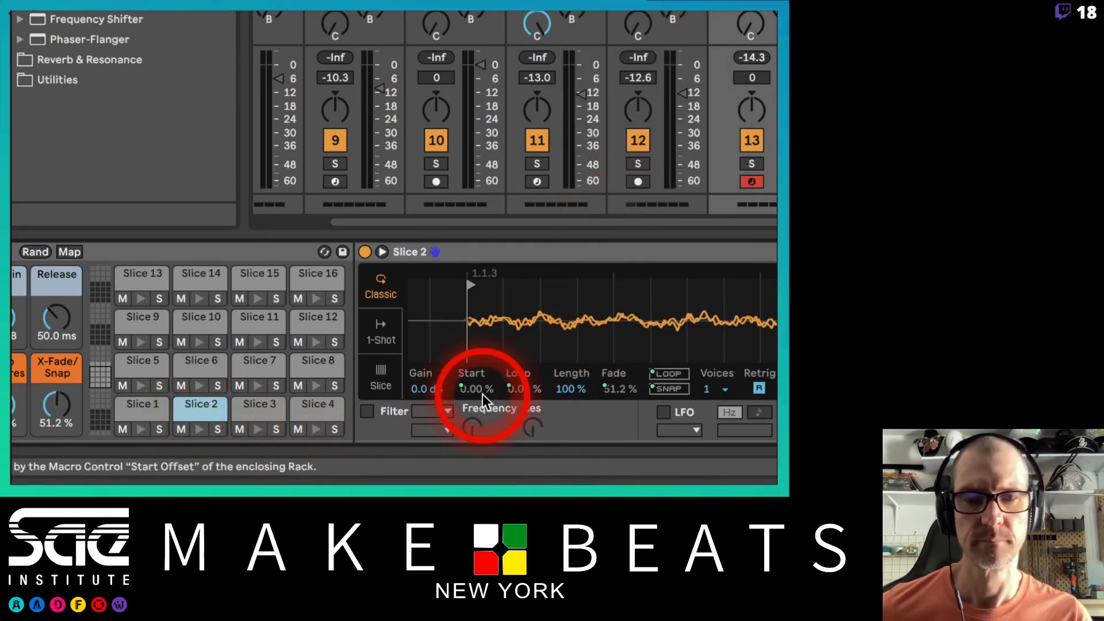
right_click(572, 389)
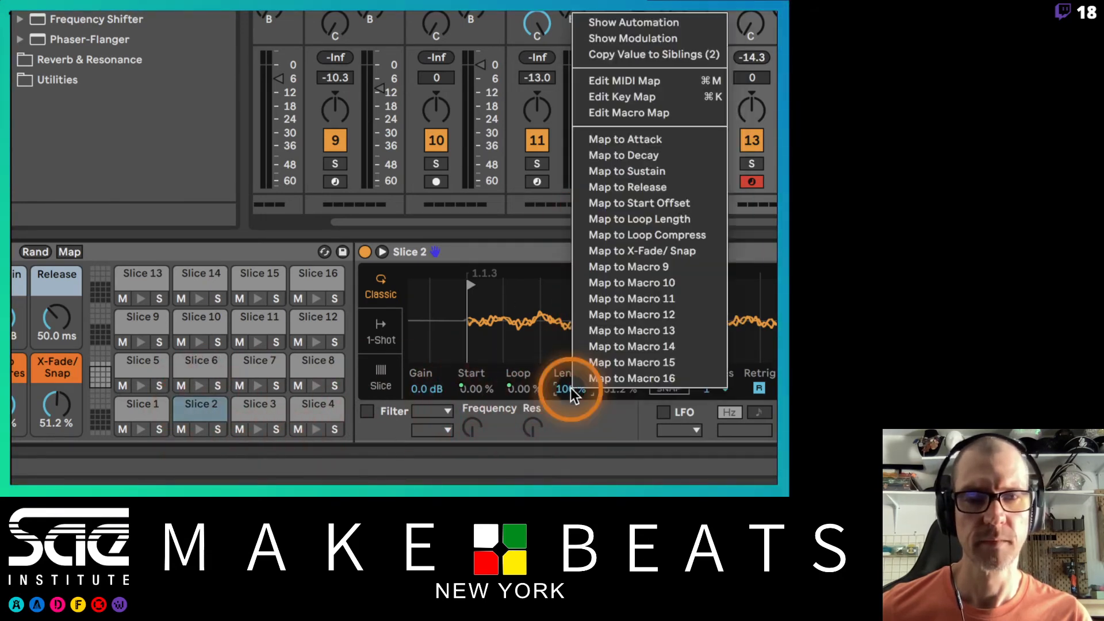
left_click(639, 56)
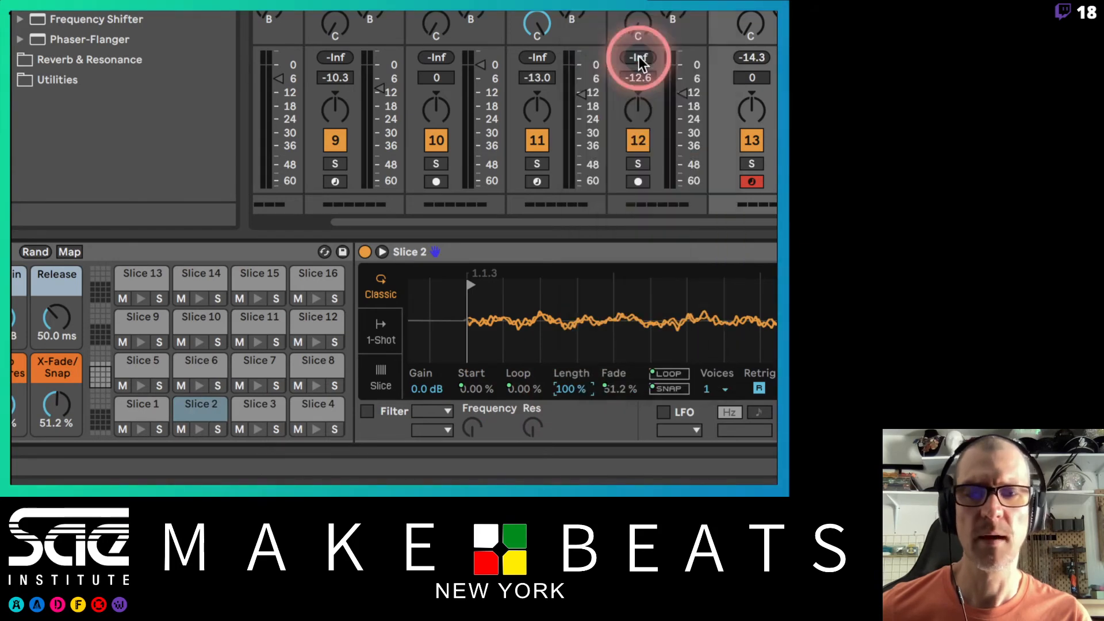
Step: Go through Slices 3 to 16 in the drum rack and examine whether each Length is still macro-mapped
left_click(256, 405)
left_click(305, 404)
left_click(306, 359)
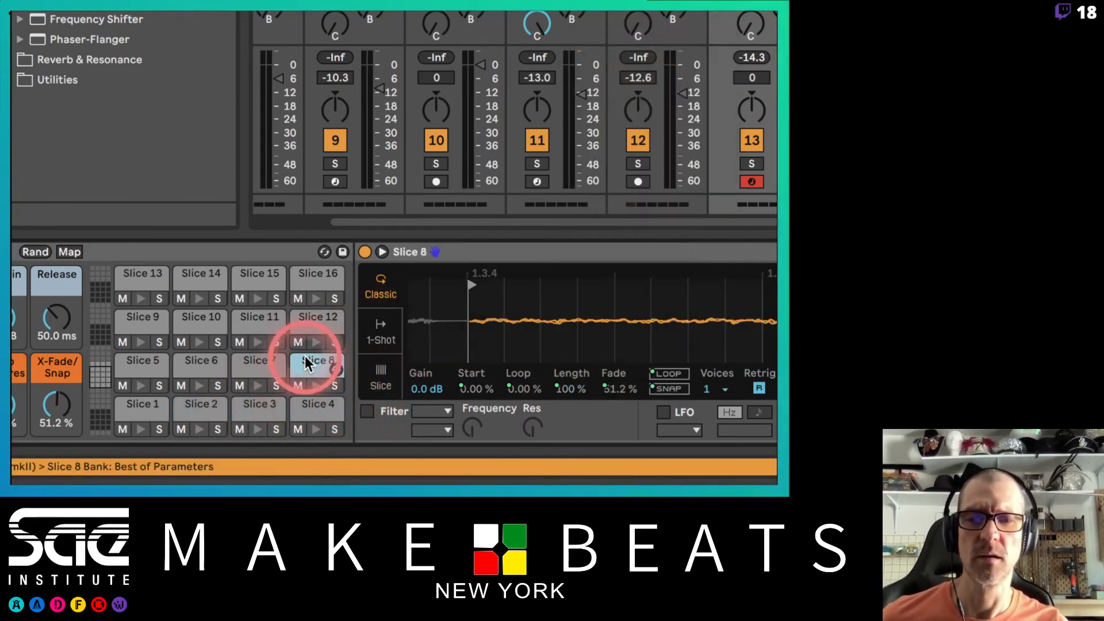
left_click(247, 363)
left_click(243, 325)
left_click(238, 279)
left_click(185, 273)
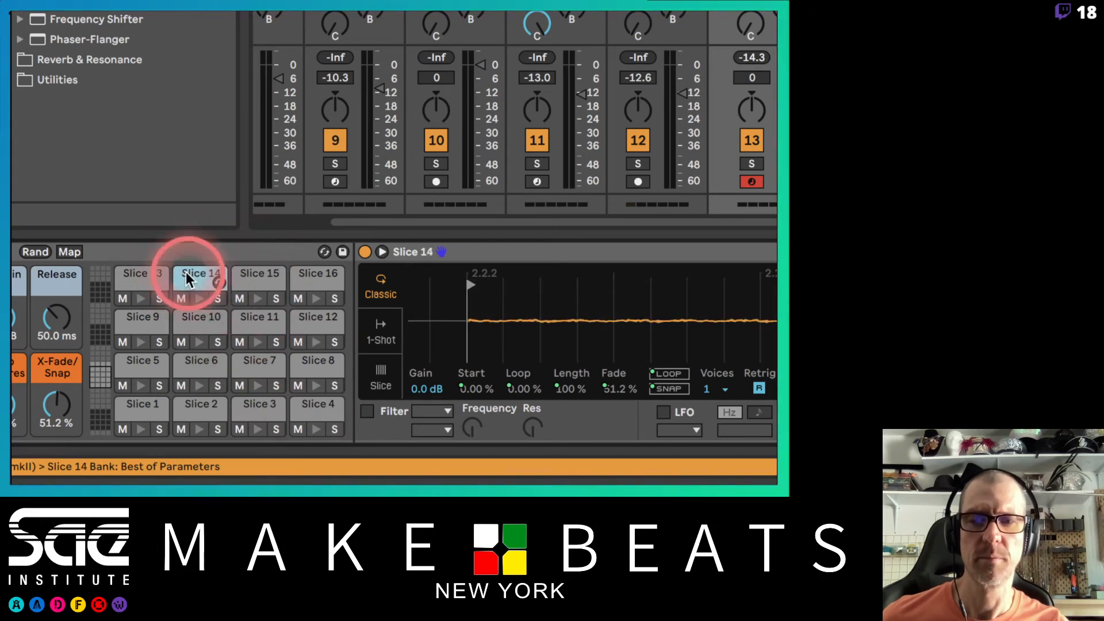
left_click(140, 276)
left_click(141, 321)
left_click(202, 323)
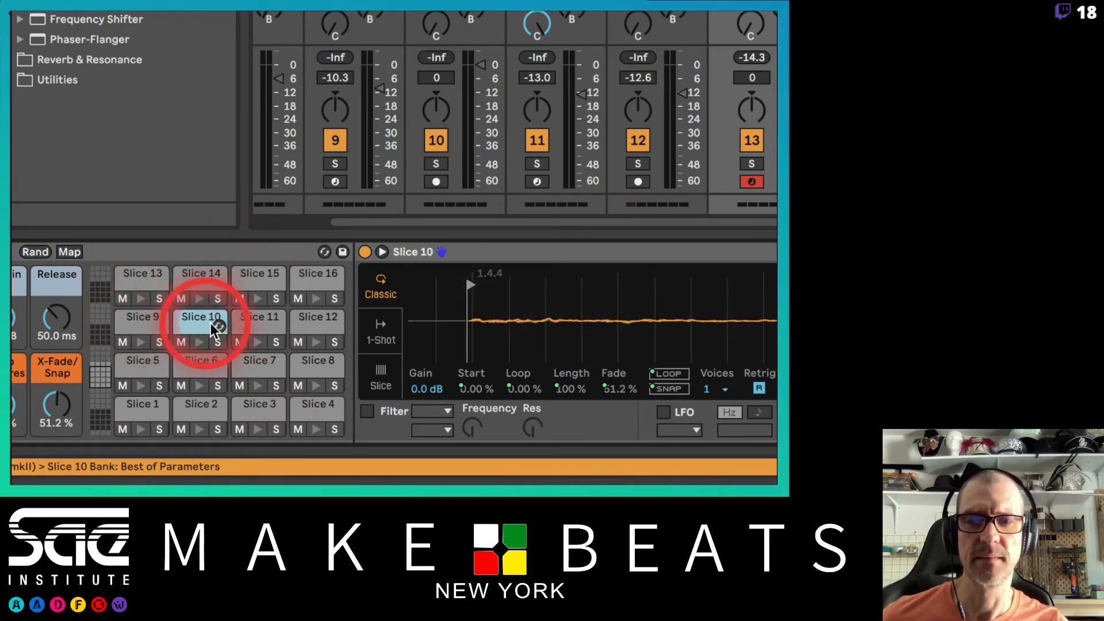
left_click(241, 323)
left_click(306, 320)
left_click(305, 281)
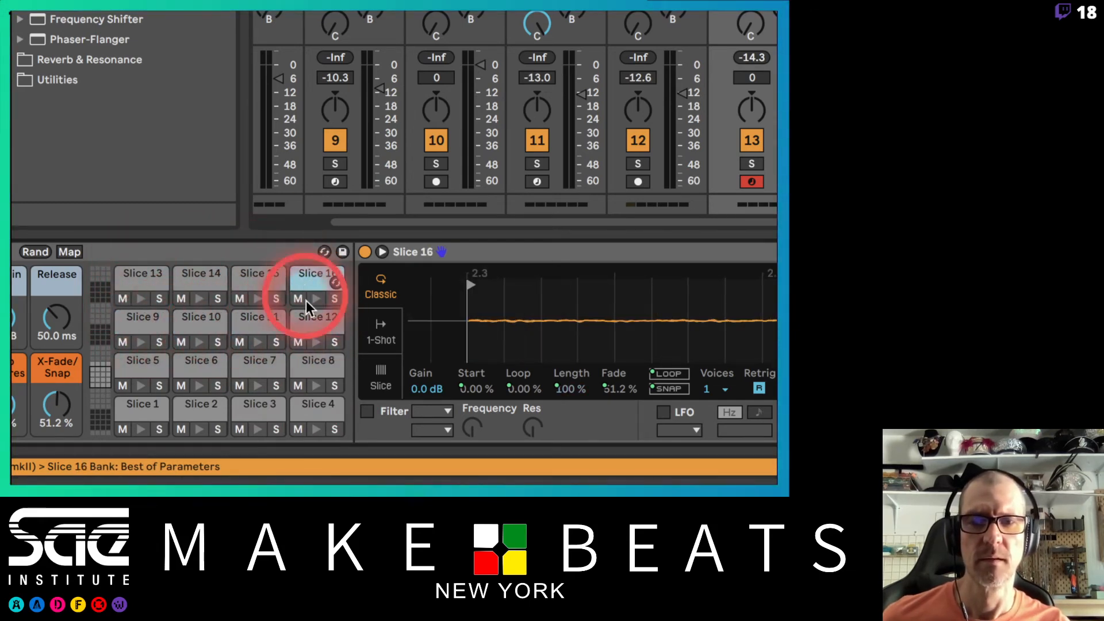
Step: Recheck the lower slices, including Slices 1, 2, 5, 6, 7 and 8, and compare their Length mappings and waveforms with Slice 10
left_click(313, 364)
left_click(264, 364)
left_click(190, 368)
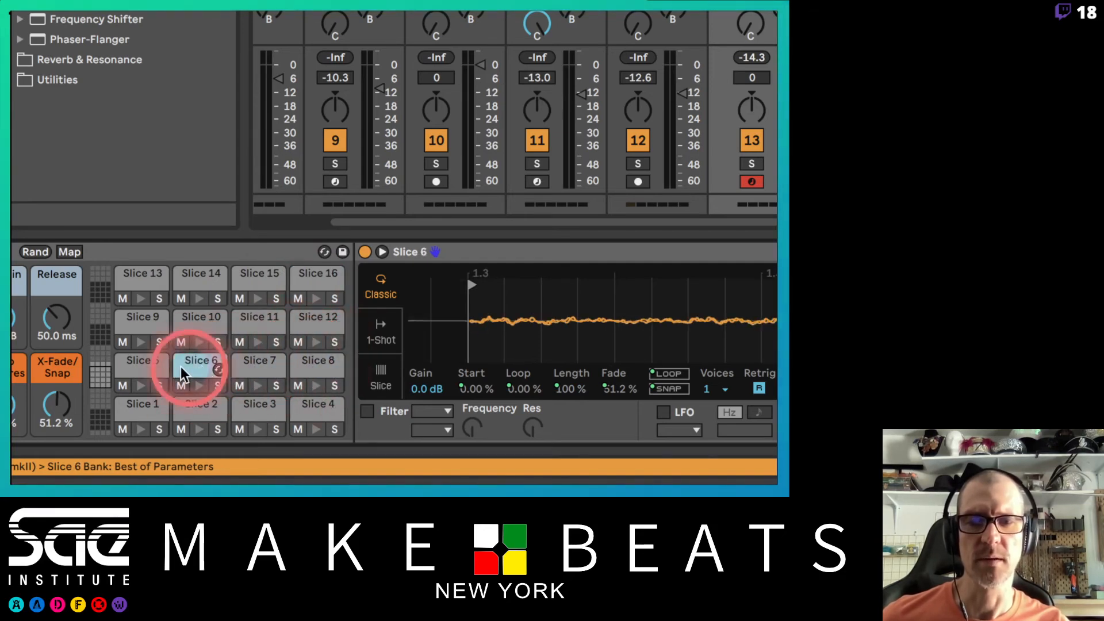
left_click(138, 375)
left_click(143, 405)
left_click(184, 402)
left_click(143, 406)
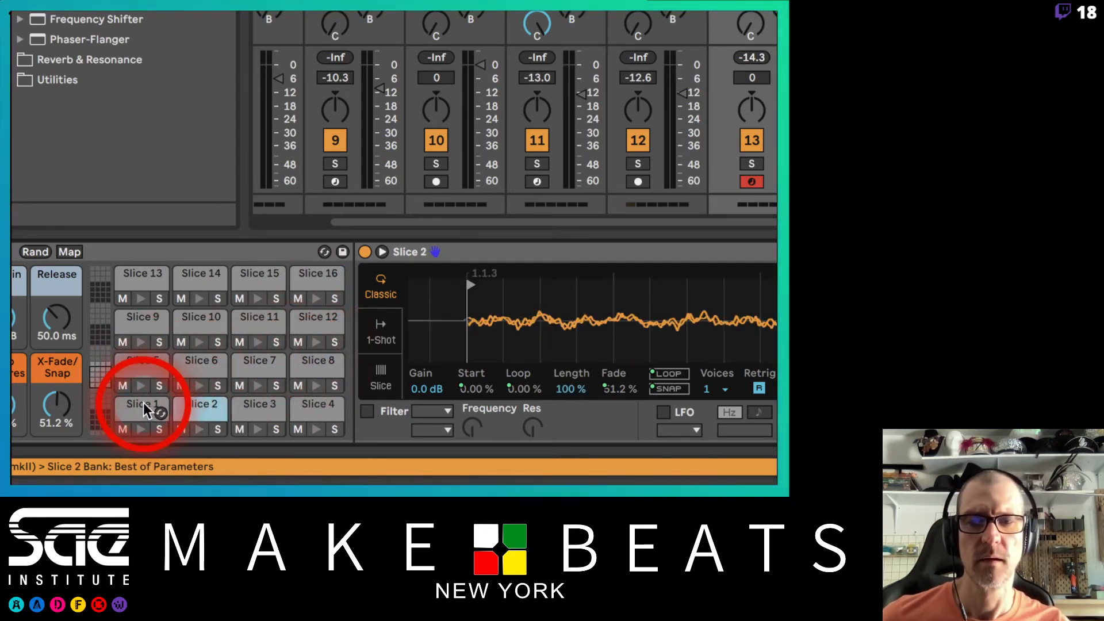
left_click(138, 362)
left_click(190, 361)
left_click(152, 322)
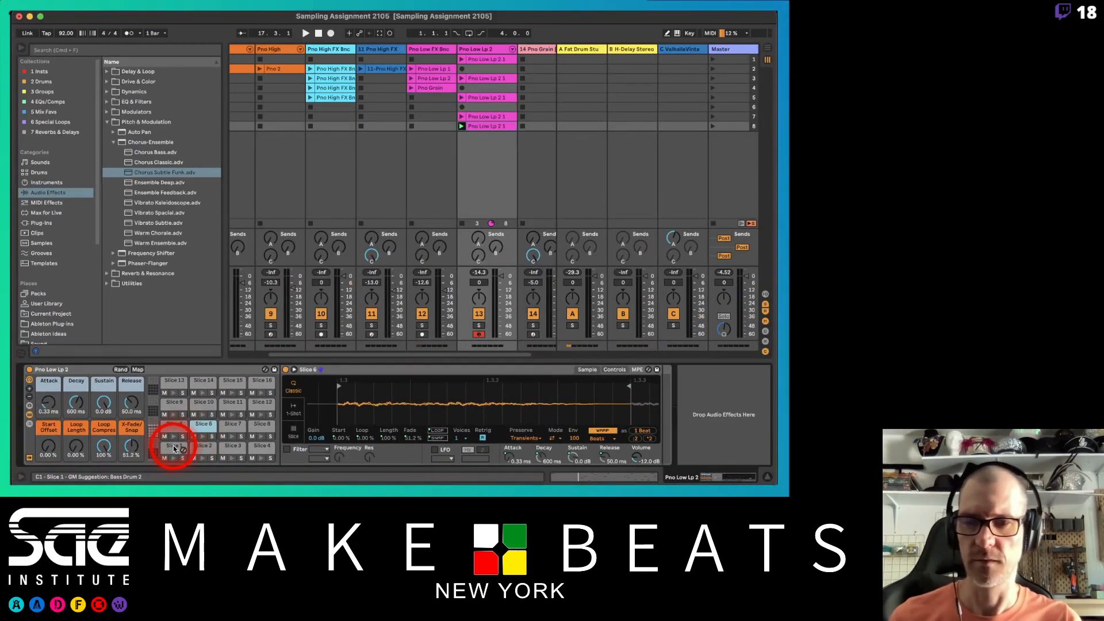
left_click(143, 410)
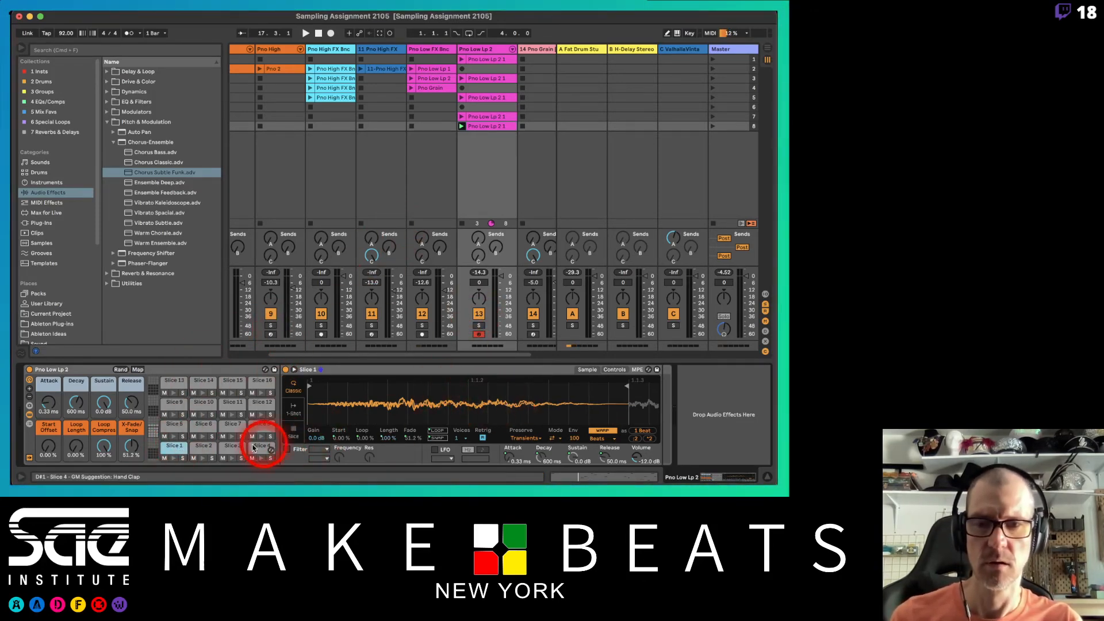
left_click(198, 426)
left_click(198, 405)
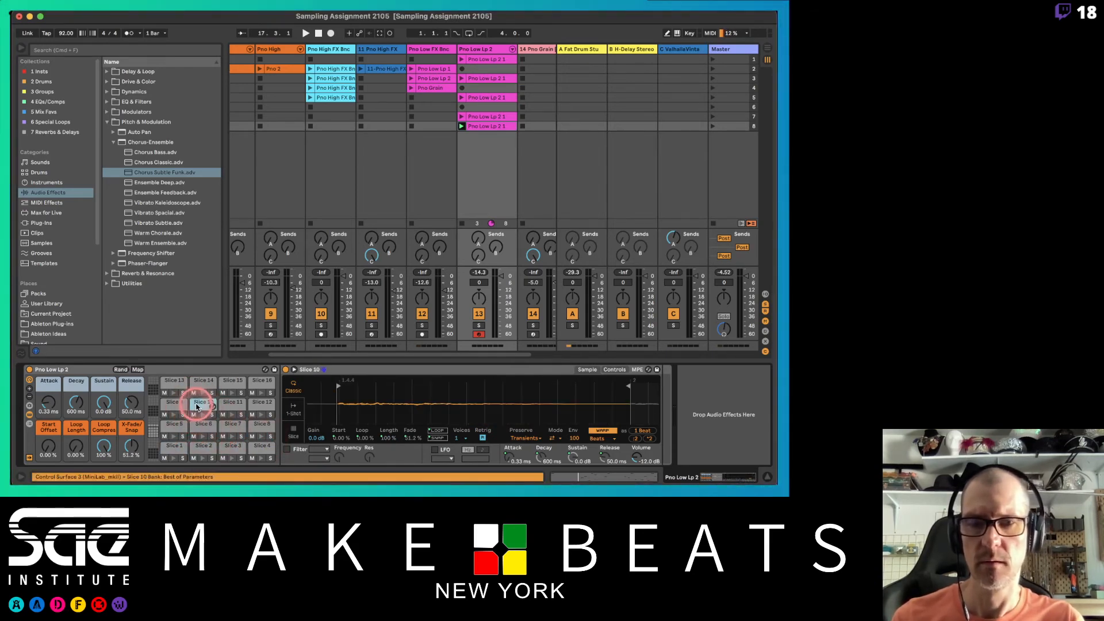
Step: Compare the Length settings and waveforms of Slices 11, 15, 12 and 4 in the drum rack
left_click(228, 405)
left_click(226, 387)
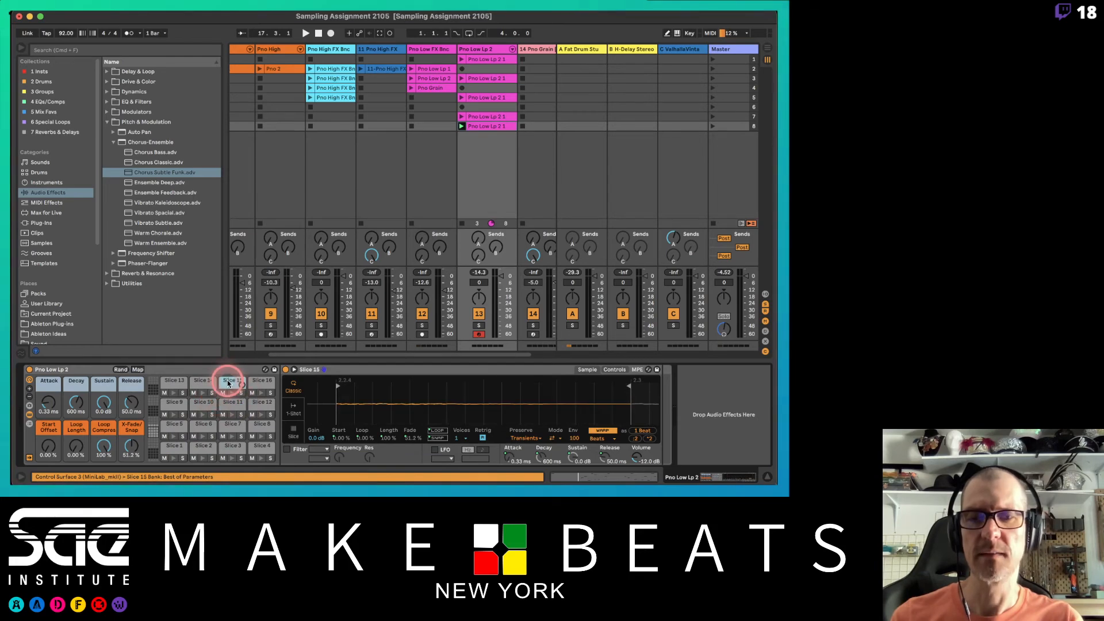
left_click(262, 402)
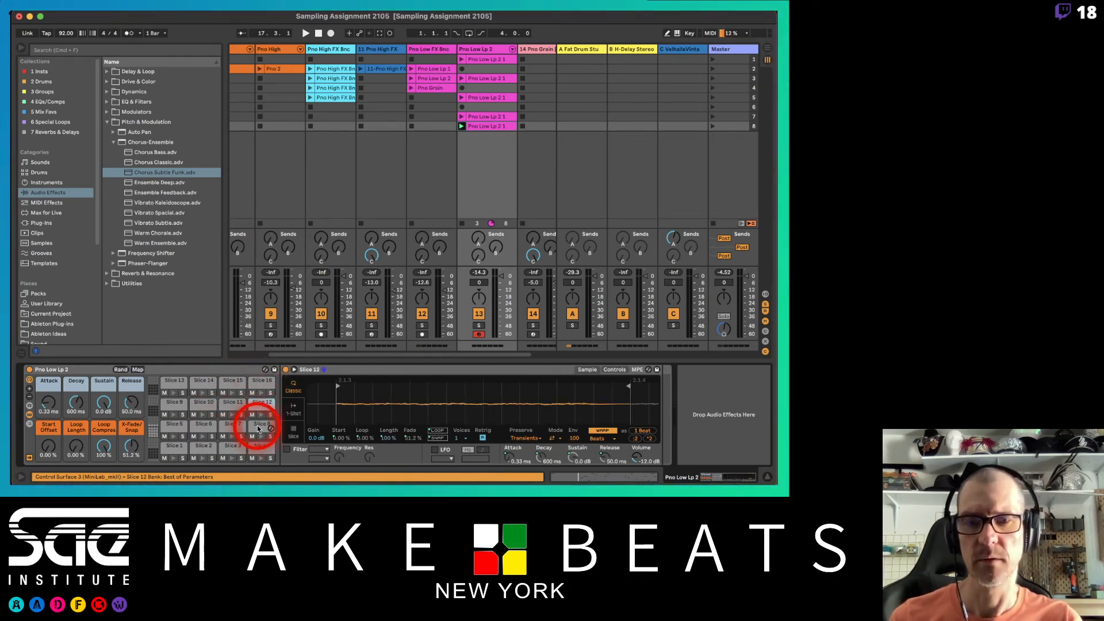
left_click(260, 447)
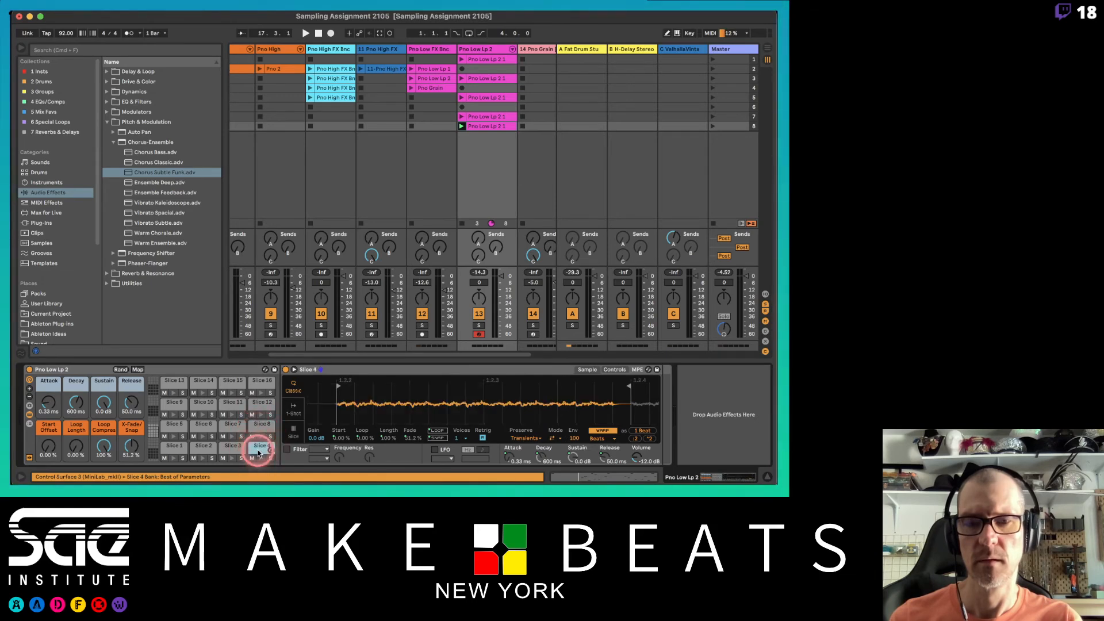
Step: Unmap Slice 1's Length from the Loop Compress macro and check its mapping options
left_click(182, 451)
left_click(373, 451)
right_click(393, 440)
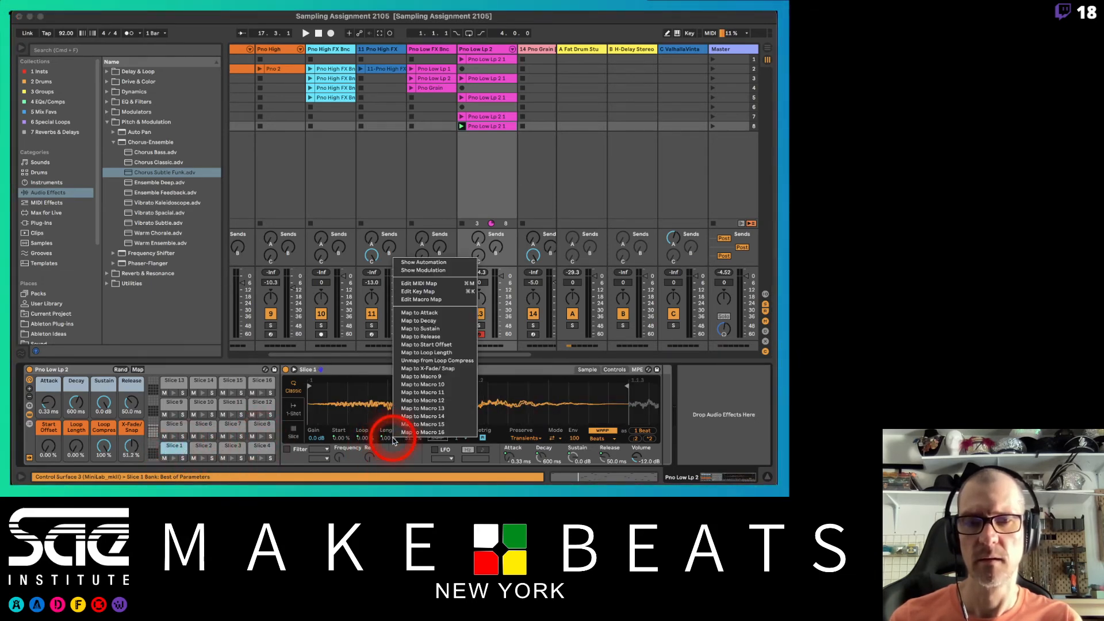
left_click(391, 439)
right_click(388, 440)
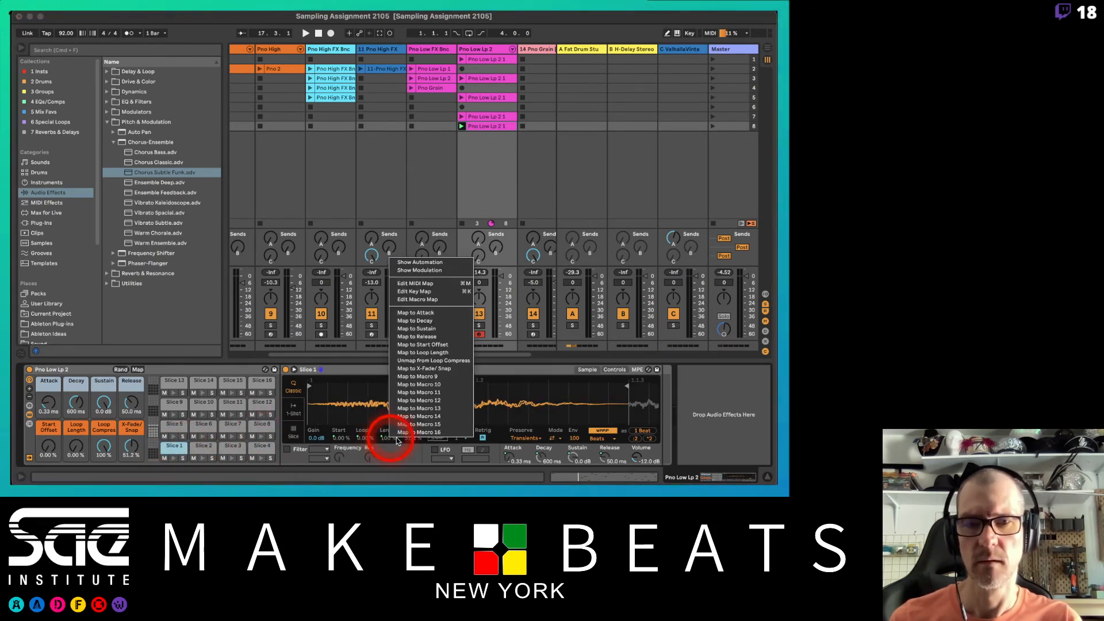
left_click(415, 361)
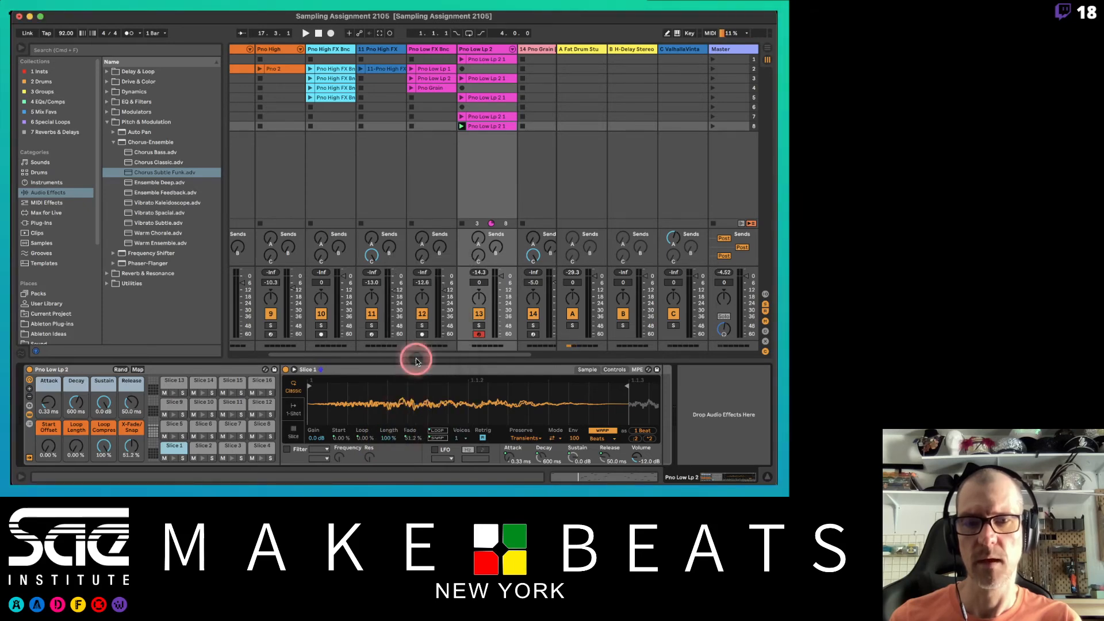
right_click(389, 440)
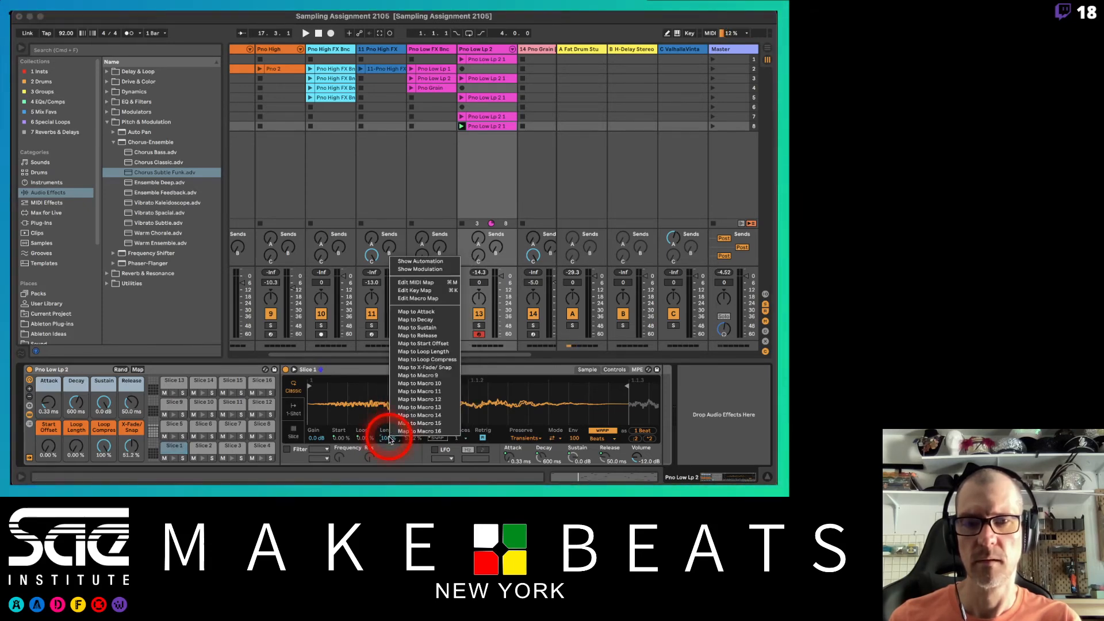
left_click(388, 440)
right_click(385, 440)
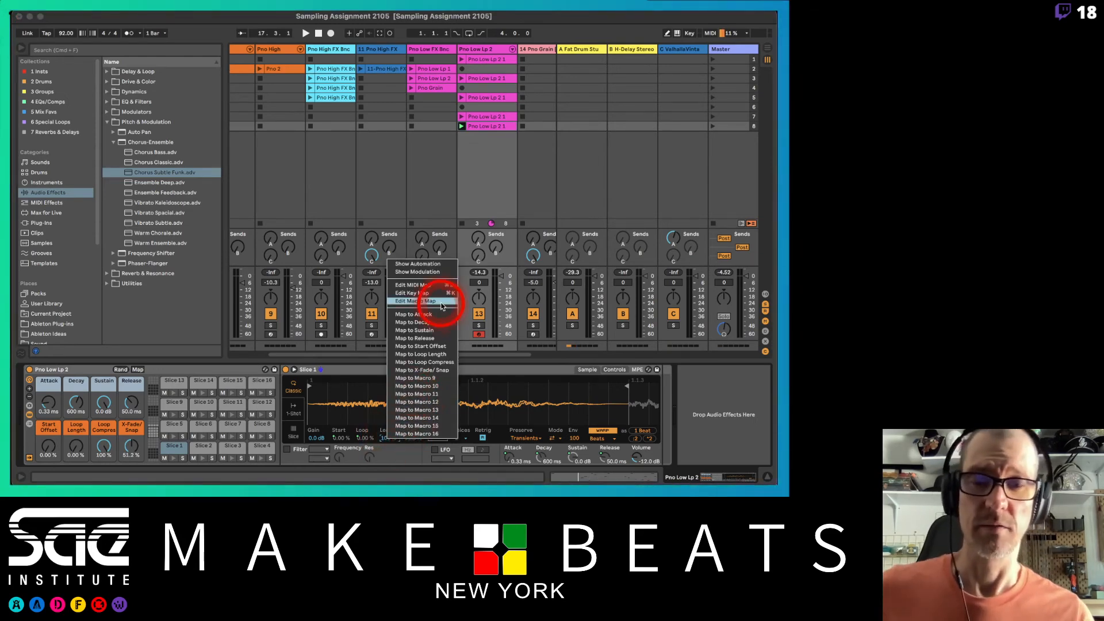
left_click(372, 412)
Step: Unmap Slice 2's Length from the Loop Compress macro and check its mapping options
left_click(203, 445)
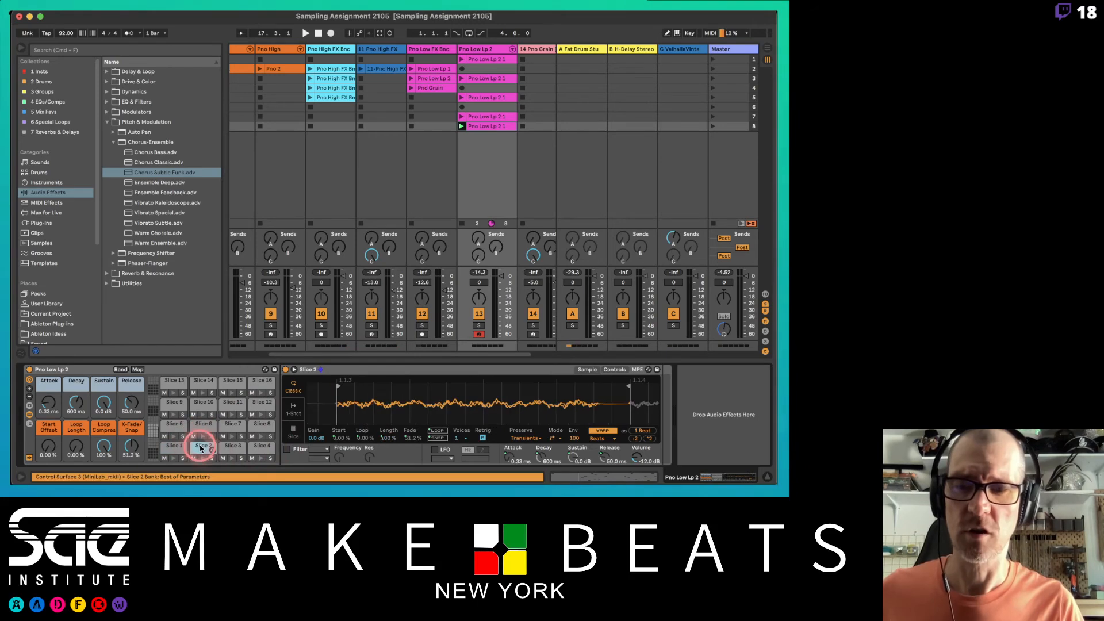
right_click(385, 440)
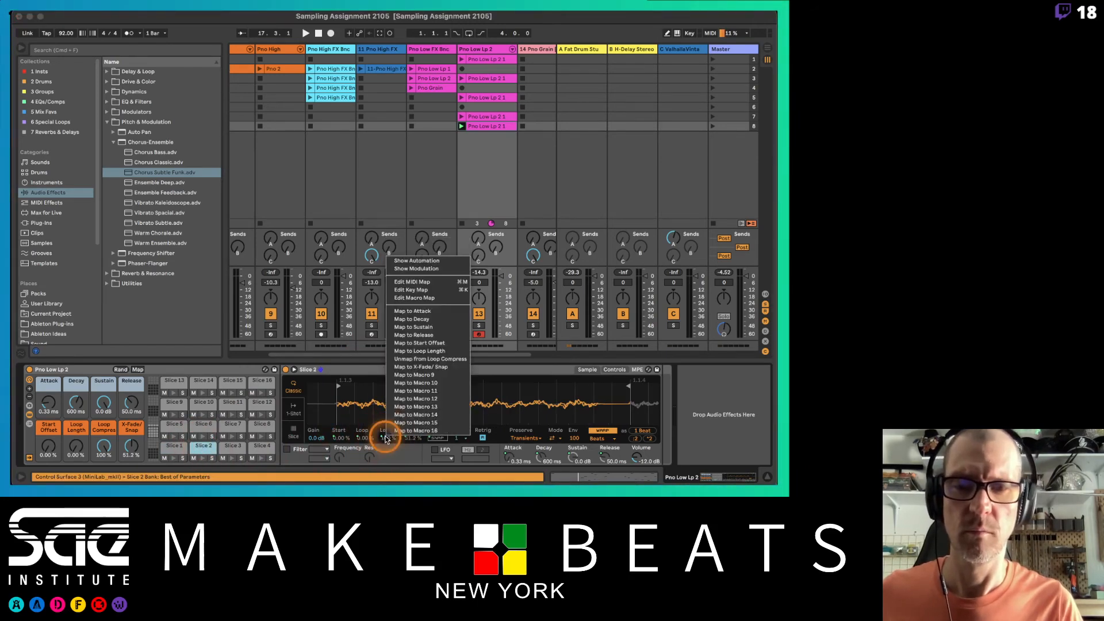
left_click(418, 359)
left_click(386, 448)
right_click(390, 440)
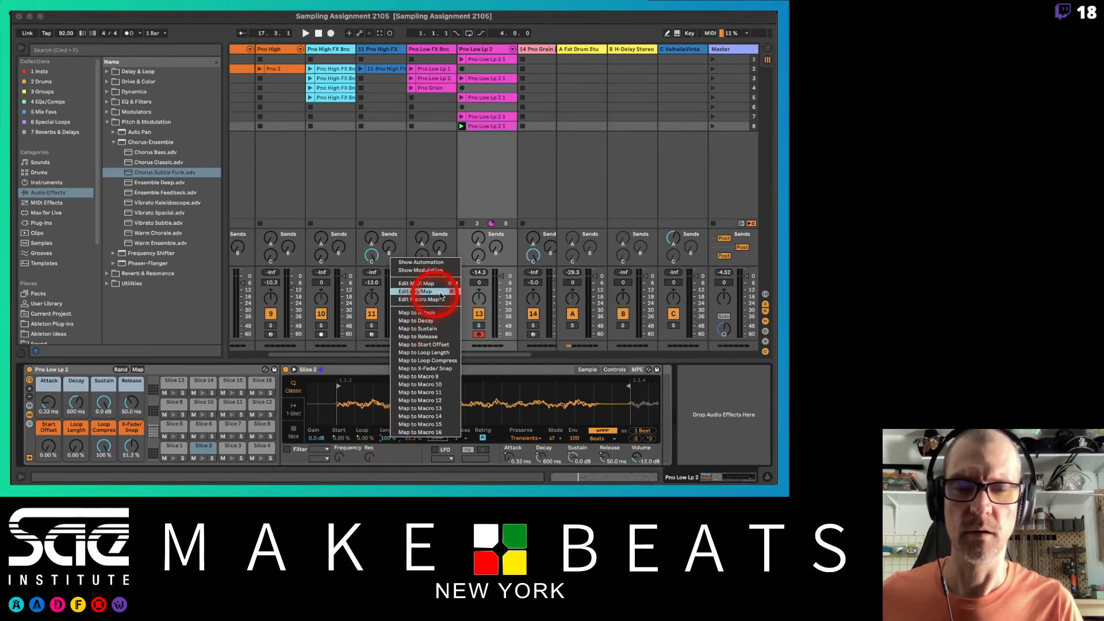
left_click(489, 366)
left_click(76, 428)
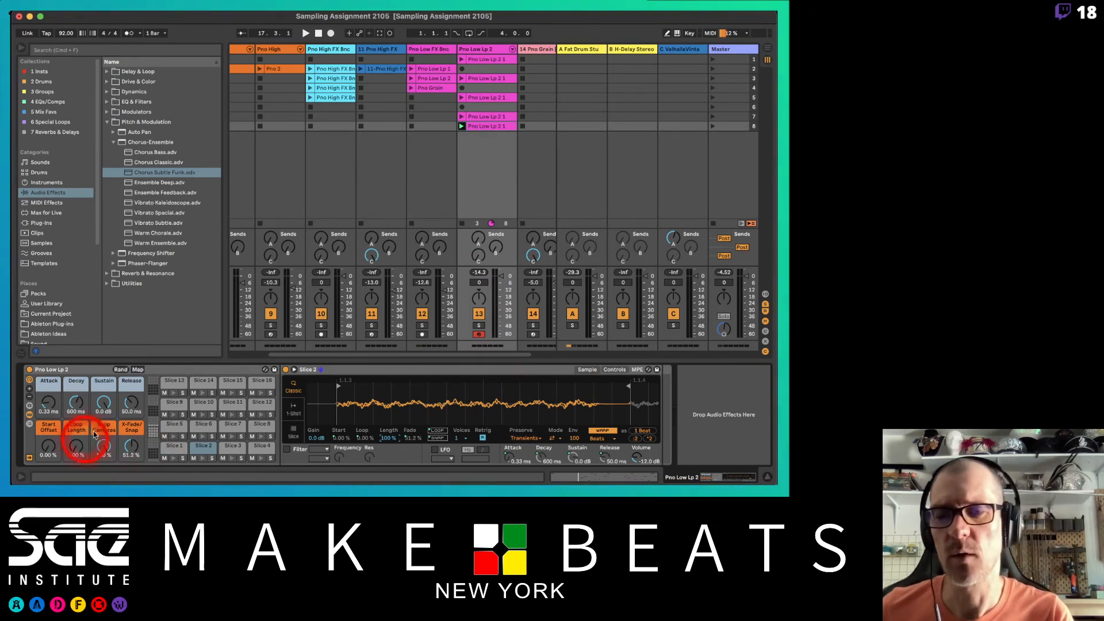
Step: Unmap the Length of Slice 3 and Slice 4 from the Loop Compress macro
right_click(229, 447)
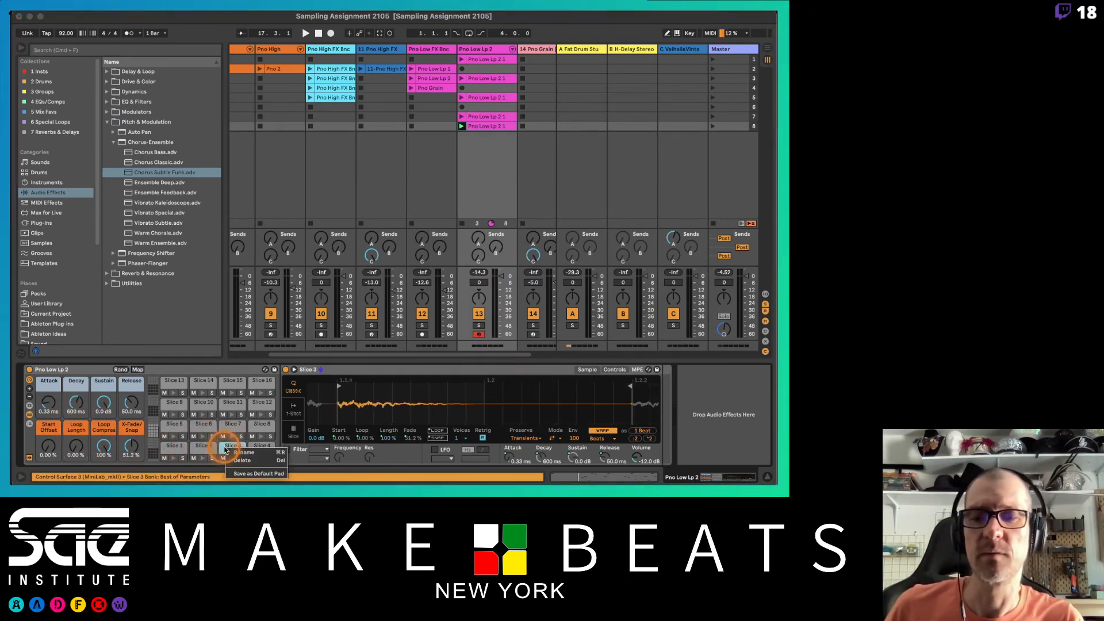
left_click(394, 438)
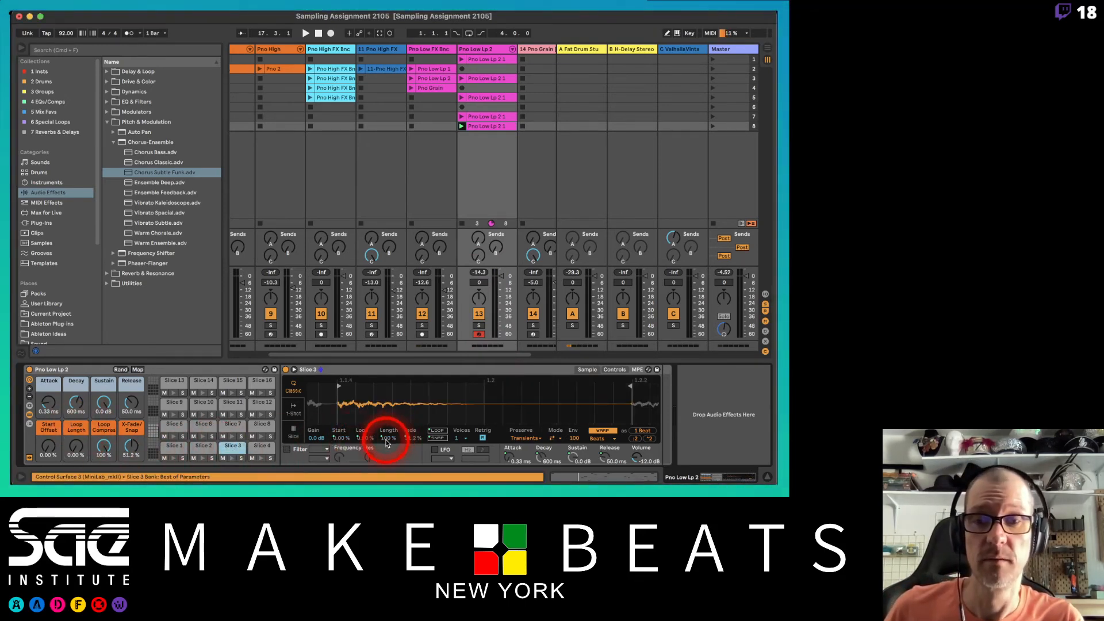
right_click(387, 442)
left_click(418, 350)
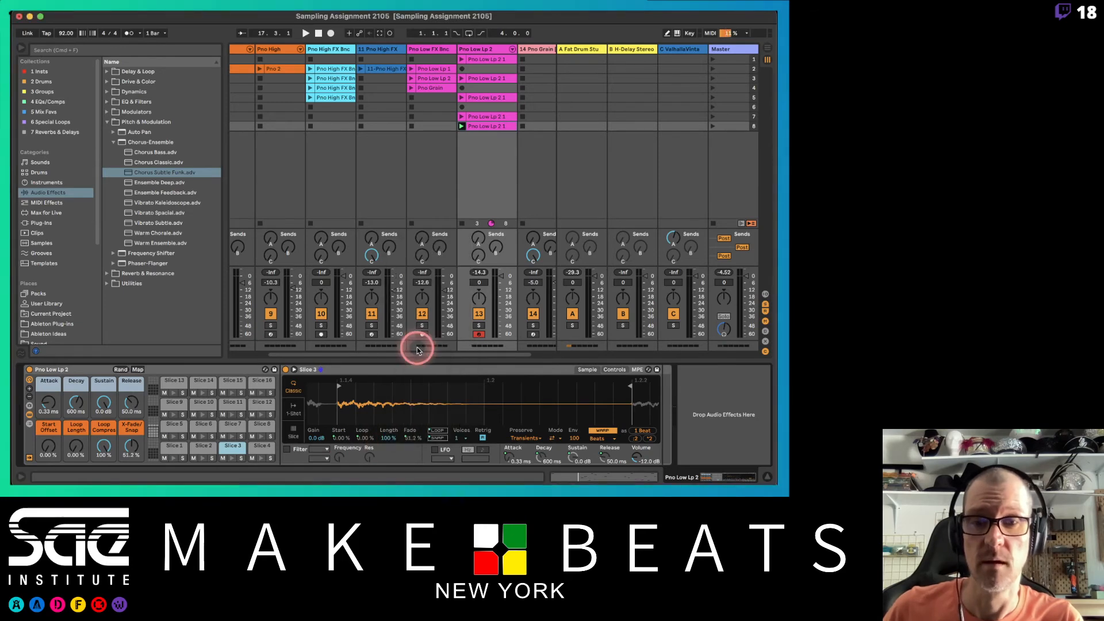
left_click(256, 449)
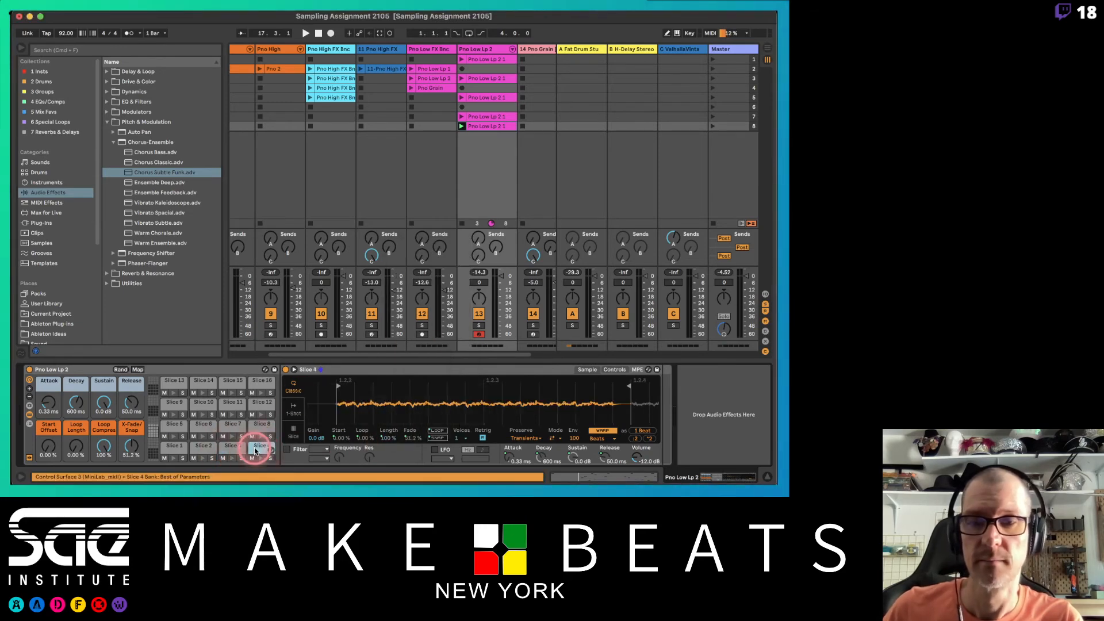
right_click(387, 438)
left_click(415, 348)
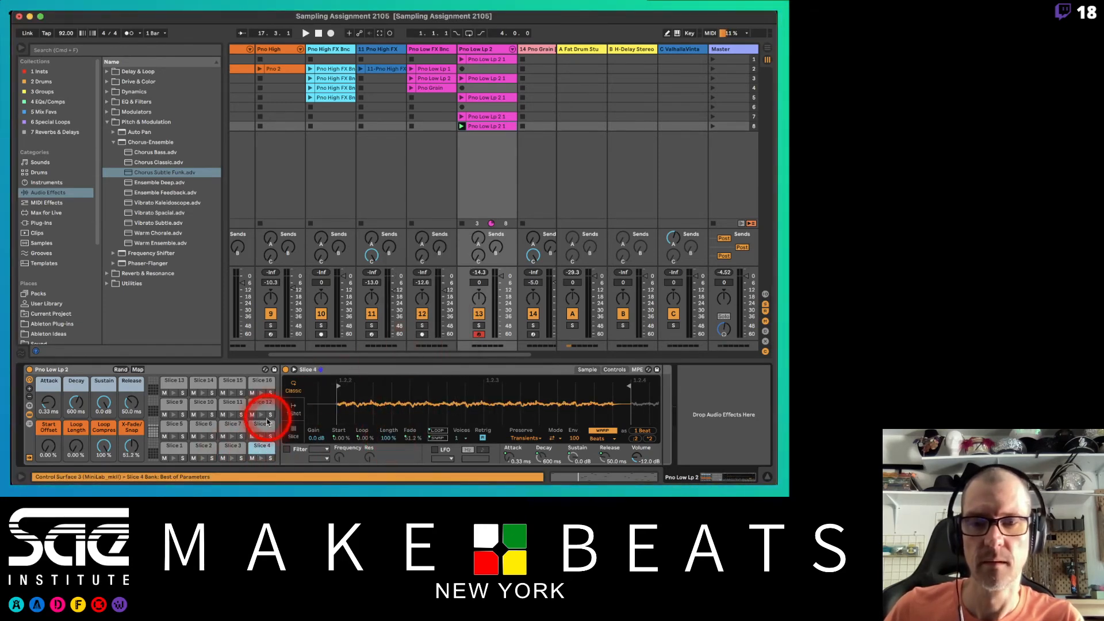
Step: Compare Slice 5 with Slice 4, and copy Slice 4's Length value to its sibling slices
left_click(171, 428)
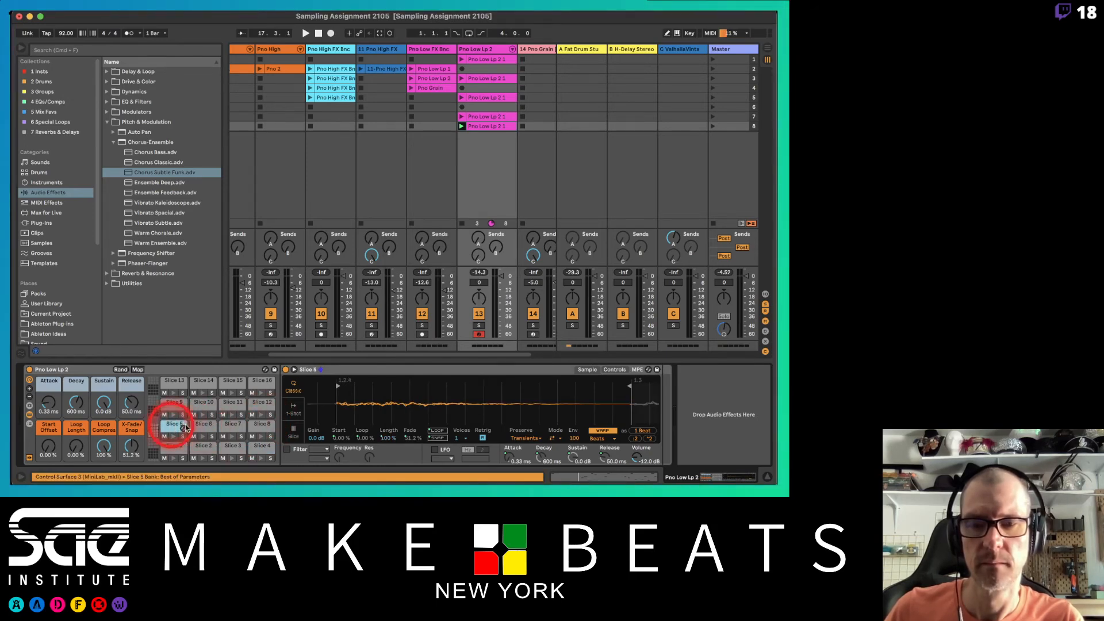
left_click(259, 453)
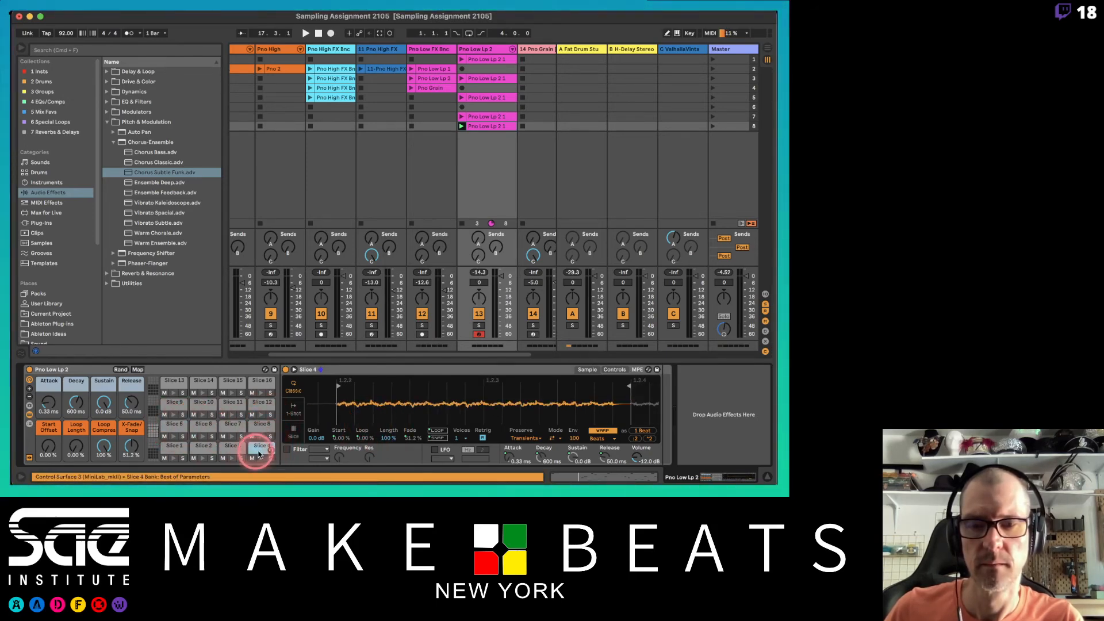
right_click(388, 441)
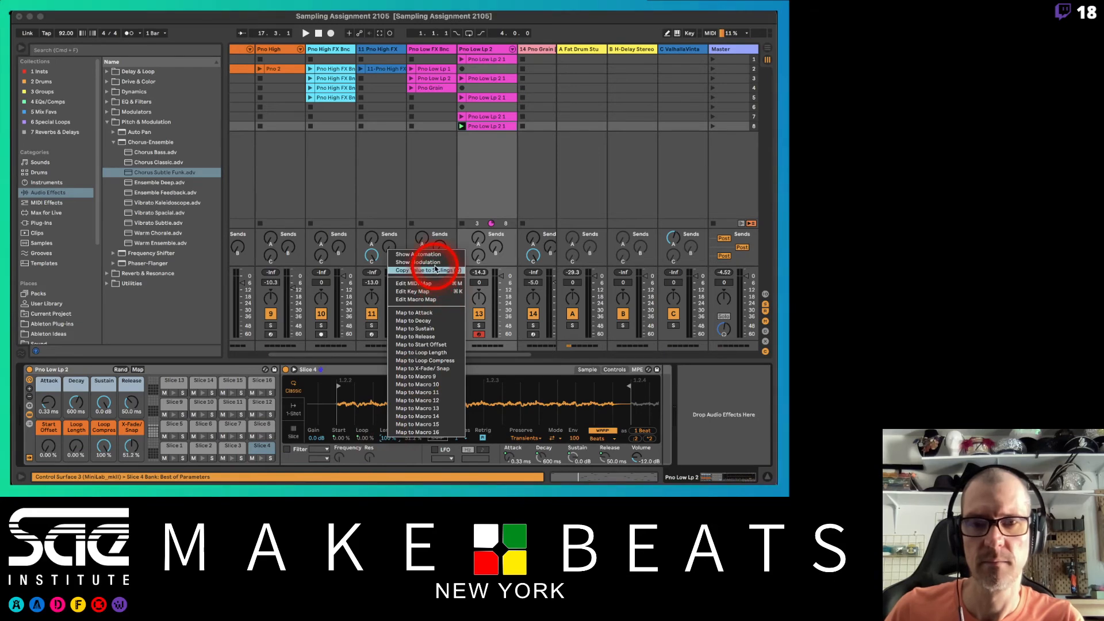
left_click(434, 271)
Step: Go through Slices 5 to 16 in the drum rack and examine each one's Length mapping
left_click(173, 424)
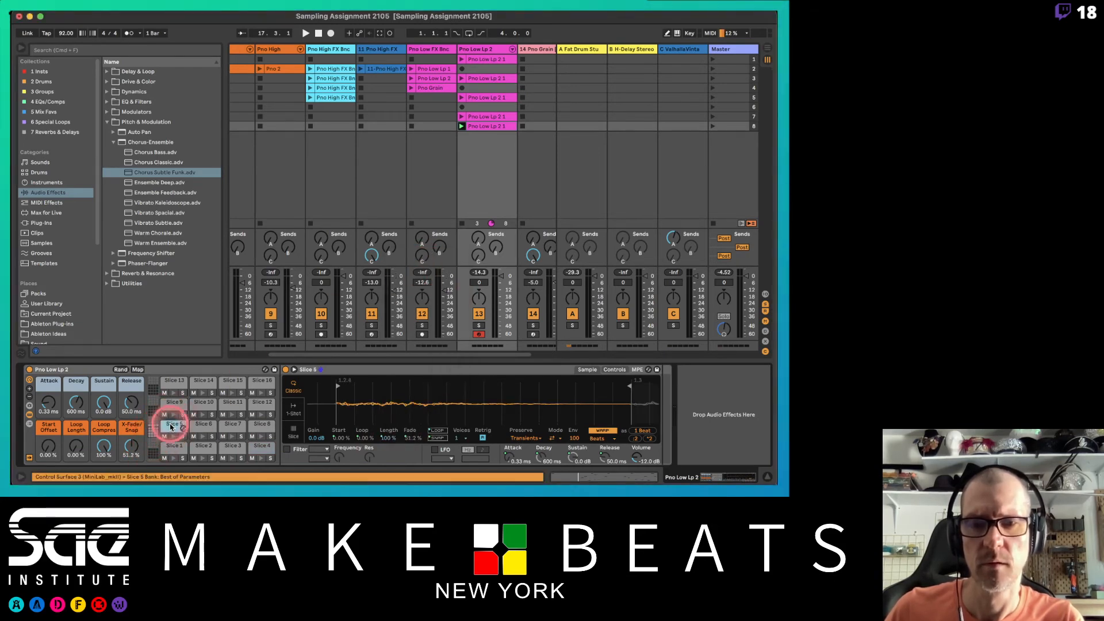
left_click(199, 426)
left_click(227, 426)
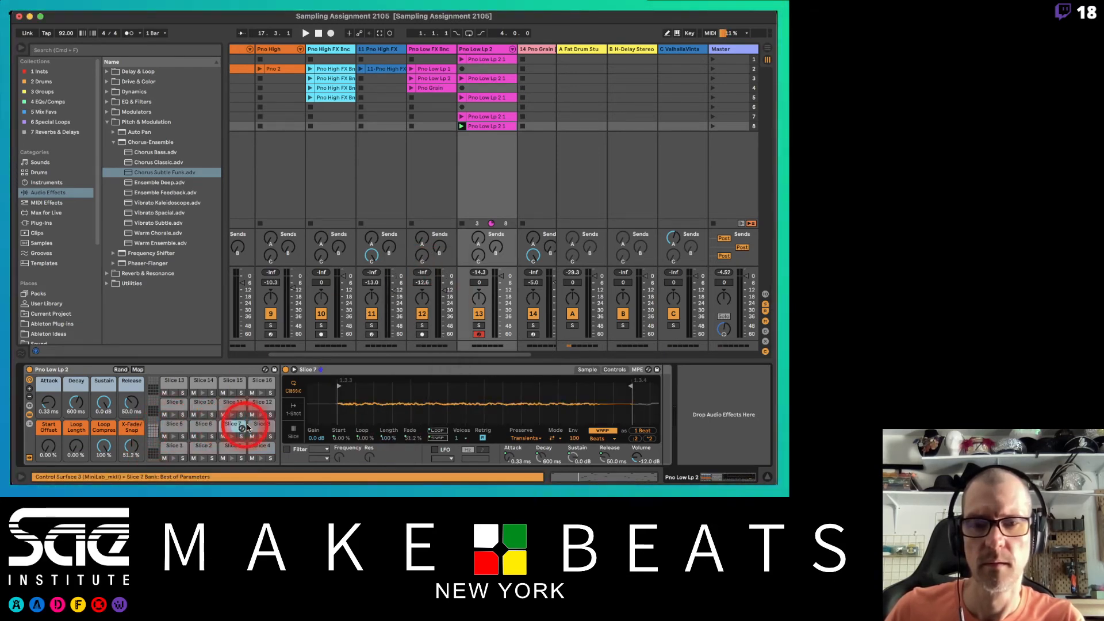
left_click(259, 426)
left_click(259, 403)
left_click(233, 402)
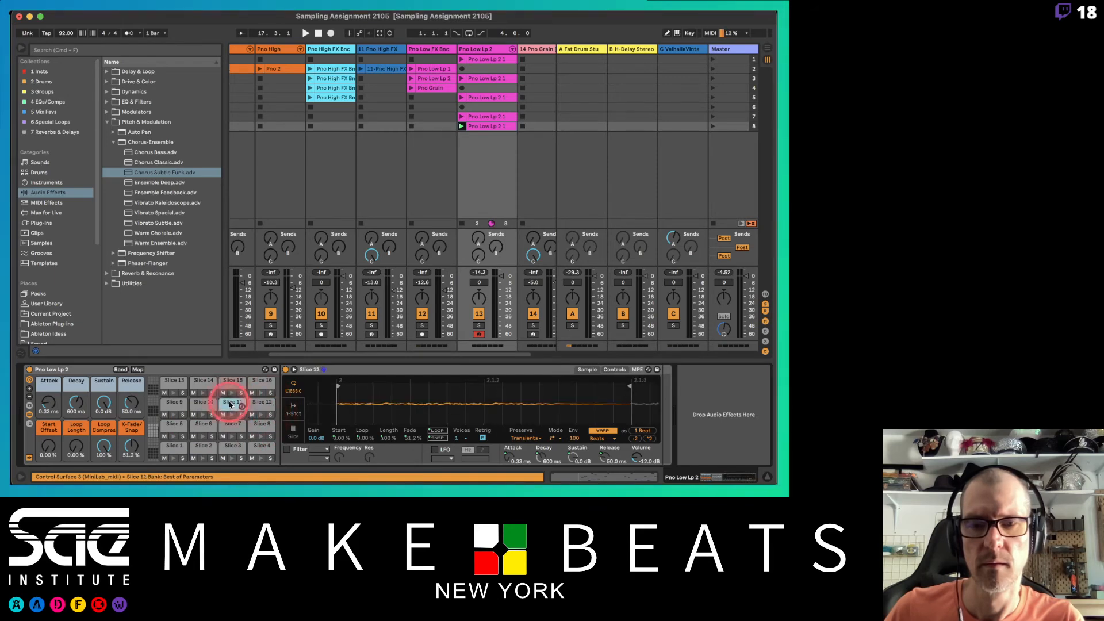
left_click(204, 404)
left_click(174, 403)
left_click(174, 381)
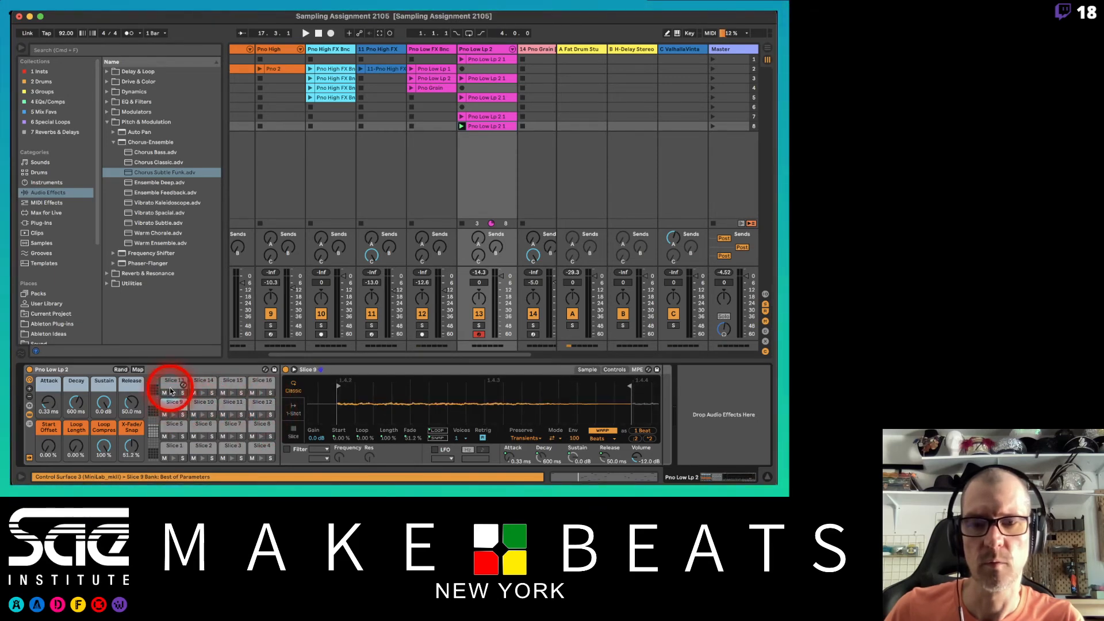
left_click(202, 385)
left_click(228, 384)
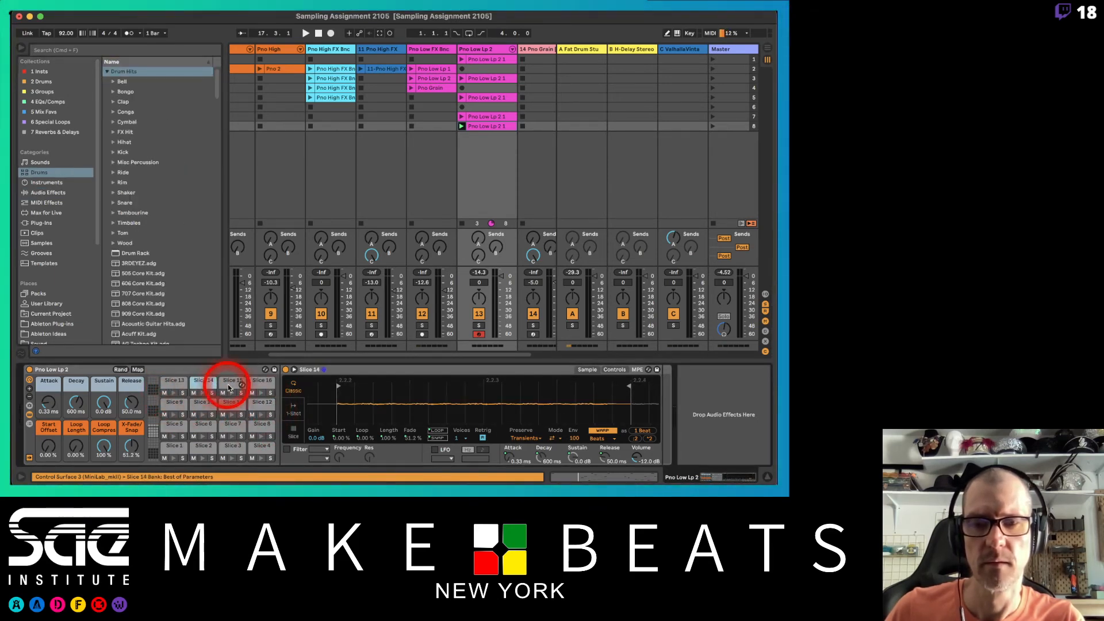
left_click(259, 384)
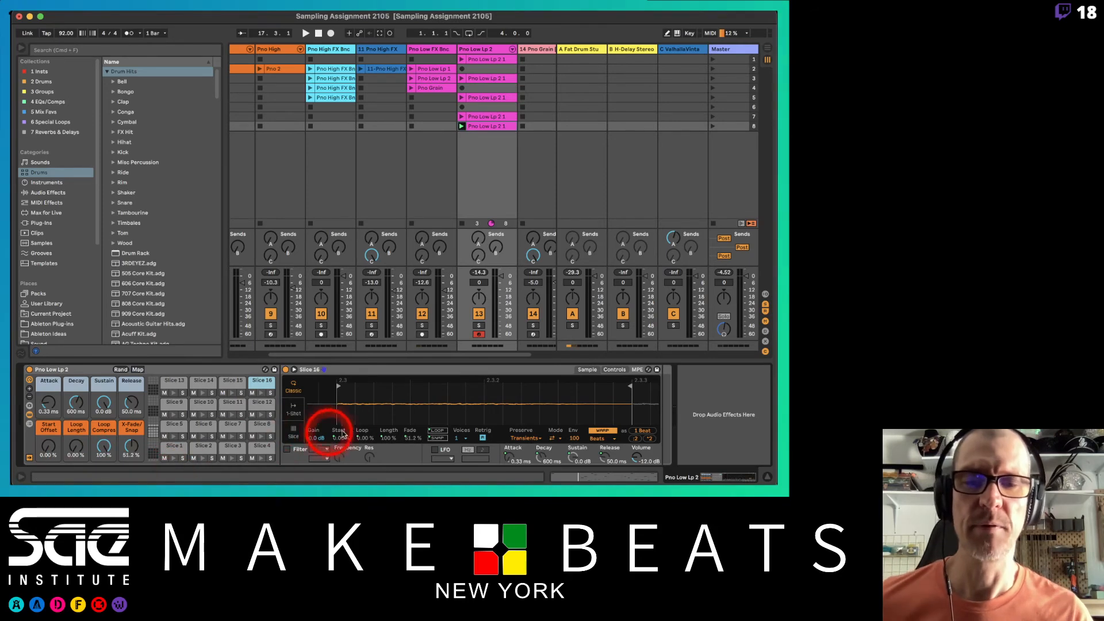
Step: Recheck Slices 1, 2 and 4, and unmap Slice 1's Length from the Loop Compress macro again
left_click(174, 441)
left_click(262, 448)
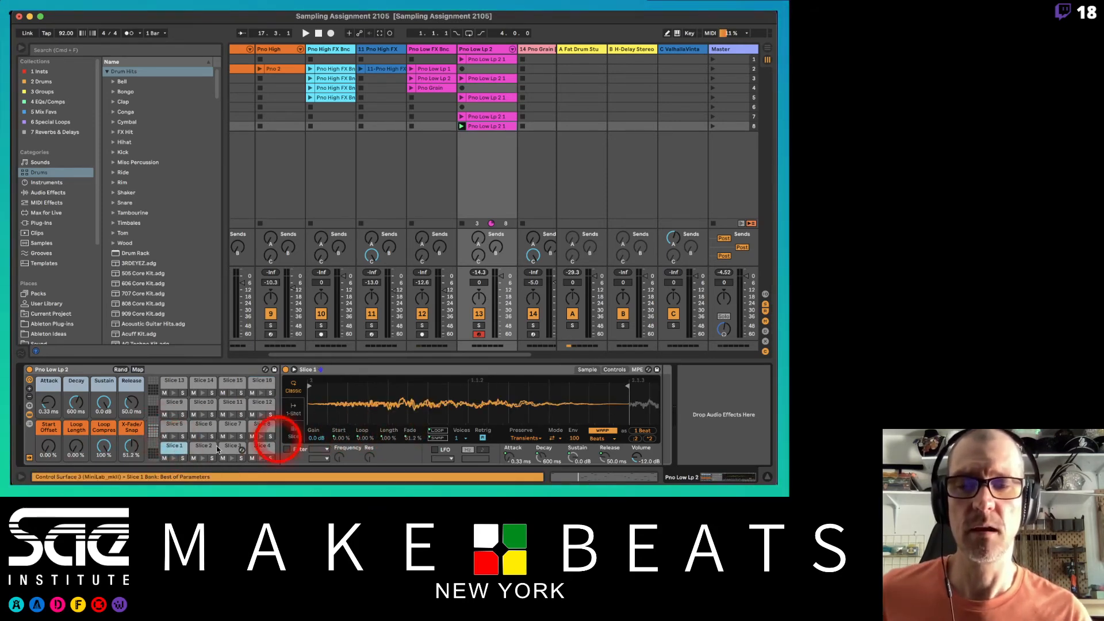
left_click(202, 449)
left_click(171, 447)
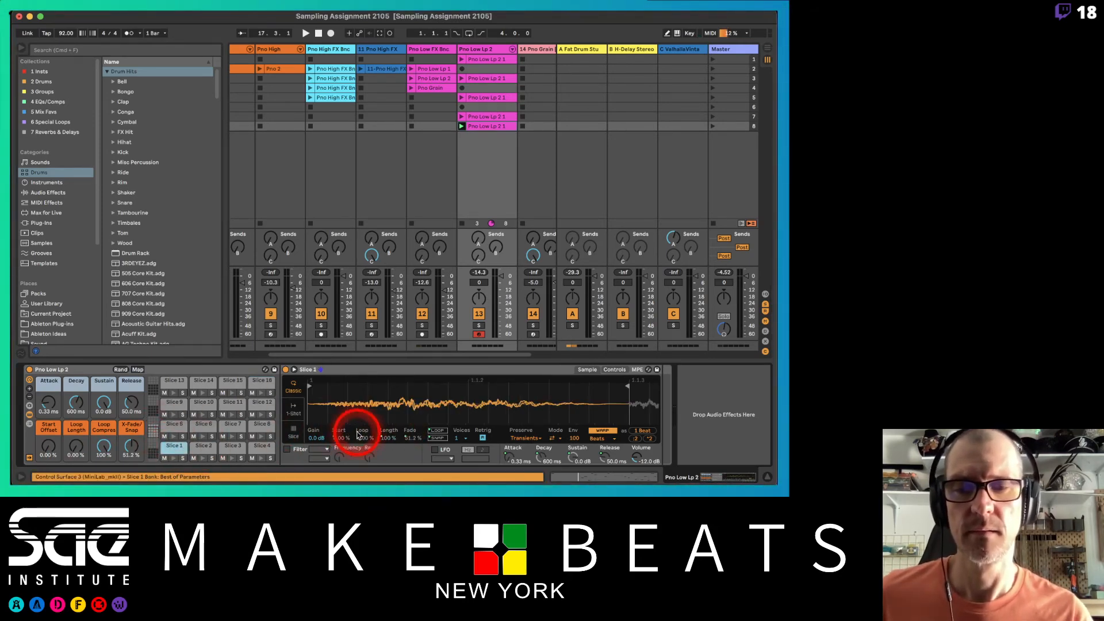
right_click(388, 440)
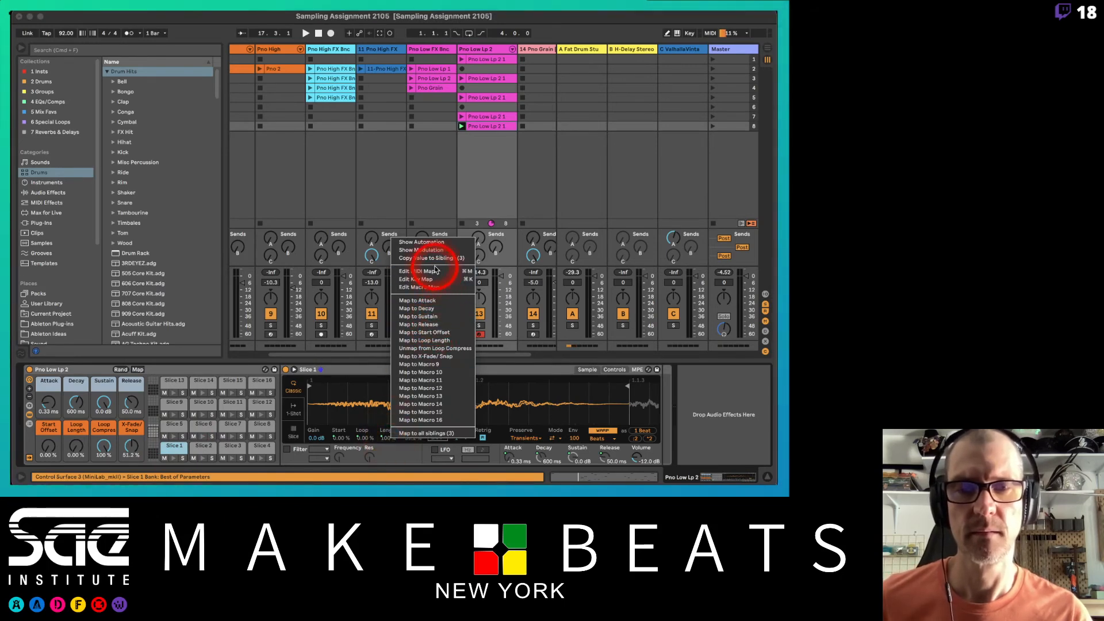
left_click(424, 340)
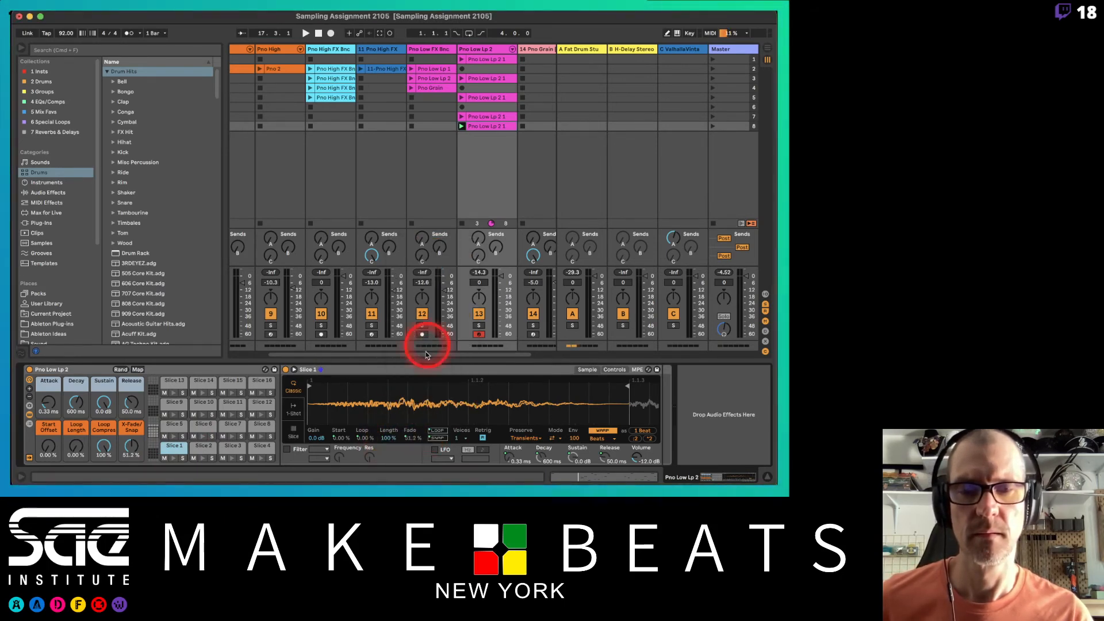
right_click(391, 439)
left_click(375, 415)
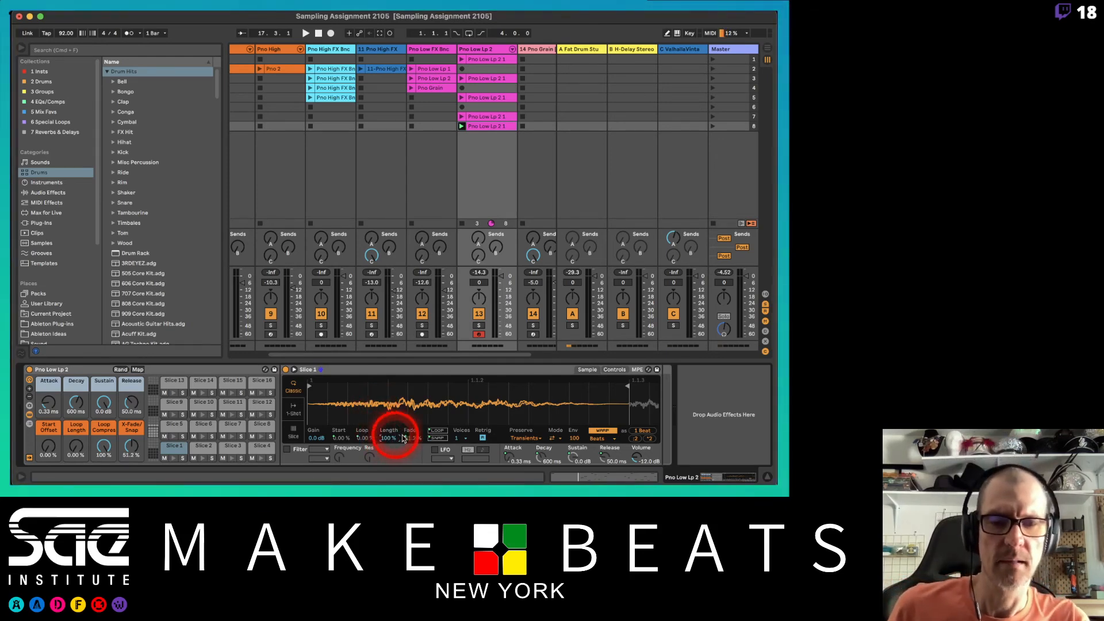
Step: Map Slice 1's Transpose control to the Loop Length macro and return to the slice's sample view
left_click(612, 369)
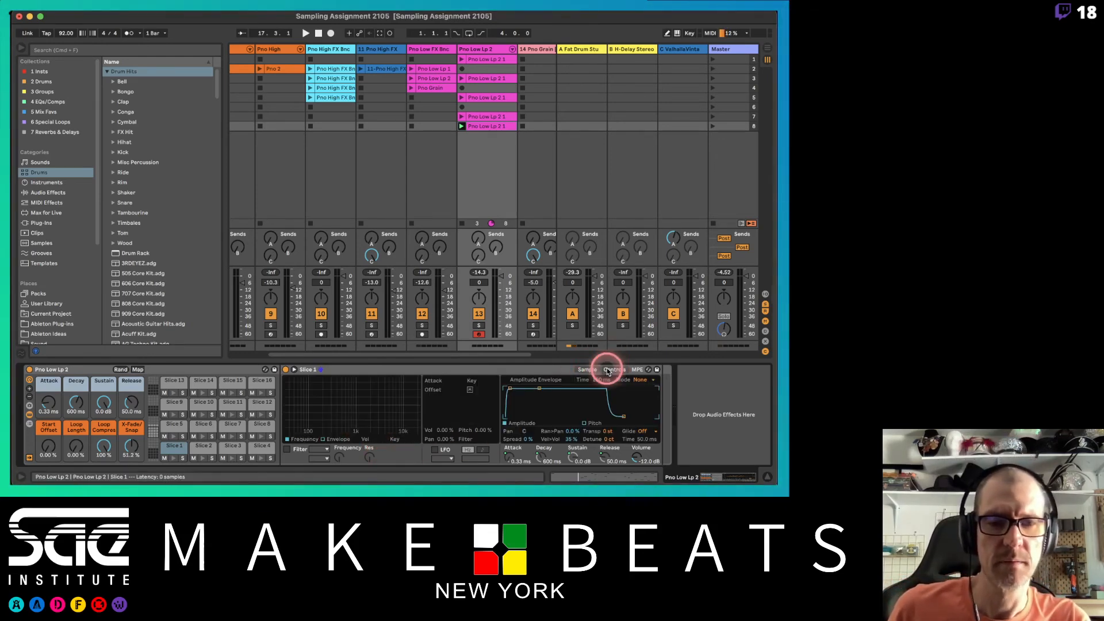
right_click(604, 437)
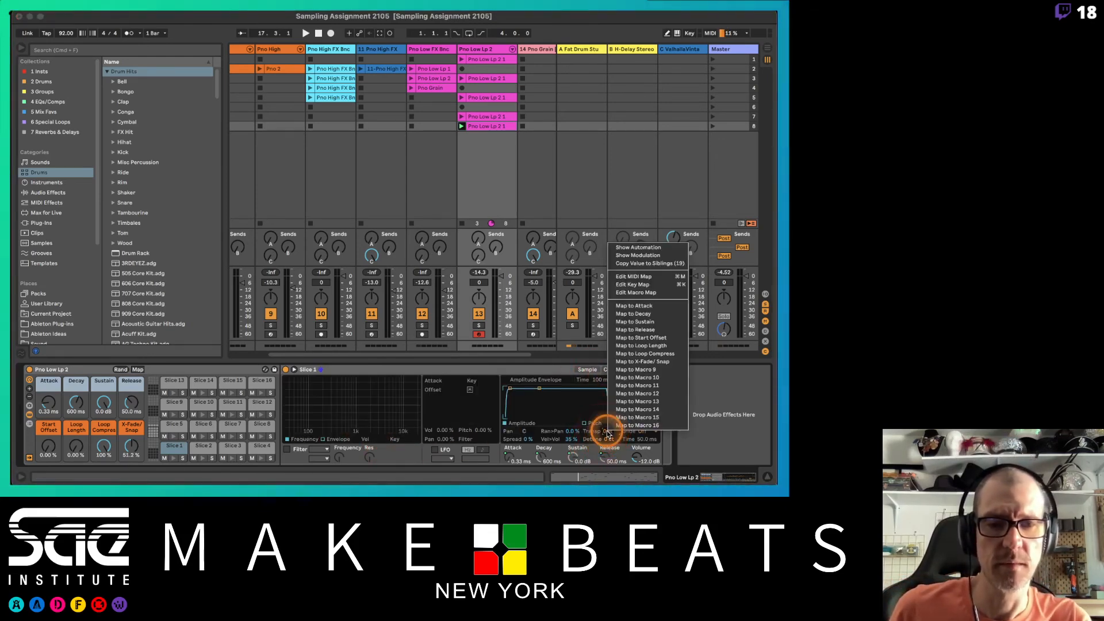
left_click(647, 347)
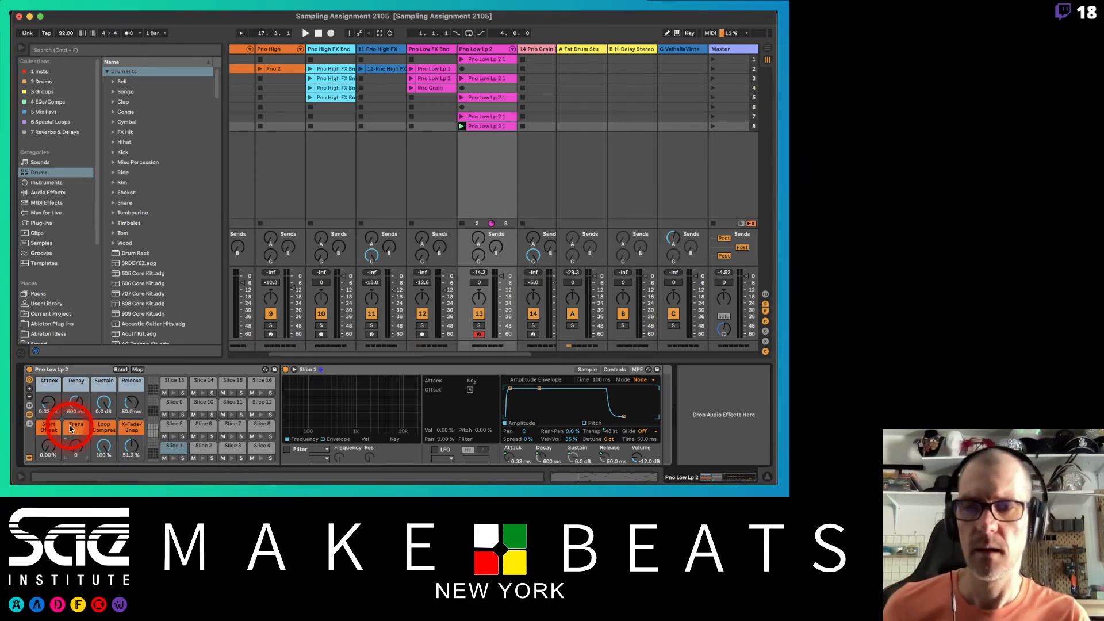
left_click(592, 370)
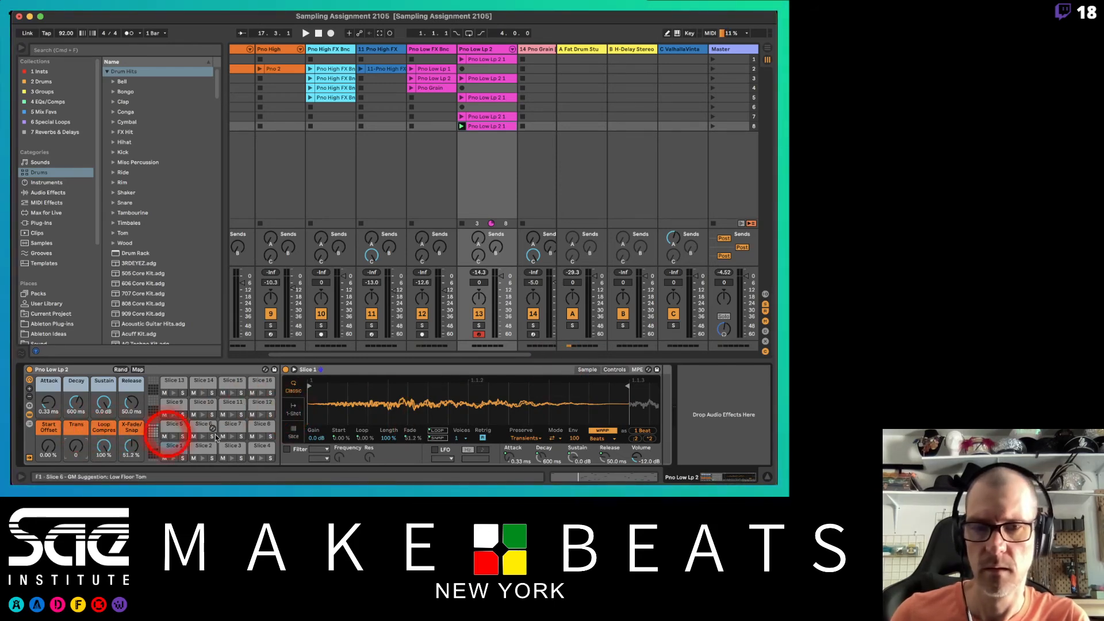
Step: Open Slice 1's controls and copy its Transpose value to all sibling slices
left_click(396, 437)
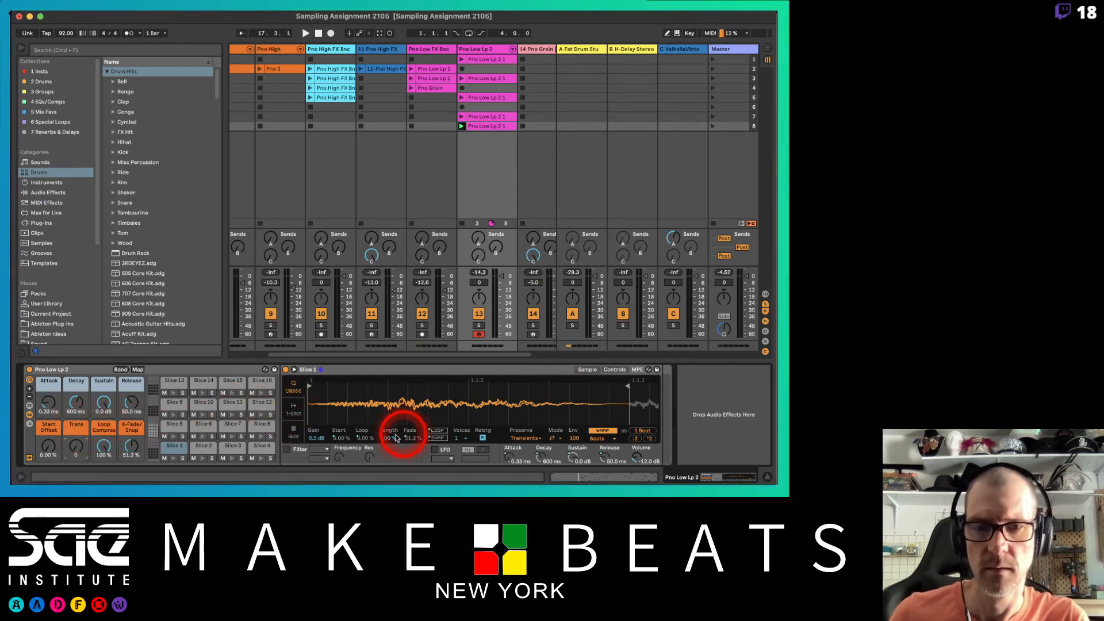
left_click(614, 370)
right_click(611, 433)
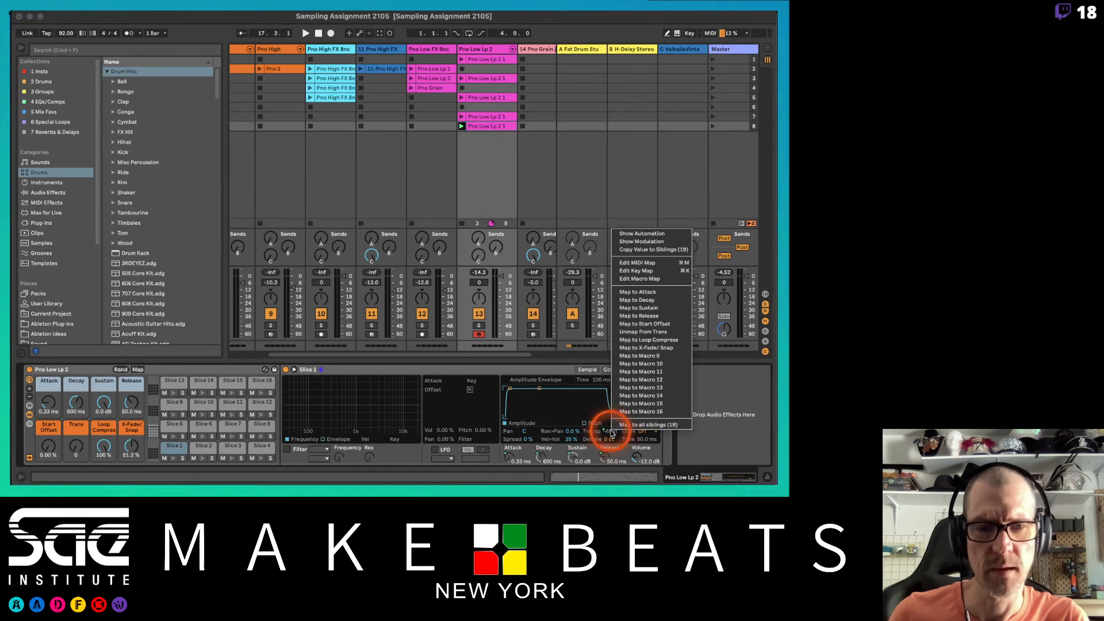
left_click(646, 250)
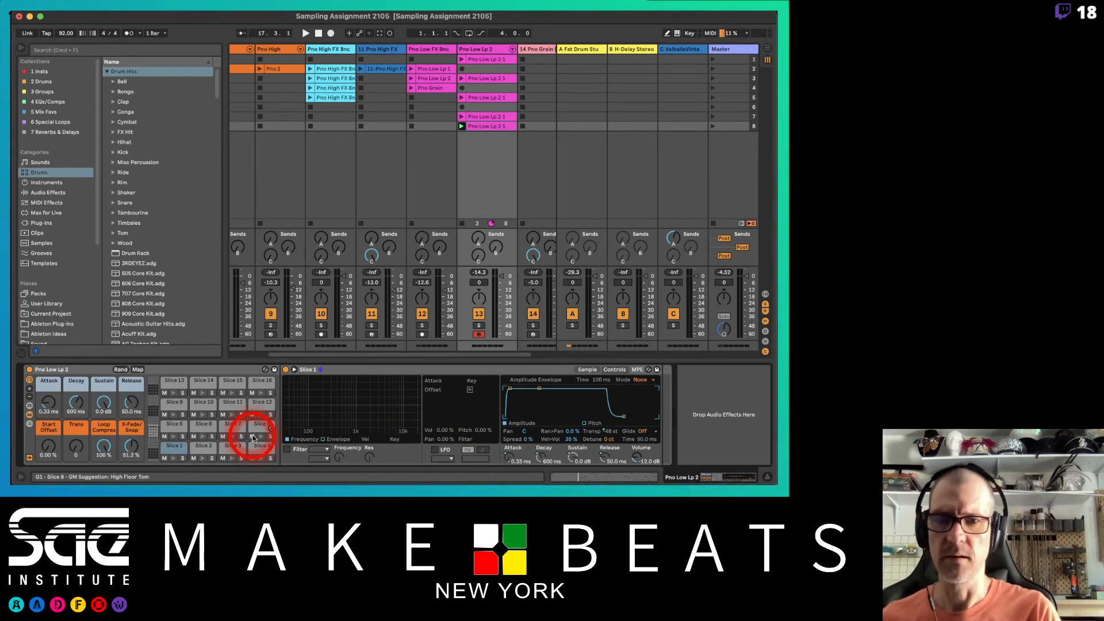
Step: Randomize the Pno Low Lp 2 rack's macros and undo the randomization
left_click(95, 369)
left_click(122, 369)
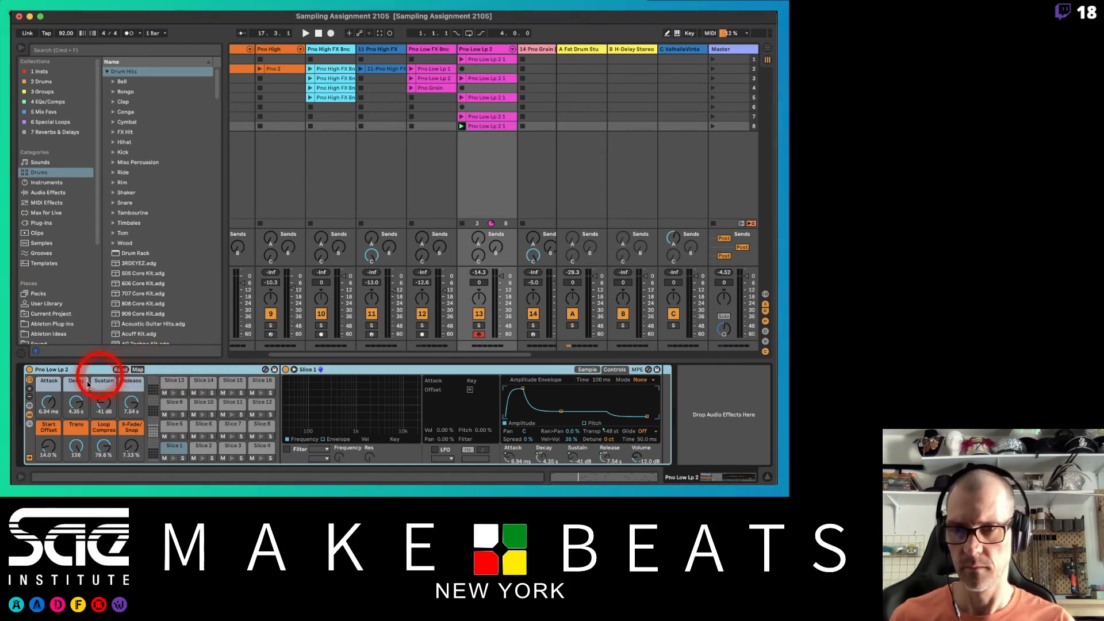
key("super+z")
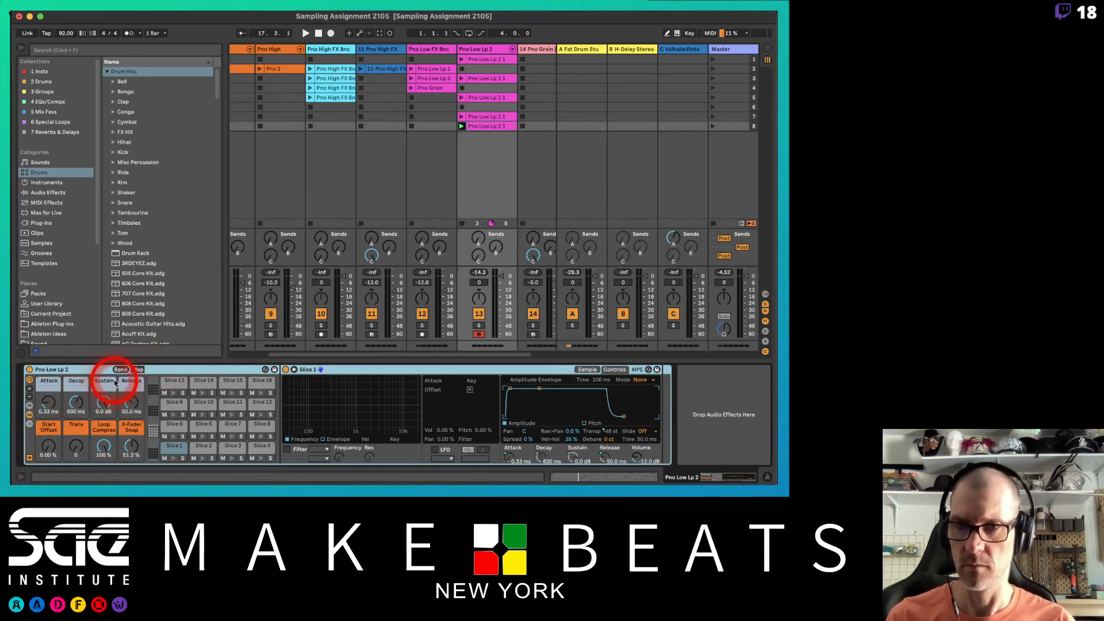
Step: Solo the Pno Low Lp 2 track during playback and examine Slice 7's Transpose and sample settings
left_click(242, 374)
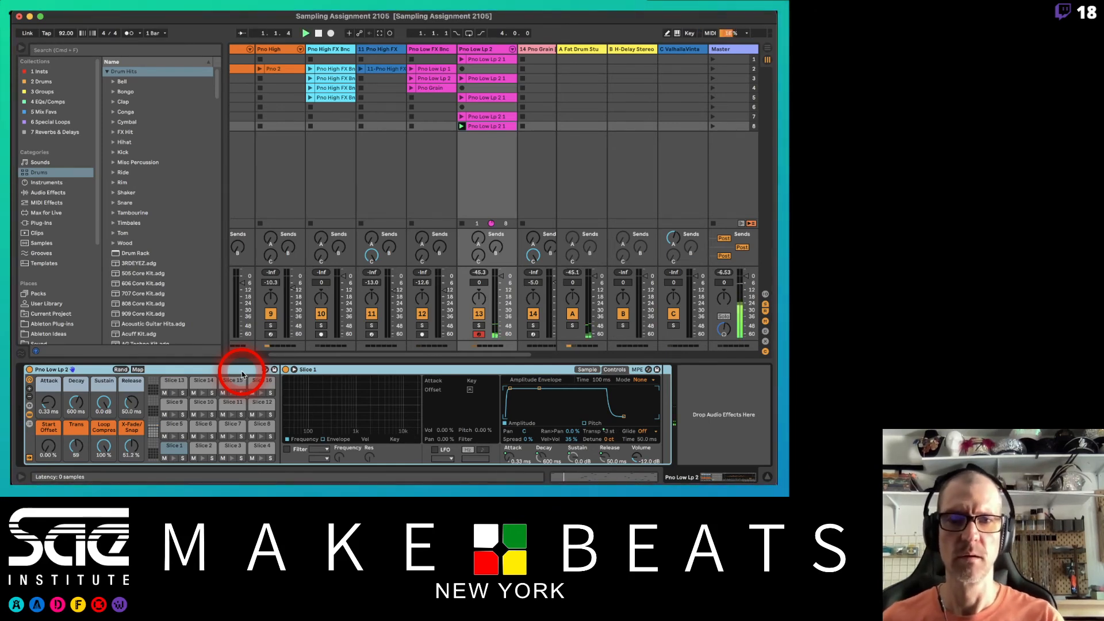
left_click(479, 325)
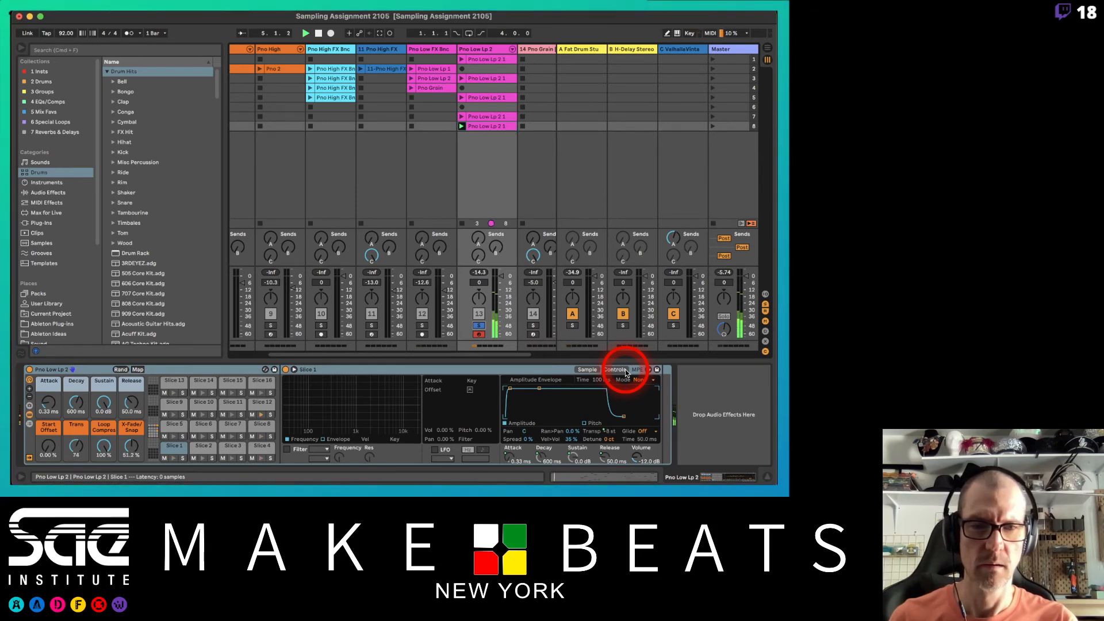
left_click(247, 423)
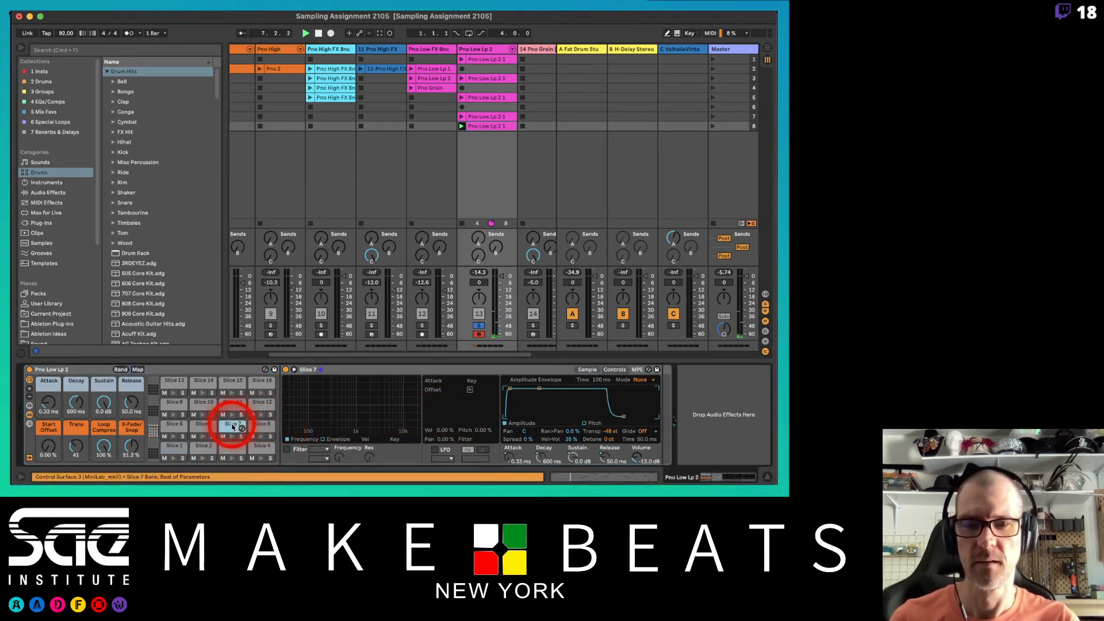
left_click(579, 372)
left_click(310, 448)
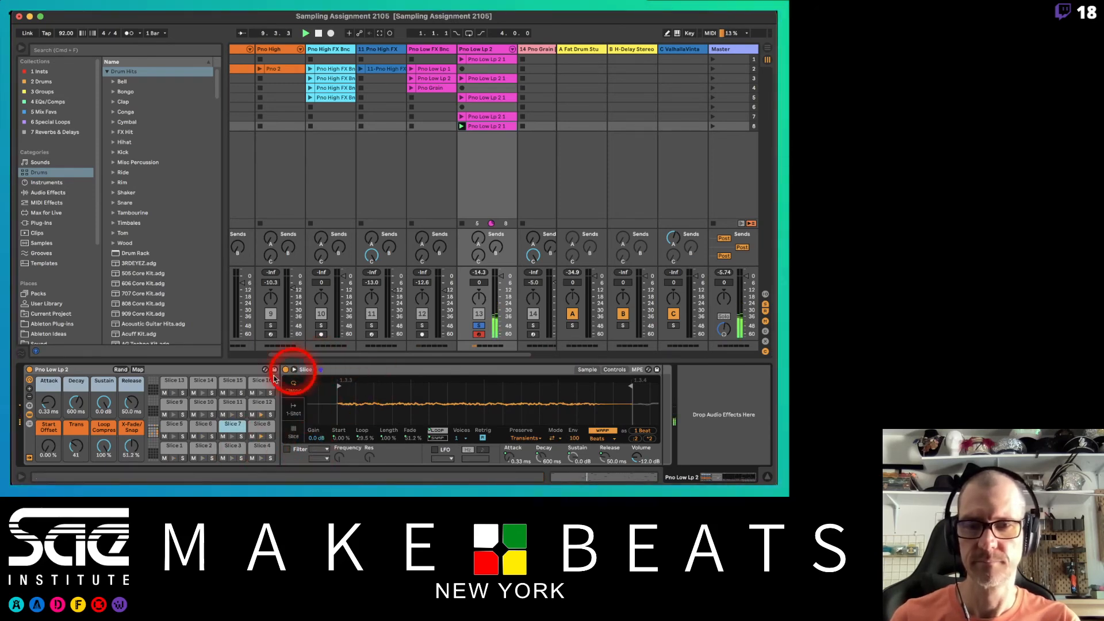
left_click(232, 369)
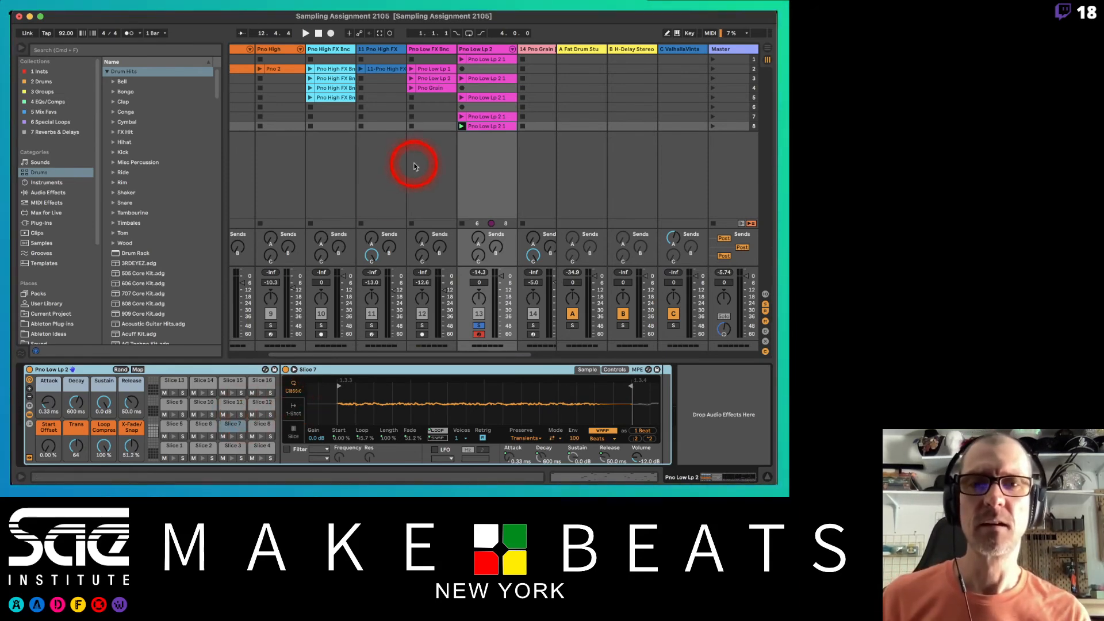
Step: Check the macro mapping options of Slice 7's Transpose control
scroll(460, 132, "right", 2)
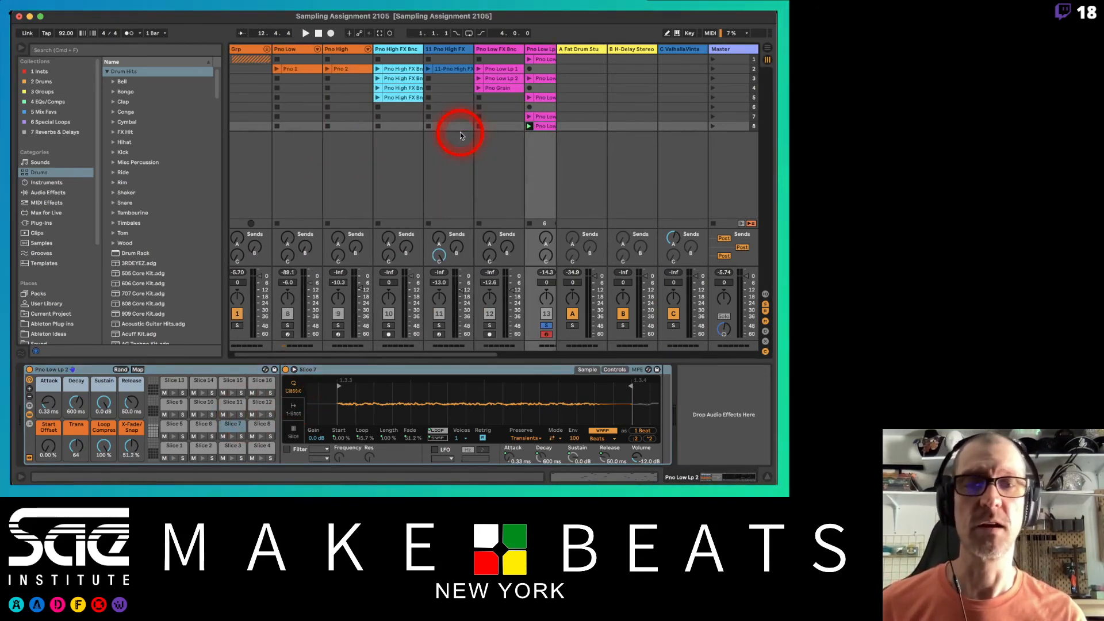
scroll(496, 110, "left", 2)
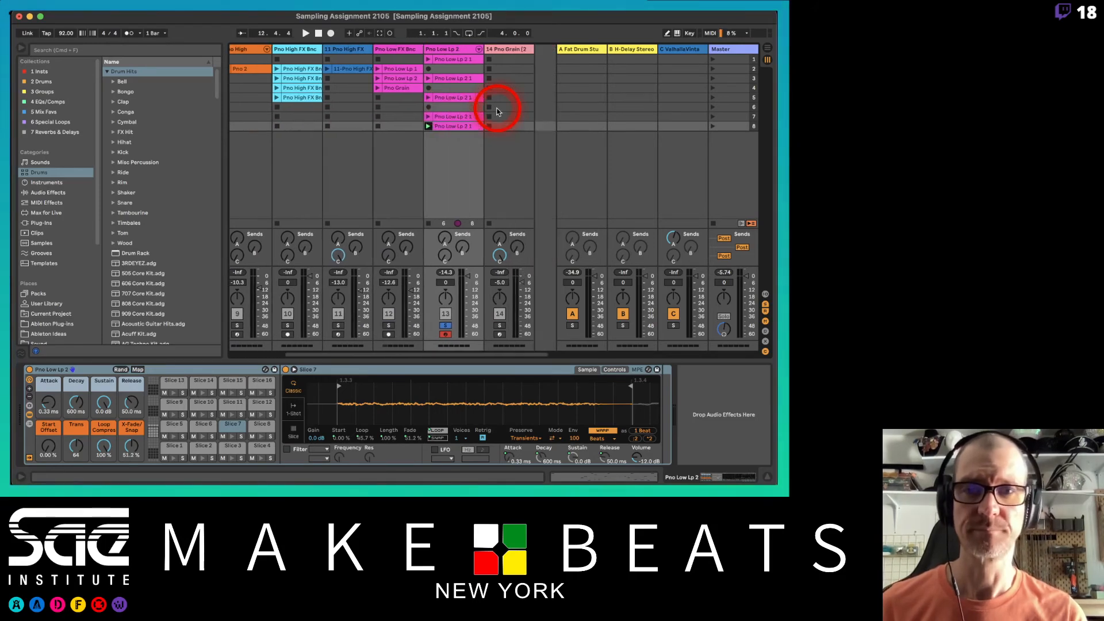
left_click(460, 115)
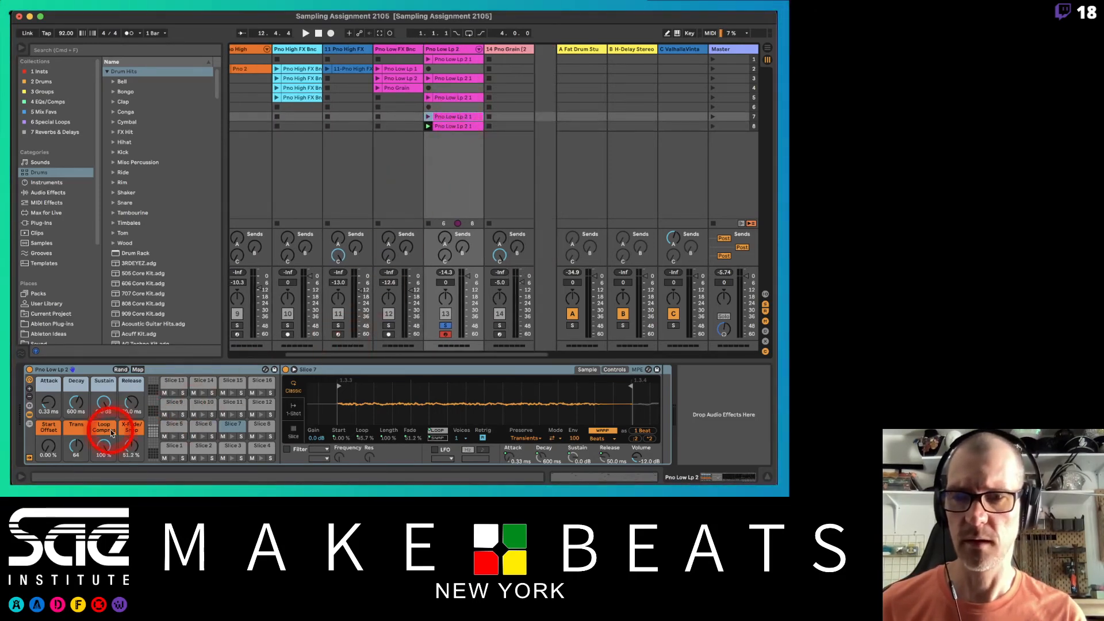
left_click(614, 371)
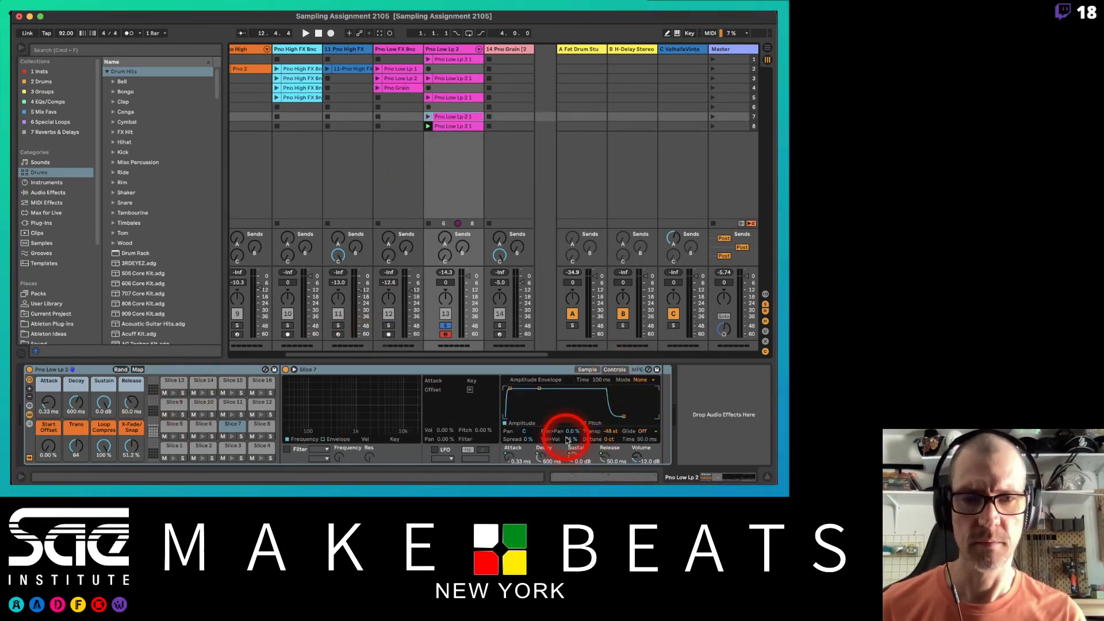
right_click(603, 431)
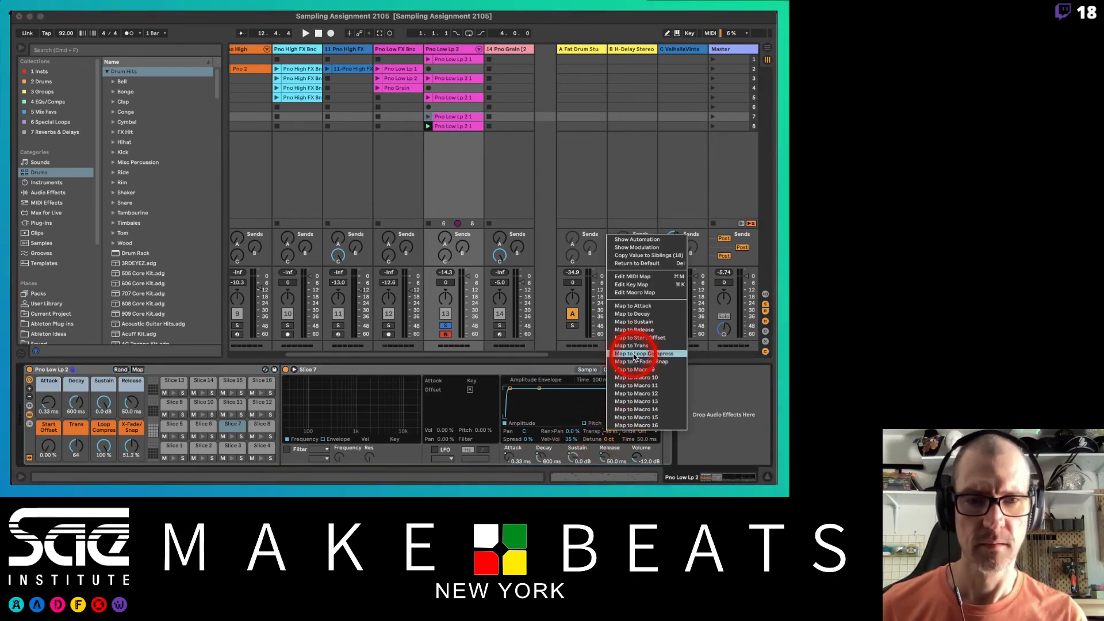
left_click(607, 439)
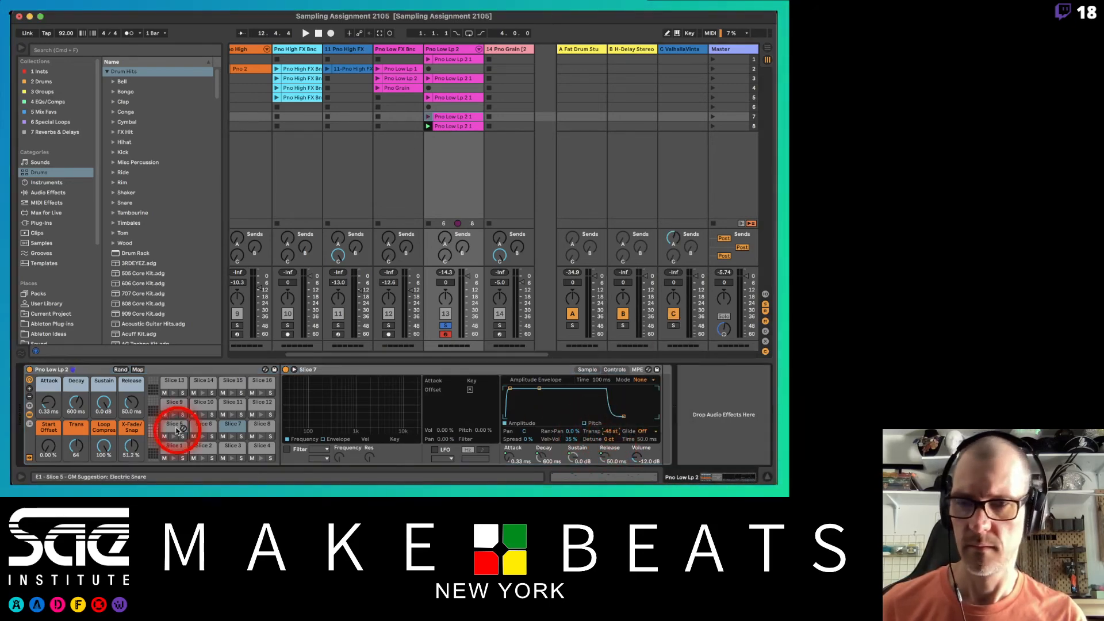
Step: Unmap Slice 1's Transpose from the Trans macro and copy its value to the sibling slices
left_click(174, 448)
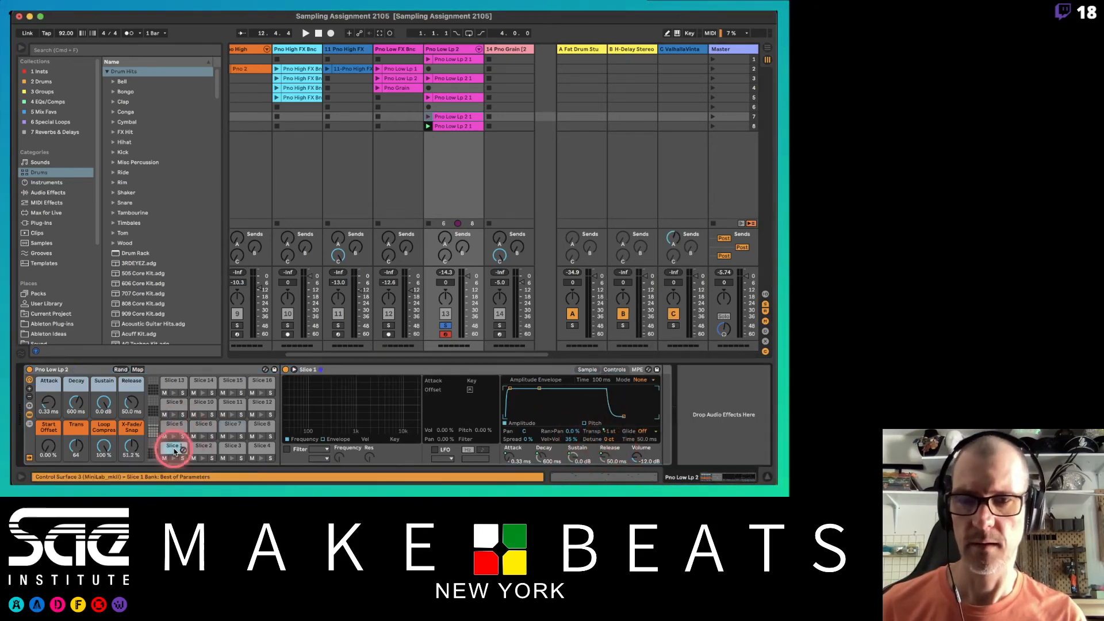
right_click(609, 432)
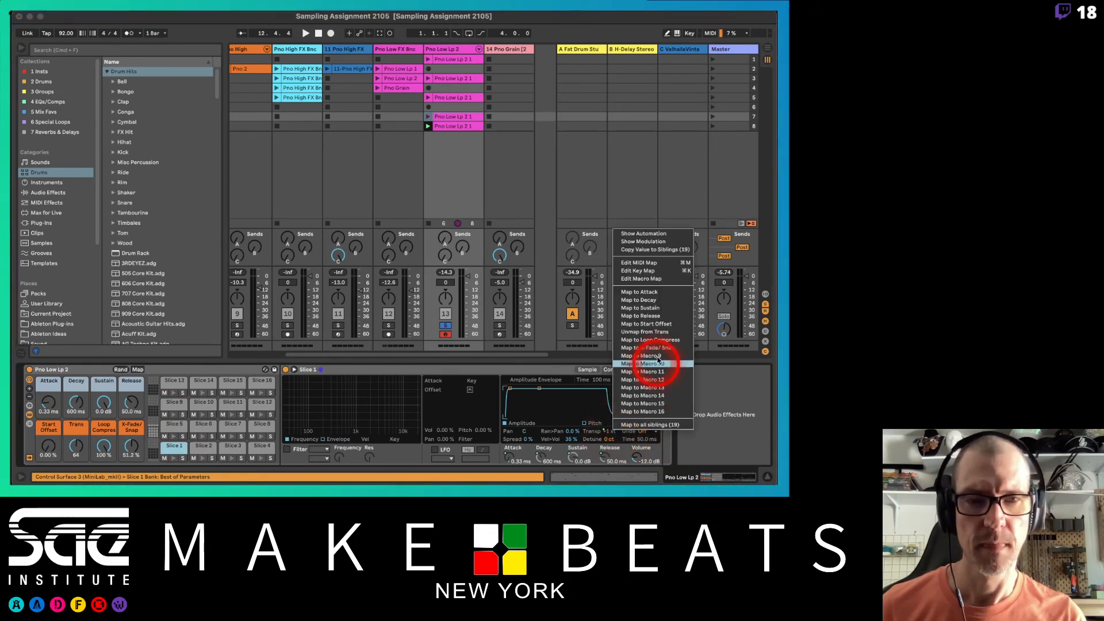
left_click(644, 332)
right_click(607, 433)
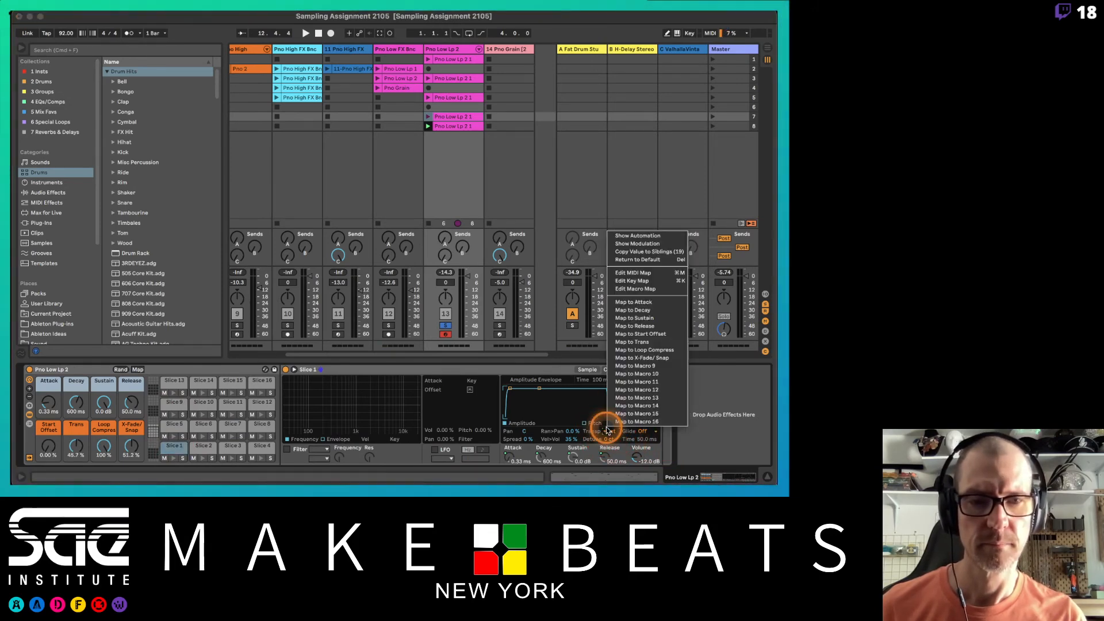
left_click(648, 251)
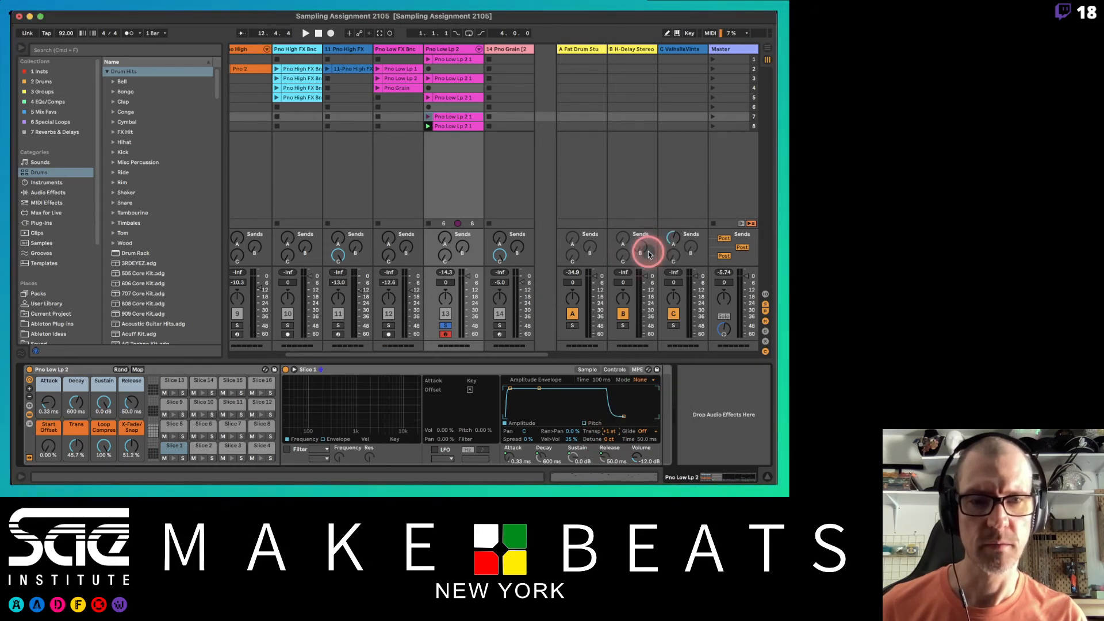
Step: Reset Transpose to 0 st on Slice 1 and its siblings, and return the Trans macro to zero
right_click(609, 433)
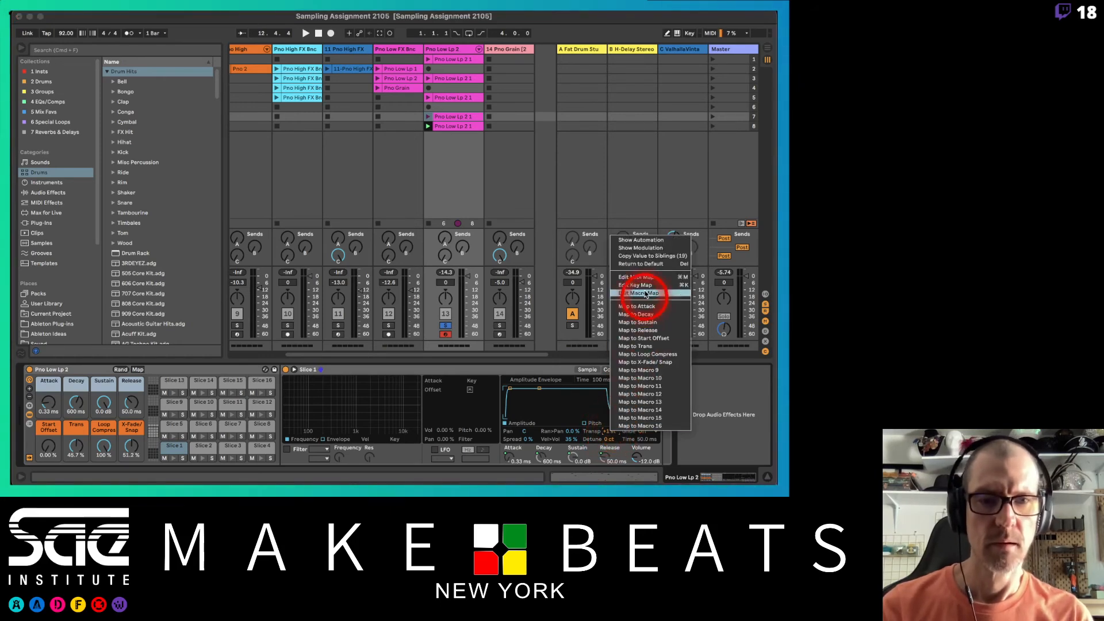
left_click(638, 272)
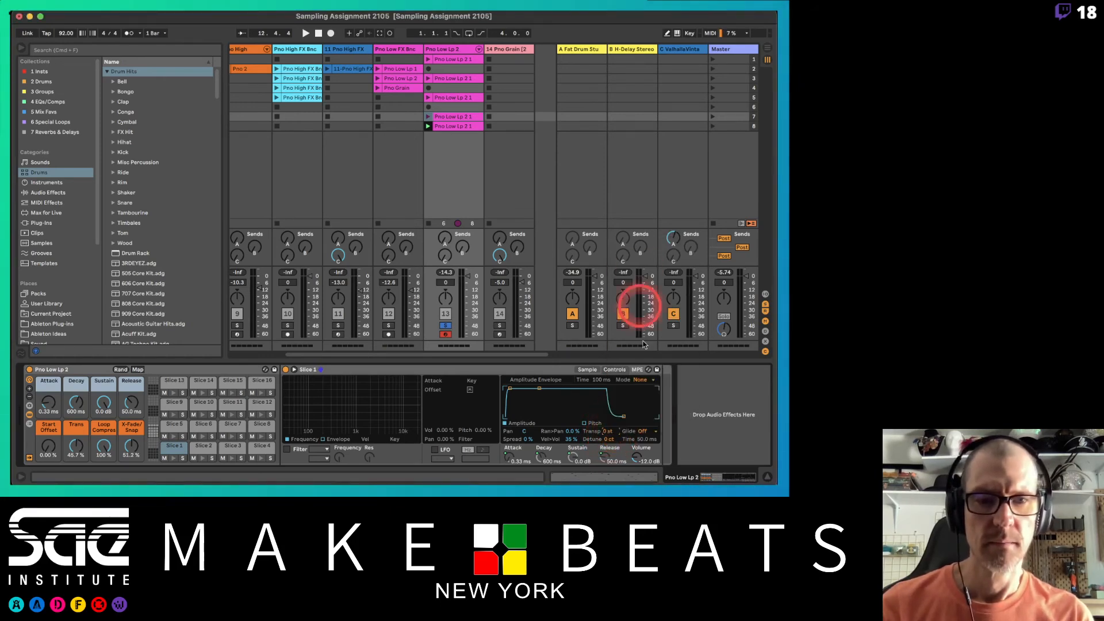
right_click(608, 432)
left_click(644, 264)
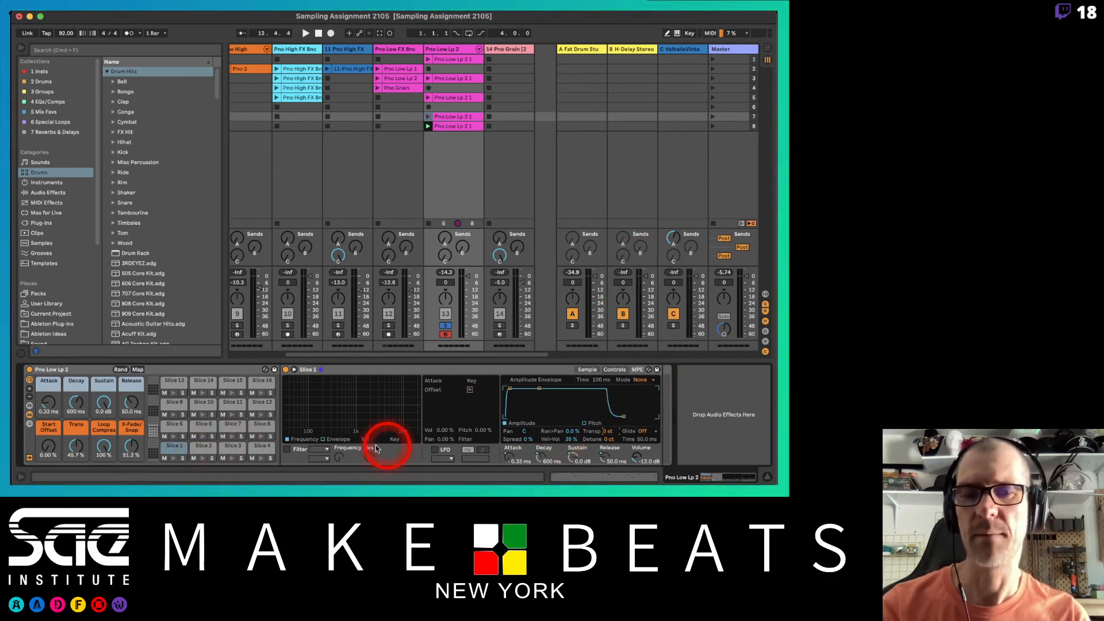
double_click(77, 444)
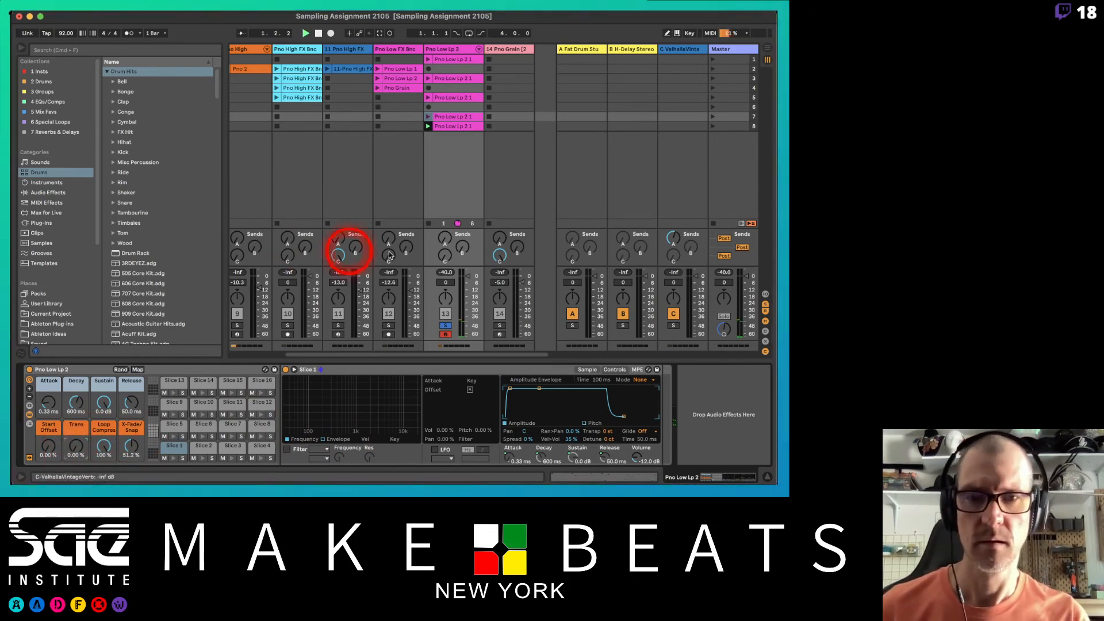
Step: Open the Pno Low Lp 2 clips in scenes 8 and 7 and launch the scene 7 clip
double_click(443, 126)
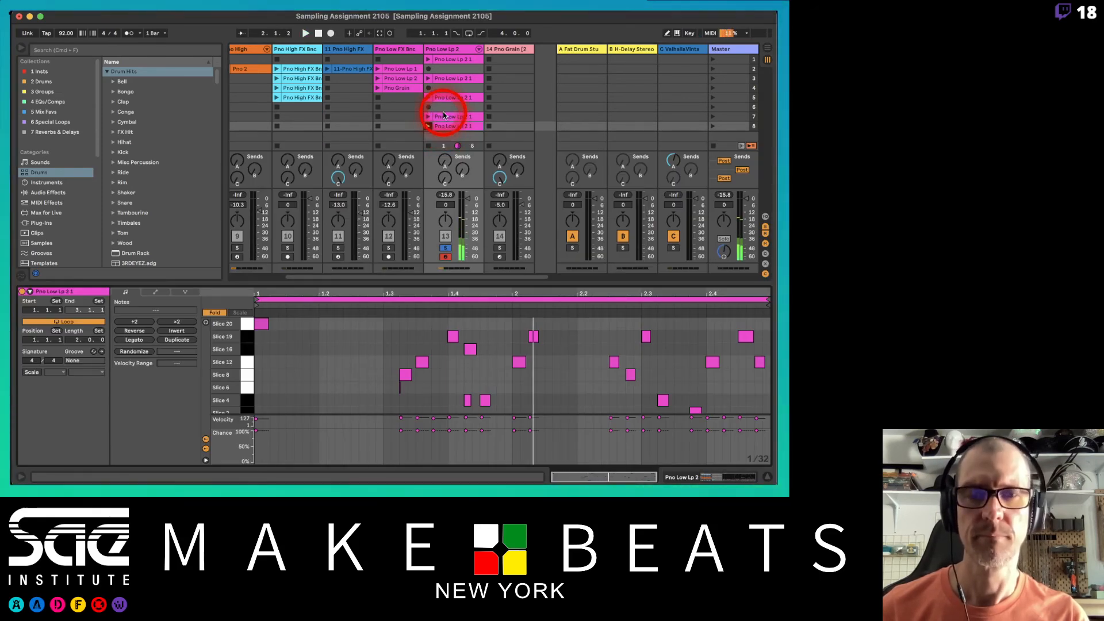
left_click(446, 118)
left_click(428, 116)
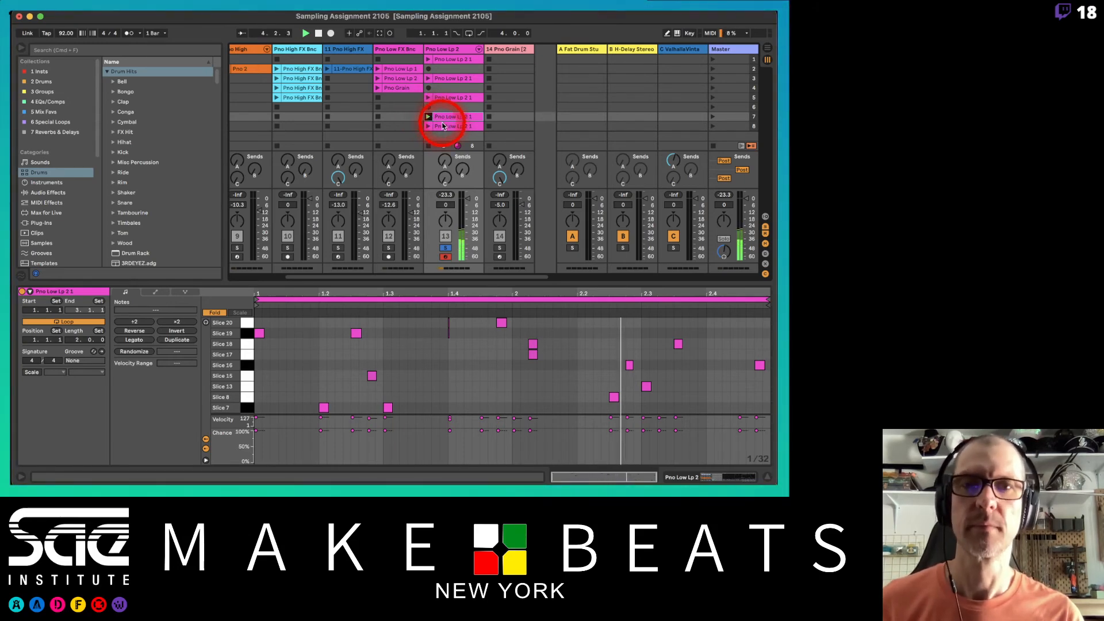
left_click(395, 97)
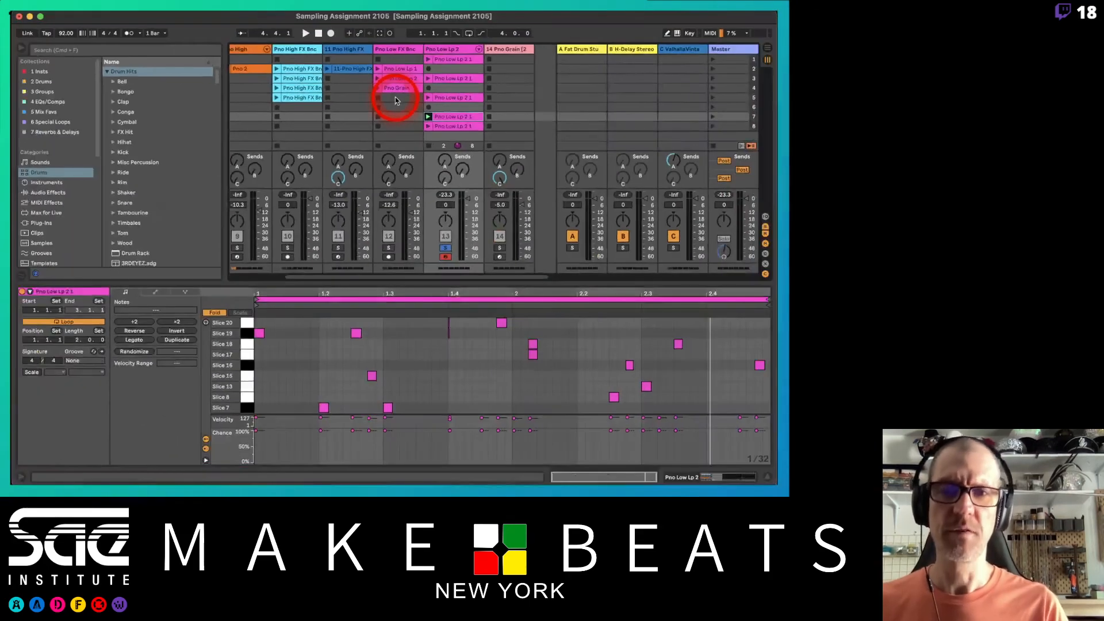
Step: Hide the browser and shrink the clip editor to give the session grid more room
scroll(395, 97, "left", 3)
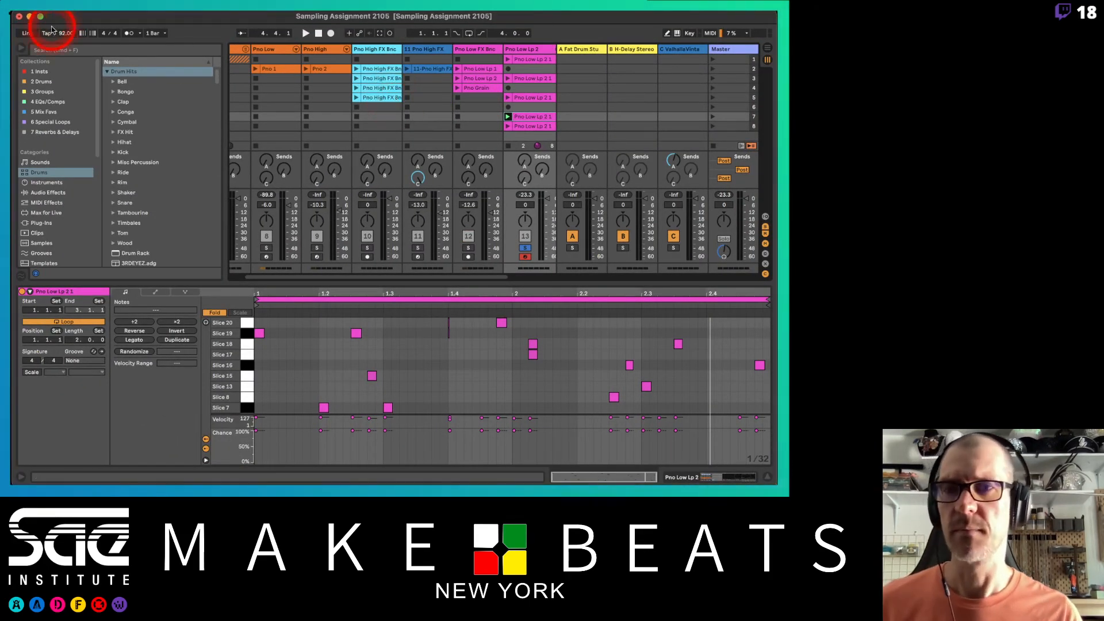
left_click(21, 50)
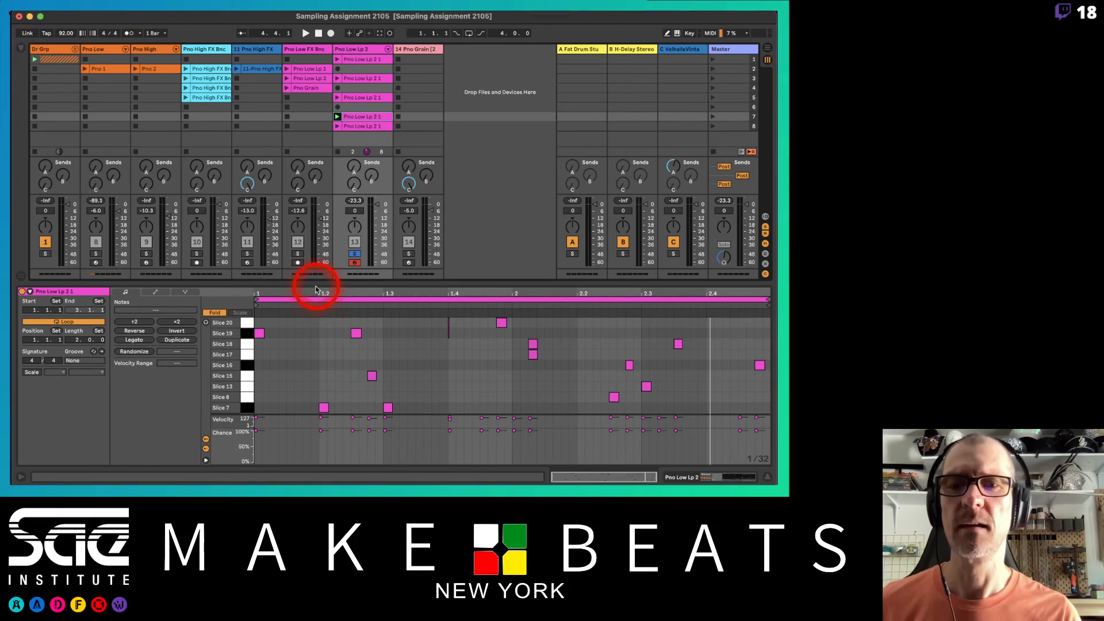
left_click_drag(316, 282, 303, 380)
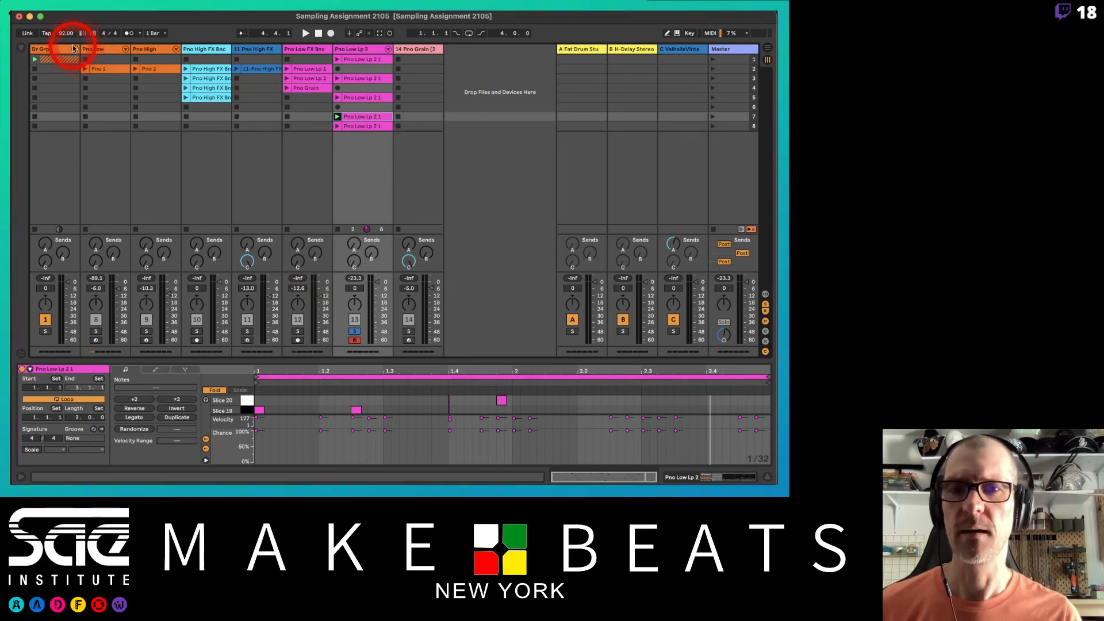
Step: Relaunch the Pno Low Lp 2 clip in scene 7 and unsolo its track
left_click(338, 117)
left_click(355, 331)
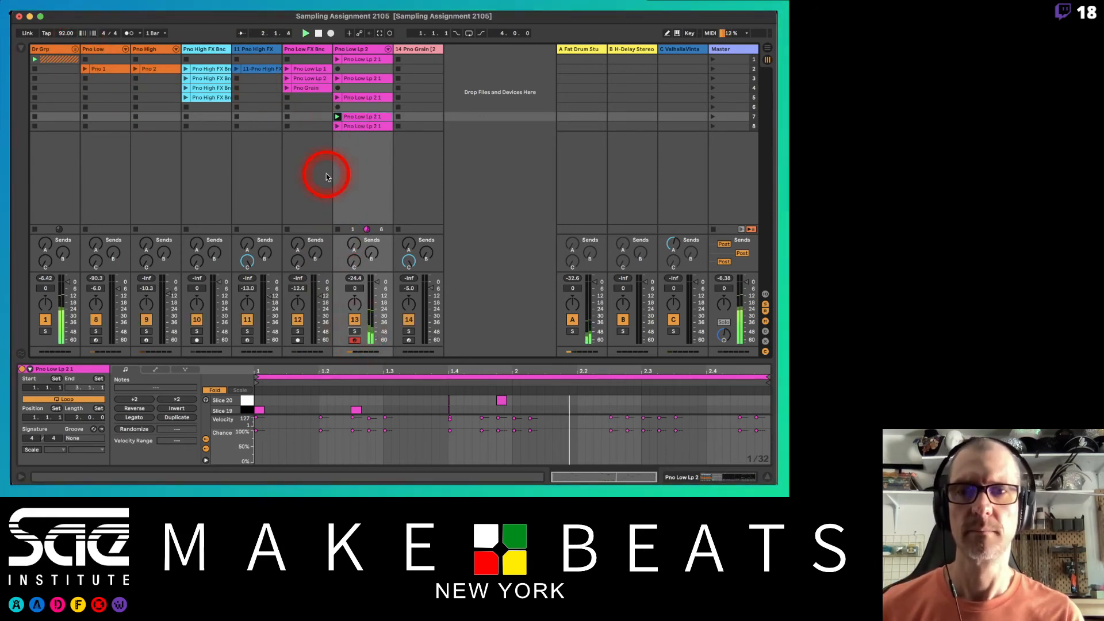
Step: Insert two empty scenes below scene 8 and capture the playing clips into a new scene 11
left_click(730, 127)
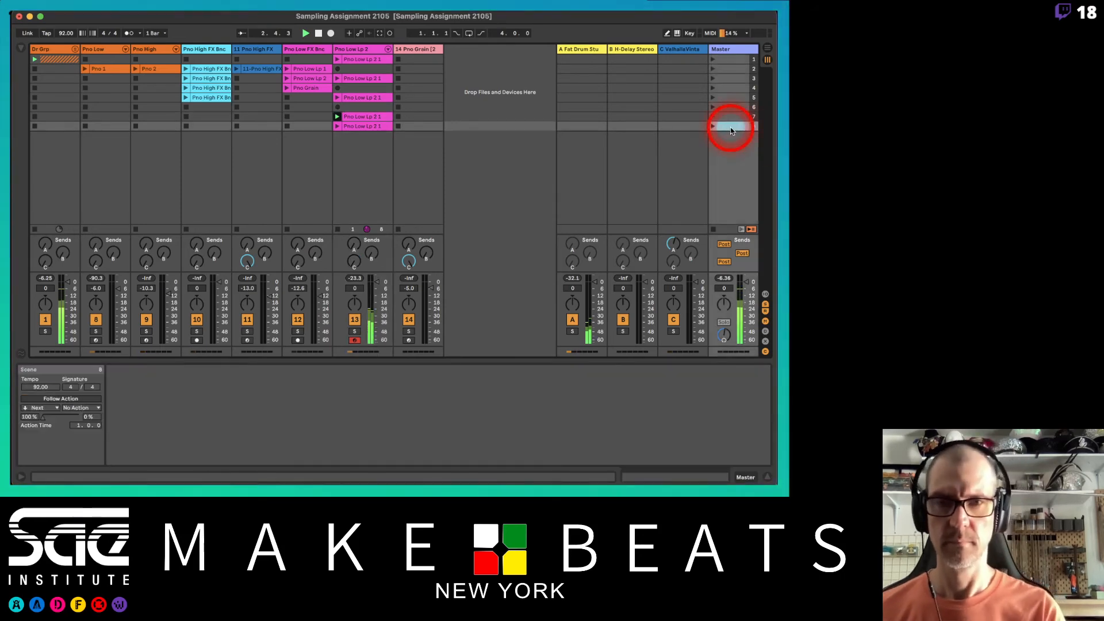
key("super+i")
key("super+i")
key("super+shift+i")
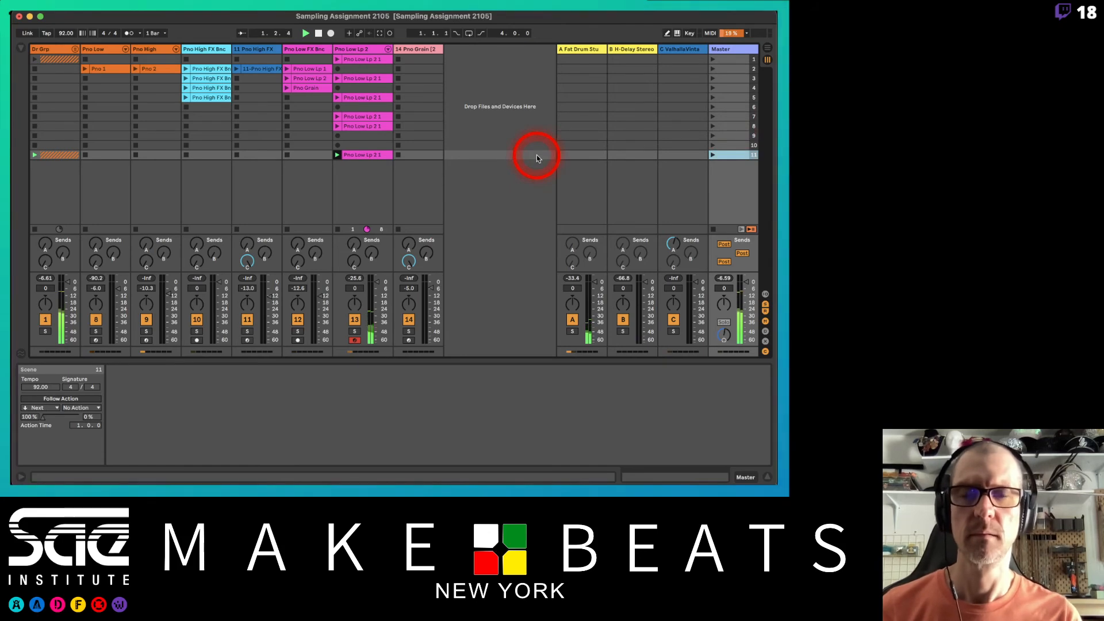
Step: Arm the 14 Pno Grain track and start recording a new clip in scene 11
left_click(416, 49)
left_click(407, 340)
left_click(408, 341)
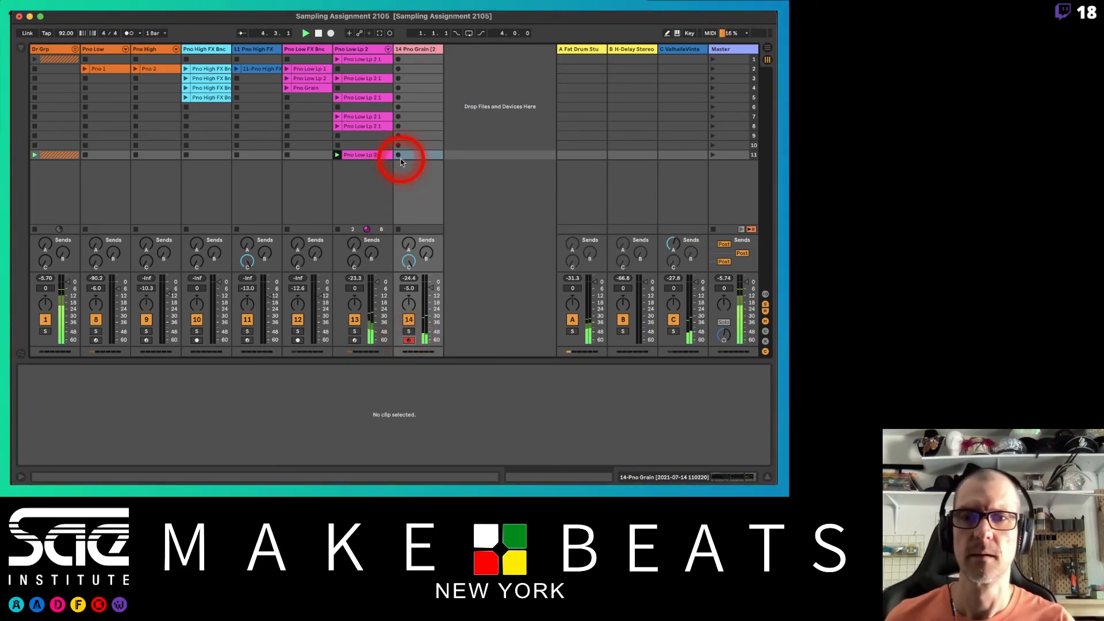
left_click(398, 155)
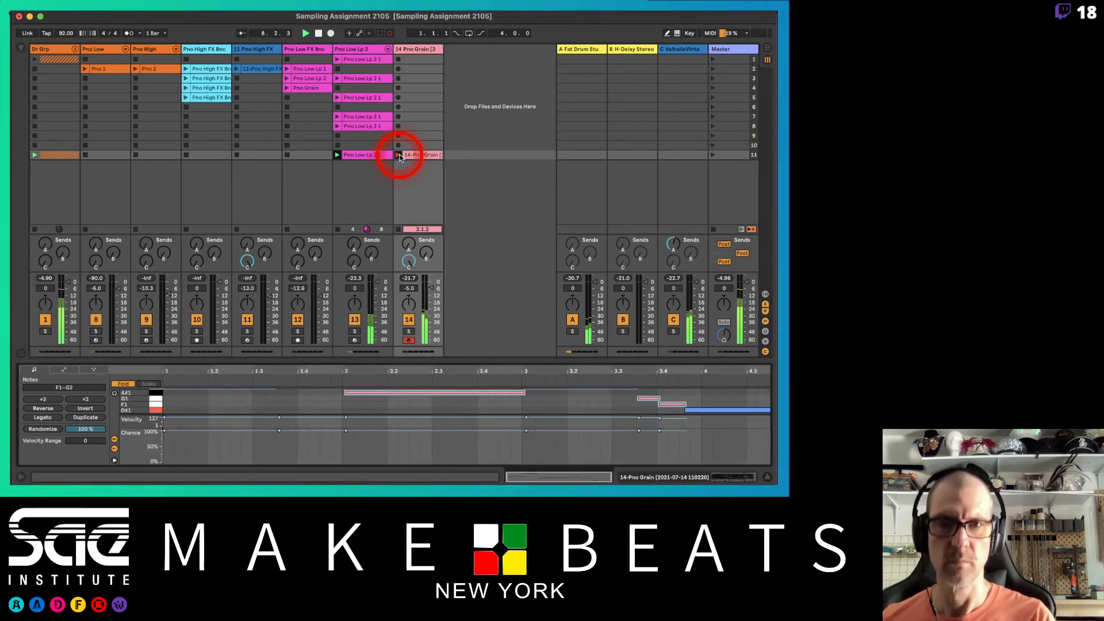
Step: Finish recording the Pno Grain clip in scene 11 so it loops, and launch the 11-Pno High FX clip in scene 2
left_click(400, 158)
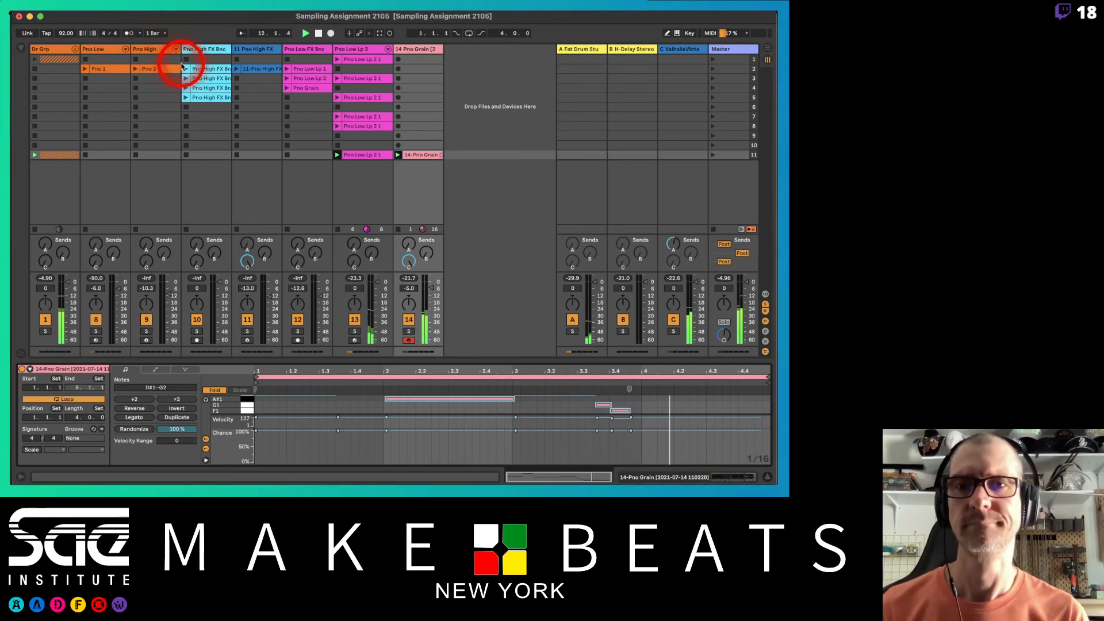
left_click(255, 69)
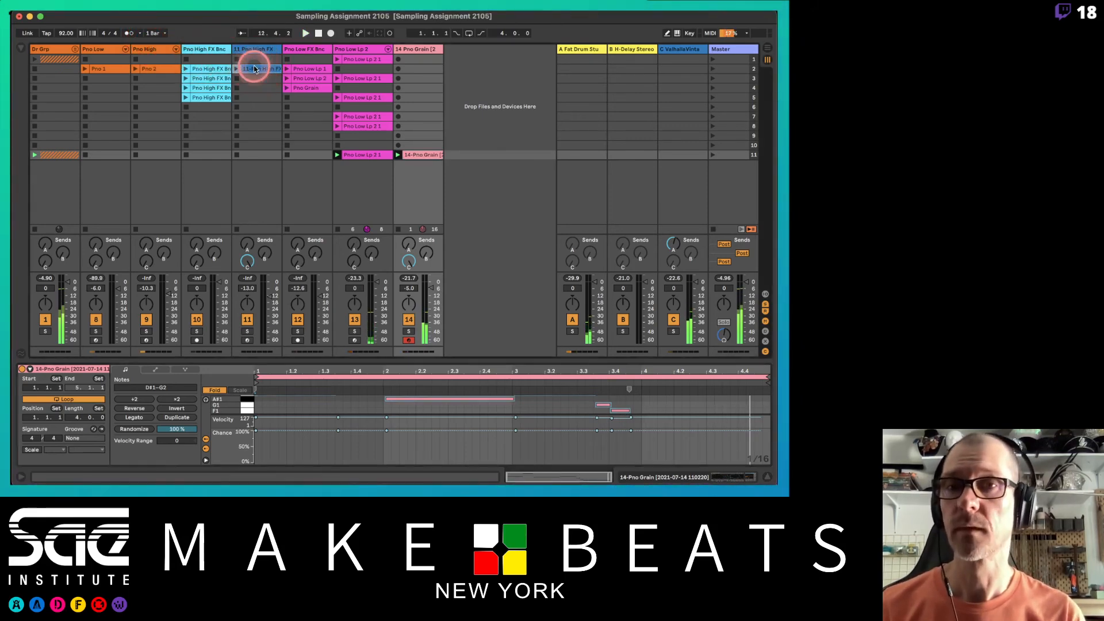
left_click(236, 69)
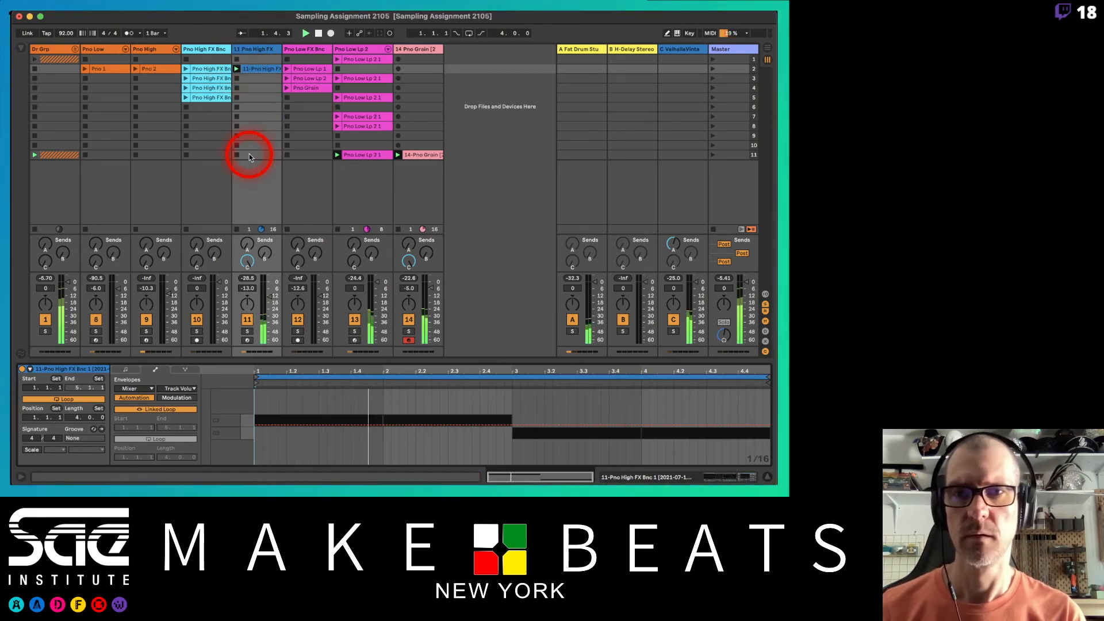
Step: Copy the 11-Pno High FX clip from scene 2 into scene 11 and lower its track volume to -19.0 dB
left_click_drag(259, 71, 261, 159)
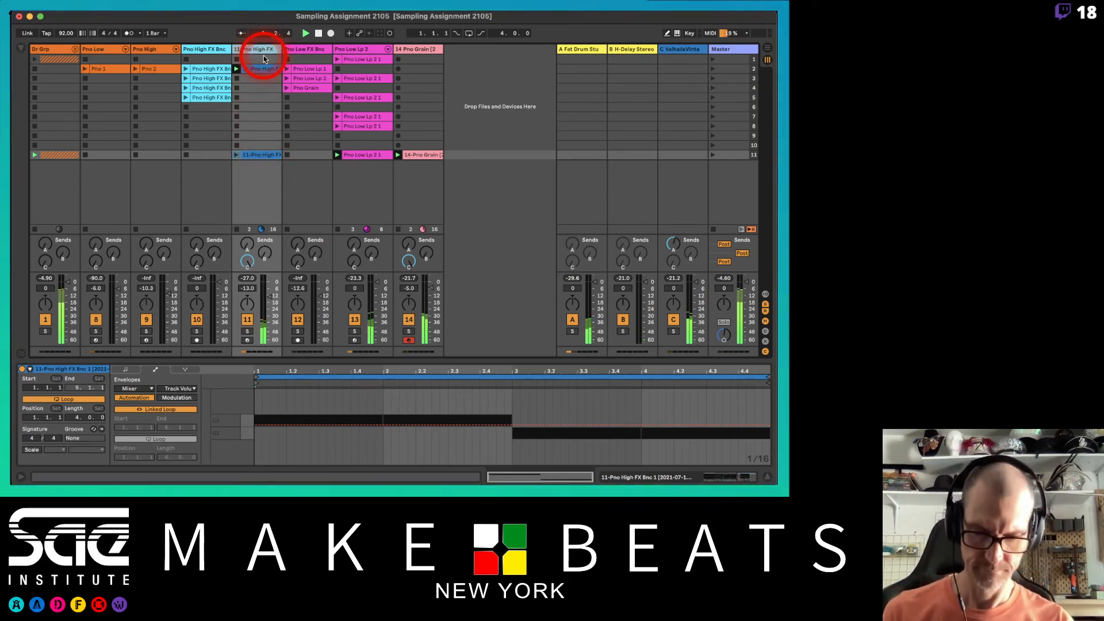
left_click_drag(281, 313, 272, 301)
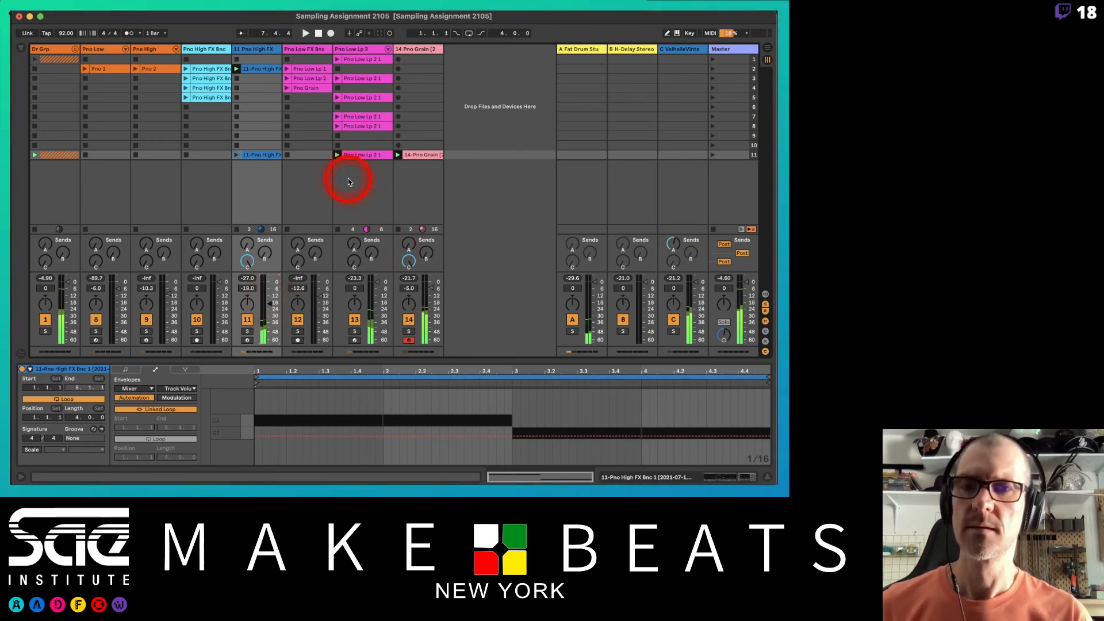
Step: Unfold the Dr Grp group and rename the Boom track's clip in scene 11 to Boom
left_click(74, 49)
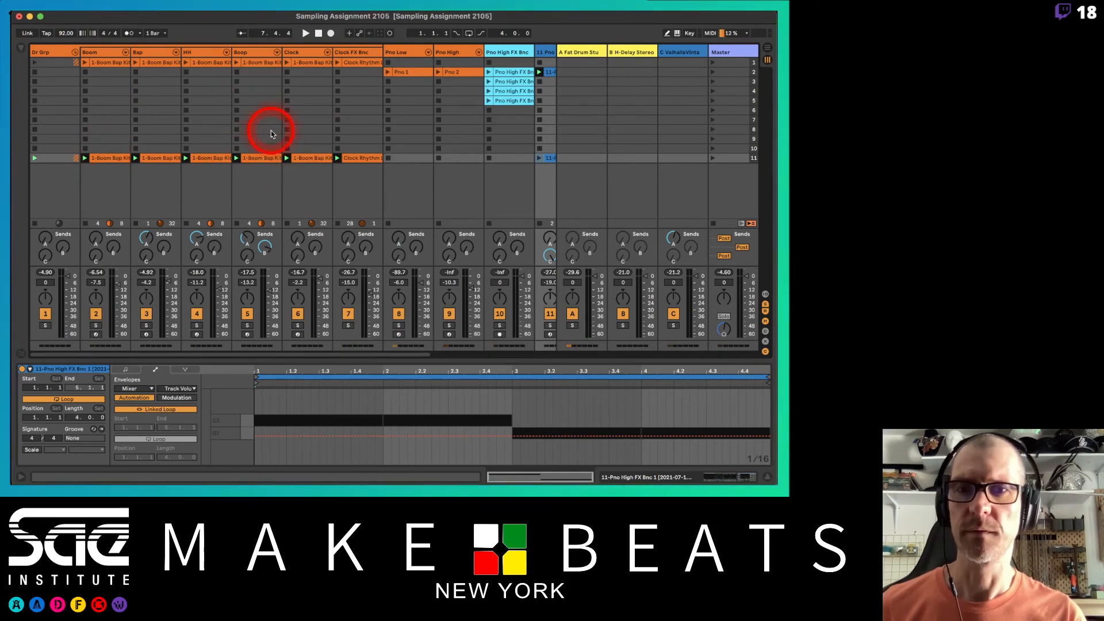
left_click(101, 51)
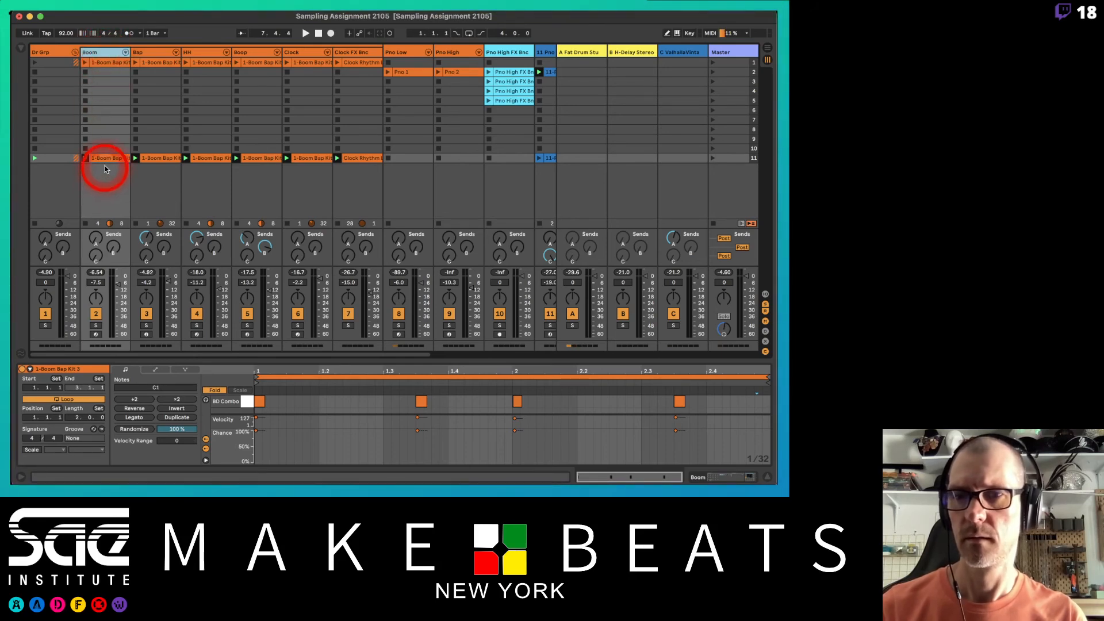
key("super+r")
type("Boom")
key("Return")
Step: Copy the Bap track's name and rename its clip in scene 11 to Bap
left_click(147, 52)
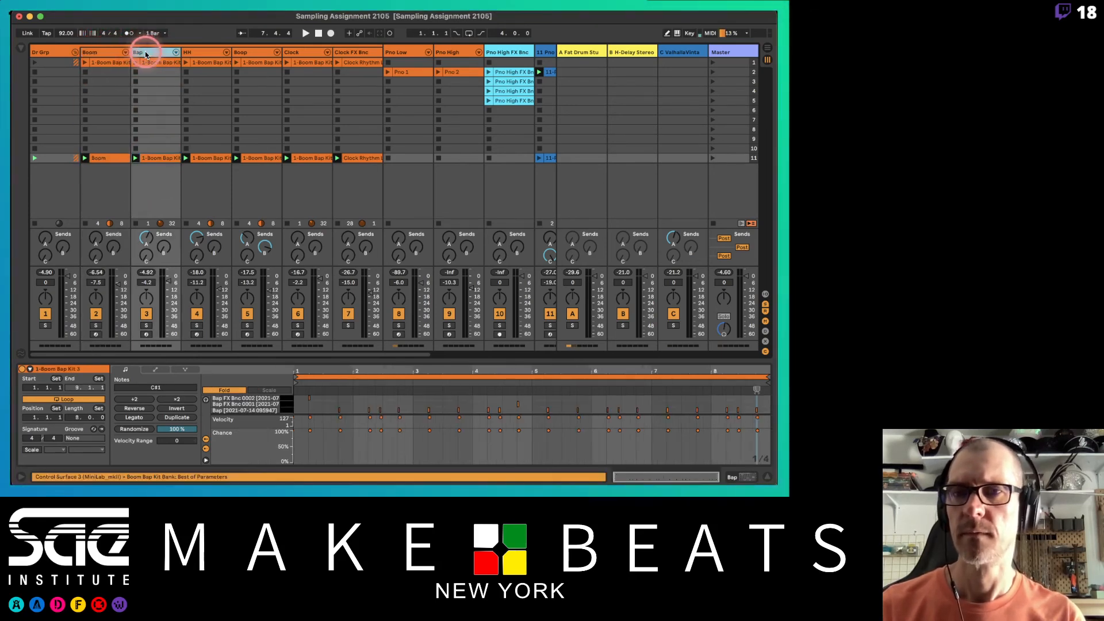
key("super+r")
key("super+c")
left_click(159, 158)
key("super+r")
key("super+v")
key("Return")
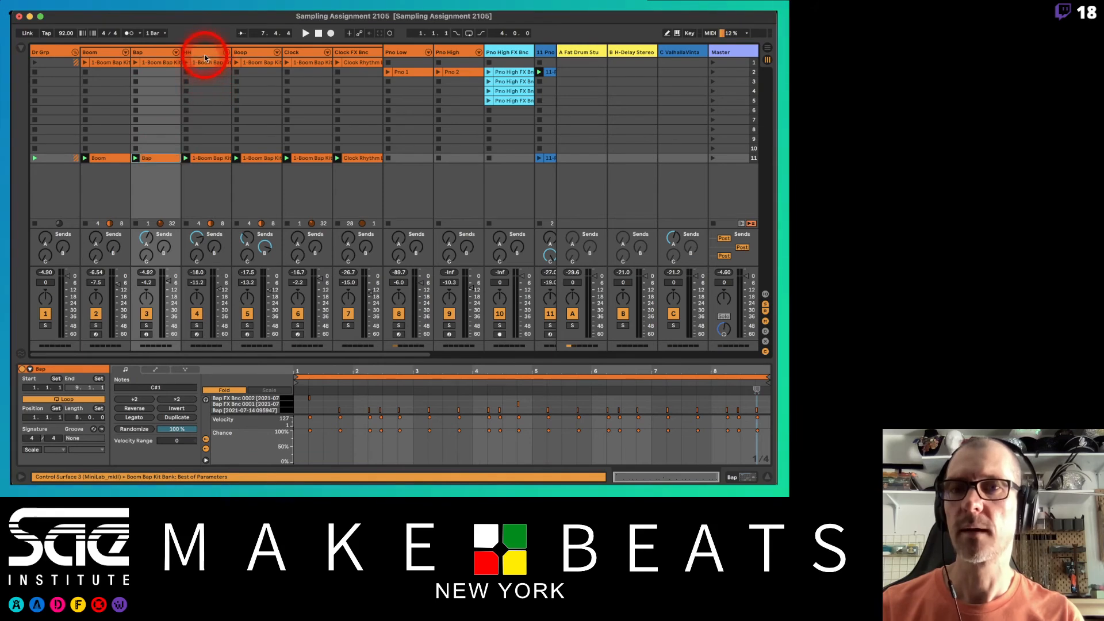
Step: Copy the HH track's name and rename its clip in scene 11 to HH
left_click(202, 51)
key("super+r")
key("super+c")
left_click(217, 157)
key("super+r")
key("super+v")
key("Return")
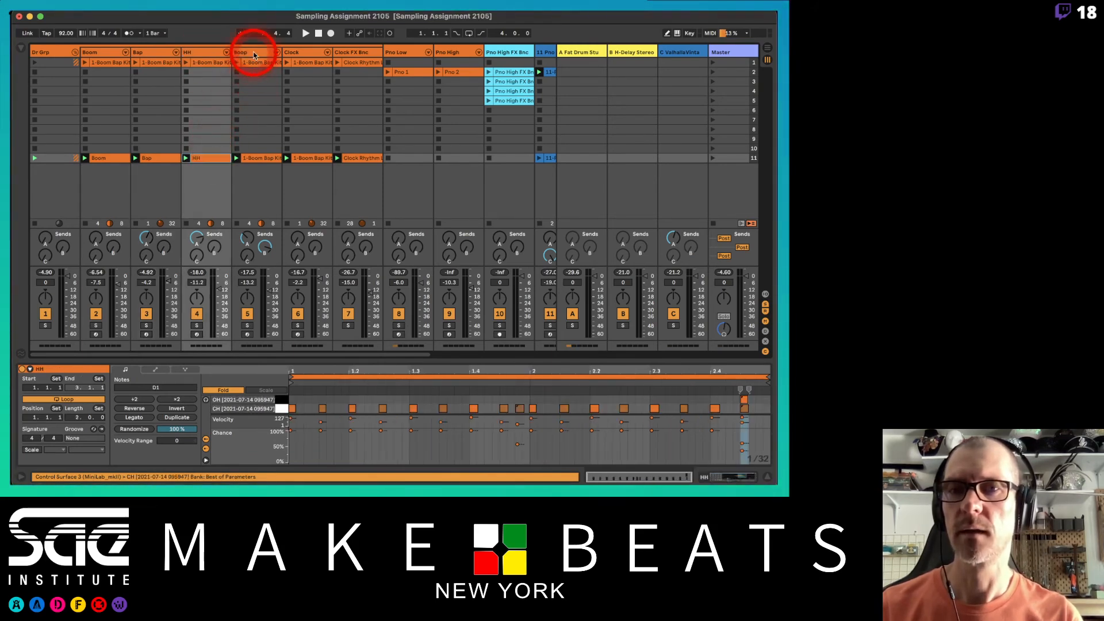
Step: Copy the Boop track's name and rename its clip in scene 11 to Boop
left_click(251, 52)
key("super+r")
key("super+c")
left_click(260, 157)
key("super+r")
key("super+v")
key("Return")
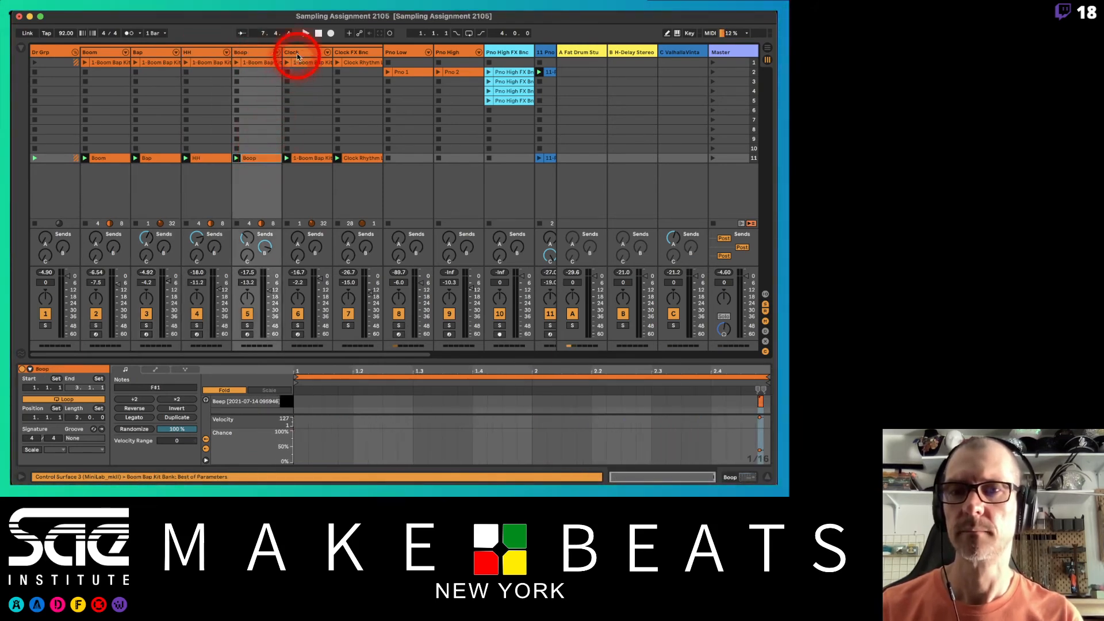
Step: Copy the Clock track's name and rename its clip in scene 11 to Clock
left_click(295, 52)
key("super+r")
key("super+c")
left_click(303, 155)
key("super+r")
key("super+v")
key("Return")
Step: Rename the Clock Rhythm clip in scene 11 to Clock FX Bnc, matching its track name
left_click(353, 52)
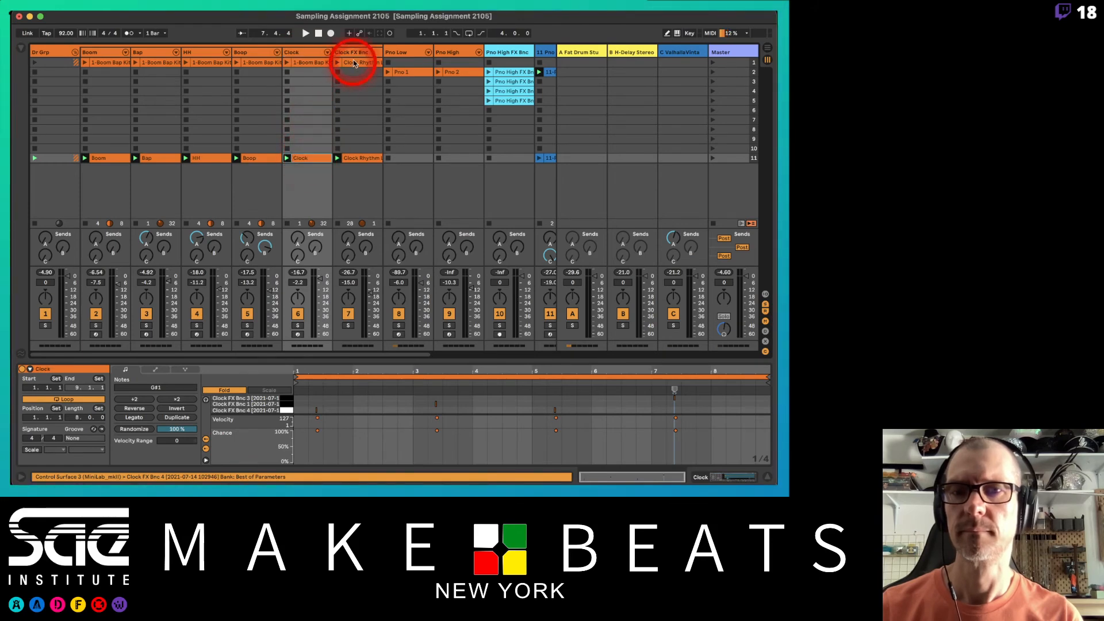
key("super+c")
left_click(355, 156)
key("super+r")
key("super+v")
key("Return")
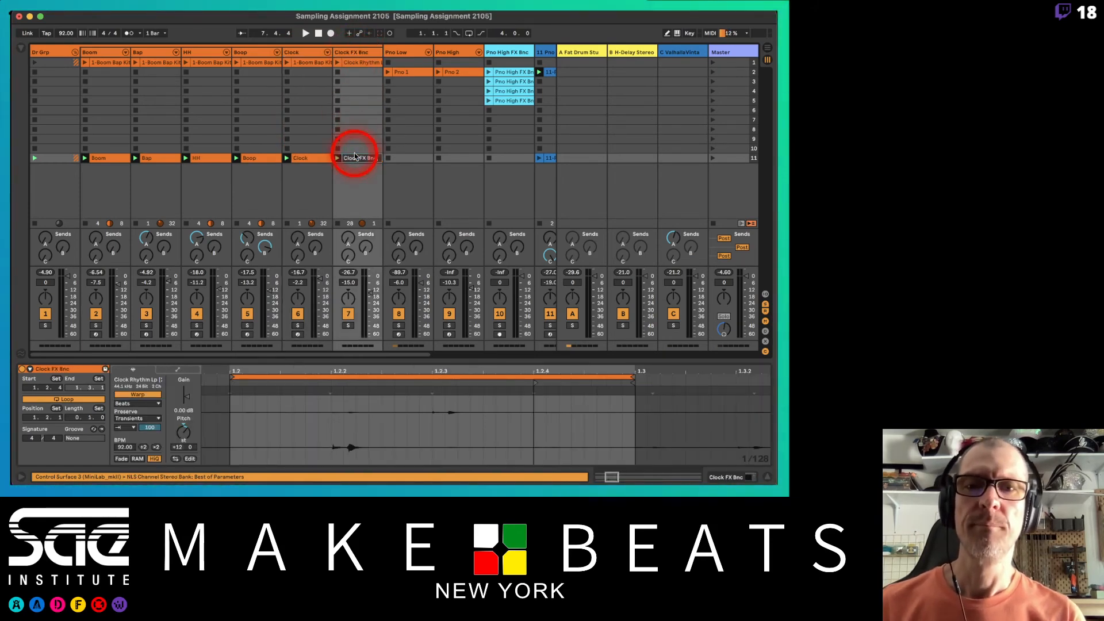
Step: Delete the unused Pno Low, Pno High, Pno High FX Bnc and Pno Low FX Bnc tracks
scroll(330, 103, "right", 10)
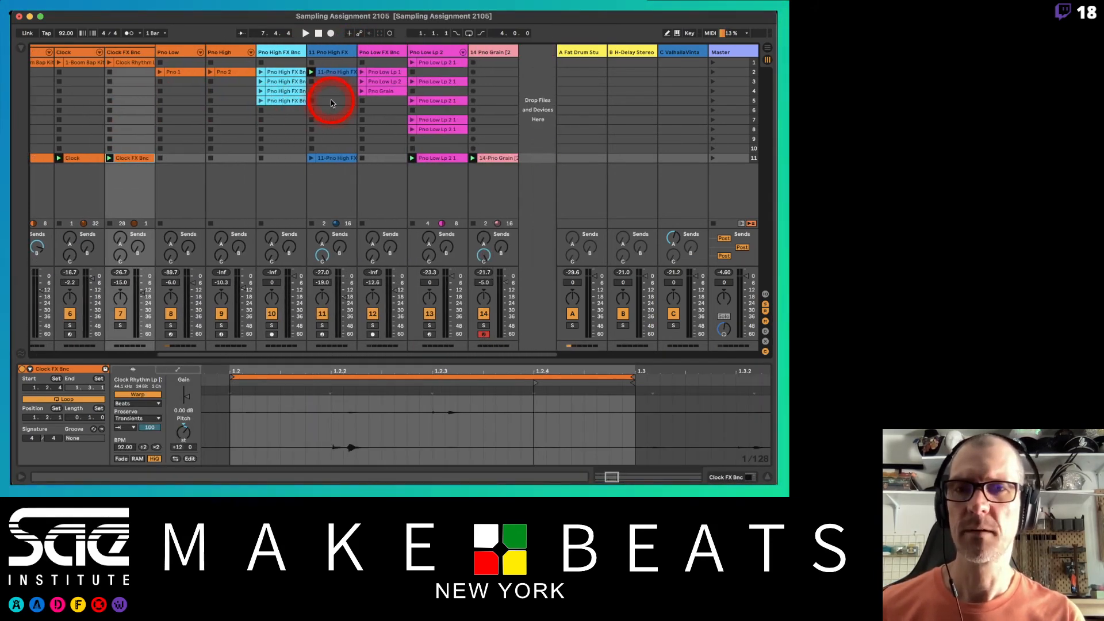
left_click(184, 53)
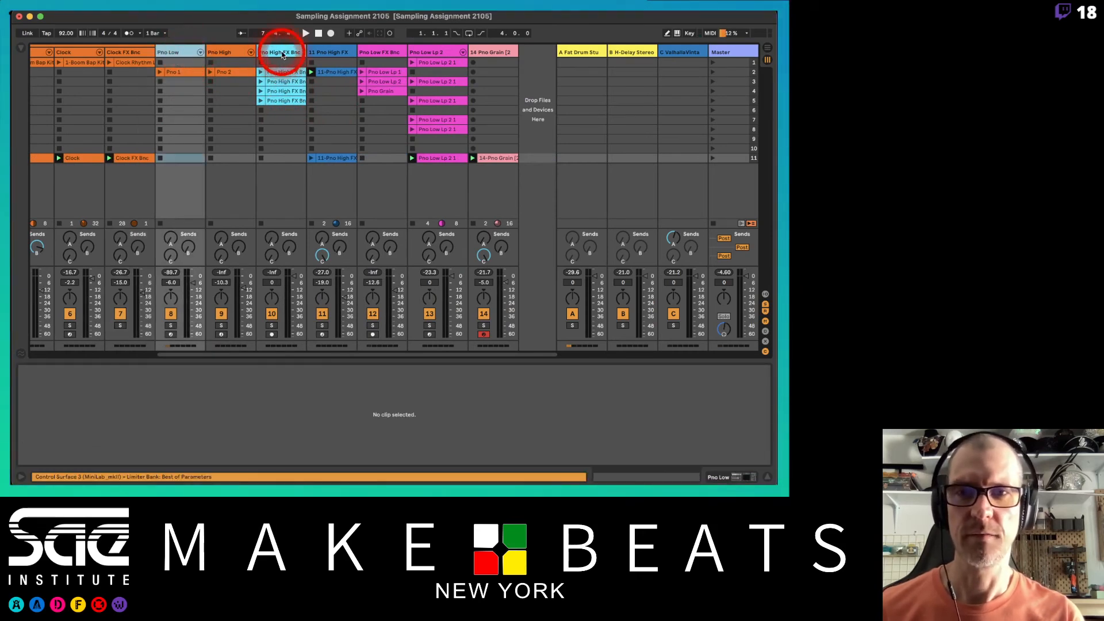
left_click(283, 72)
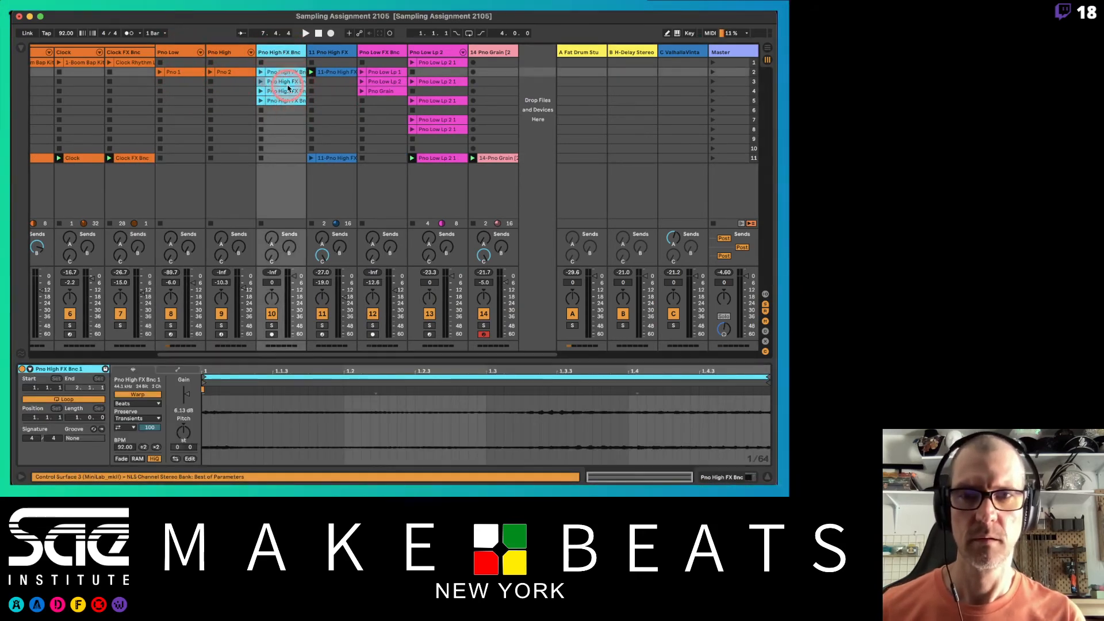
left_click(288, 92)
left_click(288, 101)
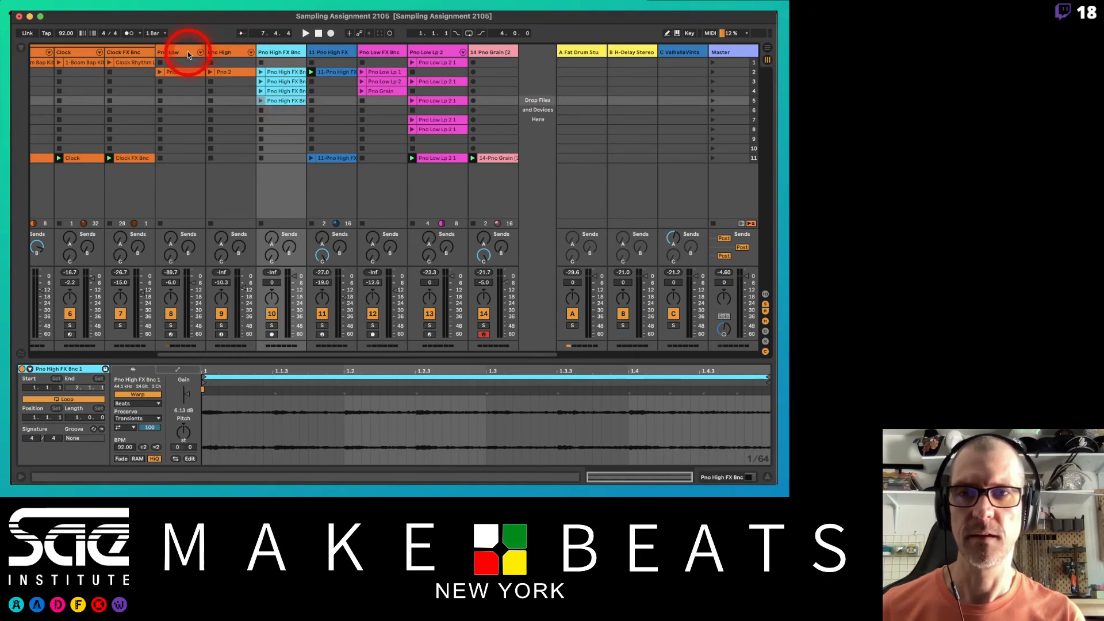
left_click(188, 52)
left_click(266, 52, "shift")
key("Delete")
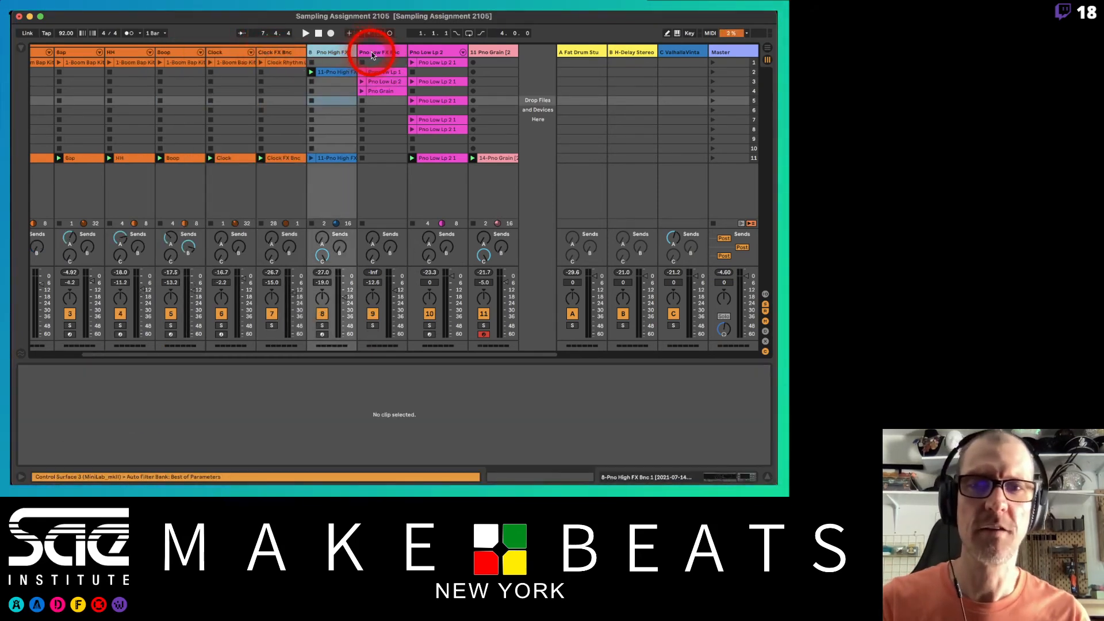
left_click(397, 52)
key("Delete")
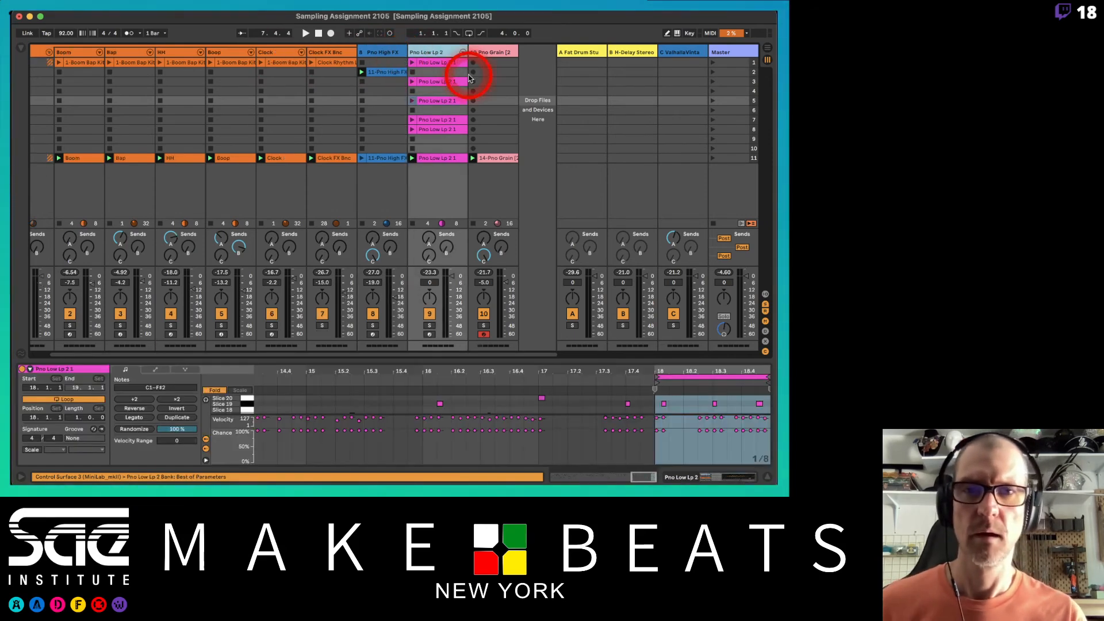
Step: Delete the Pno Low Lp 2 clips in scenes 1 to 5 and the 11-Pno High FX clip in scene 2
left_click_drag(445, 101, 446, 64)
key("Delete")
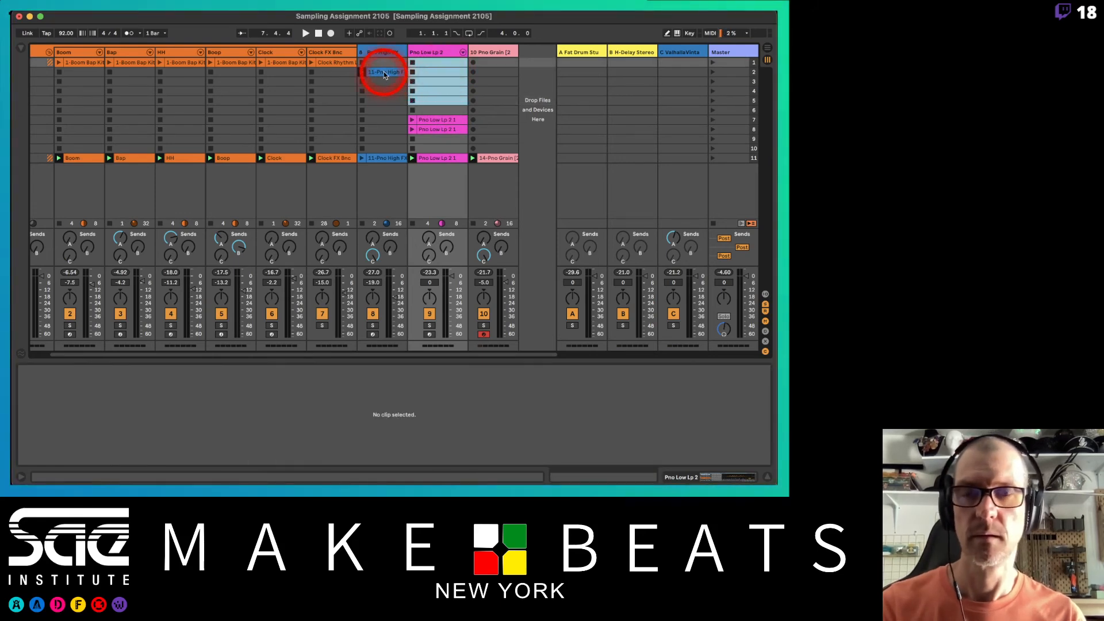
key("Delete")
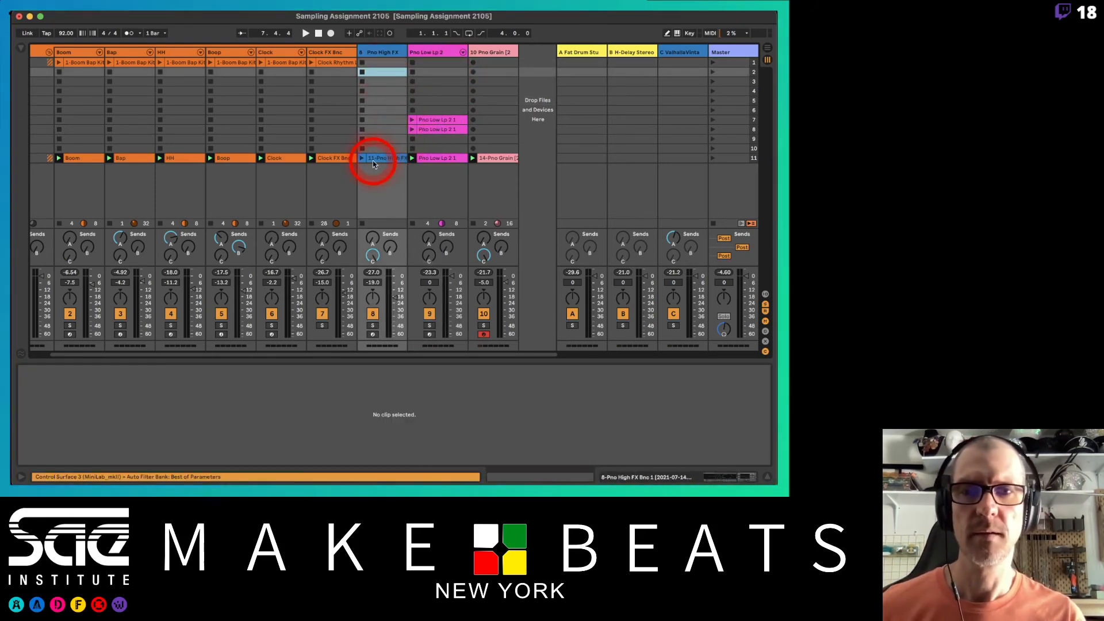
Step: Build and launch scene 10 by moving the 11-Pno High FX clip up and copying in the HH and Clock FX Bnc clips
left_click_drag(373, 161, 374, 148)
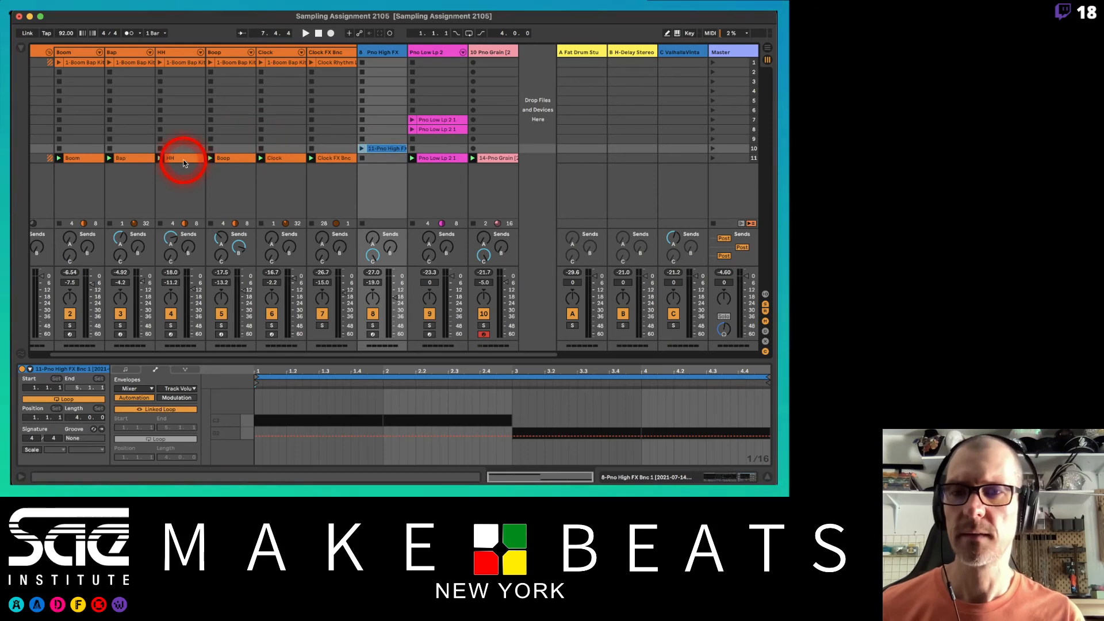
left_click_drag(184, 163, 182, 148)
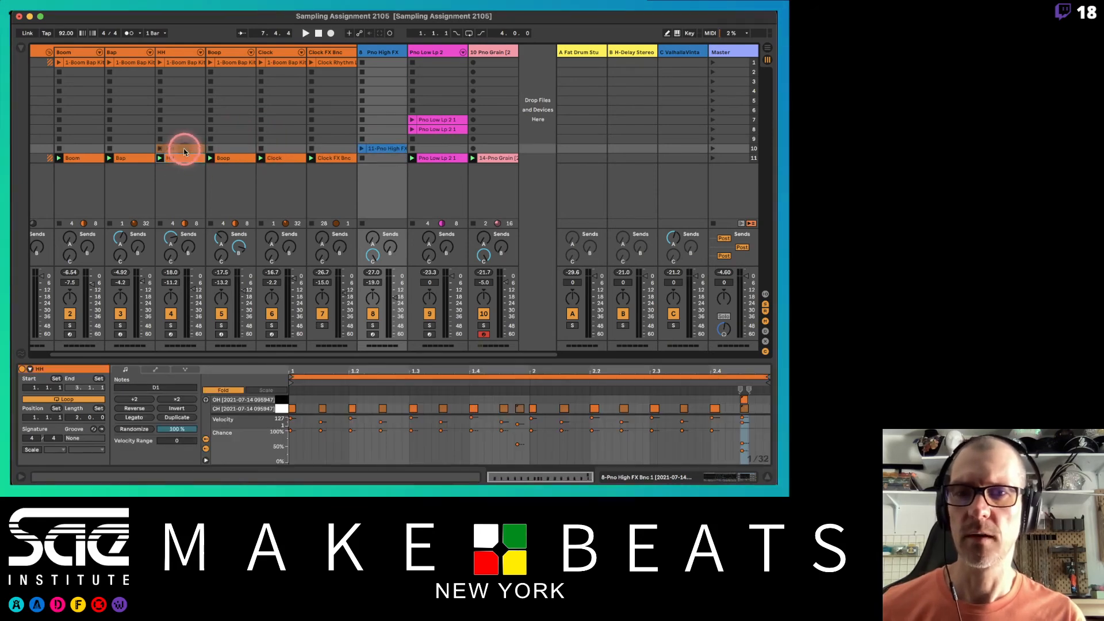
left_click(713, 149)
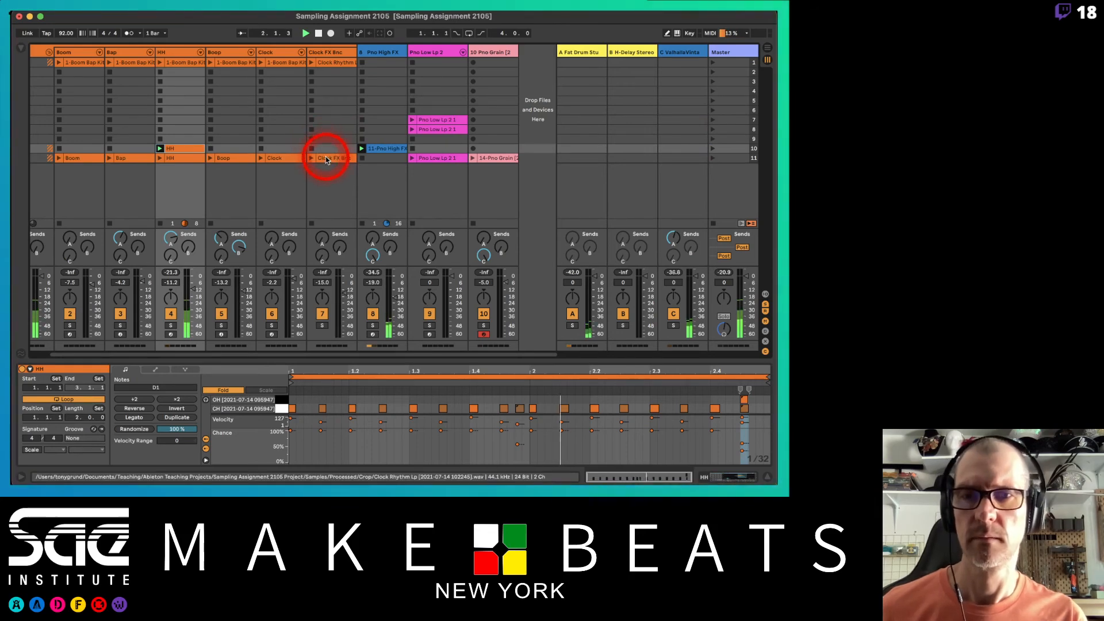
mouse_move(326, 156)
left_mouse_down()
mouse_move(301, 147)
mouse_move(325, 158)
left_mouse_up()
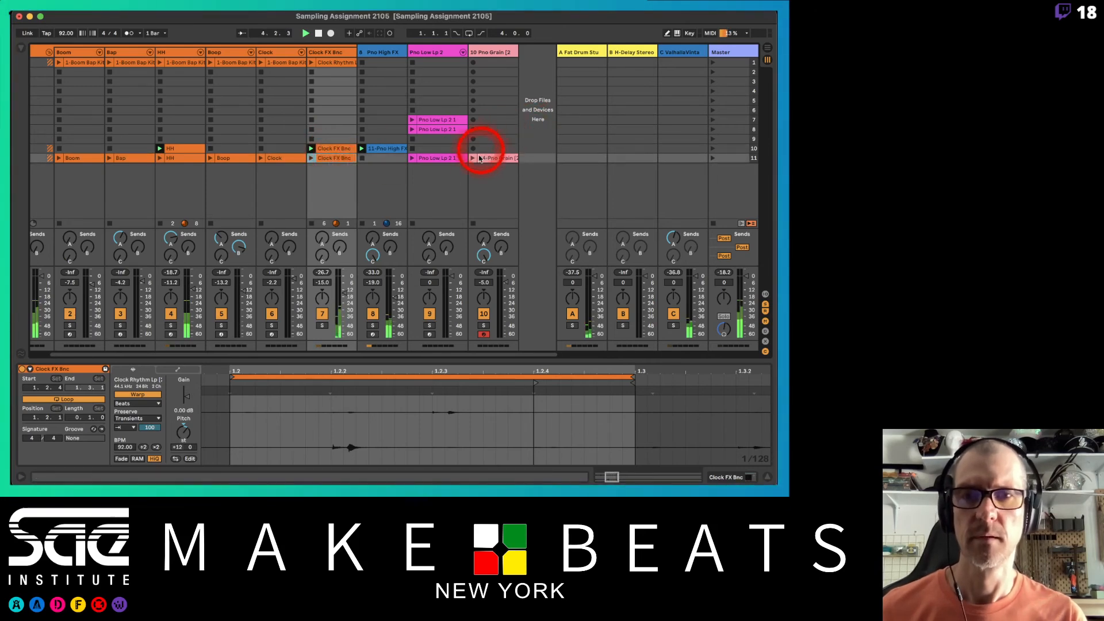
Step: Launch the Pno Low Lp 2 clip in scene 11 and capture the playing clips into a new scene below scene 10
left_click(413, 159)
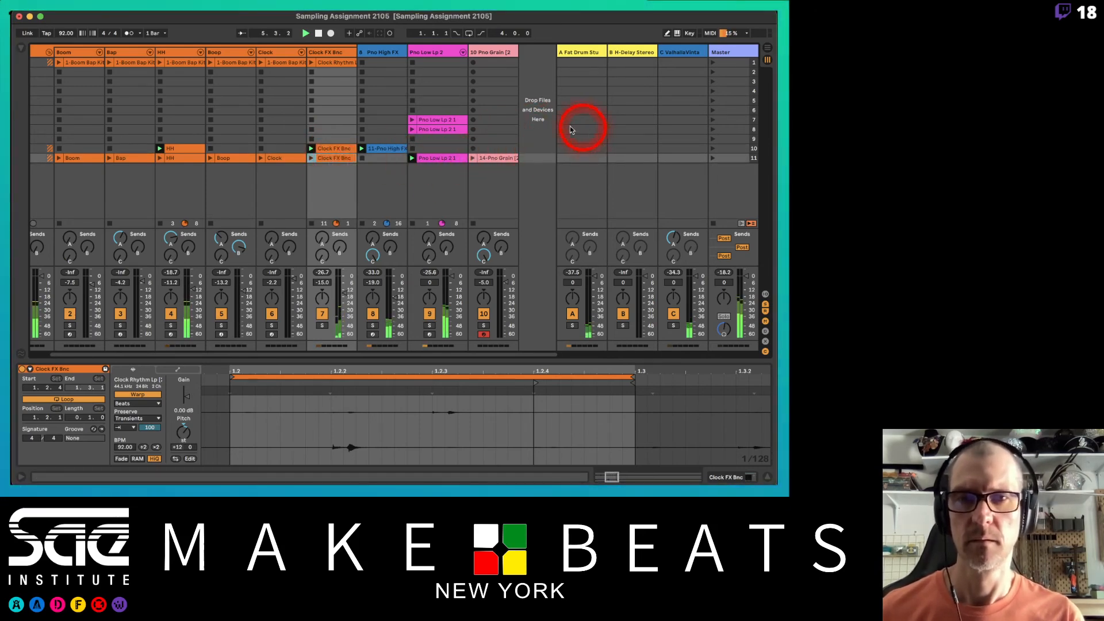
left_click(733, 148)
key("super+d")
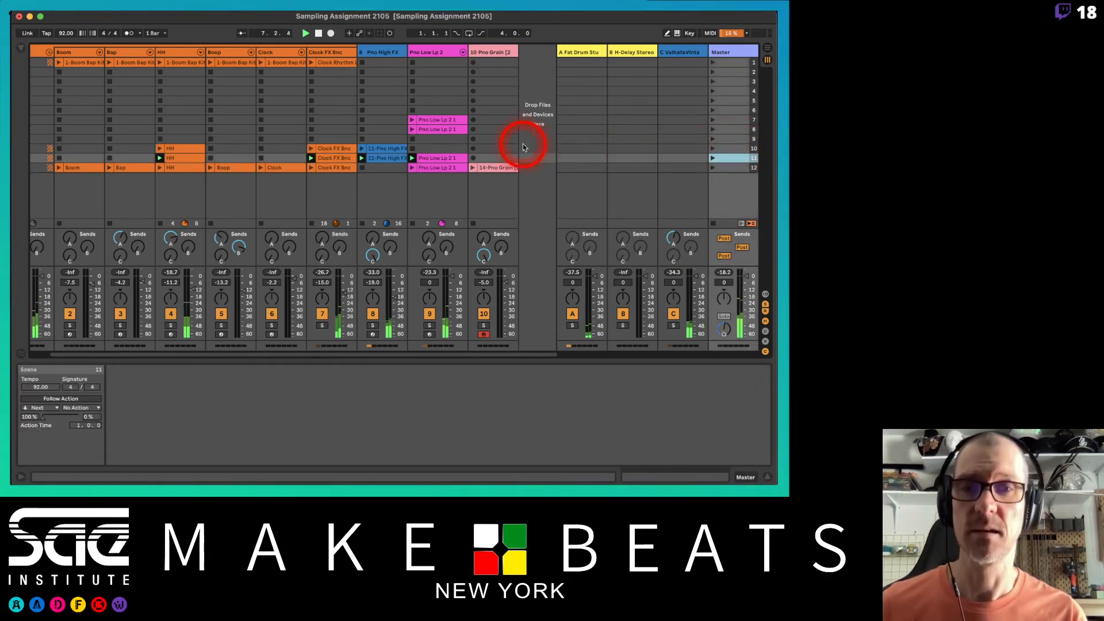
Step: Launch the Pno Grain clip in scene 12 and capture the playing clips into a new scene below scene 11
left_click(473, 168)
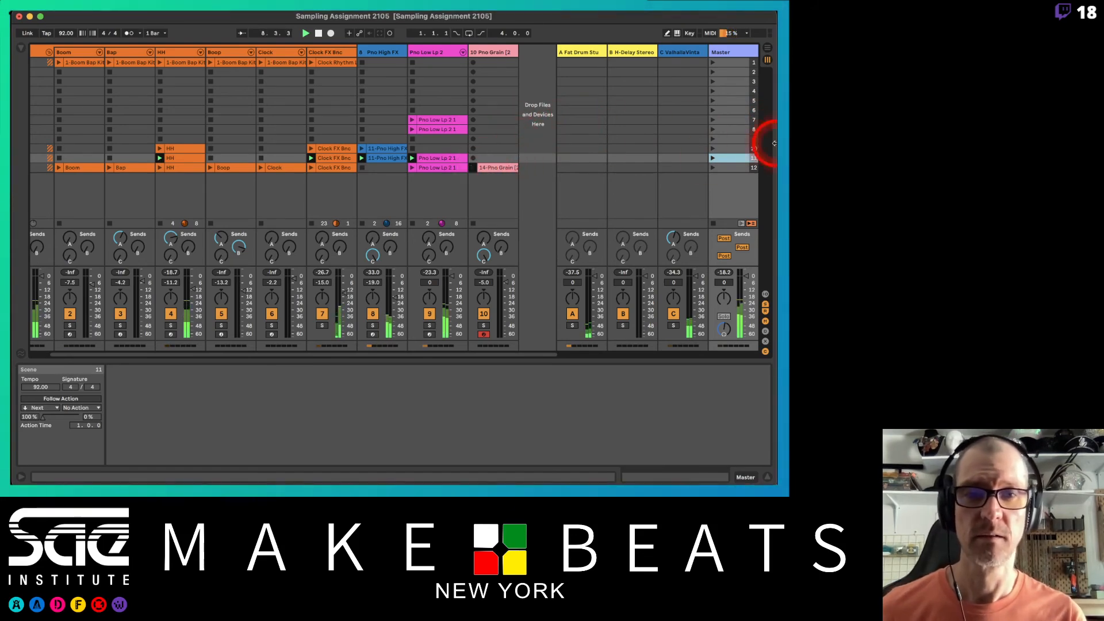
left_click(738, 161)
key("super+shift+i")
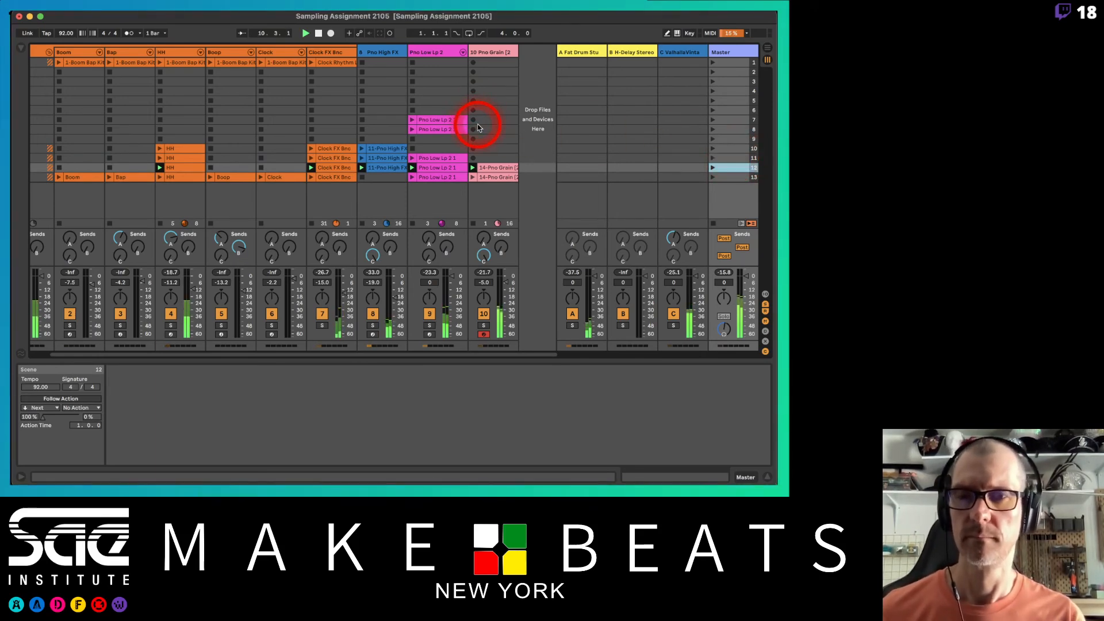
Step: Copy the Clock clip from scene 13 up into scene 12 and launch it
left_click_drag(264, 177, 262, 167)
left_click(261, 167)
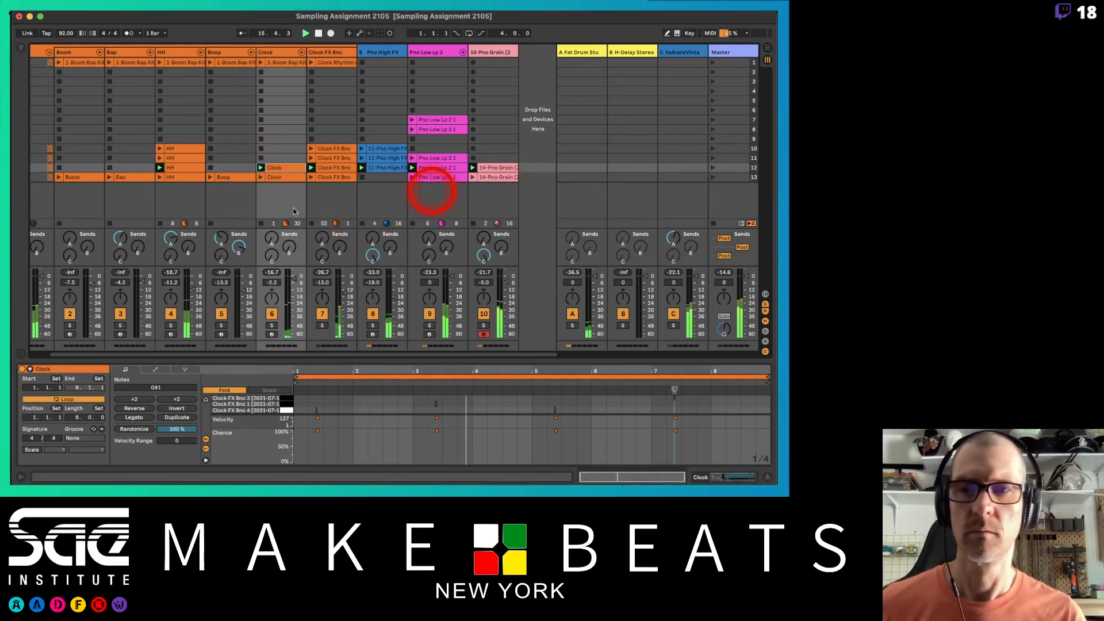
Step: Launch the Boom and Bap clips in scene 13 and capture the playing clips into a new scene below scene 12
left_click(58, 177)
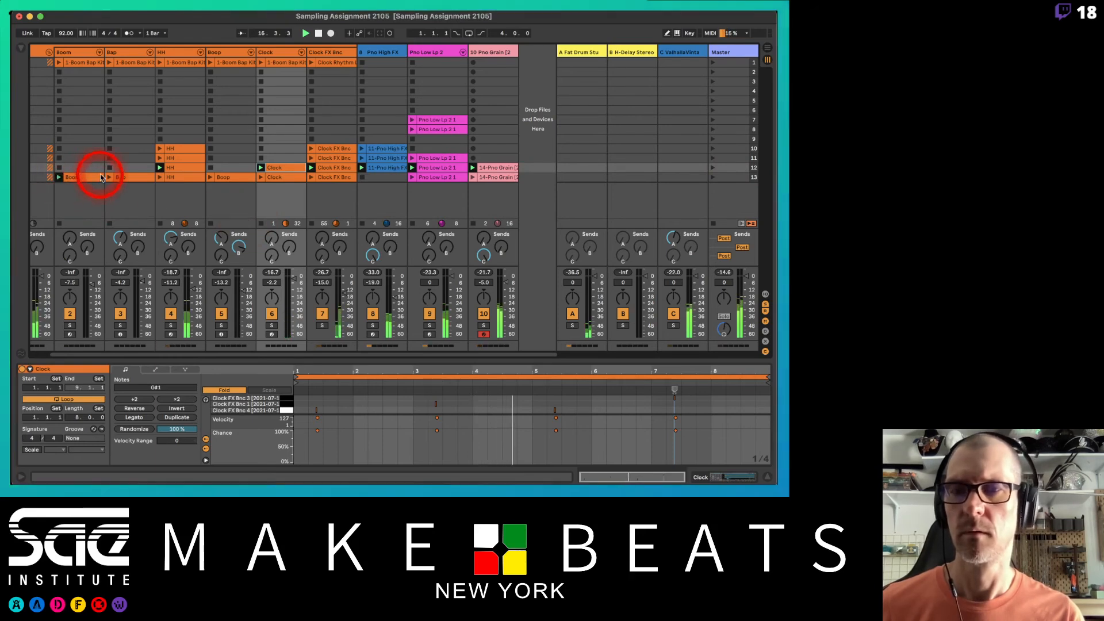
left_click(111, 178)
key("space")
left_click(109, 178)
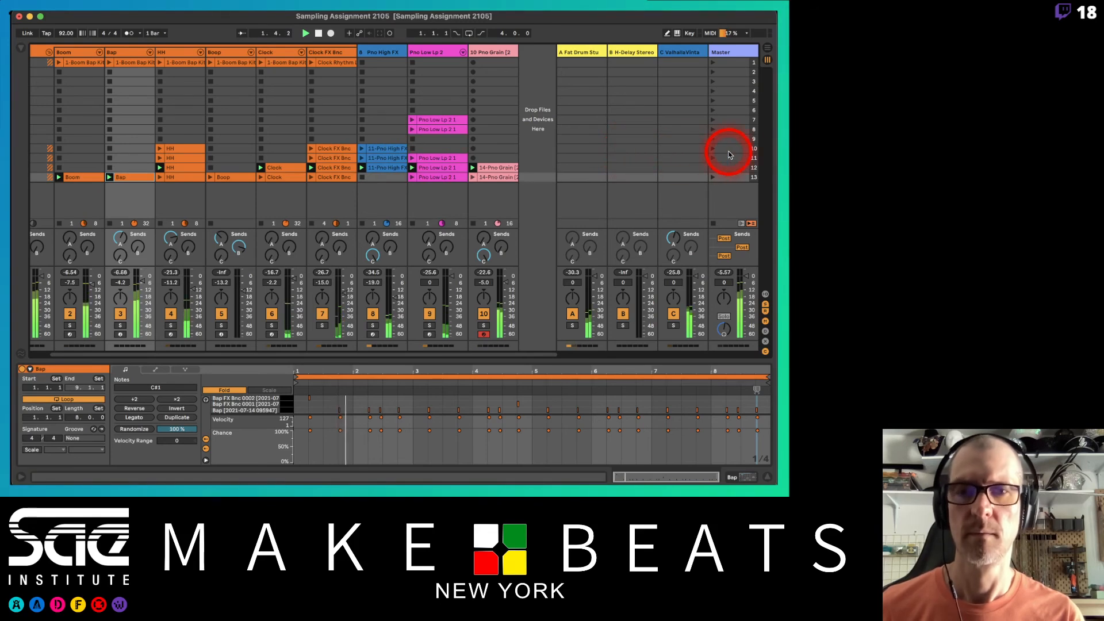
left_click(728, 168)
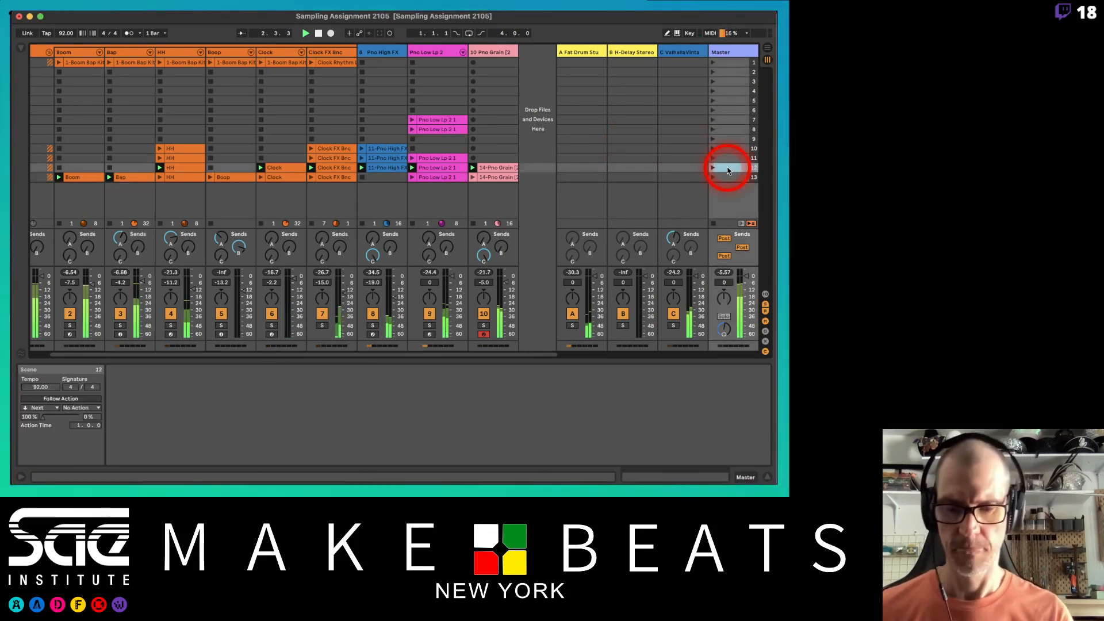
key("super+shift+i")
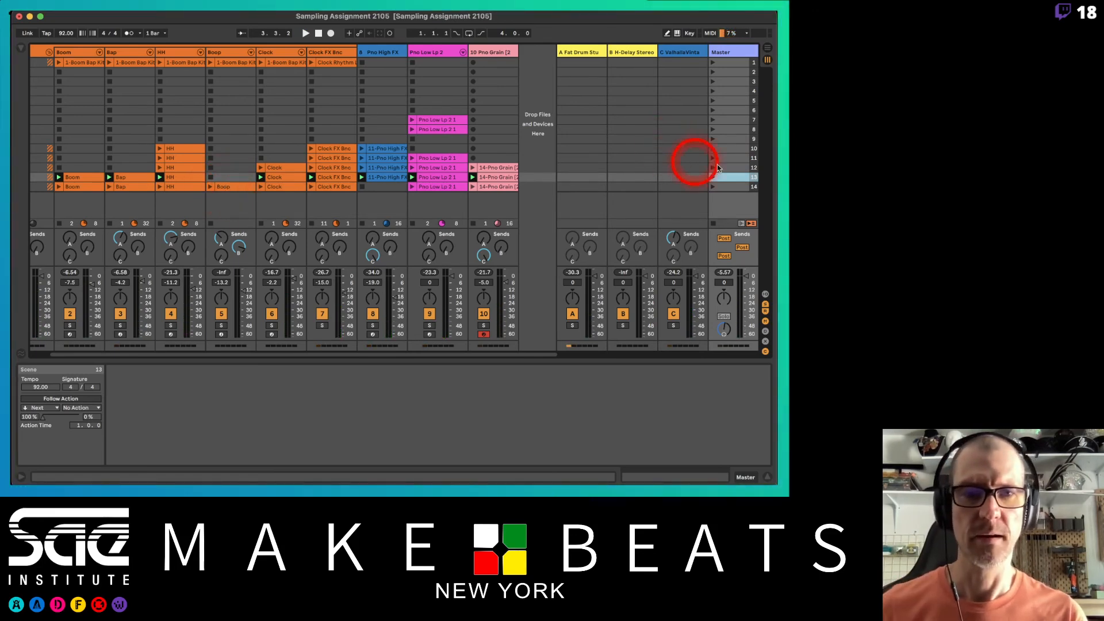
Step: Delete the newly captured scene 13
left_click(736, 177)
key("Delete")
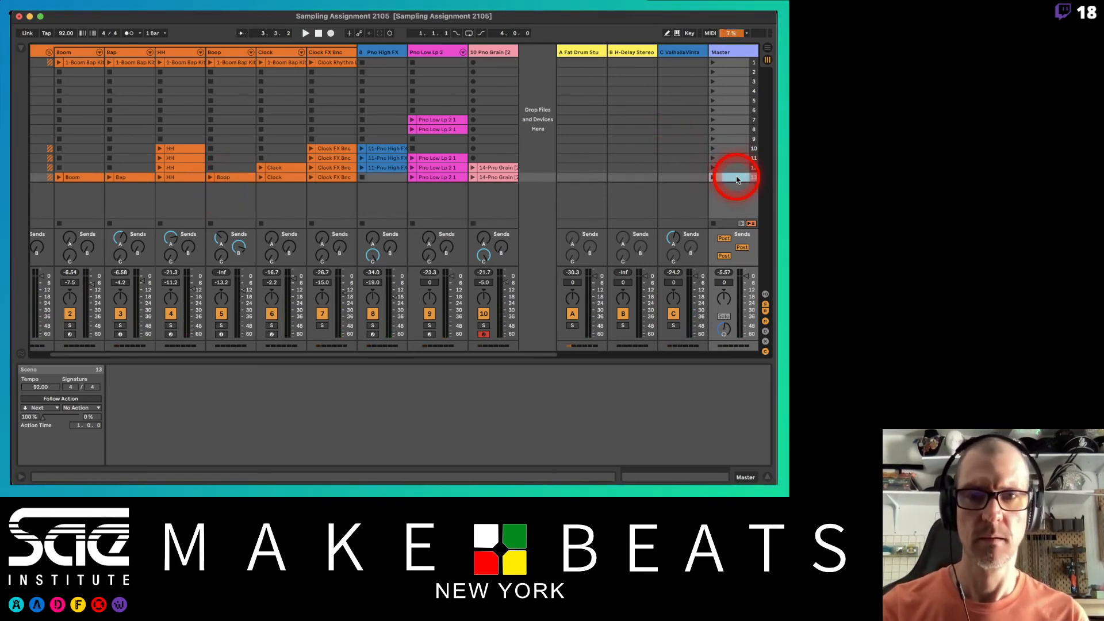
Step: Copy the Pno High FX clip from scene 12 down into scene 13
left_click(386, 168)
left_click_drag(386, 167, 386, 178)
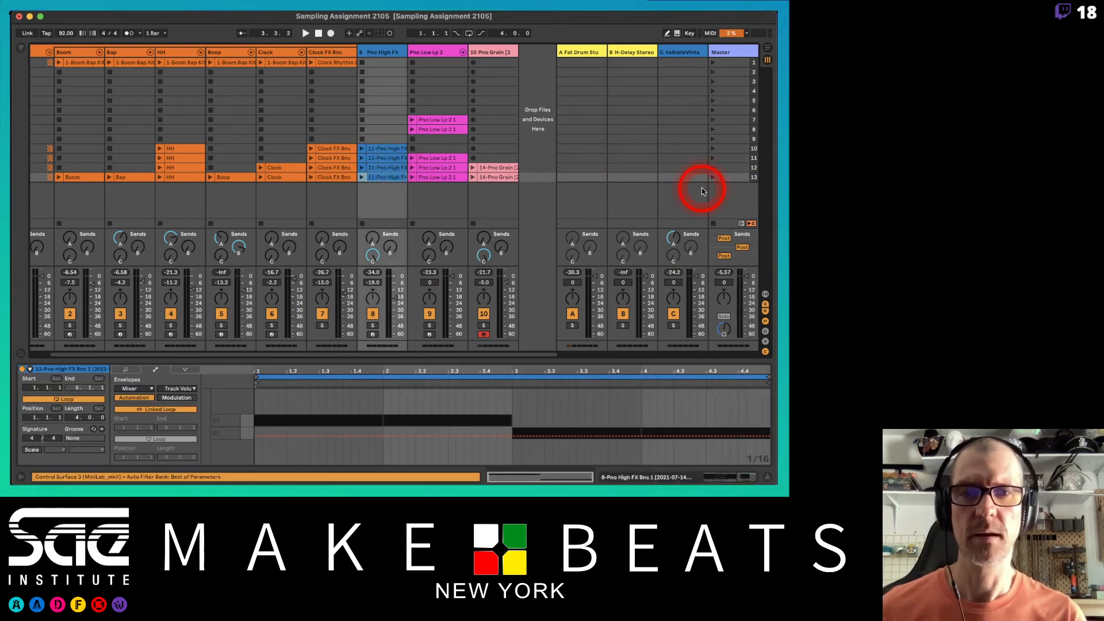
Step: Start recording into the arrangement from scene 10 and launch scenes 10, 11 and 12 in succession
left_click(732, 147)
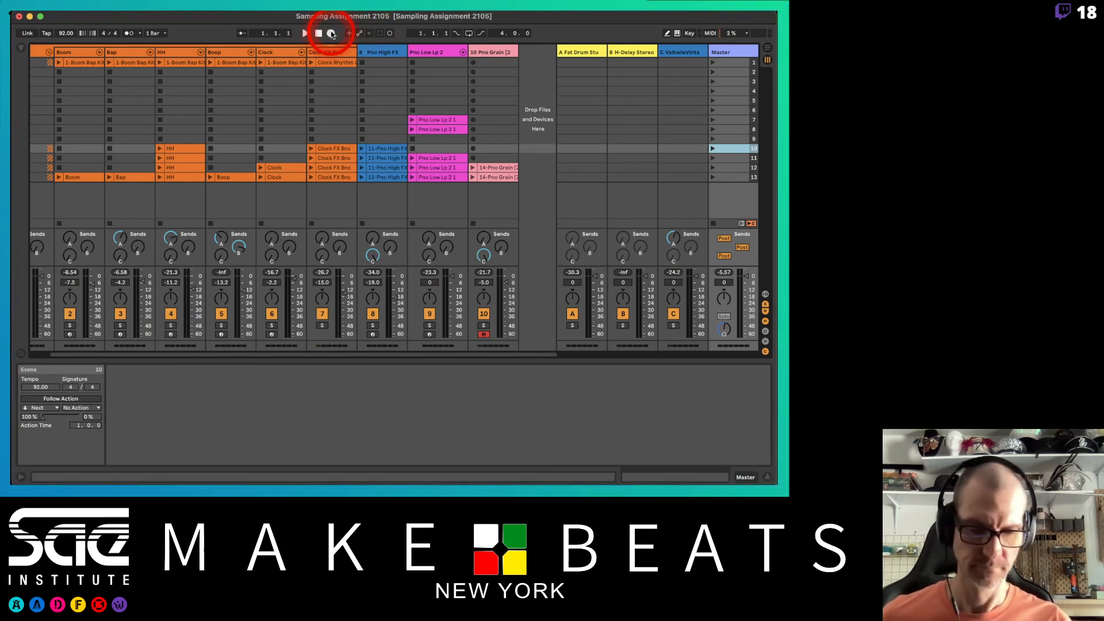
left_click(332, 33)
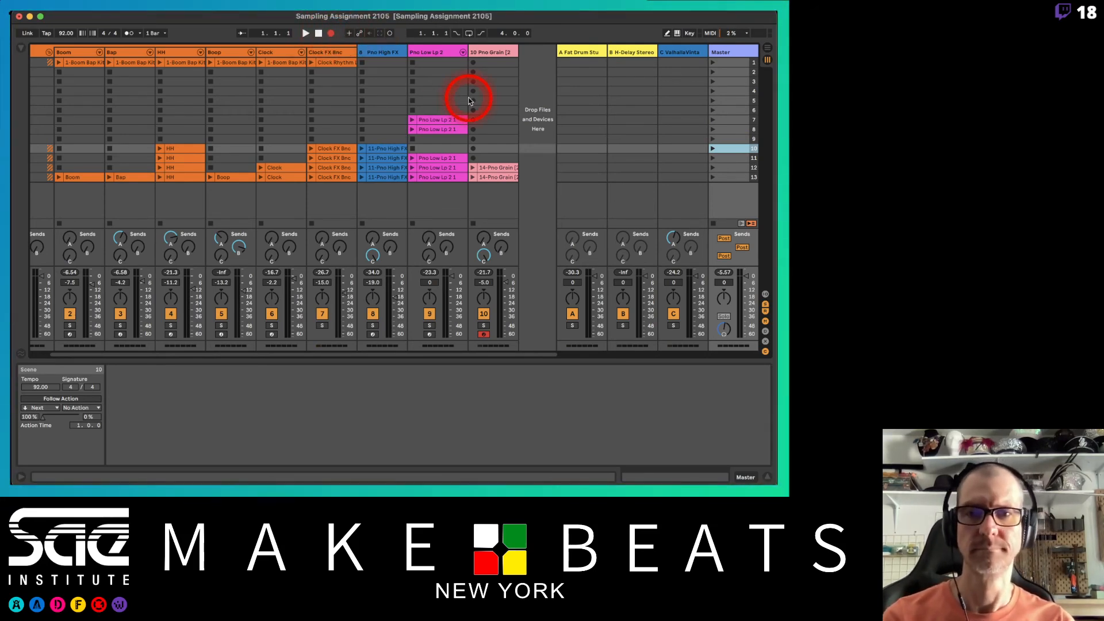
key("Return")
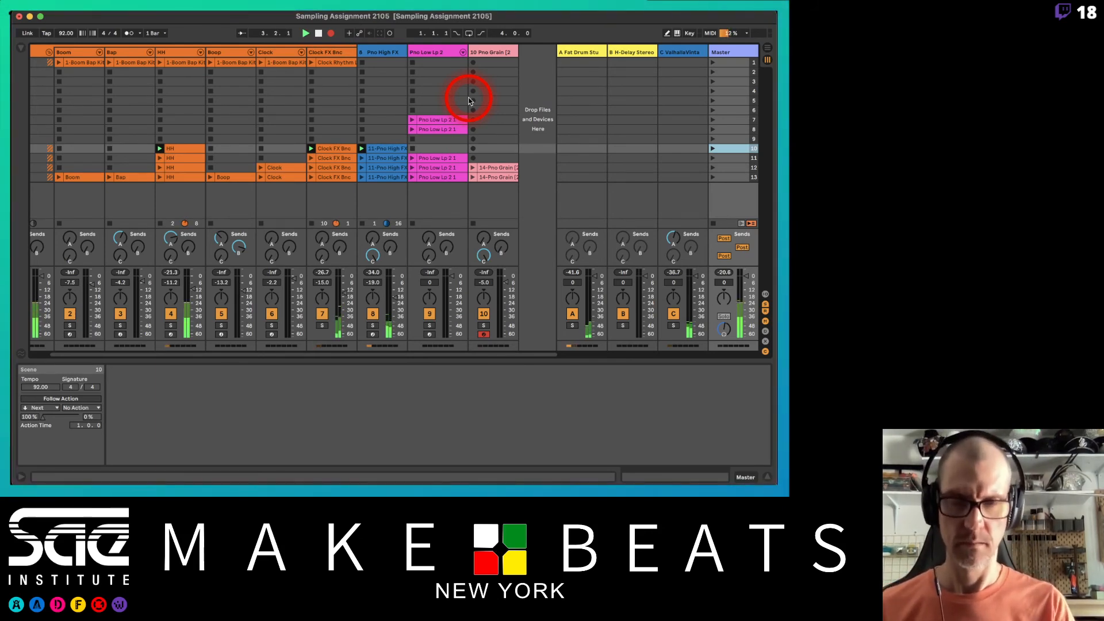
key("Down")
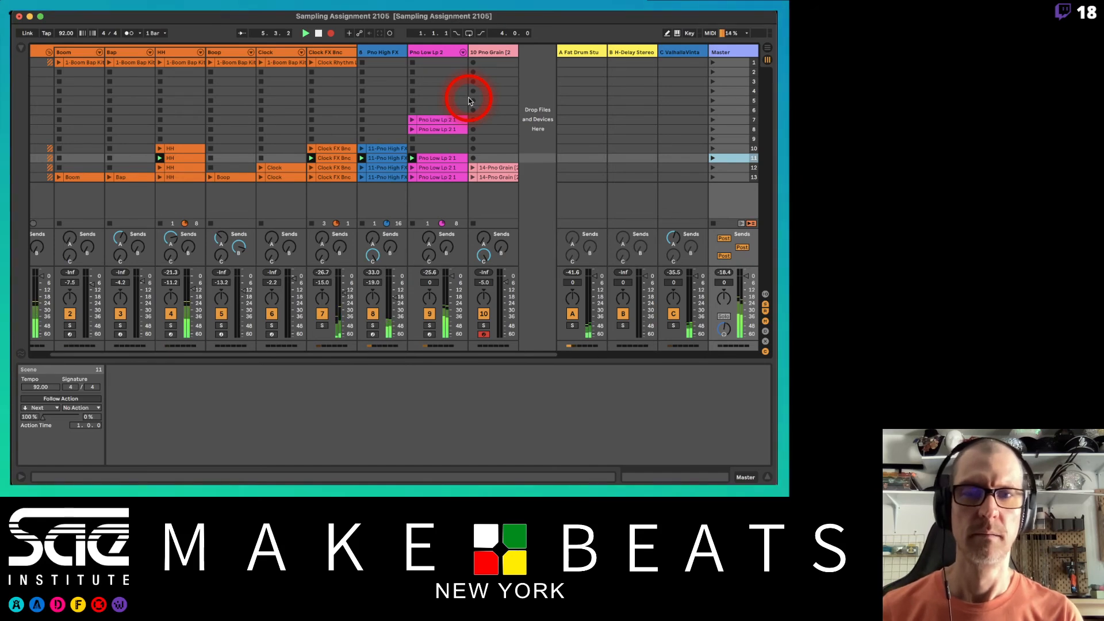
key("Down")
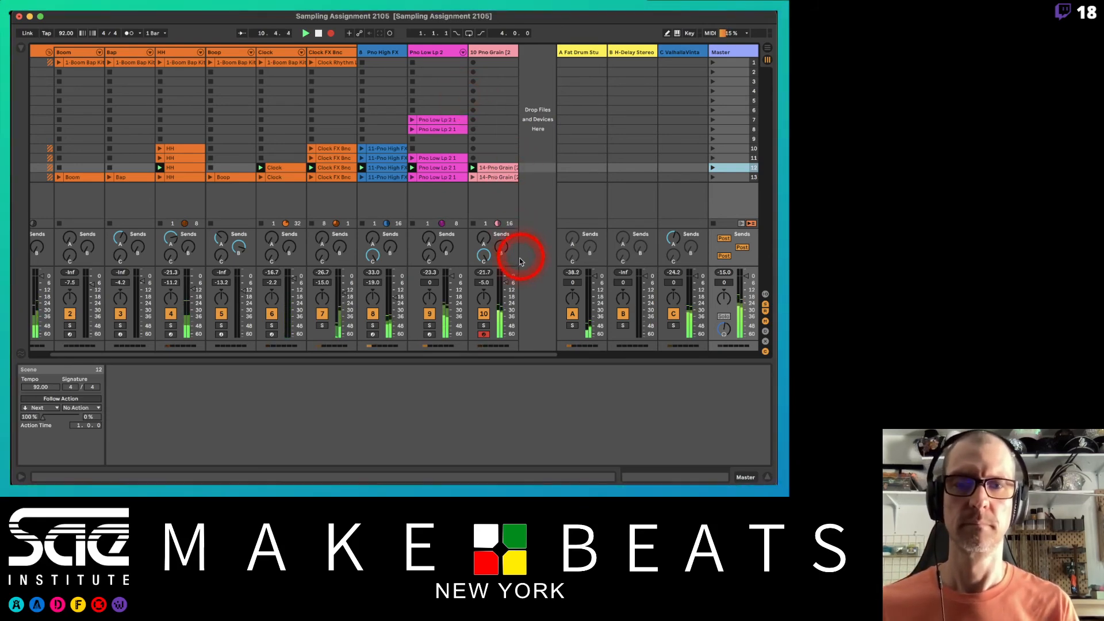
Step: Reset the Pno Grain track volume to 0 dB and launch scene 13 for the last part of the recording
double_click(504, 283)
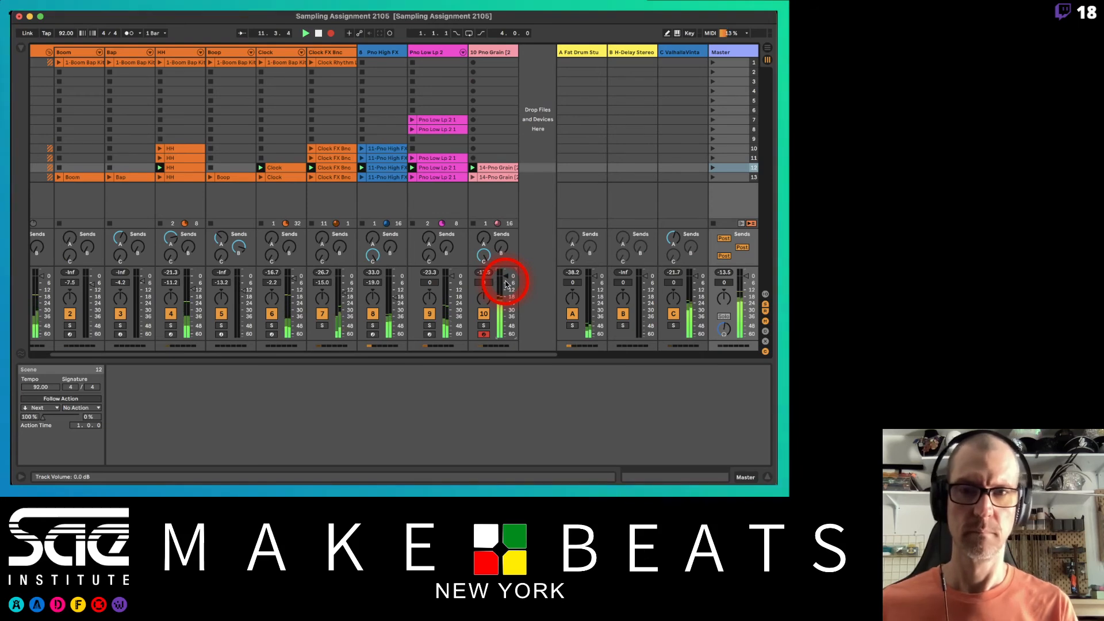
left_click(724, 178)
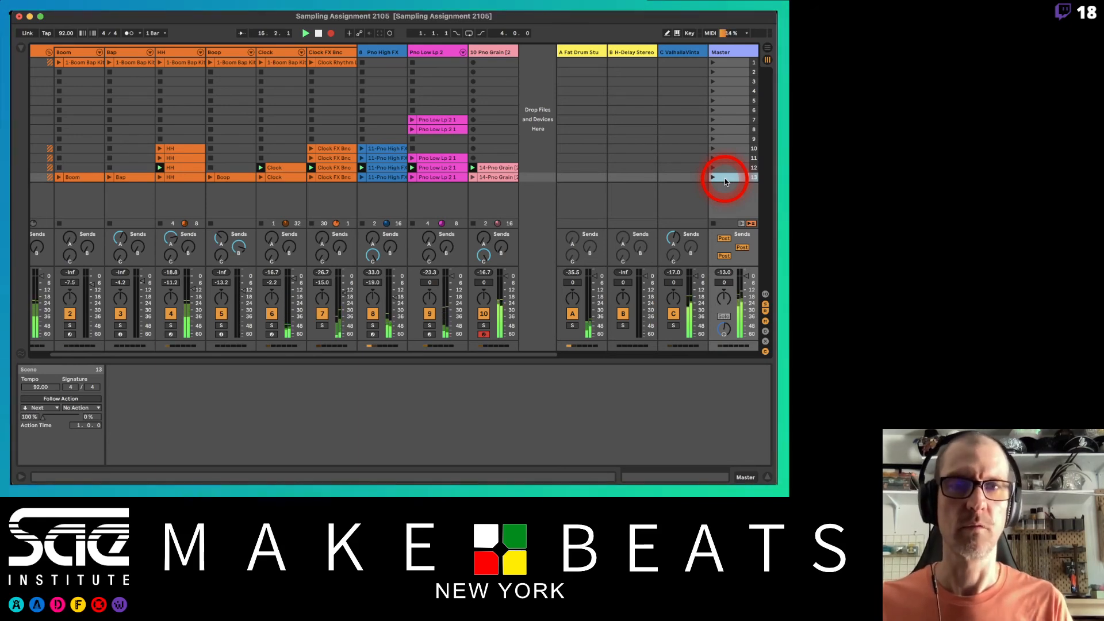
key("Return")
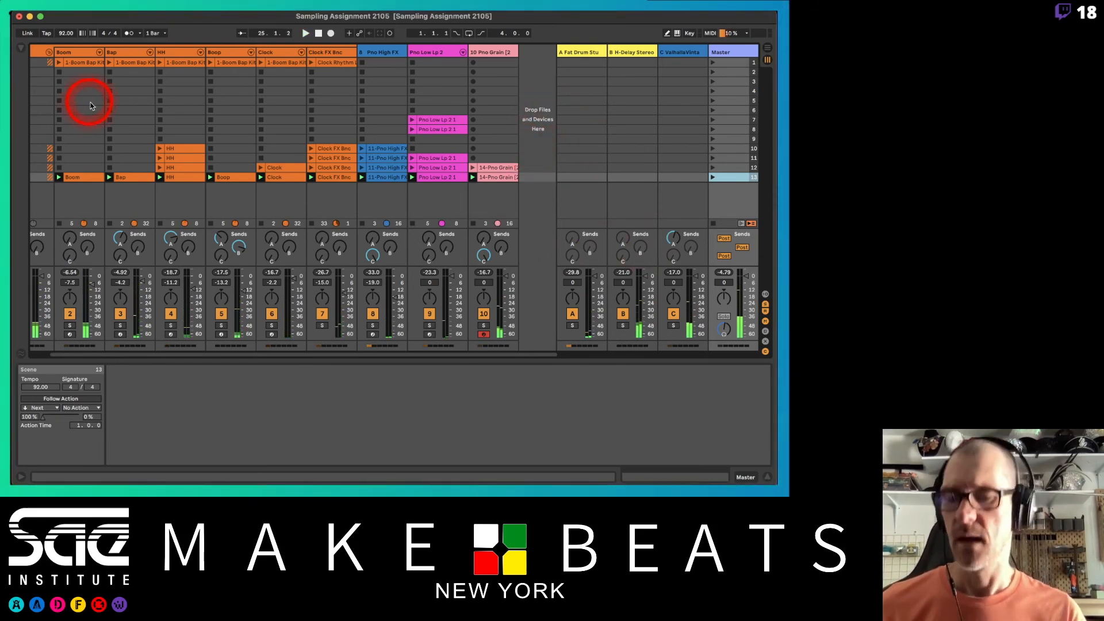
Step: Show the recorded arrangement without the browser and fold the Clock FX Bnc, Pno High FX and Pno Grain tracks
key("Tab")
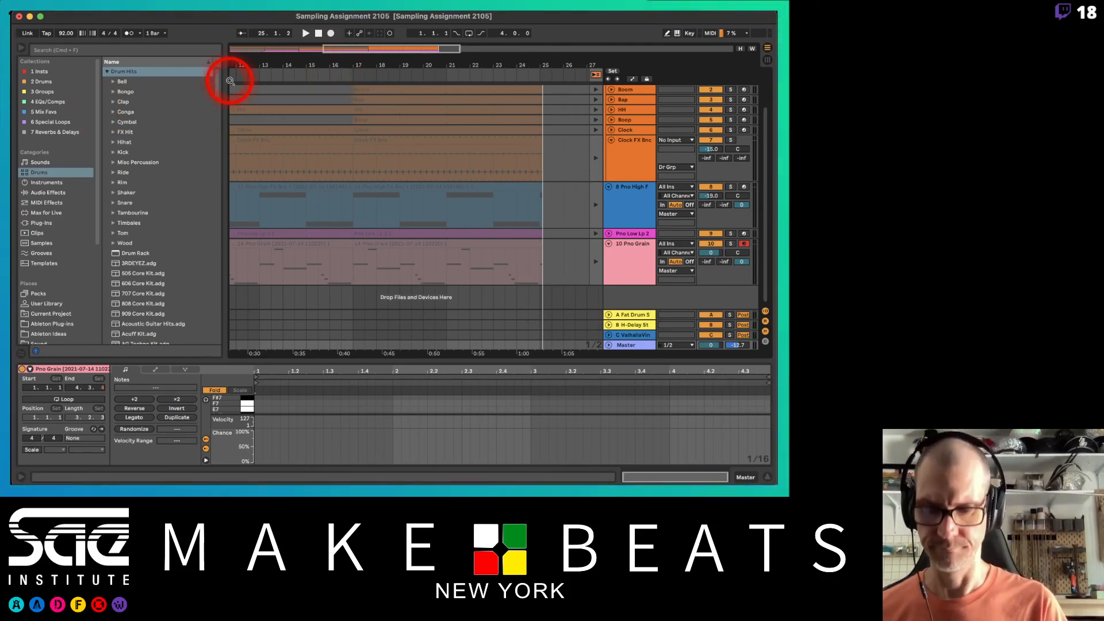
key("super+alt+b")
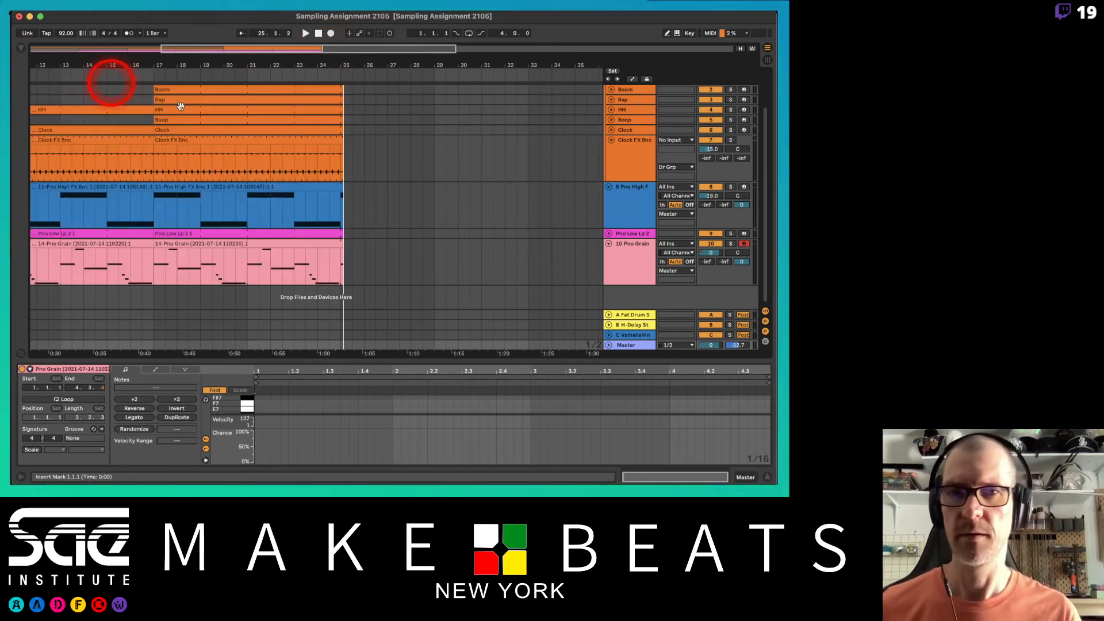
scroll(259, 128, "up", 2)
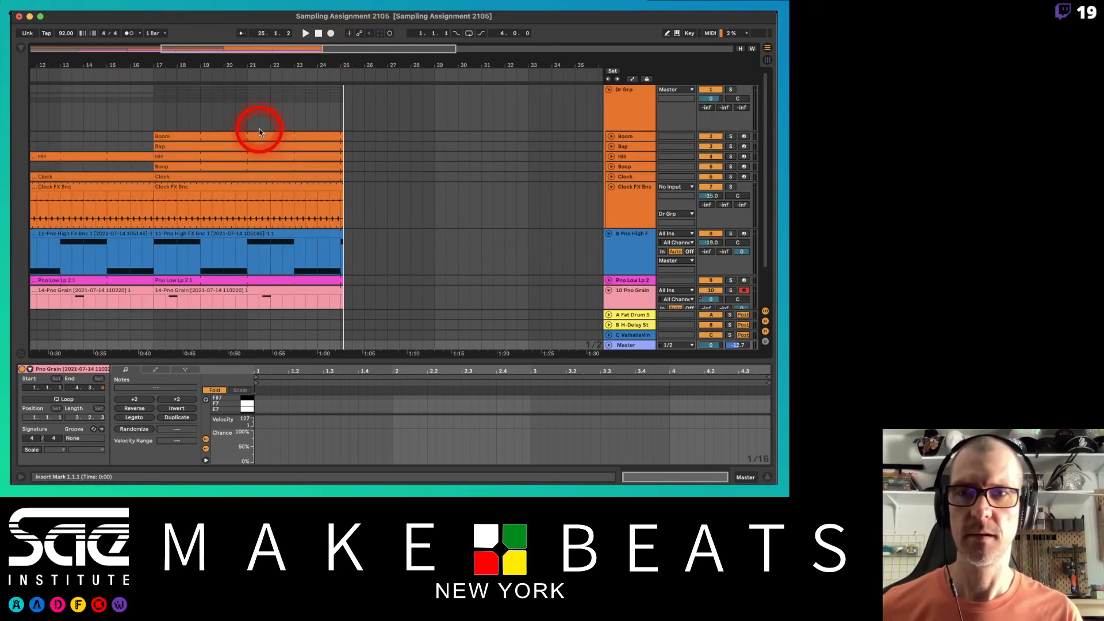
left_click(612, 187)
left_click(608, 197)
left_click(608, 218)
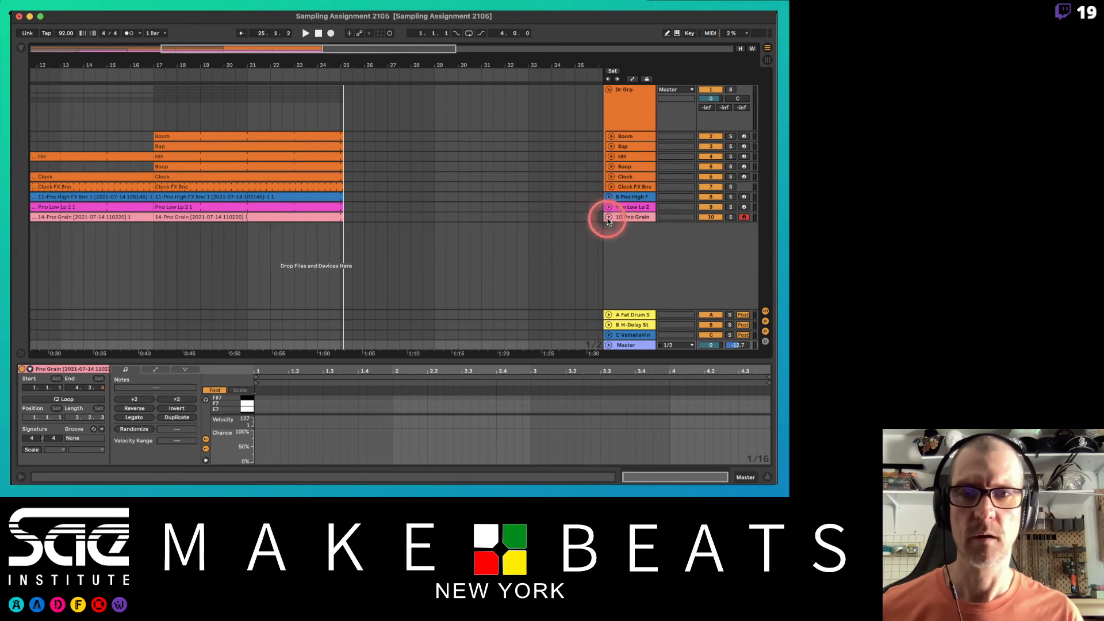
Step: Unfold the Bap track and extend the start of its clip back from bar 17 to 16.4.1
left_click_drag(150, 69, 149, 70)
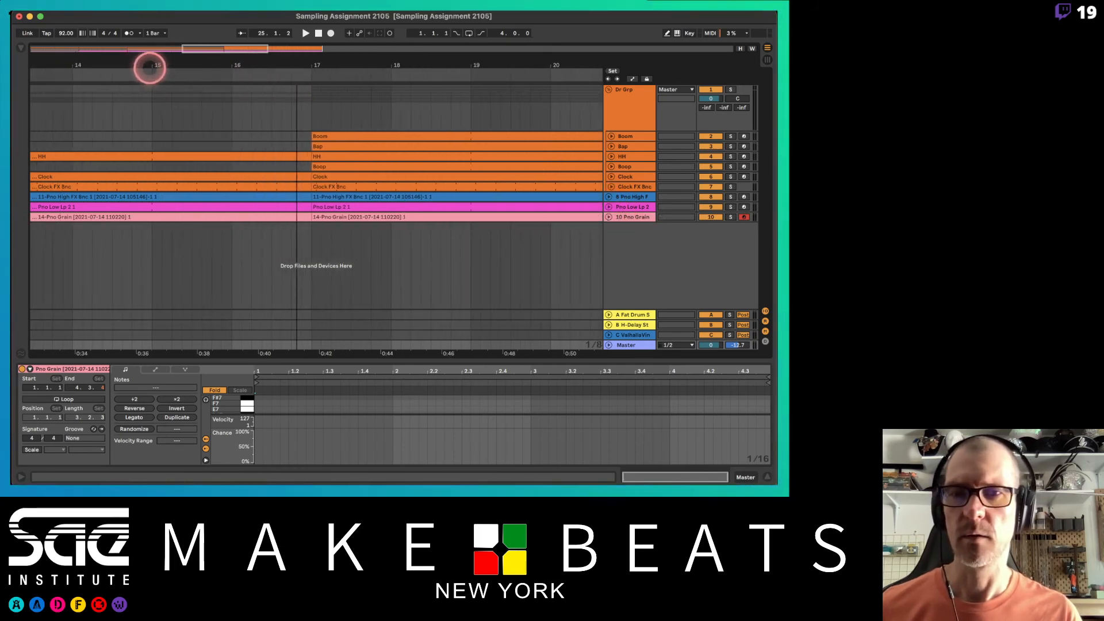
left_click(610, 146)
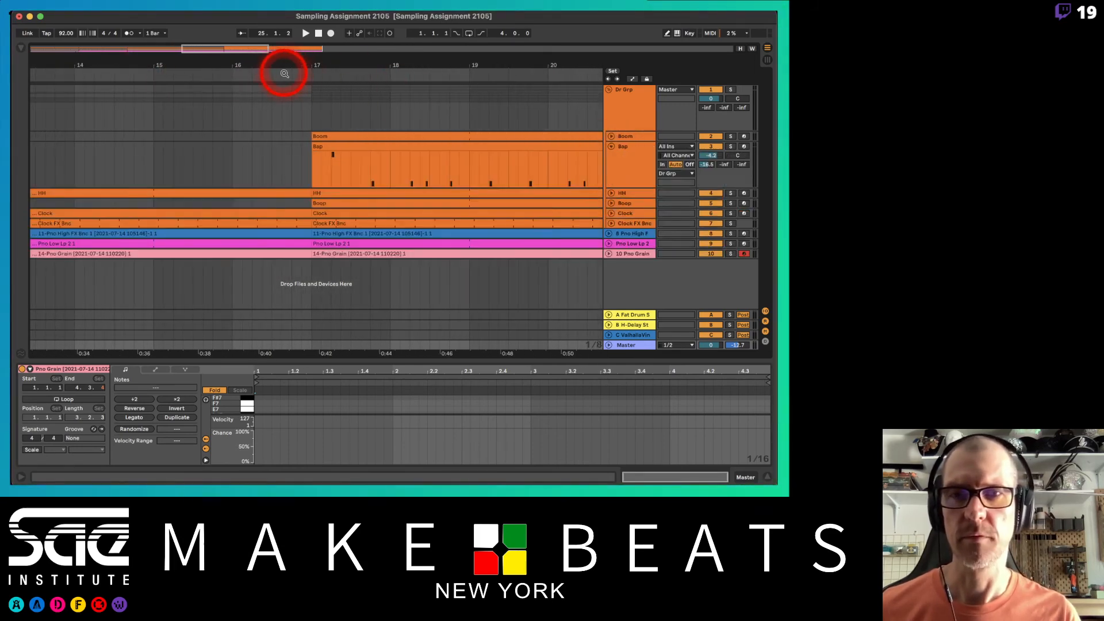
left_click_drag(301, 61, 301, 65)
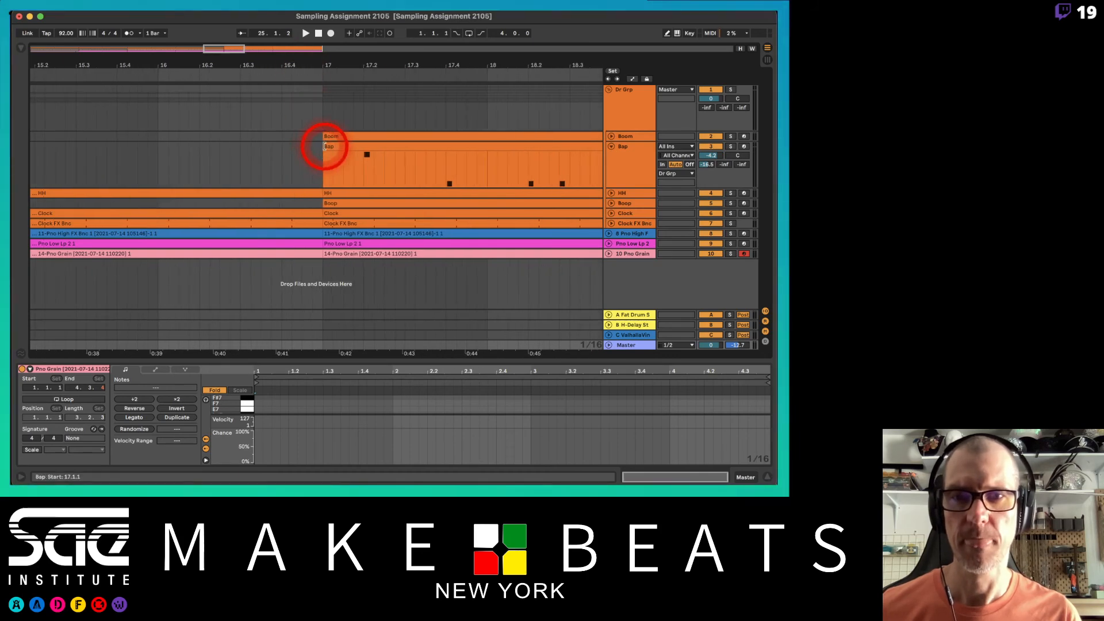
left_click_drag(323, 145, 277, 145)
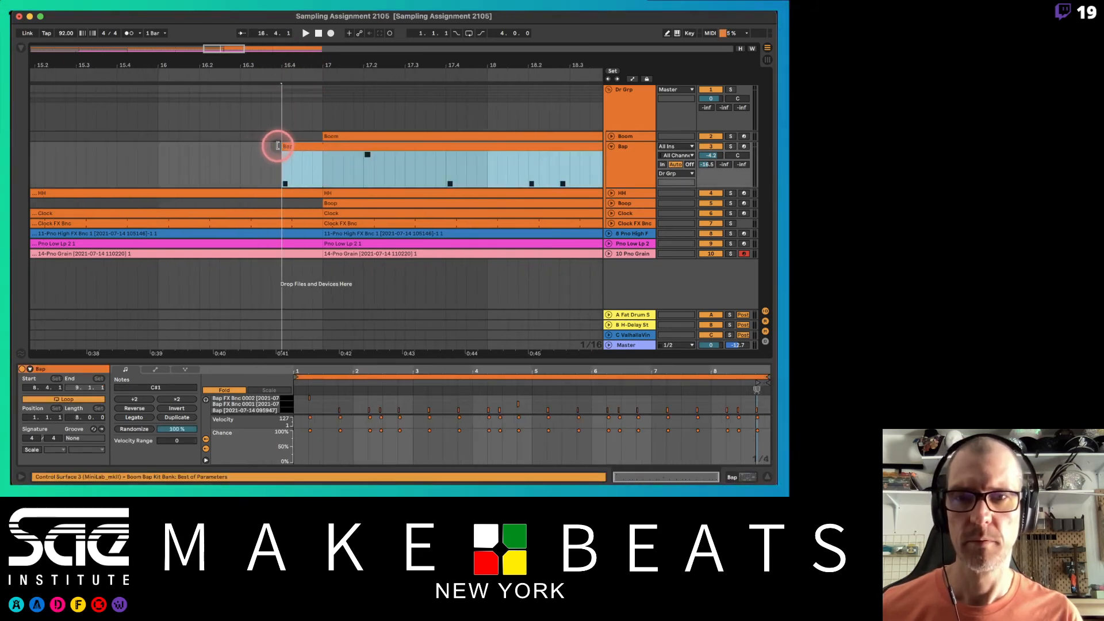
Step: Split the Bap clip at 17.1.1 and move the pickup clip's note to Bap FX Bnc 0001 at 8.4.1
left_click(321, 167)
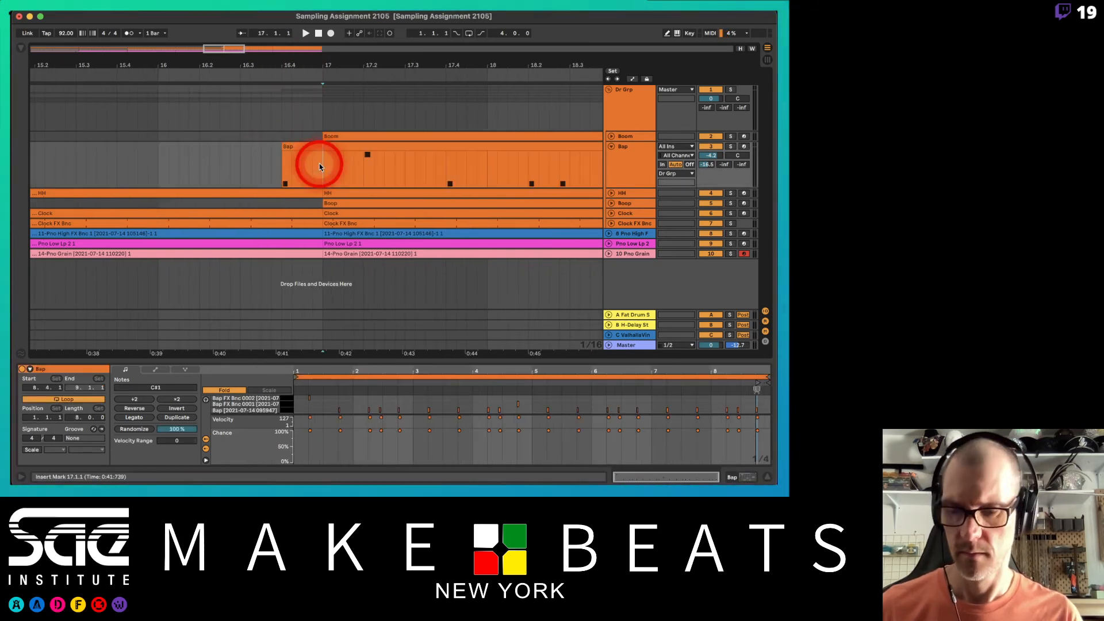
key("super+e")
left_click(311, 147)
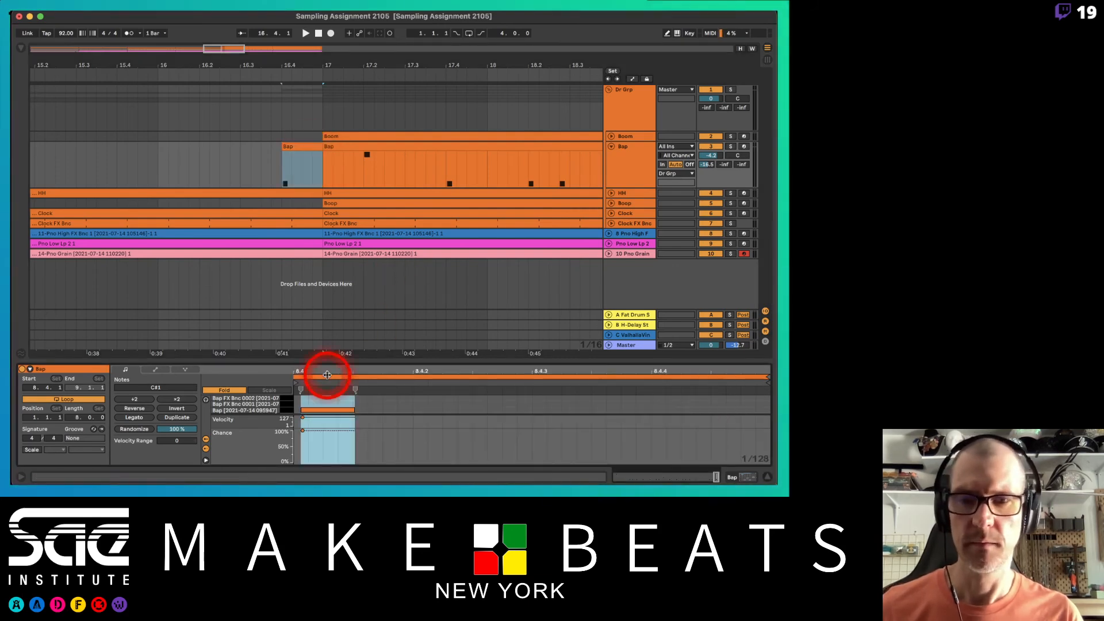
left_click(309, 409)
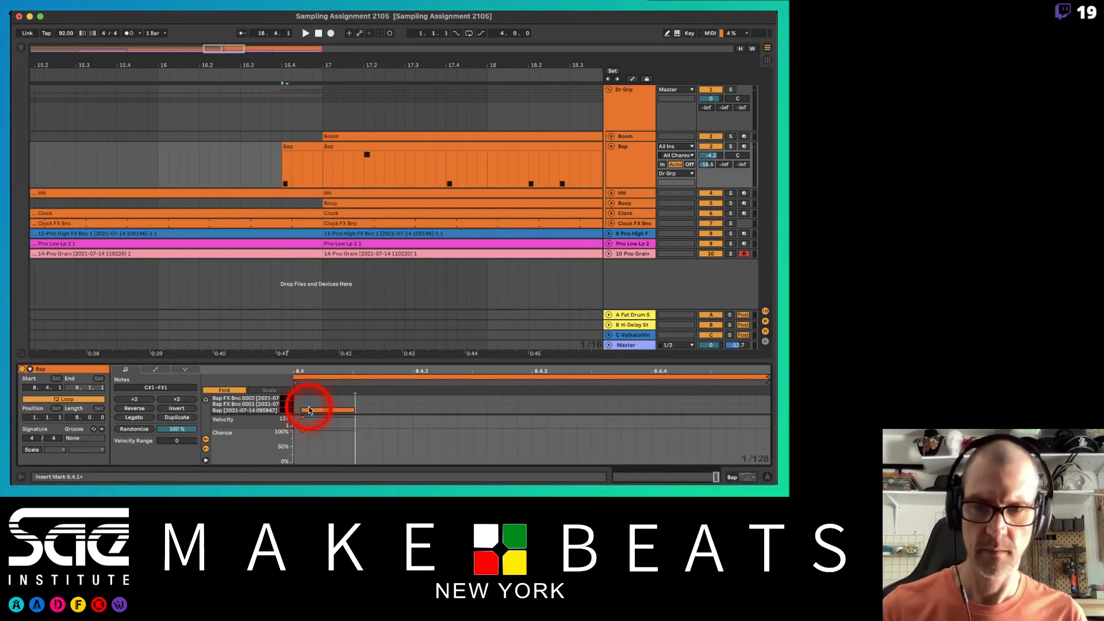
left_click(310, 411)
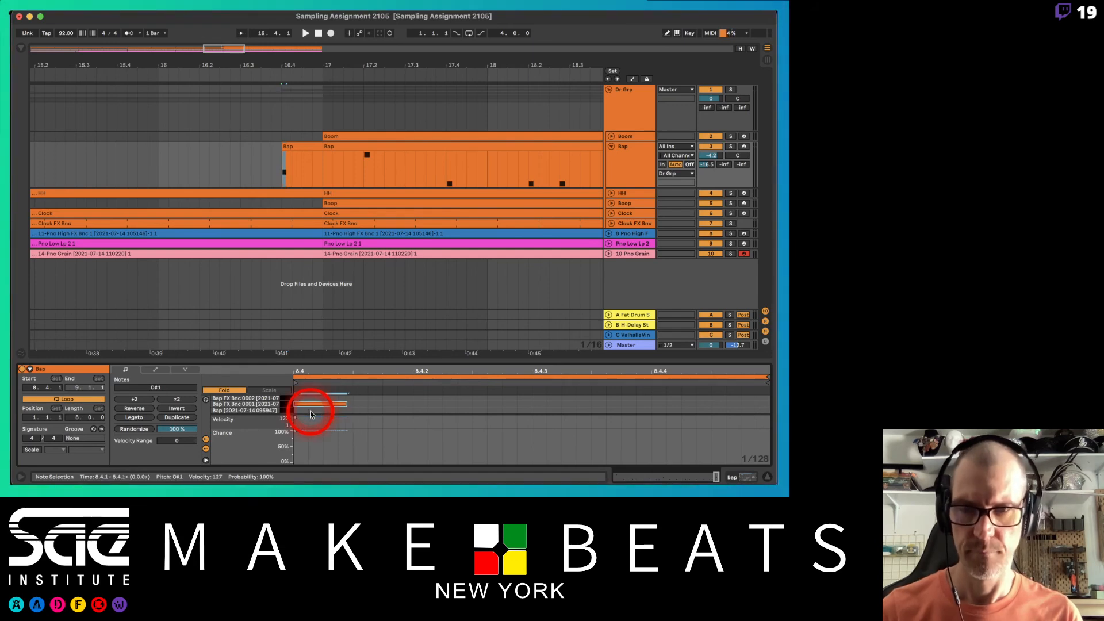
Step: Play the arrangement from bar 16 to hear the new Bap pickup
left_click(263, 112)
left_click(161, 156)
key("space")
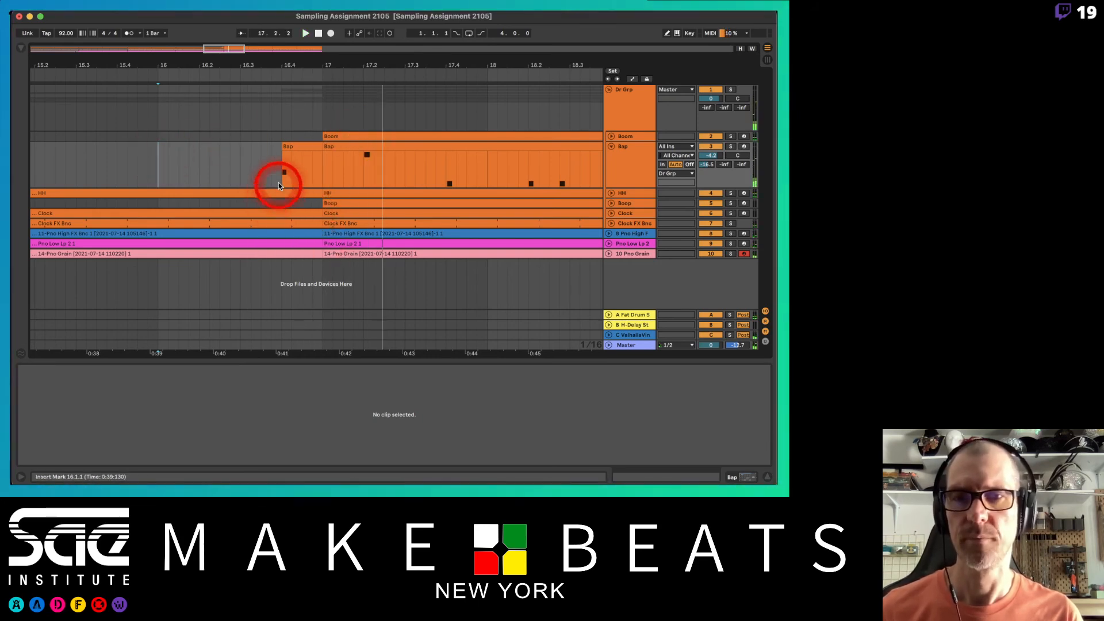
Step: Unfold HH, delete the clip content from 16.4.1 to 17.1.1 on HH through Pno Low Lp 2, and play from bar 16
left_click(610, 192)
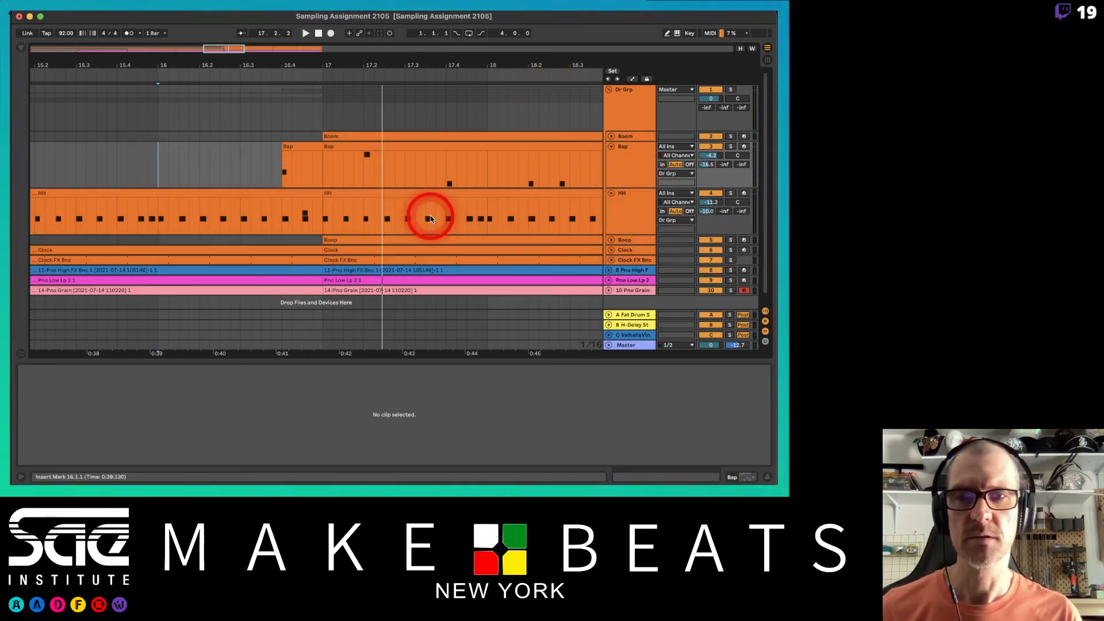
left_click_drag(276, 209, 320, 281)
key("Delete")
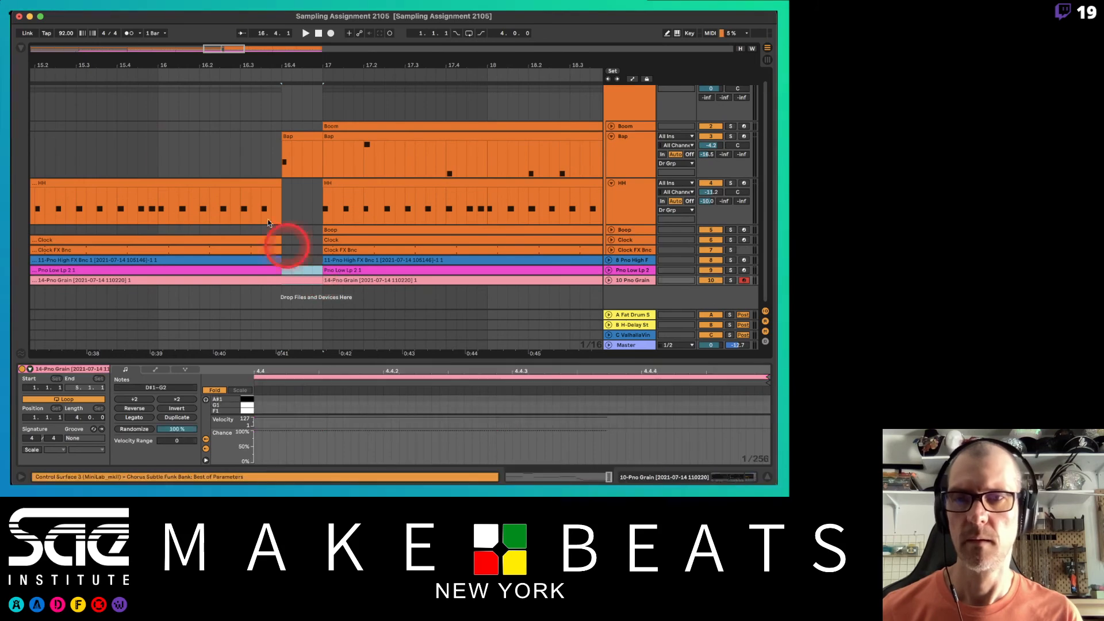
left_click(156, 152)
key("space")
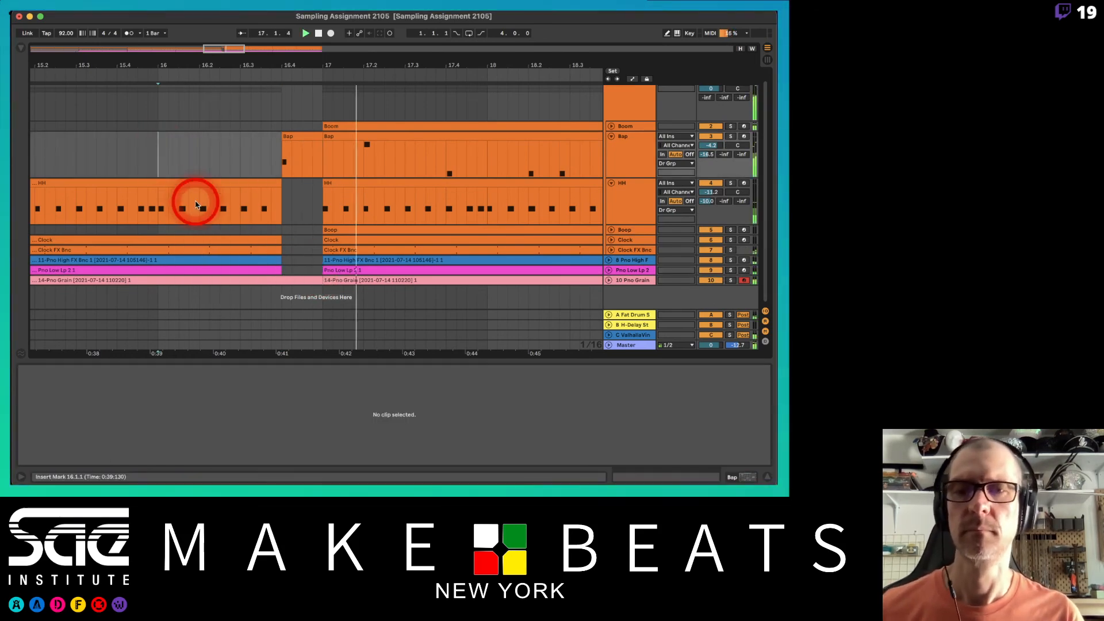
key("space")
Step: Delete the Pno Grain content from 16.4.1 to 17.1.1 and play the transition from bar 16
left_click_drag(281, 269, 314, 278)
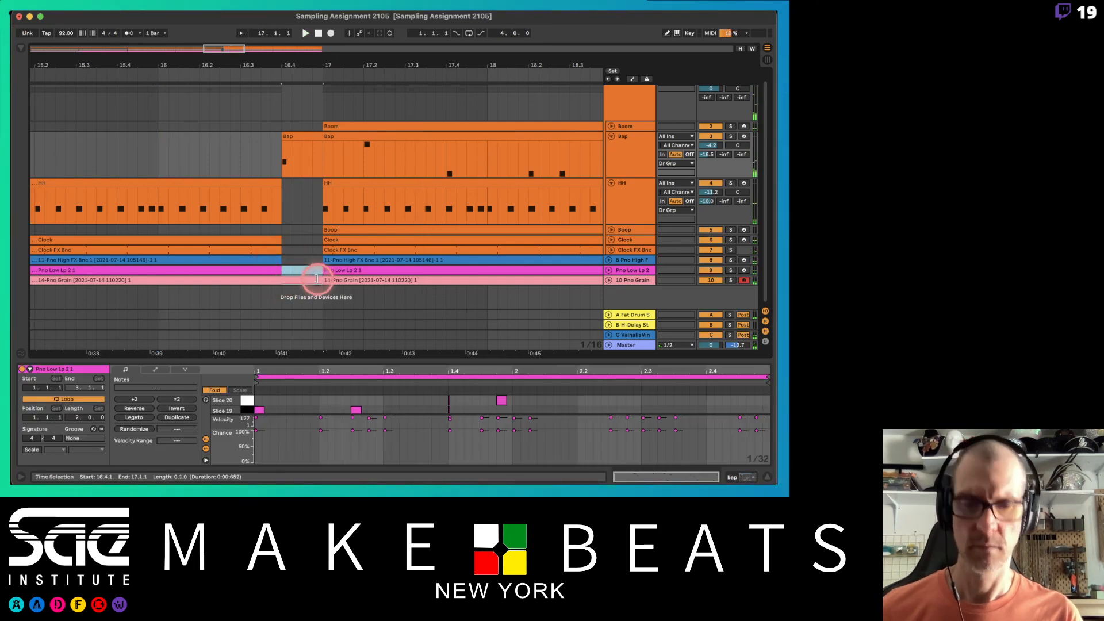
left_click(158, 142)
key("space")
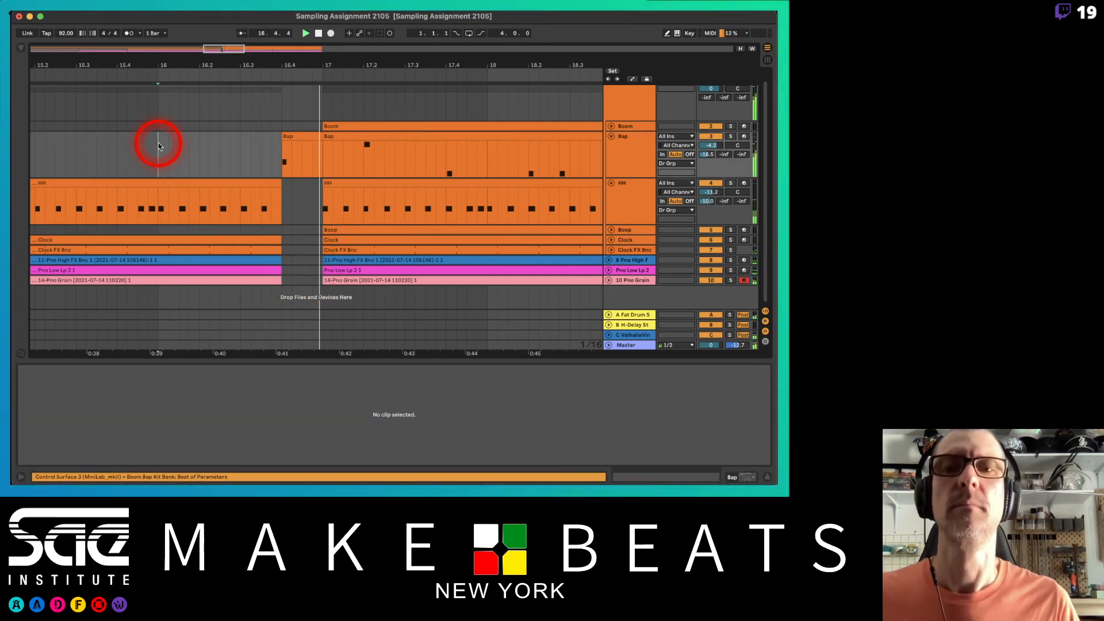
Step: Unfold Pno Grain and delete the ending from bar 23 onward on the Boom through Pno Low Lp 2 tracks
left_click_drag(323, 54, 506, 88)
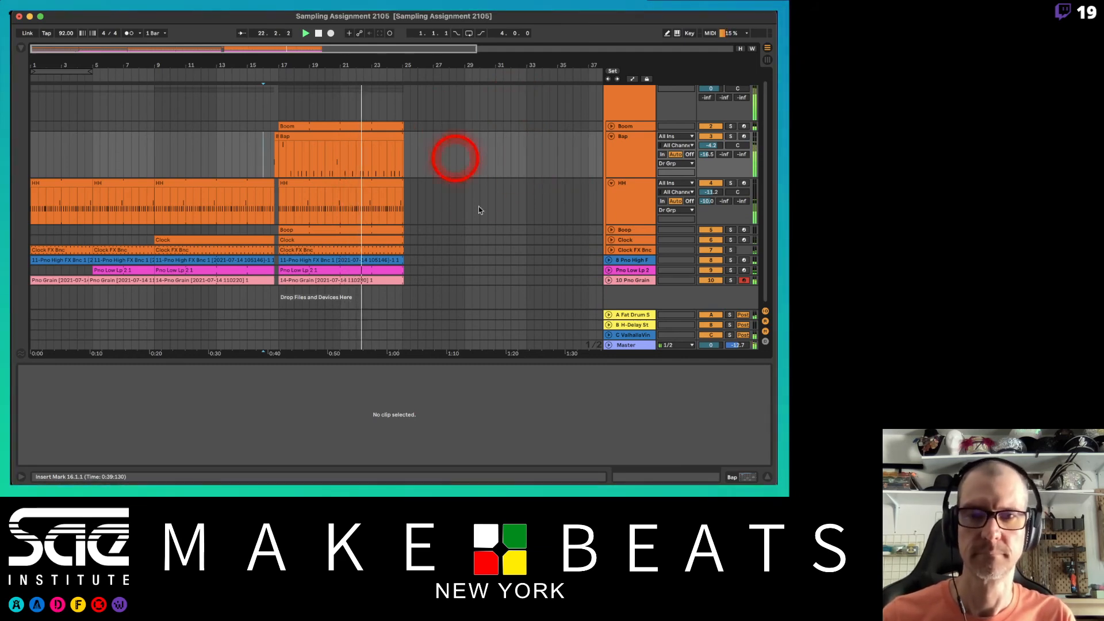
left_click(608, 281)
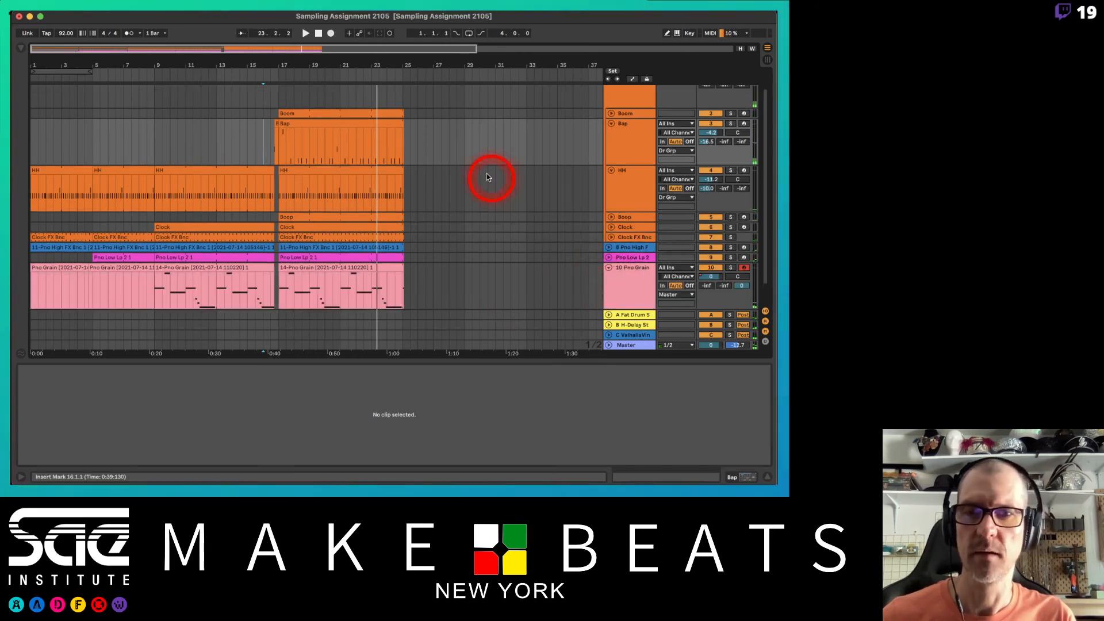
left_click_drag(423, 112, 370, 257)
key("Delete")
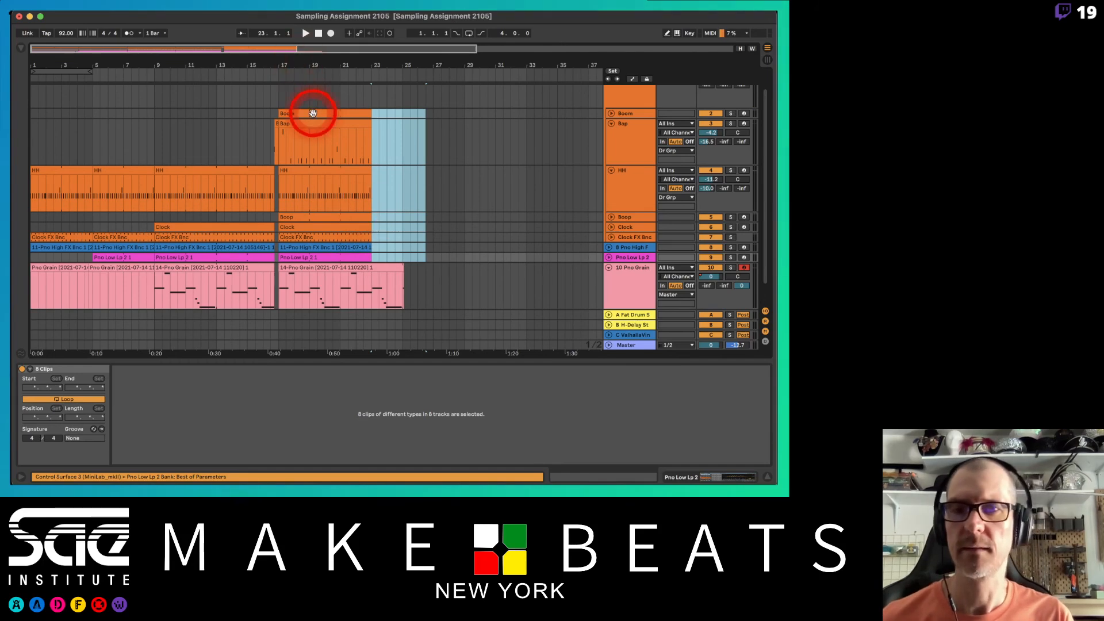
Step: Duplicate the bar 17 to 25 section on the Boom through Pno Grain tracks so the copy starts at bar 25
left_click(314, 115)
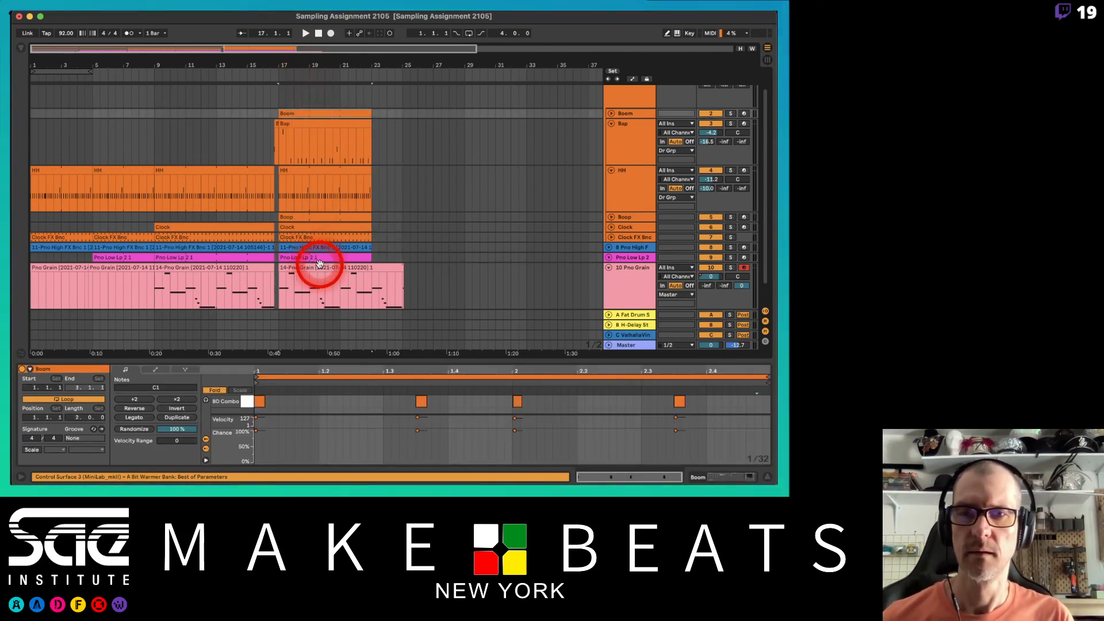
left_click(320, 263, "shift")
left_click(441, 38)
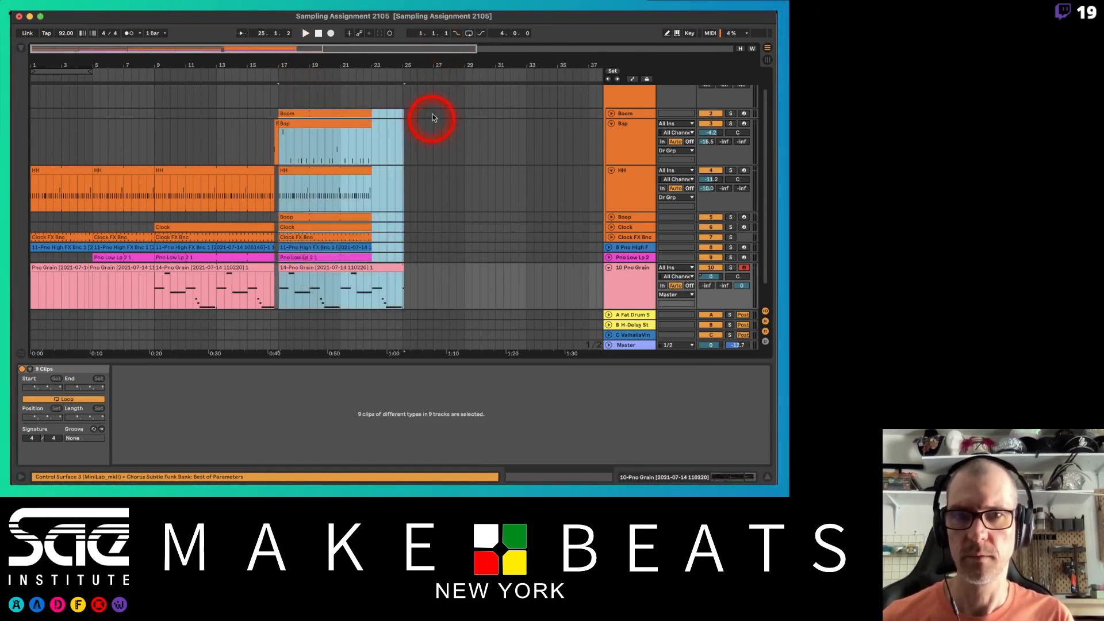
left_click_drag(432, 117, 394, 347)
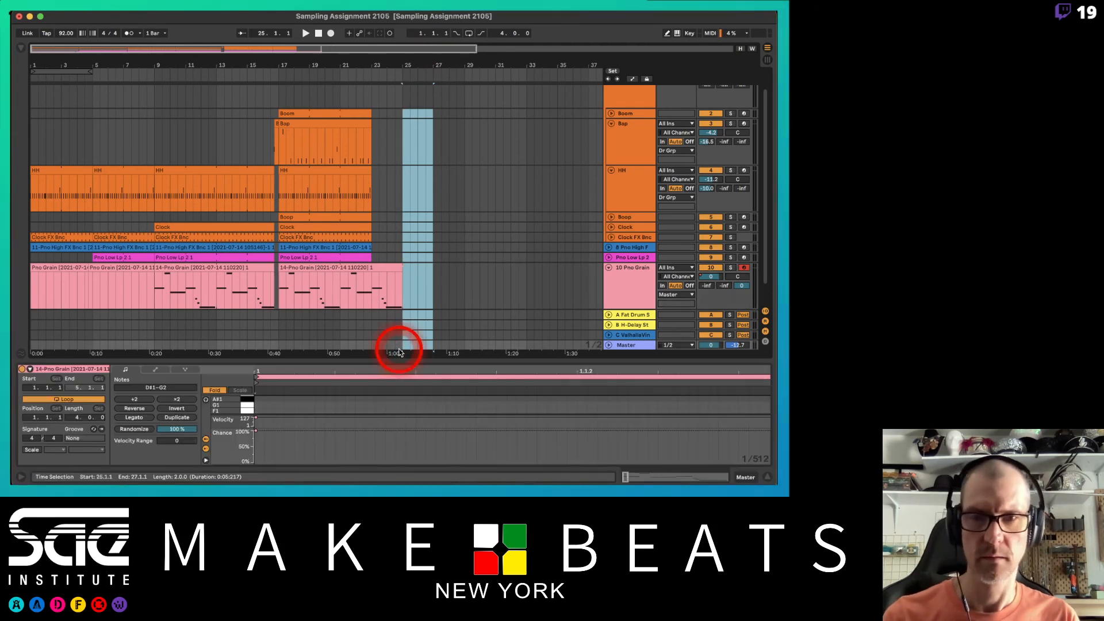
left_click_drag(401, 115, 289, 291)
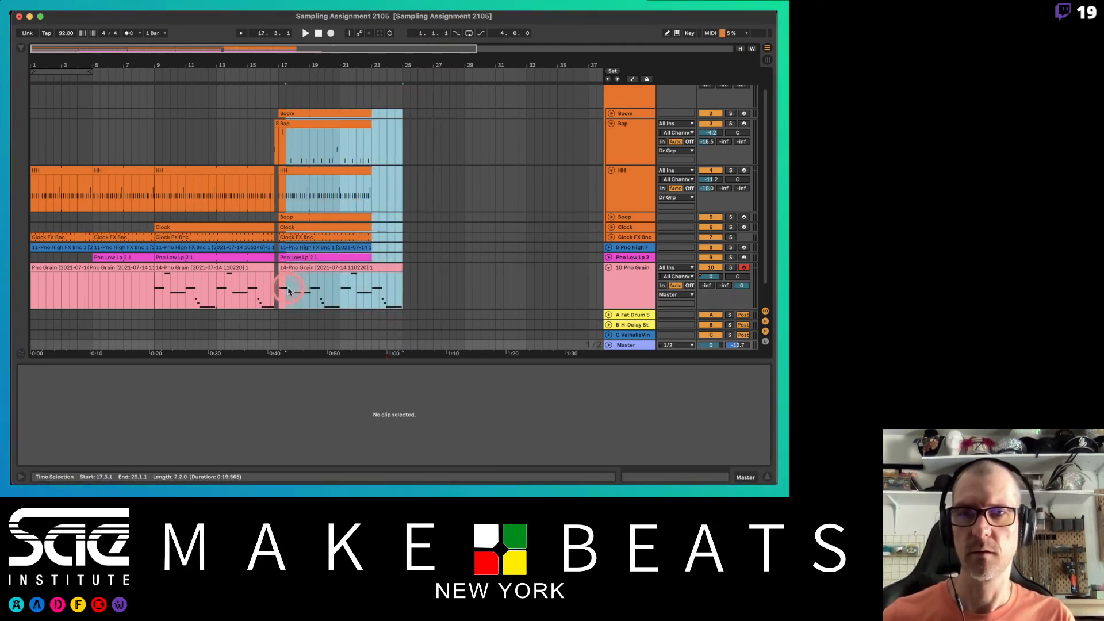
scroll(284, 302, "down", 2)
key("super+d")
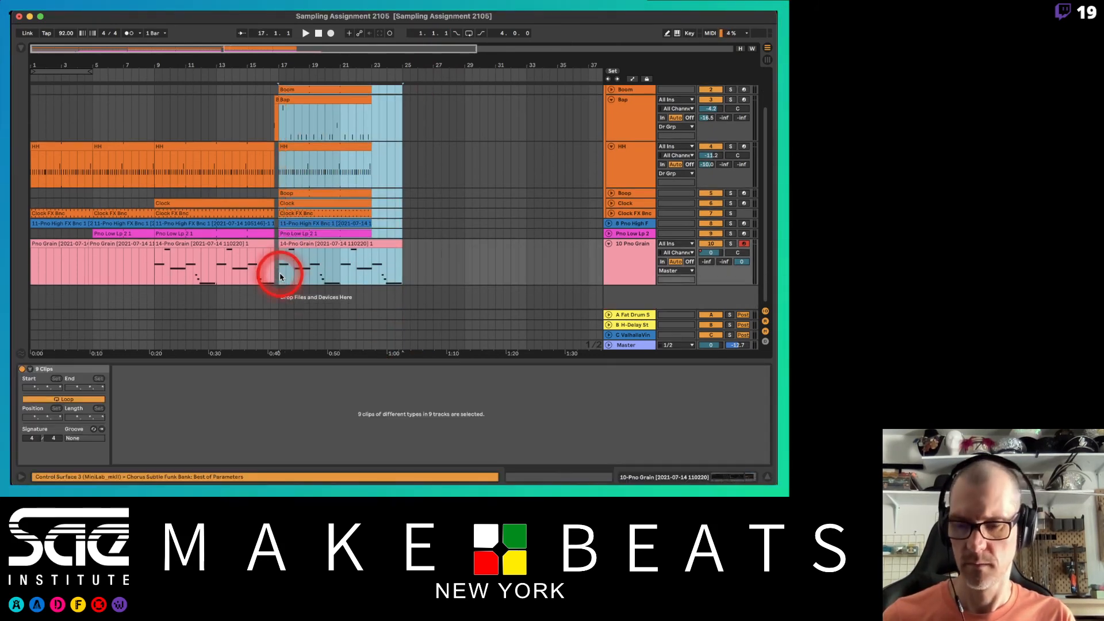
Step: Play the arrangement from bar 17 and fold the drum group's tracks
left_click(276, 90)
key("space")
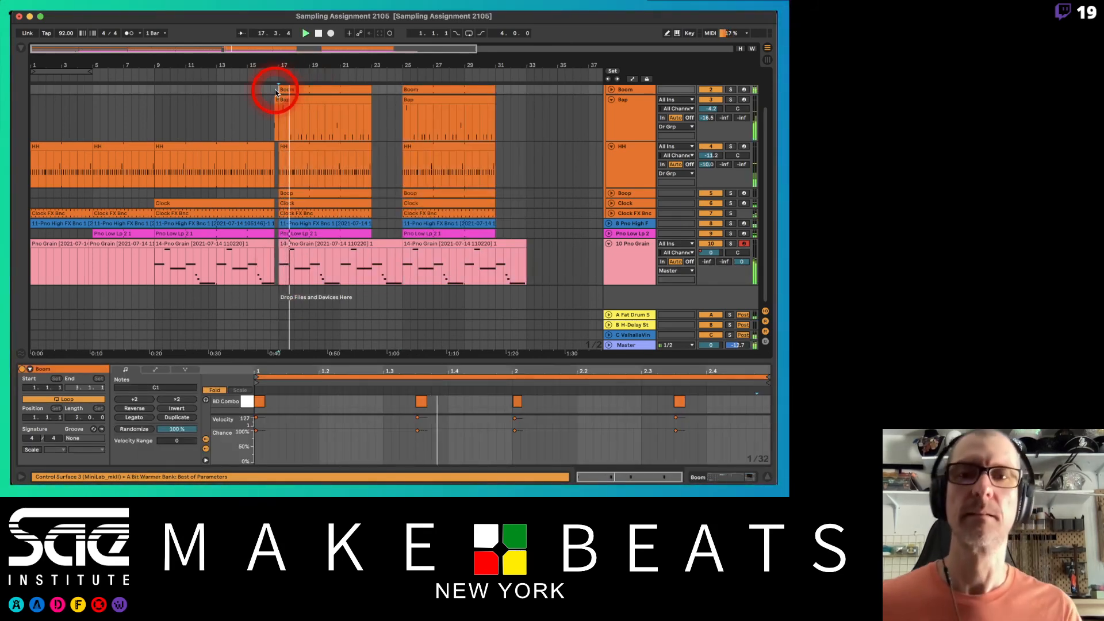
left_click(276, 246)
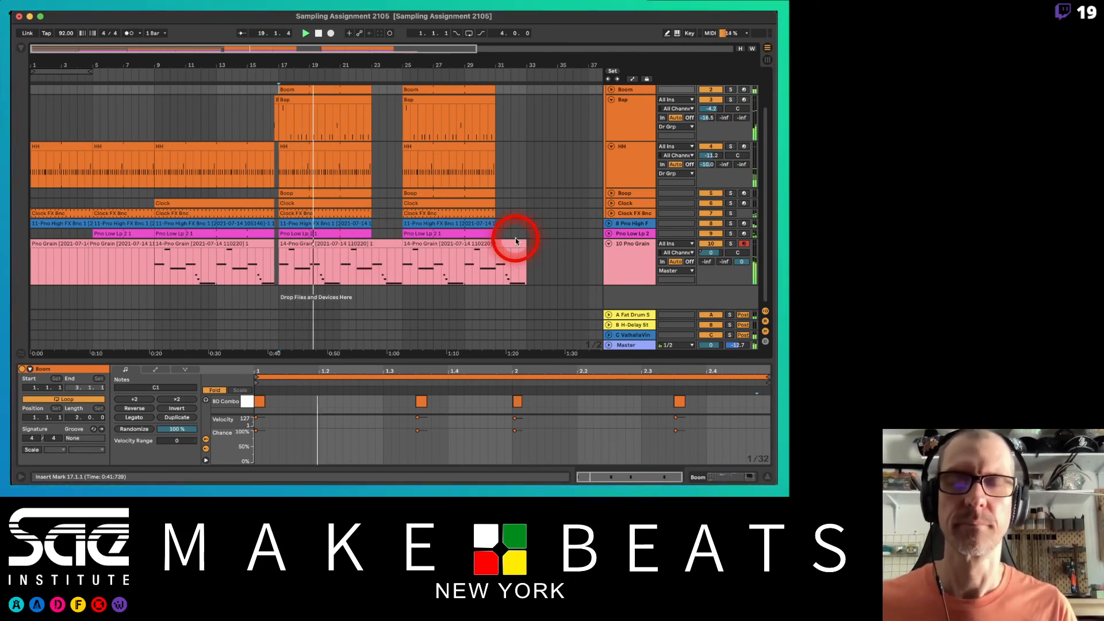
left_click_drag(340, 67, 340, 67)
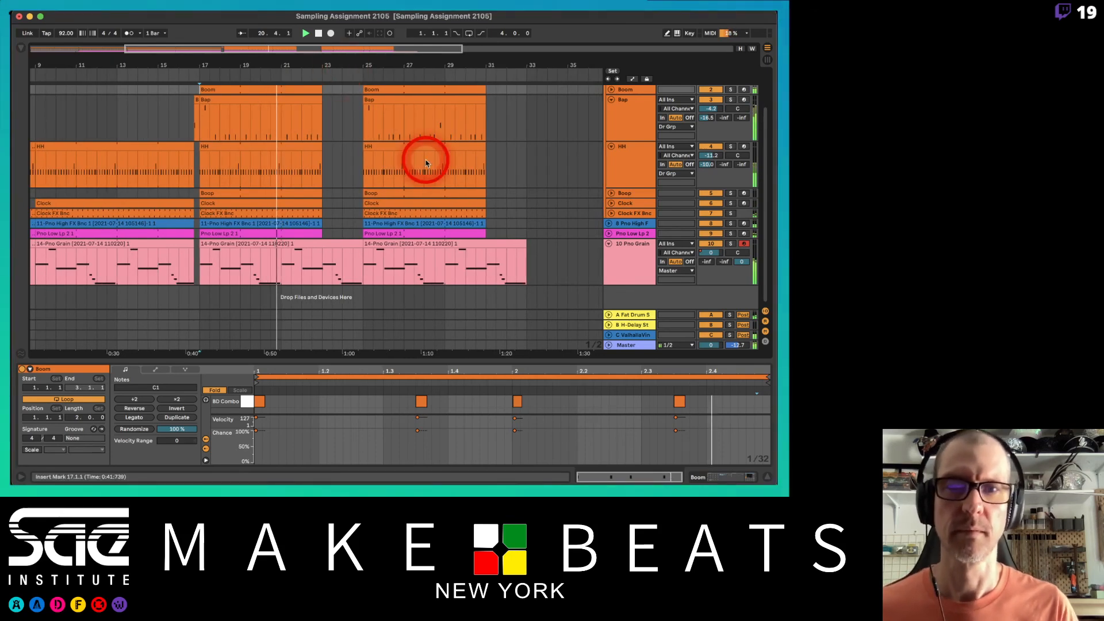
left_click(612, 100, "alt")
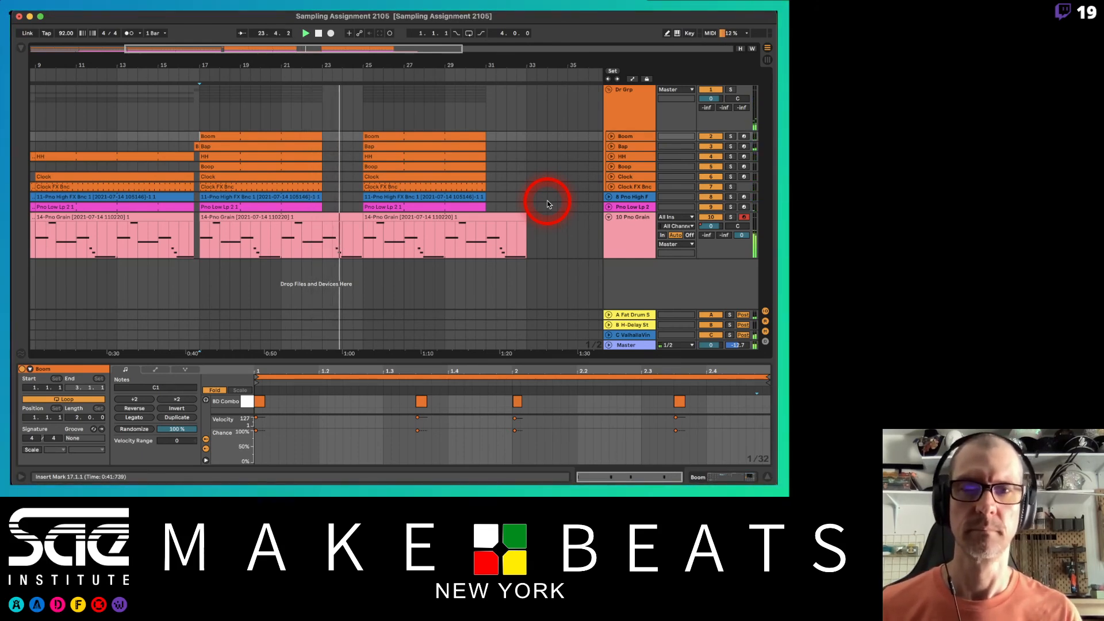
Step: Hide the velocity and chance lanes and quantize all notes in the Pno Grain clip starting at bar 25
left_click(393, 217)
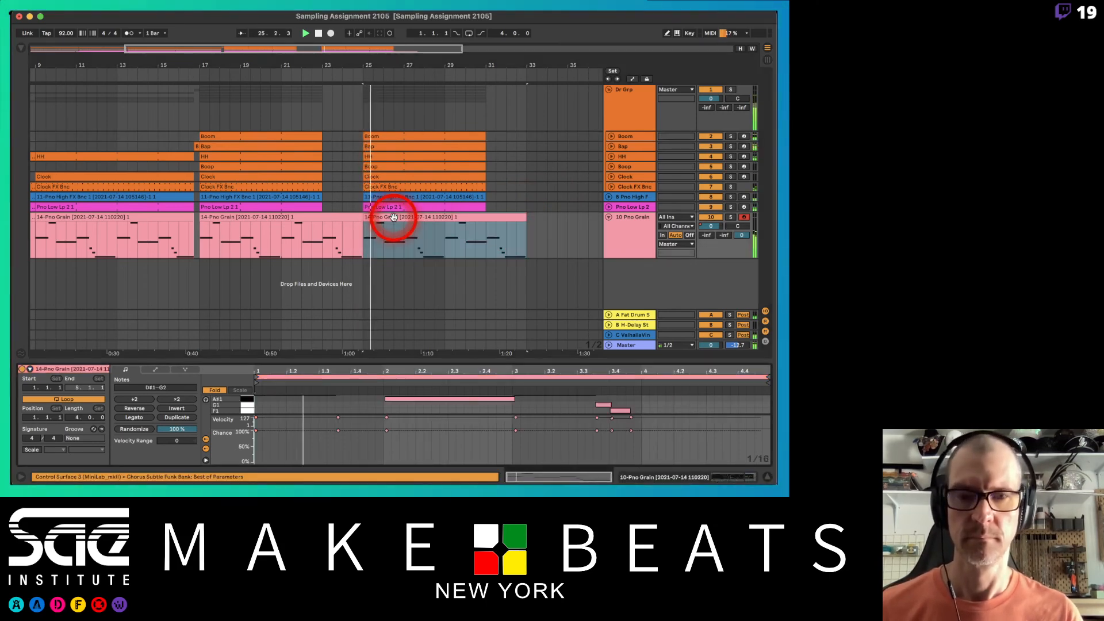
left_click(204, 450)
left_click(341, 439)
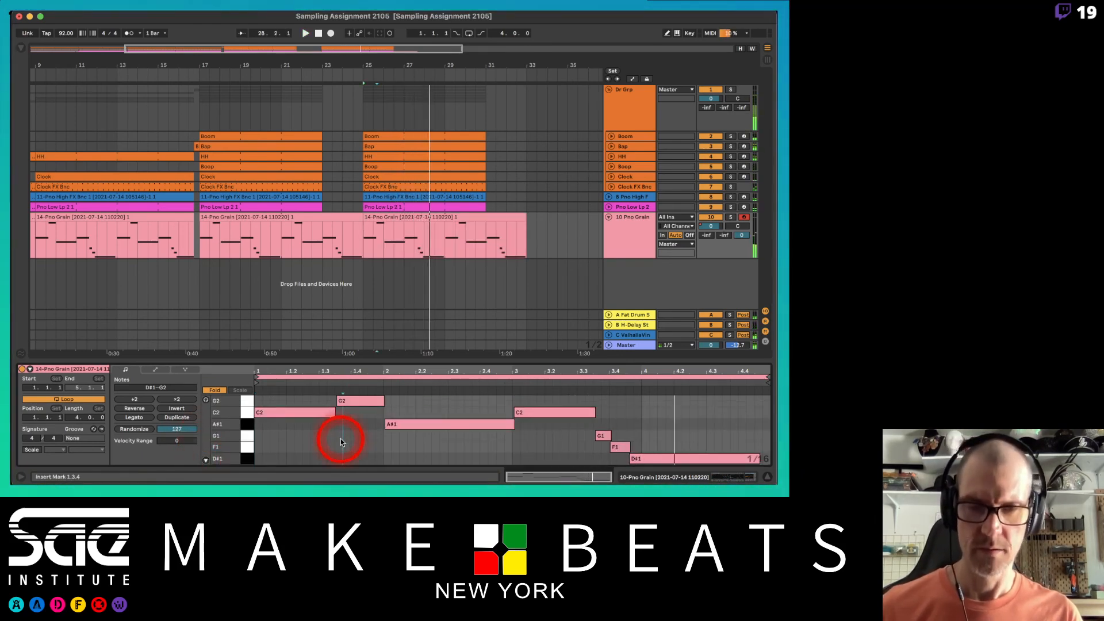
key("super+a")
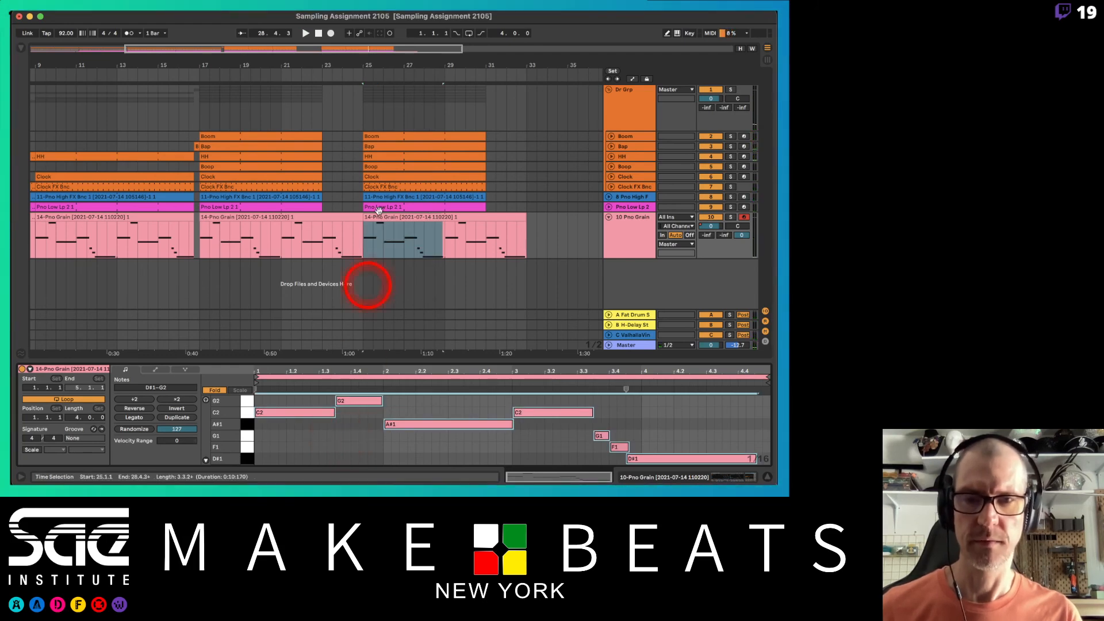
Step: Quantize all notes in the Pno Grain clip starting at bar 17, leaving the quantize settings as they are
left_click(322, 217)
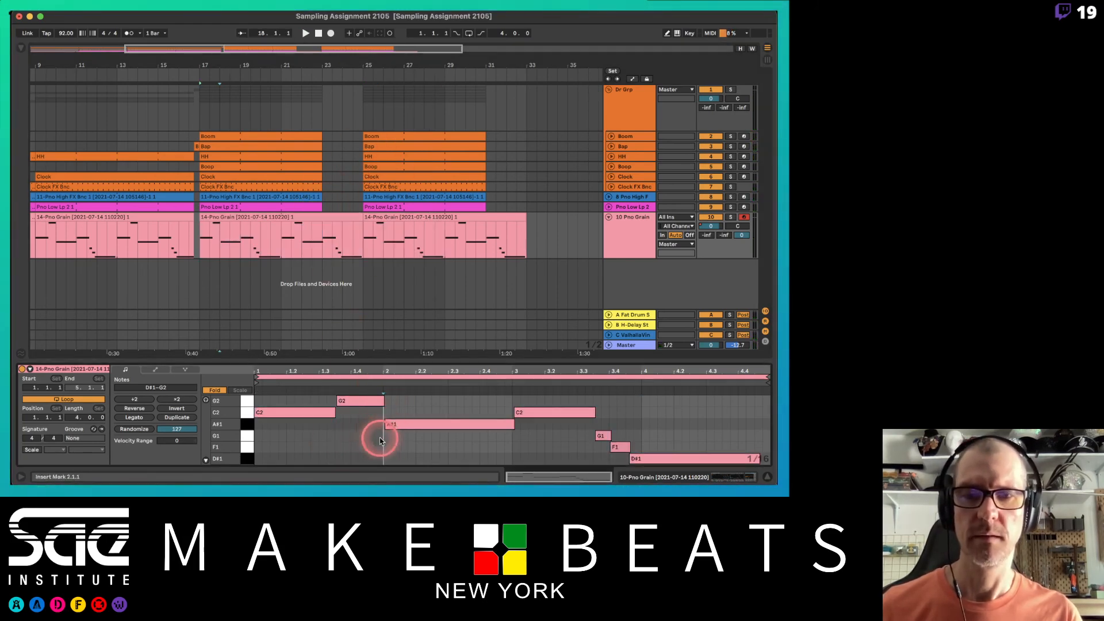
key("super+a")
key("super+shift+u")
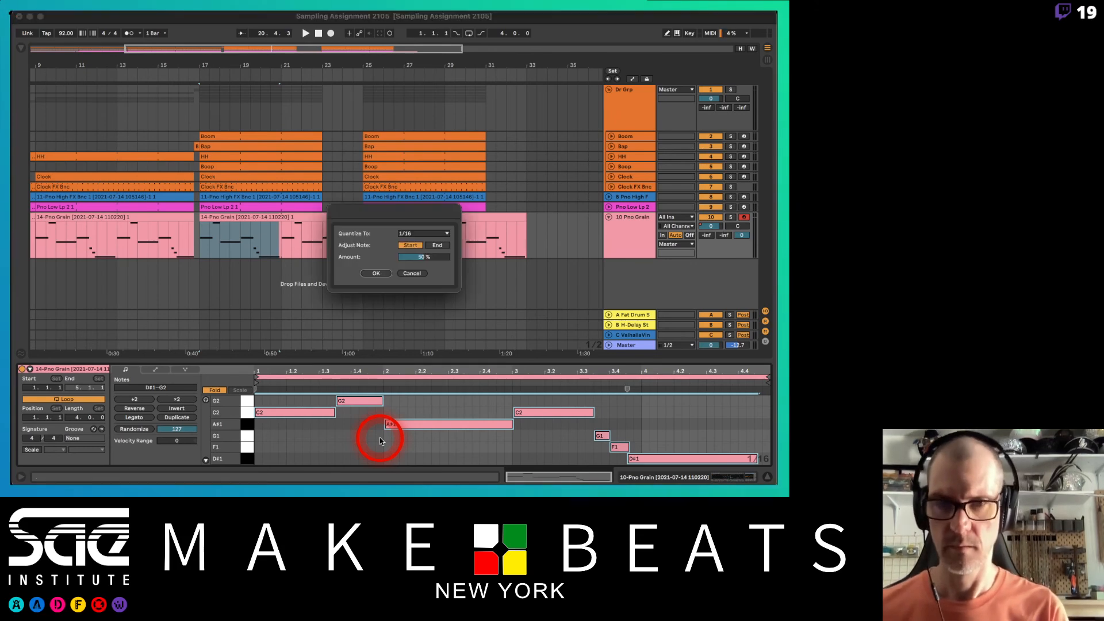
left_click(424, 274)
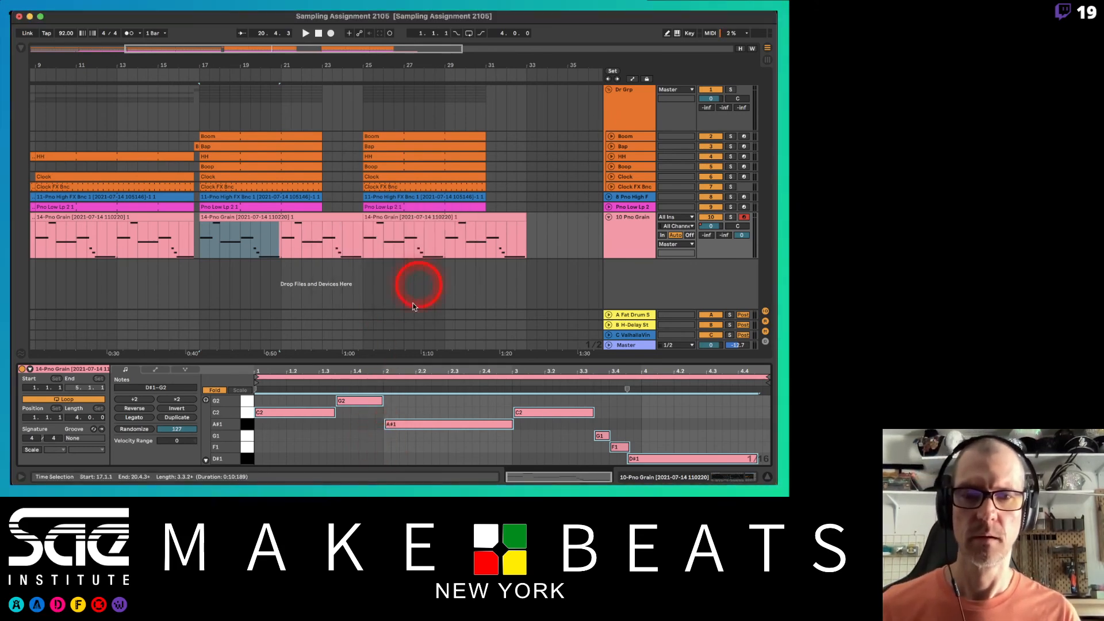
left_click(365, 453)
key("super+a")
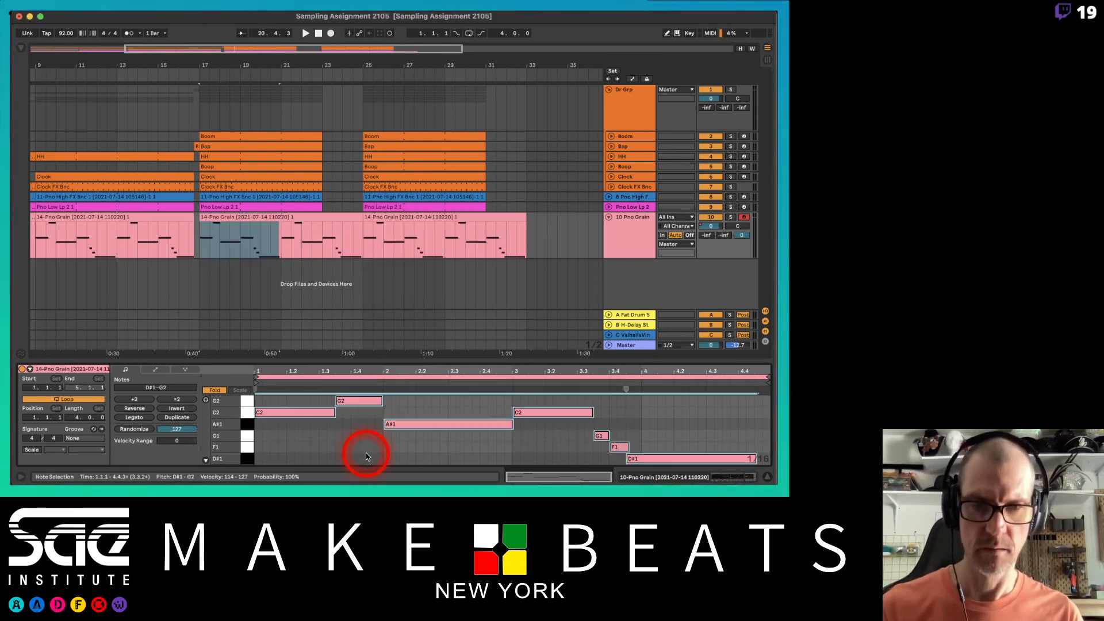
Step: Play the arrangement from bar 17, and listen to the transition from bar 23 into the duplicated section
left_click(233, 219)
key("space")
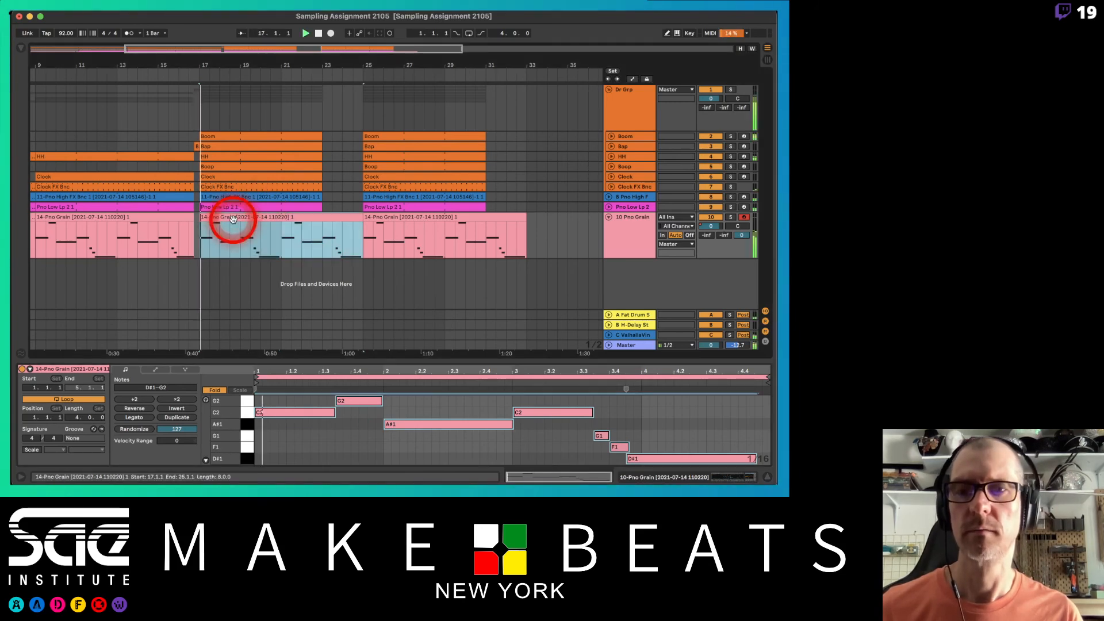
left_click(323, 240)
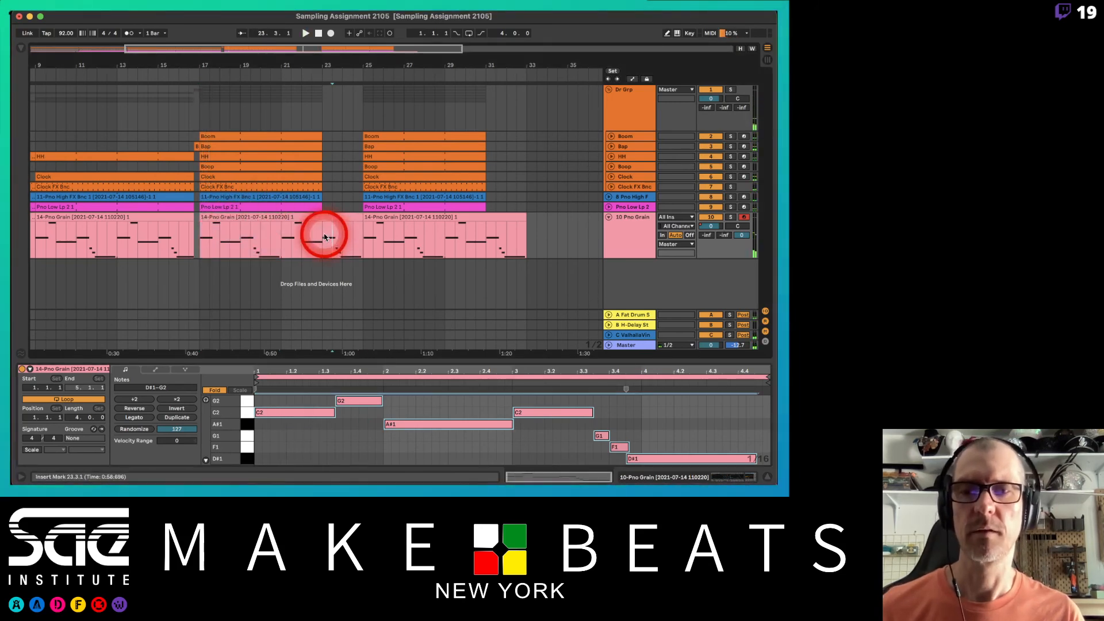
key("space")
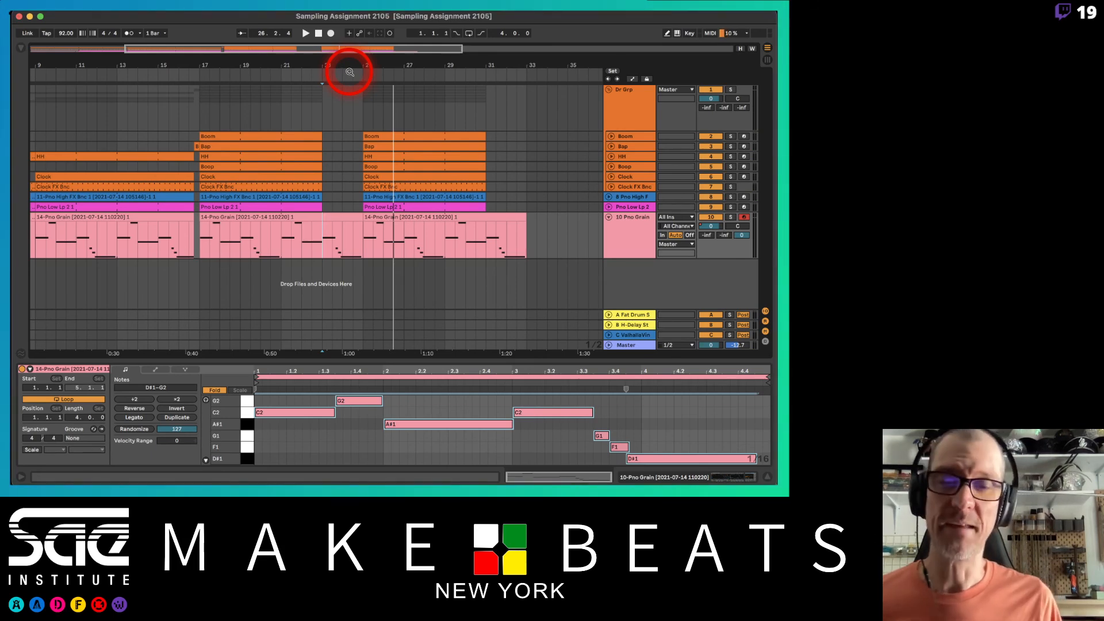
Step: Switch to 39 Resampling.pdf in Preview, review its step-by-step resampling pages, and return to Ableton Live
key("super+Tab")
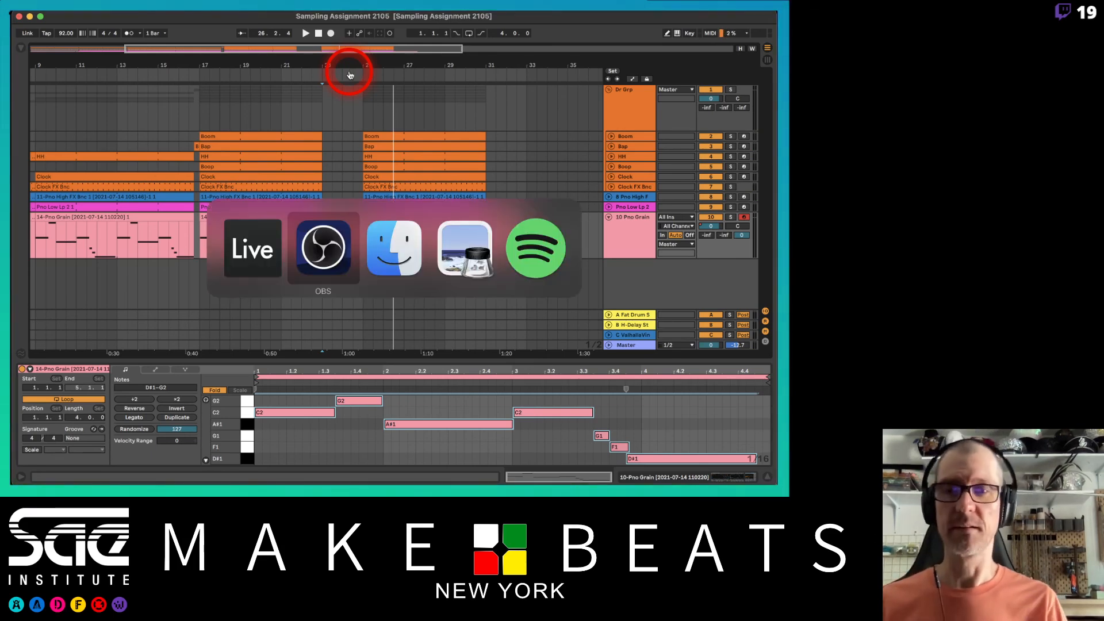
key("super+Tab")
key("super+Tab")
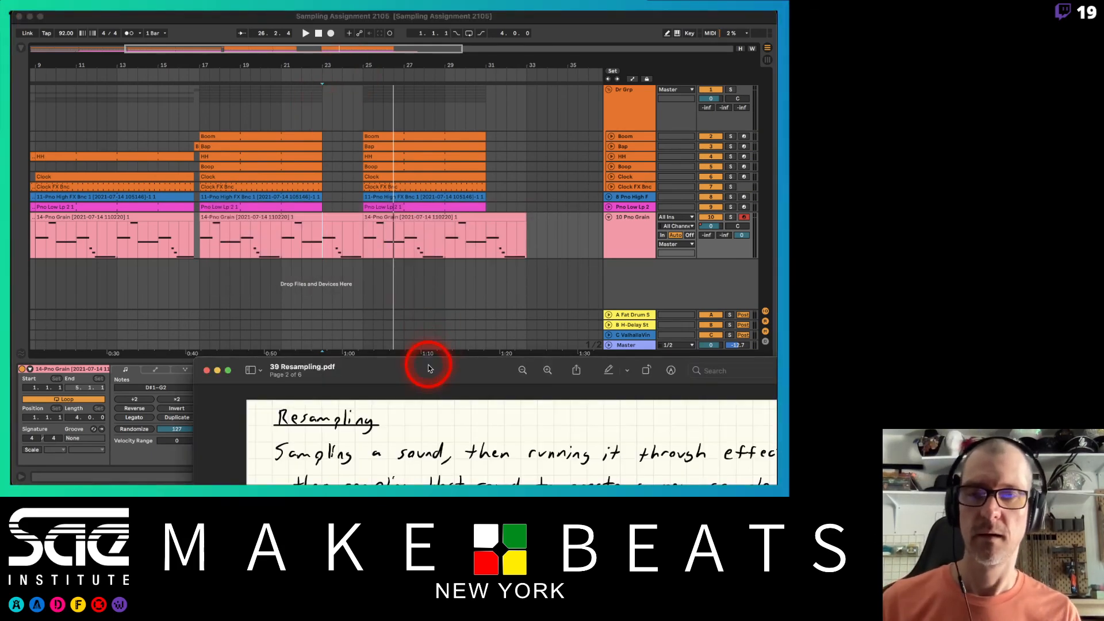
left_click_drag(423, 365, 249, 19)
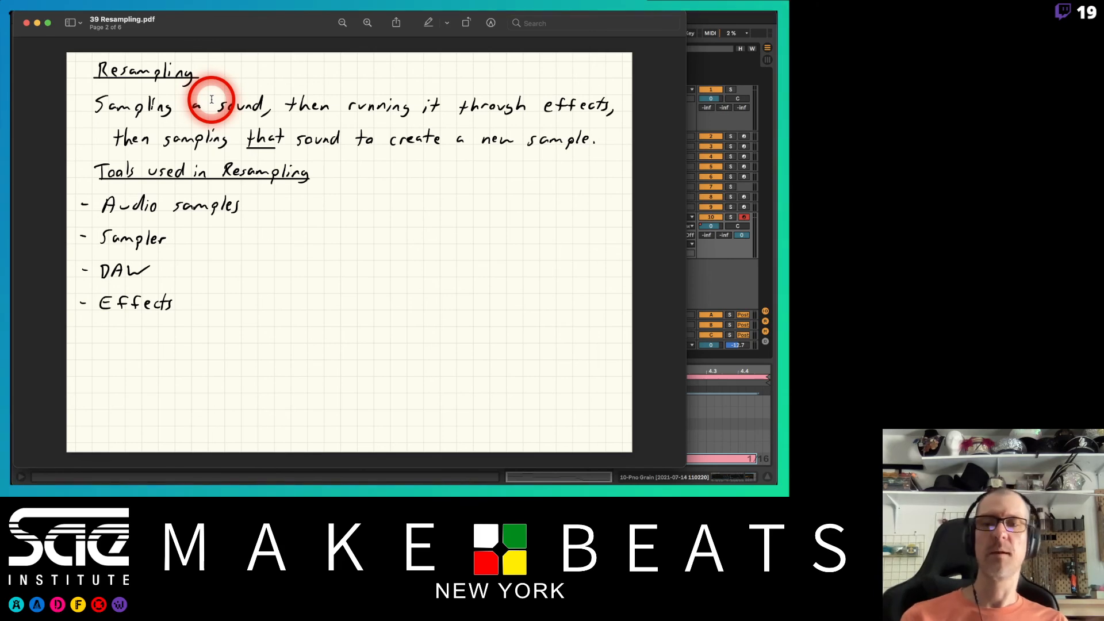
key("Down")
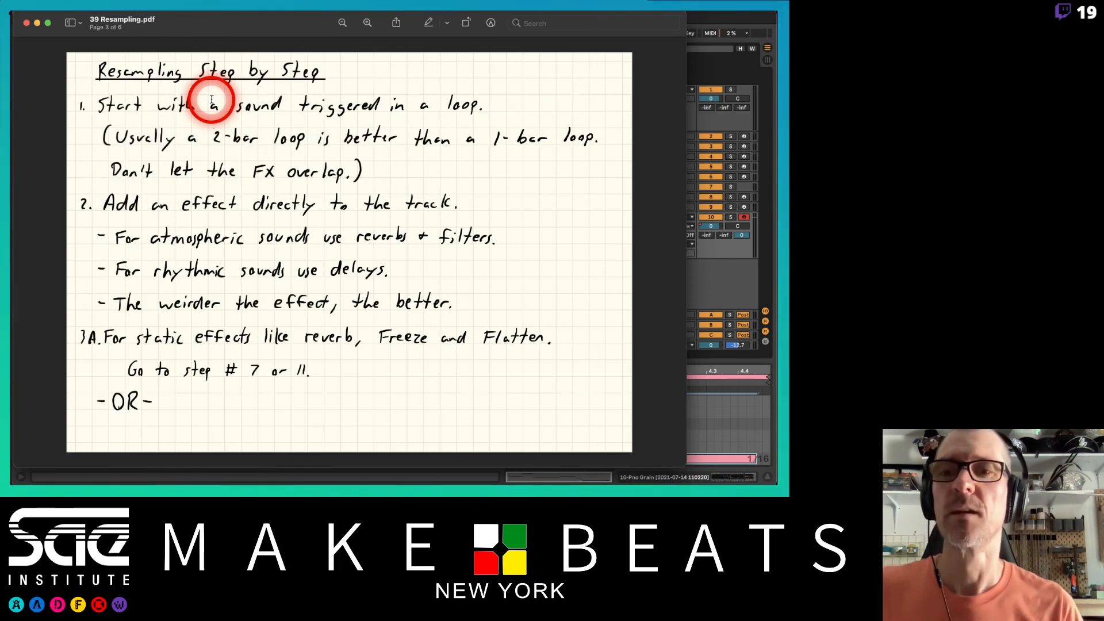
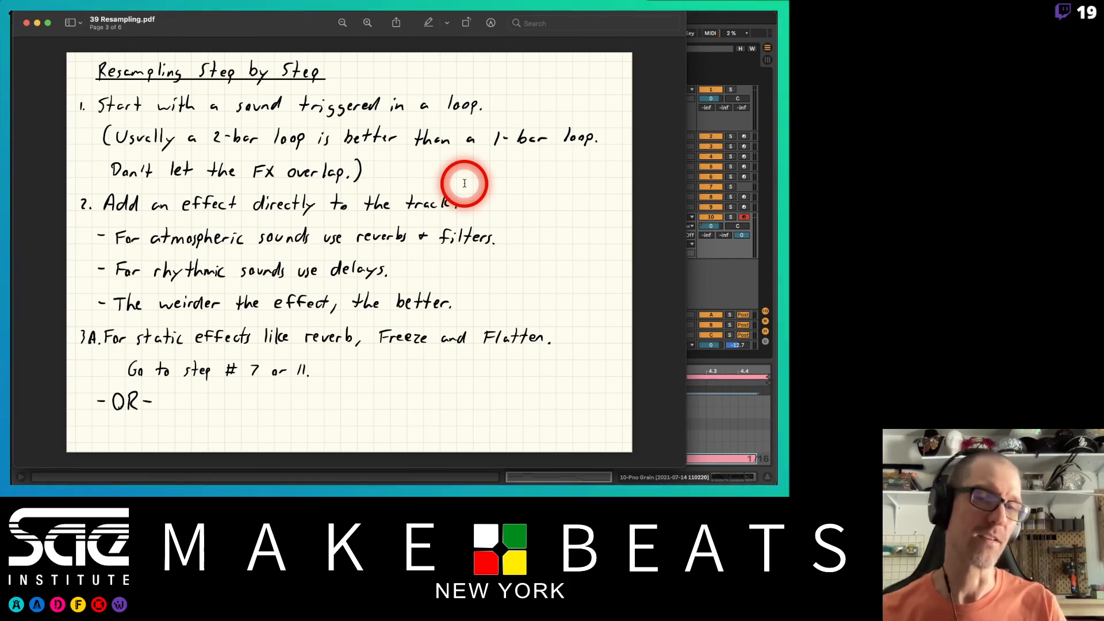
key("Down")
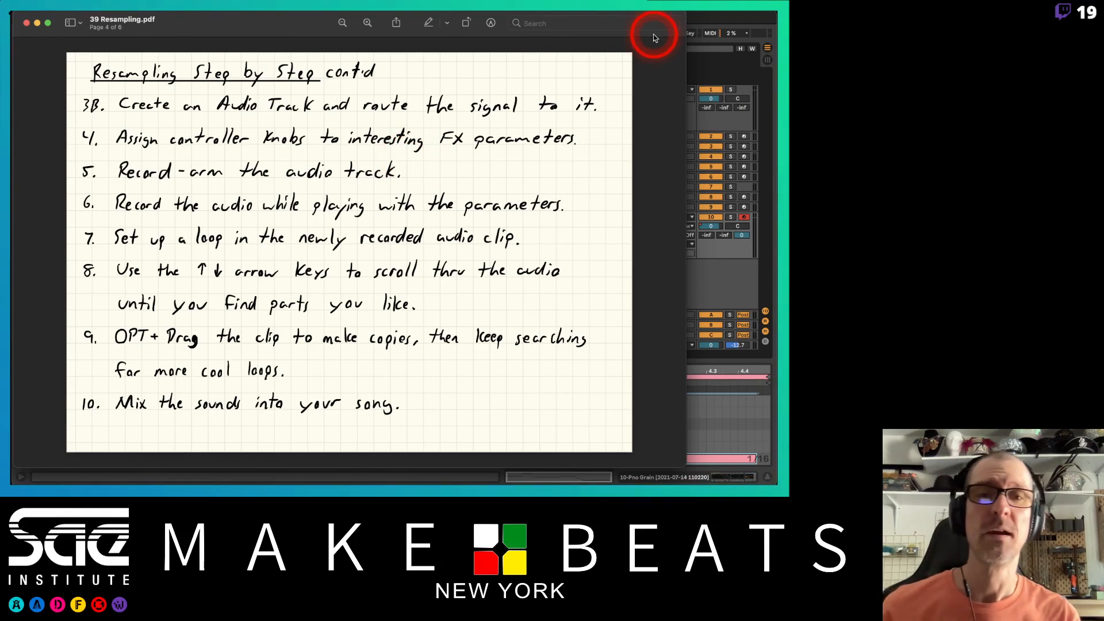
left_click(701, 26)
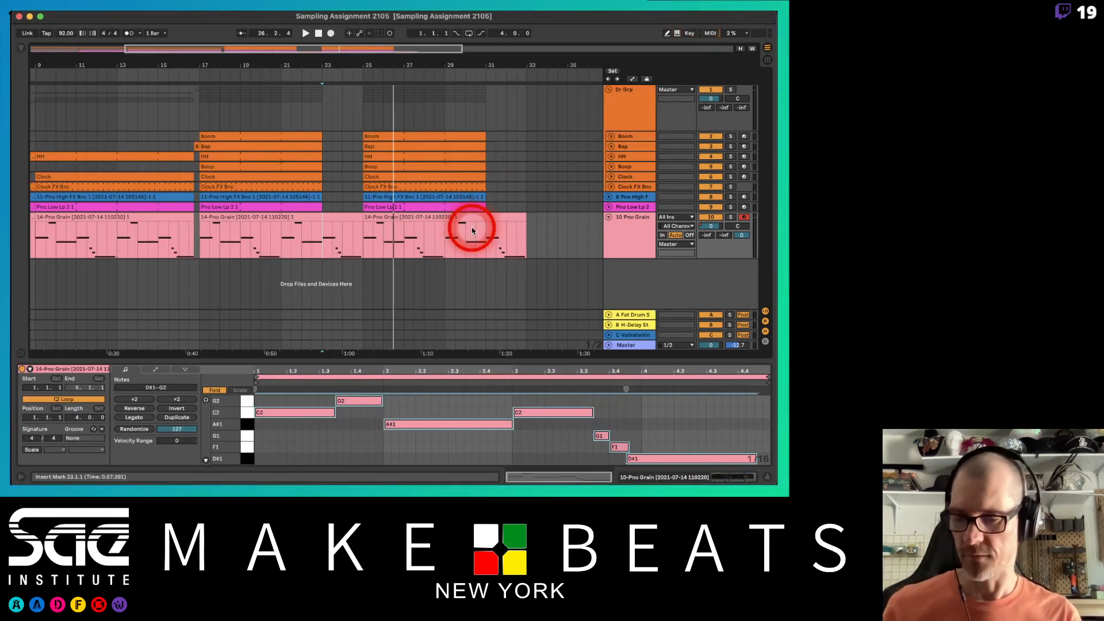
Step: Switch to the Session View, record-arm the Bap track and display its Boom Bap Kit devices
key("Tab")
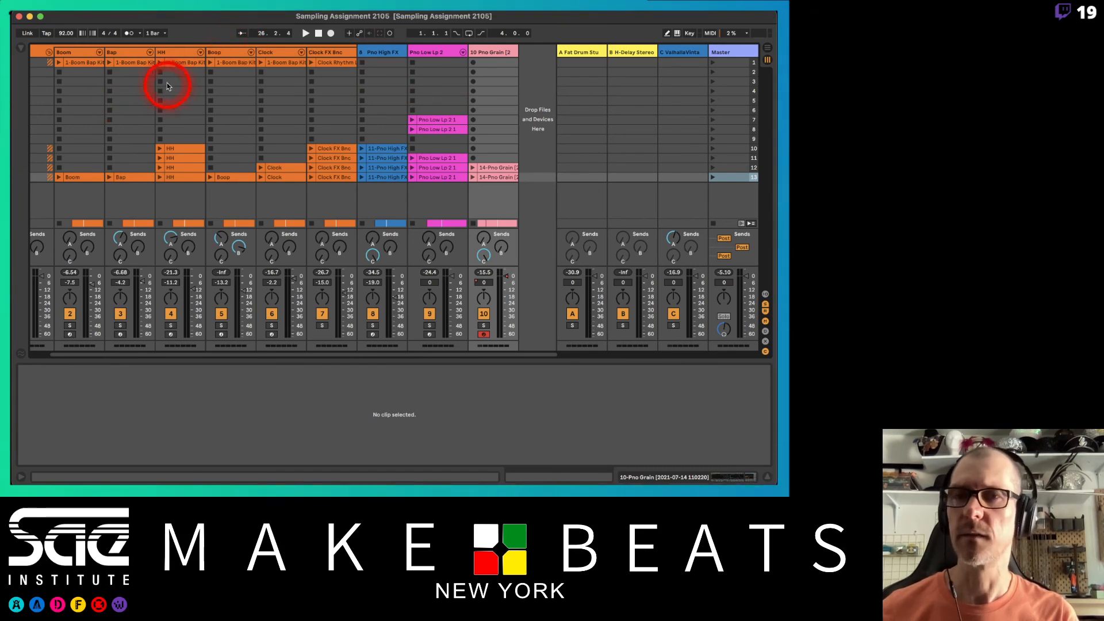
left_click(121, 177)
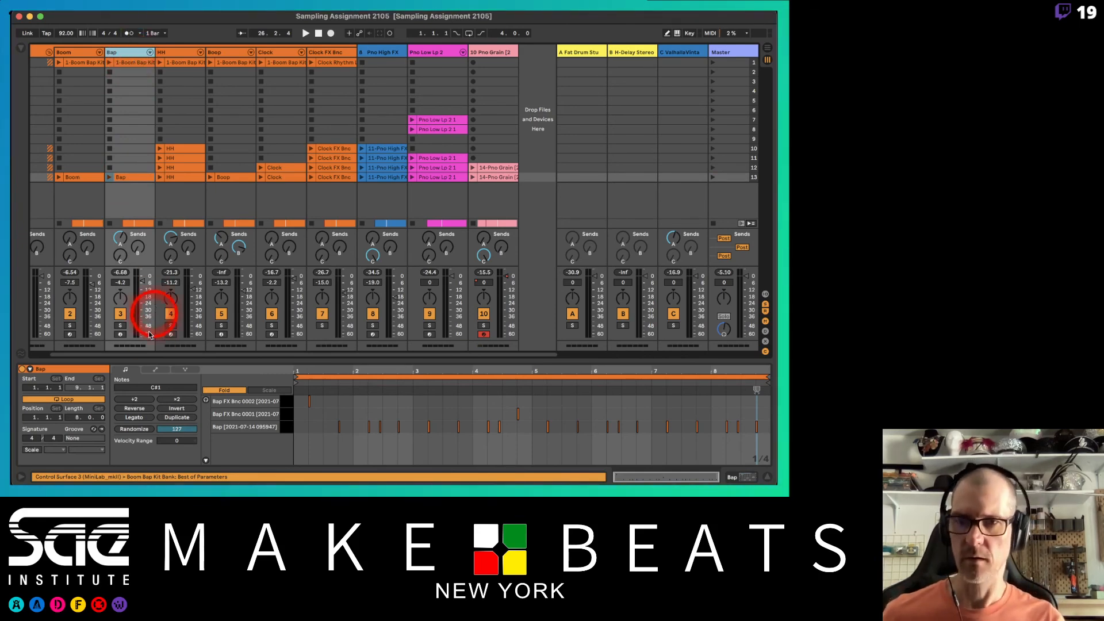
left_click(120, 334)
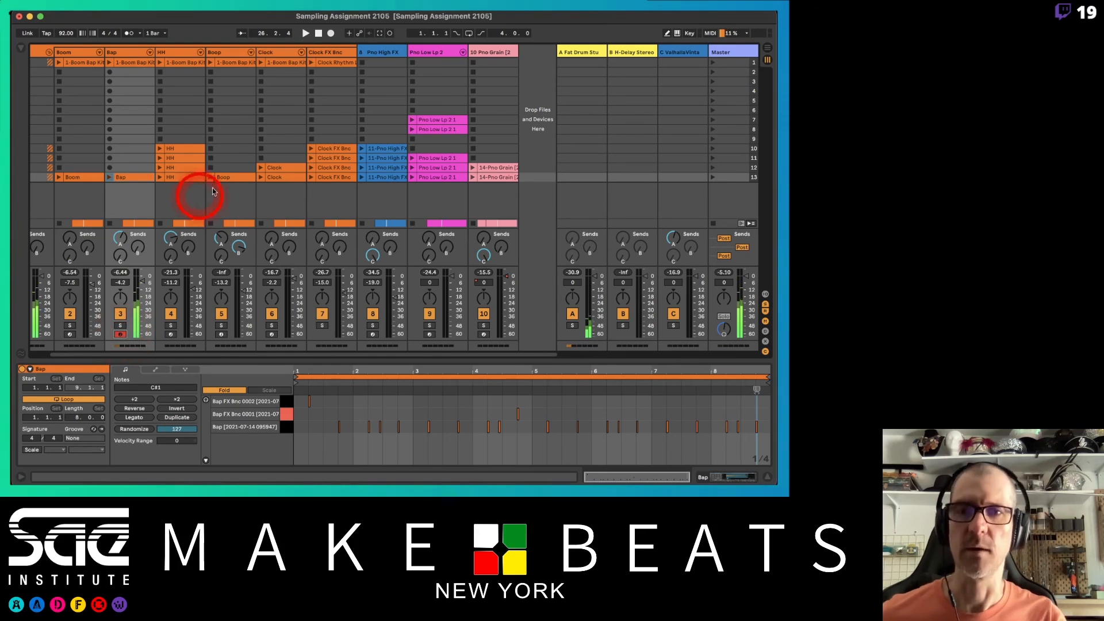
left_click(123, 54)
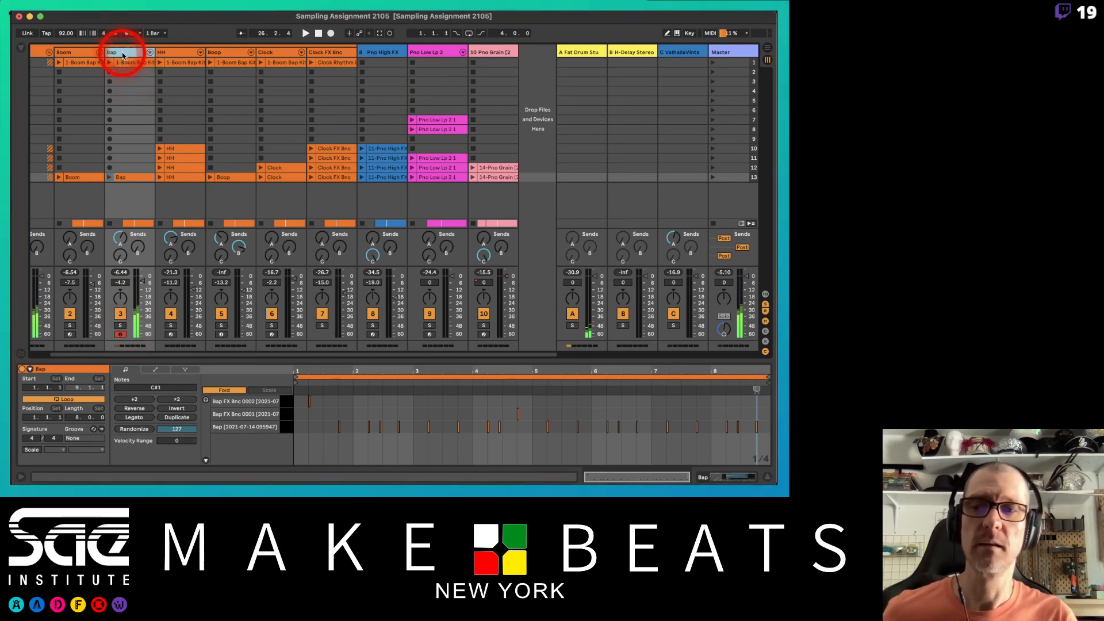
left_click(122, 55)
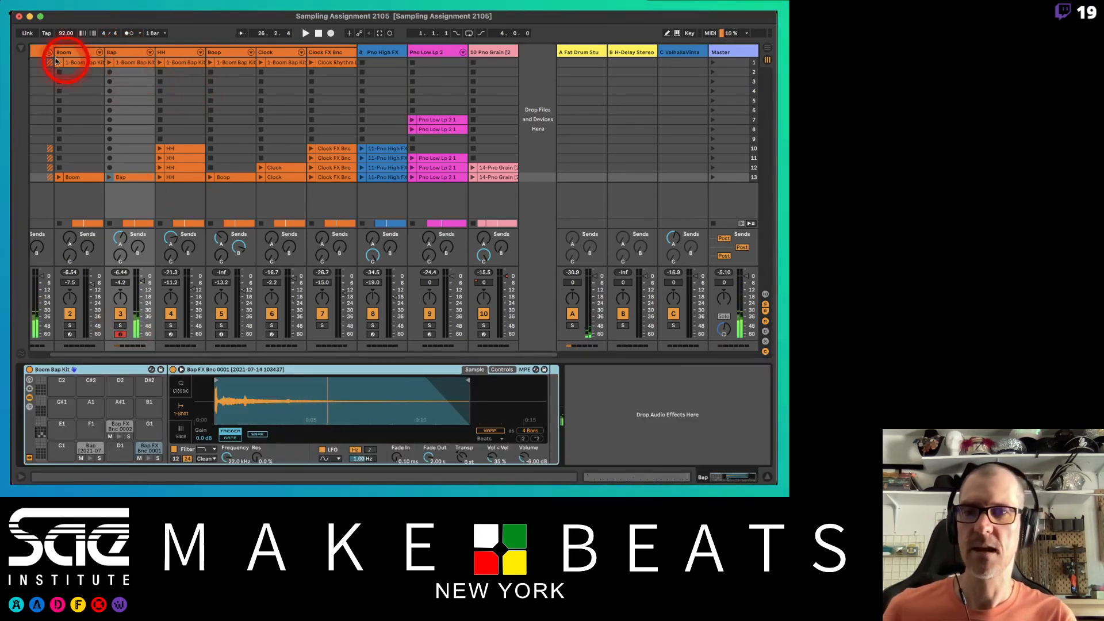
Step: Add an Auto Filter from the EQ & Filters audio effects to the Bap track
left_click(21, 48)
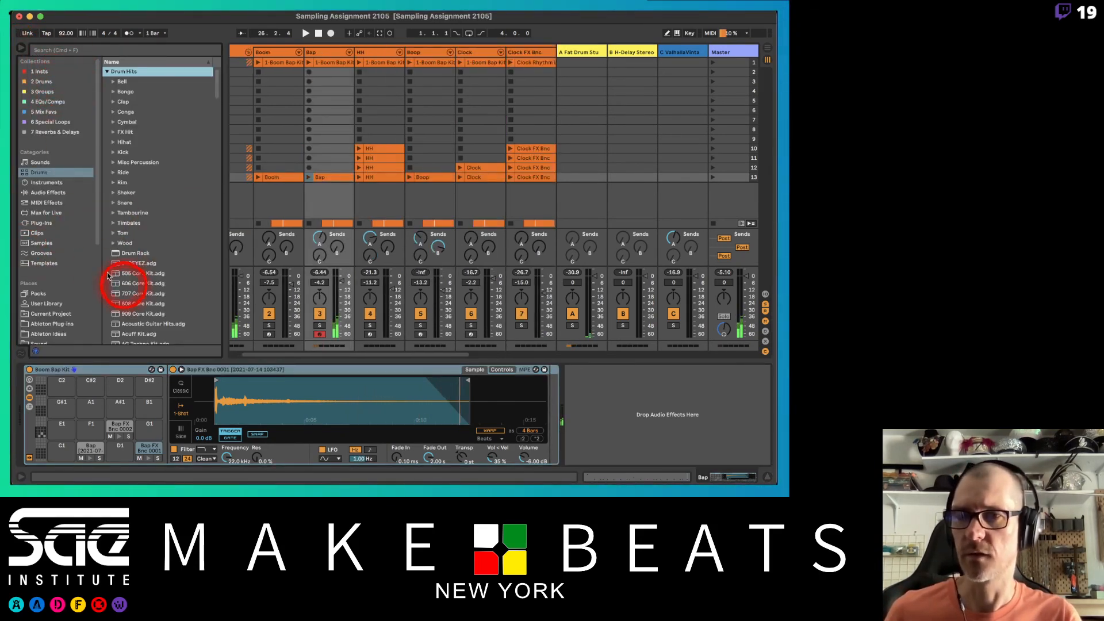
left_click(48, 194)
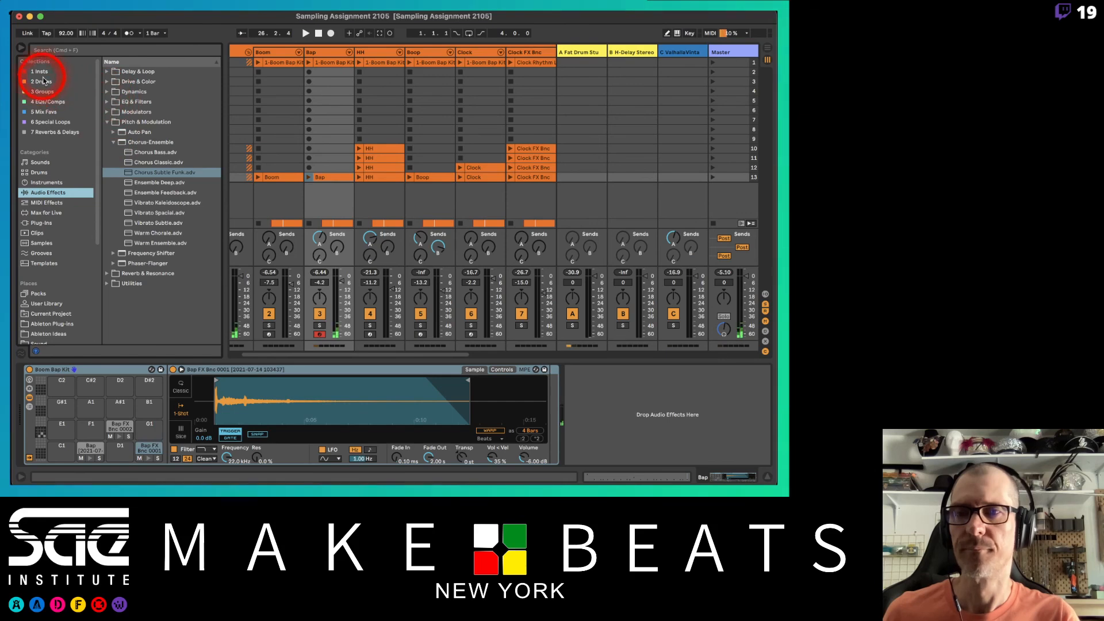
left_click(107, 122)
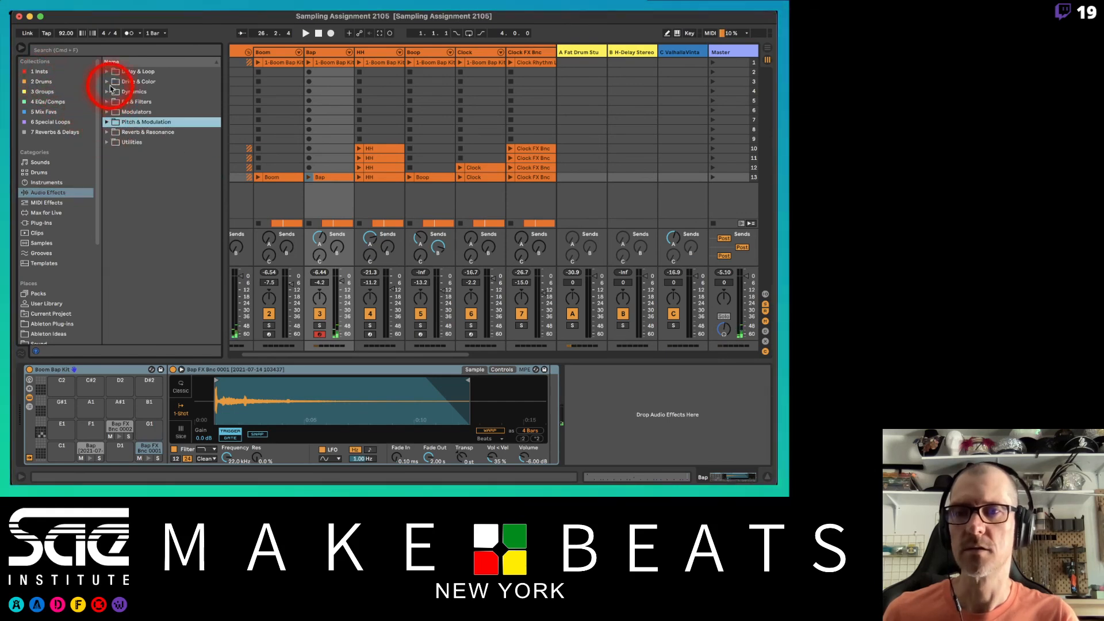
left_click(107, 102)
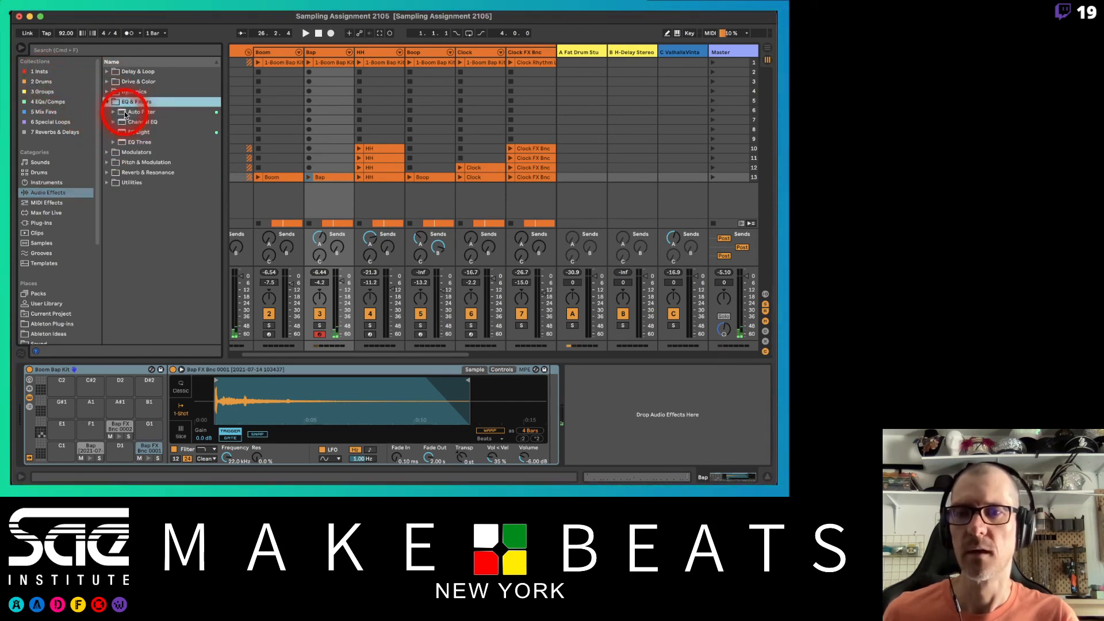
left_click(125, 113)
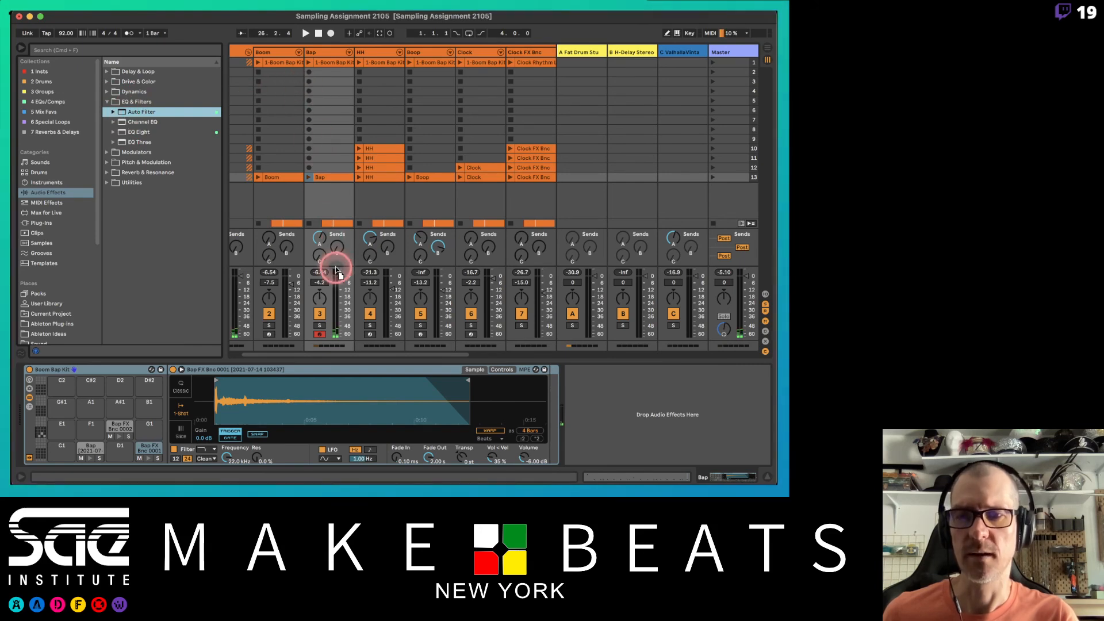
left_click_drag(339, 275, 329, 199)
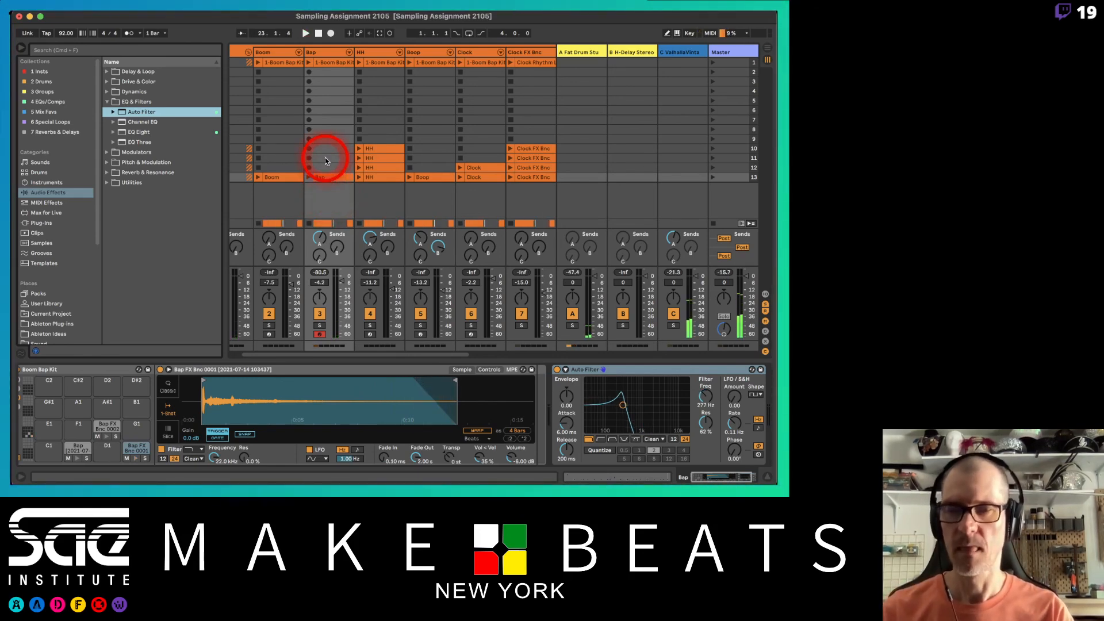
Step: Insert a new audio track after the Pno Grain track and name it Bap Filt Bnc
scroll(326, 159, "right", 3)
scroll(325, 157, "right", 1)
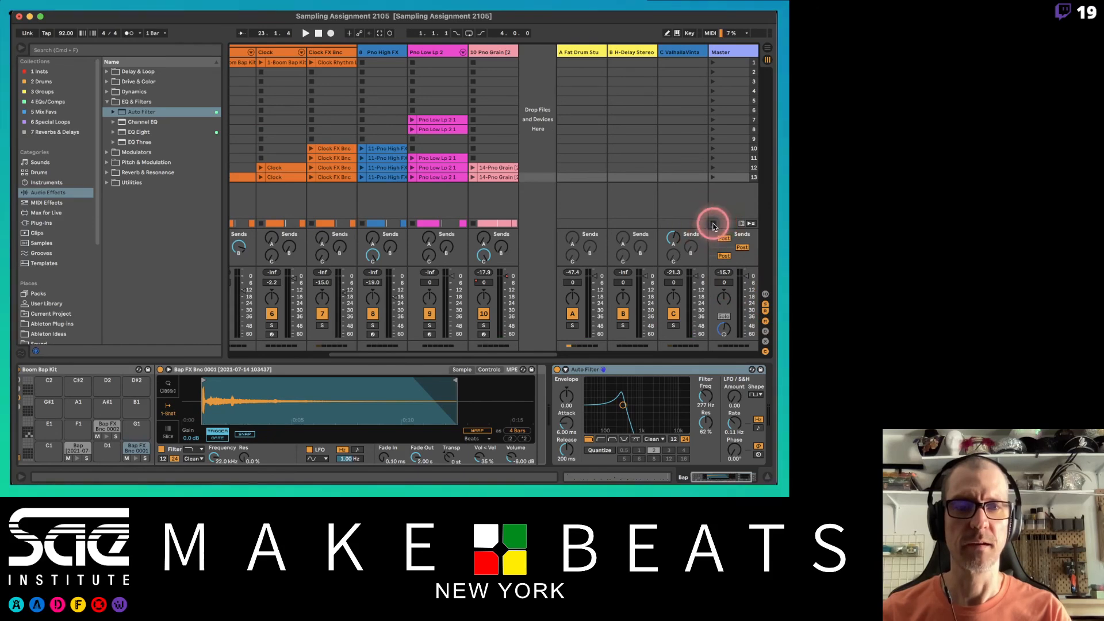
left_click(499, 53)
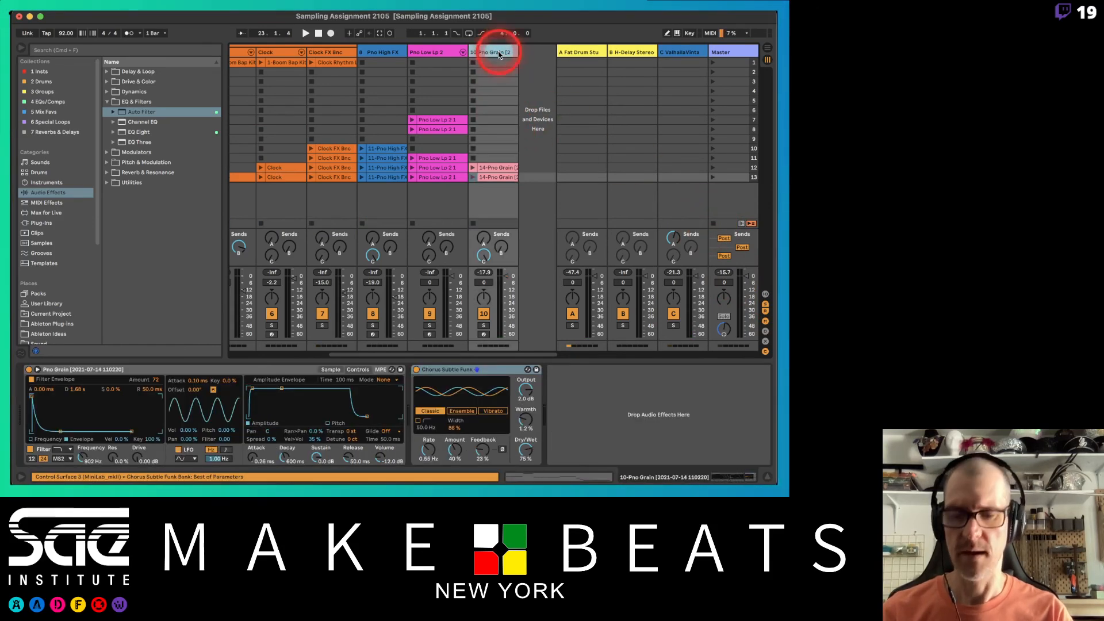
key("super+t")
left_click(525, 52)
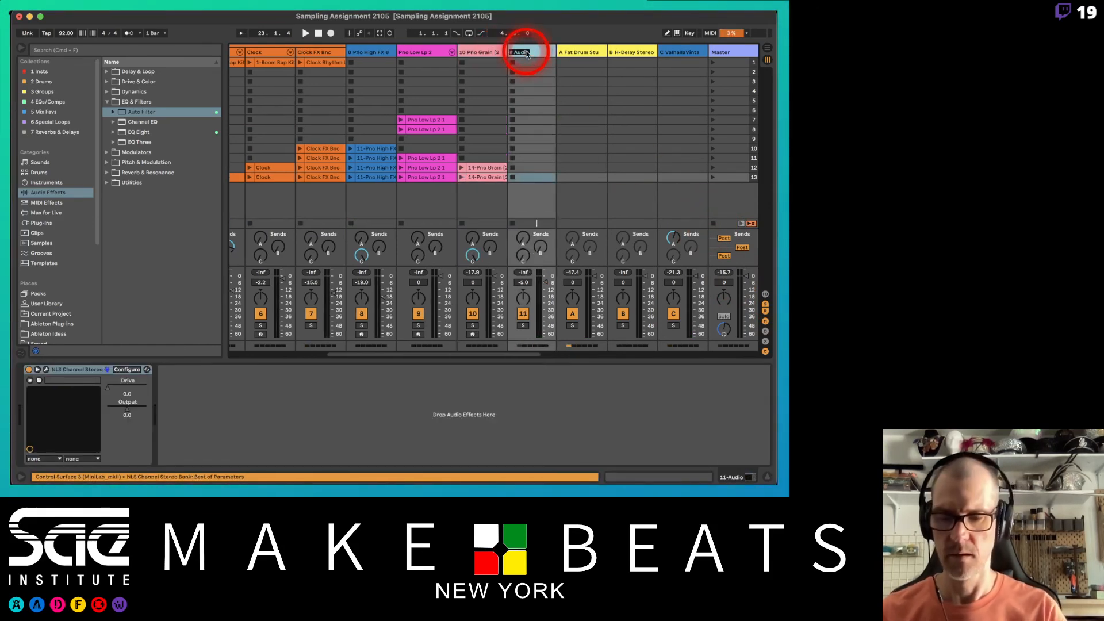
type("Bap Filt Bnc")
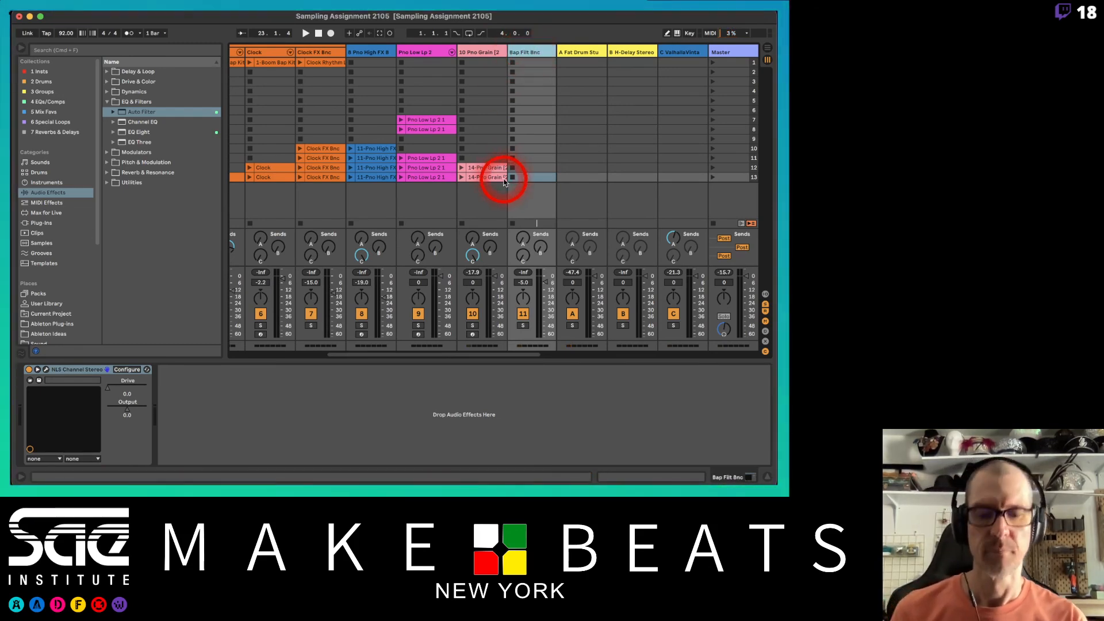
Step: Show the track routing, set the Bap Filt Bnc track's audio input to Bap, and record-arm it
key("super+alt+i")
left_click(521, 179)
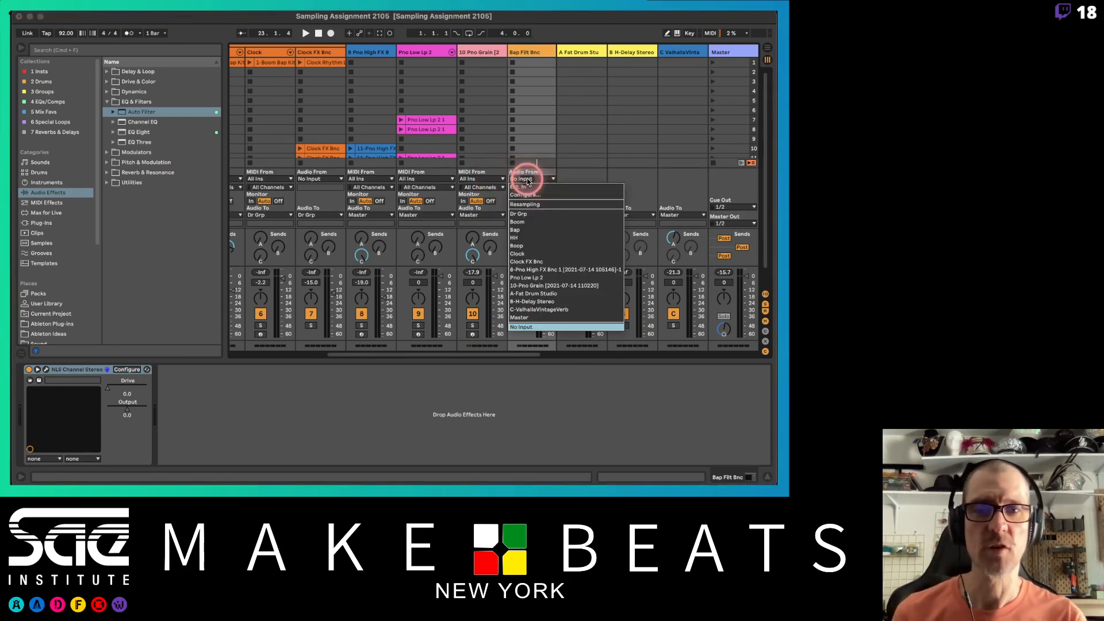
left_click(527, 230)
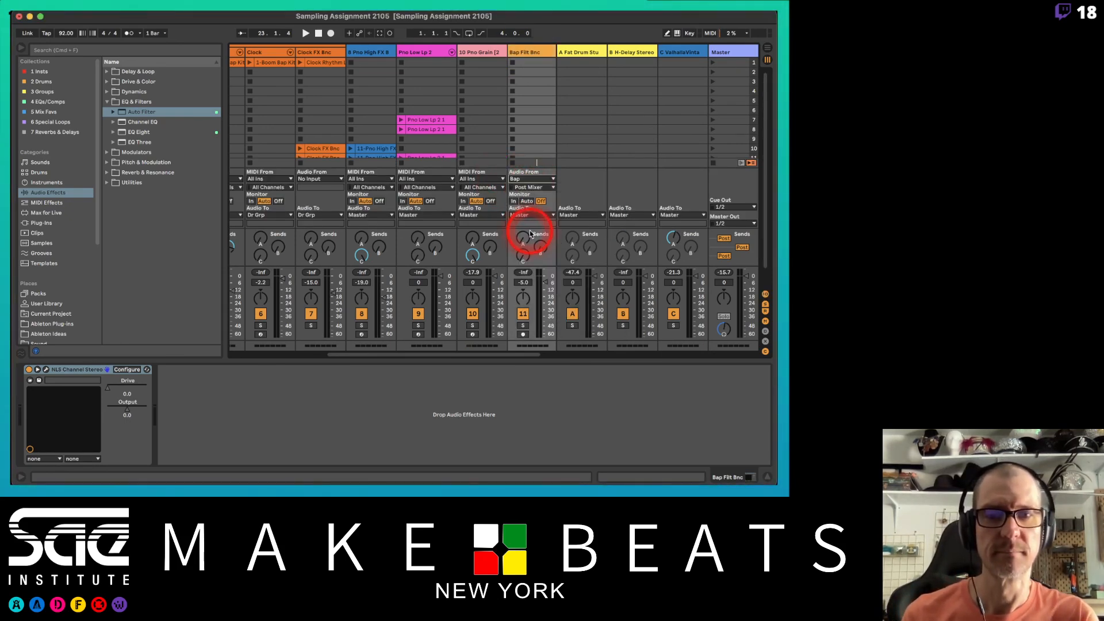
left_click(523, 334)
Step: Display the Bap track's Auto Filter and leave Bap disarmed while Bap Filt Bnc is record-armed
scroll(533, 210, "left", 5)
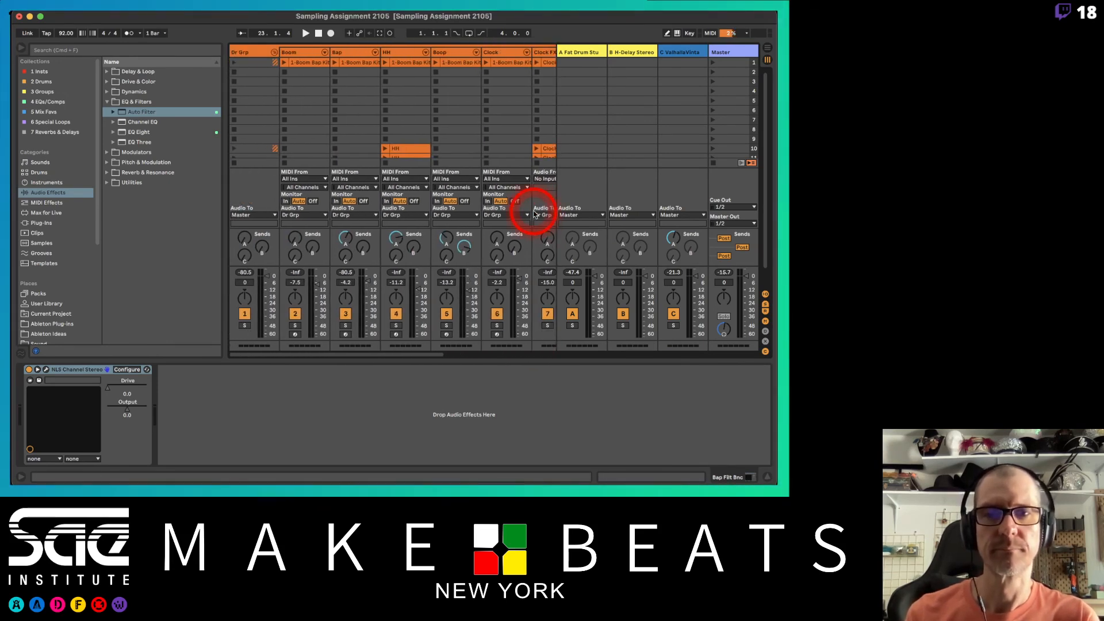
left_click(345, 335)
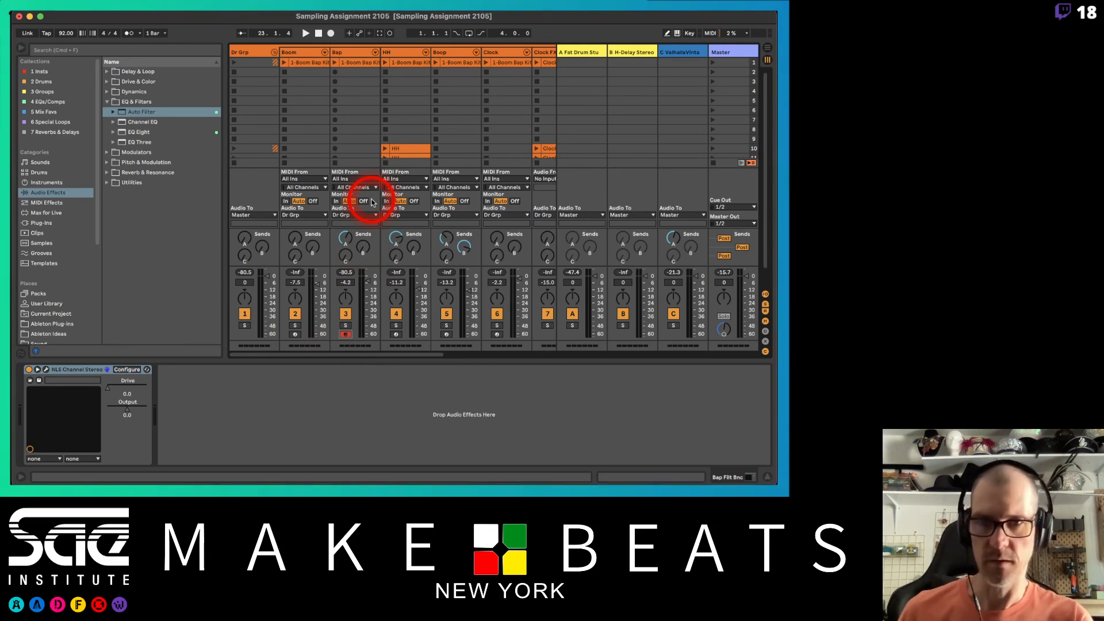
left_click(358, 51)
left_click(499, 300)
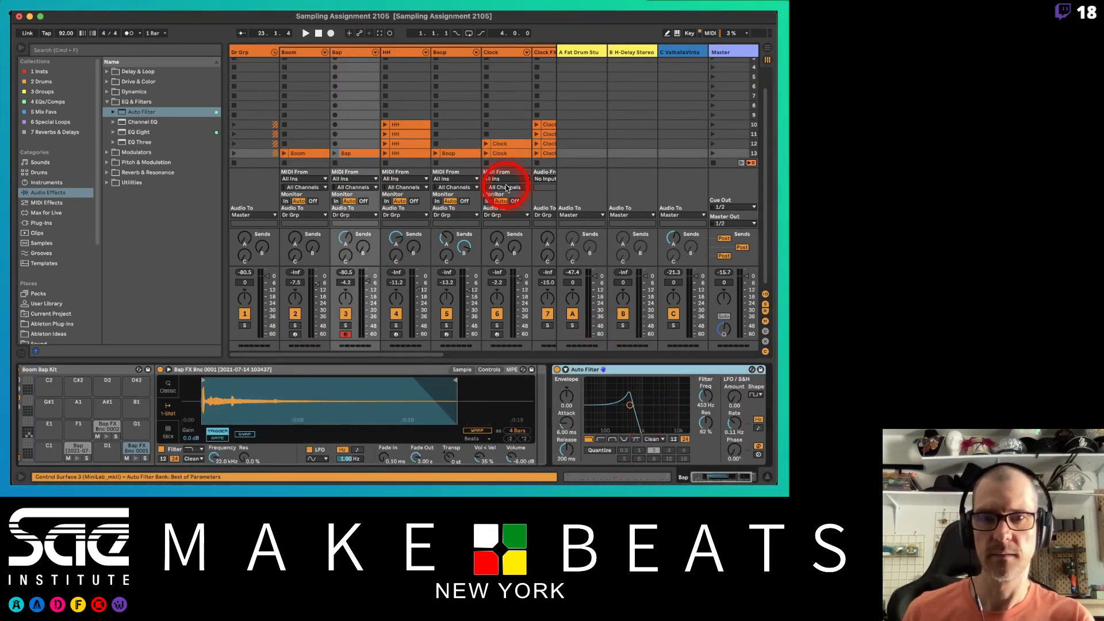
left_click(347, 334)
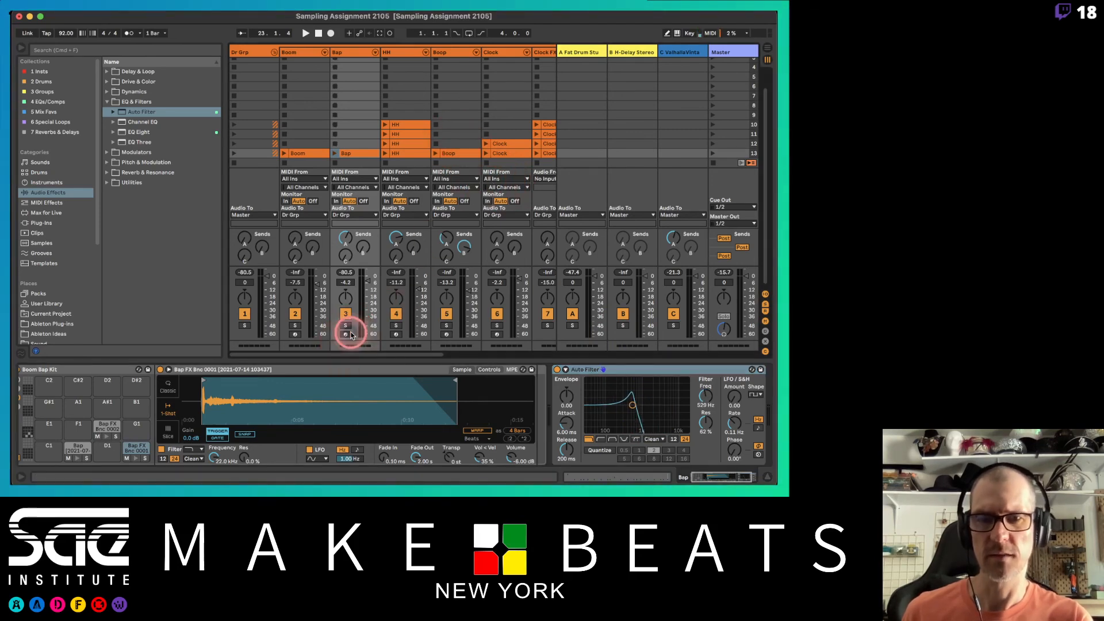
scroll(415, 131, "right", 5)
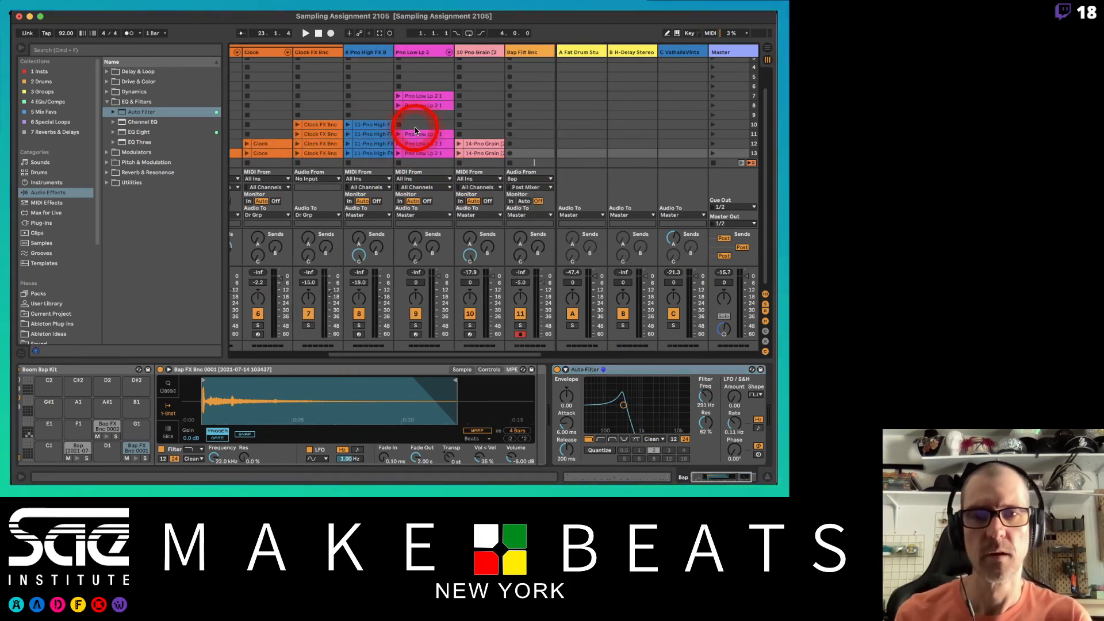
scroll(415, 131, "right", 1)
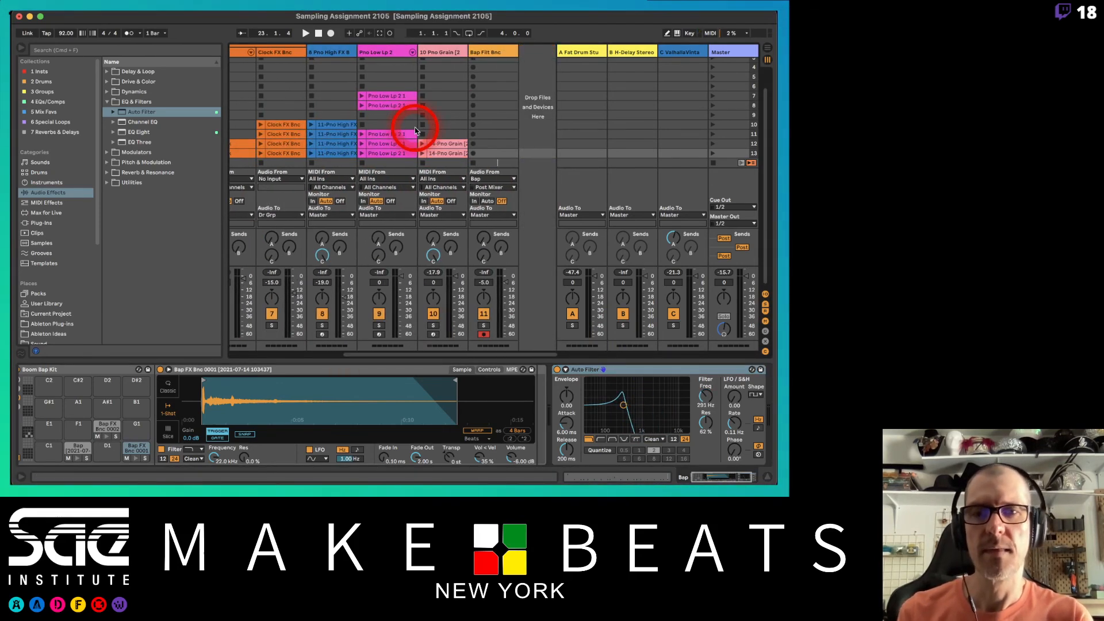
Step: Record the filtered Bap hits into scene 10 of the Bap Filt Bnc track while varying the Auto Filter frequency
left_click(471, 125)
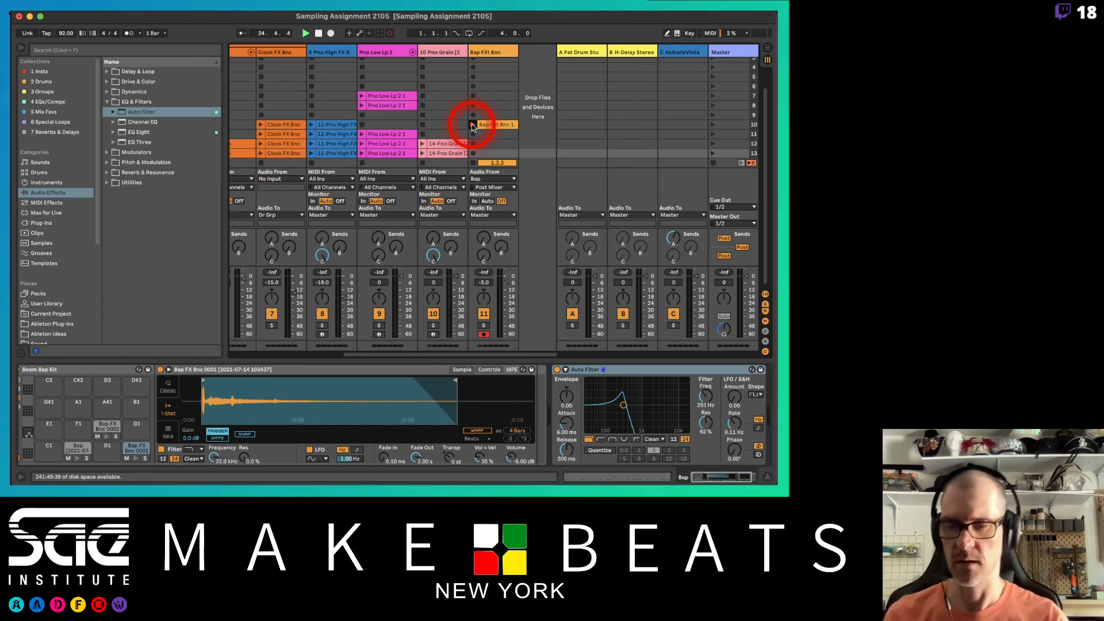
scroll(471, 127, "left", 6)
left_click(345, 334)
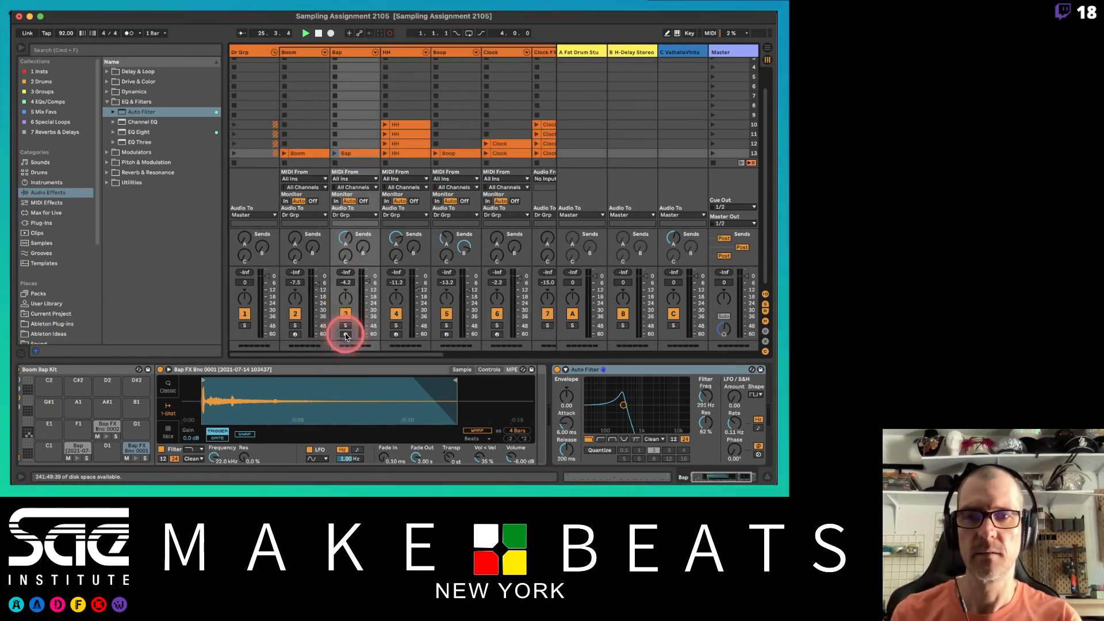
scroll(416, 120, "right", 1)
scroll(416, 120, "right", 6)
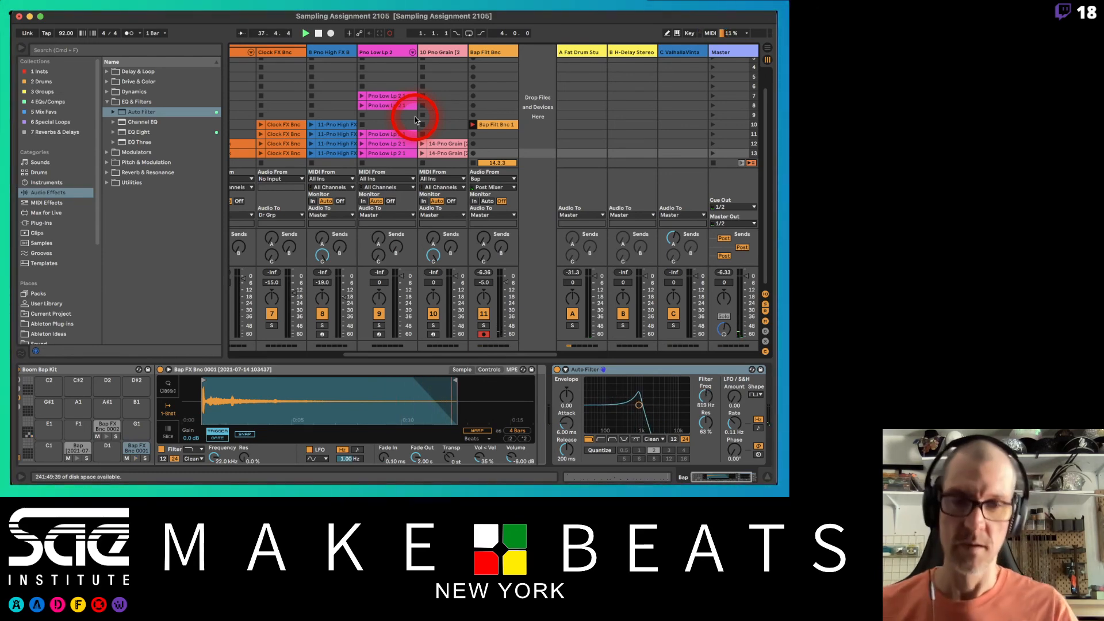
Step: Turn off Warp for the recorded Bap Filt Bnc clip and set its start to 0:13.826 and end to 0:26.774
left_click(493, 124)
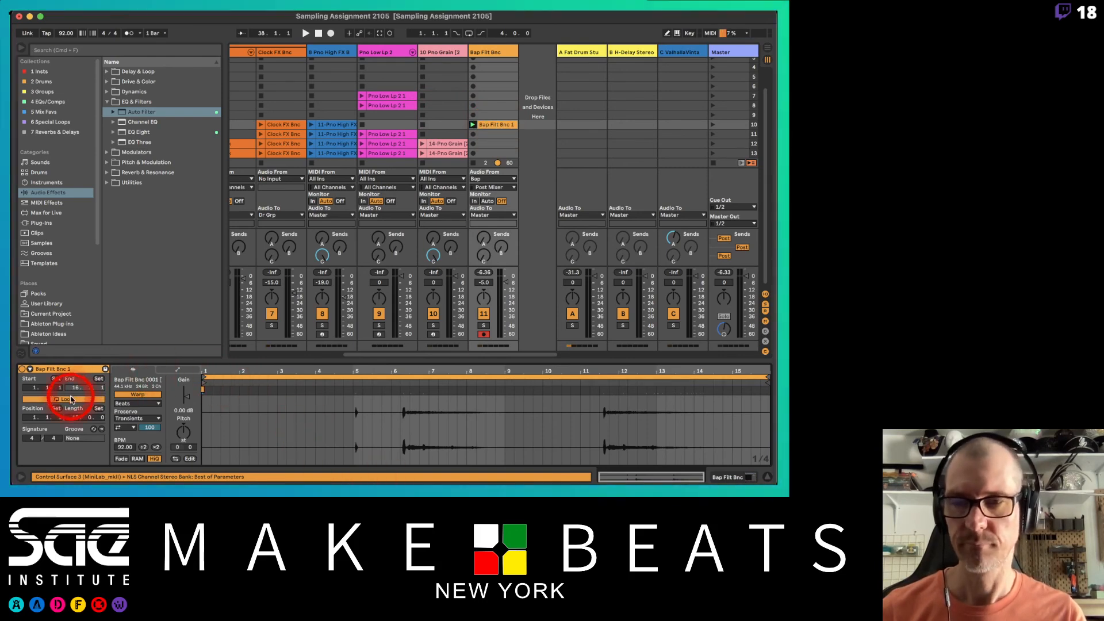
left_click(138, 394)
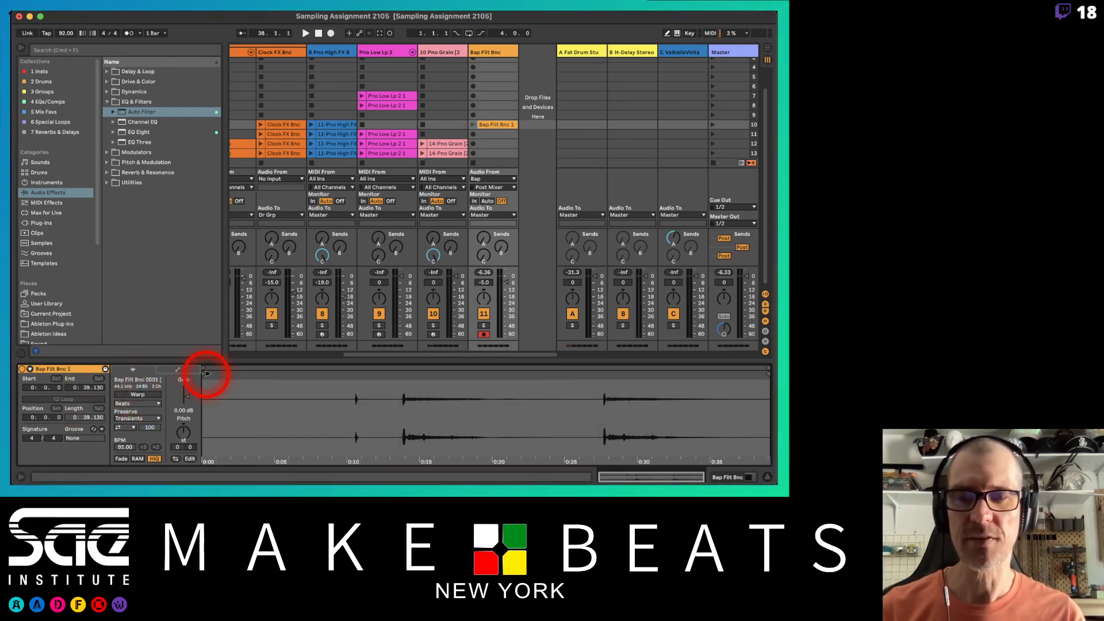
left_click_drag(204, 374, 403, 386)
mouse_move(765, 374)
left_mouse_down()
mouse_move(547, 372)
mouse_move(588, 375)
left_mouse_up()
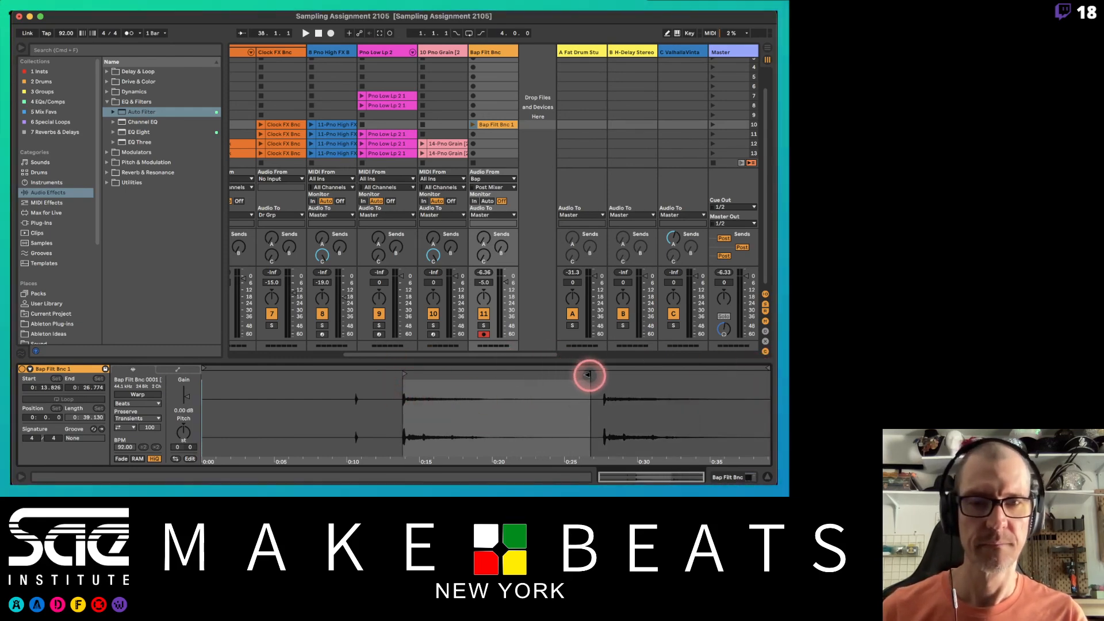
Step: Copy the clip to scene 11 and set the copy's start to 0:27.679 and end to 0:39.174 around the last hit
left_click_drag(493, 124, 495, 135)
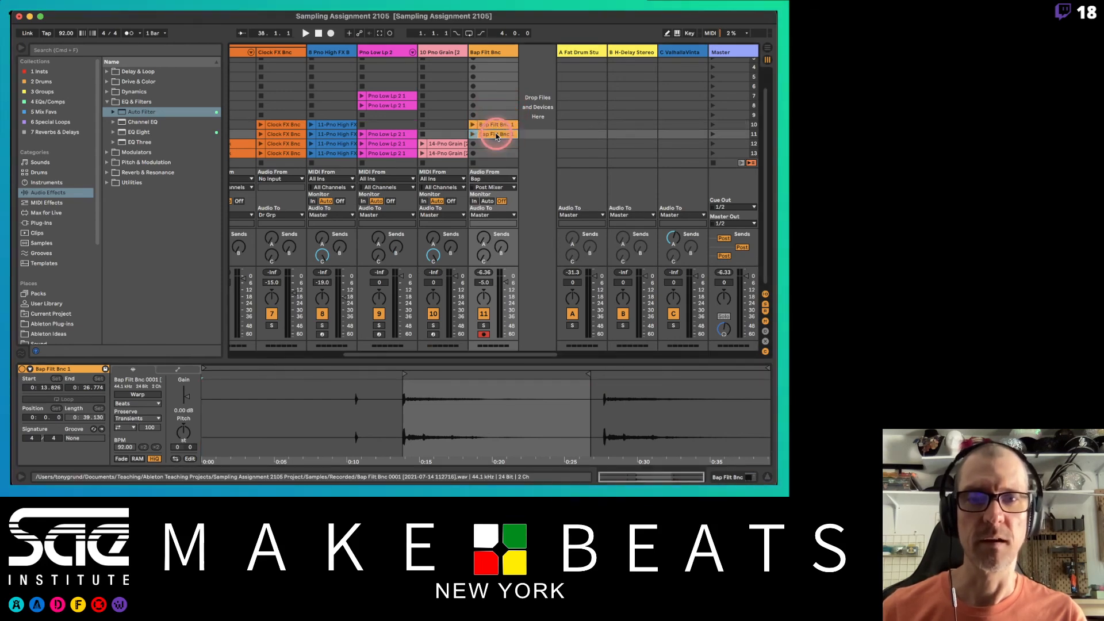
left_click_drag(586, 374, 766, 377)
mouse_move(415, 373)
left_mouse_down()
mouse_move(636, 402)
mouse_move(601, 408)
mouse_move(607, 437)
left_mouse_up()
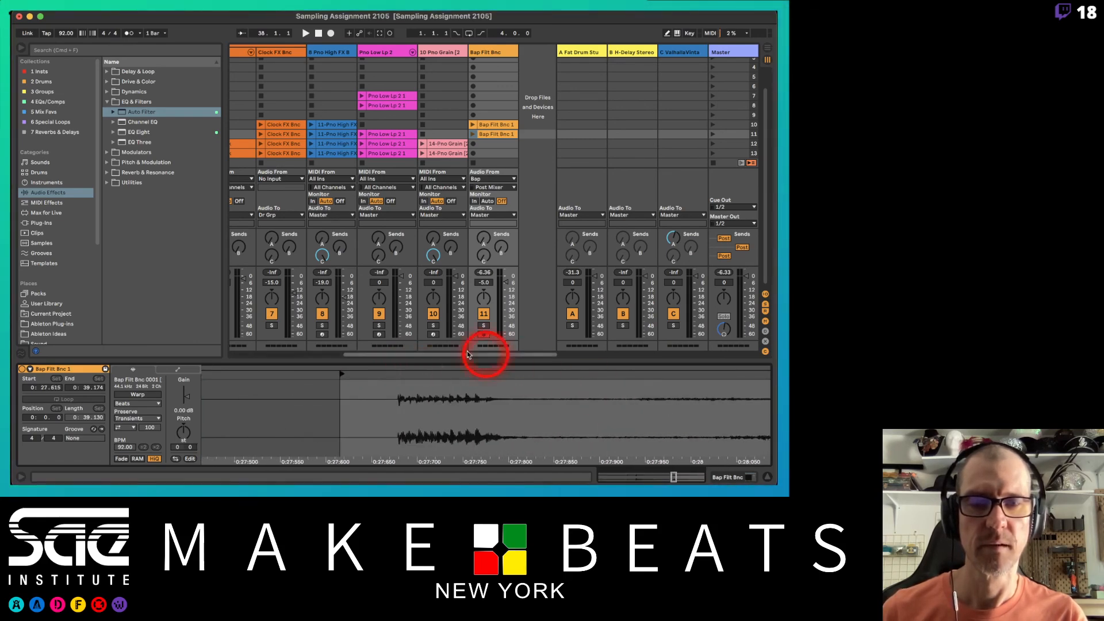
mouse_move(340, 372)
left_mouse_down()
mouse_move(396, 392)
mouse_move(508, 389)
mouse_move(520, 401)
mouse_move(525, 355)
left_mouse_up()
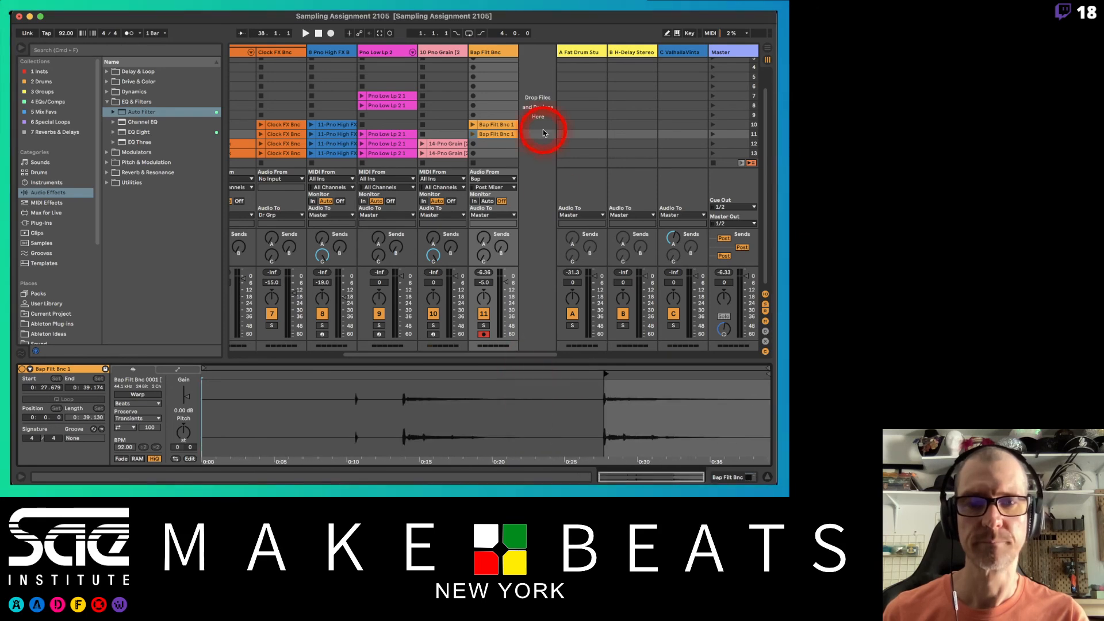
Step: Tighten the start of the scene 10 Bap Filt Bnc clip to 0:13.883, right at the hit
left_click(505, 126)
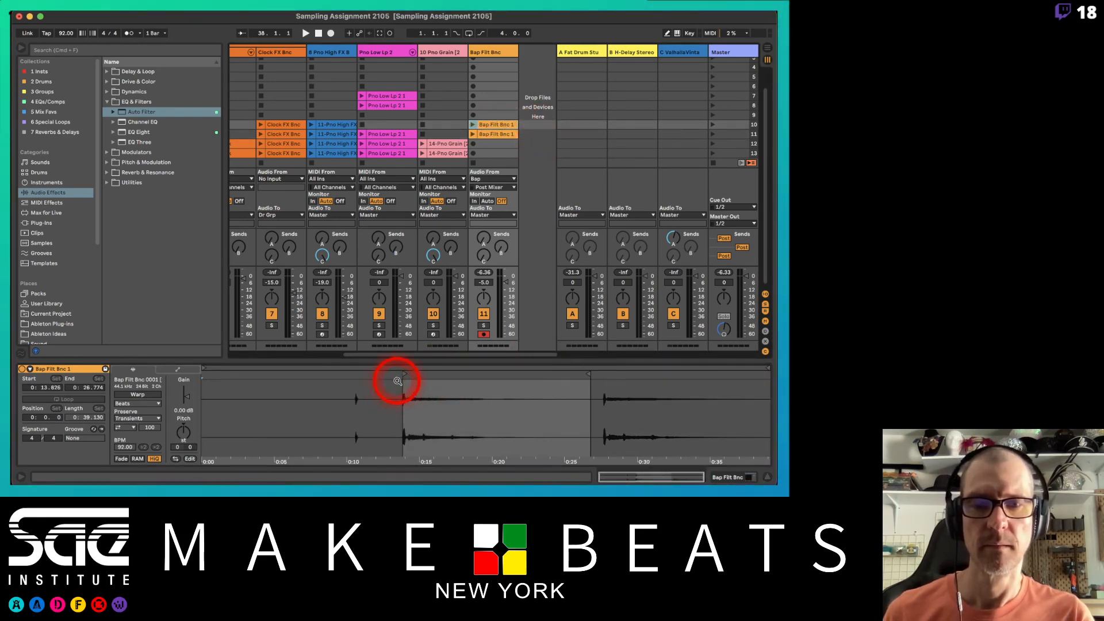
mouse_move(395, 378)
left_mouse_down()
mouse_move(398, 389)
mouse_move(761, 409)
mouse_move(553, 371)
mouse_move(643, 407)
mouse_move(641, 376)
left_mouse_up()
double_click(642, 405)
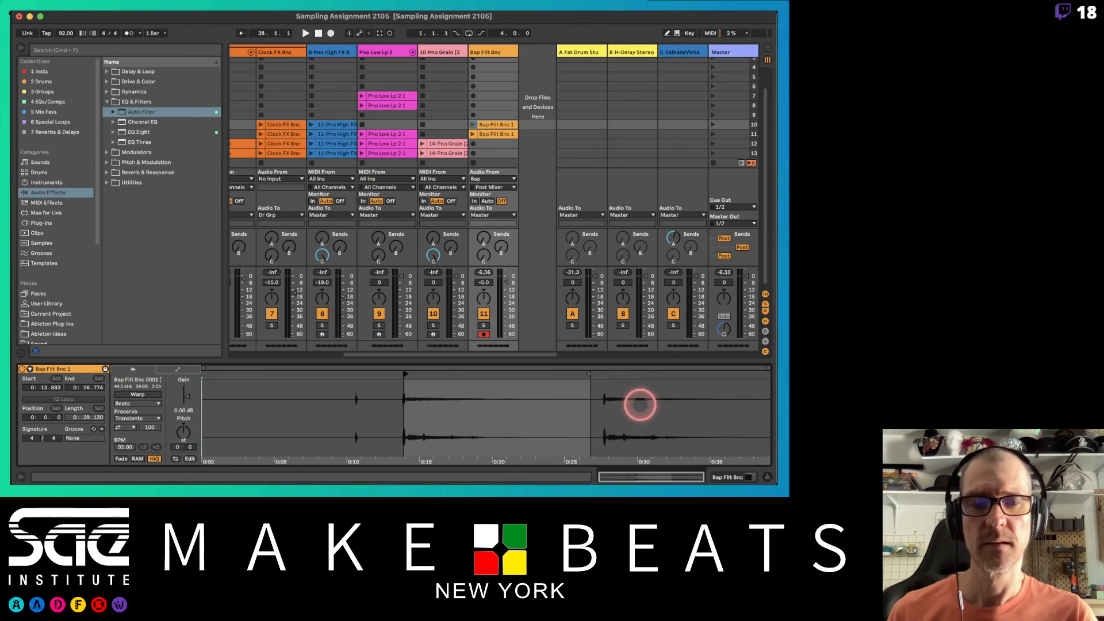
Step: Rename the Bap Filt Bnc clip in scene 11 to Bap Filt Bnc 2
left_click(499, 136)
left_click(498, 137)
key("Delete")
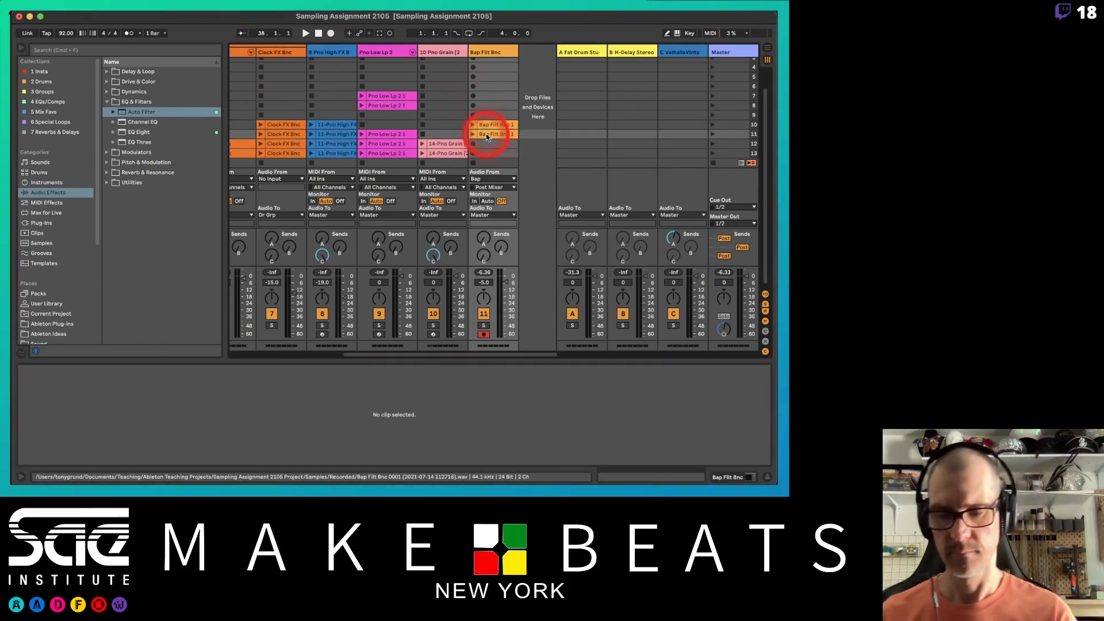
key("Right")
left_click(487, 136)
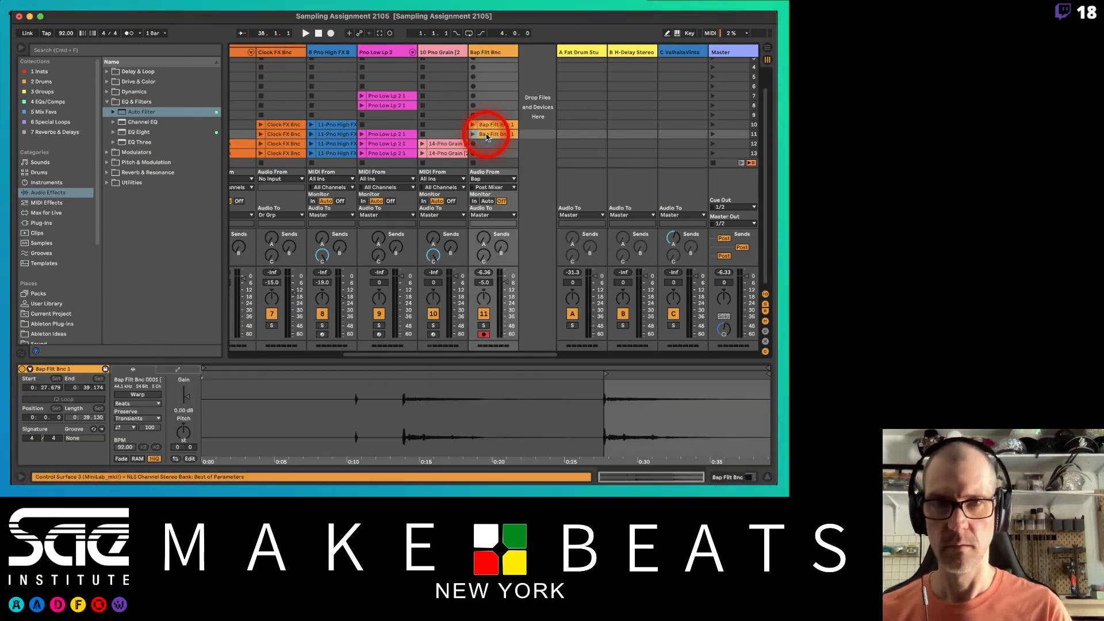
left_click(497, 139)
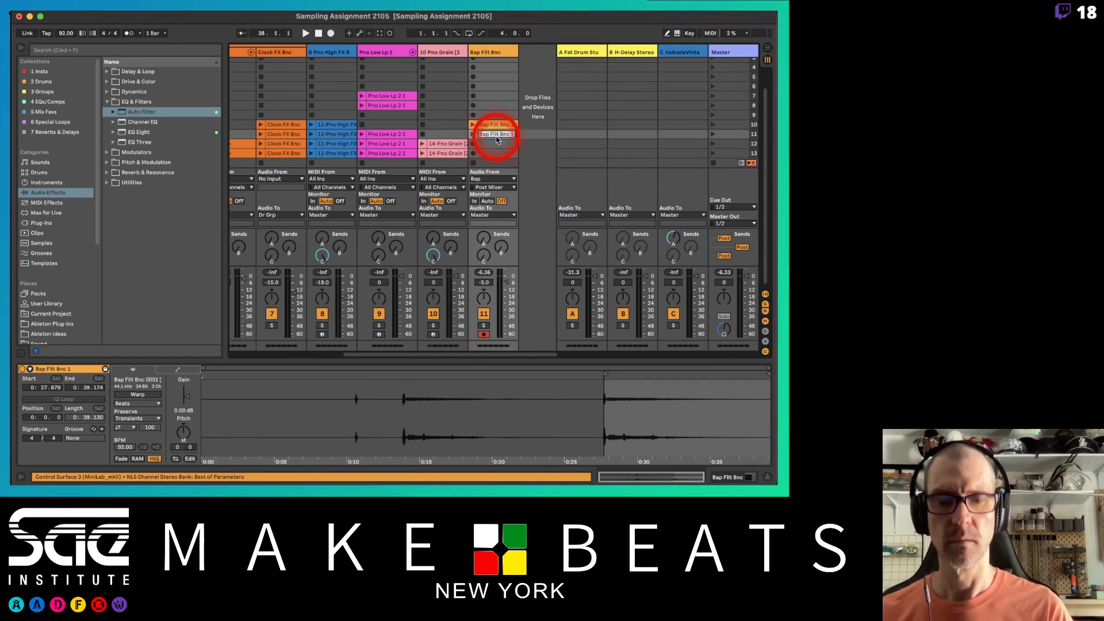
key("BackSpace")
type("2")
key("Return")
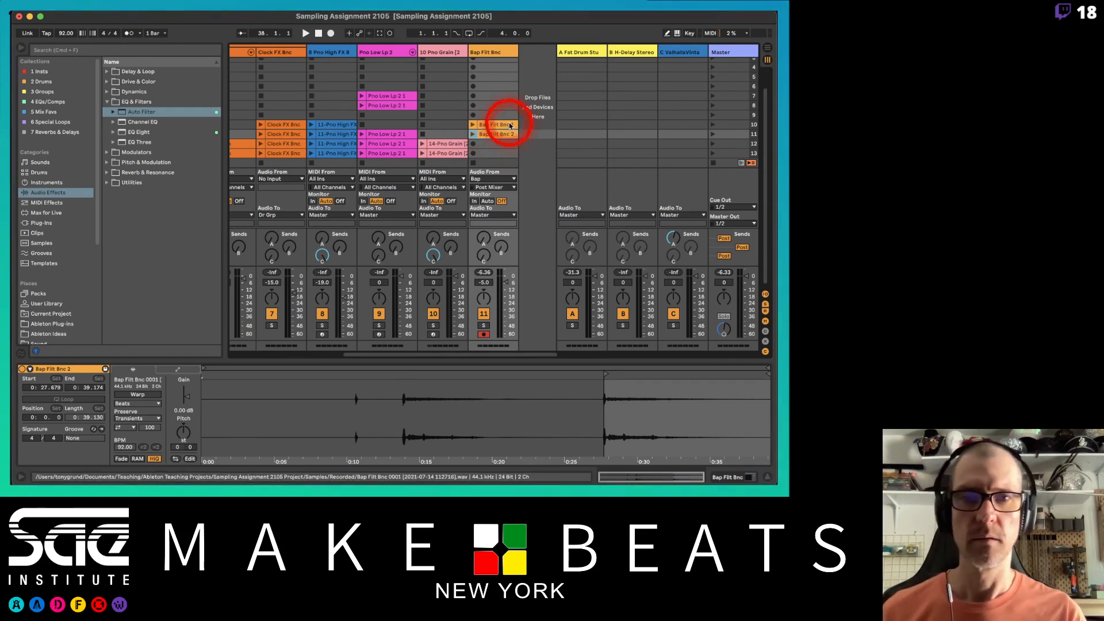
Step: Crop both Bap Filt Bnc clips in scenes 10 and 11 to their start and end markers
left_click(497, 124)
left_click(498, 134, "shift")
right_click(507, 134)
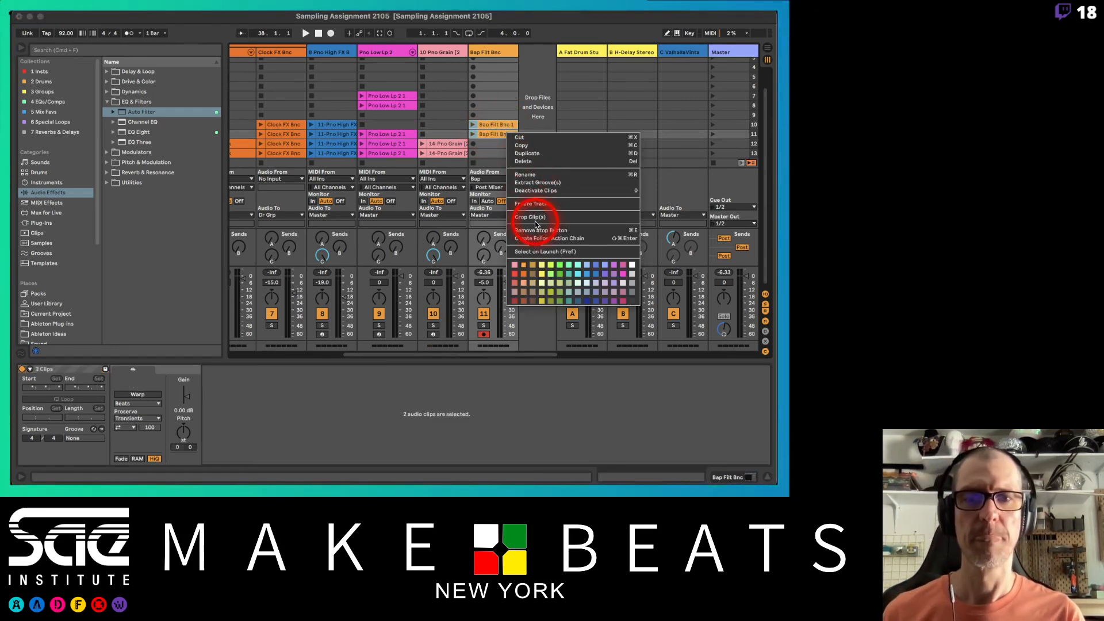
left_click(534, 217)
left_click(357, 125)
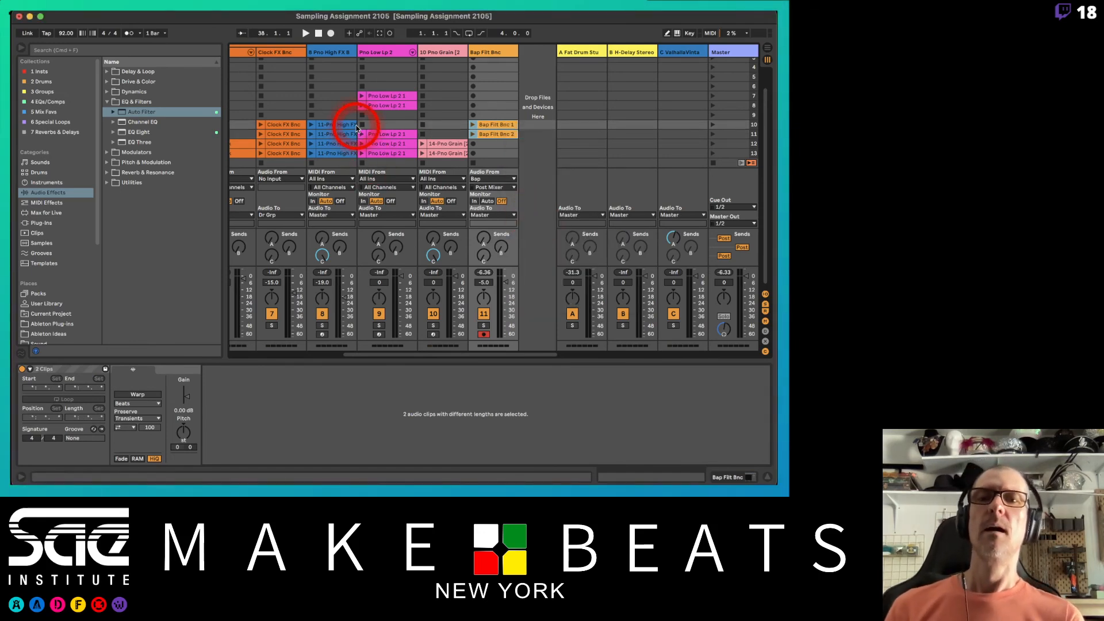
Step: Load the Bap Filt Bnc 1 and Bap Filt Bnc 2 clips onto the empty G#1 and A#1 pads of the Bap track's Boom Bap Kit
scroll(356, 128, "left", 10)
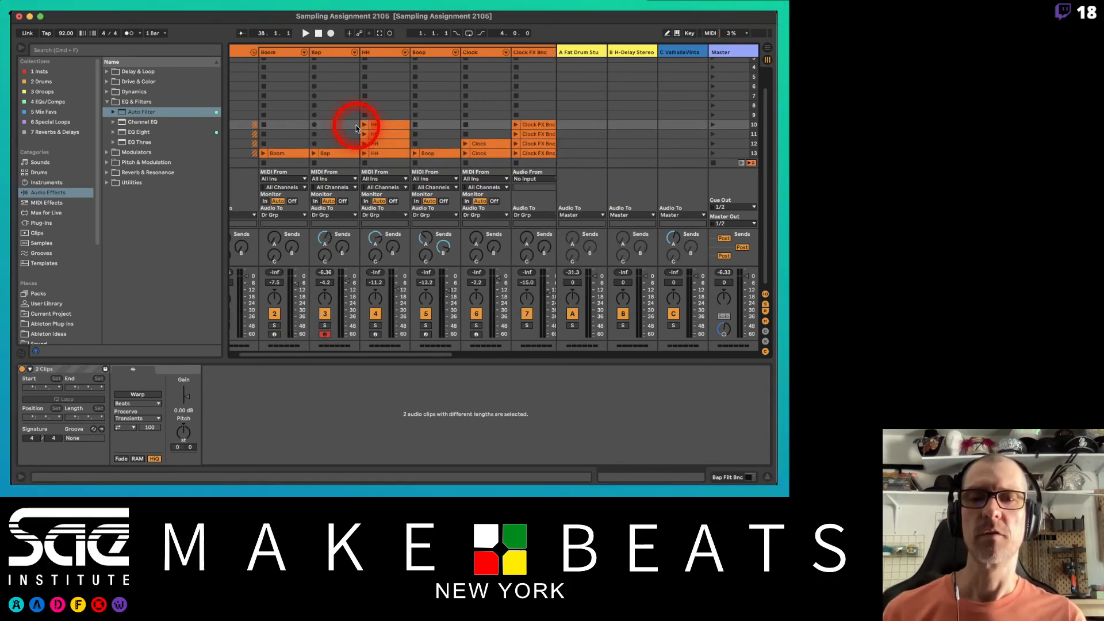
left_click(353, 51)
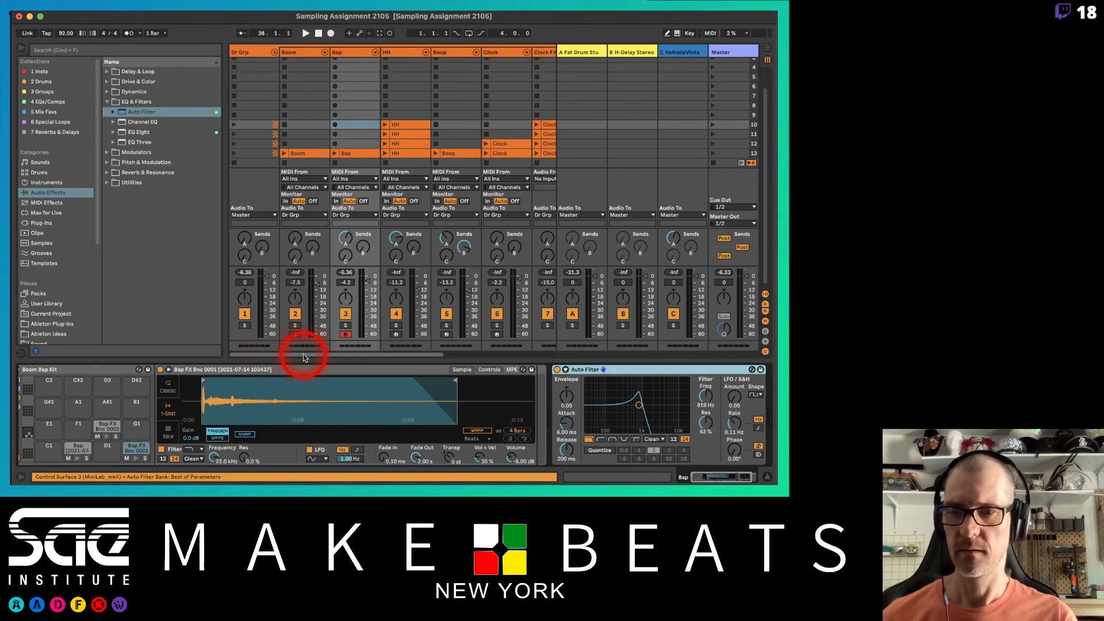
scroll(308, 296, "right", 10)
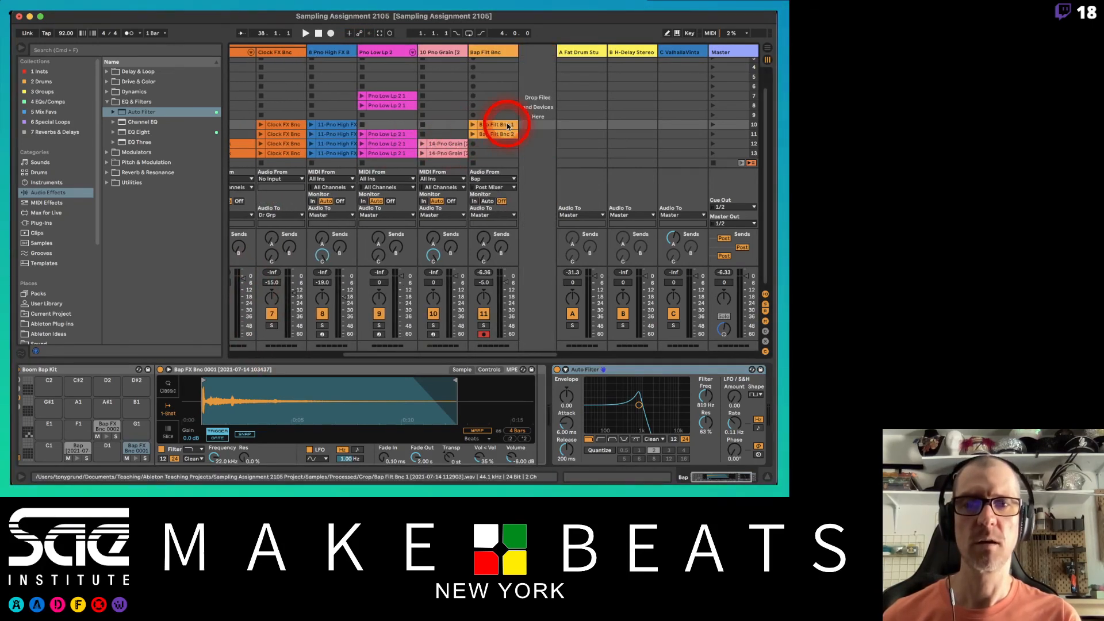
left_click(506, 133)
left_click(505, 132)
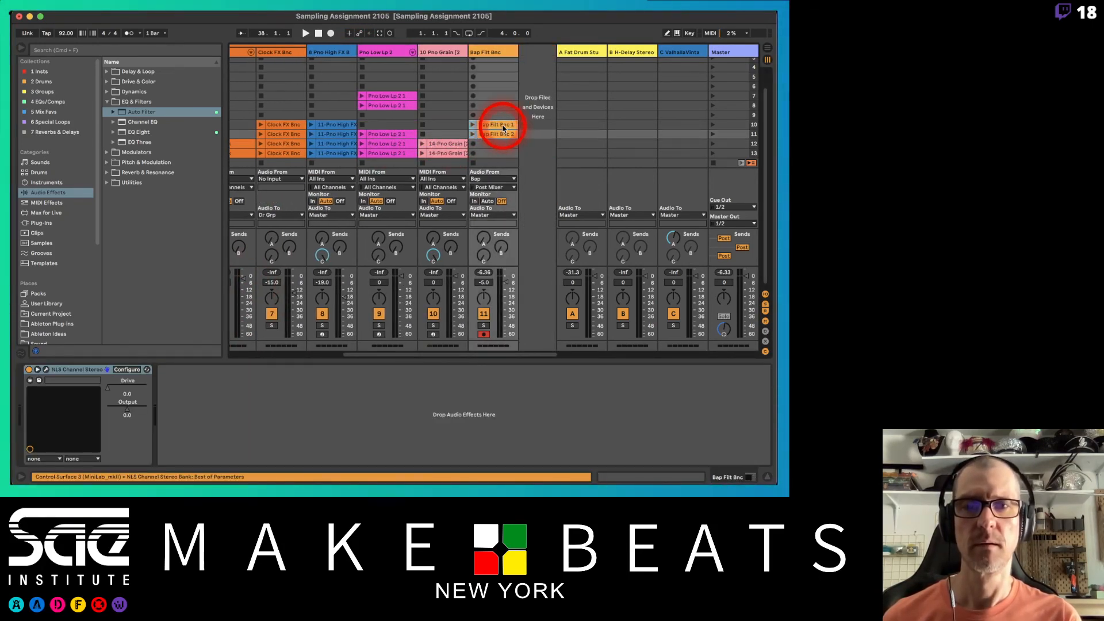
left_click_drag(504, 129, 107, 404)
left_click(79, 385)
Step: Delete the Auto Filter from the Bap track and audition the newly loaded pads
left_click(675, 369)
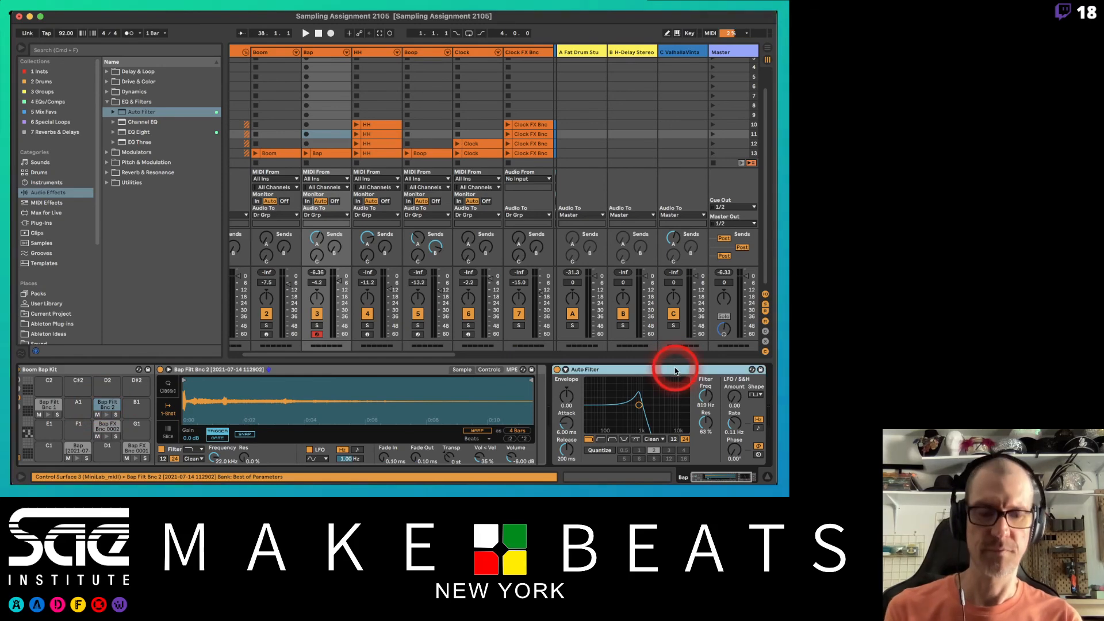
key("Delete")
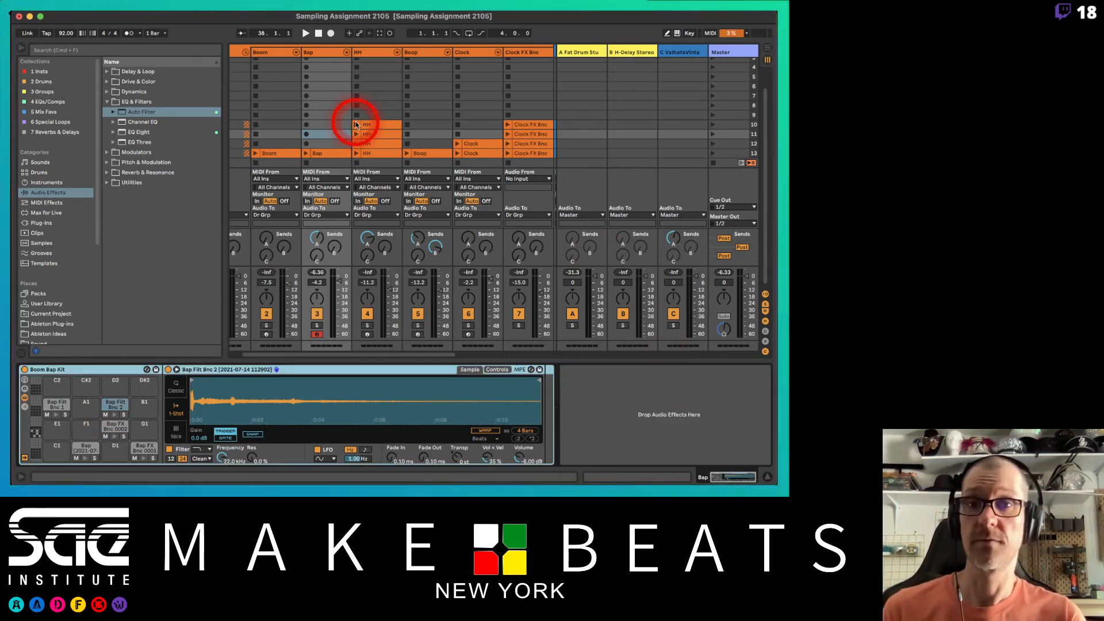
left_click(325, 54)
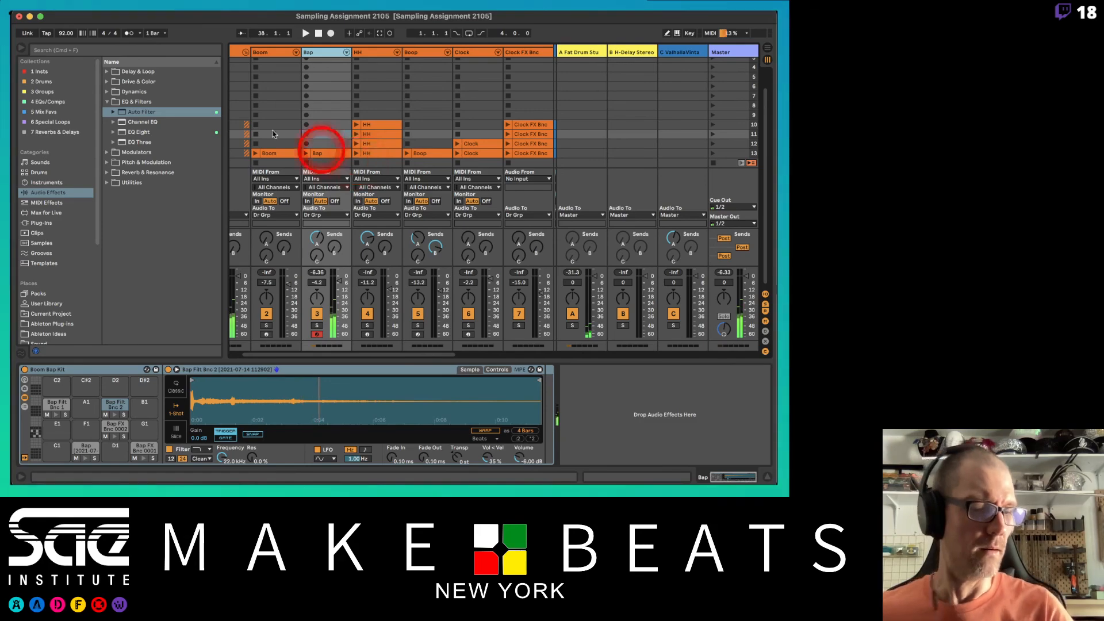
key("ctrl+Up")
key("ctrl+Up")
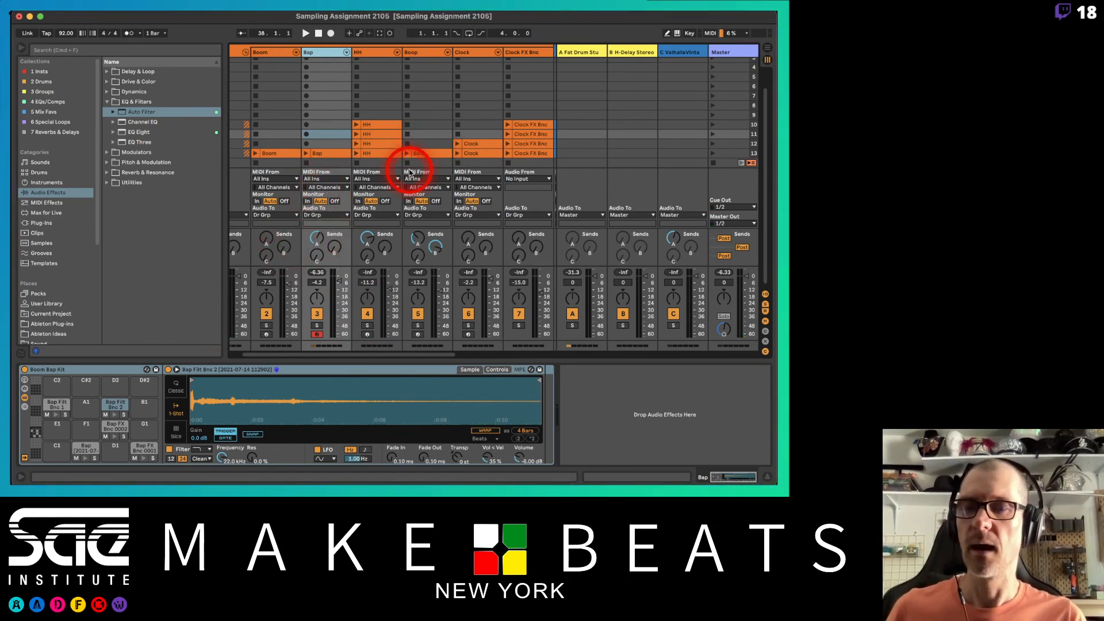
Step: Open the scene 13 Bap clip's notes and turn off Fold to show the lanes of all loaded pads
left_click(339, 152)
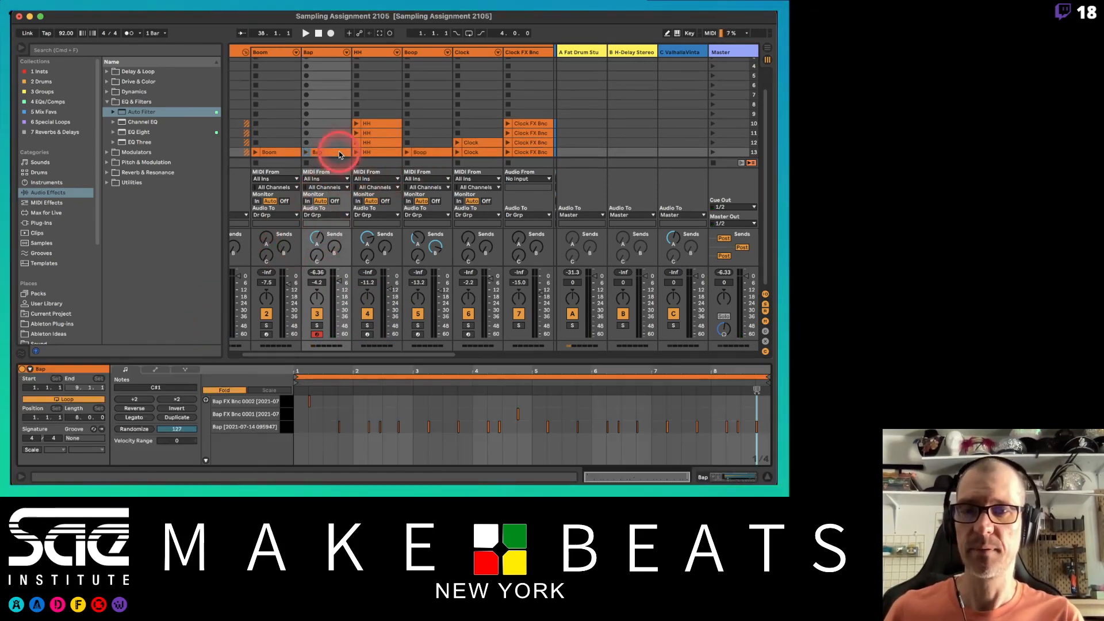
left_click(538, 407)
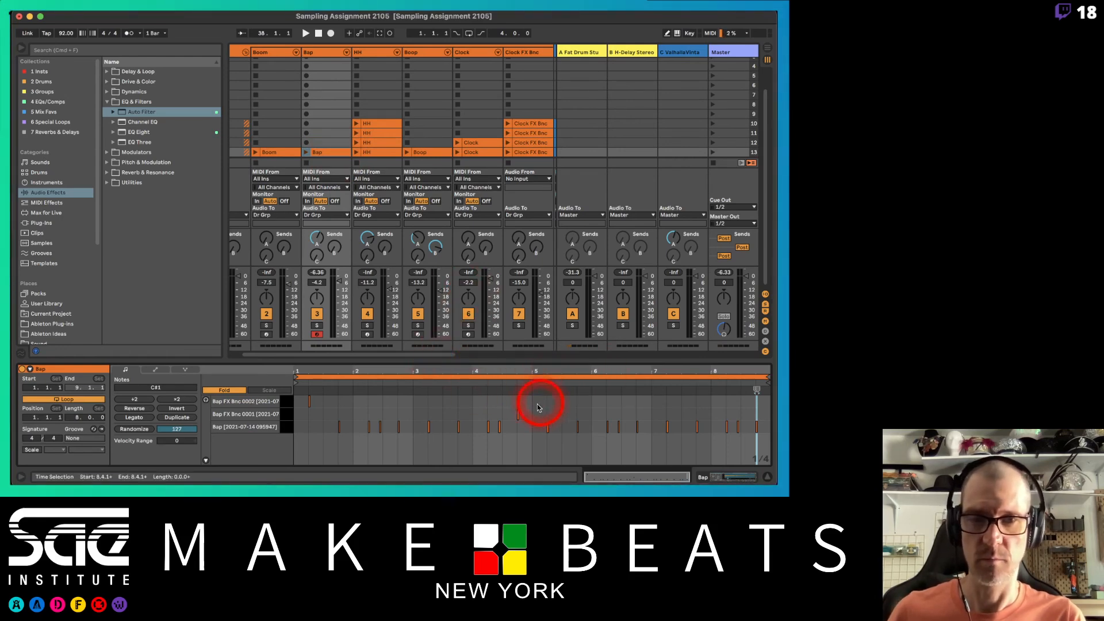
left_click(247, 401)
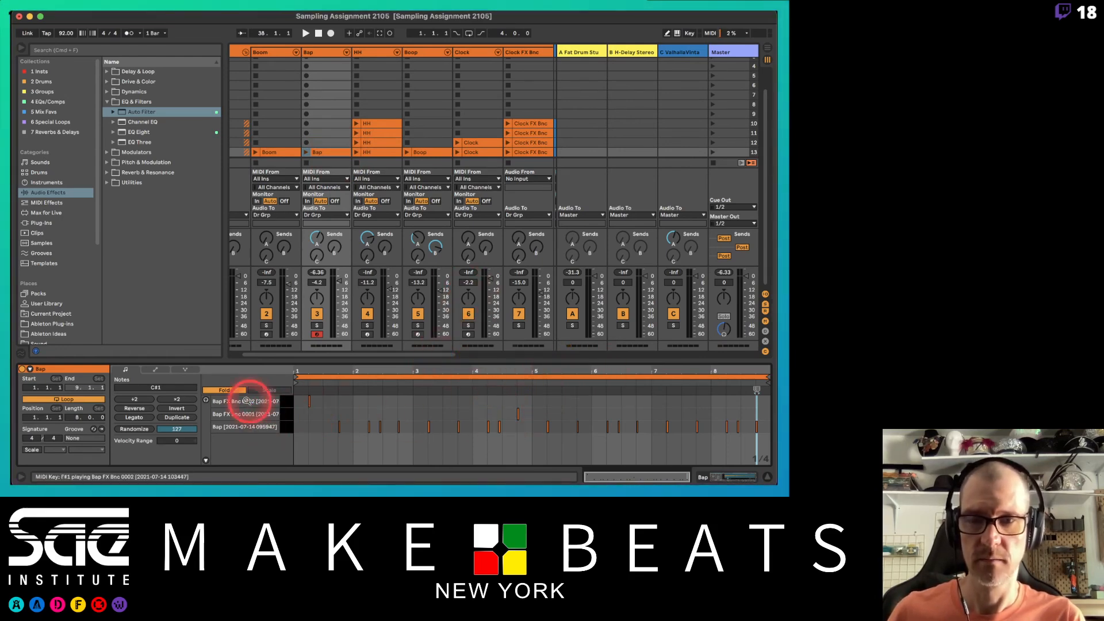
left_click(224, 390)
left_click(257, 427)
left_click(506, 433)
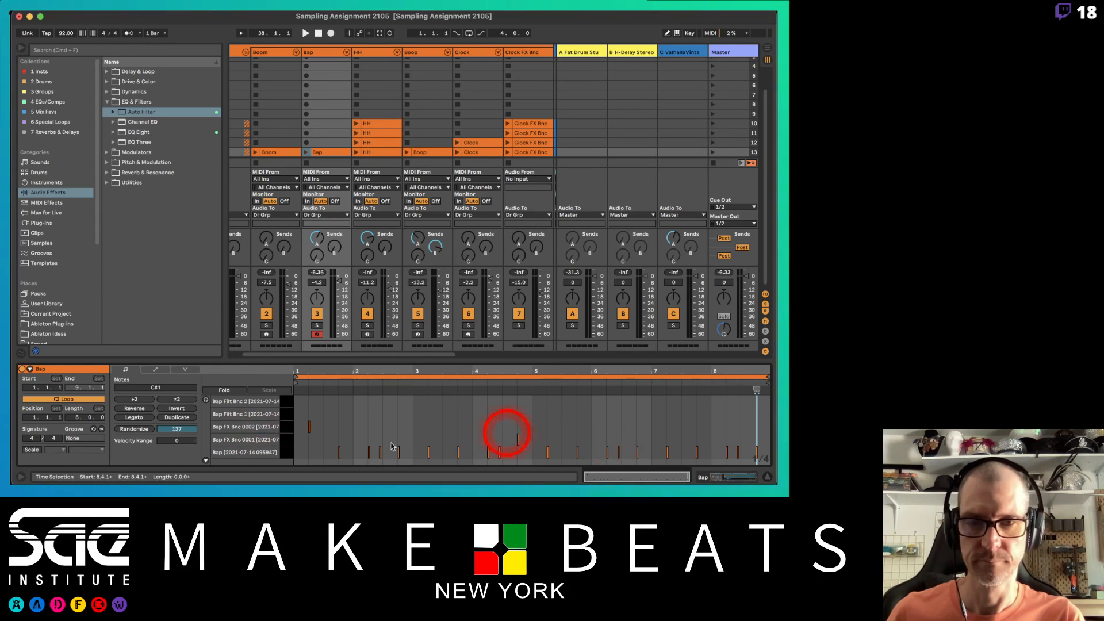
Step: Move the bar 1 FX note to Bap Filt Bnc 1 and the bar 4 FX note to Bap Filt Bnc 2, and play scene 13
left_click(314, 431)
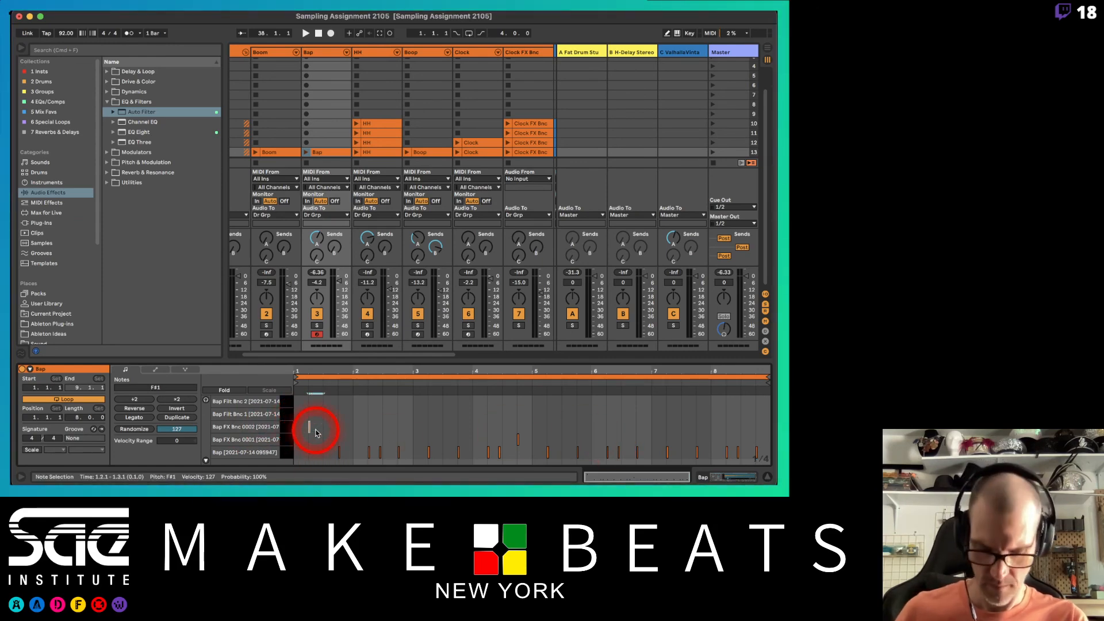
key("Up")
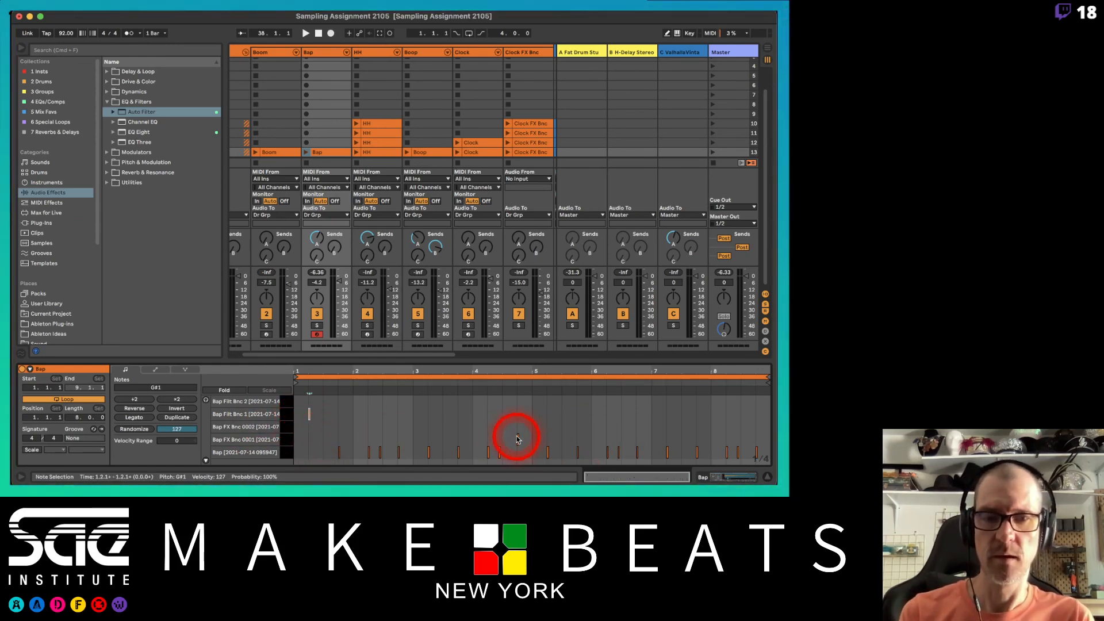
left_click_drag(508, 441, 530, 443)
key("Up")
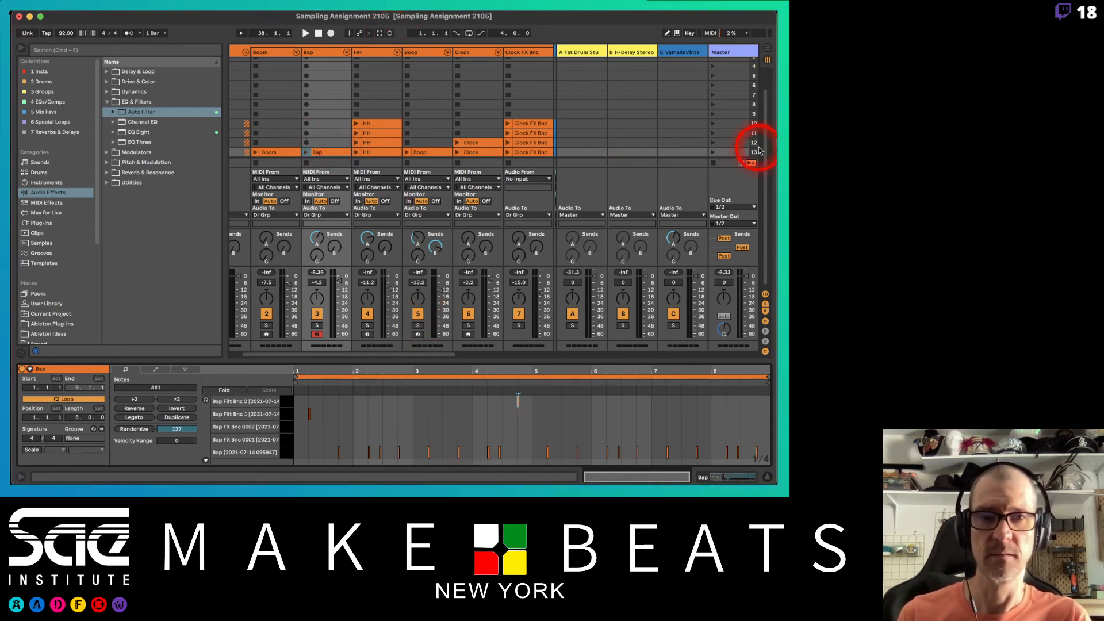
left_click(712, 152)
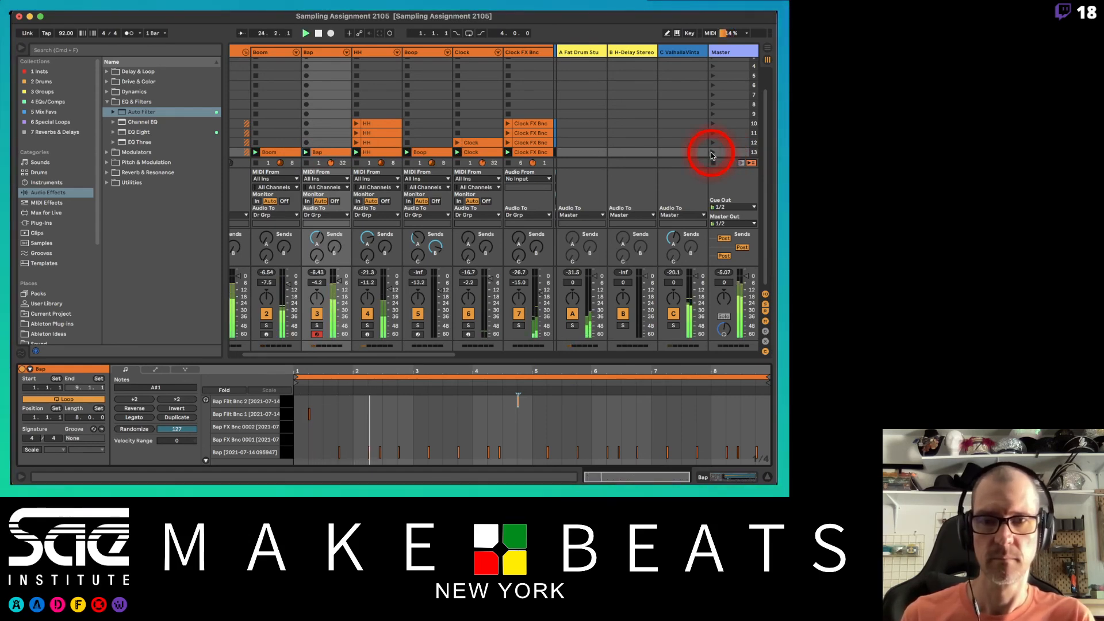
Step: Duplicate the Bap clip's loop to 16 bars and move the bar 9 note to the Bap FX Bnc 0002 pad
left_click(177, 417)
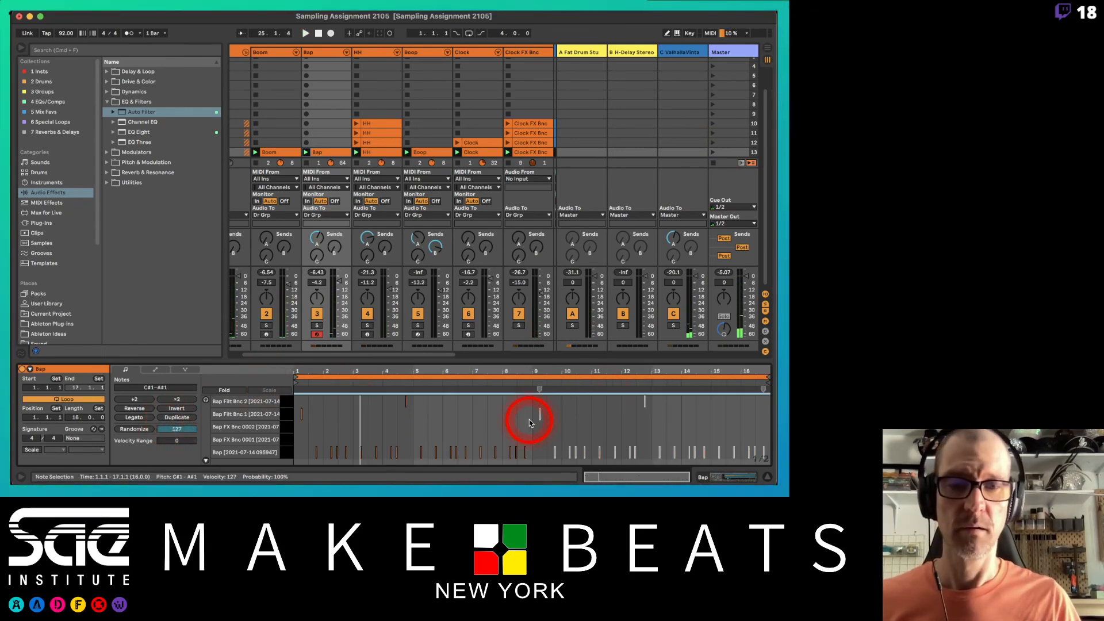
double_click(556, 415)
key("Down")
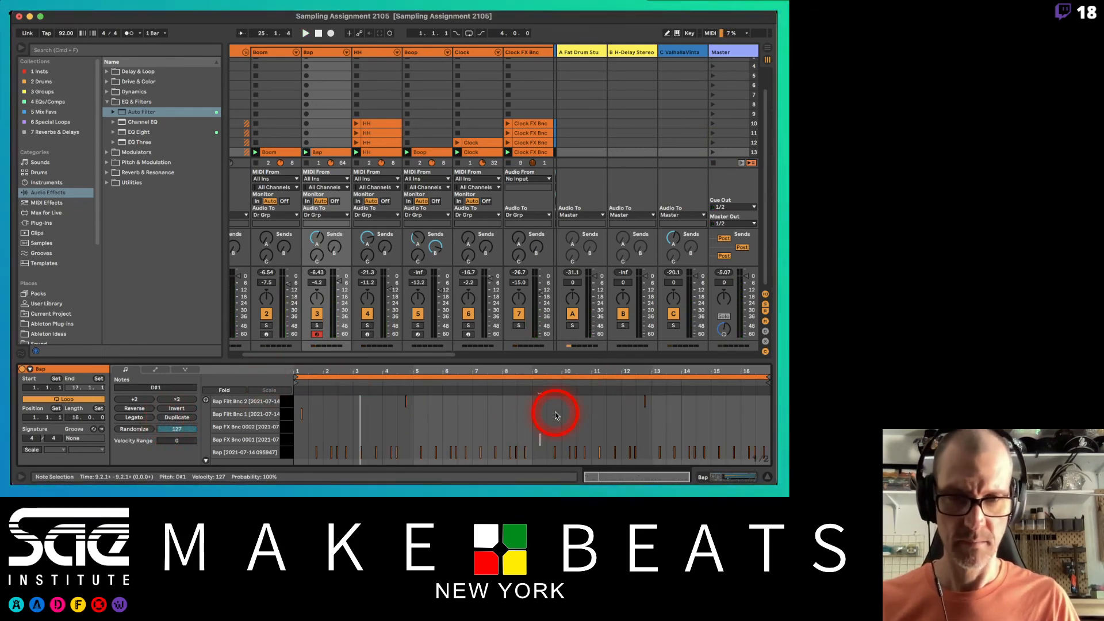
left_click(529, 383)
left_click(529, 383)
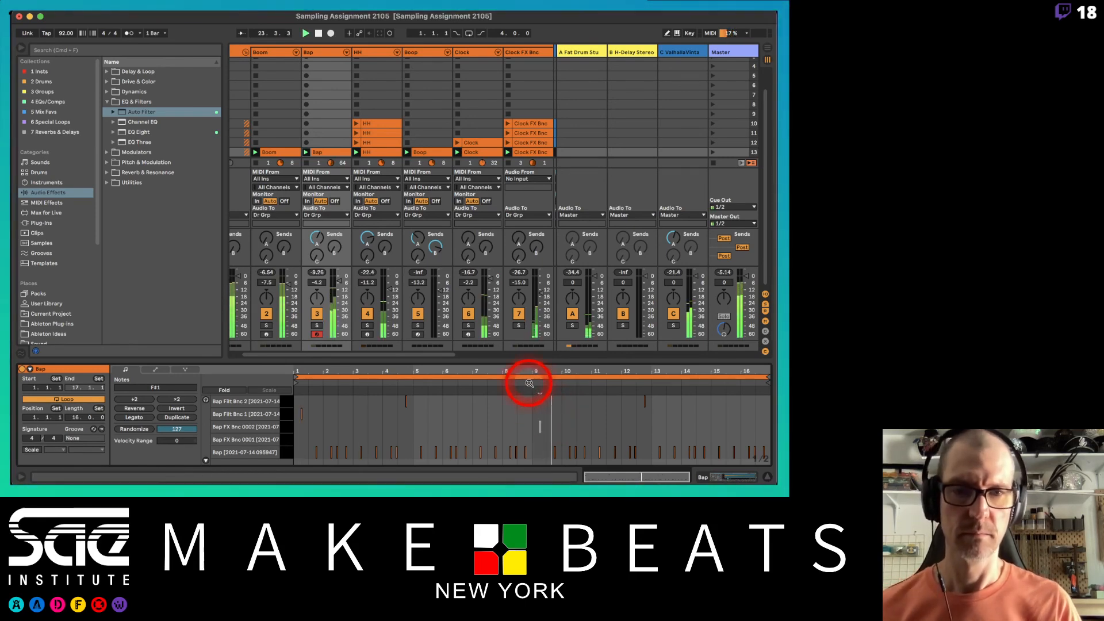
Step: Try moving the bar 12 note to the Bap FX Bnc 0001 pad and return it to Bap Filt Bnc 2
left_click_drag(624, 401, 661, 404)
key("Down")
key("Down")
key("Down")
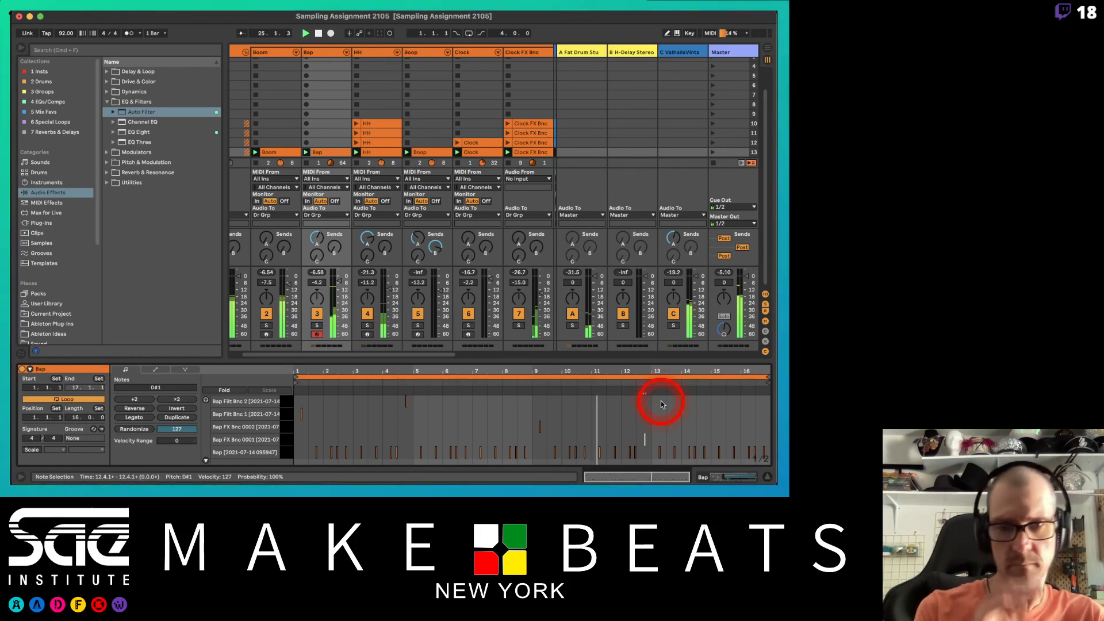
key("Up")
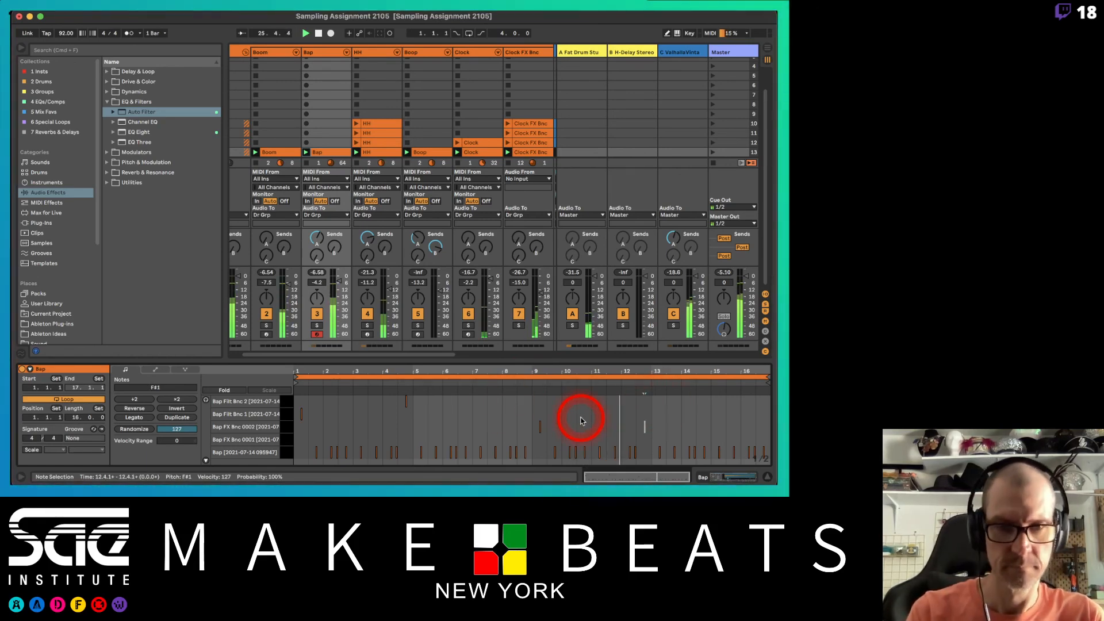
Step: Move the Bap clip's bar 4 note from Bap Filt Bnc 2 down to the Bap FX Bnc 0001 pad
left_click_drag(401, 404, 415, 406)
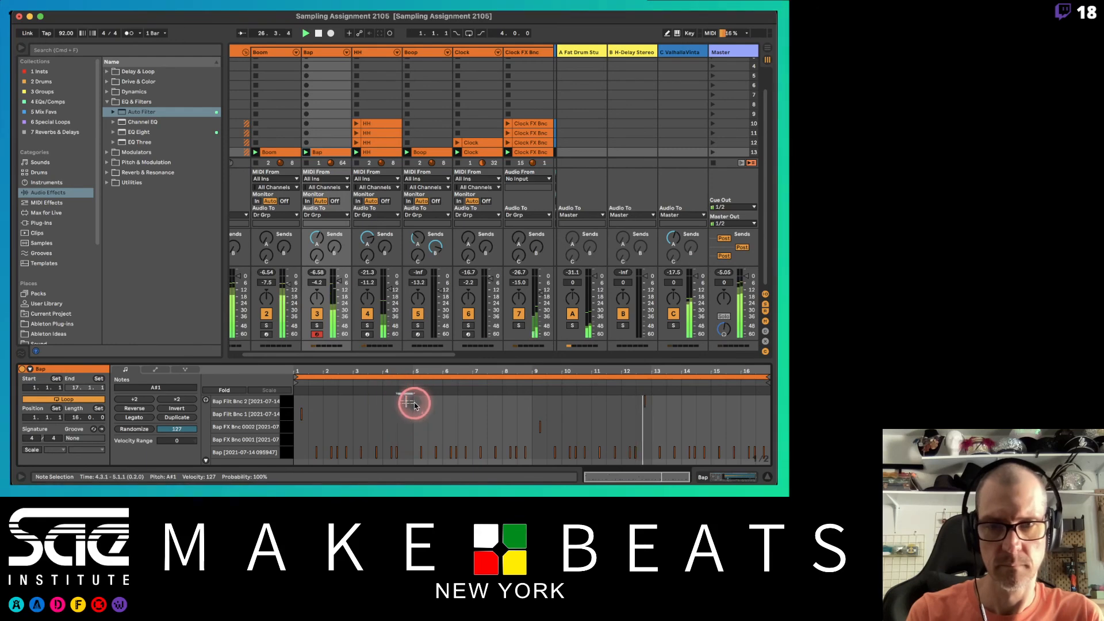
key("Down")
key("Down")
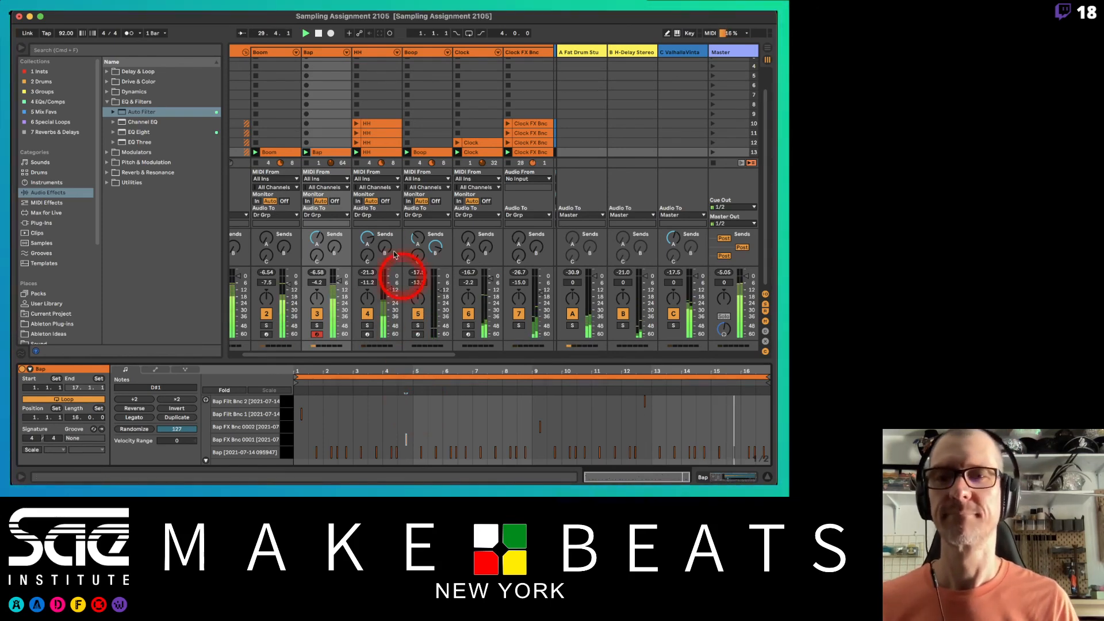
Step: Collapse the Dr Grp group and delete the Bap Filt Bnc audio track
left_click(246, 52)
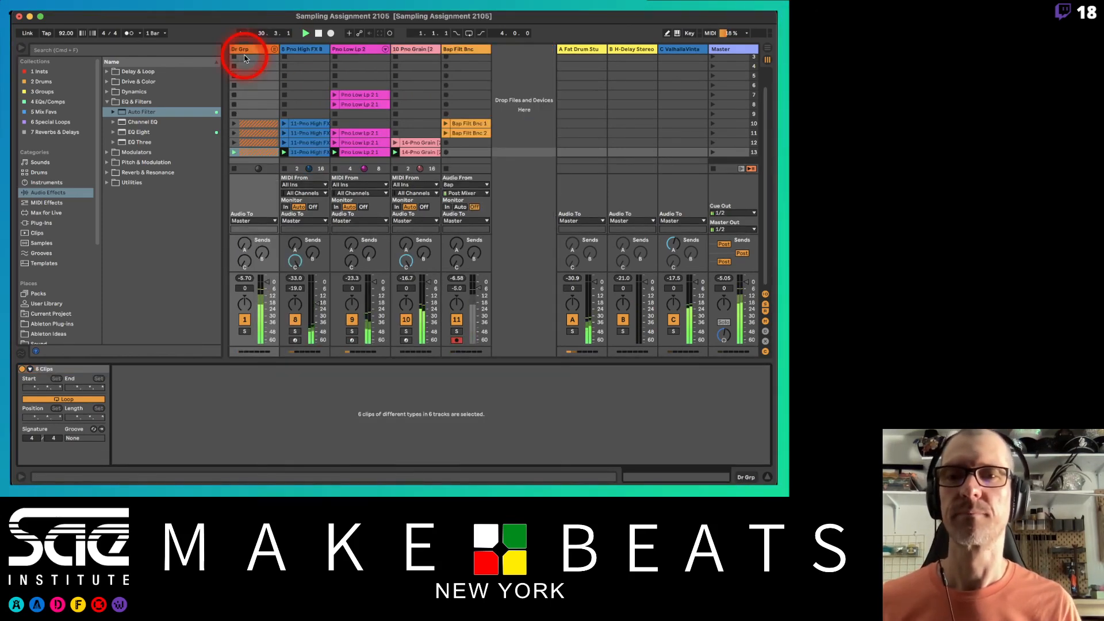
left_click(462, 51)
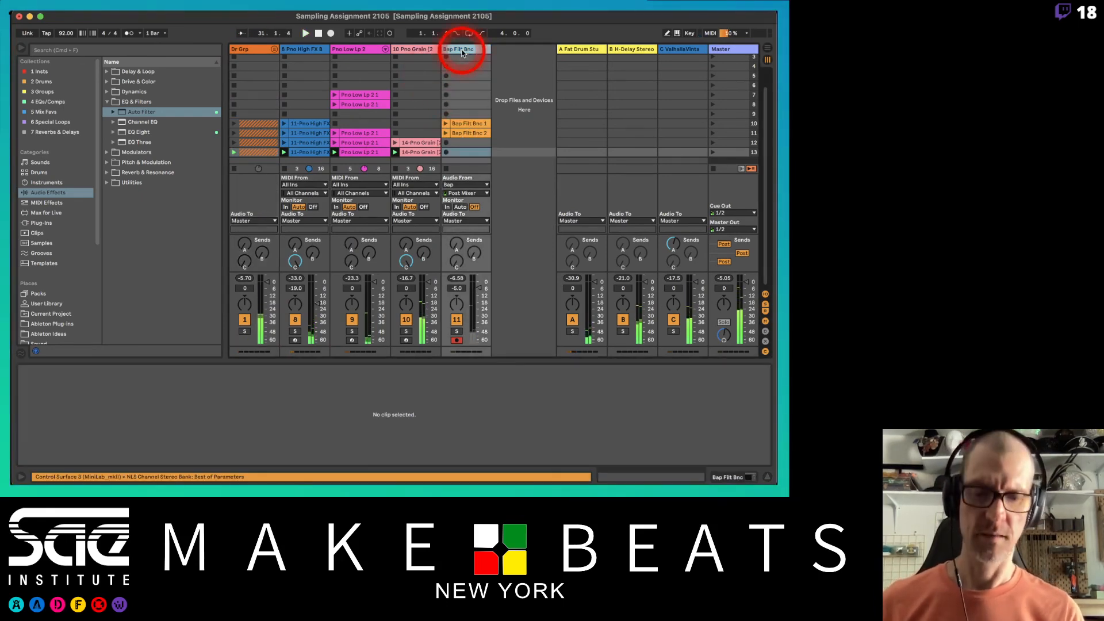
key("Delete")
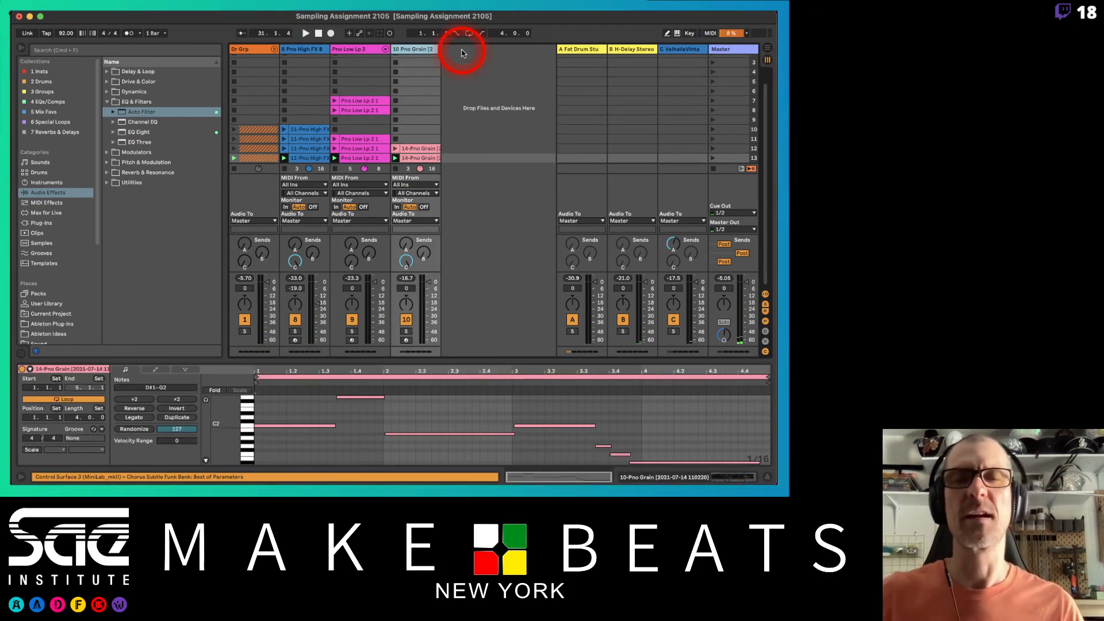
Step: Switch to 39 Resampling.pdf in Preview, read the resampling steps through page 5, and return to Ableton Live
key("super+Tab")
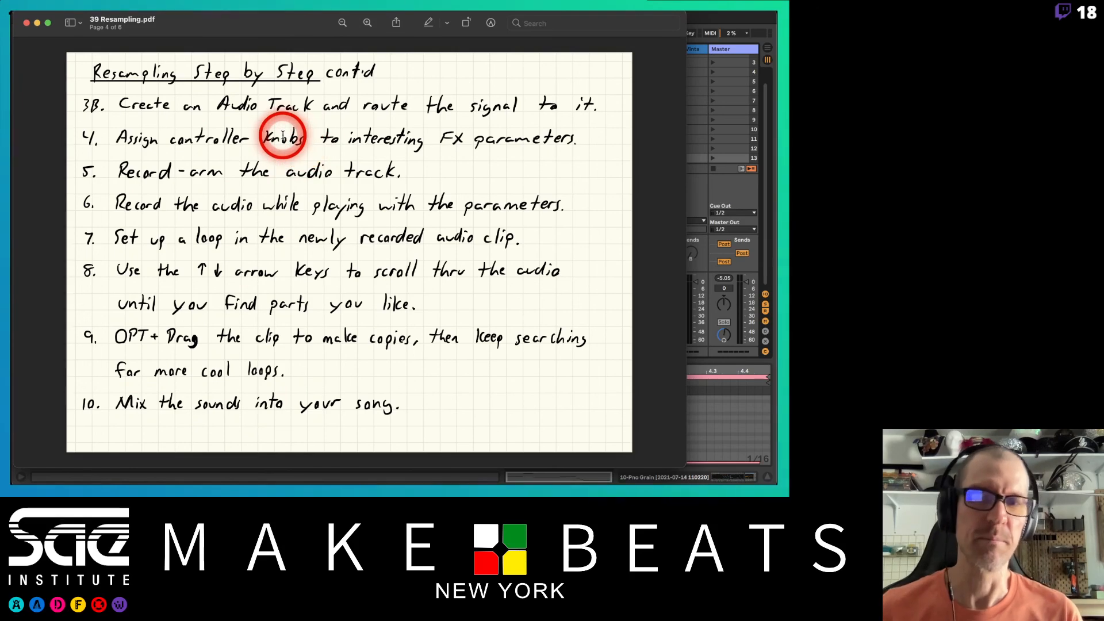
key("Down")
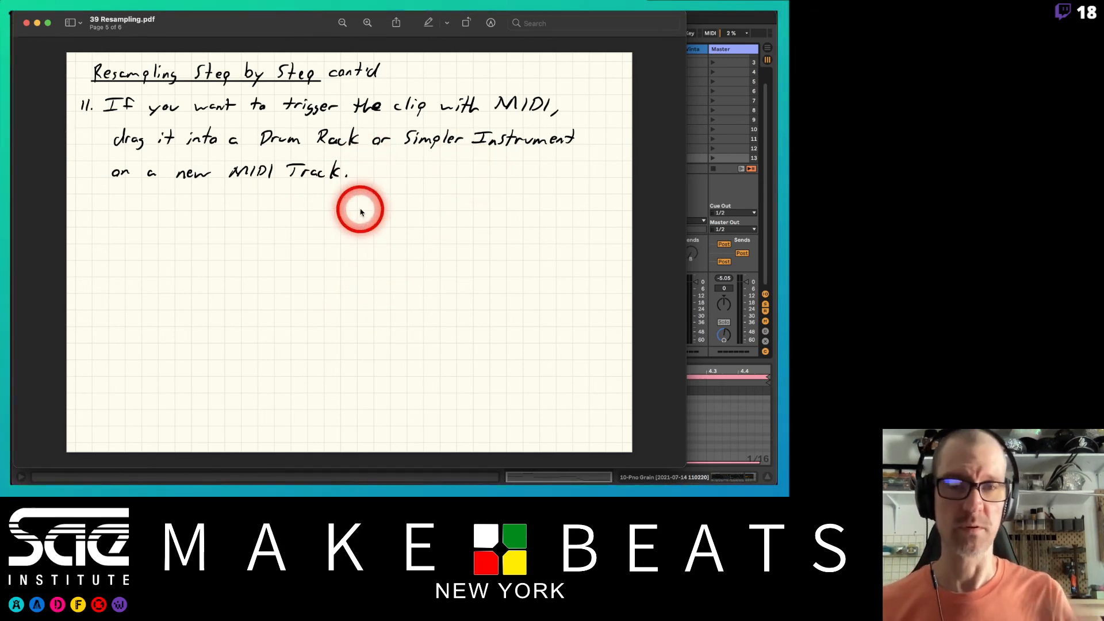
left_click(727, 23)
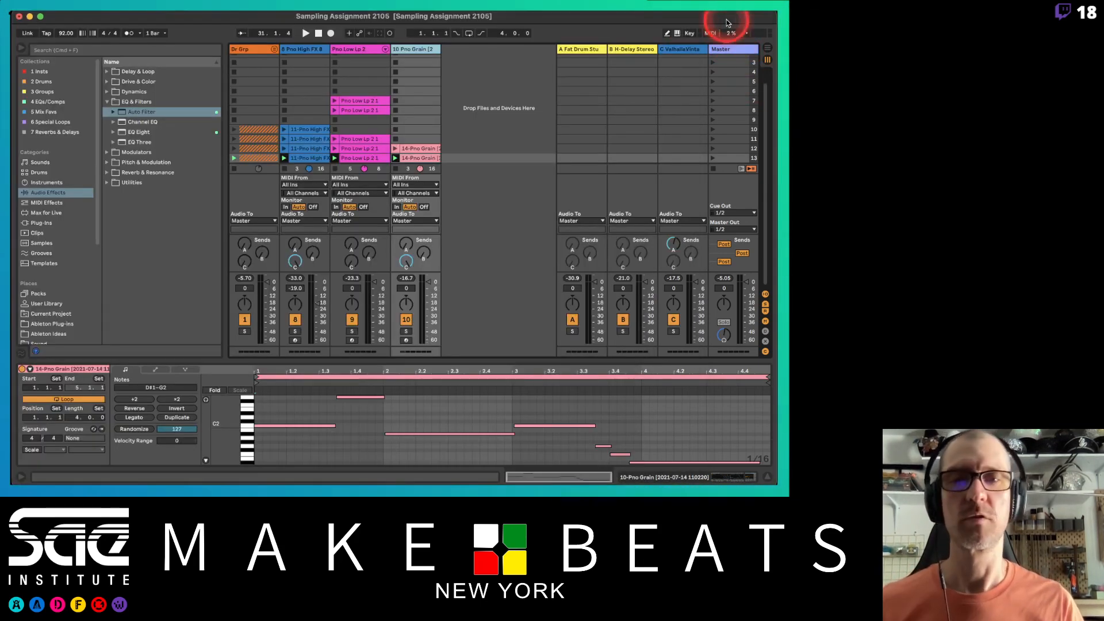
Step: Expand the Dr Grp group, play the Clock FX Bnc track soloed and open its scene 13 clip
left_click(271, 50)
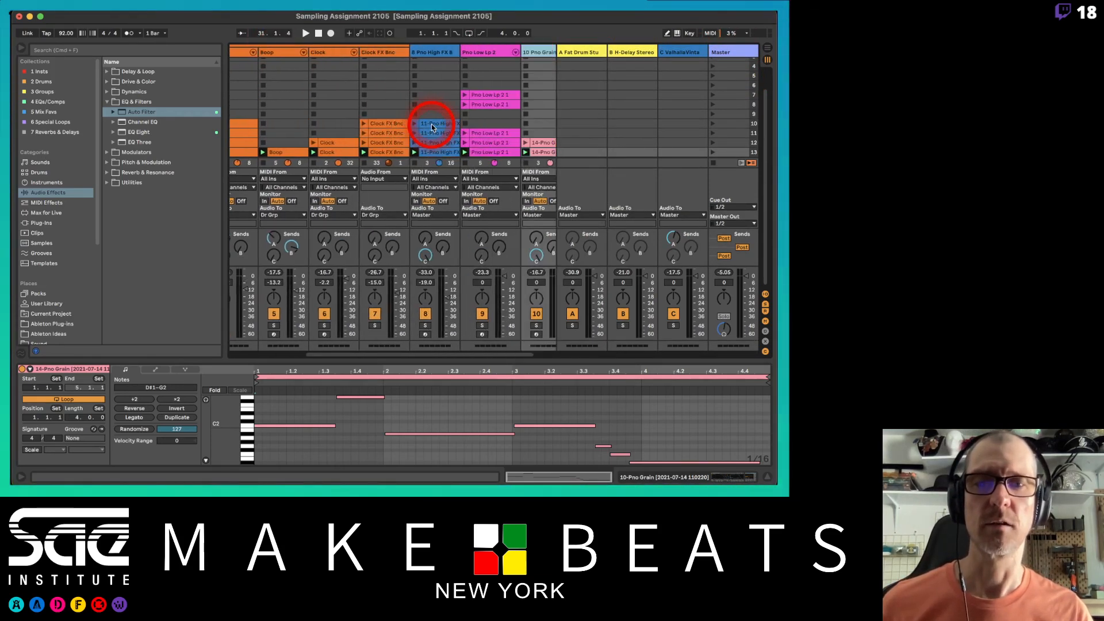
left_click(373, 326)
key("space")
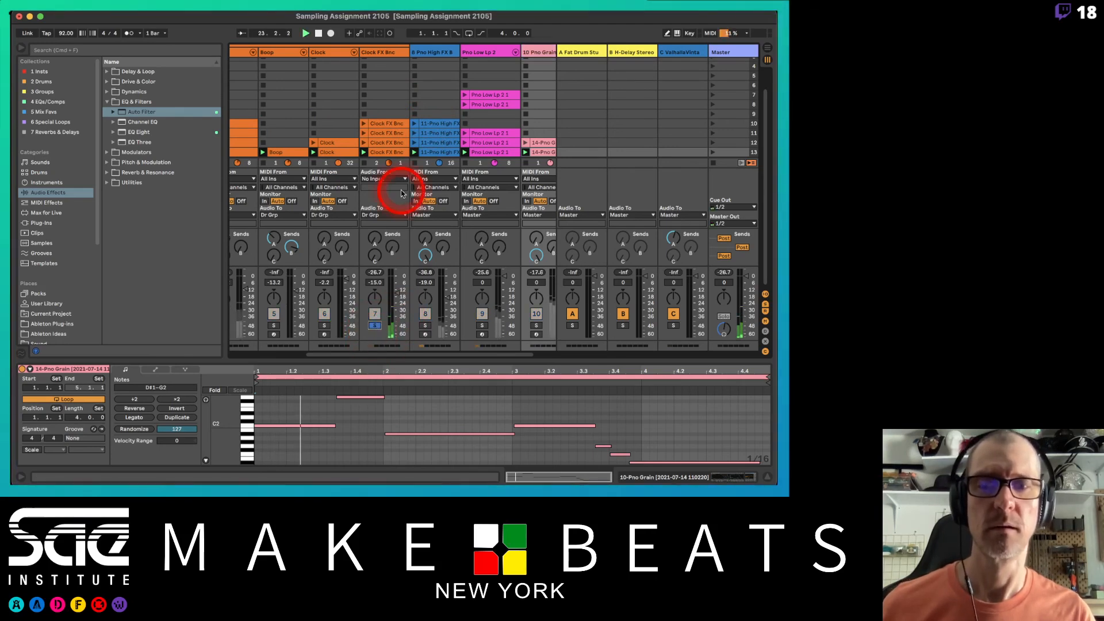
left_click(381, 153)
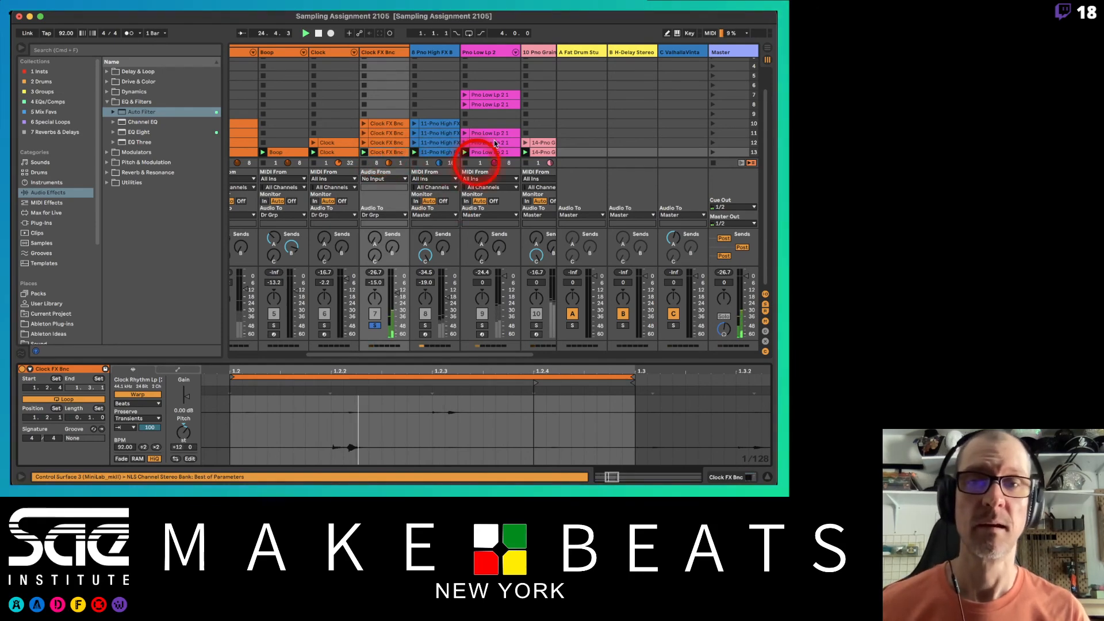
Step: Unsolo Clock FX Bnc and play the Pno Low Lp 2 track soloed
scroll(407, 138, "right", 2)
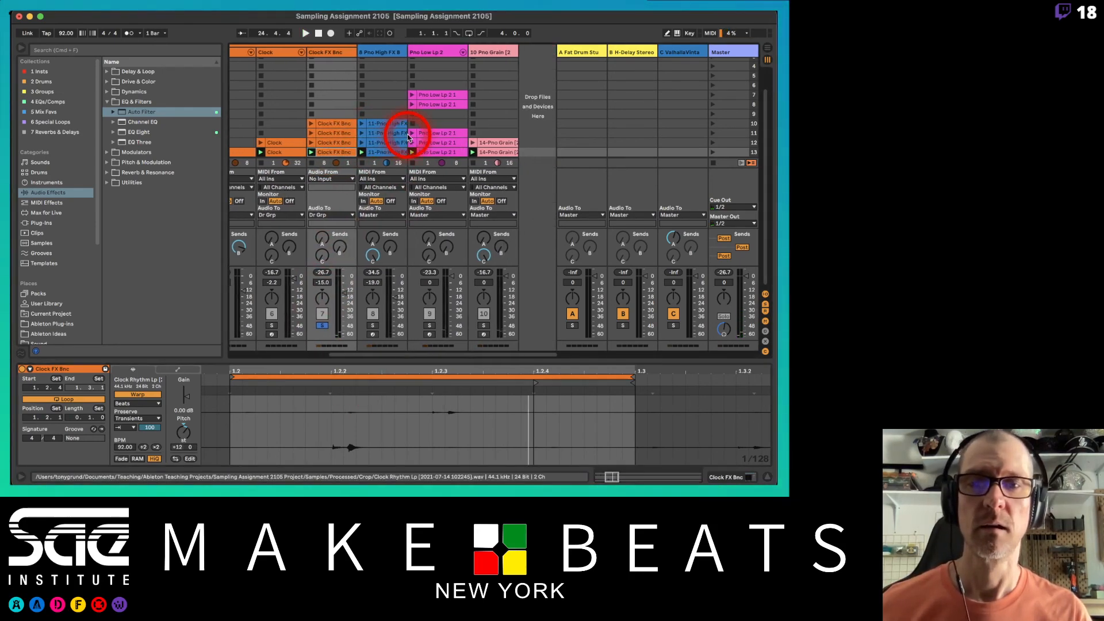
left_click(322, 325)
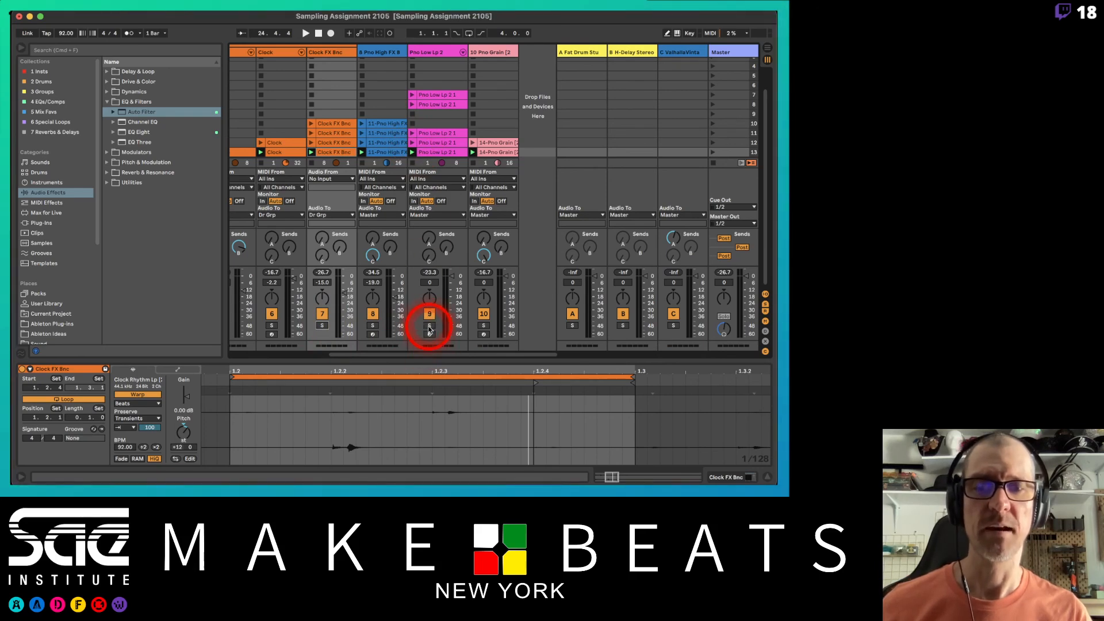
left_click(429, 326)
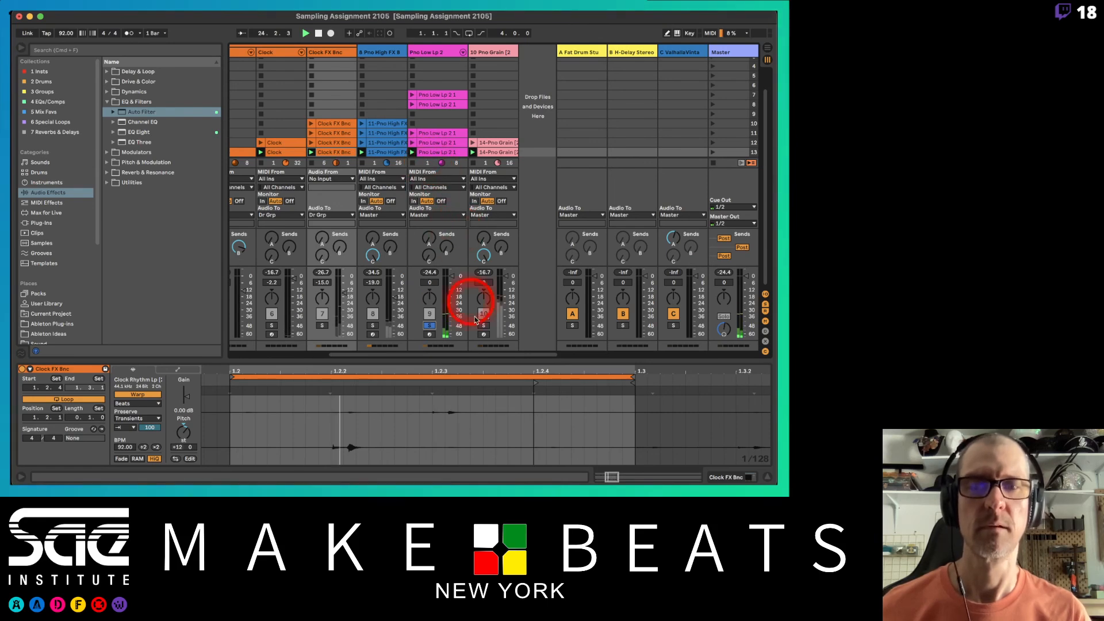
Step: Stop the Pno Low Lp 2 clip, add the Pno Grain track to the solo, and listen to it
key("space")
left_click(413, 123)
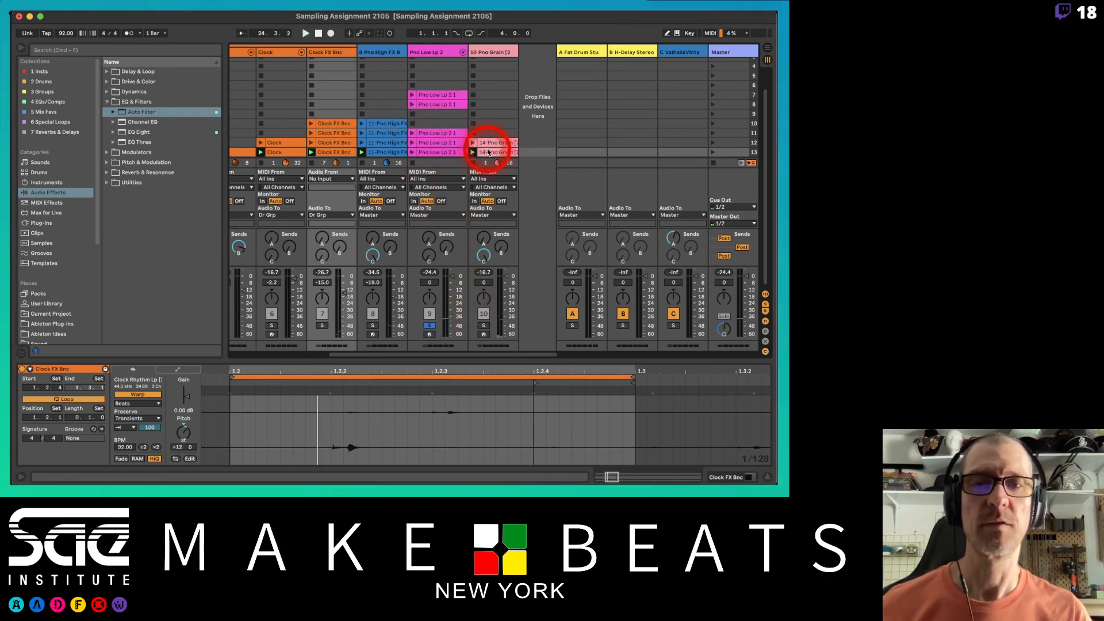
left_click(481, 326, "super")
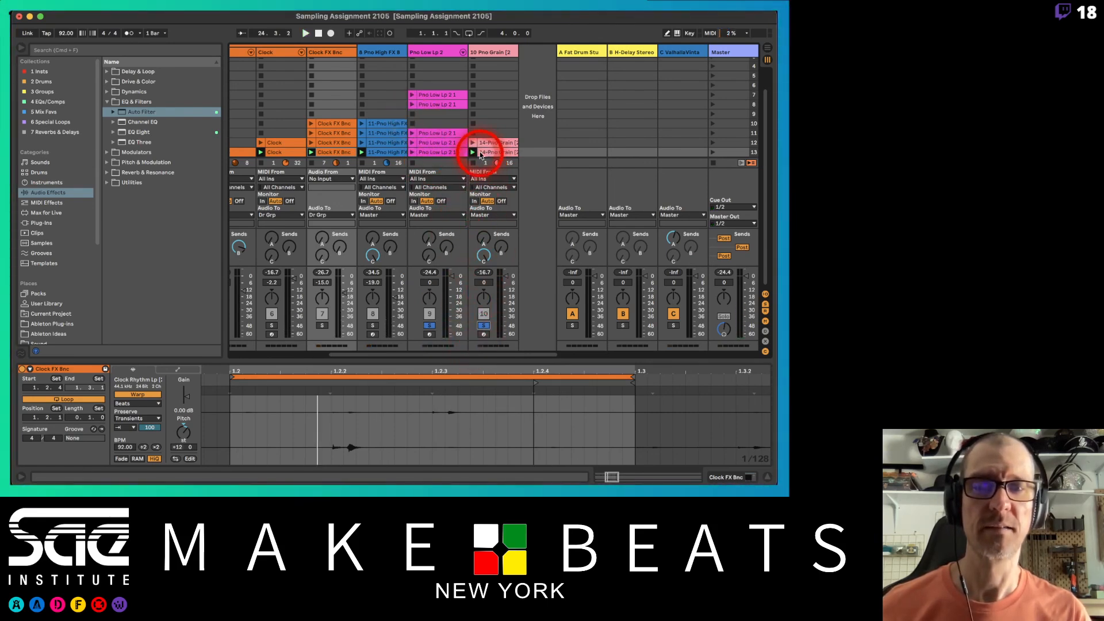
key("space")
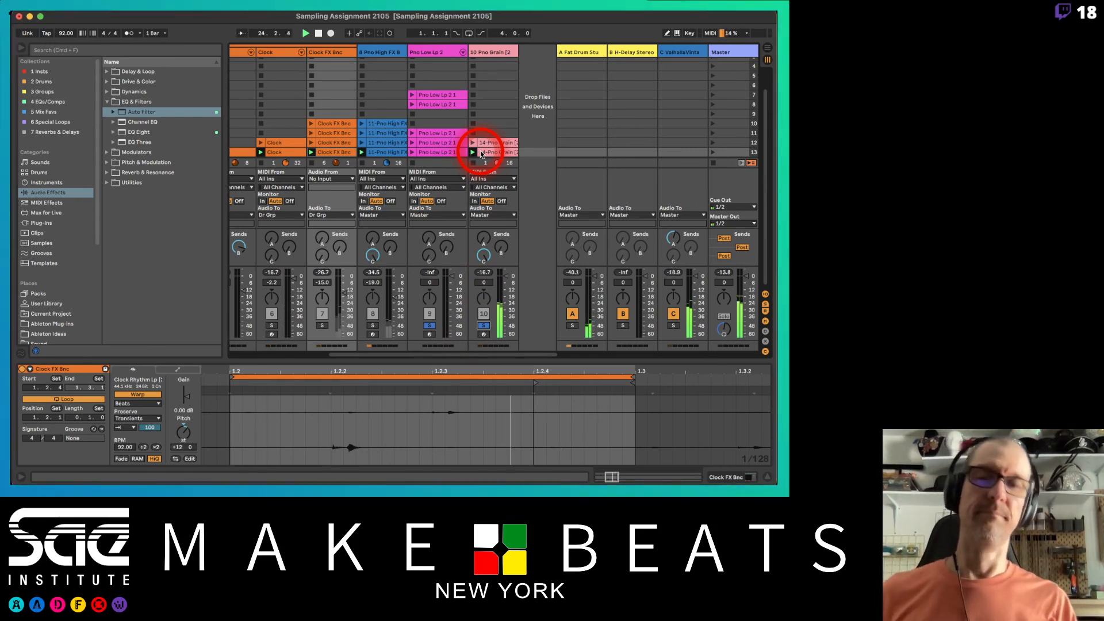
key("space")
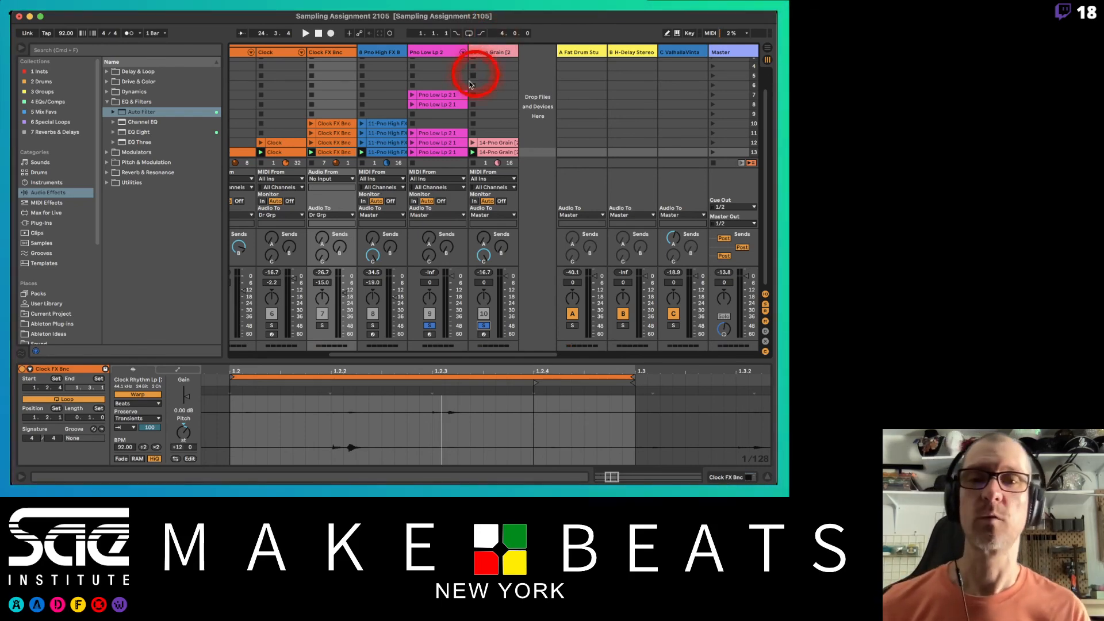
Step: Hide the browser and the return tracks so all Session View tracks fit on screen
scroll(469, 84, "left", 5)
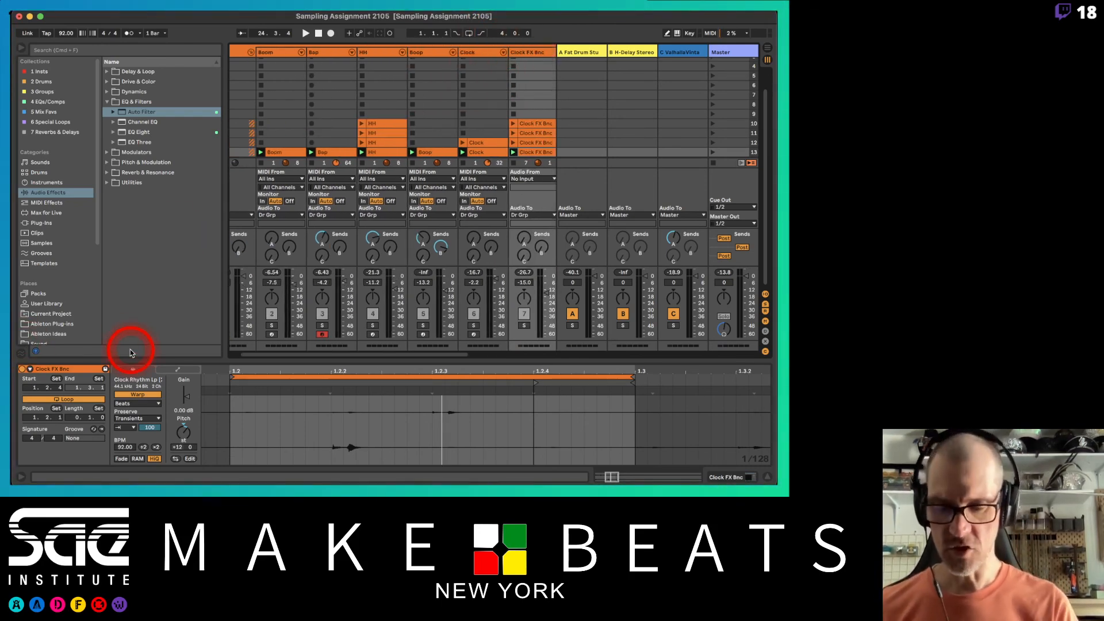
key("alt+super+b")
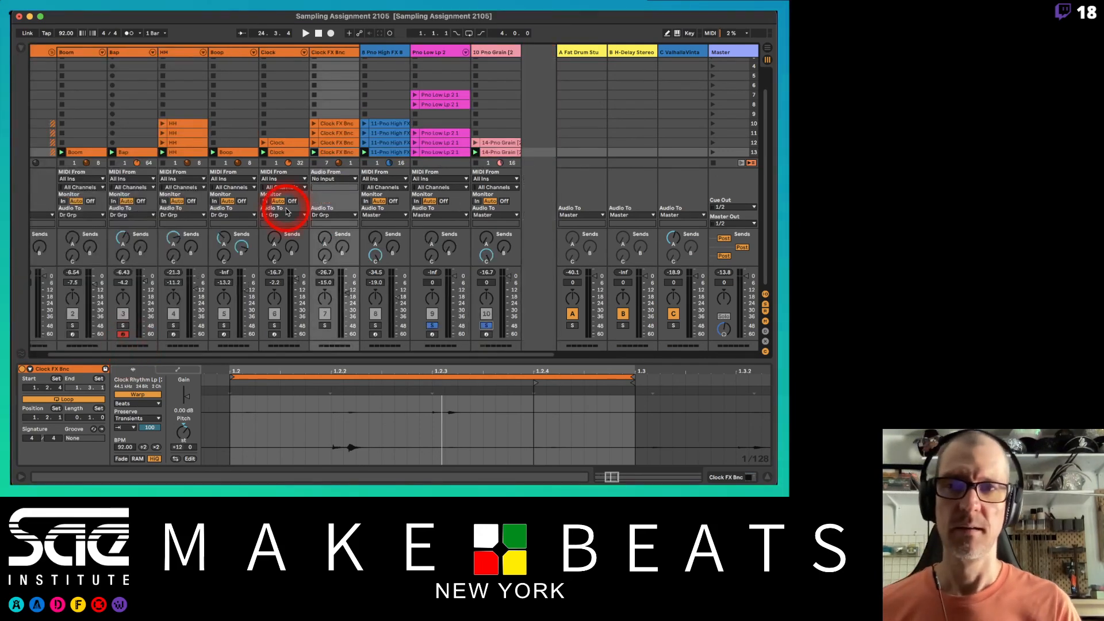
scroll(190, 97, "left", 2)
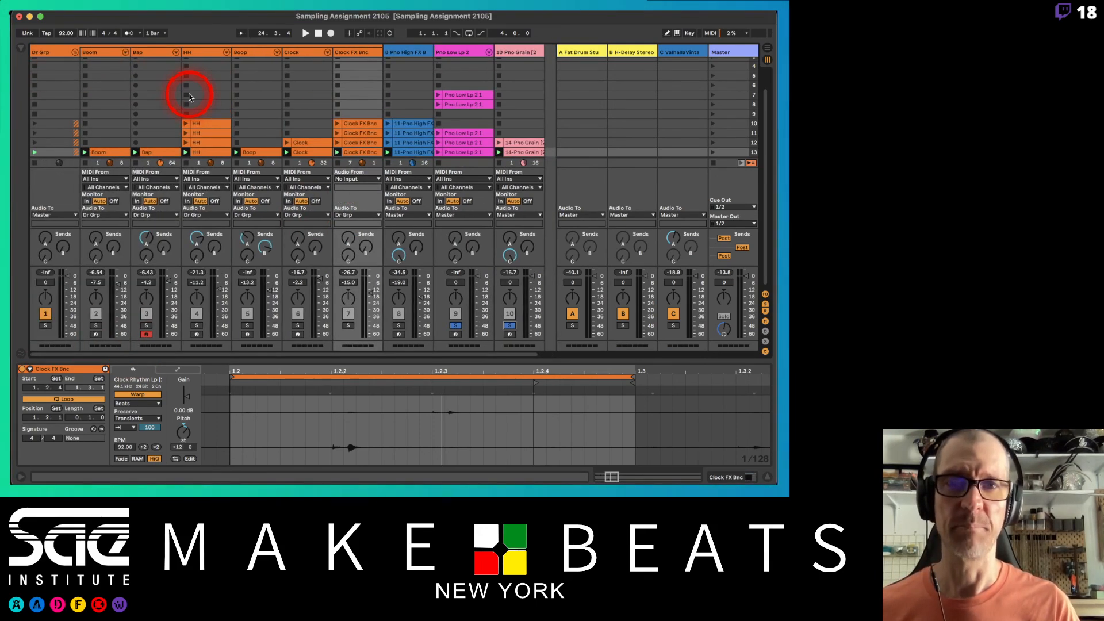
key("alt+super+r")
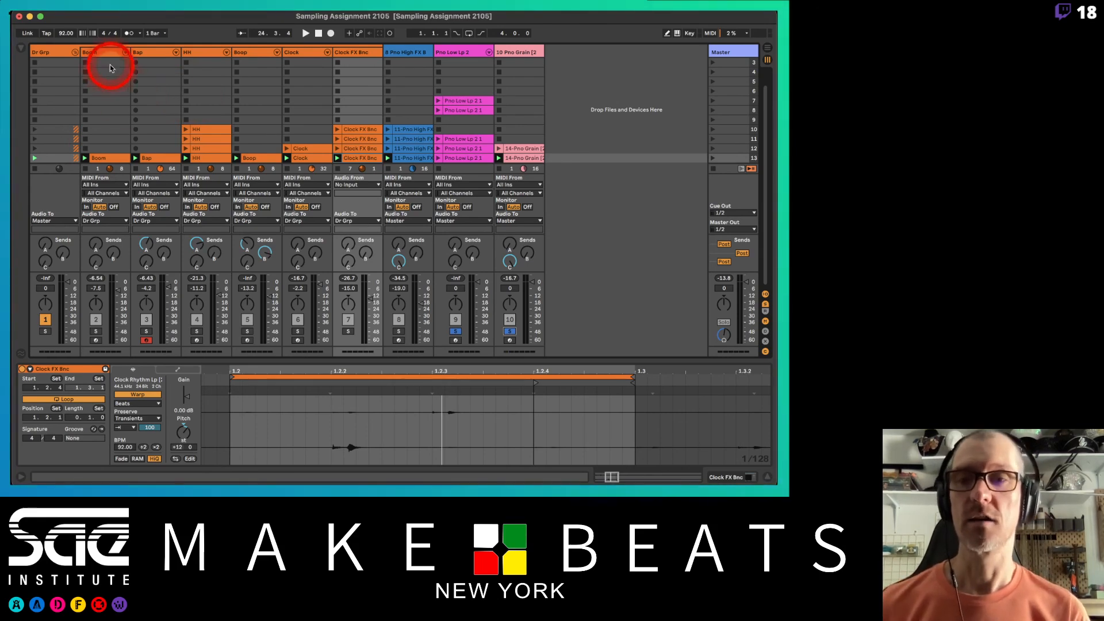
Step: Collapse and re-expand the Dr Grp group to review its tracks, and switch to Preview
left_click(76, 51)
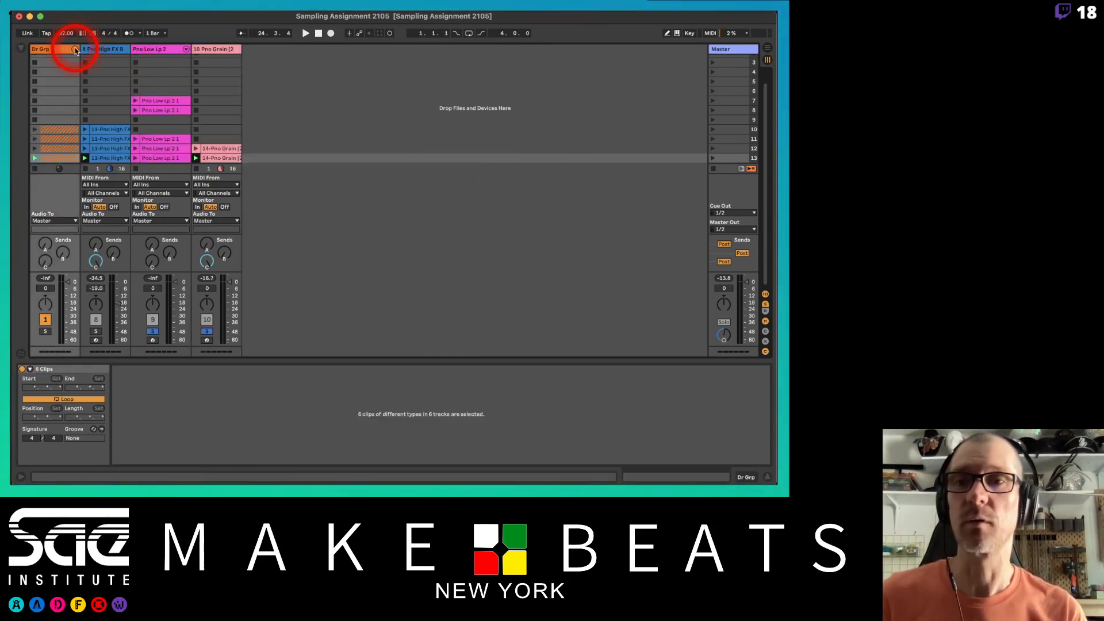
left_click(75, 51)
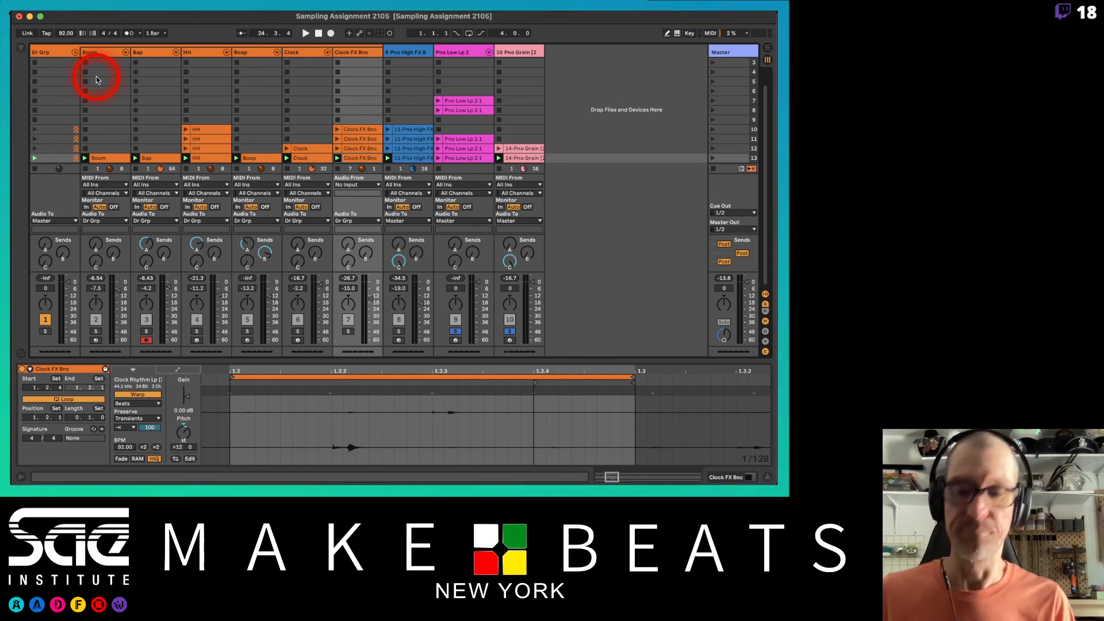
key("super+Tab")
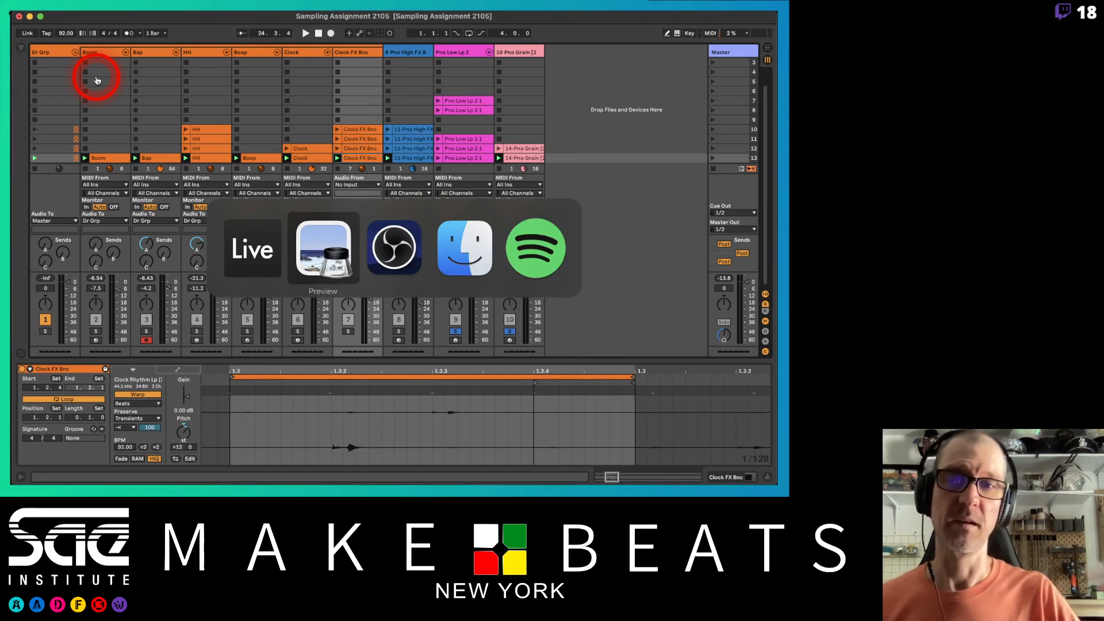